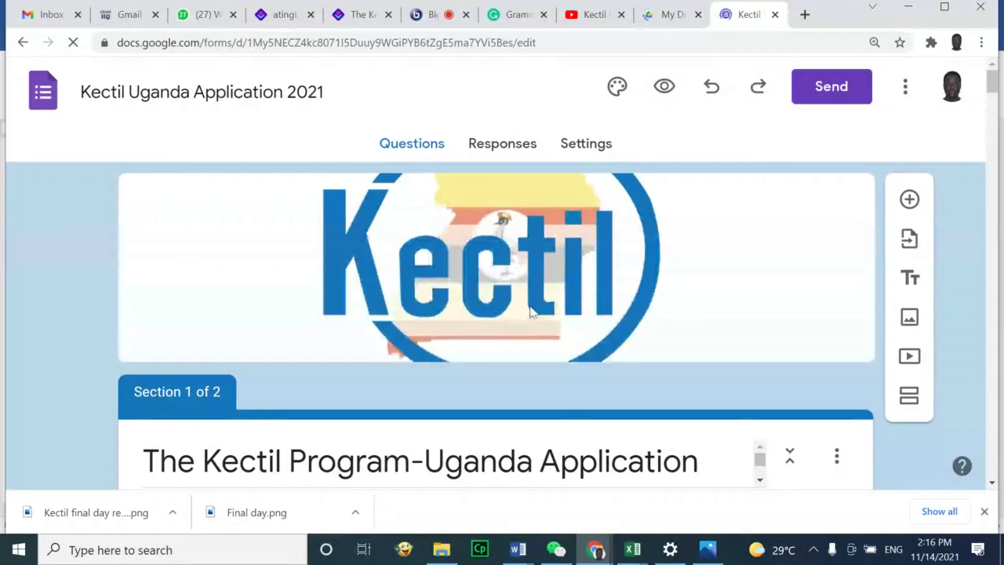
- Scroll up and down through the Kectil application form in the editor
scroll(539, 281, "down", 2)
scroll(539, 280, "down", 2)
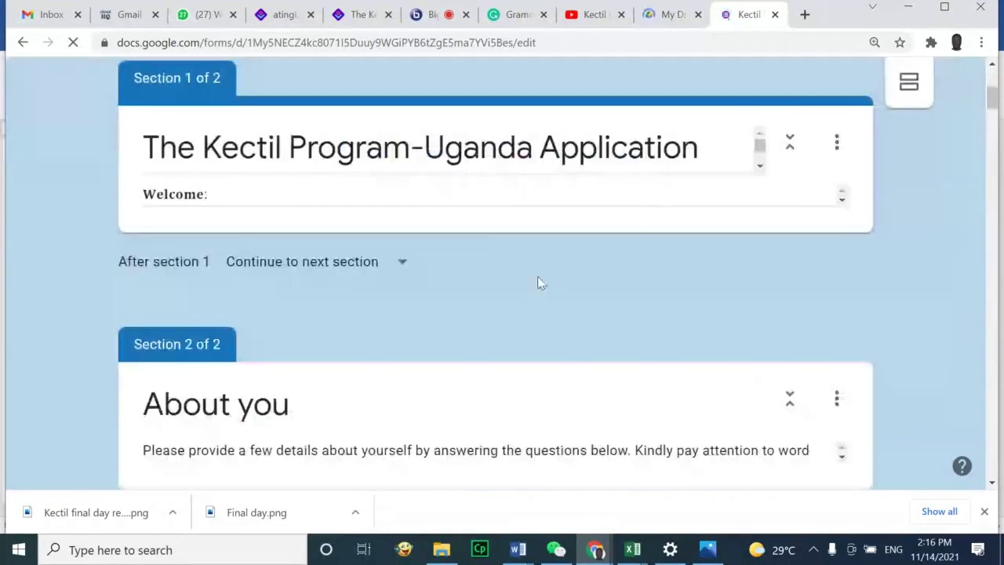
scroll(538, 280, "up", 1)
scroll(538, 284, "down", 3)
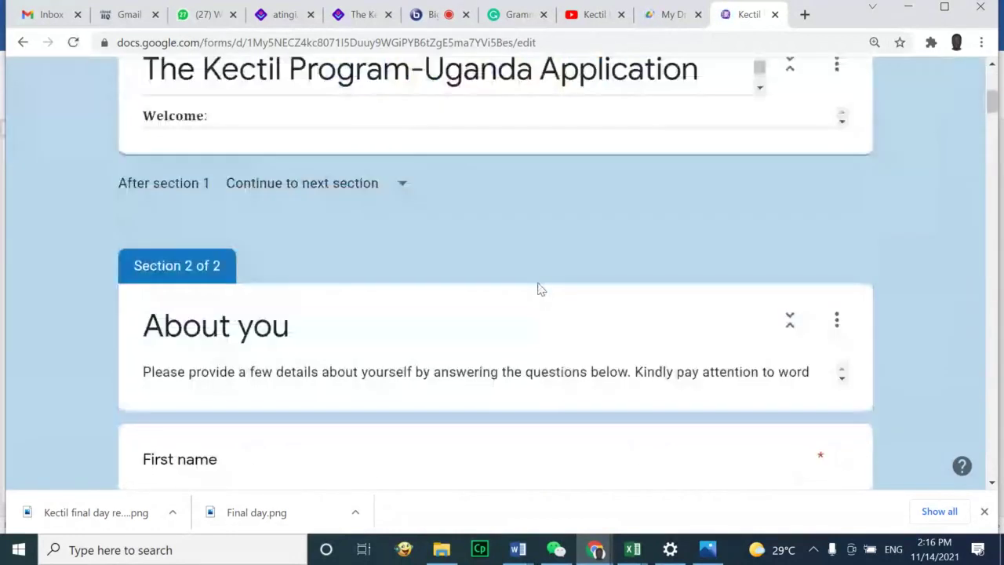
scroll(601, 334, "up", 1)
scroll(601, 339, "down", 2)
scroll(601, 314, "up", 3)
scroll(601, 314, "up", 5)
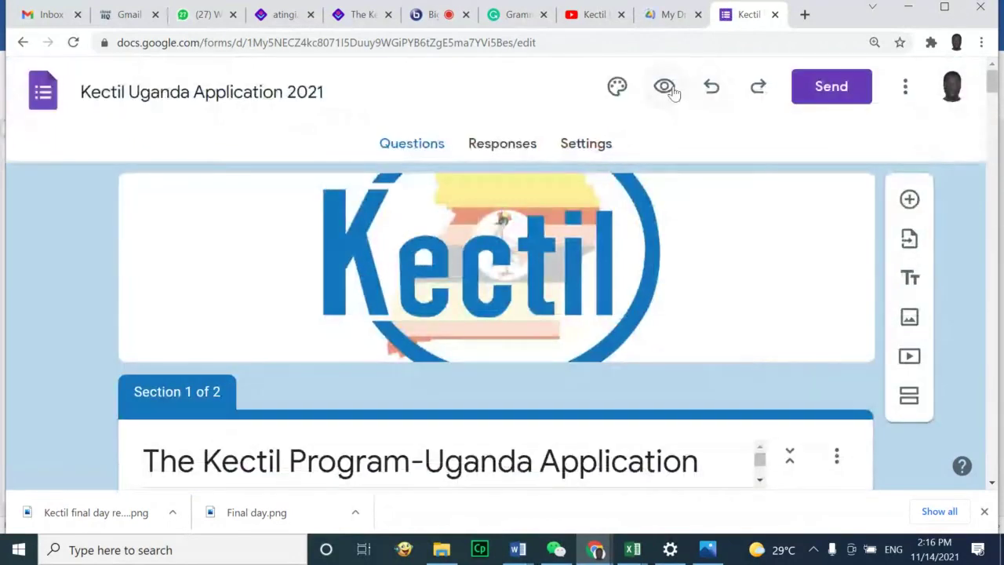
- Preview the form as respondents see it and scroll through it, ending at the top
left_click(664, 87)
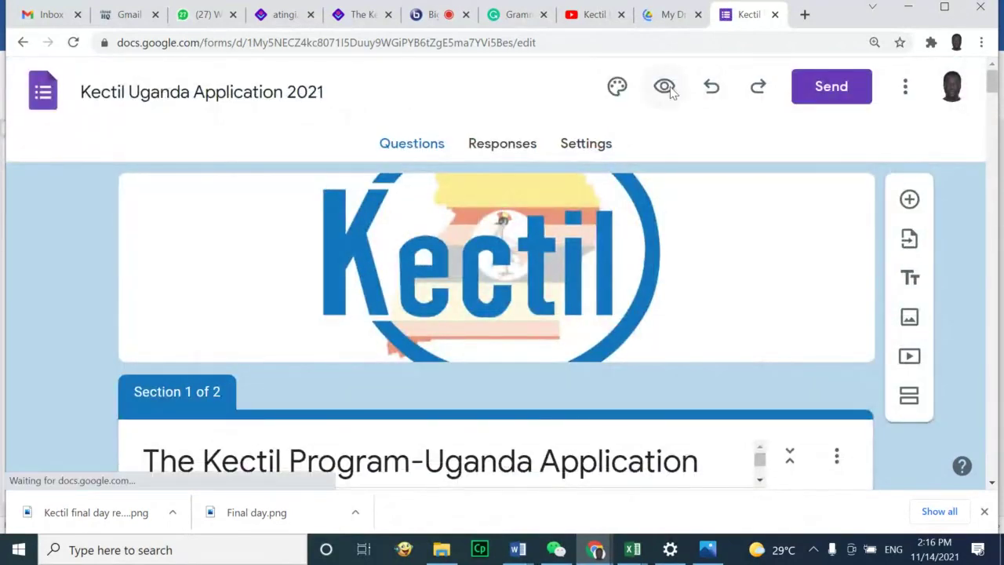
scroll(669, 92, "down", 4)
scroll(567, 317, "up", 2)
scroll(566, 316, "up", 3)
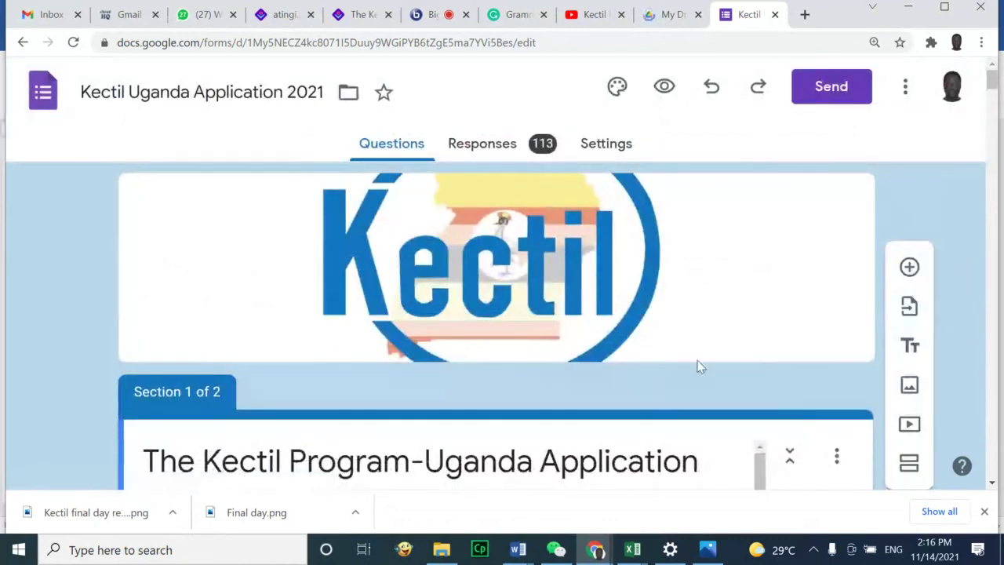
scroll(698, 363, "down", 1)
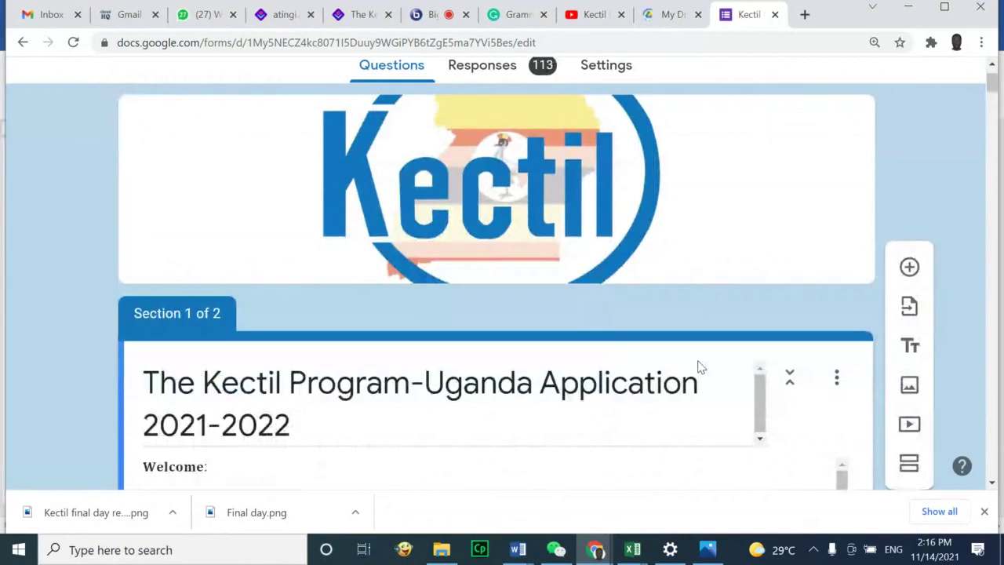
scroll(699, 363, "up", 1)
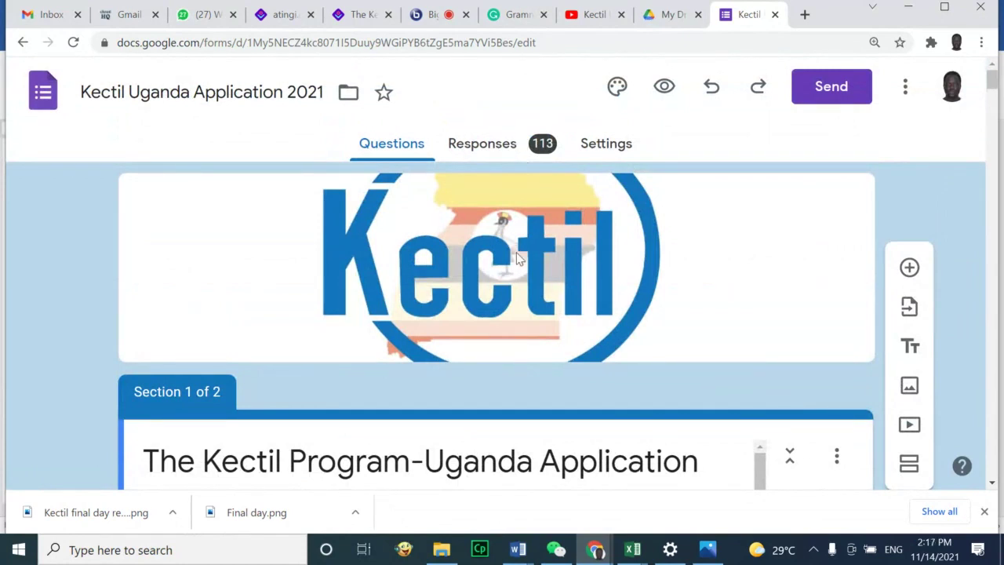
- Scroll past the Section 1 welcome text to the First name, Surname and Other names questions
scroll(517, 261, "down", 1)
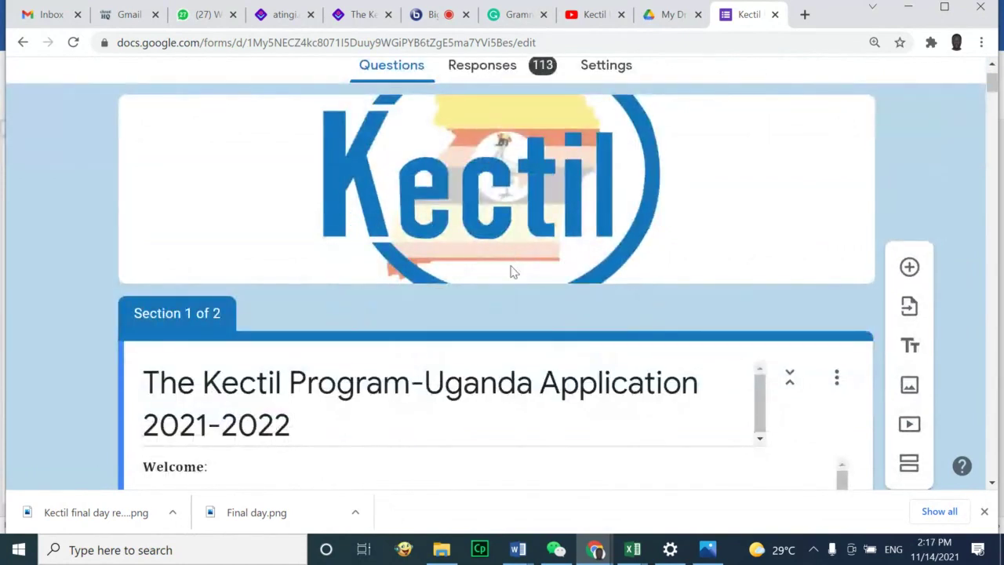
scroll(510, 271, "down", 1)
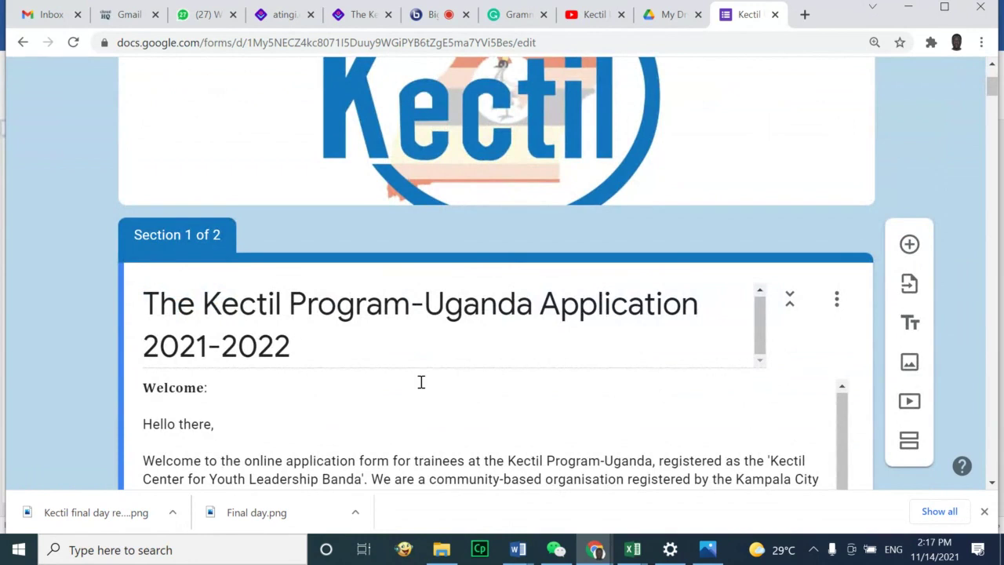
scroll(419, 381, "down", 2)
scroll(392, 353, "down", 1)
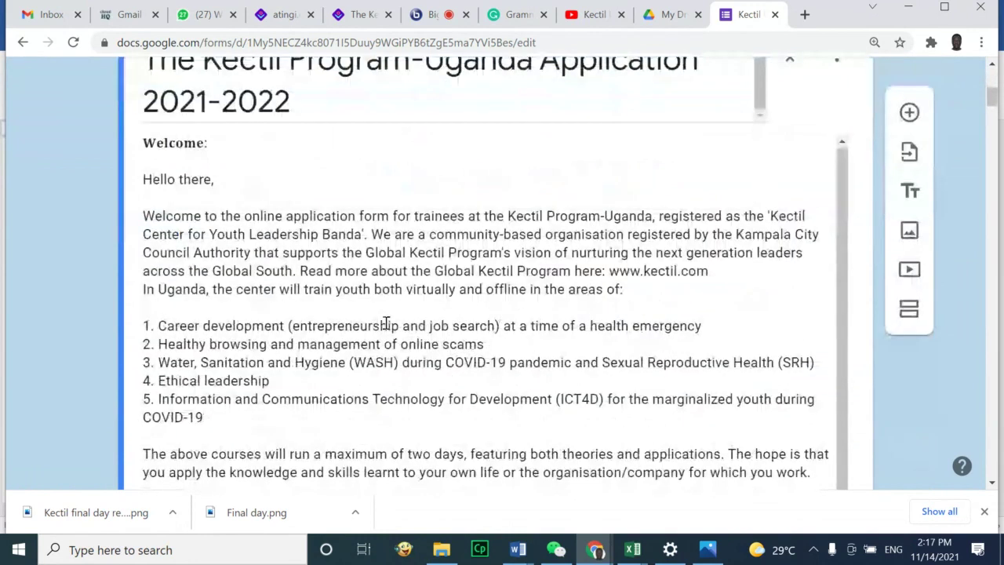
scroll(386, 323, "down", 5)
scroll(385, 323, "down", 5)
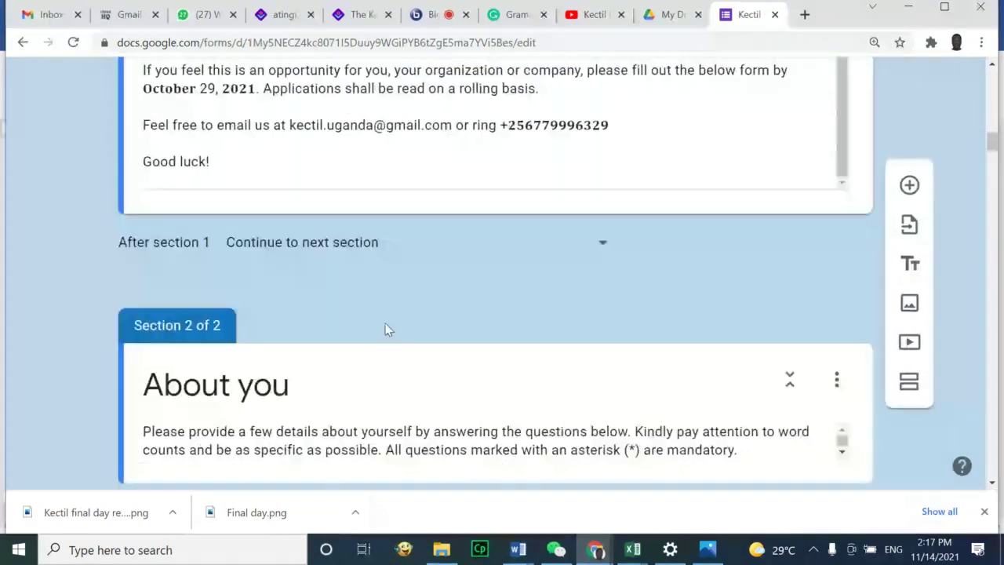
scroll(385, 329, "down", 3)
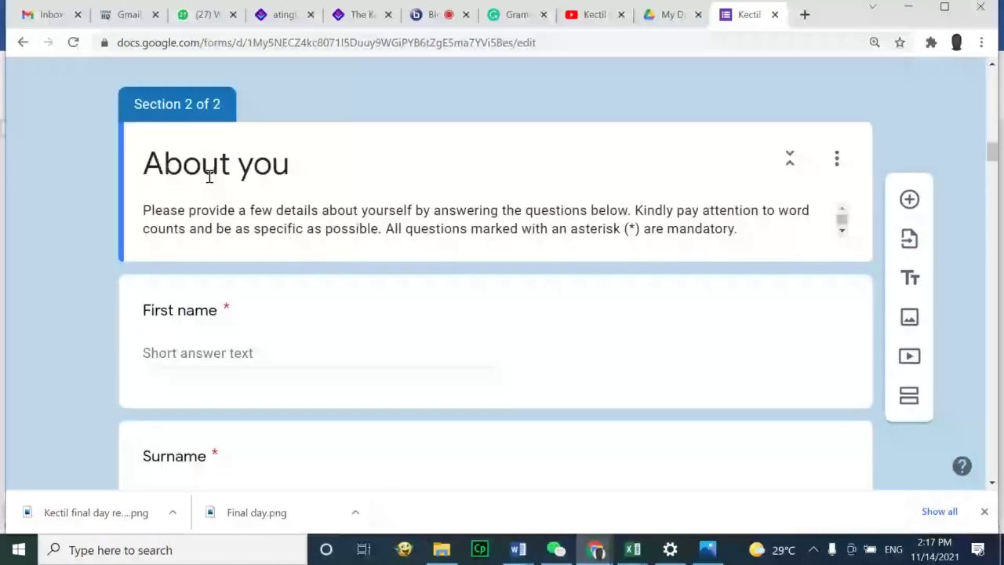
scroll(140, 138, "down", 2)
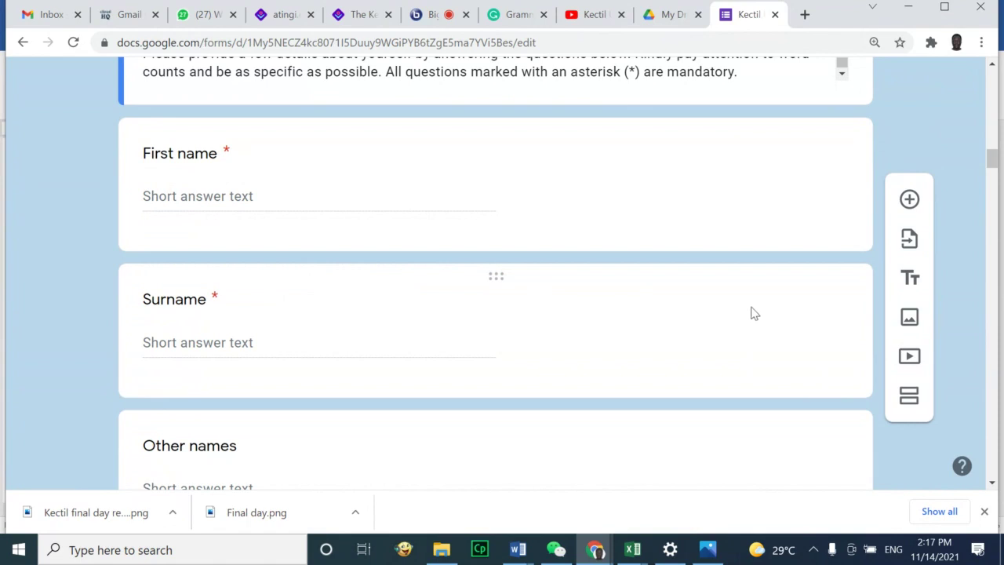
- Scroll to the form's final 'Anything else?' question, then back up to 'How did you hear about this opportunity?'
scroll(749, 318, "down", 5)
scroll(750, 317, "down", 10)
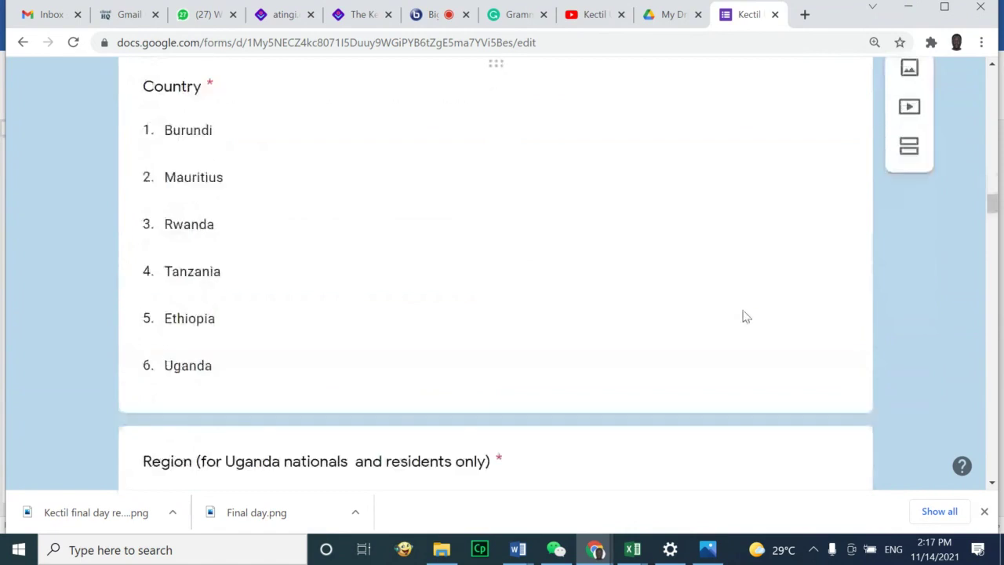
scroll(746, 316, "down", 10)
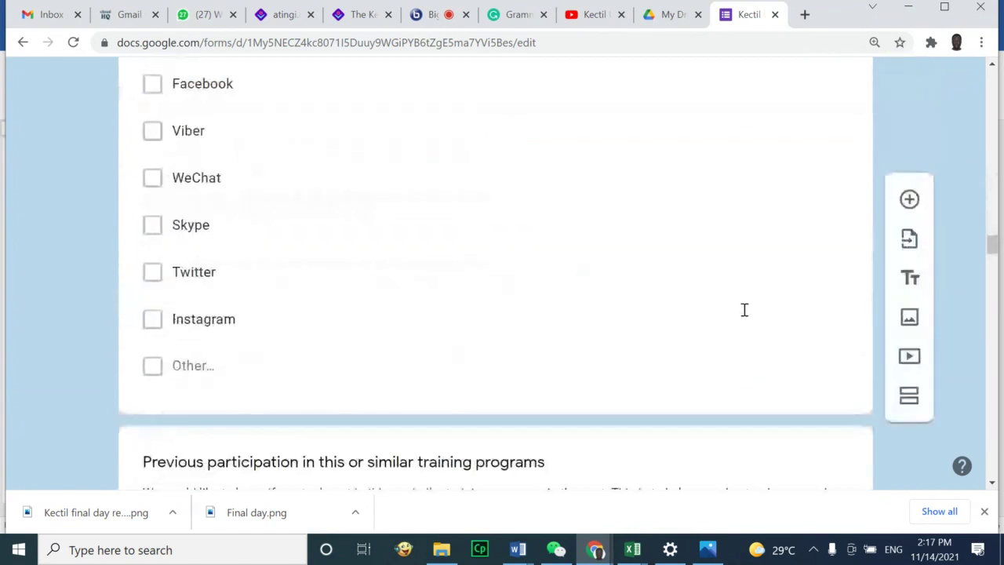
scroll(744, 309, "up", 1)
scroll(744, 309, "down", 4)
scroll(744, 309, "down", 10)
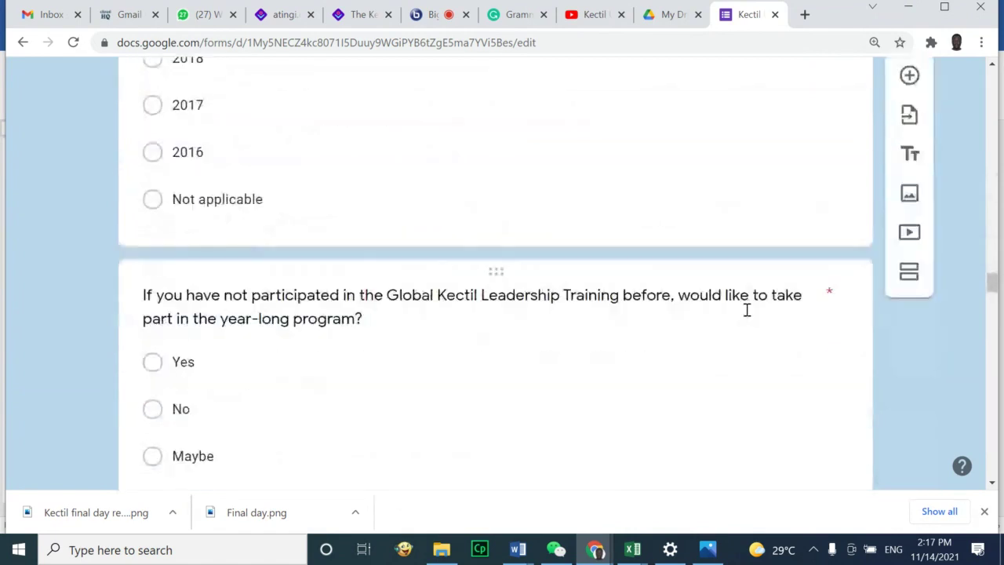
scroll(746, 310, "down", 10)
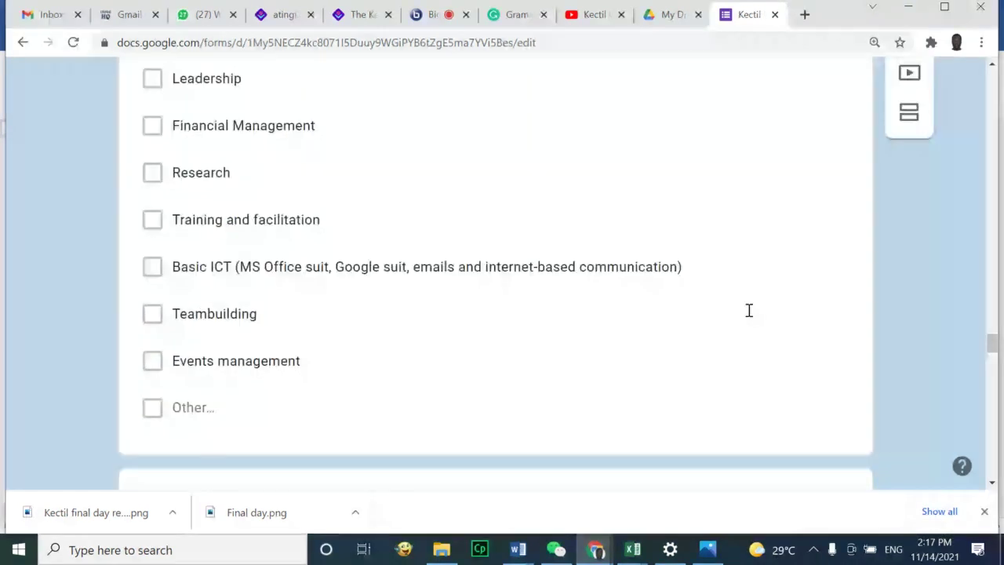
scroll(748, 310, "down", 10)
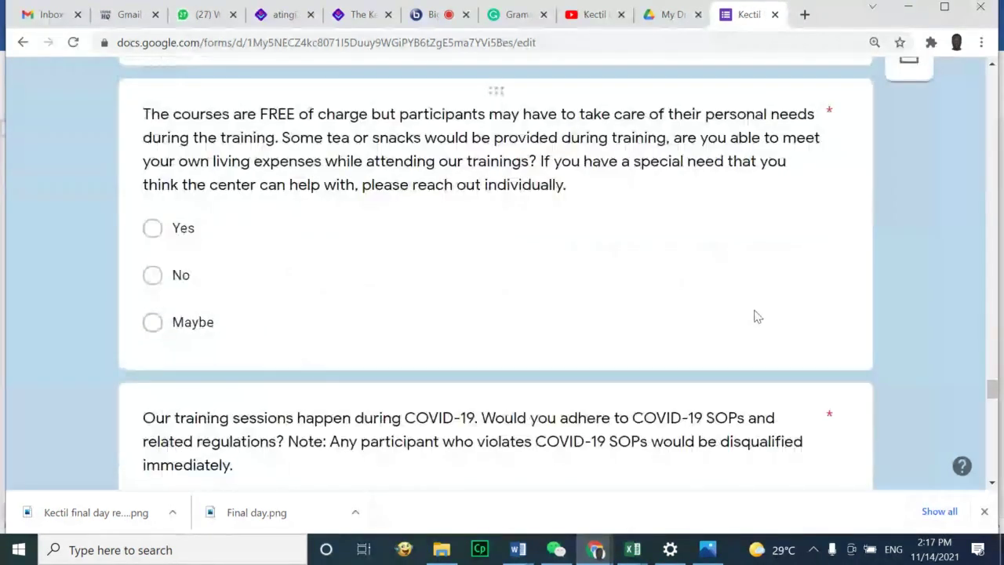
scroll(757, 318, "down", 10)
scroll(756, 322, "down", 5)
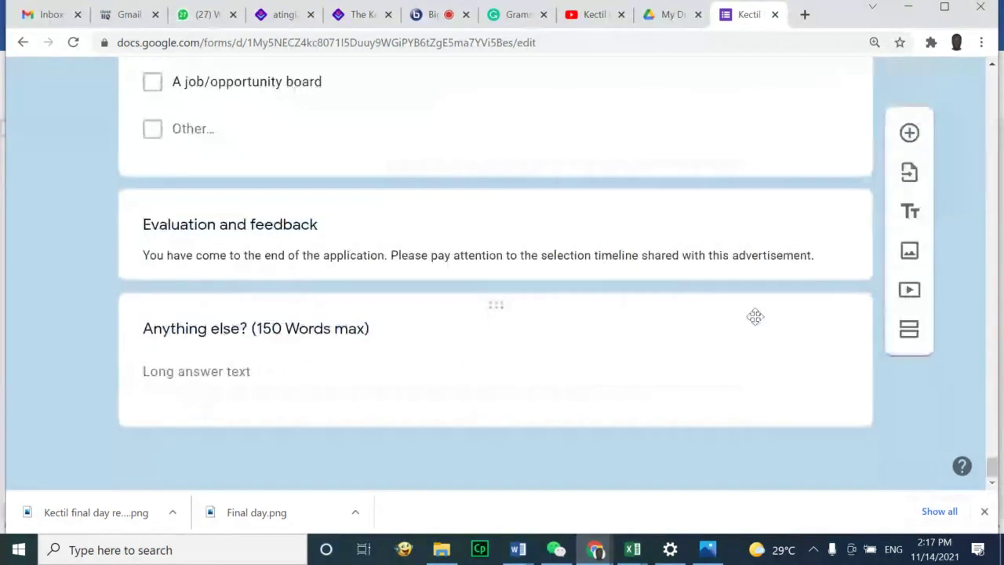
scroll(710, 255, "up", 6)
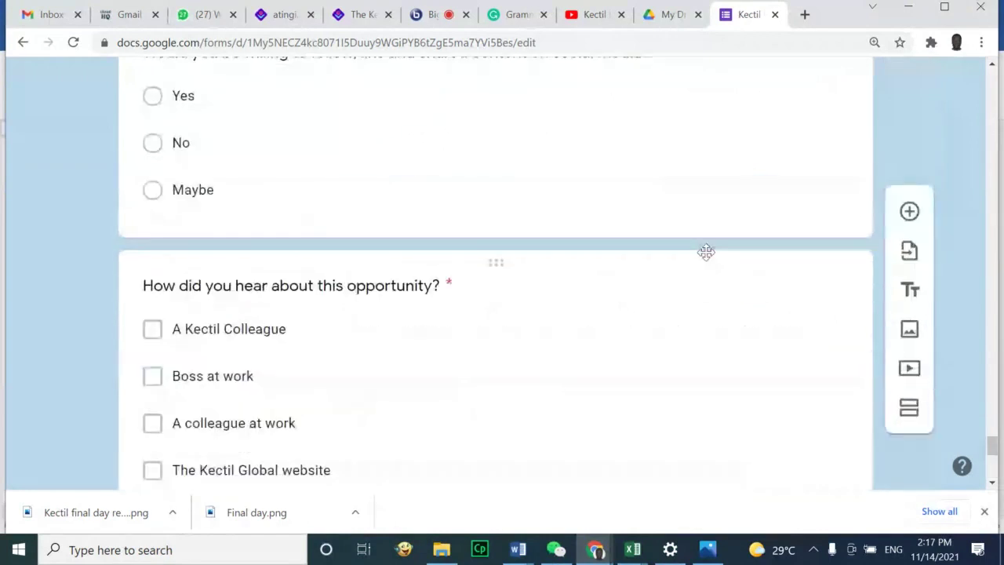
scroll(705, 251, "up", 3)
left_click(437, 17)
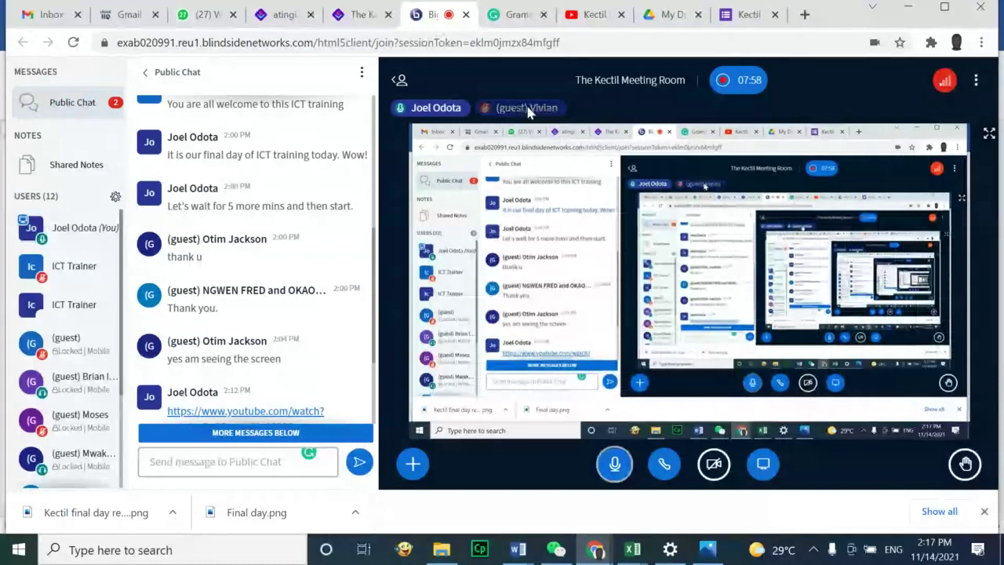
left_click(745, 18)
scroll(560, 411, "down", 5)
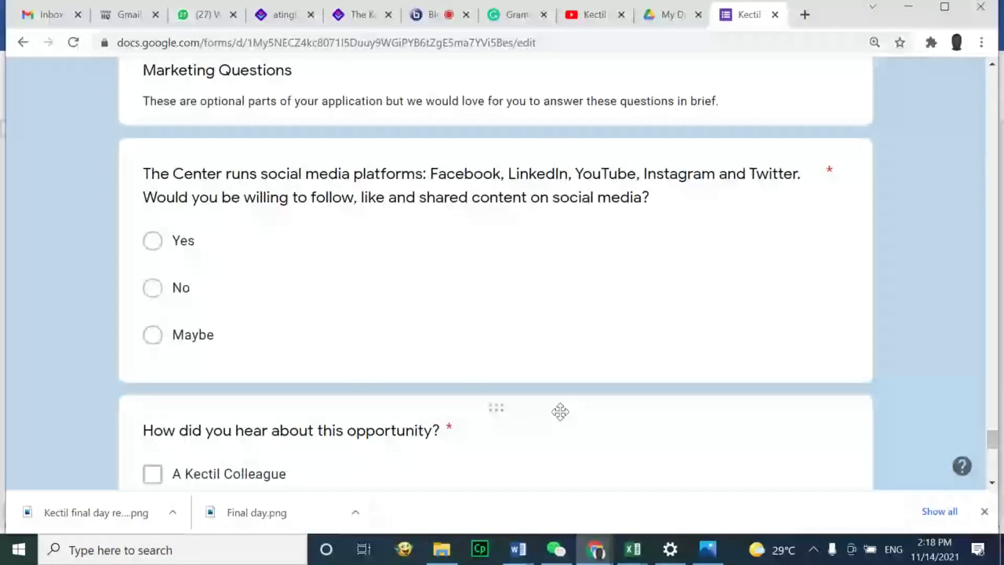
- Close the downloaded-files list at the bottom of the form editor
scroll(559, 411, "down", 7)
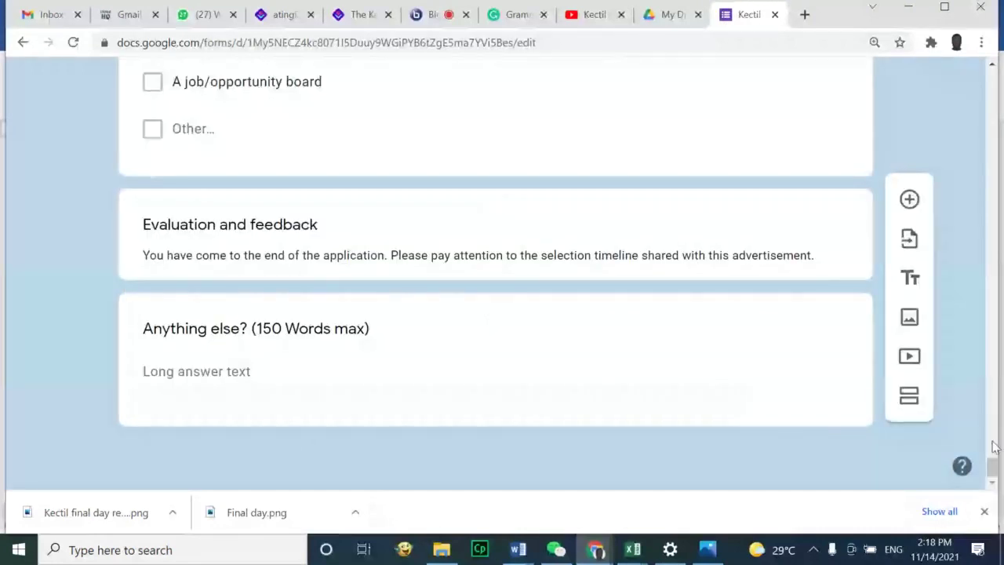
left_click(983, 510)
scroll(638, 422, "up", 1)
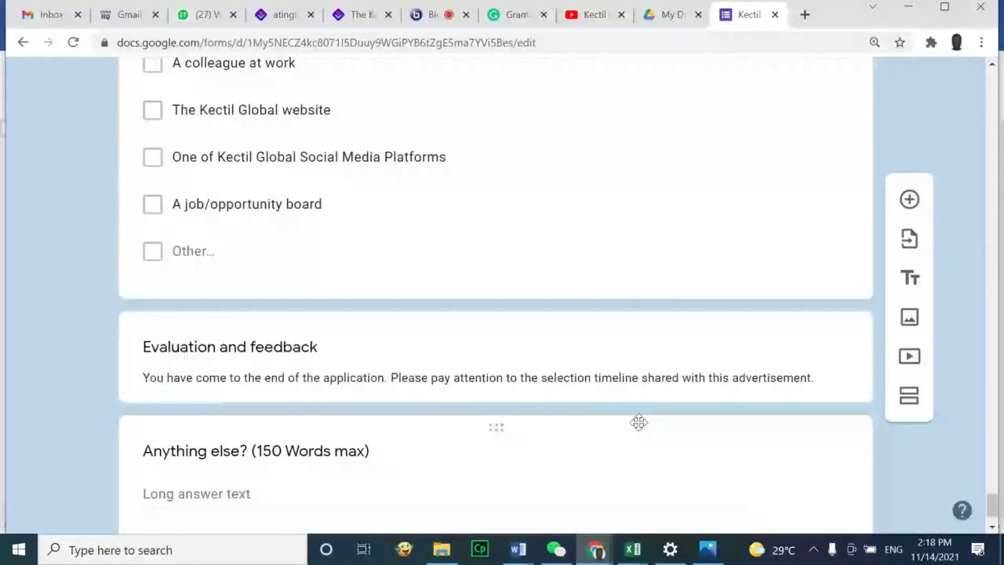
scroll(638, 422, "down", 1)
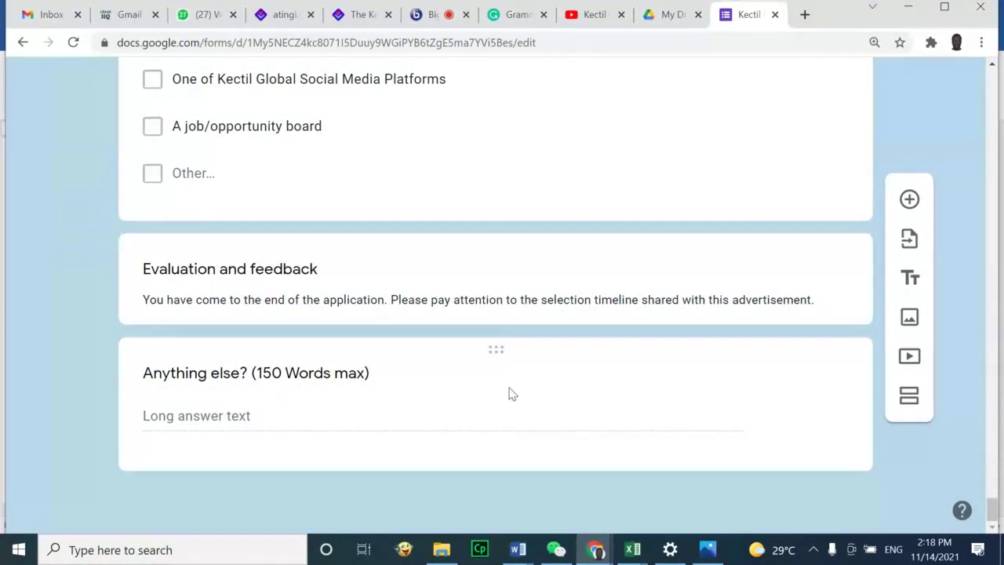
- Scroll back up to the form's banner and title and open the Google account panel
scroll(496, 392, "up", 6)
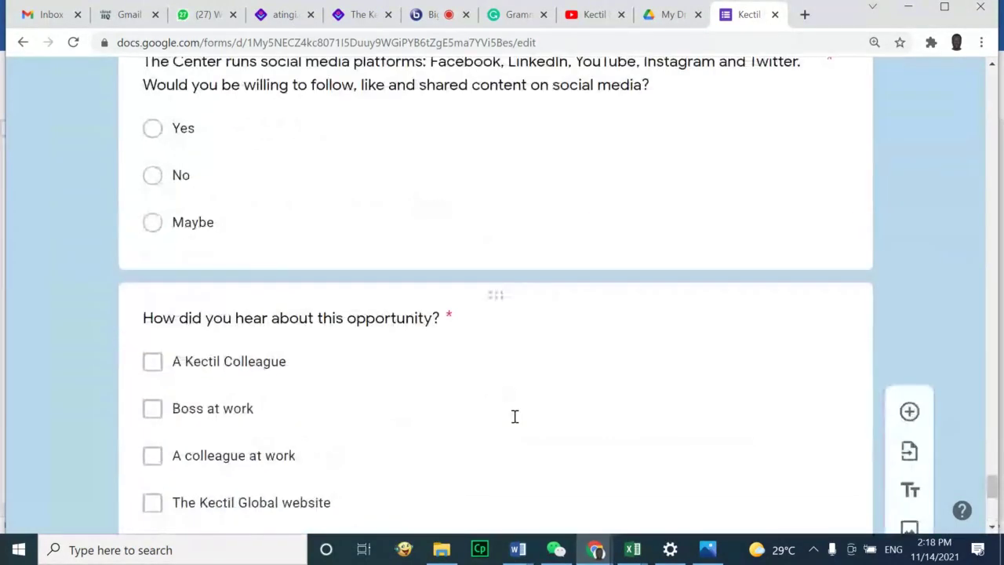
scroll(514, 416, "up", 10)
scroll(507, 426, "up", 10)
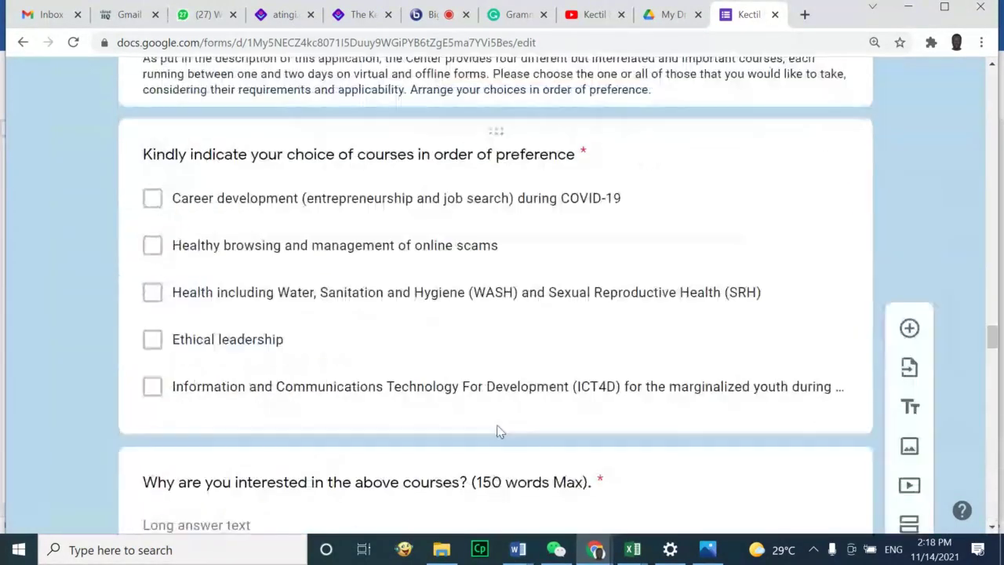
scroll(499, 431, "up", 10)
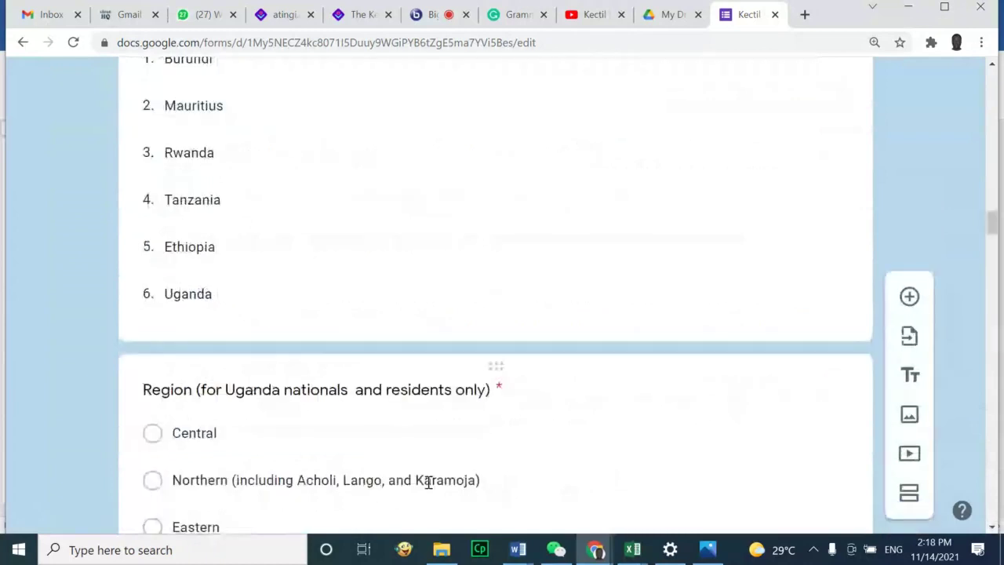
scroll(428, 481, "up", 15)
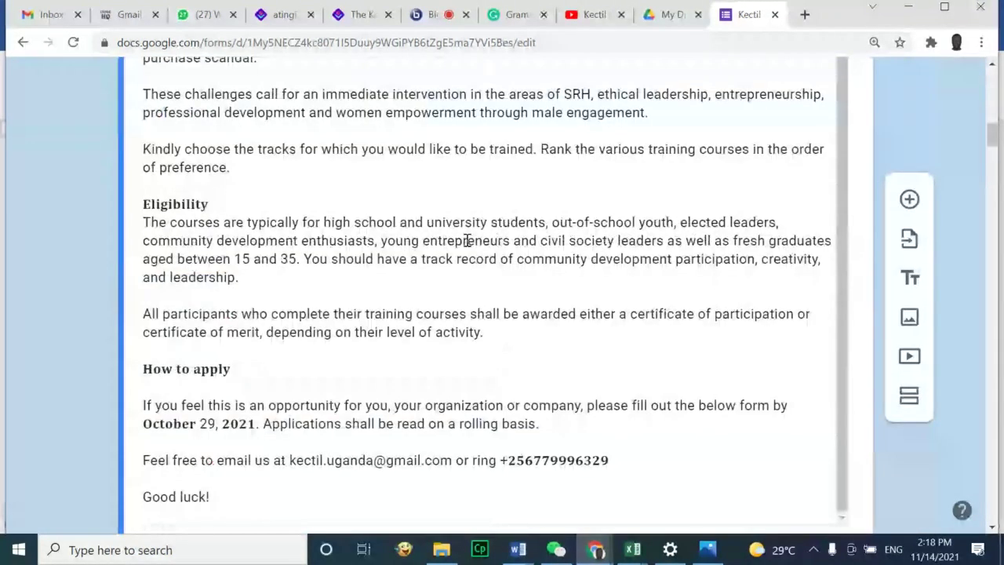
scroll(573, 246, "up", 1)
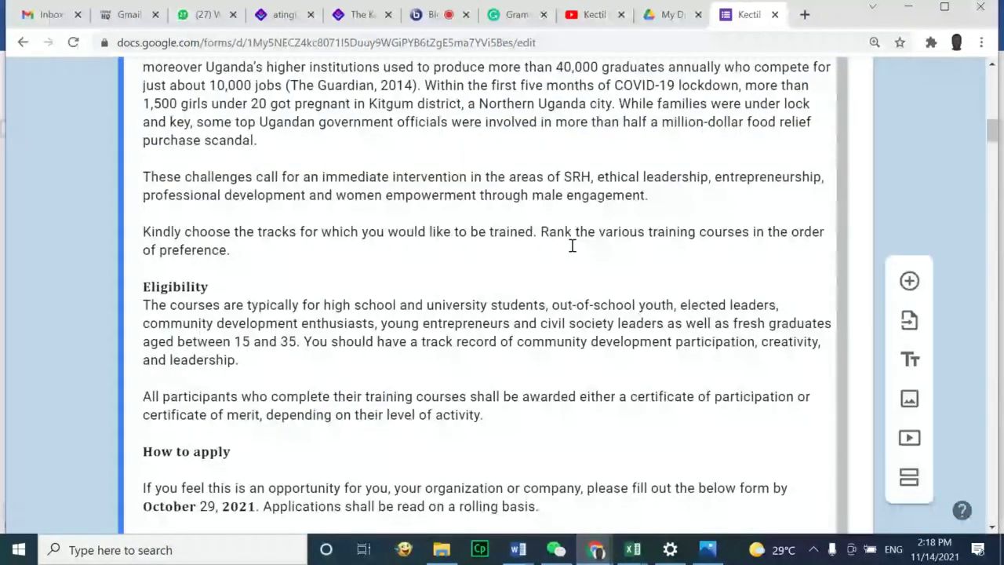
scroll(572, 246, "up", 10)
left_click(951, 86)
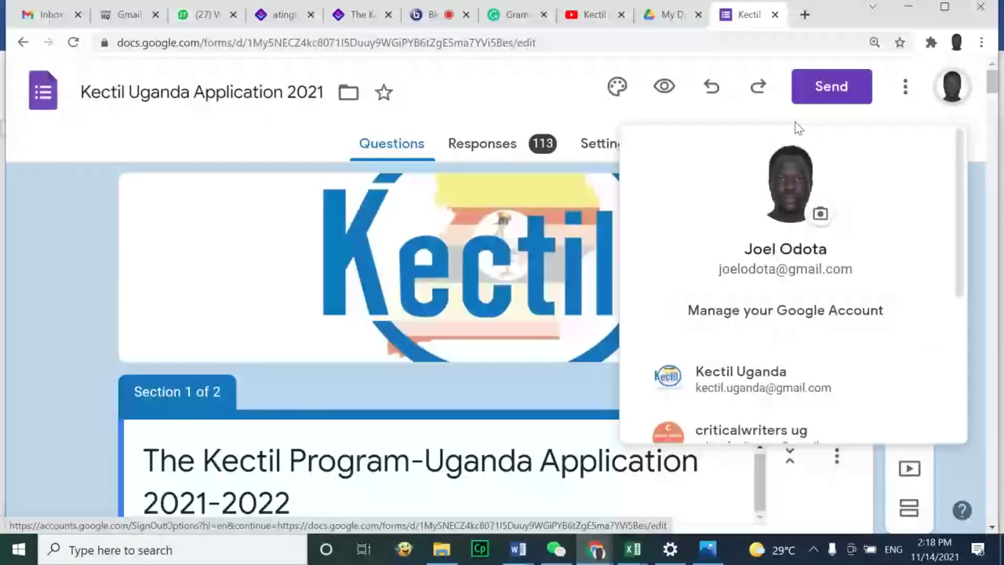
- Open Google Forms in a new tab from the Gmail inbox's Google apps list
left_click(805, 14)
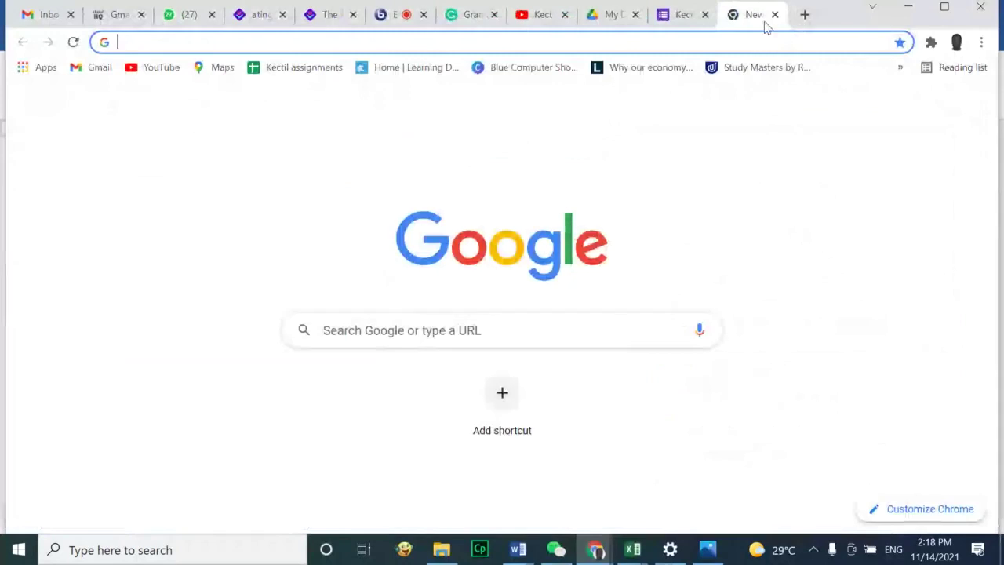
left_click(39, 13)
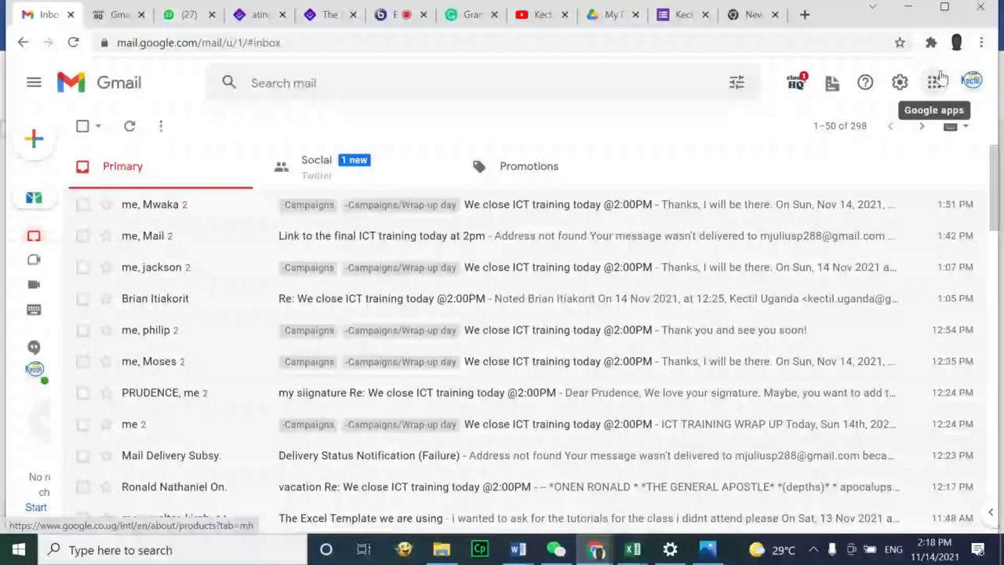
left_click(935, 81)
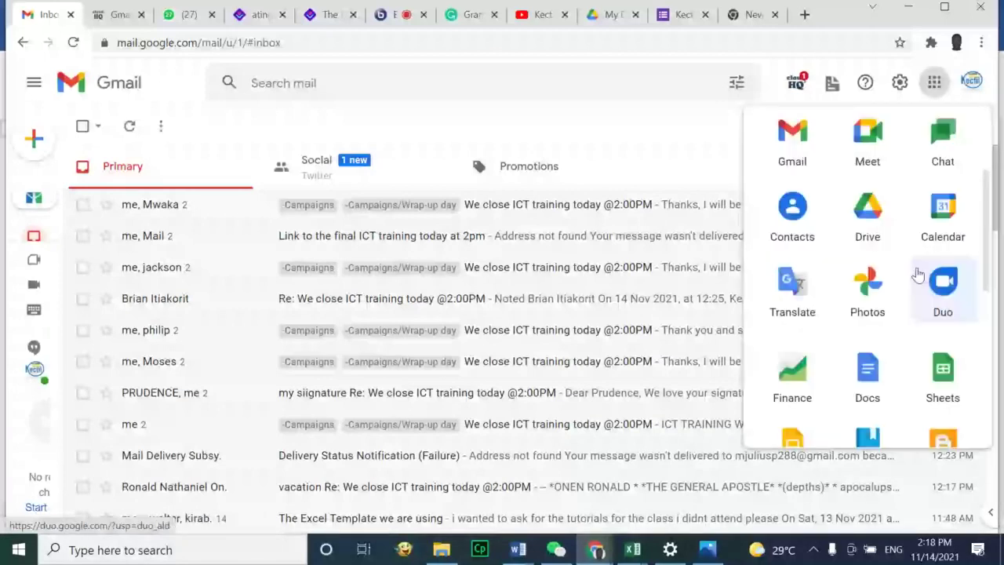
scroll(950, 374, "down", 5)
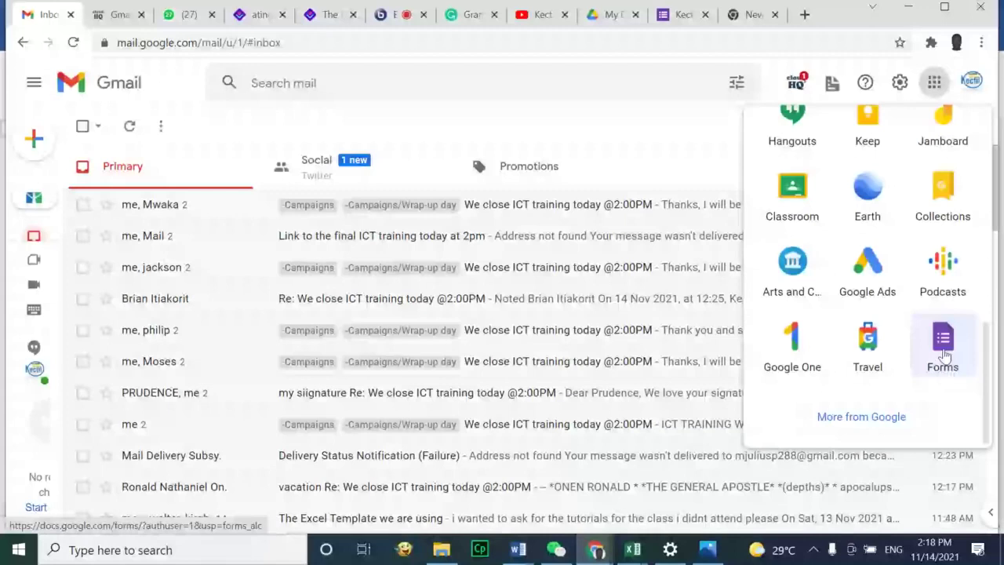
left_click(944, 356)
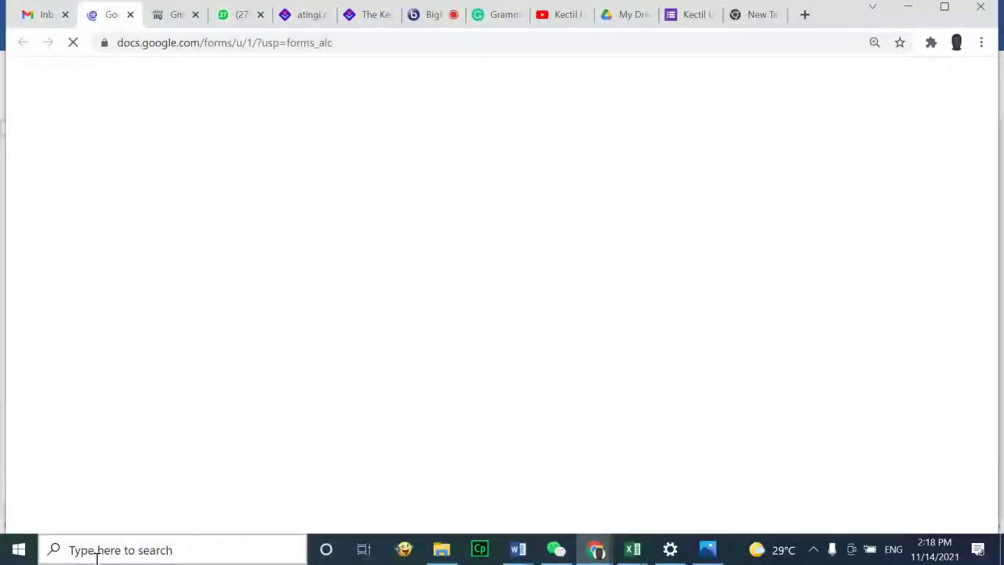
- Launch the Cursor Highlighter 2.2 script through a Windows search for 'cursor'
left_click(194, 549)
type("qurso")
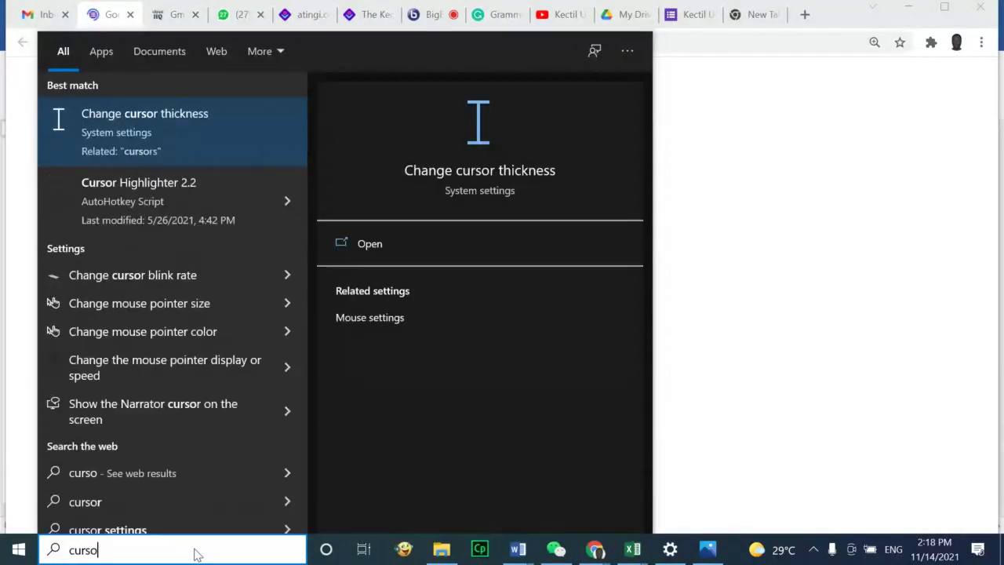
key("Escape")
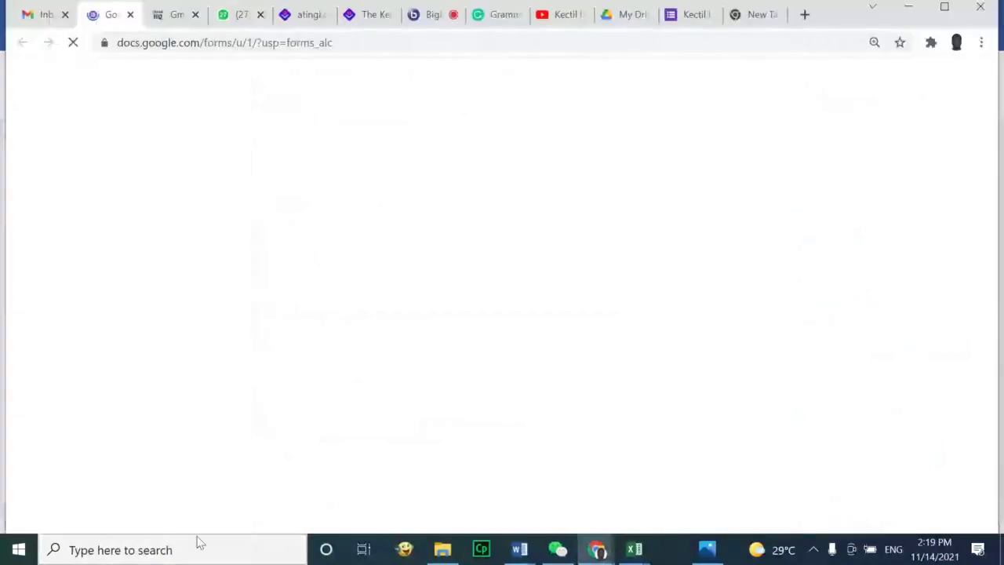
left_click(196, 548)
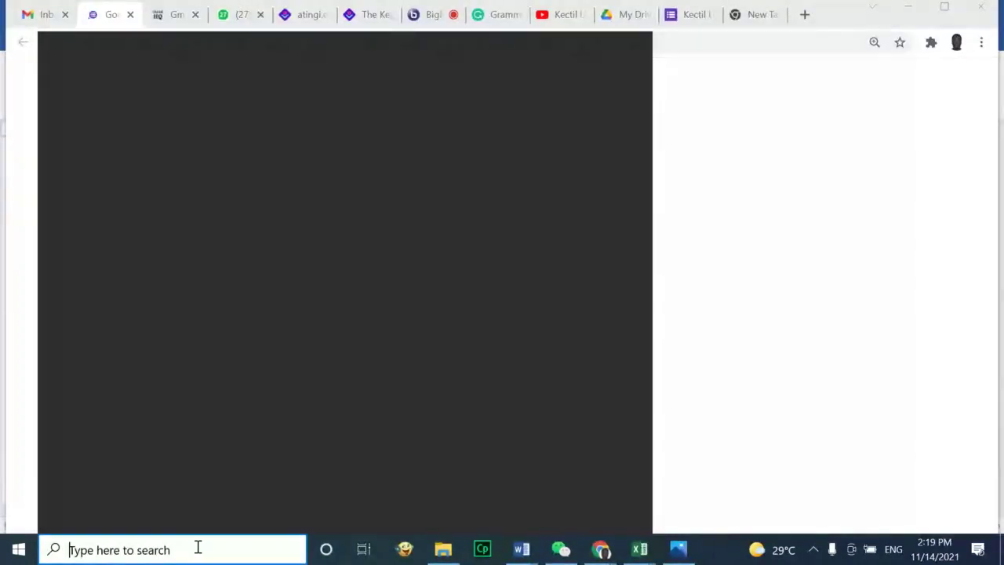
type("cursor")
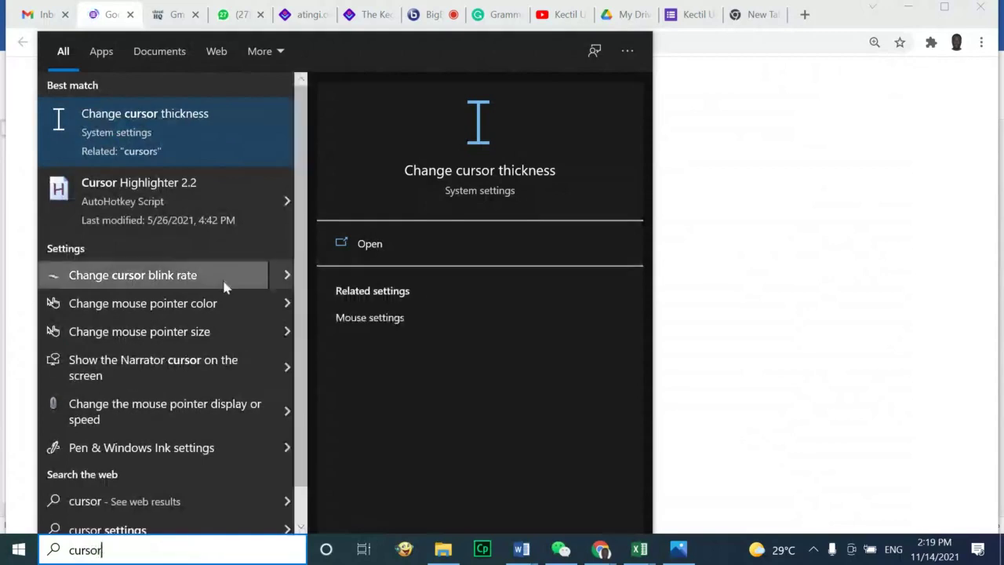
left_click(188, 203)
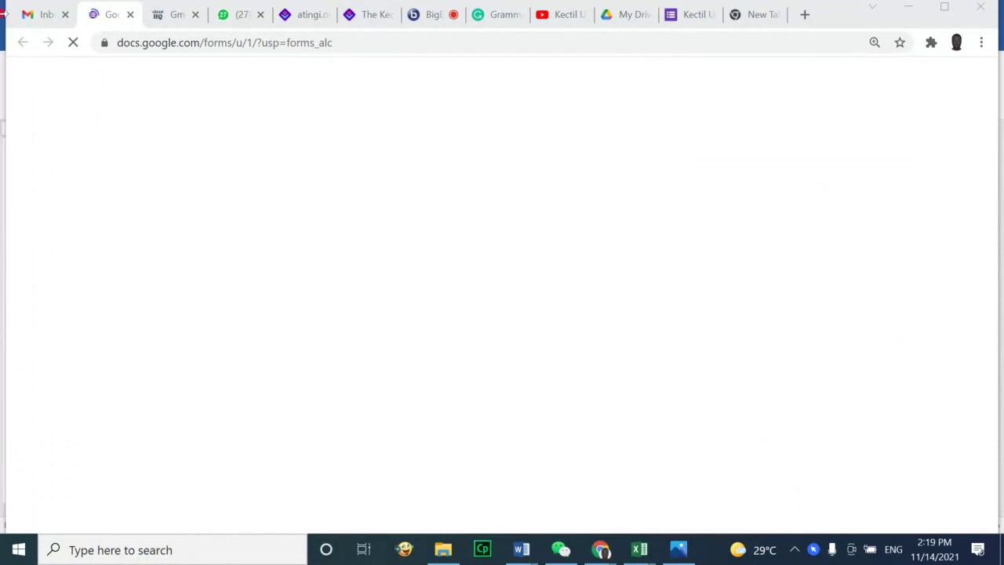
- Return to the loaded Forms home page and scroll its templates and recent forms, including Kectil
left_click(112, 16)
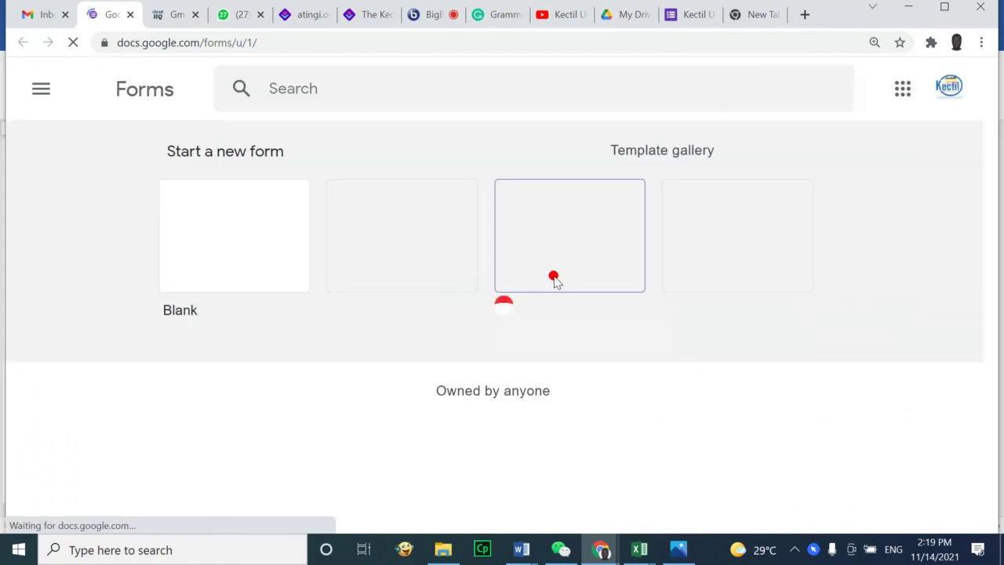
key("ctrl+shift+p")
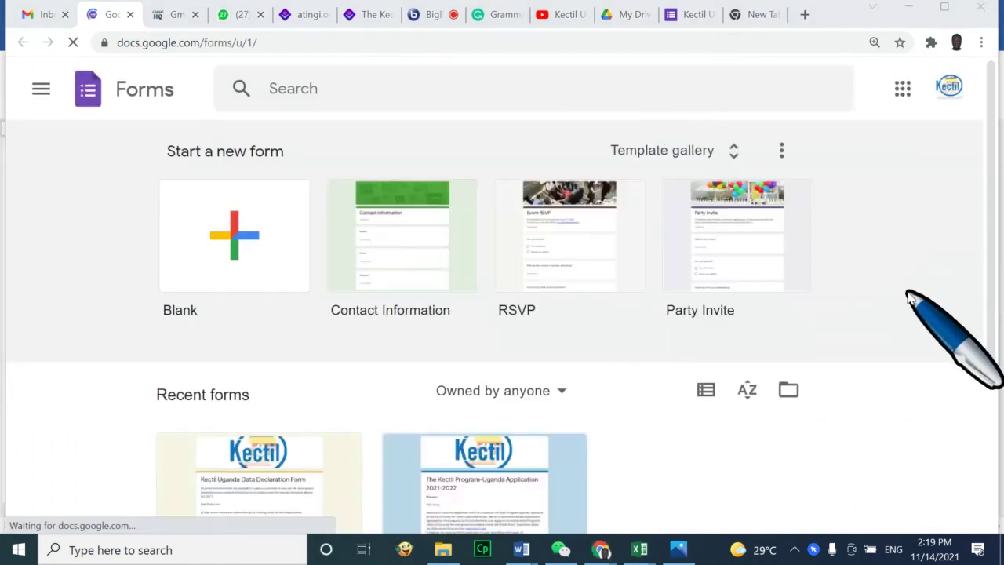
scroll(910, 307, "down", 1)
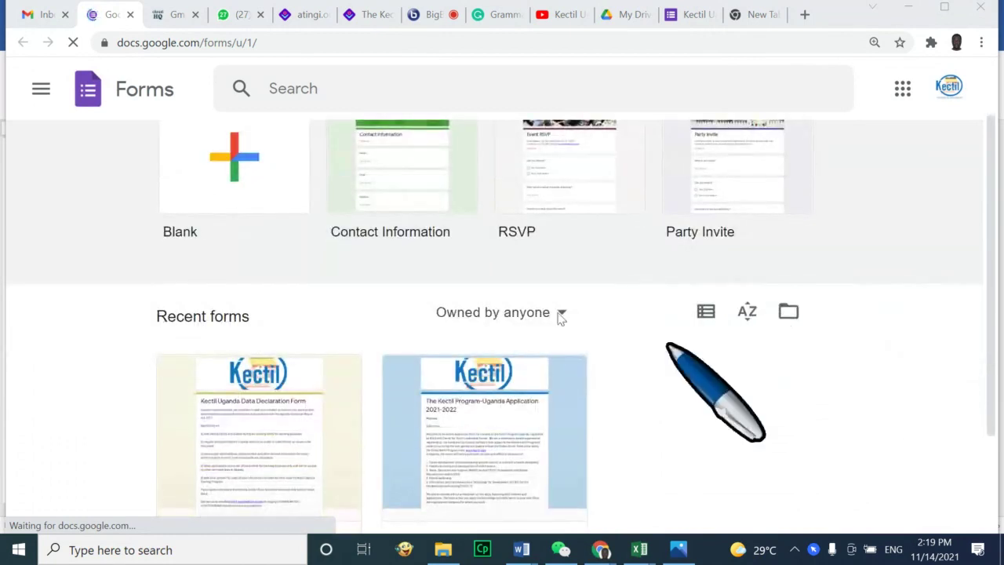
scroll(244, 199, "up", 1)
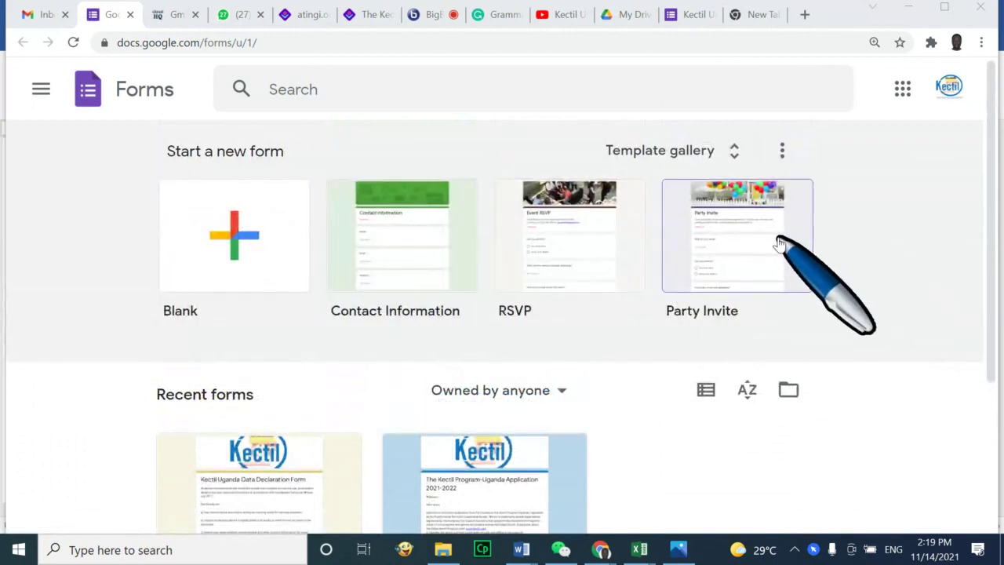
- Browse the Template gallery past Personal templates to Work ones like Event Feedback and Job Application
left_click(736, 152)
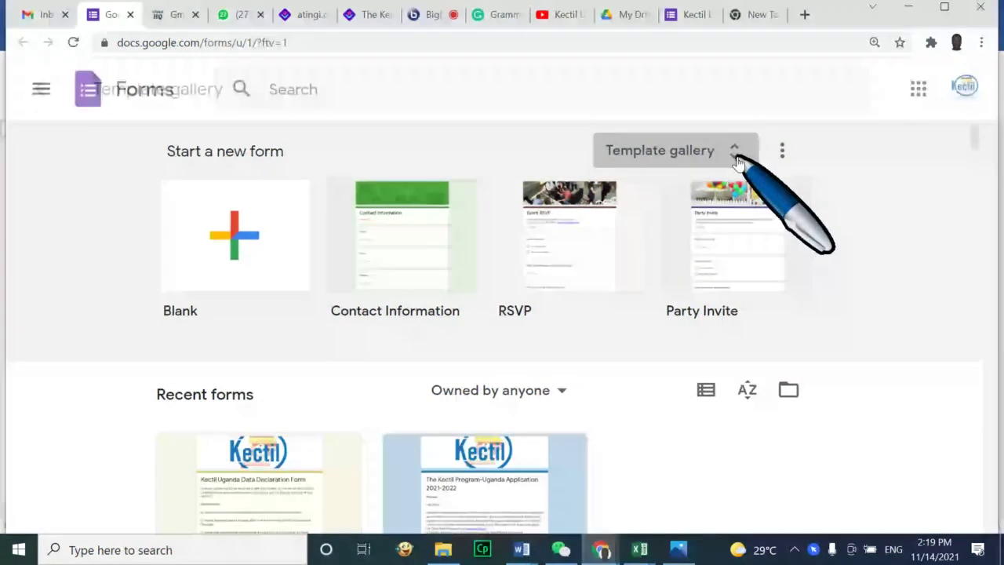
scroll(905, 294, "down", 3)
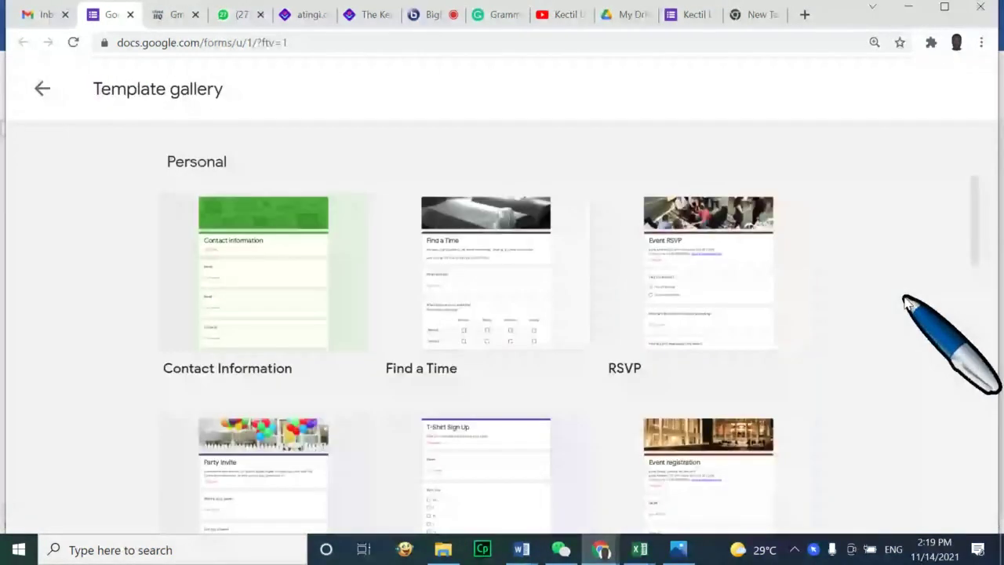
scroll(905, 302, "down", 1)
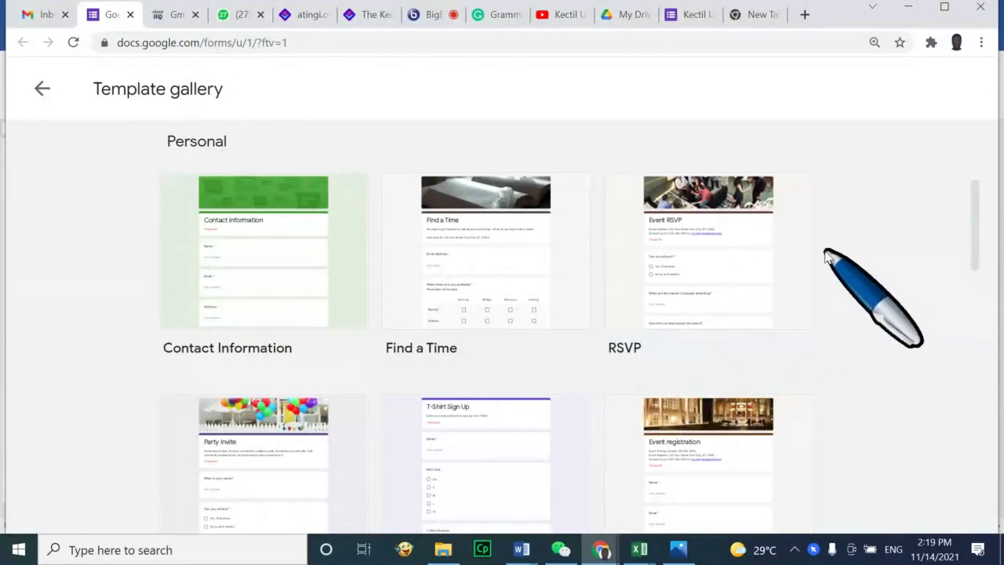
scroll(818, 266, "down", 3)
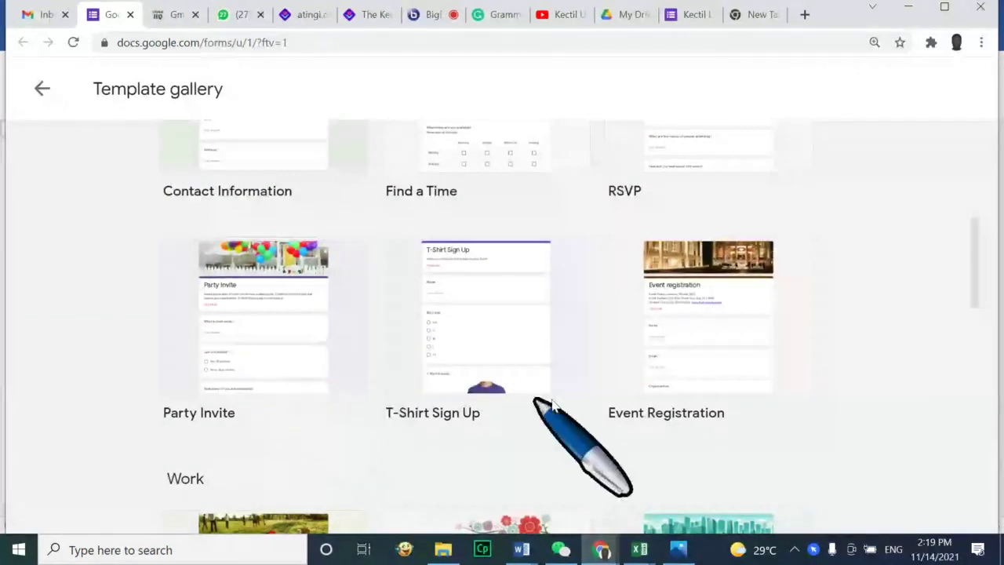
scroll(510, 358, "down", 1)
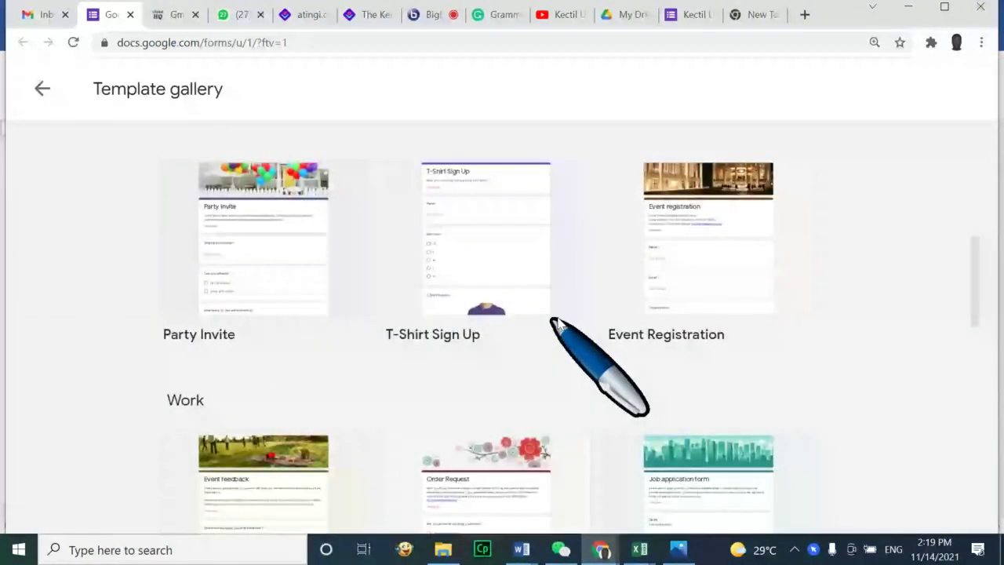
scroll(706, 323, "down", 2)
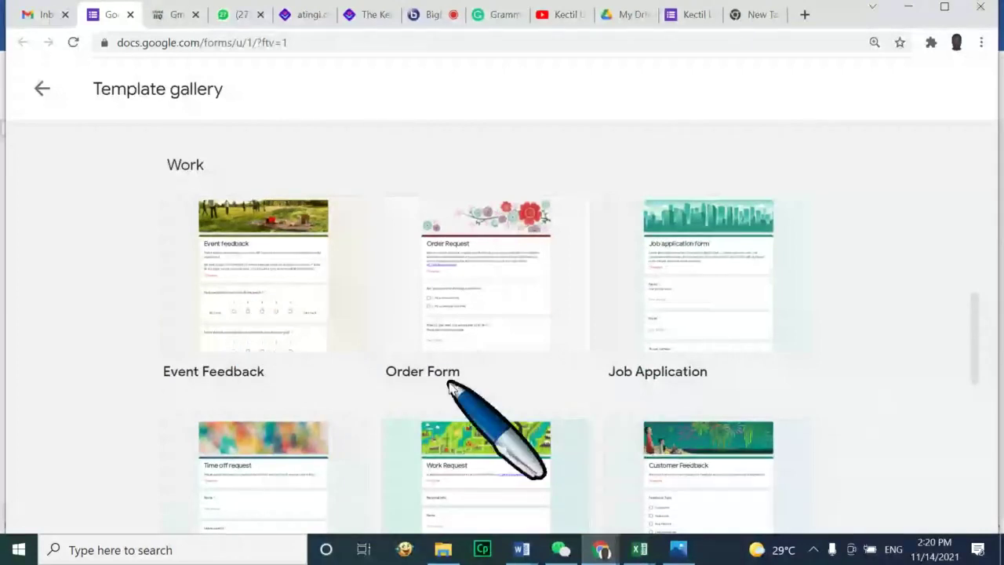
scroll(281, 194, "down", 1)
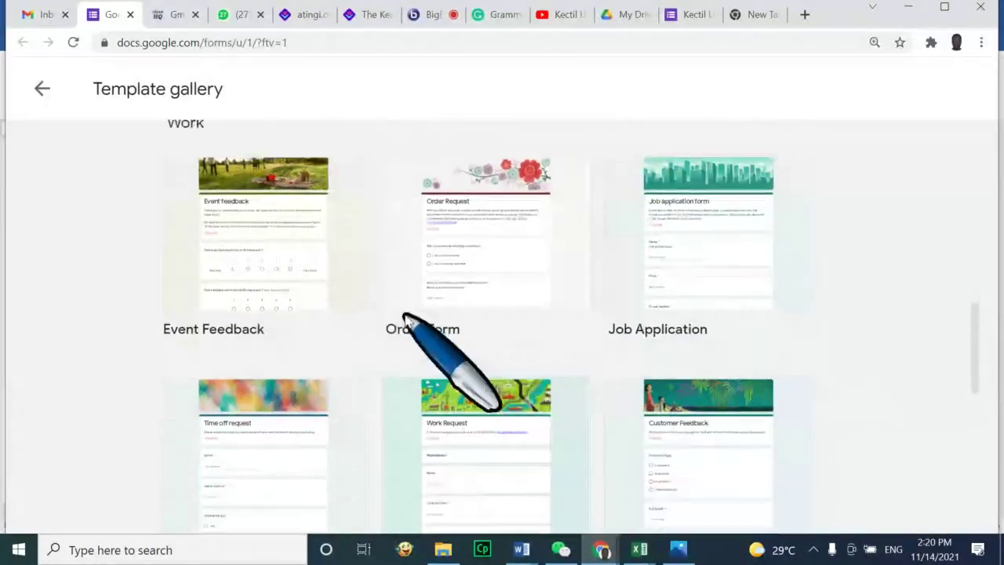
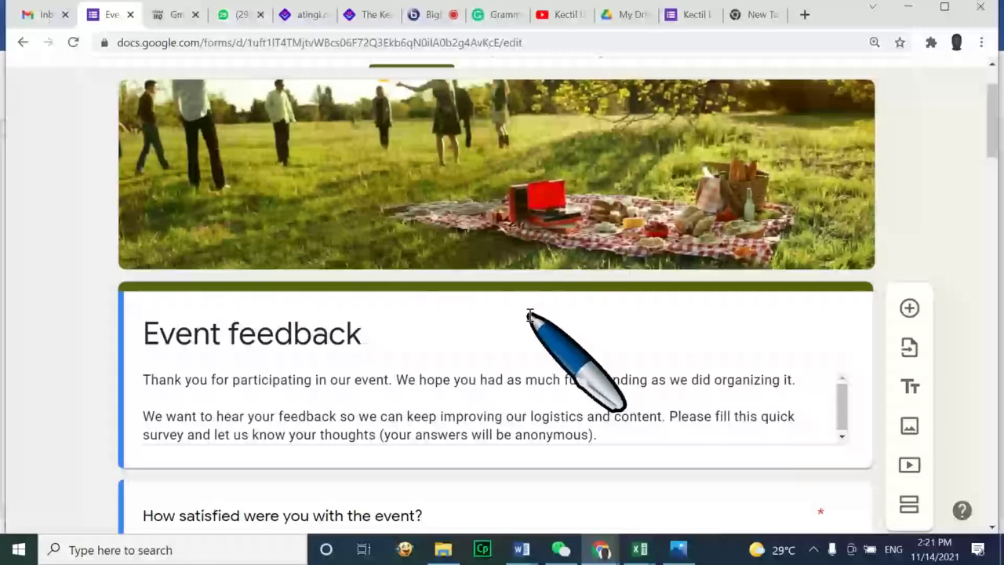
- Go back to the Template gallery, then close the Google Forms tab to reveal the Gmail inbox
scroll(501, 269, "up", 1)
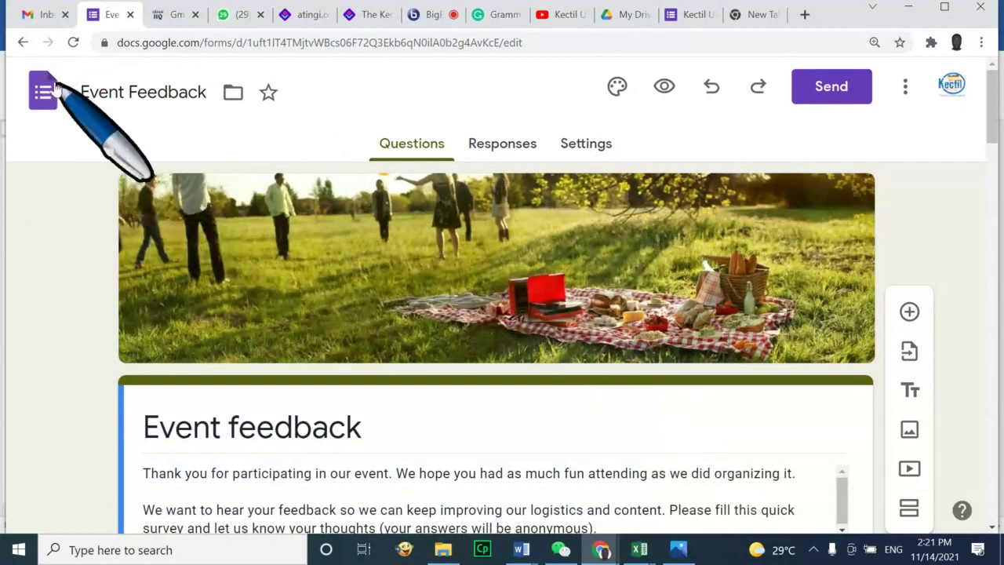
left_click(24, 43)
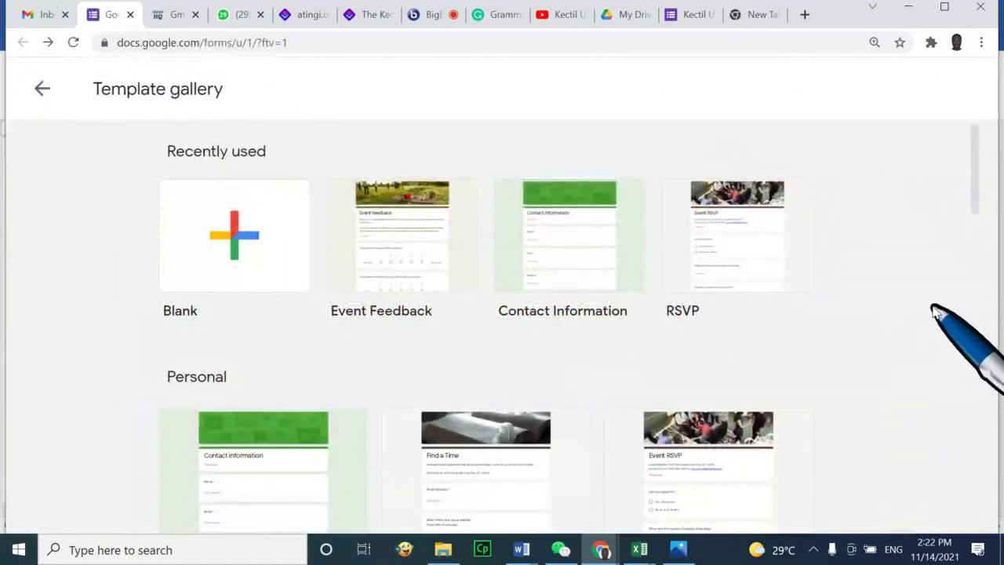
scroll(940, 314, "down", 2)
scroll(940, 313, "up", 2)
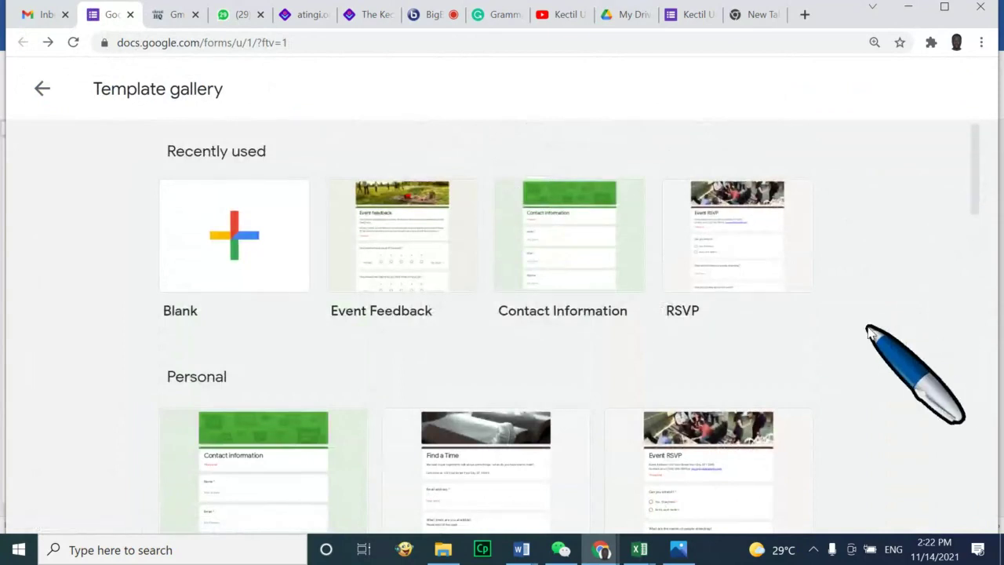
left_click(130, 15)
left_click(47, 14)
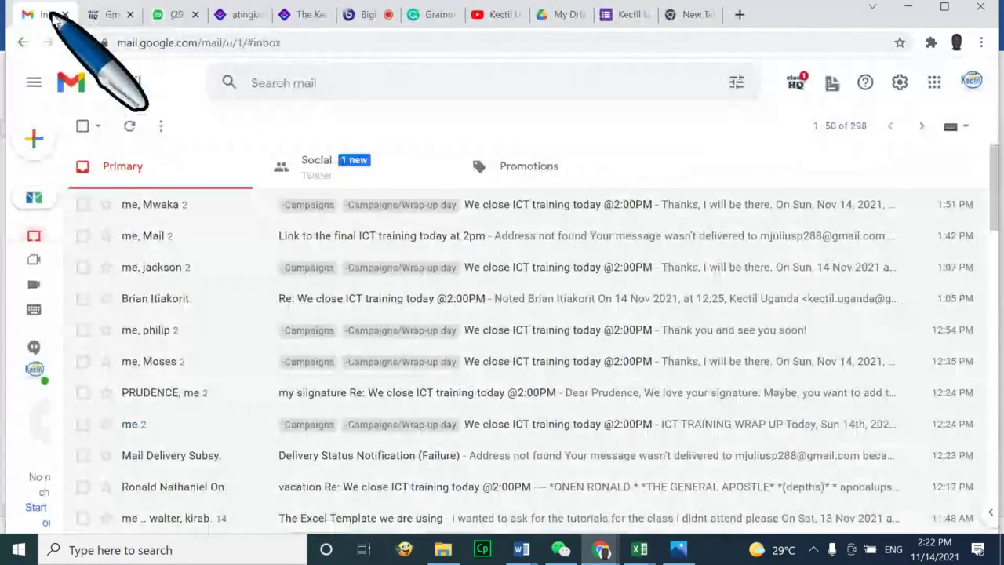
- Launch Google Forms in a new tab from Gmail's Google apps grid
left_click(935, 84)
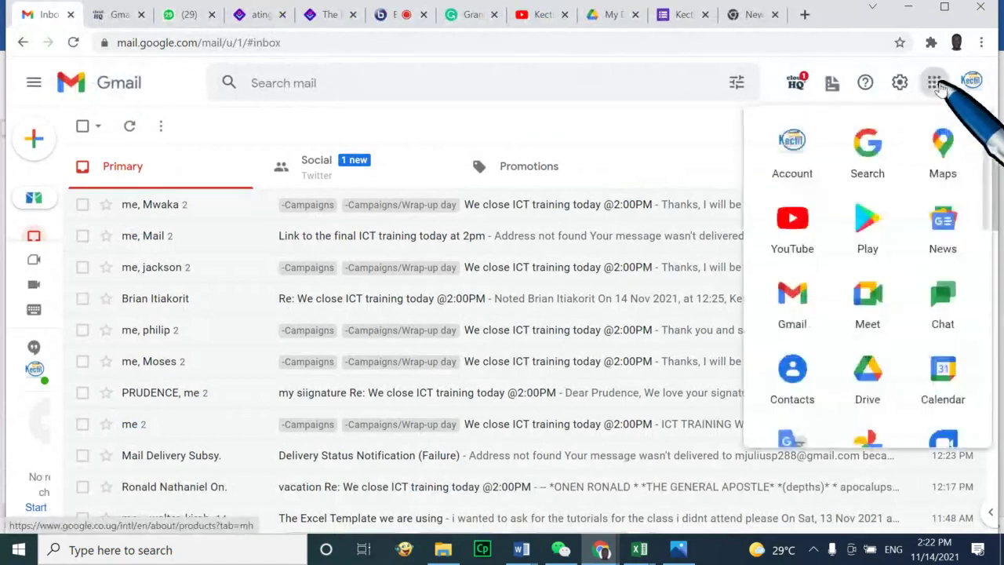
scroll(894, 337, "down", 5)
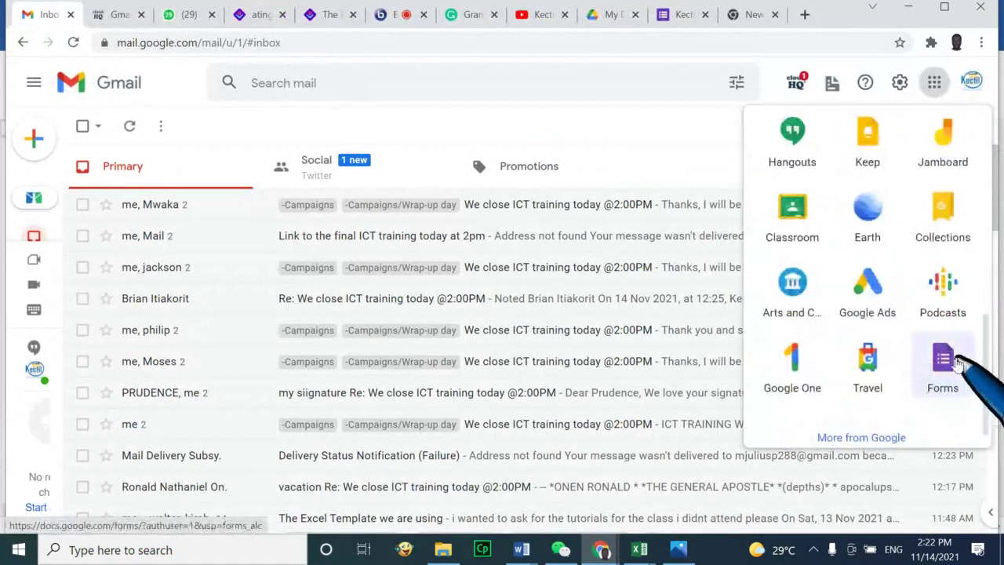
left_click(944, 362)
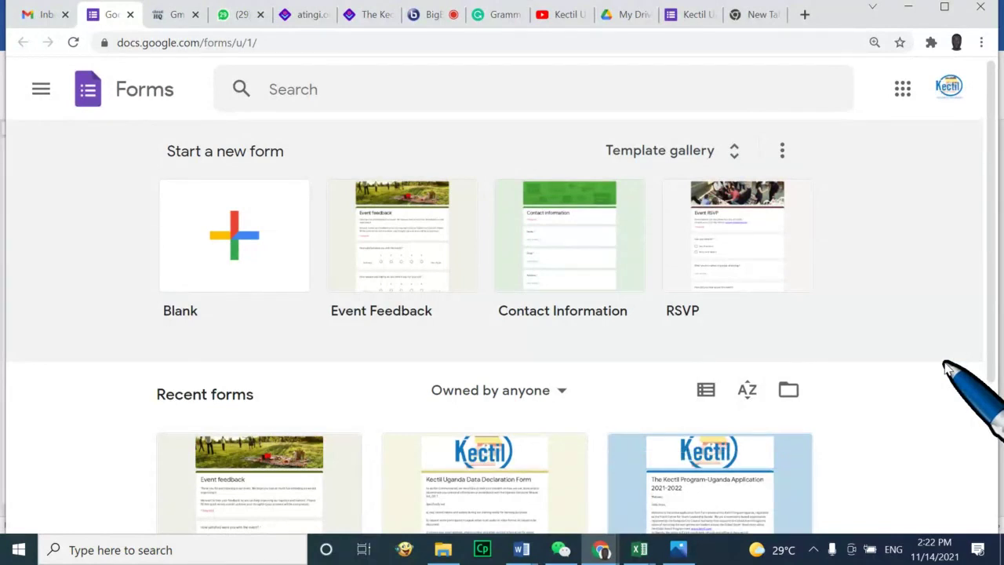
- Mute your microphone in the Kectil Meeting Room and return to the Forms home page
left_click(432, 15)
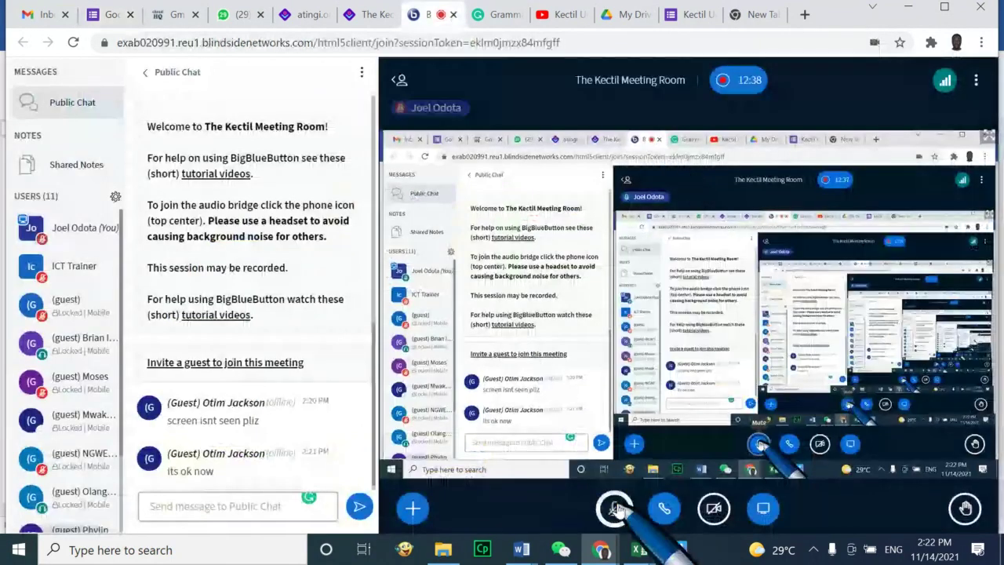
left_click(615, 506)
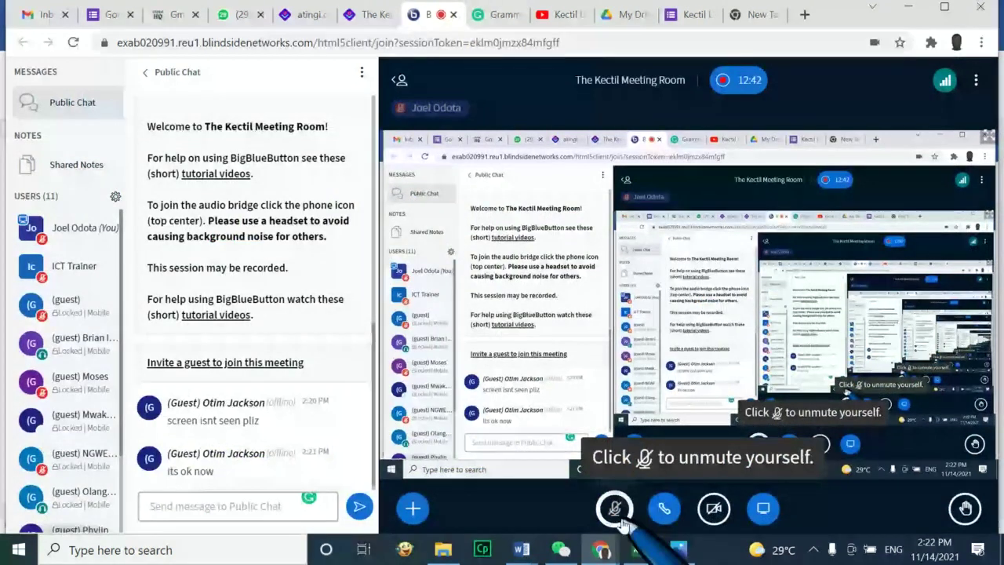
left_click(106, 14)
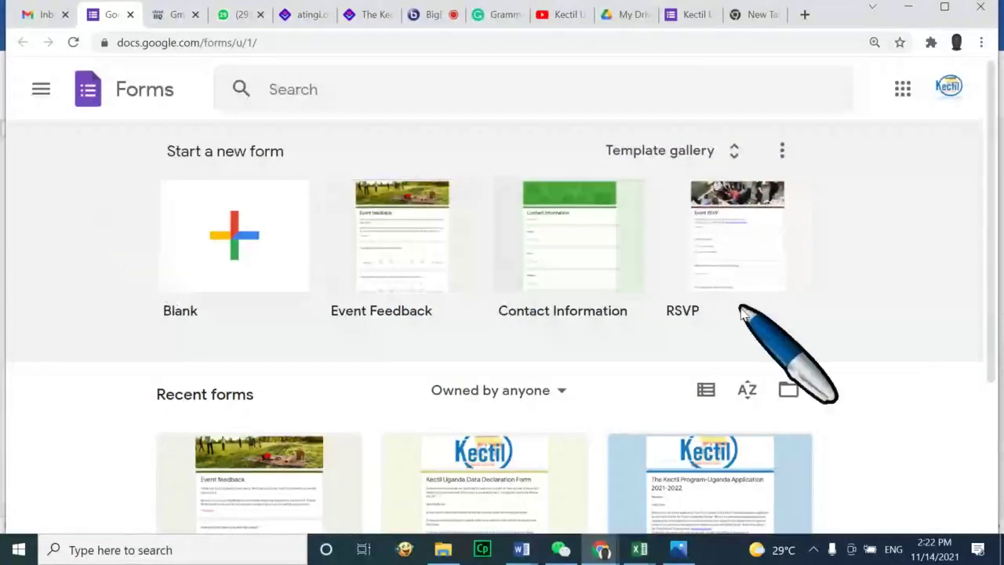
- Open the Template gallery and scroll through the available form templates
scroll(784, 392, "down", 2)
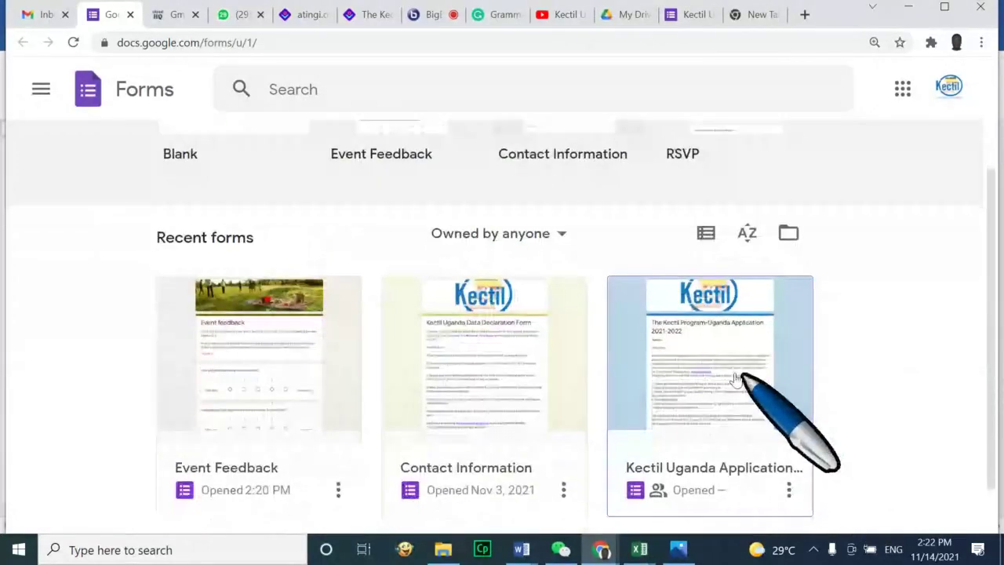
scroll(737, 378, "up", 2)
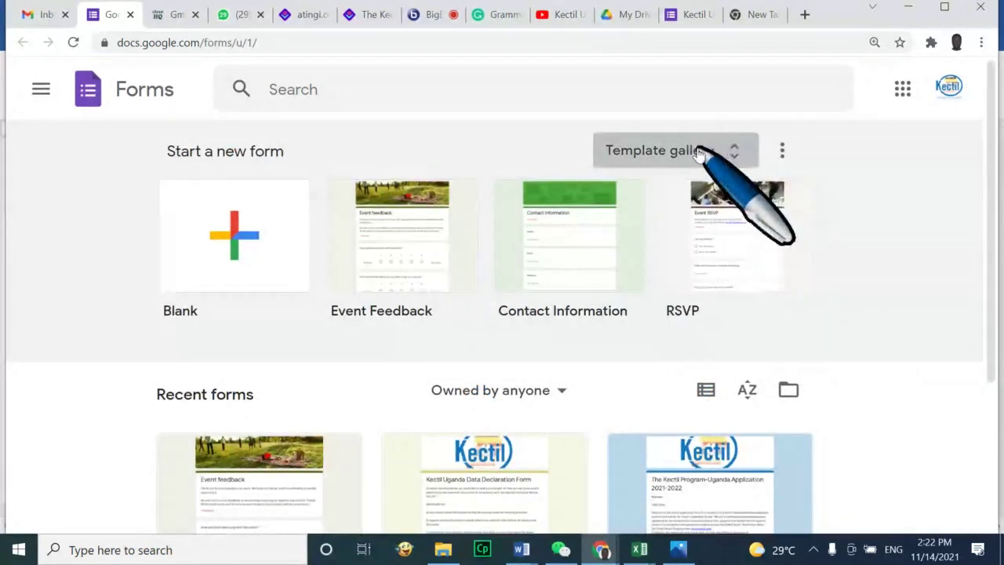
left_click(729, 152)
scroll(921, 354, "down", 2)
scroll(921, 355, "down", 7)
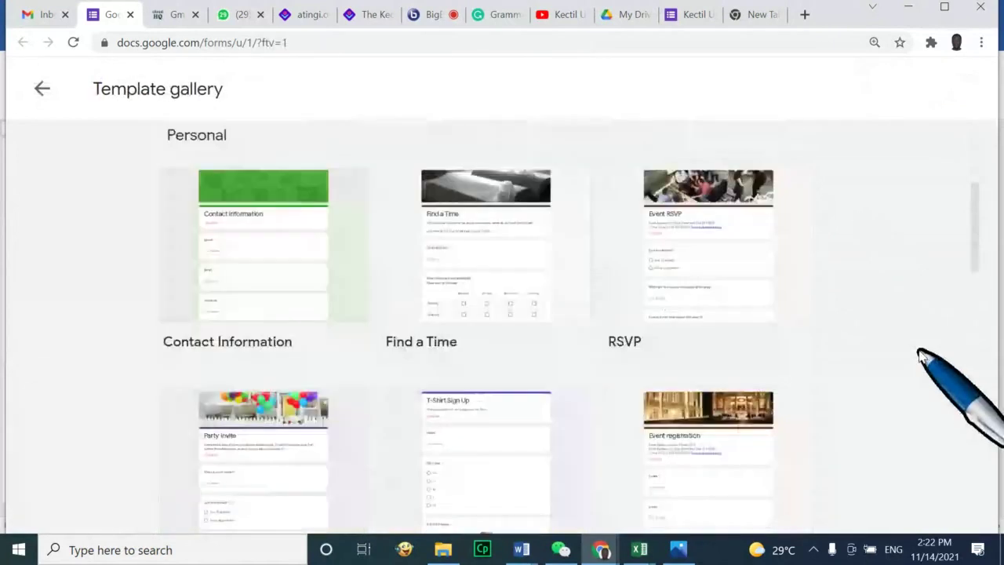
scroll(924, 359, "down", 3)
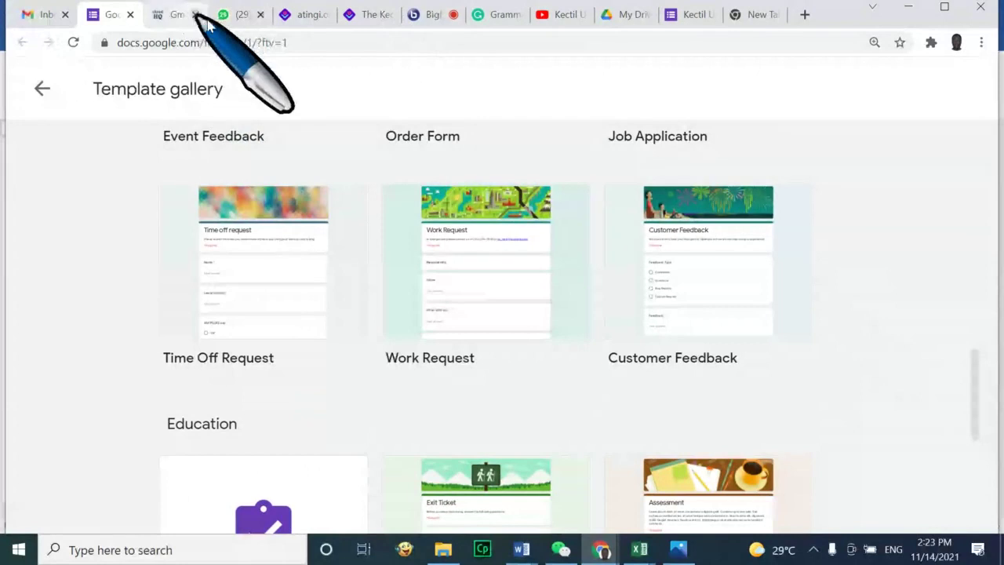
- Glance at the meeting room and Kectil application form, then browse the gallery's Work templates
left_click(418, 15)
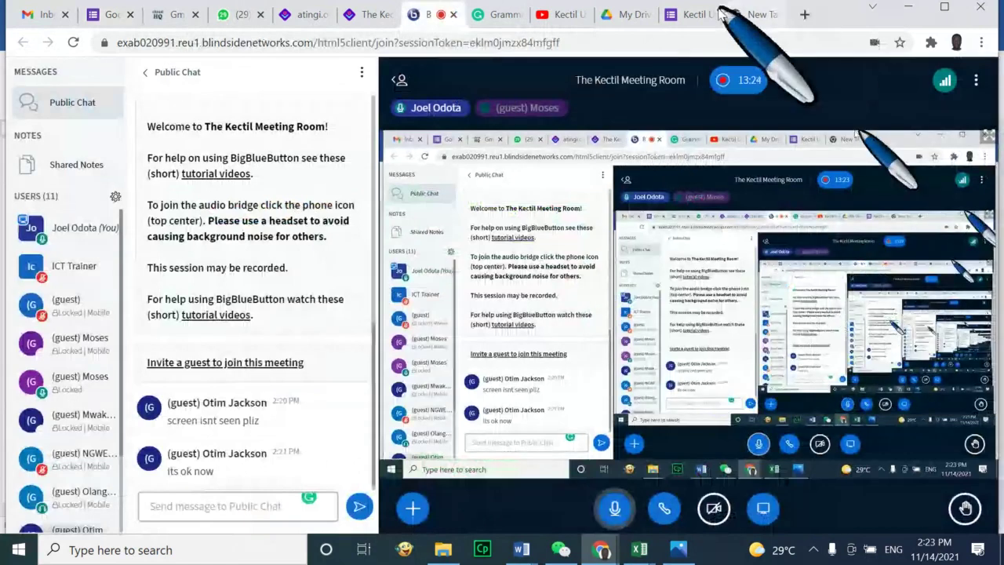
left_click(696, 16)
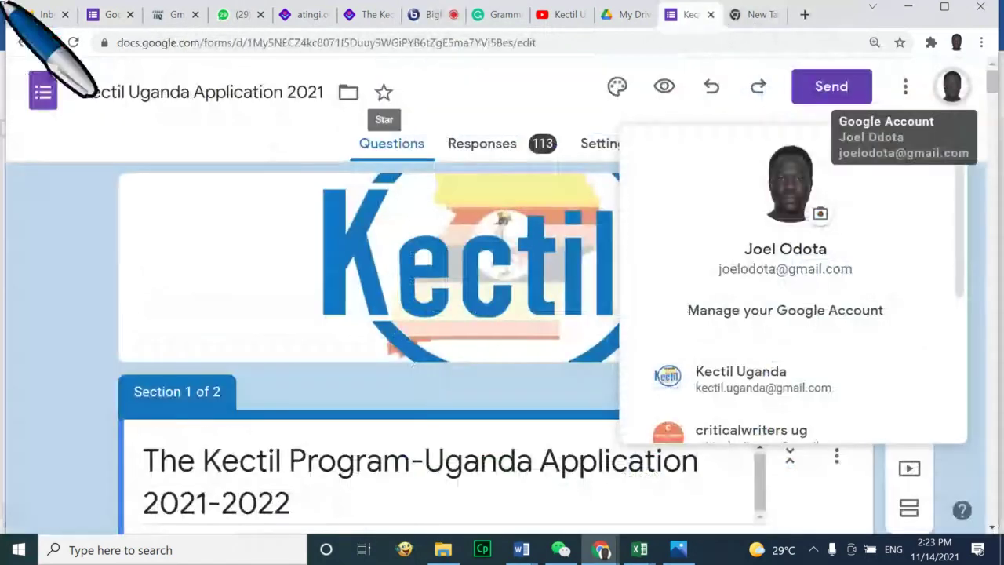
left_click(114, 19)
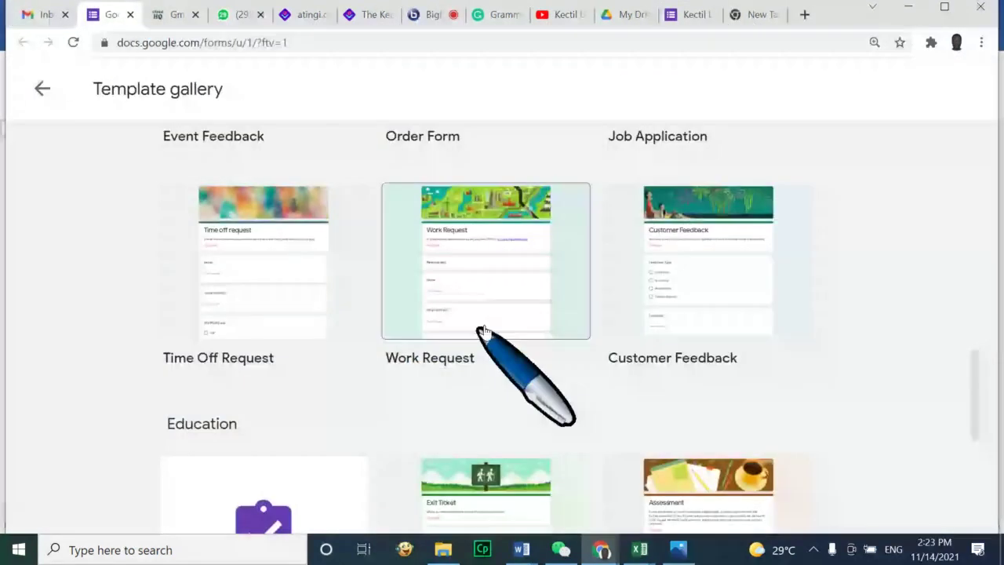
scroll(792, 281, "down", 1)
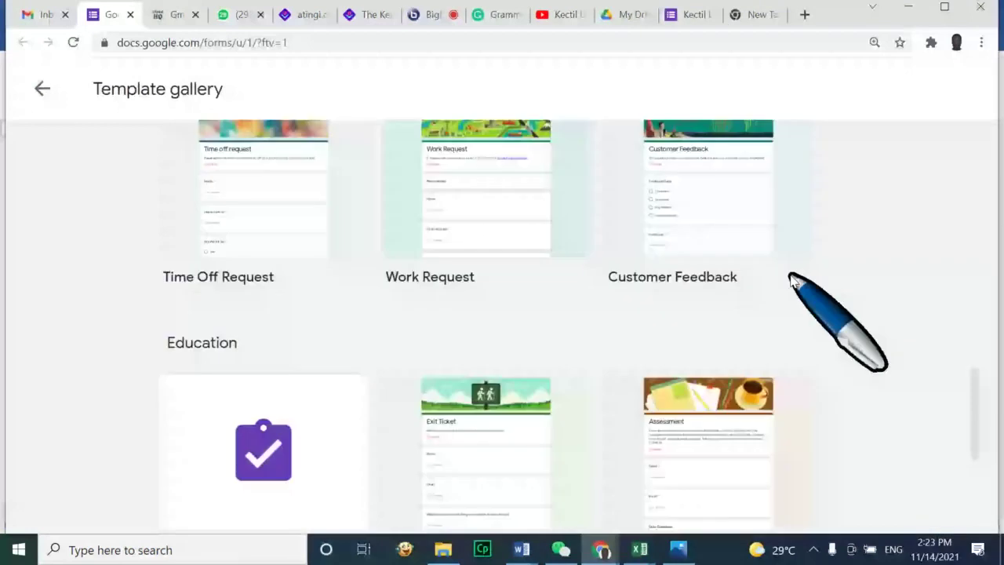
scroll(792, 280, "down", 4)
scroll(478, 353, "up", 12)
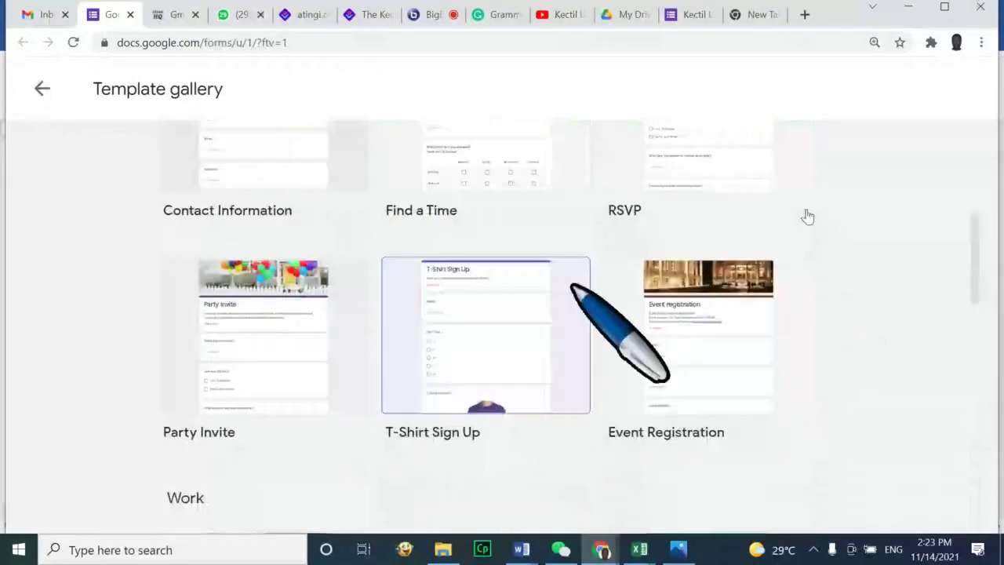
scroll(470, 306, "up", 5)
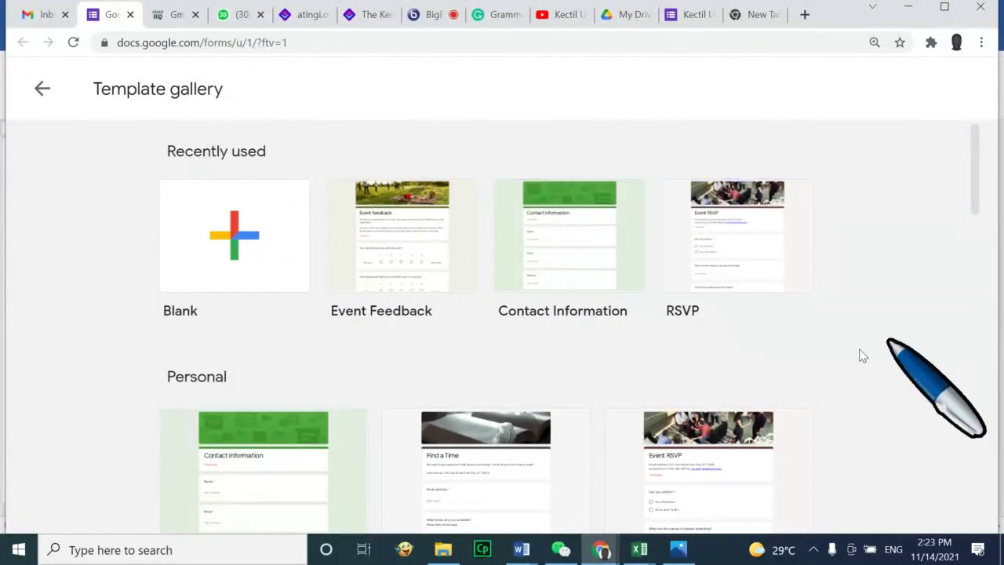
scroll(784, 330, "down", 9)
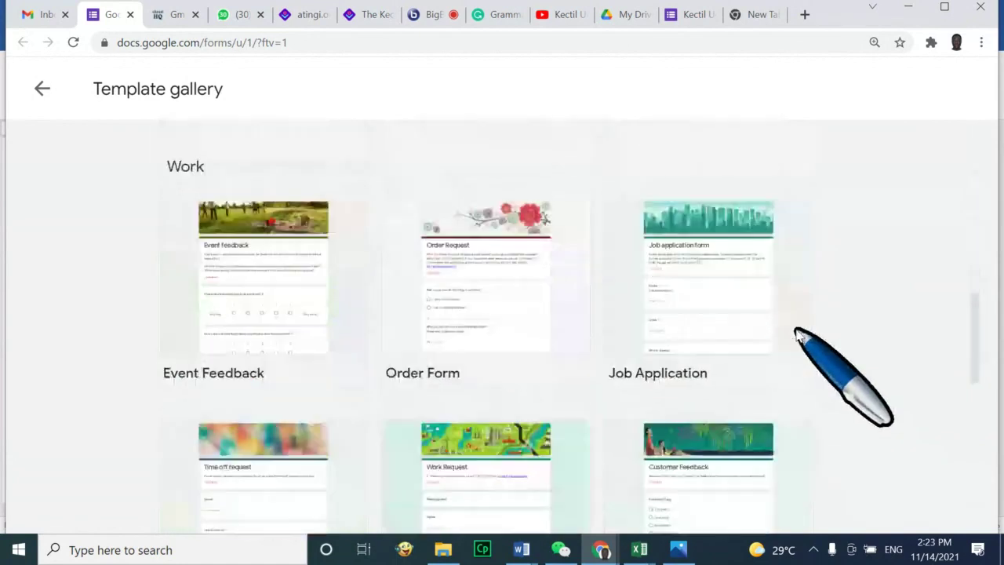
scroll(800, 332, "down", 3)
scroll(922, 314, "up", 2)
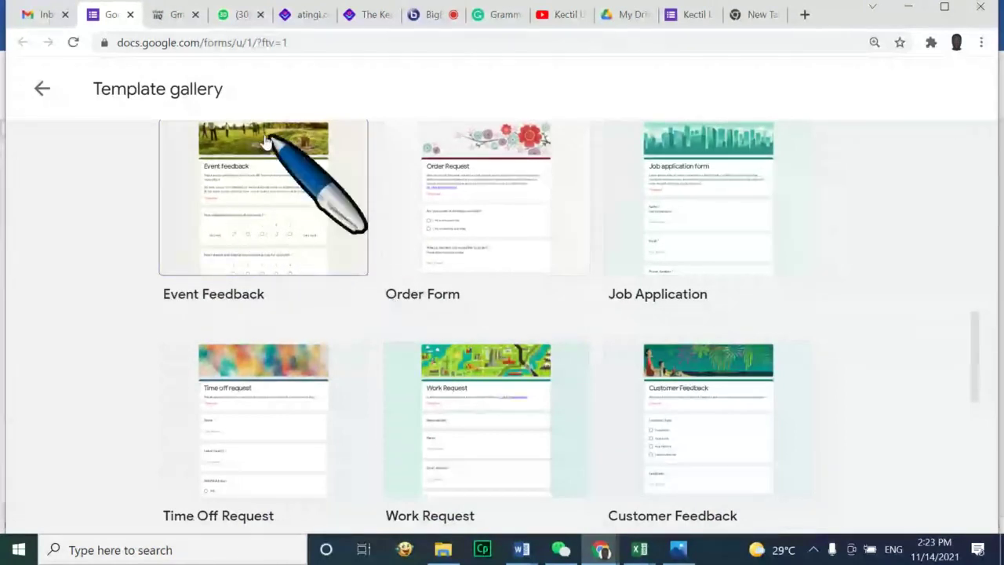
scroll(125, 169, "up", 1)
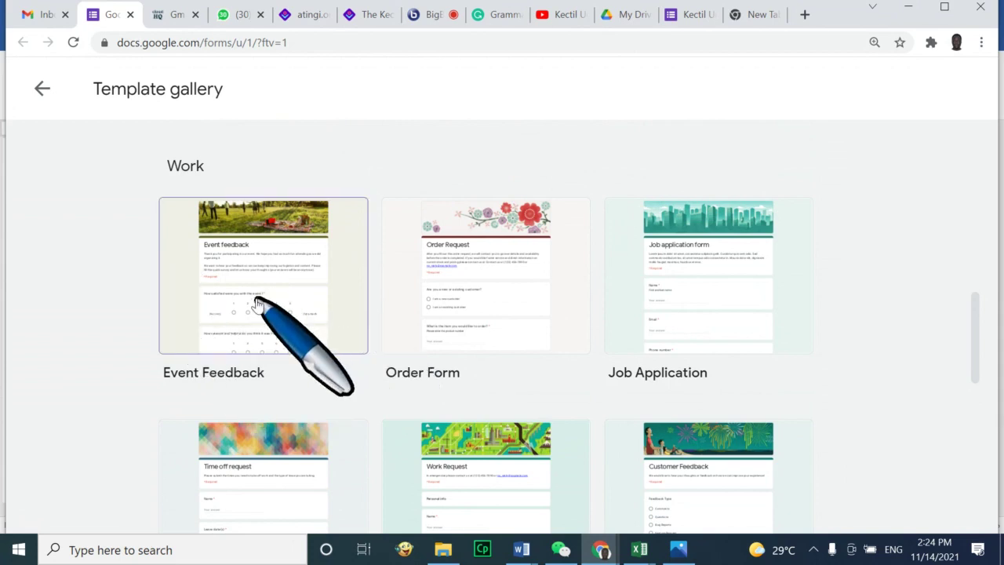
- Create a new form from the Event Feedback template and look over its content
left_click(255, 298)
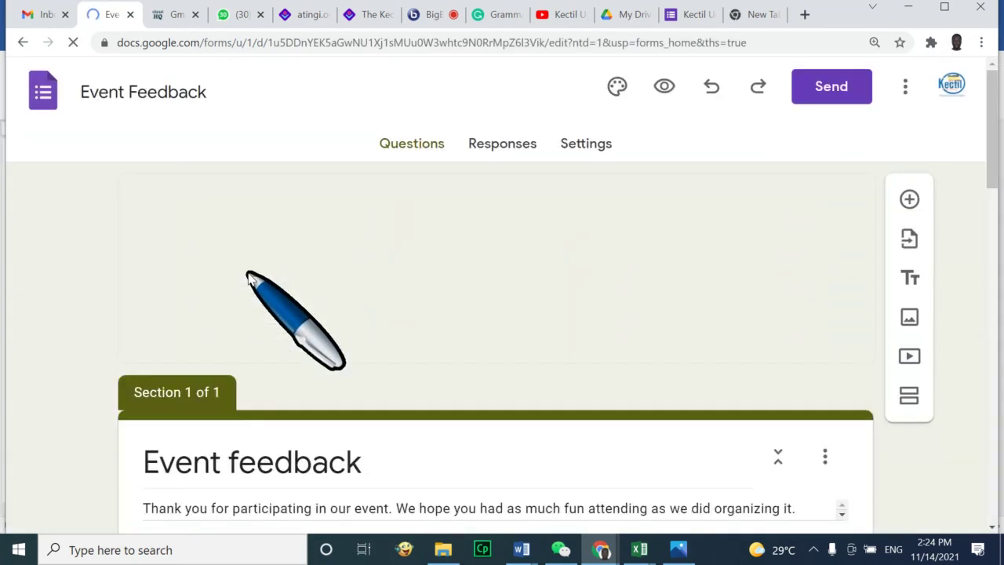
scroll(557, 359, "down", 1)
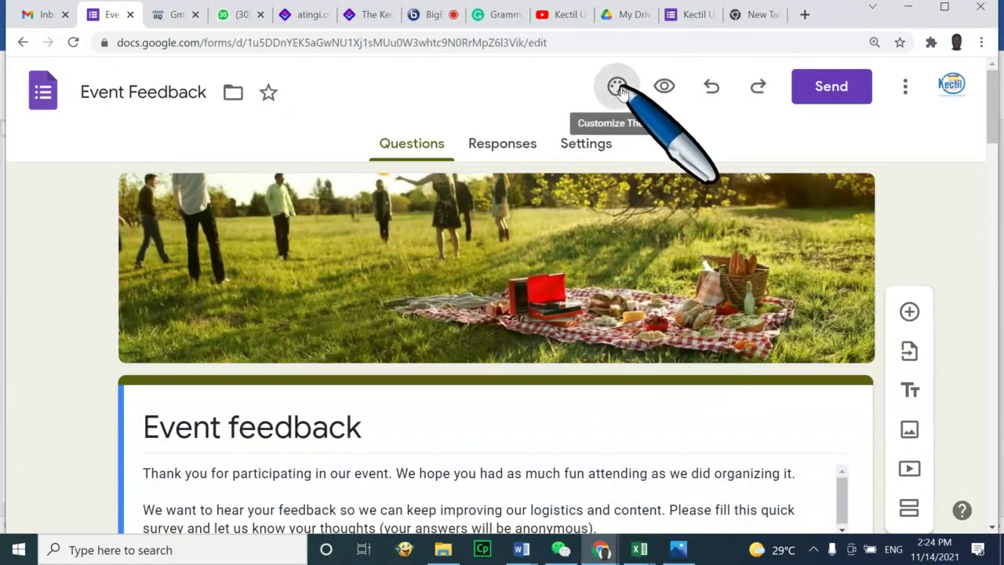
- Open the theme's header image picker and switch it to uploading your own picture
left_click(618, 98)
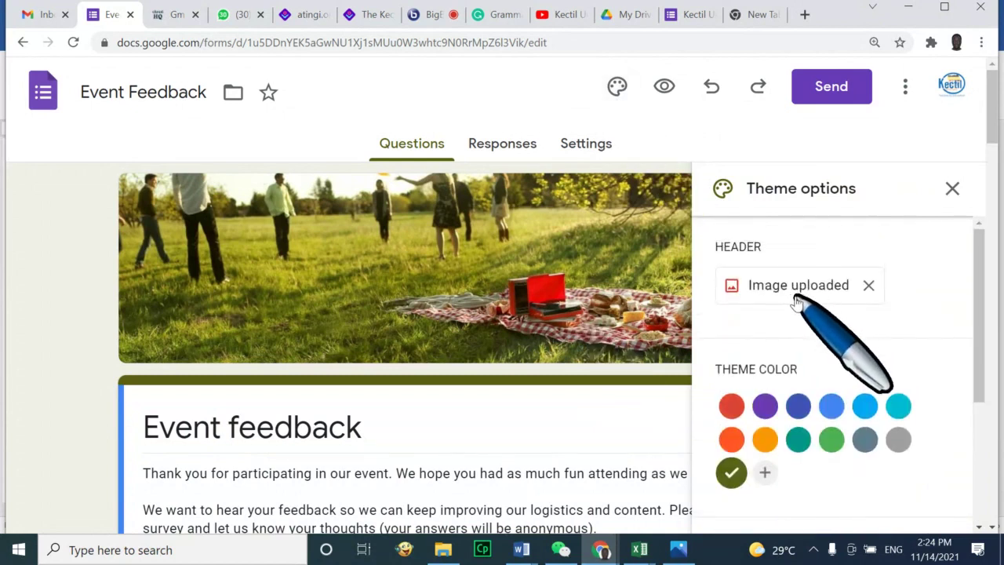
scroll(796, 298, "down", 3)
scroll(796, 302, "up", 3)
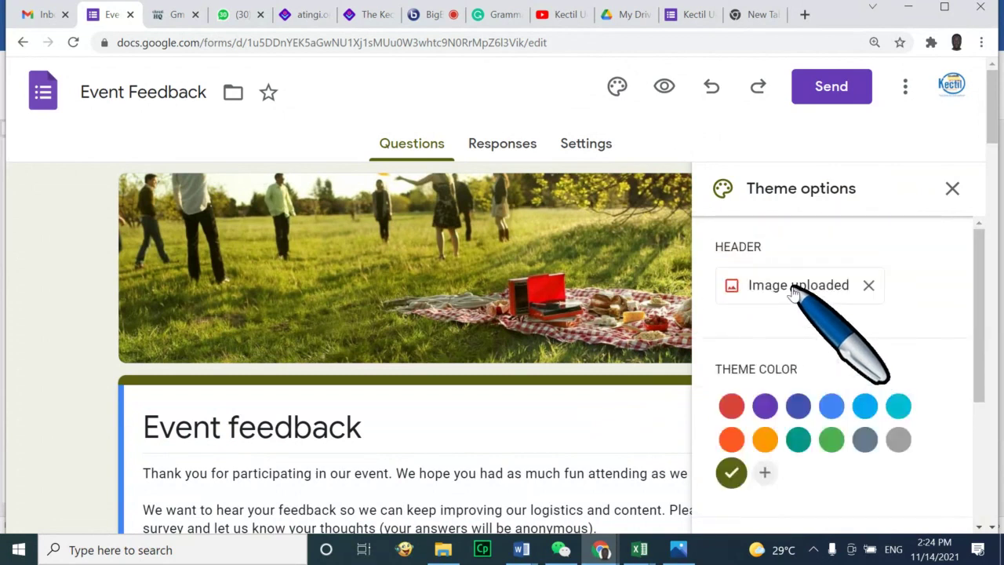
left_click(793, 289)
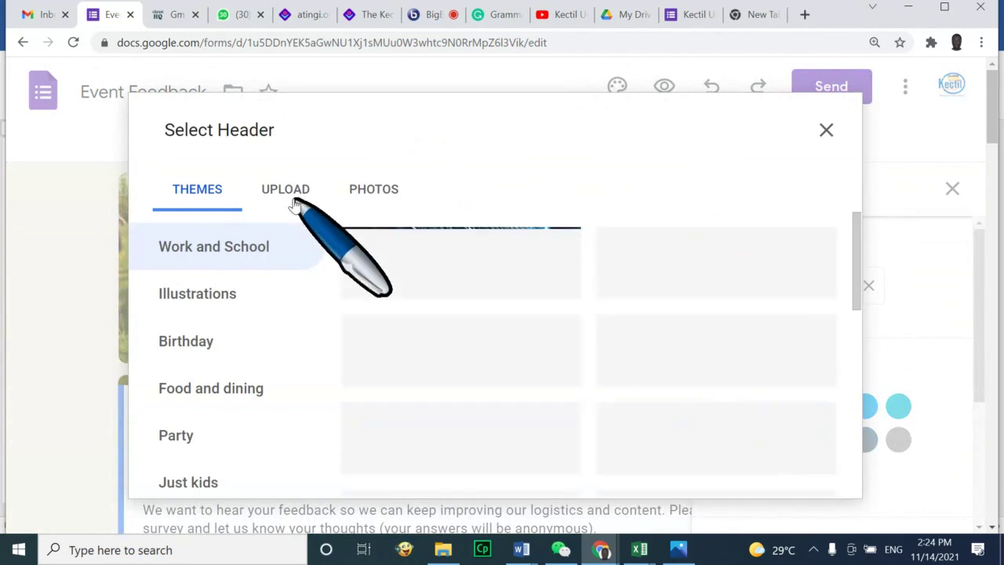
left_click(290, 198)
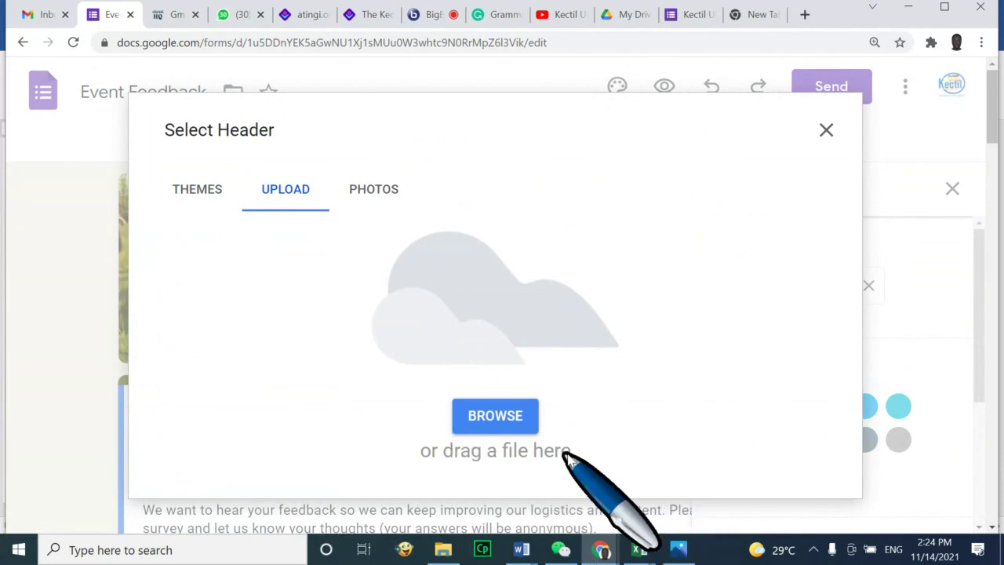
- Find the 'kectil logo ug-01' image with Windows search and open its folder
left_click(444, 549)
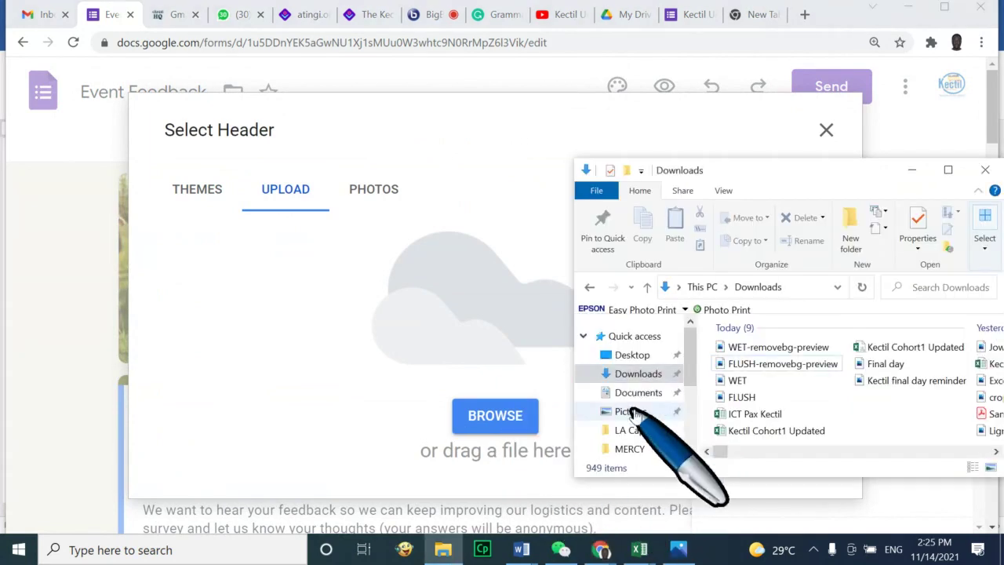
left_click(745, 363)
left_click(268, 552)
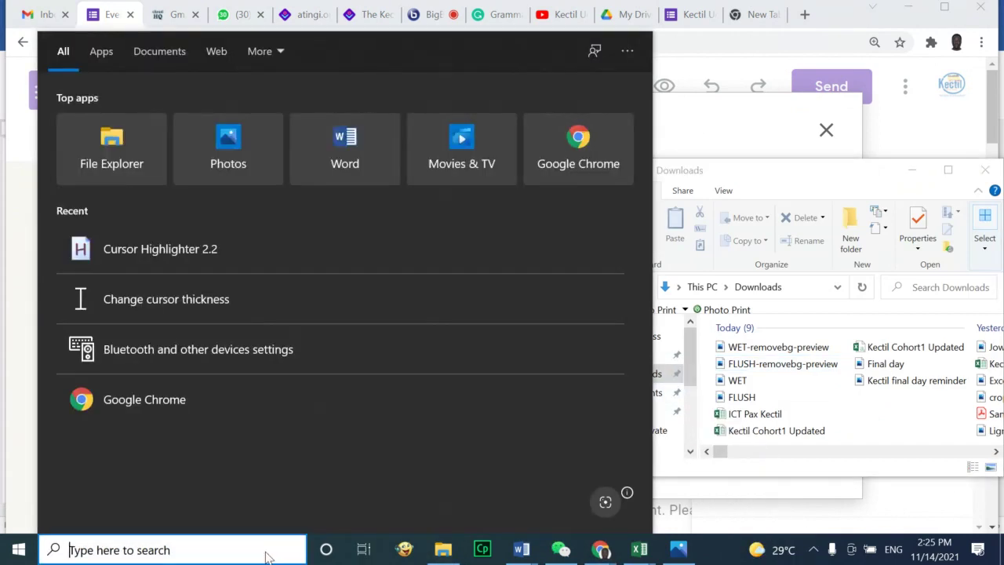
type("kectil")
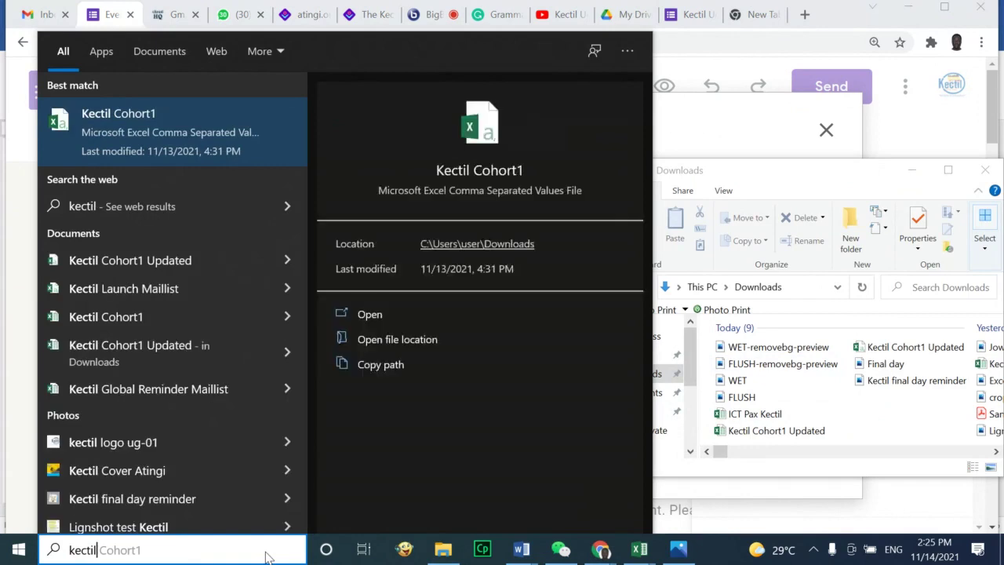
key("BackSpace")
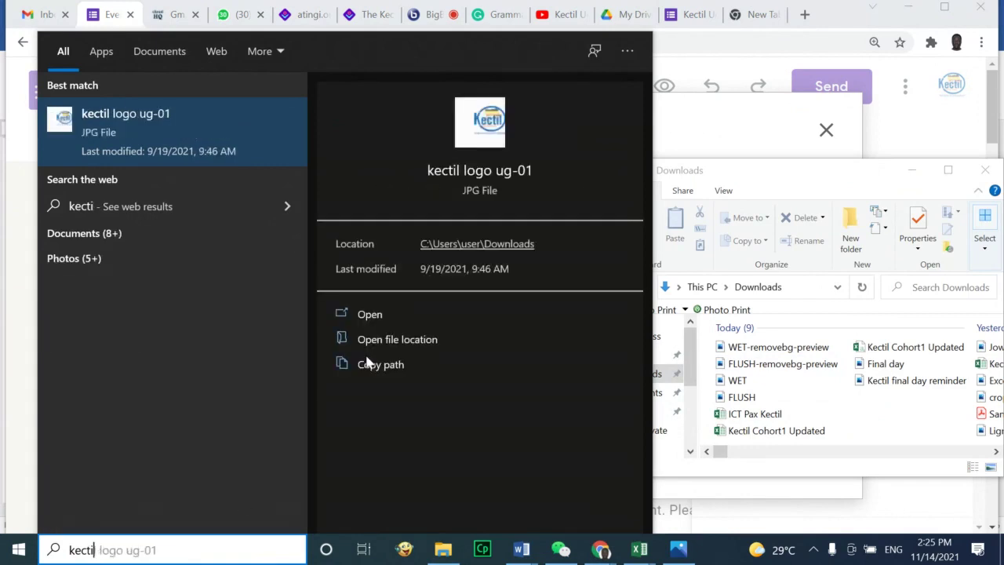
left_click(396, 338)
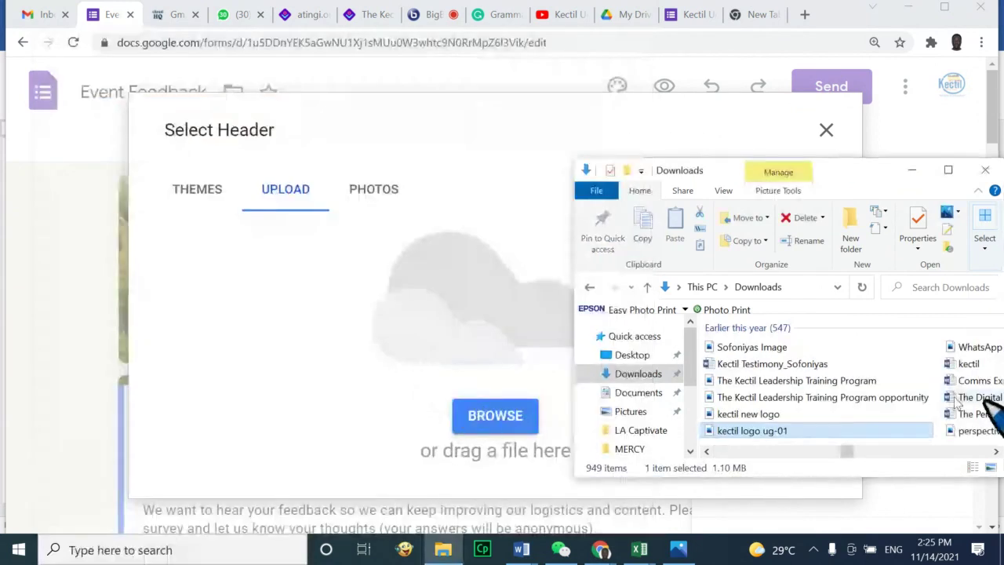
- Drag the logo into the Upload area and centre the crop frame on the Kectil logo
left_click_drag(804, 436, 497, 392)
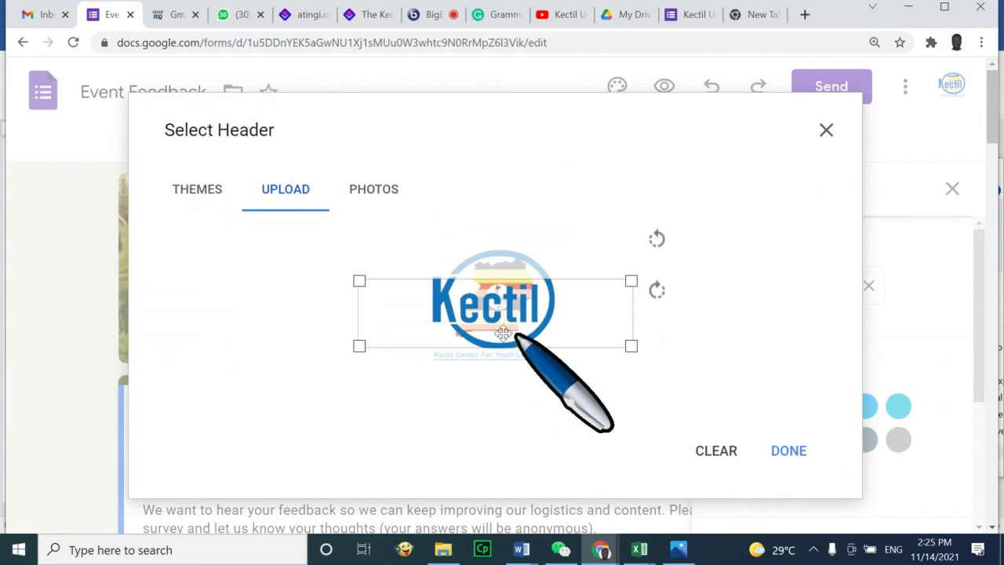
left_click_drag(519, 296, 518, 271)
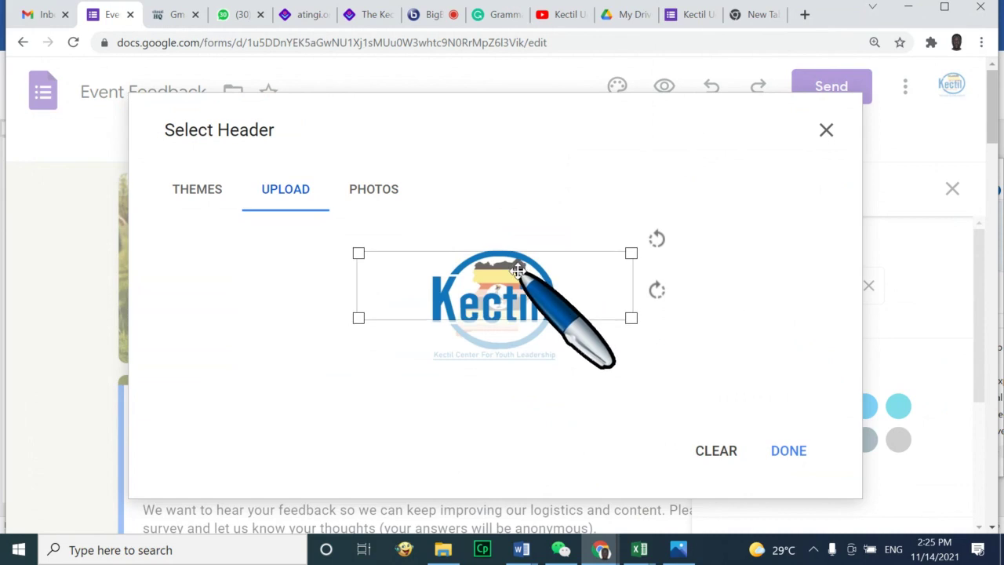
left_click_drag(518, 271, 522, 278)
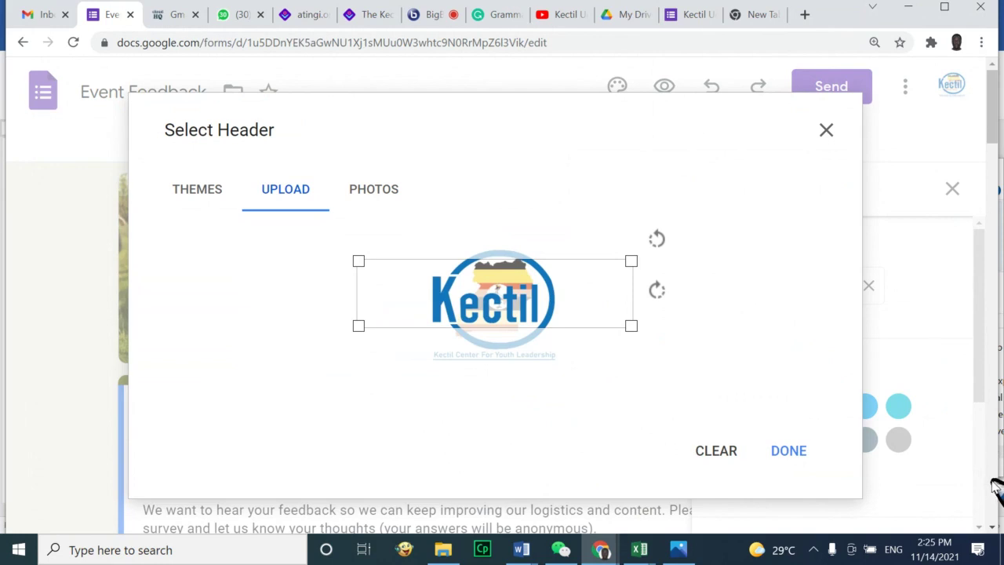
- Apply the cropped Kectil logo as the form header and close the theme options
left_click(795, 456)
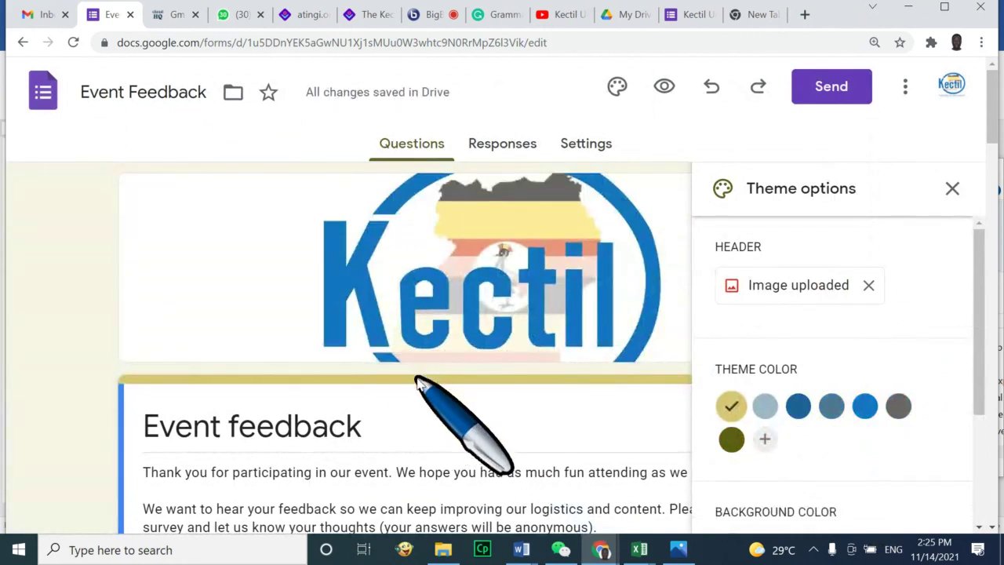
scroll(421, 381, "down", 1)
left_click(952, 188)
scroll(392, 384, "up", 1)
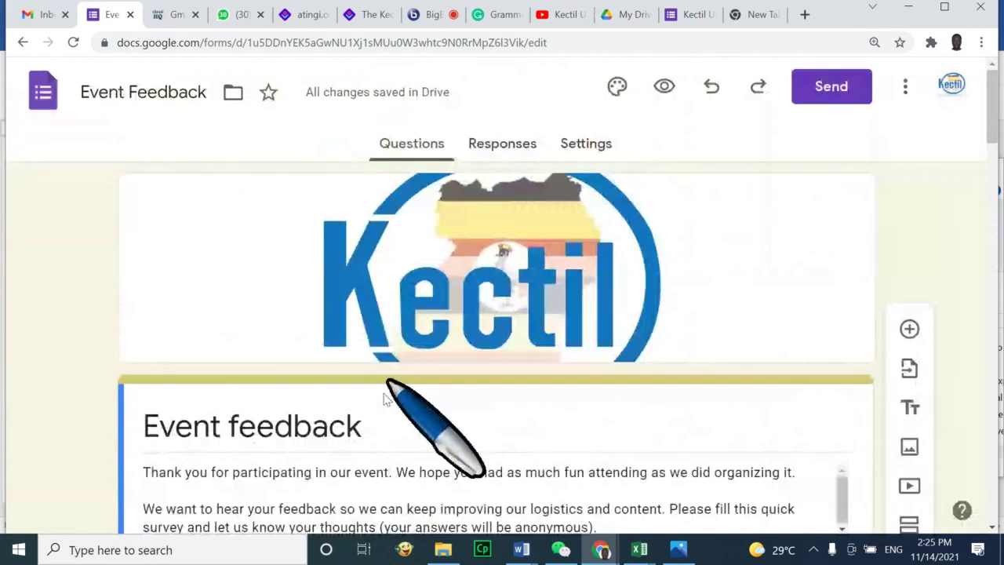
scroll(451, 402, "down", 1)
scroll(450, 401, "down", 1)
- Replace the 'Event Feedback' title with 'Please help us improve the ICT training'
triple_click(287, 269)
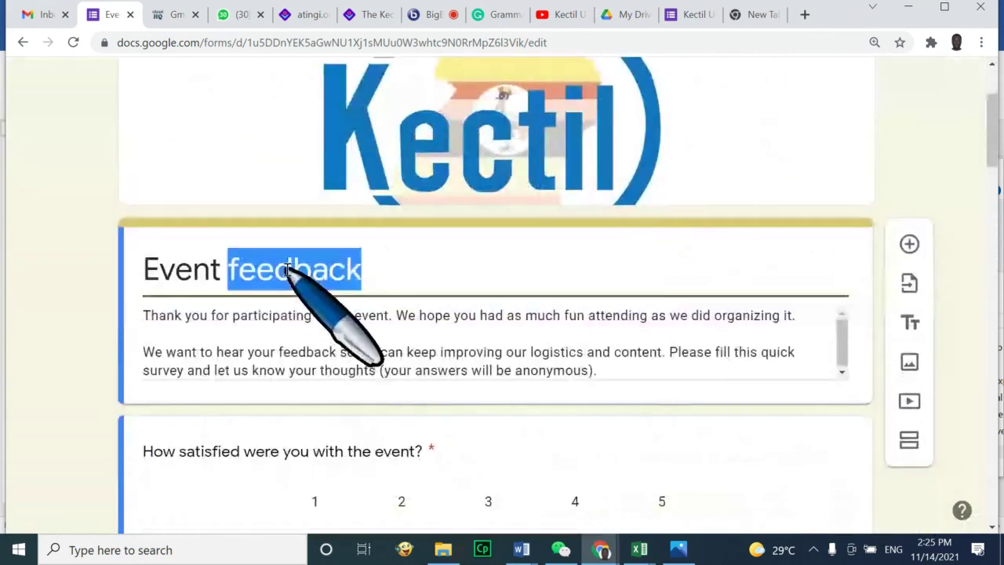
type("Tell")
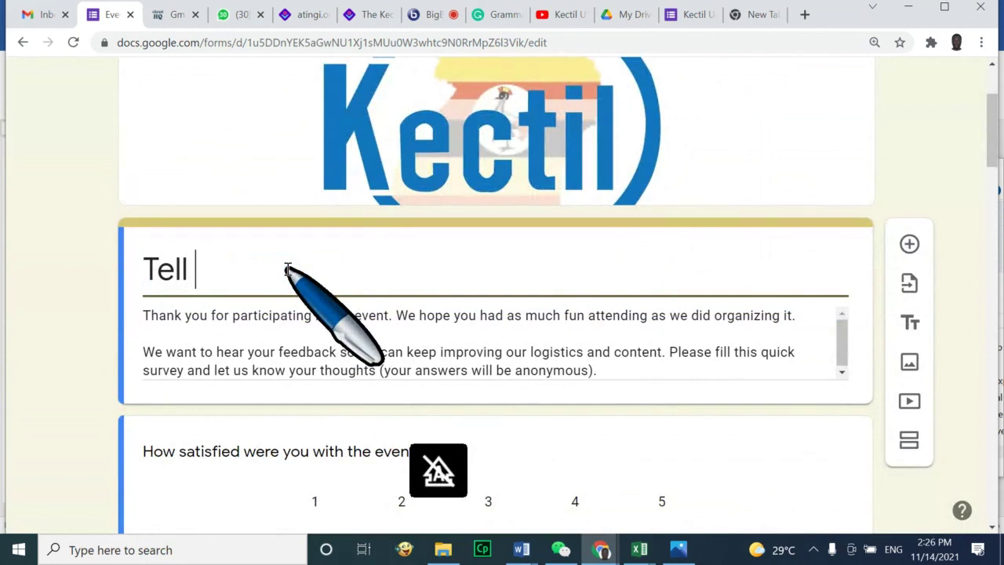
type(" is")
key("BackSpace")
key("BackSpace")
key("BackSpace")
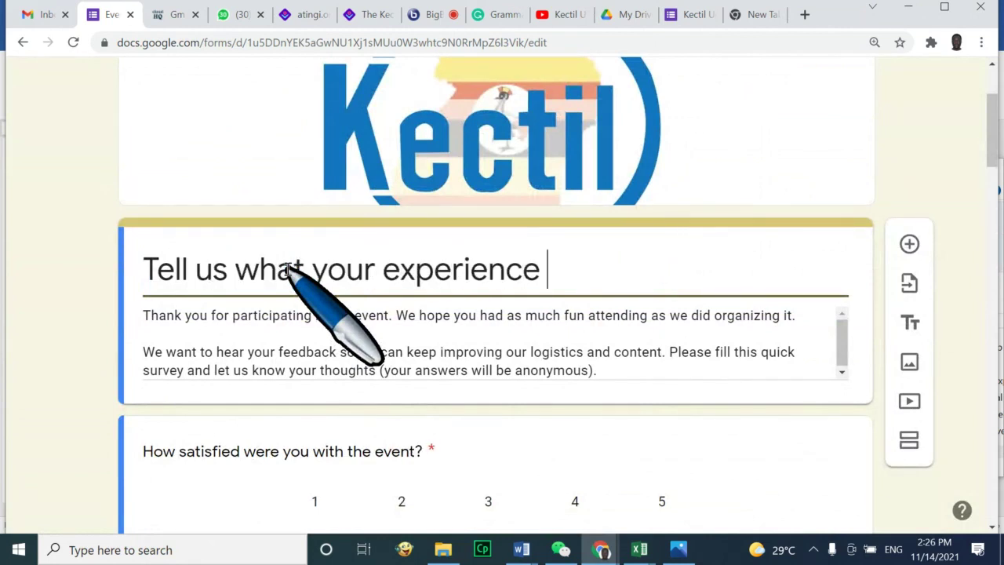
type("ICT")
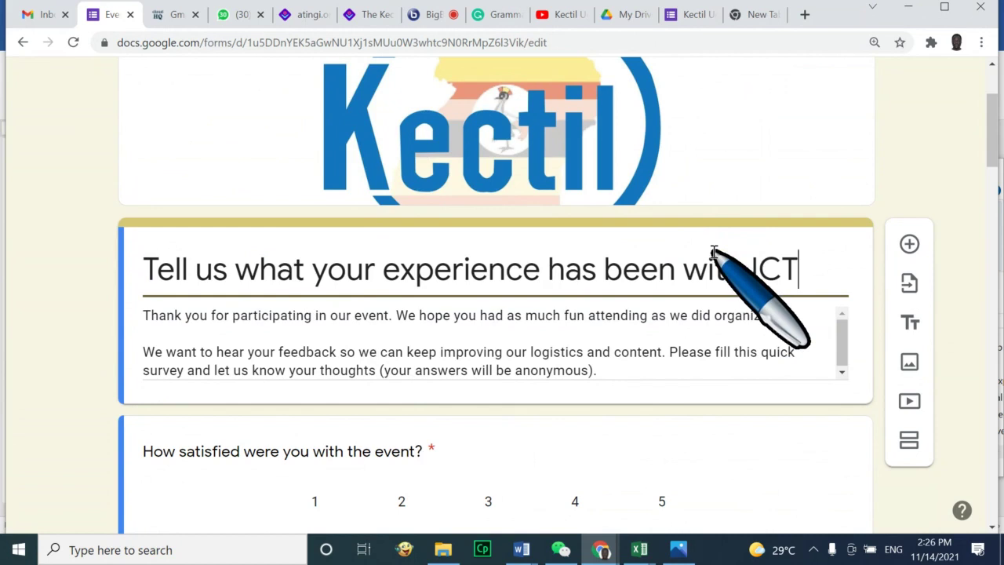
triple_click(713, 251)
key("Caps_Lock")
type("p")
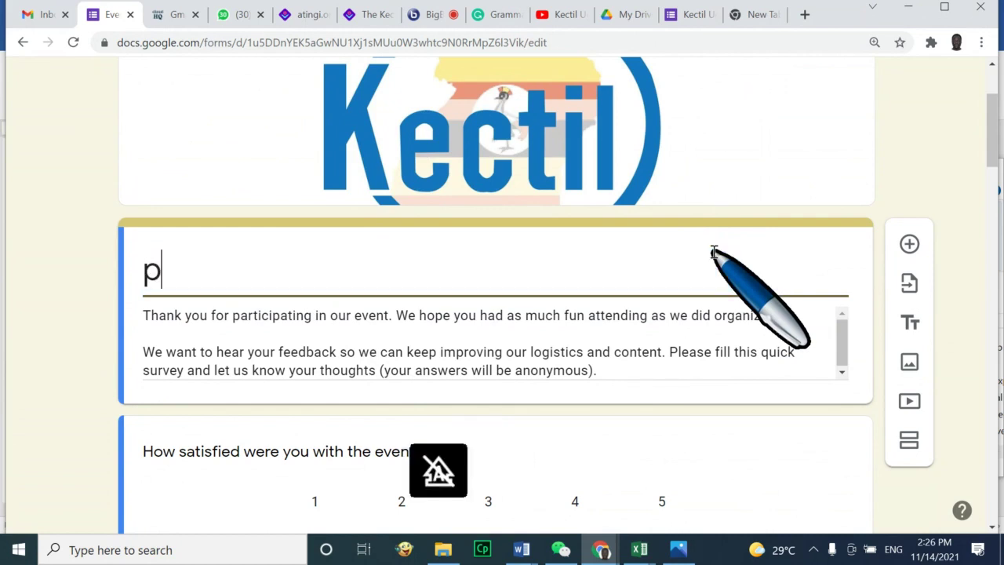
key("BackSpace")
key("Caps_Lock")
type("Please")
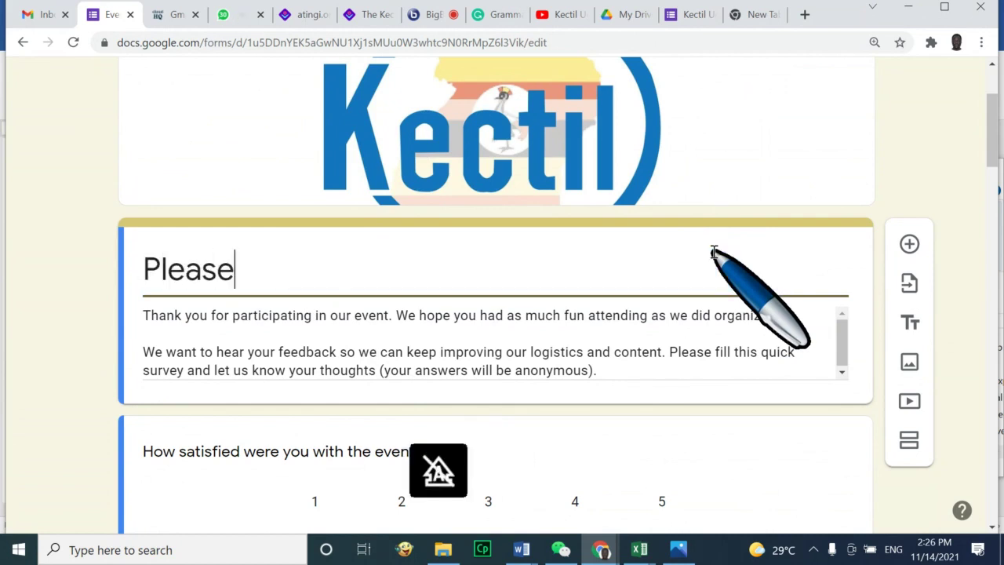
type(" help us")
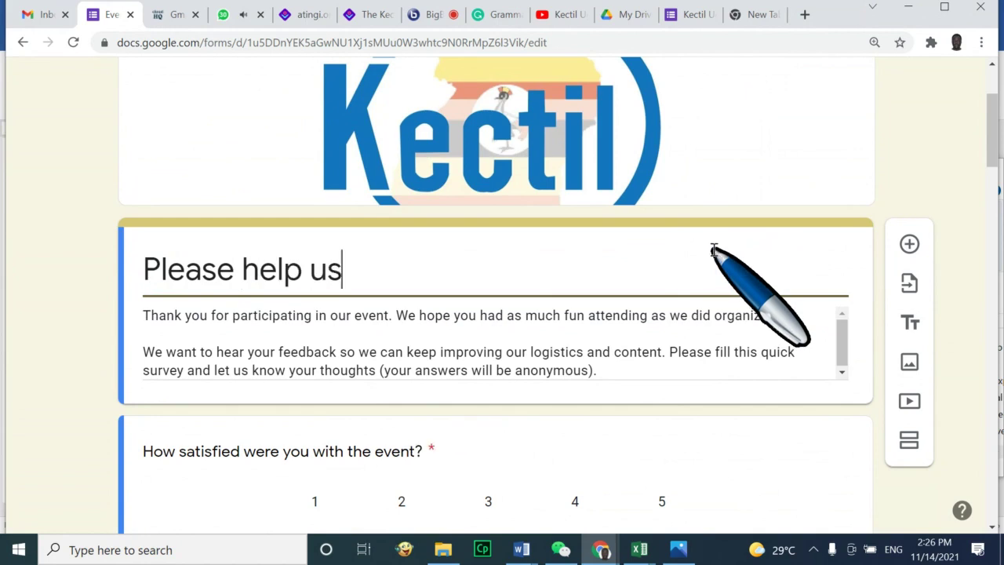
type(" improve the")
key("Caps_Lock")
type("ICT training")
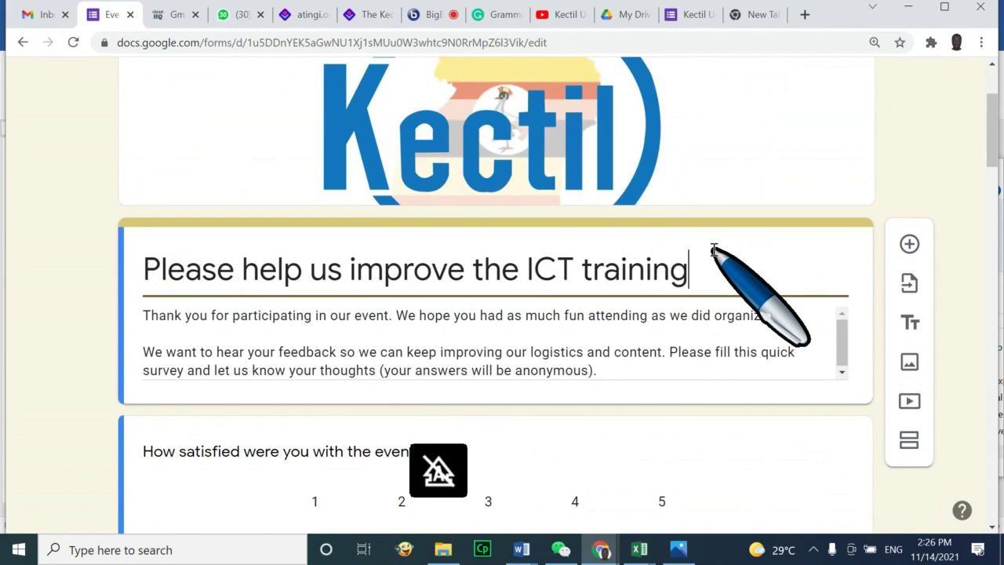
- Replace 'event.' in the description with 'ICT training that kicked off on Nov 6th and ended today, Nov 14.'
triple_click(376, 349)
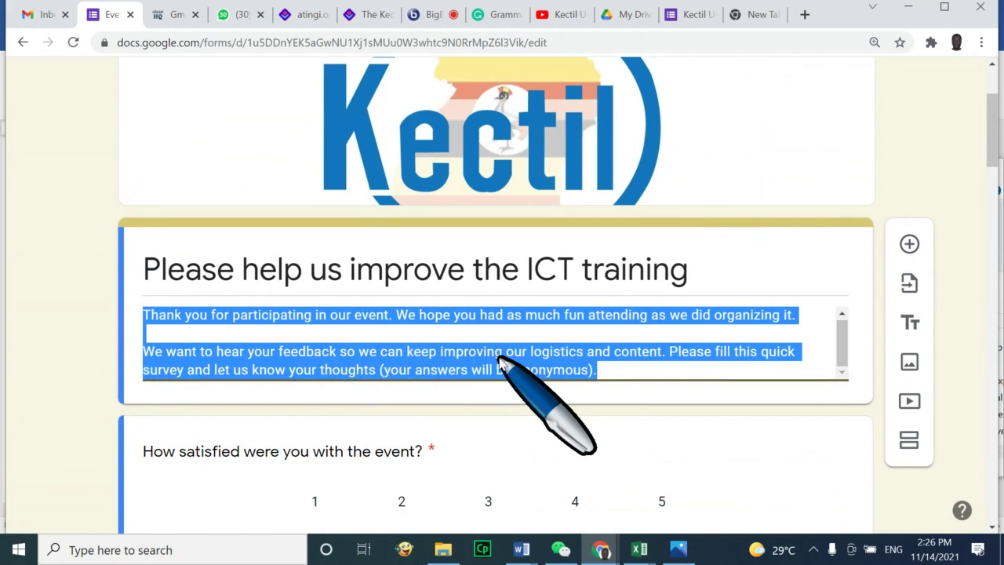
left_click(392, 332)
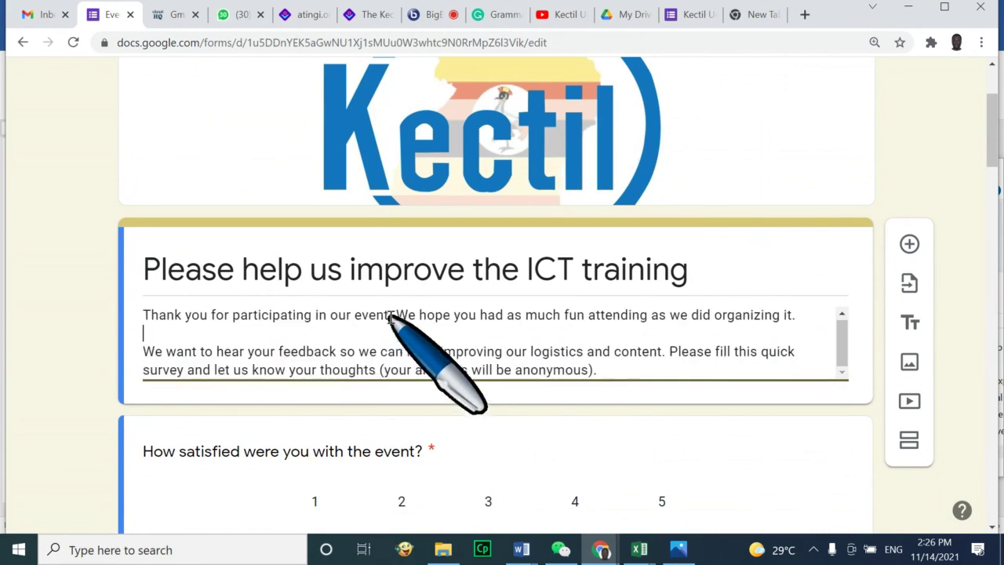
key("BackSpace")
key("BackSpace")
key("BackSpace")
key("BackSpace")
key("BackSpace")
key("BackSpace")
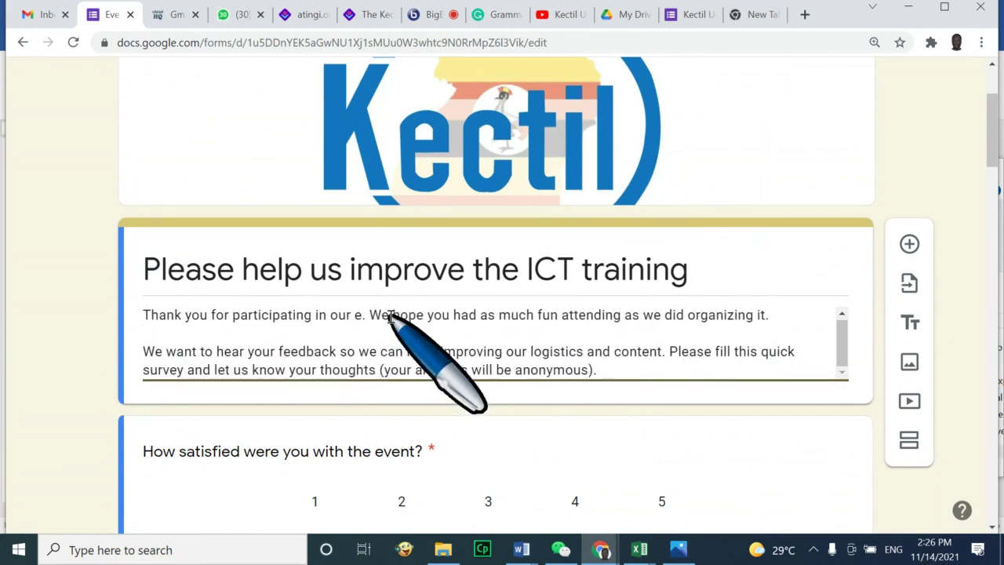
type("tra")
key("BackSpace")
key("BackSpace")
key("BackSpace")
type("IVC")
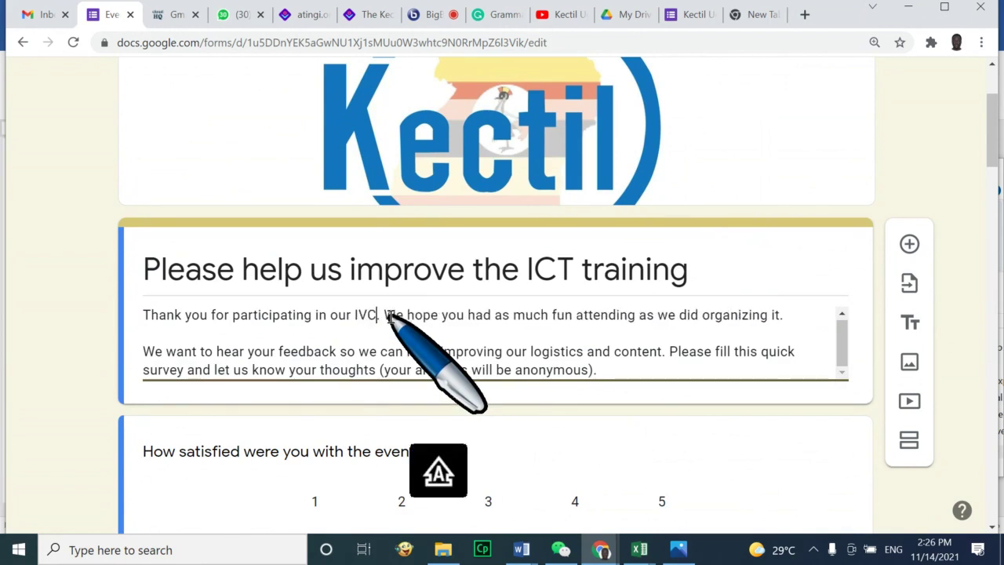
key("BackSpace")
type("CT training th")
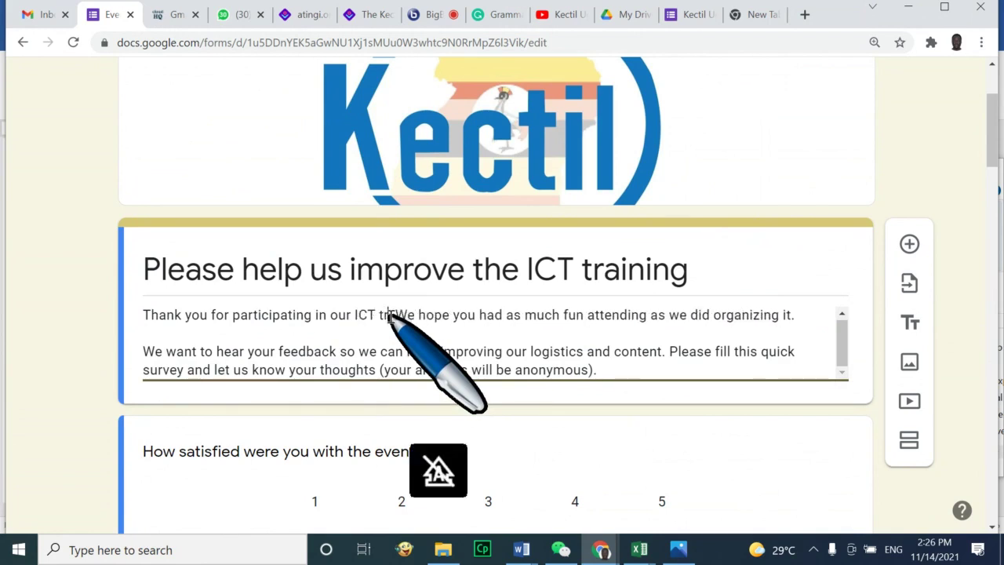
type("at kiccked of")
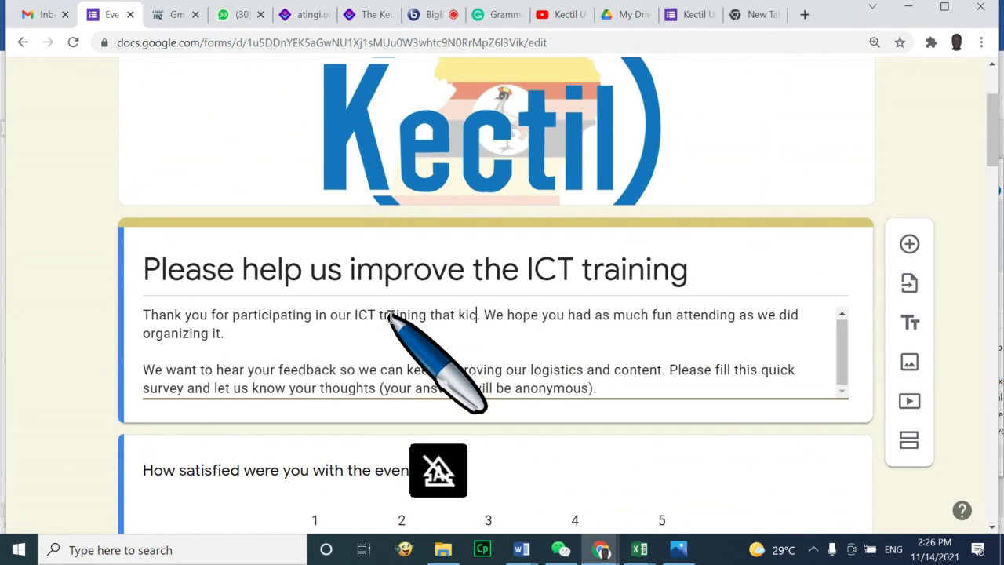
type("f on ")
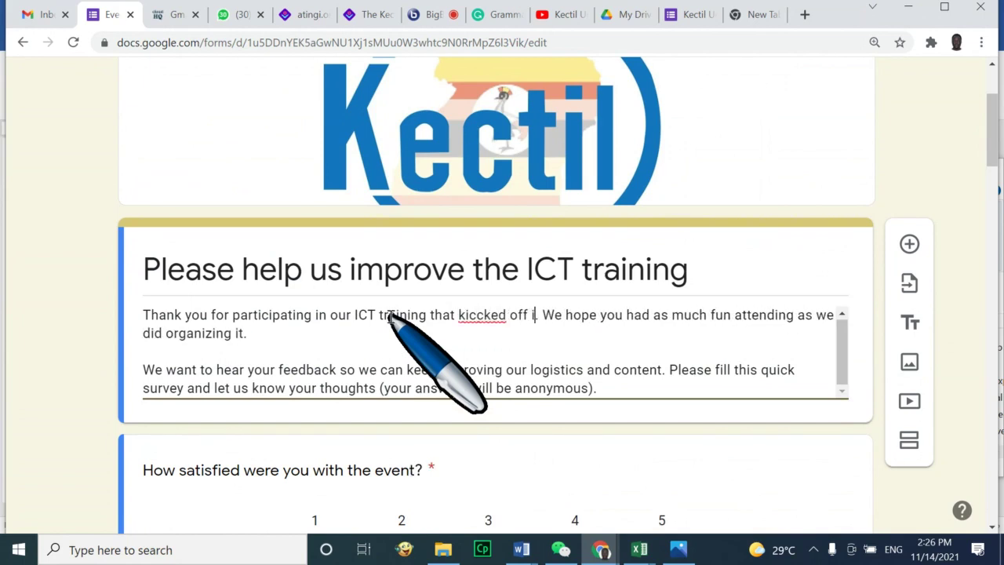
type("Nov")
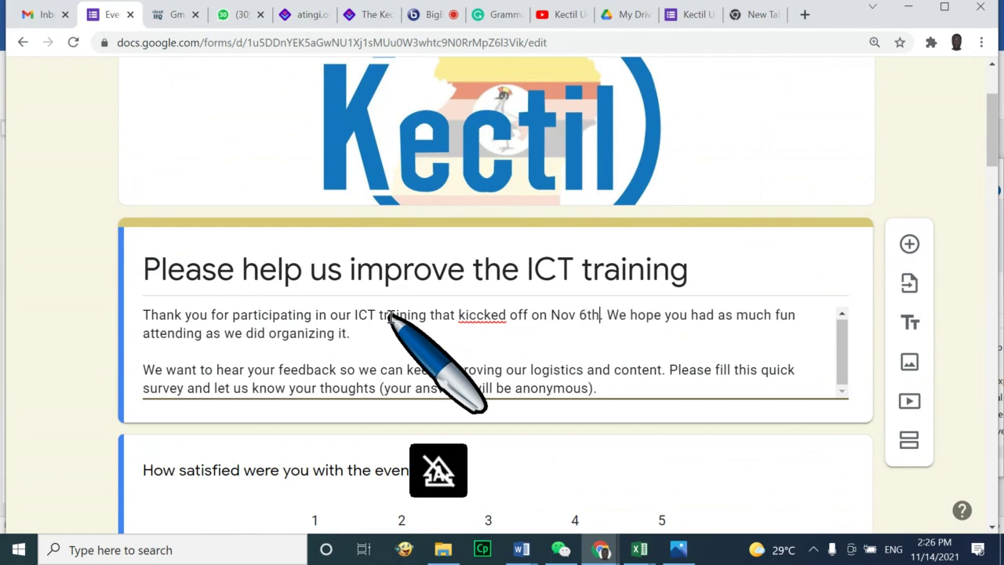
type(" 6th and ended")
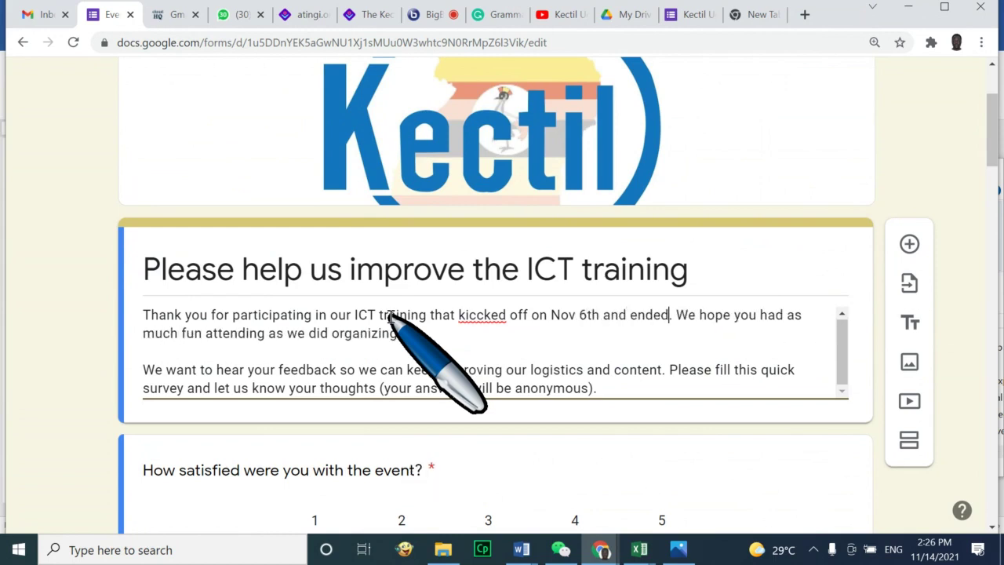
type(" today, No")
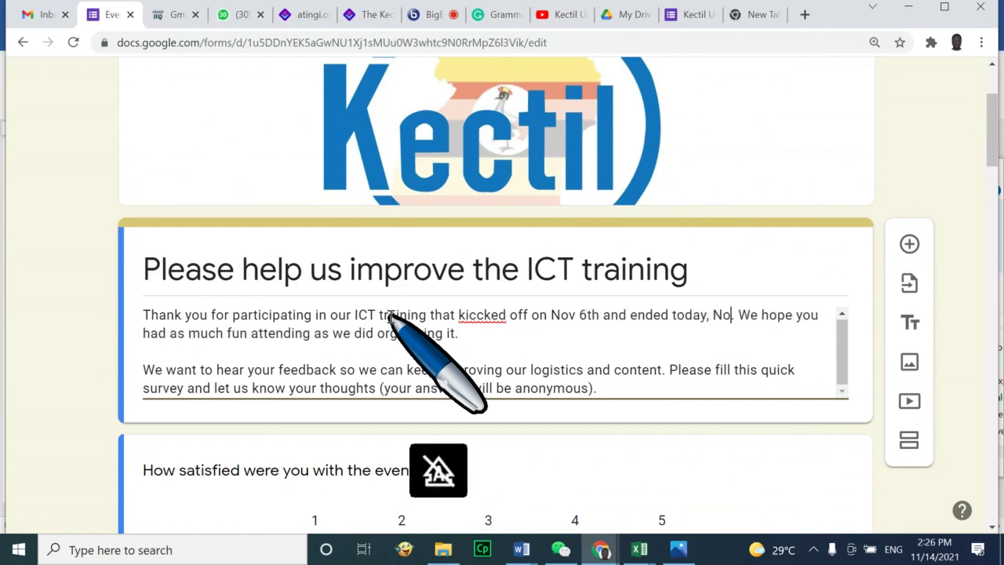
type("v 14.")
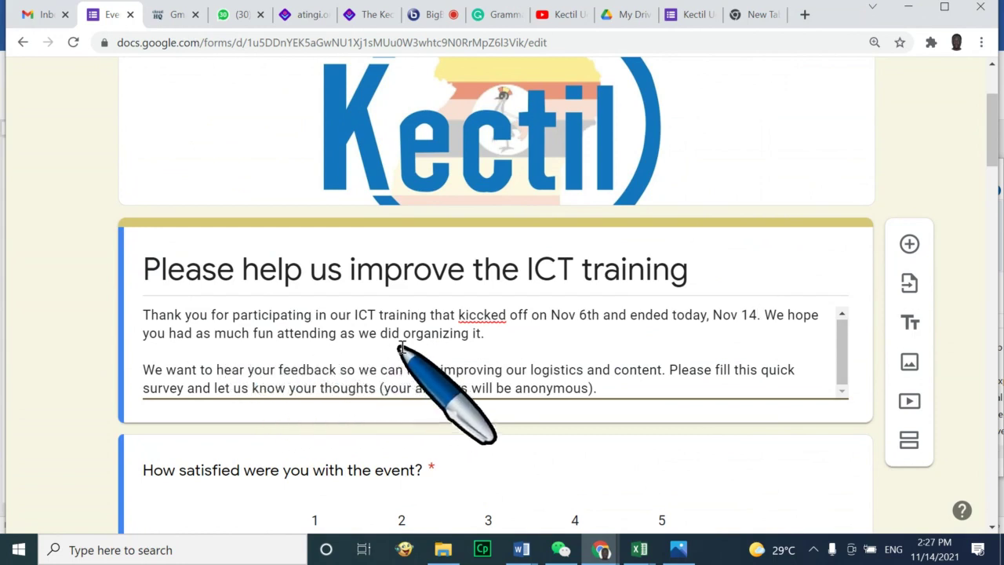
left_click(498, 347)
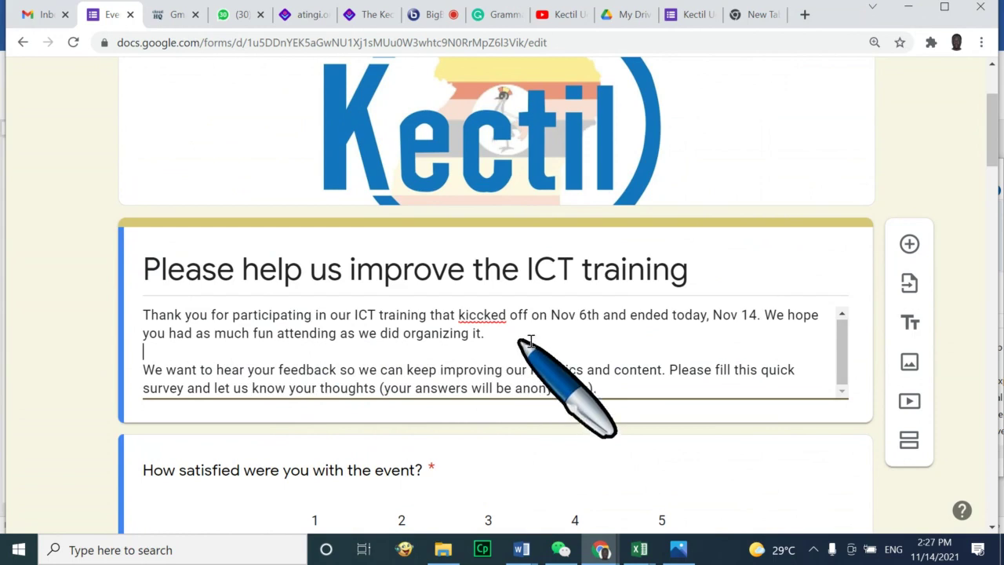
right_click(476, 314)
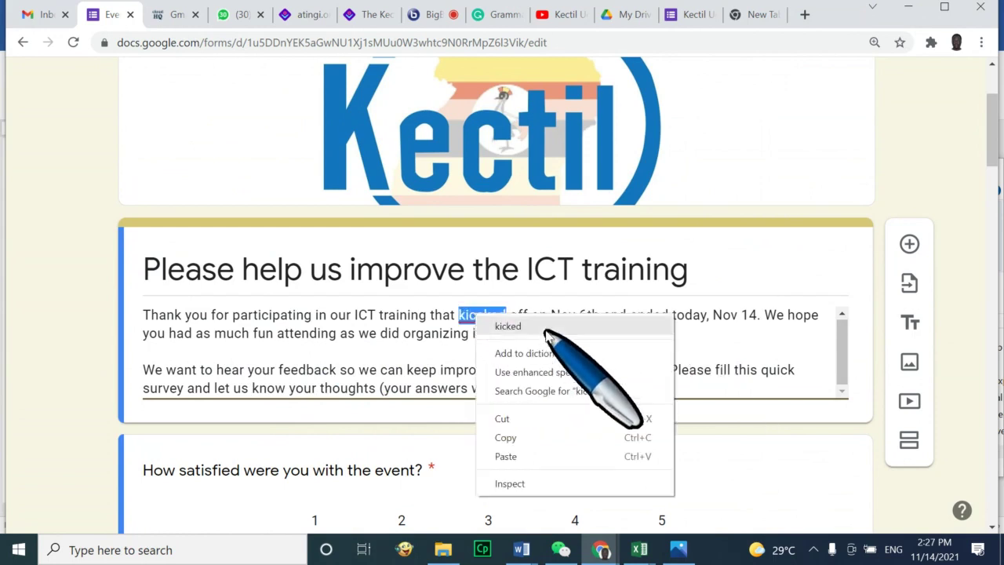
left_click(495, 328)
scroll(508, 342, "down", 2)
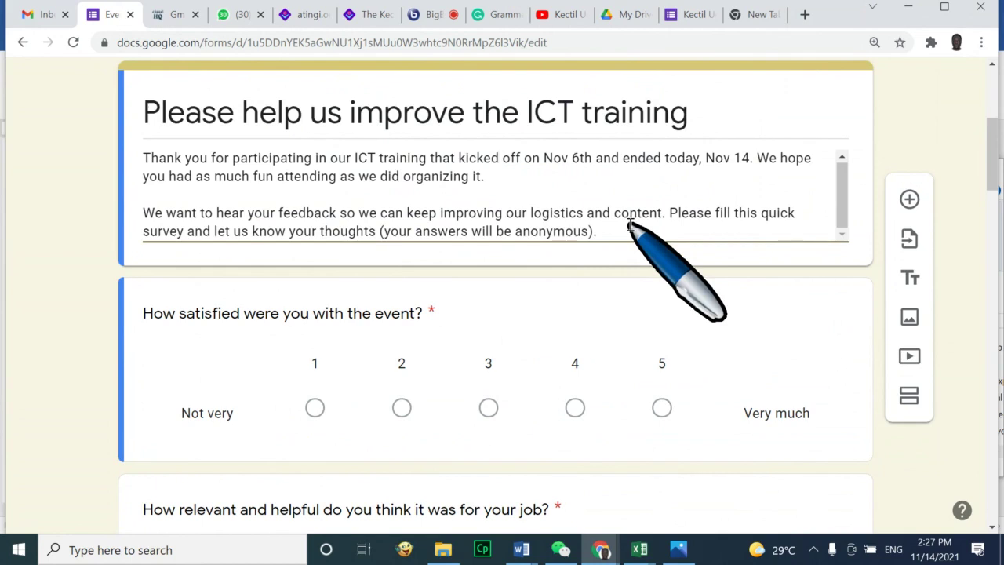
left_click(602, 229)
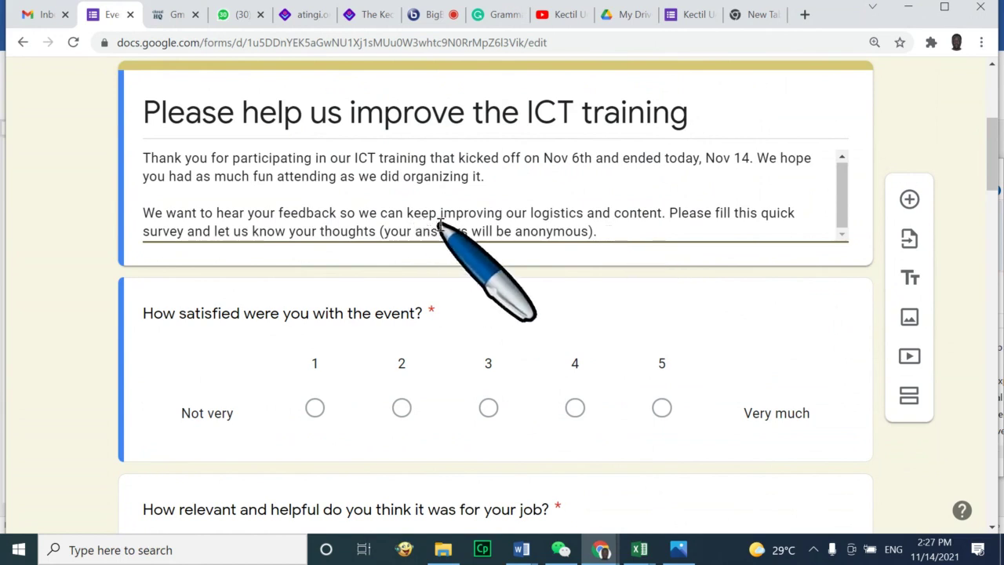
left_click(530, 211)
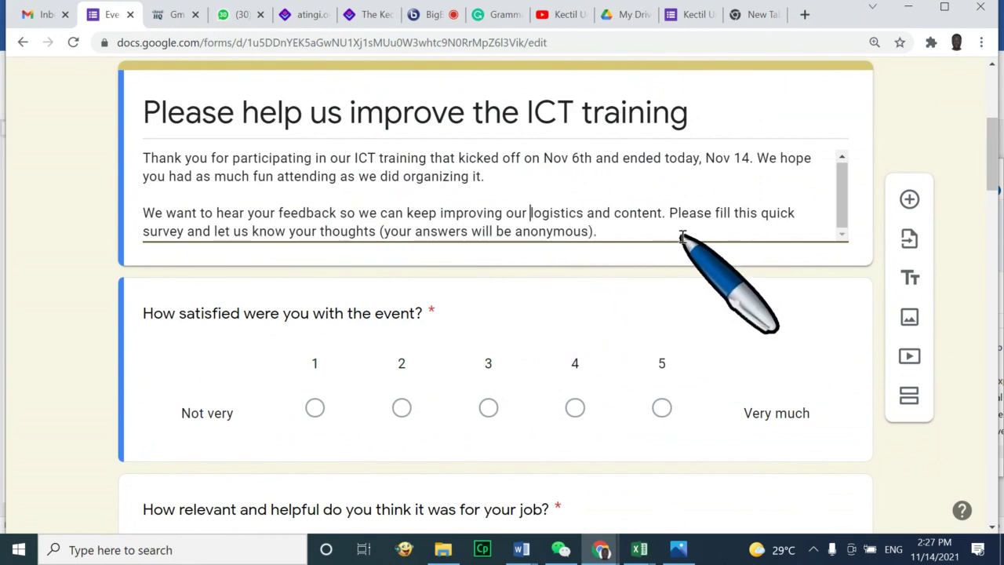
left_click(598, 230)
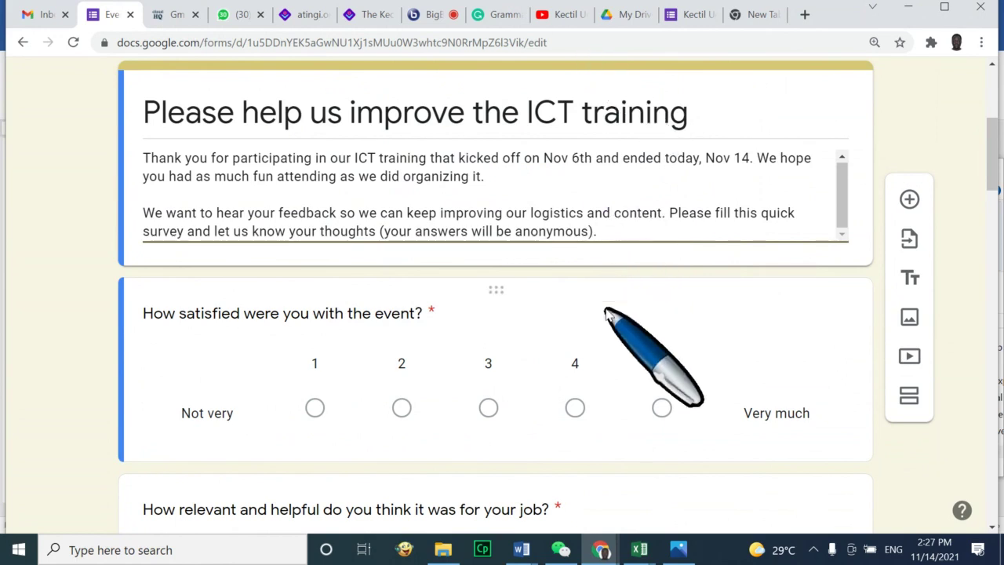
- Change 'event?' to 'training?' in the first question's title
left_click(605, 291)
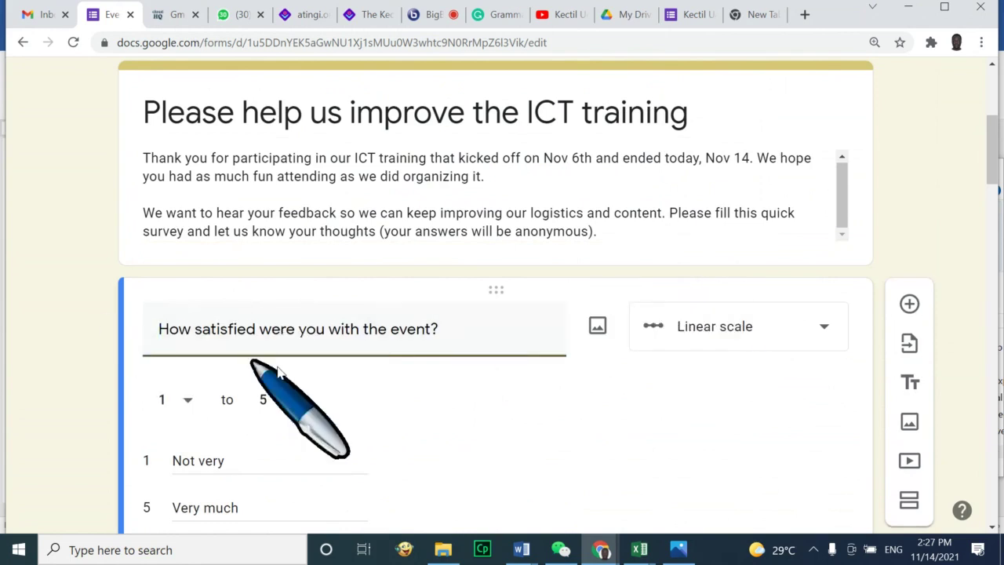
left_click(431, 329)
left_click_drag(447, 328, 394, 328)
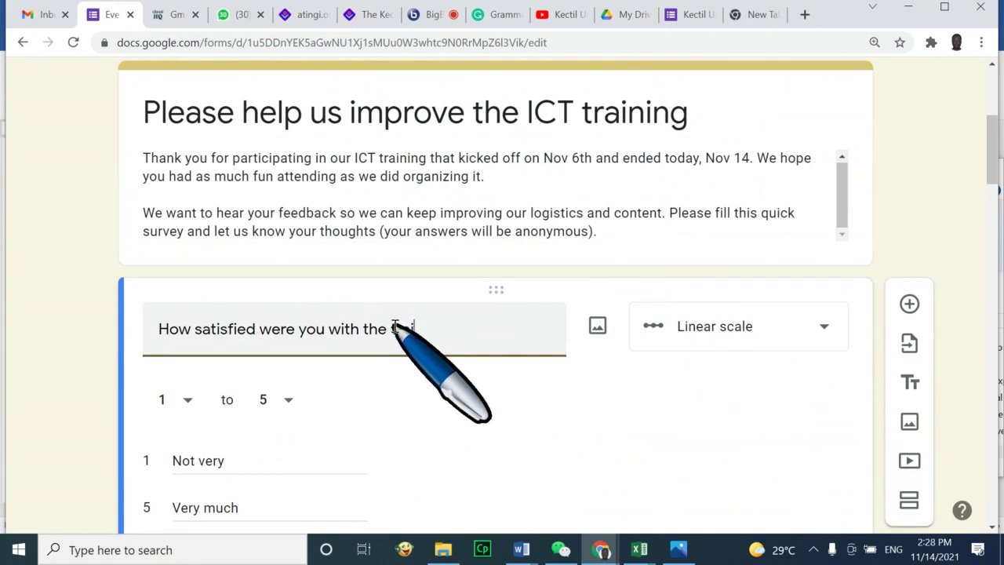
type("training?")
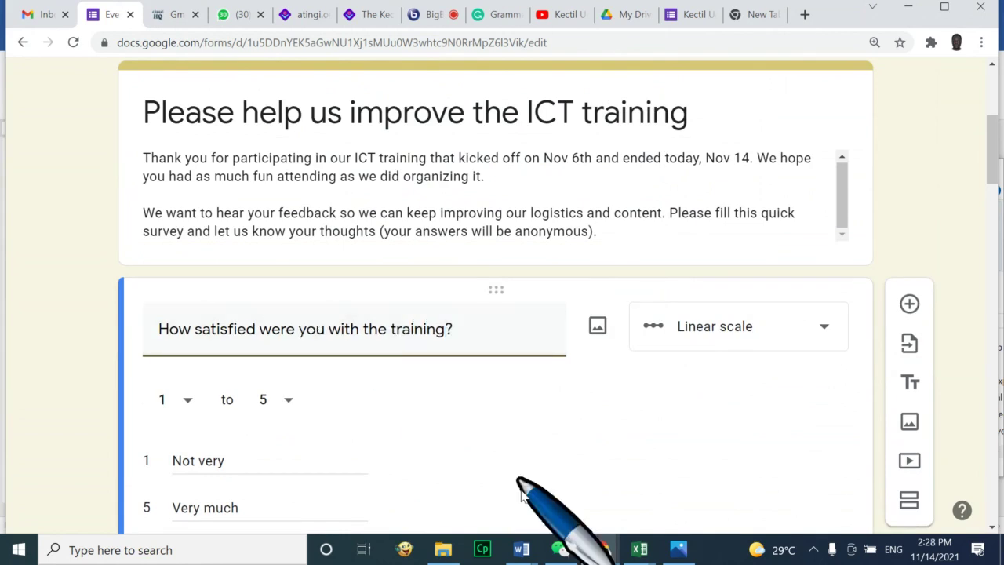
- Switch the first question's type from Linear scale to Dropdown
scroll(619, 440, "down", 1)
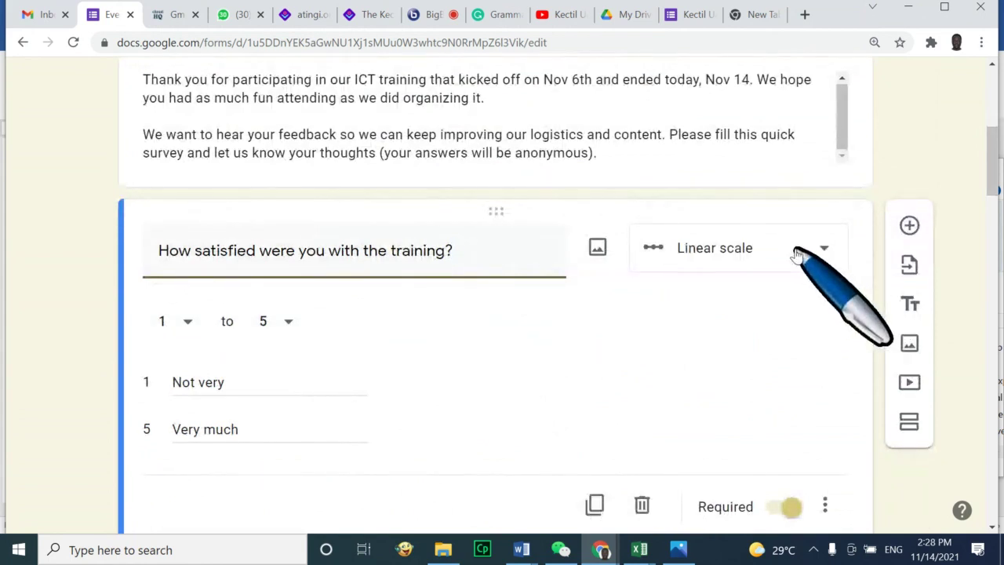
left_click(808, 252)
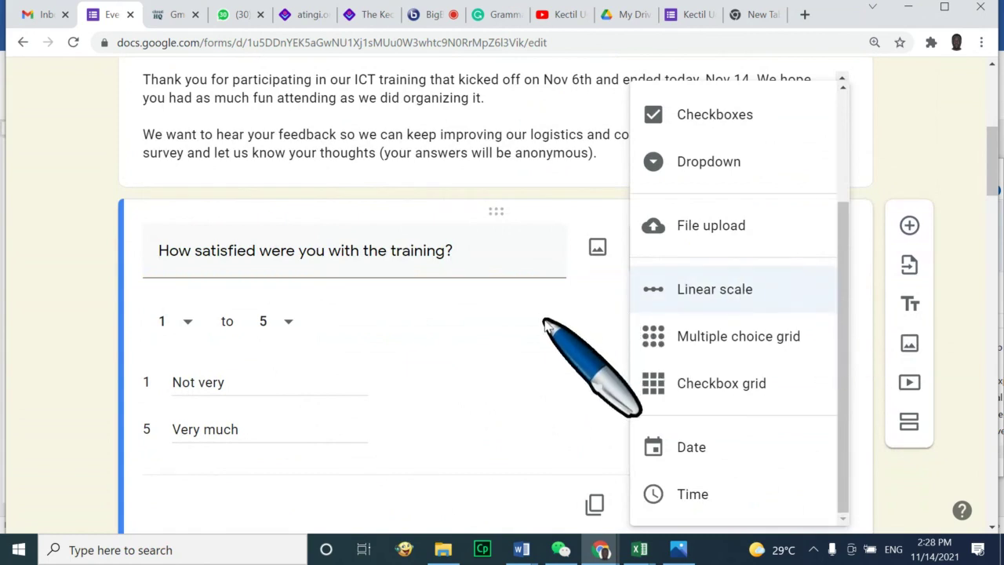
left_click(549, 326)
scroll(452, 343, "down", 1)
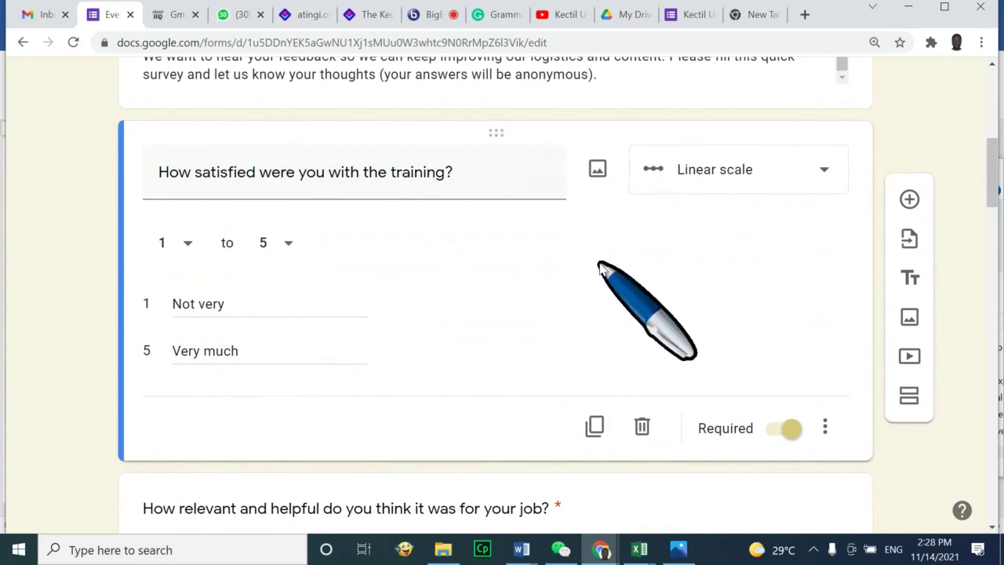
left_click(823, 171)
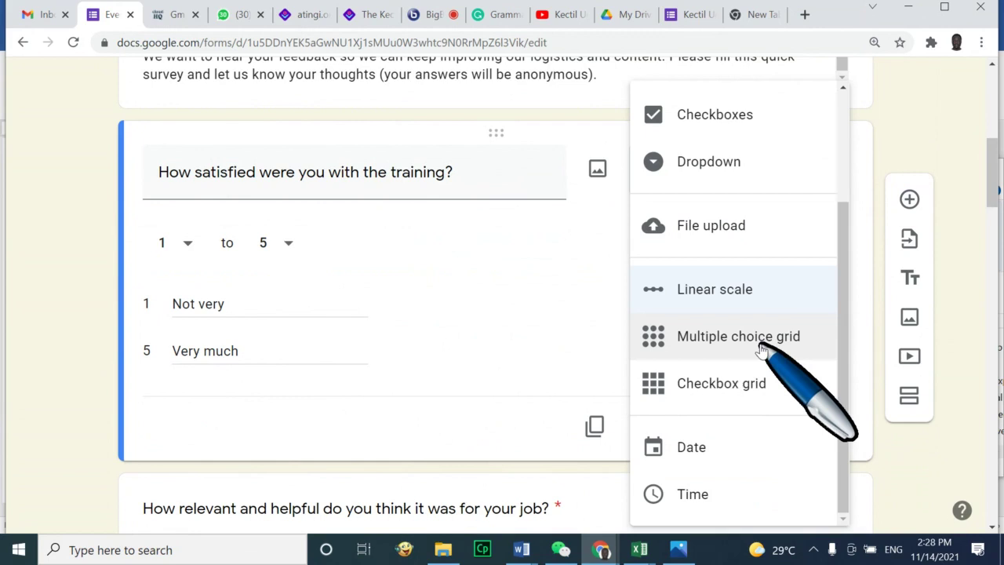
left_click(744, 176)
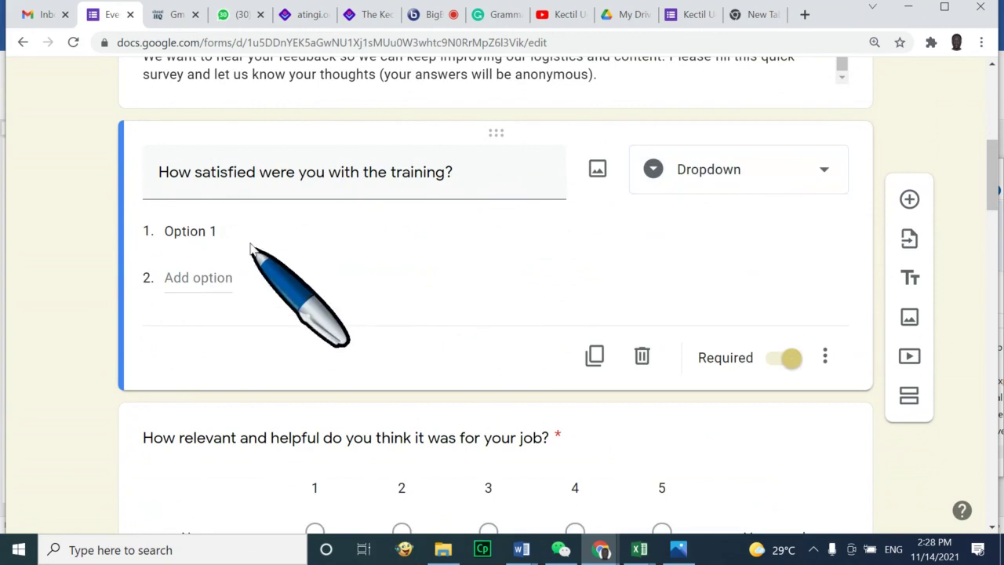
- Replace Option 1 with 'Dissatisfied' and add 'Satisfied' and 'Neutral' as dropdown answers
left_click(247, 231)
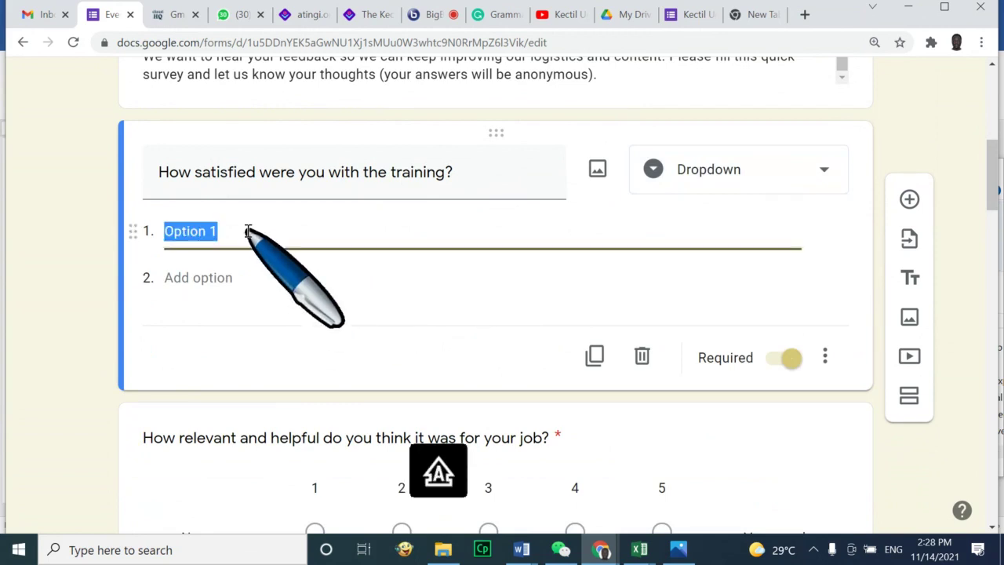
type("Dis")
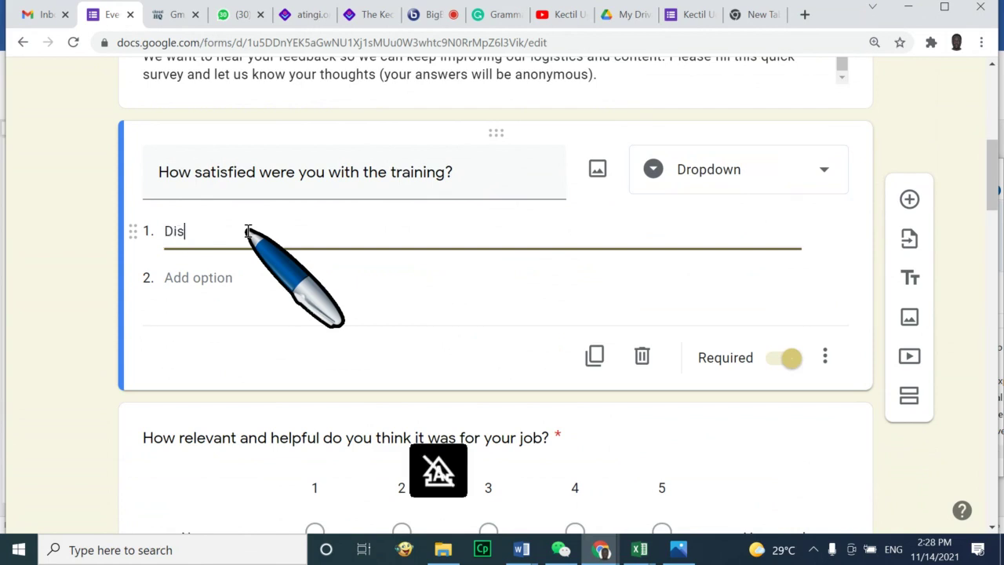
type("satisfied")
left_click(218, 278)
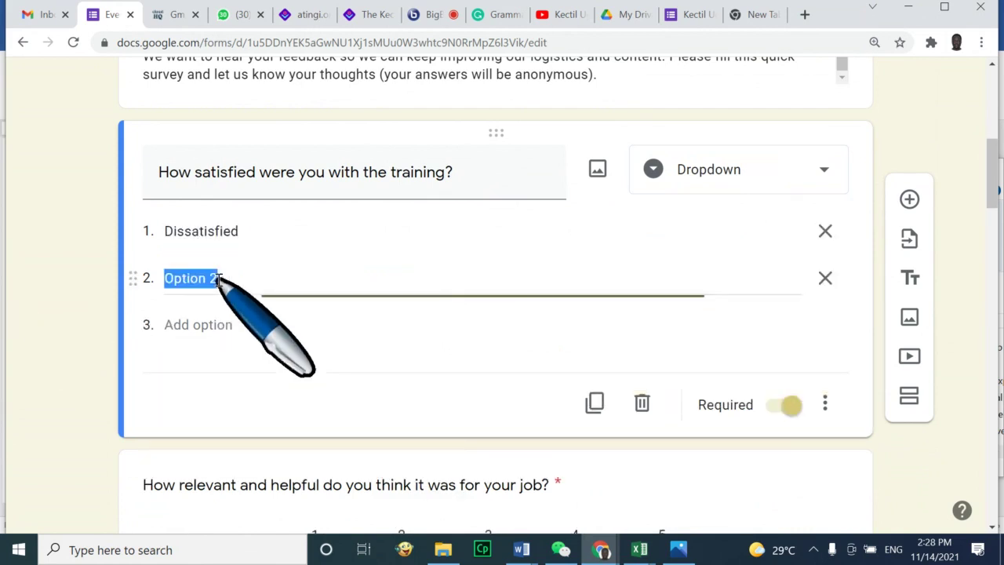
type("Satisf")
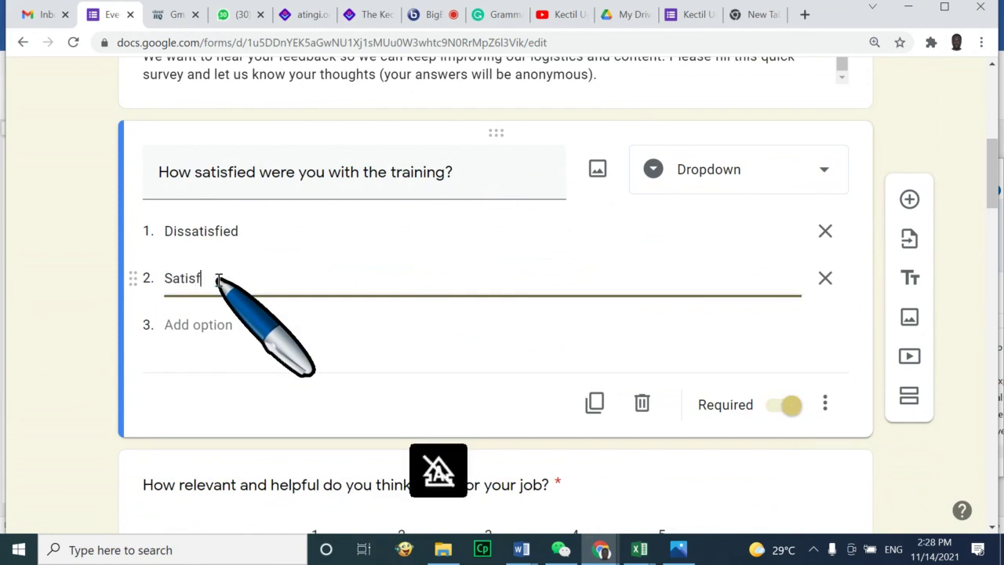
type("ied")
left_click(205, 325)
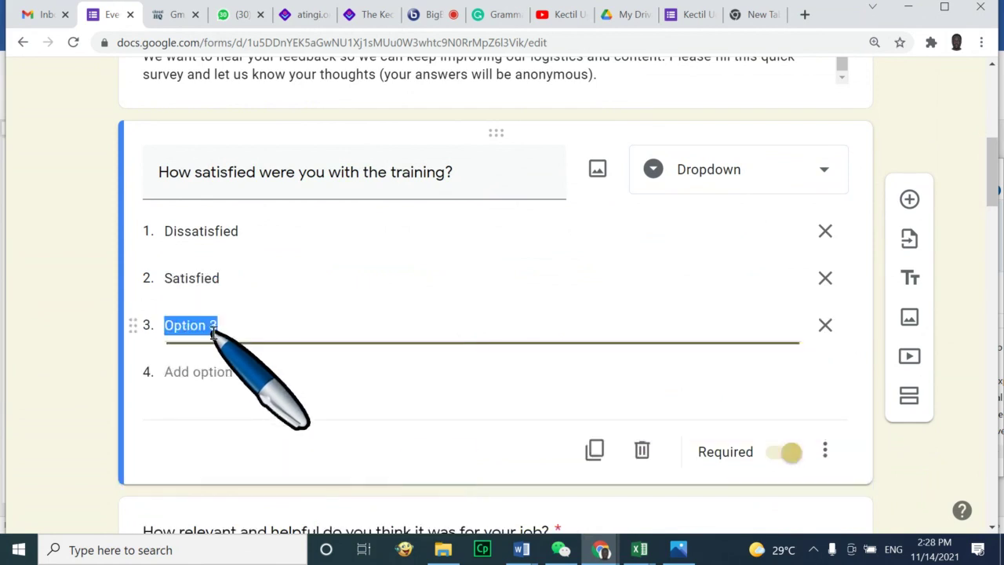
type("Neutral")
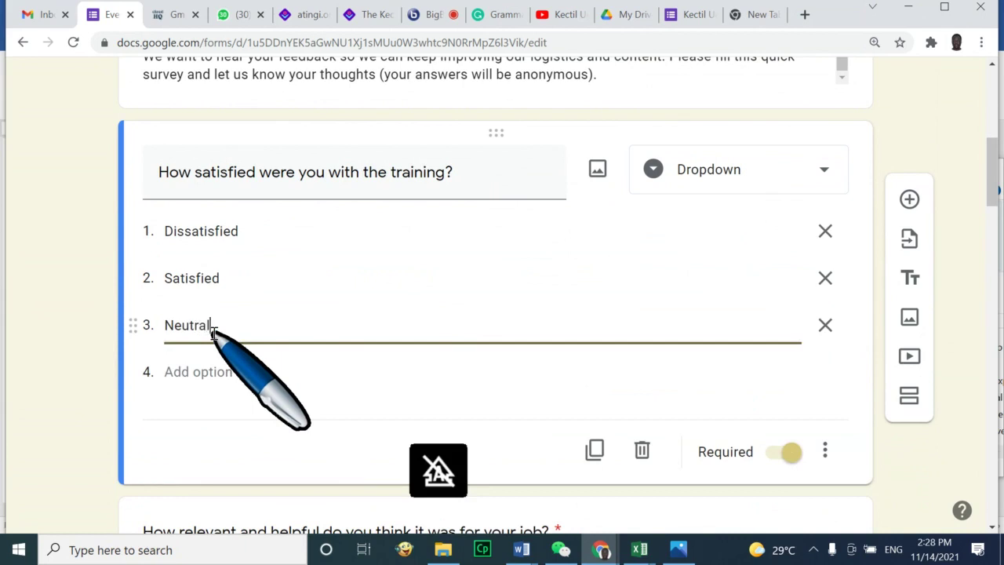
- Add 'Not really', 'Very satisfied' and 'Very dissatisfied' as the remaining dropdown answers
left_click(217, 372)
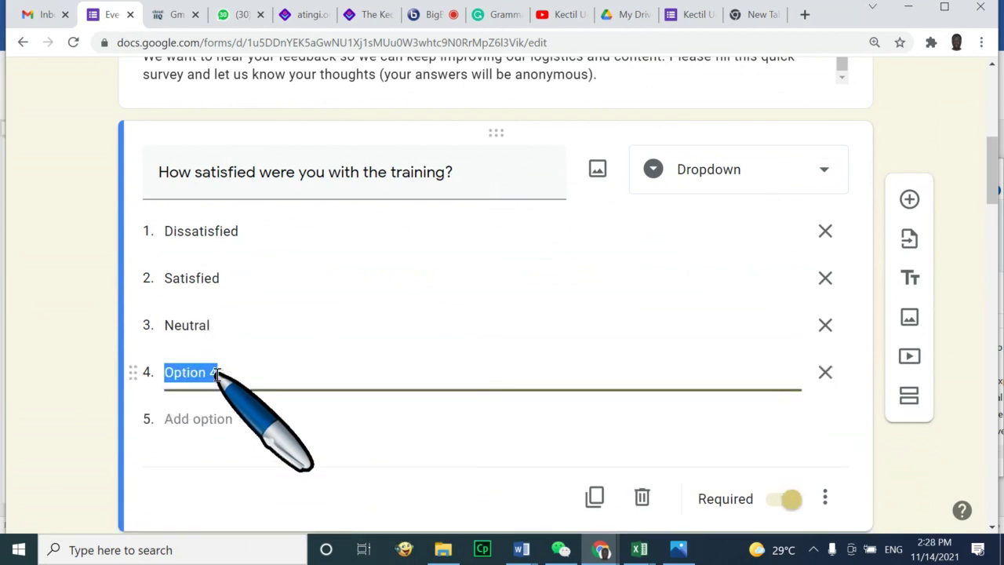
type("No")
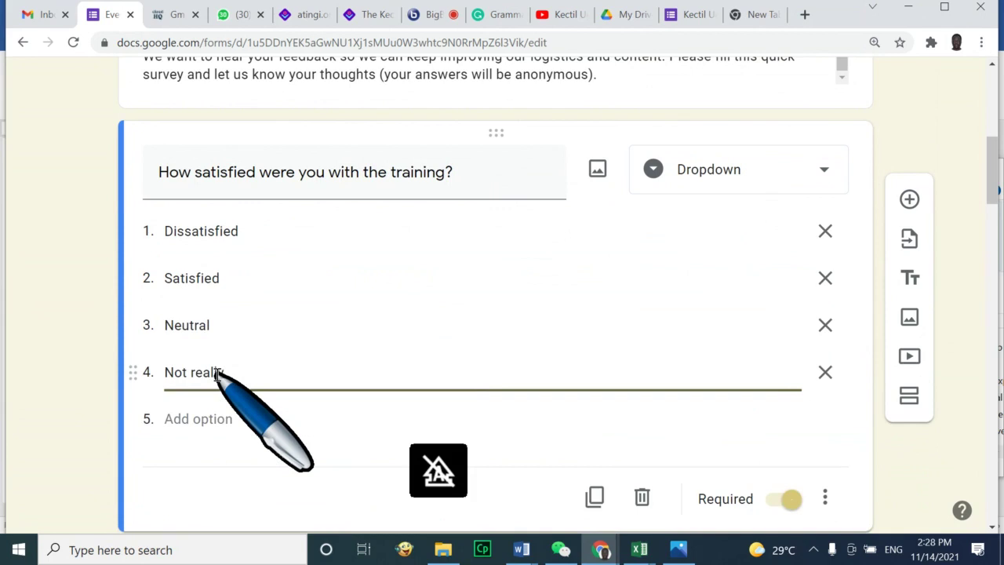
type("t really")
left_click(245, 415)
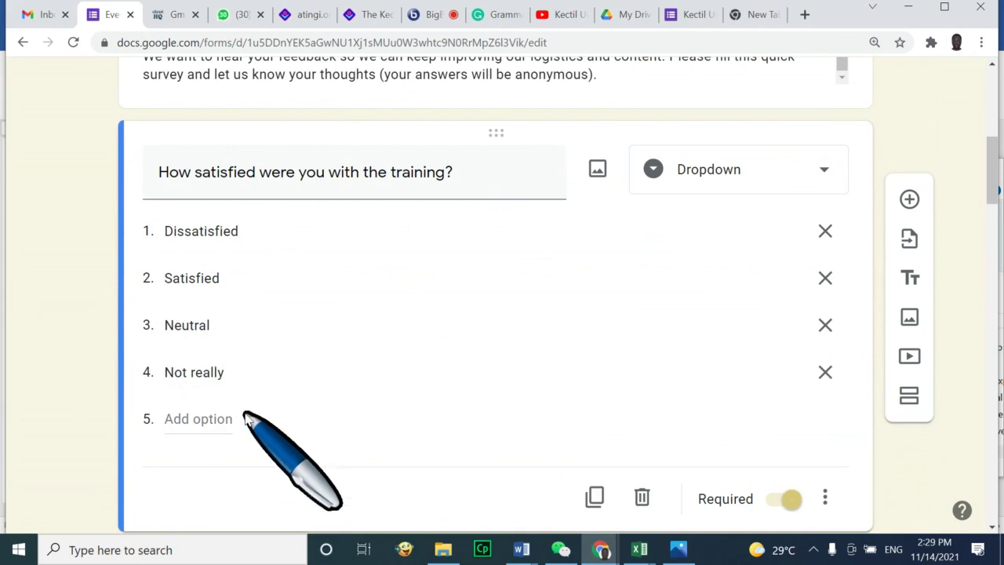
type("Ve")
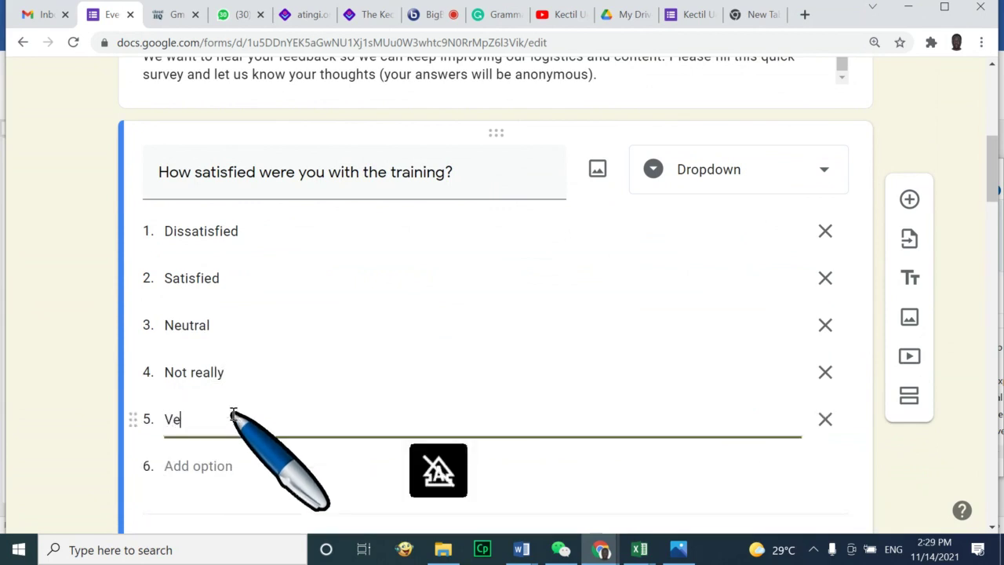
type("ry satis")
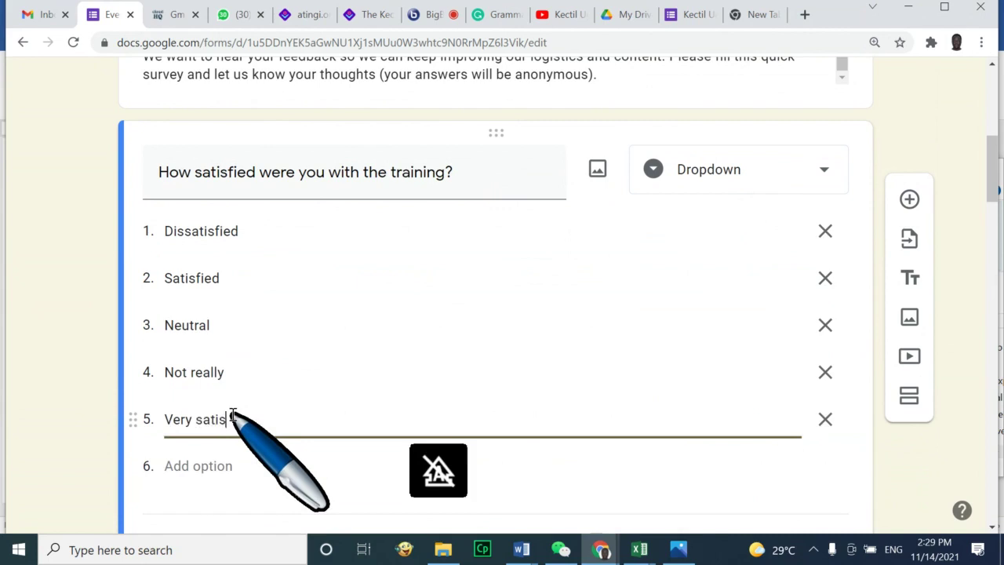
type("fied")
left_click(207, 465)
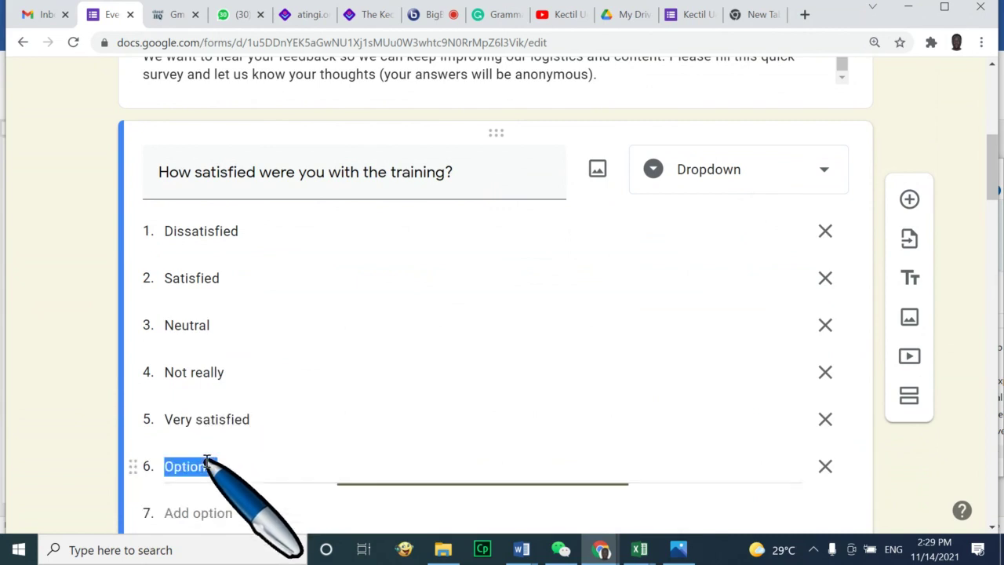
type("Very d")
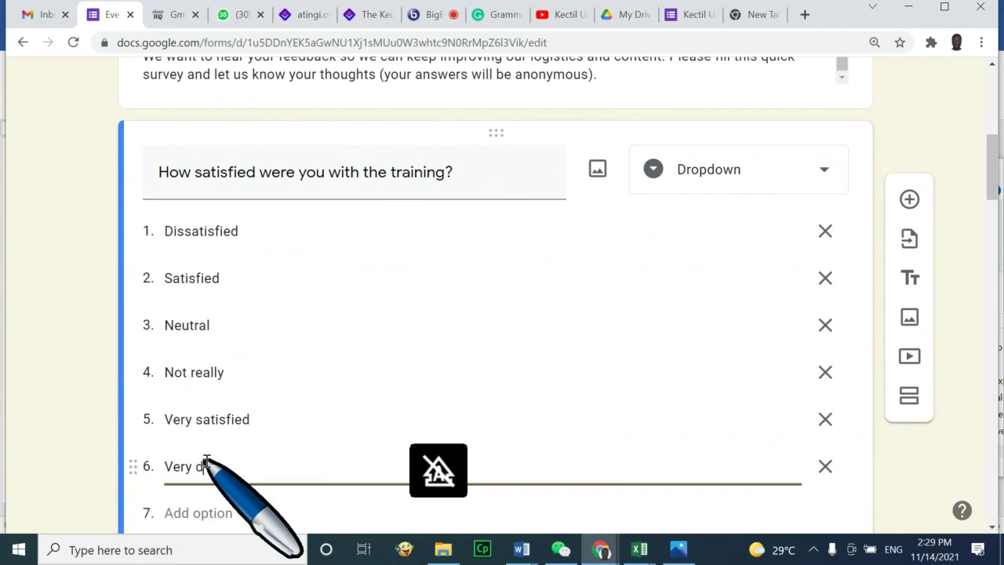
type("issatisfied")
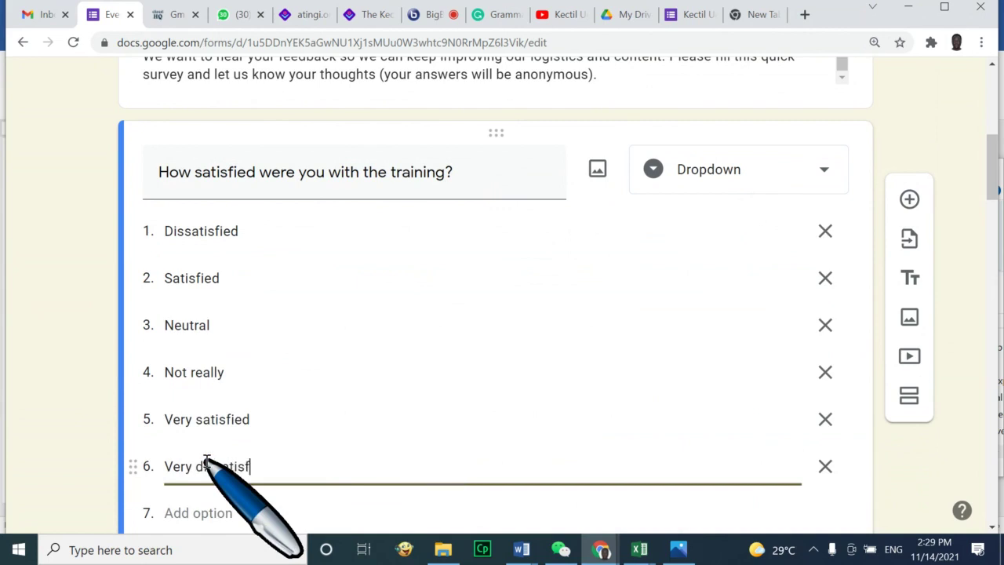
left_click(78, 447)
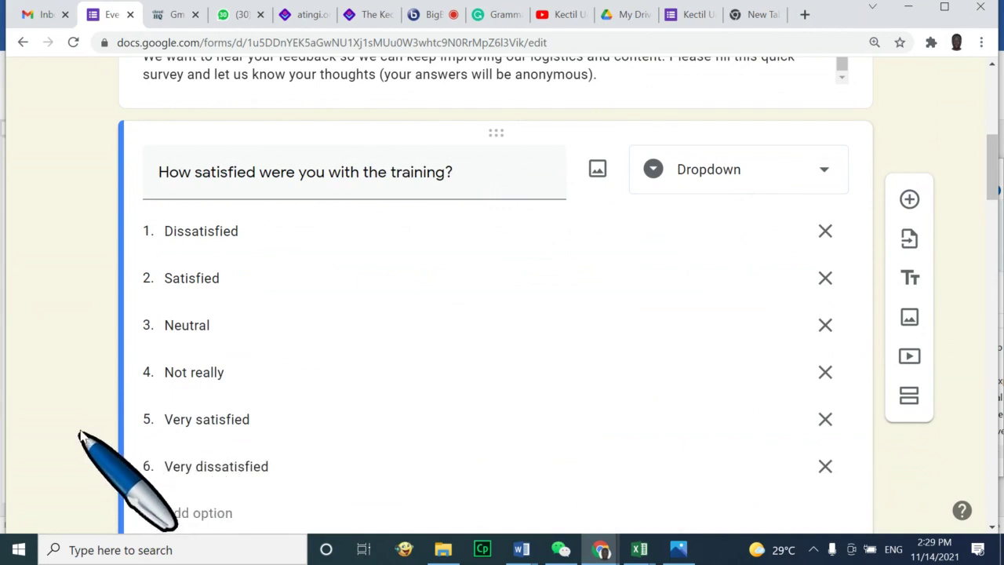
scroll(100, 427, "down", 1)
scroll(100, 428, "down", 1)
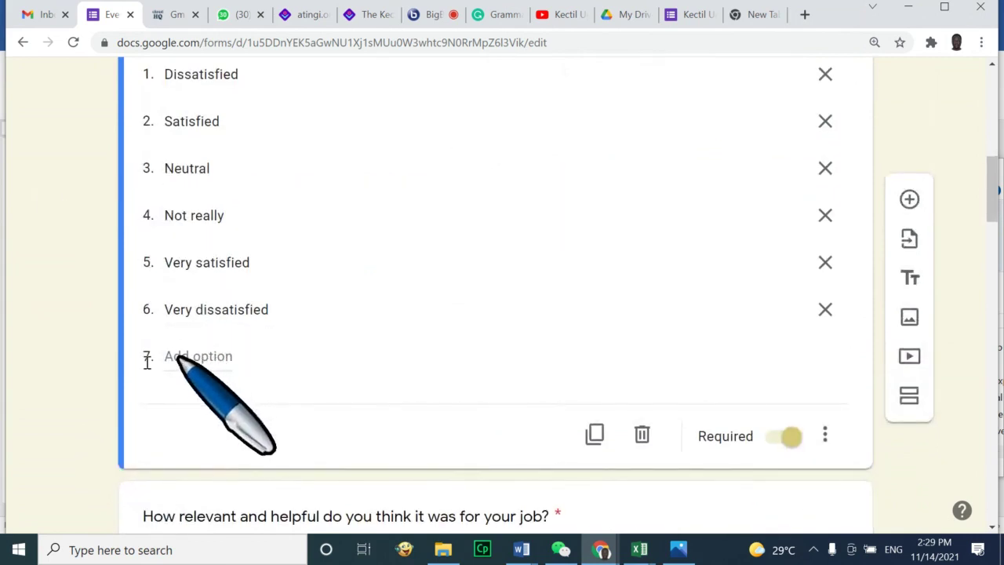
scroll(45, 348, "up", 1)
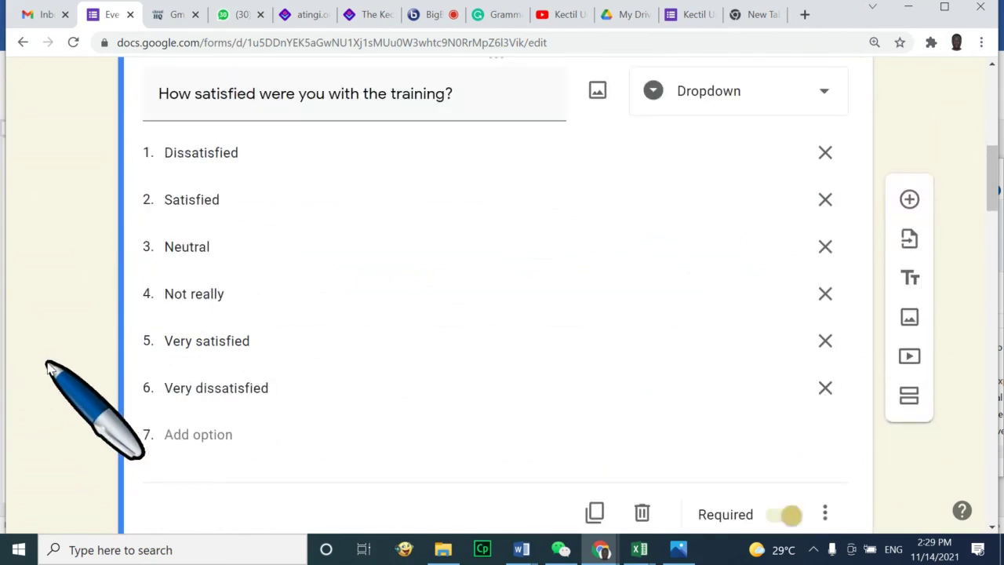
scroll(654, 340, "down", 1)
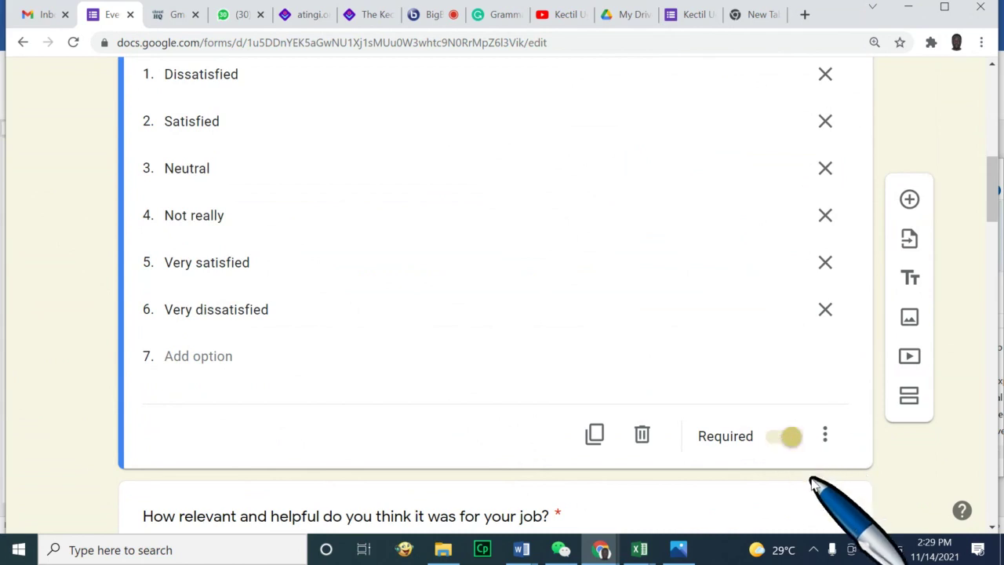
left_click(784, 437)
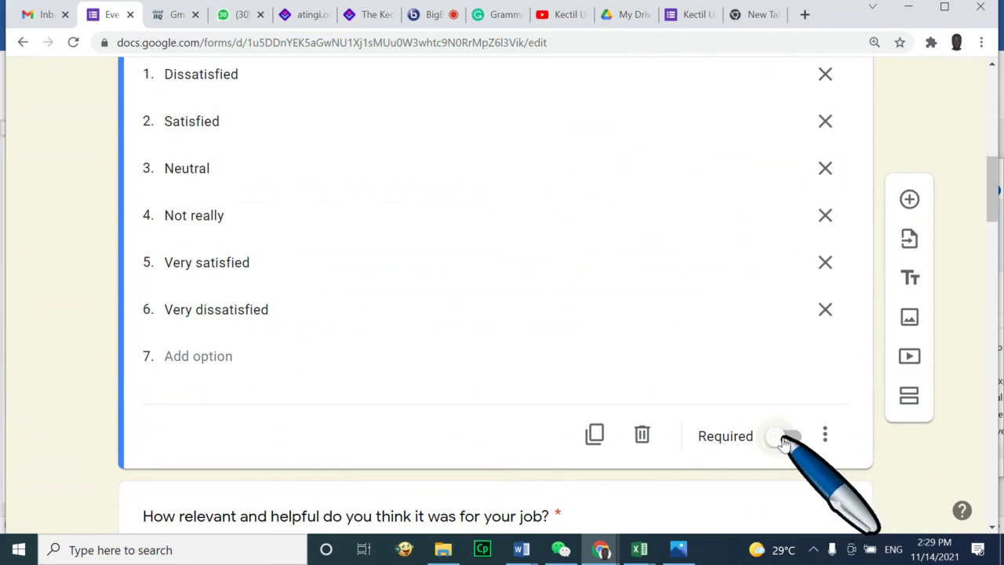
left_click(784, 437)
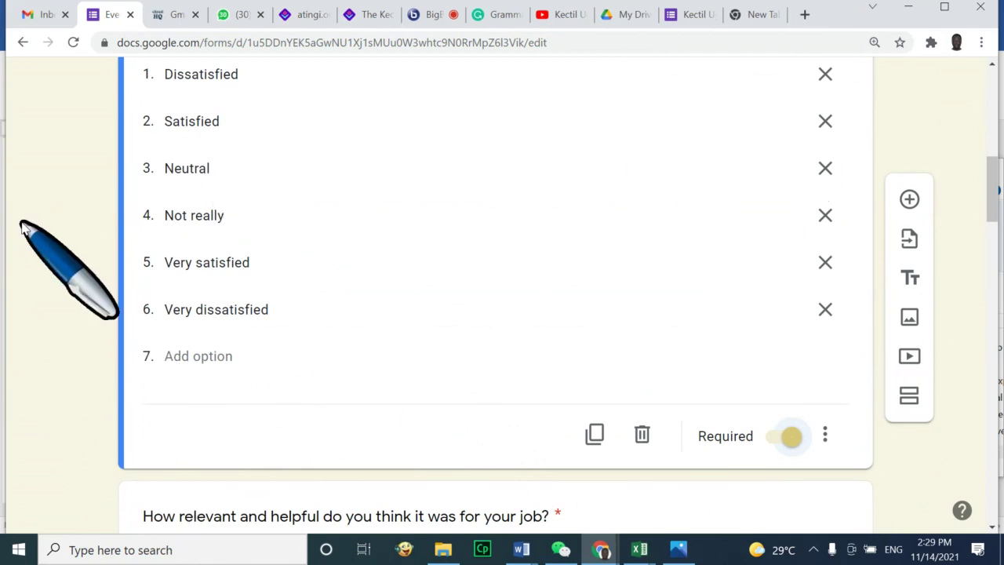
scroll(22, 225, "up", 1)
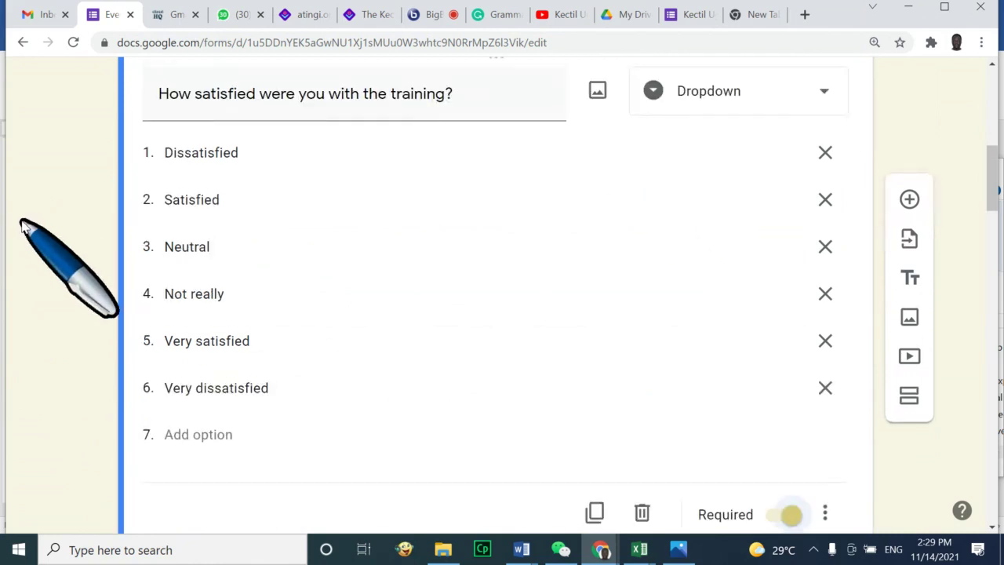
scroll(22, 225, "up", 1)
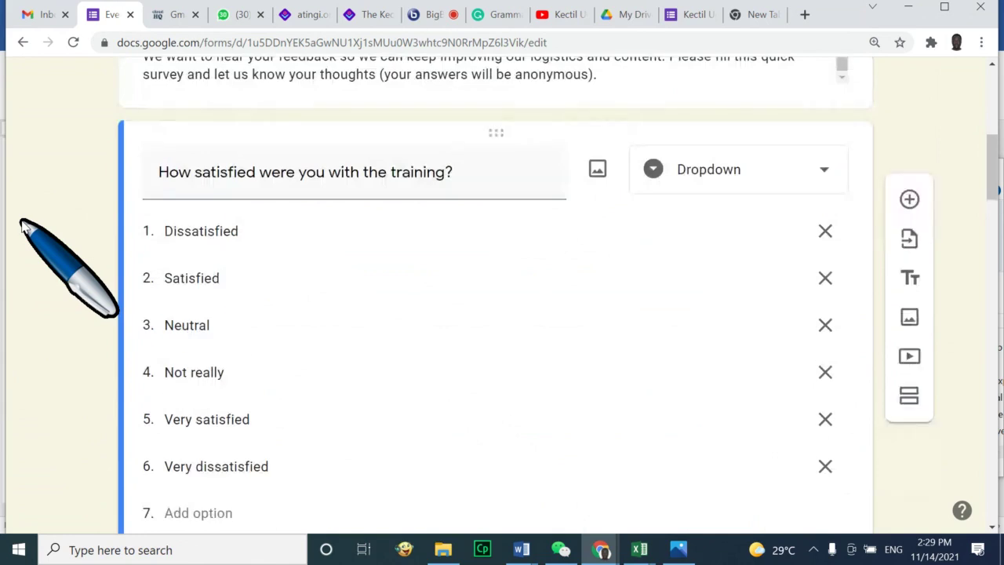
scroll(25, 224, "down", 2)
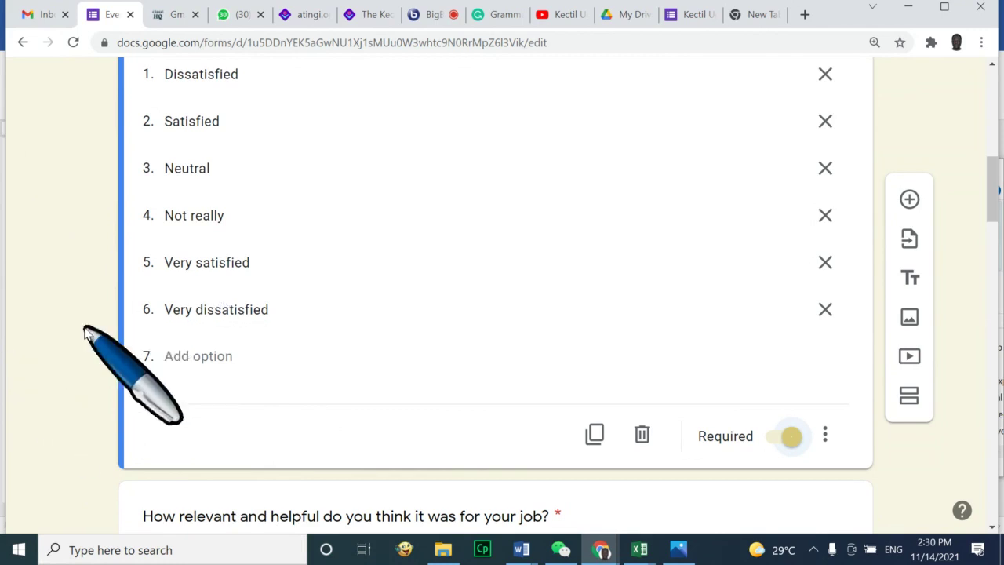
scroll(50, 313, "up", 1)
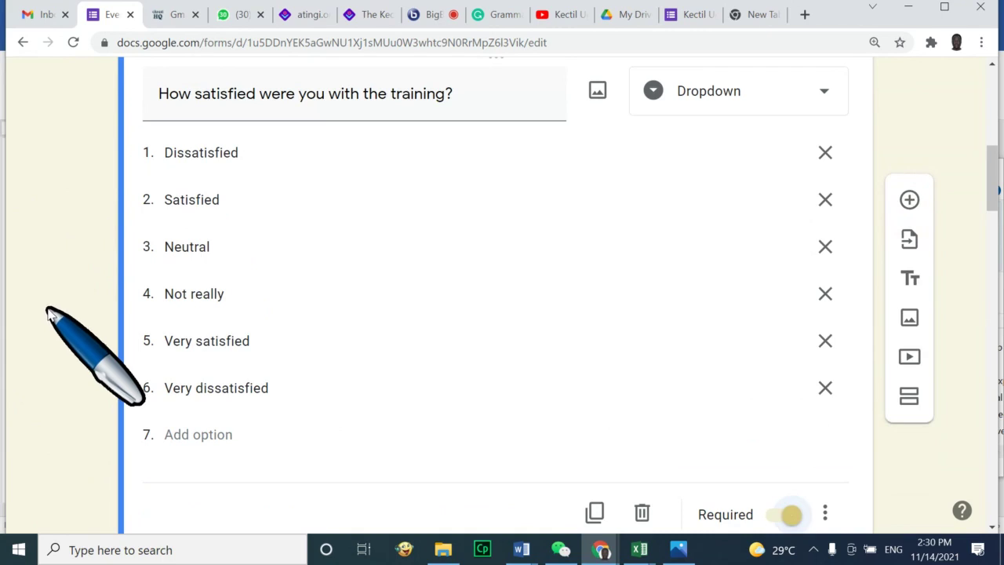
scroll(48, 314, "down", 1)
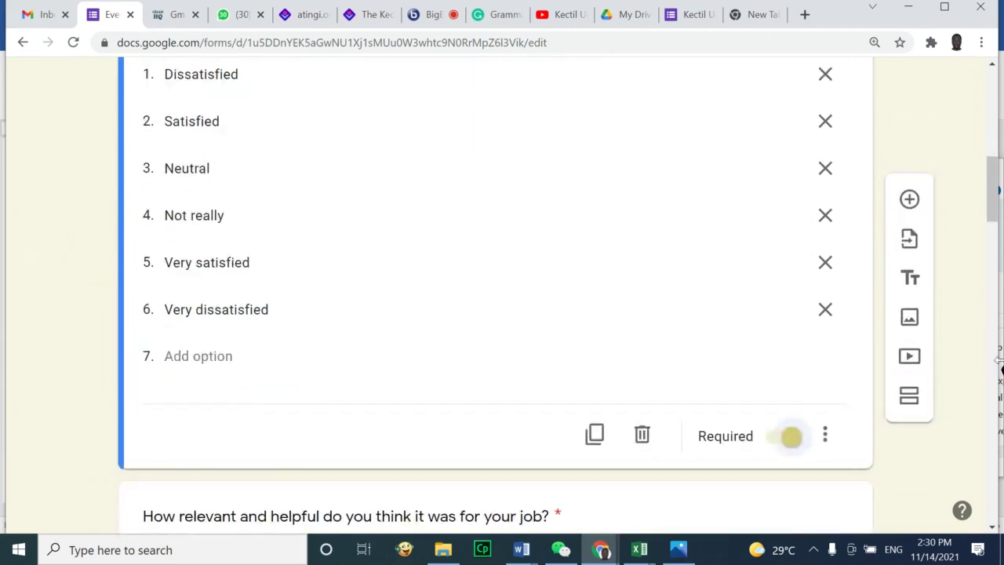
scroll(379, 284, "down", 2)
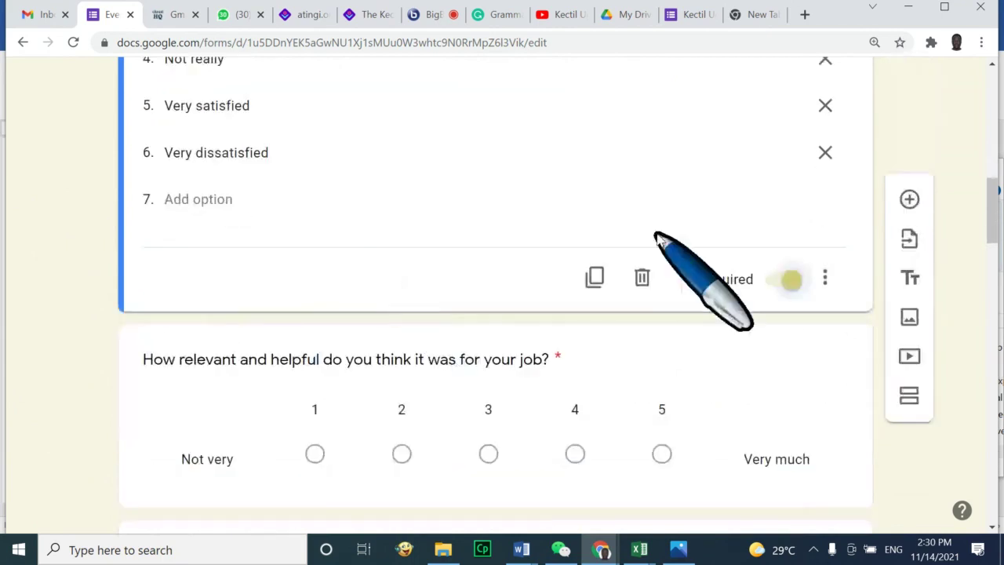
scroll(655, 239, "down", 1)
scroll(651, 246, "up", 10)
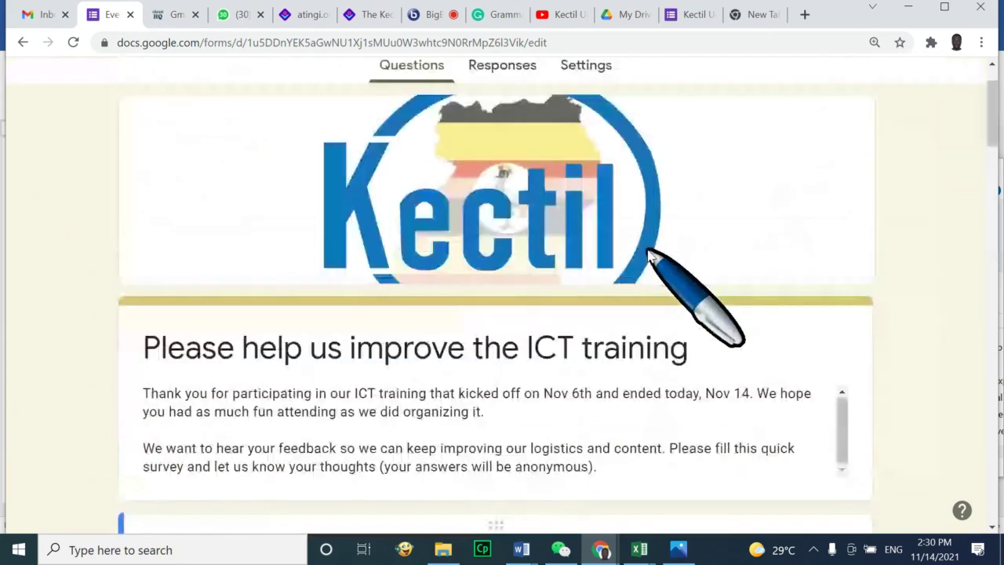
scroll(650, 259, "down", 10)
scroll(650, 258, "down", 4)
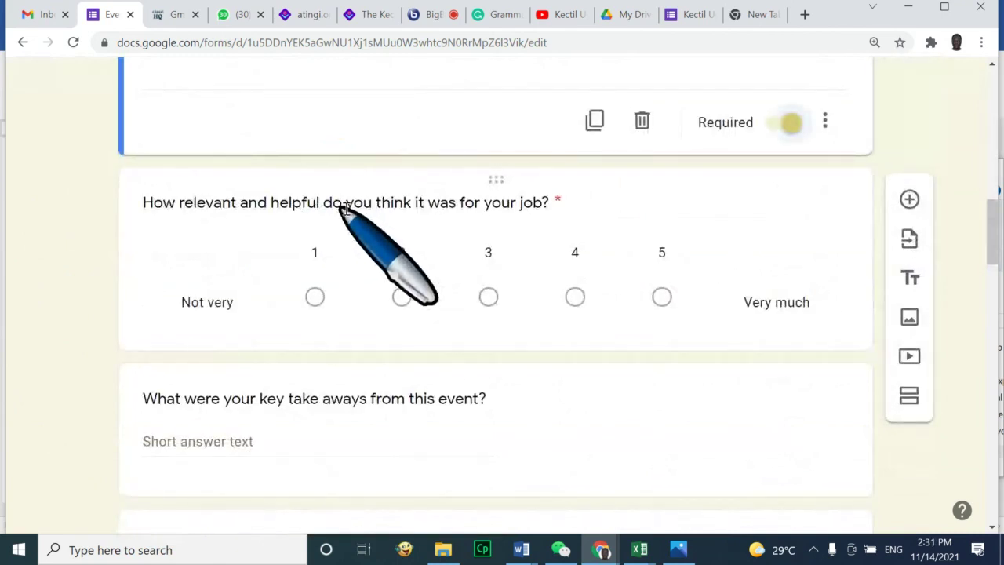
- In the relevance question title, replace 'it' with 'this training' and 'your job' with 'you'
left_click(428, 202)
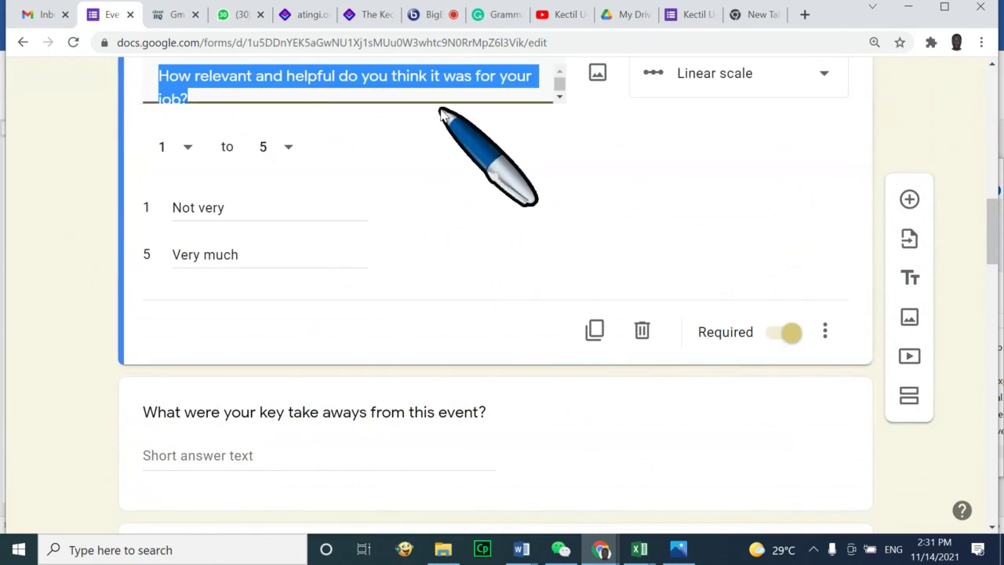
left_click(441, 74)
key("BackSpace")
key("Delete")
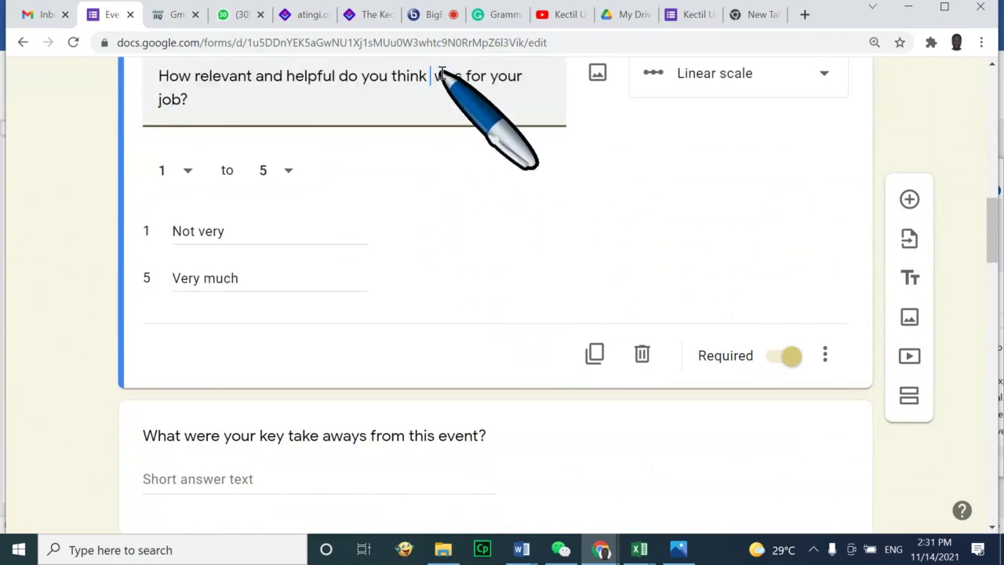
type("the training")
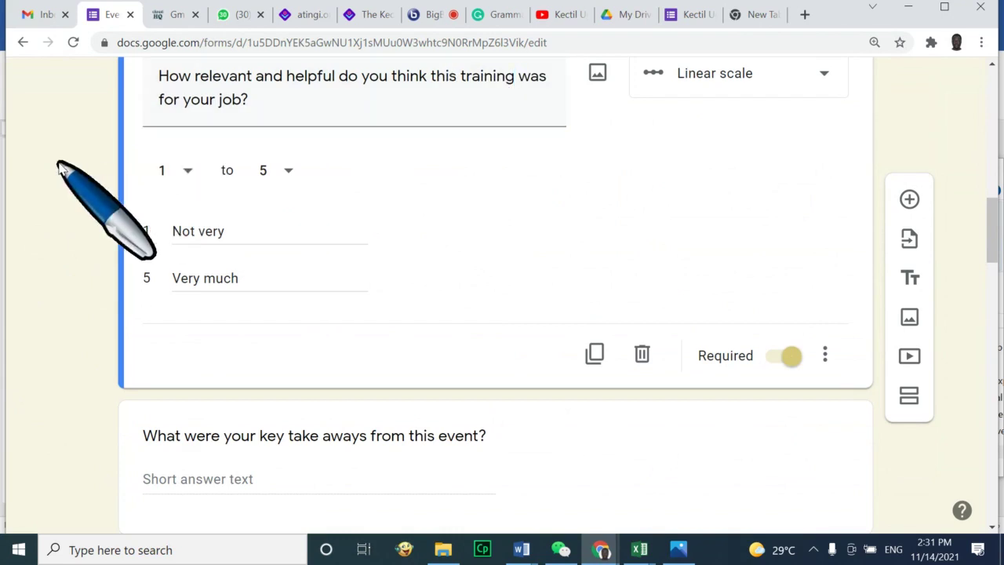
triple_click(269, 86)
left_click(272, 94)
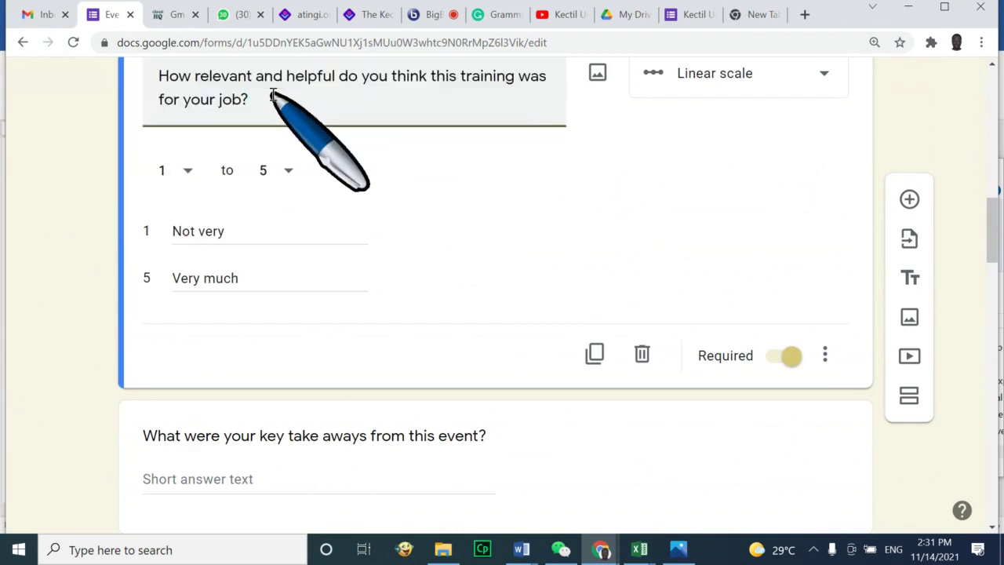
key("BackSpace")
key("BackSpace")
key("BackSpace")
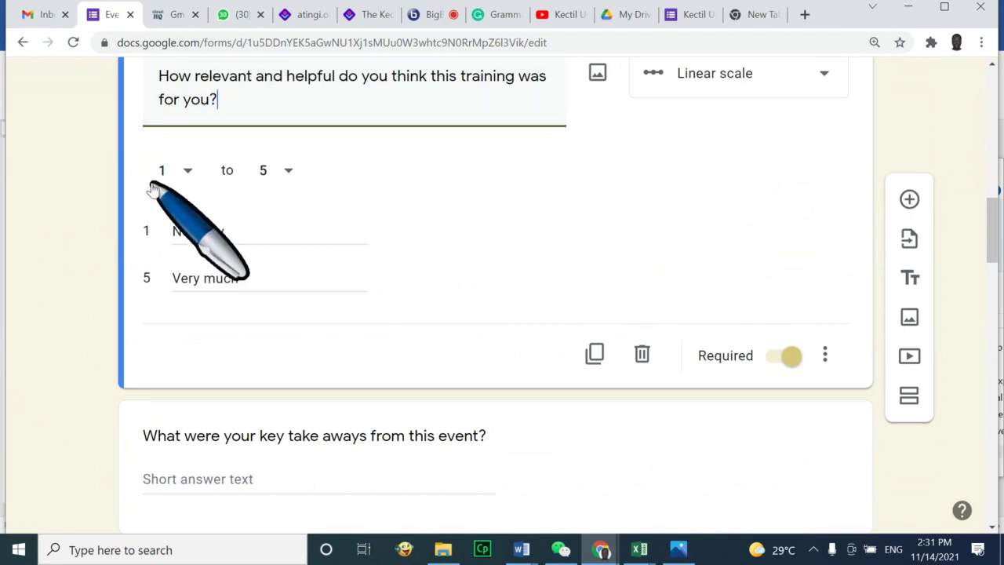
scroll(657, 190, "up", 1)
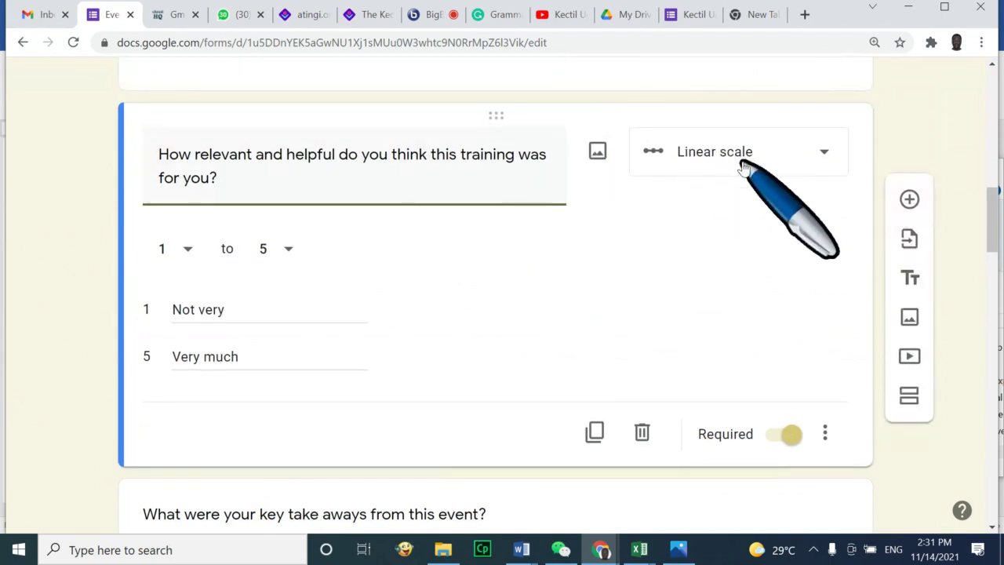
scroll(780, 265, "down", 1)
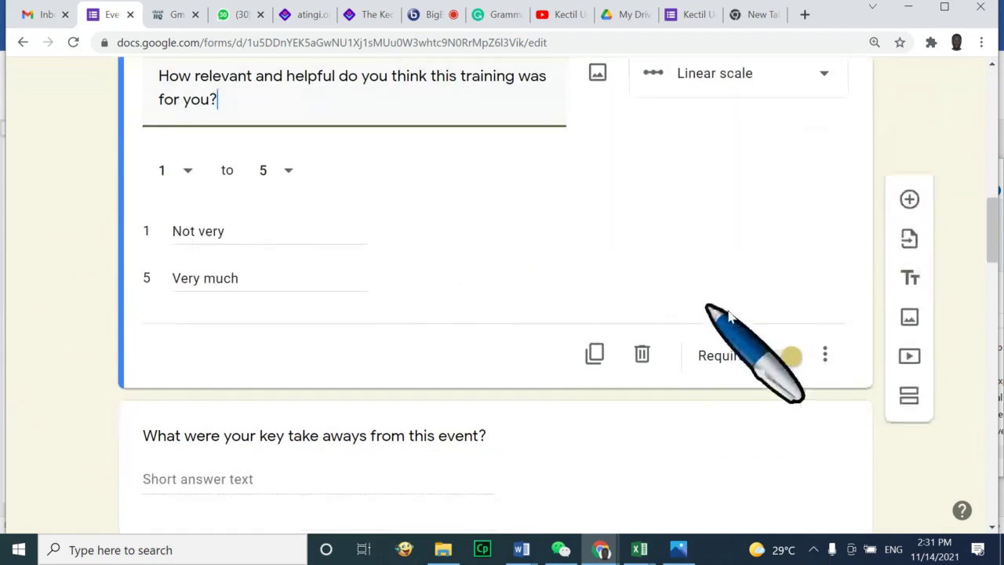
scroll(497, 275, "down", 3)
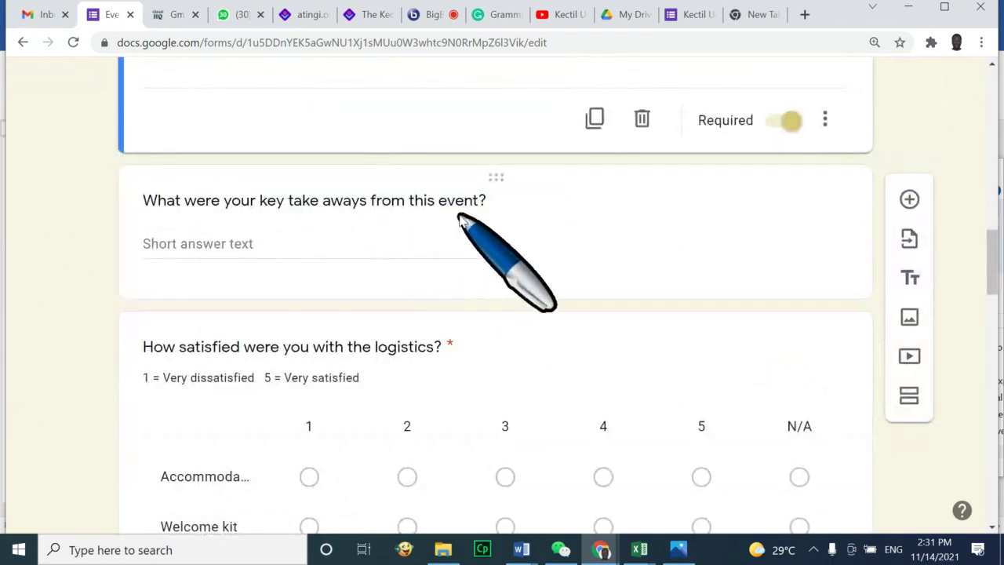
- Keep the key takeaways question as a Short answer type
left_click(341, 252)
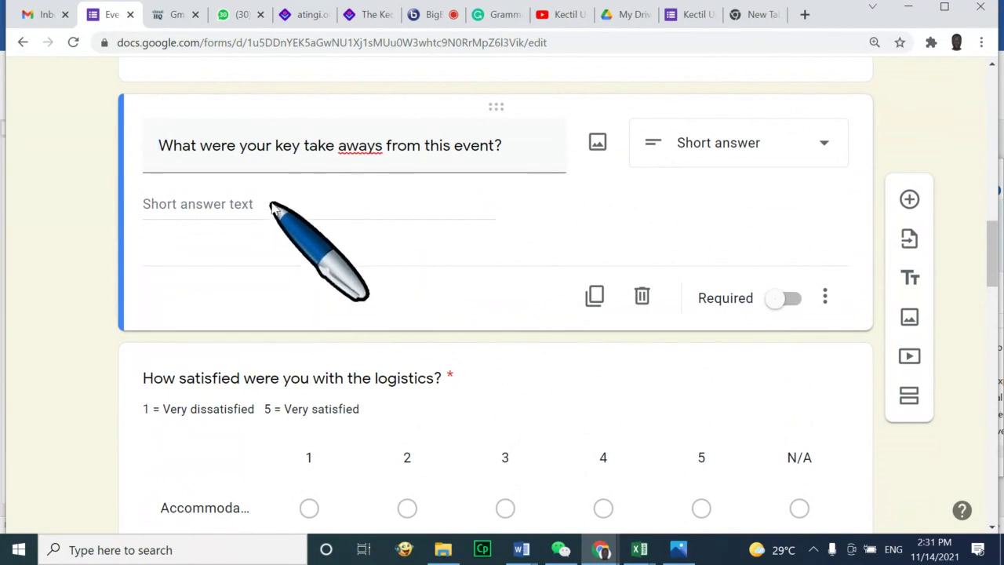
left_click(784, 144)
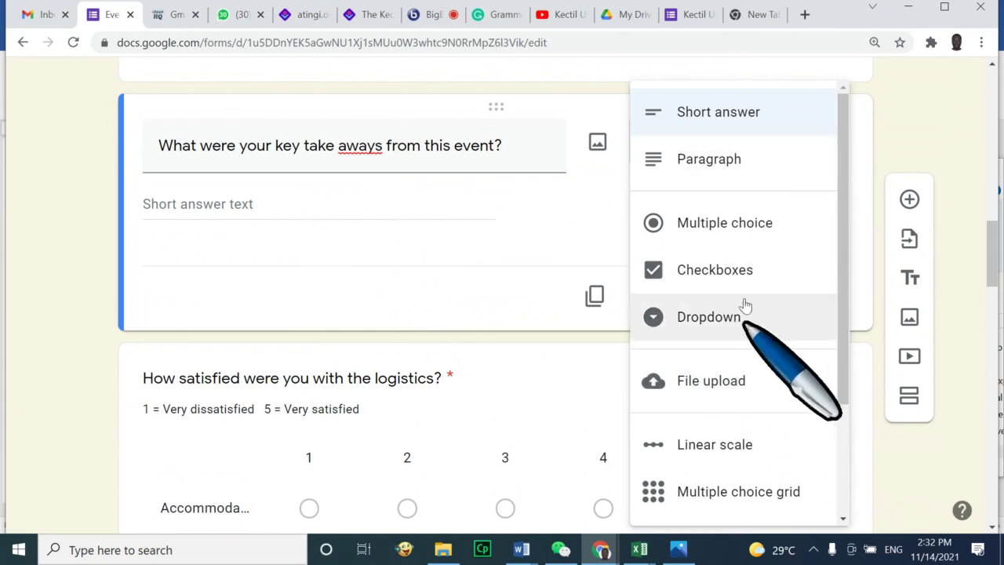
left_click(742, 112)
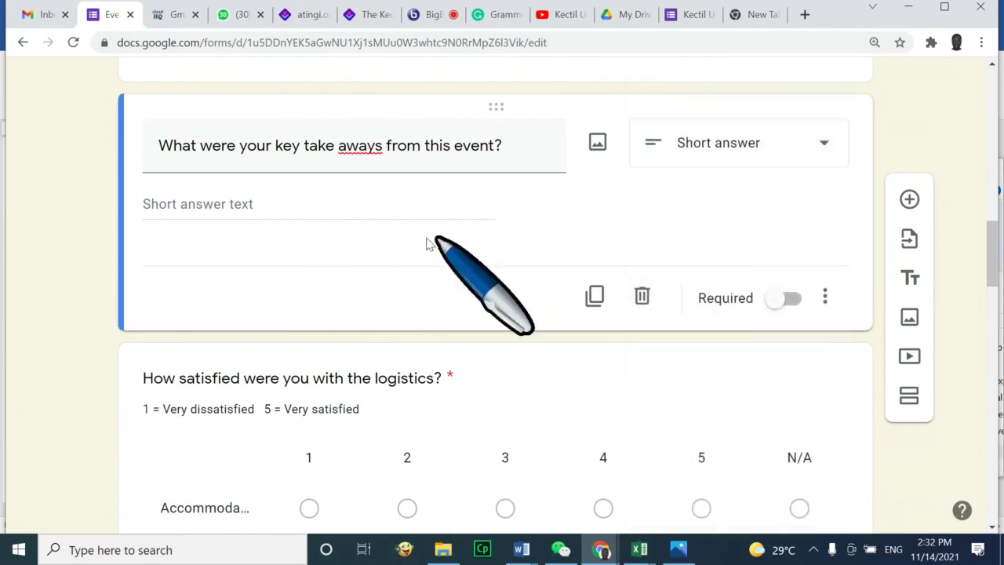
- Correct 'take aways' to 'takeaways' in the question title
triple_click(352, 142)
right_click(354, 144)
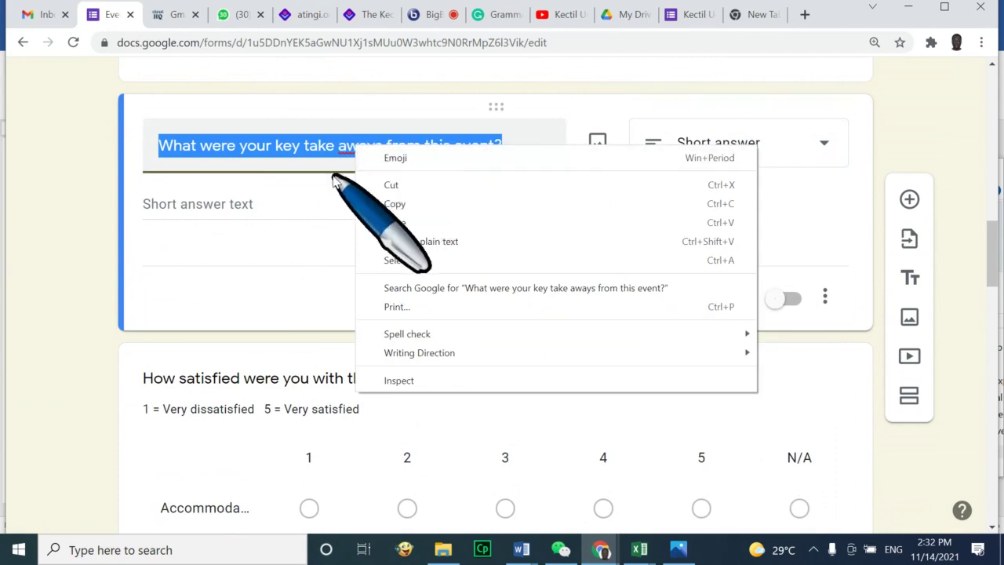
left_click(392, 203)
left_click(66, 224)
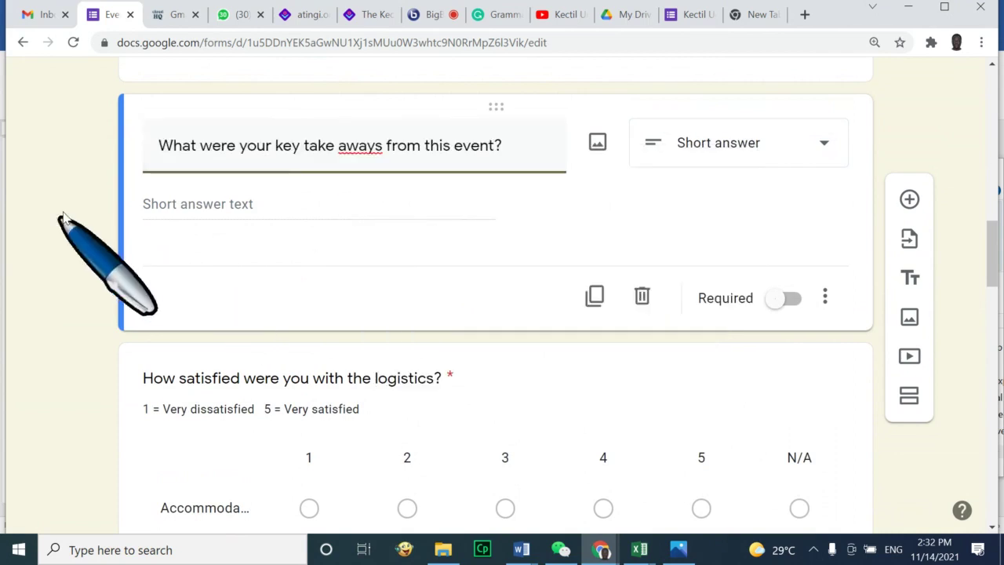
triple_click(347, 142)
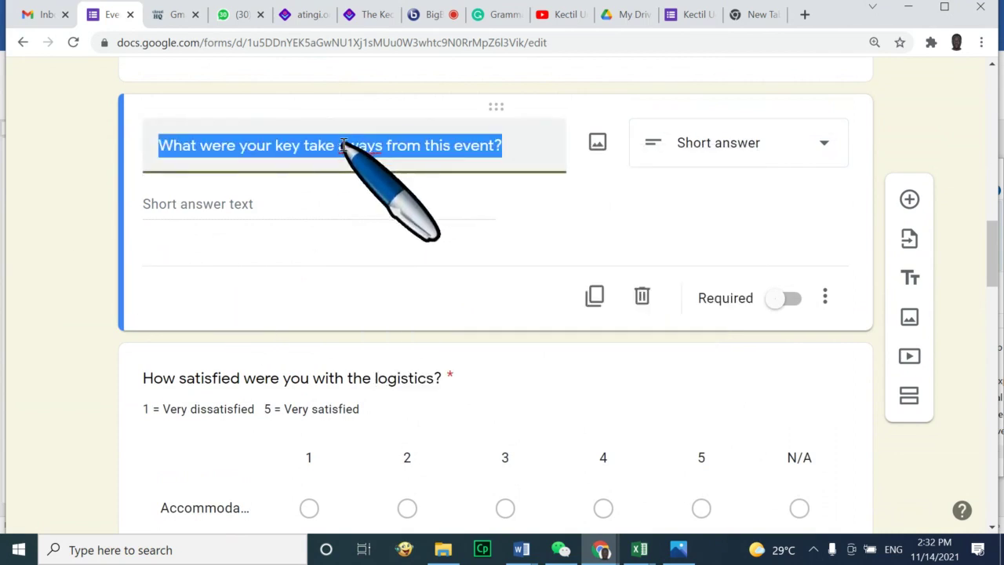
left_click(345, 145)
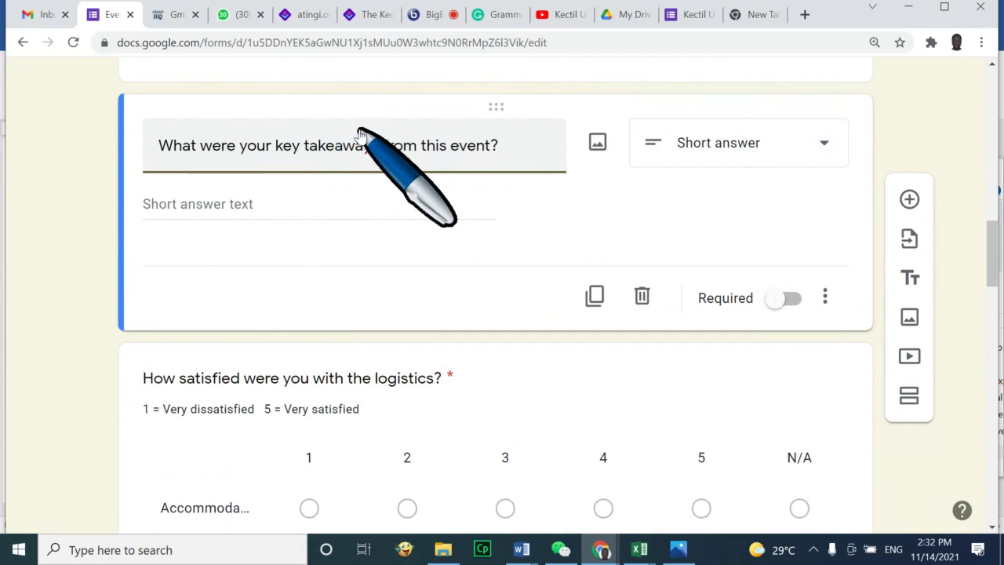
left_click(58, 197)
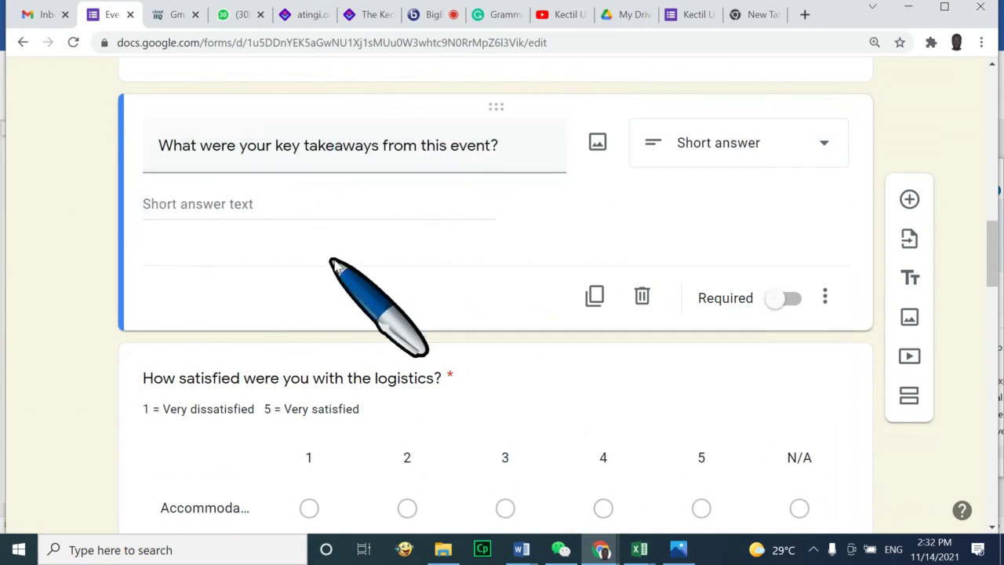
scroll(334, 259, "down", 1)
scroll(339, 263, "down", 2)
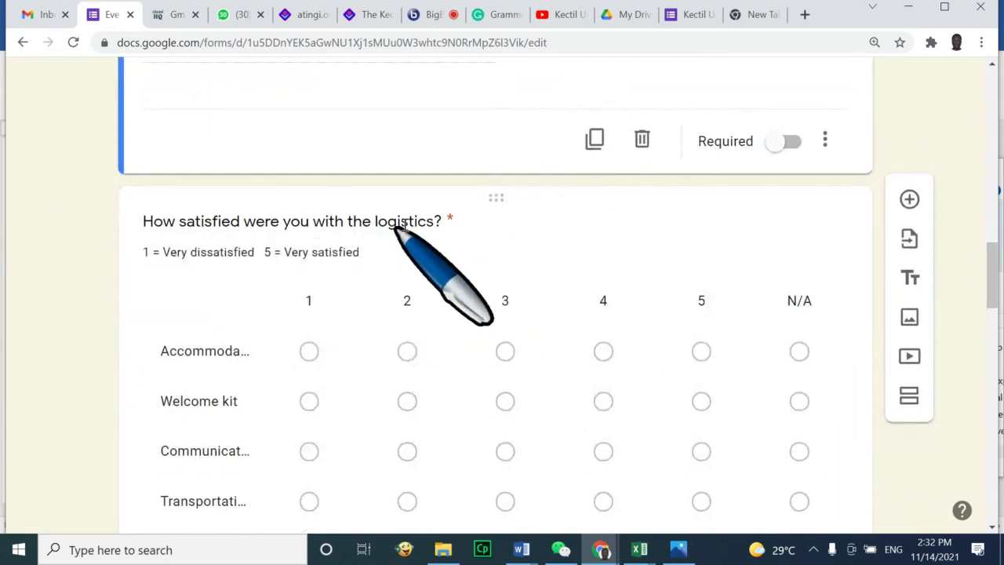
- Remove the Accommodation and Transportation rows from the logistics grid
scroll(424, 251, "down", 3)
scroll(265, 262, "up", 2)
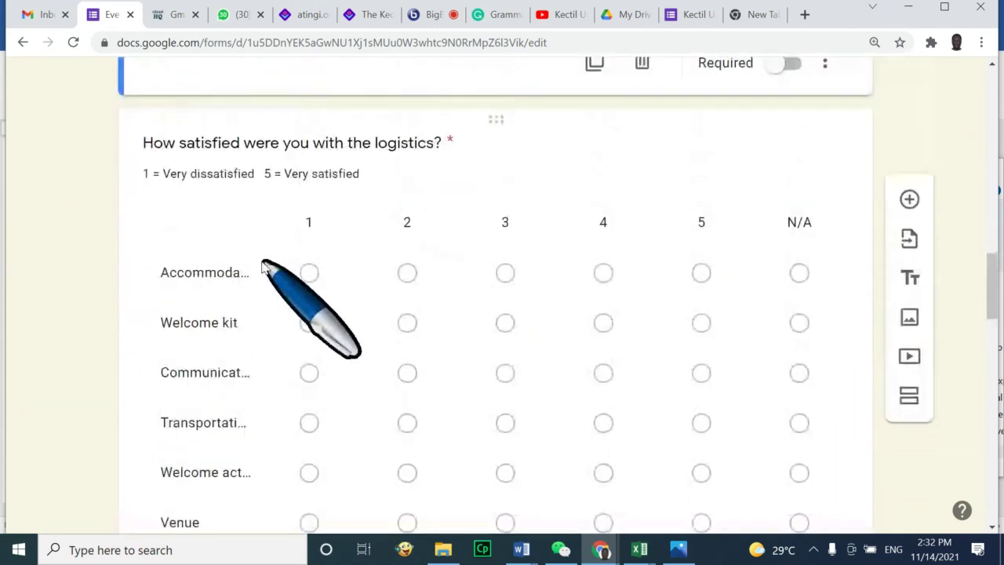
left_click(242, 267)
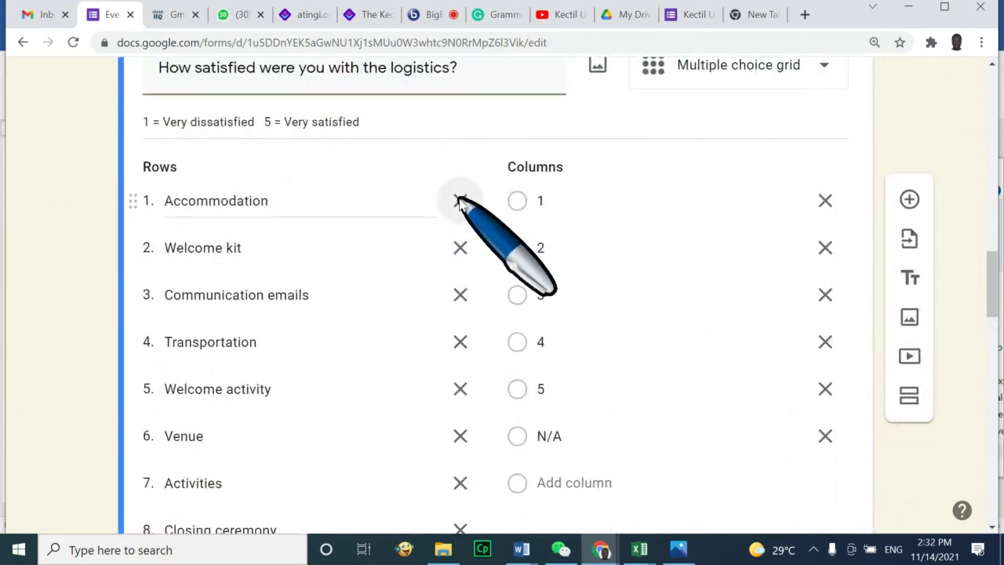
left_click(460, 201)
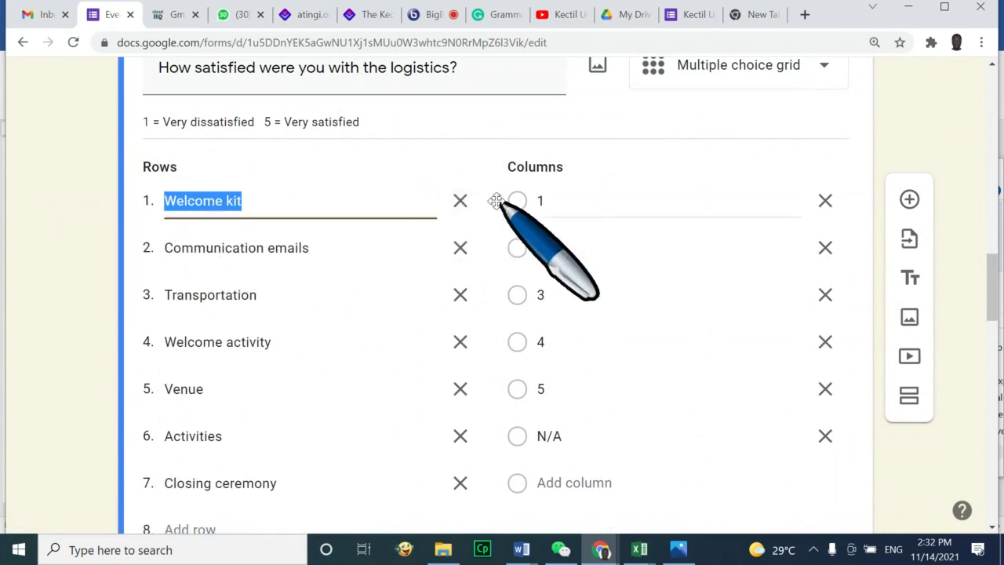
left_click(69, 294)
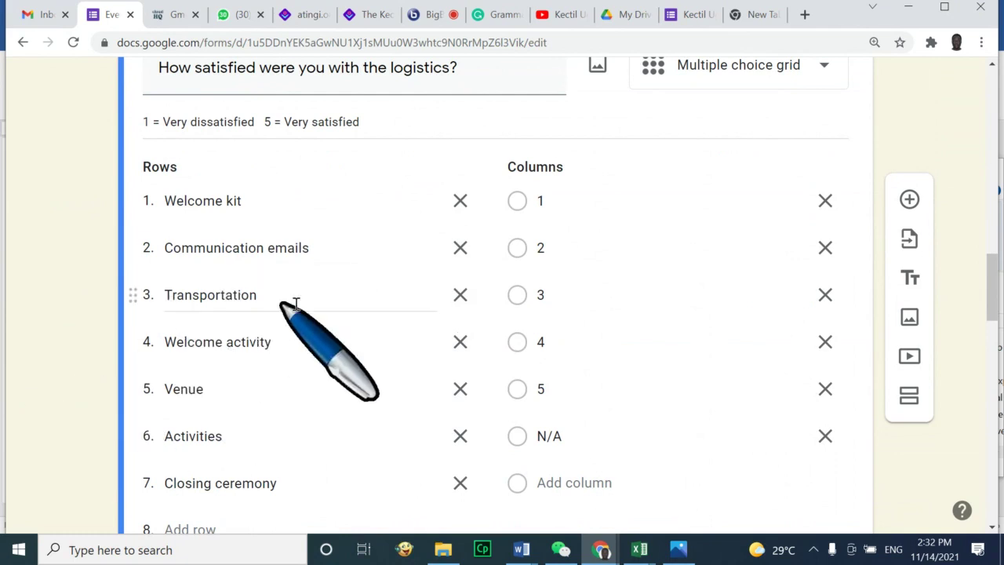
left_click(460, 295)
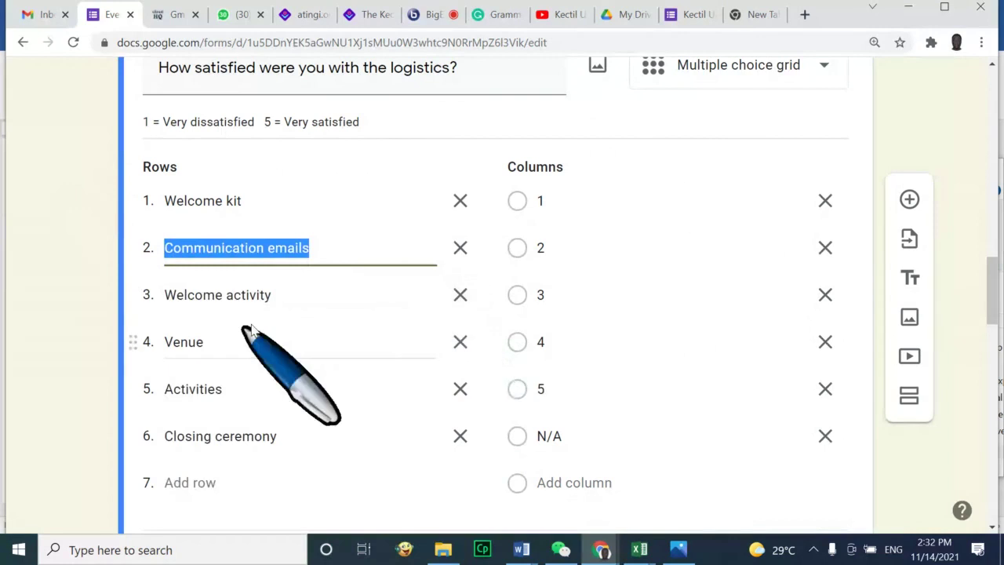
left_click(382, 305)
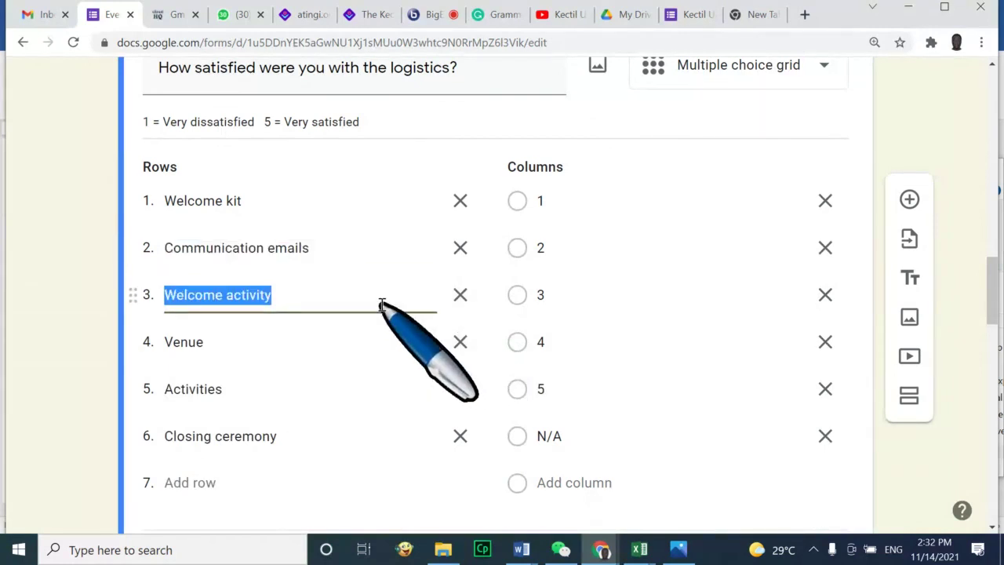
- Rename the Venue row to 'Venue (both offline and online)'
left_click(351, 347)
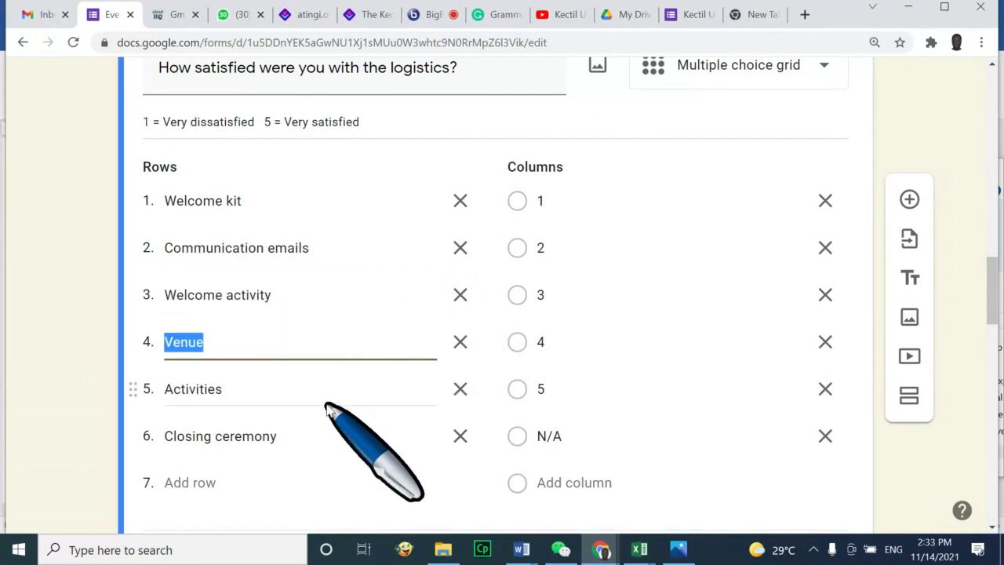
scroll(317, 384, "up", 1)
scroll(318, 398, "down", 2)
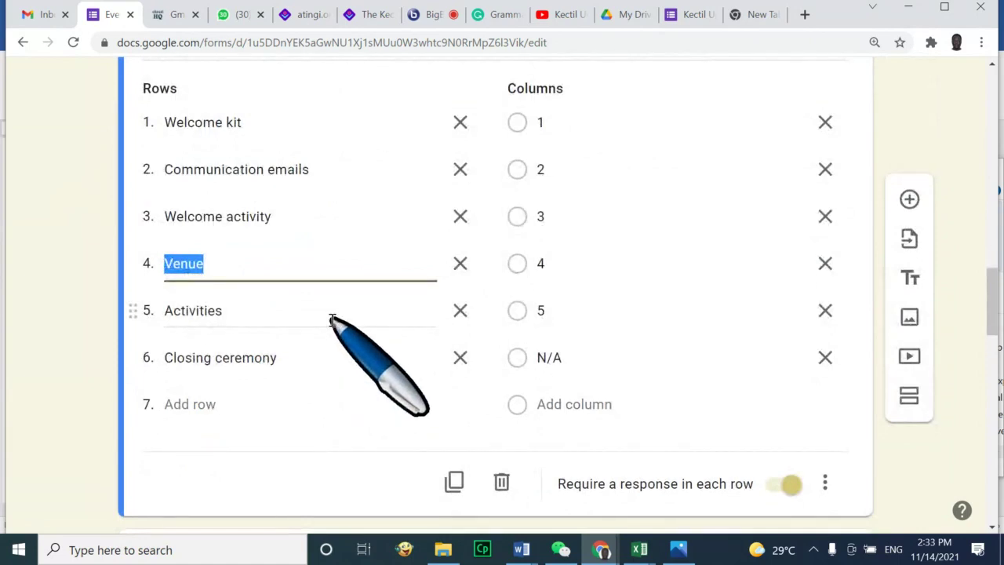
left_click(227, 265)
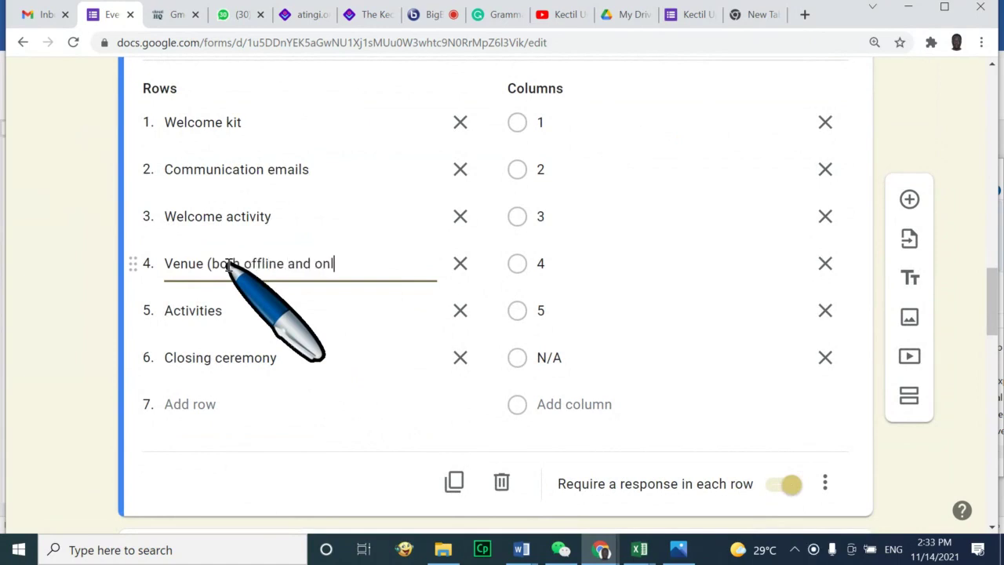
type("(both offline and online)")
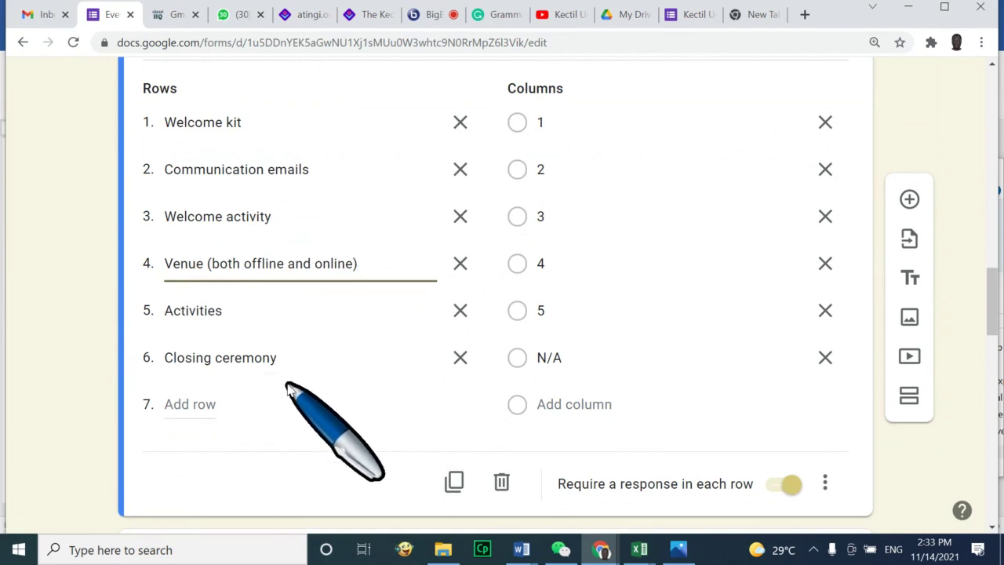
- Delete the Closing ceremony row and the N/A column from the grid
left_click(455, 358)
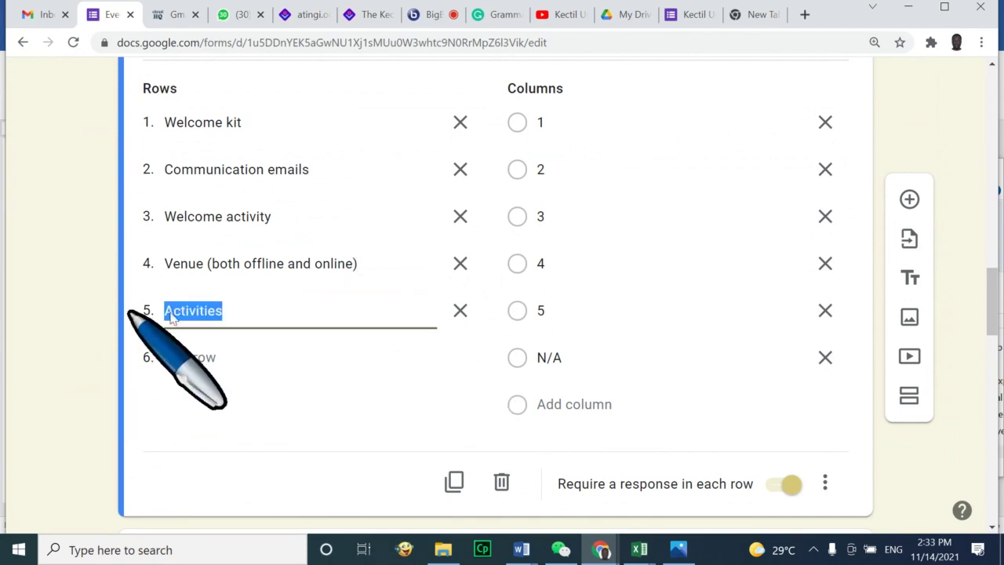
left_click(825, 357)
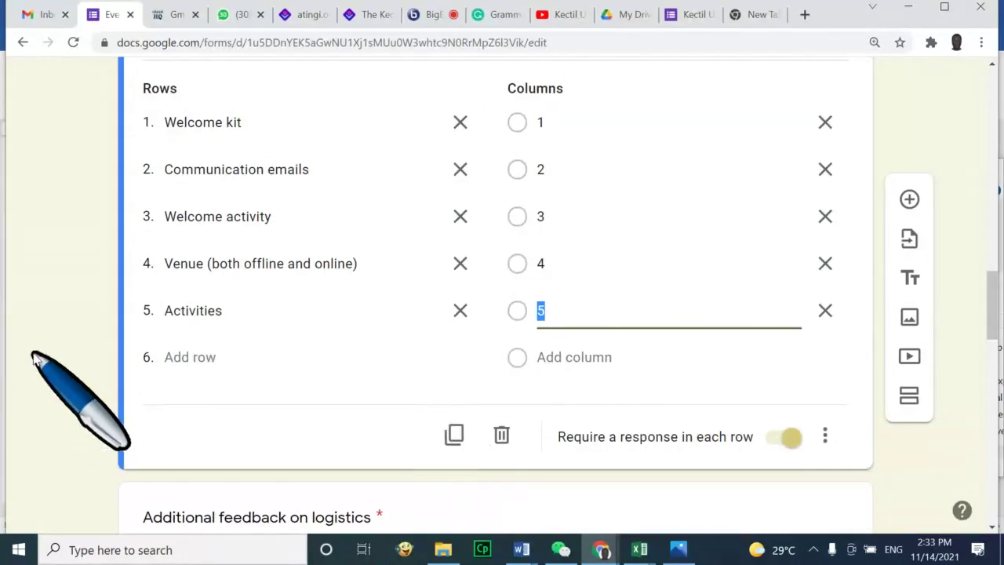
scroll(33, 357, "up", 2)
scroll(41, 350, "down", 2)
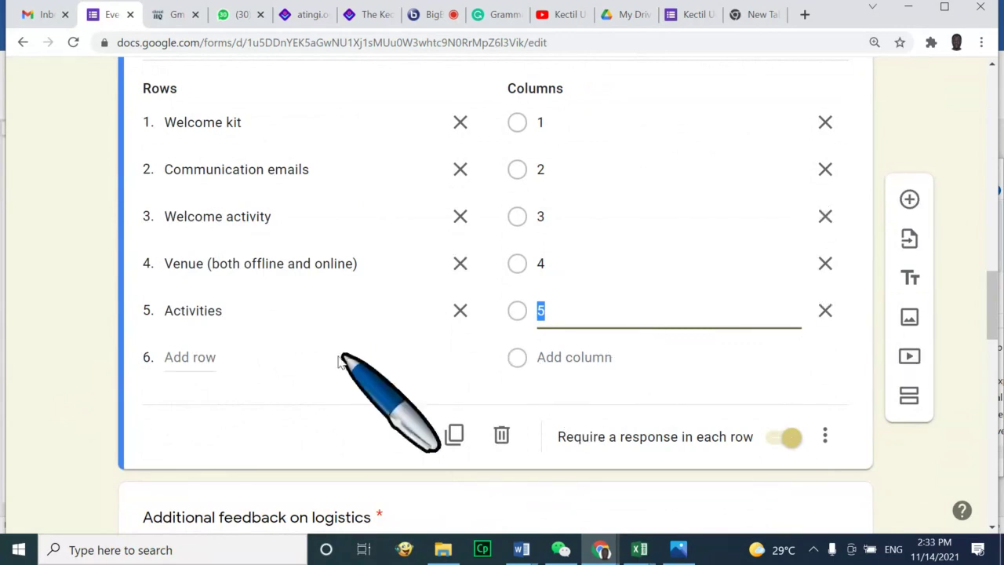
- Add a 'Trainers' row and a new Column 6 to the logistics grid
left_click(212, 358)
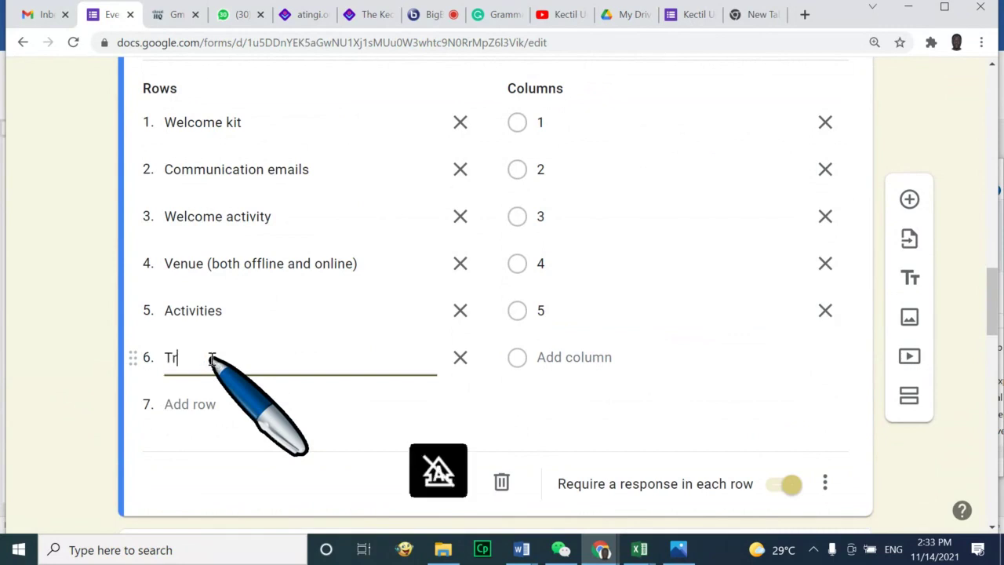
type("Trainers")
left_click(564, 357)
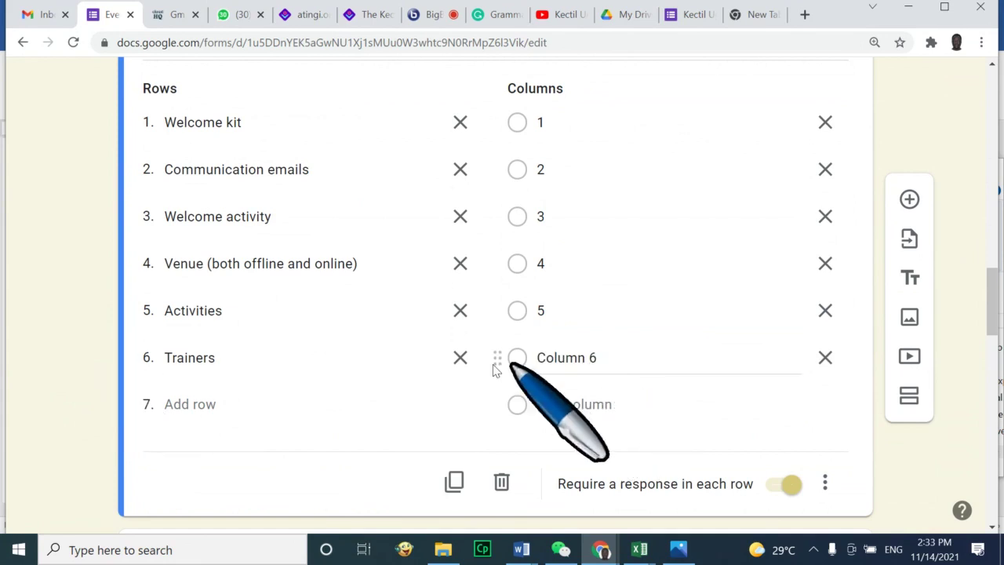
scroll(373, 316, "down", 1)
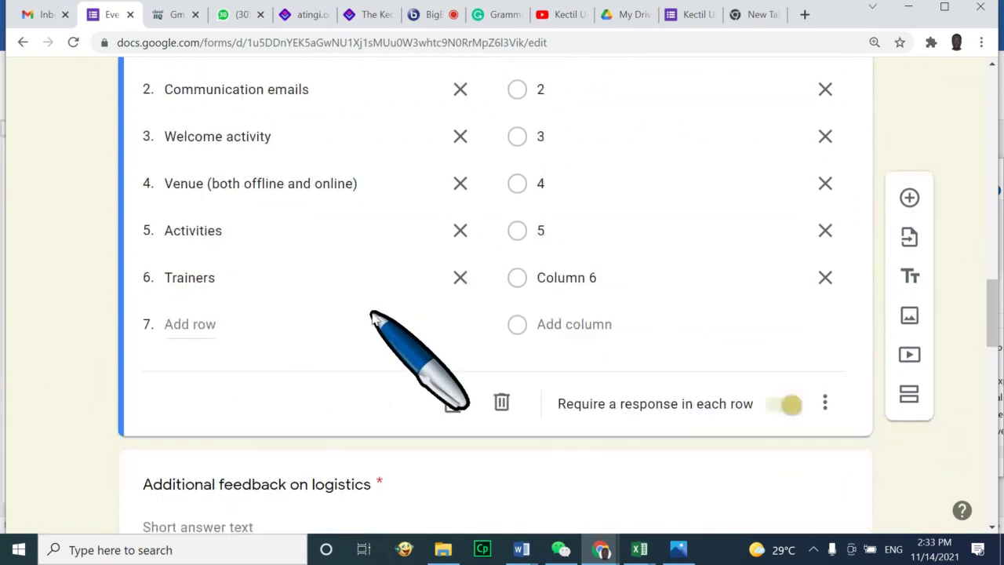
scroll(373, 316, "down", 2)
scroll(676, 290, "up", 2)
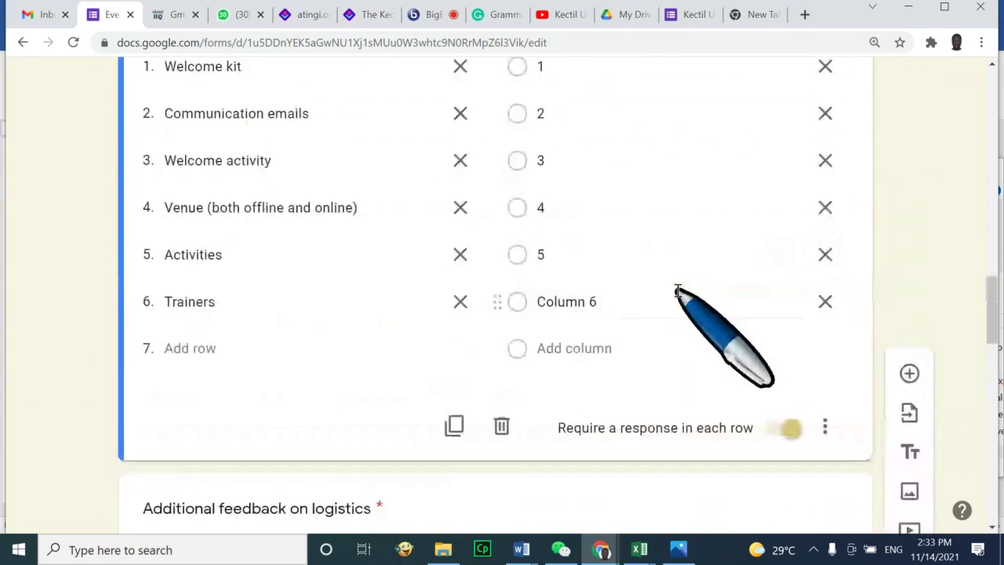
scroll(676, 290, "up", 4)
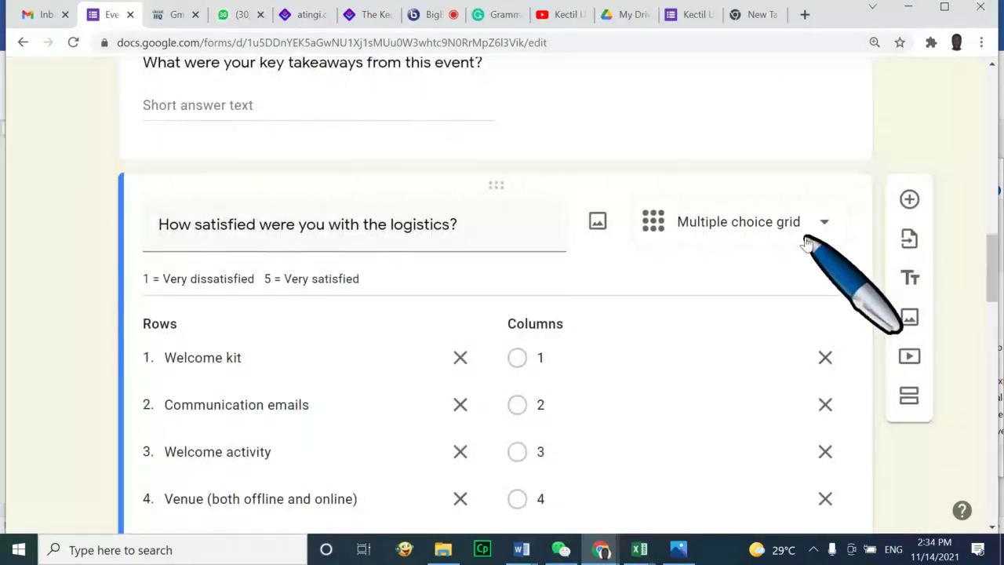
scroll(769, 314, "down", 3)
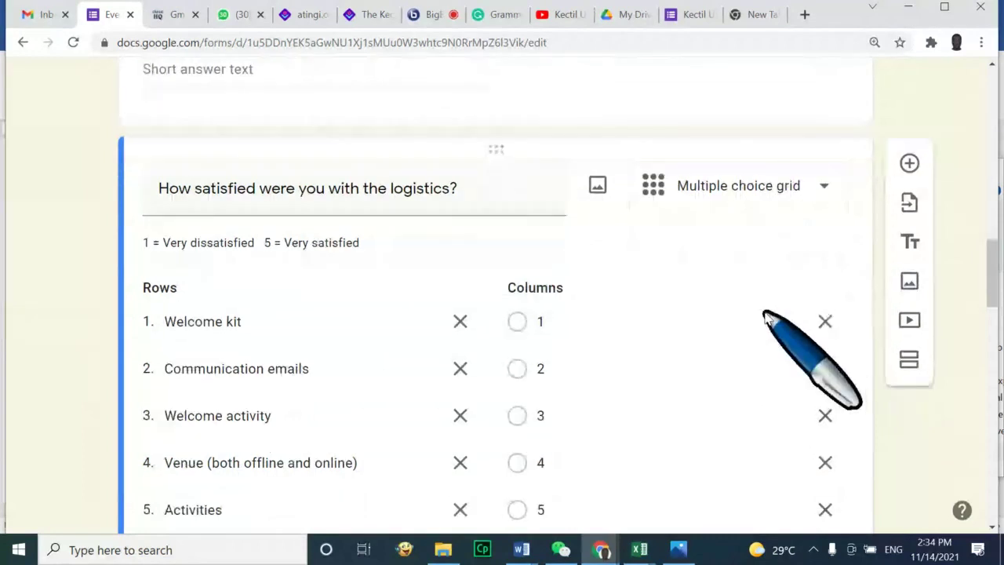
scroll(339, 266, "up", 2)
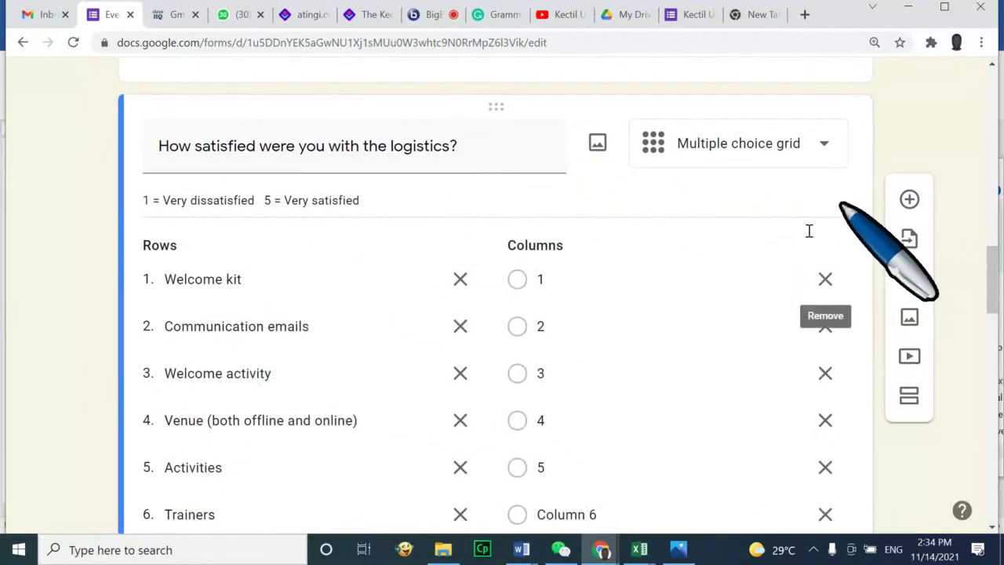
scroll(811, 204, "down", 3)
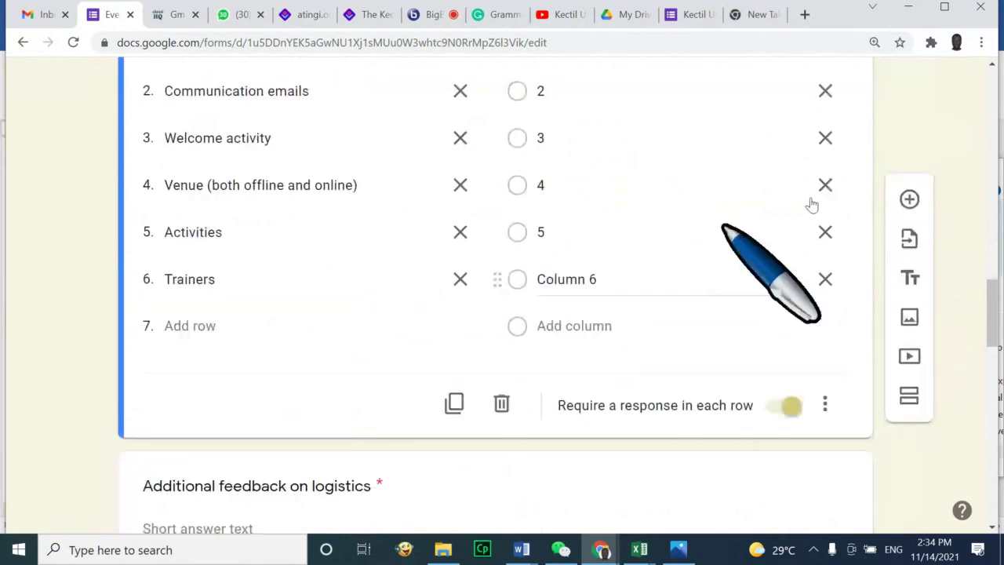
scroll(662, 290, "up", 1)
scroll(682, 156, "up", 1)
scroll(627, 353, "down", 4)
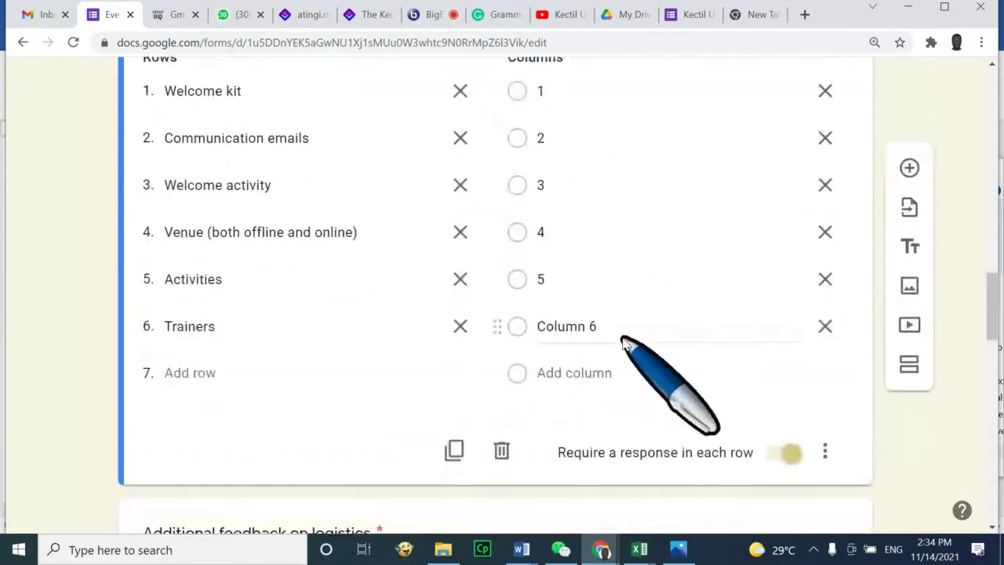
scroll(603, 357, "down", 1)
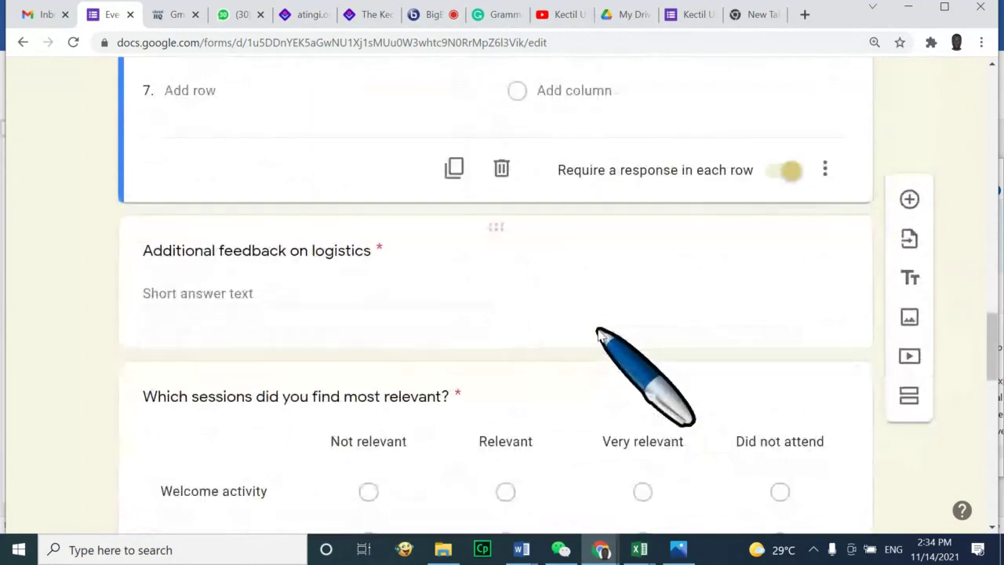
scroll(593, 317, "up", 2)
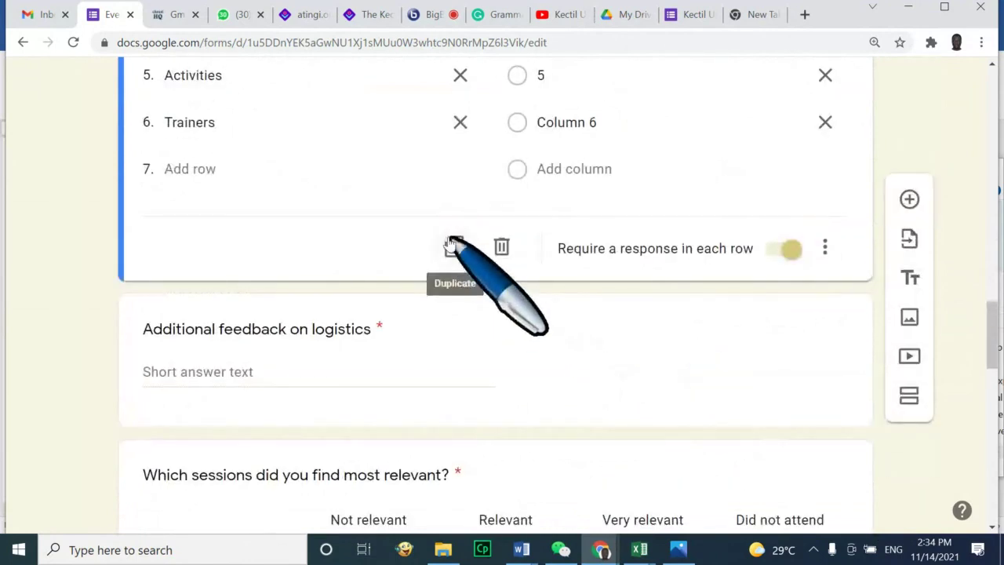
- Duplicate the logistics grid, delete the copy, then select the Additional feedback on logistics question
left_click(446, 245)
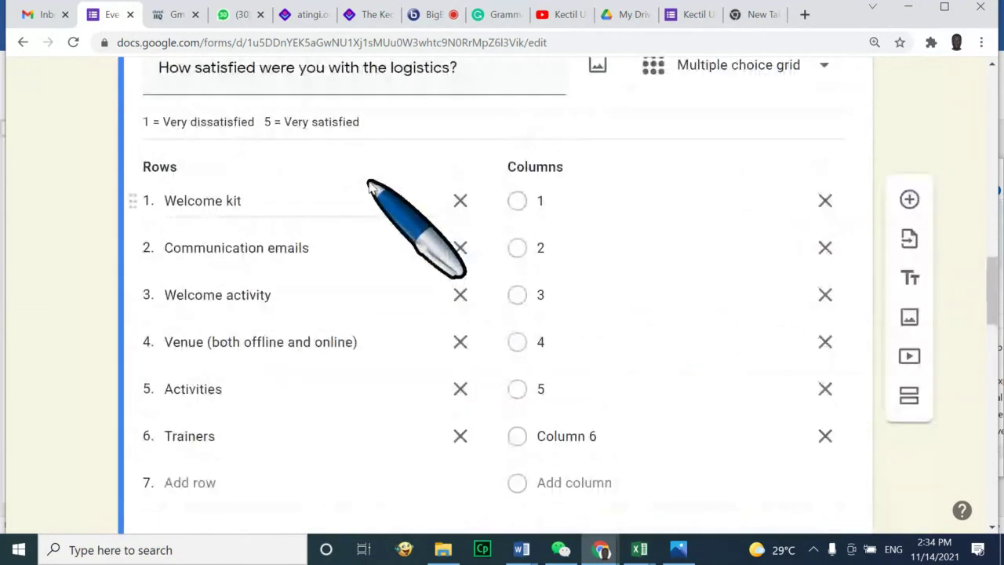
scroll(517, 416, "down", 4)
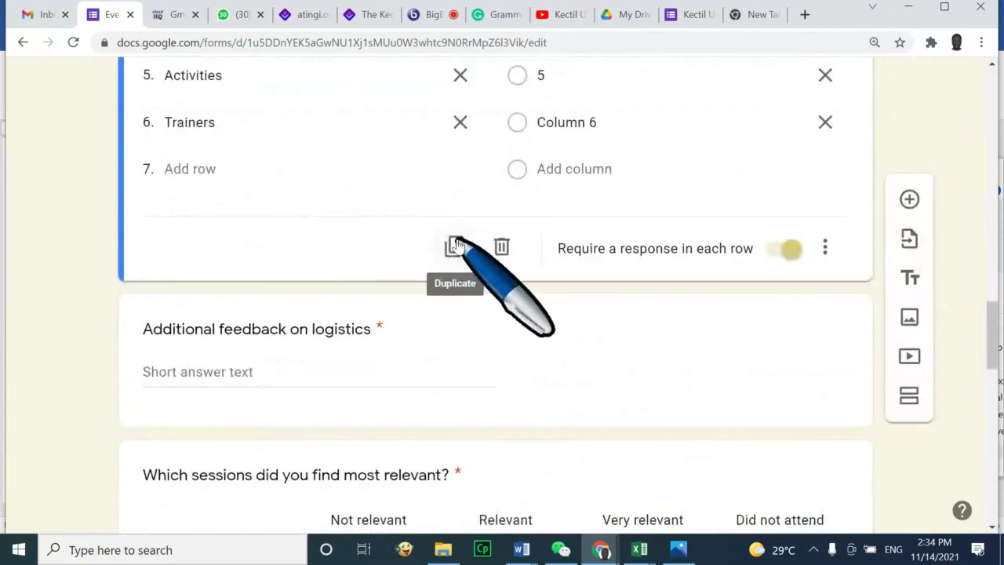
left_click(504, 247)
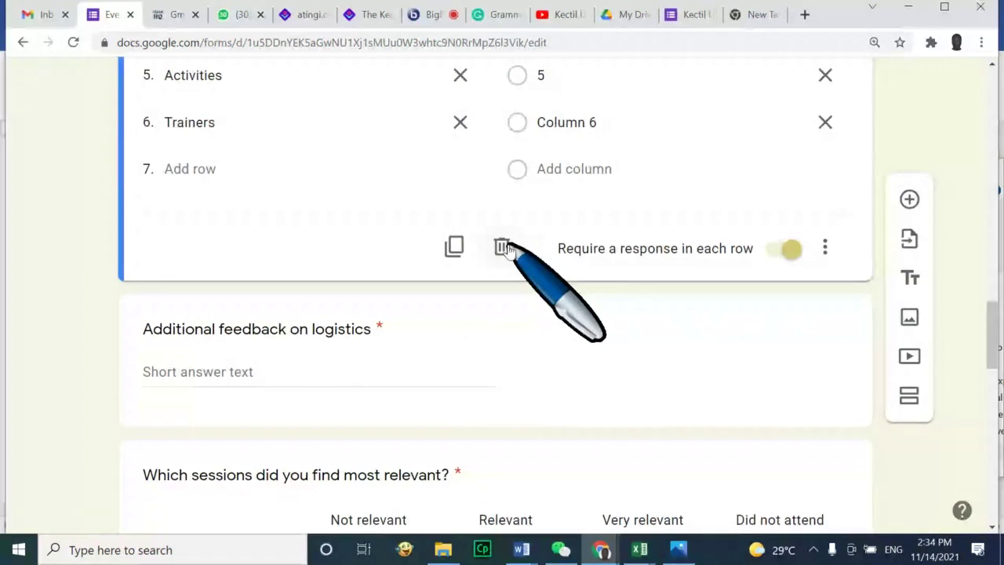
left_click(824, 248)
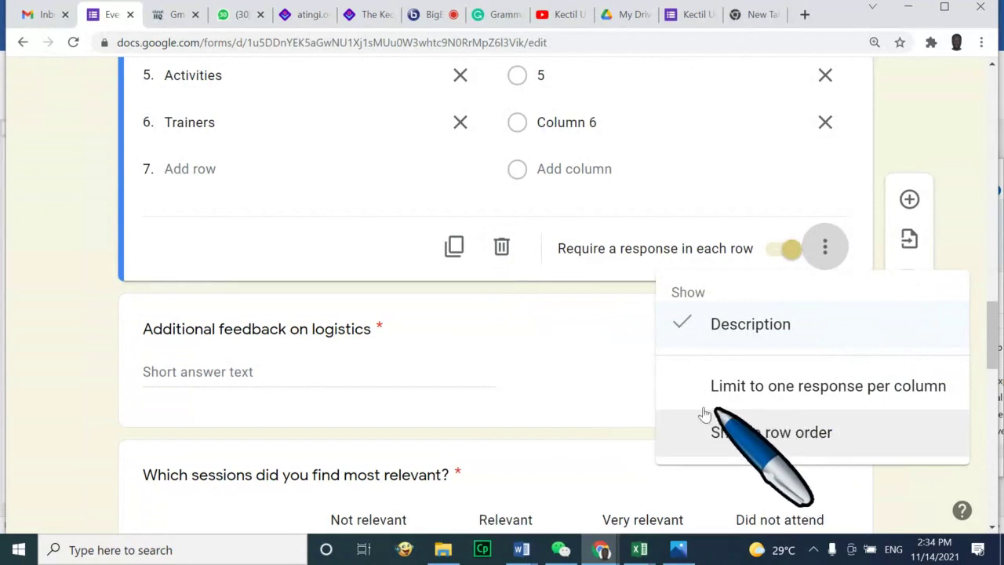
left_click(596, 355)
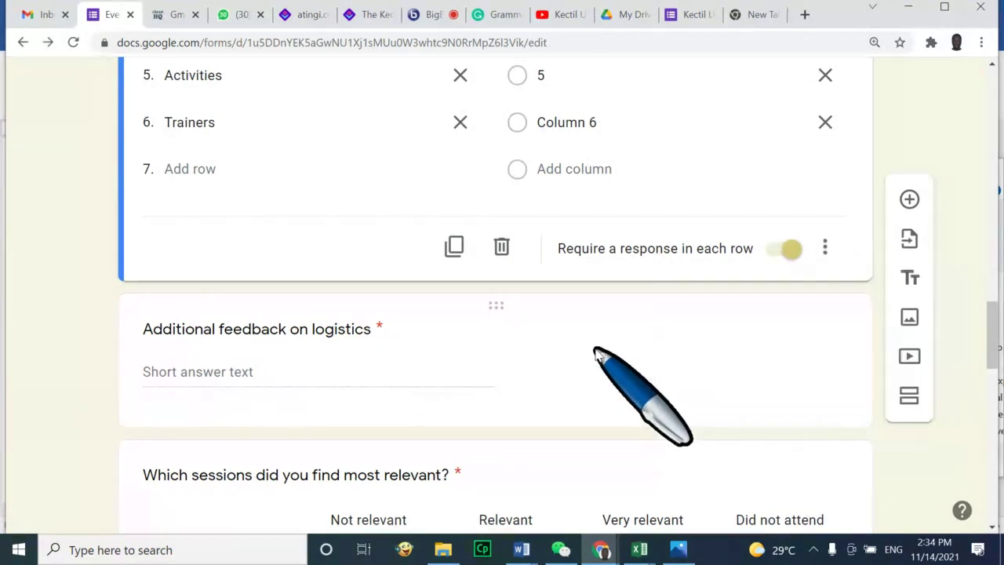
left_click(595, 355)
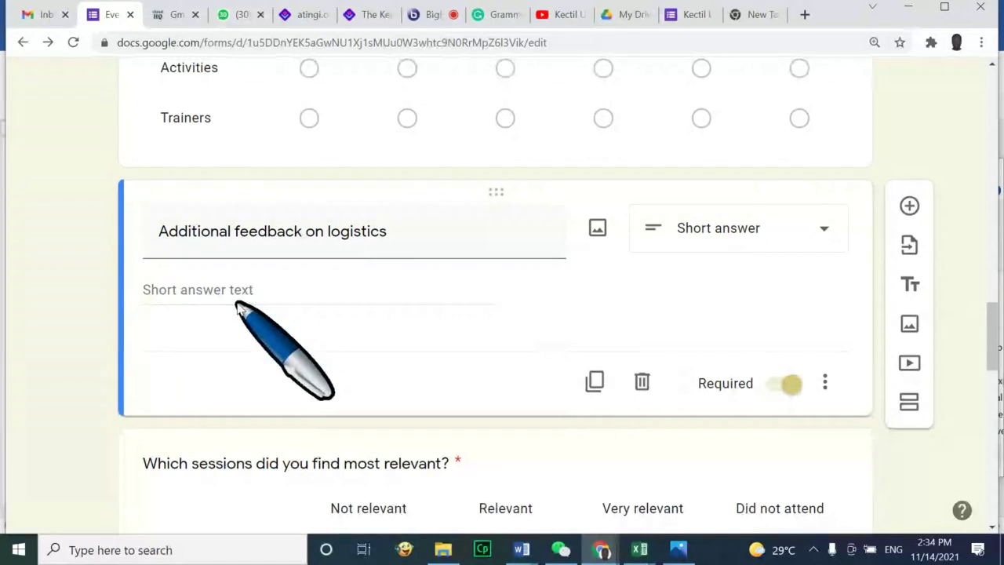
- Turn on Show > Description for the Additional feedback on logistics short-answer question
scroll(358, 298, "down", 1)
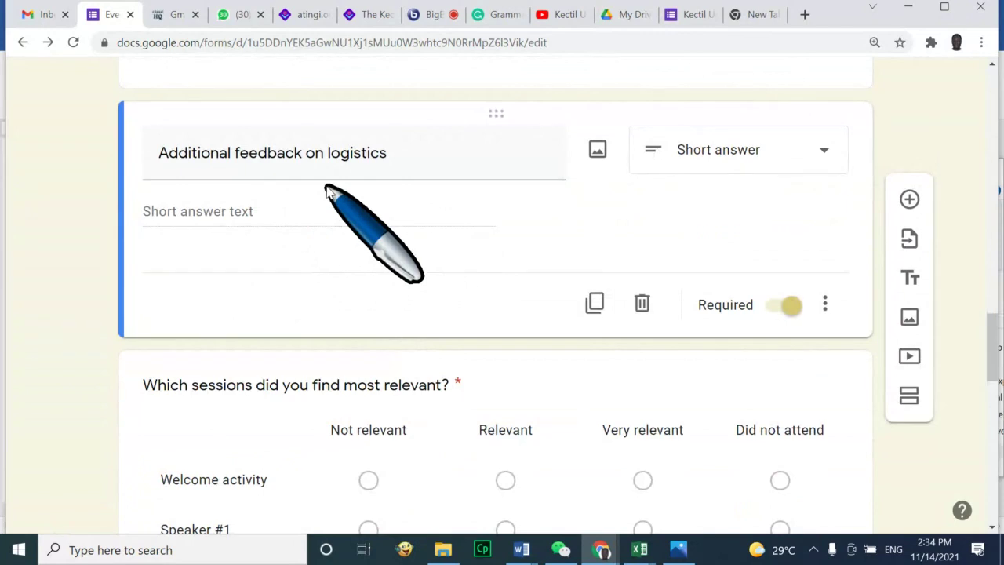
scroll(367, 213, "down", 1)
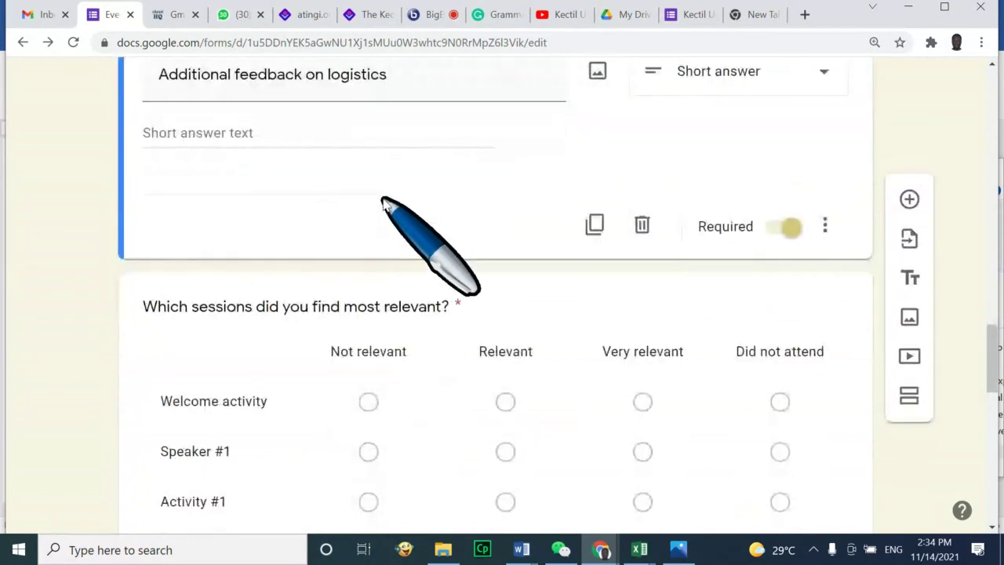
scroll(385, 202, "up", 1)
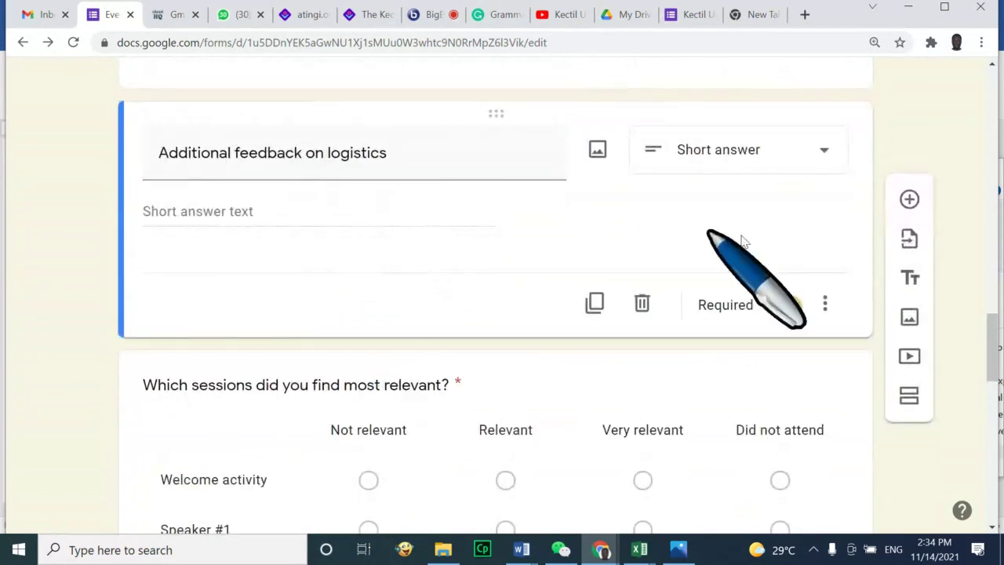
left_click(823, 305)
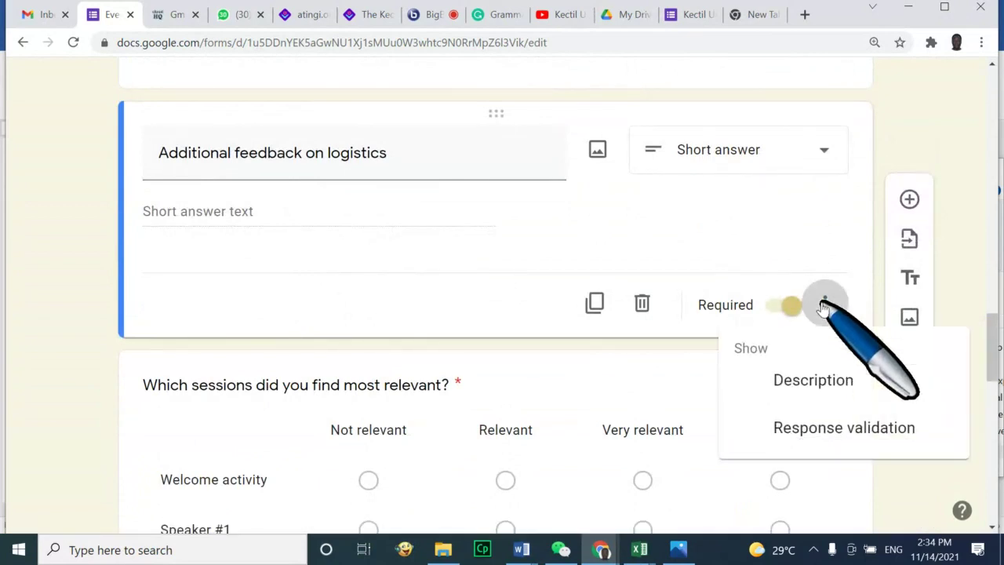
left_click(71, 220)
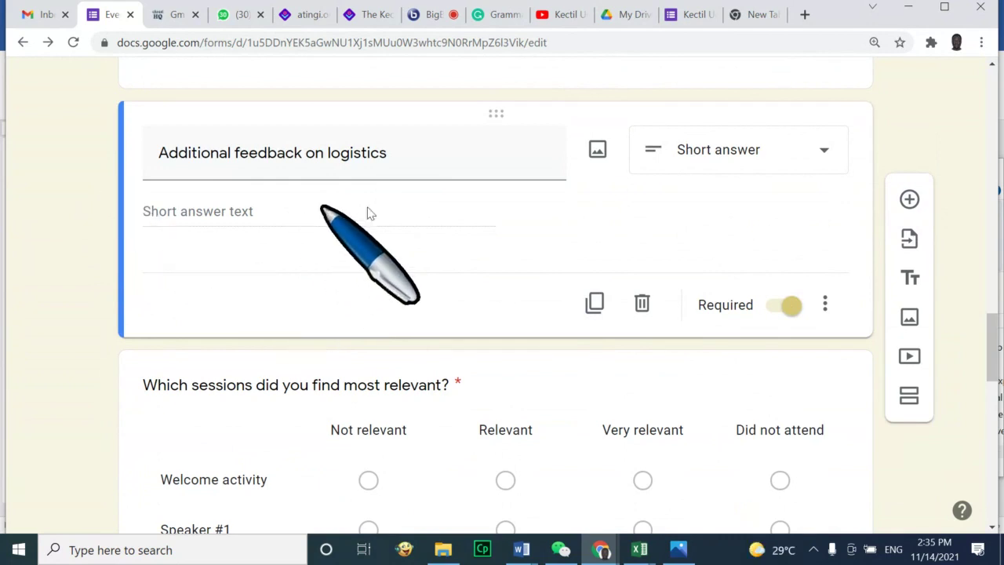
left_click(804, 157)
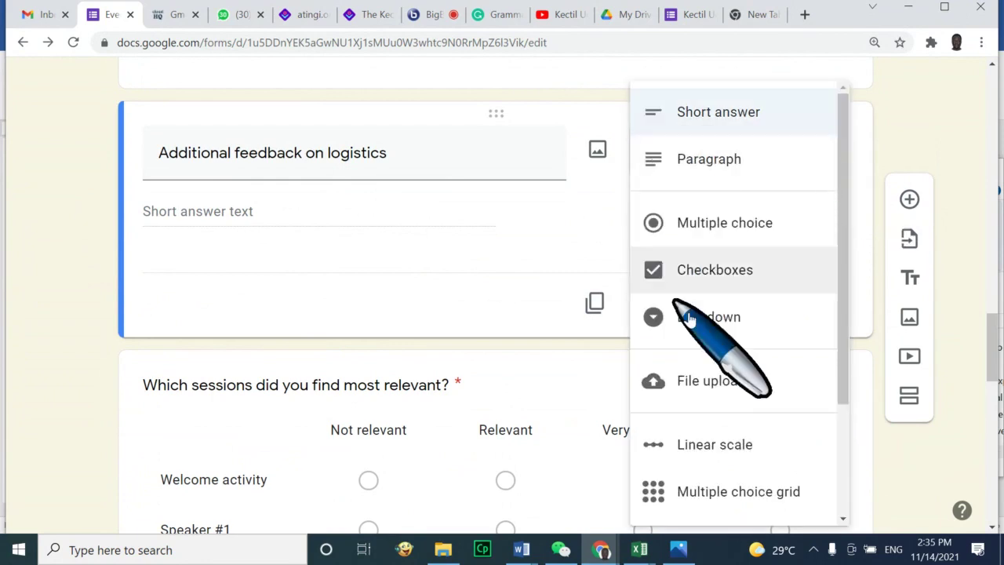
left_click(121, 262)
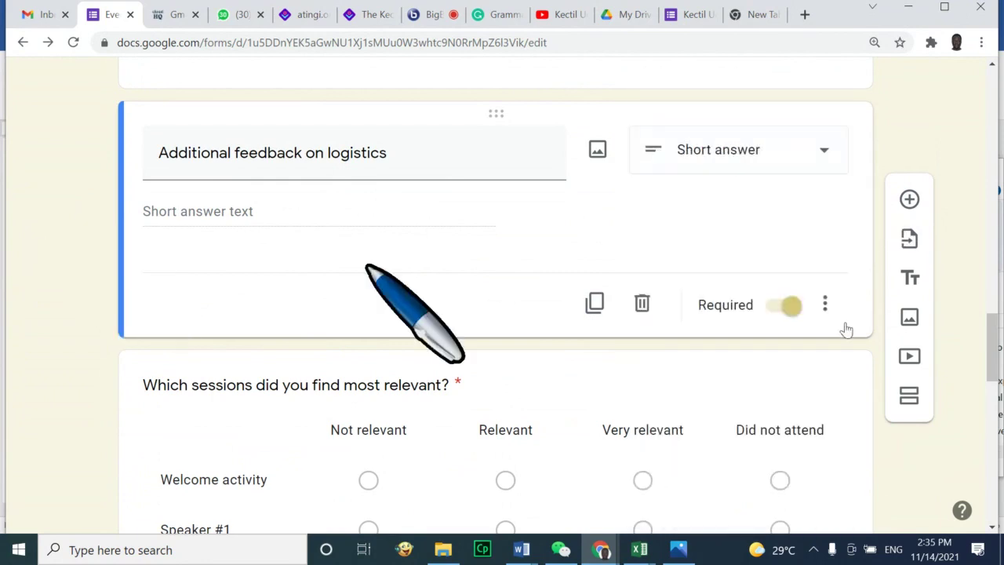
left_click(826, 305)
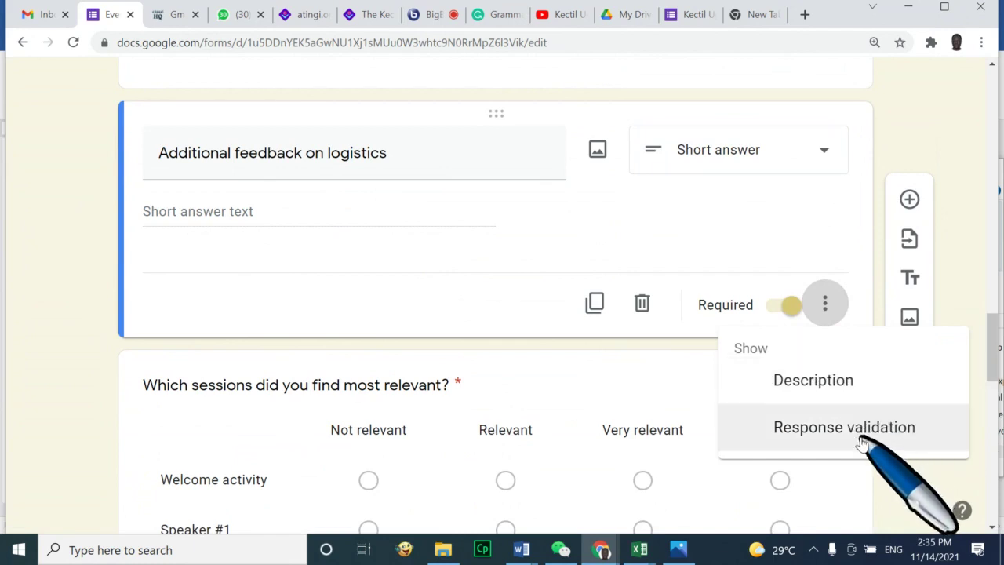
left_click(850, 389)
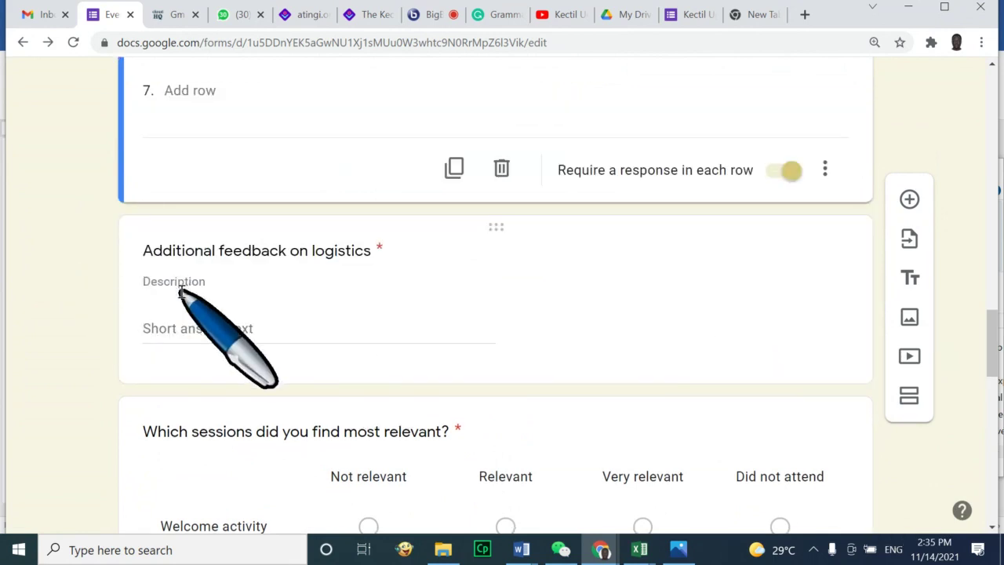
- Undo the latest edit in the logistics grid
scroll(180, 292, "up", 1)
scroll(180, 292, "up", 3)
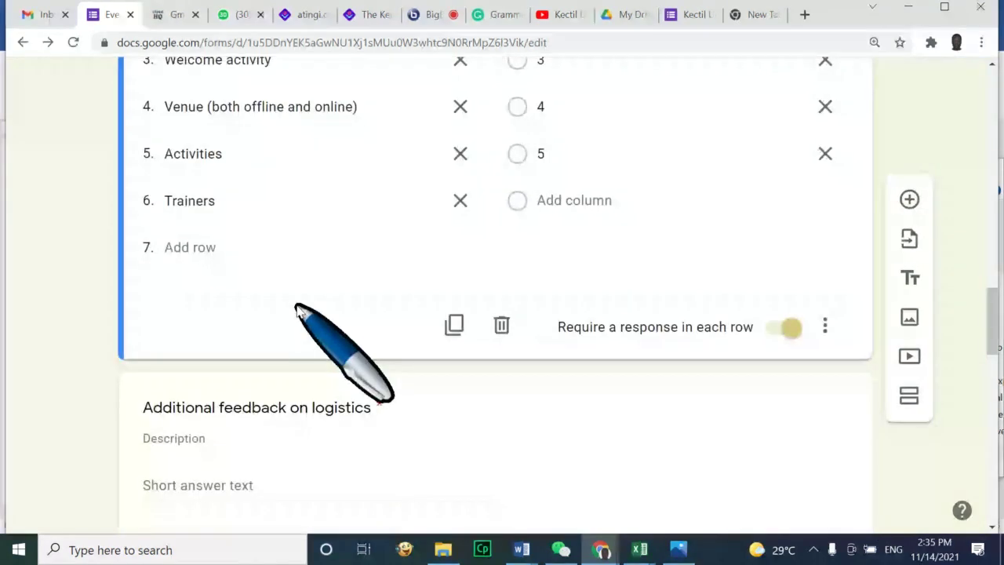
key("ctrl+z")
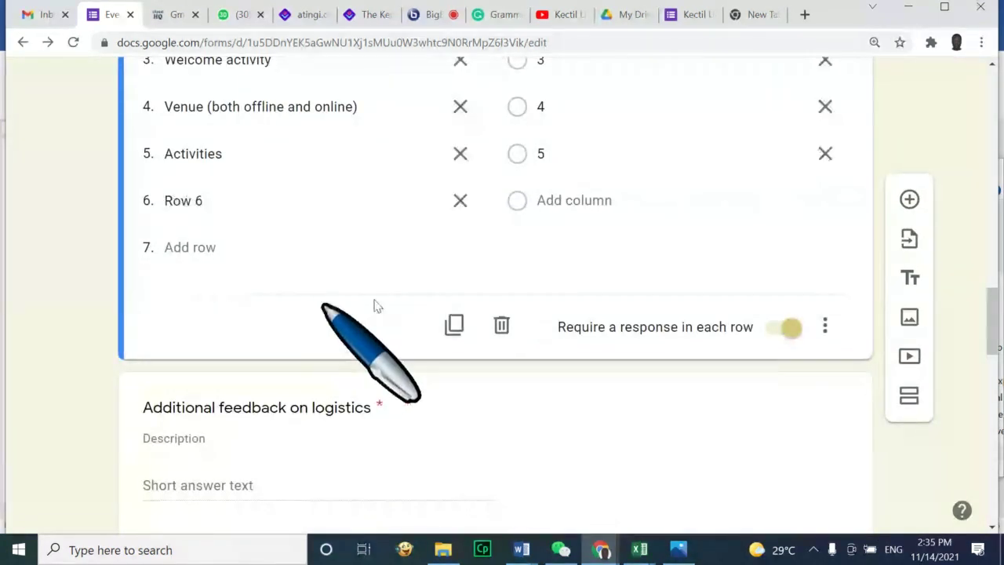
left_click(562, 203)
scroll(508, 365, "down", 5)
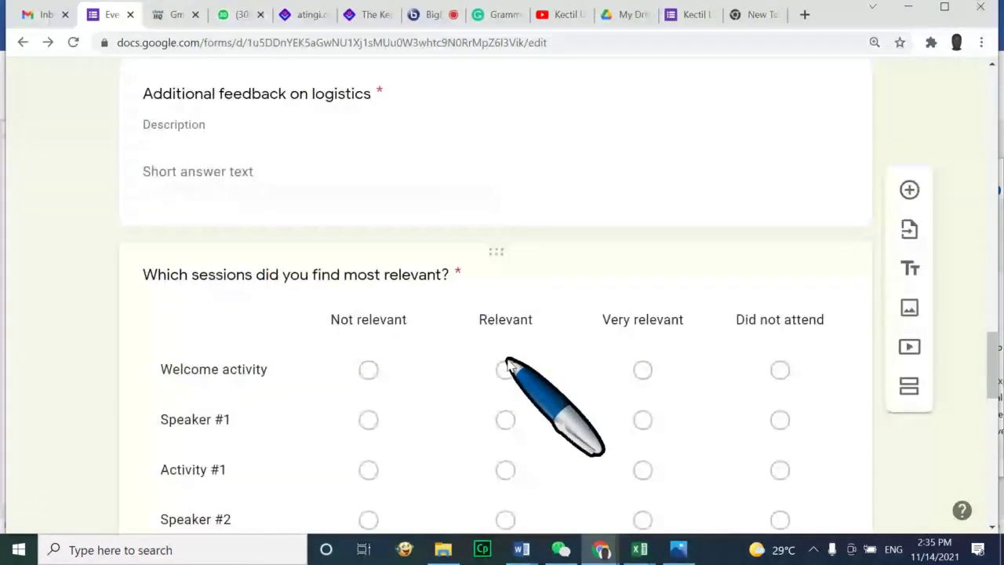
scroll(280, 262, "down", 2)
scroll(273, 251, "down", 1)
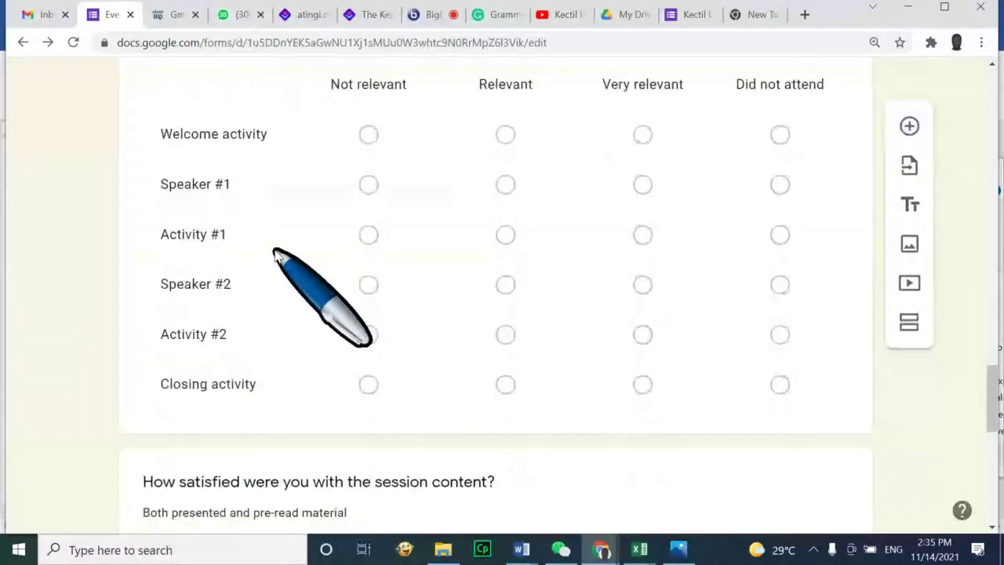
scroll(276, 253, "up", 2)
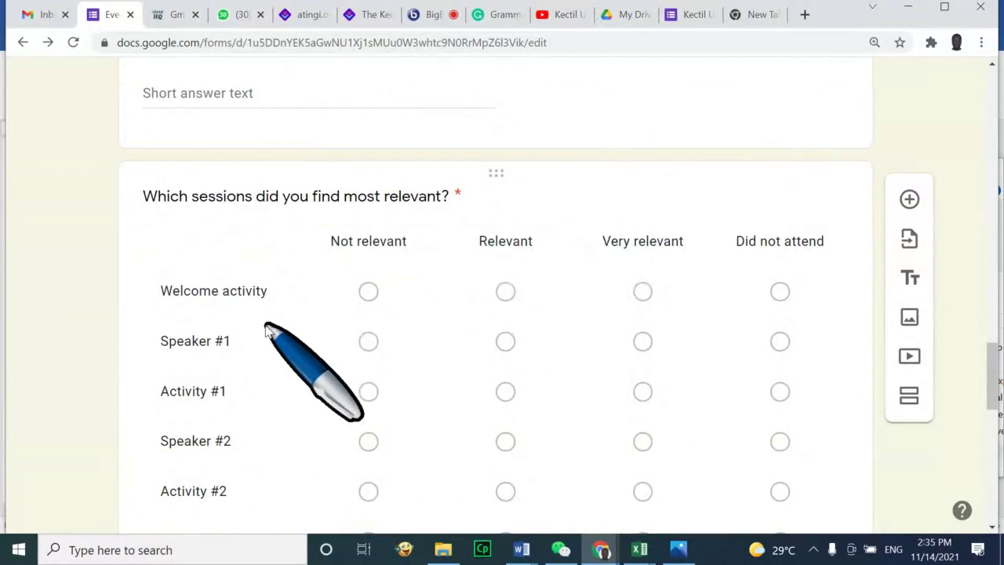
scroll(278, 292, "down", 2)
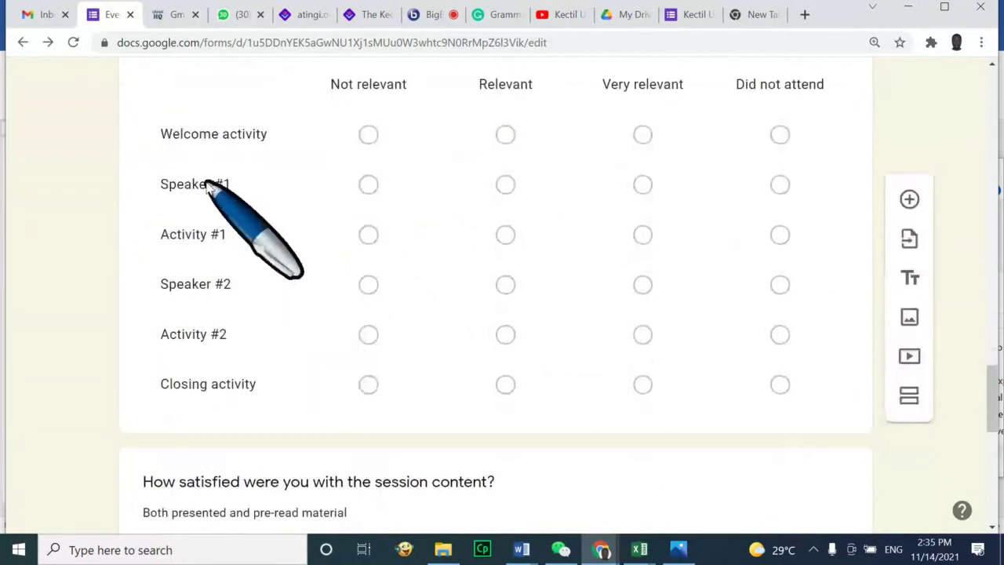
- Rename the sessions grid rows to 'Day (Intro to Word and PPT)', 'Excel' and 'Canva'
left_click(202, 187)
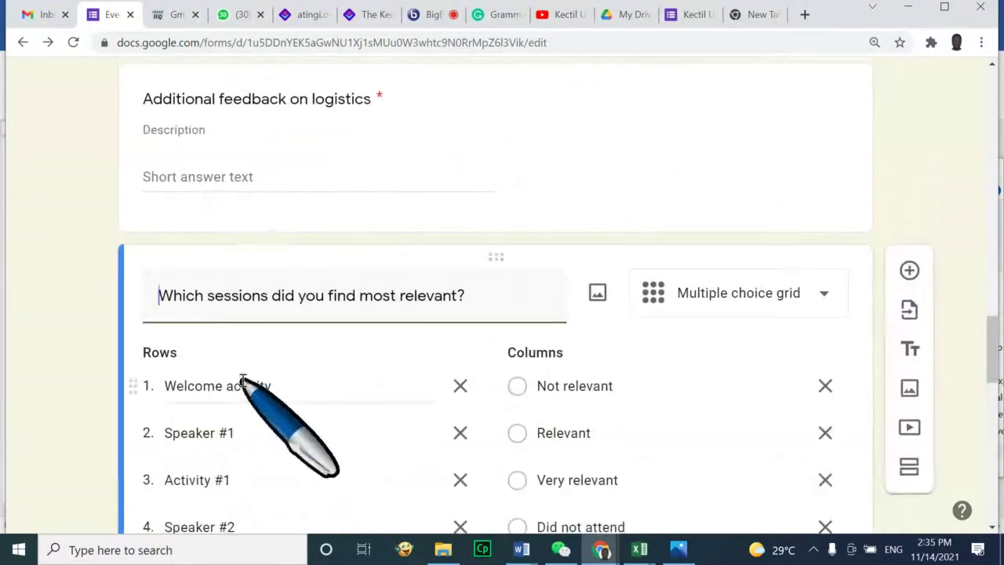
scroll(244, 384, "down", 1)
scroll(244, 386, "down", 1)
left_click(233, 358)
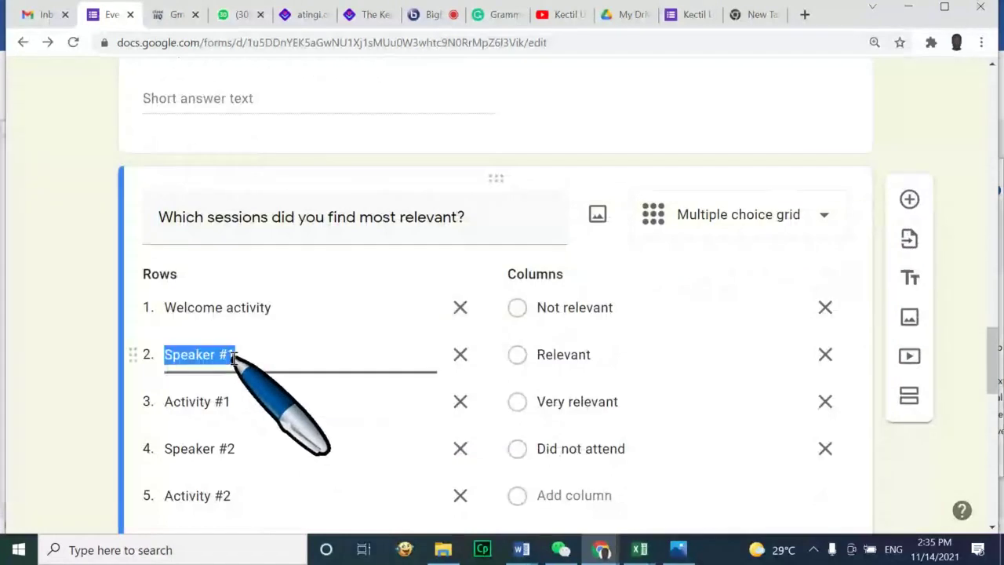
key("Caps_Lock")
type("D")
key("Caps_Lock")
type("ay ")
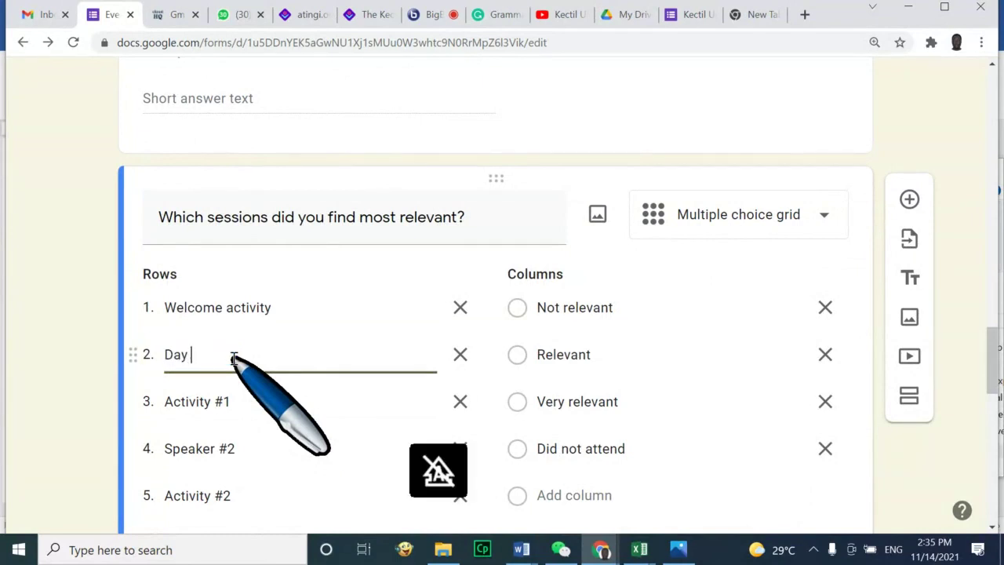
type("(Intro to Word and PPT")
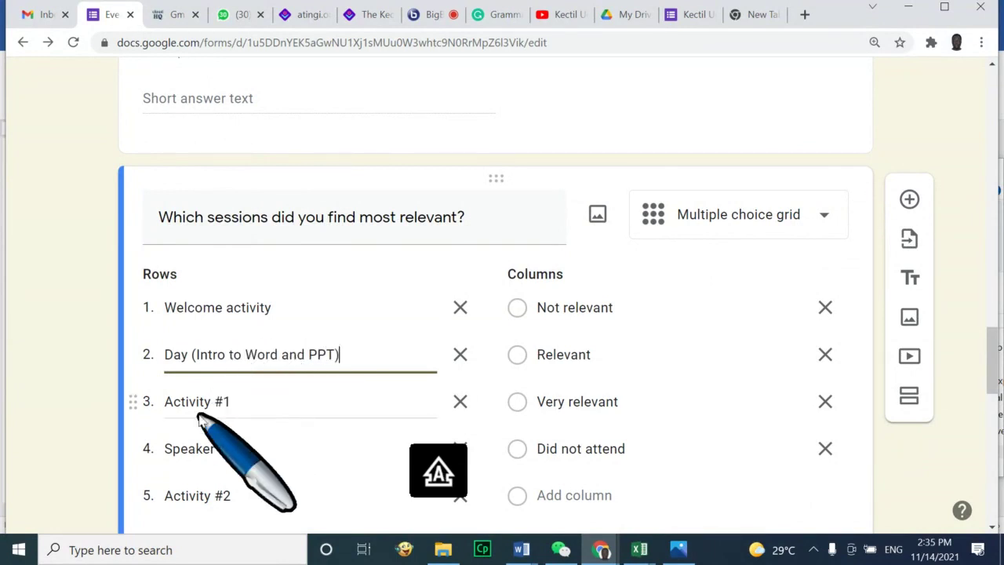
left_click(223, 396)
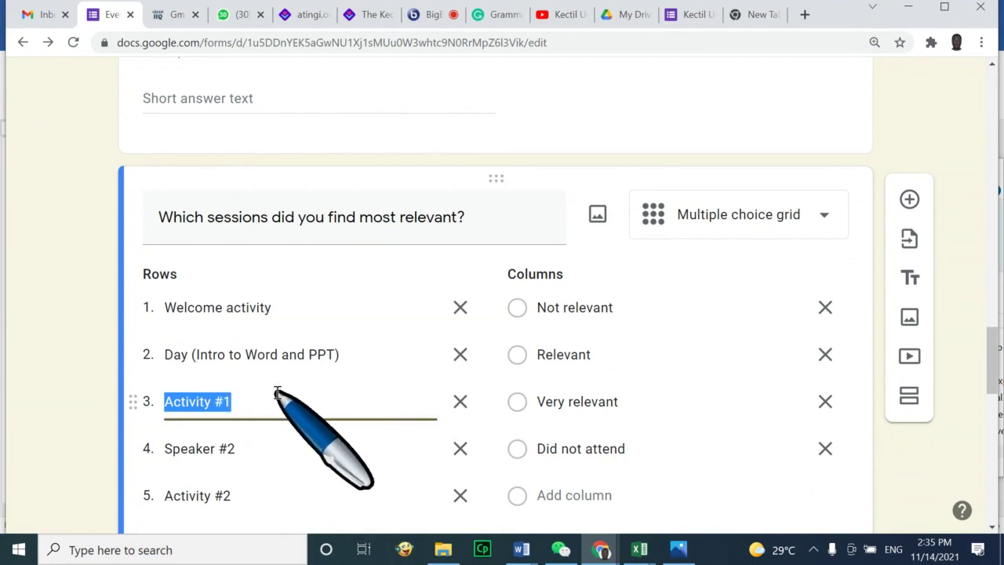
type("Excel")
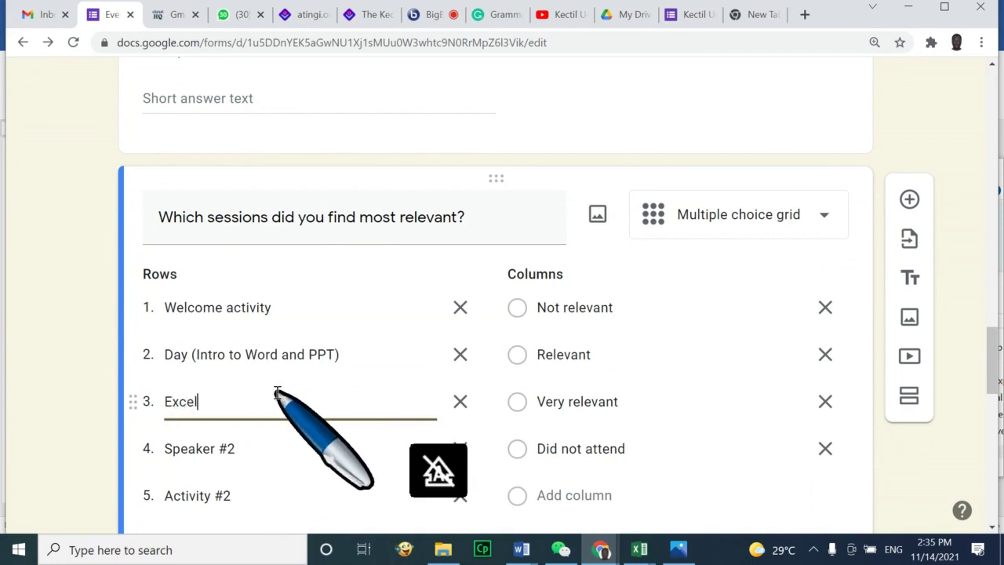
left_click(247, 448)
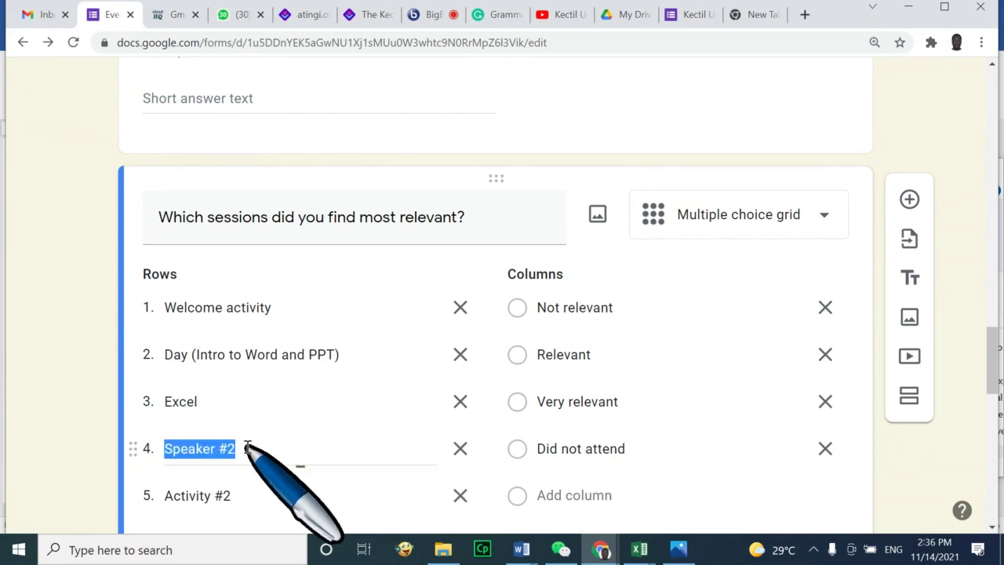
type("Canva")
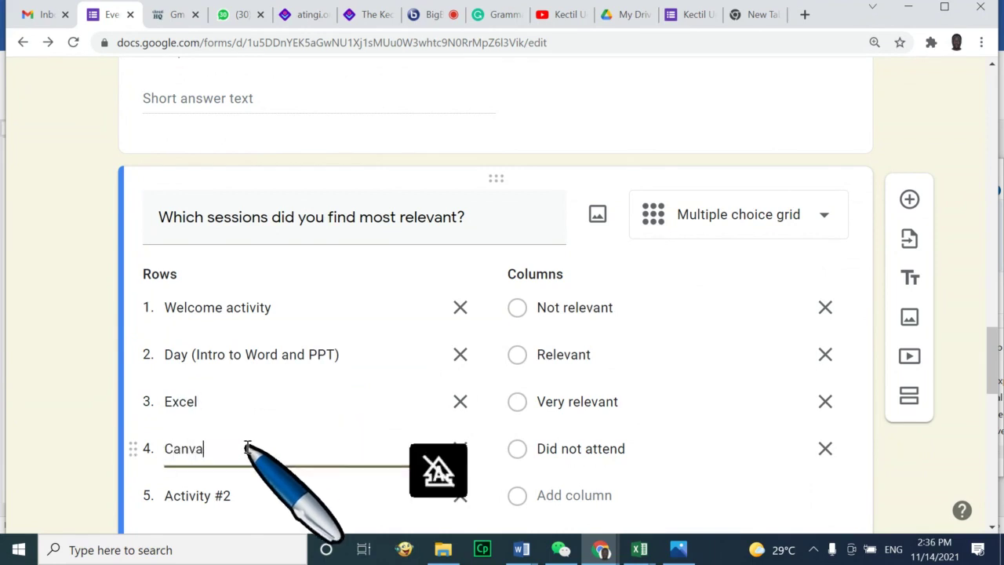
- Rename the last two session rows to 'Google' and 'Zoom'
scroll(267, 439, "down", 3)
left_click(234, 261)
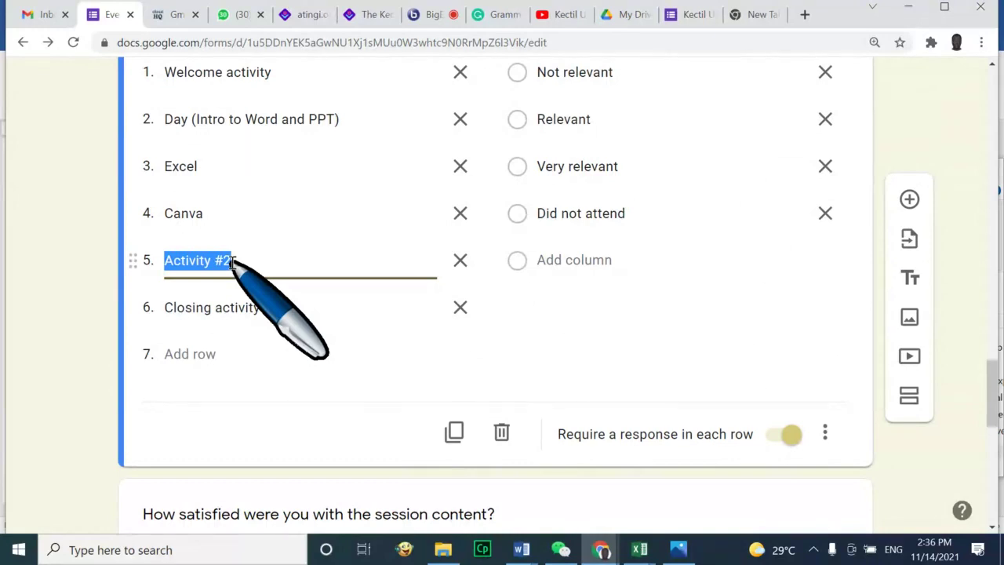
type("E")
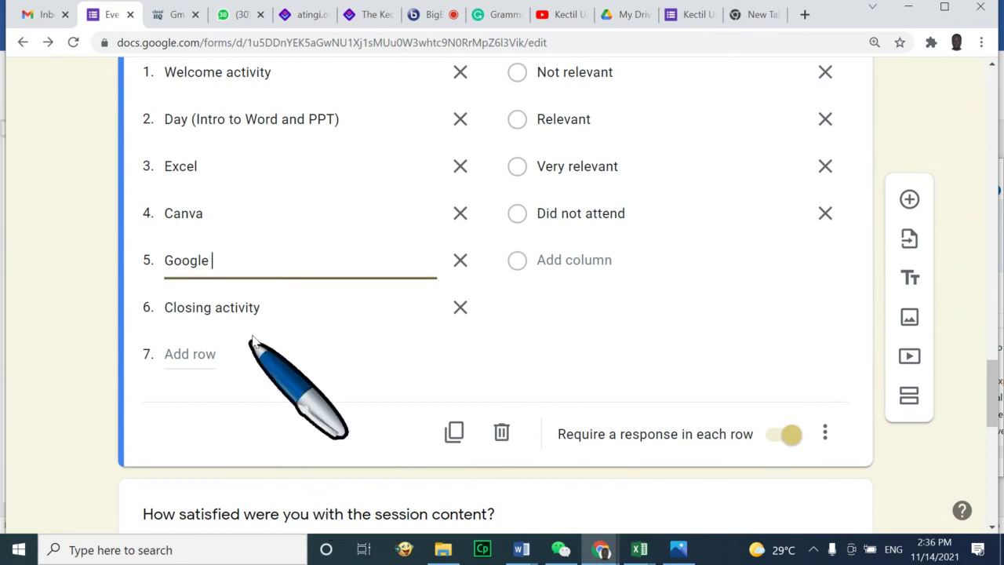
left_click(257, 307)
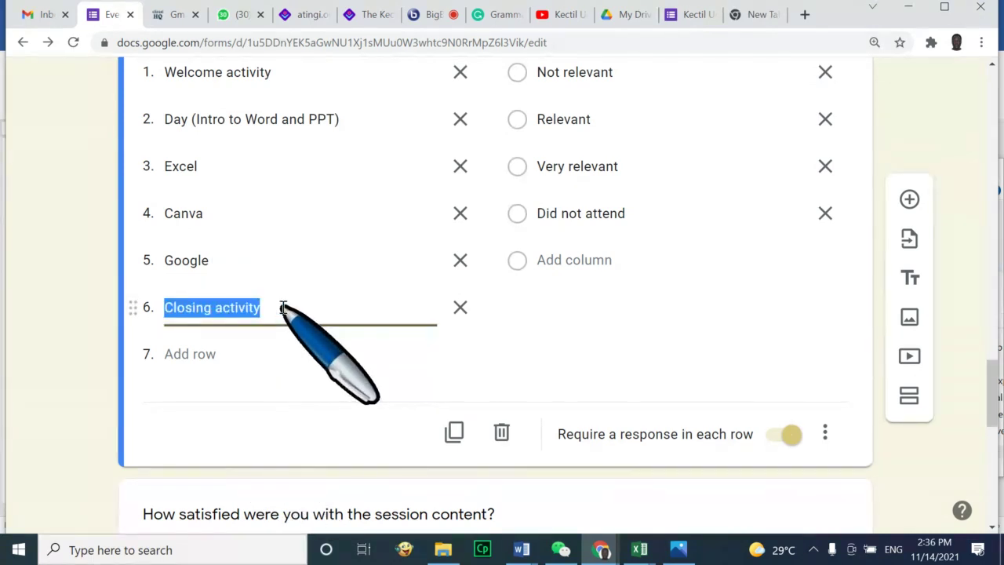
key("Caps_Lock")
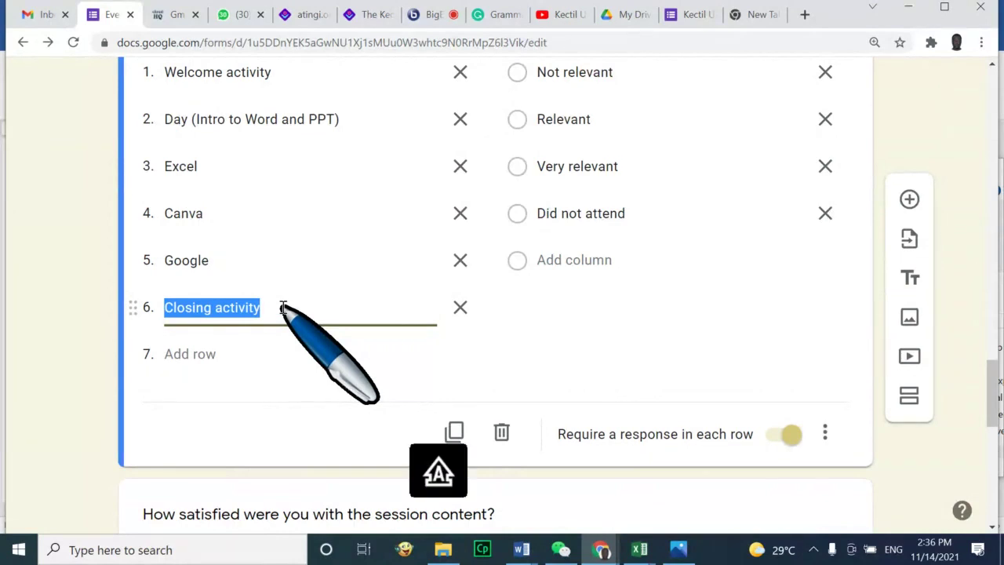
type("Z")
key("Caps_Lock")
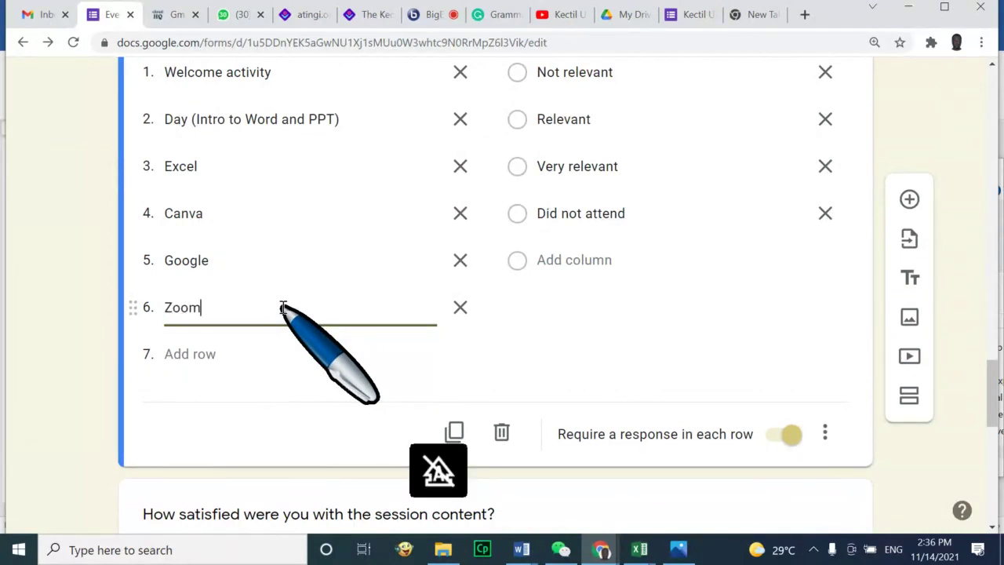
left_click(563, 312)
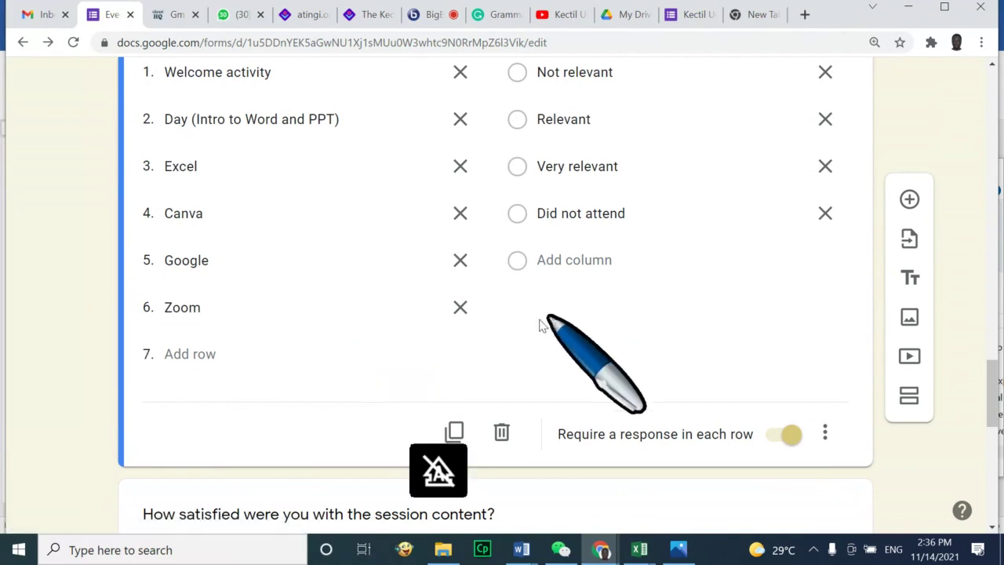
scroll(643, 302, "up", 2)
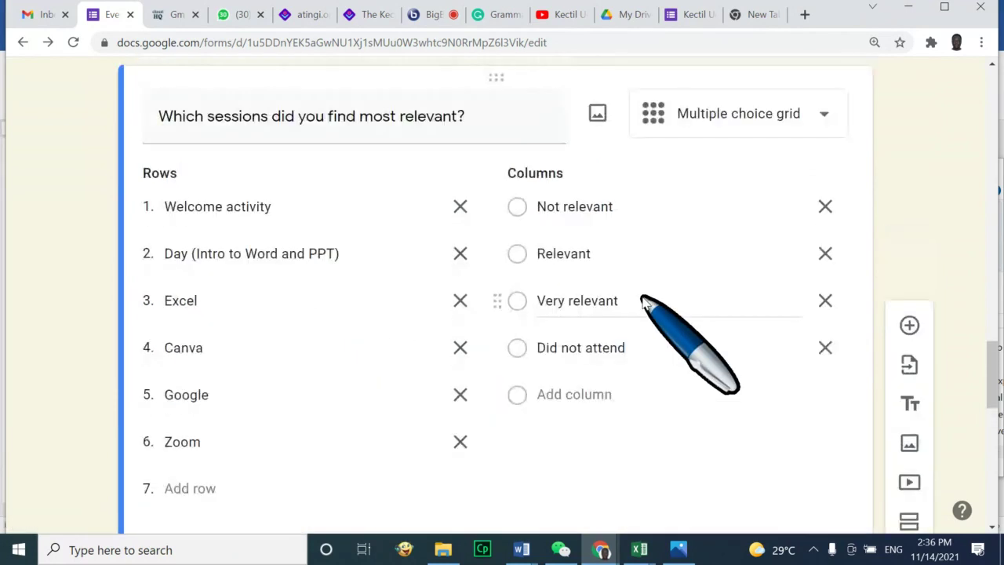
scroll(641, 305, "down", 1)
scroll(641, 312, "down", 1)
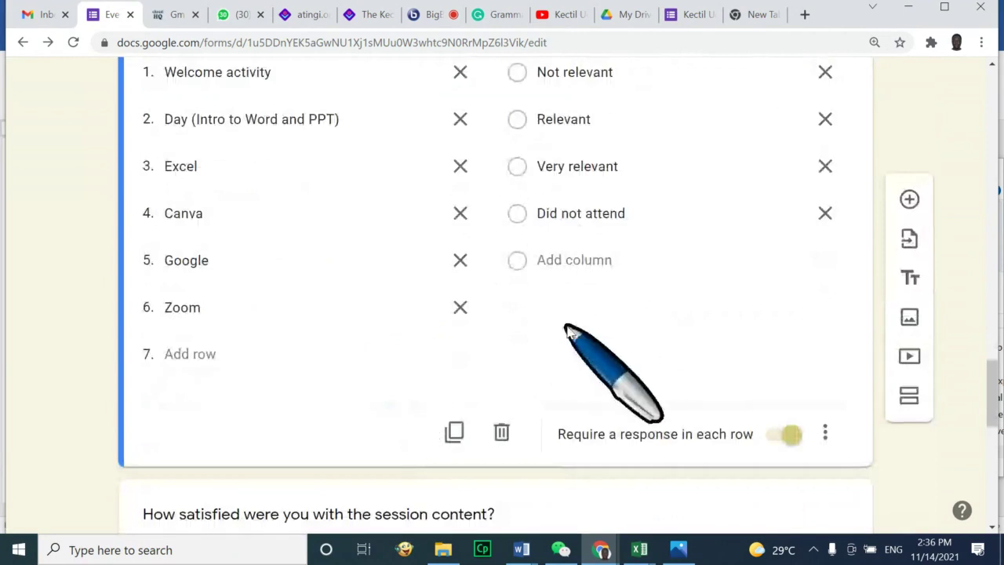
- Add Column 5 and Column 6 after Did not attend in the sessions grid
left_click(589, 256)
left_click(592, 306)
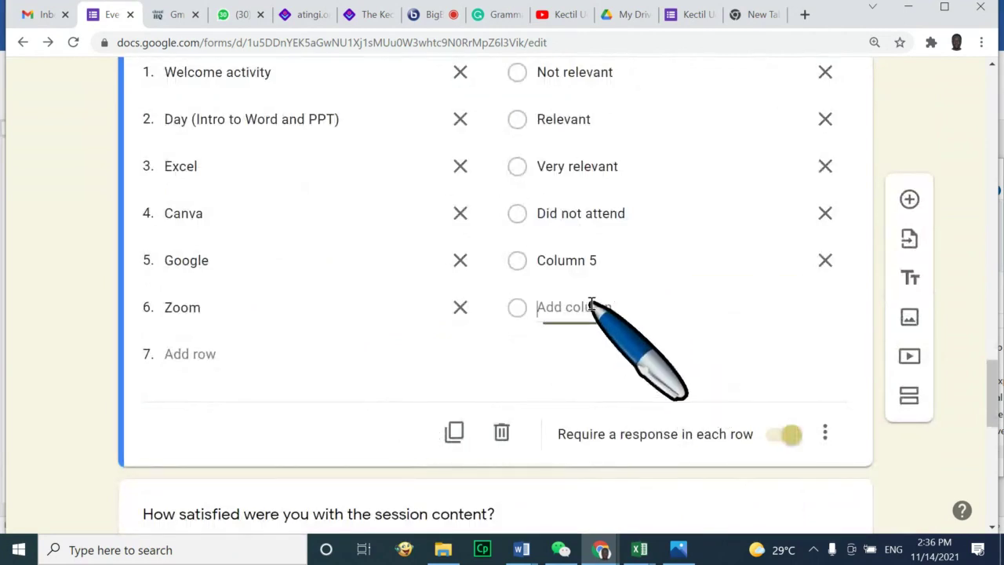
left_click(33, 376)
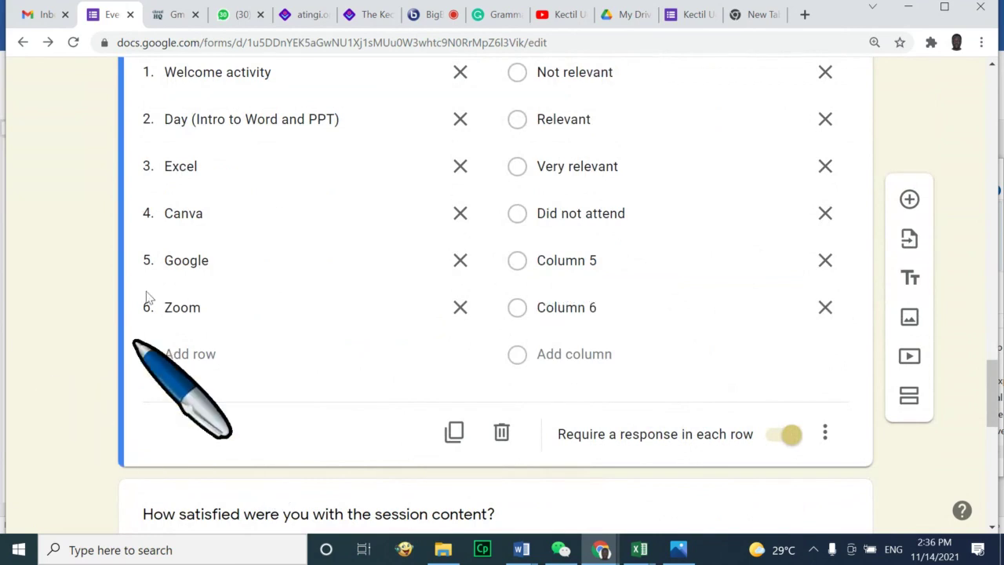
scroll(290, 459, "down", 4)
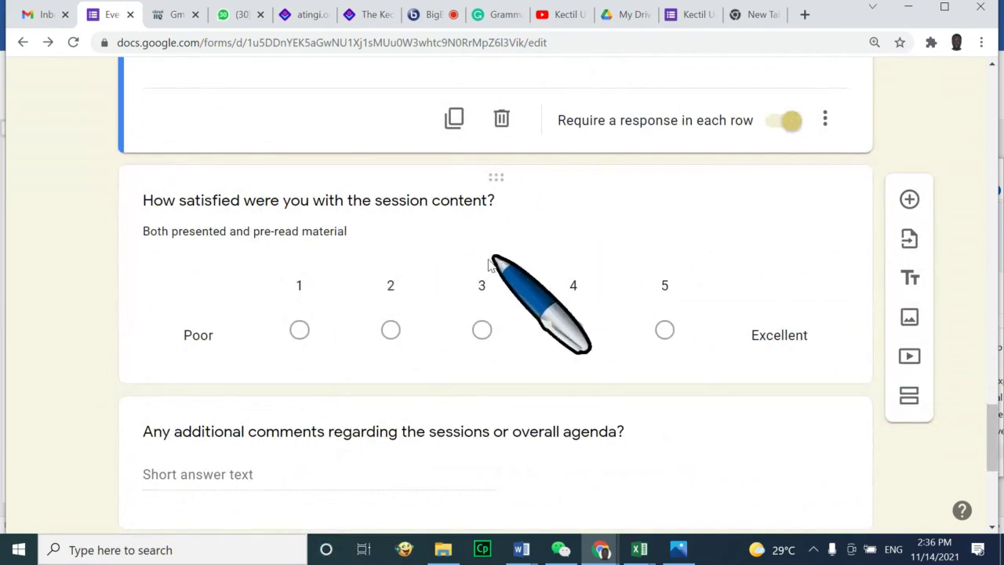
scroll(485, 259, "down", 1)
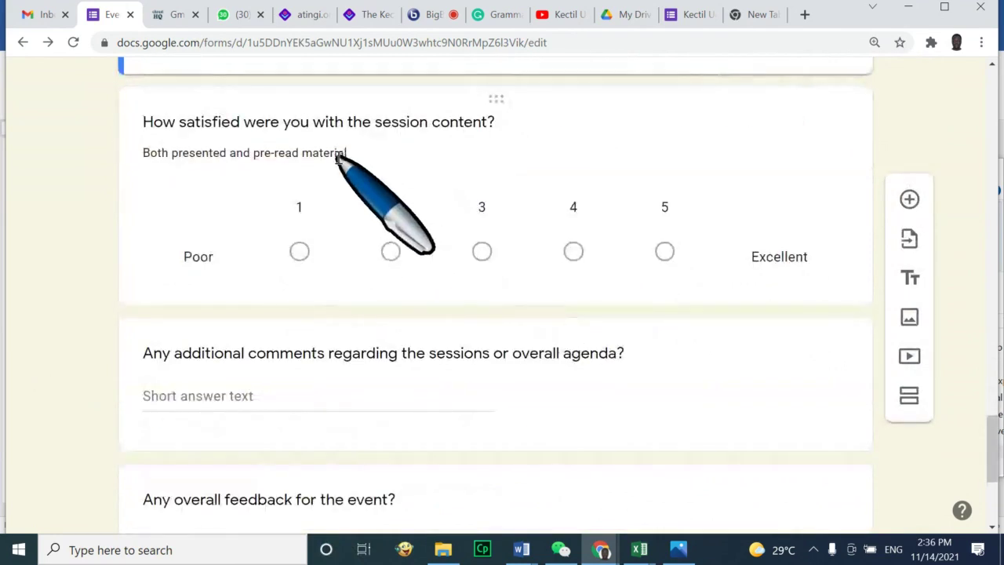
scroll(347, 183, "up", 3)
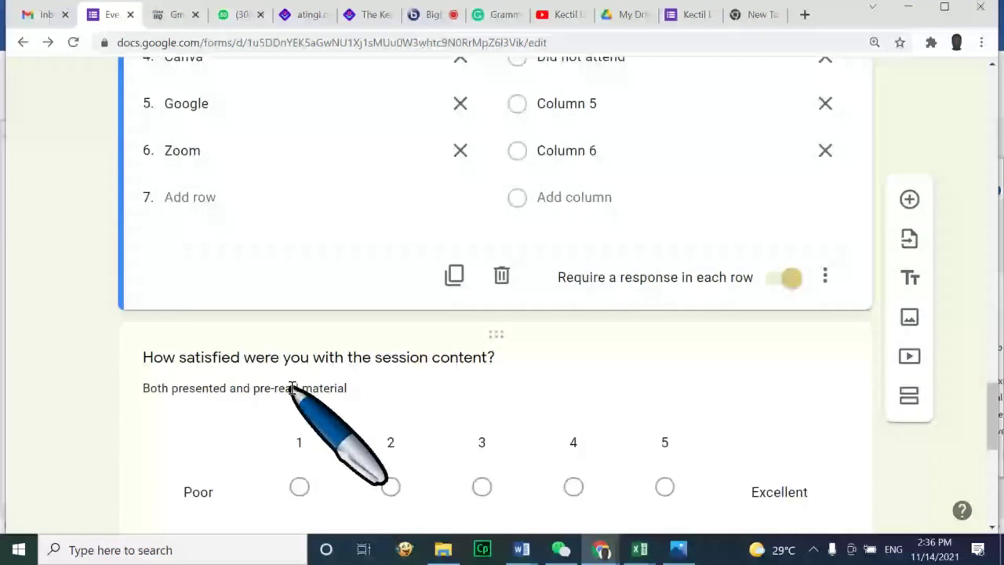
- Set the session-content question description to 'All of the training modules from day one to the last.'
left_click(292, 387)
triple_click(386, 323)
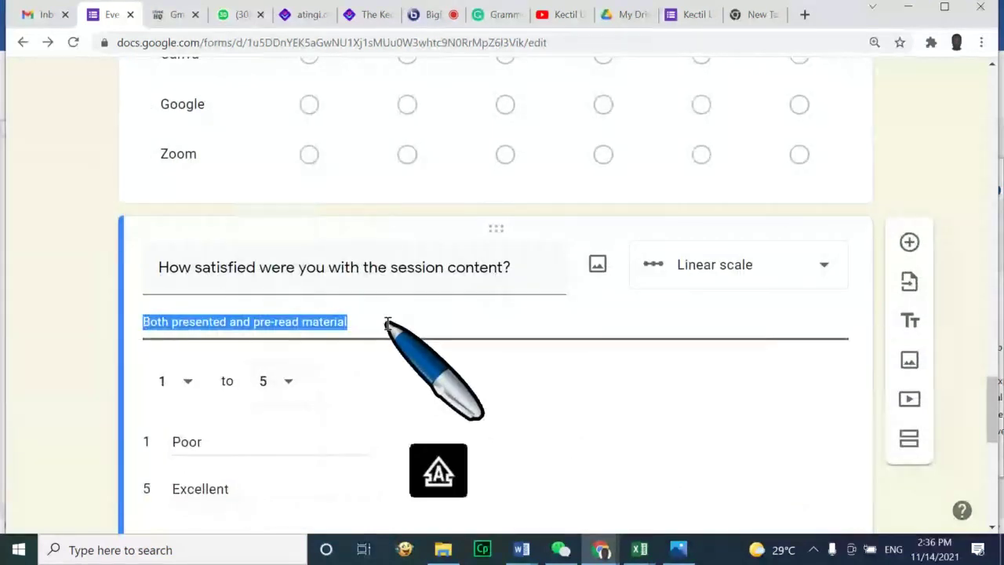
type("All of the")
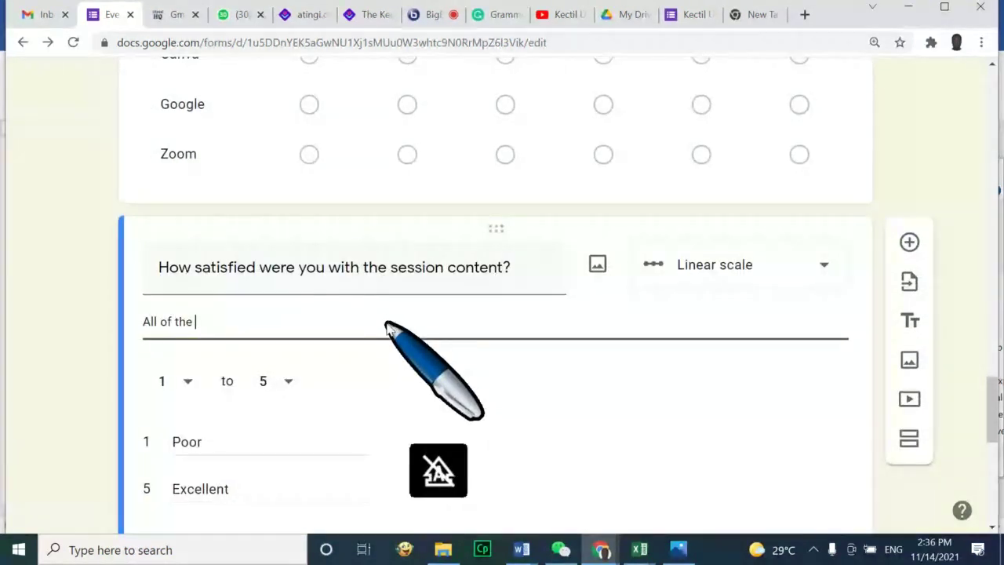
type(" training modules from day one to the last.")
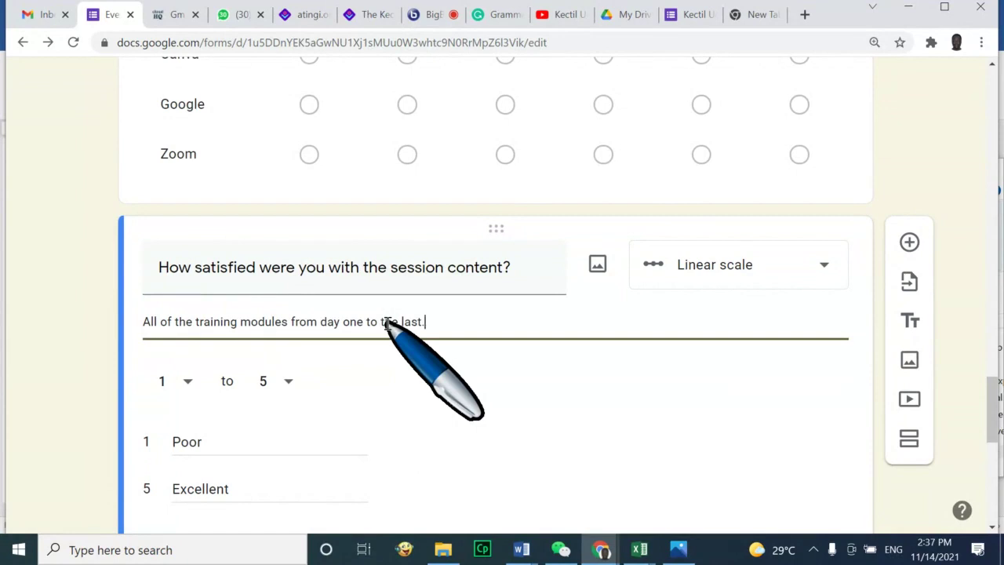
- Scroll through the whole form and back up to the header to review it
scroll(384, 321, "down", 1)
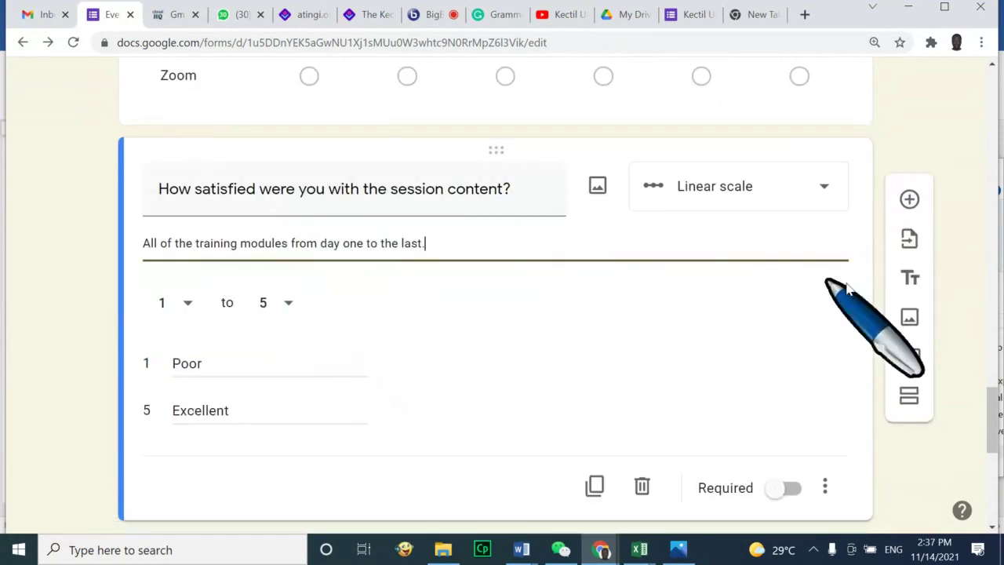
scroll(910, 313, "down", 3)
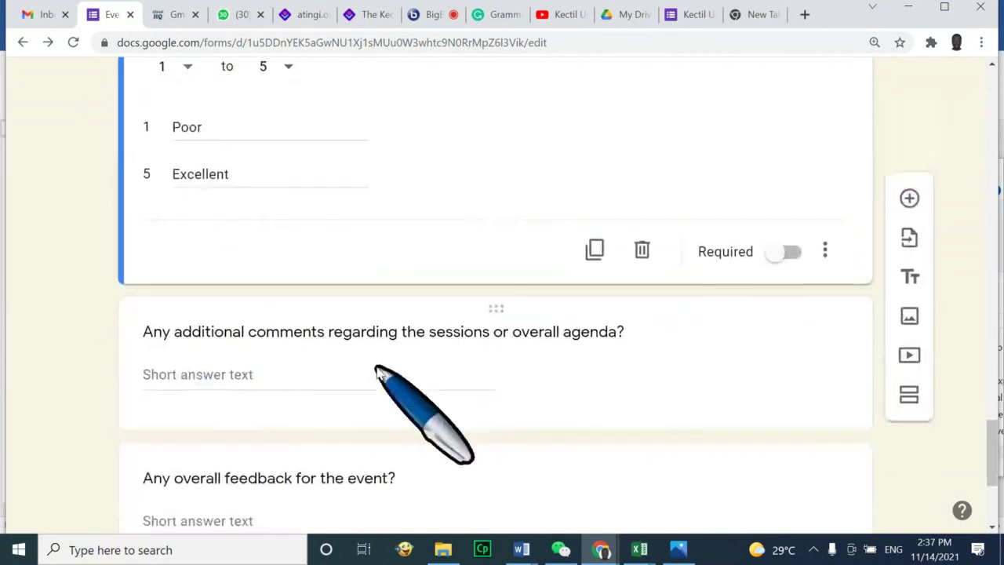
scroll(376, 369, "down", 2)
scroll(445, 361, "down", 1)
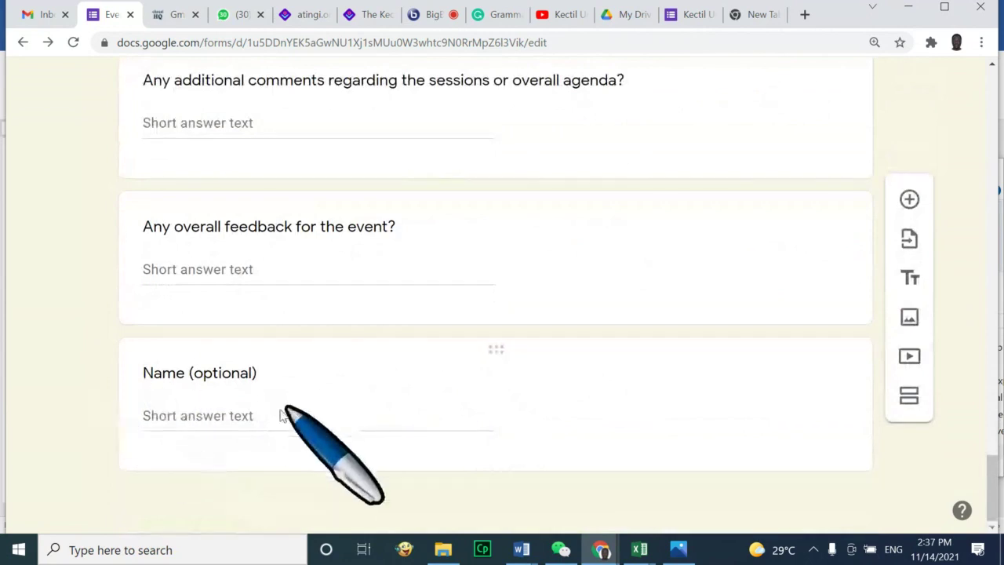
scroll(296, 418, "up", 3)
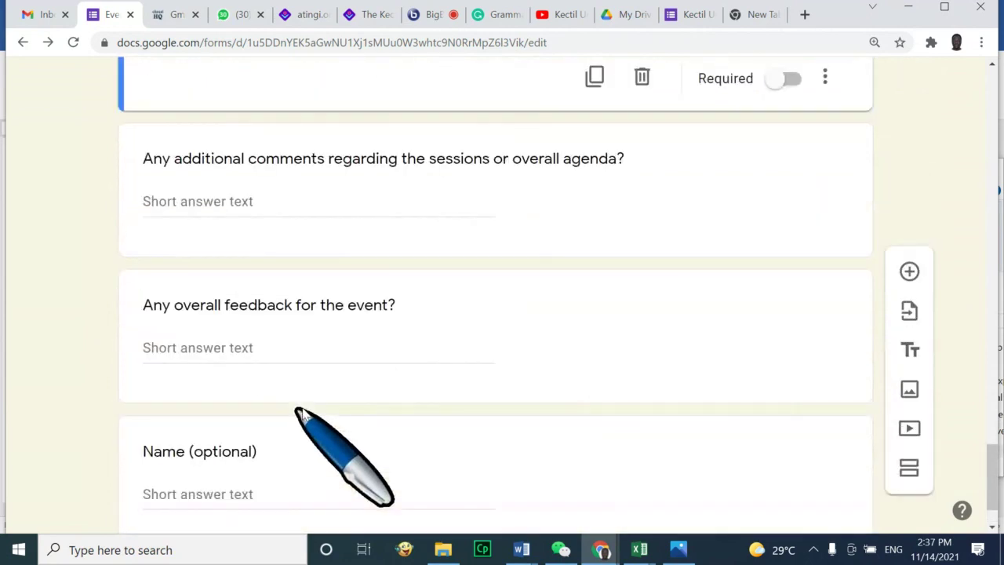
scroll(406, 408, "up", 5)
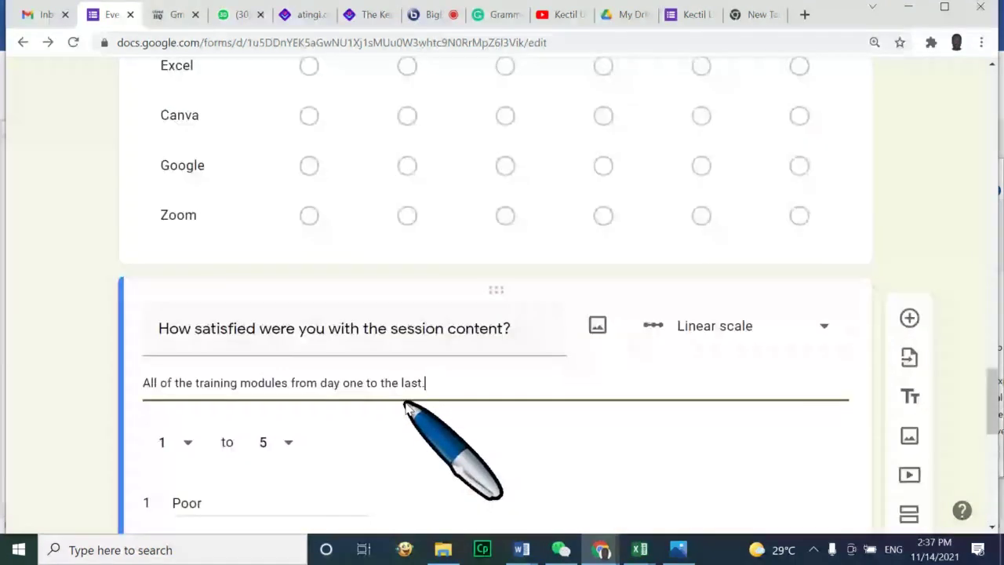
scroll(406, 407, "up", 5)
scroll(410, 408, "up", 8)
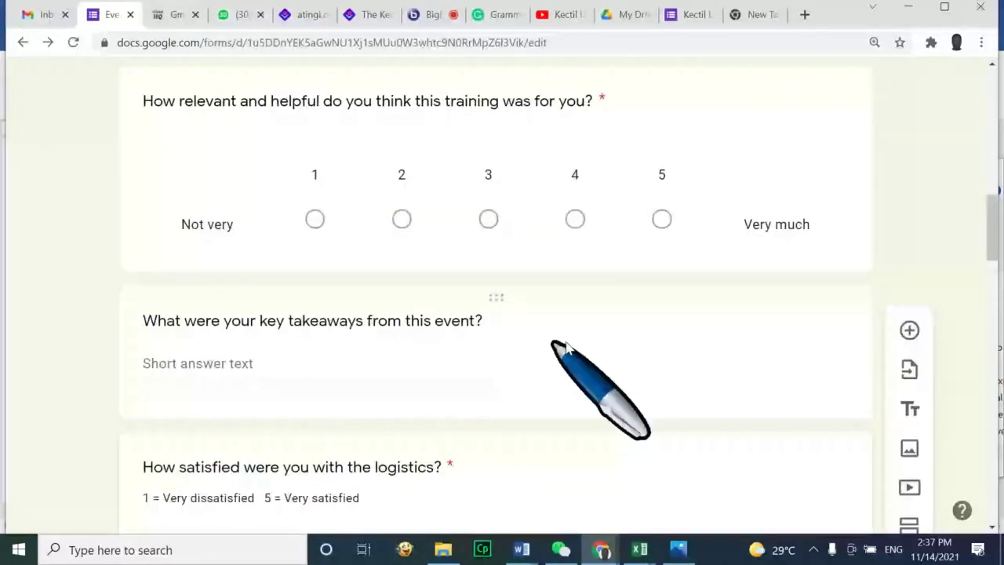
scroll(566, 347, "up", 6)
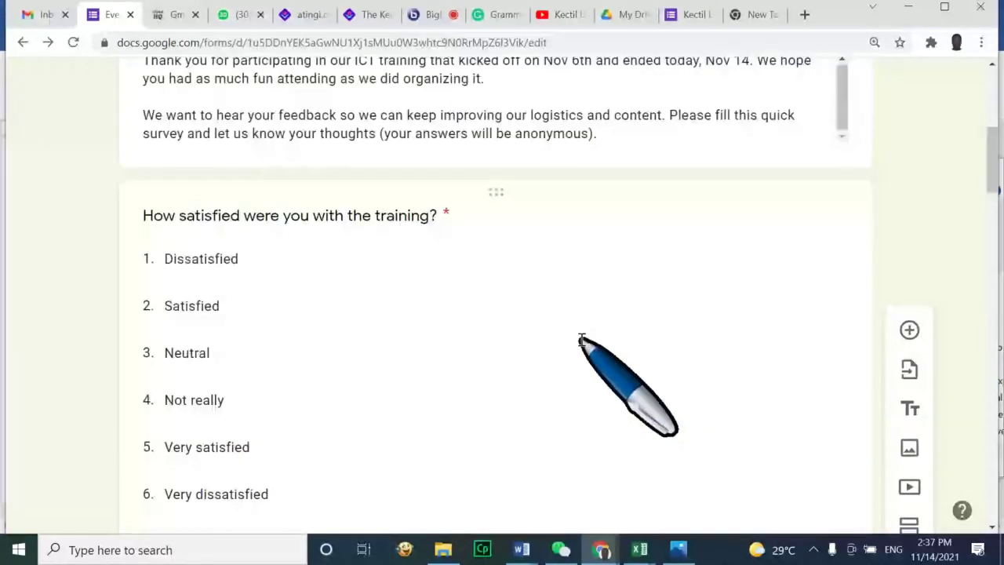
scroll(581, 339, "up", 5)
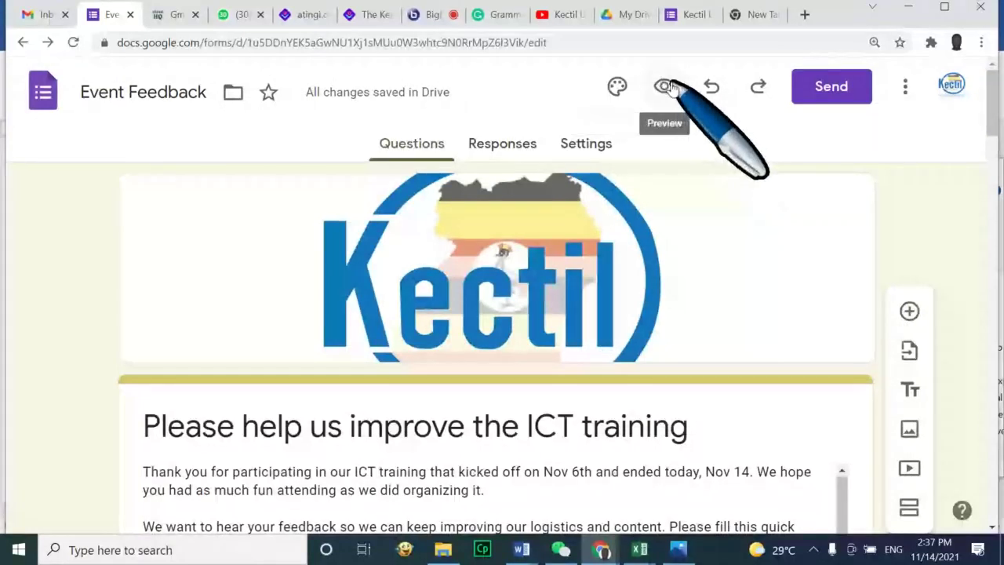
- Open the respondent preview of the feedback form and scroll through its questions
left_click(675, 85)
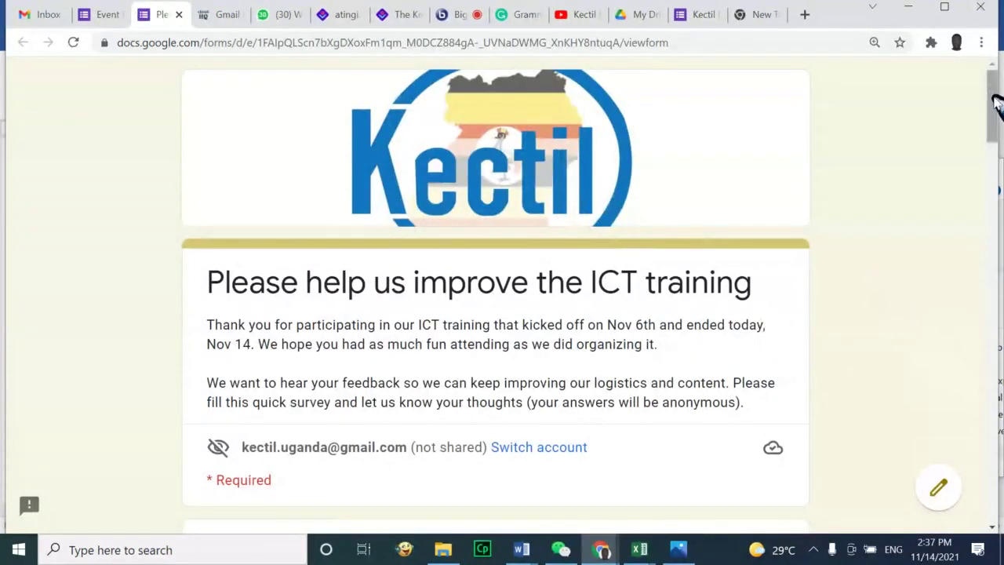
scroll(994, 106, "down", 2)
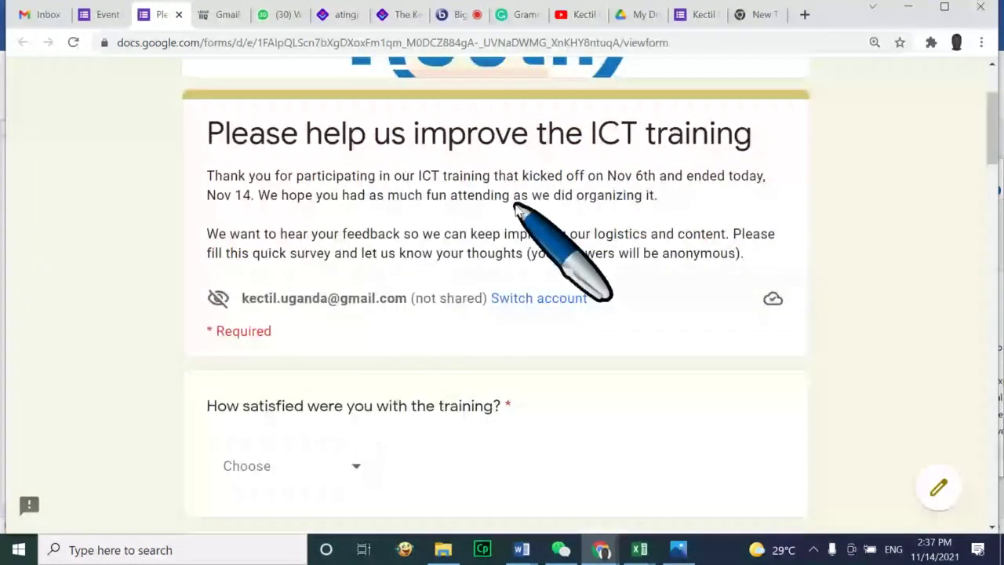
scroll(996, 130, "down", 1)
scroll(451, 263, "down", 1)
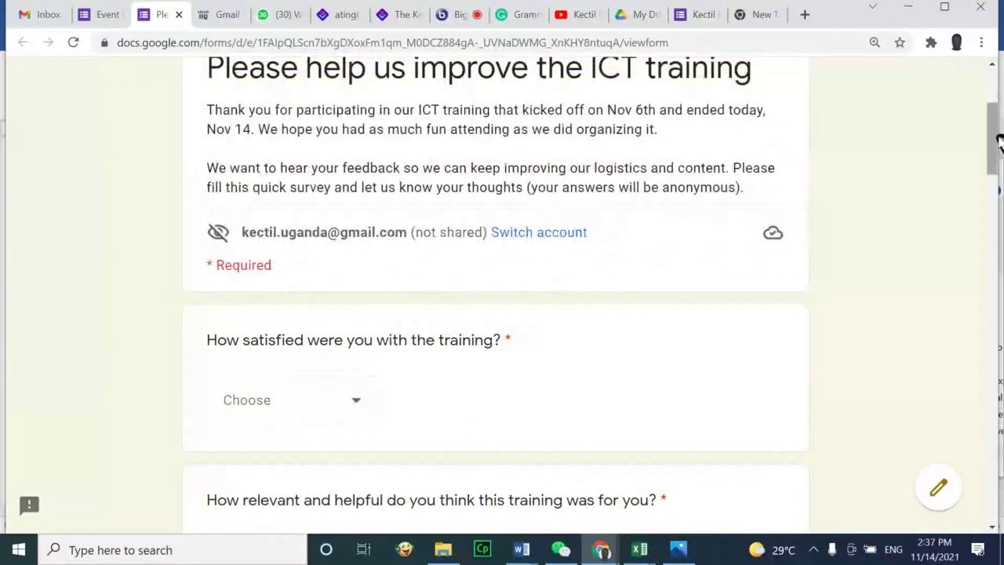
left_click_drag(997, 140, 997, 194)
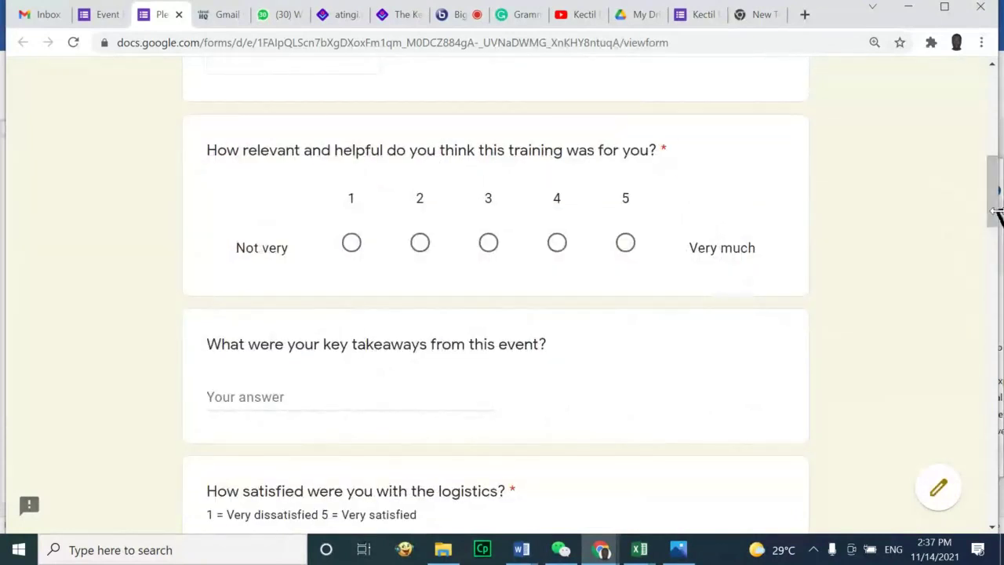
left_click_drag(994, 187, 996, 482)
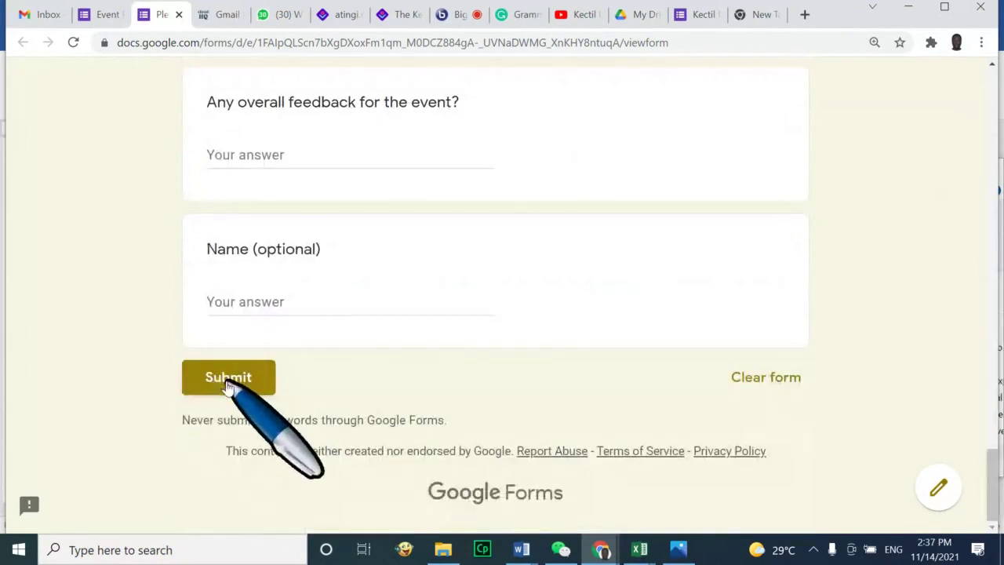
scroll(886, 286, "up", 8)
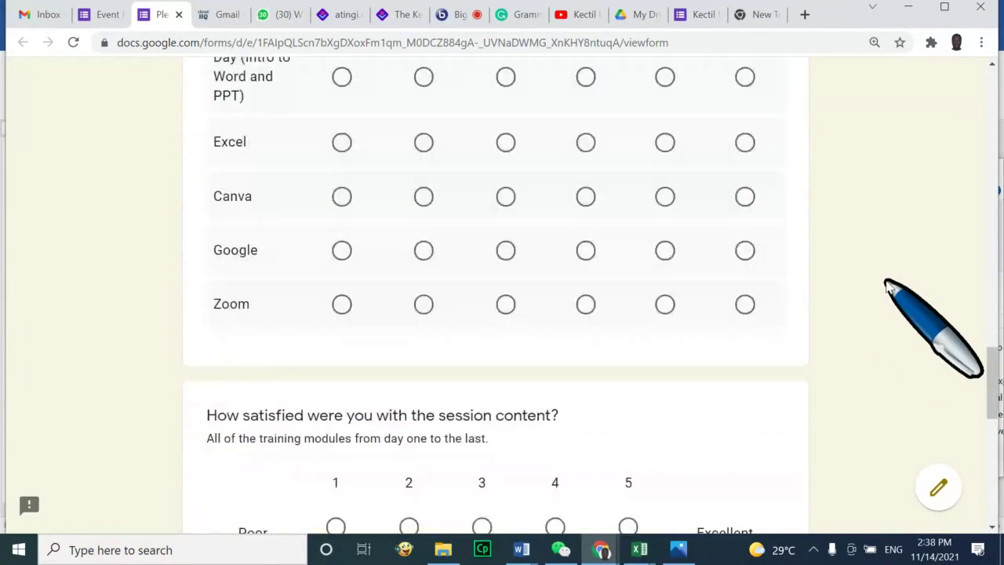
scroll(889, 287, "up", 15)
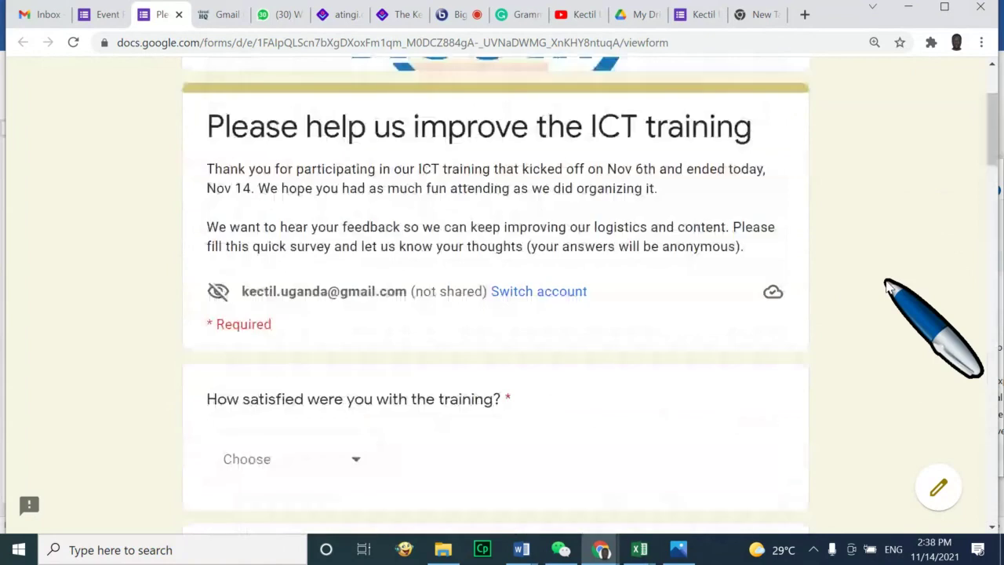
scroll(886, 286, "up", 2)
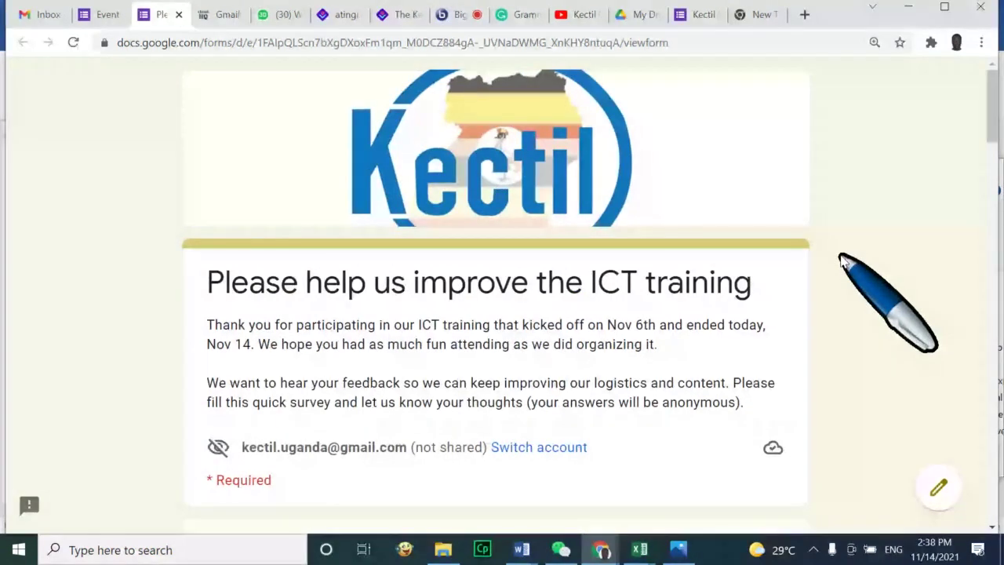
scroll(851, 270, "down", 7)
scroll(557, 260, "up", 2)
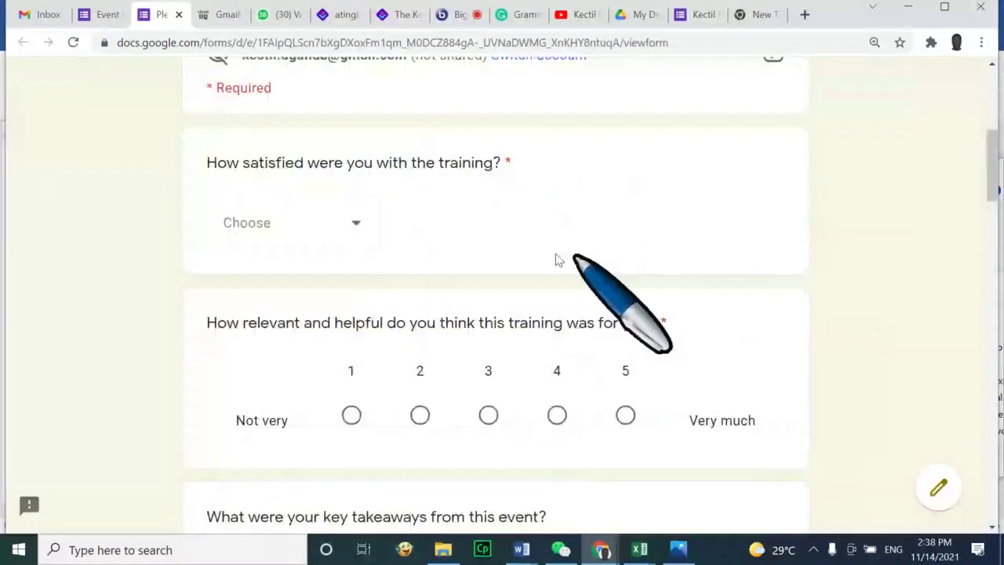
- Answer the training-satisfaction dropdown question with 'Not really'
left_click(354, 222)
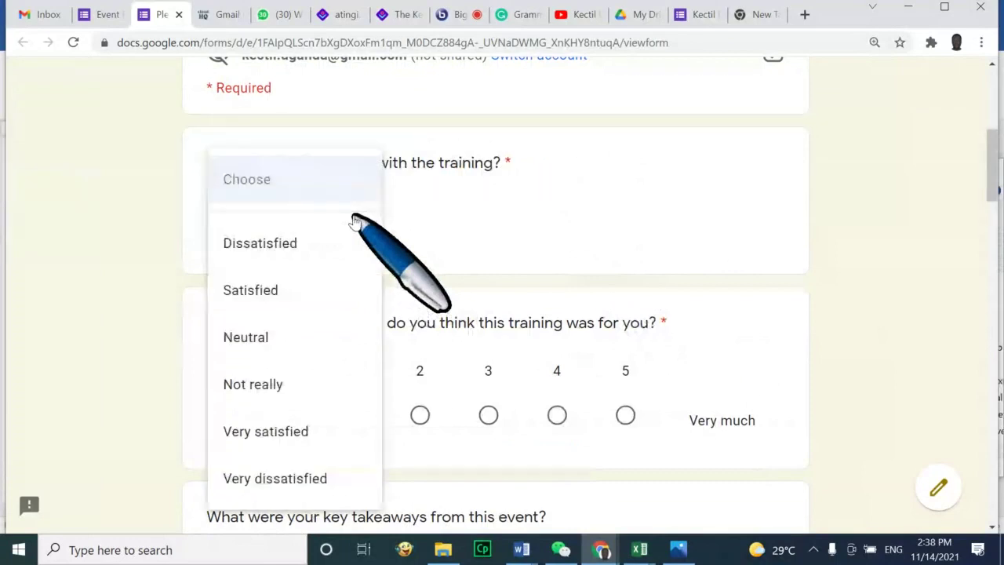
left_click(482, 193)
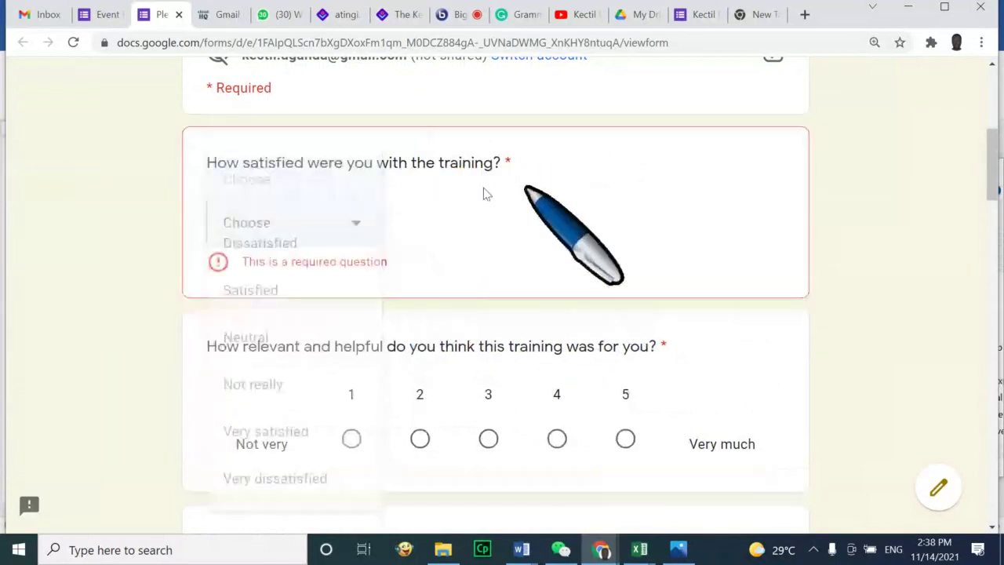
left_click(357, 224)
scroll(341, 322, "down", 3)
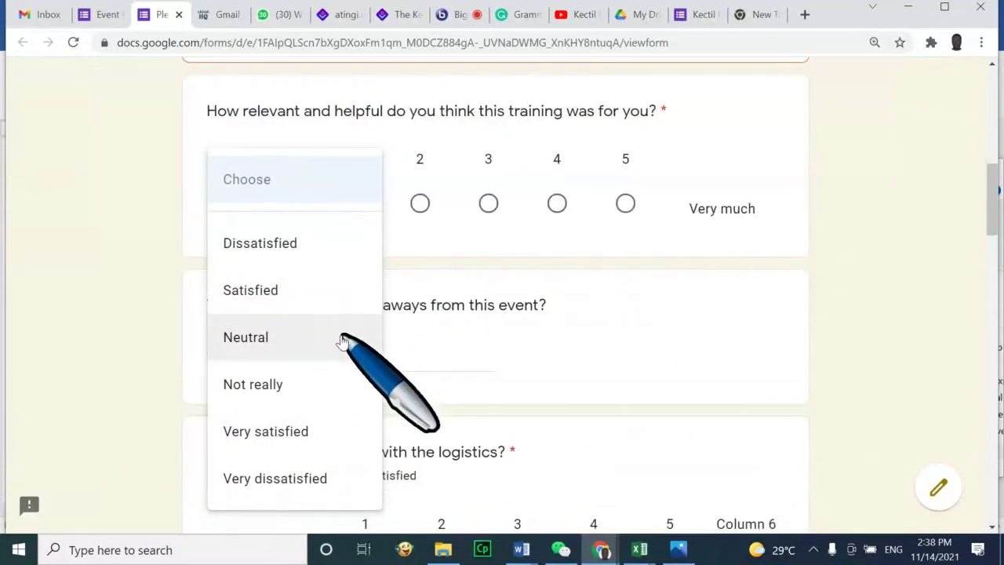
left_click(284, 399)
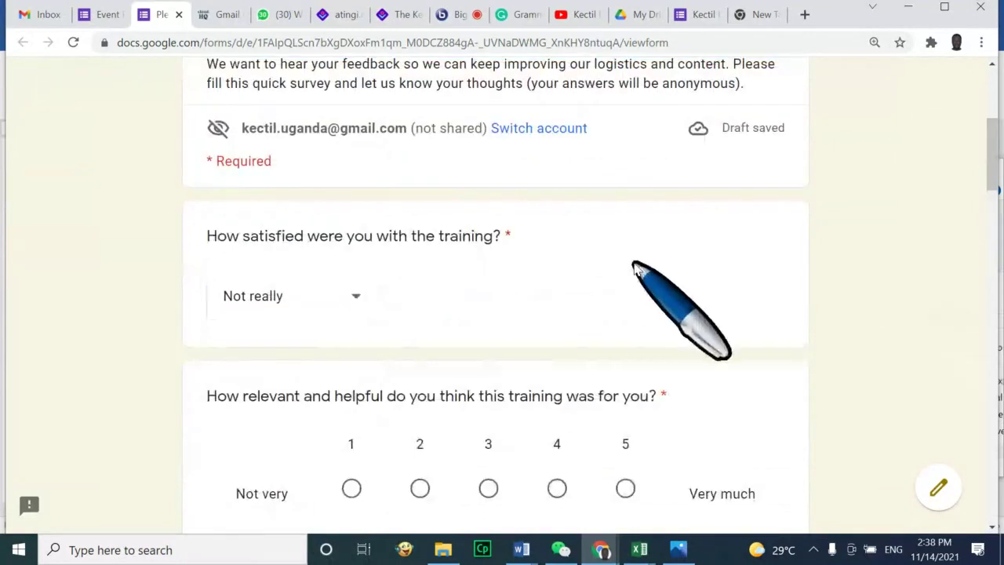
scroll(612, 262, "down", 12)
scroll(994, 368, "down", 1)
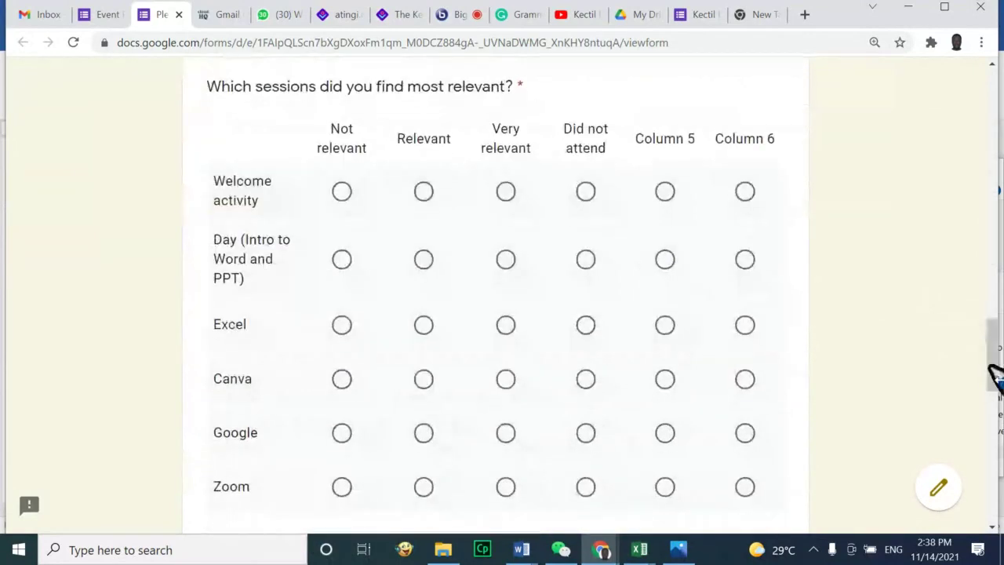
scroll(706, 407, "up", 20)
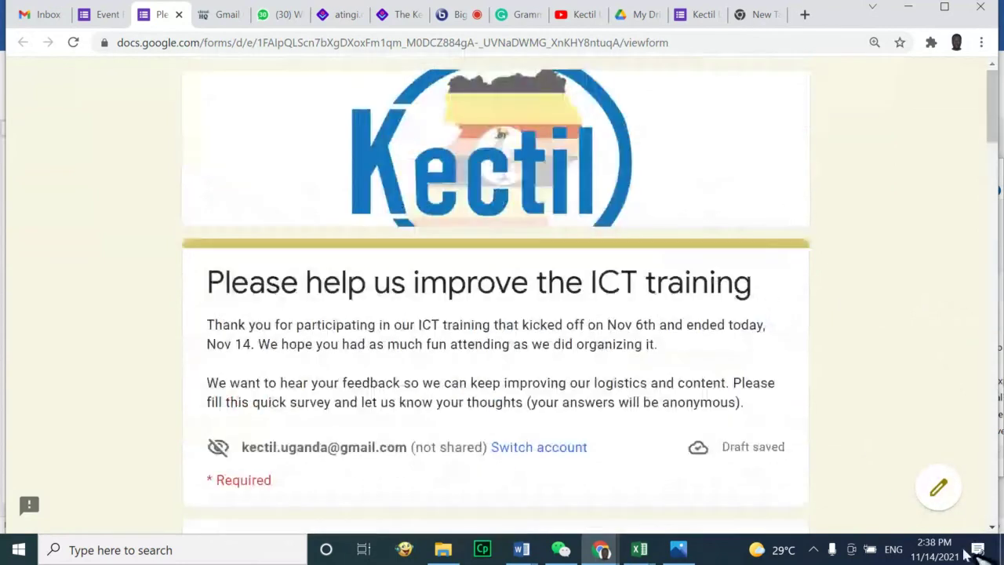
- Leave the preview and return to the form editor
left_click(938, 487)
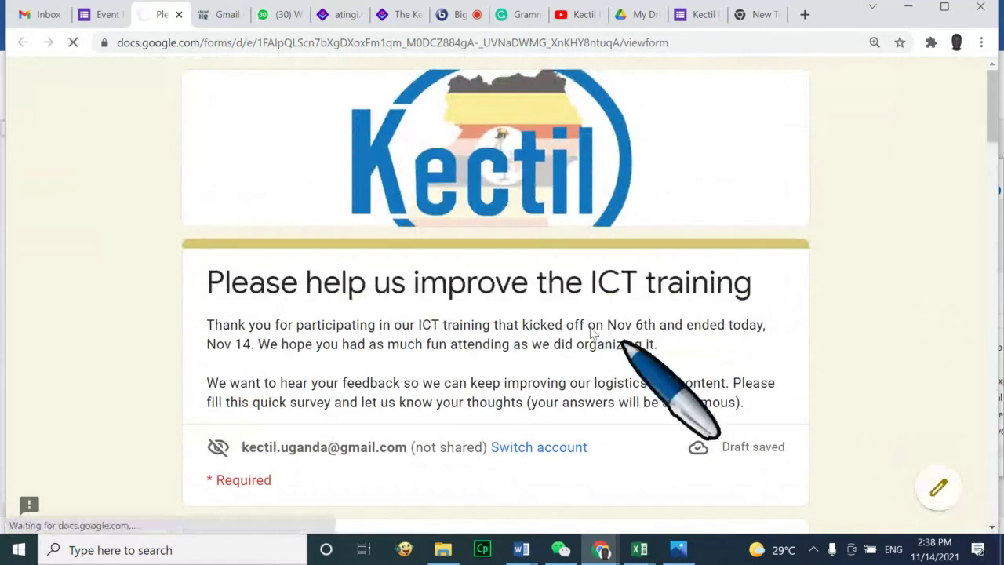
scroll(562, 314, "down", 4)
scroll(549, 325, "down", 6)
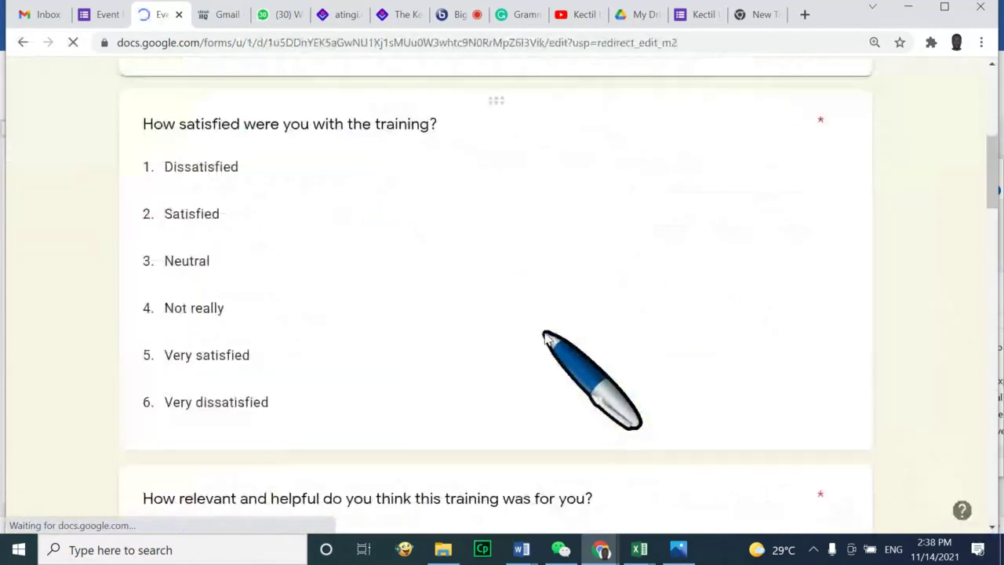
scroll(544, 334, "down", 3)
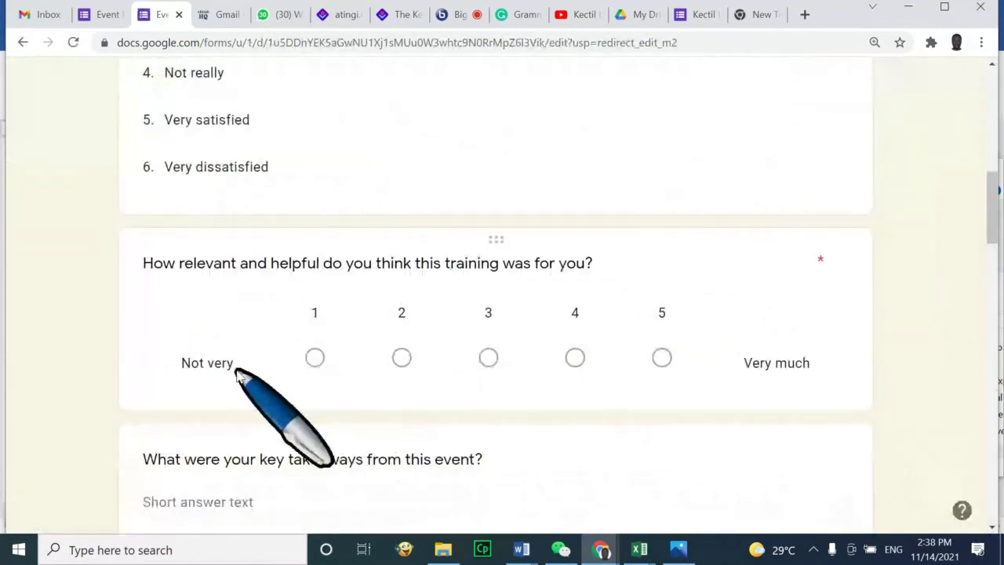
scroll(510, 392, "down", 3)
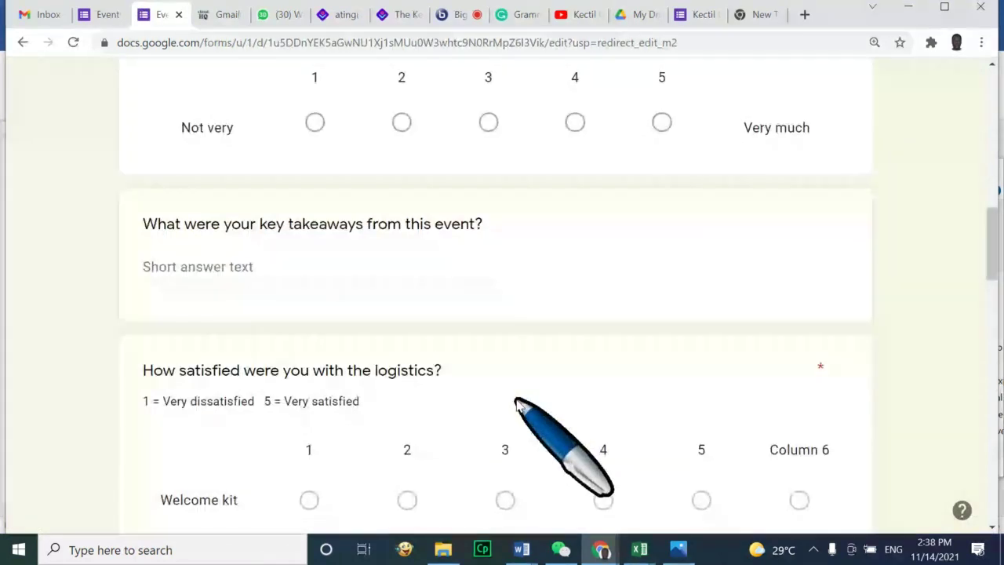
scroll(471, 384, "down", 3)
- Select the 'How satisfied were you with the training?' question to edit its six options
scroll(416, 356, "up", 1)
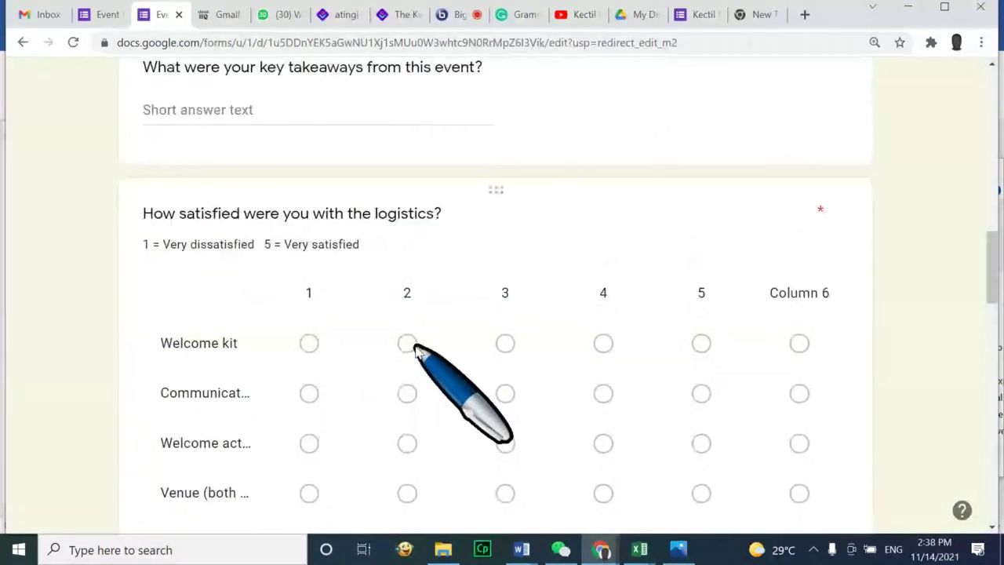
scroll(439, 314, "up", 2)
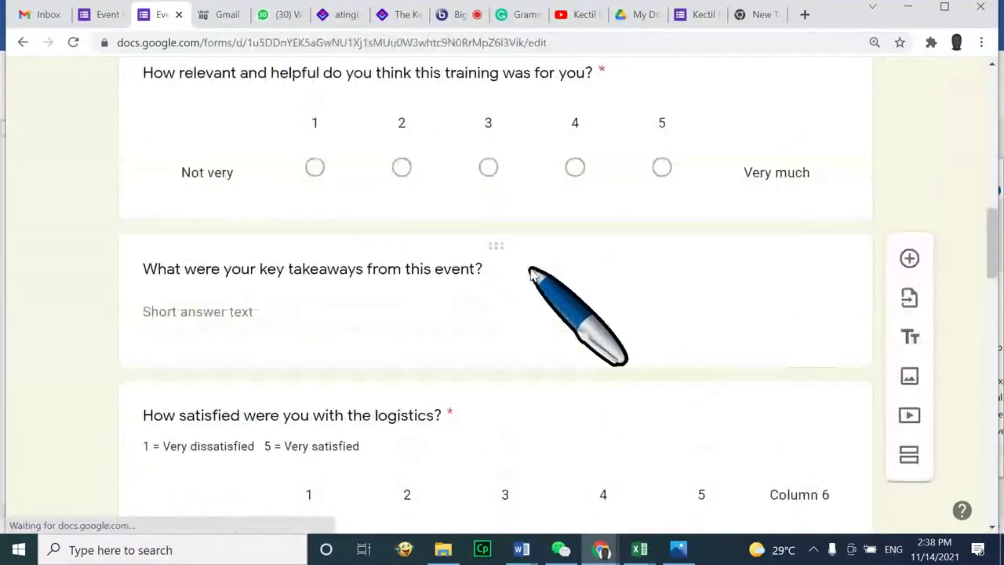
scroll(530, 272, "up", 10)
scroll(540, 287, "down", 5)
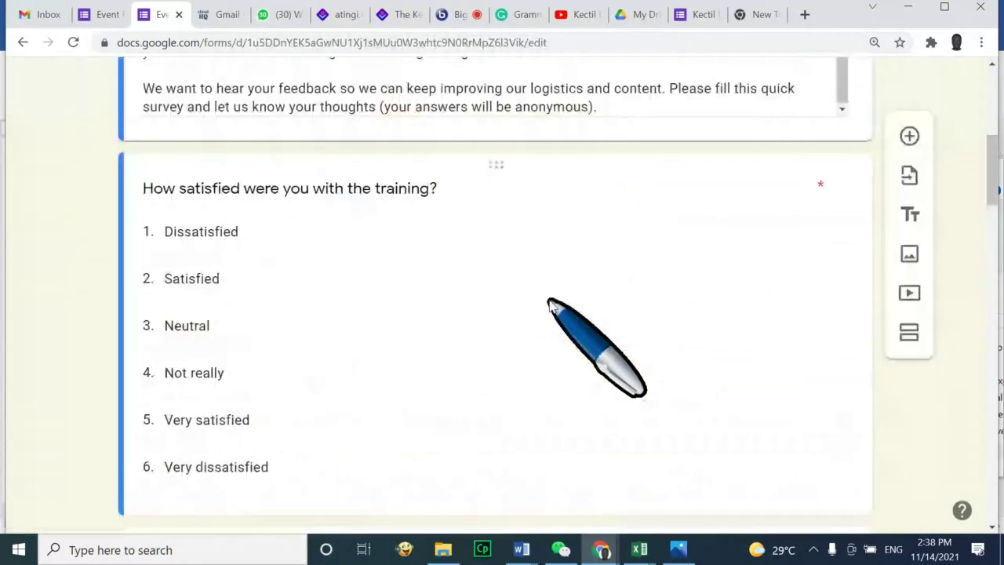
scroll(369, 190, "up", 1)
scroll(368, 192, "up", 2)
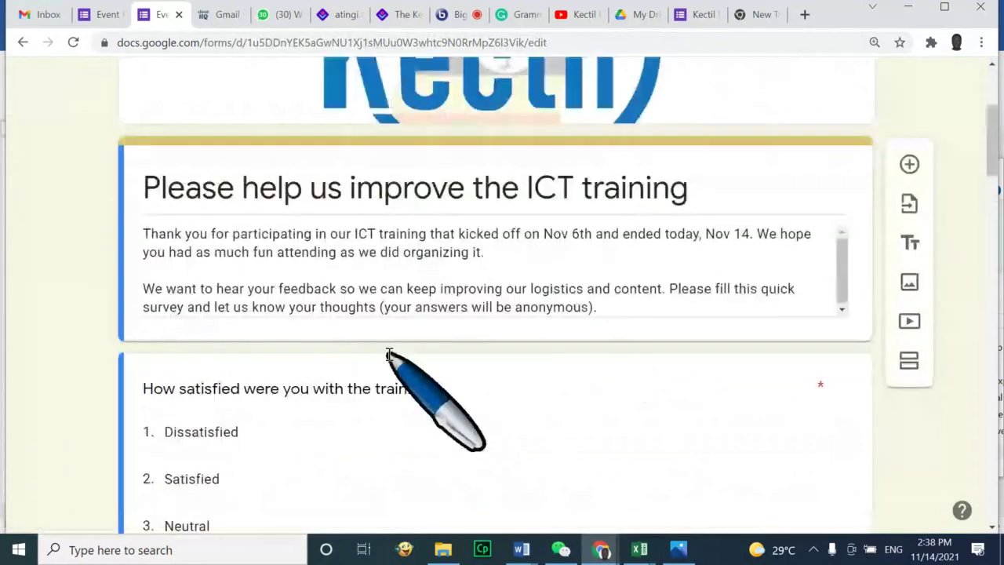
scroll(388, 355, "down", 5)
scroll(407, 227, "up", 2)
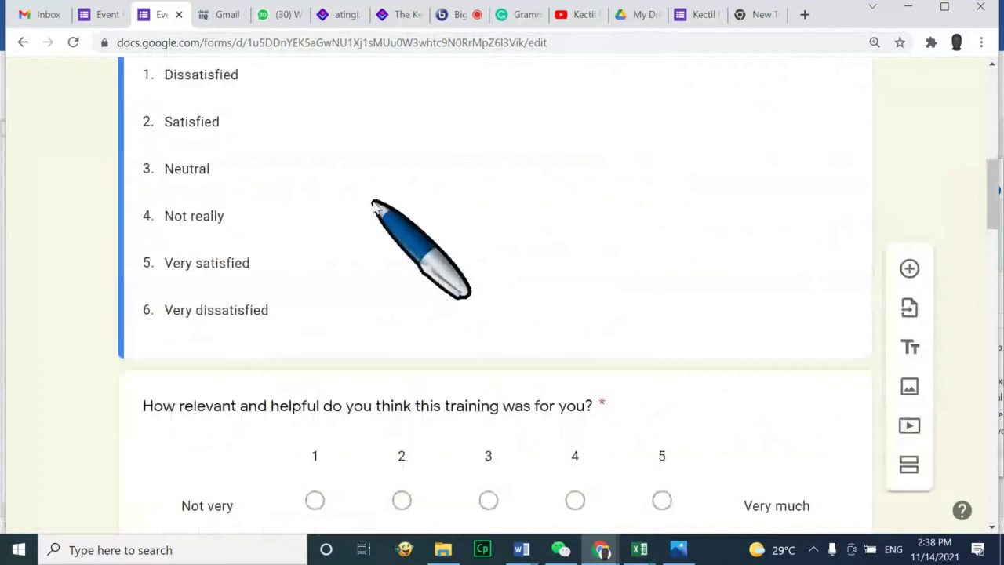
left_click(377, 213)
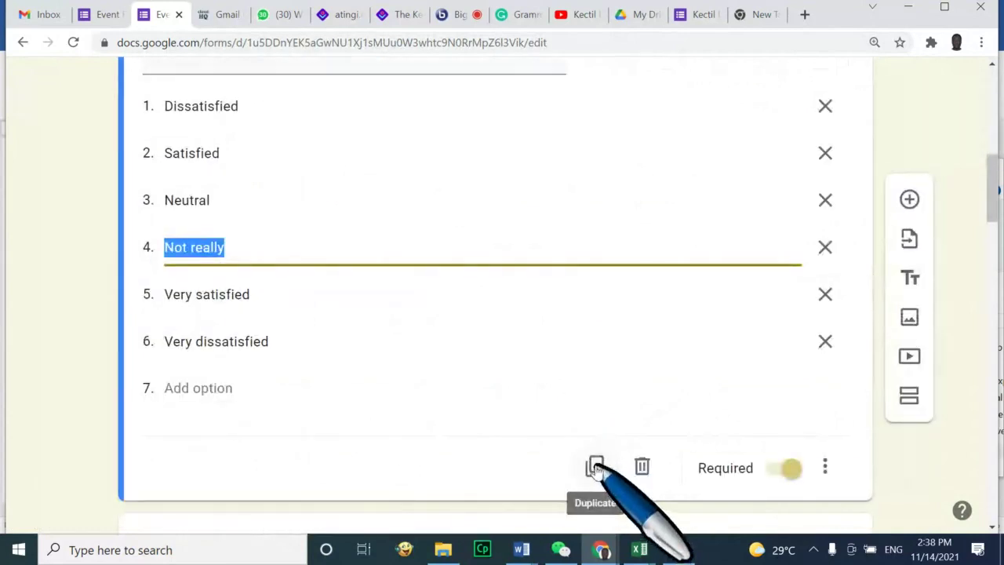
- Duplicate the satisfaction question and retitle the copy 'On which day did you join the training?'
left_click(594, 465)
scroll(592, 390, "up", 5)
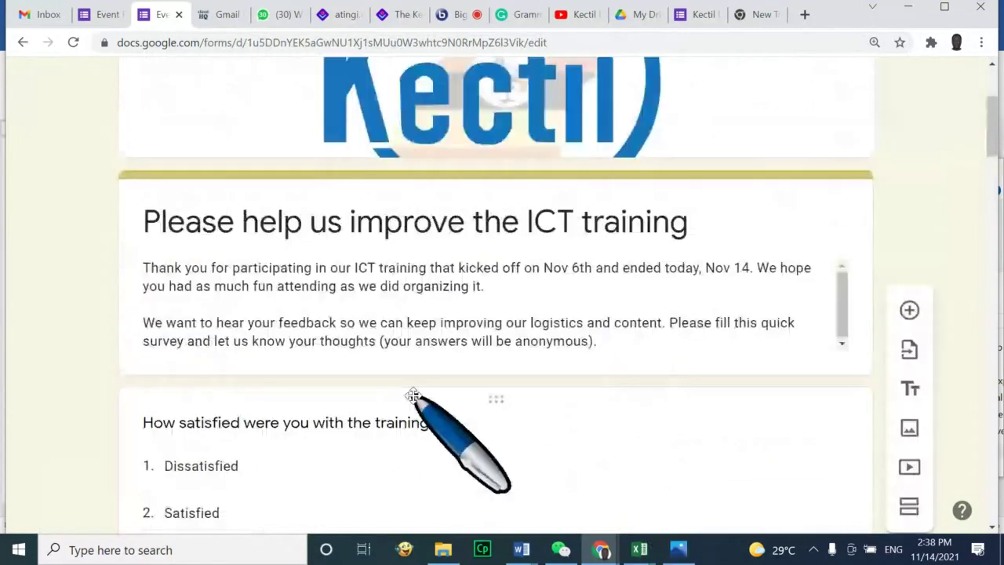
scroll(413, 395, "down", 5)
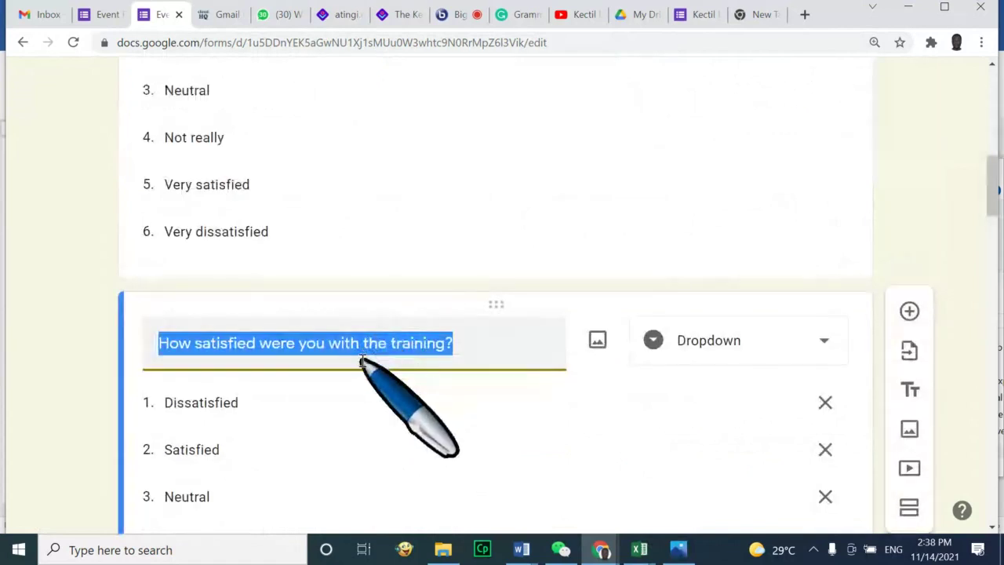
key("Caps_Lock")
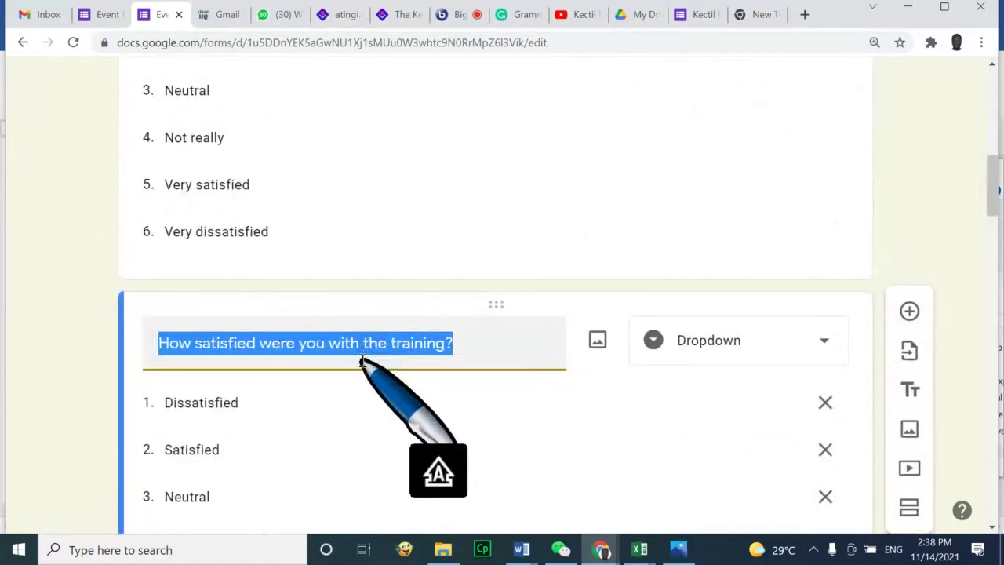
type("O")
key("Caps_Lock")
type("n ")
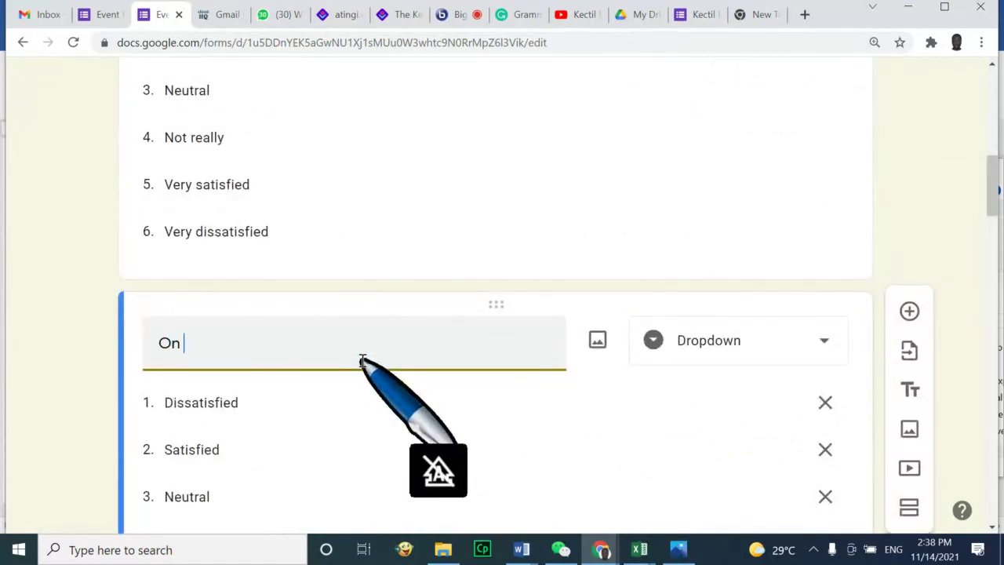
type("whicj")
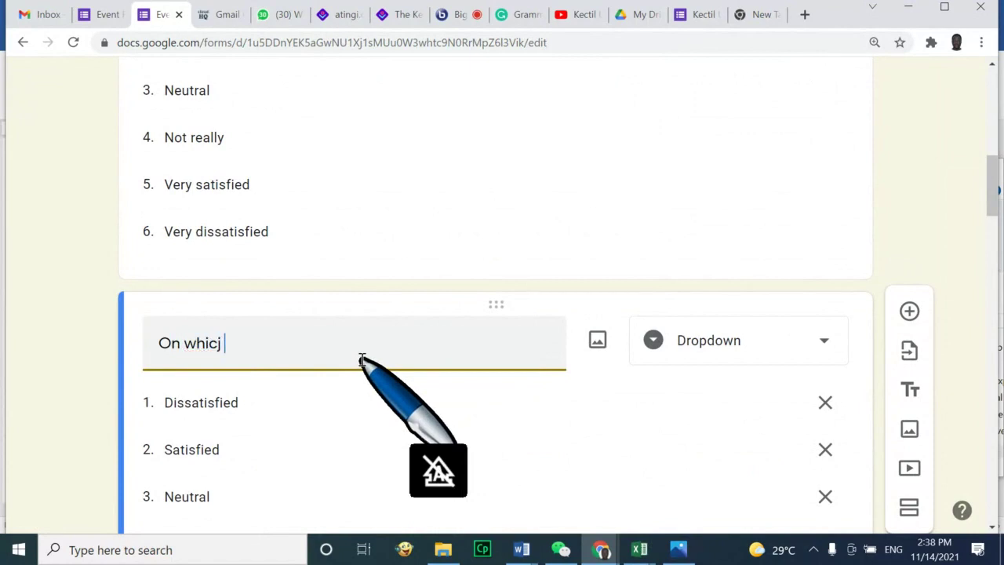
key("BackSpace")
key("BackSpace")
type("h day did you join the training?")
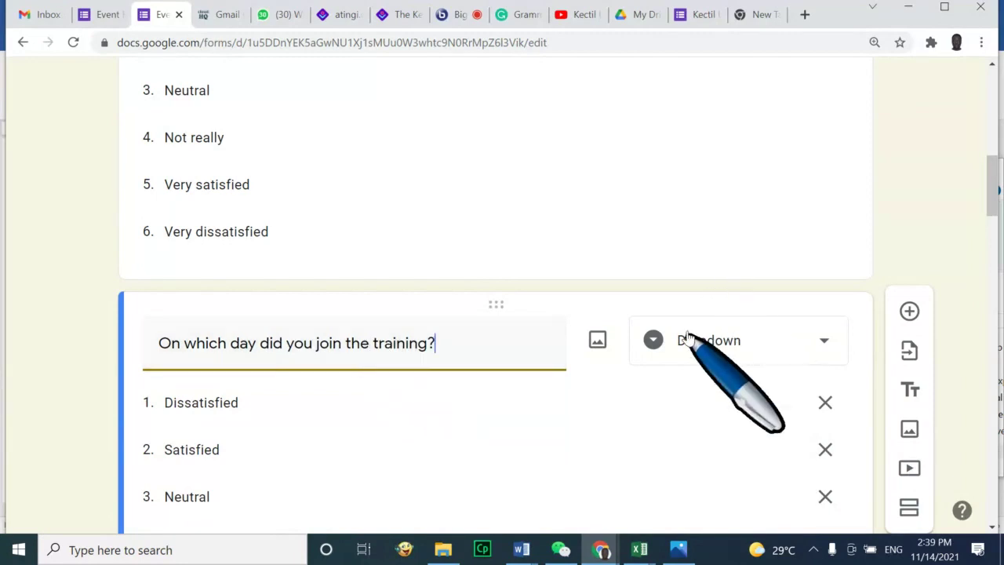
- Change the copied question's type to Date
left_click(727, 341)
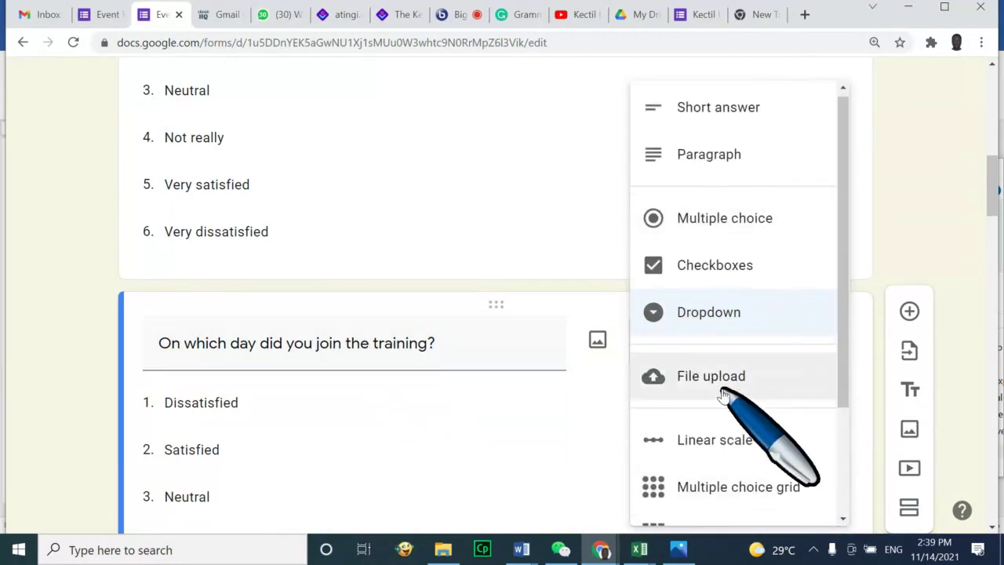
scroll(733, 428, "down", 2)
left_click(730, 450)
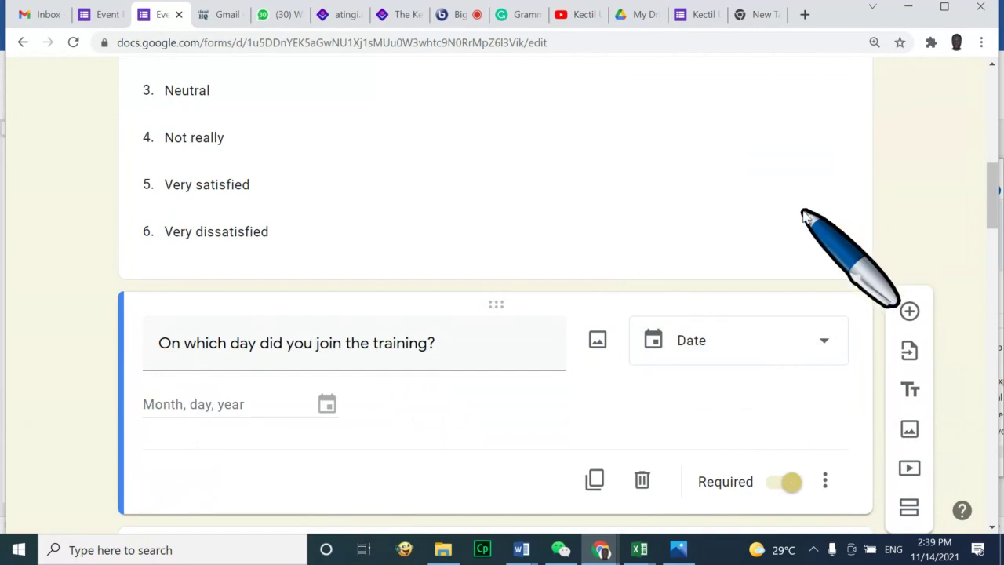
scroll(807, 208, "up", 4)
scroll(804, 203, "up", 5)
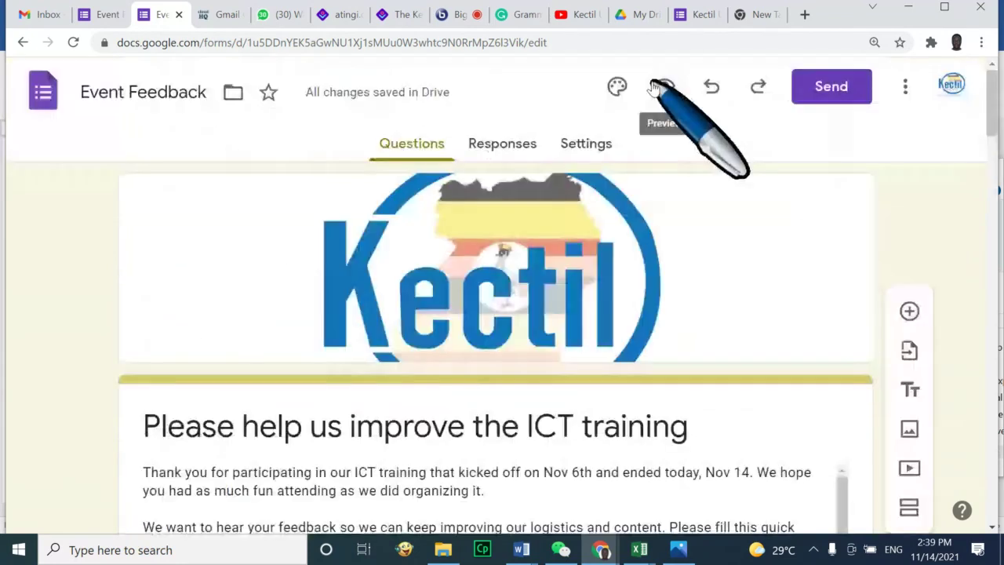
- Open the respondent preview again and scroll to the new date question
left_click(661, 86)
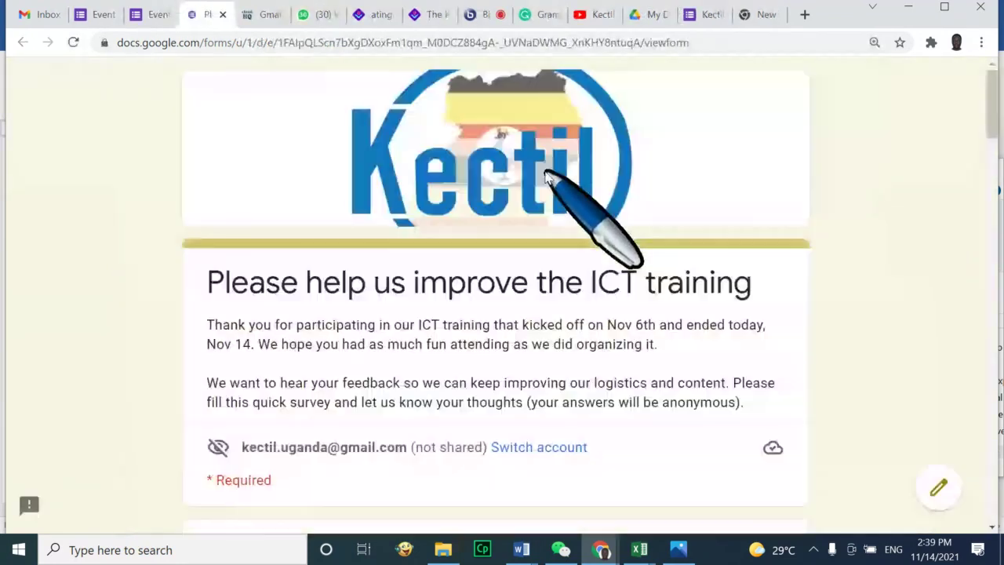
scroll(572, 361, "down", 8)
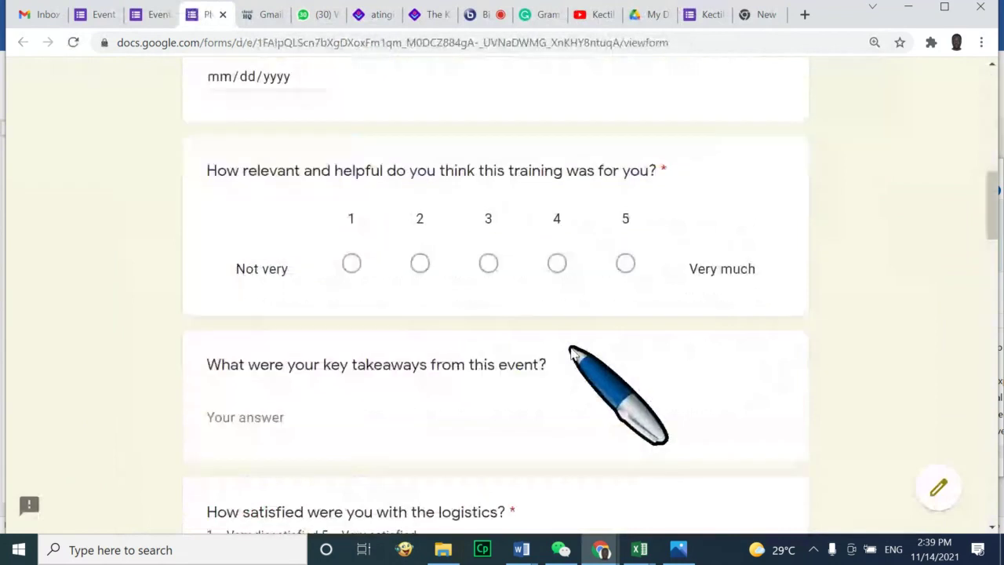
scroll(572, 354, "down", 3)
scroll(631, 242, "up", 1)
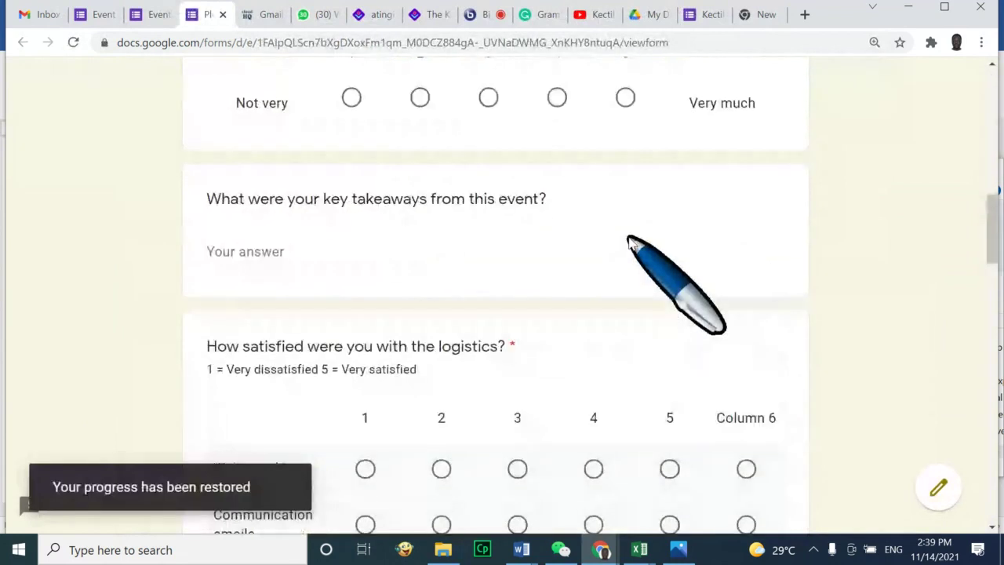
scroll(549, 251, "up", 4)
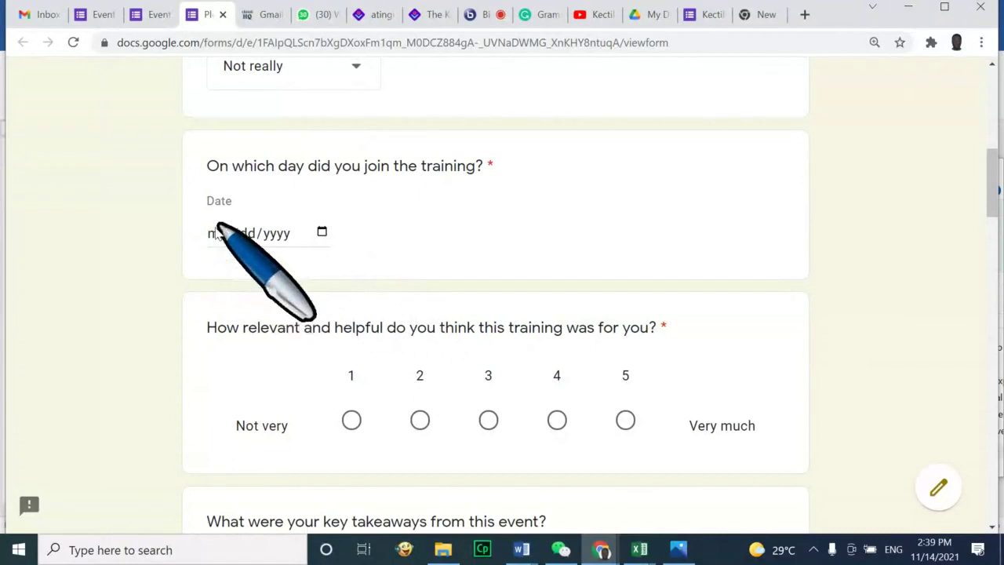
- Enter 11/06/2021 as the joining day and check it in the calendar picker
left_click(221, 239)
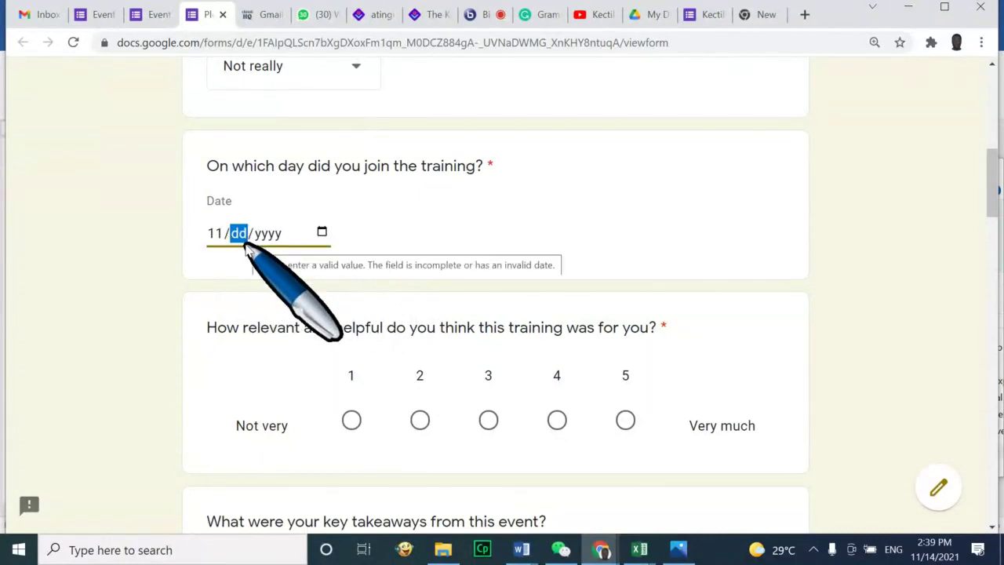
type("06")
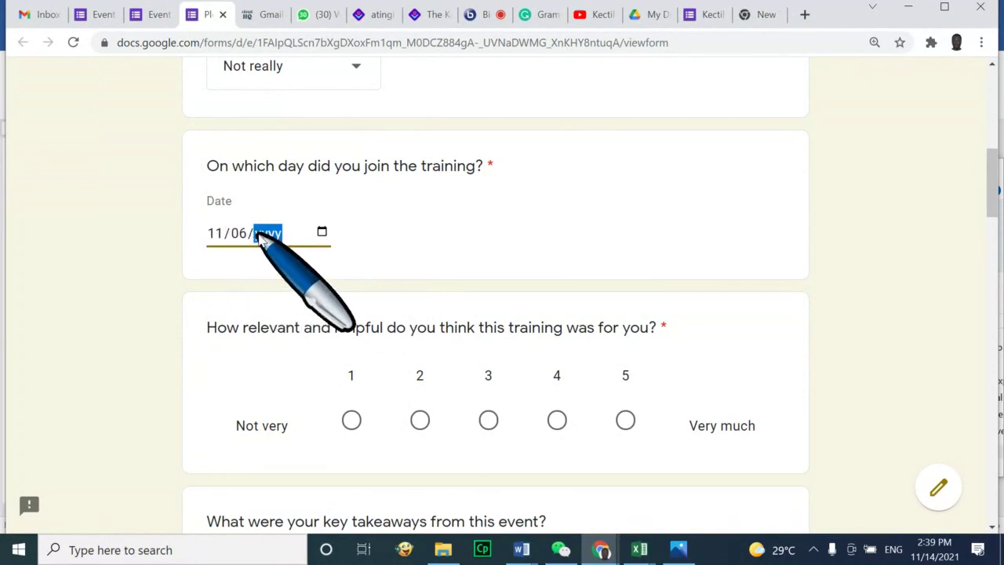
type("2021")
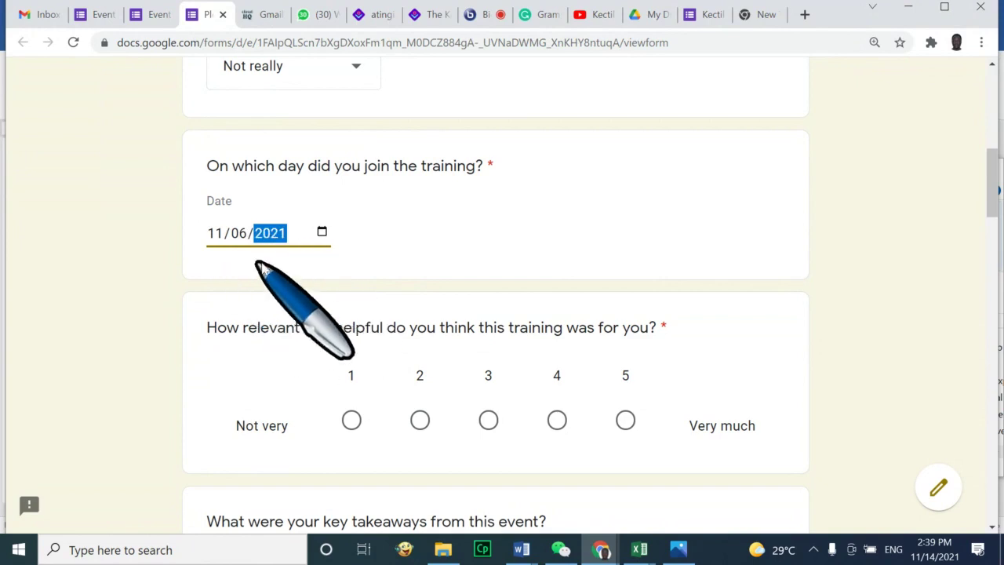
left_click(322, 232)
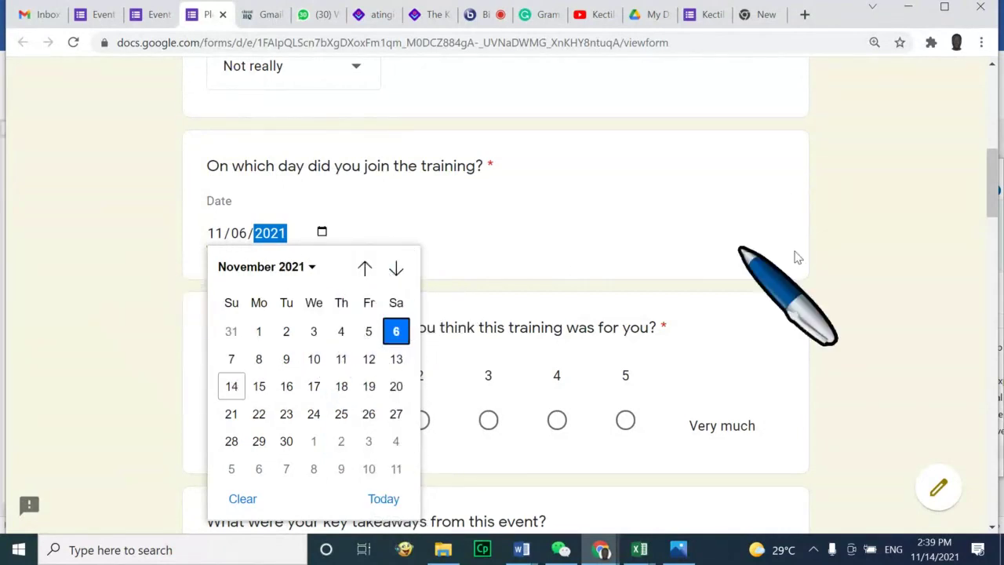
left_click(861, 244)
scroll(862, 244, "up", 10)
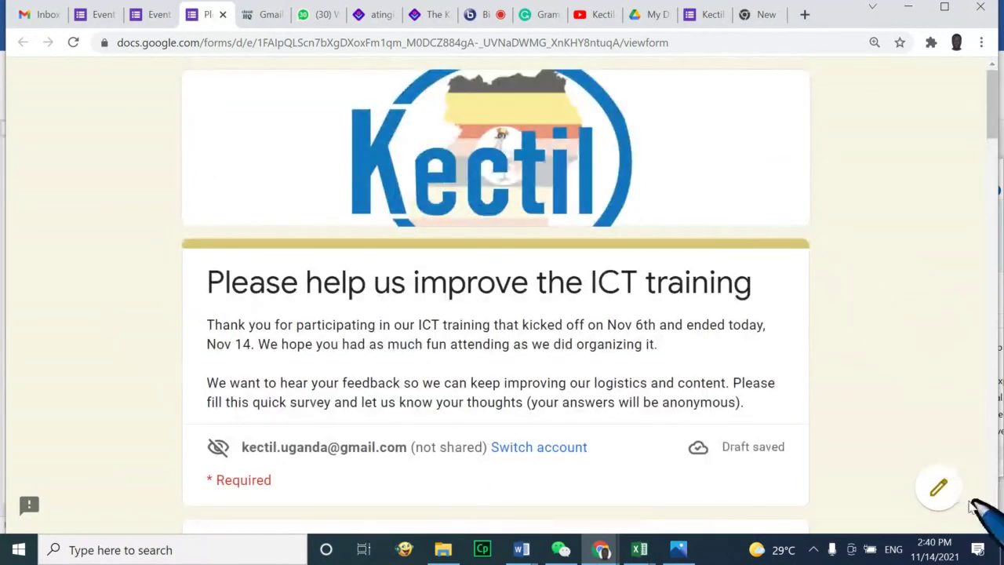
- Return to the editor and expand Settings > Responses, showing email collection and response editing off
left_click(941, 487)
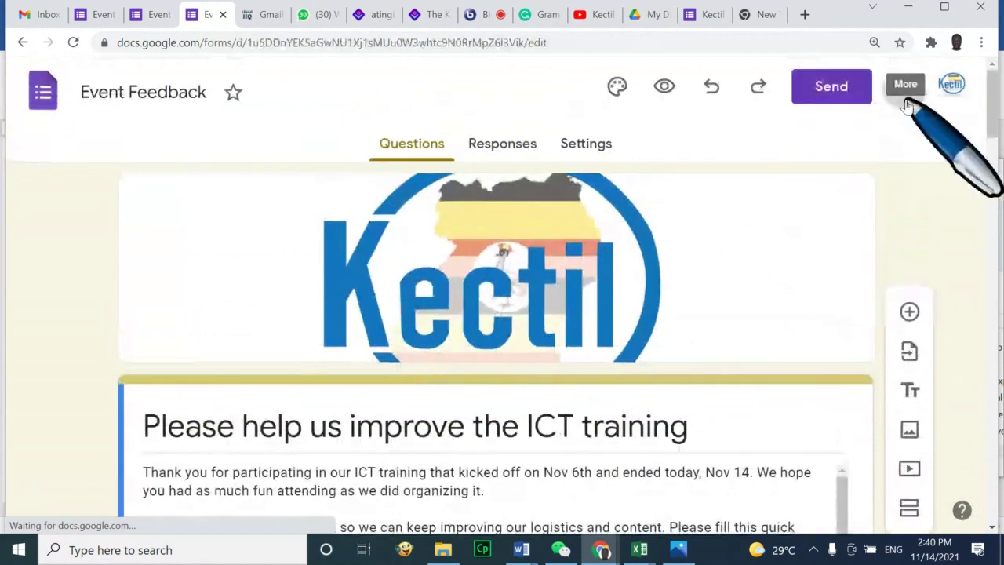
left_click(590, 144)
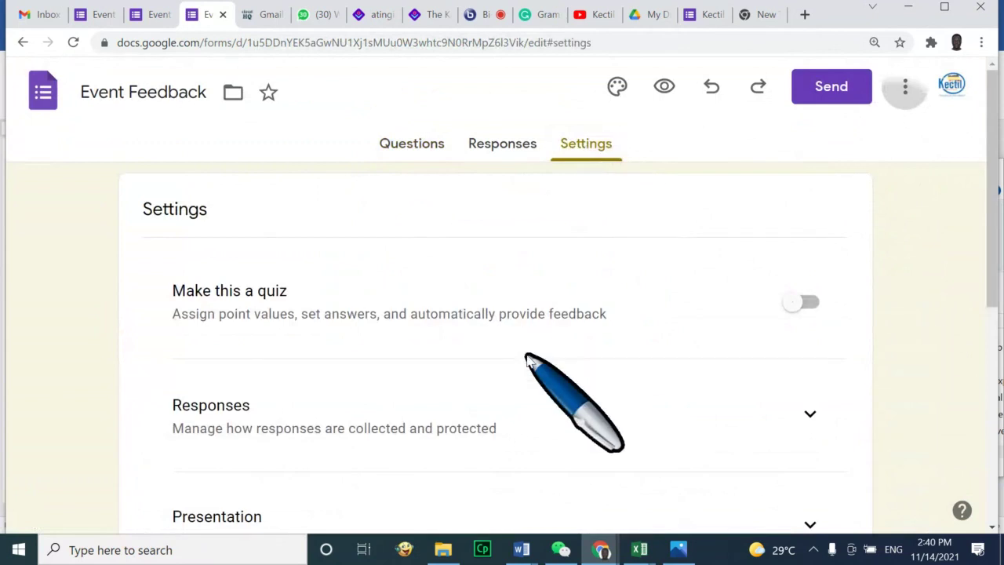
scroll(529, 373, "down", 1)
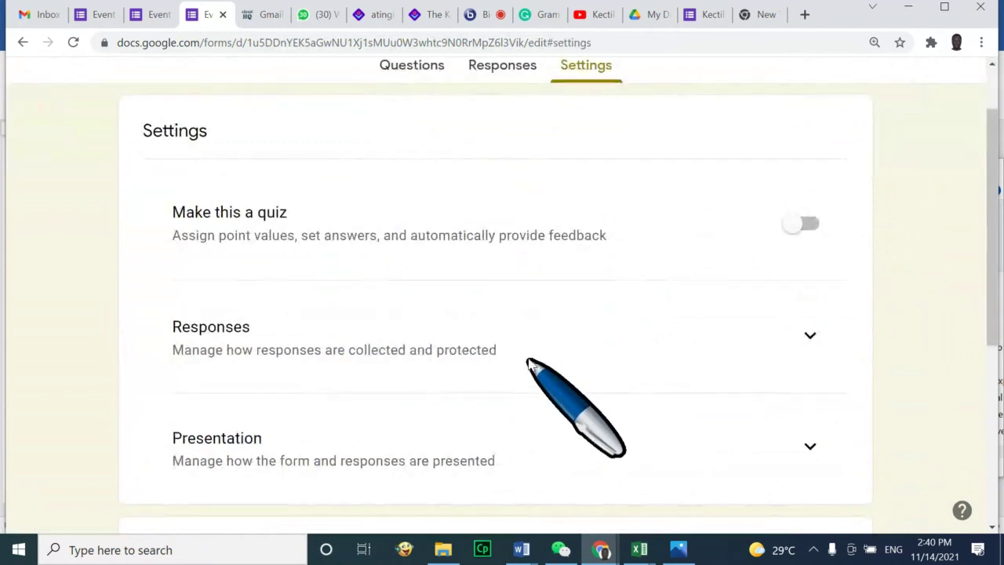
scroll(888, 323, "down", 1)
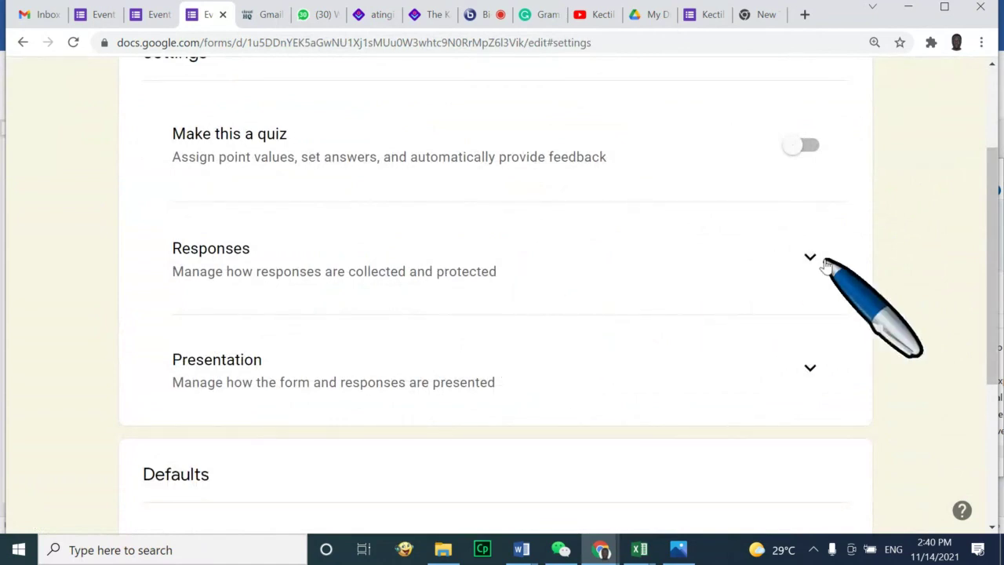
left_click(809, 256)
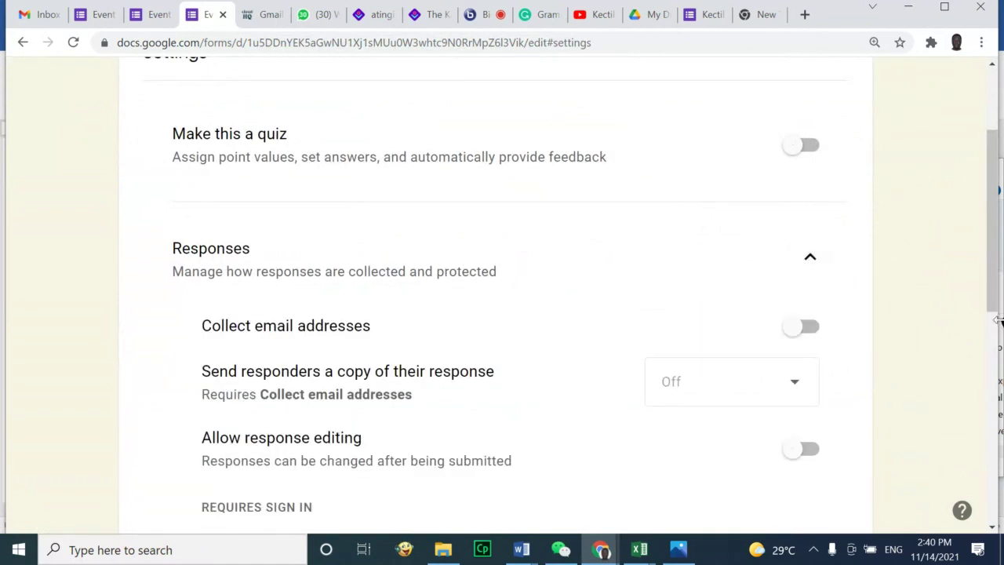
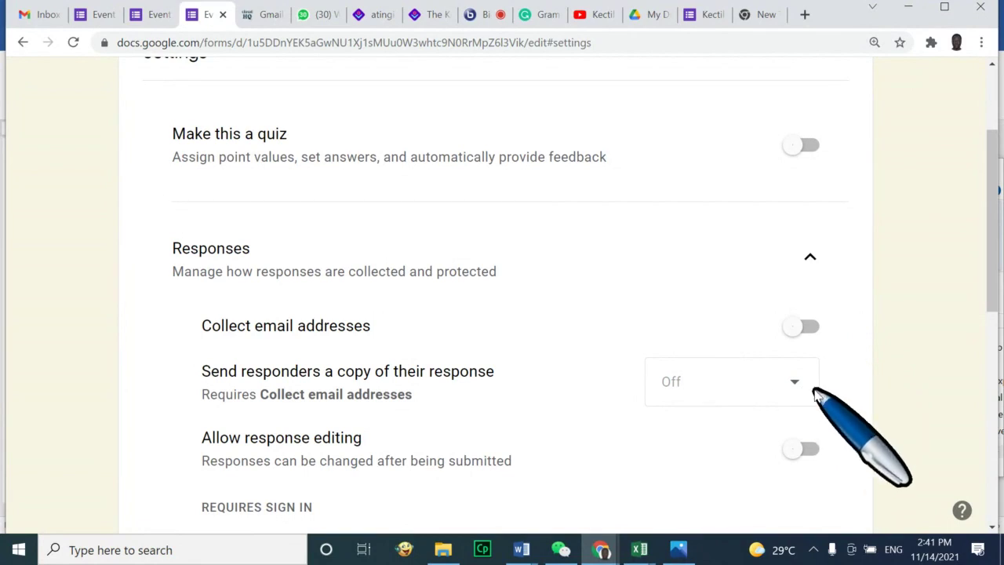
- Expand Presentation in Settings to show the progress bar, shuffle and another-response options
scroll(807, 392, "down", 1)
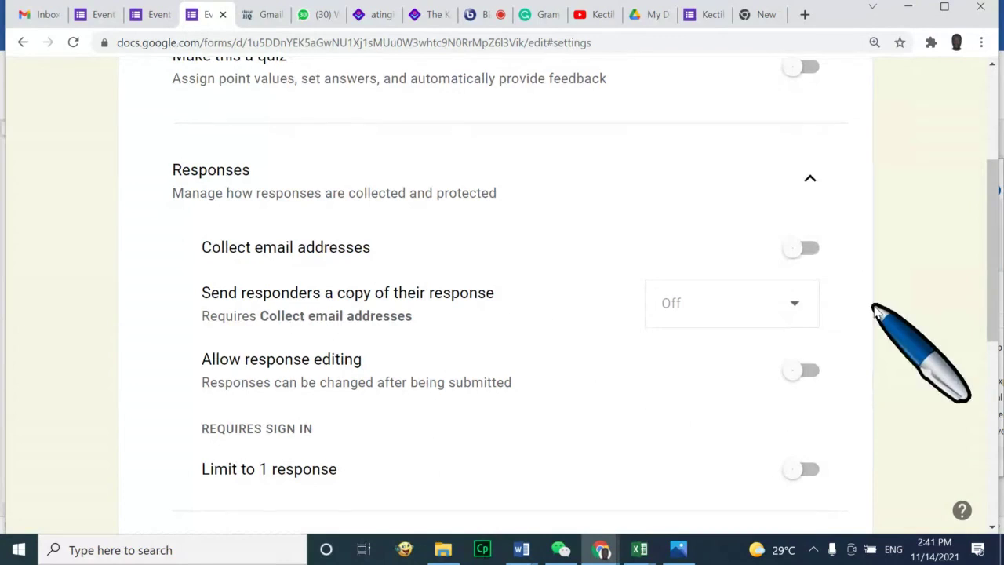
scroll(873, 317, "down", 1)
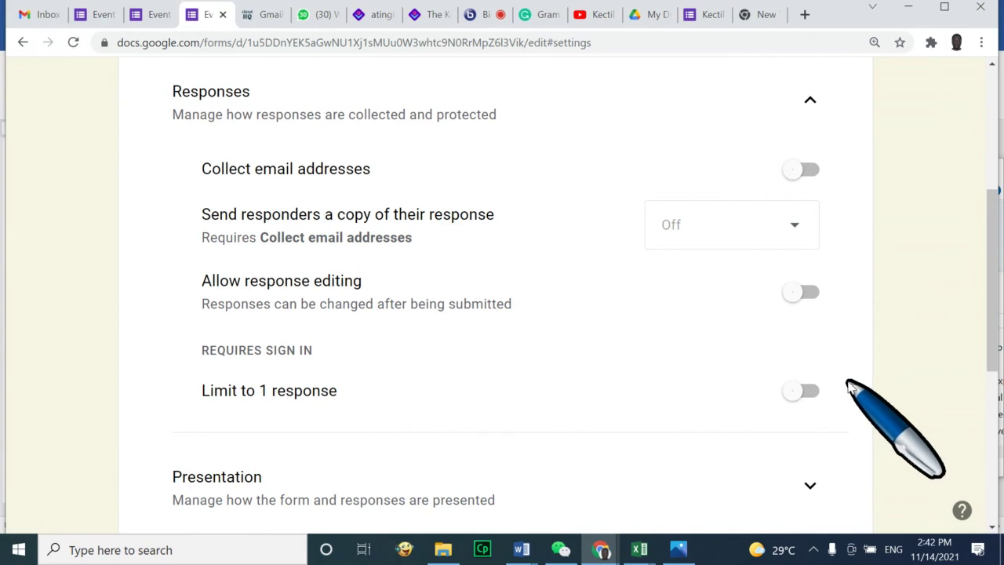
scroll(849, 385, "down", 1)
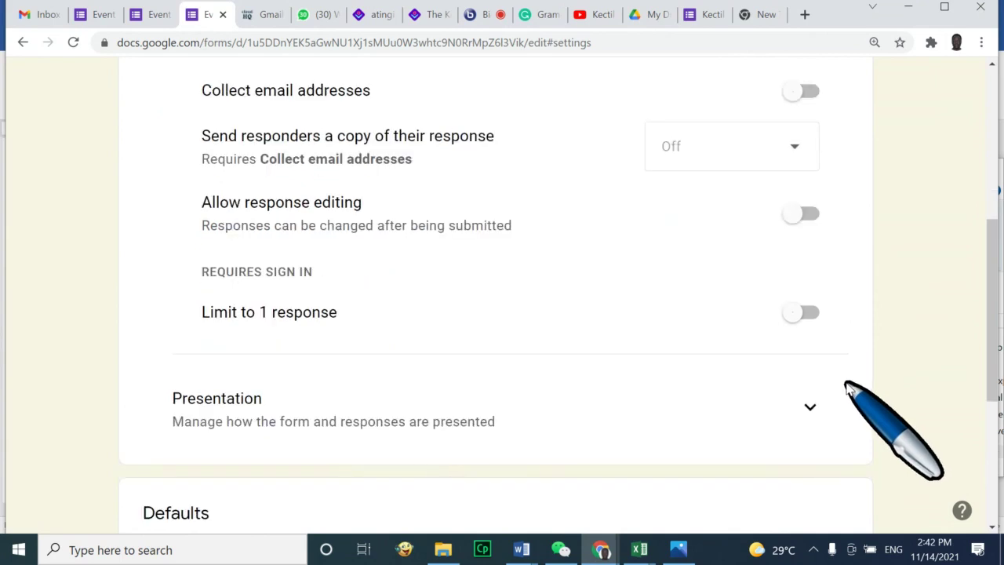
scroll(847, 385, "down", 1)
scroll(784, 392, "up", 1)
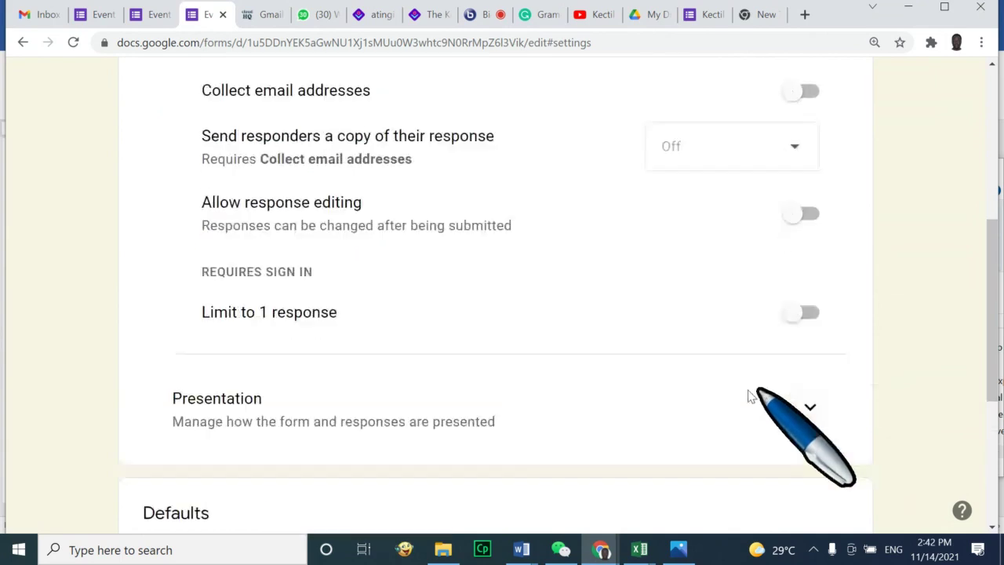
left_click(807, 410)
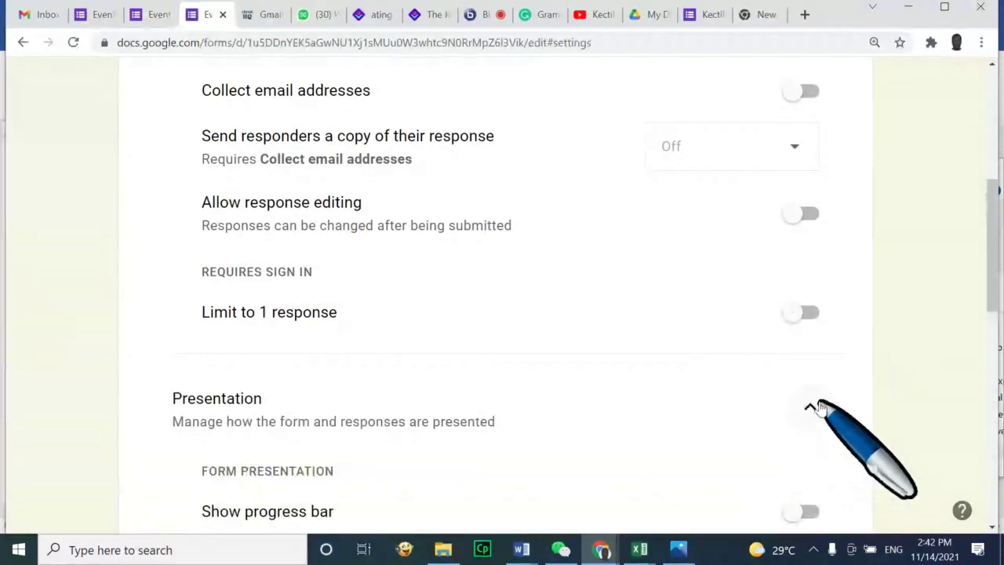
scroll(820, 405, "down", 2)
scroll(820, 406, "down", 1)
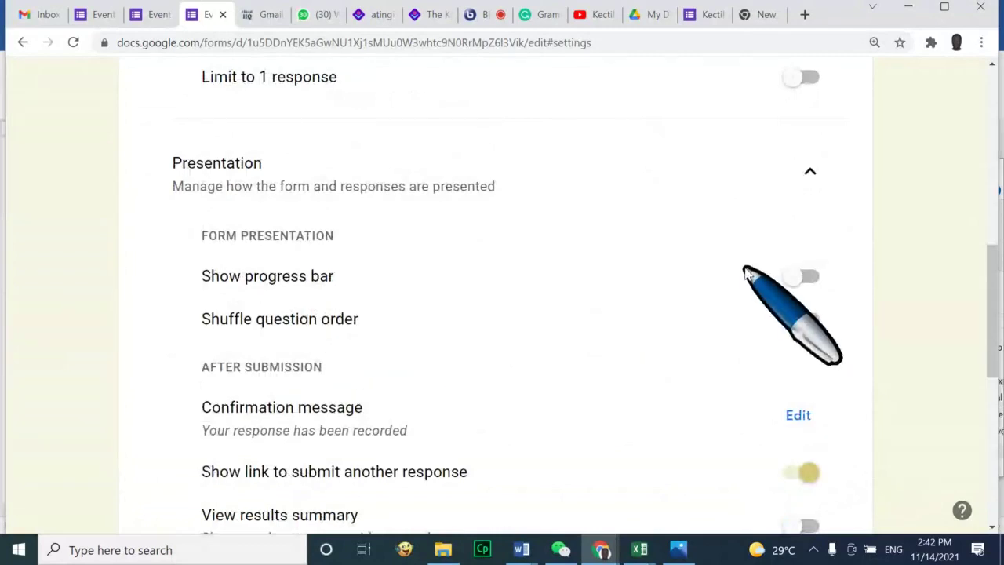
- Switch to the Kectil application form and preview it as respondents see it
left_click(704, 14)
scroll(448, 403, "down", 2)
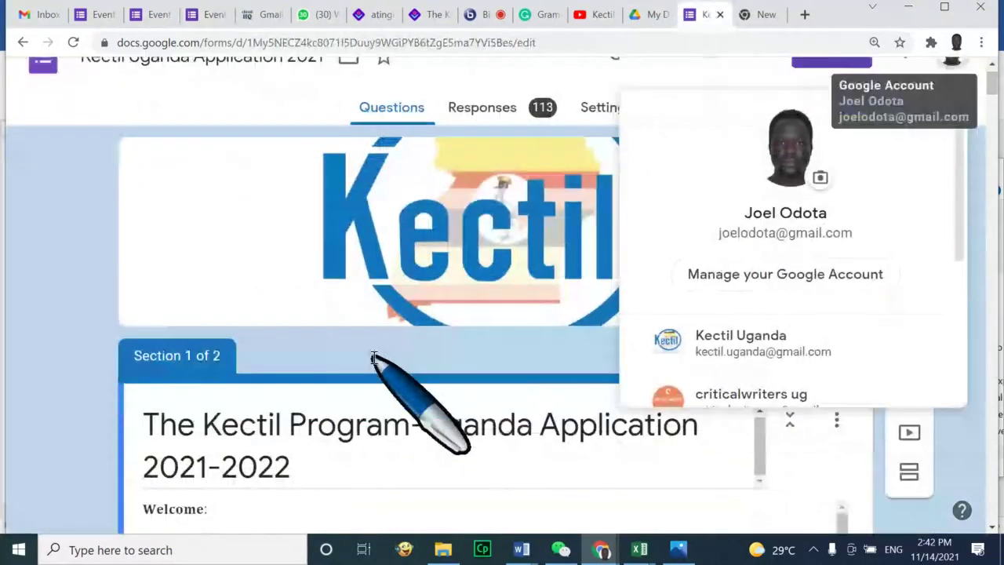
scroll(524, 267, "up", 1)
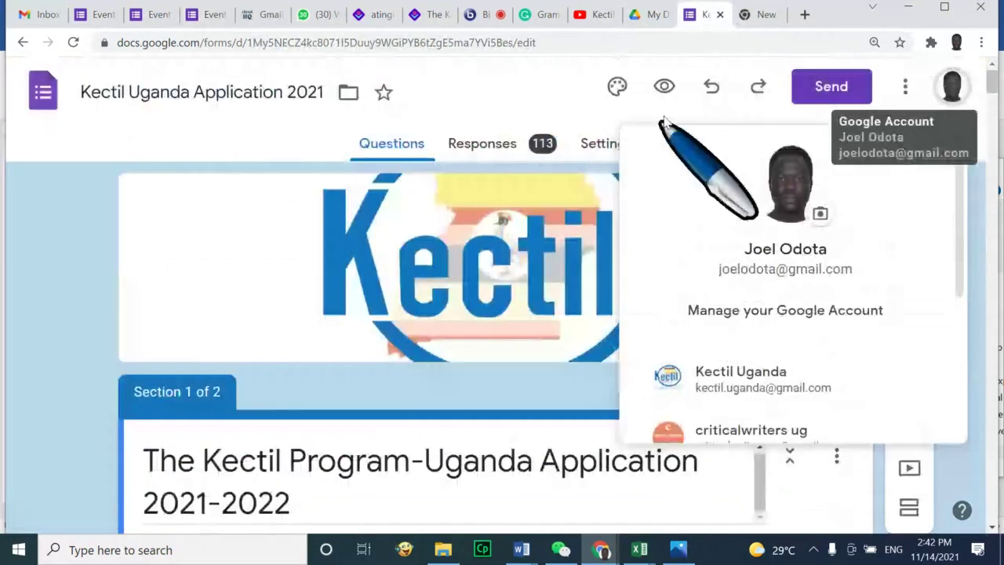
left_click(663, 86)
scroll(639, 325, "down", 1)
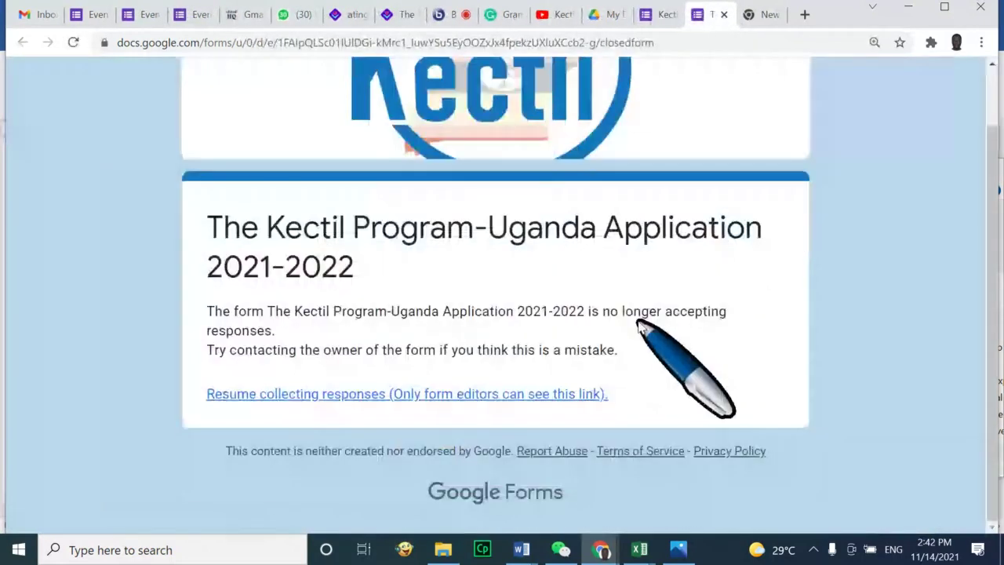
scroll(696, 353, "up", 1)
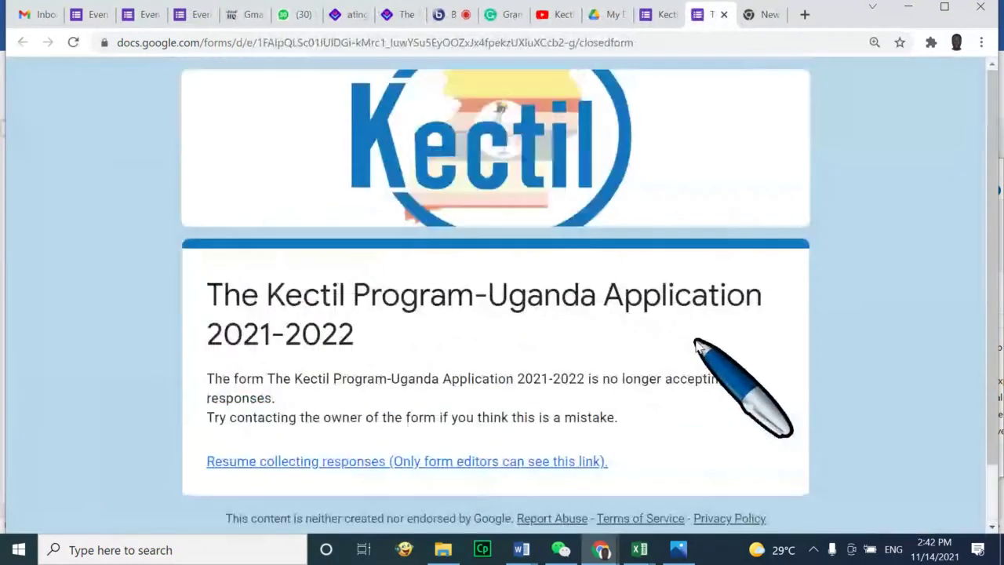
scroll(855, 314, "down", 1)
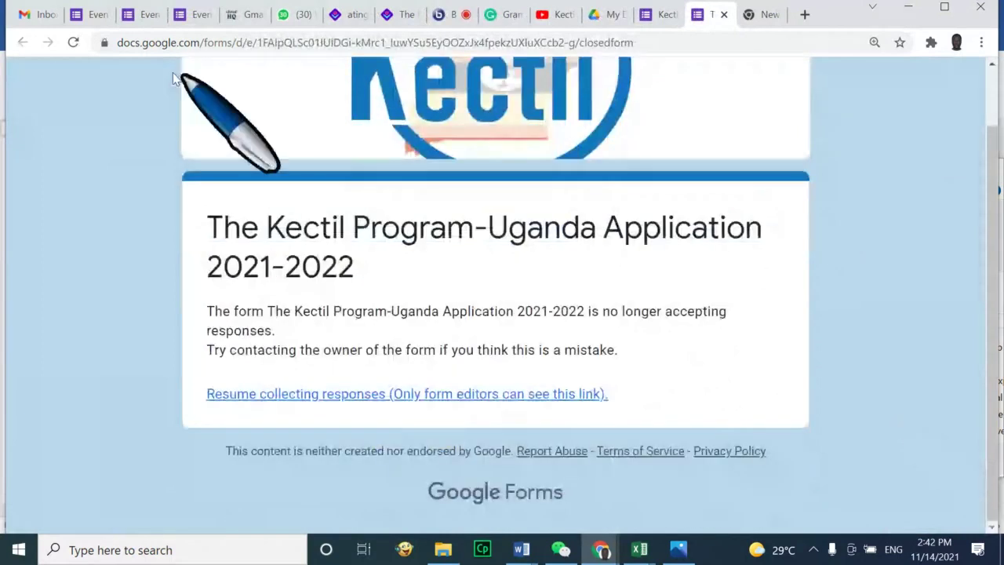
left_click(665, 15)
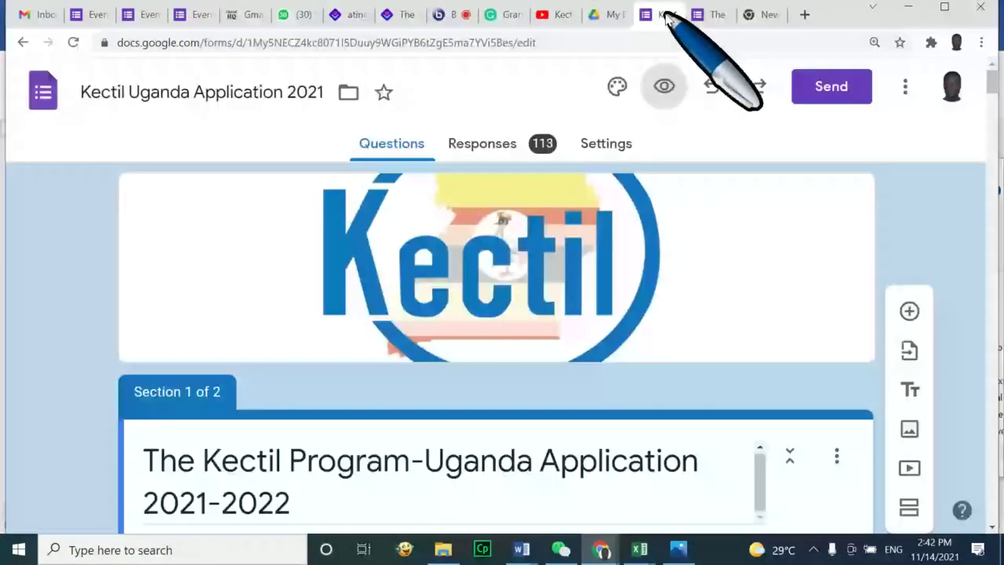
- Turn off Accepting responses with the message 'Sorry, you are late. Try again next time.' plus a contact e-mail
left_click(521, 143)
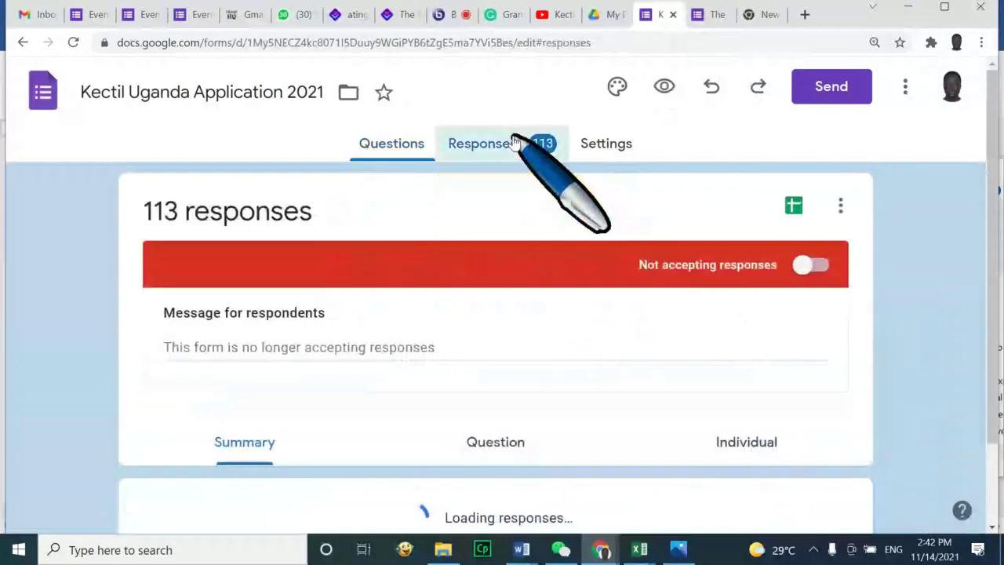
left_click(816, 265)
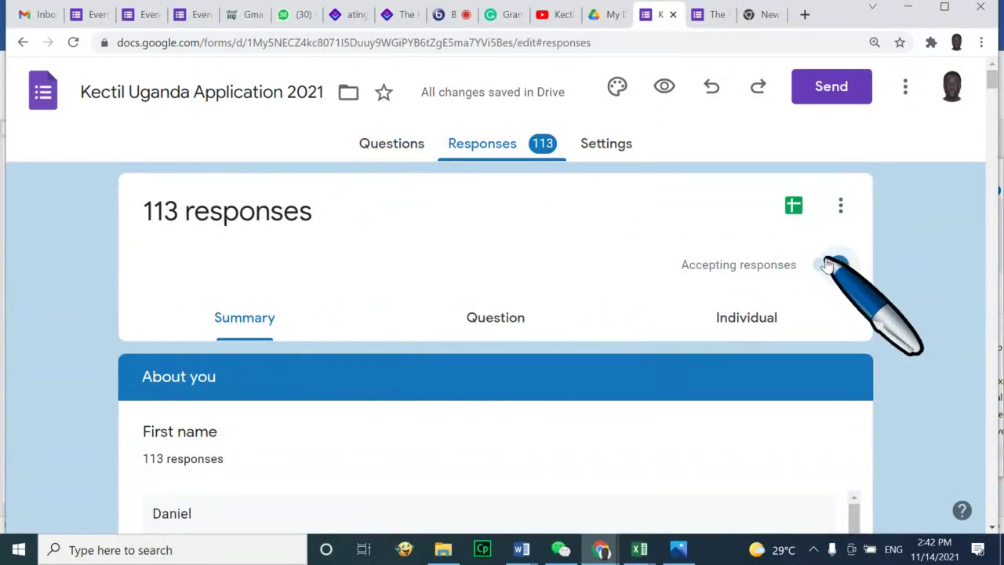
left_click(835, 264)
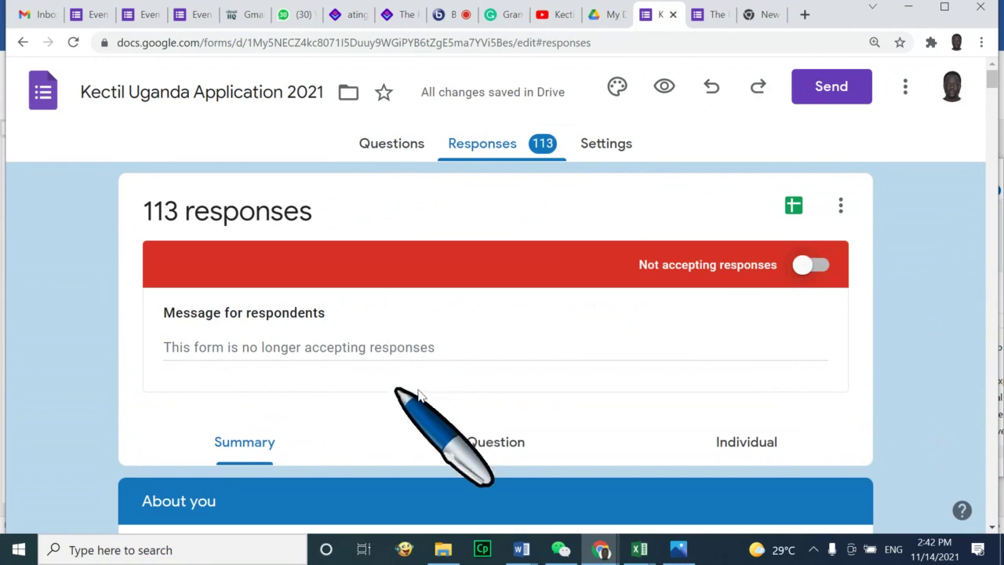
left_click(360, 342)
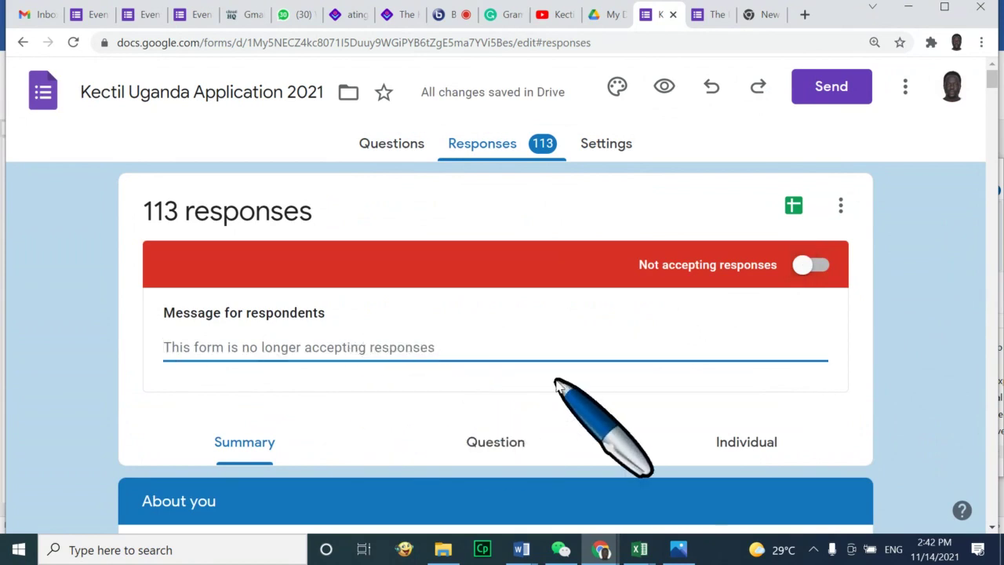
type("S")
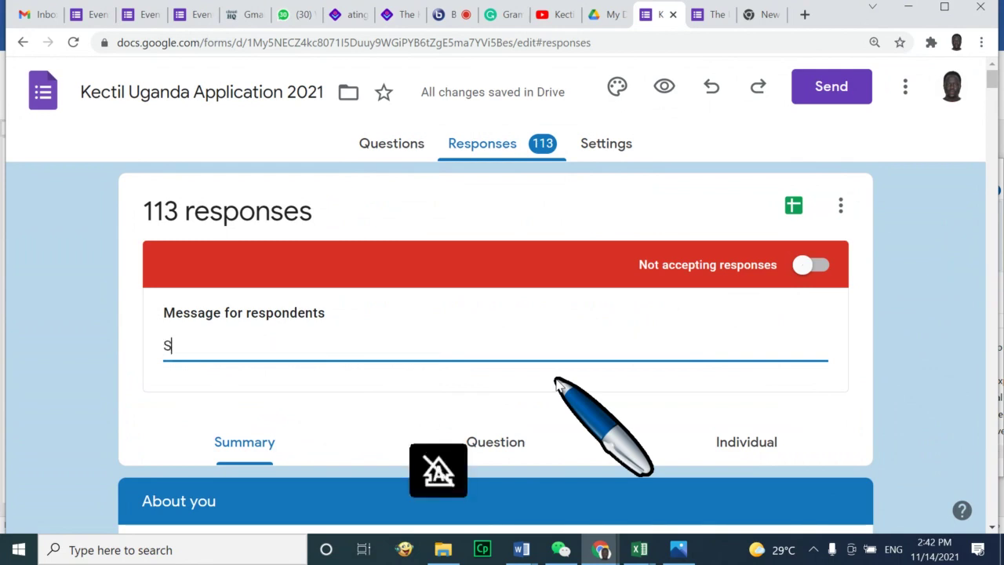
type("orry, you a")
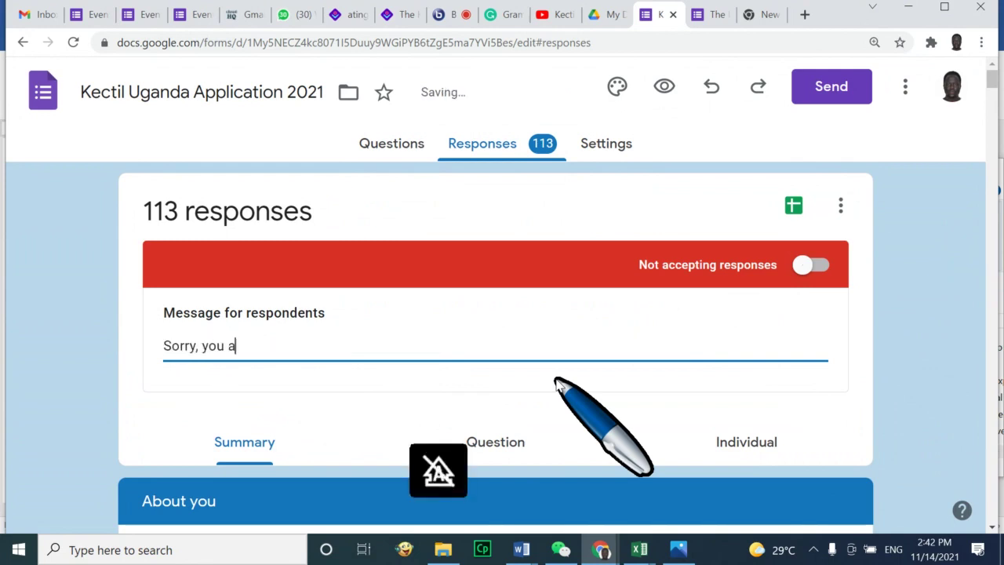
type("re late")
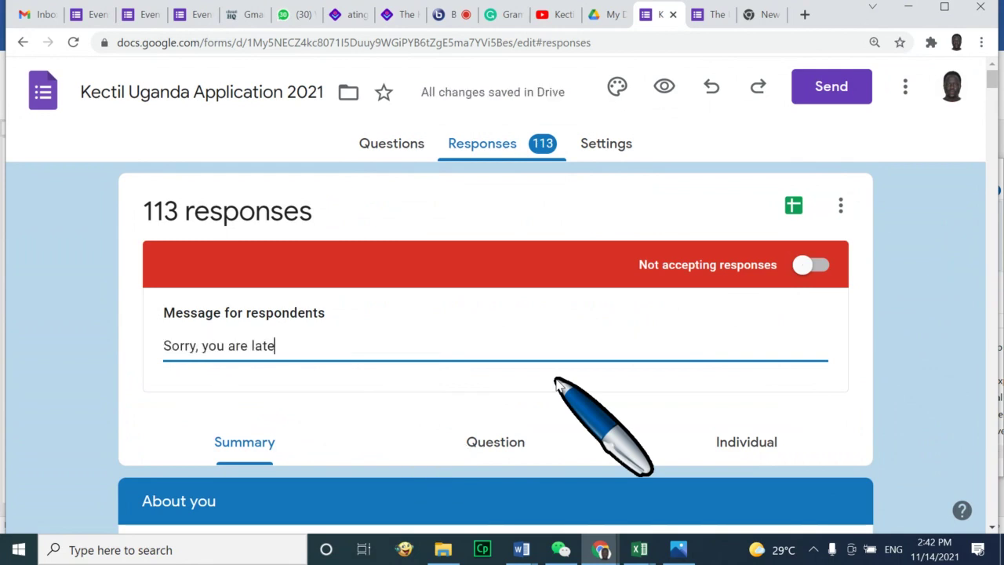
type(". Try aga")
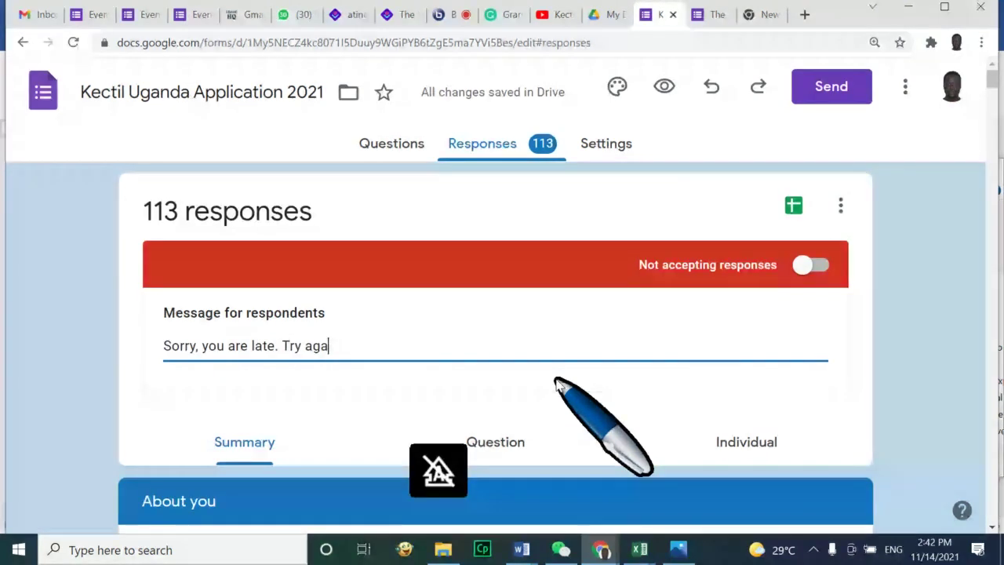
type("in next time.")
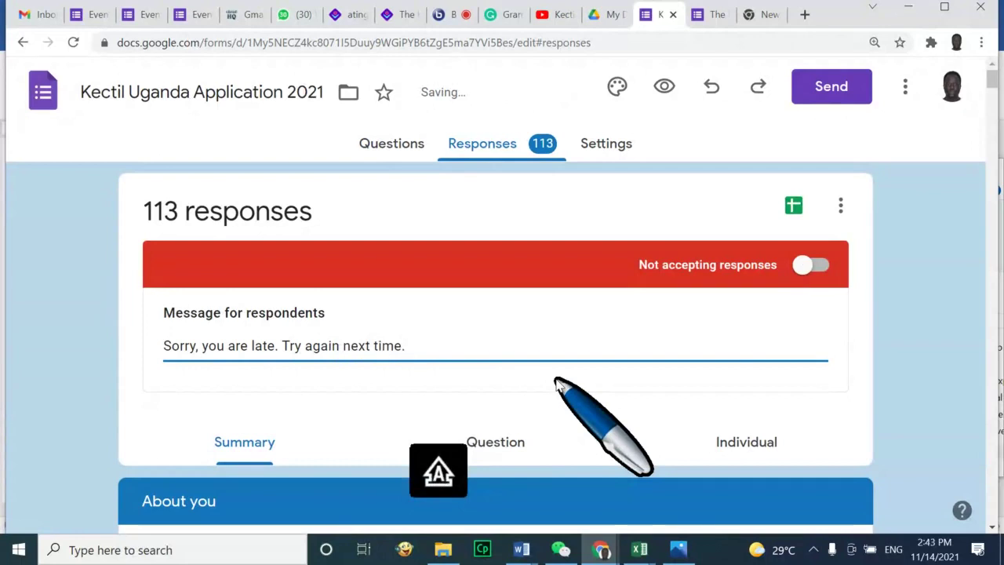
type(" Send us an email")
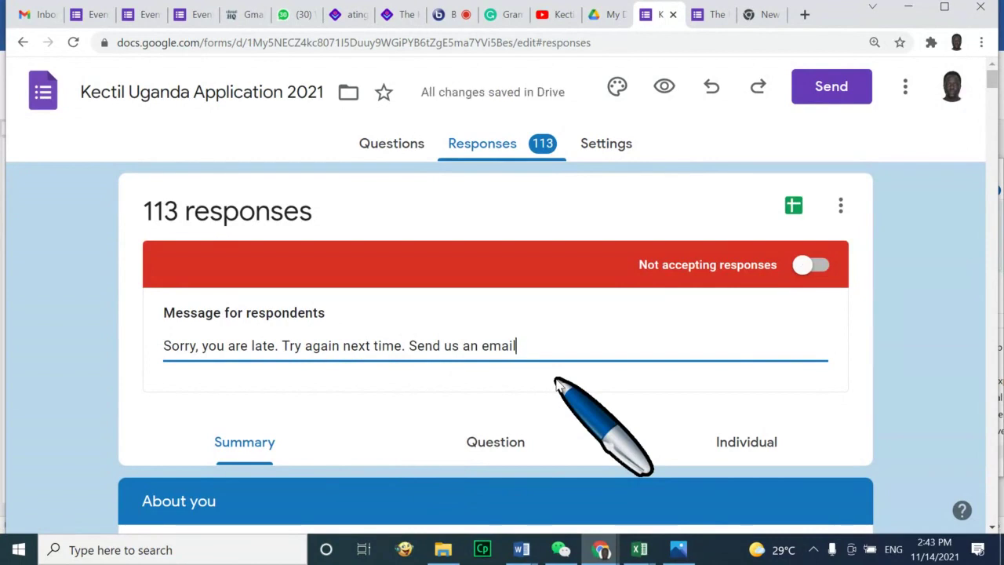
type("us an email")
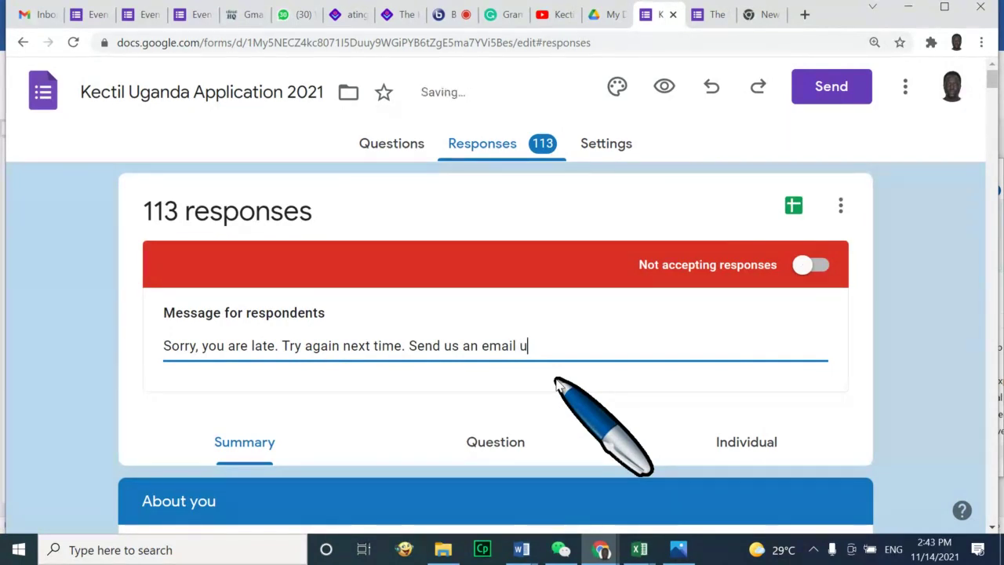
type(" at")
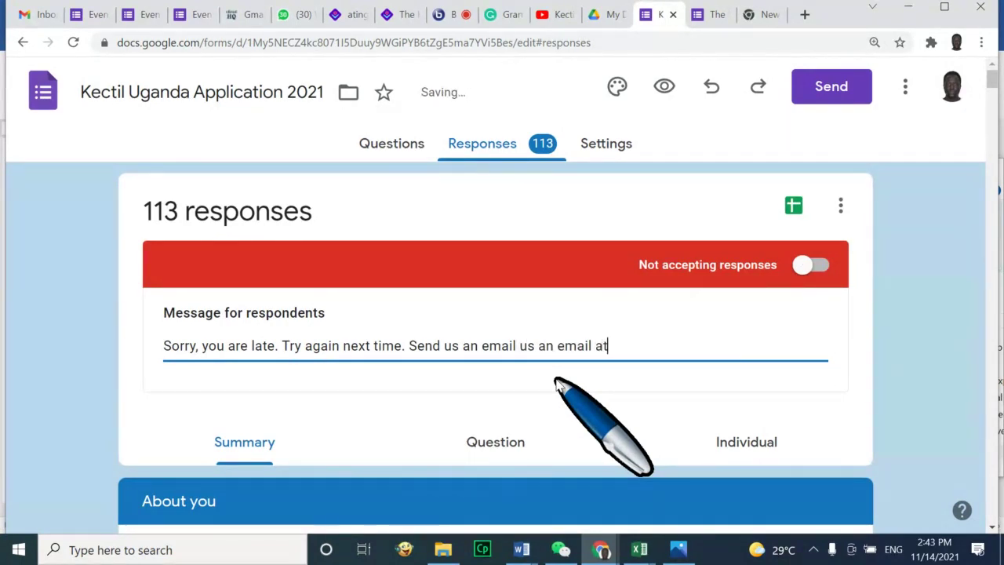
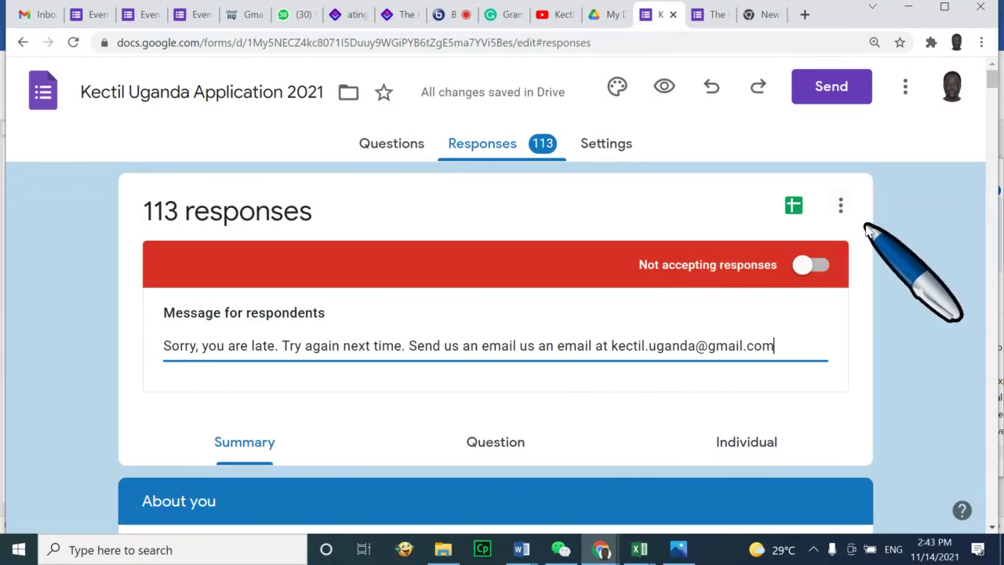
scroll(919, 326, "down", 2)
- Reopen the Kectil form to responses and preview the live form
scroll(919, 326, "up", 2)
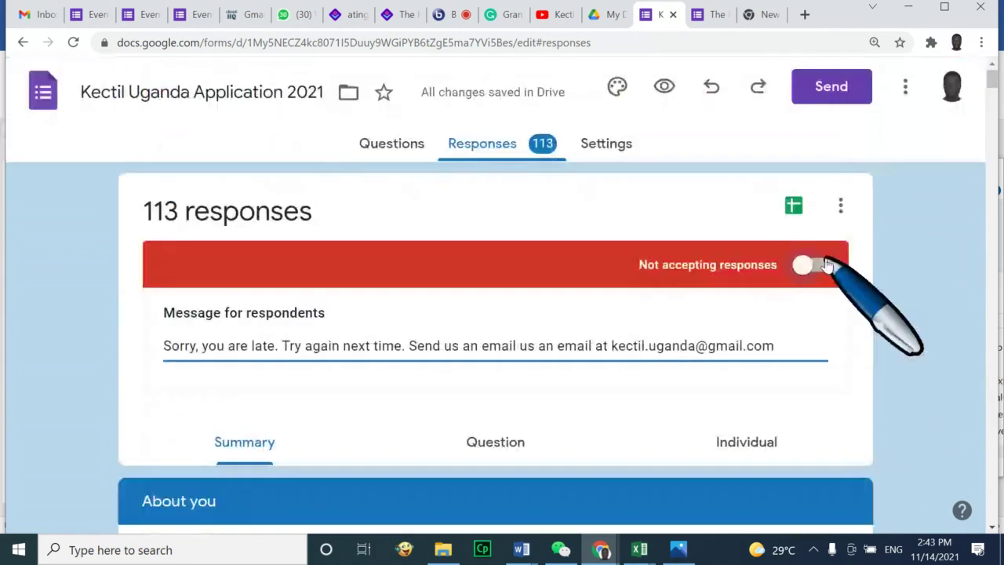
left_click(815, 264)
scroll(951, 295, "down", 10)
scroll(951, 294, "up", 12)
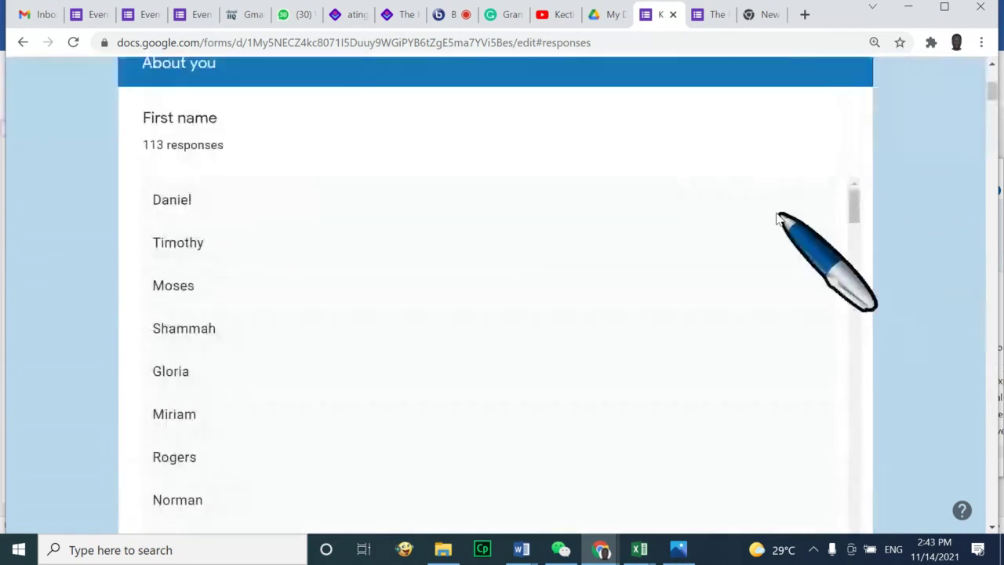
left_click(665, 88)
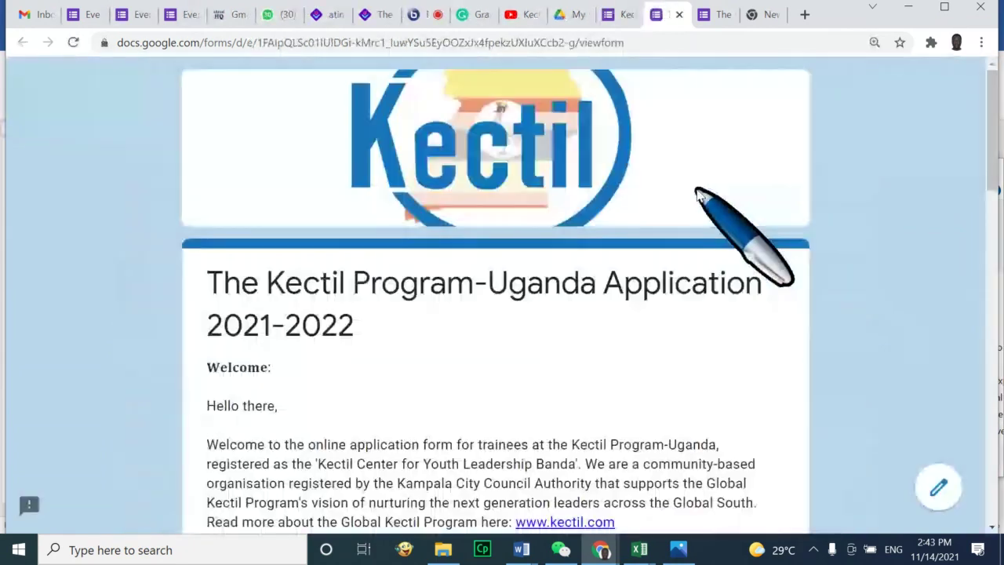
scroll(697, 235, "down", 6)
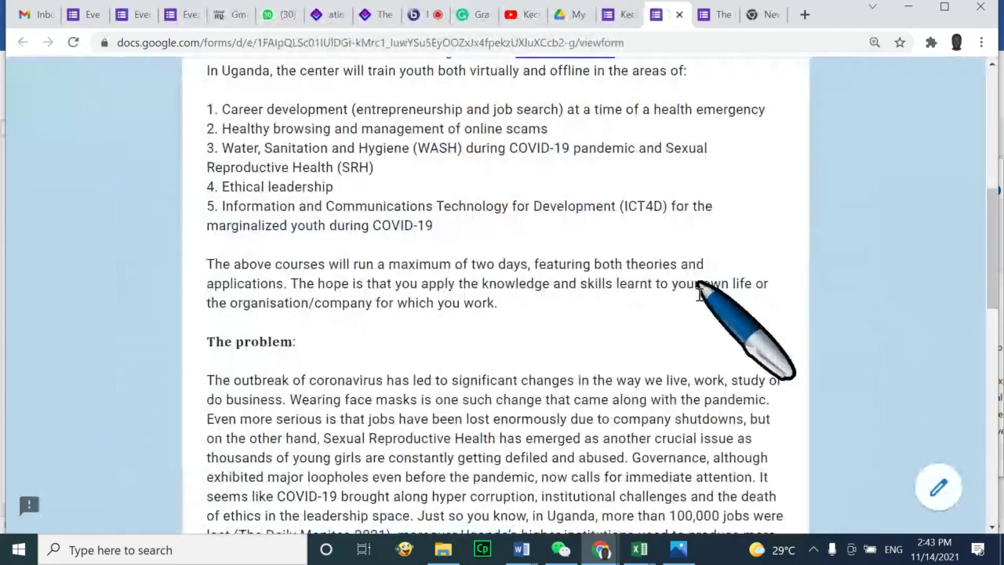
scroll(700, 292, "down", 3)
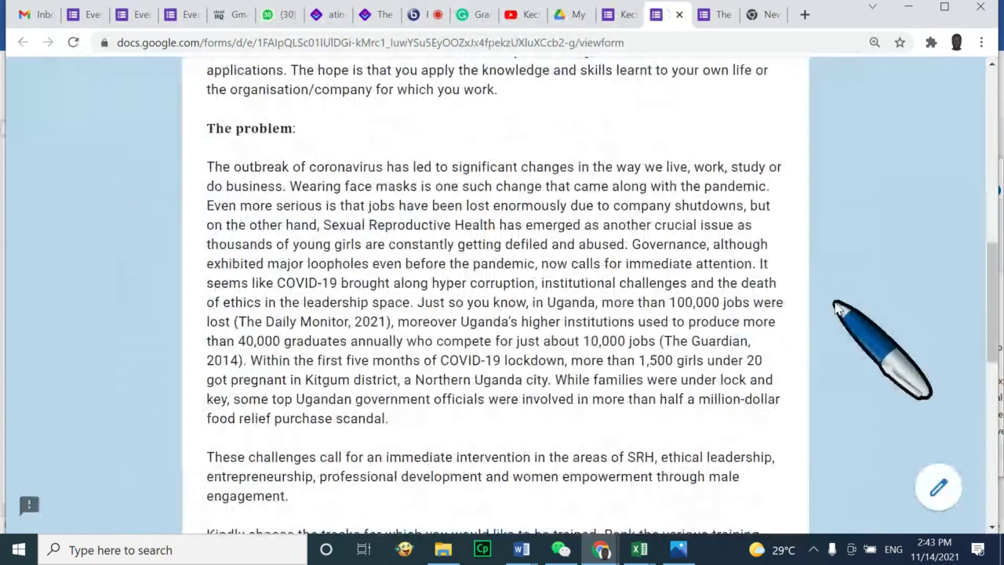
- In the application form's Settings, expand Presentation and switch on Show progress bar
left_click(938, 486)
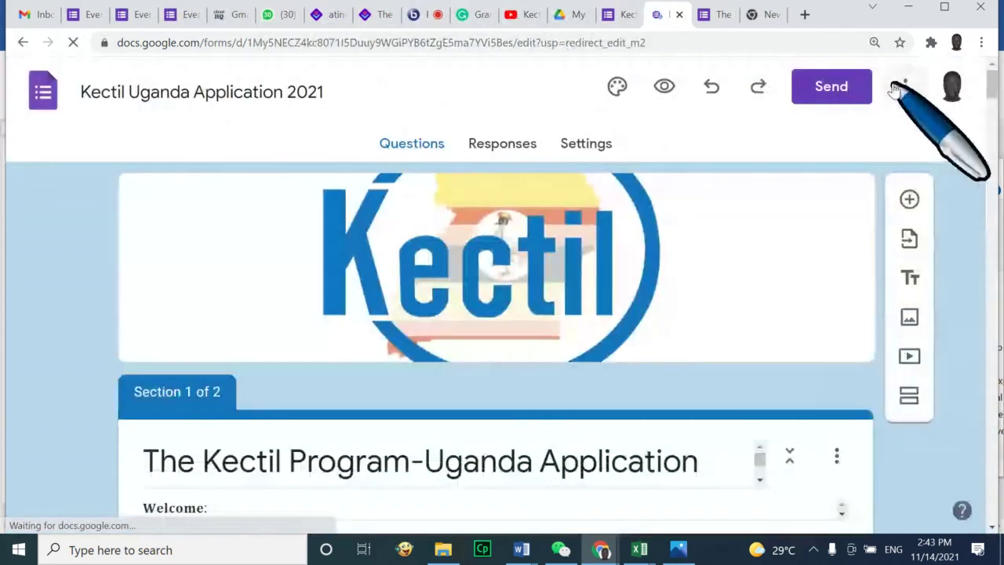
scroll(760, 84, "down", 5)
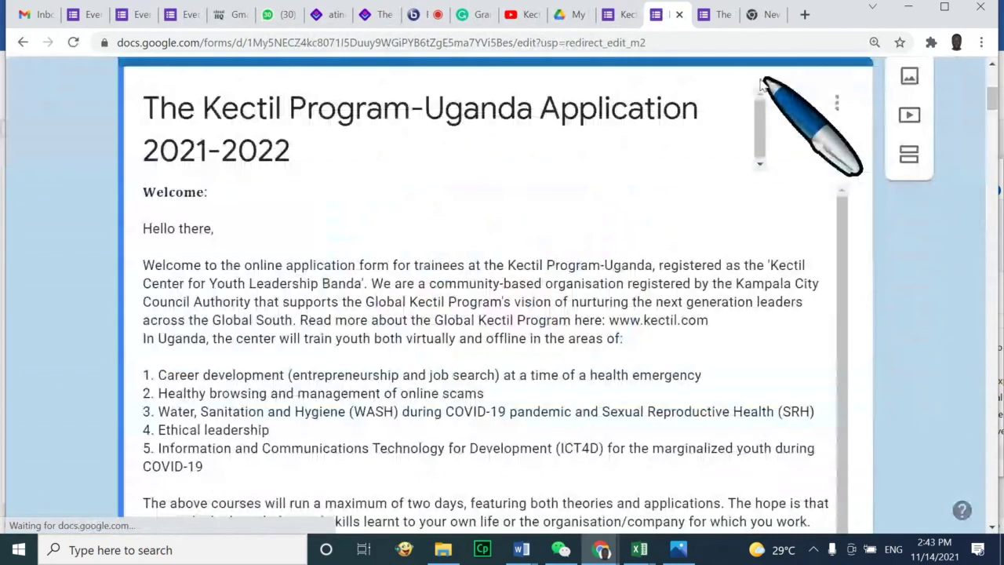
scroll(760, 84, "up", 5)
left_click(605, 148)
scroll(584, 329, "down", 3)
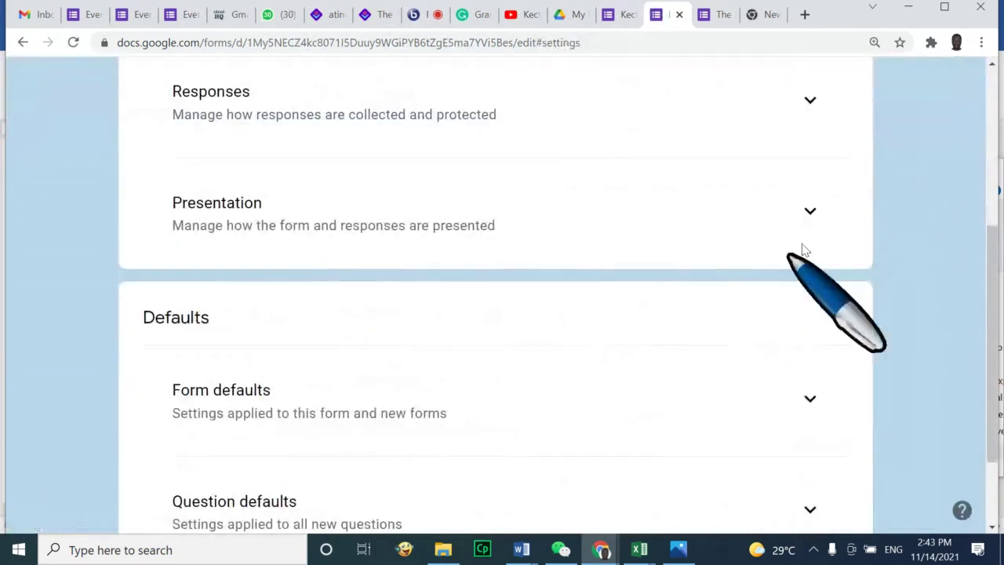
left_click(792, 207)
scroll(751, 381, "down", 3)
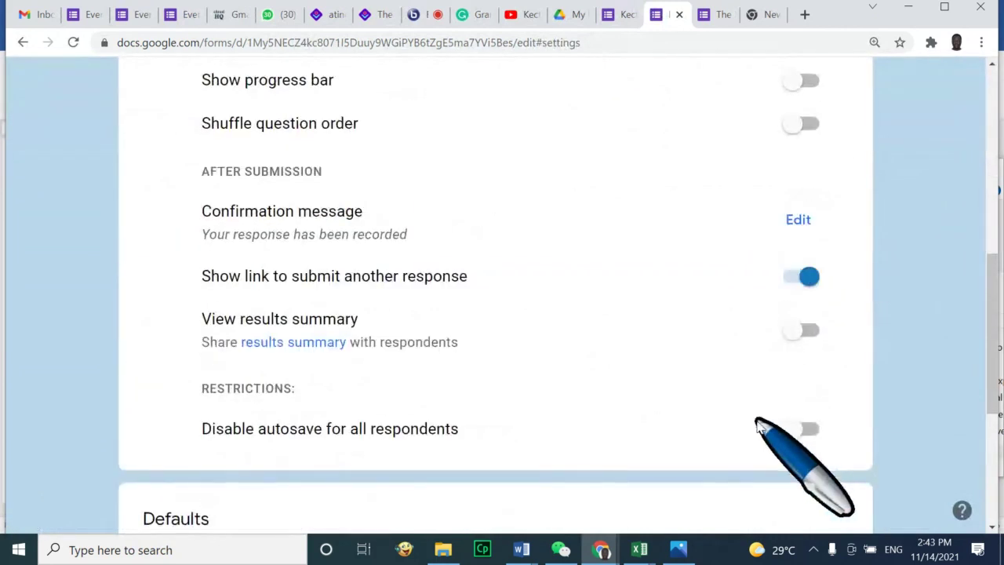
scroll(713, 331, "up", 2)
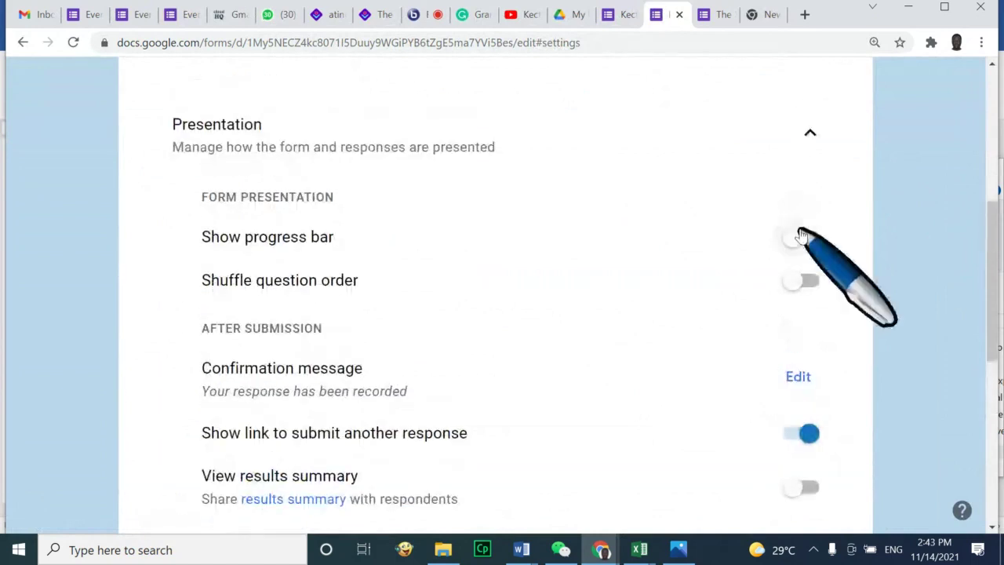
left_click(801, 237)
scroll(912, 284, "up", 5)
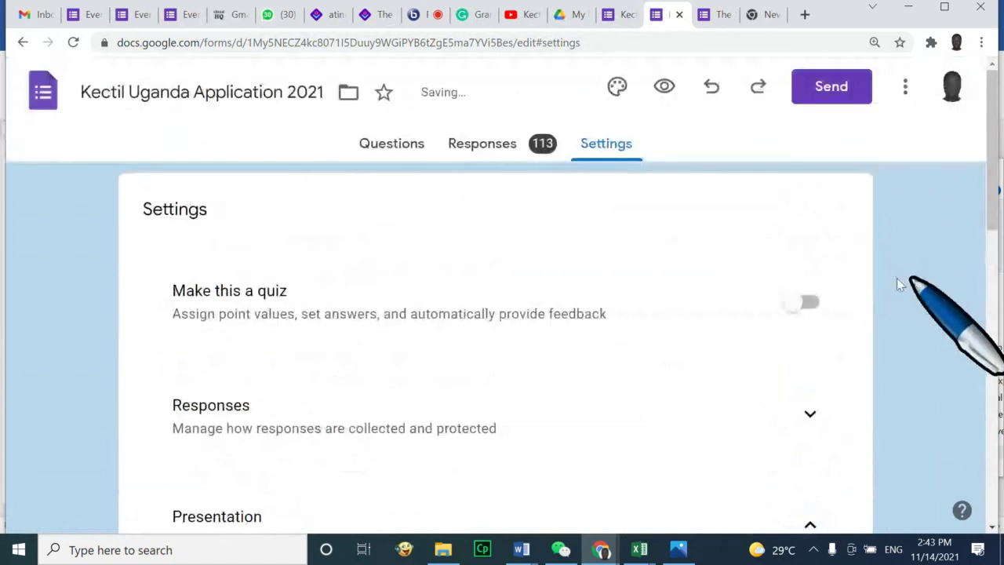
- Preview the Kectil application and scroll to the bottom to check its progress bar
left_click(663, 86)
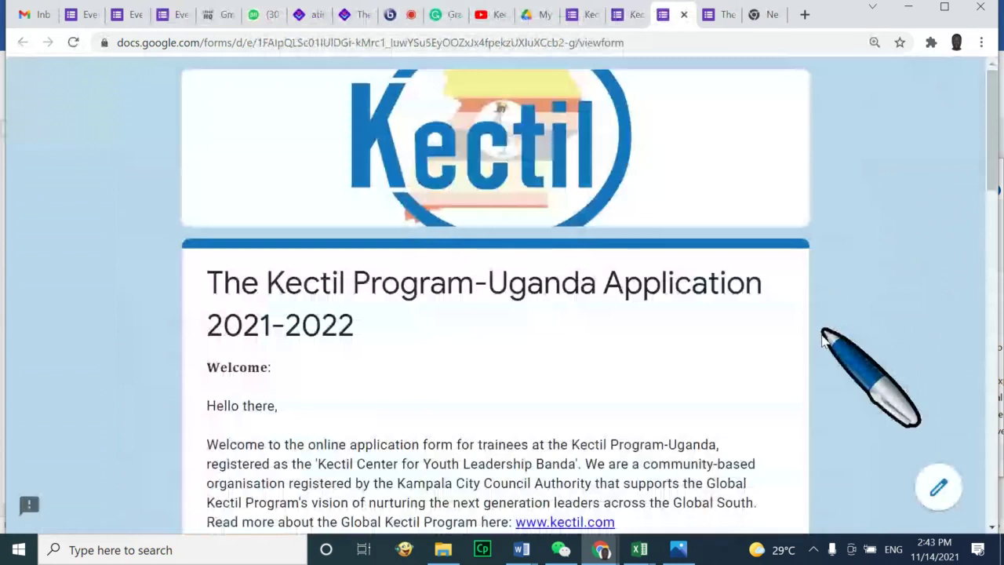
scroll(822, 336, "down", 10)
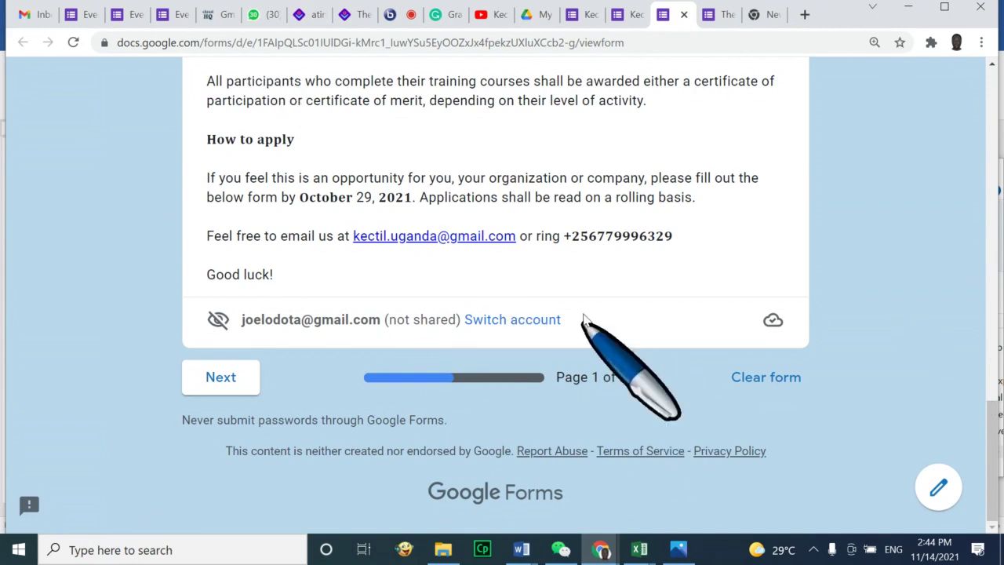
scroll(596, 237, "up", 5)
scroll(598, 239, "up", 10)
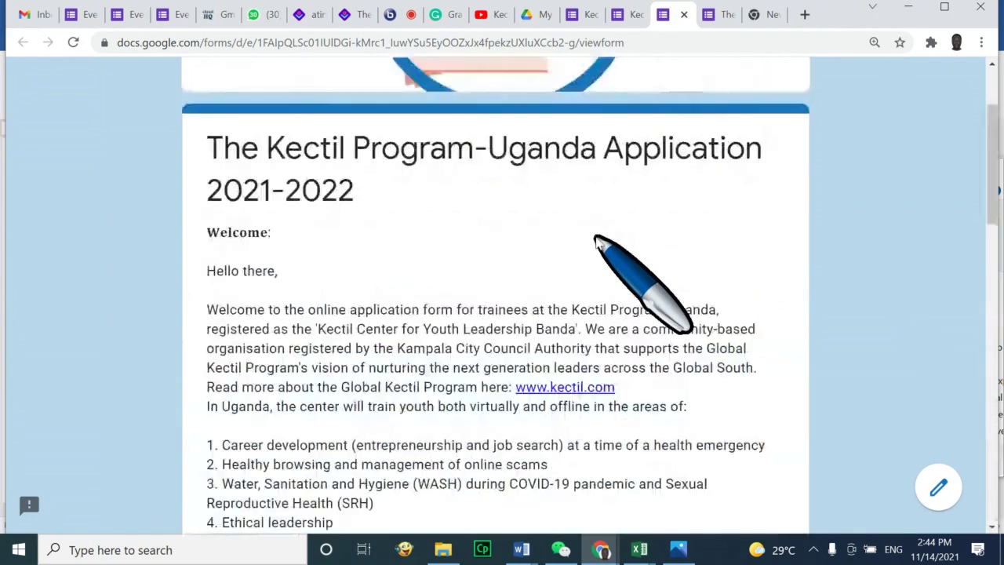
scroll(600, 243, "down", 7)
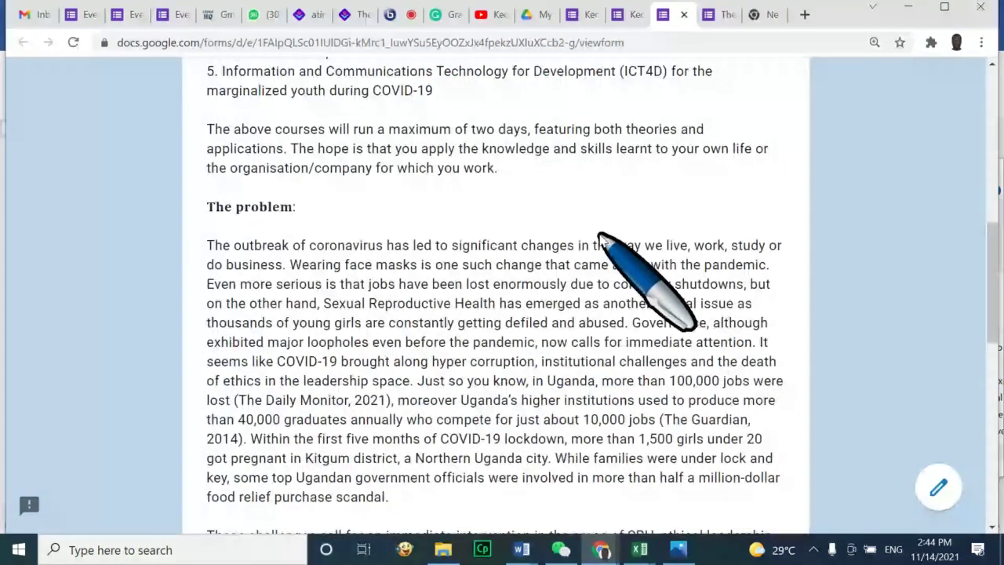
scroll(598, 235, "down", 15)
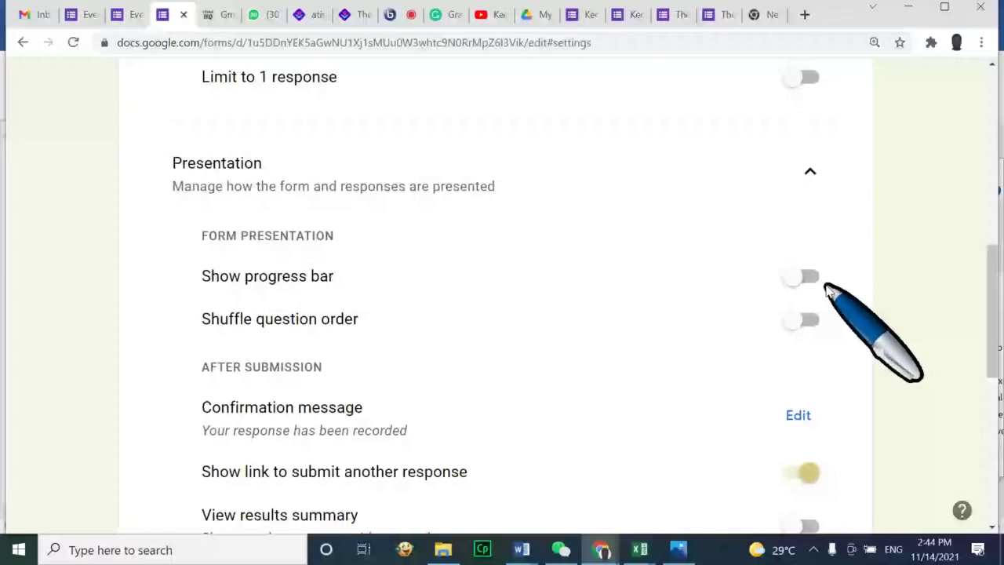
- Switch on Show progress bar for the Event Feedback form and return to the top of Settings
left_click(811, 279)
scroll(784, 383, "down", 2)
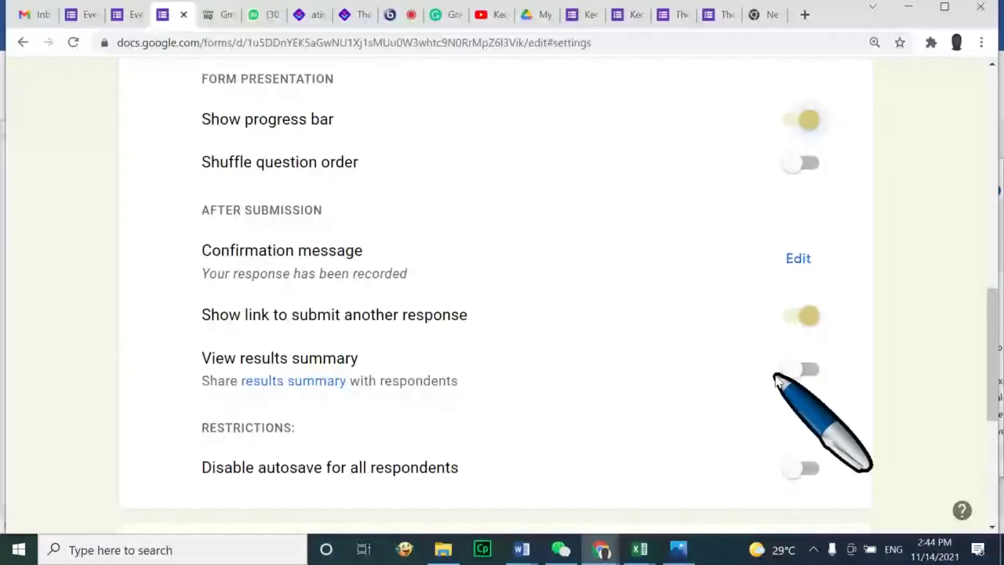
scroll(776, 380, "down", 2)
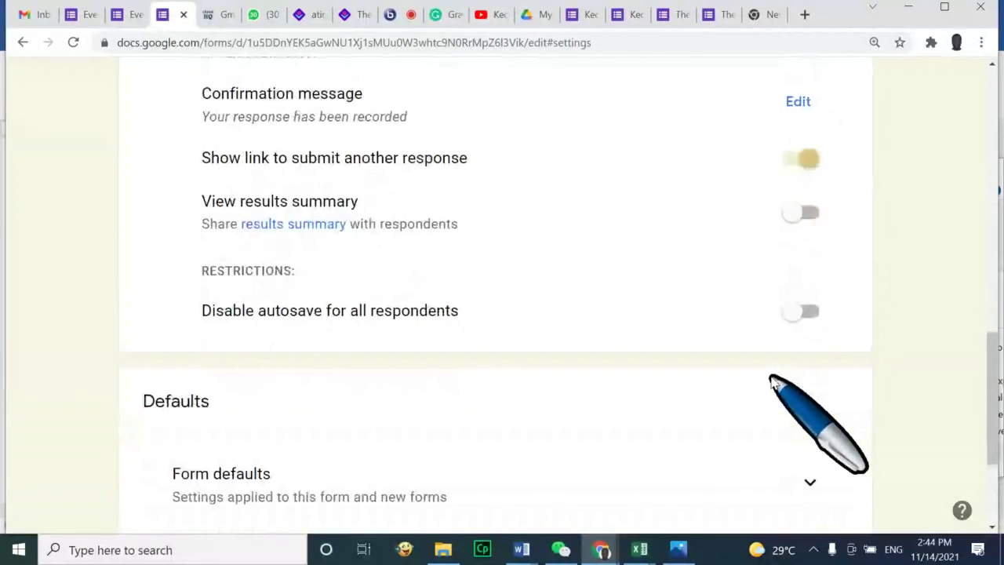
scroll(772, 385, "down", 3)
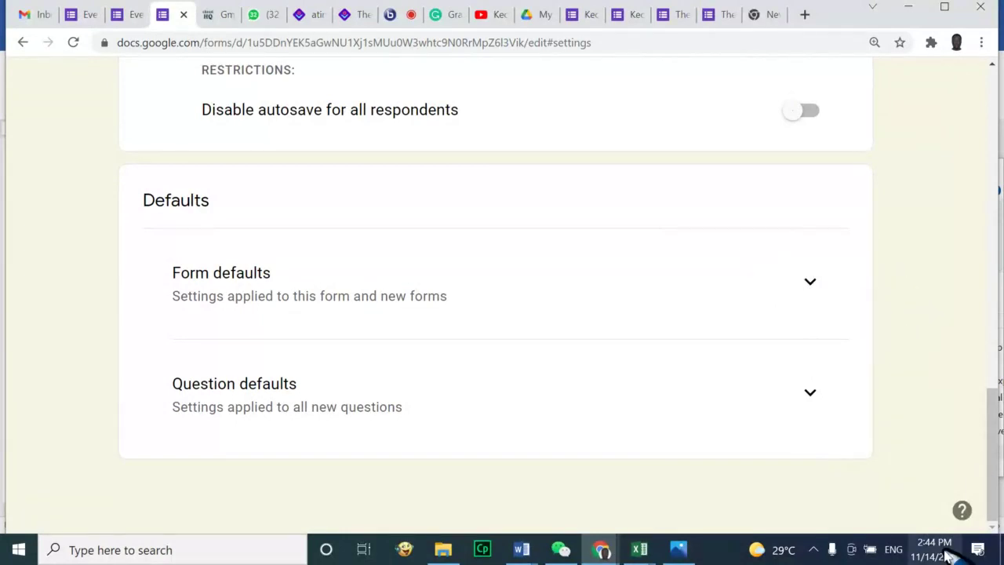
mouse_move(949, 556)
scroll(866, 412, "up", 15)
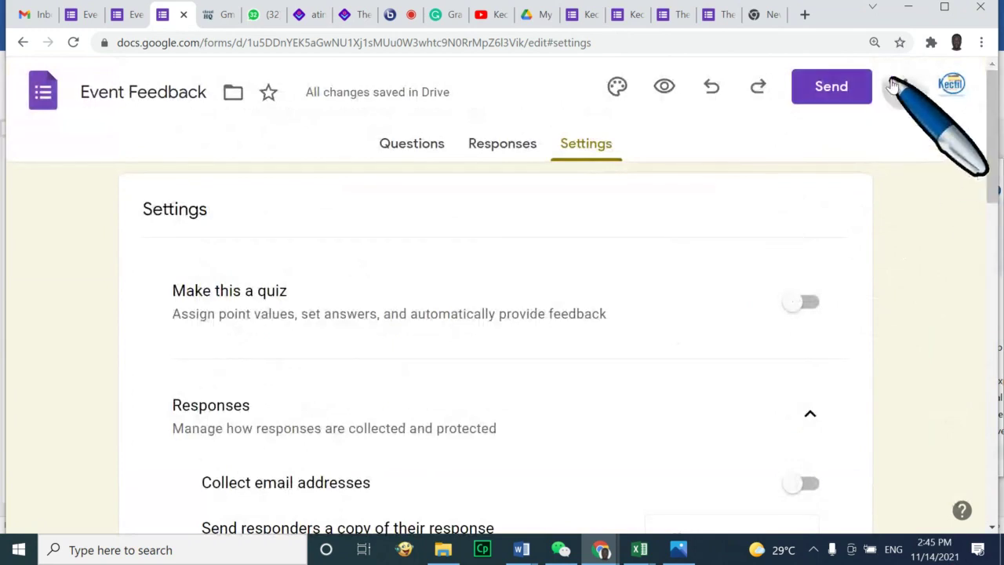
- Copy the Event Feedback form's full-length link from Send, leaving Shorten URL unticked
left_click(822, 91)
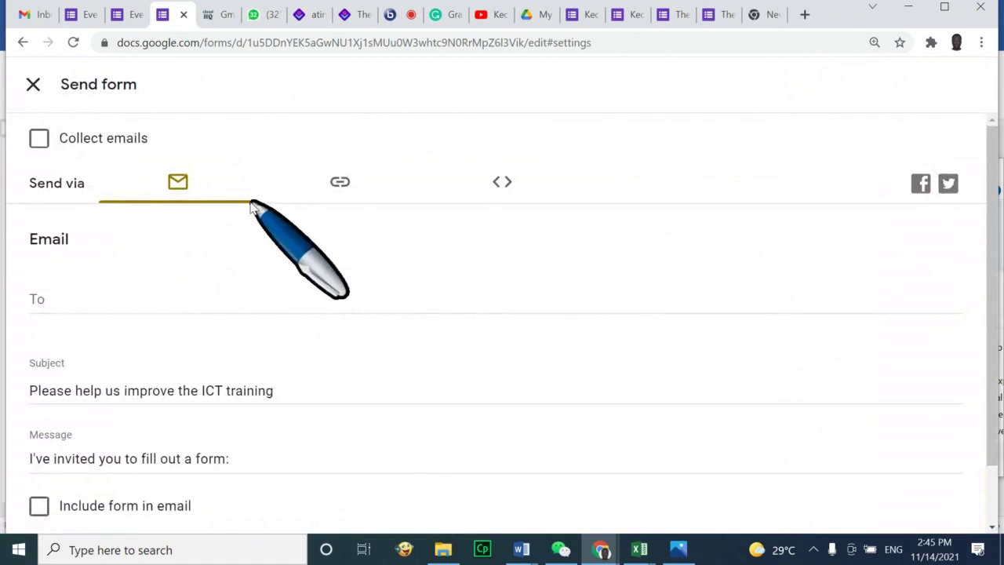
left_click(345, 182)
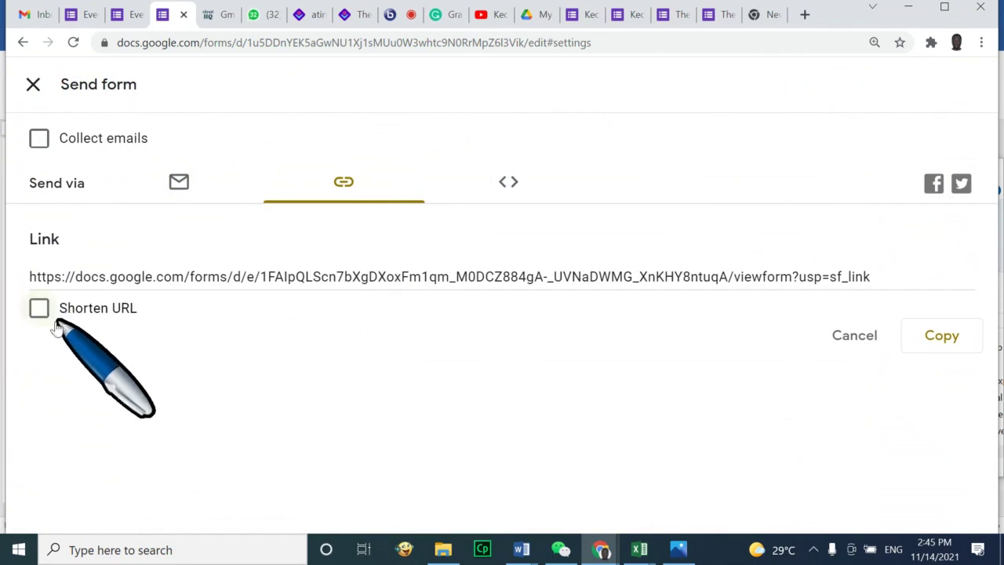
left_click(39, 308)
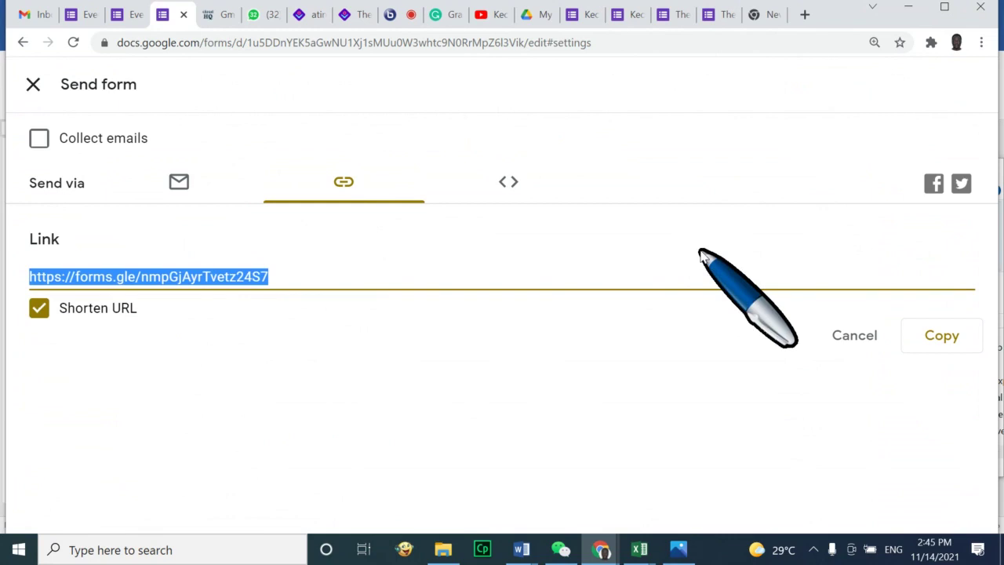
left_click(38, 308)
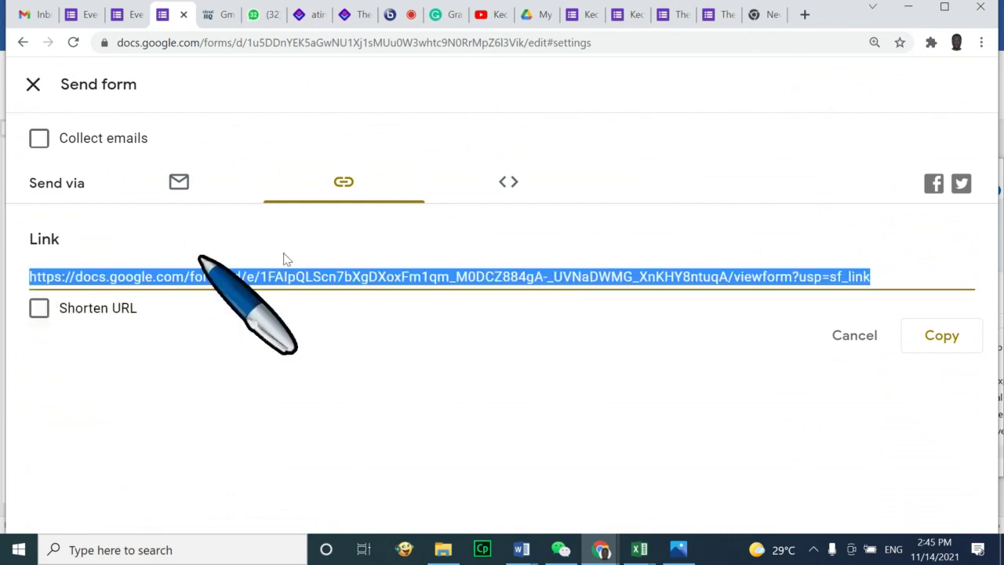
right_click(583, 279)
left_click(612, 288)
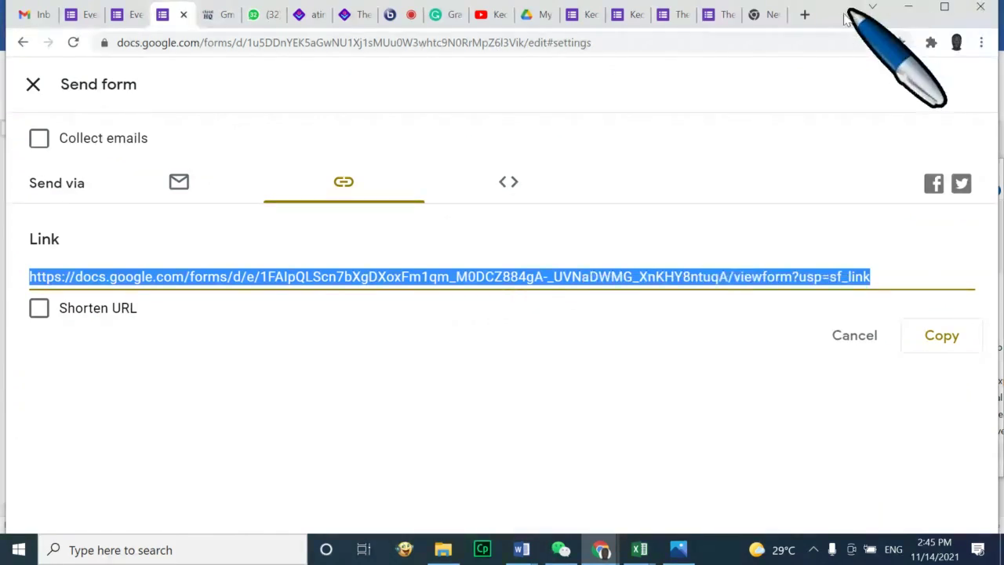
left_click(803, 14)
type("shorte")
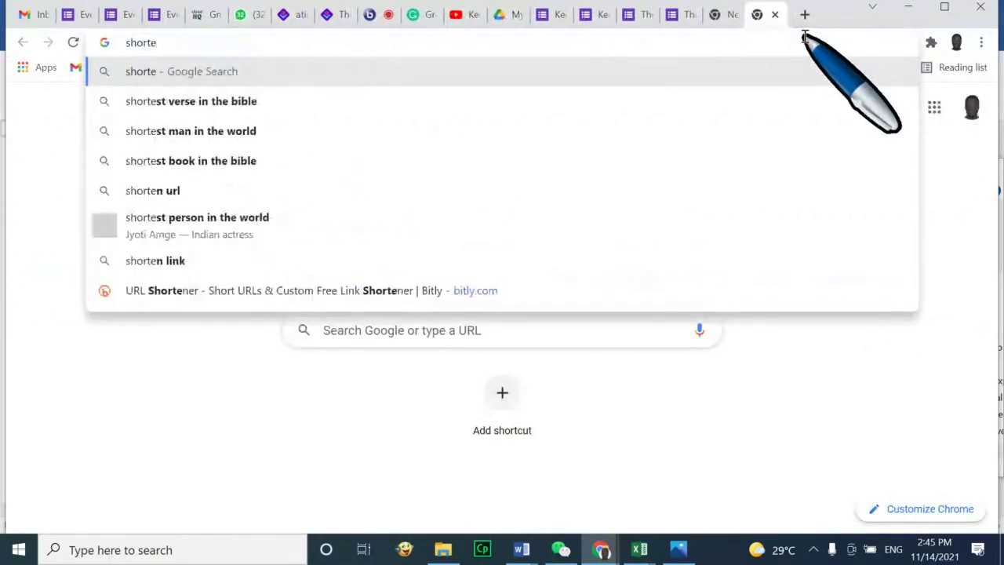
left_click(462, 289)
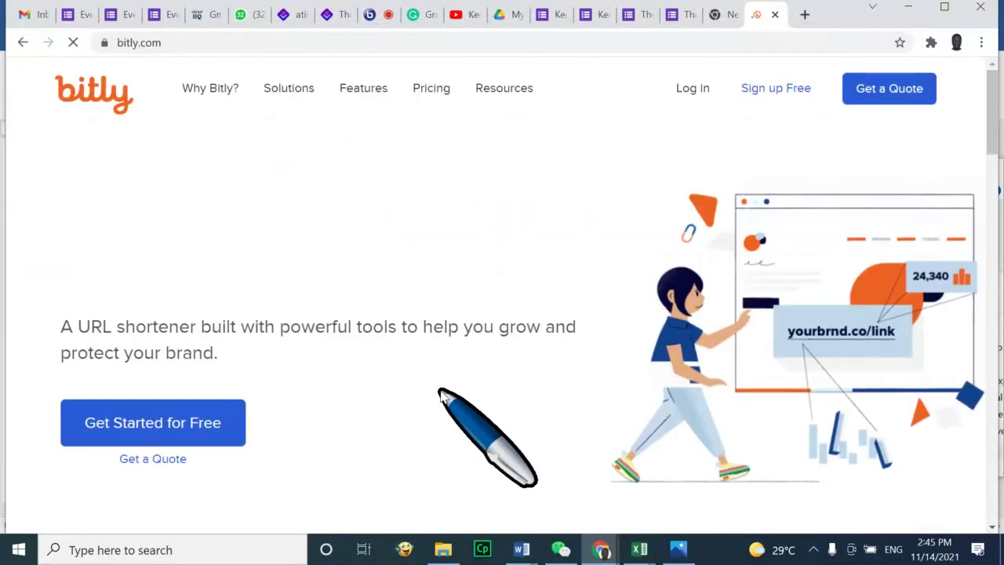
scroll(408, 400, "down", 4)
scroll(374, 407, "down", 1)
left_click(375, 203)
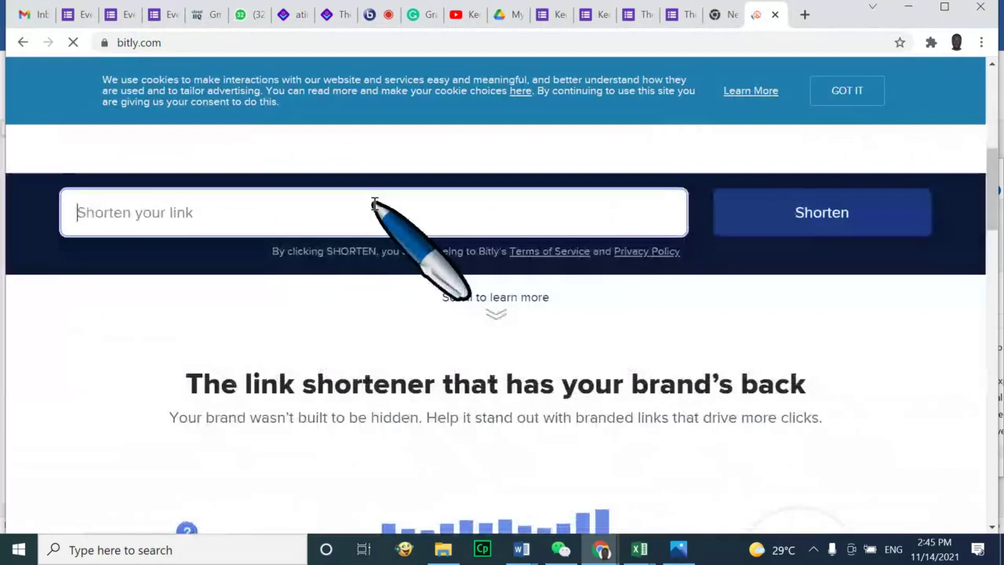
key("ctrl+v")
left_click(868, 214)
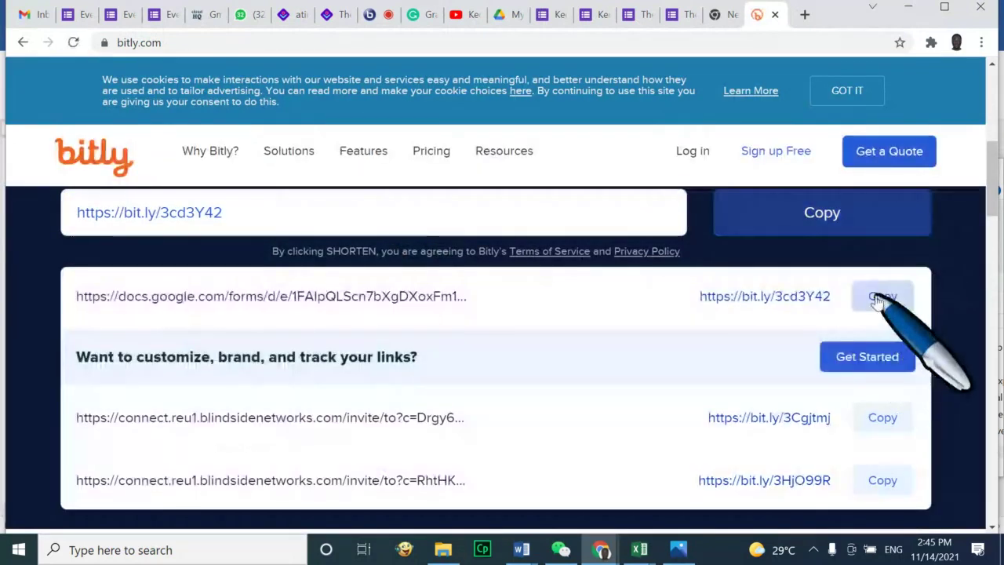
left_click(882, 298)
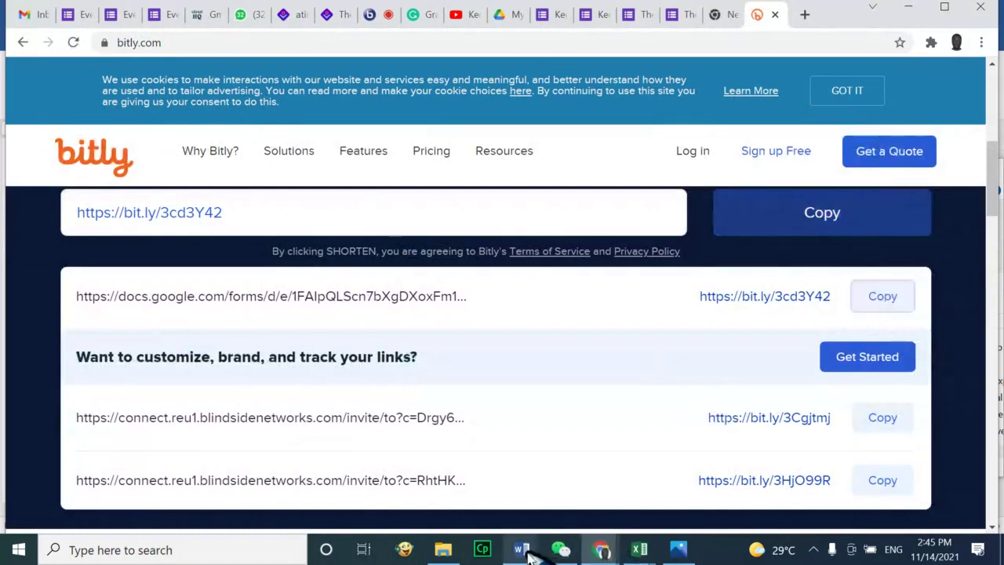
mouse_move(524, 549)
left_click(913, 485)
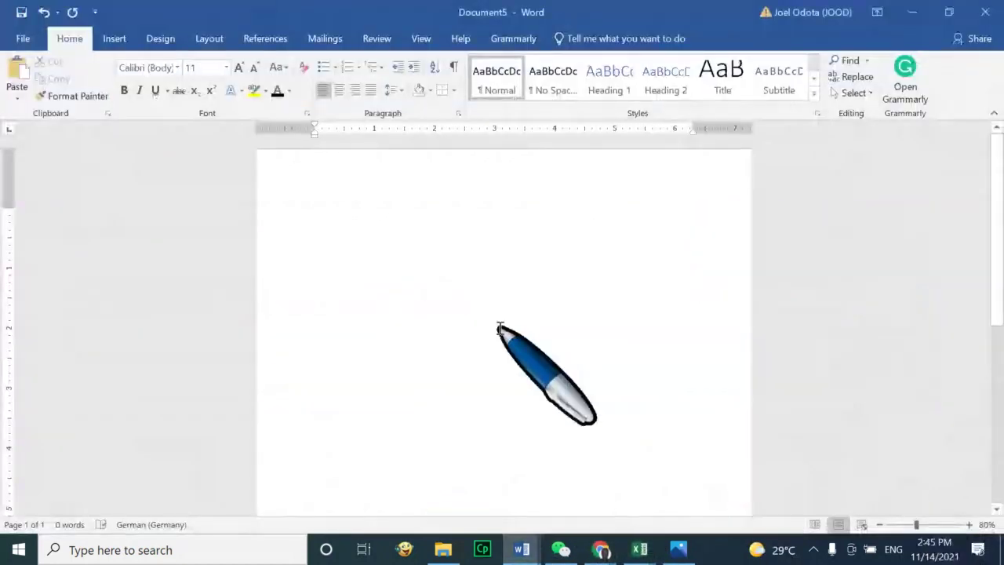
key("Caps_Lock")
type("B")
key("Caps_Lock")
type("itly")
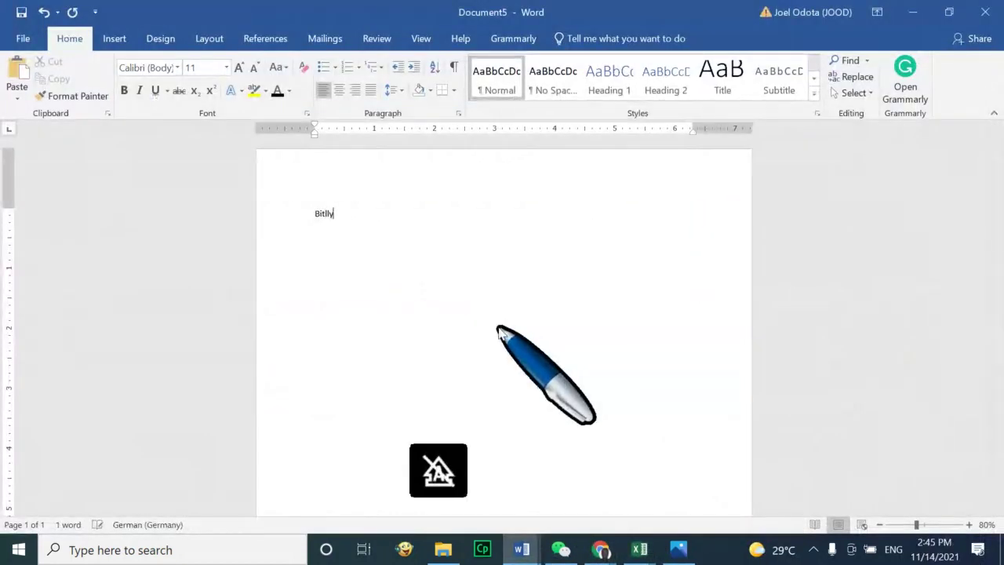
left_click(932, 524)
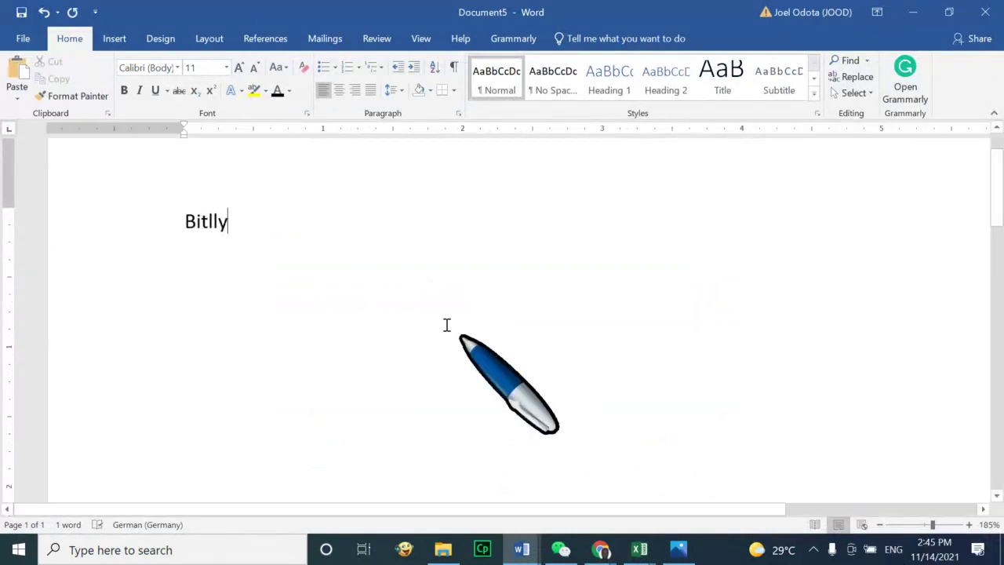
key("BackSpace")
key("BackSpace")
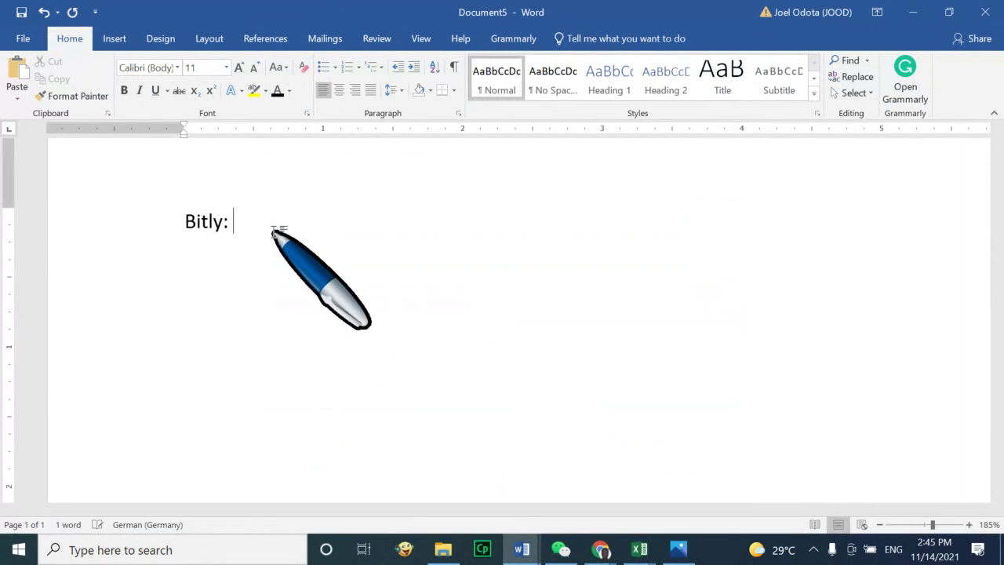
key("ctrl+v")
key("Return")
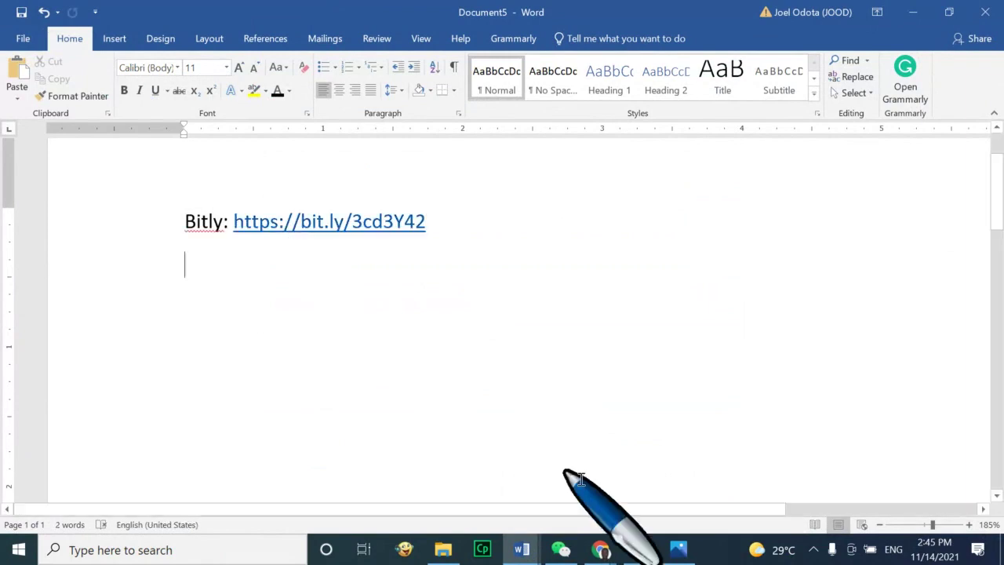
left_click(600, 548)
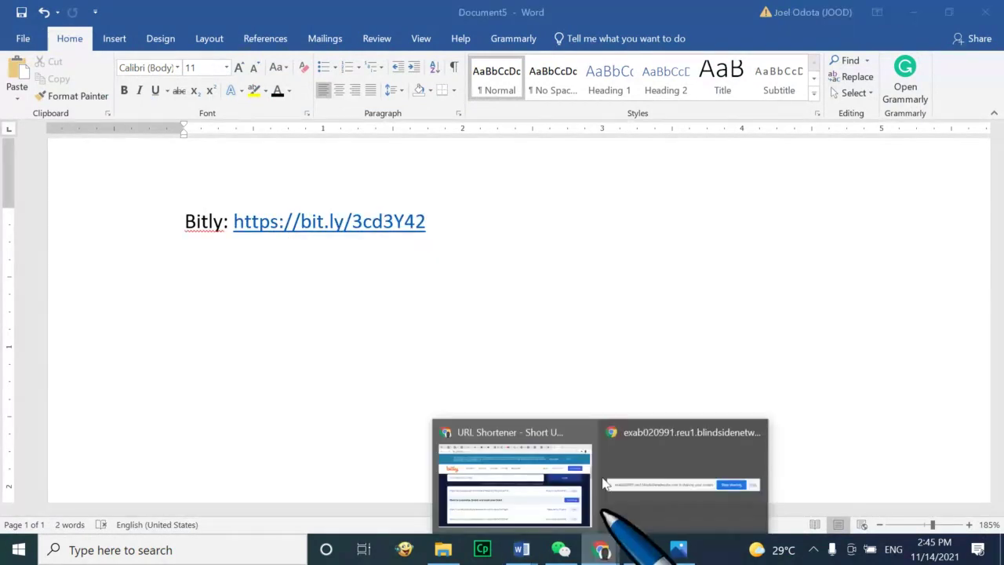
left_click(584, 482)
left_click(154, 14)
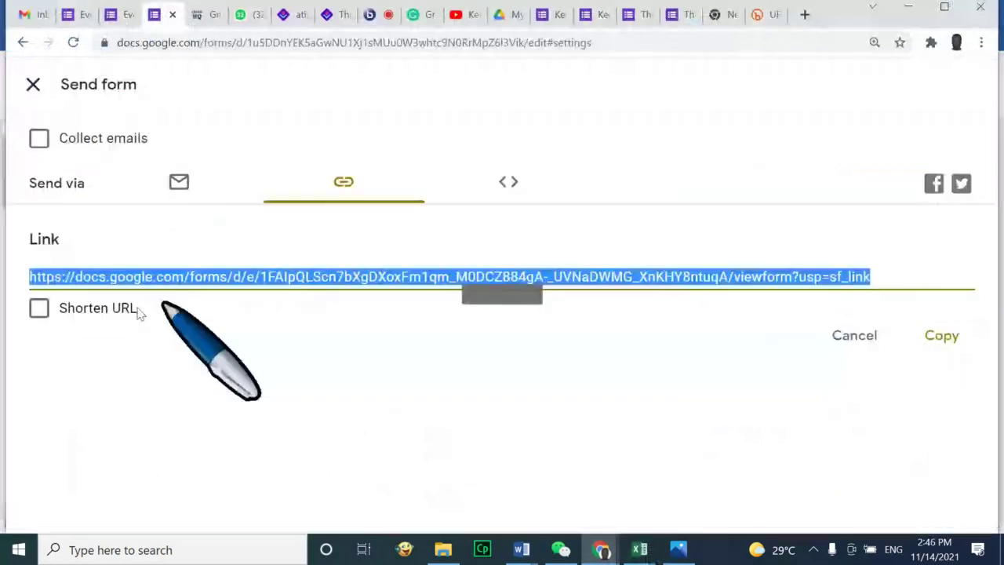
left_click(39, 308)
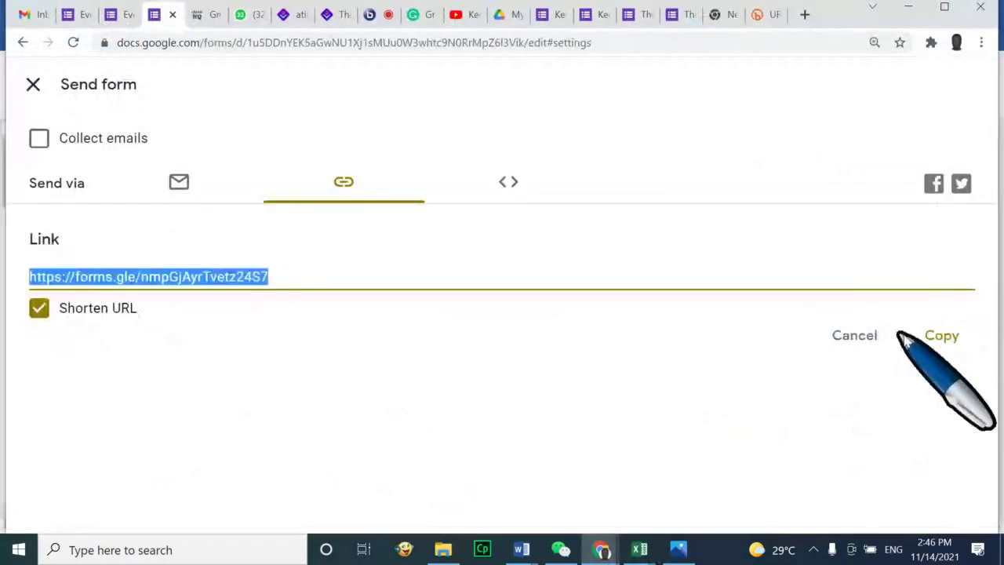
left_click(939, 335)
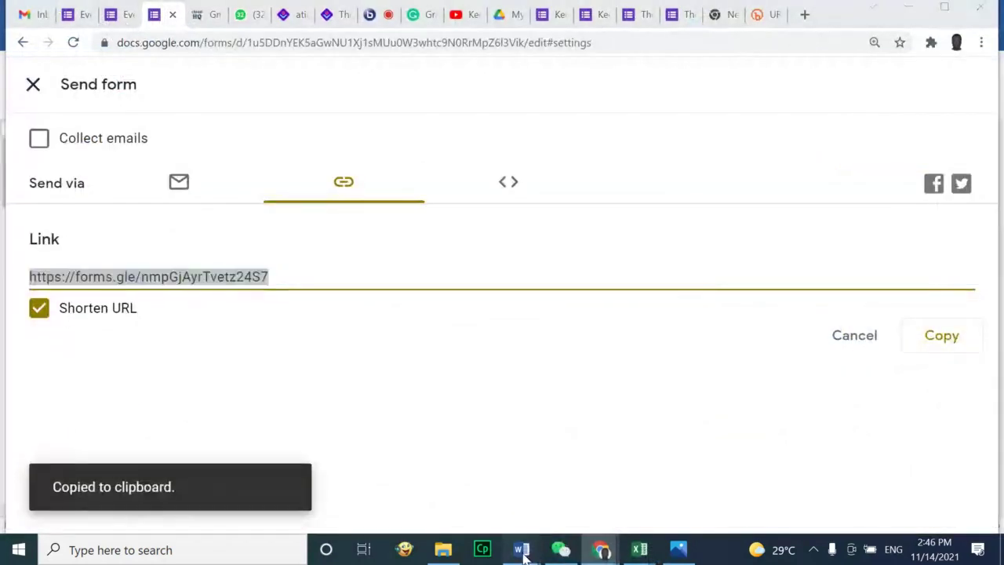
mouse_move(522, 549)
left_click(949, 479)
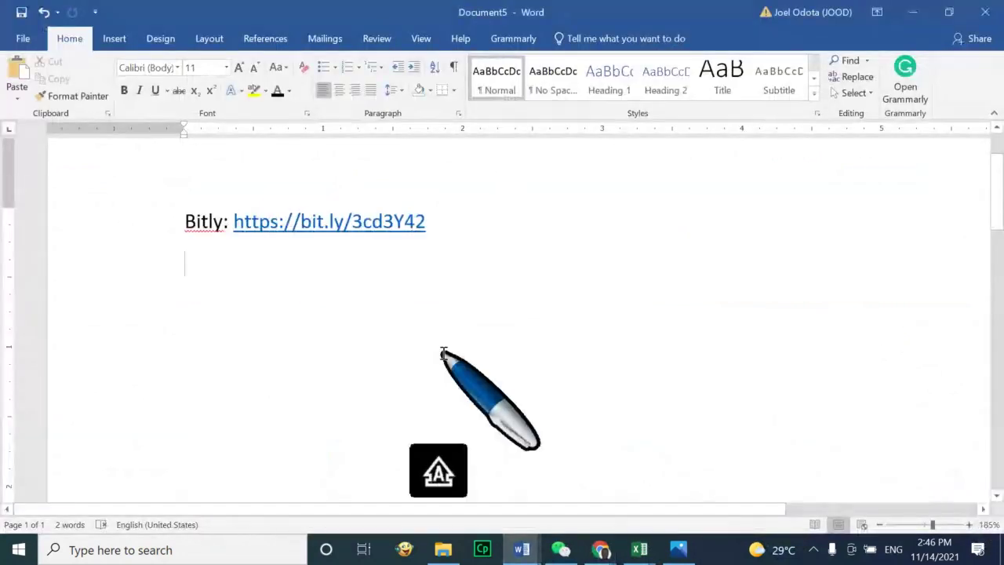
type("Google")
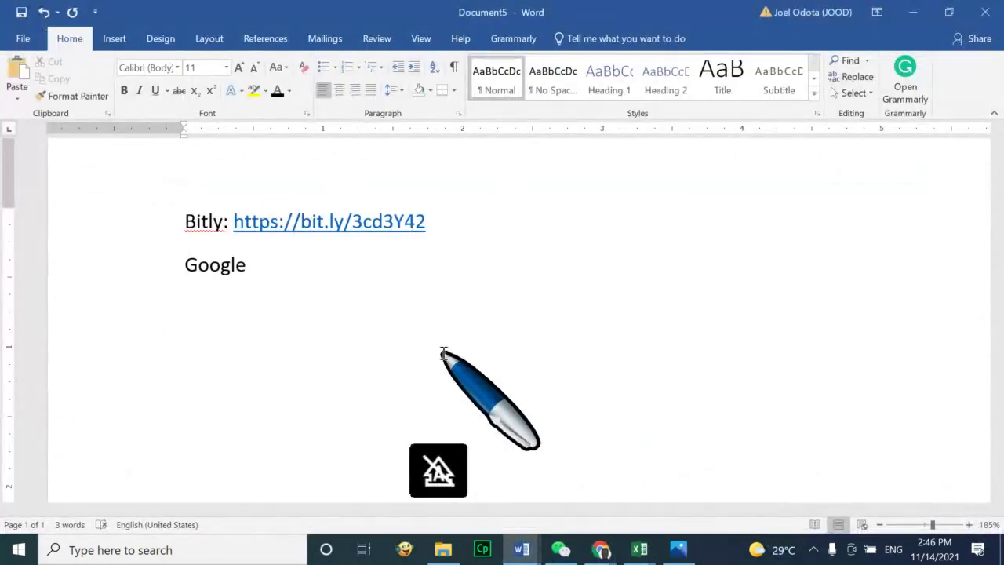
type(":")
key("ctrl+v")
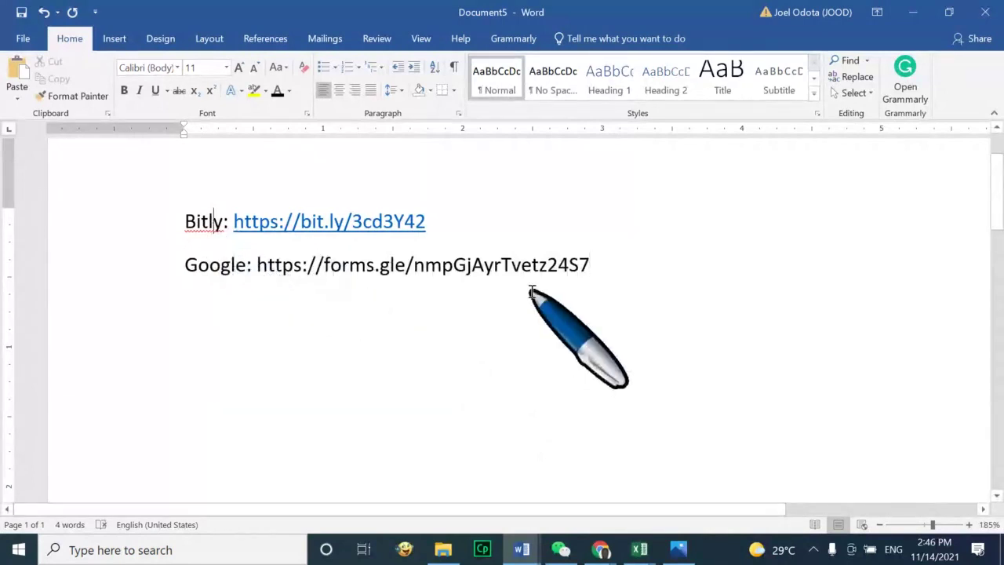
left_click_drag(608, 262, 271, 264)
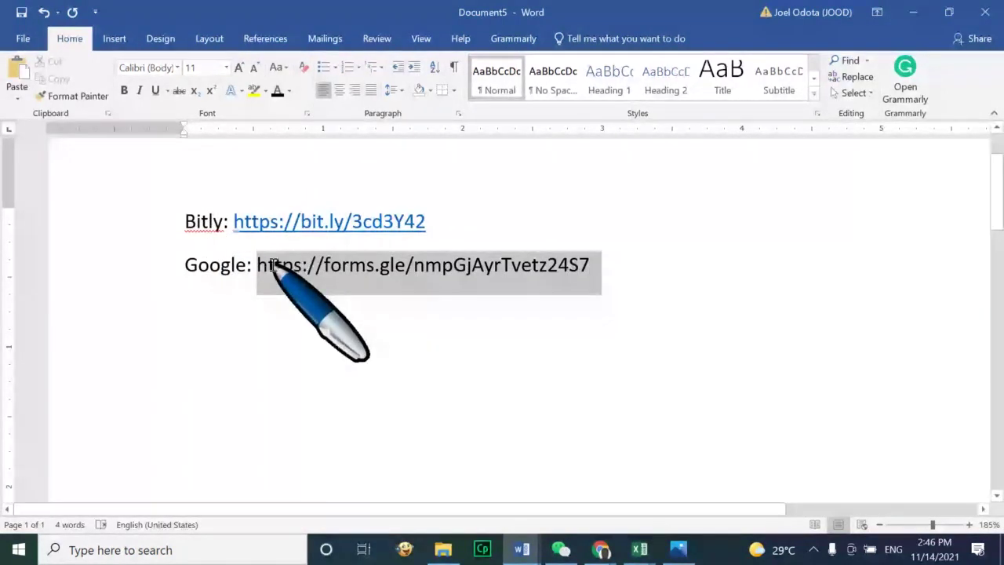
key("Down")
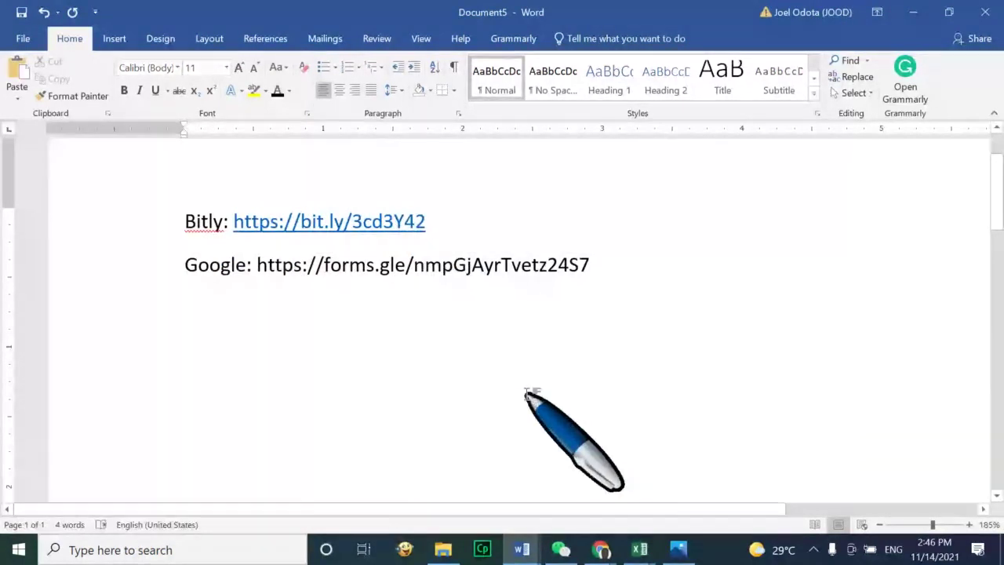
- Load the copied forms.gle link in a new tab to view the live ICT training survey
mouse_move(602, 549)
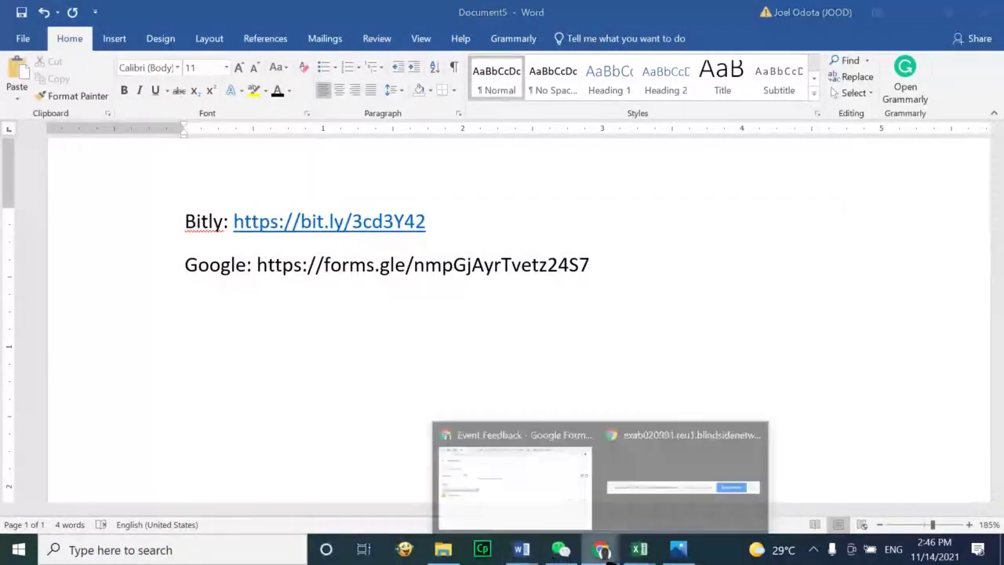
left_click(501, 471)
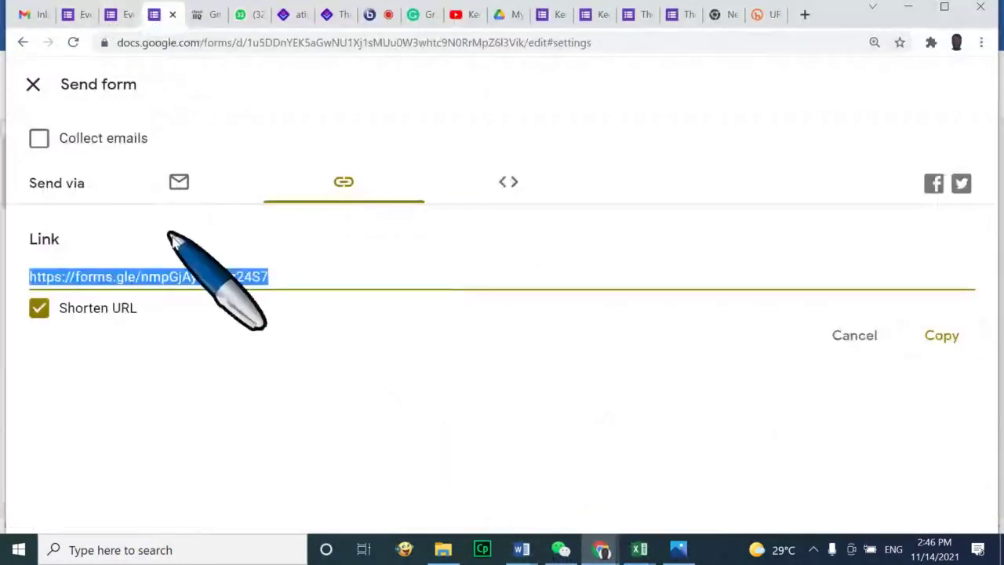
left_click(937, 332)
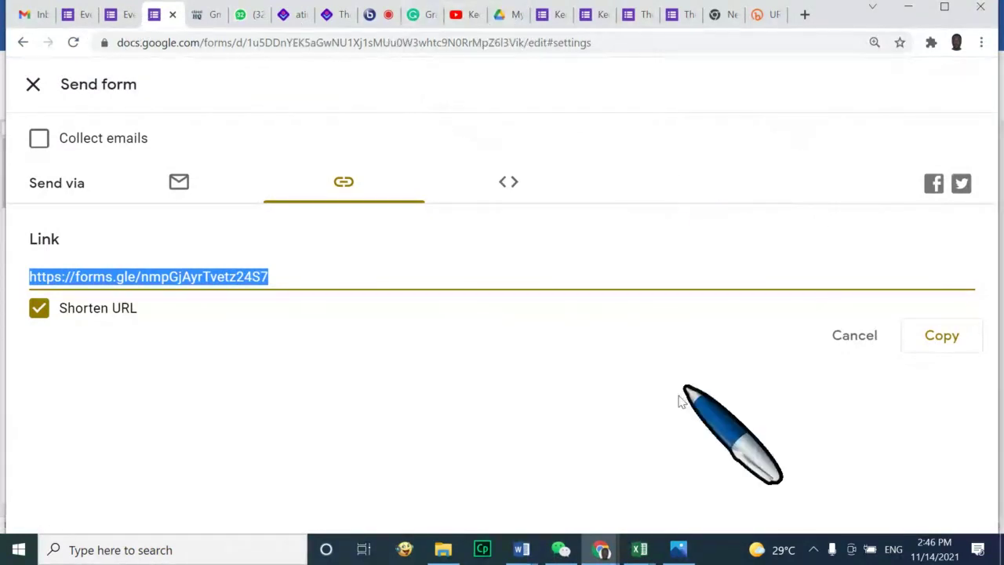
left_click(805, 15)
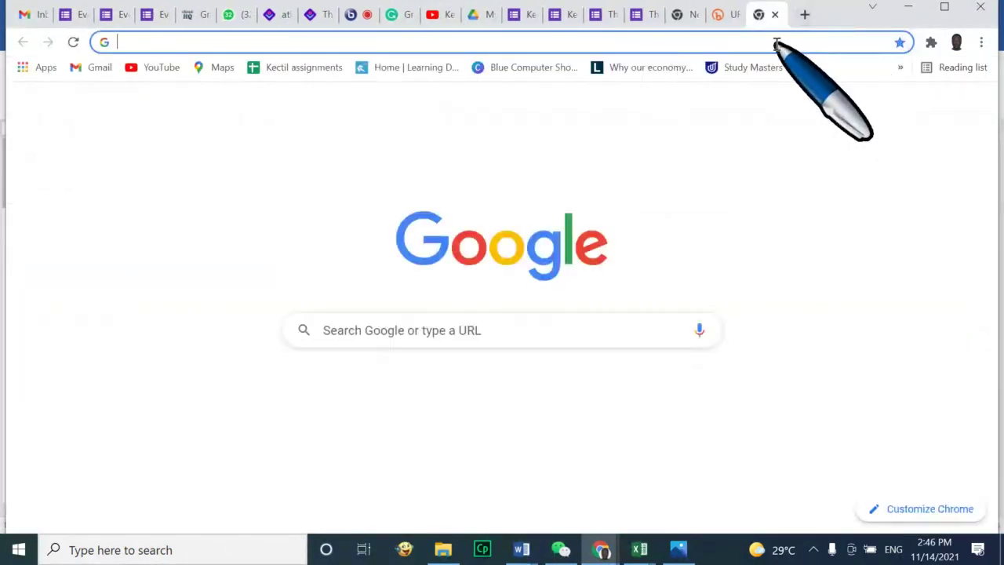
key("ctrl+v")
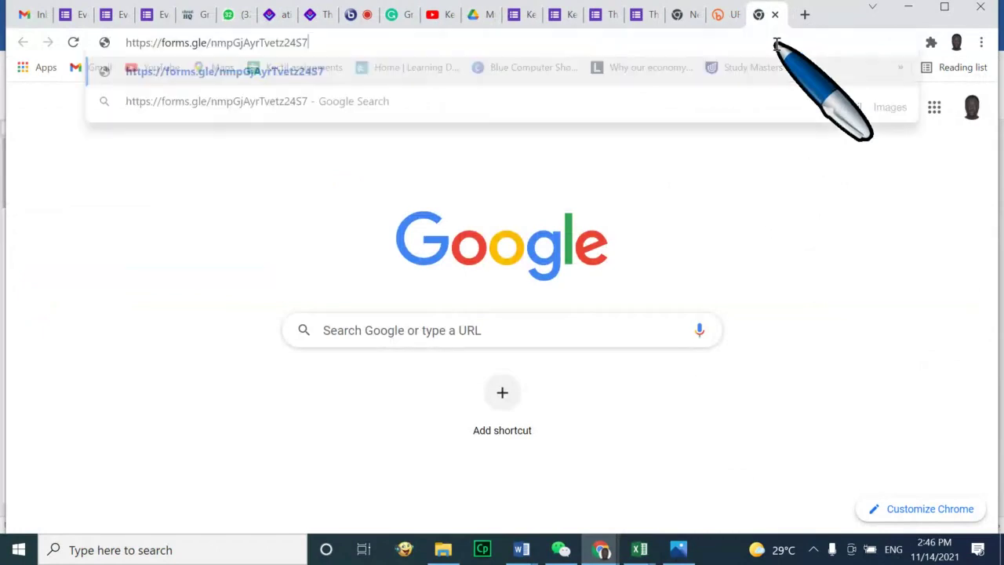
key("Return")
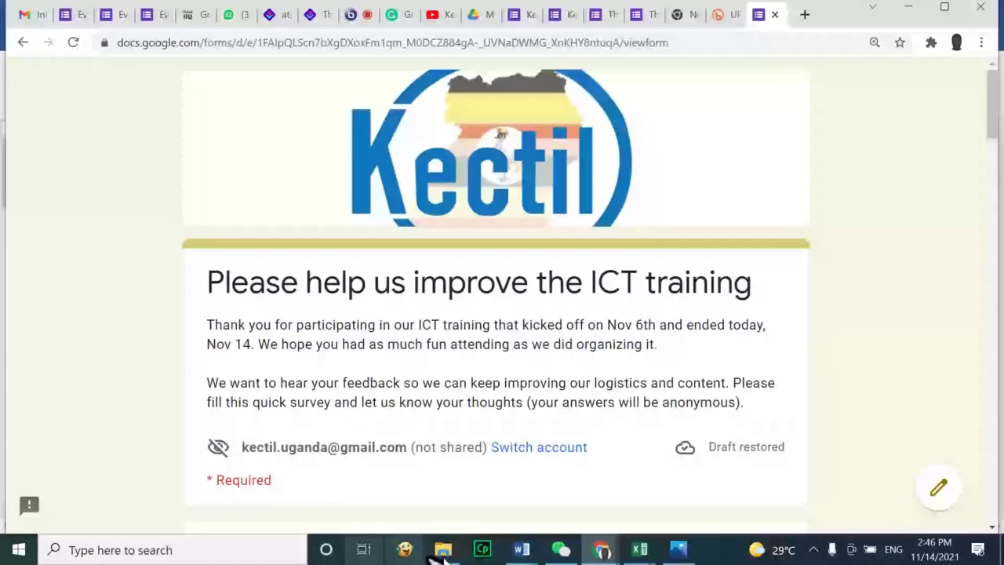
- Launch Microsoft Edge, restore its previous tabs and switch to the Gmail tab
left_click(233, 538)
type("ed")
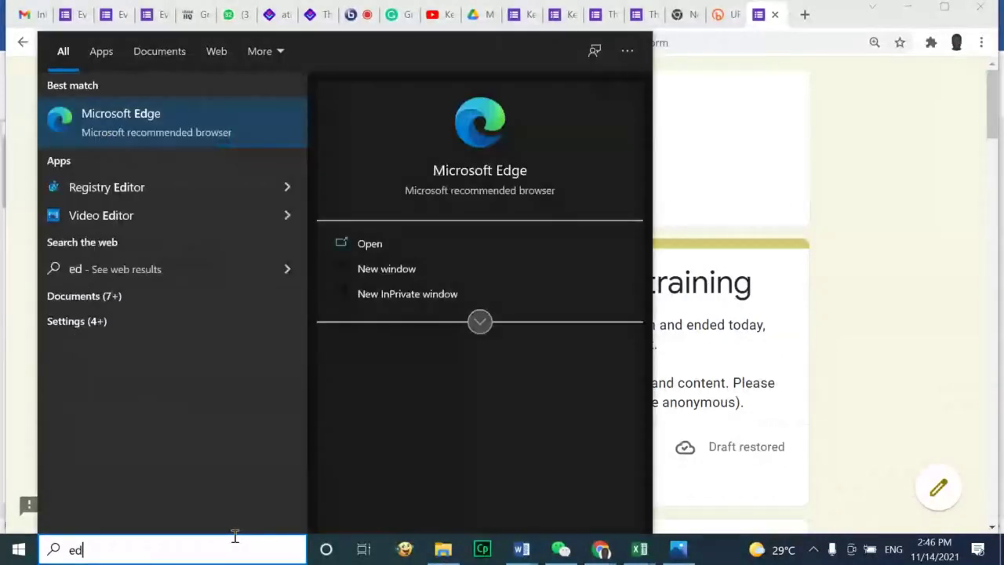
key("Escape")
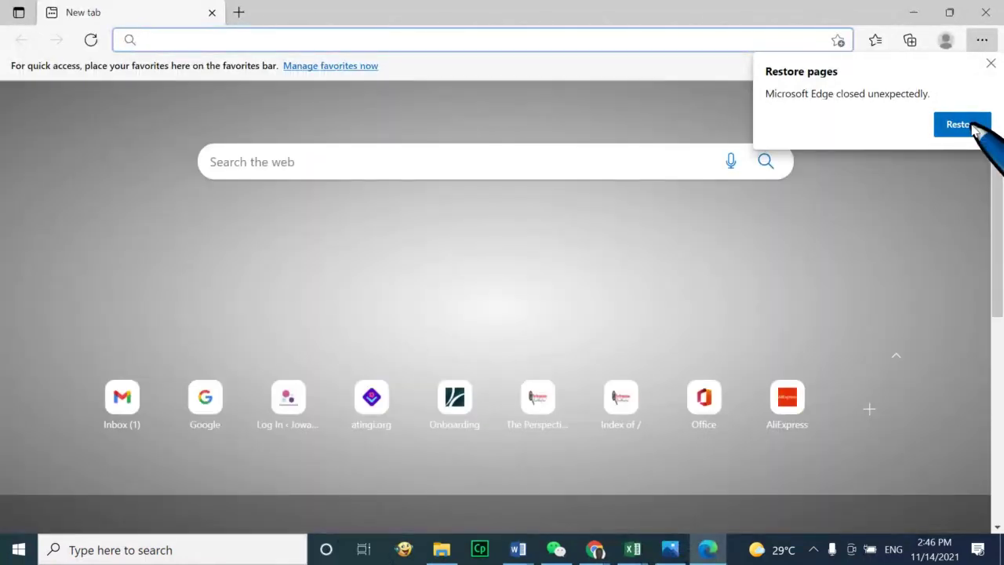
left_click(961, 124)
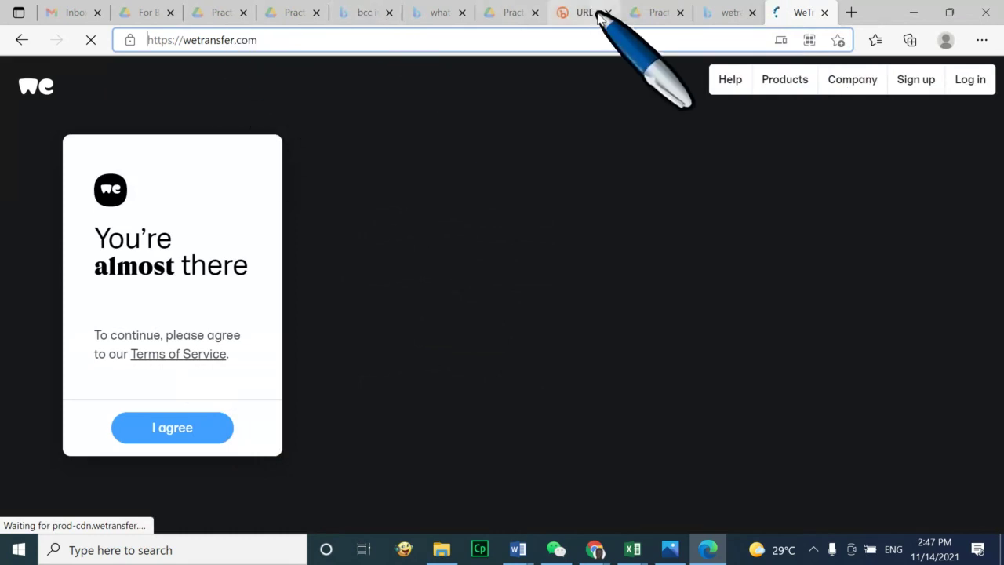
left_click(73, 15)
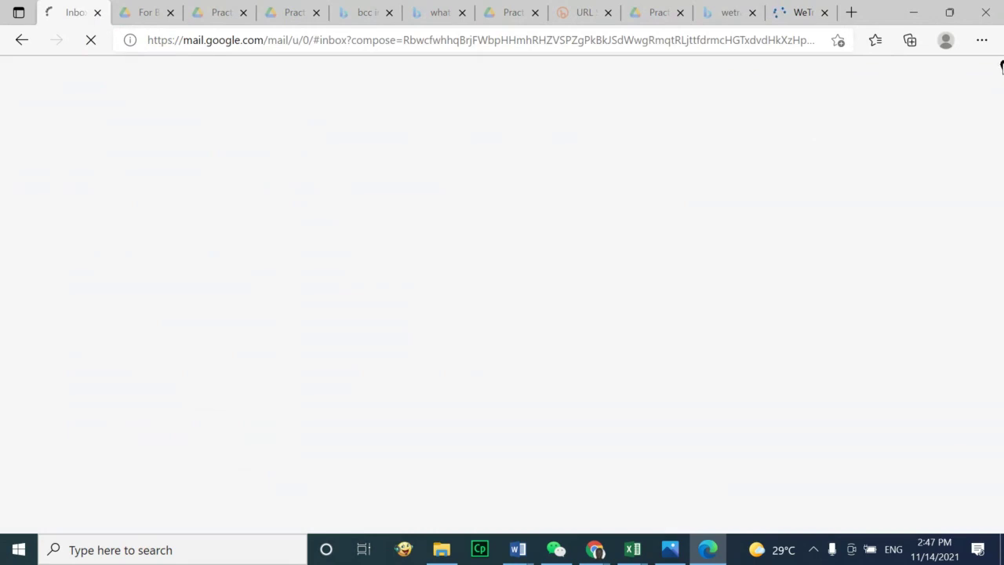
- Go to gmail.com, then paste the forms.gle link into the address bar
left_click(945, 40)
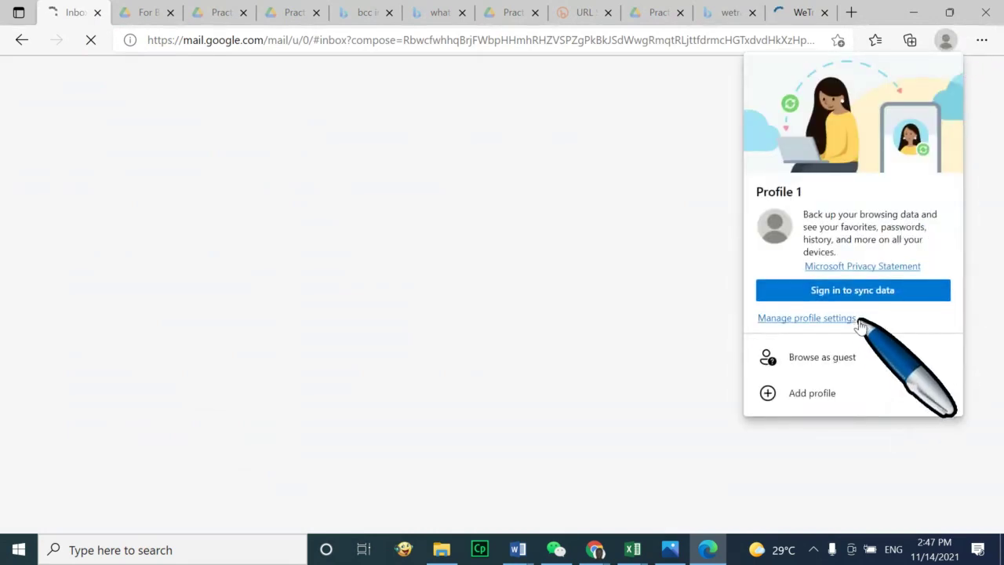
left_click(244, 45)
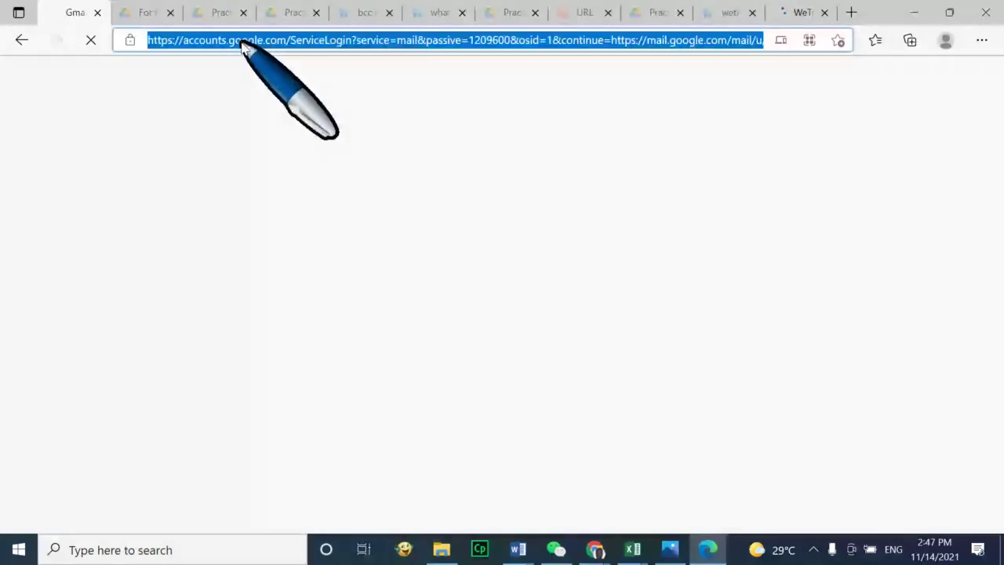
type("gm")
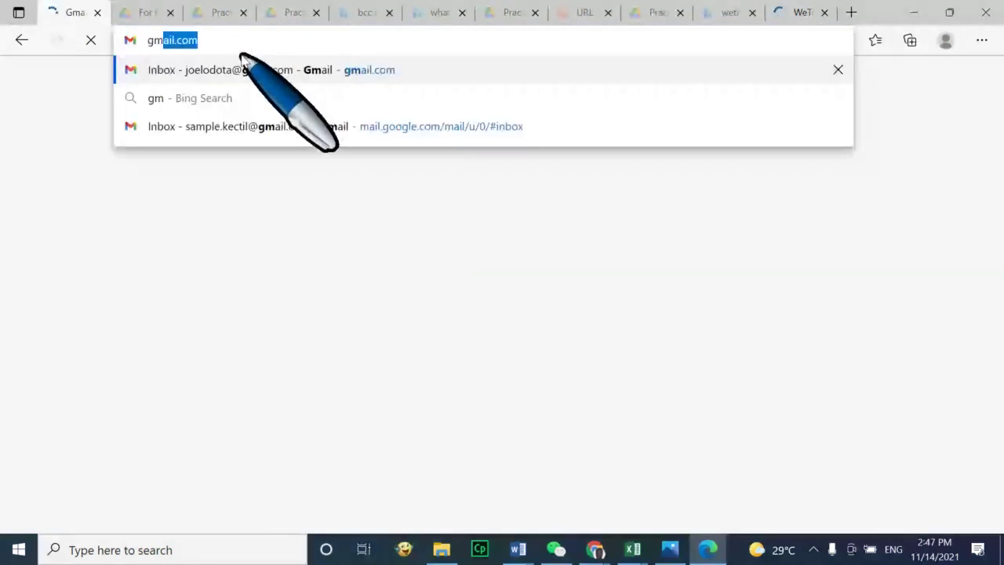
key("Return")
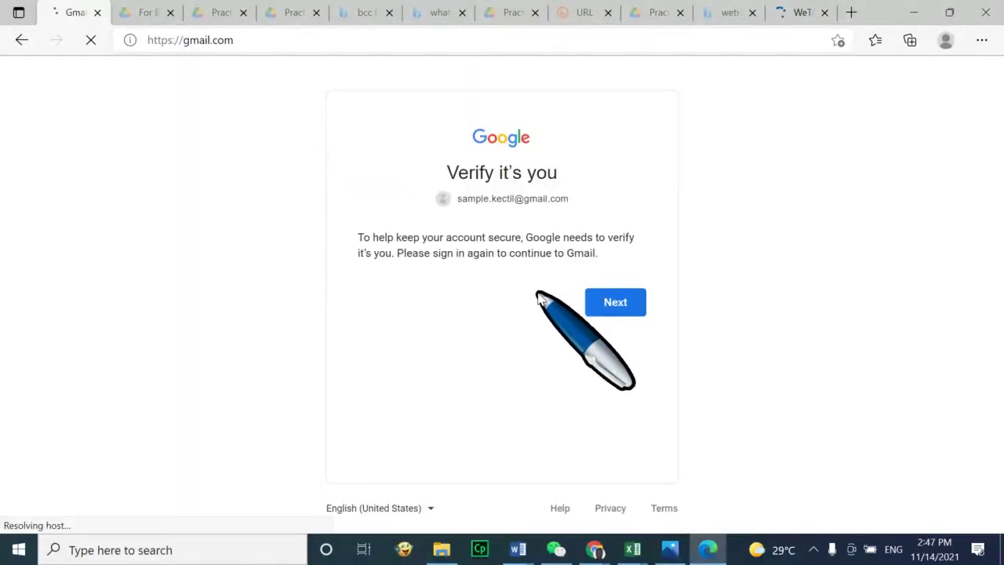
left_click(225, 44)
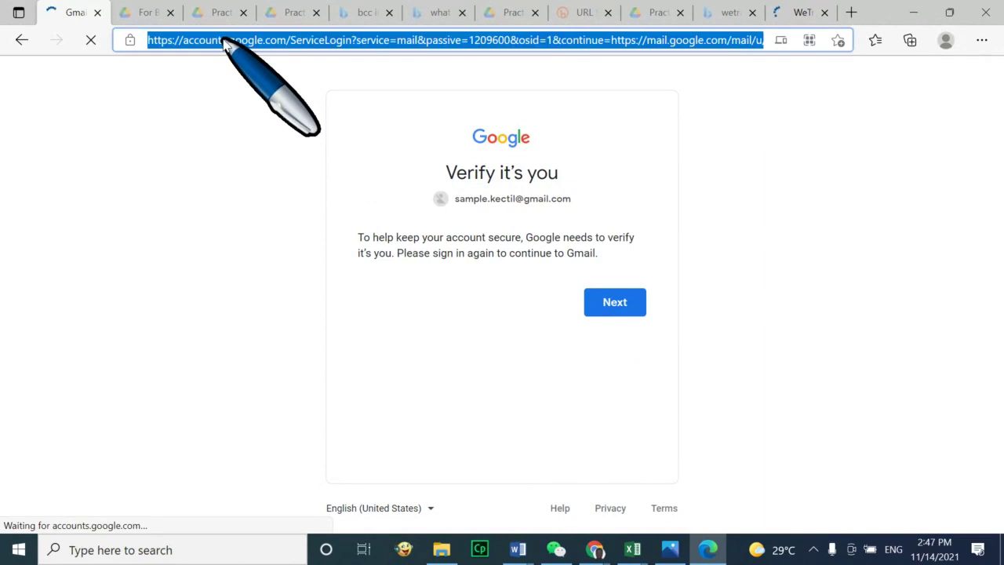
key("ctrl+v")
key("Return")
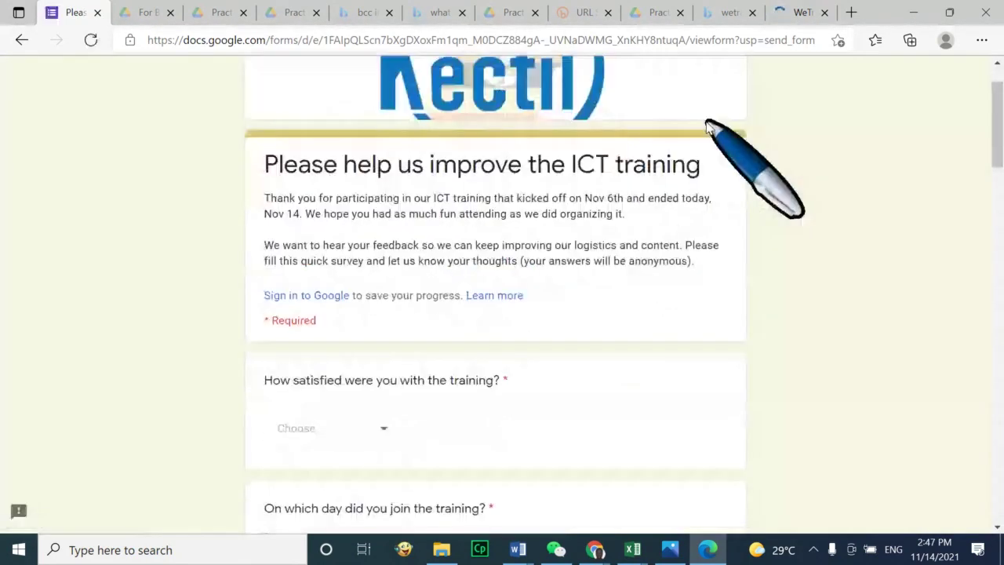
scroll(710, 128, "down", 1)
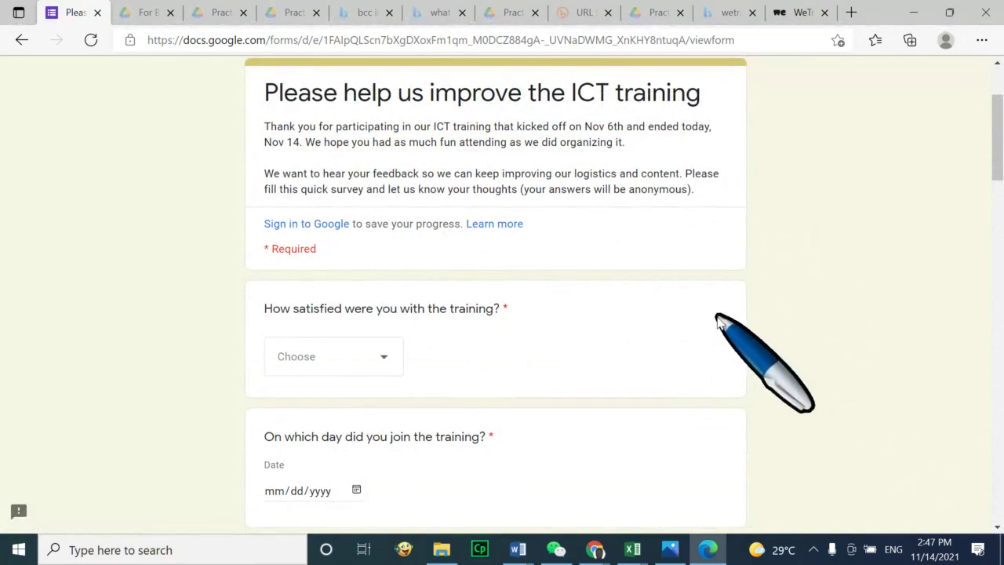
scroll(716, 320, "down", 2)
scroll(616, 341, "down", 12)
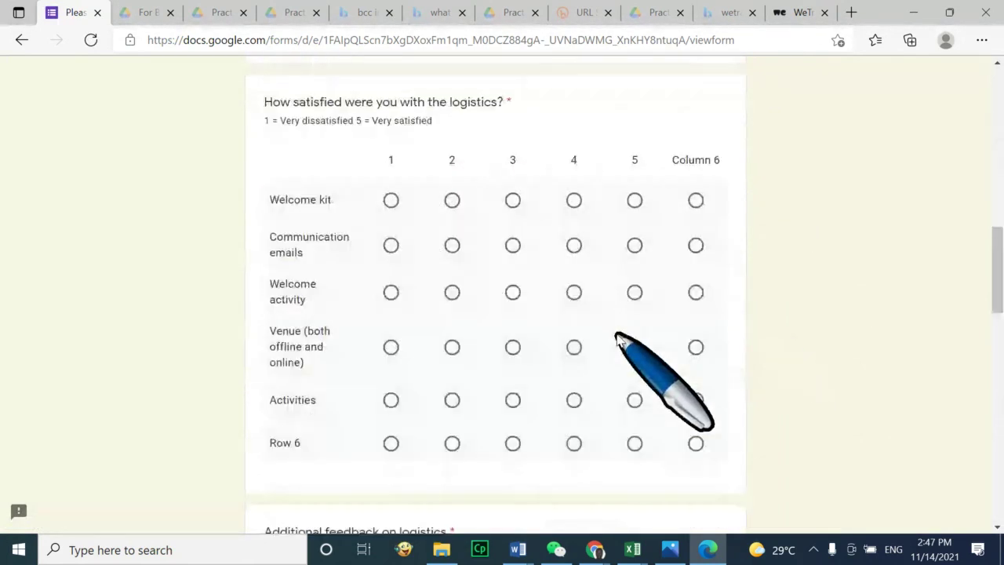
scroll(615, 341, "down", 4)
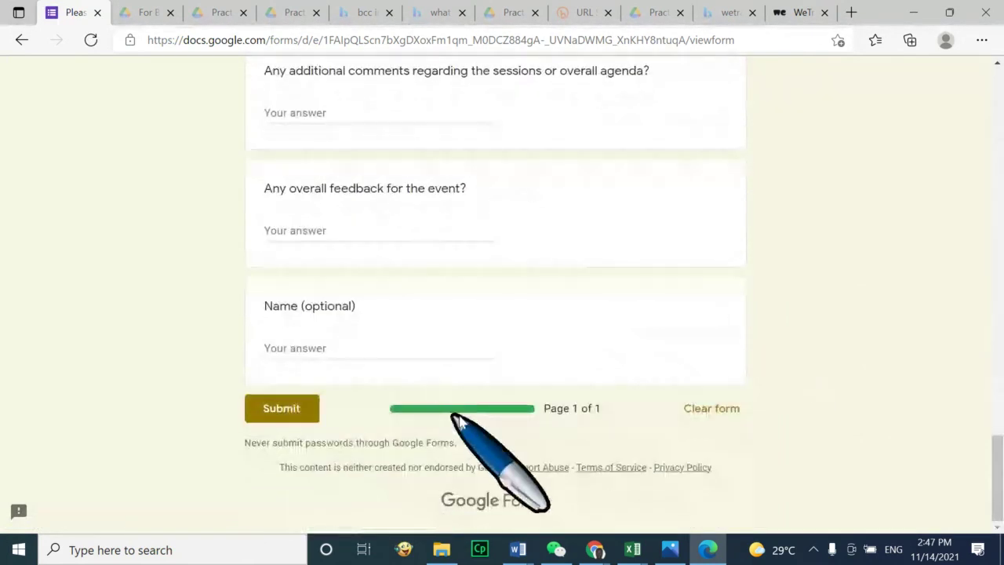
scroll(820, 250, "up", 10)
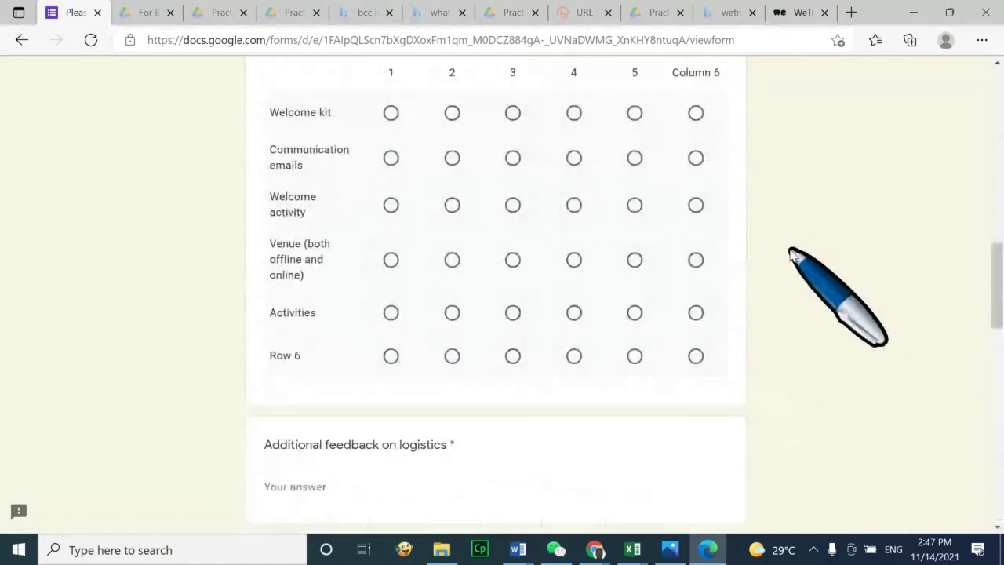
scroll(792, 252, "up", 10)
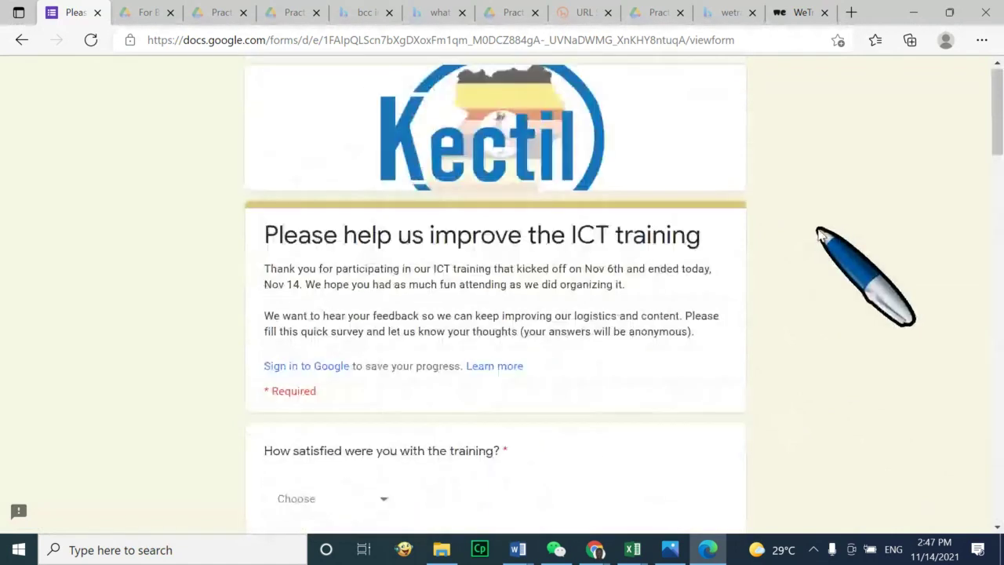
- Post the form's shortened forms.gle link in the BigBlueButton meeting's public chat
left_click(594, 549)
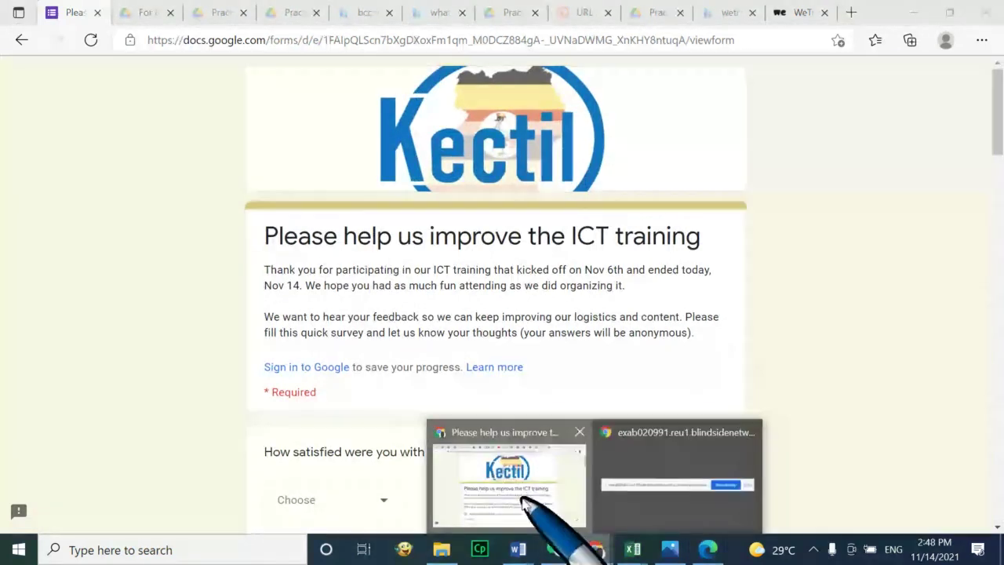
left_click(524, 500)
left_click(351, 16)
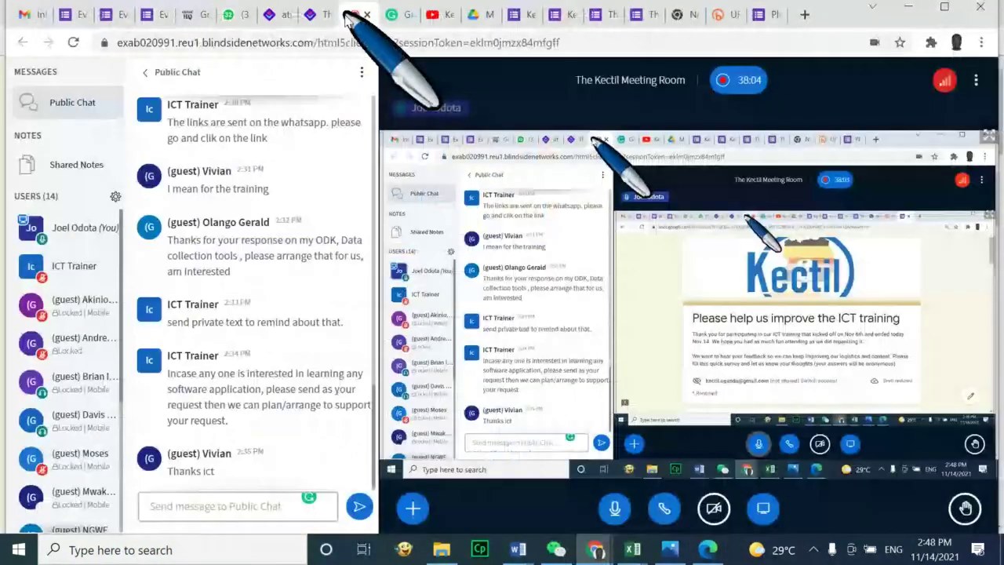
left_click(222, 505)
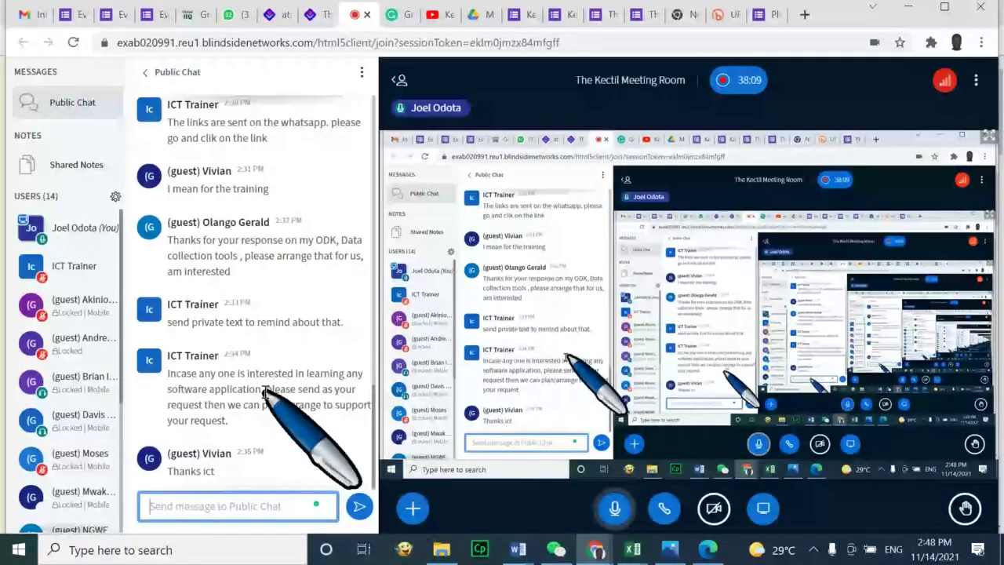
key("ctrl+v")
key("Return")
scroll(78, 392, "down", 5)
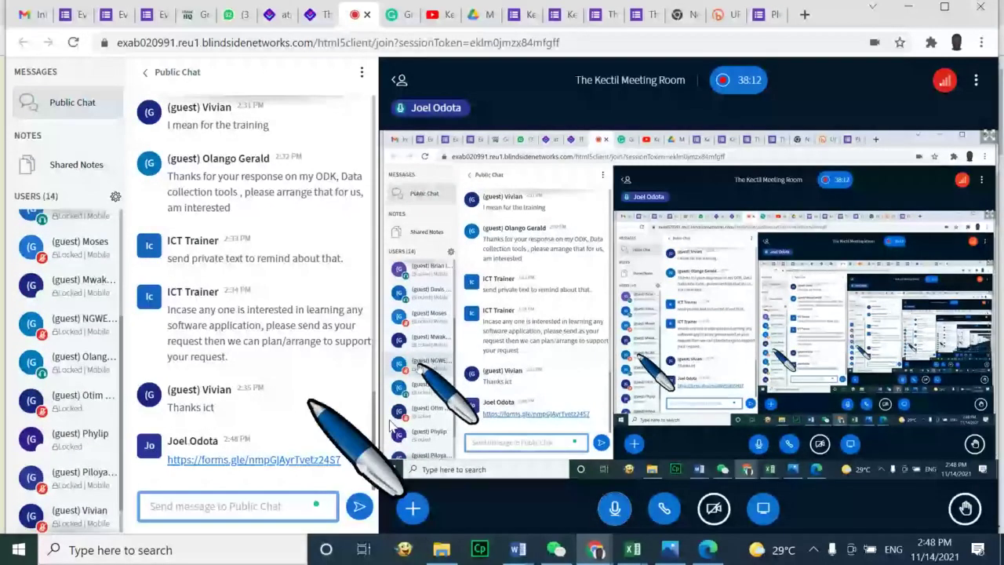
left_click(150, 14)
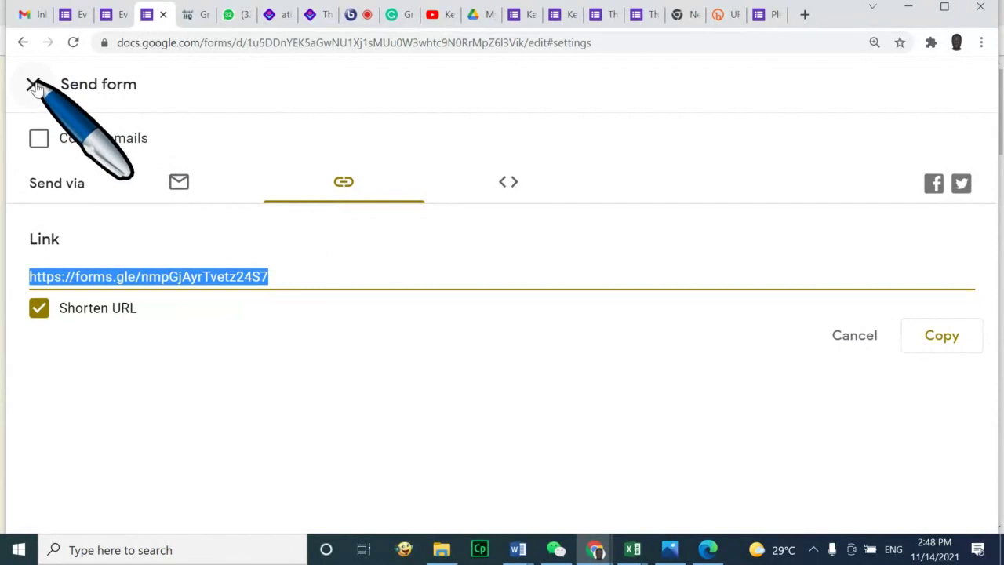
- From the Gmail inbox, launch Google Forms in a new tab through the Google apps grid
left_click(23, 15)
left_click(69, 14)
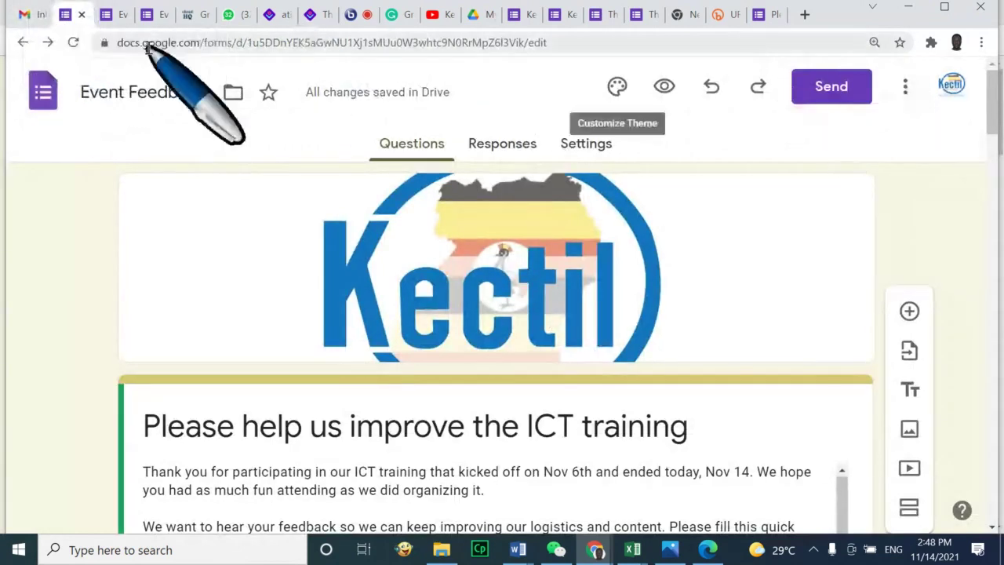
left_click(28, 14)
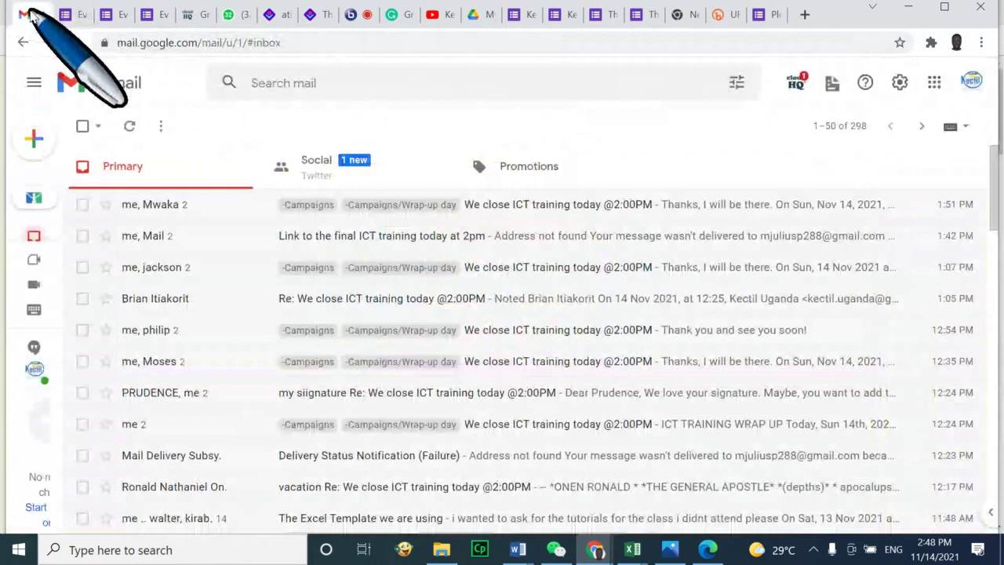
left_click(934, 82)
scroll(940, 376, "down", 5)
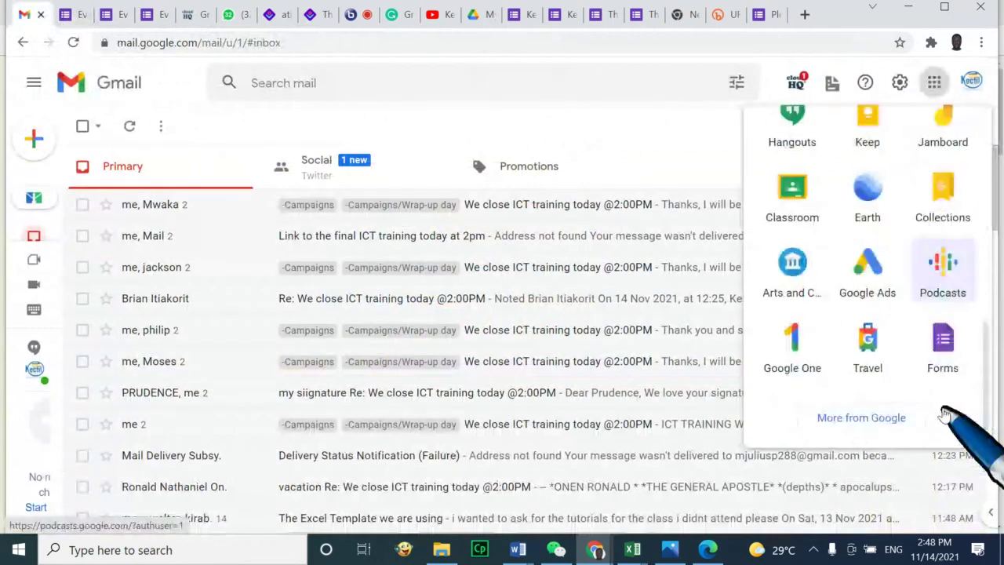
scroll(943, 392, "up", 1)
left_click(945, 416)
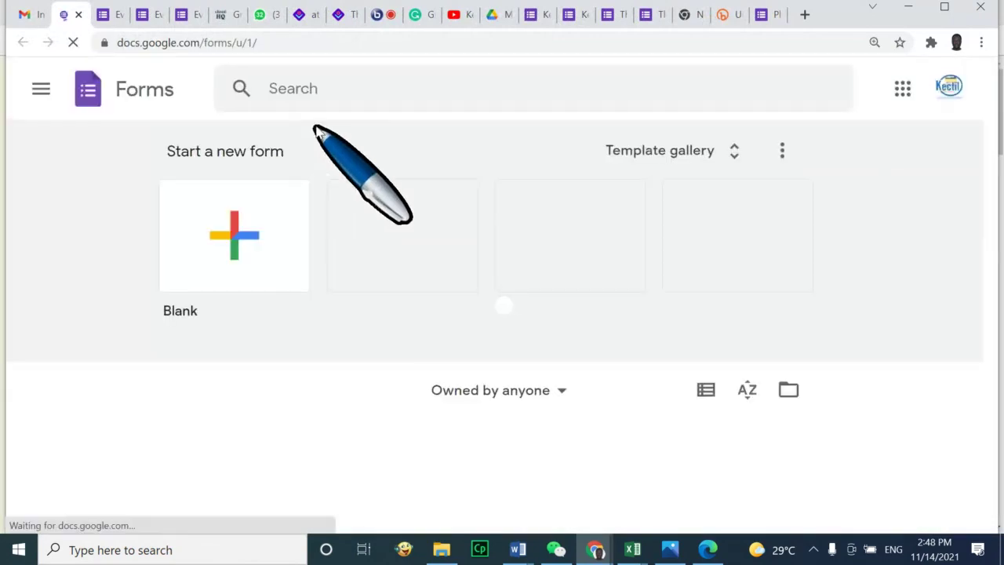
- Start a blank form titled 'Your feedback on the ICT Training' with a 'Please help us improve this…' description
left_click(237, 235)
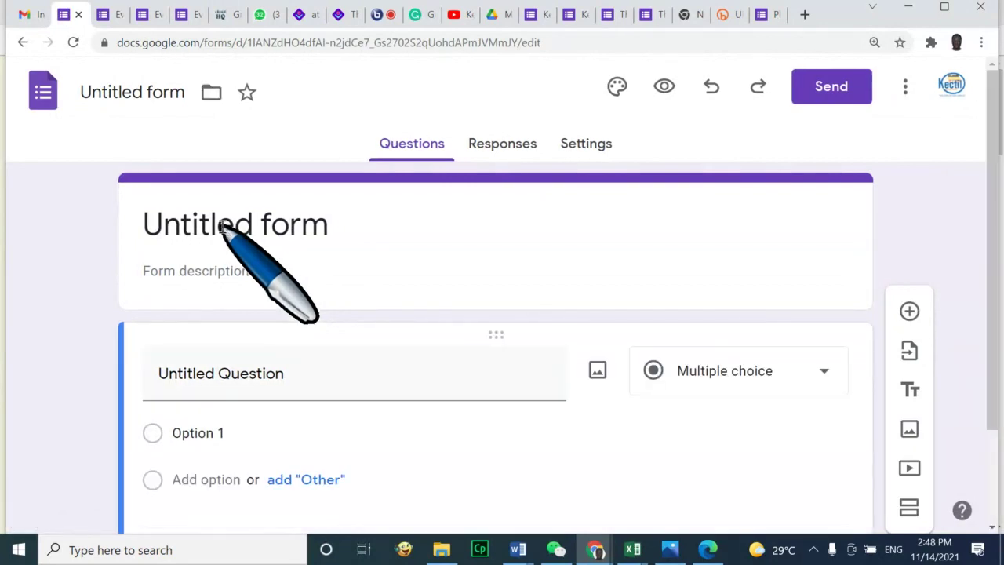
left_click(226, 232)
key("ctrl+a")
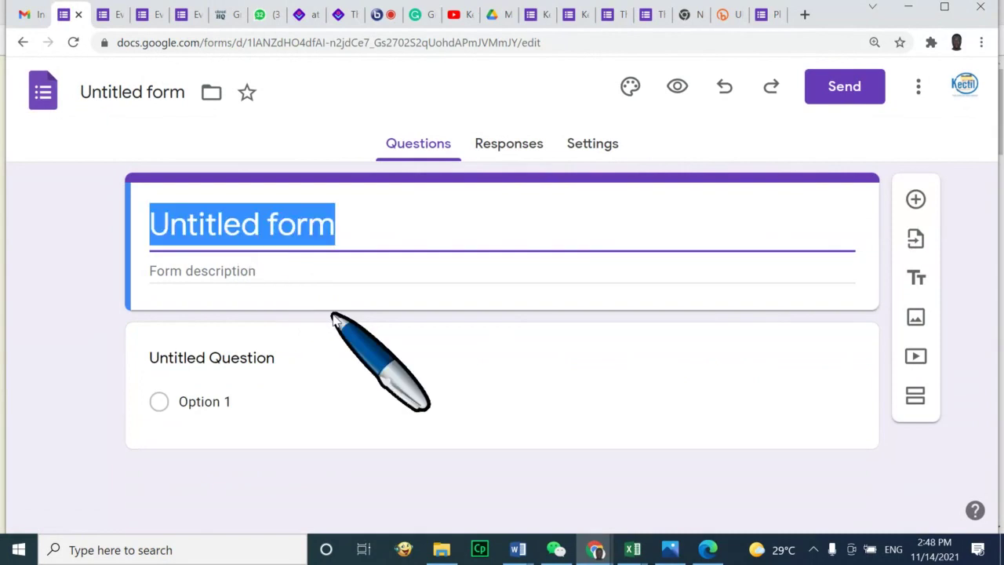
type("Your fe")
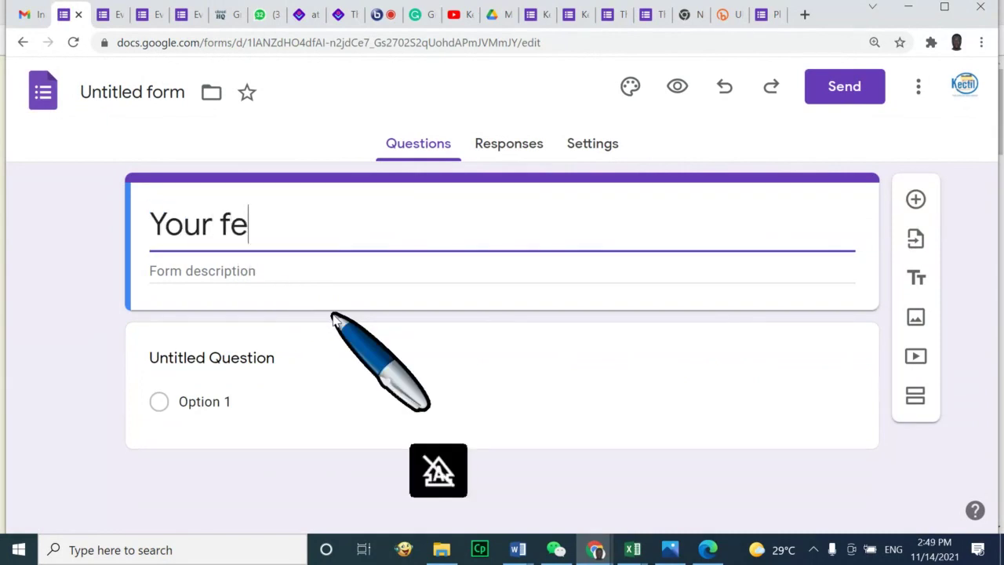
type("edback on the ")
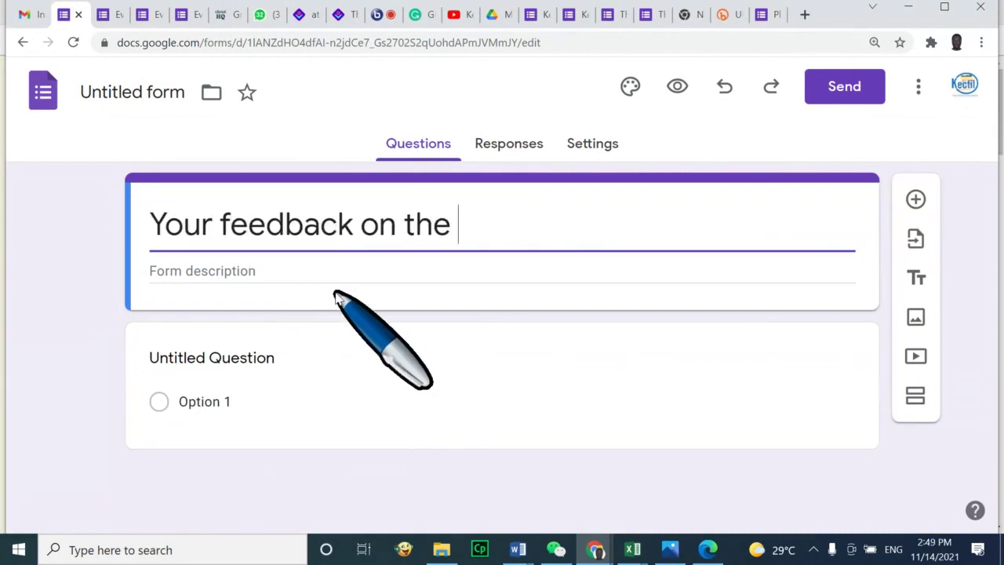
type("ICT Tra")
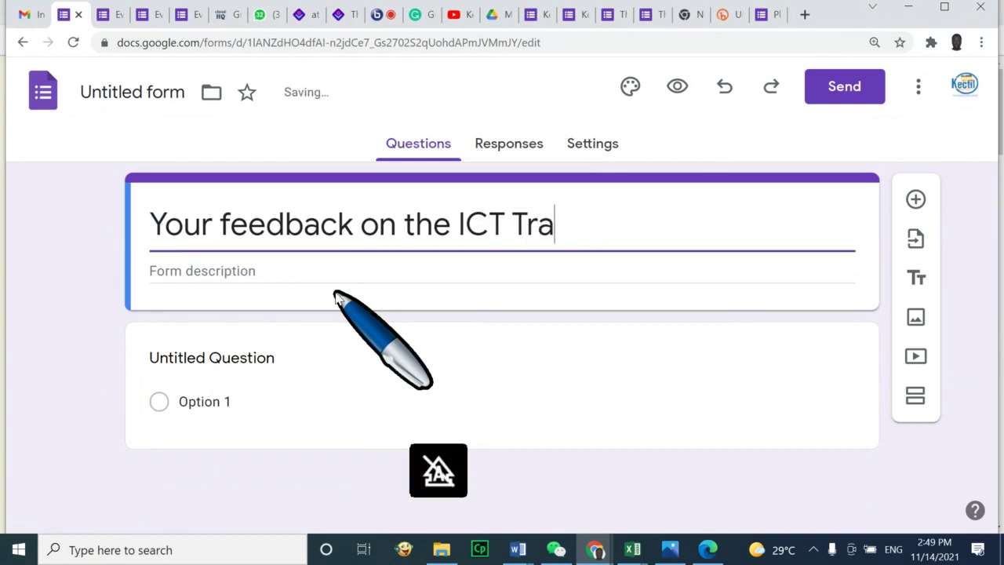
type("ining")
left_click(284, 271)
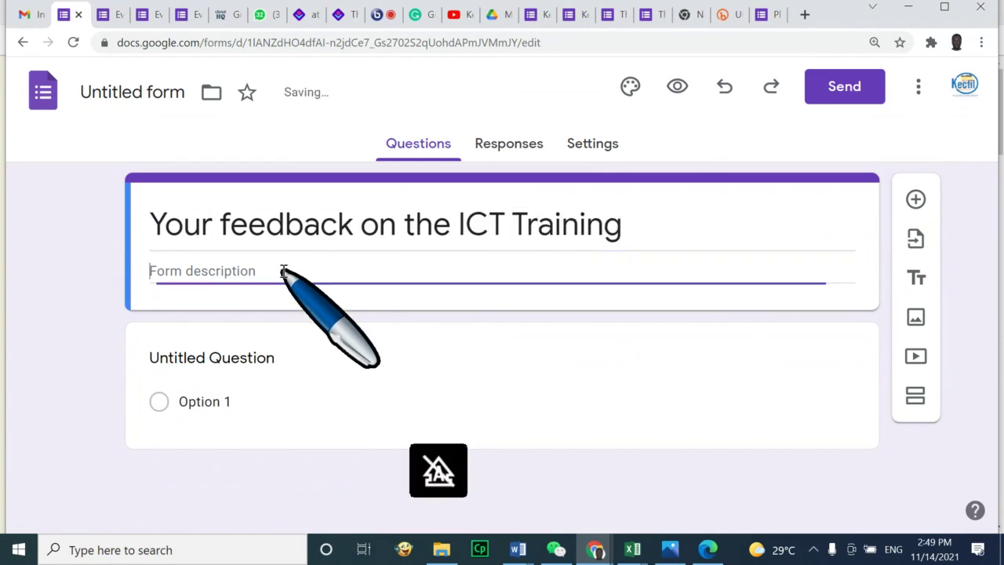
type("Please he")
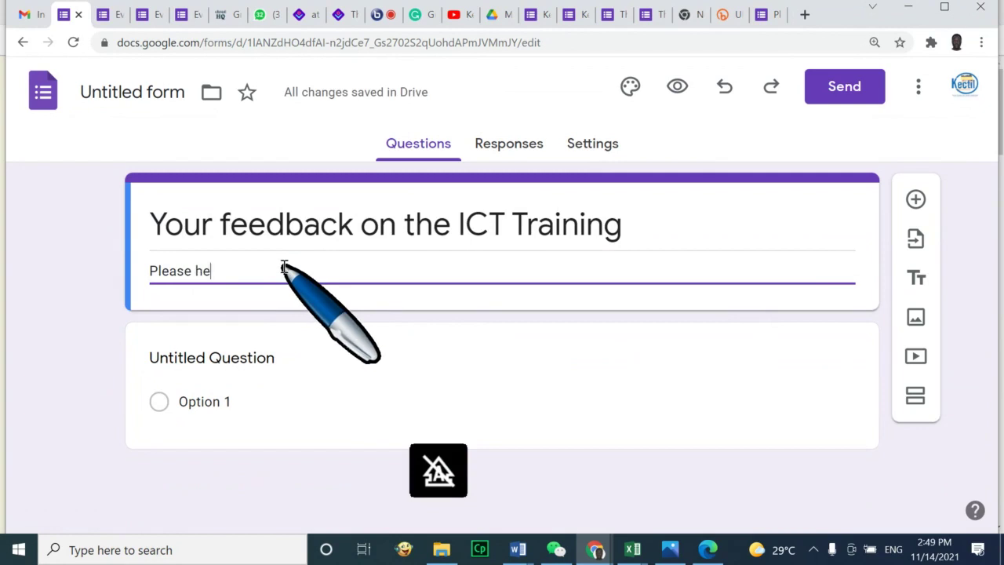
type("lp us improve this for fu")
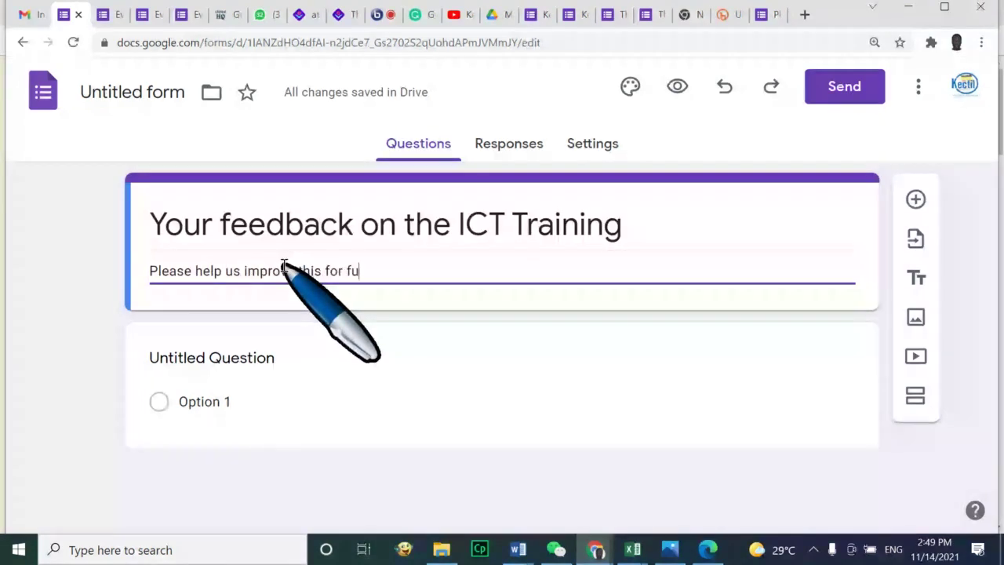
type("ture partici")
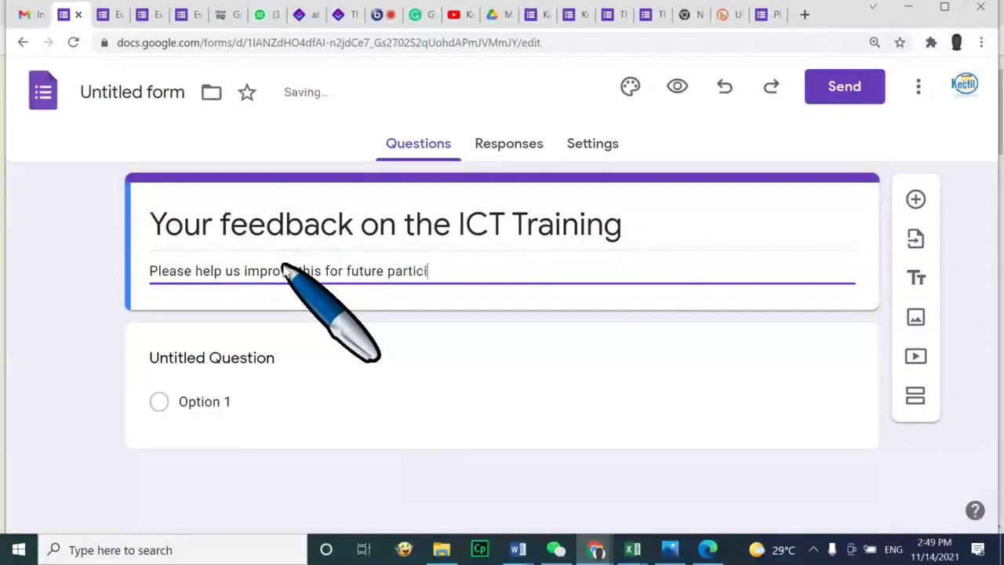
type("pants by fill")
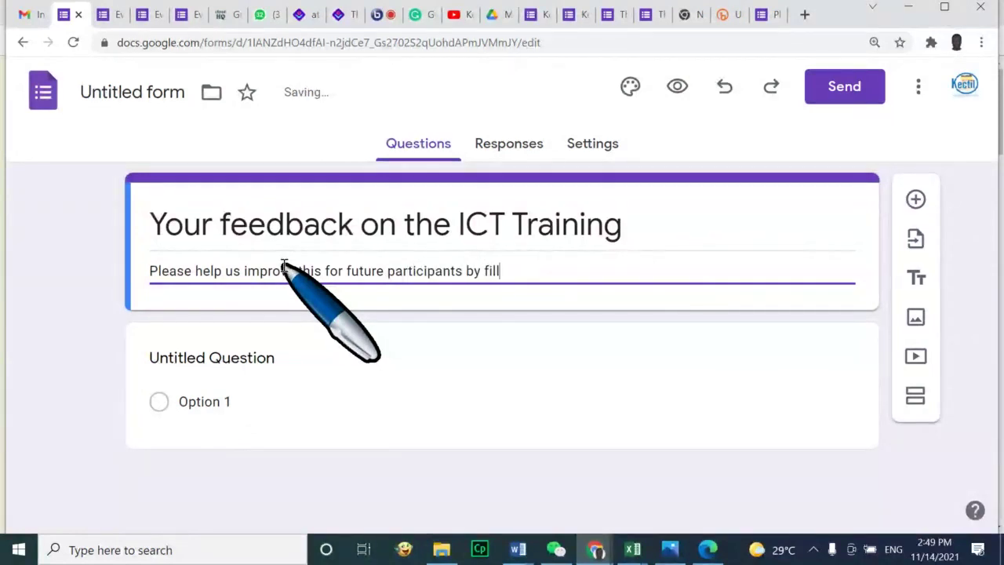
type("ing out the s")
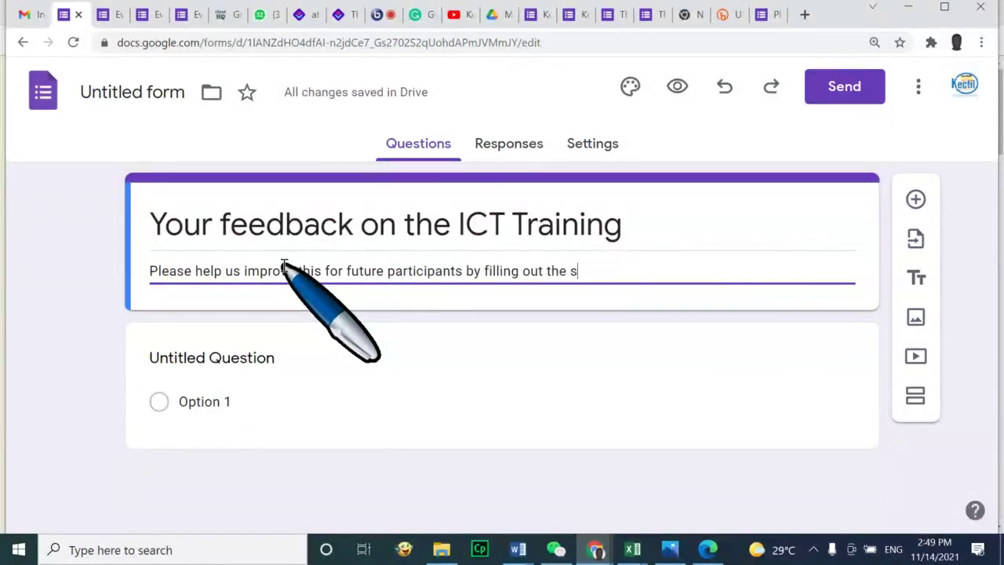
type("hort form bel")
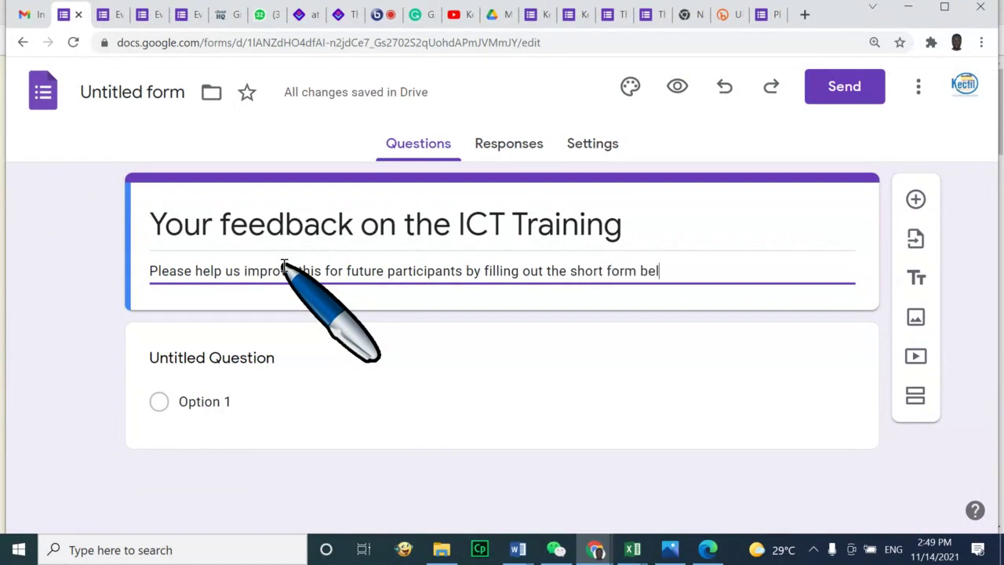
type("ow.")
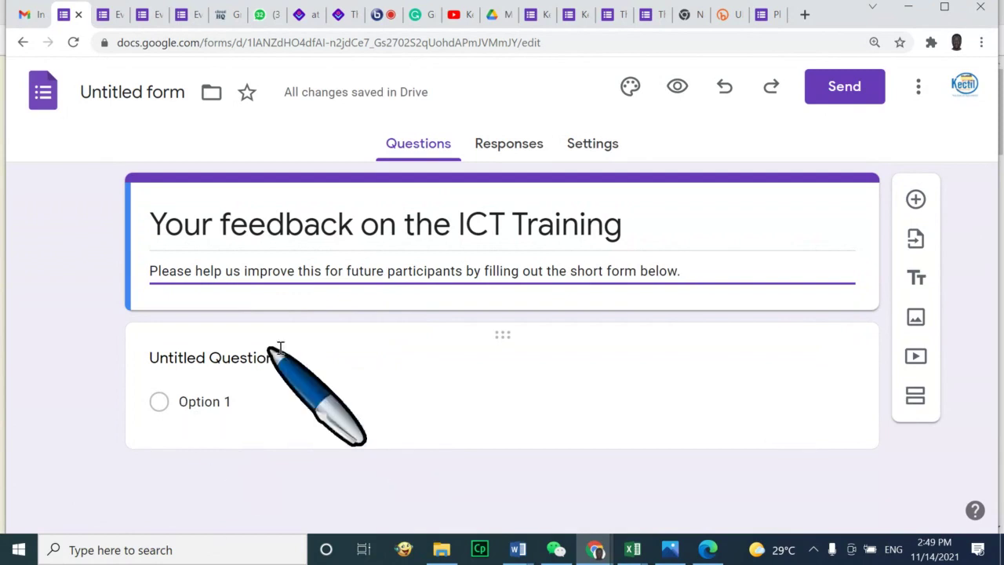
- Title the first question 'What is your name?', leaving it an optional short-answer field
left_click(249, 358)
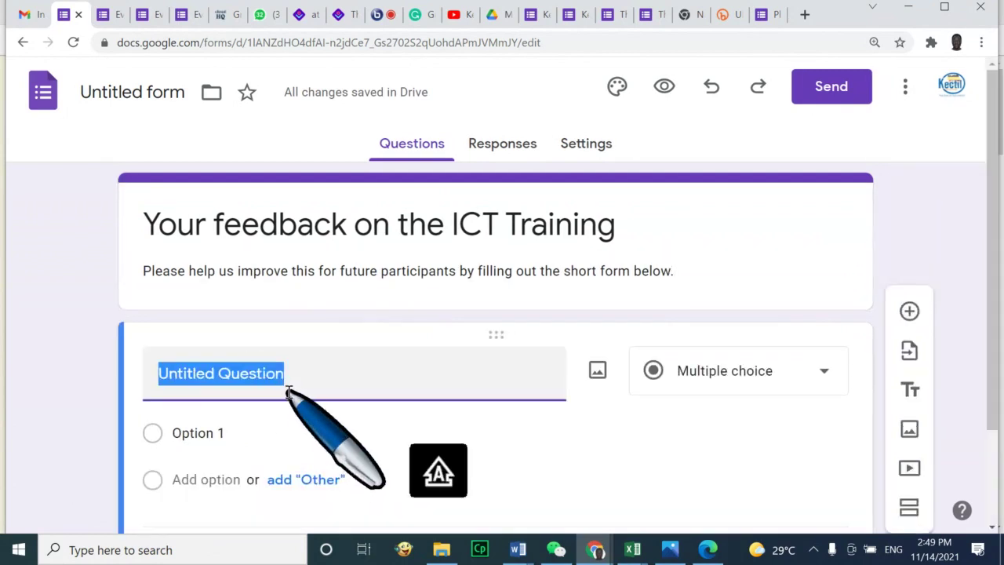
type("What is yo")
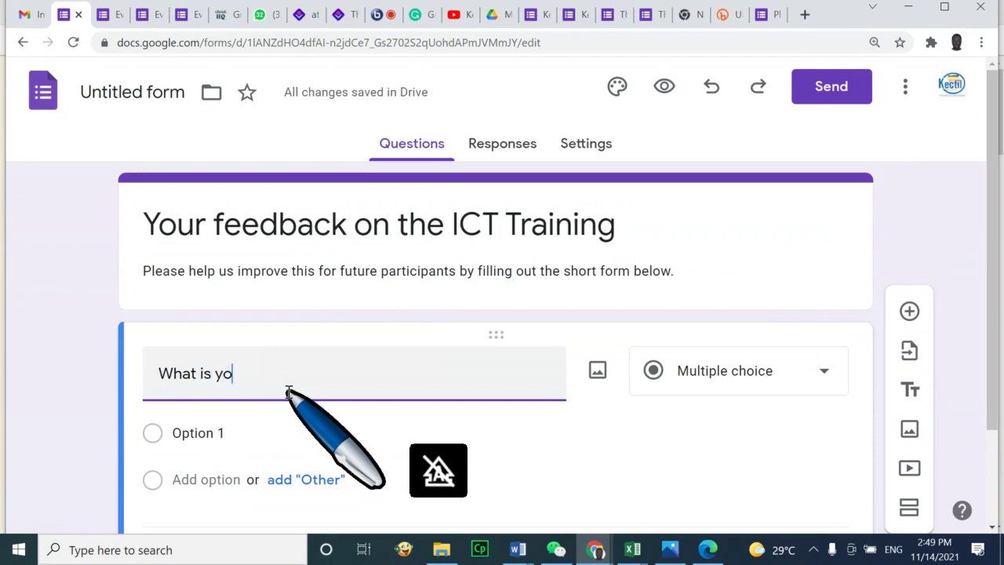
type("ur name?")
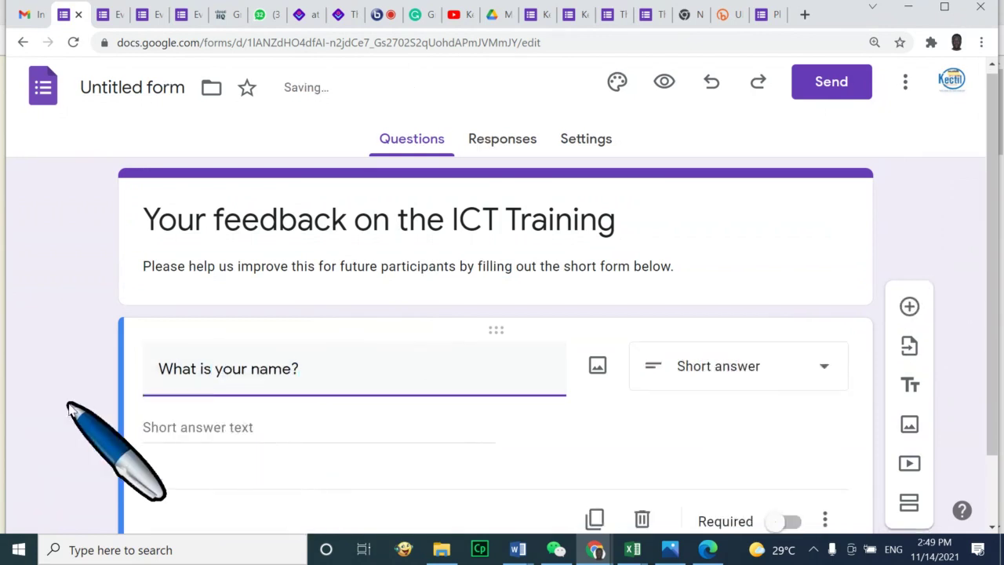
scroll(78, 404, "down", 1)
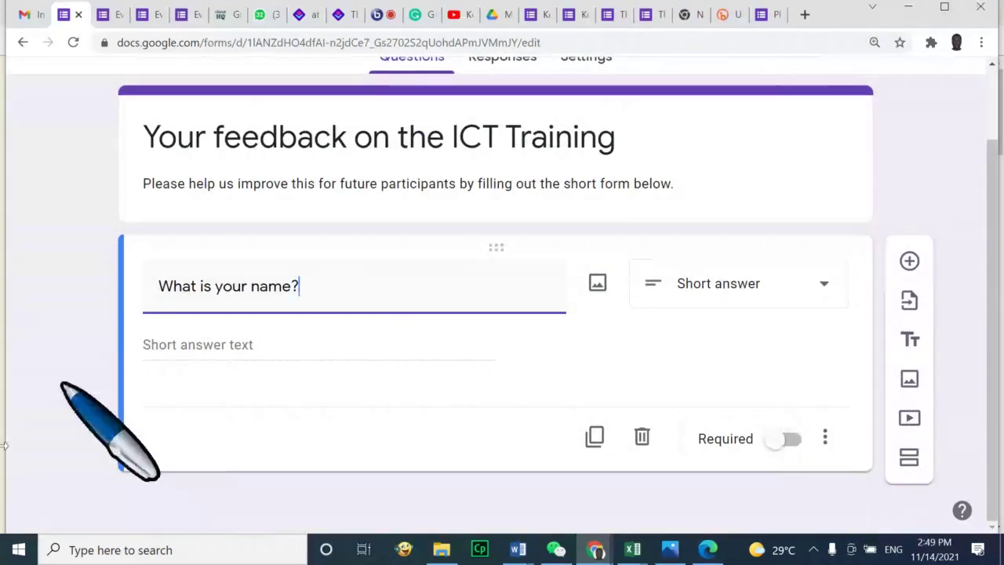
left_click(47, 321)
scroll(571, 191, "up", 1)
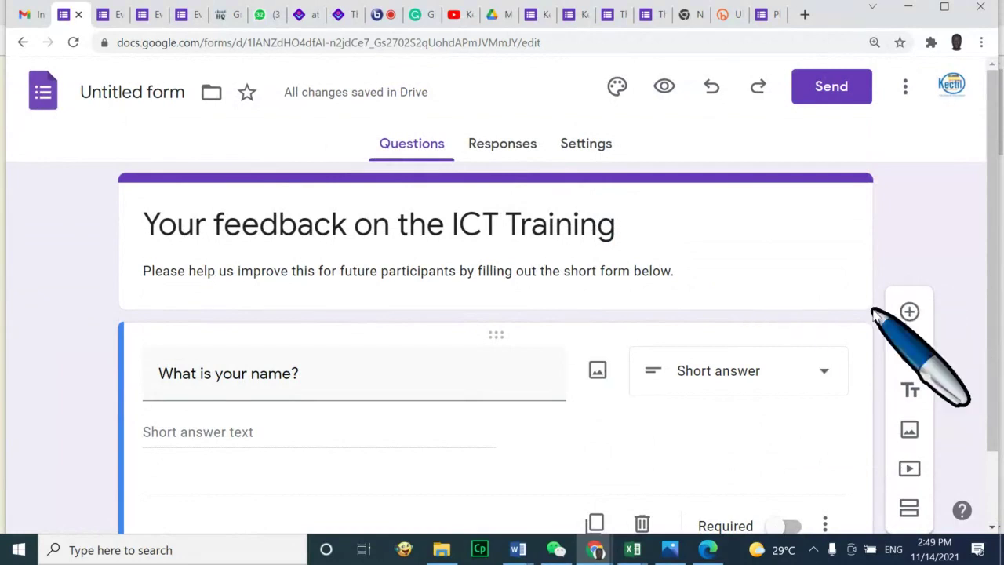
- Add a Date question reading 'On which date did you join the training, please?'
left_click(908, 312)
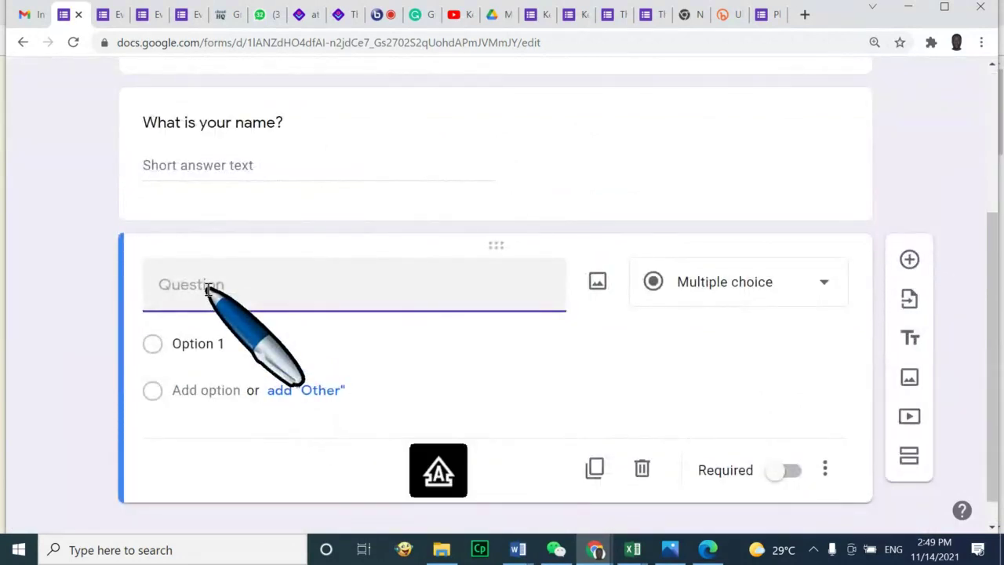
type("Which date di")
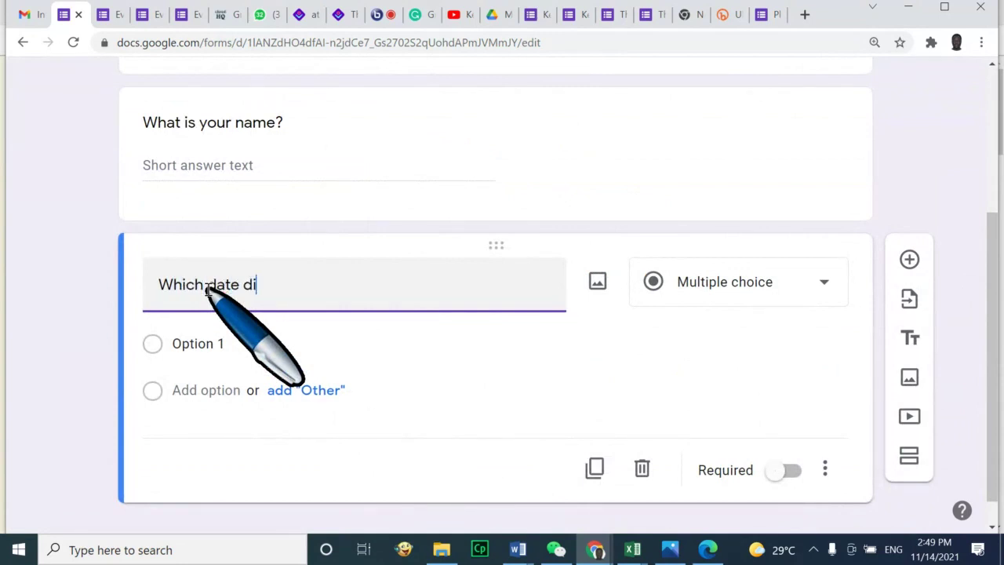
type("d you join the tr")
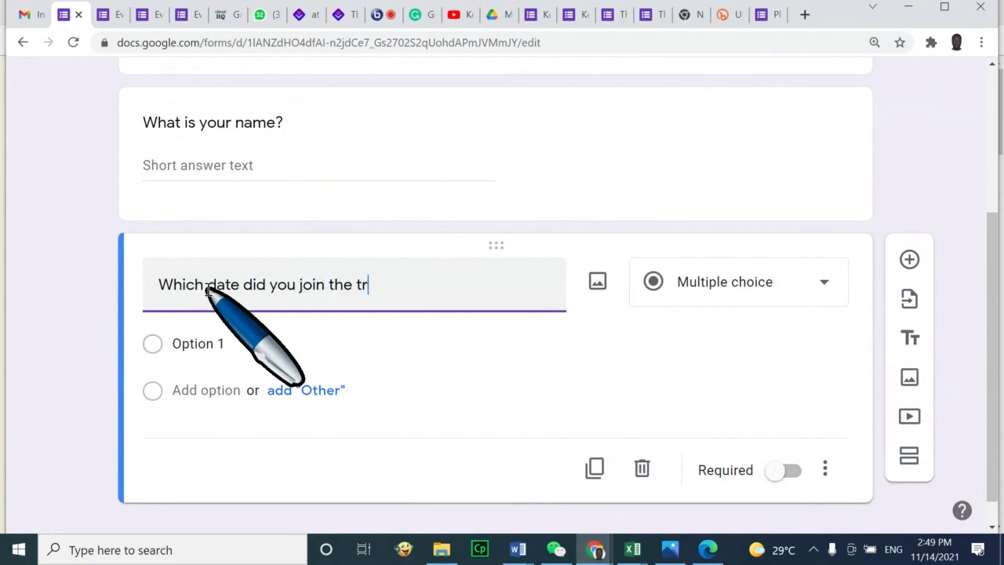
type("aining, please?")
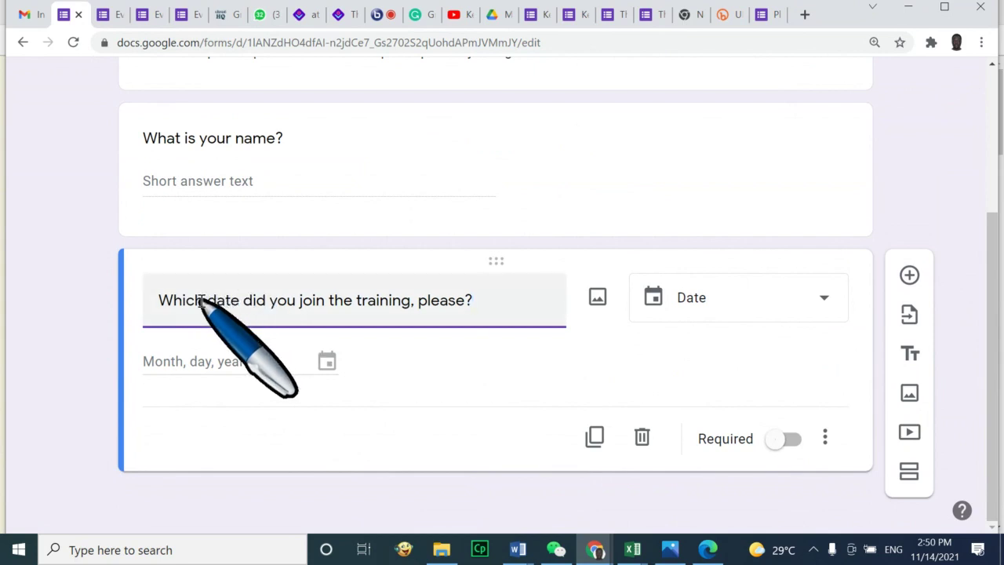
key("BackSpace")
key("BackSpace")
key("BackSpace")
key("BackSpace")
key("BackSpace")
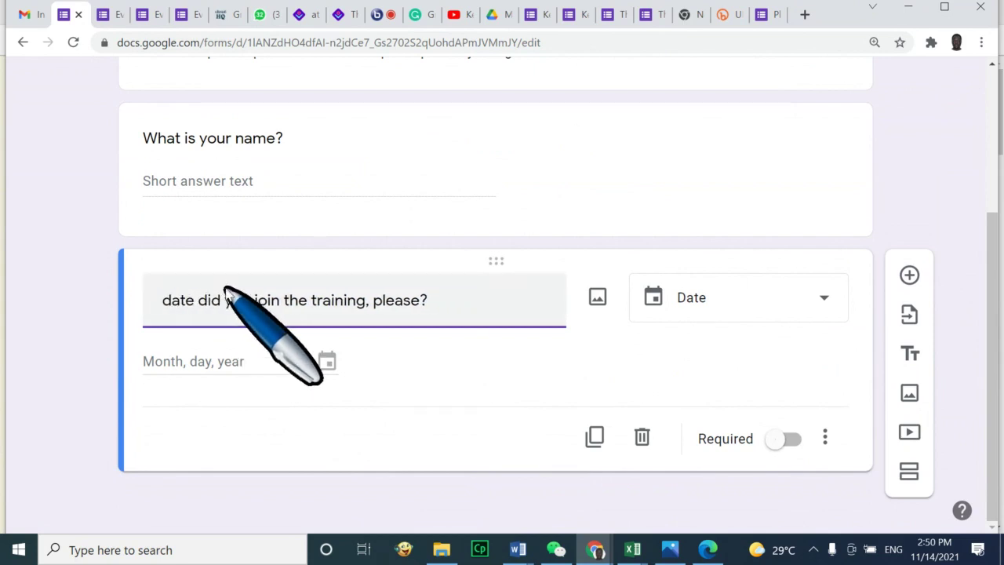
type("On which")
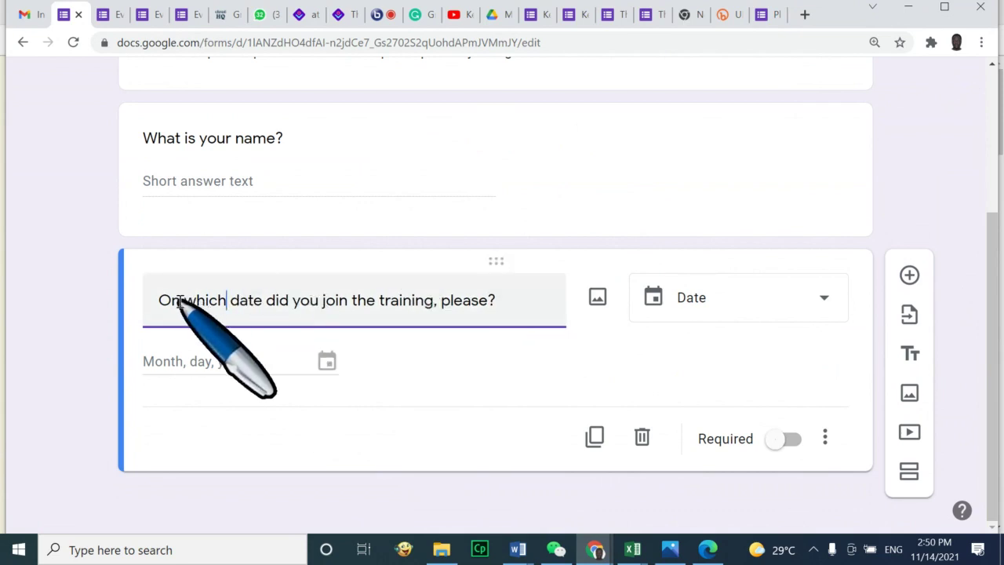
left_click(252, 300)
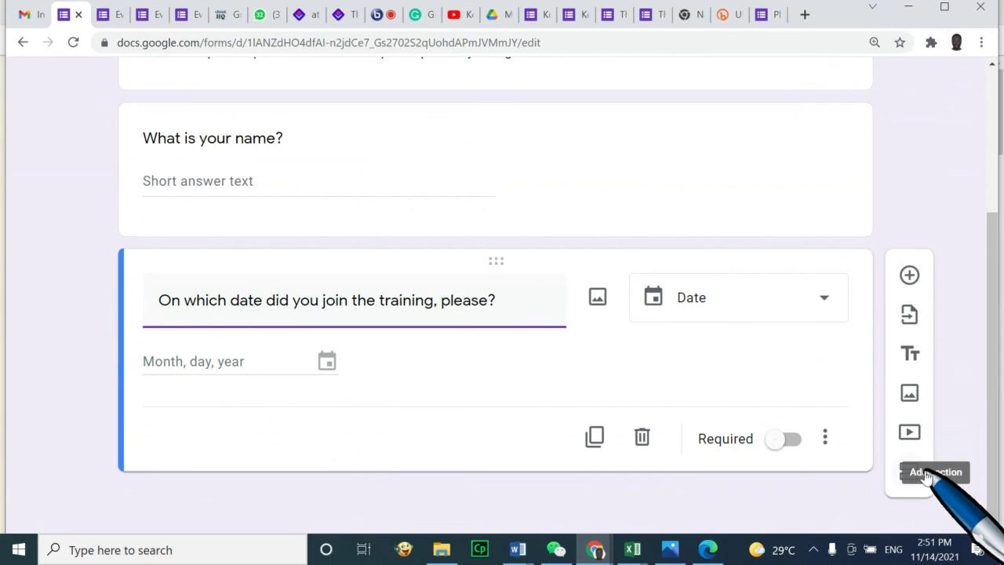
- Add a new section after the date question and title it 'Logistics'
scroll(494, 161, "up", 3)
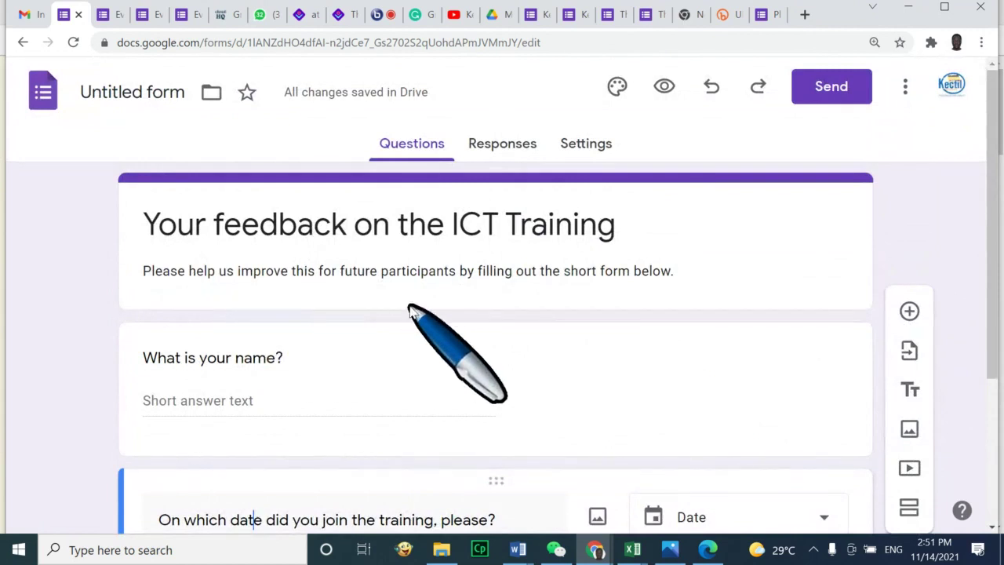
scroll(414, 310, "down", 3)
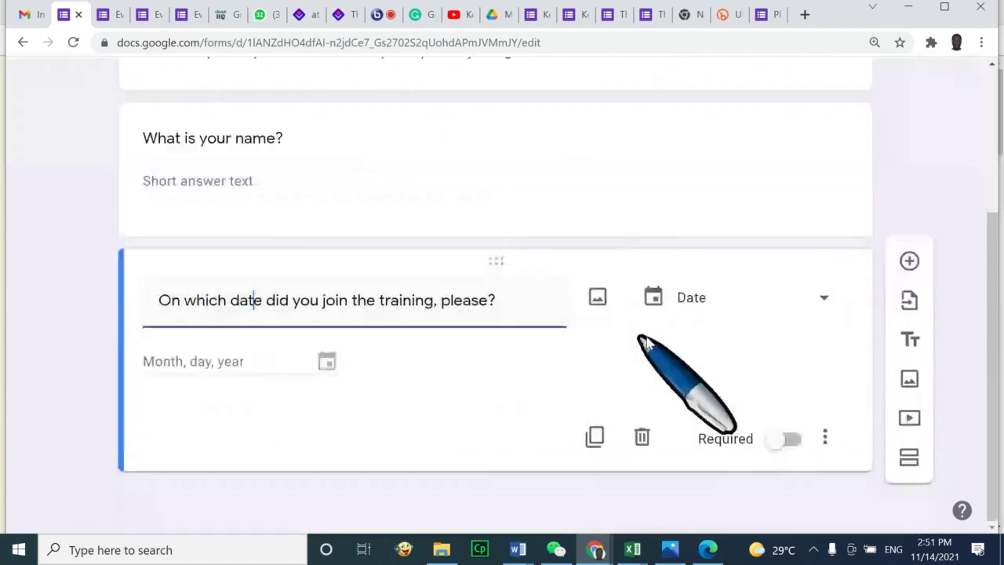
left_click(905, 468)
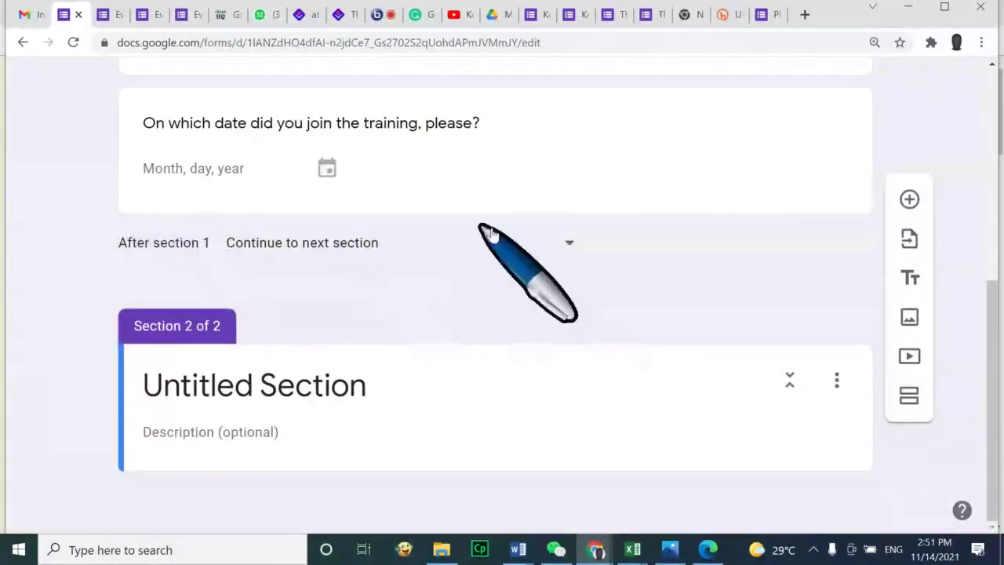
scroll(630, 253, "up", 3)
scroll(560, 319, "down", 3)
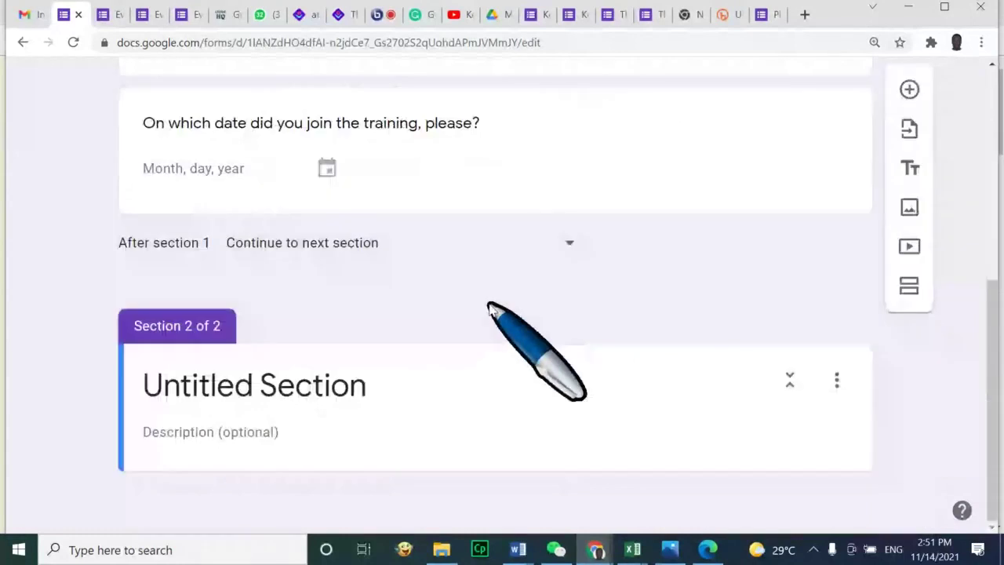
scroll(643, 162, "up", 3)
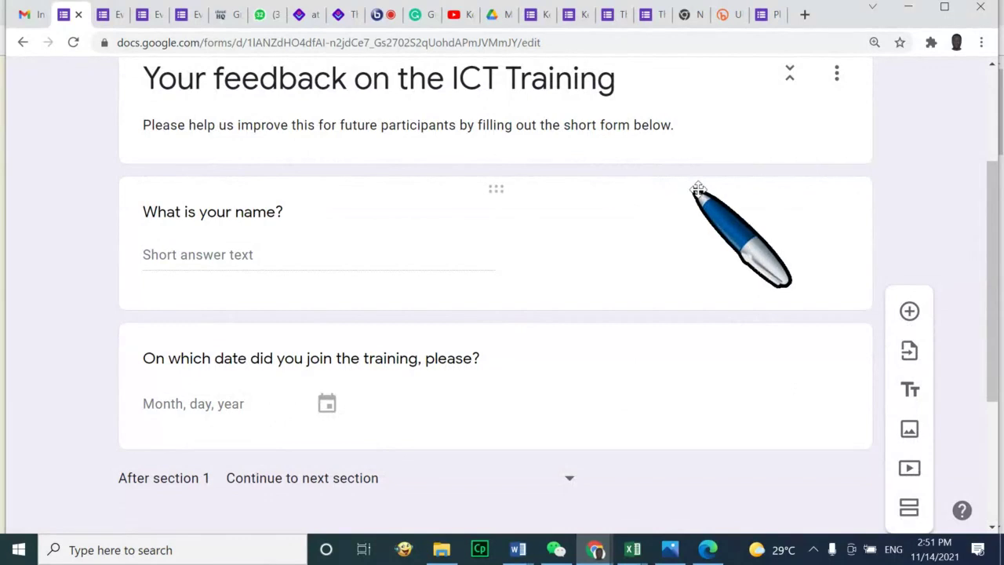
scroll(453, 292, "down", 3)
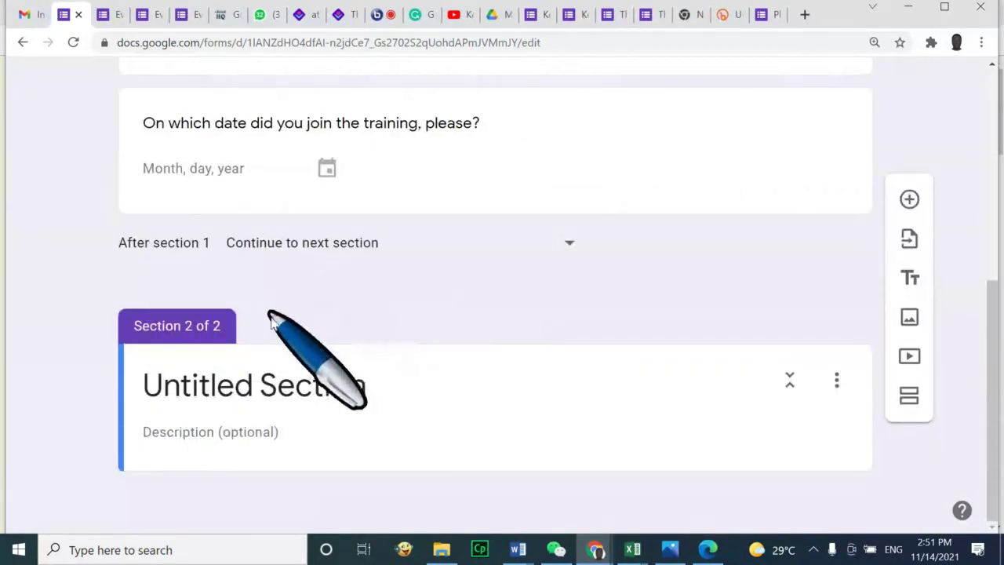
left_click(368, 385)
left_click_drag(376, 385, 127, 362)
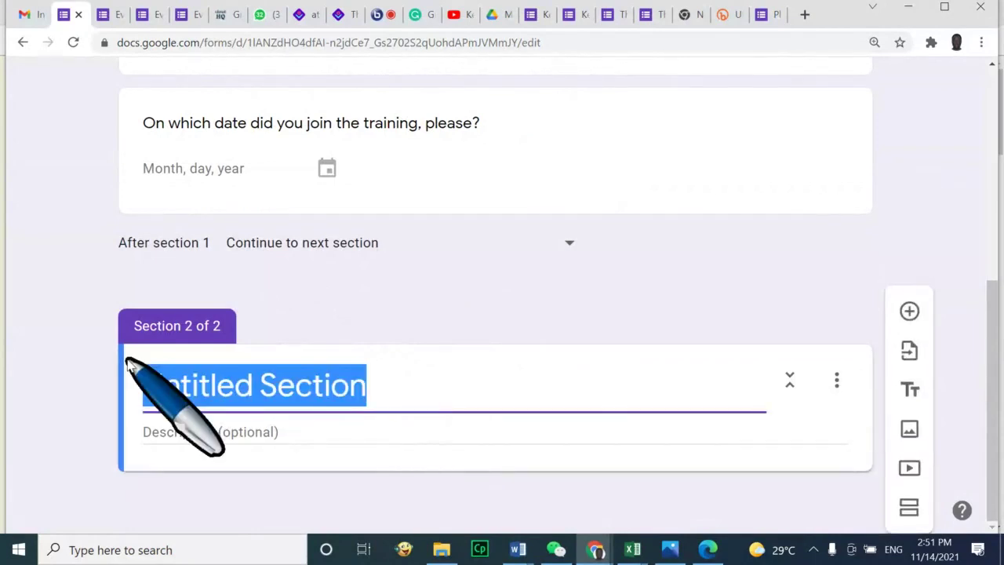
type("Logistic")
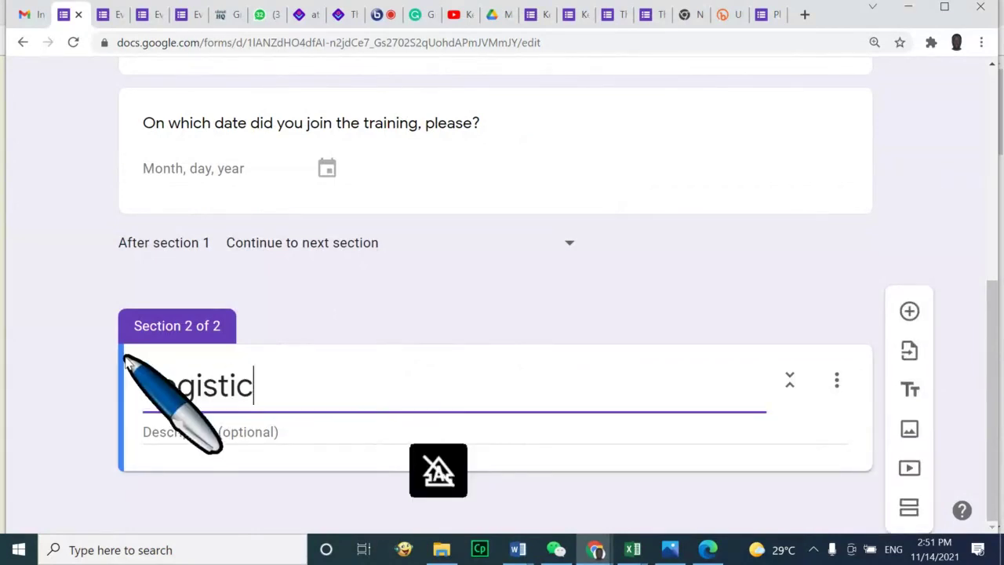
type("s")
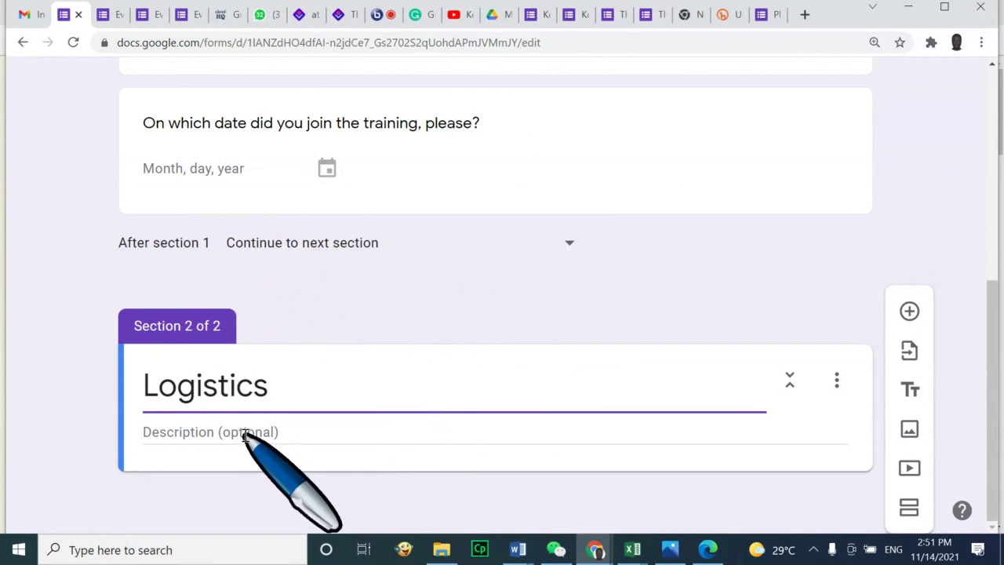
- Describe it as 'Here we would like to understand your level of satisfaction with our logistical arrangements.'
left_click(245, 435)
type("Her")
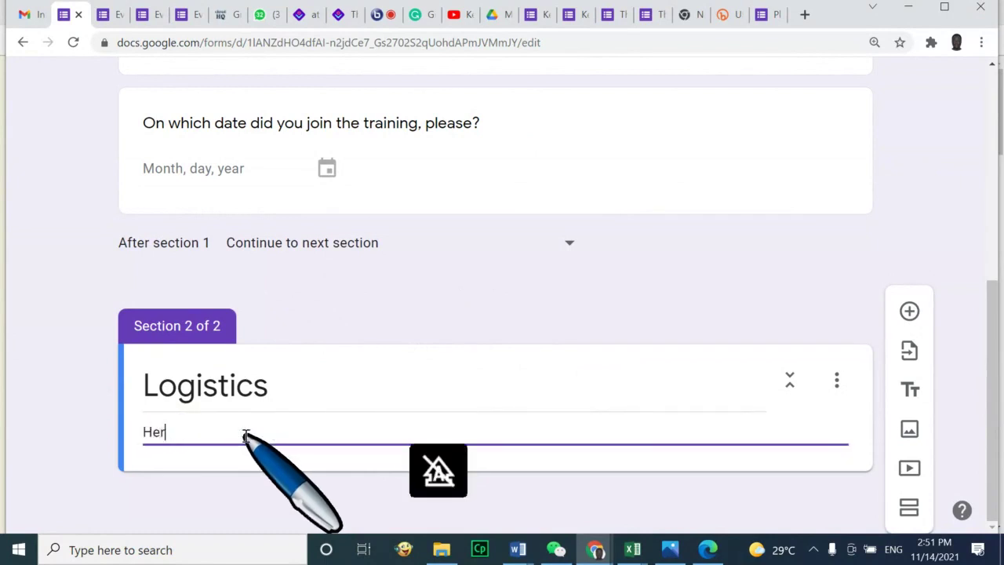
type("e we would like ")
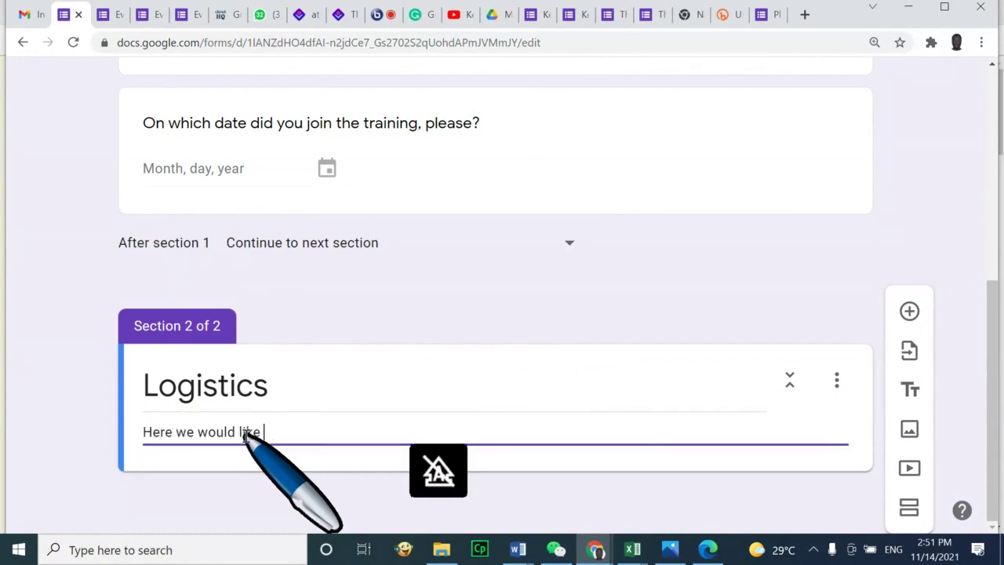
type("to understand your")
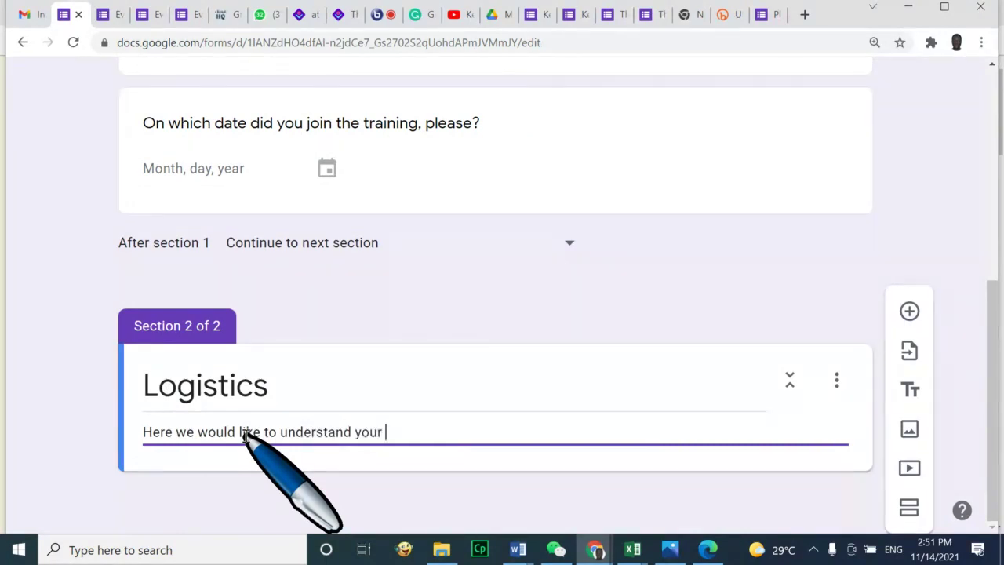
key("BackSpace")
key("BackSpace")
type("of satisfaction with our logis")
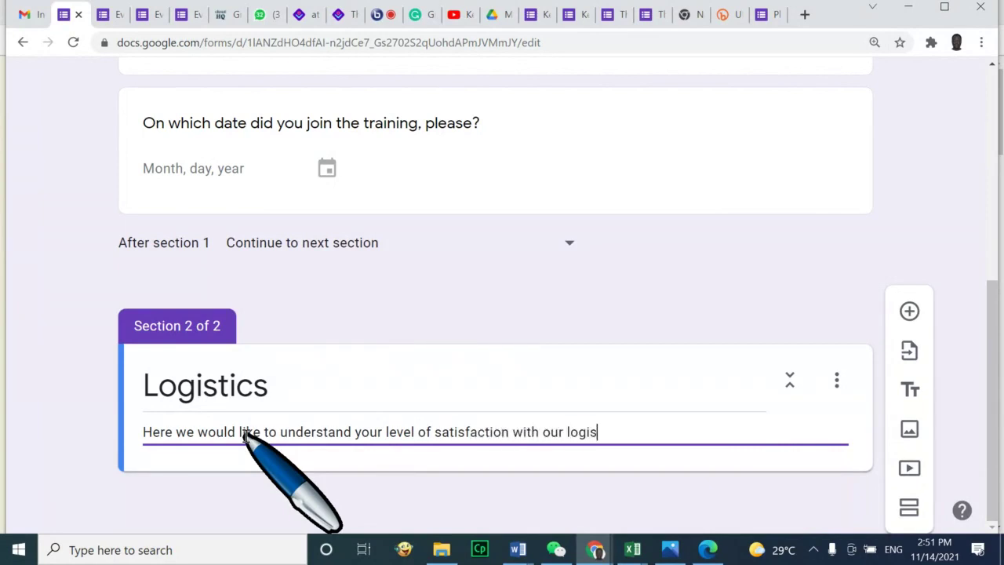
type("tical arrangeme")
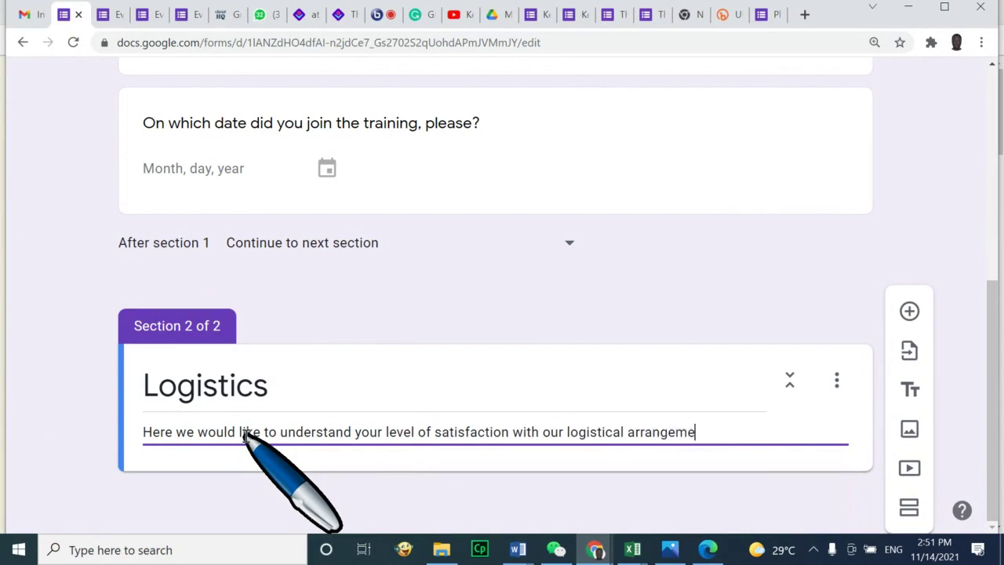
type("nts.")
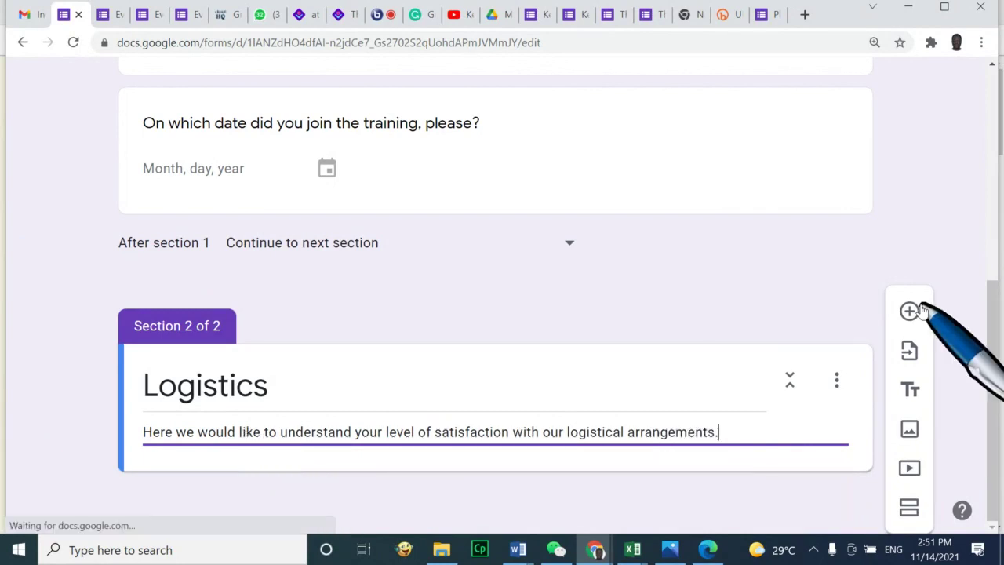
- Add a question to Logistics reading 'How did you attend the training?'
left_click(911, 312)
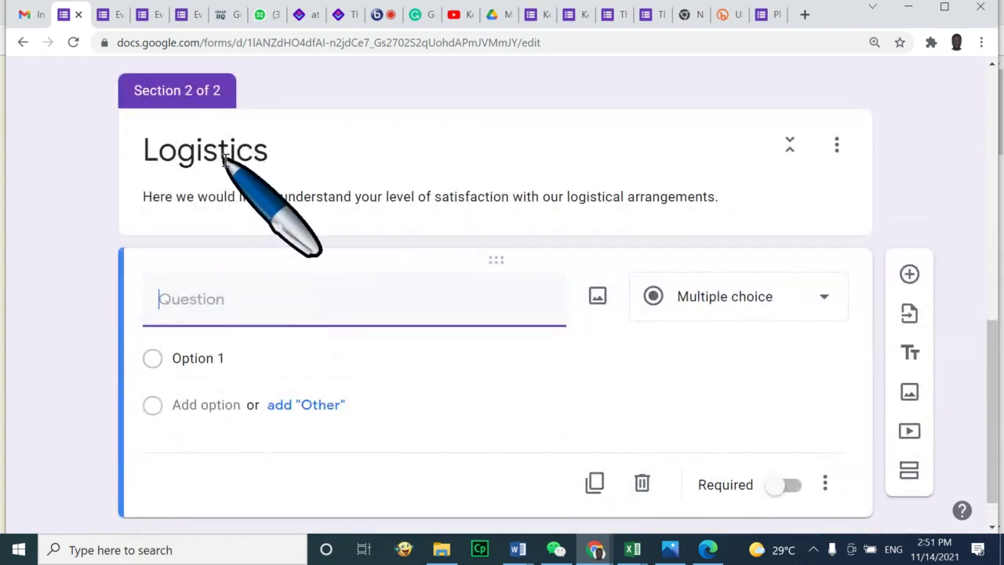
key("Caps_Lock")
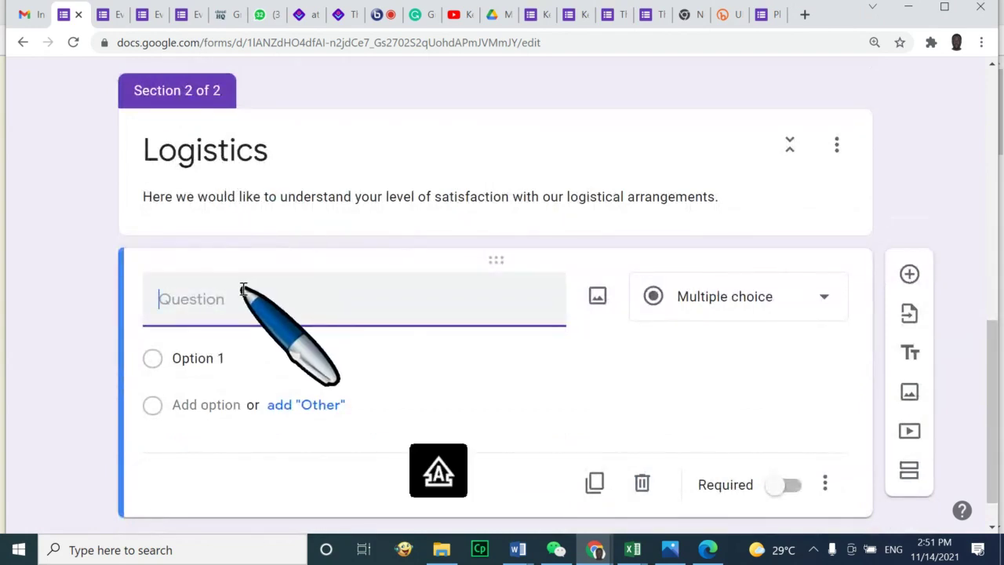
type("H")
key("Caps_Lock")
type("ow did you ")
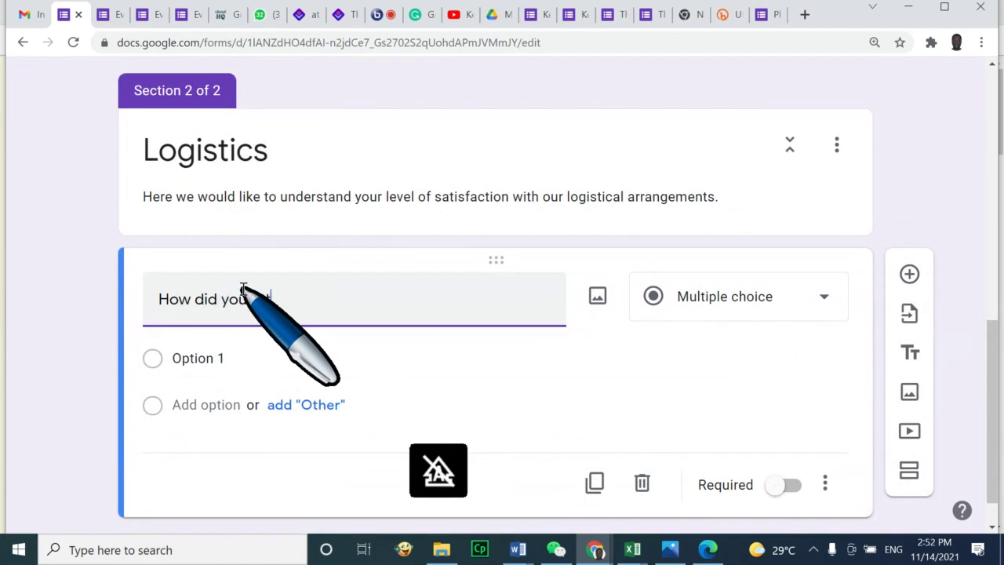
type("attend the training")
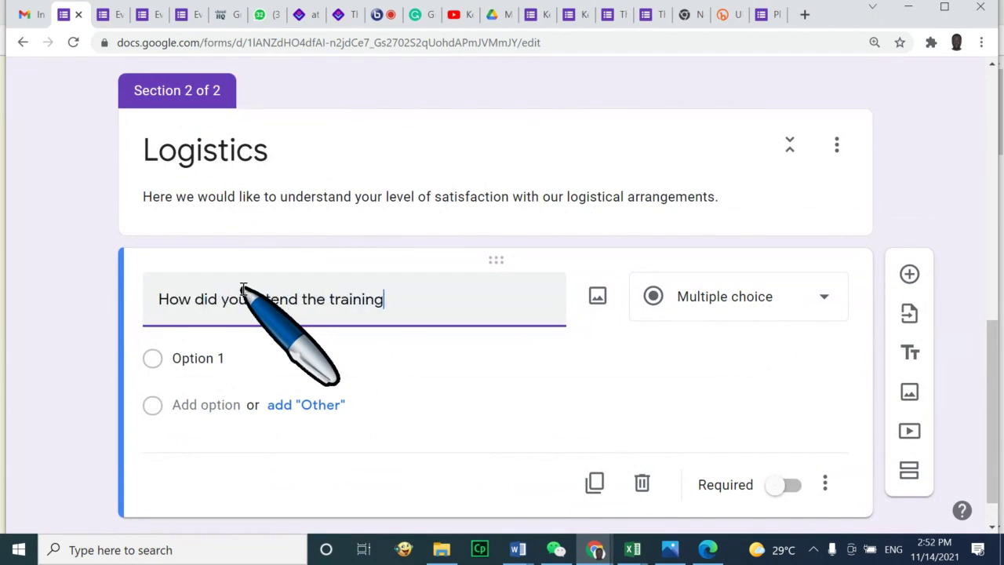
type("?")
- Give the question the multiple-choice answers Physical and Online
left_click(224, 357)
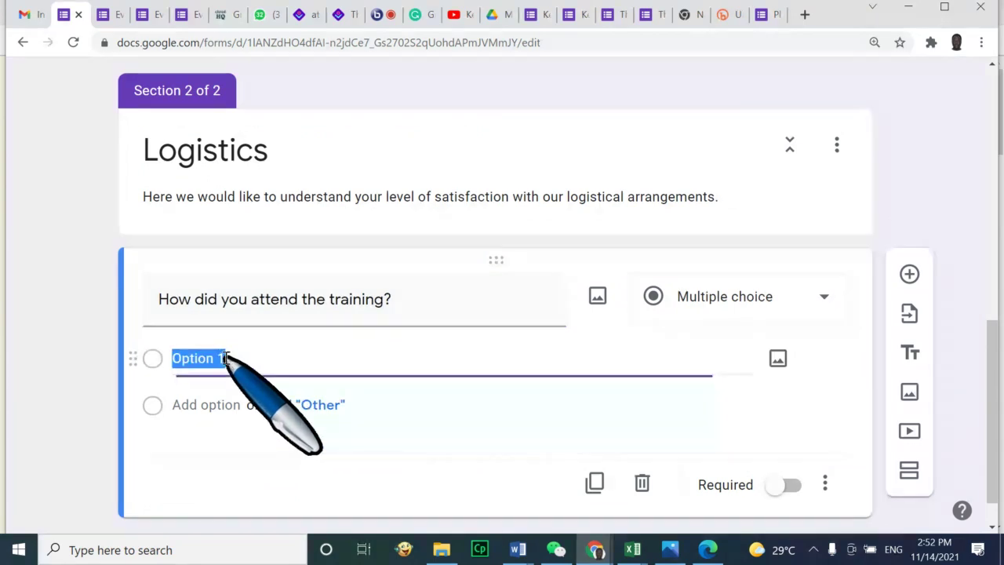
key("Caps_Lock")
type("P")
key("Caps_Lock")
type("hysical")
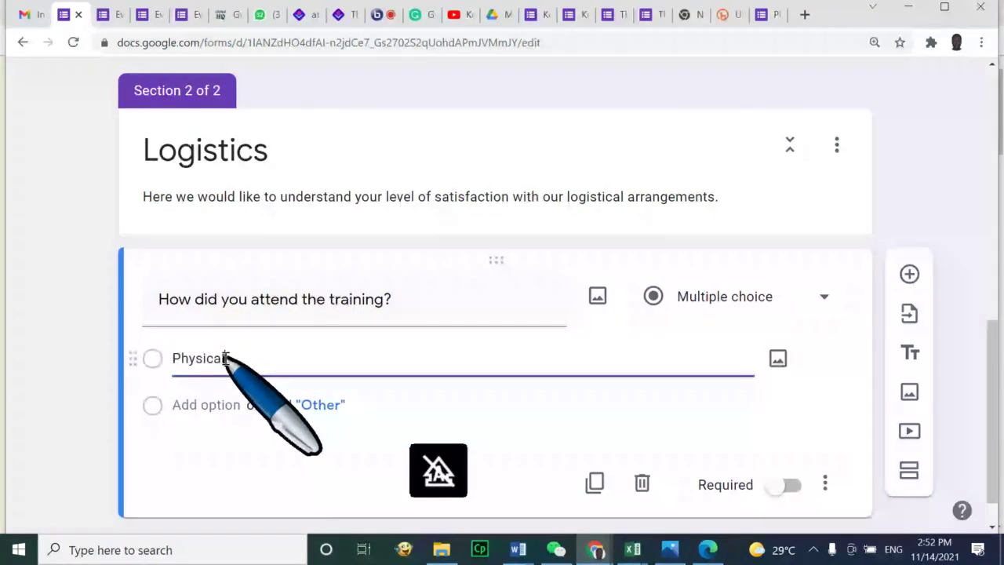
left_click(219, 404)
type("Online")
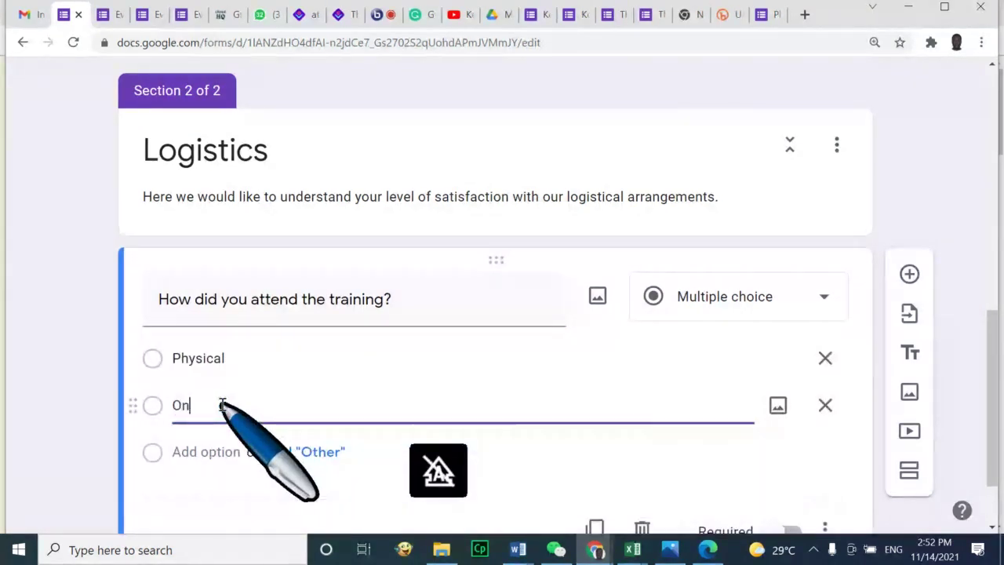
left_click(23, 323)
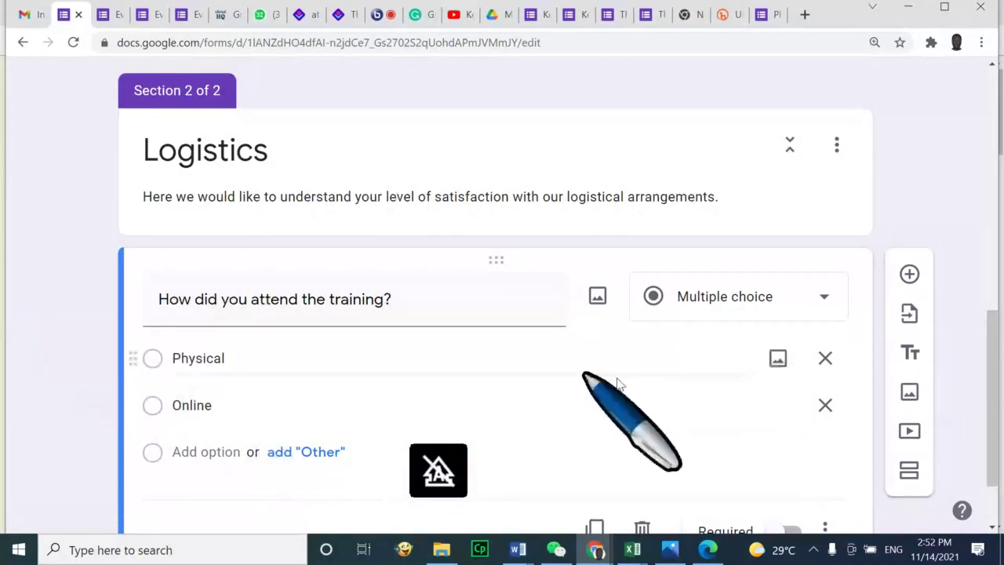
scroll(687, 411, "down", 1)
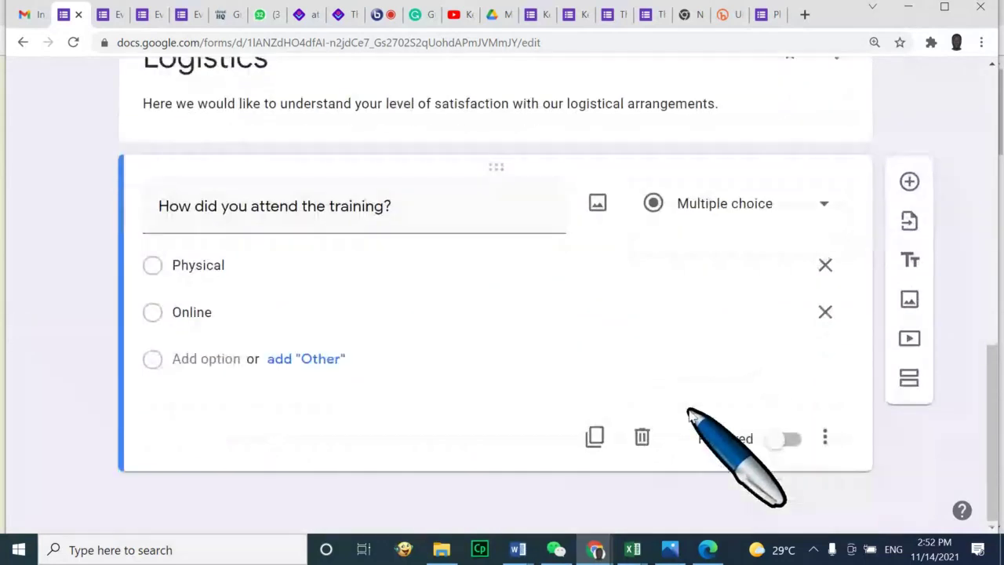
- Add the question 'What was your level of satisfaction?', fixing its spelling, as a 1-to-5 linear scale
left_click(907, 183)
type("Wht was")
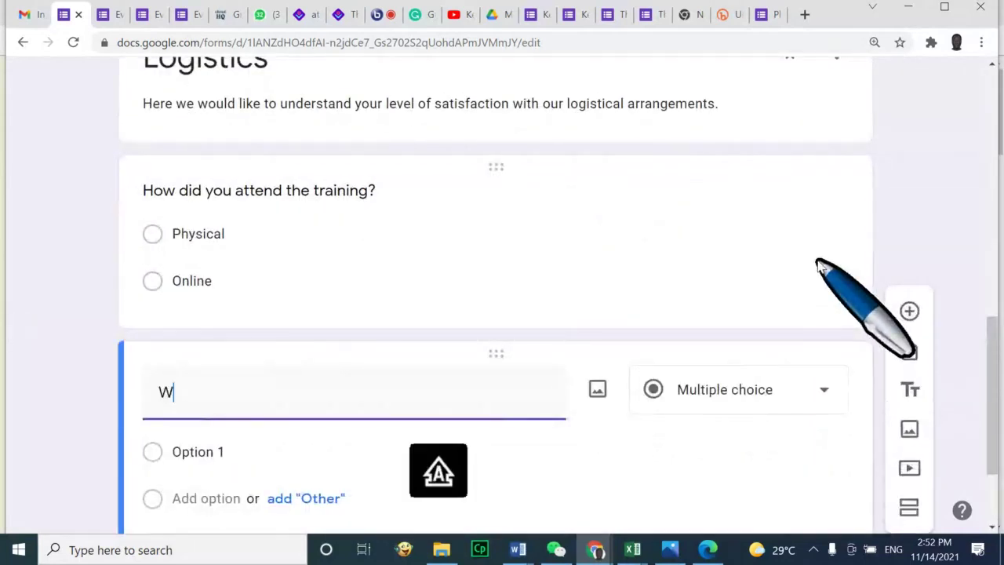
key("BackSpace")
key("BackSpace")
key("BackSpace")
key("BackSpace")
key("BackSpace")
key("BackSpace")
type("What was your")
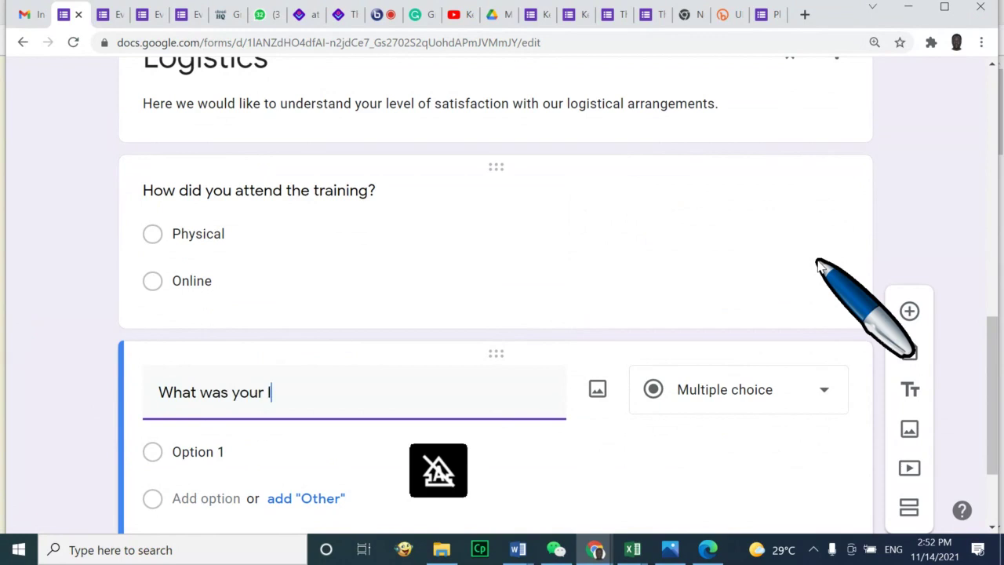
key("BackSpace")
key("BackSpace")
type("evel ")
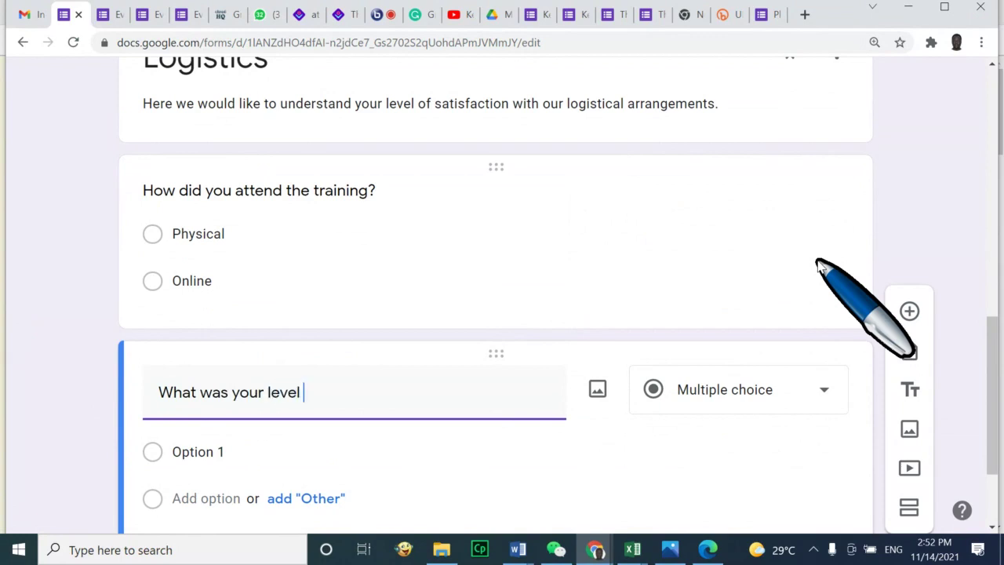
type("of stisfaction?")
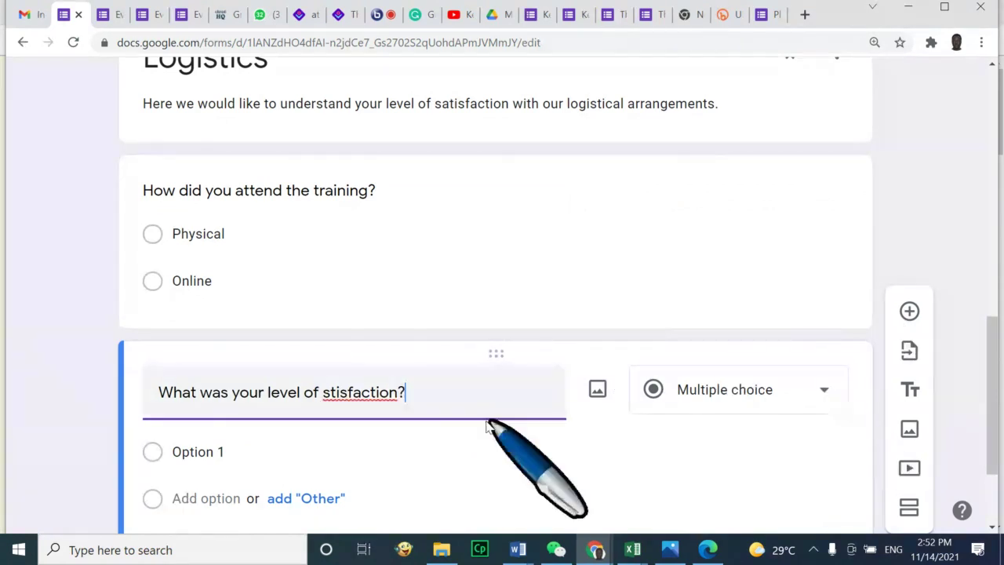
right_click(379, 391)
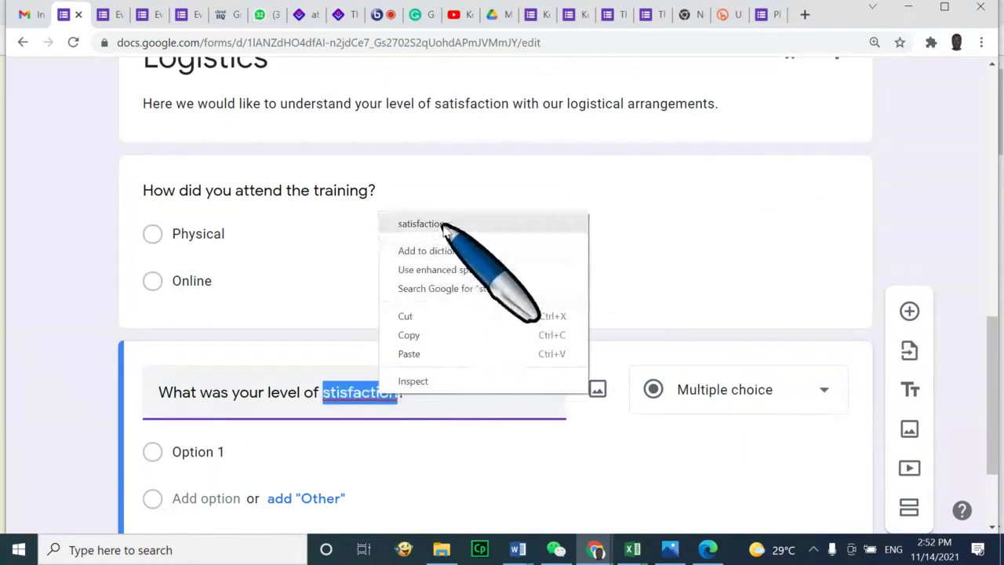
left_click(444, 226)
left_click(821, 390)
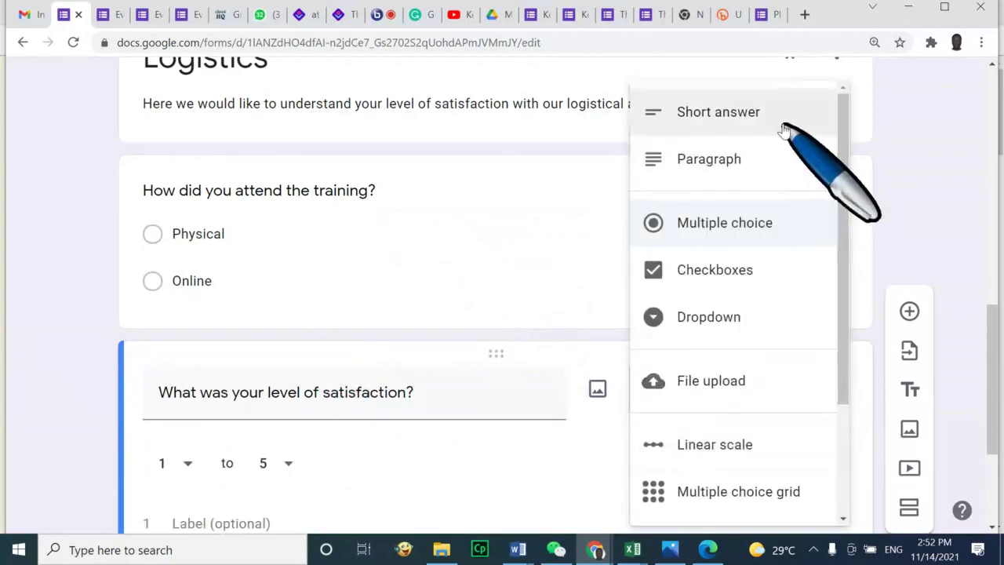
left_click(744, 444)
scroll(439, 451, "down", 2)
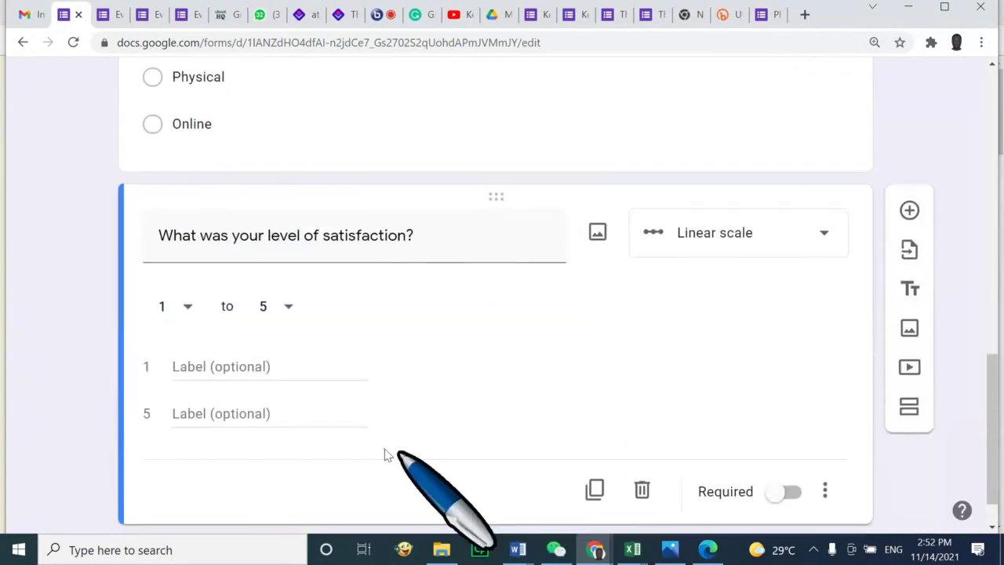
- Label the scale's low end Poor and its high end Excellent
left_click(222, 369)
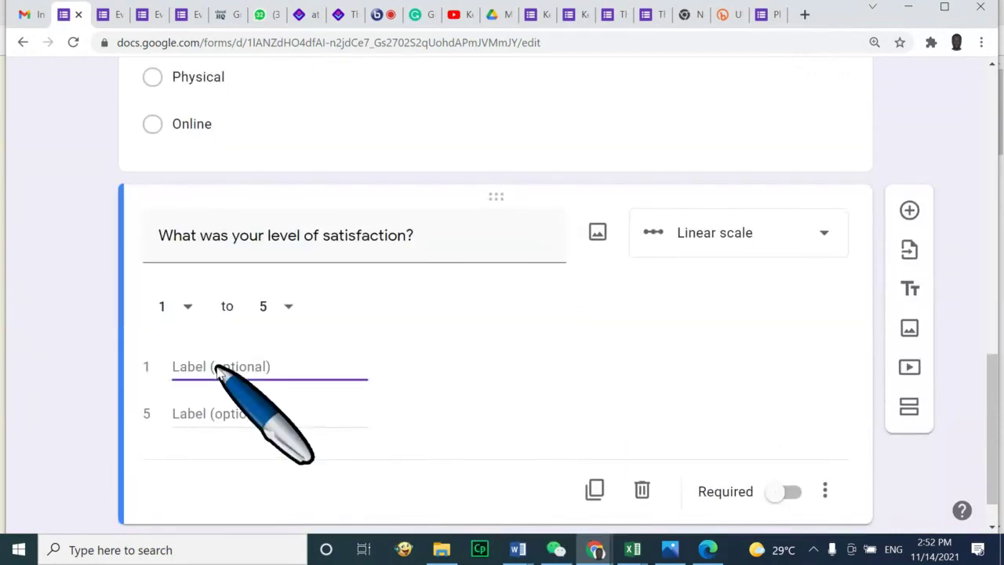
type("Low")
left_click(203, 411)
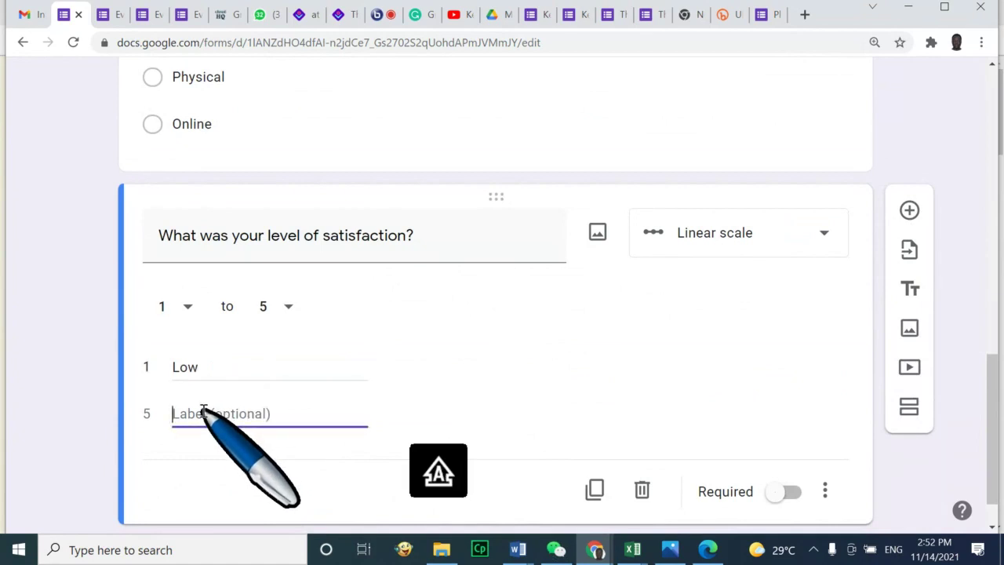
type("H")
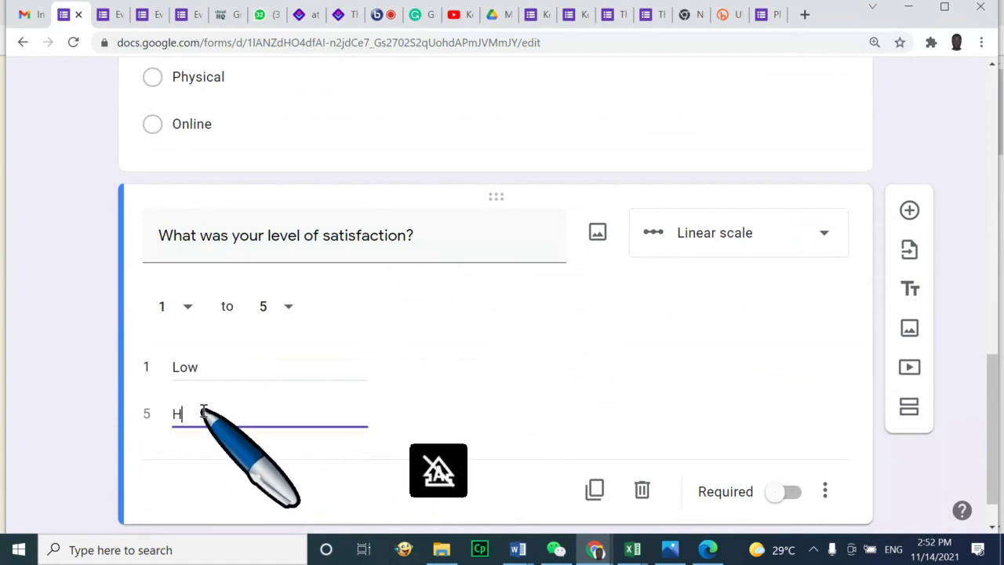
key("BackSpace")
type("Very")
double_click(232, 373)
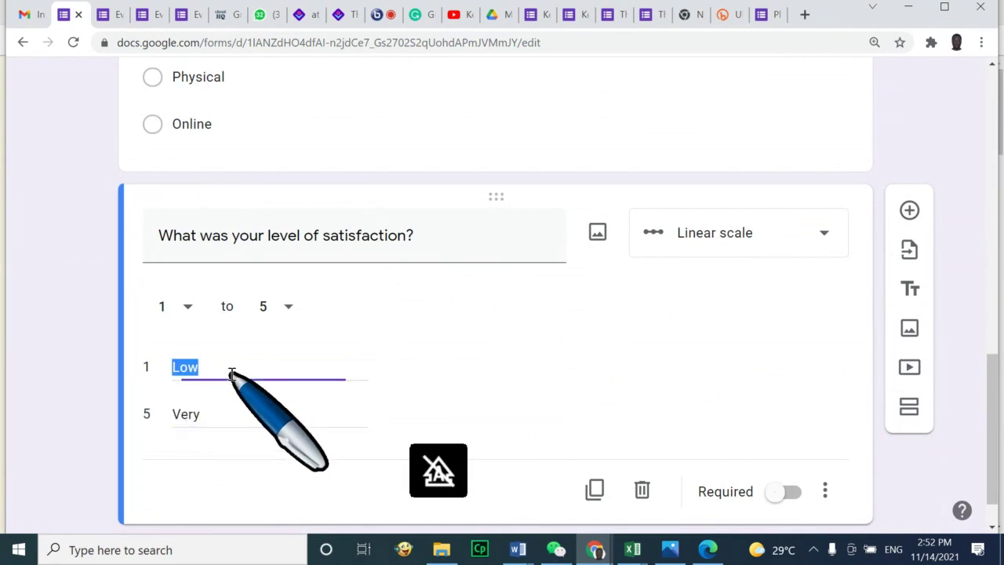
type("Poor")
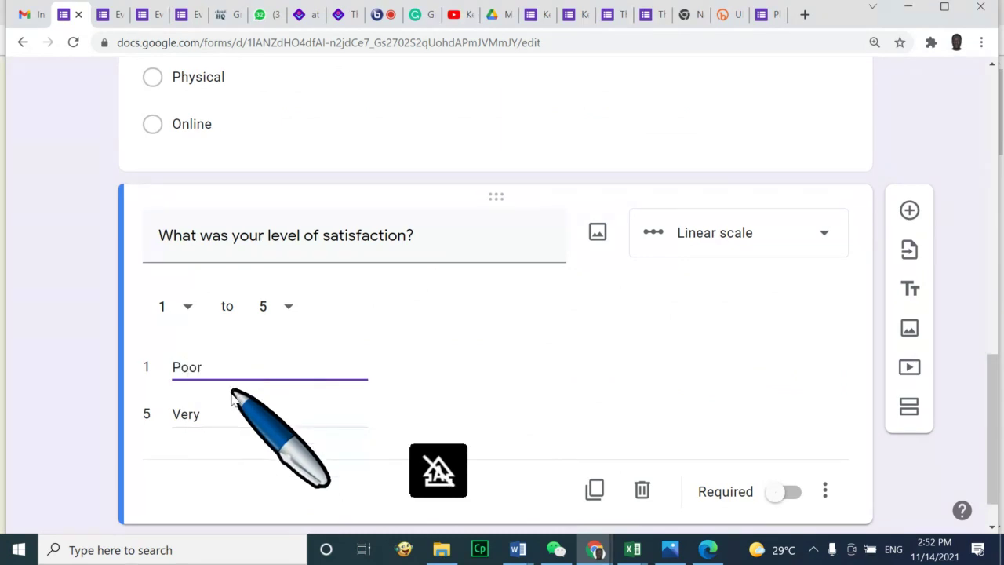
double_click(220, 413)
key("BackSpace")
type("G")
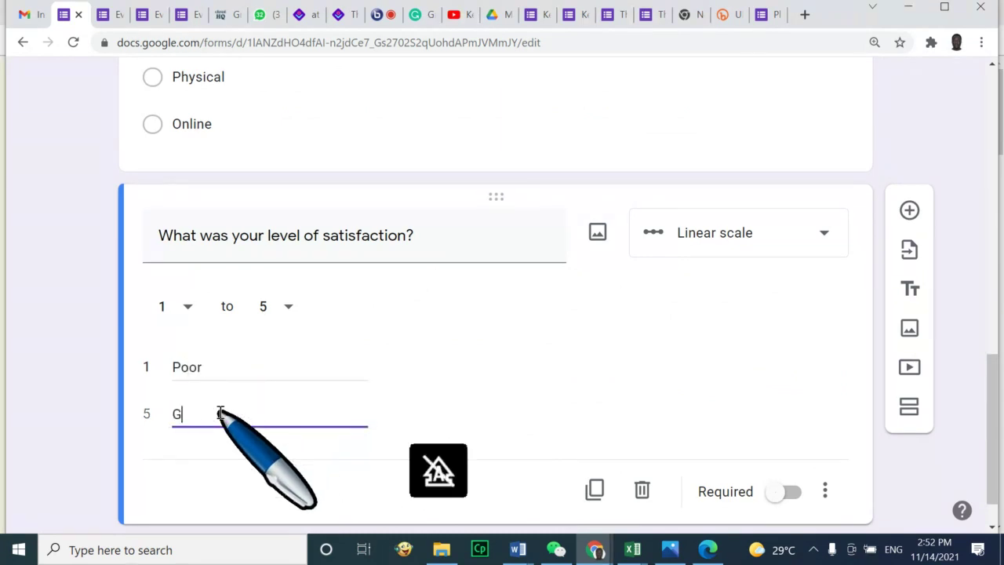
key("BackSpace")
type("Excellent")
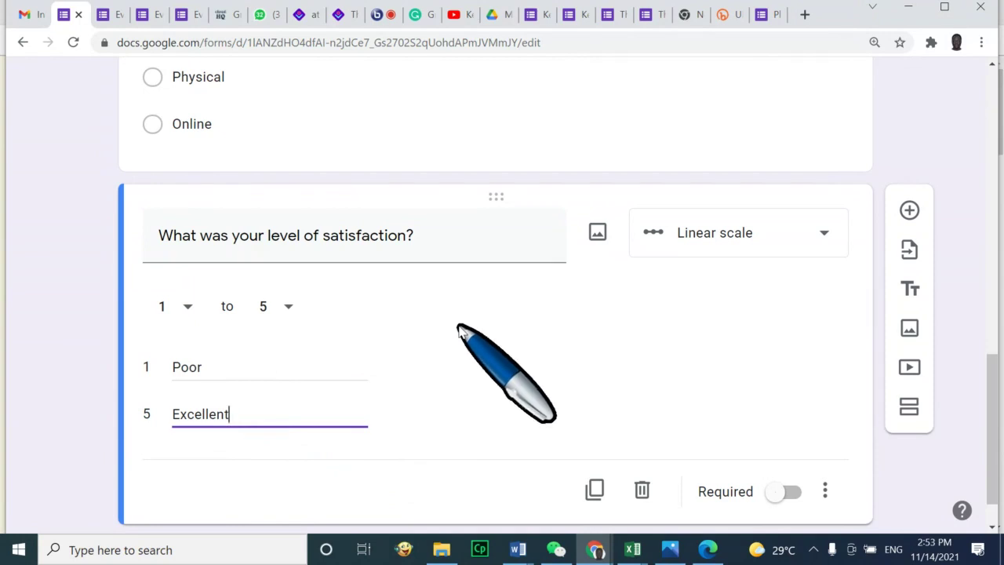
scroll(674, 329, "down", 1)
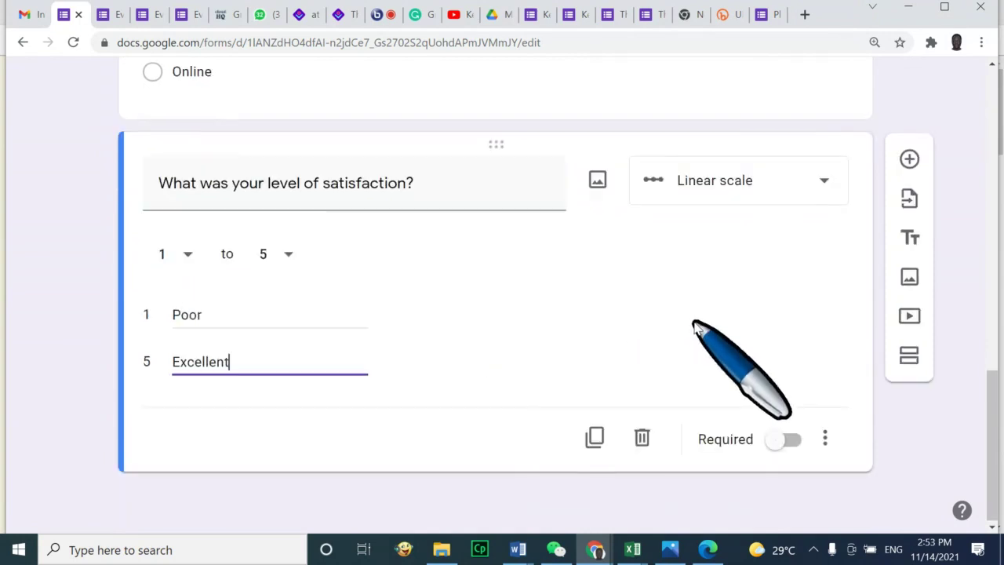
- Add a new section after the satisfaction question titled 'Additional information'
left_click(909, 396)
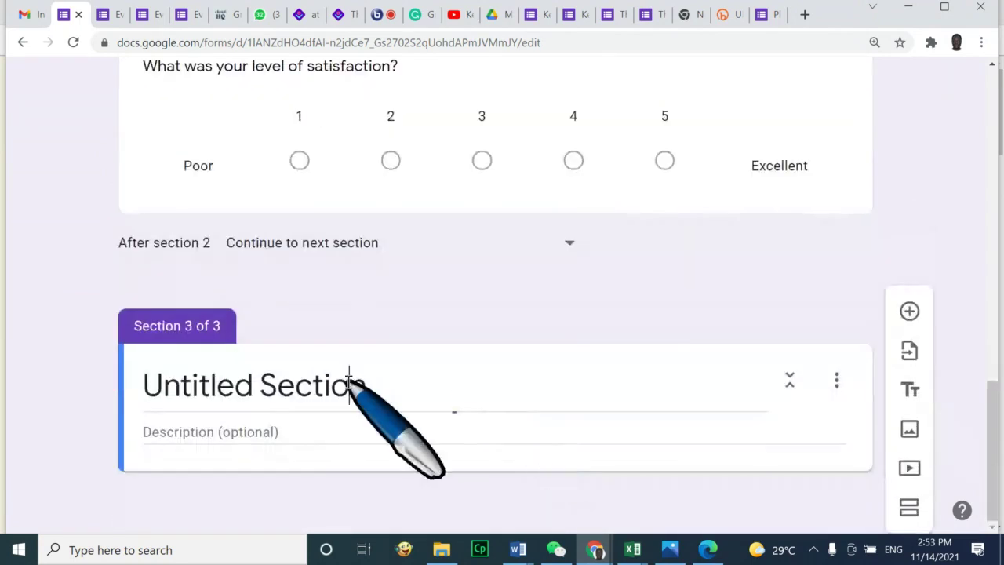
left_click(356, 381)
double_click(357, 382)
left_click(357, 382)
double_click(357, 381)
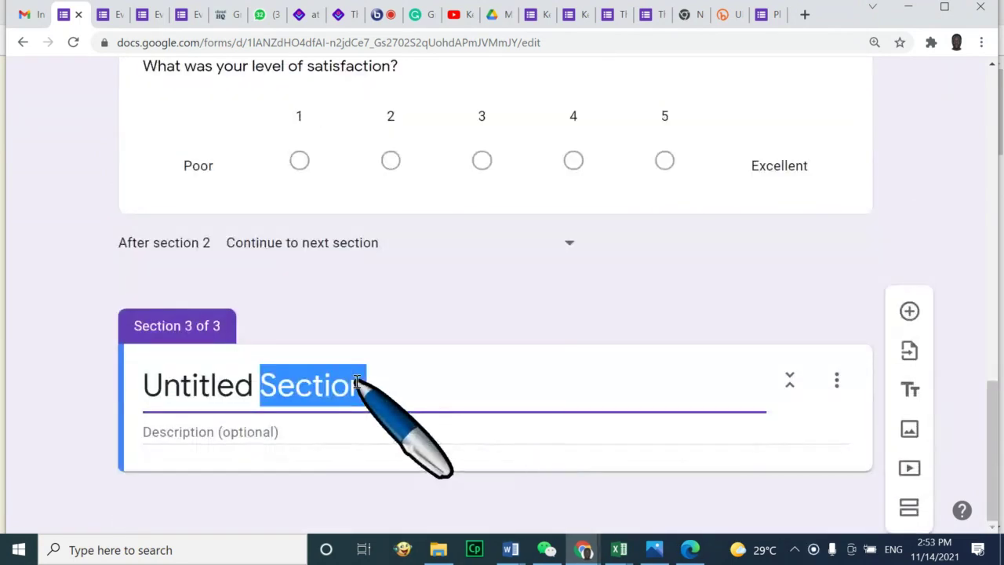
triple_click(356, 382)
type("A")
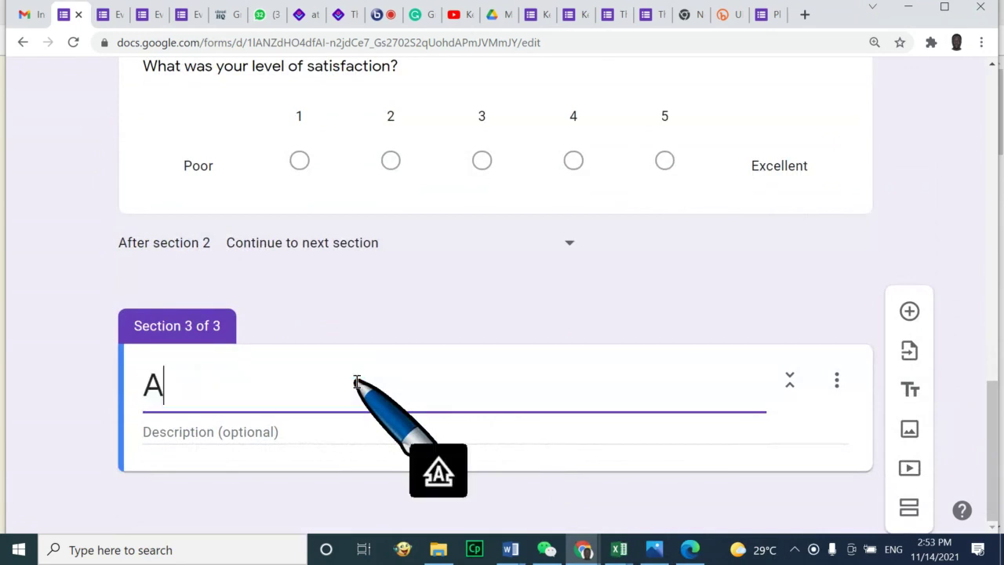
type("dditional information")
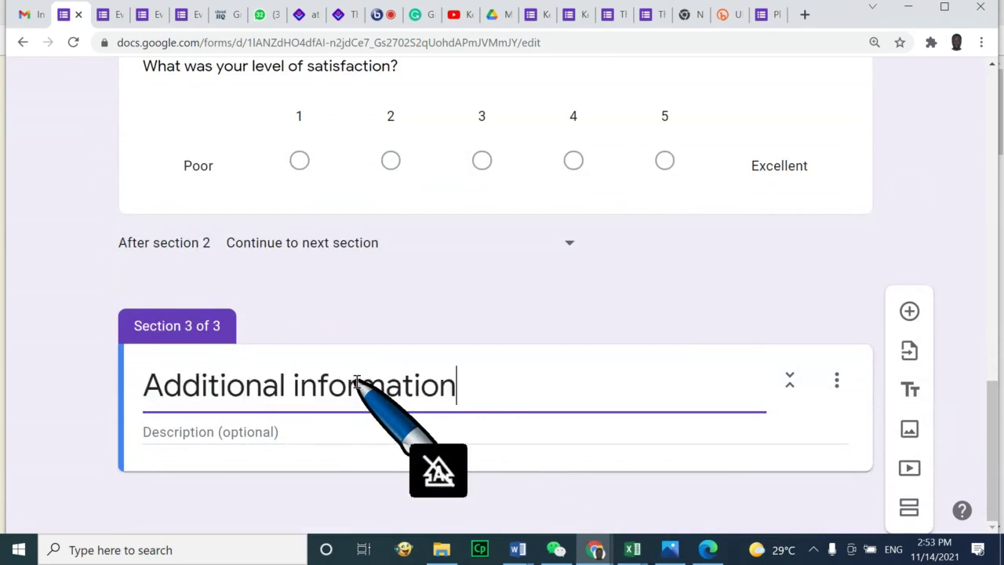
key("Tab")
- Write a section description saying the following questions are optional but appreciated
left_click(337, 423)
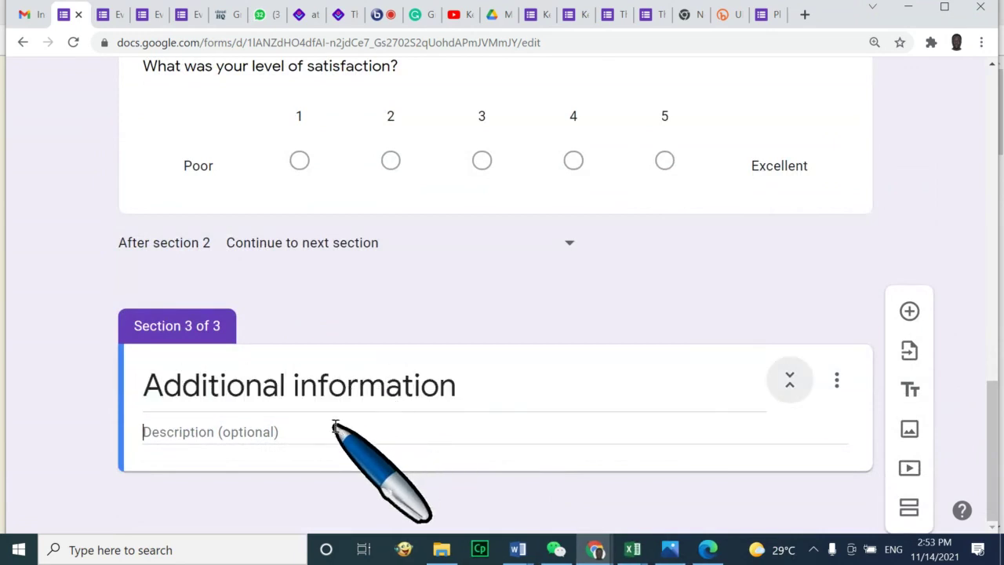
type("These ar")
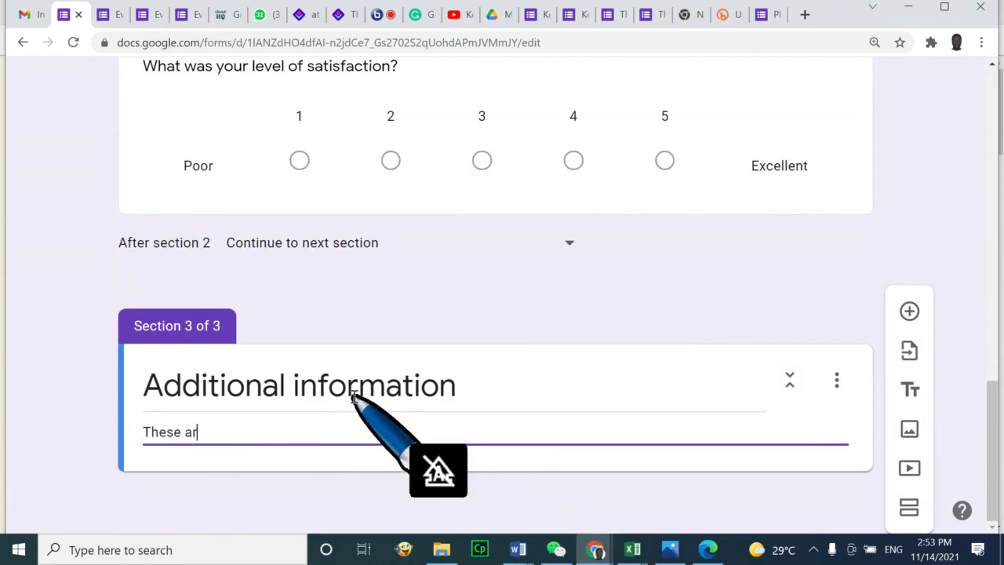
type("e optional,")
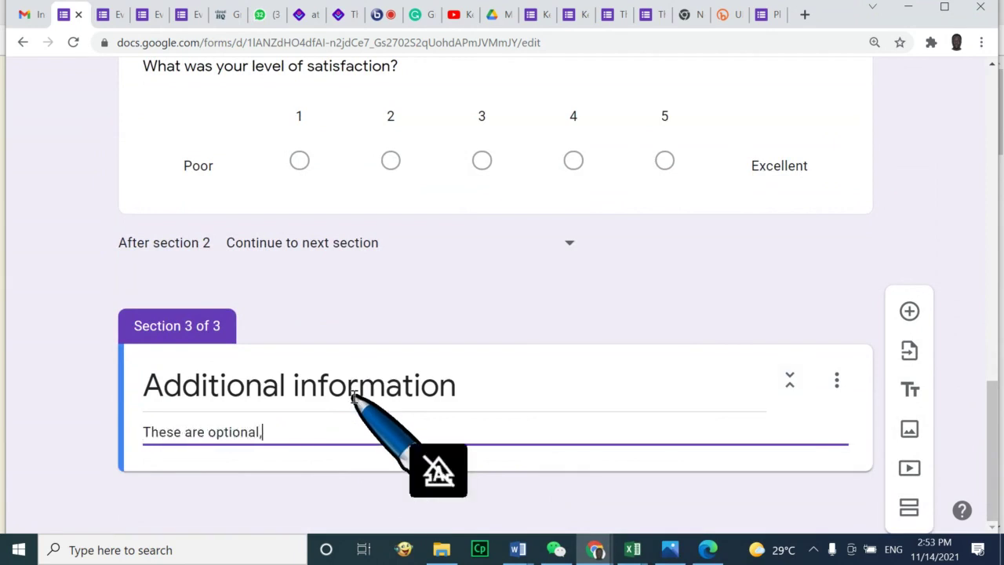
type(" but we would appreciate if you co")
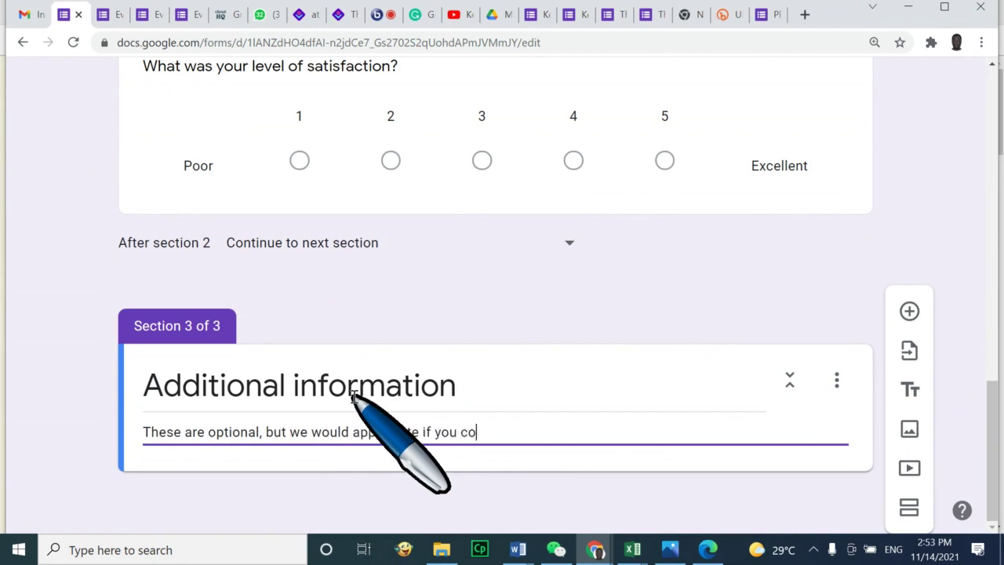
type("uld spend a minut")
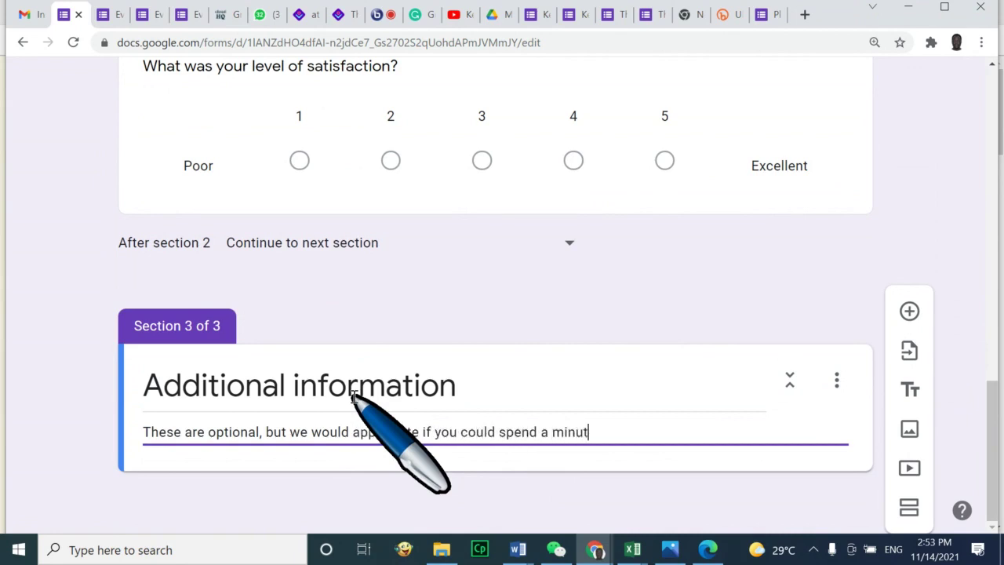
type("e and just fill out the f")
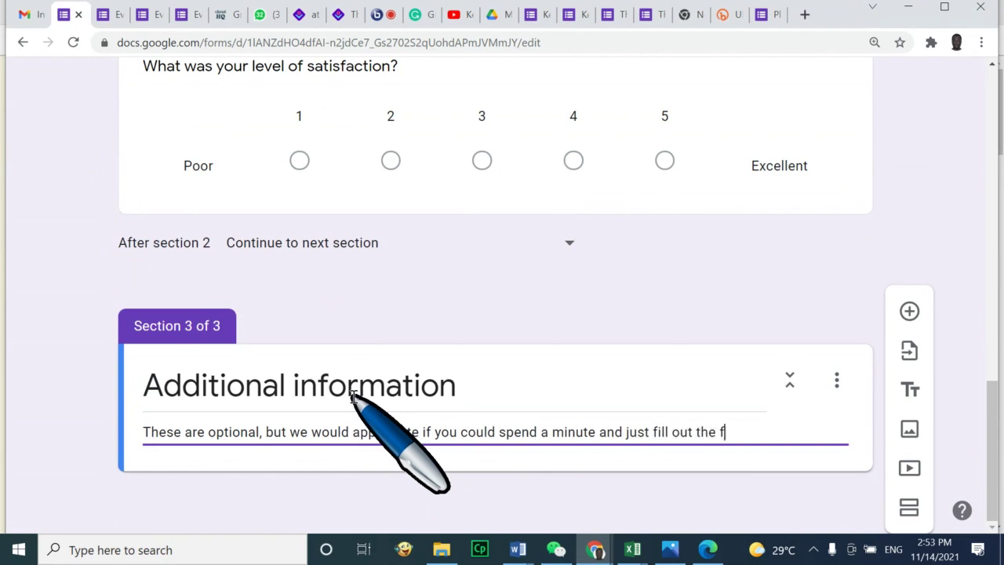
type("ollwoing")
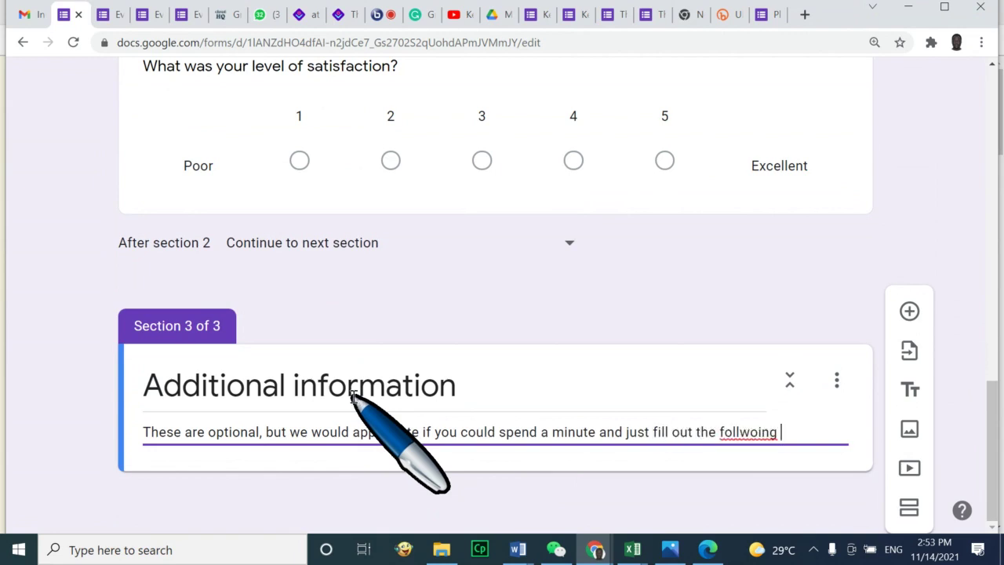
key("BackSpace")
key("BackSpace")
key("BackSpace")
key("BackSpace")
key("BackSpace")
key("BackSpace")
type("owi")
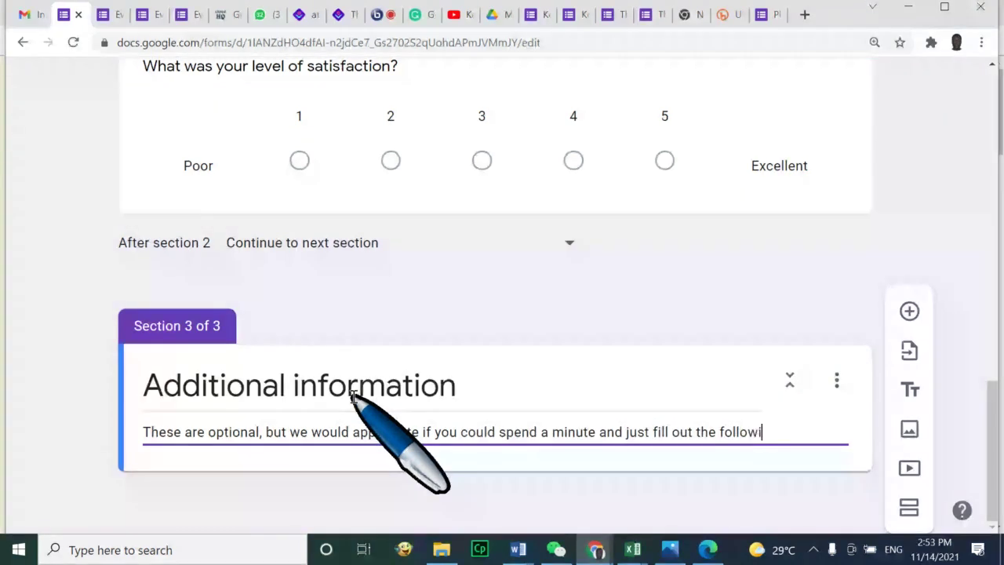
type("ng questions.")
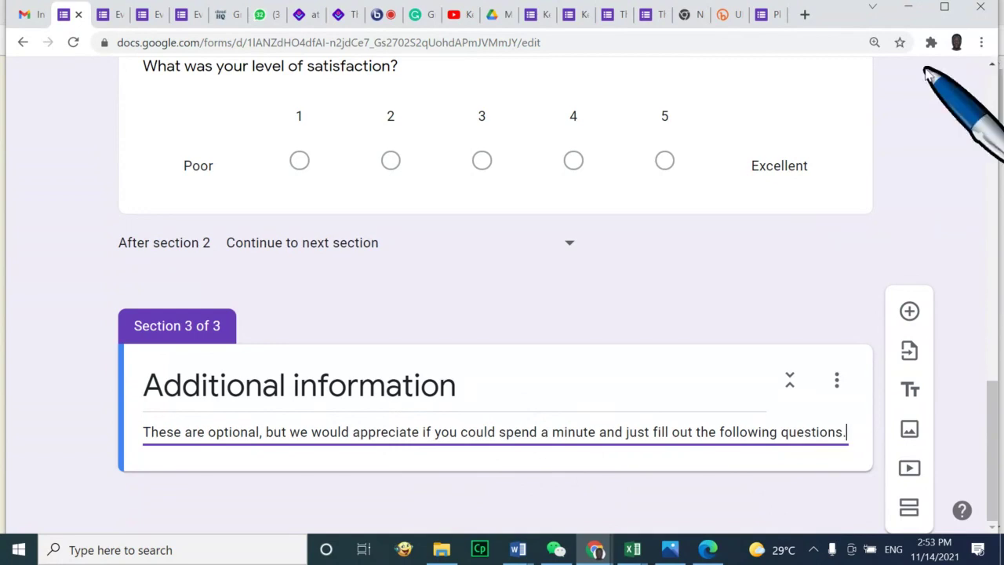
left_click(989, 232)
left_click(914, 312)
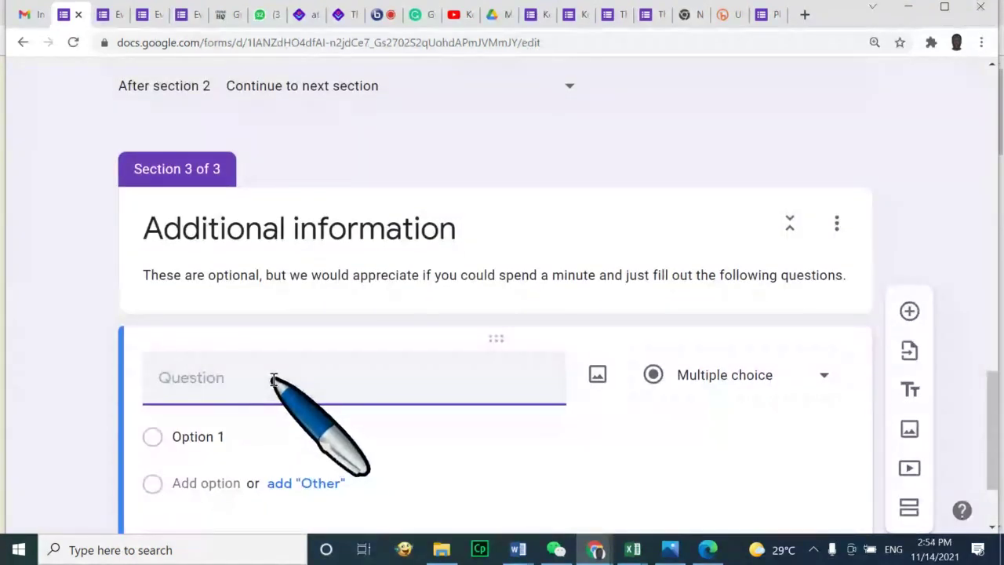
type("Anything else?")
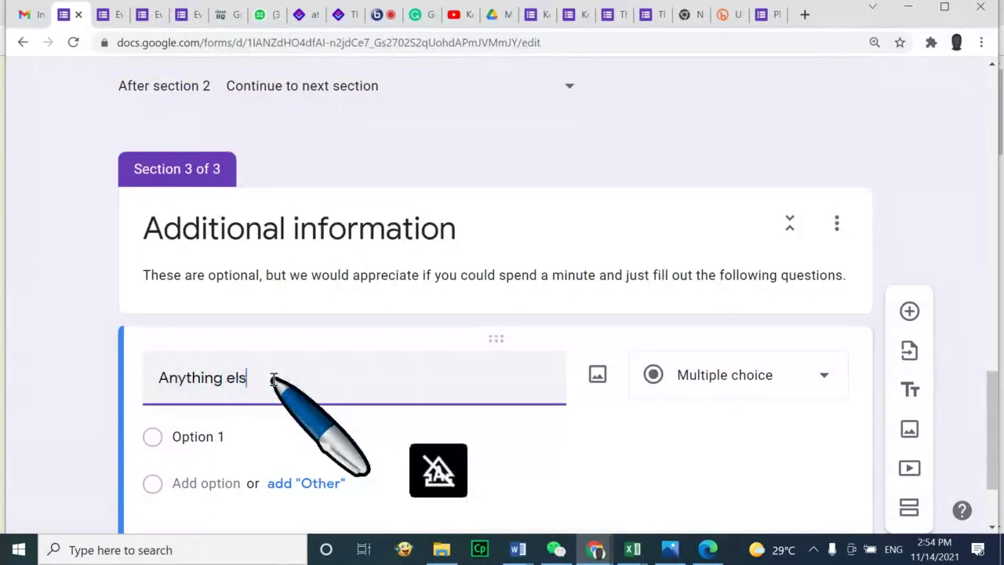
left_click(788, 373)
left_click(757, 126)
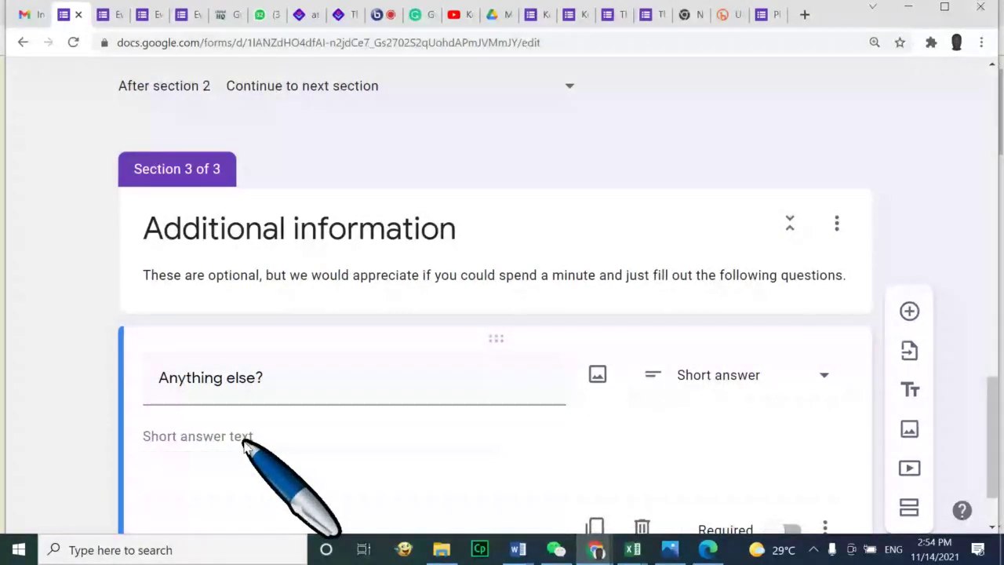
scroll(600, 403, "up", 7)
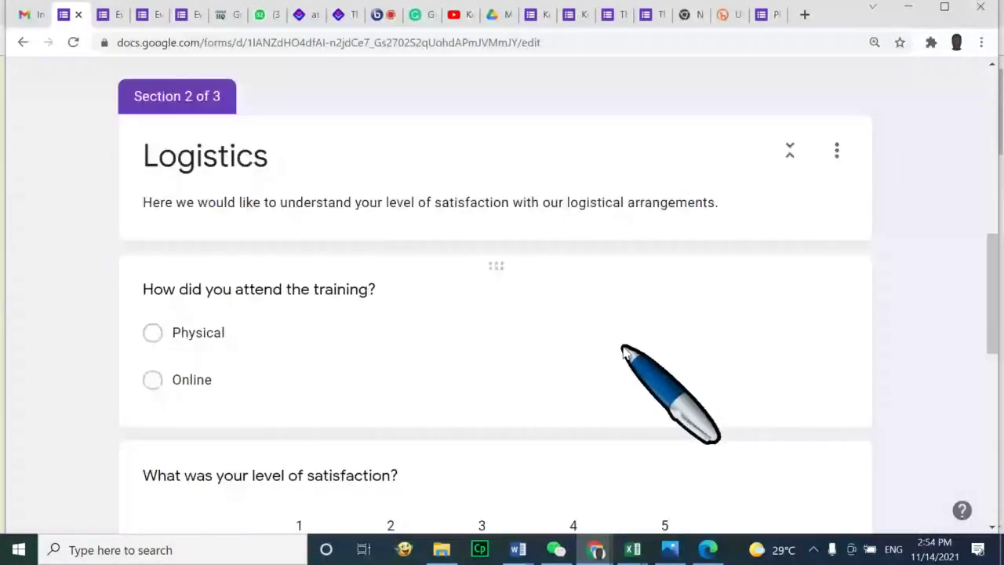
scroll(625, 353, "up", 5)
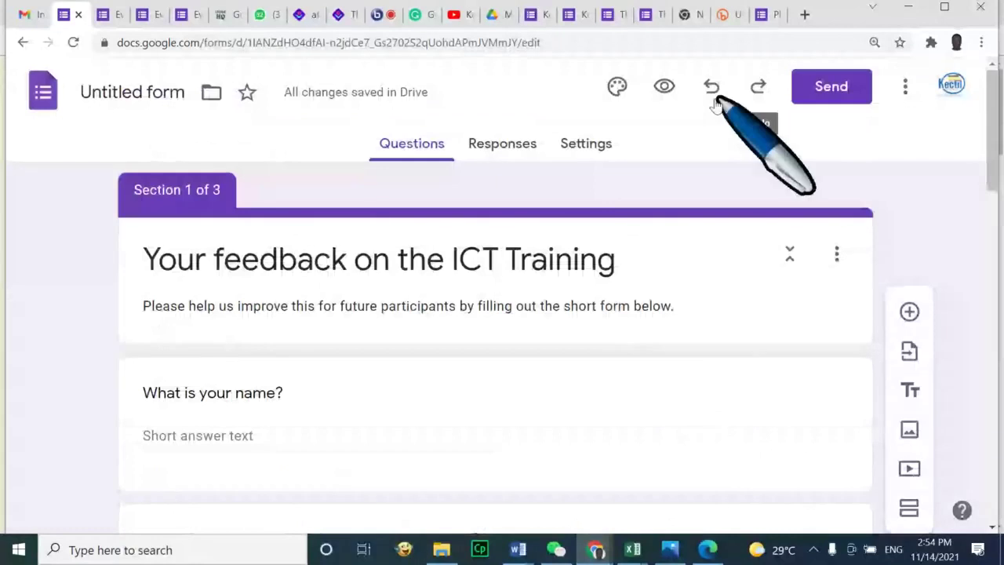
left_click(667, 87)
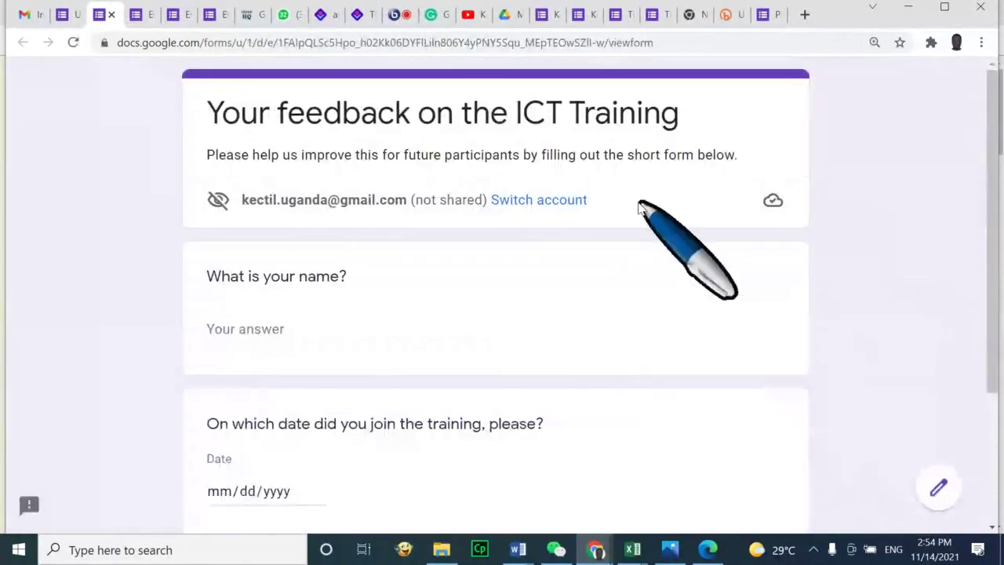
scroll(563, 342, "down", 3)
scroll(568, 313, "up", 2)
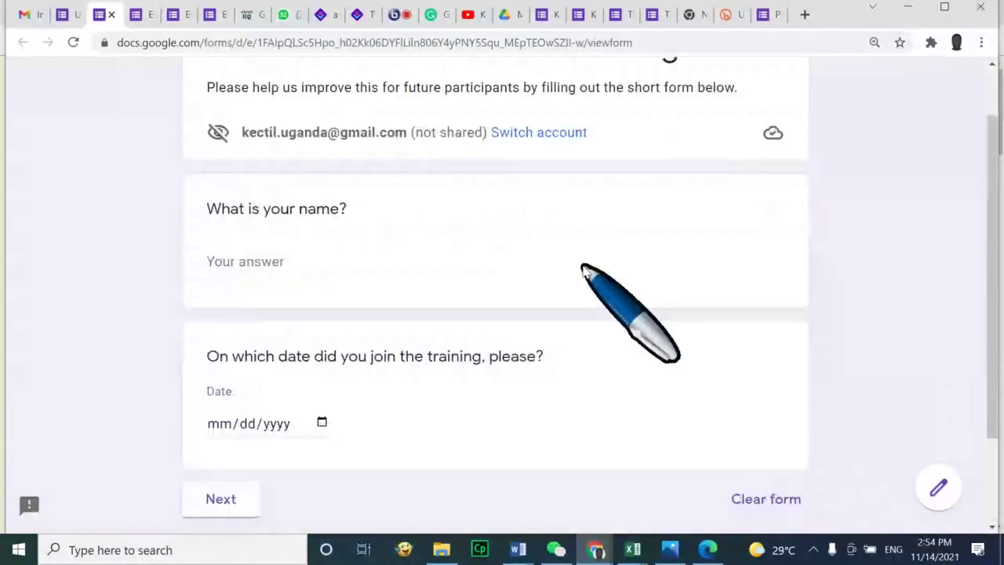
scroll(584, 274, "down", 2)
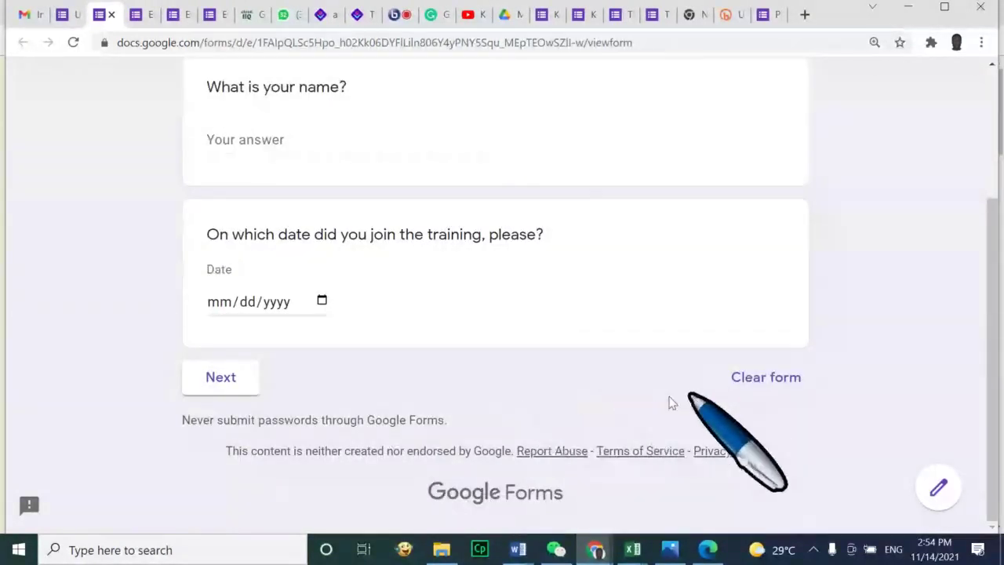
scroll(800, 385, "up", 3)
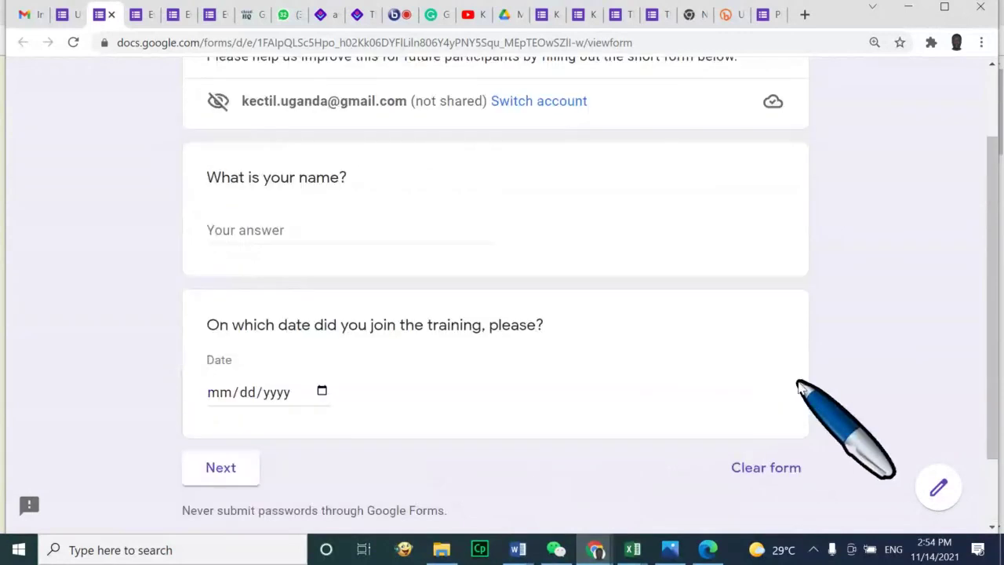
left_click(944, 484)
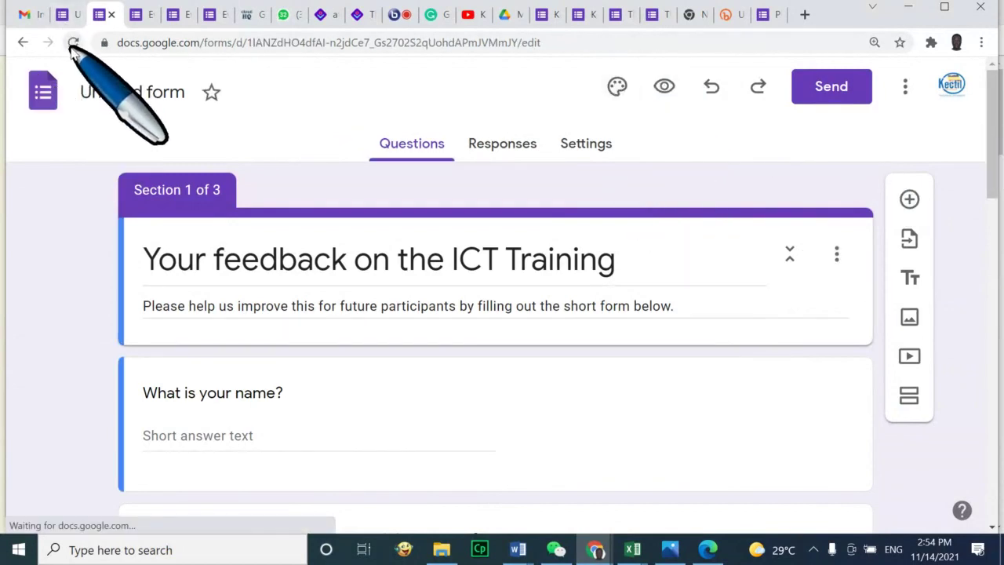
left_click(73, 42)
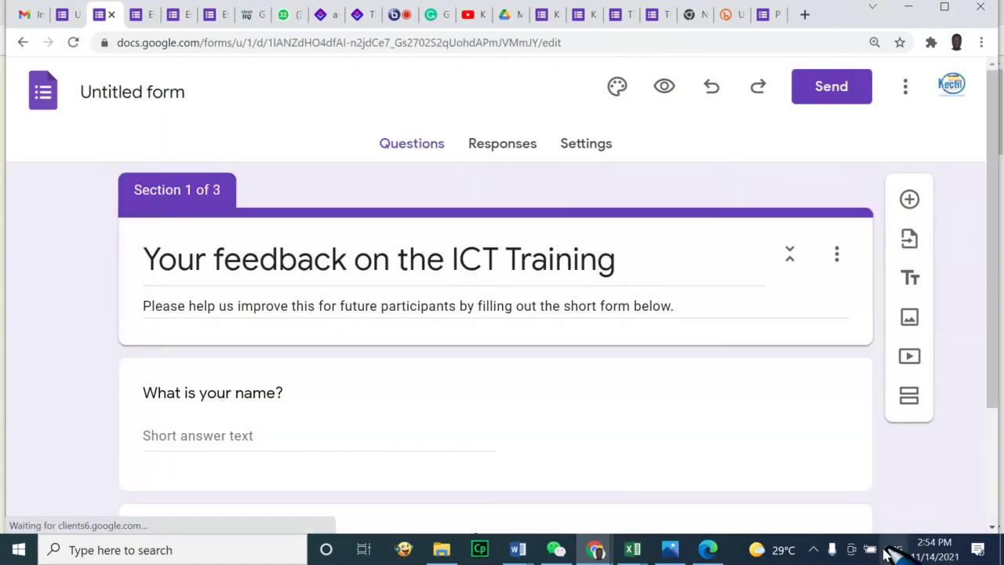
left_click(813, 549)
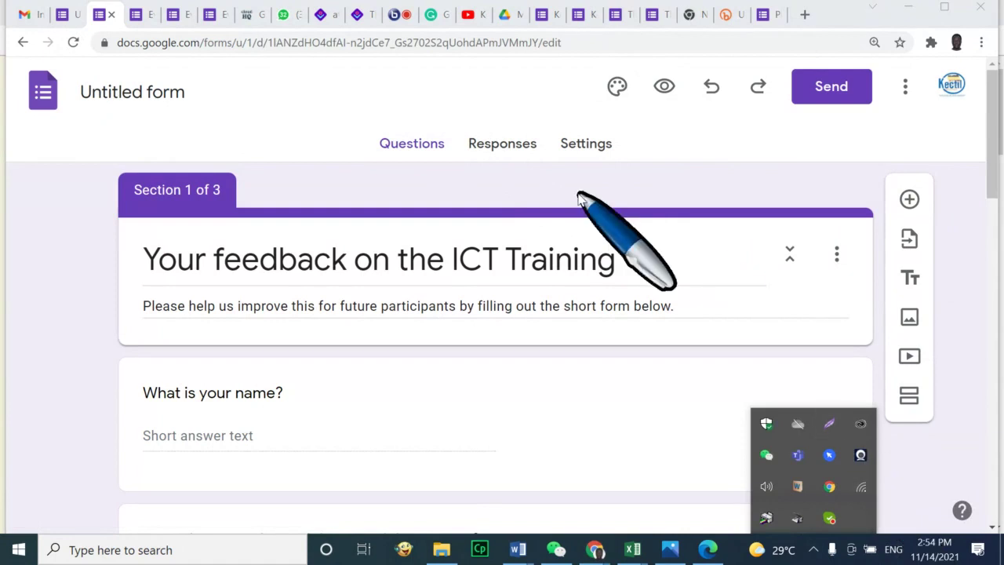
left_click(617, 88)
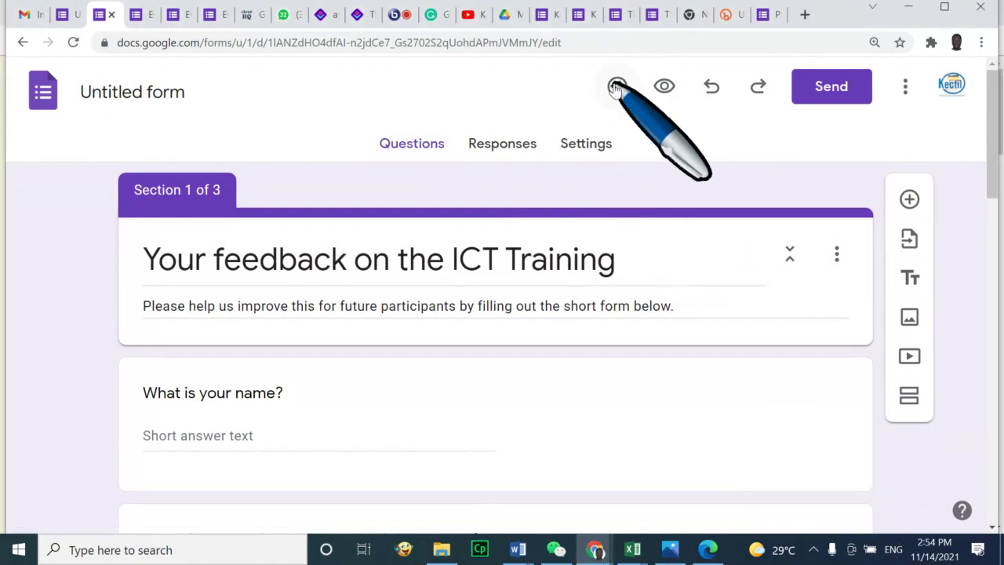
left_click(619, 89)
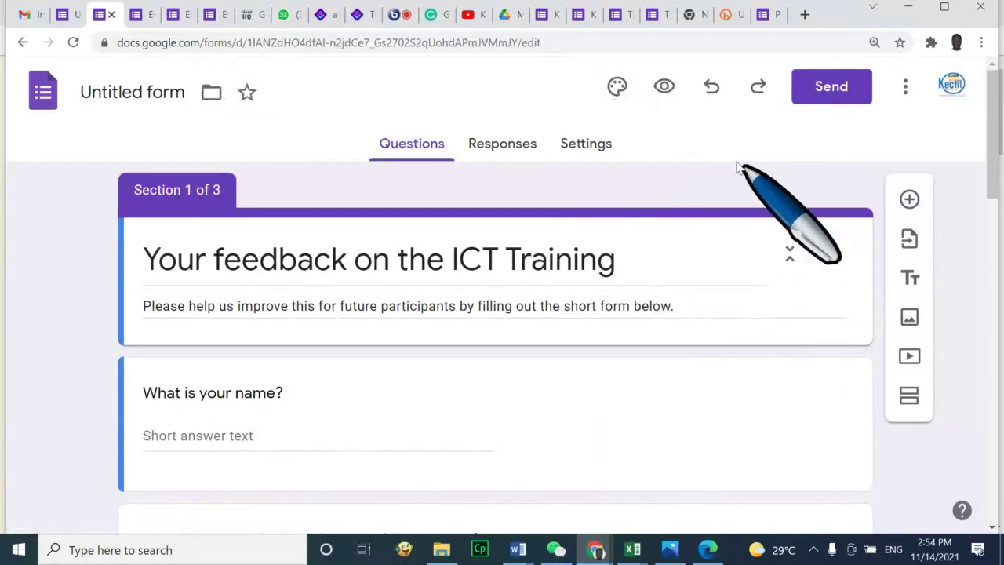
- Upload the kectil logo ug-01 file as the form's header image, cropped to fit the logo
left_click(627, 94)
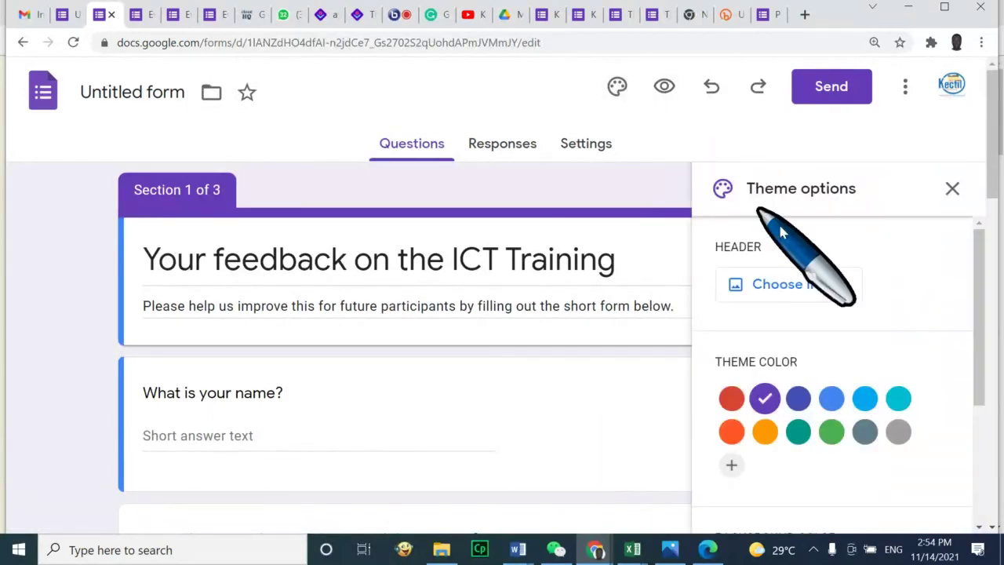
left_click(827, 284)
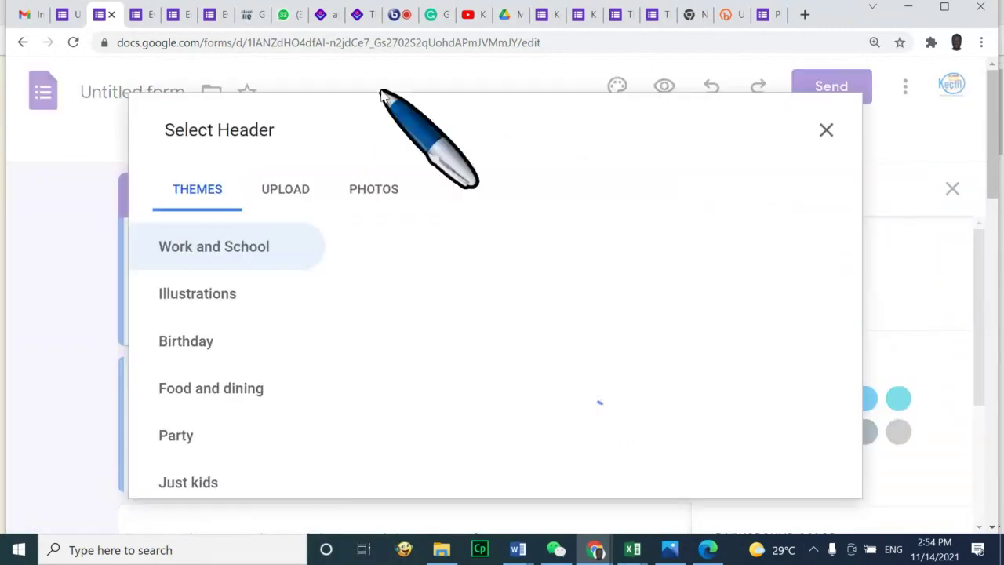
left_click(287, 190)
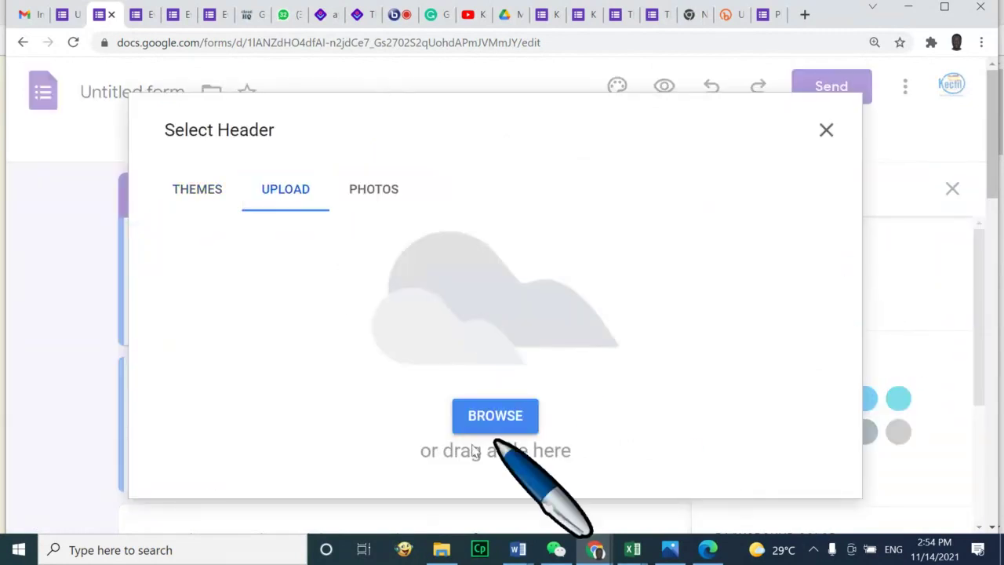
left_click(447, 550)
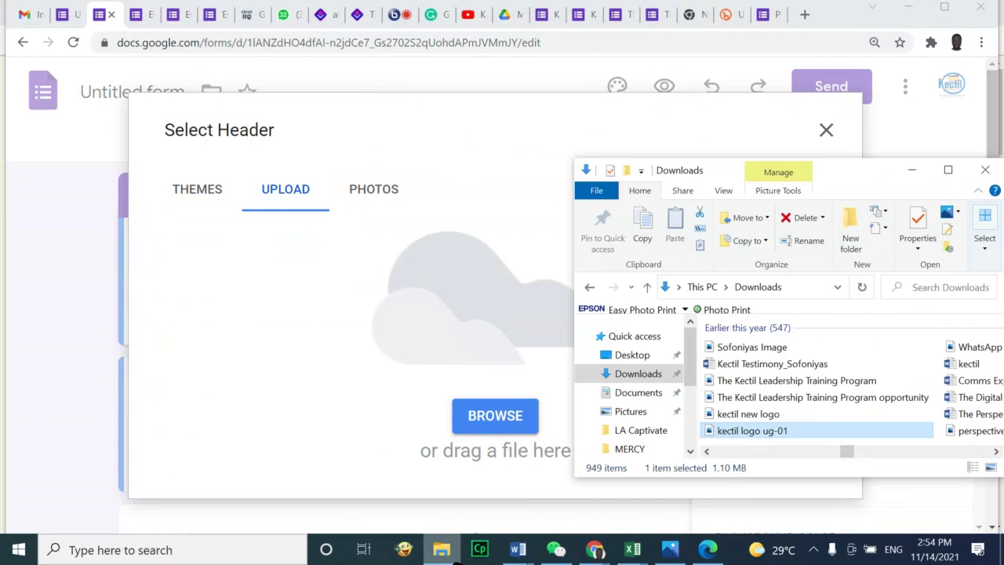
left_click_drag(751, 430, 399, 352)
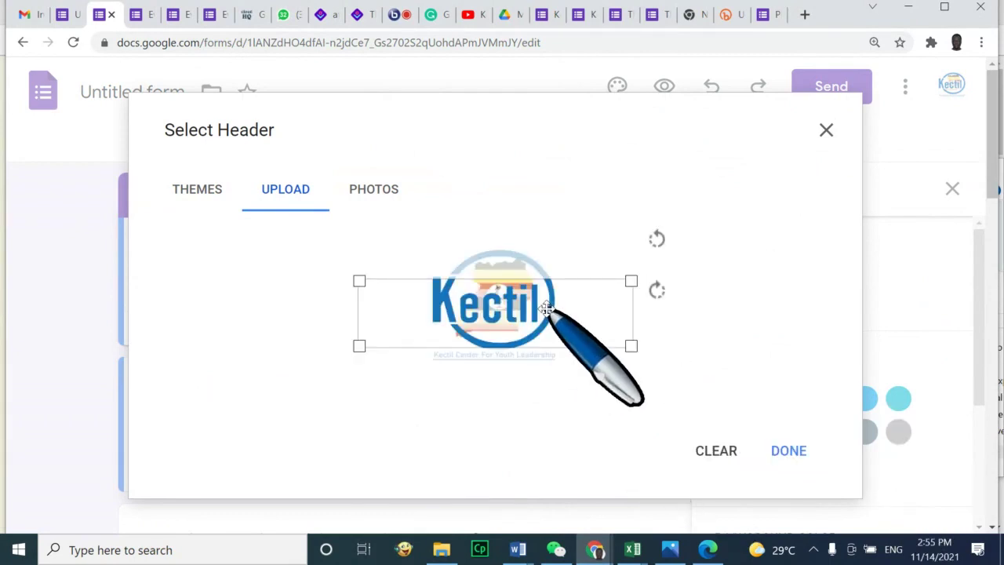
left_click_drag(547, 308, 551, 290)
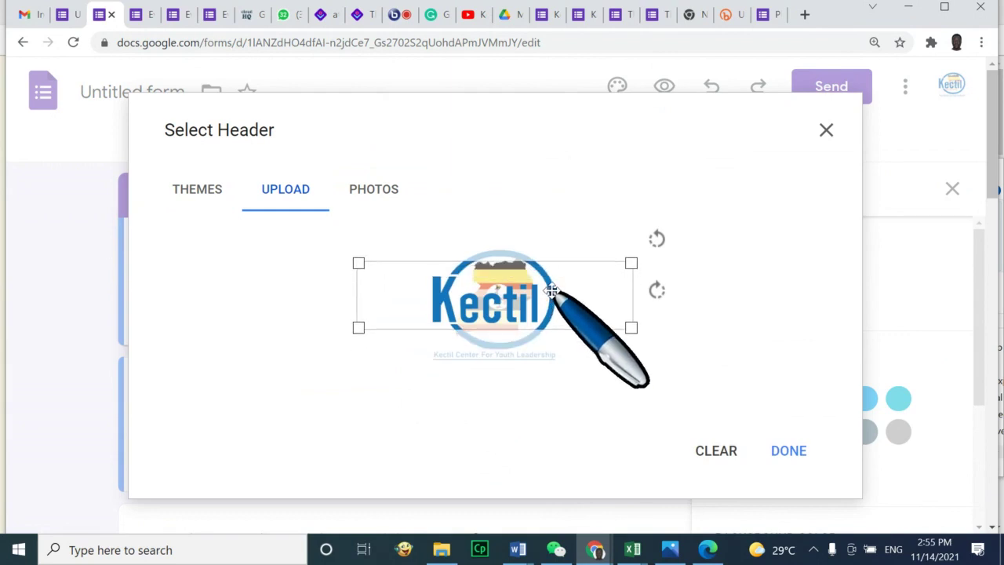
left_click(789, 453)
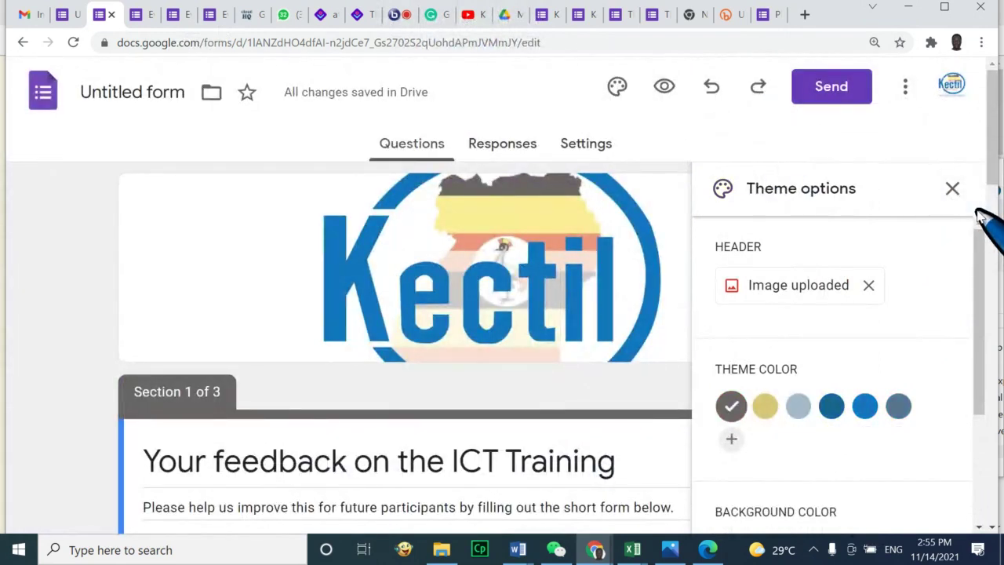
left_click(952, 189)
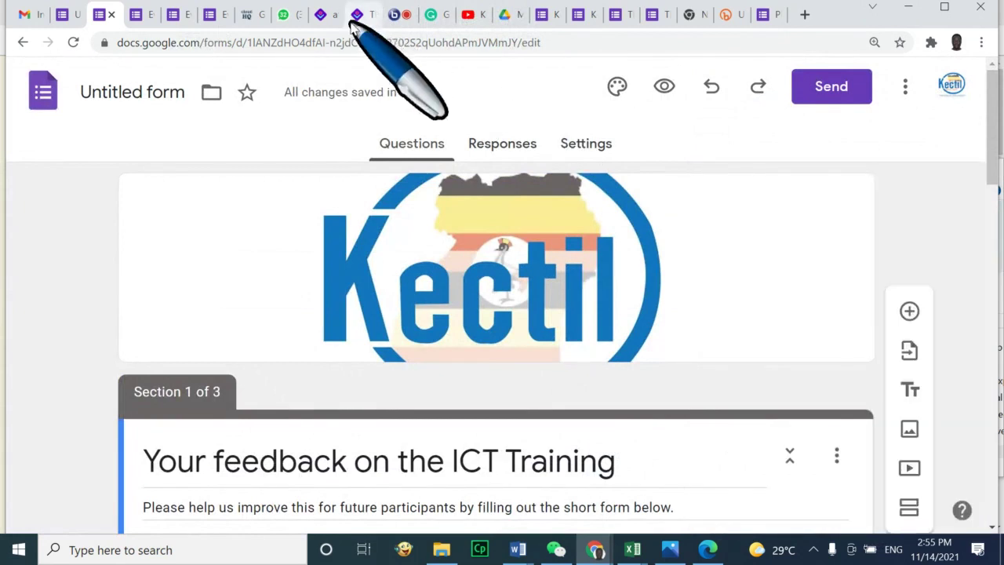
left_click(396, 14)
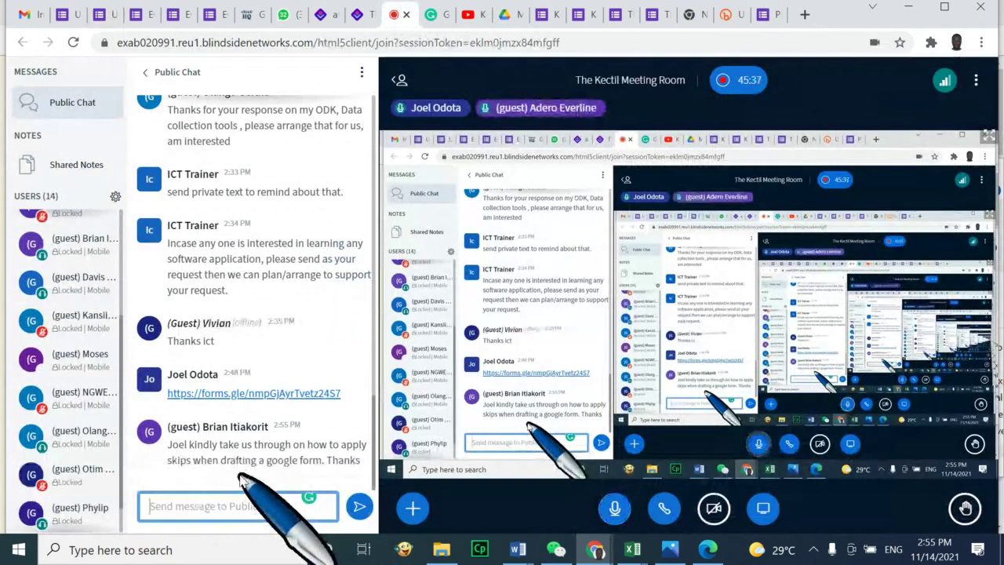
left_click(759, 14)
scroll(643, 375, "down", 2)
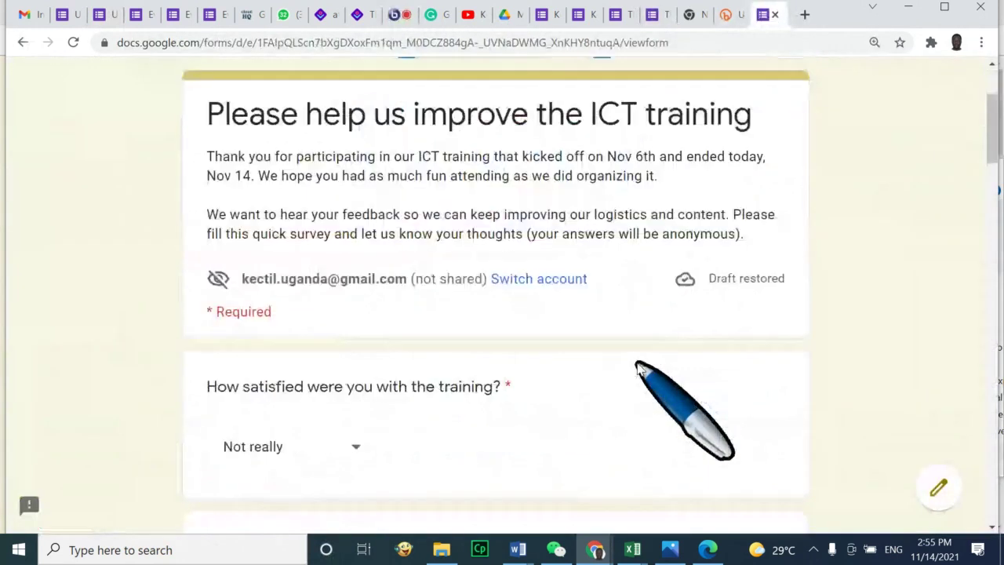
scroll(639, 369, "down", 1)
scroll(633, 352, "up", 2)
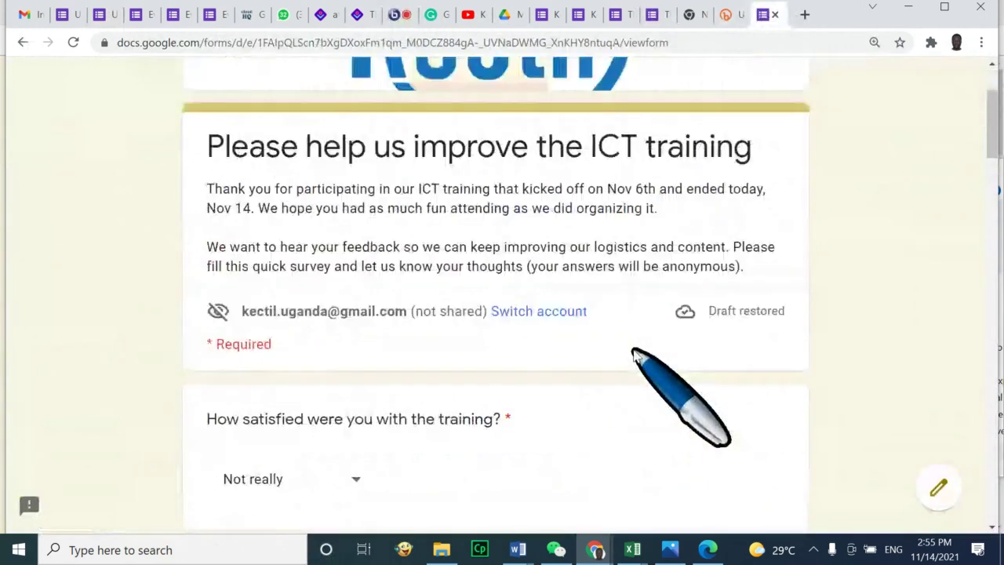
scroll(637, 354, "down", 3)
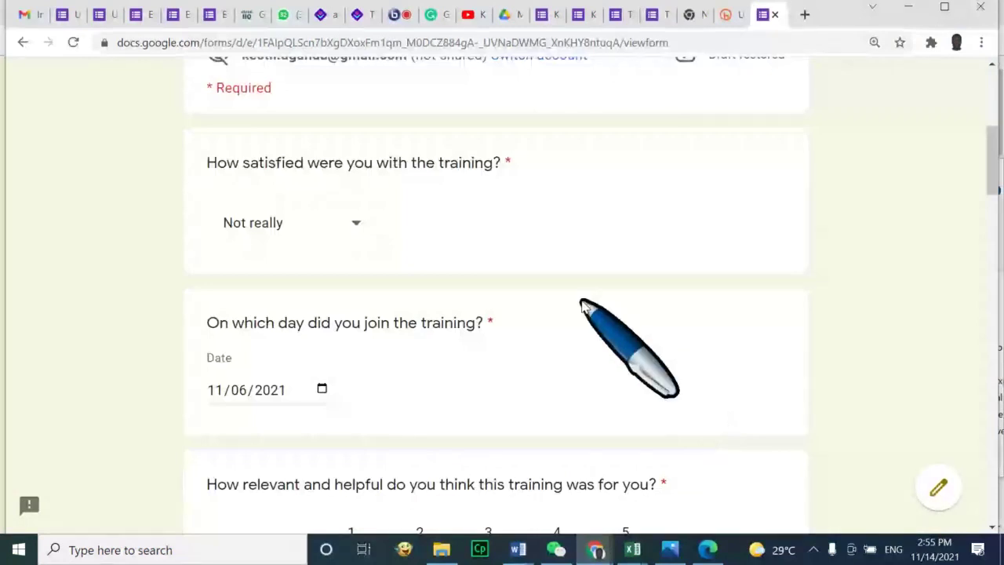
scroll(706, 321, "up", 3)
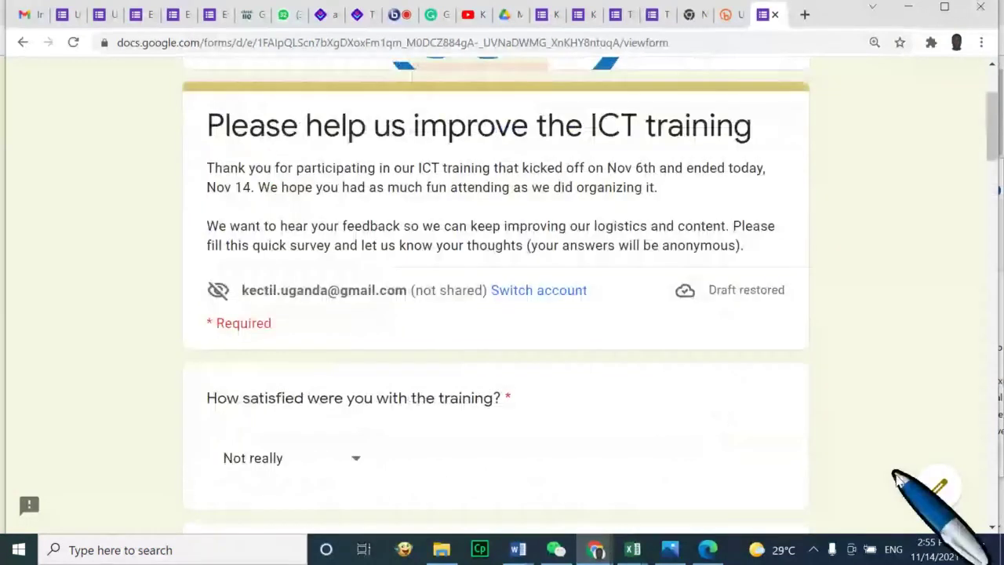
left_click(934, 484)
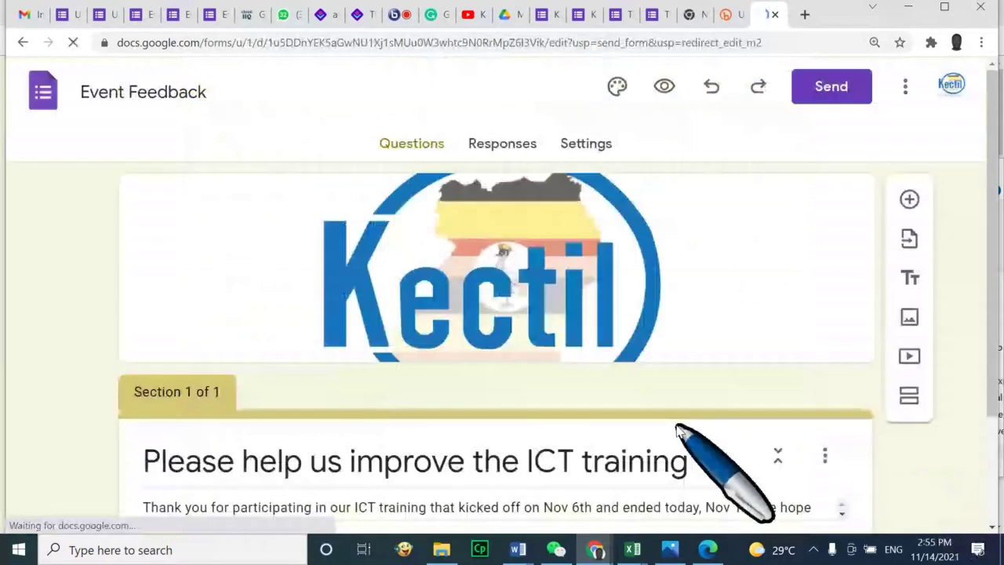
scroll(664, 285, "down", 5)
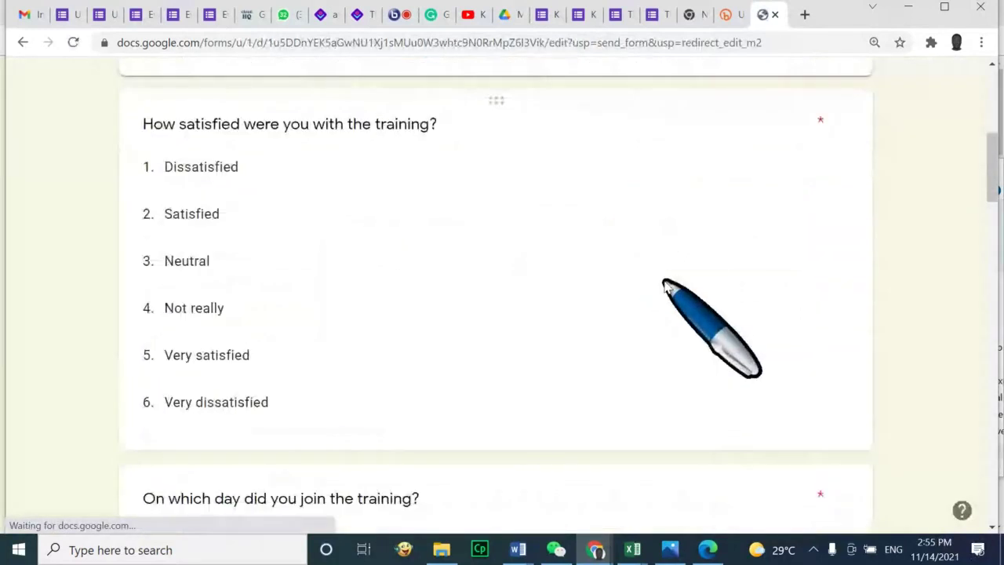
scroll(667, 298, "up", 2)
scroll(667, 336, "down", 1)
scroll(658, 331, "up", 4)
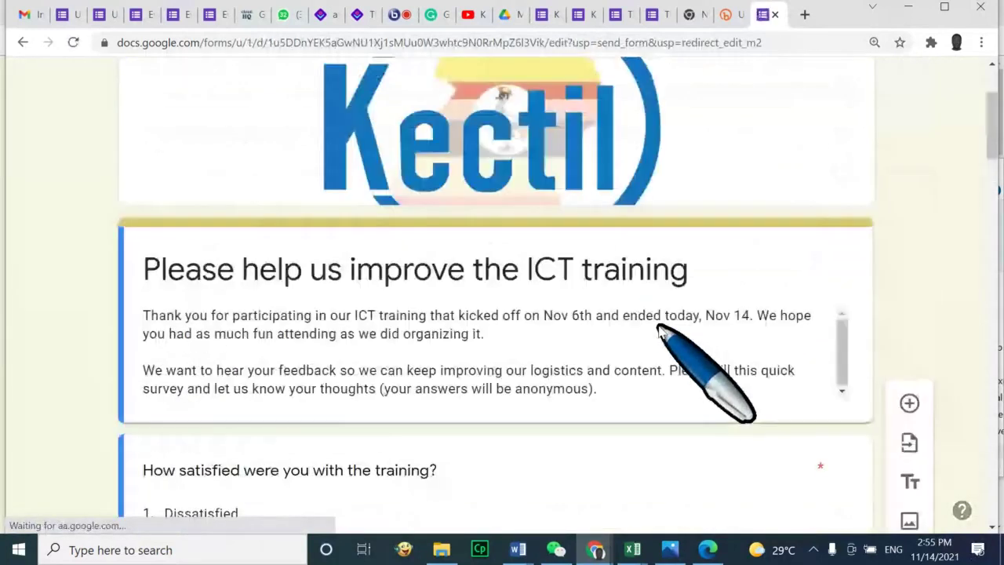
scroll(660, 332, "down", 3)
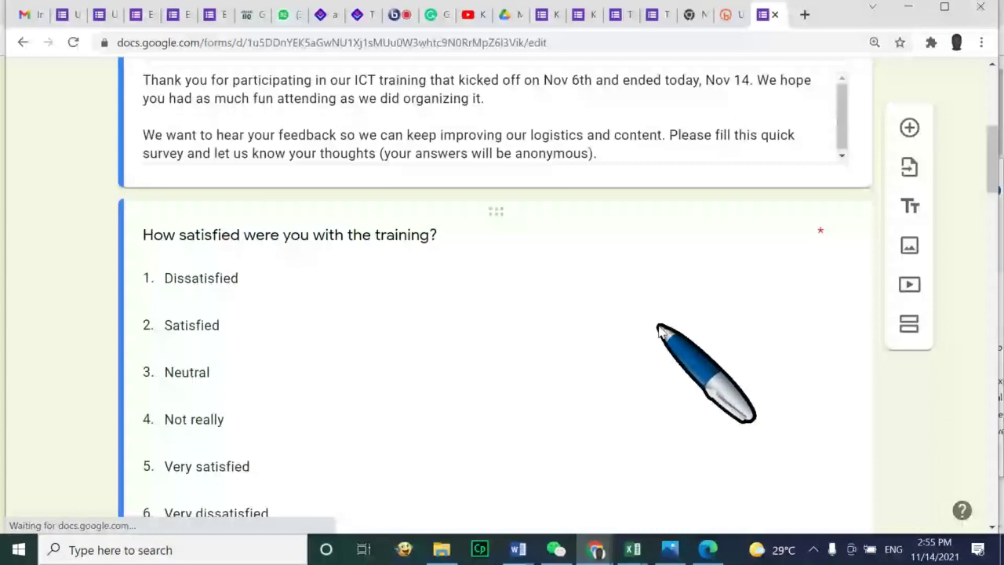
scroll(660, 332, "down", 10)
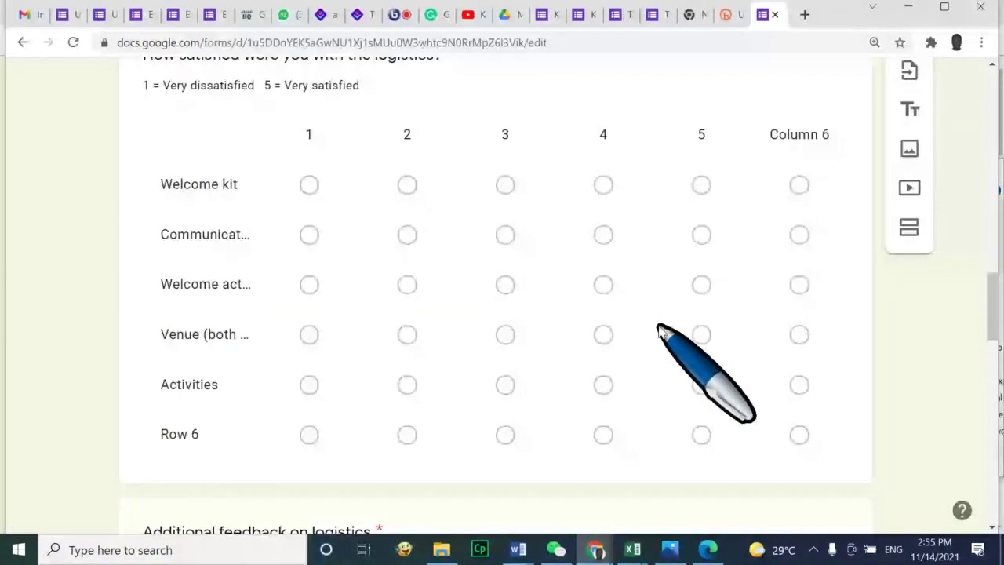
scroll(660, 333, "down", 1)
scroll(660, 330, "up", 5)
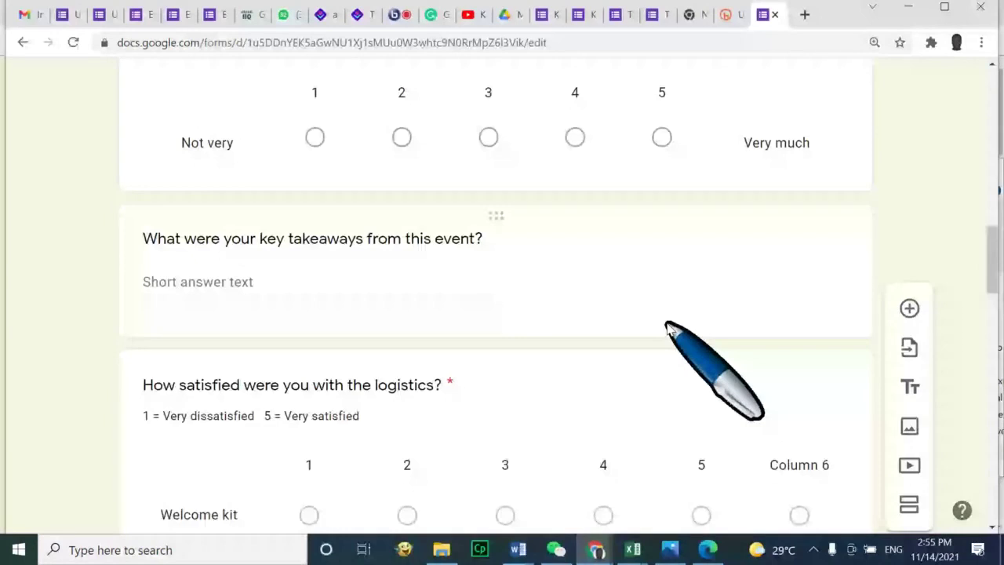
scroll(668, 329, "up", 6)
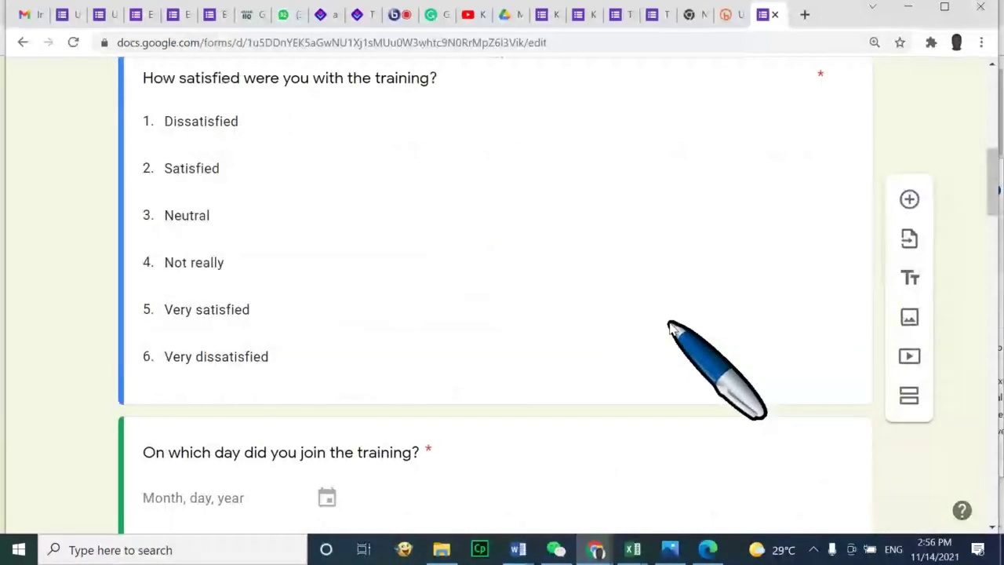
scroll(670, 328, "up", 5)
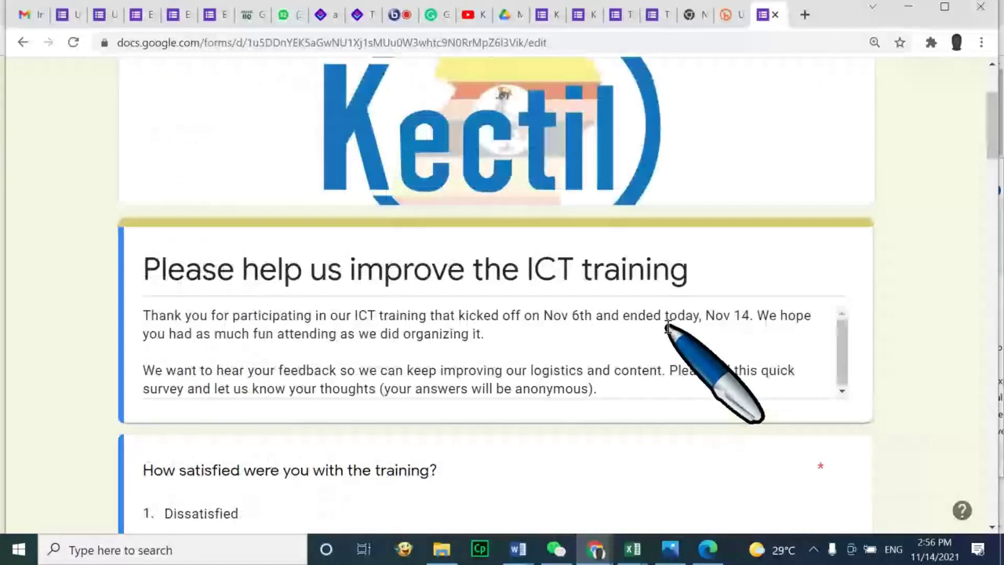
scroll(668, 328, "up", 2)
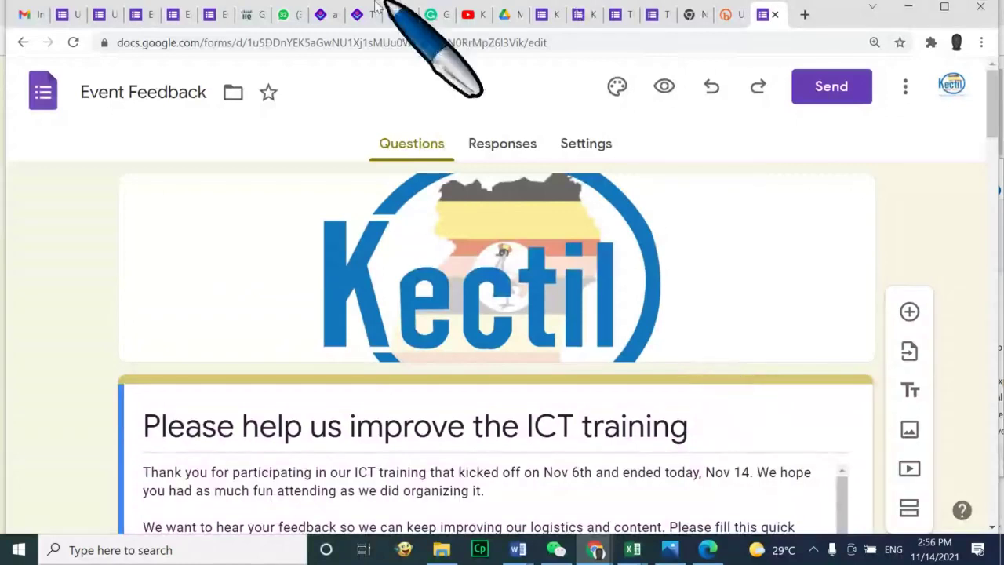
- Back in the ICT Training form, insert an untitled section after the Logistics satisfaction question
left_click(98, 15)
scroll(448, 362, "down", 1)
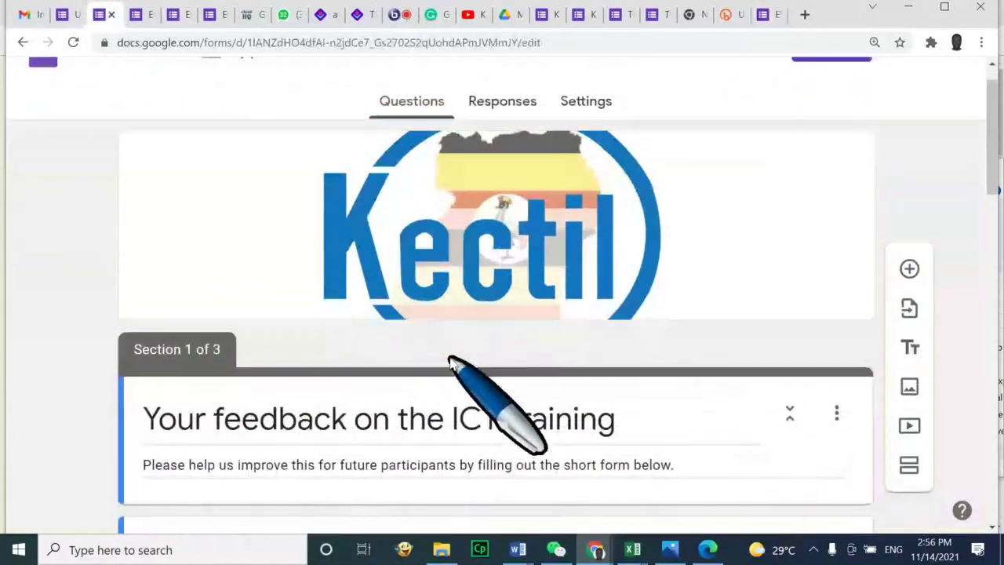
scroll(448, 363, "down", 15)
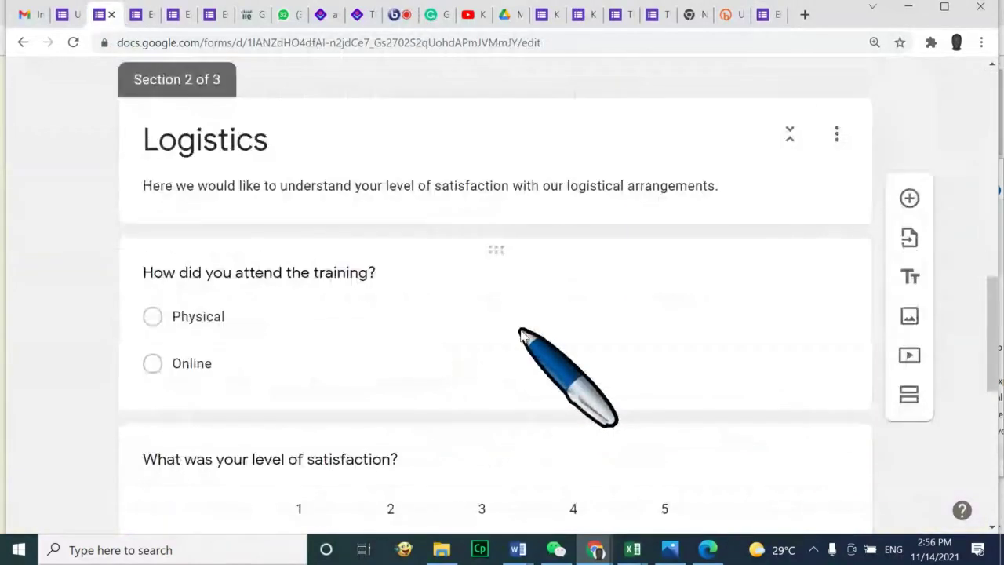
scroll(530, 337, "down", 7)
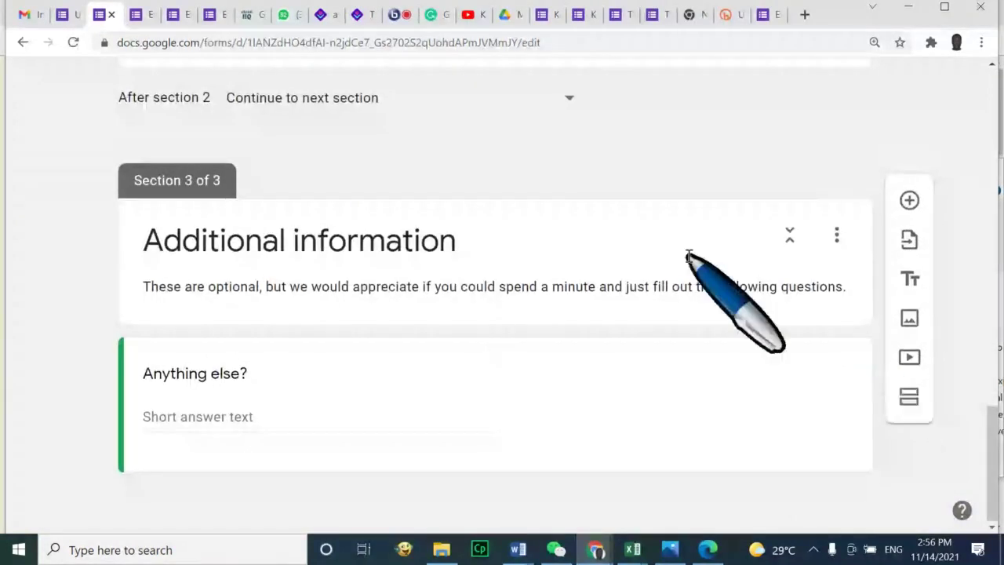
scroll(729, 245, "up", 8)
scroll(729, 244, "up", 4)
scroll(839, 298, "down", 4)
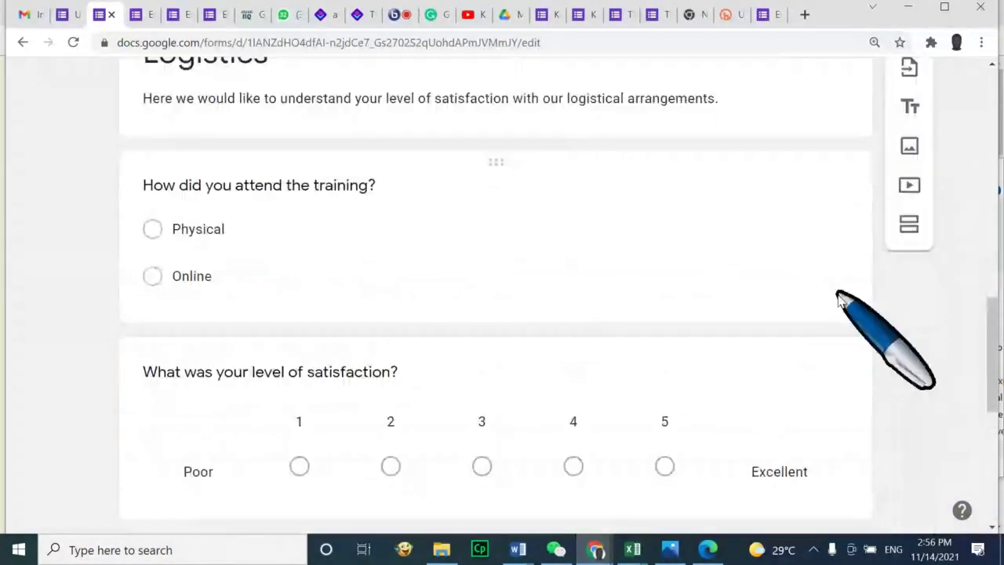
left_click(832, 353)
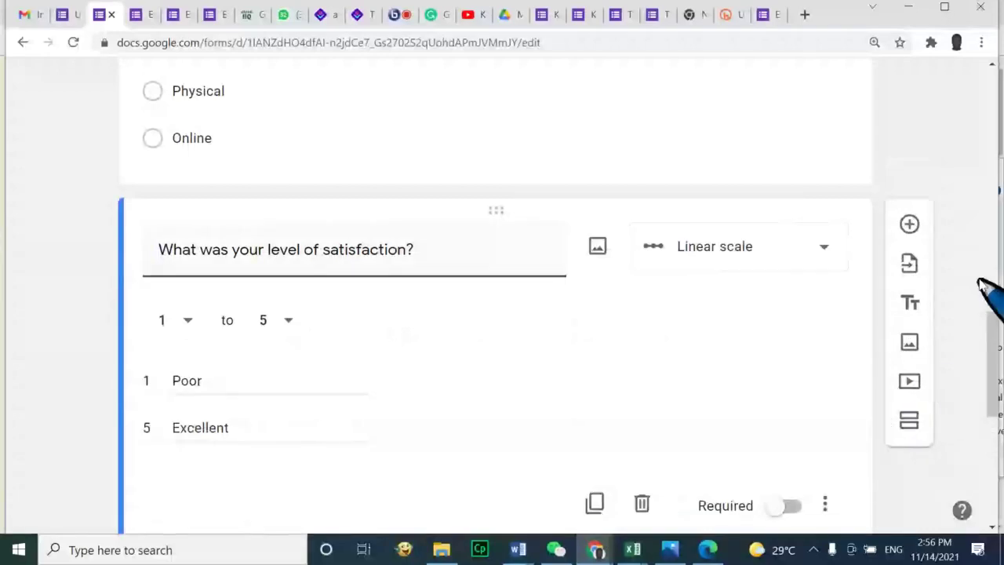
left_click(916, 422)
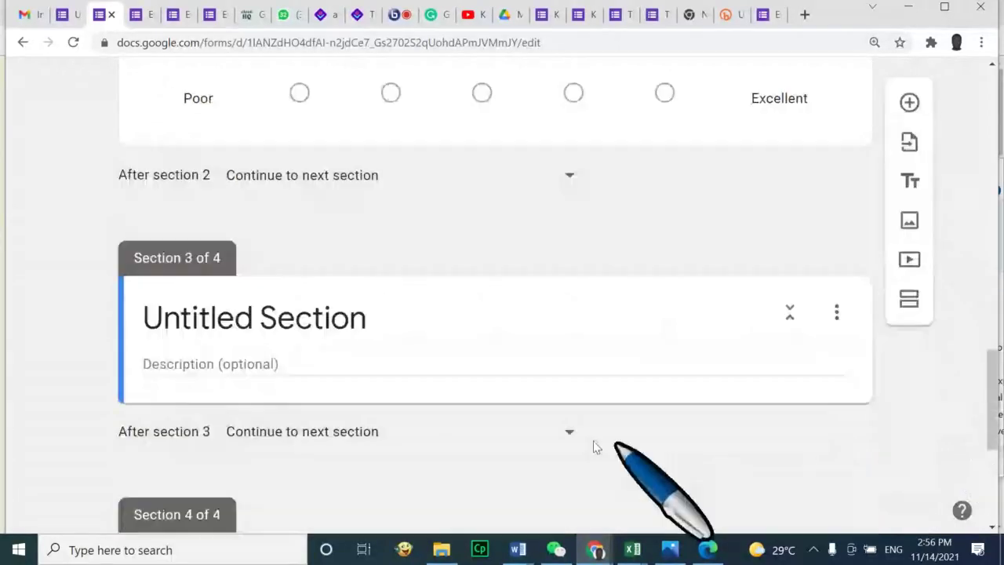
left_click(368, 318)
double_click(370, 322)
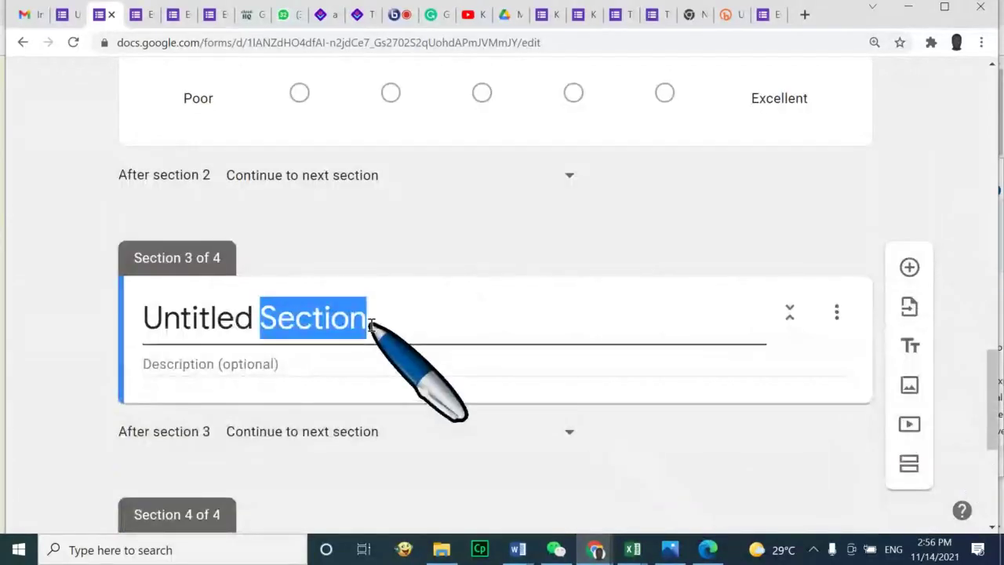
- Title section 3 'Online attendees' with description 'Please complete this only if you attended the sessions remotely.'
key("ctrl+a")
type("Online")
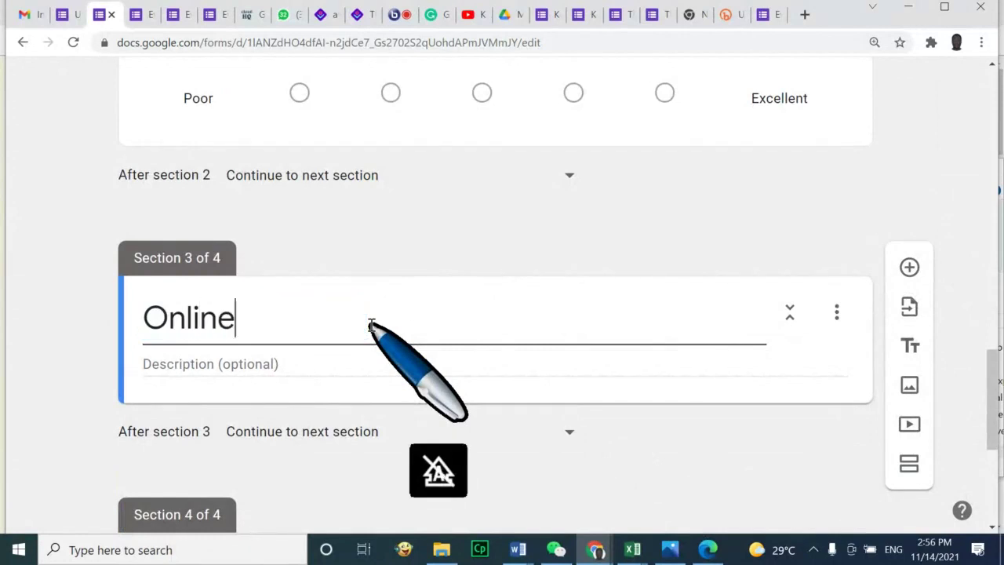
type(" attendees")
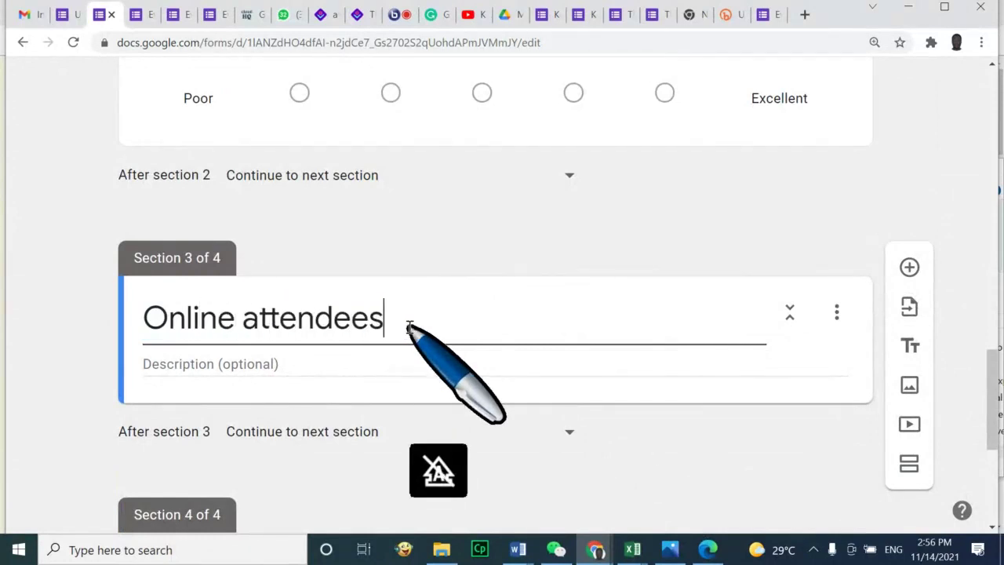
left_click(298, 368)
key("Caps_Lock")
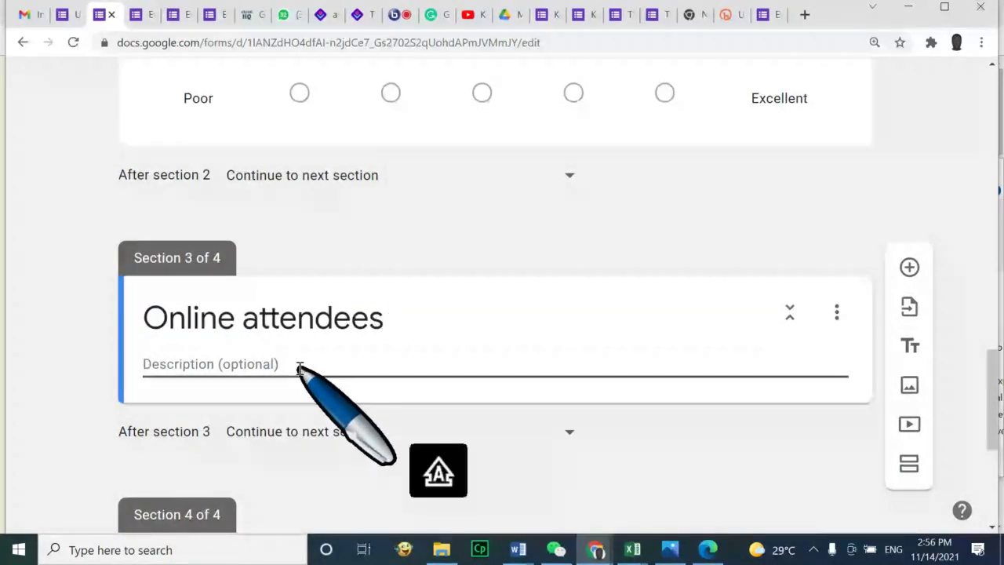
type("Please complete")
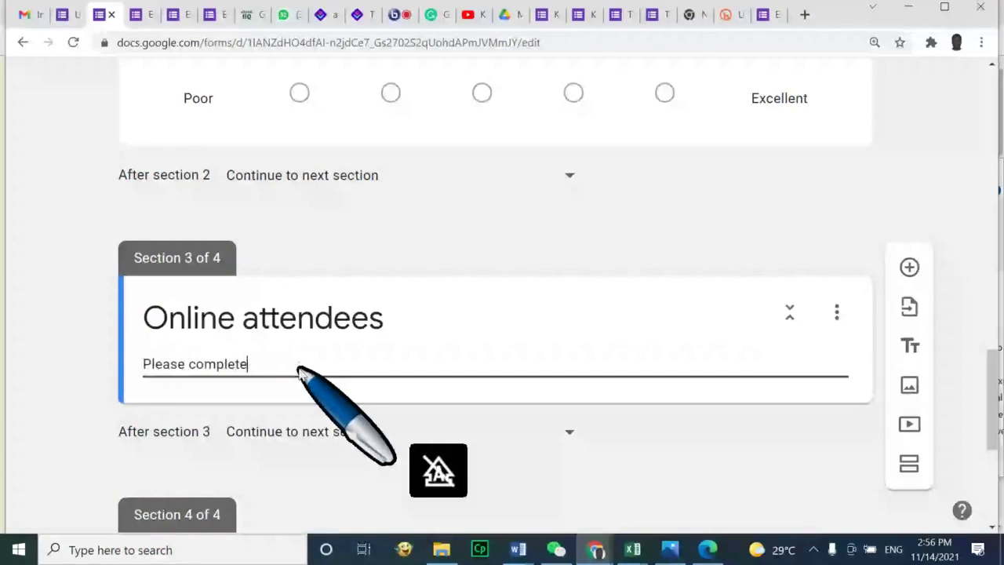
type(" this only if yo")
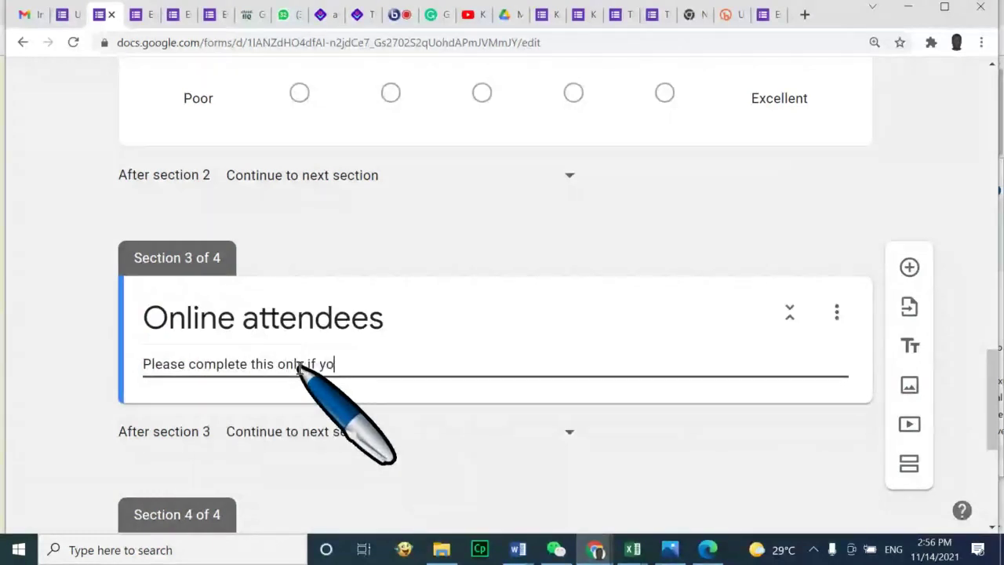
type("u attended the se")
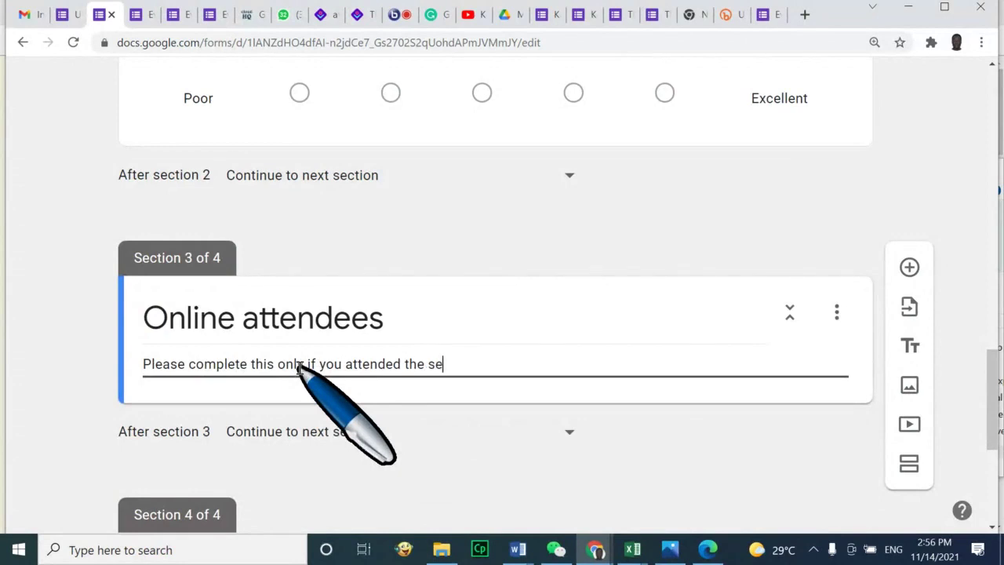
type("ssions remot")
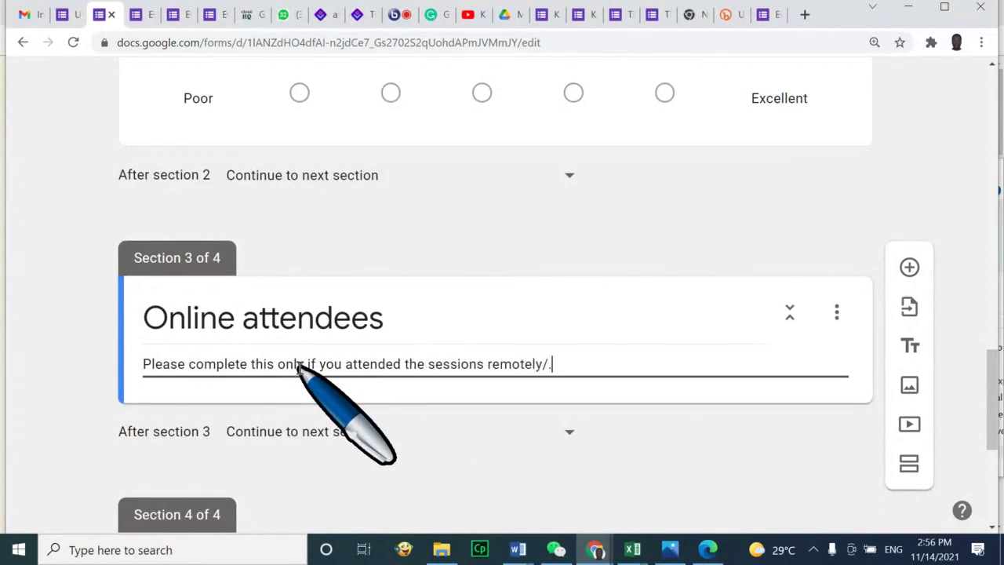
type("ely.")
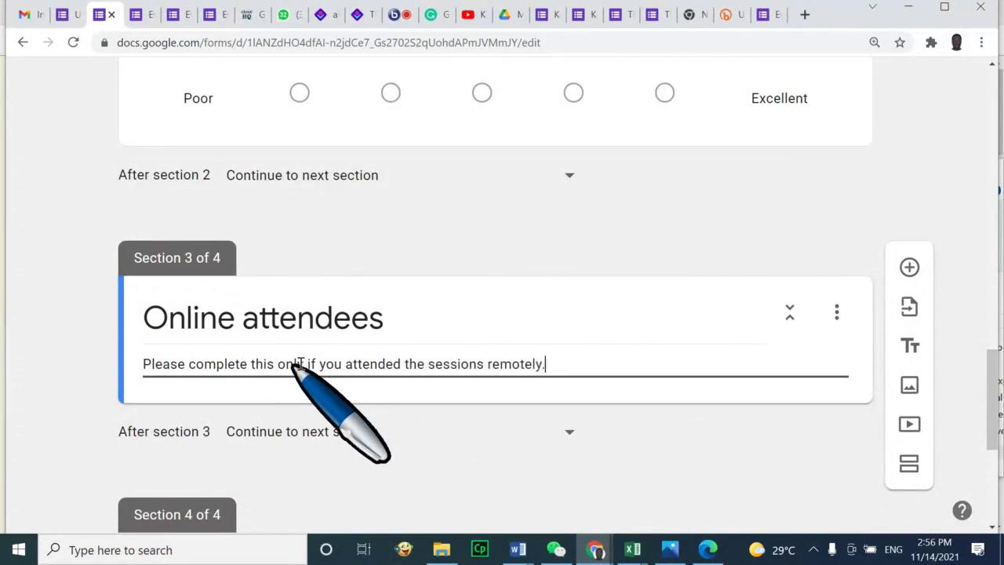
scroll(397, 372, "down", 1)
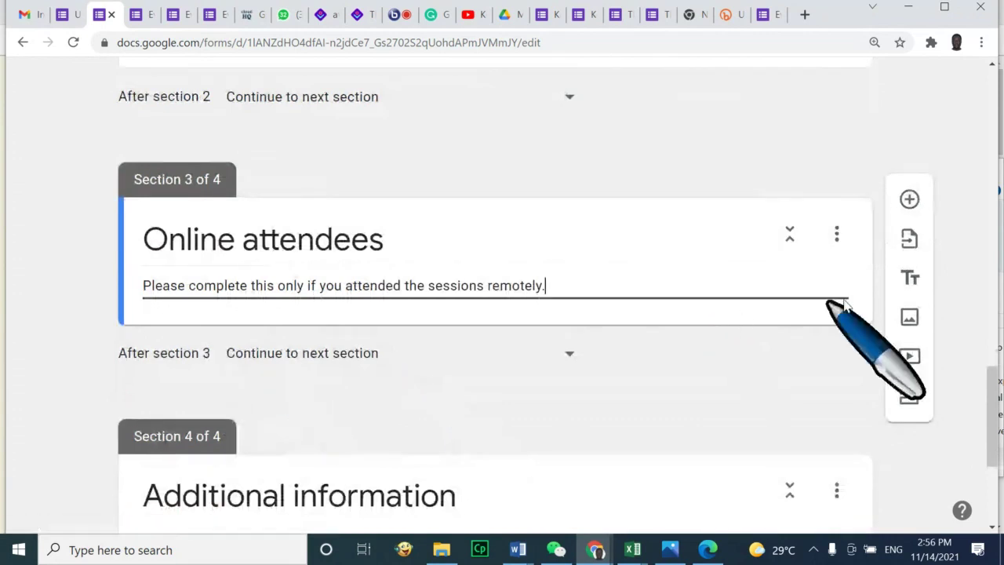
- Add the question 'On which platform were the meetings held?' to Online attendees
left_click(908, 198)
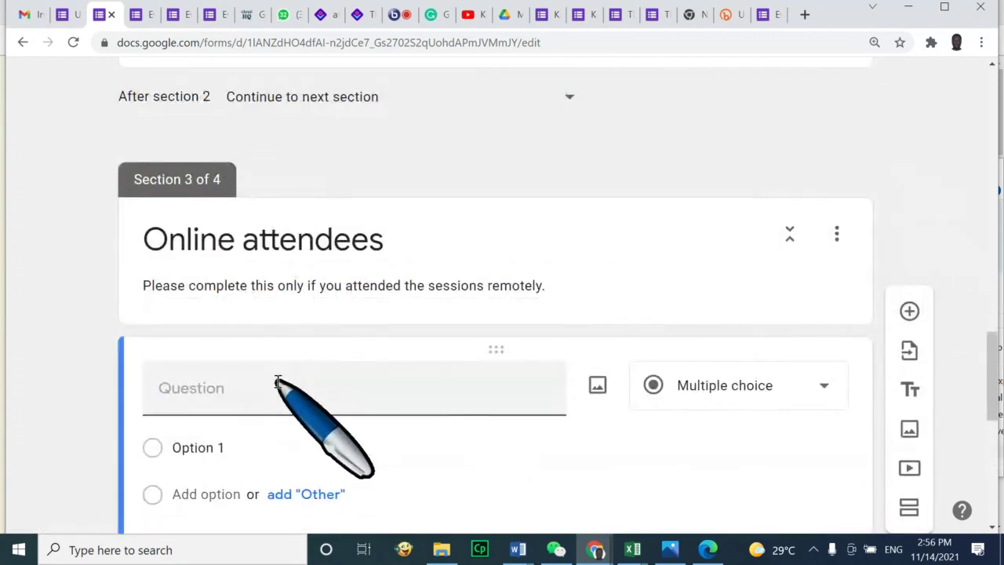
key("Caps_Lock")
type("O")
key("Caps_Lock")
type("n ")
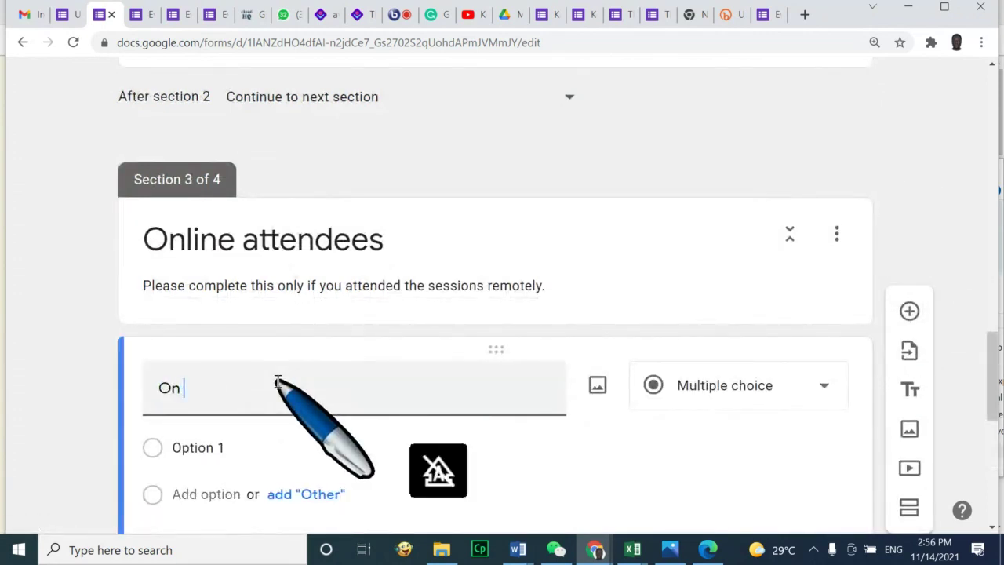
type("which platform were the me")
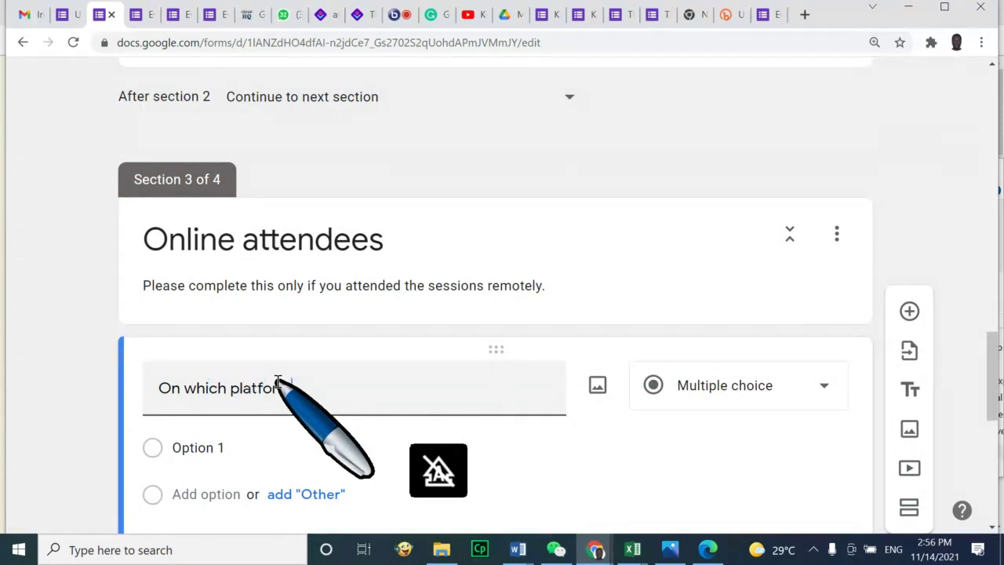
type("etings held?")
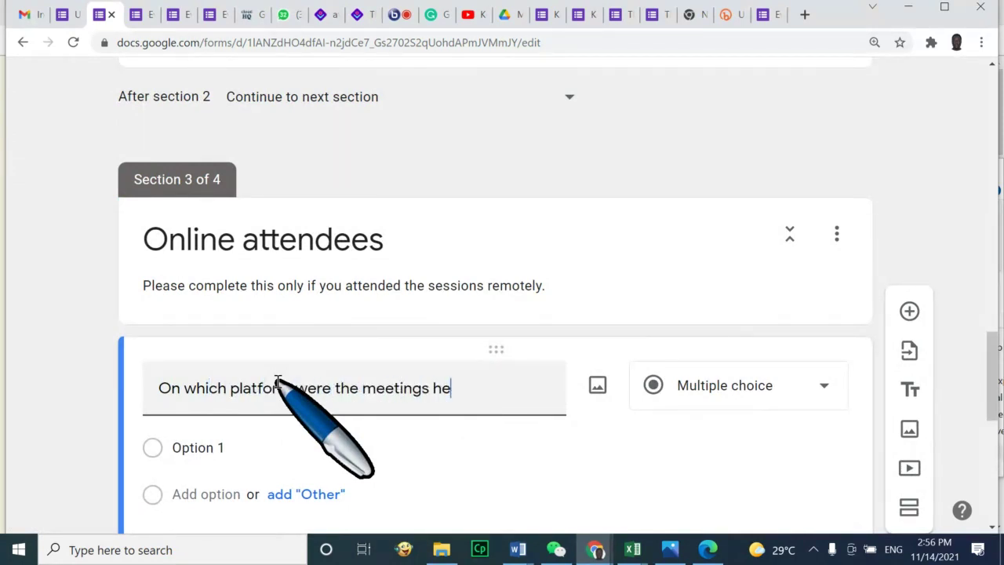
- Enter the multiple-choice options Zoom, BBB and TeamViewer
left_click(232, 449)
key("Caps_Lock")
type("XZ")
key("Caps_Lock")
type("oom")
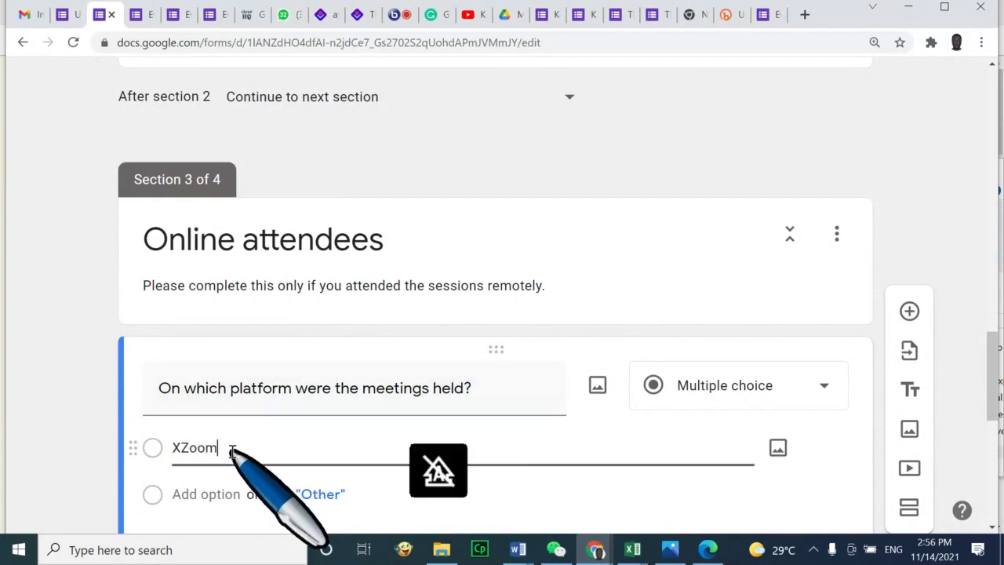
key("BackSpace")
key("BackSpace")
type("Zoom")
left_click(202, 493)
type("B")
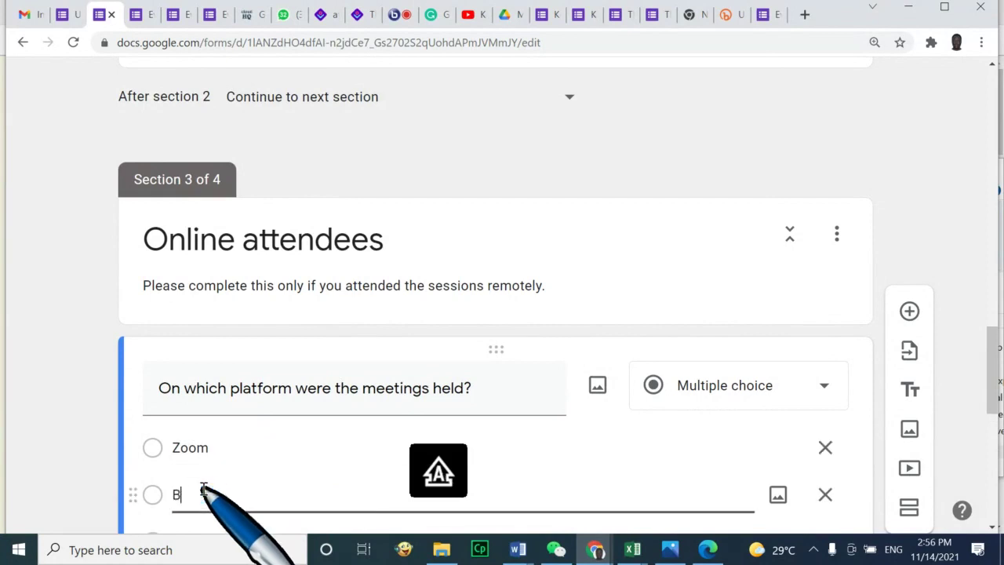
type("BB")
scroll(337, 501, "down", 1)
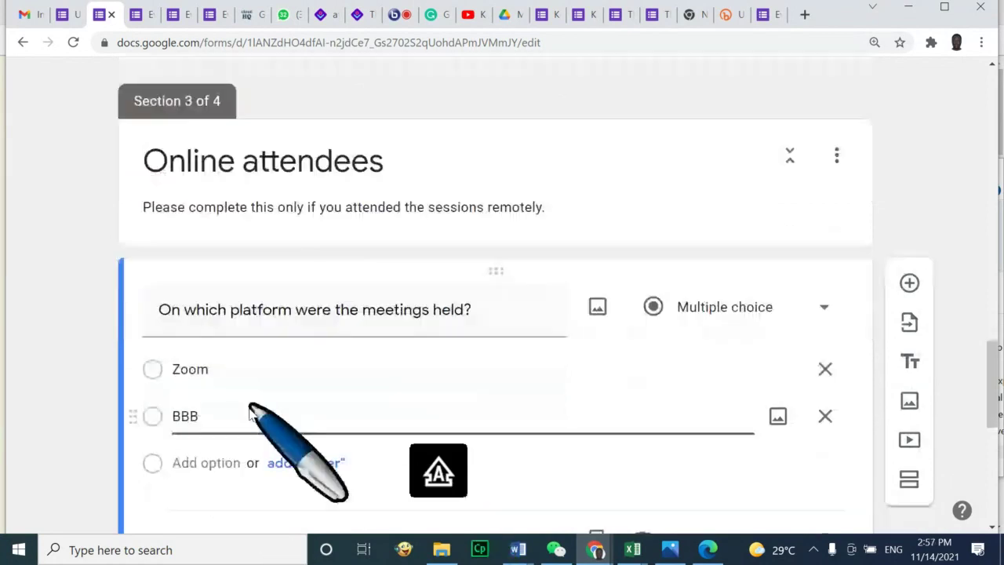
left_click(210, 462)
type("tEAM")
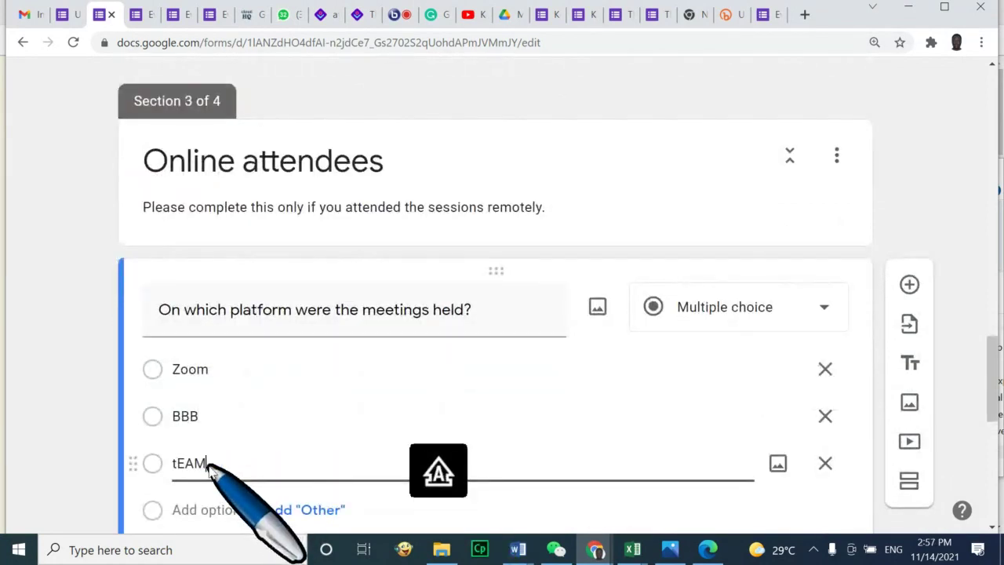
type("Team")
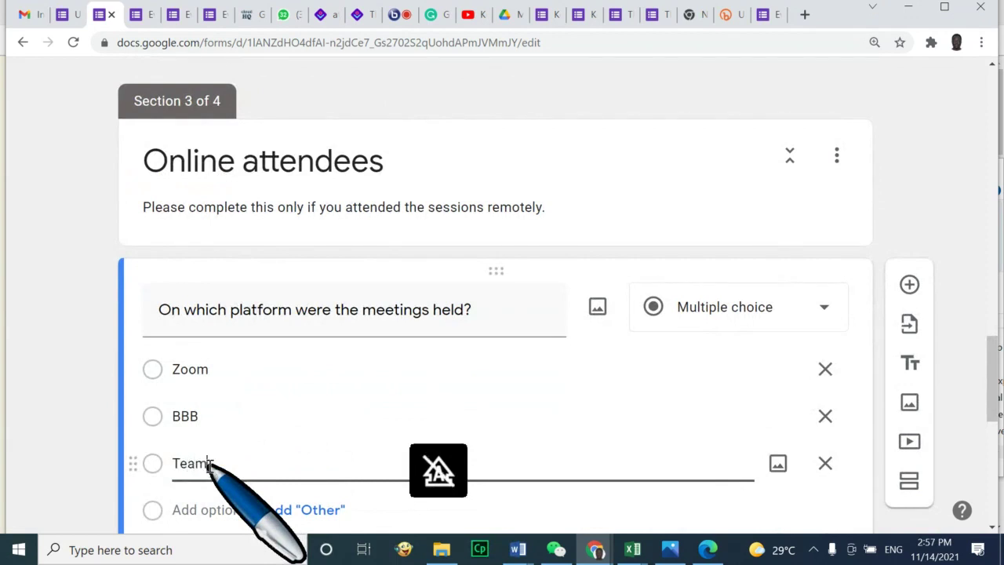
type("siewer")
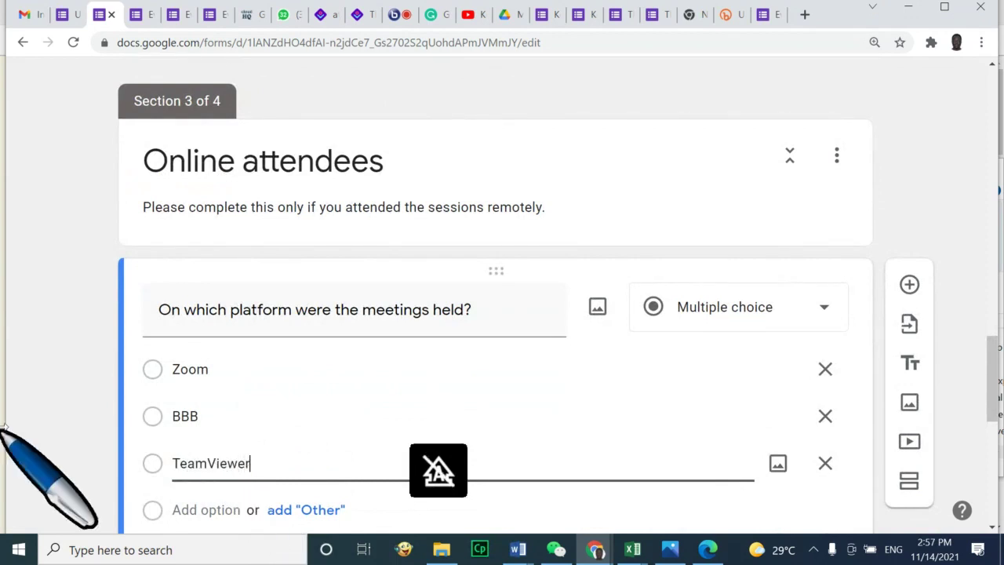
left_click(27, 384)
scroll(235, 353, "down", 2)
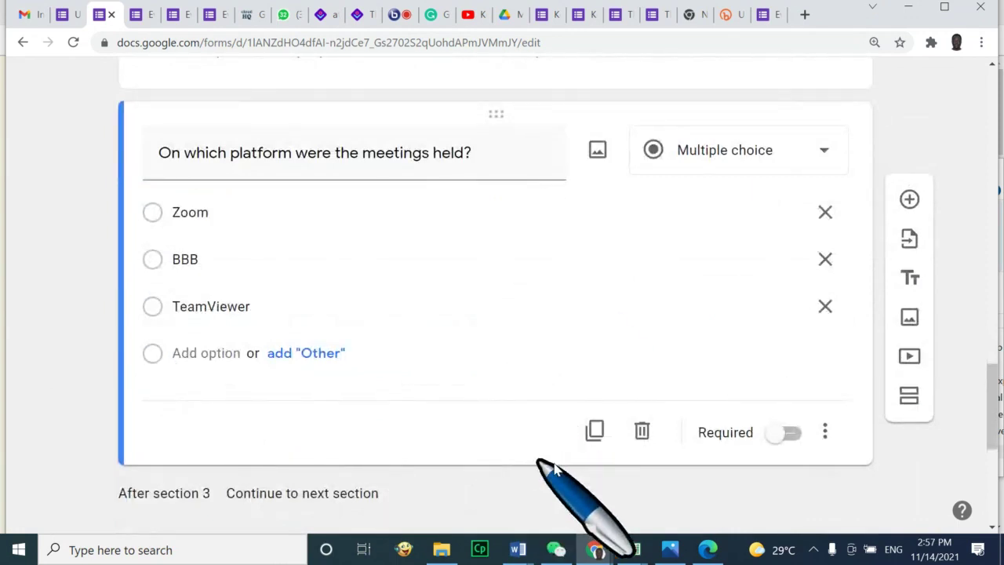
- Add a fourth section titled 'Offline attendees'
left_click(909, 396)
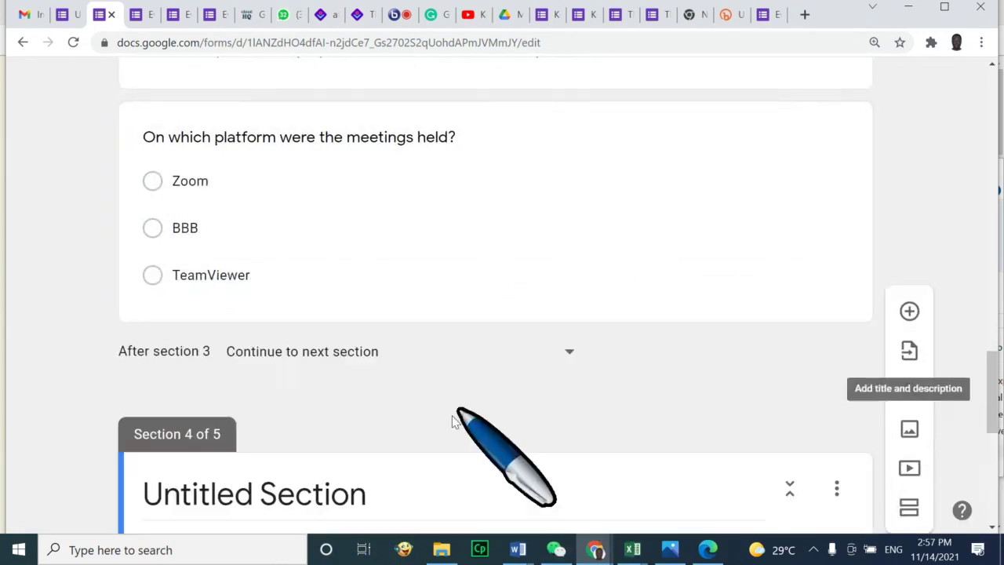
left_click(332, 492)
key("Caps_Lock")
type("O")
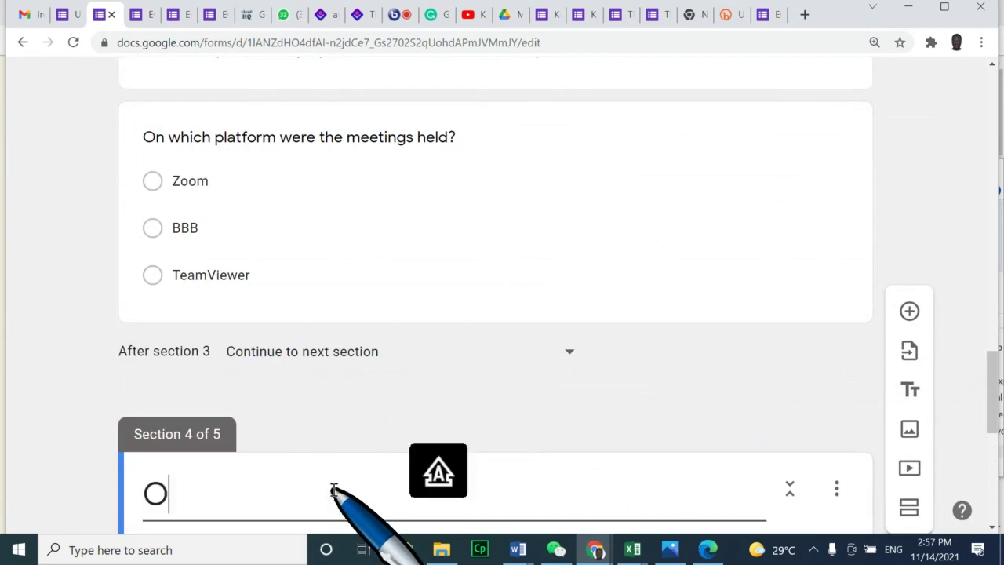
type("ffline attend")
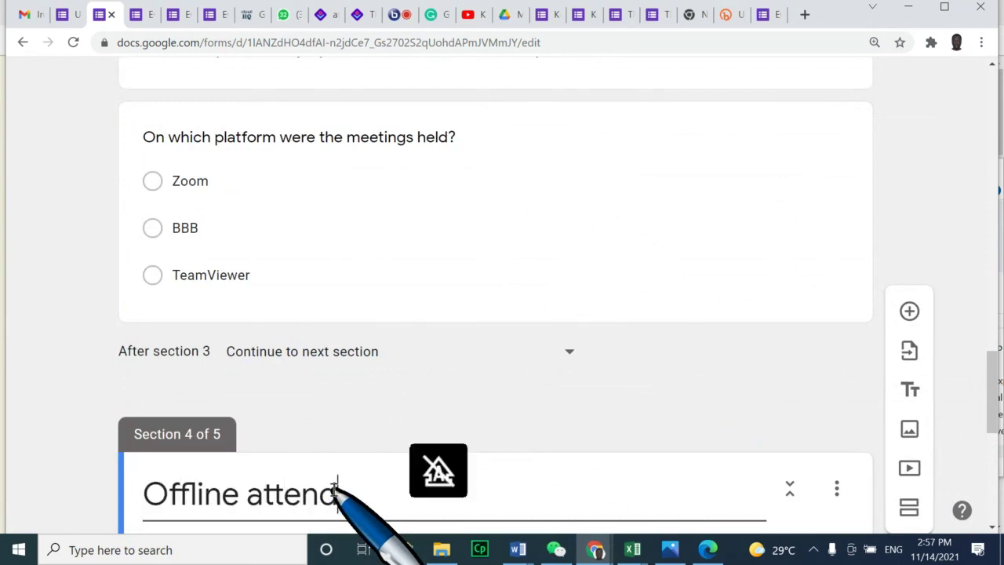
type("ees")
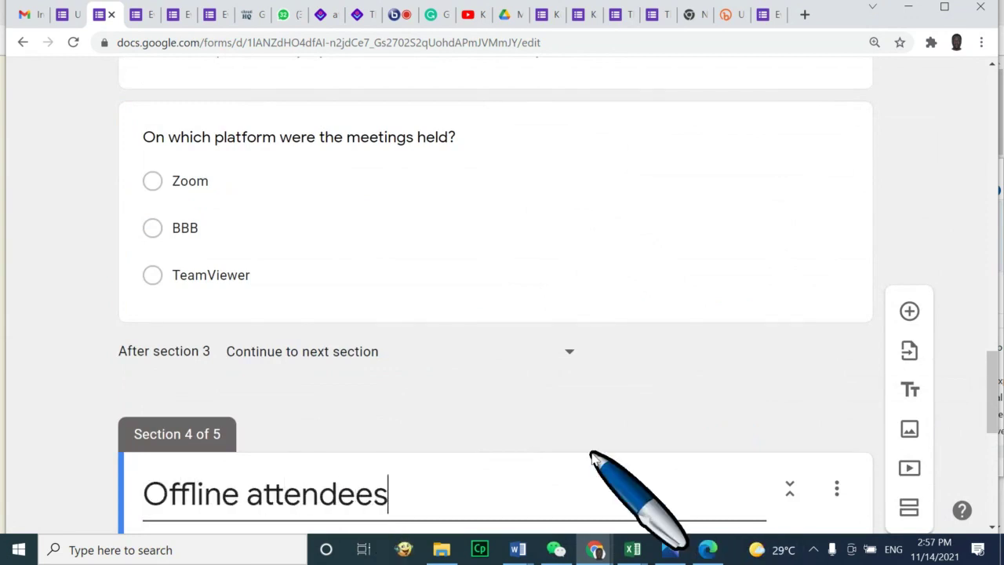
scroll(292, 302, "down", 4)
- Describe it as only for those who attended the training from the office, correcting 'atended'
left_click(262, 225)
key("Caps_Lock")
type("D")
key("Caps_Lock")
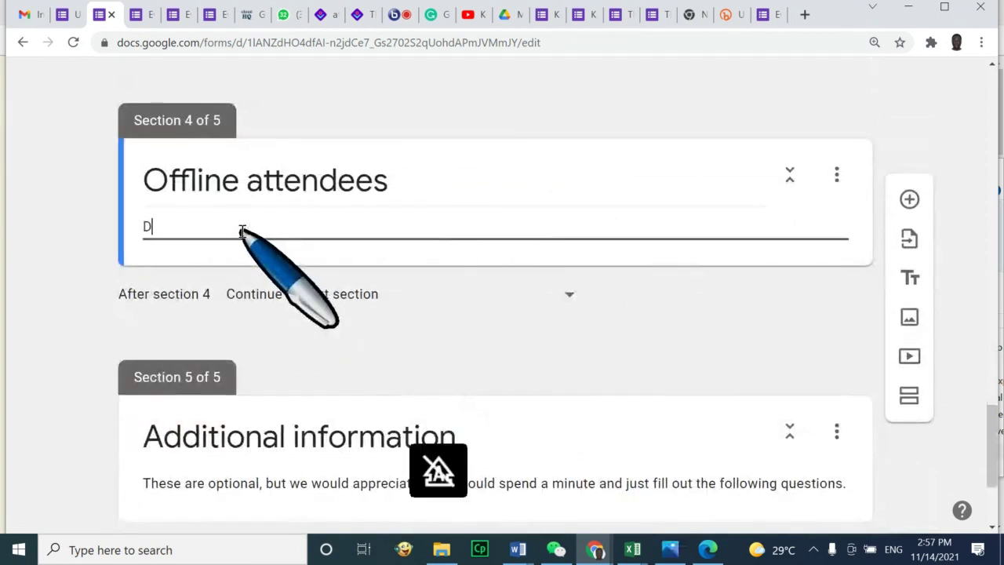
key("BackSpace")
type("o")
key("Caps_Lock")
type("N")
key("BackSpace")
key("BackSpace")
type("Only th")
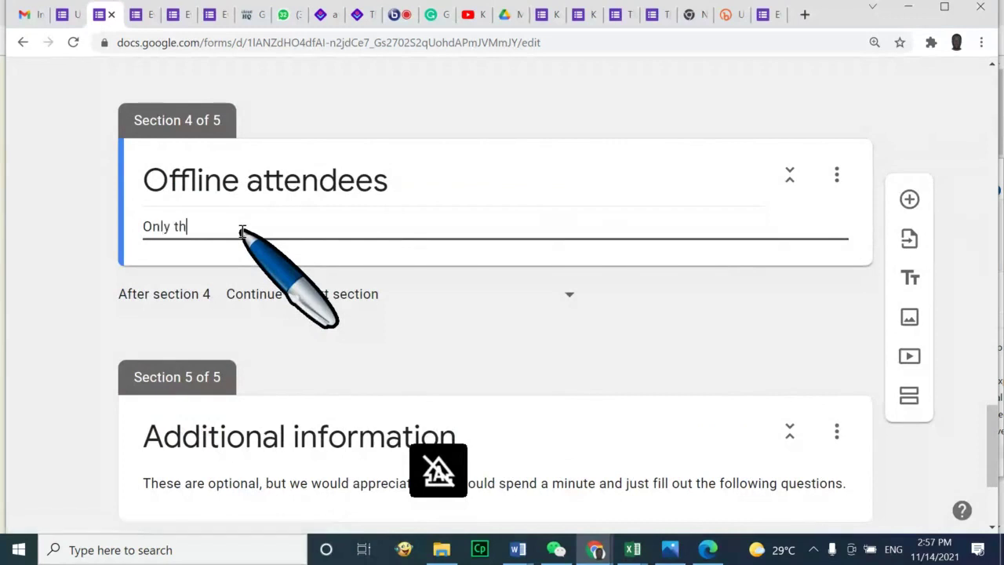
type("ose that atended")
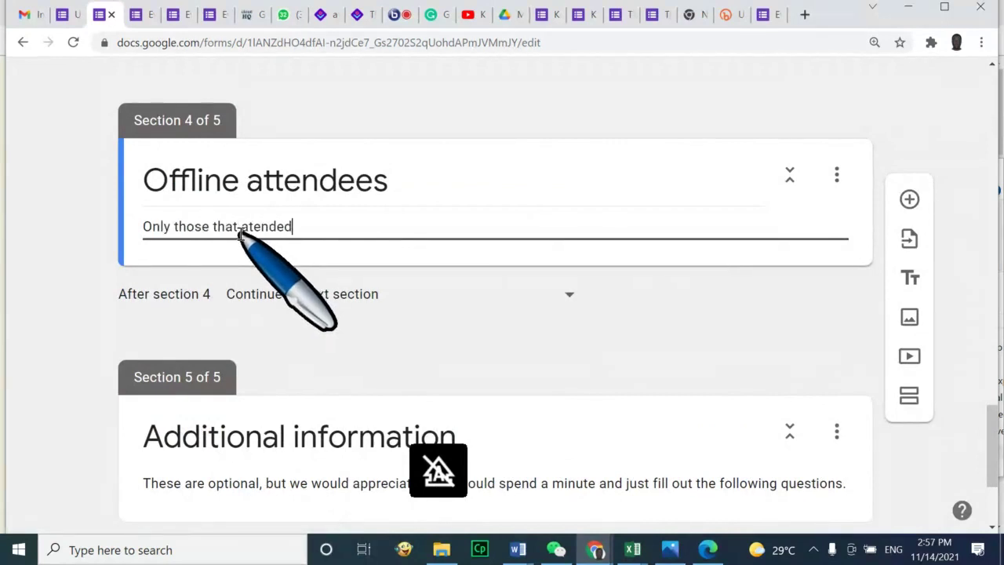
type(" thr trai")
key("BackSpace")
key("BackSpace")
key("BackSpace")
type("e")
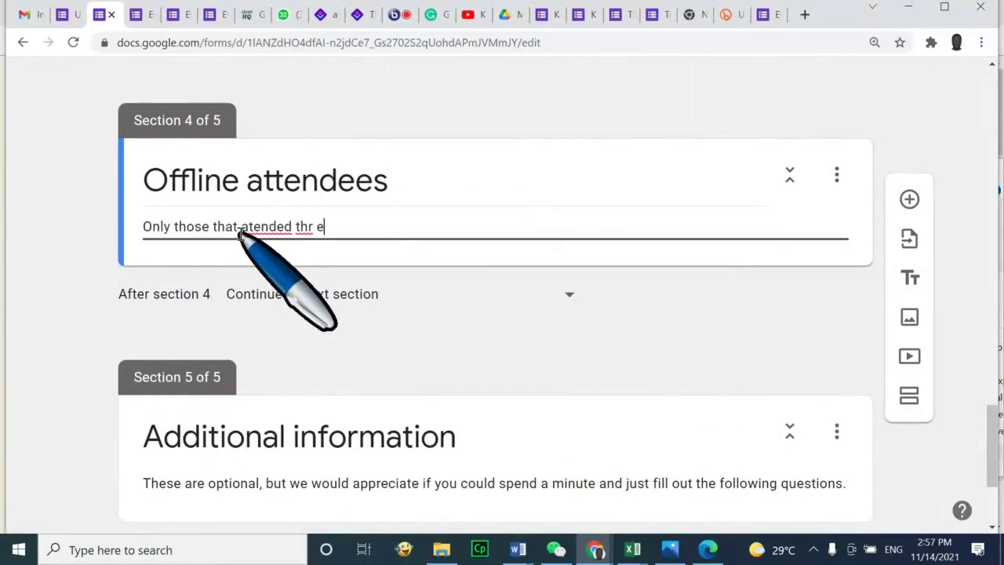
key("BackSpace")
key("BackSpace")
type("e training from t")
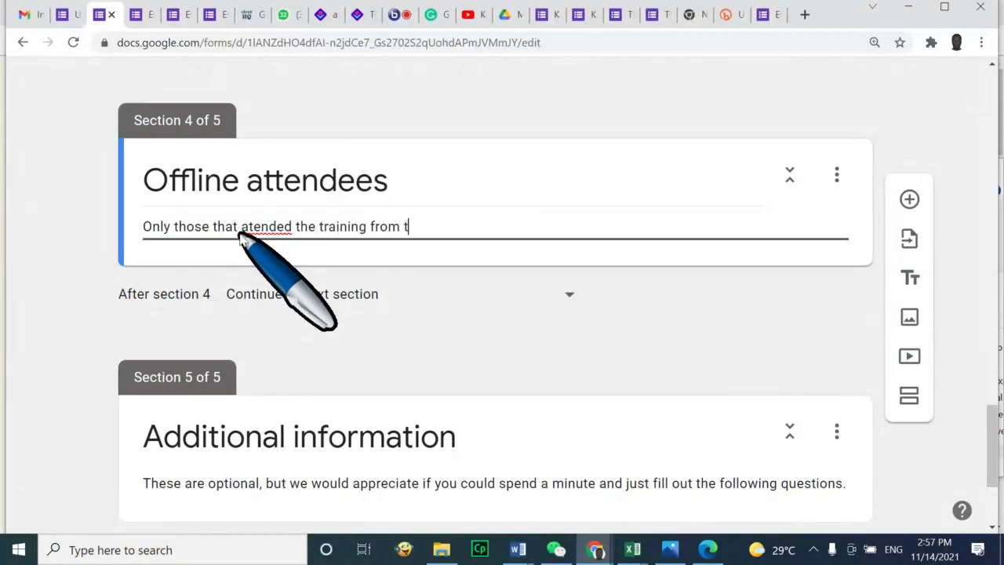
type("he office sh")
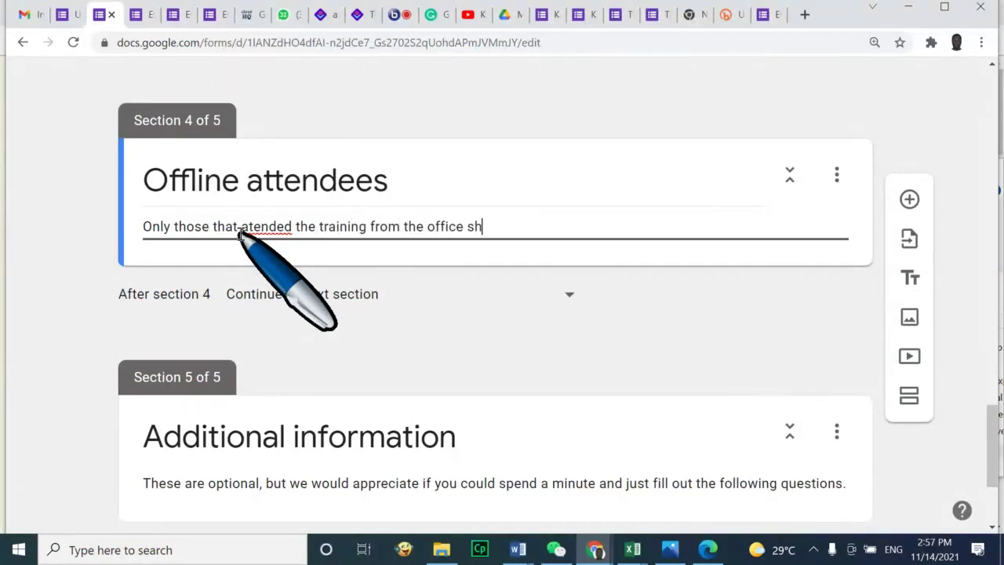
type("ould compe")
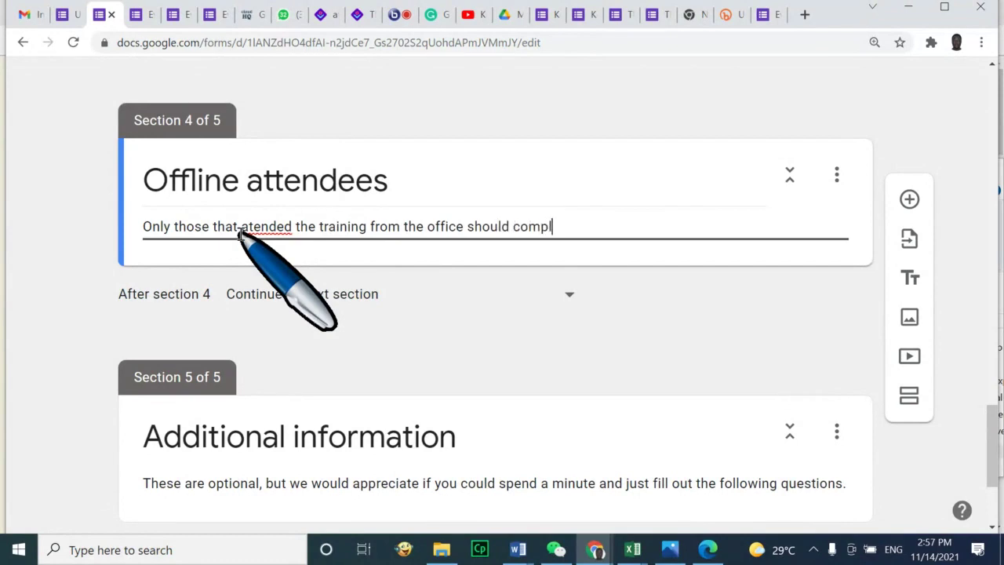
type("ete this section.")
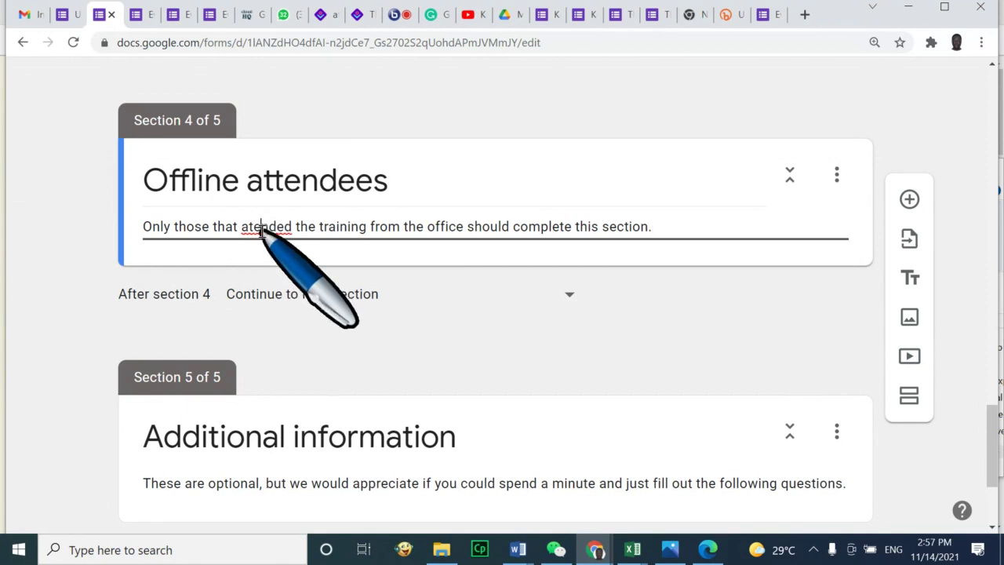
right_click(262, 226)
left_click(329, 245)
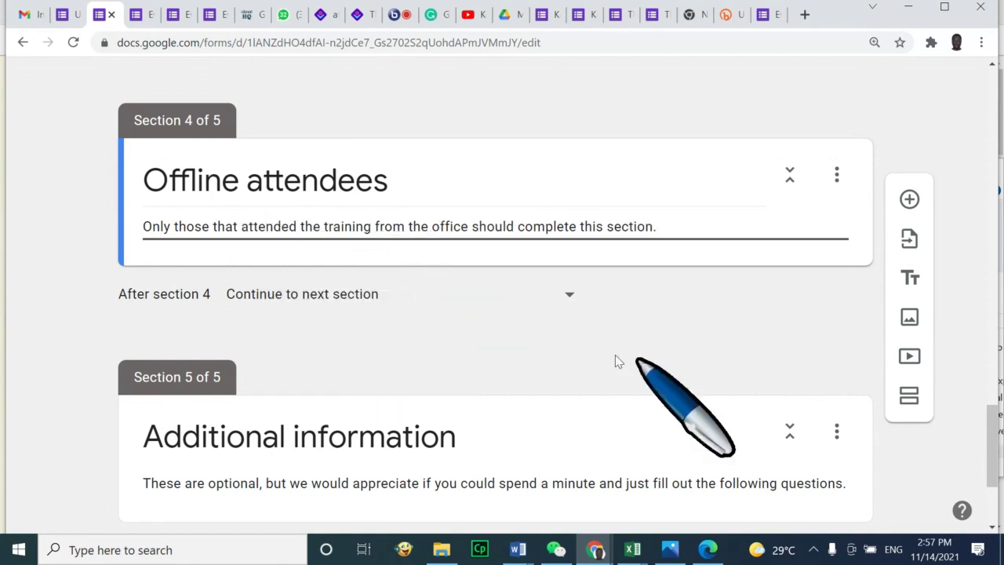
- Add the 1-5 linear scale question 'How neat was the office training facility?', fixing 'offfice'
left_click(907, 202)
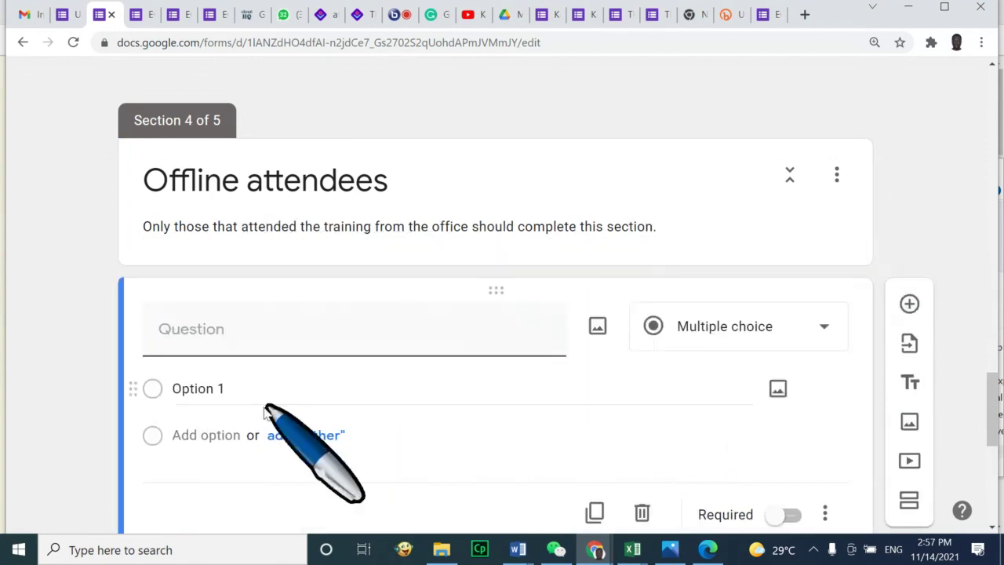
type("H")
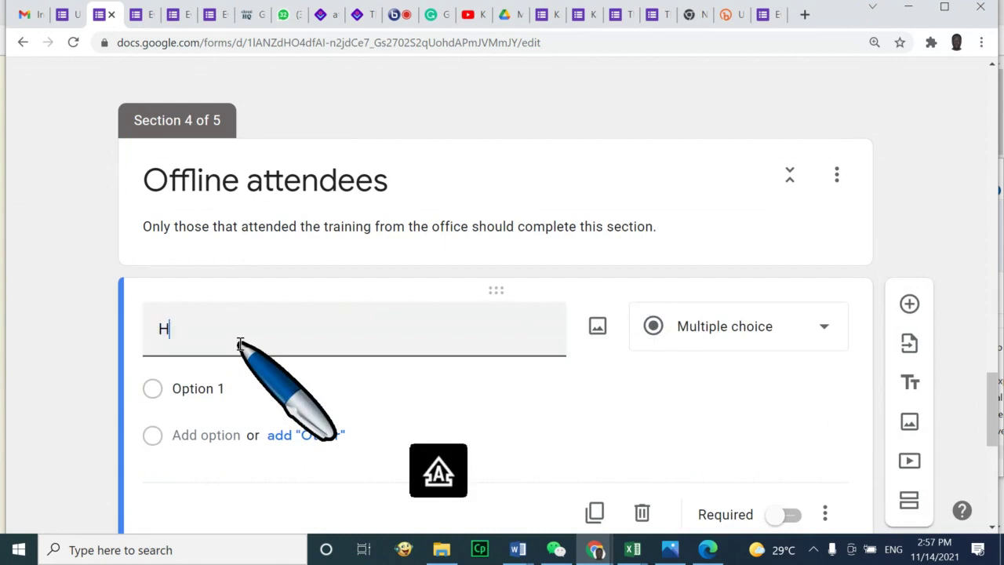
type("ow neat was the ofice")
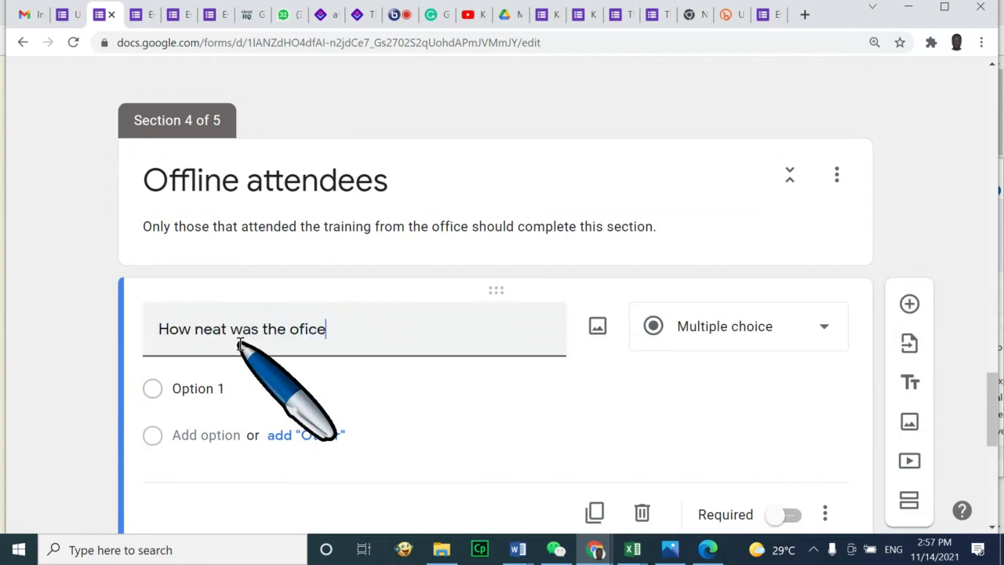
key("BackSpace")
key("BackSpace")
key("BackSpace")
type("ffice")
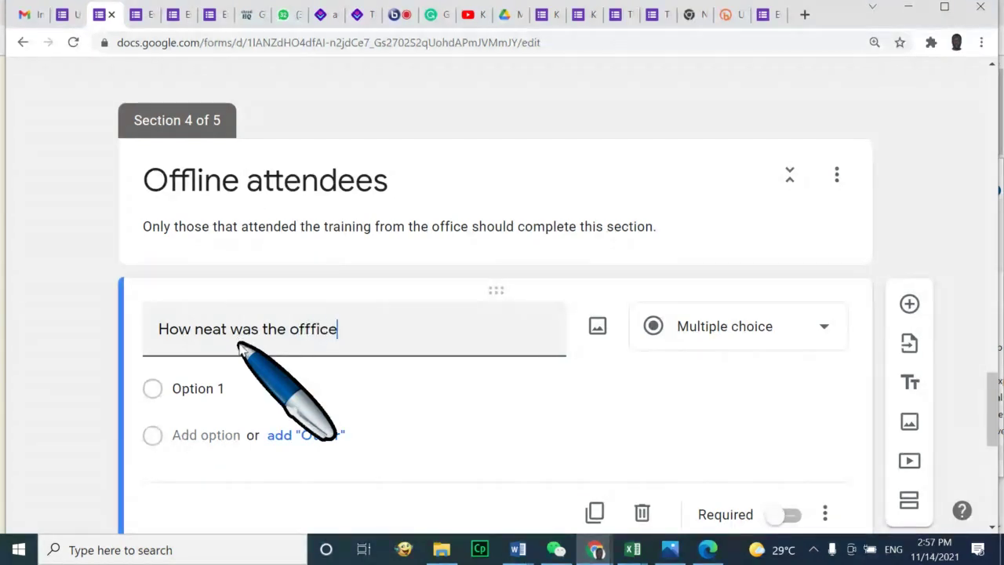
type(" training ")
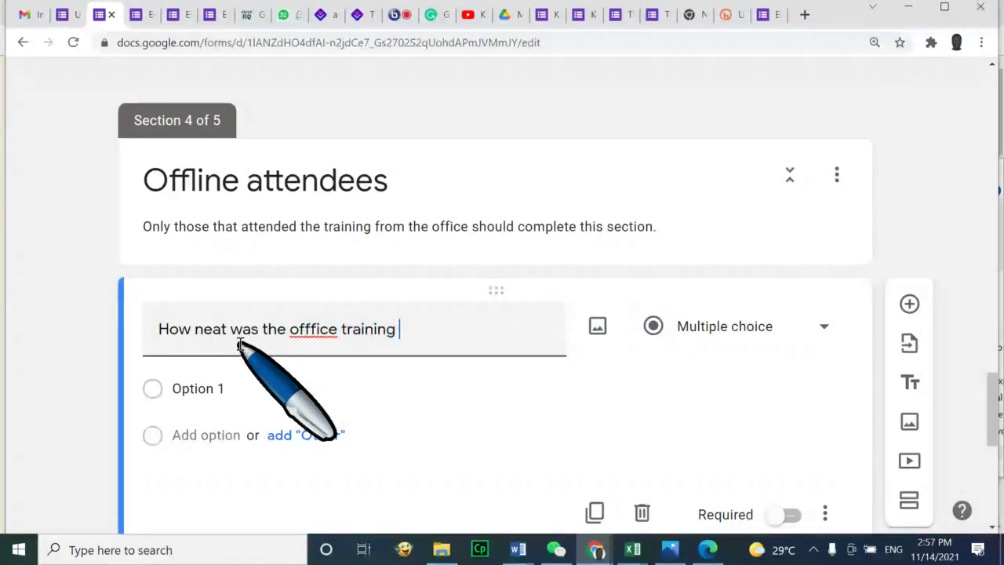
type("facility?")
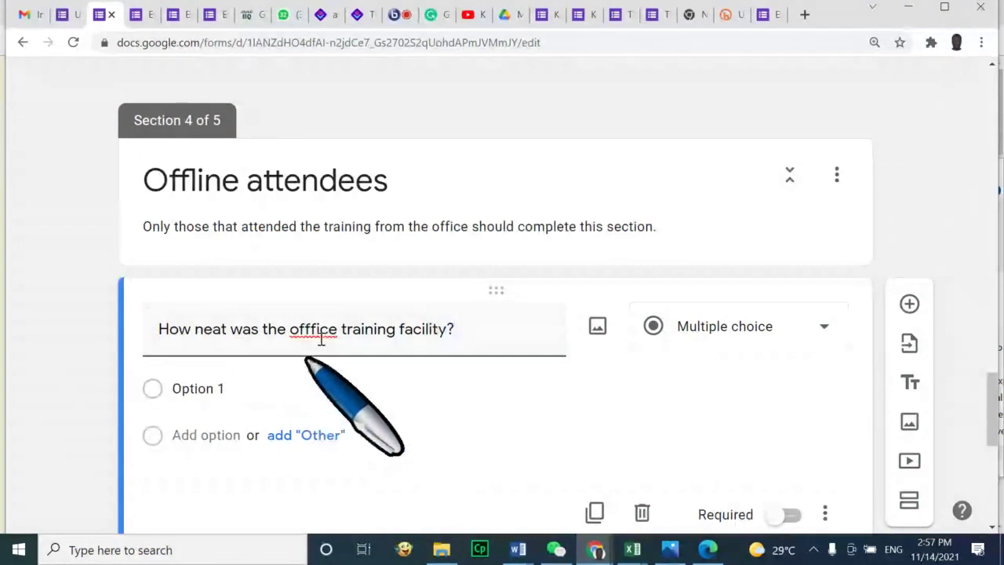
left_click(323, 329)
right_click(322, 329)
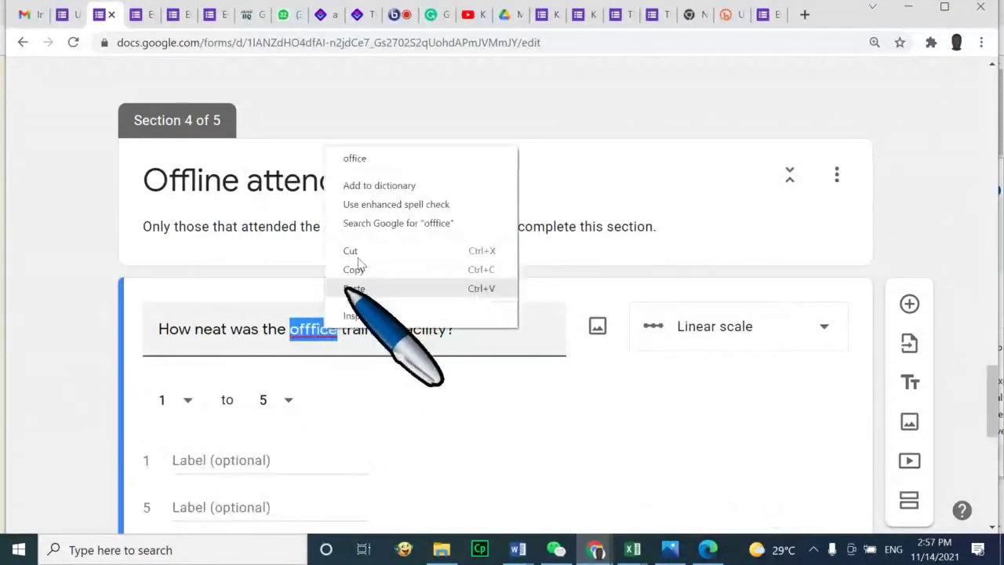
left_click(407, 158)
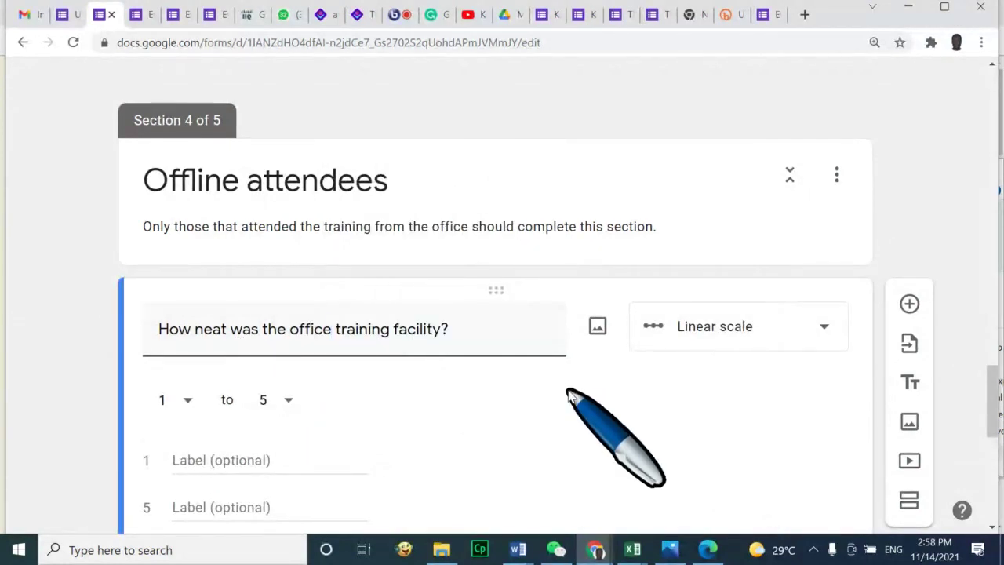
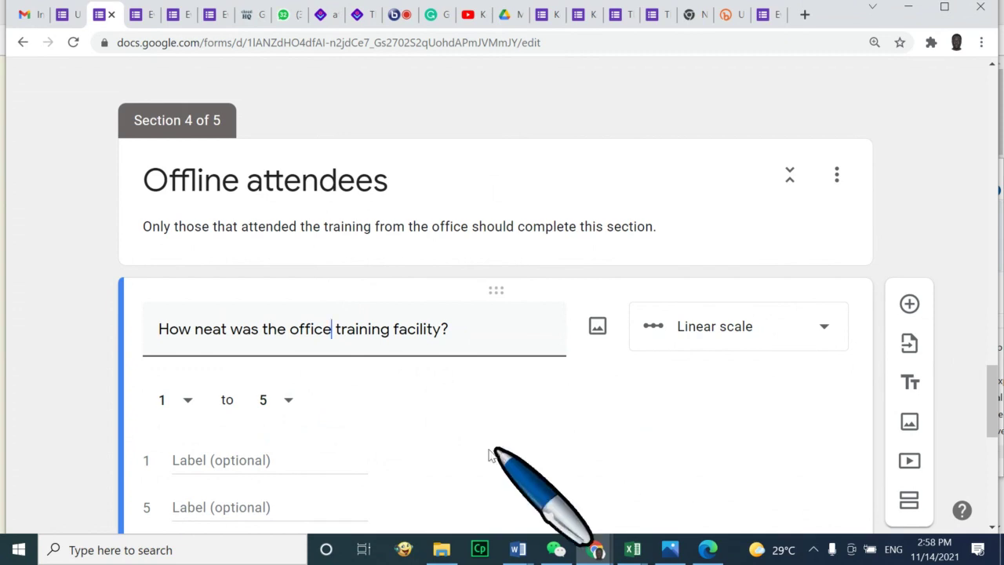
- Label the office-neatness scale 'Dirty' at 1 and 'Clean' at 5
left_click(288, 465)
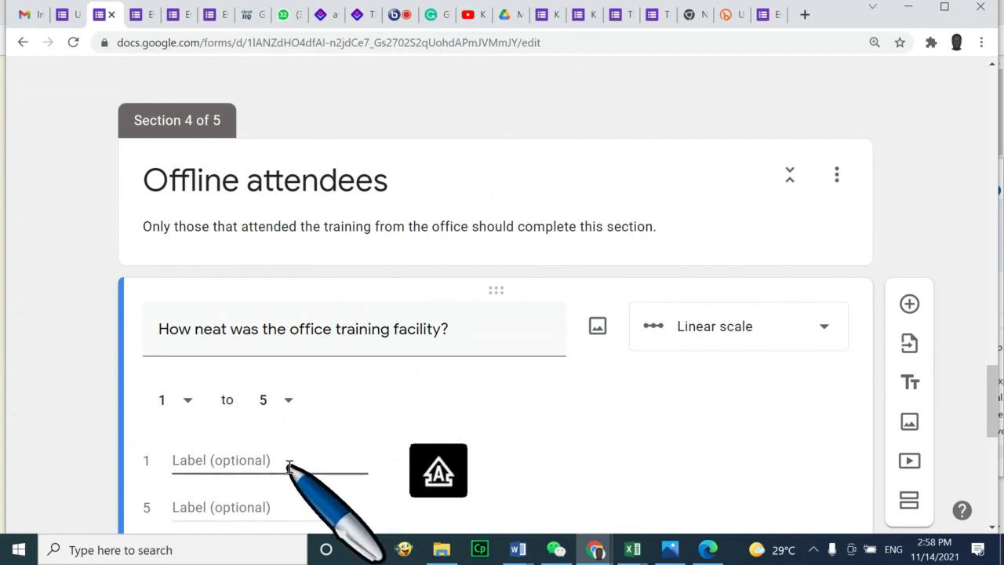
type("DAI")
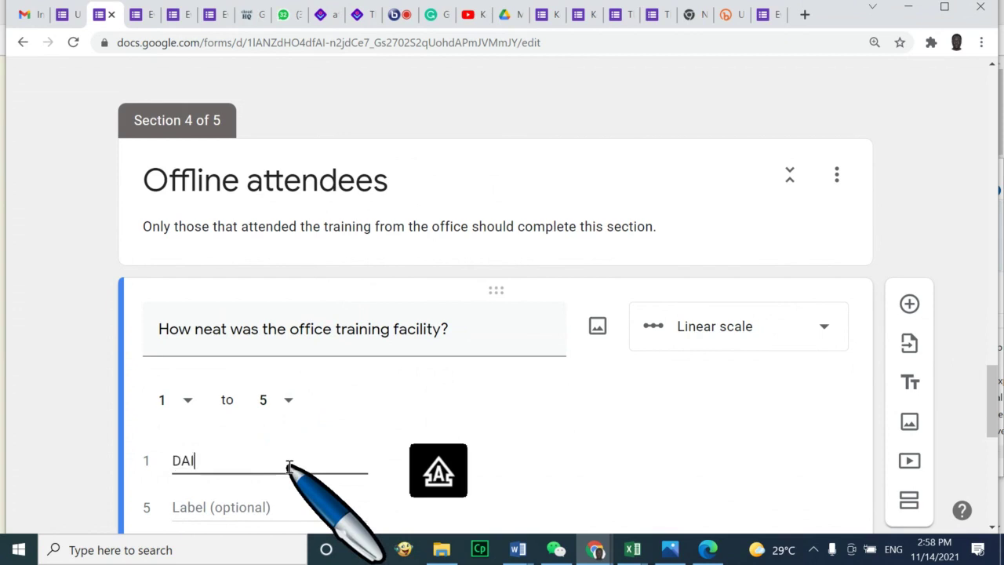
type("RTY")
key("BackSpace")
left_click(222, 504)
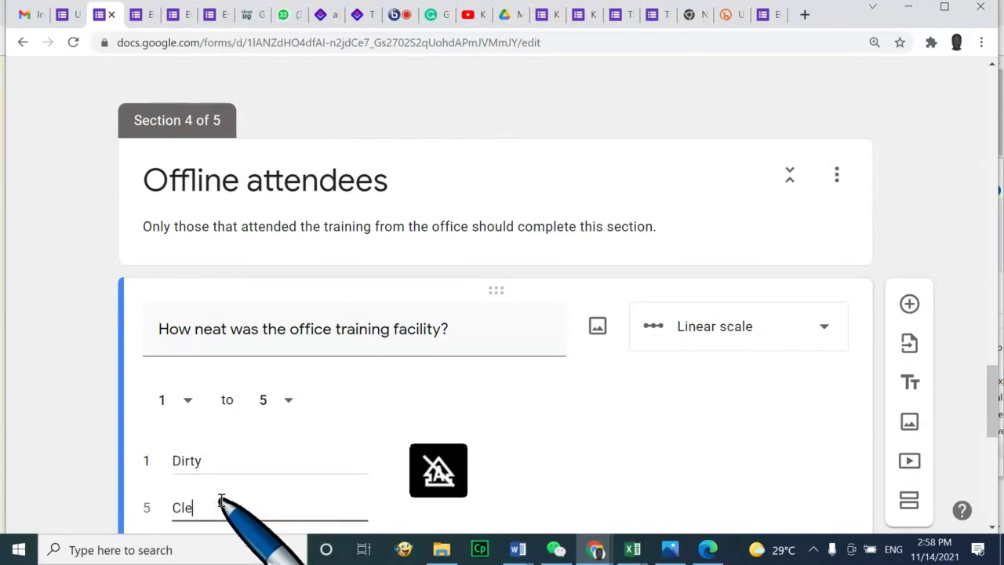
type("Clean")
left_click(139, 385)
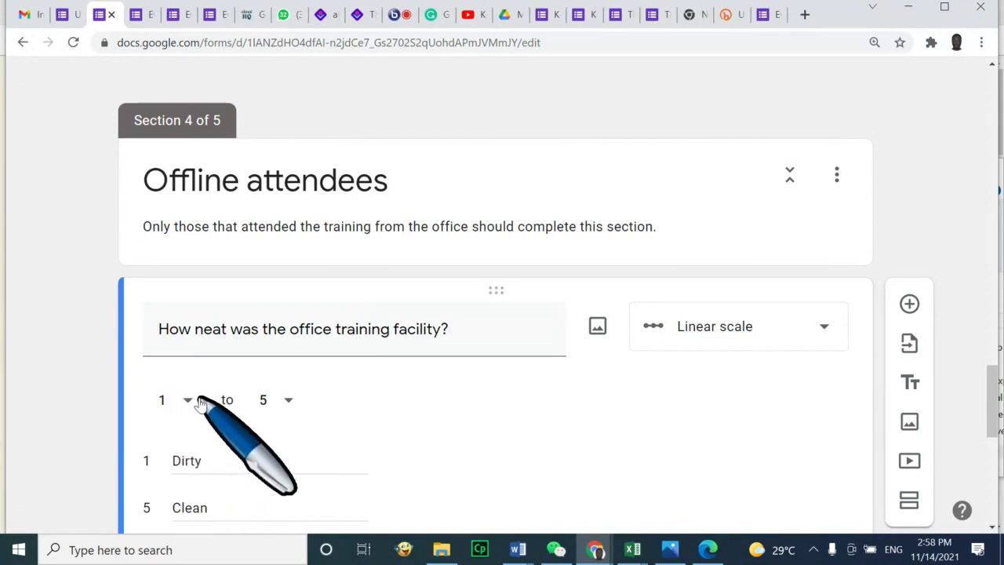
- Scroll back to Section 1 and select the 'What is your name?' question card
scroll(359, 421, "down", 2)
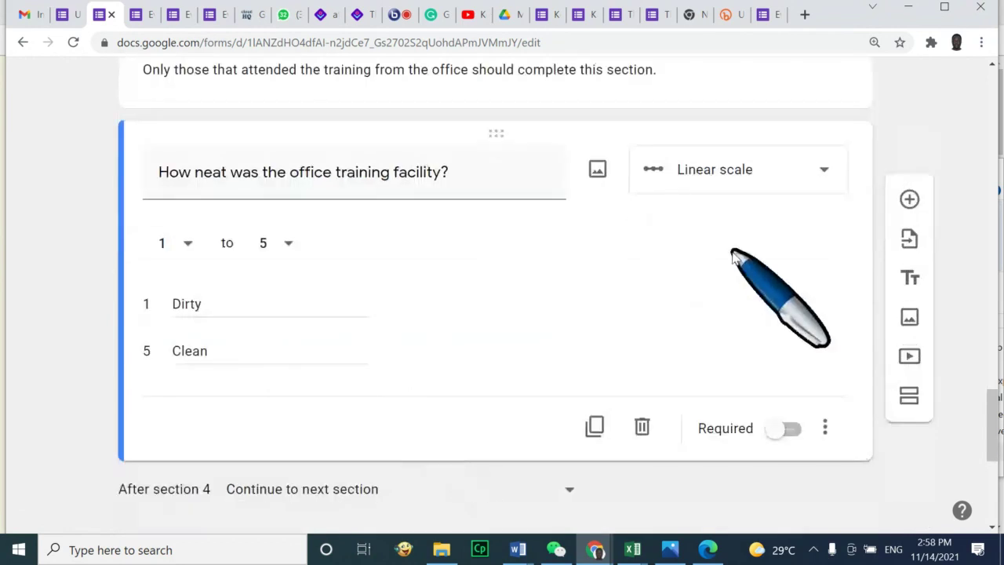
scroll(731, 258, "up", 9)
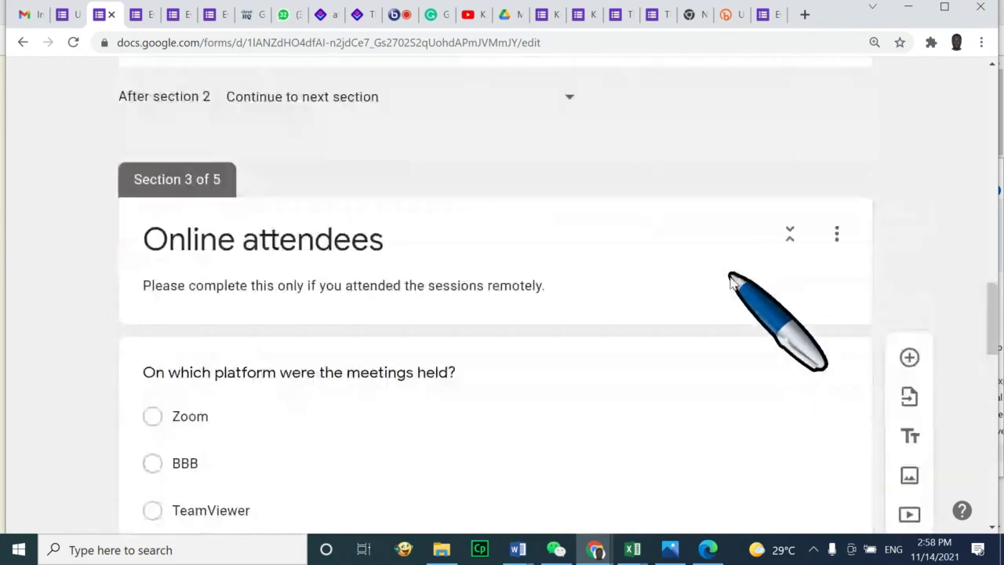
scroll(620, 349, "up", 7)
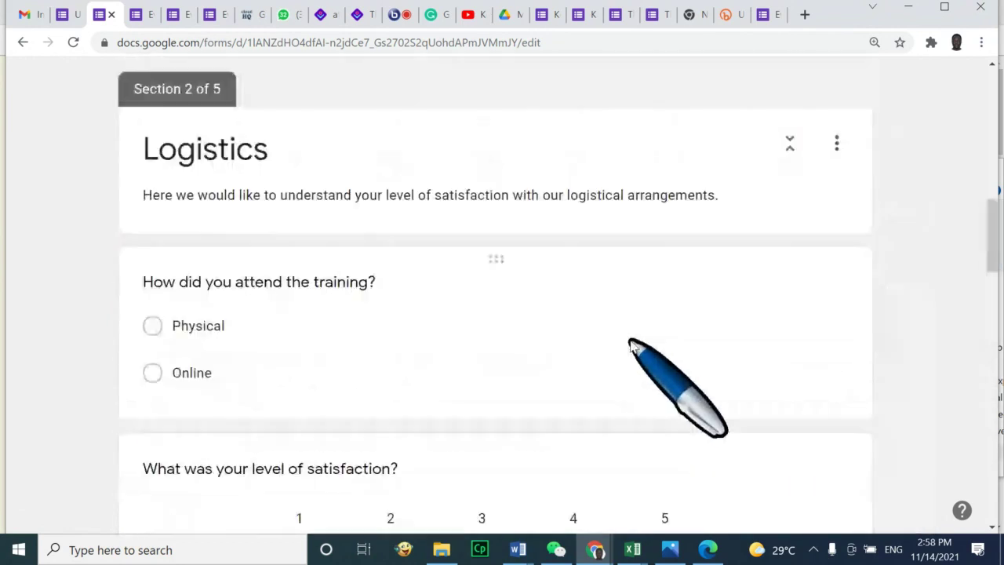
scroll(639, 337, "up", 3)
scroll(648, 327, "up", 6)
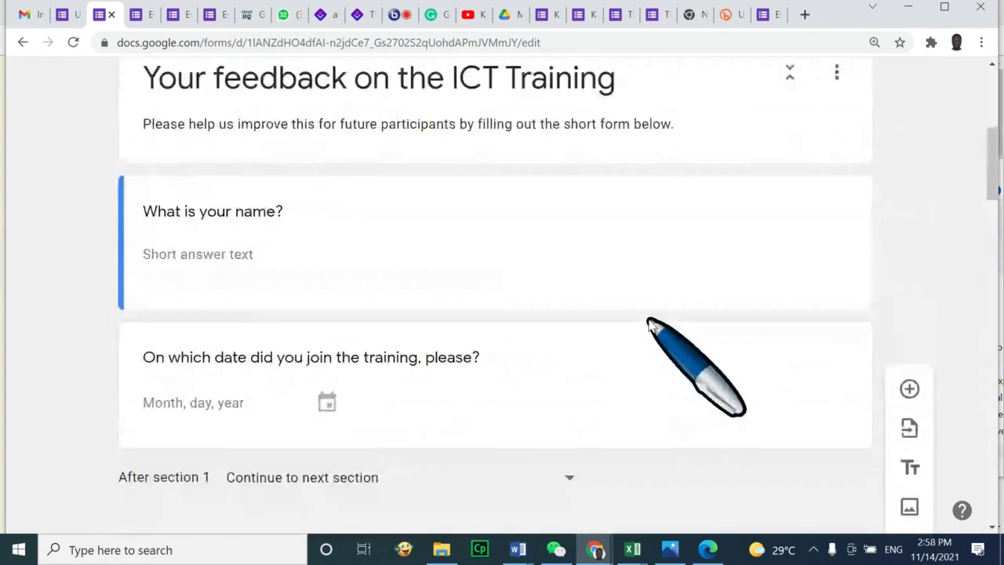
scroll(784, 317, "down", 1)
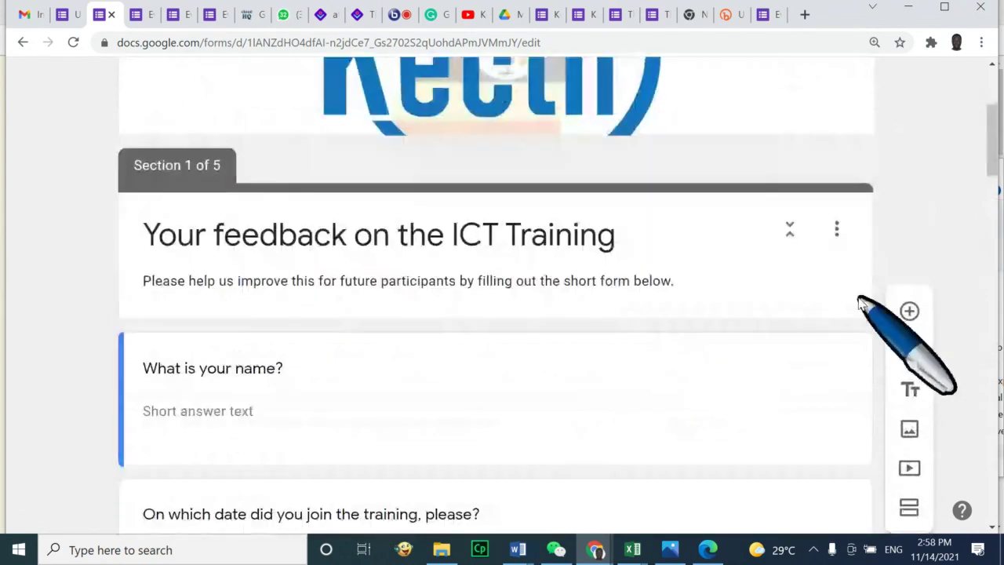
left_click(909, 311)
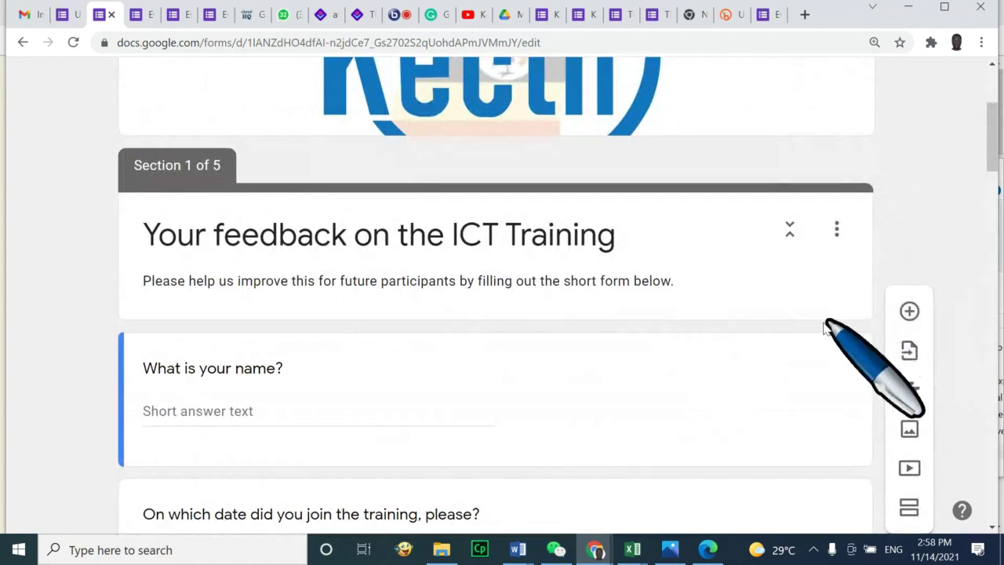
scroll(683, 379, "up", 2)
scroll(683, 376, "down", 3)
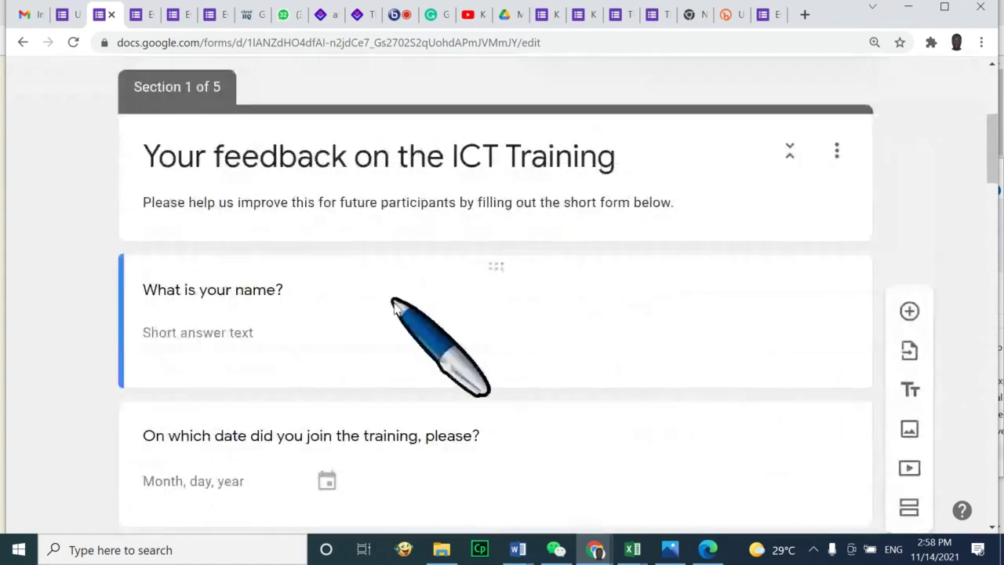
scroll(525, 373, "down", 3)
scroll(634, 365, "up", 3)
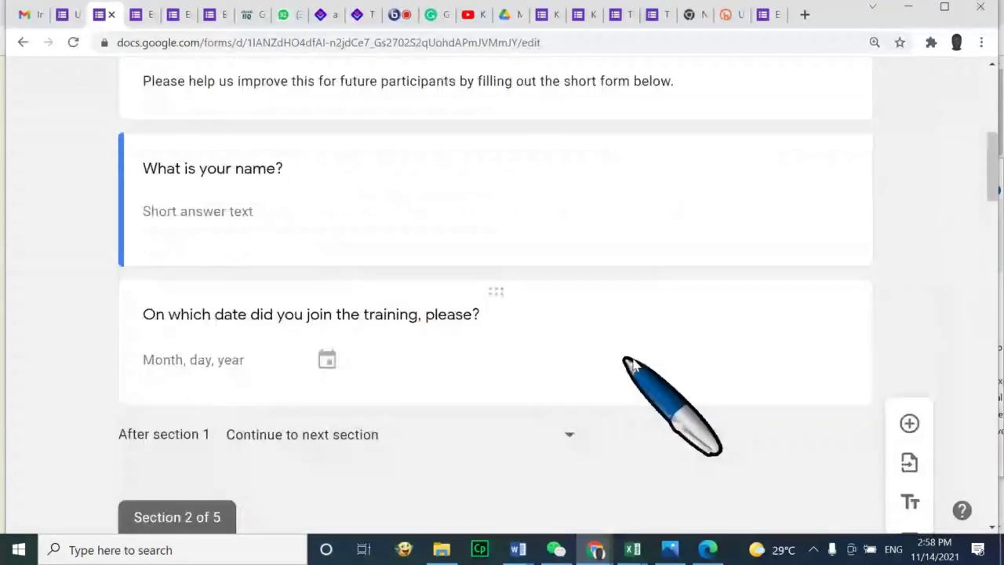
scroll(504, 313, "up", 1)
scroll(493, 337, "down", 2)
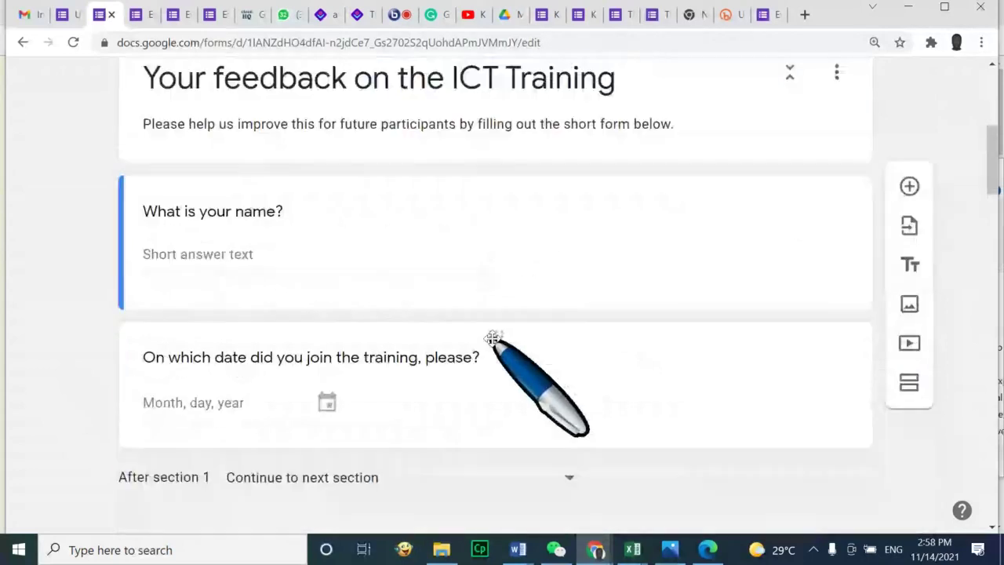
scroll(442, 470, "up", 4)
left_click(441, 508)
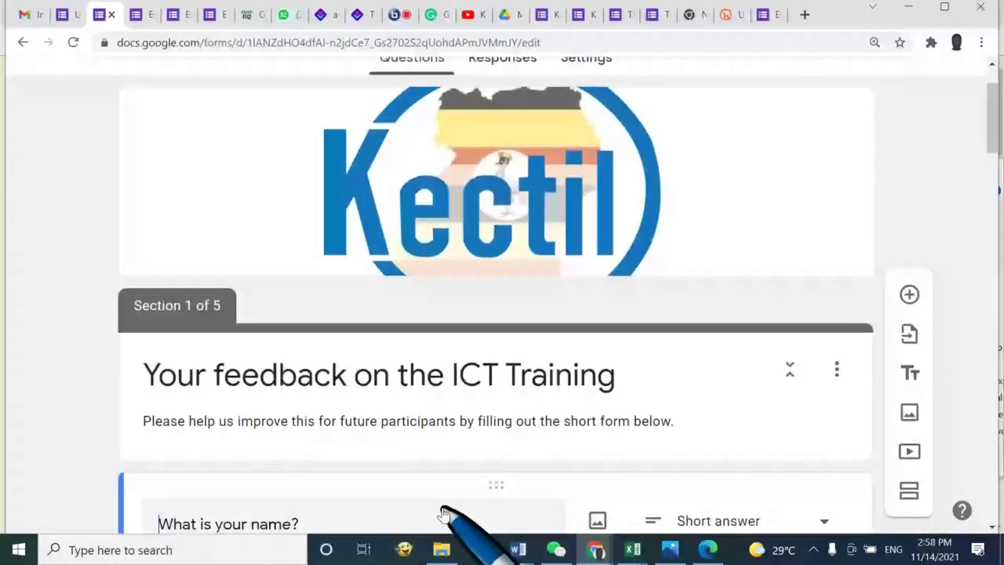
- Add a new Dropdown question 'What was your mode of attendance?' after the name question
left_click(908, 314)
type("What was your mode of attendanc")
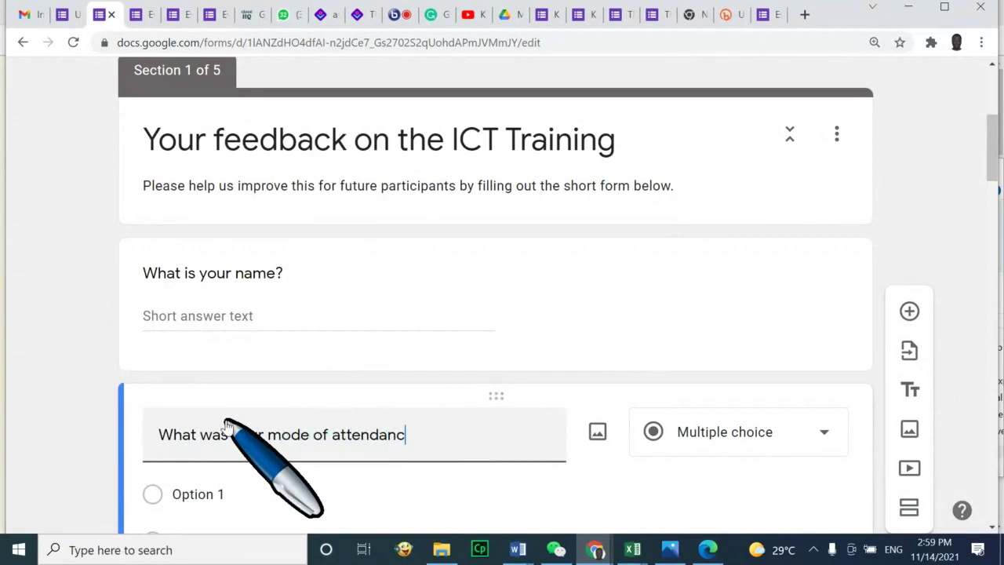
scroll(549, 297, "down", 2)
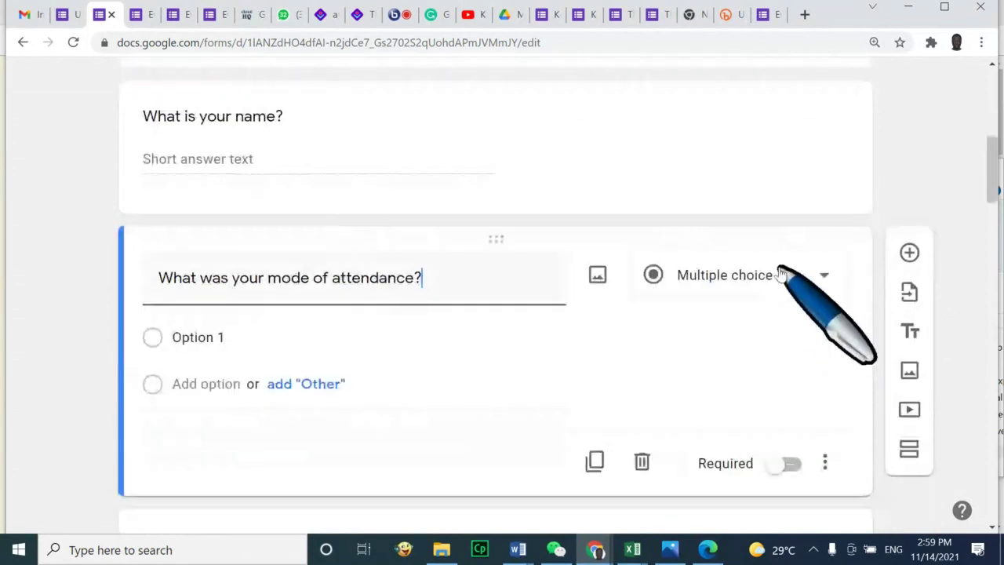
left_click(784, 275)
left_click(760, 315)
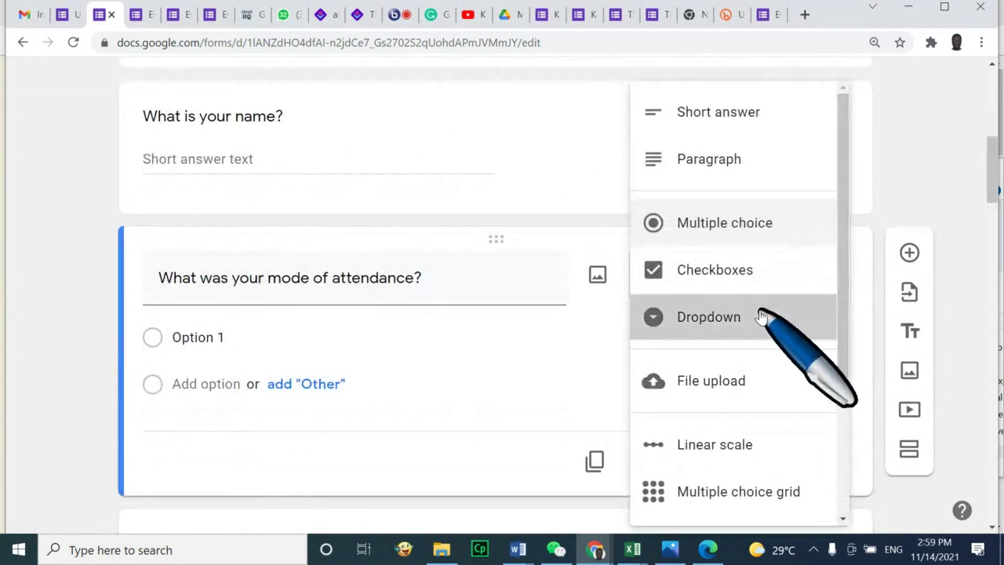
- Enter the dropdown choices 'Online' and 'Physical'
left_click(193, 337)
type("Onli")
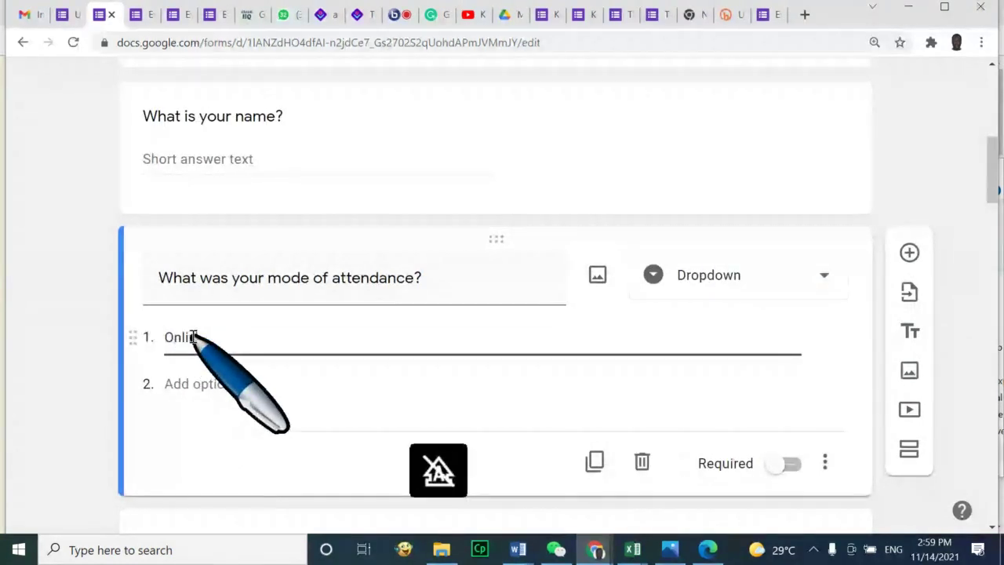
type("ne")
left_click(200, 383)
type("P")
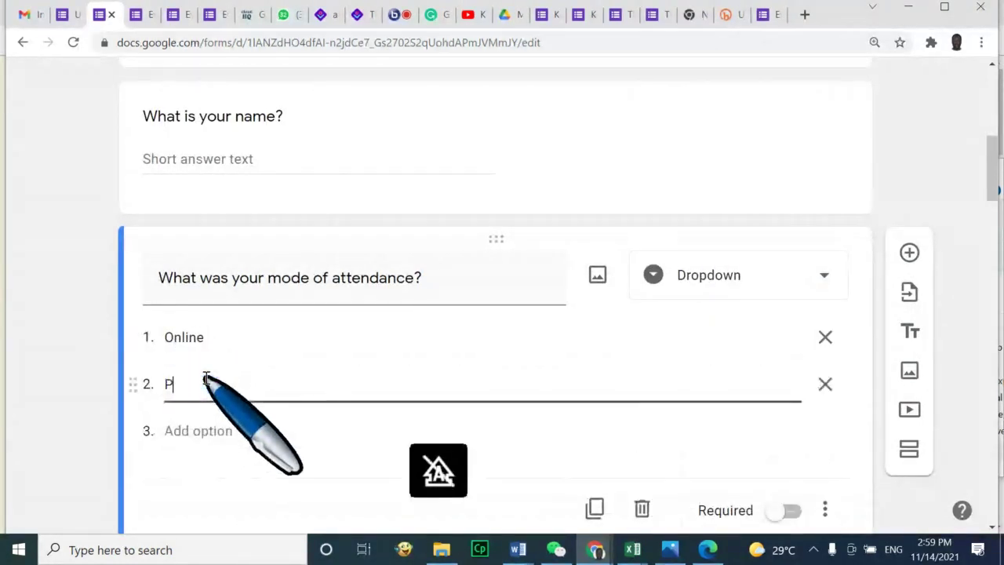
type("hysical")
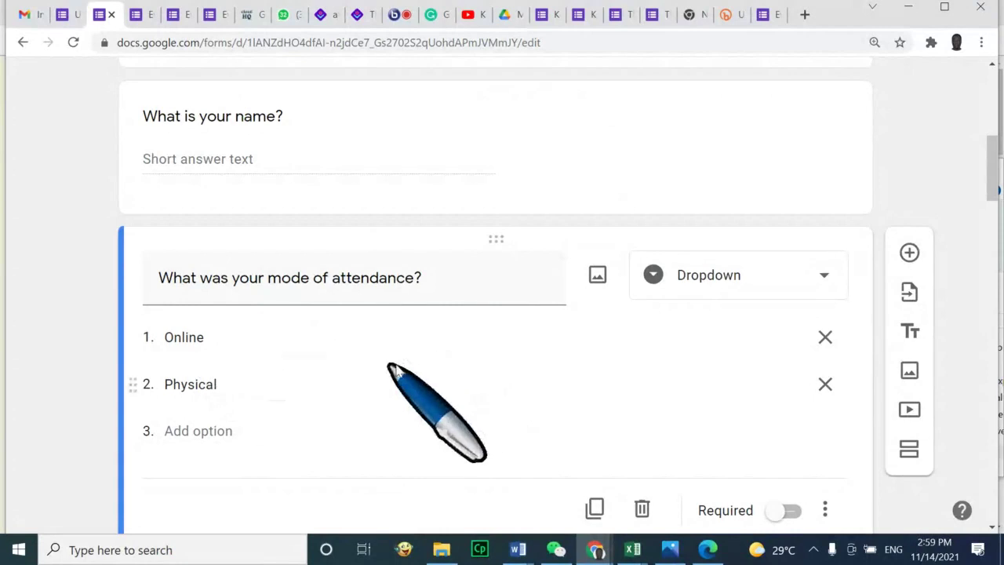
scroll(669, 284, "down", 10)
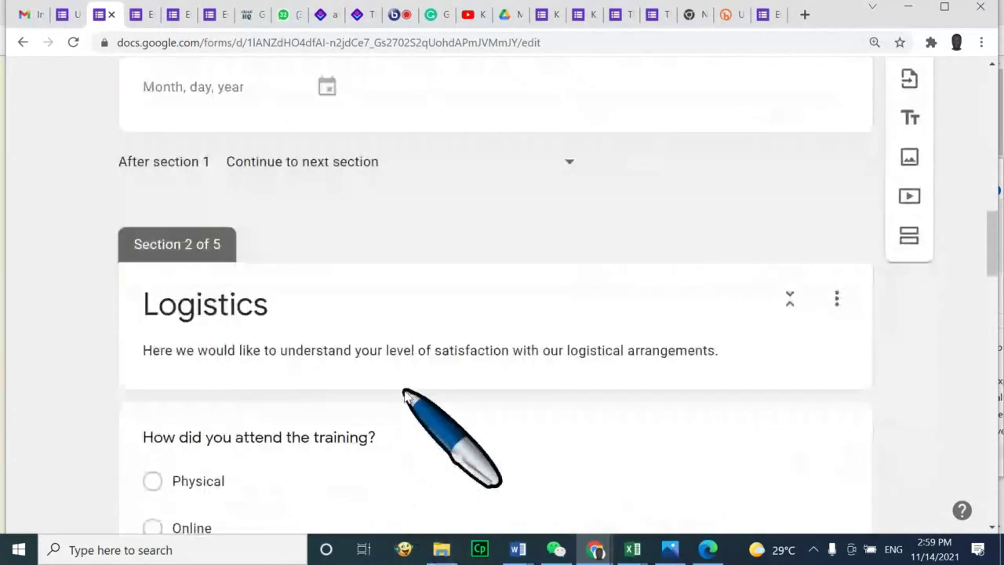
scroll(345, 314, "down", 4)
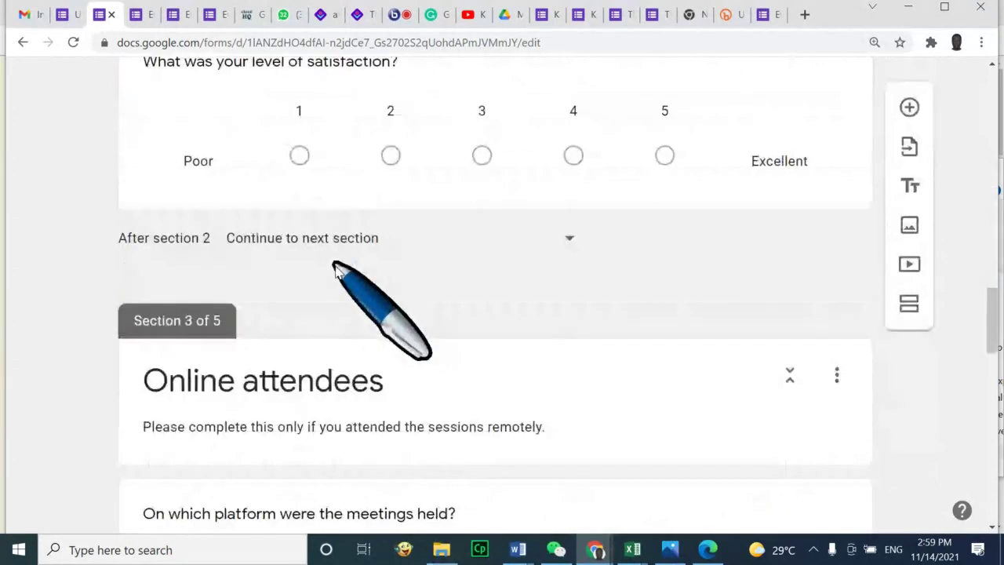
scroll(334, 267, "down", 2)
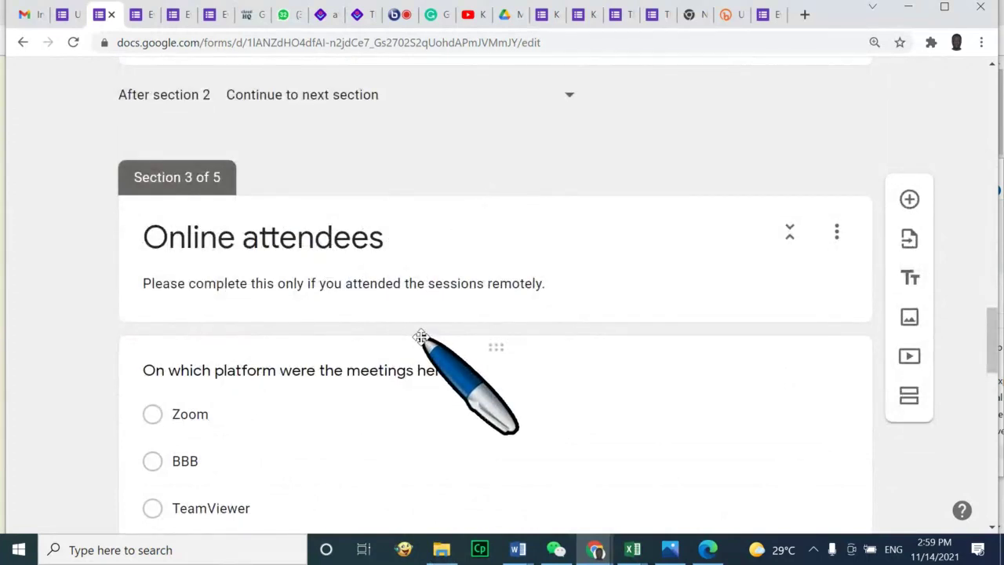
scroll(423, 336, "up", 10)
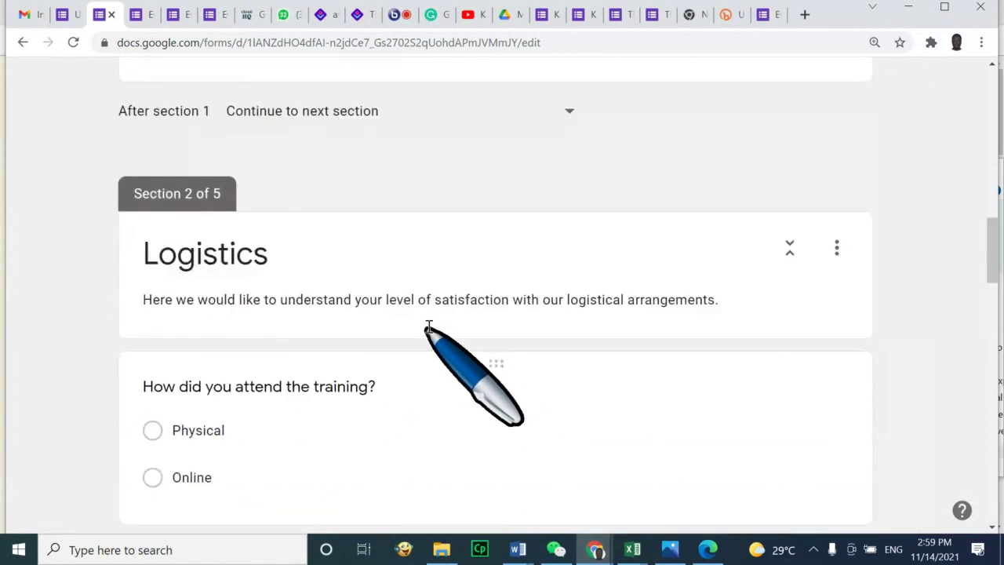
scroll(455, 296, "up", 6)
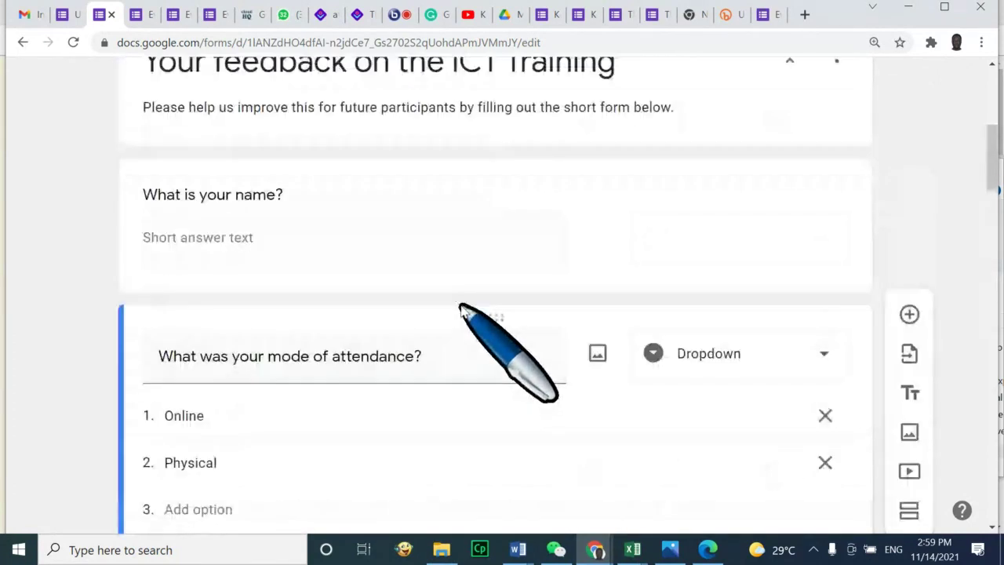
scroll(8, 340, "up", 1)
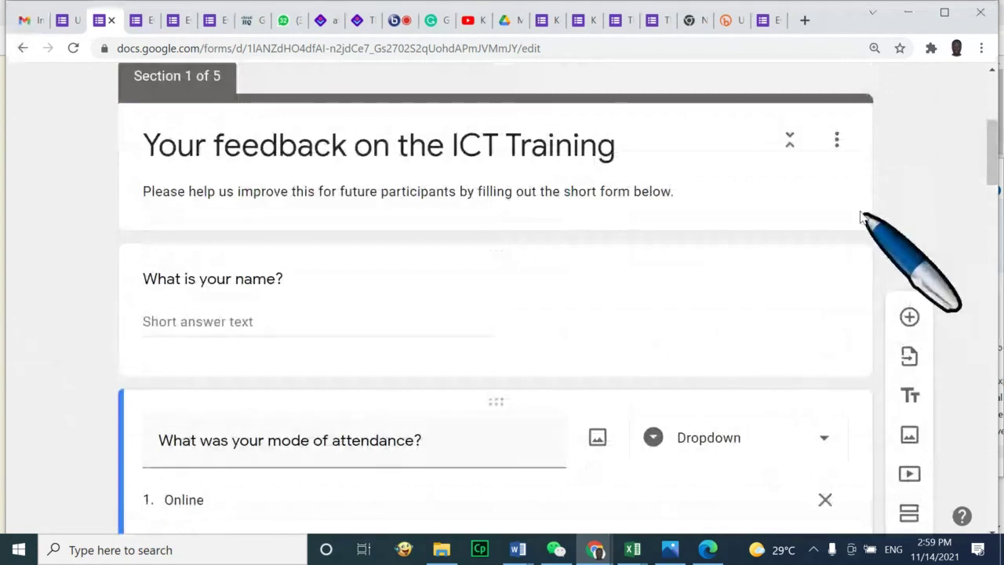
scroll(690, 308, "down", 1)
scroll(690, 308, "down", 4)
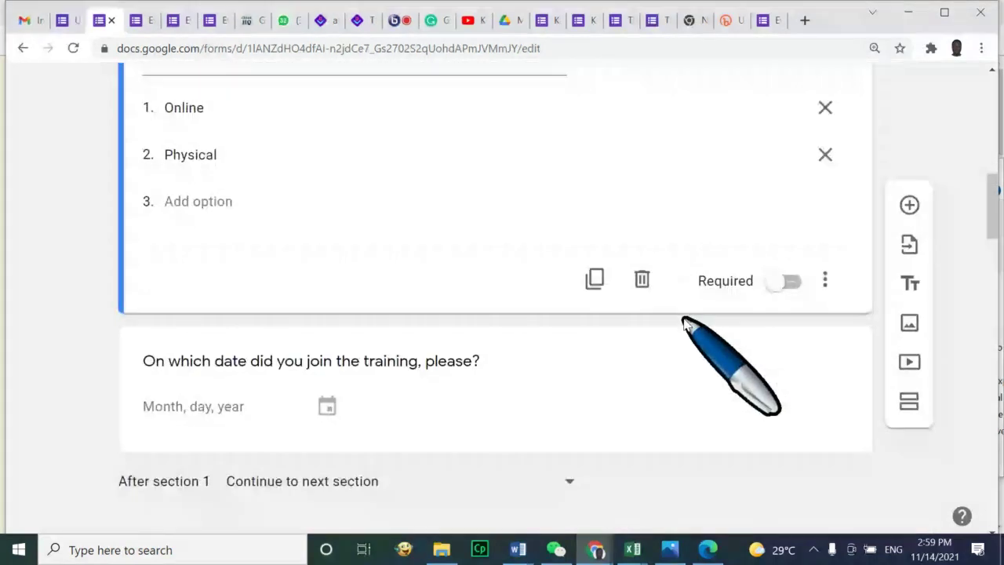
- Mute a guest in the BigBlueButton meeting, then bring up the Event Feedback form editor
left_click(398, 20)
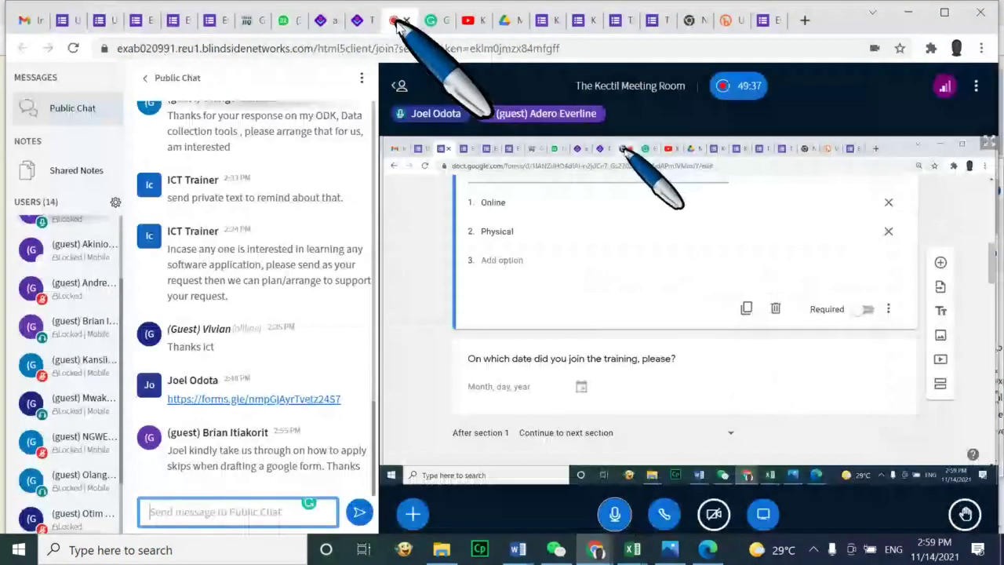
left_click(548, 116)
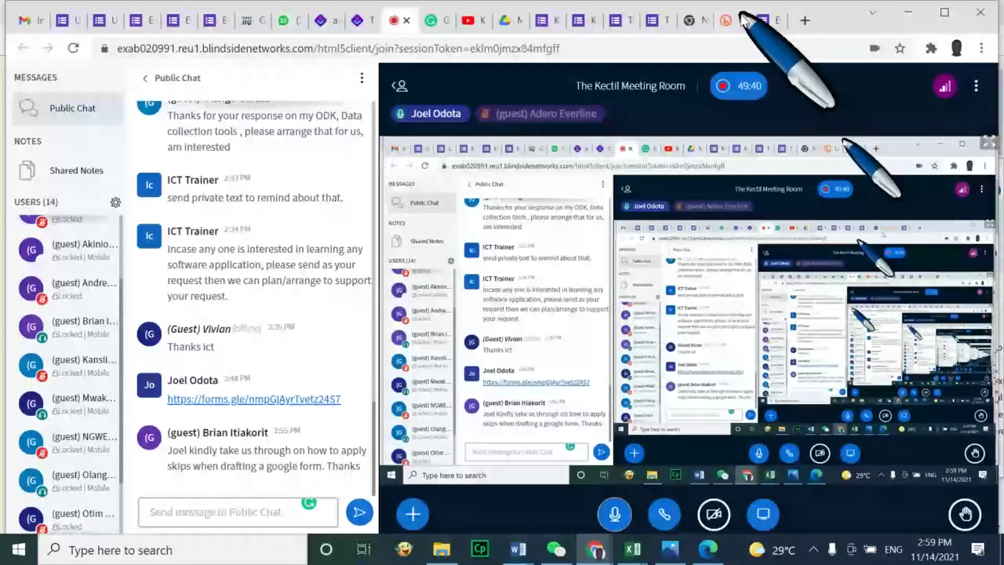
left_click(205, 21)
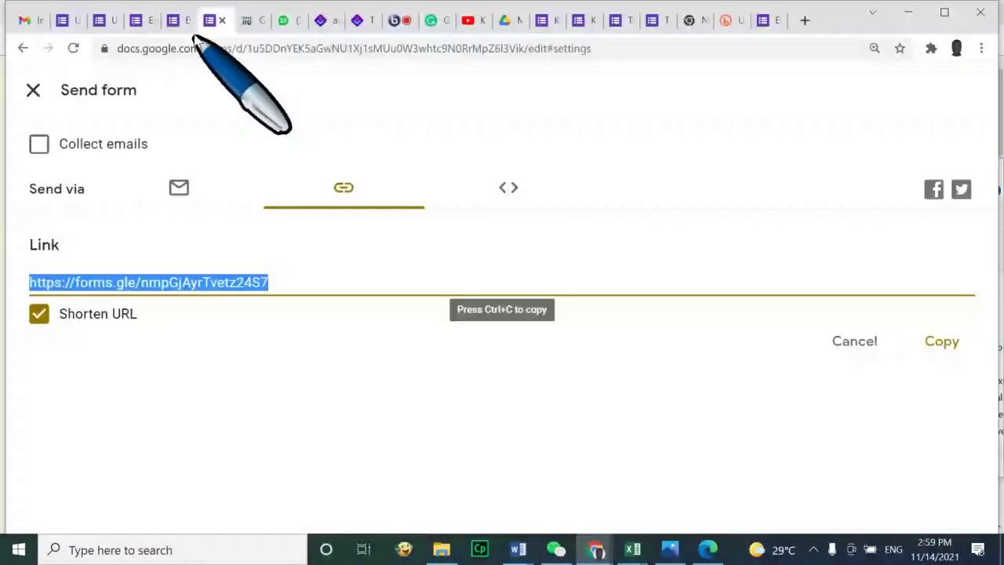
left_click(179, 22)
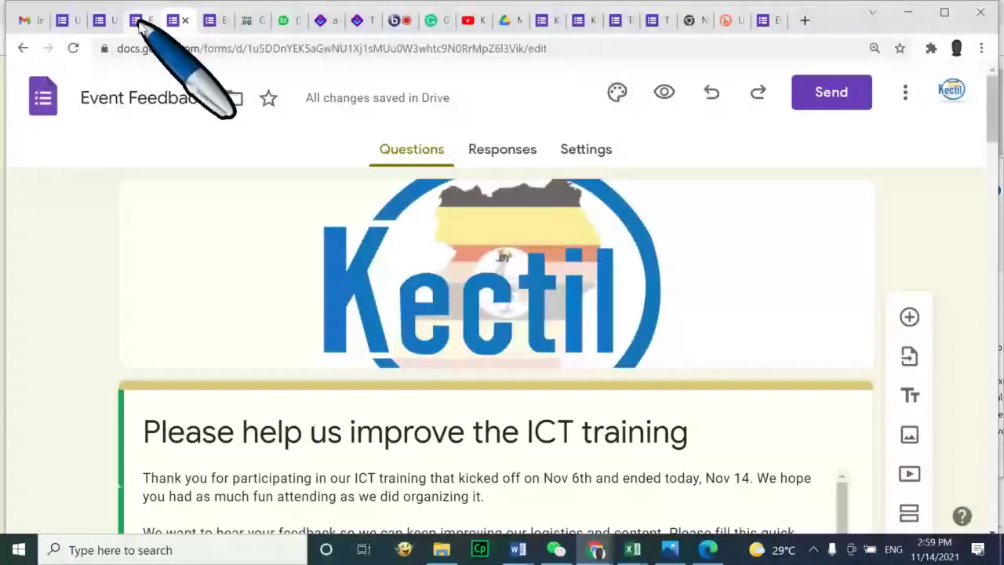
- Drag the attendance dropdown question down to sit just below the Section 2 'Logistics' header
left_click(99, 22)
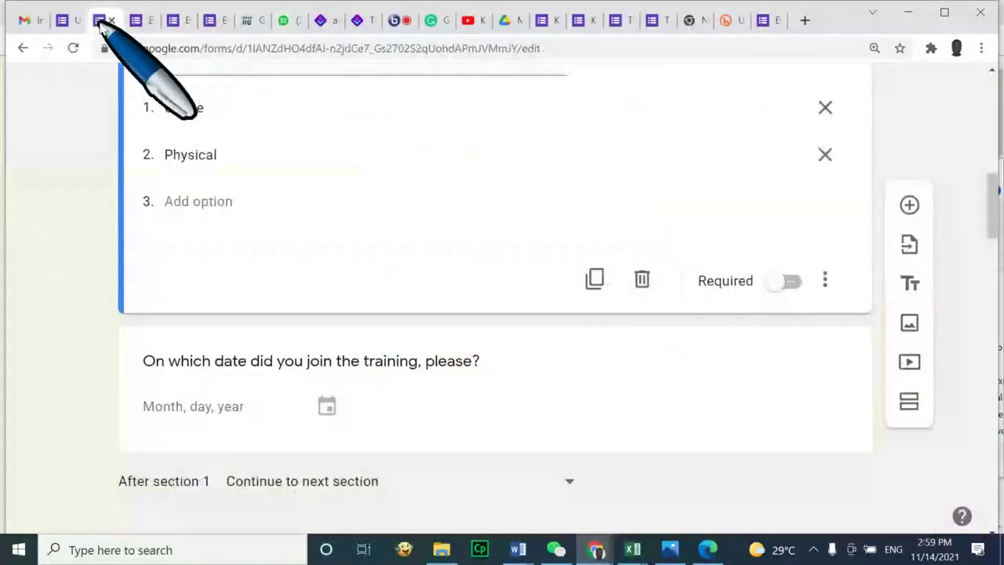
scroll(447, 287, "up", 1)
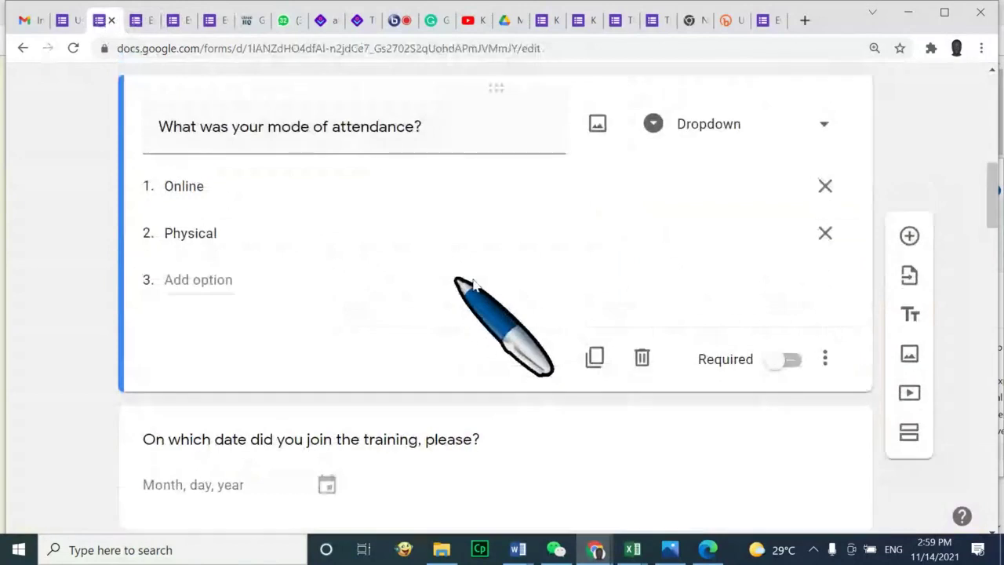
scroll(475, 314, "down", 2)
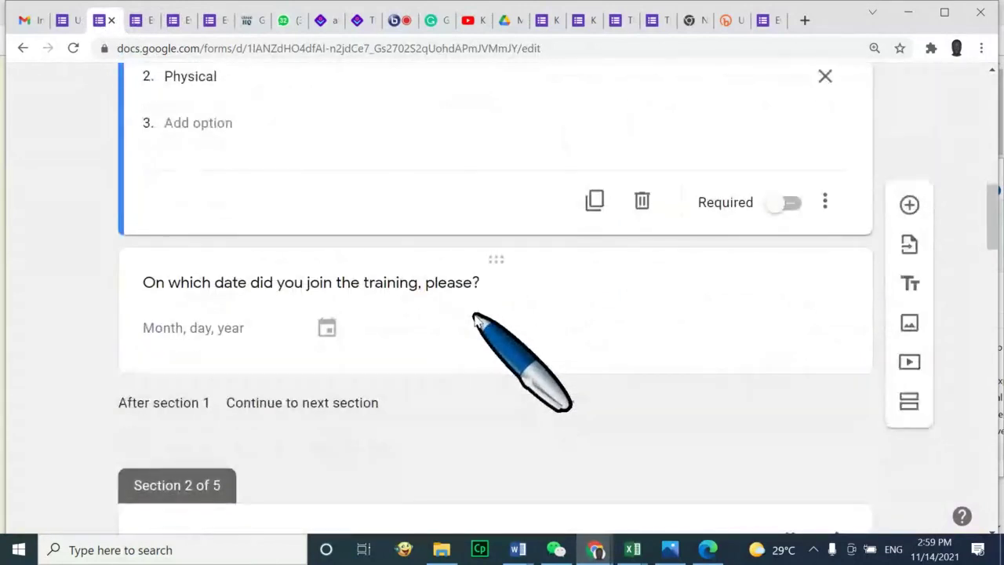
scroll(399, 201, "up", 2)
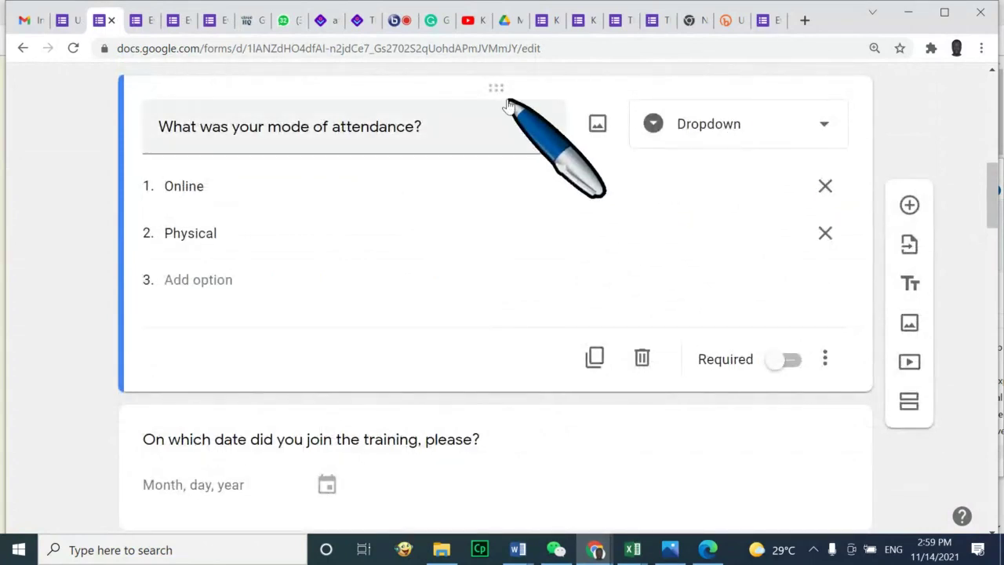
left_click_drag(496, 84, 522, 286)
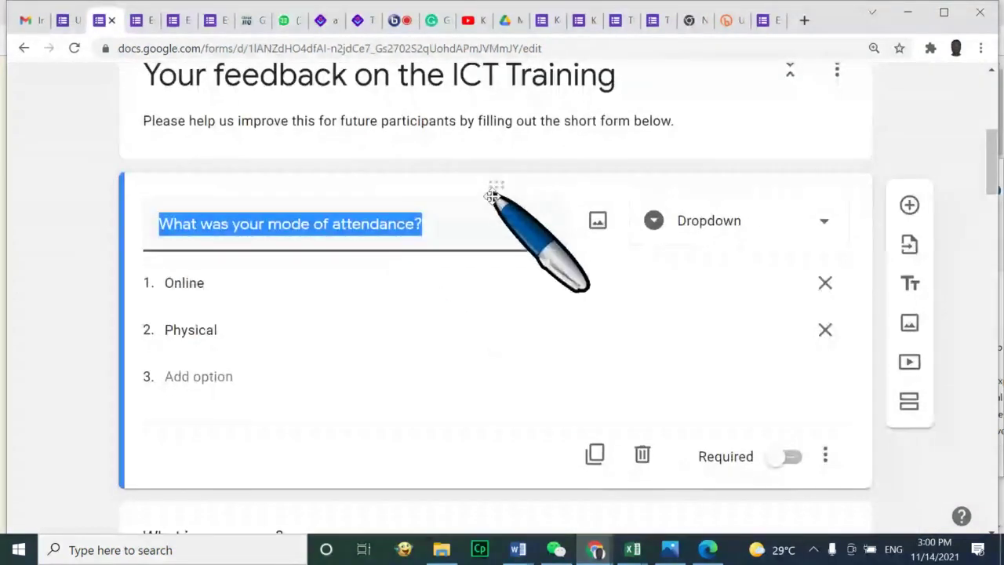
left_click_drag(493, 197, 118, 320)
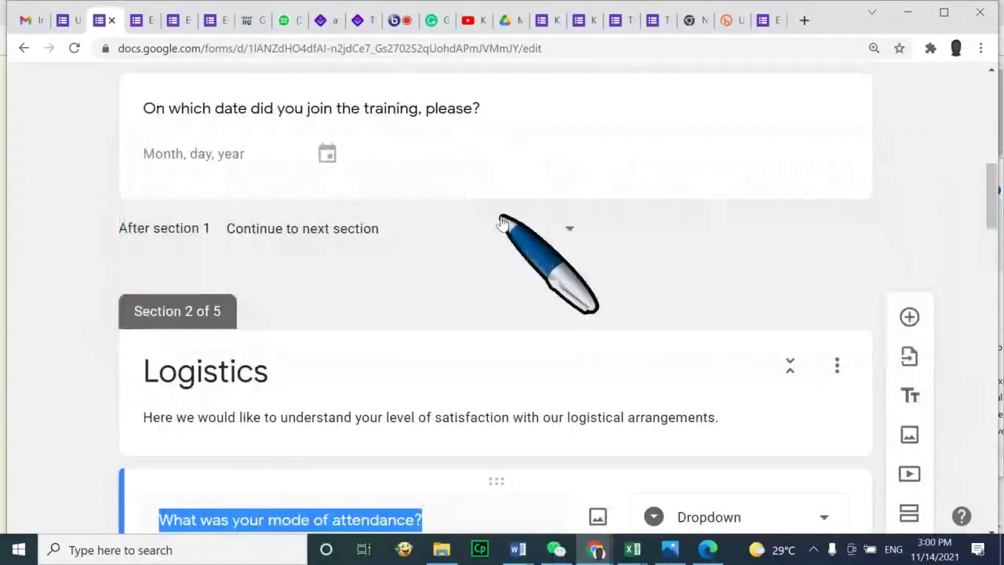
- Drag the attendance dropdown back into Section 1, directly after the training date question
scroll(510, 218, "up", 1)
scroll(511, 218, "up", 3)
scroll(517, 210, "down", 4)
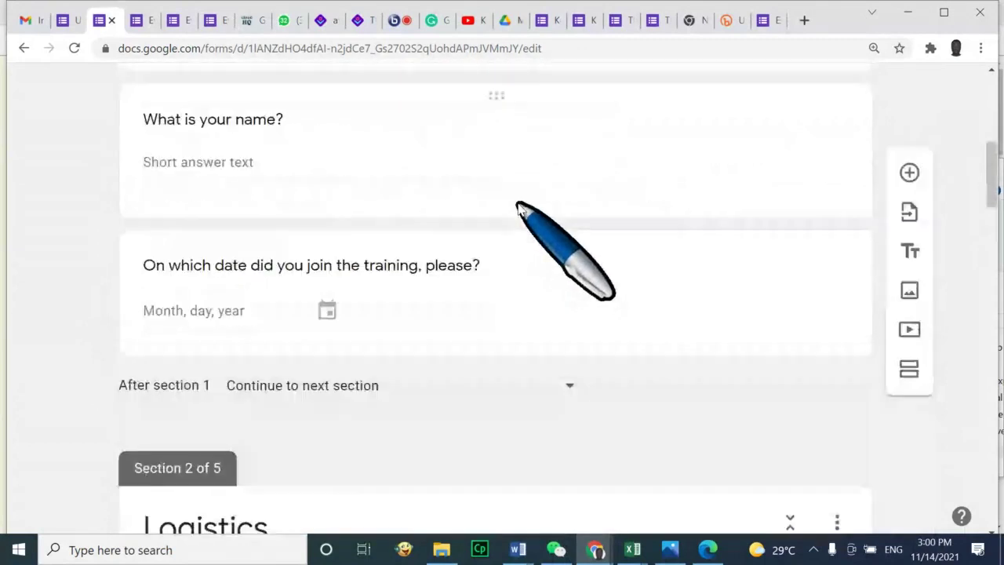
scroll(517, 213, "down", 1)
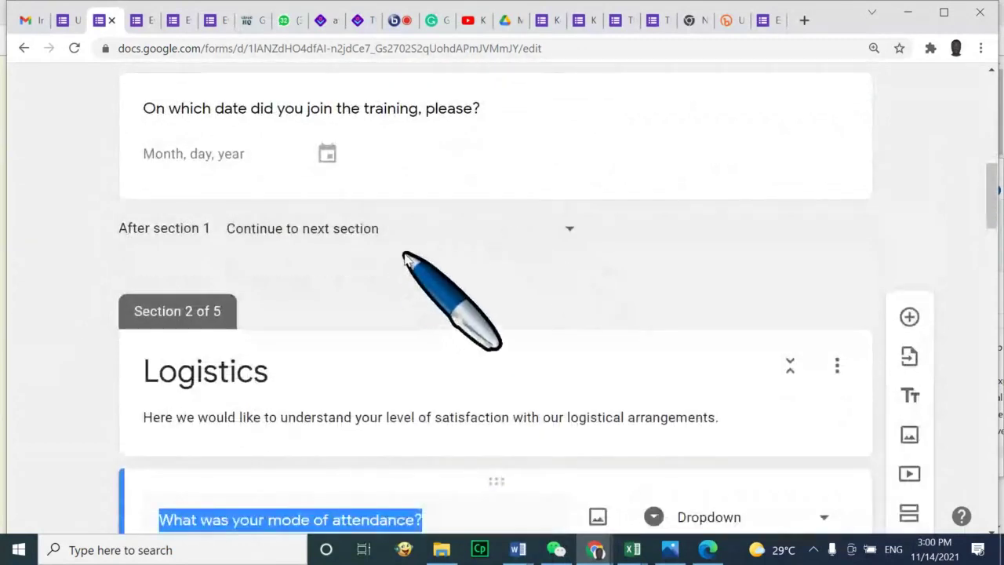
scroll(407, 261, "down", 3)
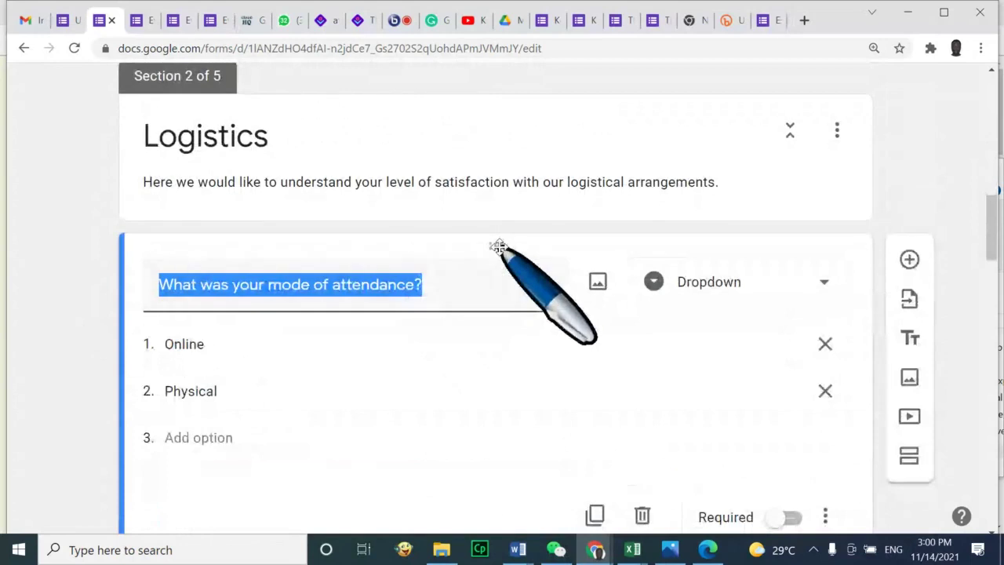
left_click_drag(497, 248, 495, 161)
left_click(63, 341)
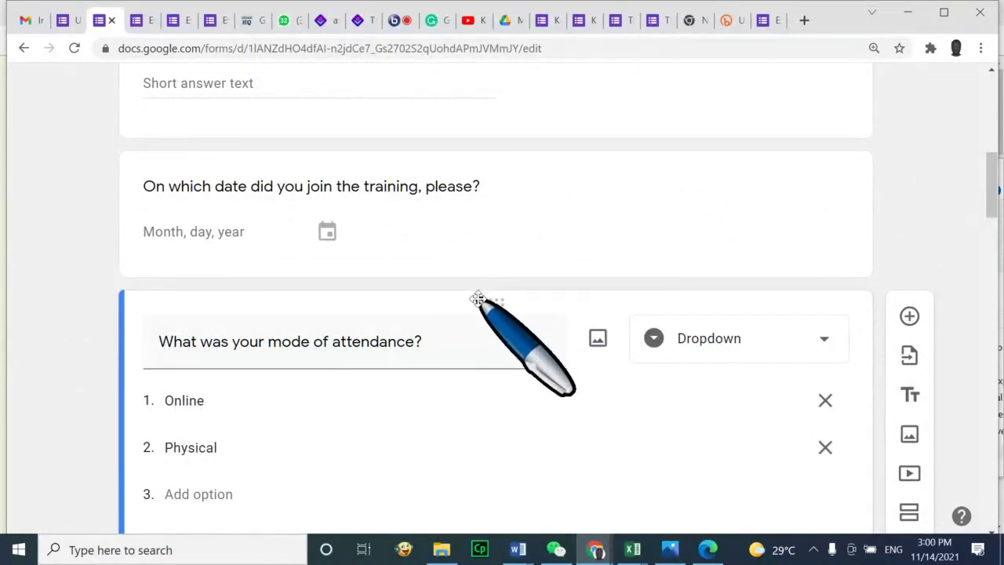
left_click_drag(478, 301, 476, 337)
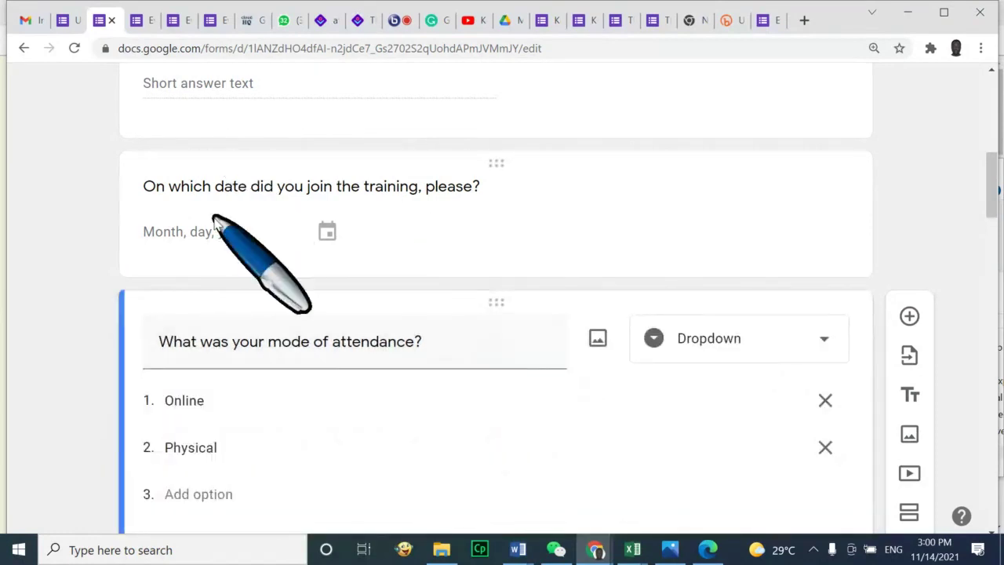
scroll(324, 347, "down", 2)
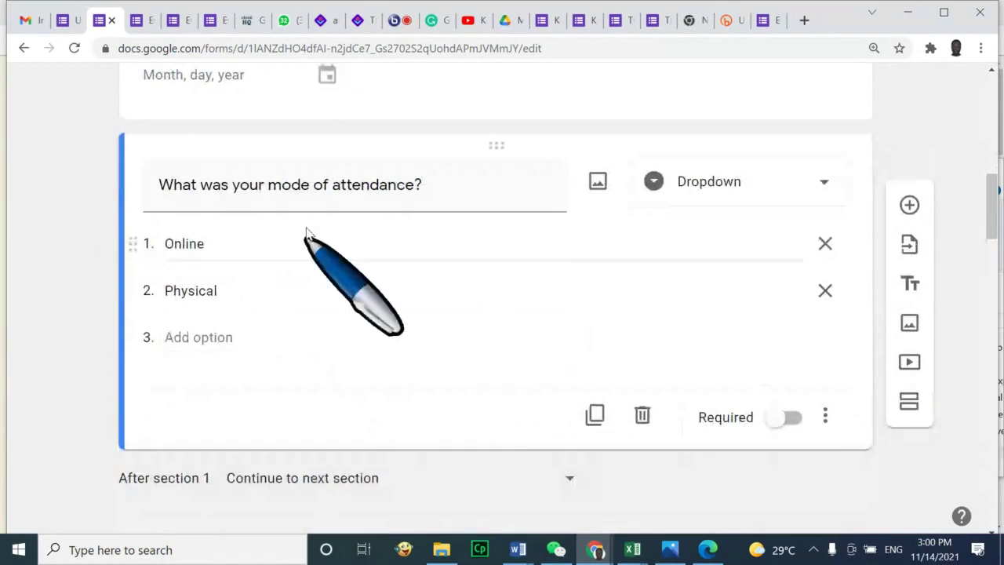
scroll(373, 313, "down", 5)
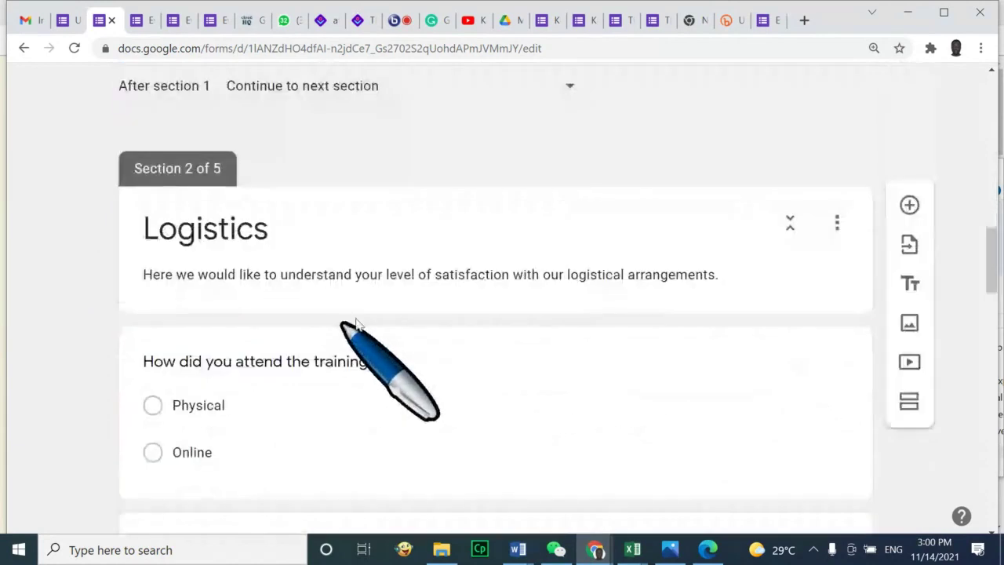
scroll(358, 325, "down", 1)
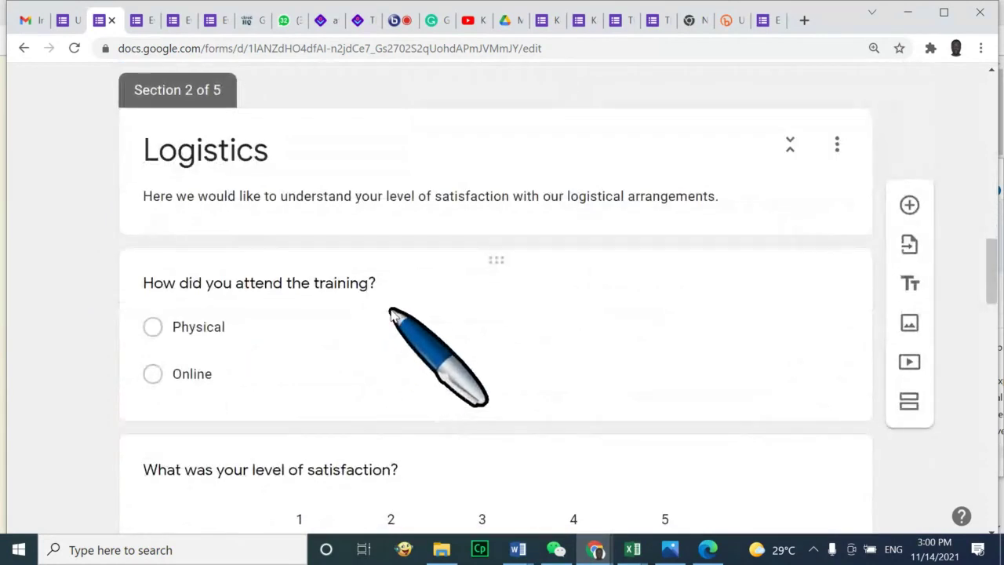
scroll(392, 313, "down", 2)
scroll(407, 302, "down", 2)
scroll(421, 294, "up", 4)
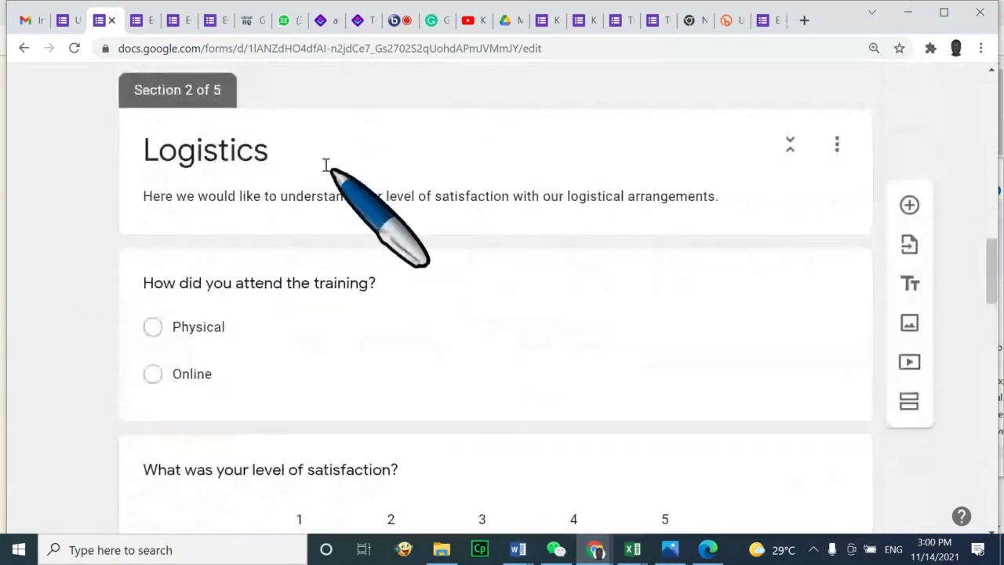
scroll(337, 165, "up", 5)
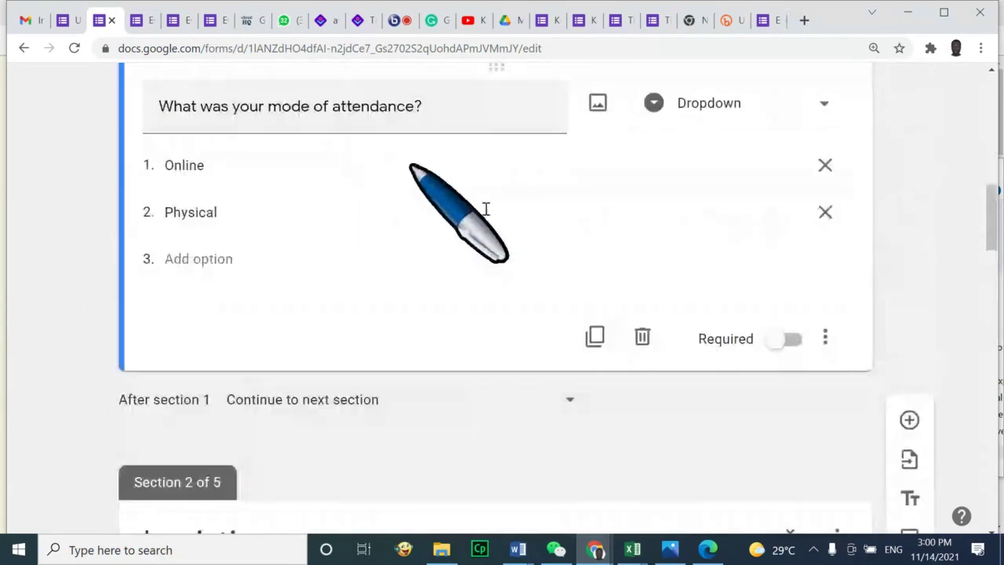
scroll(475, 354, "down", 5)
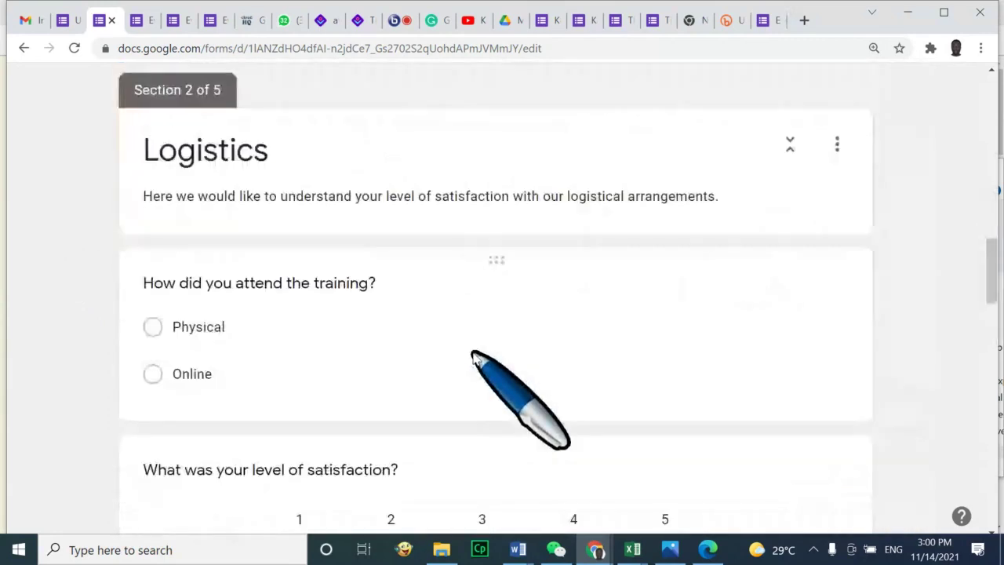
scroll(475, 369, "down", 5)
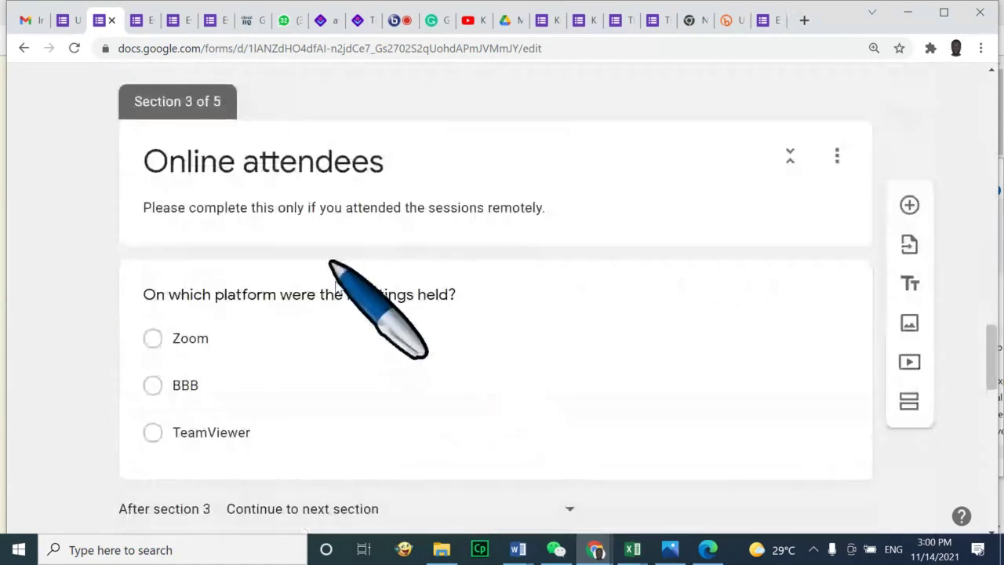
scroll(492, 330, "down", 5)
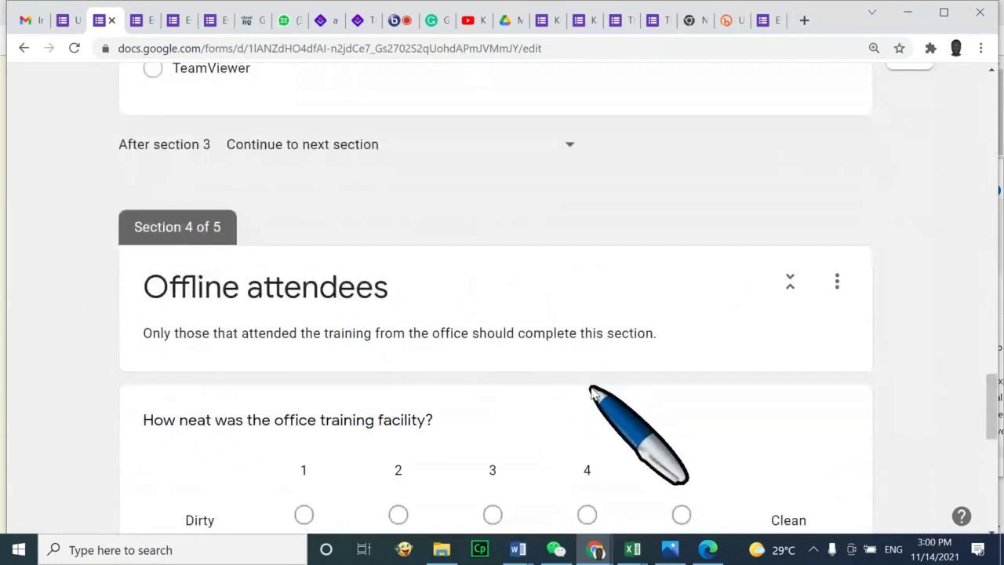
scroll(503, 343, "up", 6)
scroll(503, 342, "up", 10)
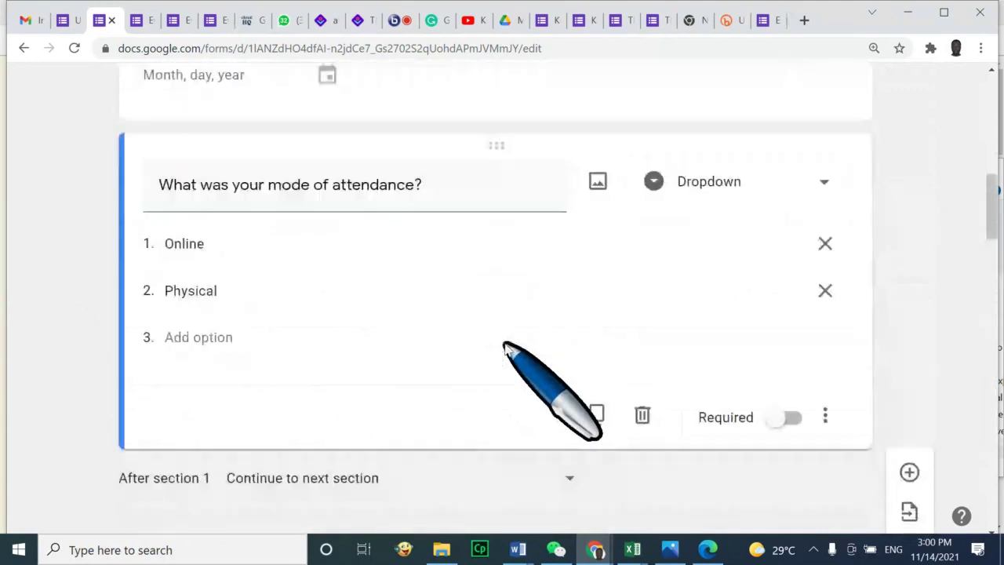
scroll(504, 345, "up", 2)
scroll(505, 345, "down", 2)
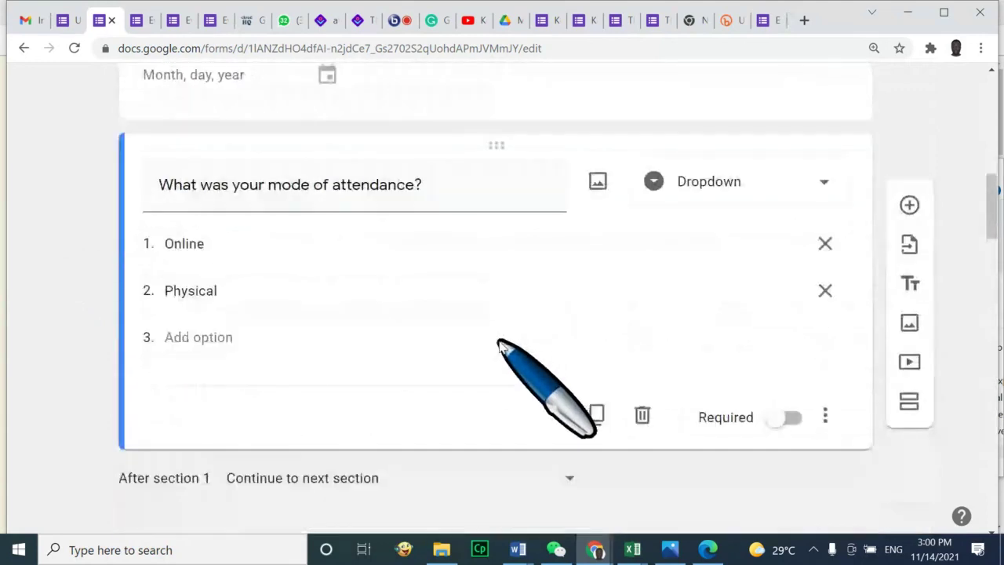
scroll(502, 349, "down", 2)
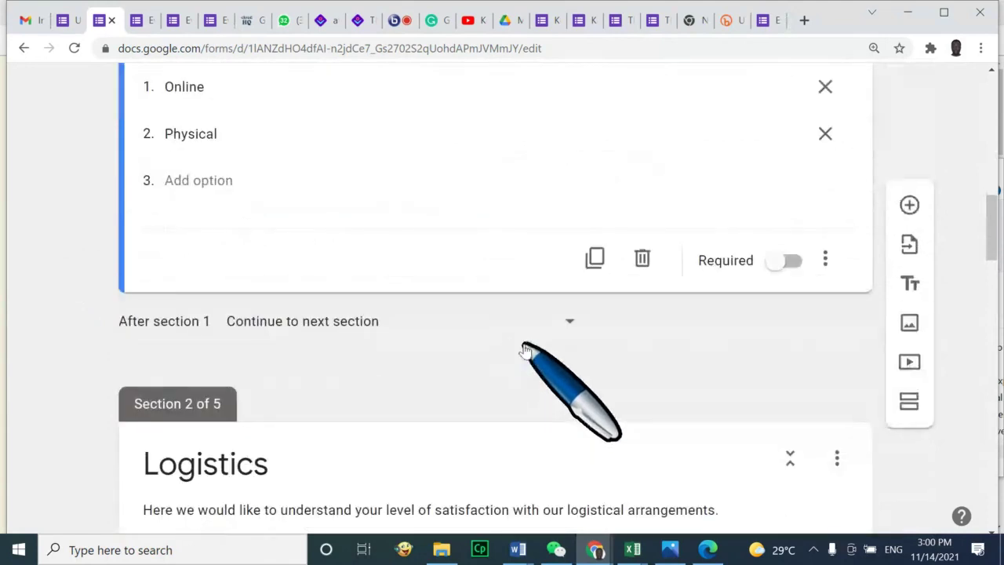
left_click(828, 259)
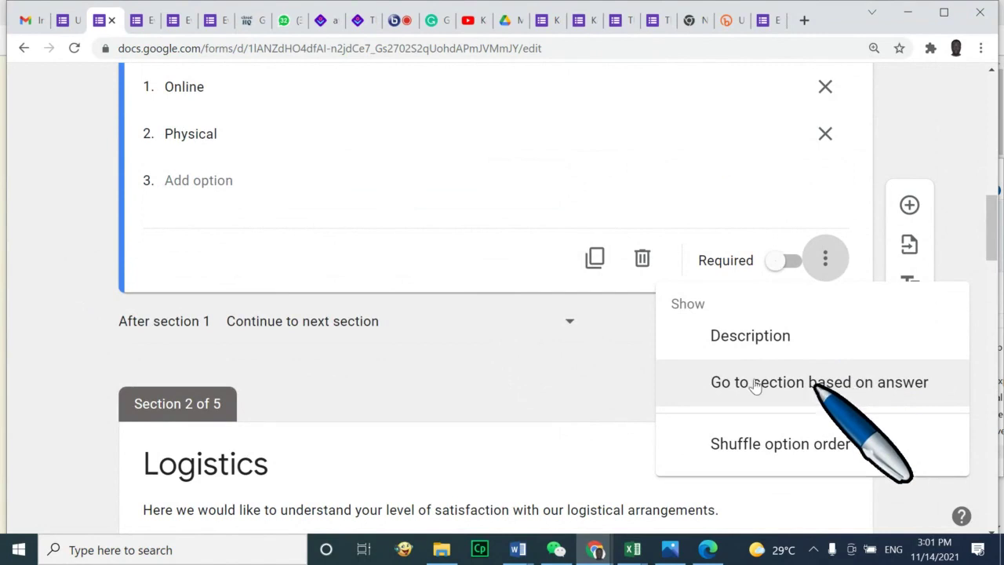
left_click(395, 392)
scroll(470, 392, "down", 3)
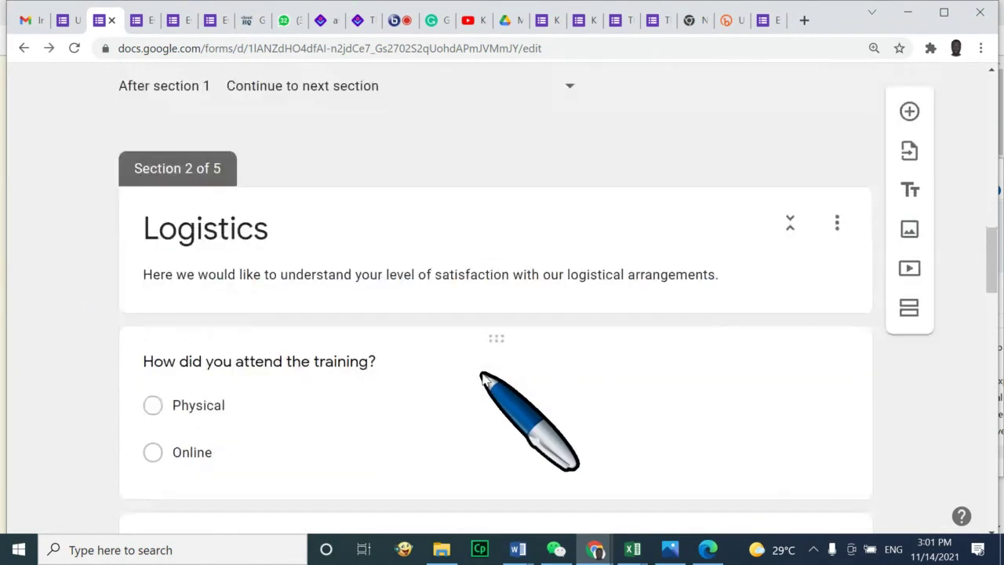
scroll(463, 360, "down", 6)
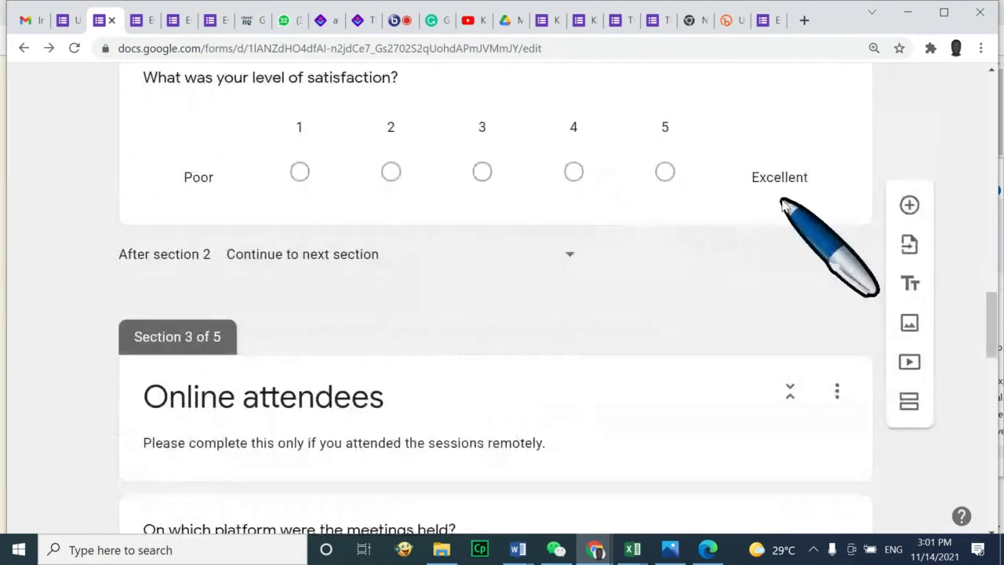
scroll(788, 206, "up", 1)
scroll(488, 269, "up", 1)
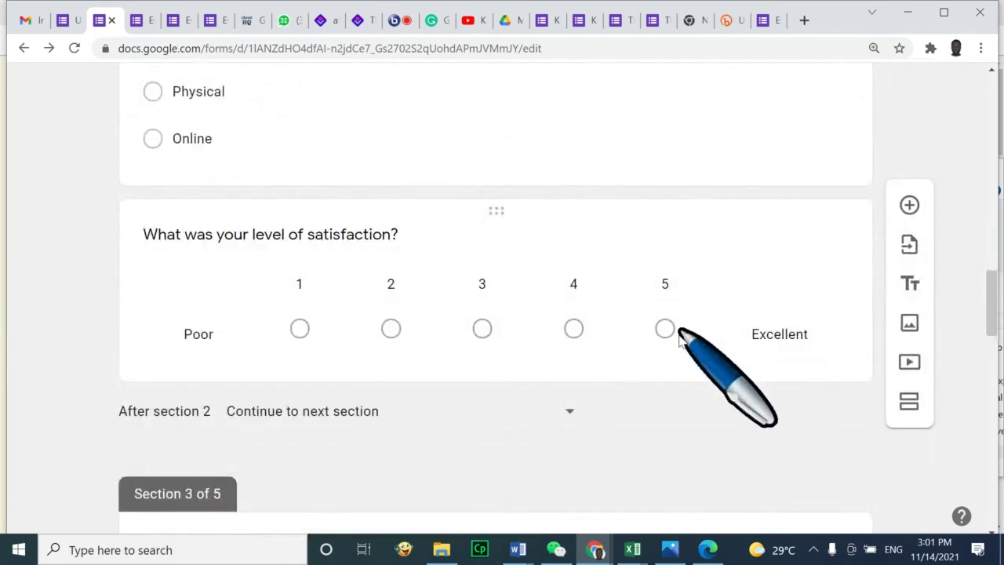
scroll(679, 329, "down", 2)
scroll(281, 400, "down", 9)
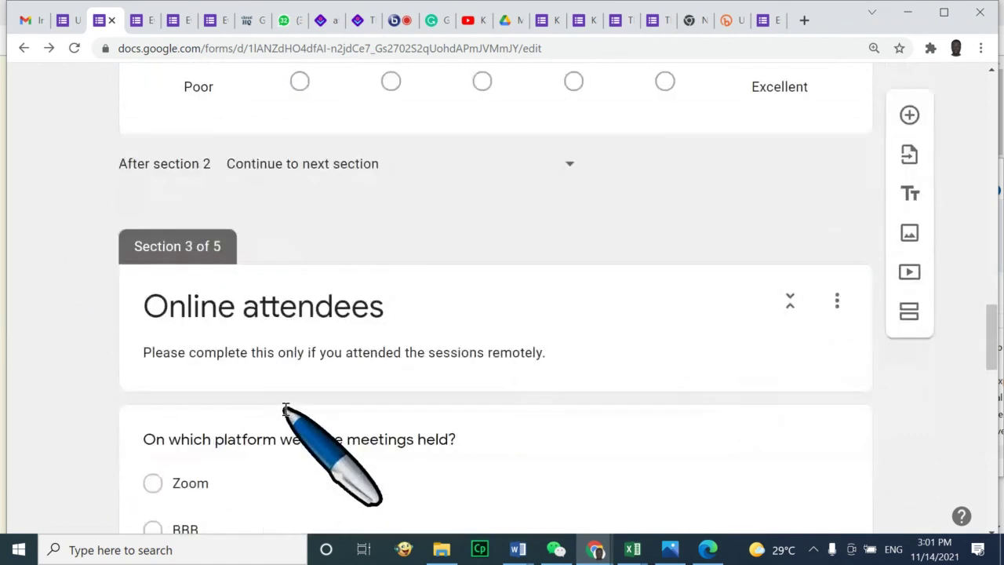
scroll(433, 323, "up", 2)
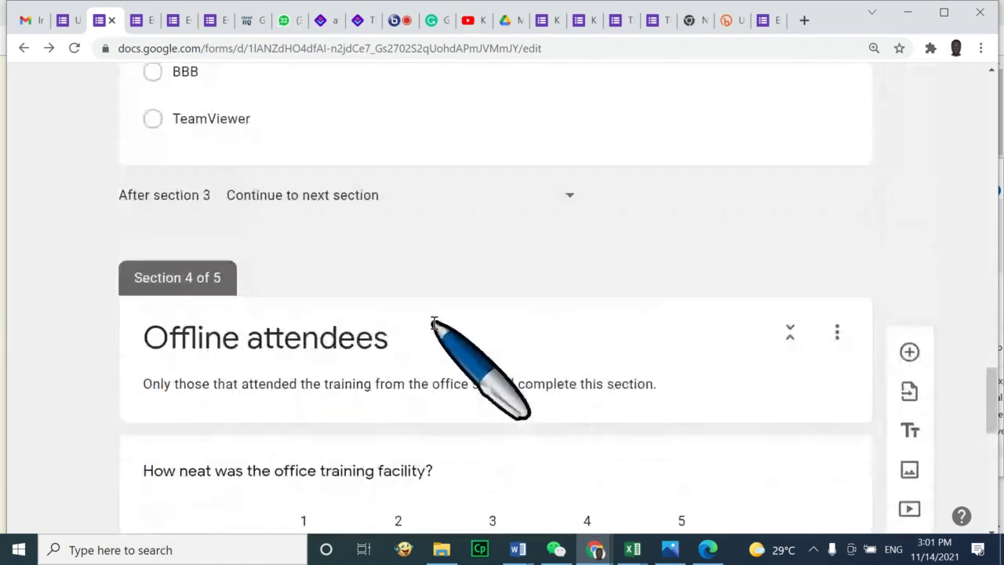
scroll(434, 323, "up", 4)
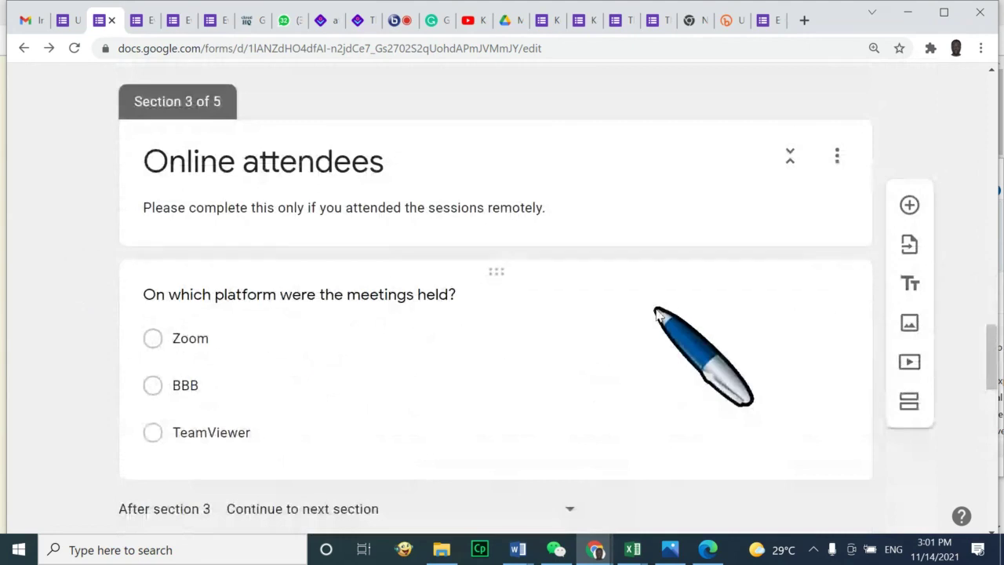
scroll(652, 302, "down", 3)
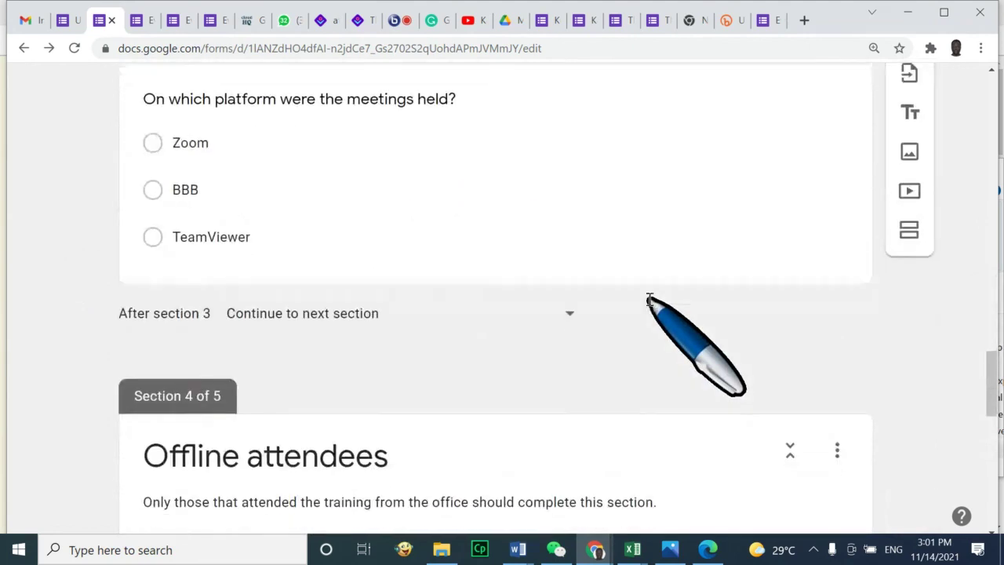
scroll(648, 300, "up", 6)
scroll(648, 298, "up", 3)
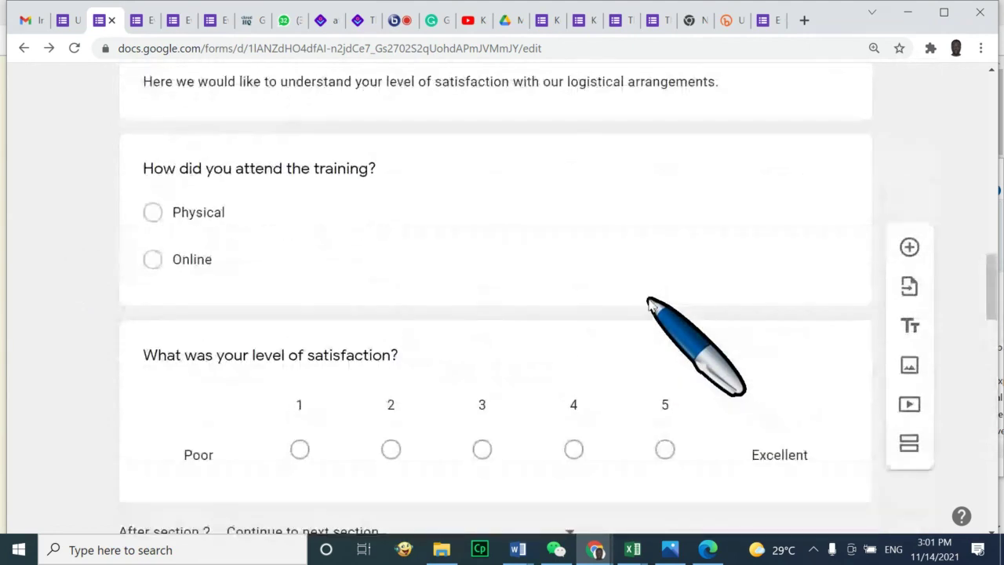
scroll(650, 300, "down", 3)
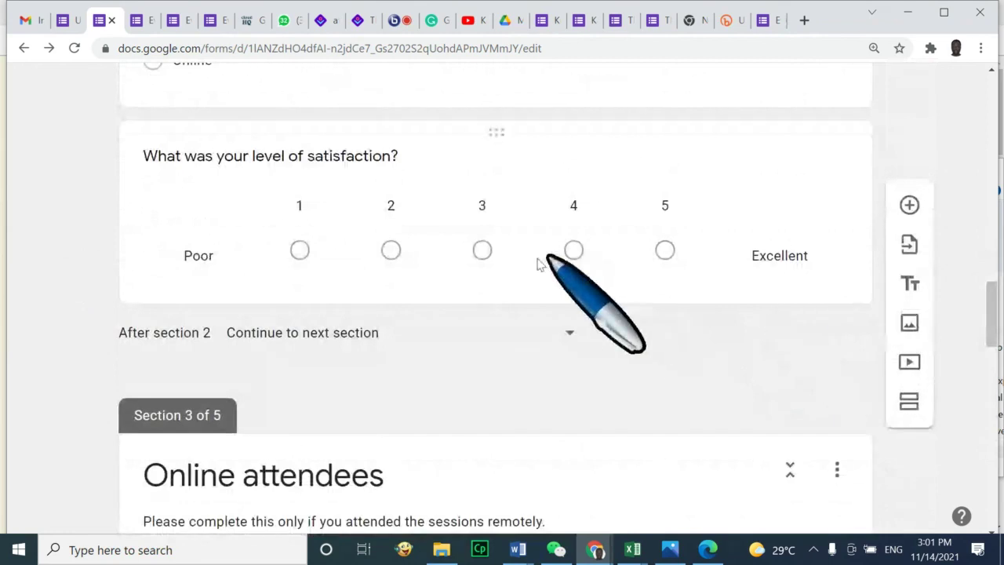
- Open the satisfaction question's extra-options menu and close it unchanged
left_click(418, 158)
scroll(650, 385, "down", 2)
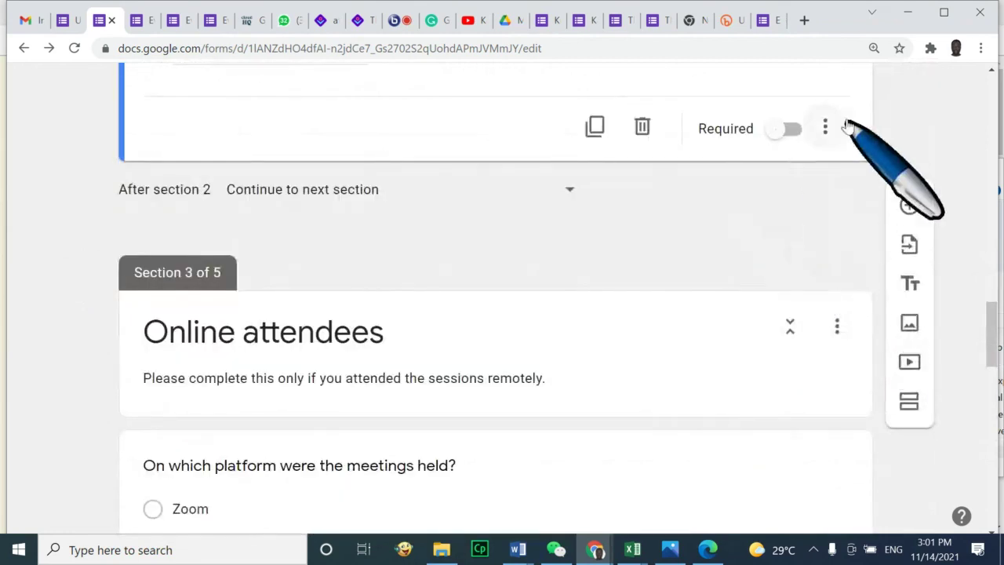
left_click(828, 128)
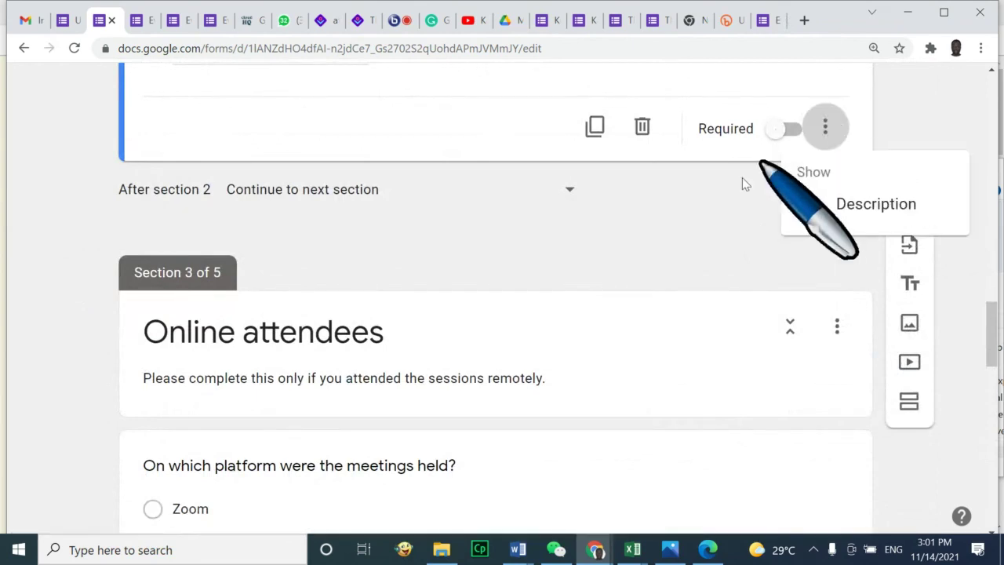
left_click(706, 219)
- Check the Logistics section menu, then list the 'After section 2' destination choices
scroll(701, 264, "up", 1)
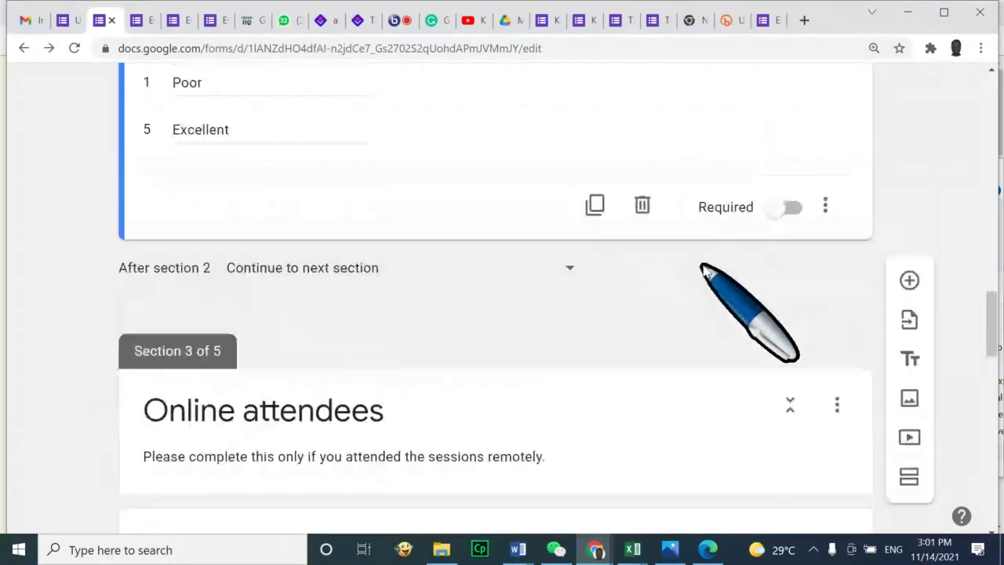
scroll(720, 333, "up", 1)
scroll(721, 329, "up", 3)
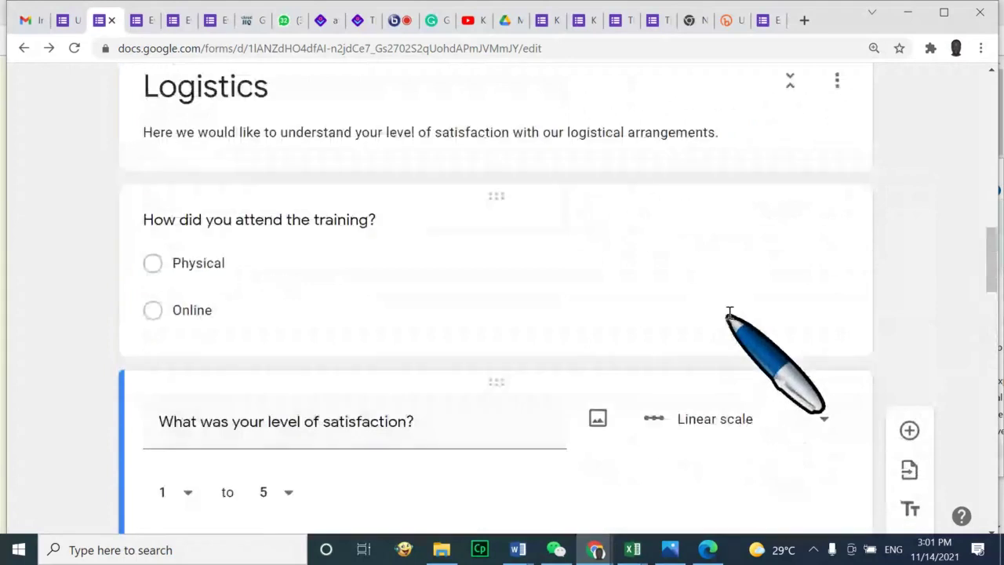
left_click(837, 80)
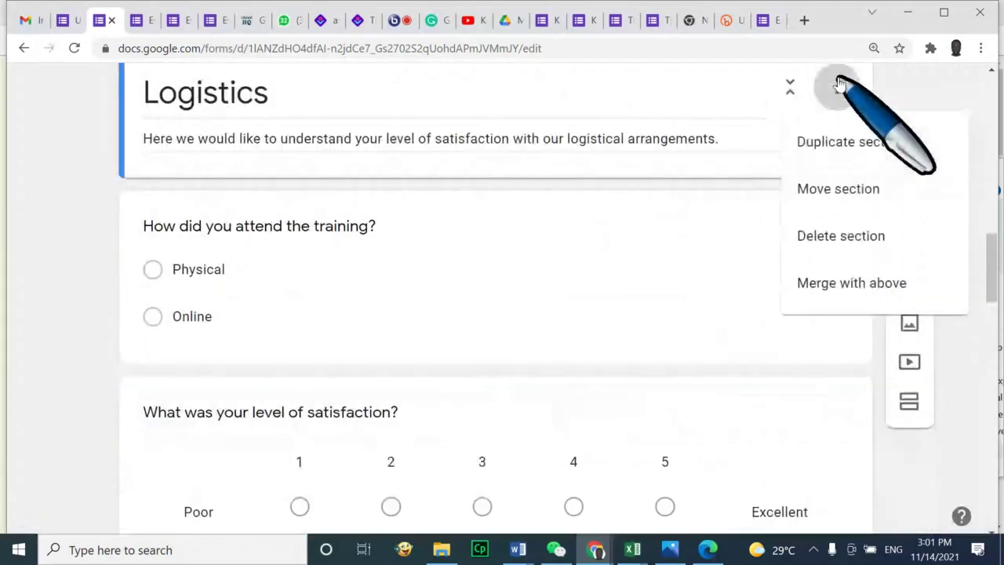
left_click(76, 255)
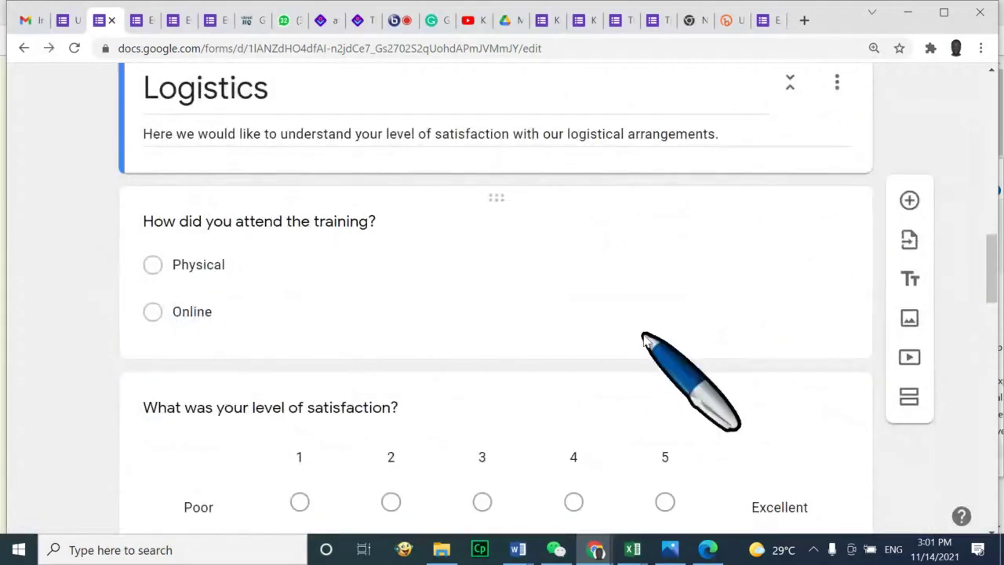
scroll(706, 345, "down", 4)
scroll(446, 402, "down", 1)
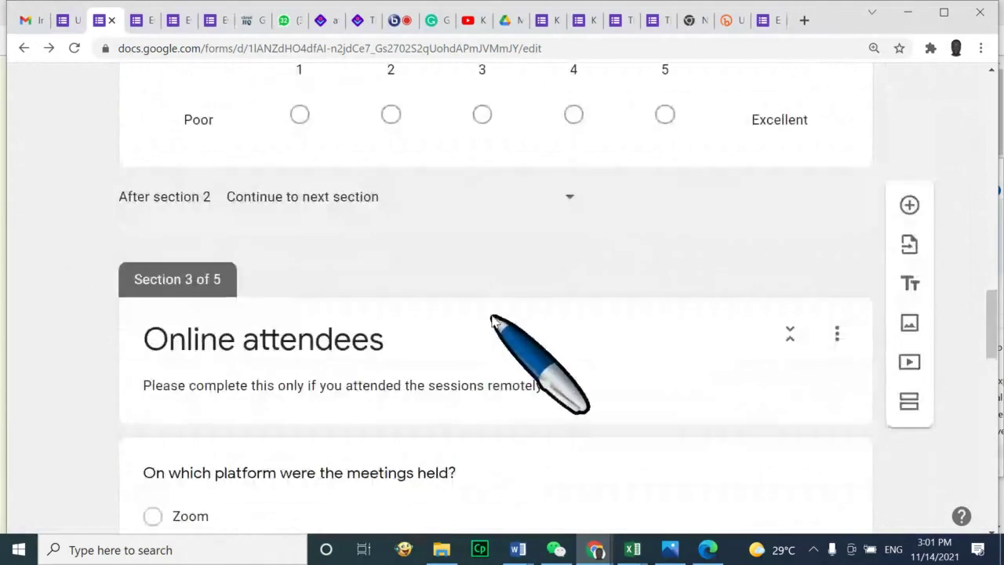
left_click(561, 200)
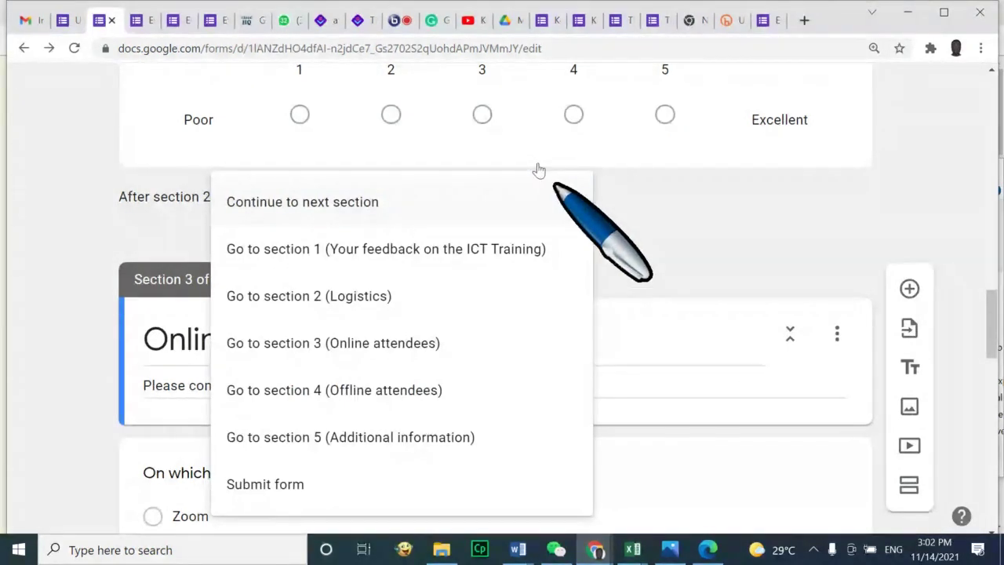
- Open the 'Excel, Emailing and Screenshots' course video on the YouTube channel
left_click(400, 21)
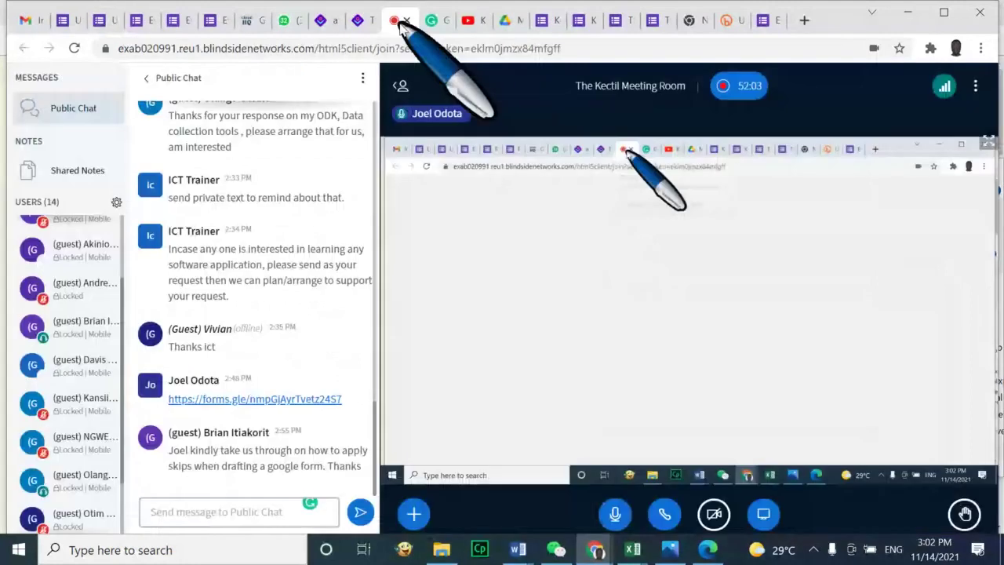
left_click(470, 20)
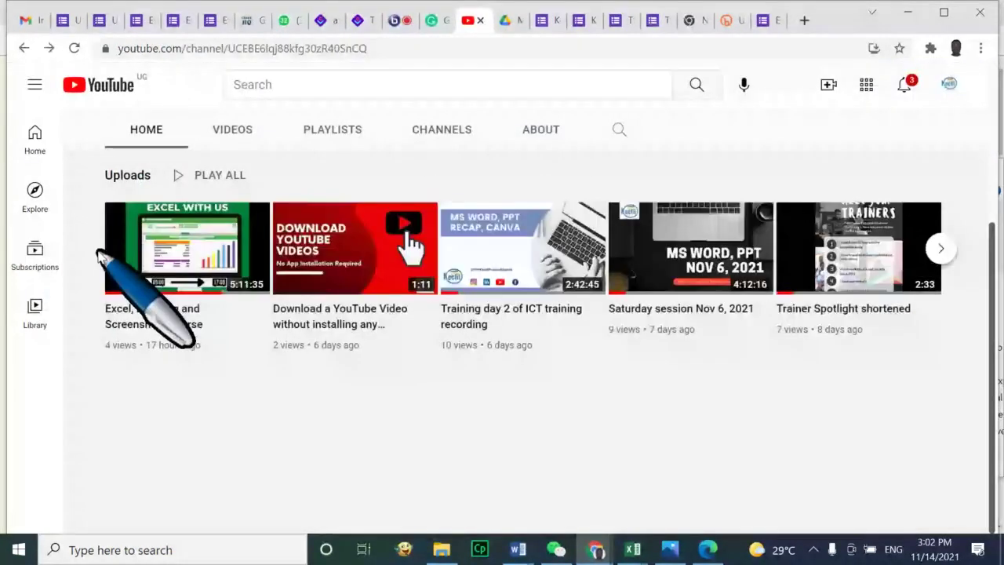
left_click(110, 255)
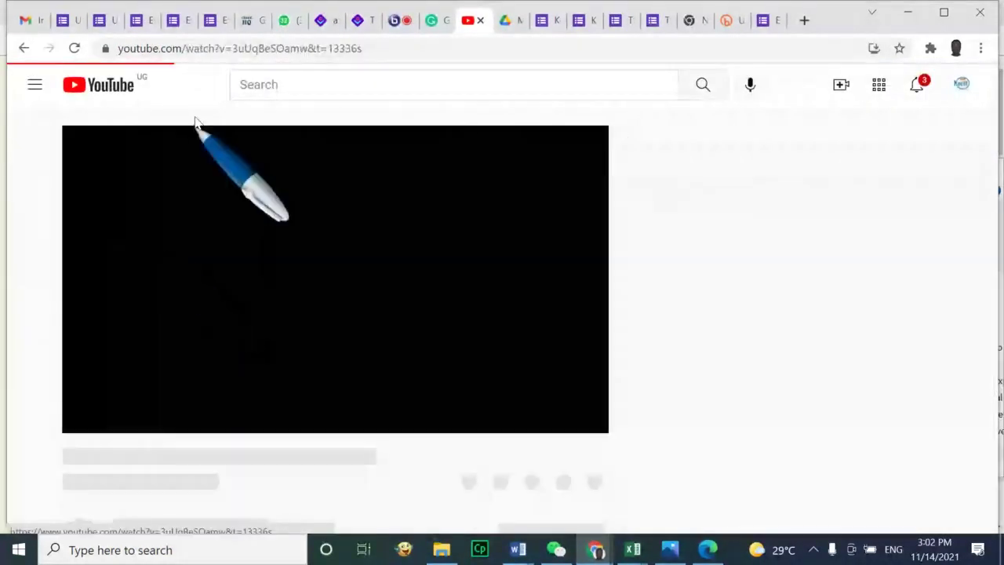
- Copy the video's web address and pause playback
left_click_drag(117, 48, 207, 48)
right_click(206, 49)
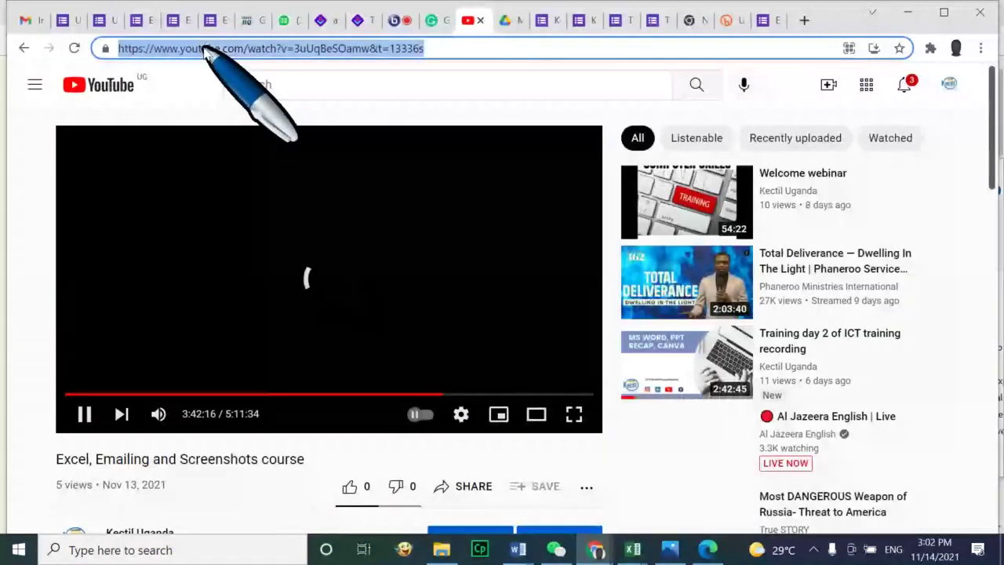
left_click(243, 134)
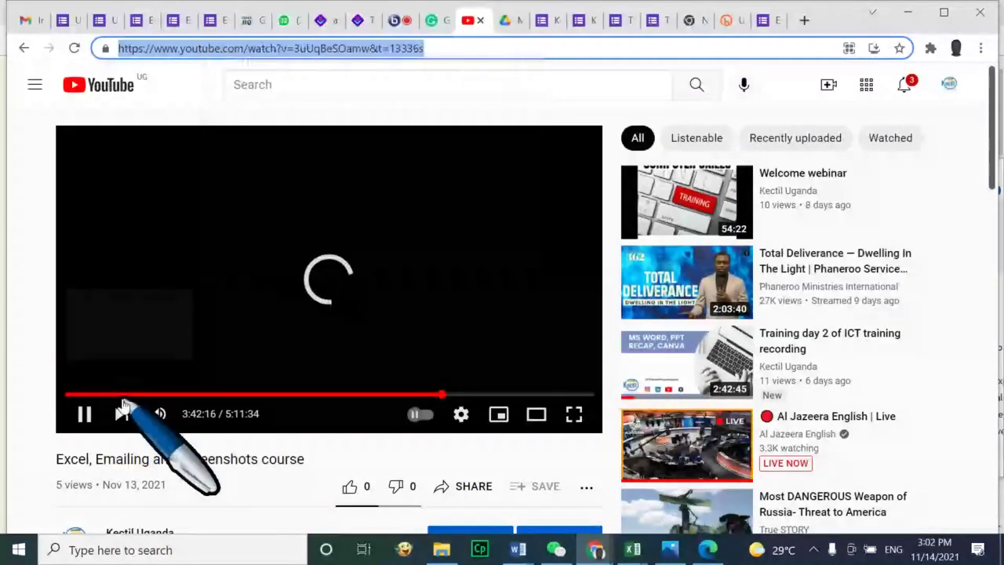
left_click(84, 413)
left_click(405, 19)
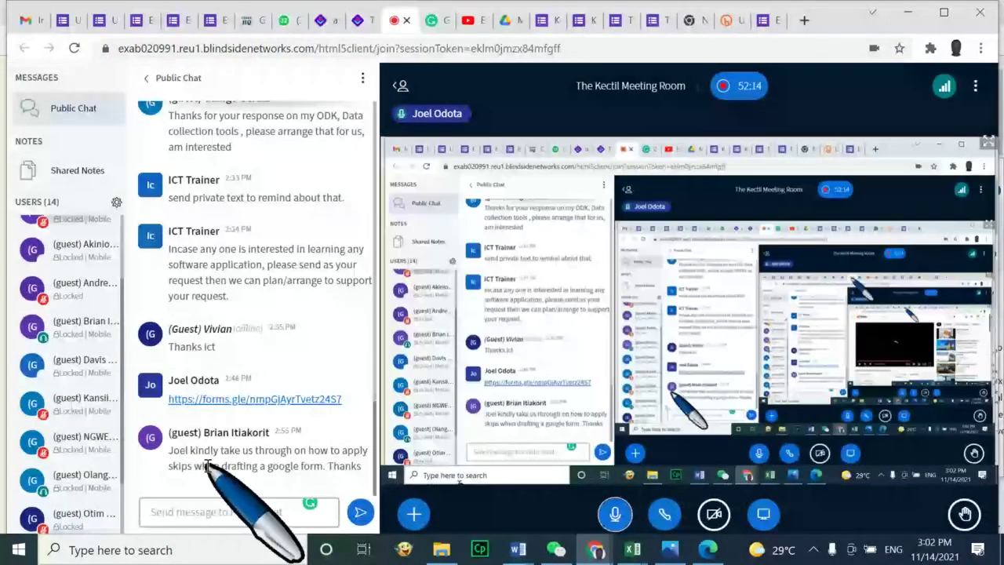
- Send the copied YouTube course link in the Public Chat, then go back to the form editor
left_click(235, 511)
key("ctrl+v")
key("Return")
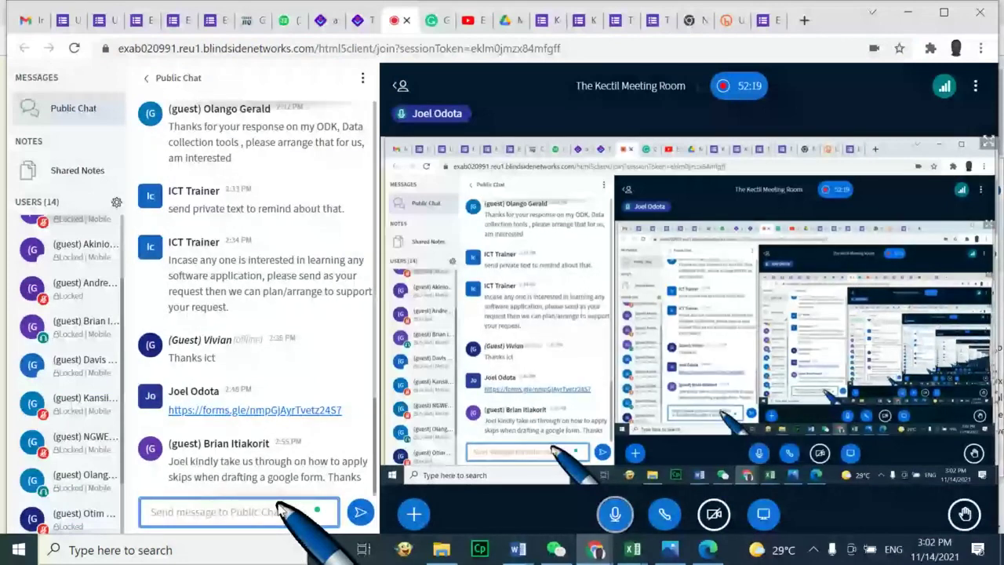
left_click(733, 20)
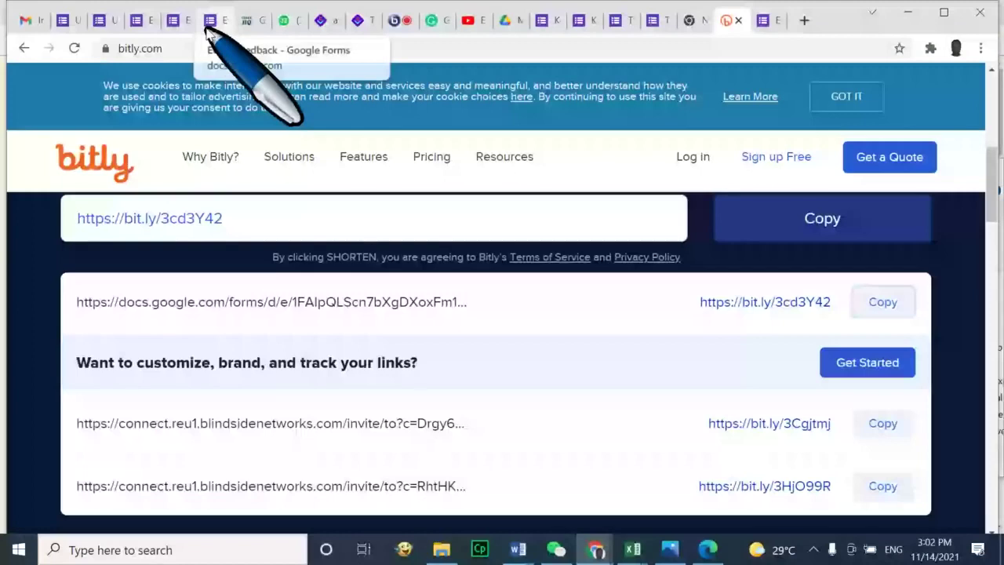
left_click(209, 30)
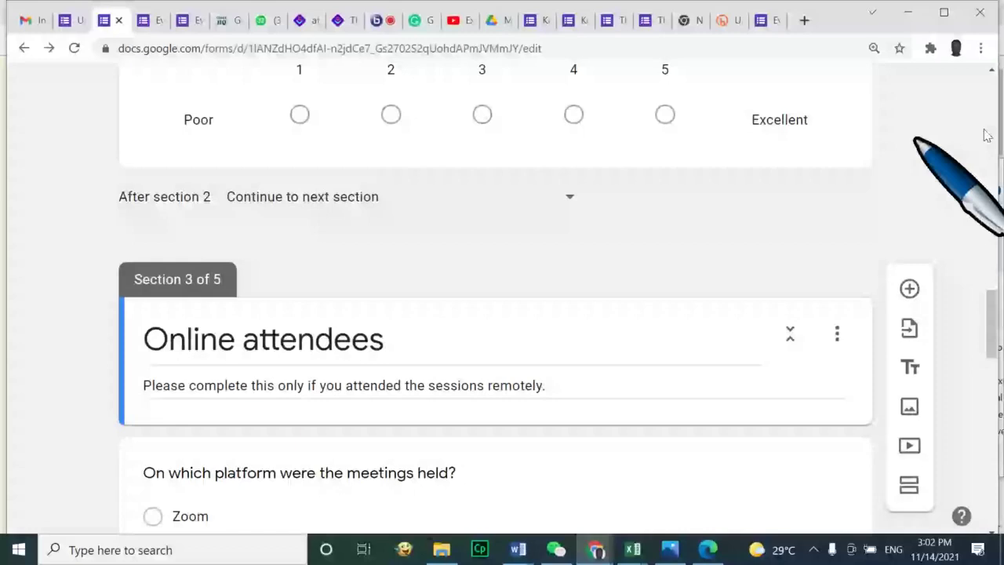
scroll(902, 196, "up", 3)
left_click(802, 240)
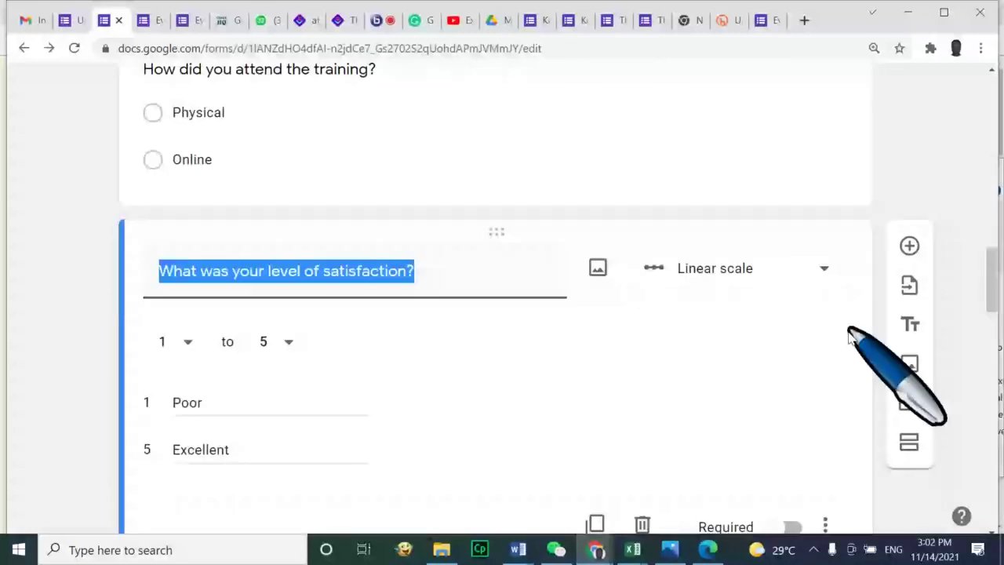
scroll(849, 333, "down", 2)
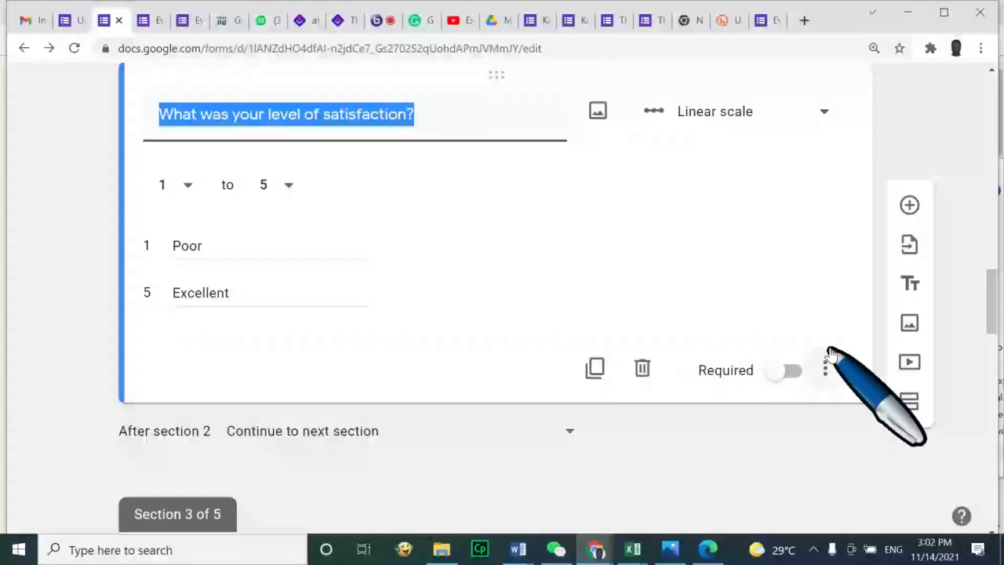
left_click(565, 430)
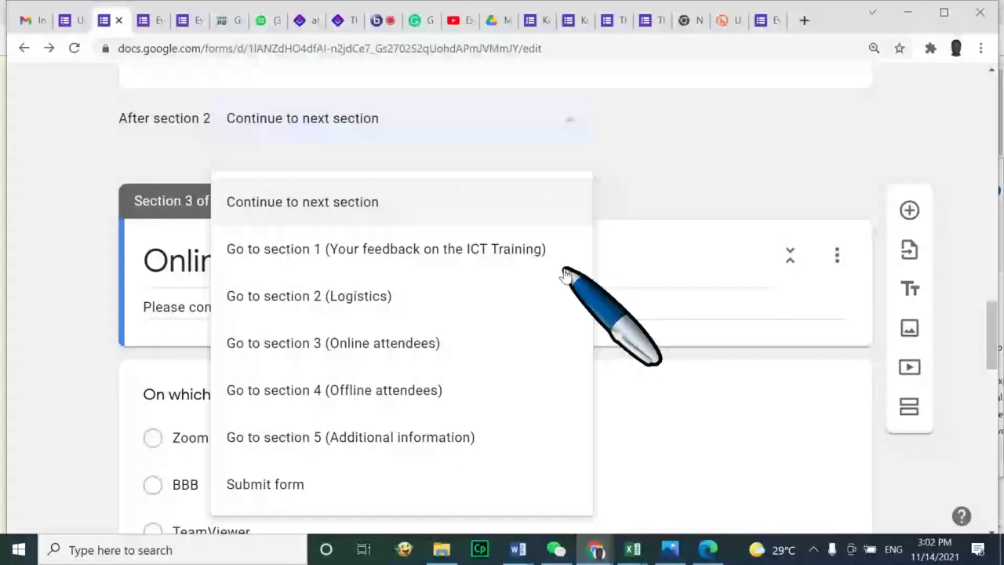
scroll(69, 171, "down", 2)
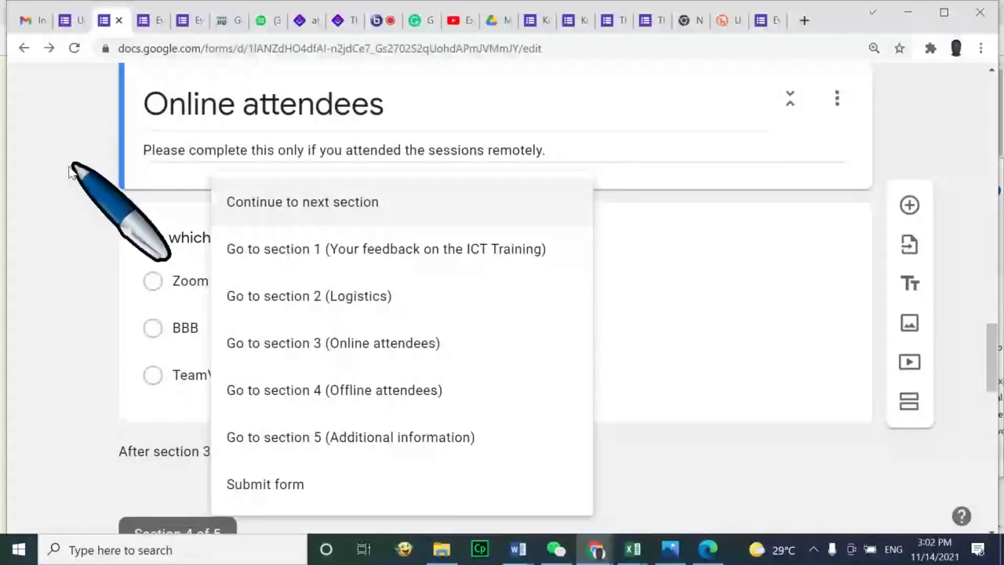
scroll(67, 226, "up", 2)
left_click(768, 228)
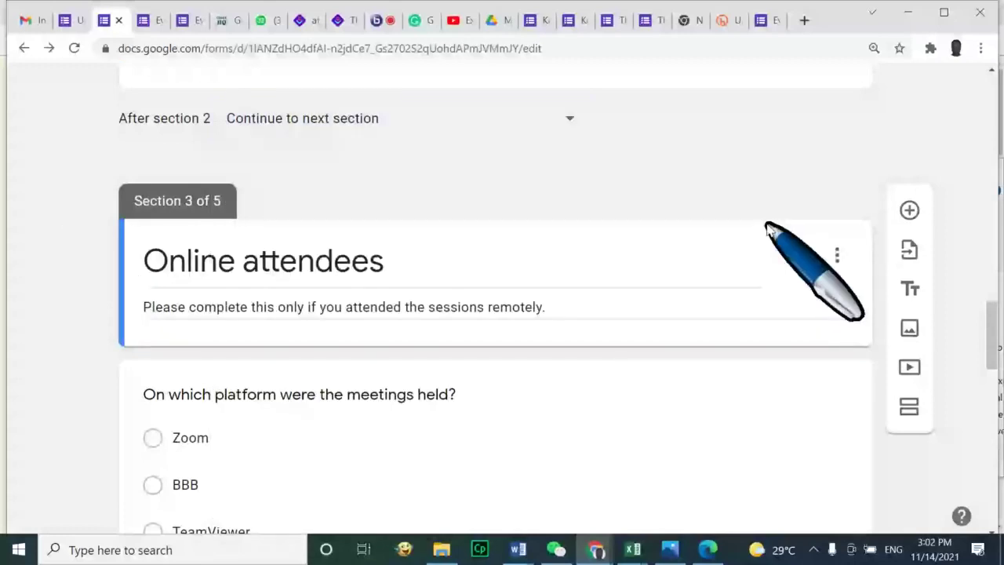
scroll(865, 223, "up", 5)
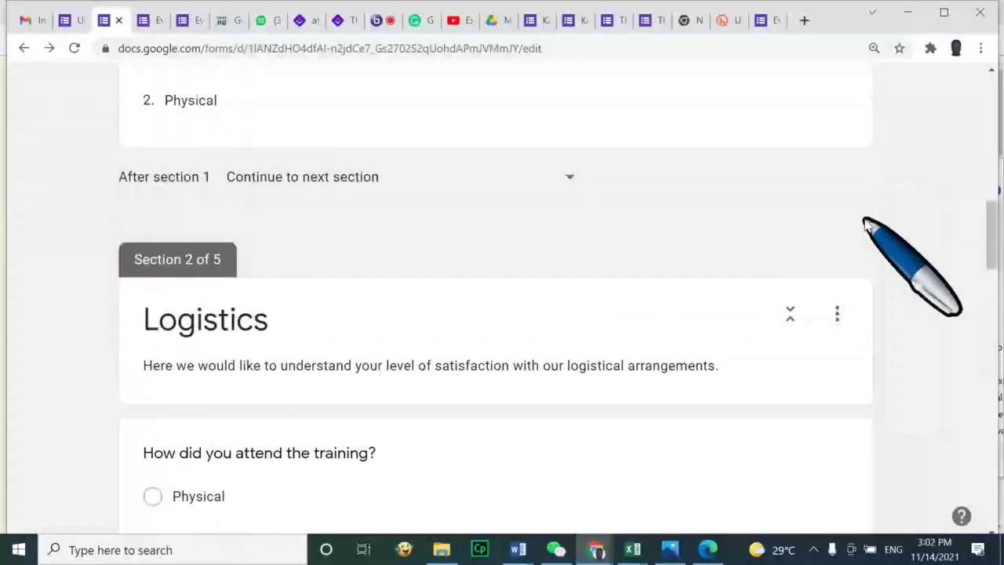
left_click(784, 345)
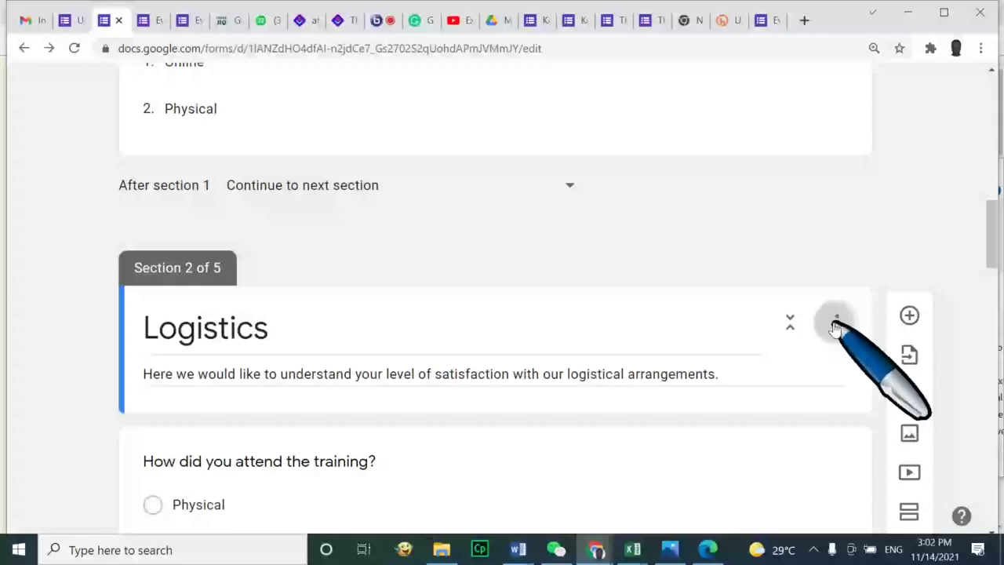
left_click(835, 322)
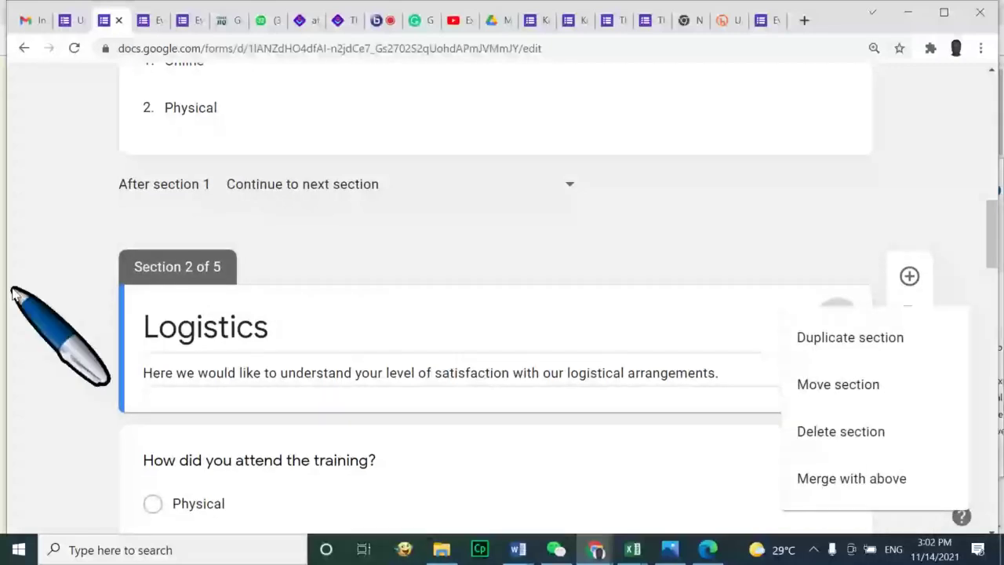
scroll(472, 280, "down", 2)
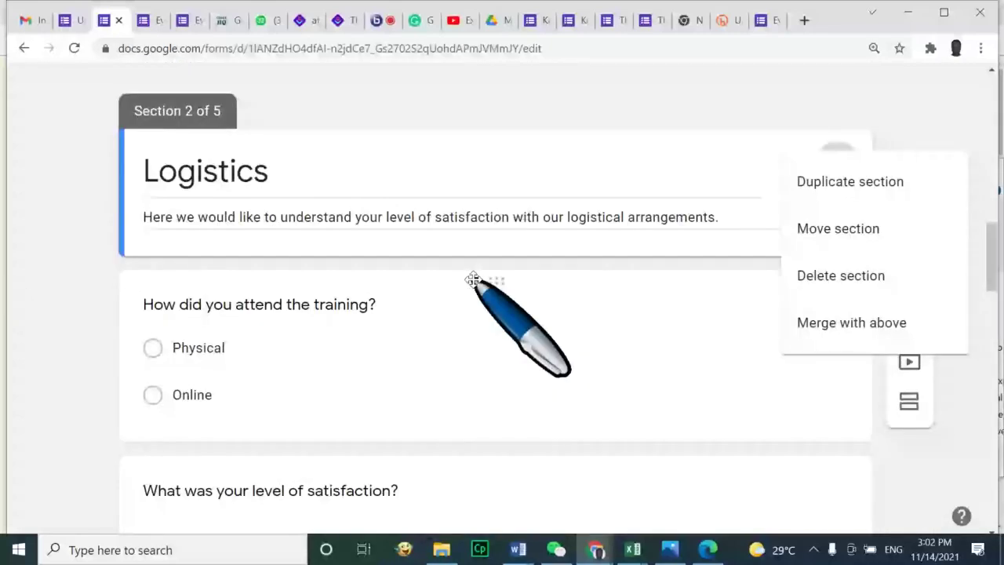
scroll(471, 397, "down", 2)
scroll(531, 359, "down", 2)
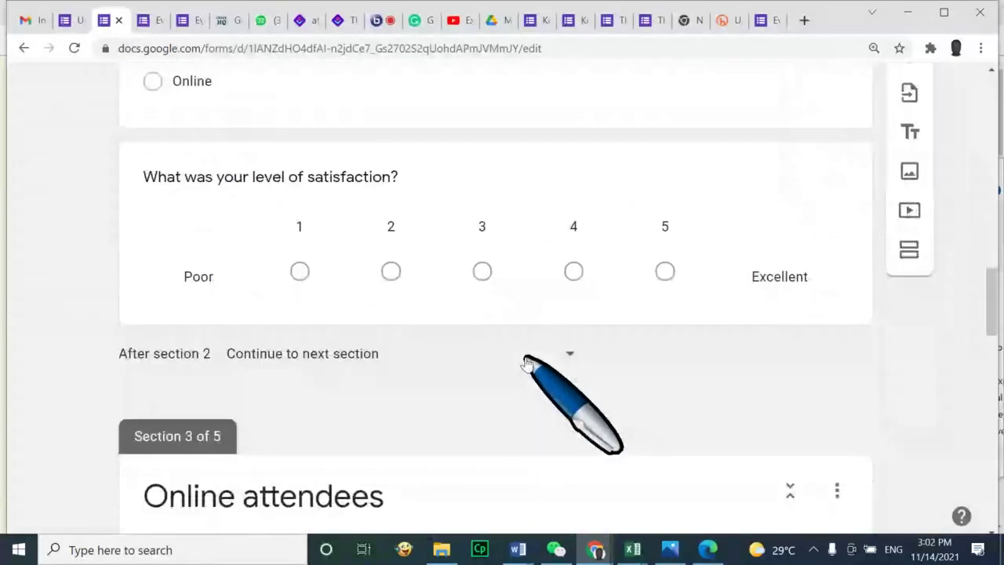
scroll(524, 330, "up", 1)
scroll(509, 251, "up", 5)
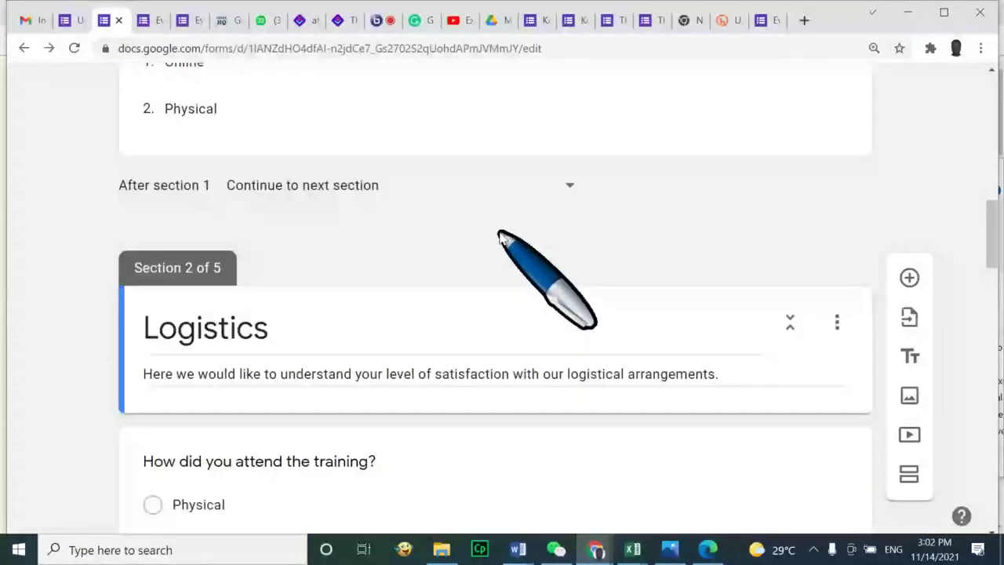
scroll(584, 297, "down", 2)
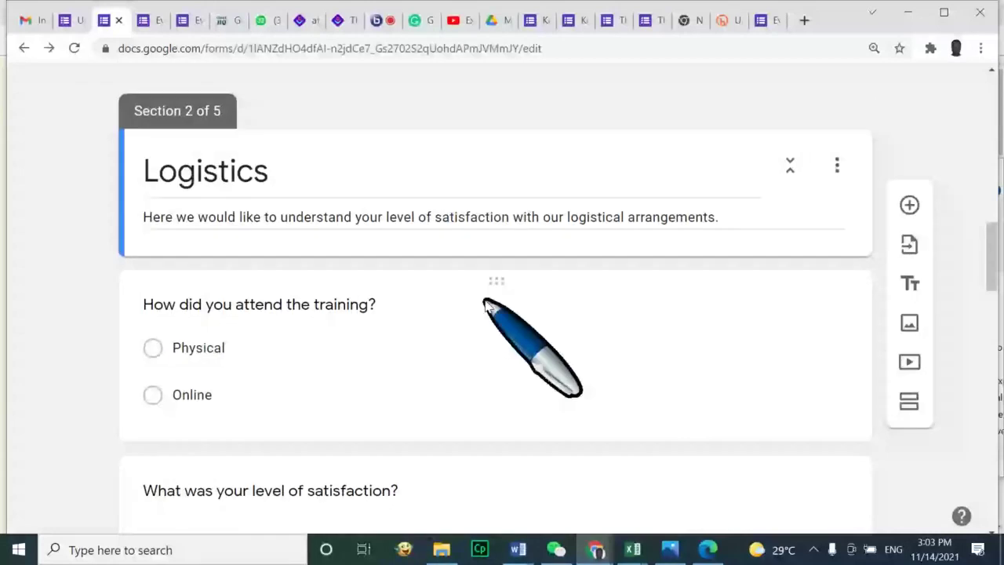
scroll(580, 305, "down", 3)
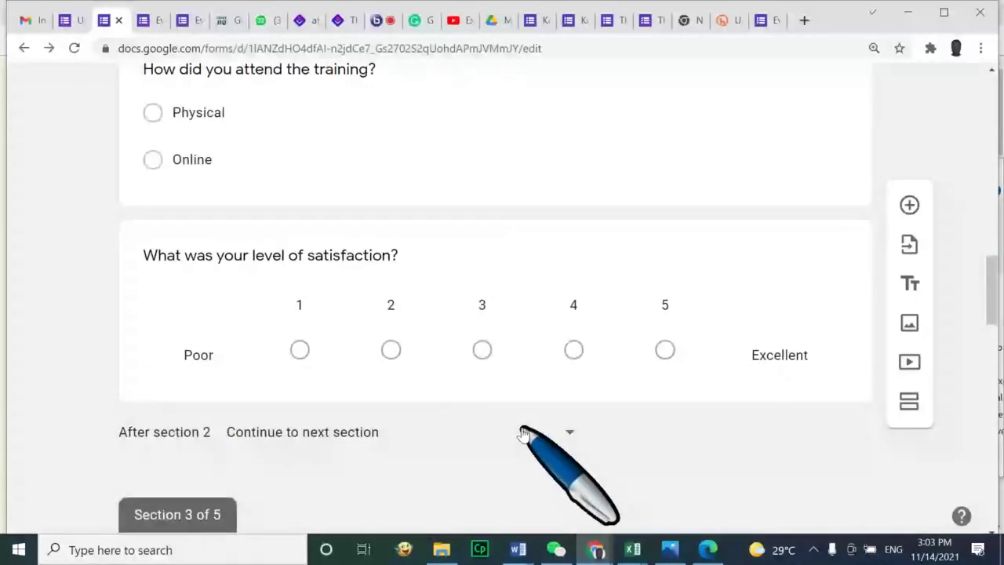
scroll(675, 369, "down", 1)
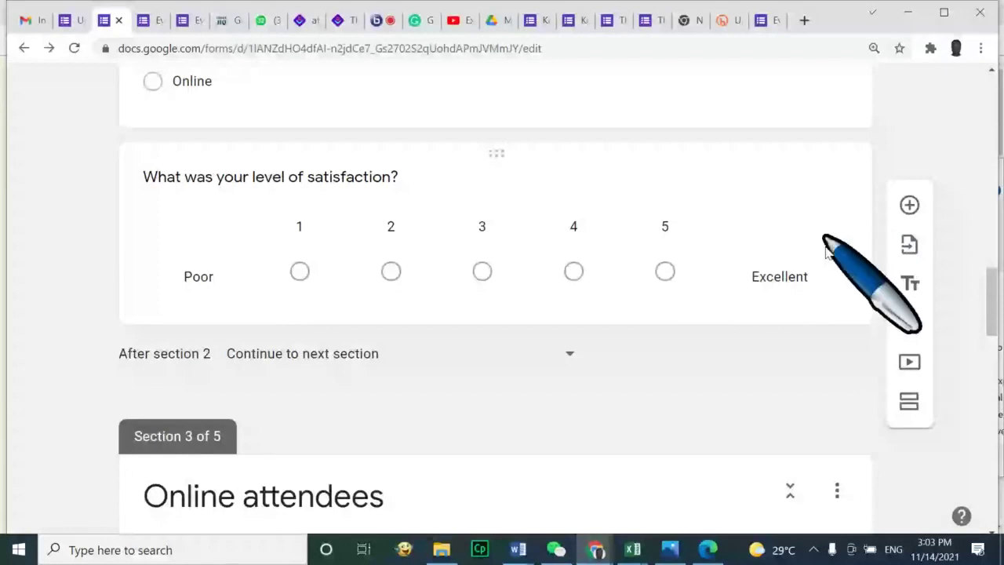
- Drag the satisfaction question above 'How did you attend the training?' in Section 2
left_click(474, 298)
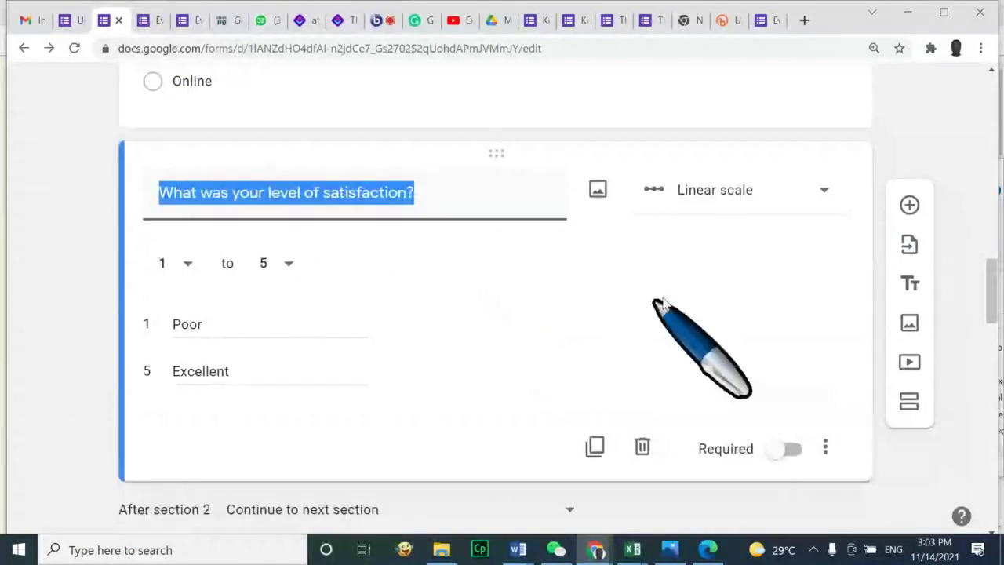
scroll(588, 359, "down", 1)
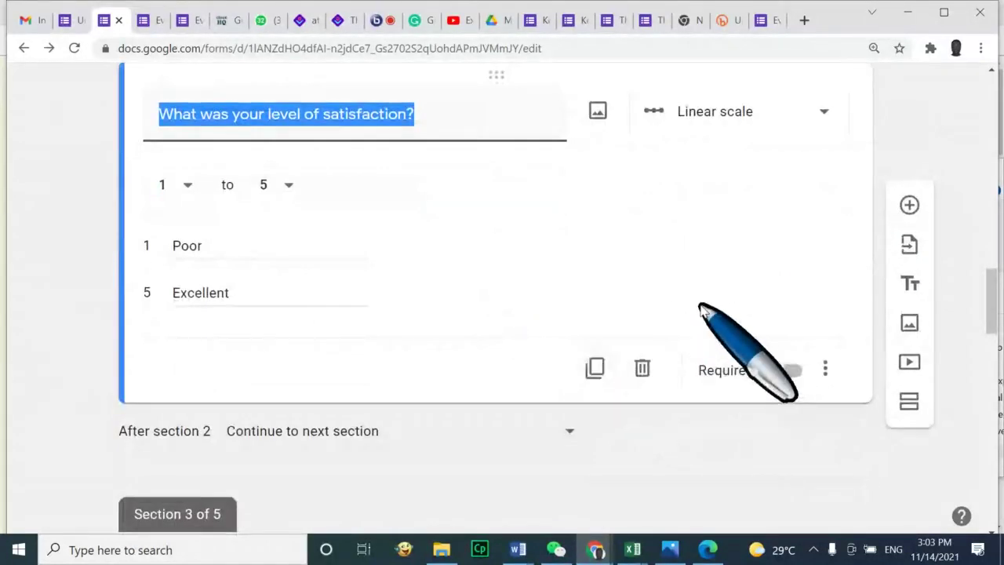
scroll(699, 304, "up", 3)
scroll(699, 302, "up", 1)
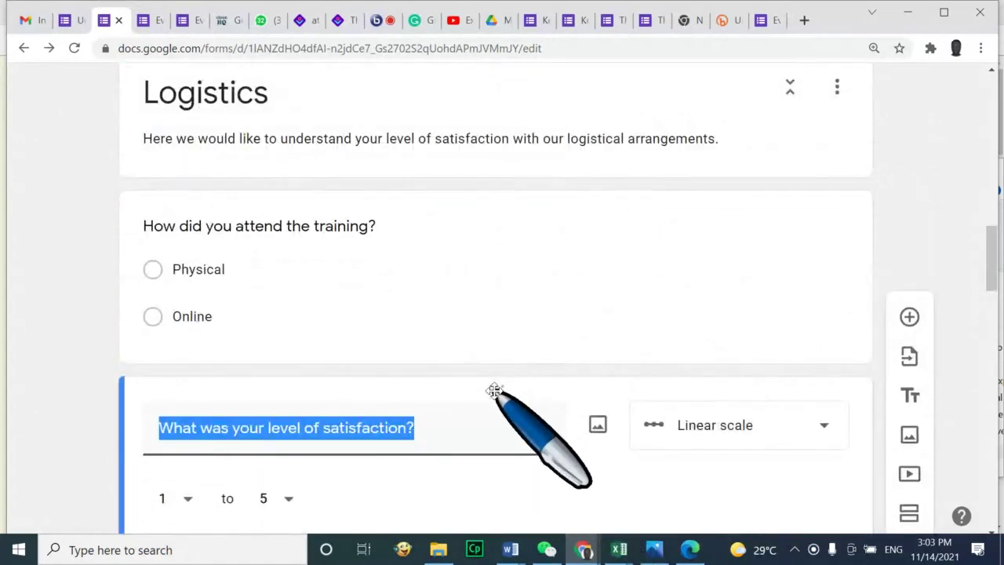
scroll(479, 345, "down", 3)
scroll(434, 358, "down", 1)
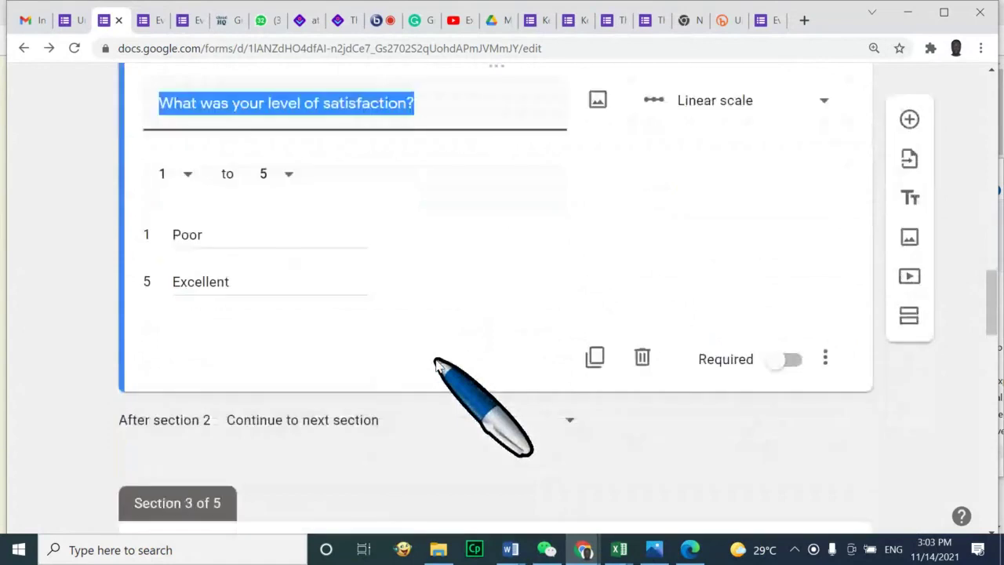
scroll(476, 218, "up", 2)
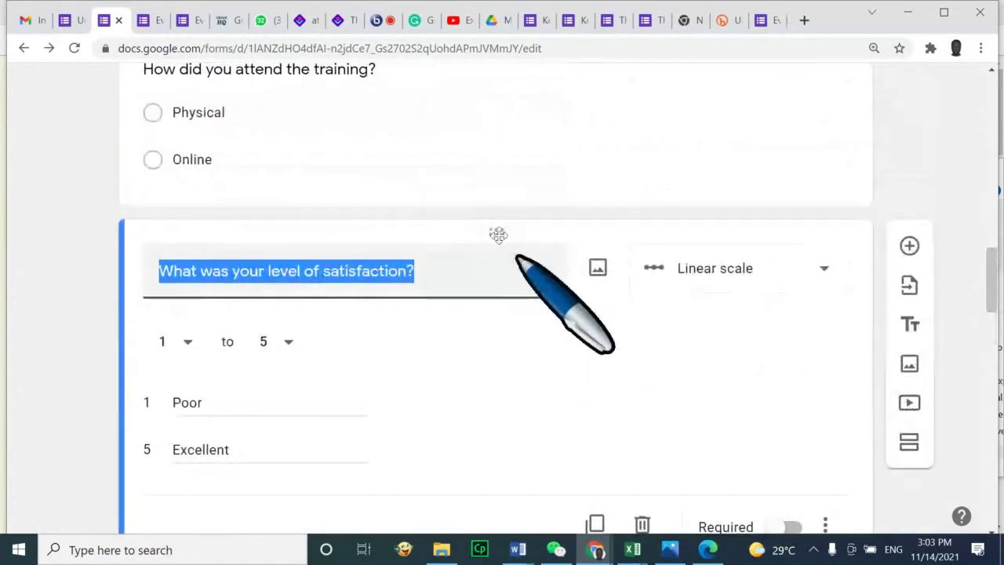
left_click_drag(497, 234, 481, 130)
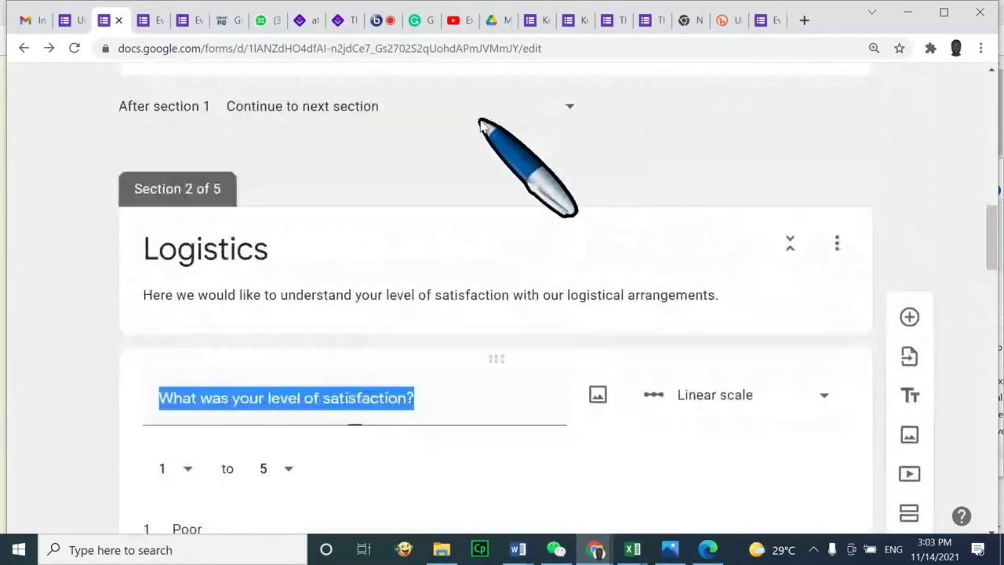
- Review the 'After section 1' destinations, keeping 'Continue to next section'
left_click(482, 110)
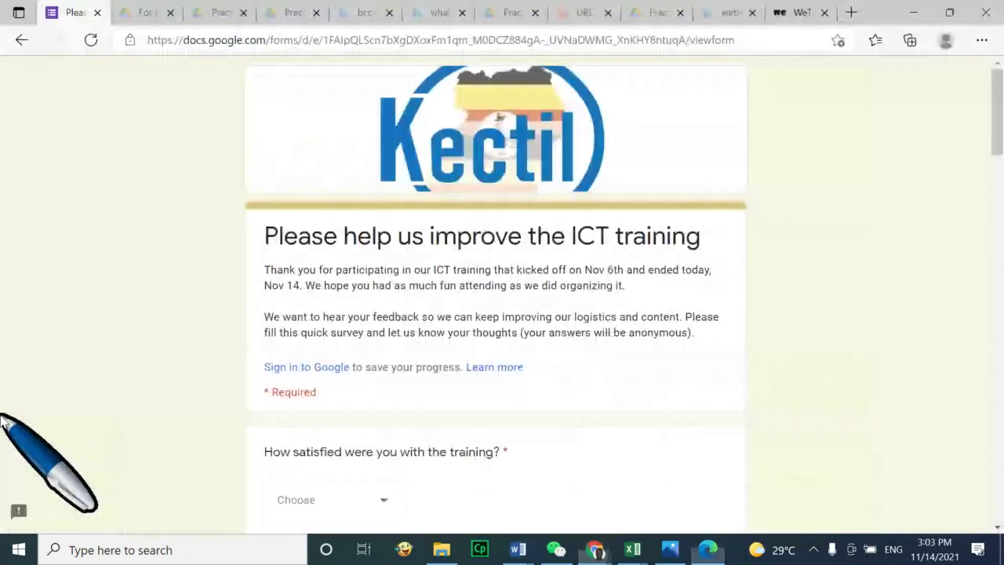
scroll(460, 392, "down", 5)
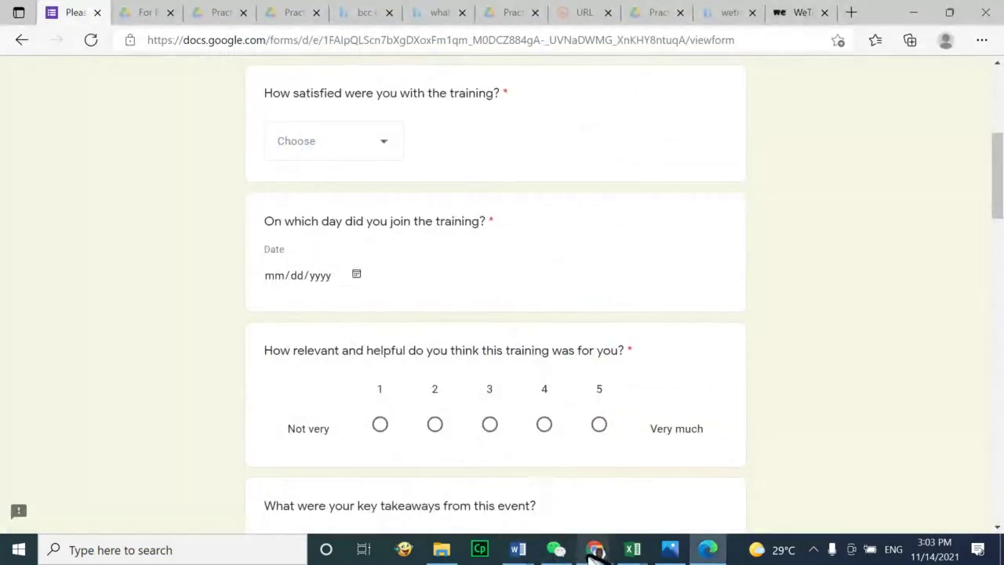
mouse_move(595, 551)
left_click(526, 504)
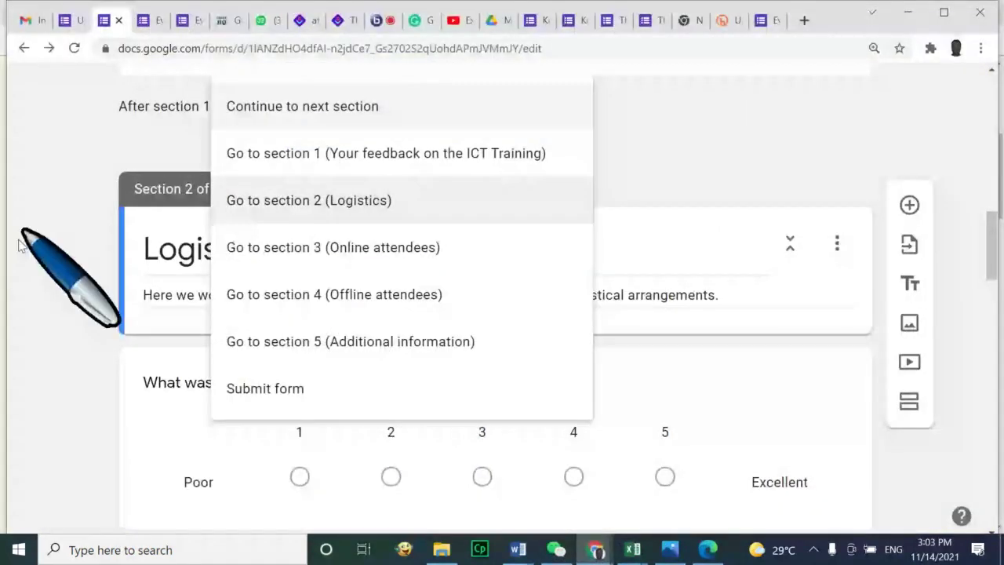
left_click(712, 139)
scroll(593, 453, "down", 2)
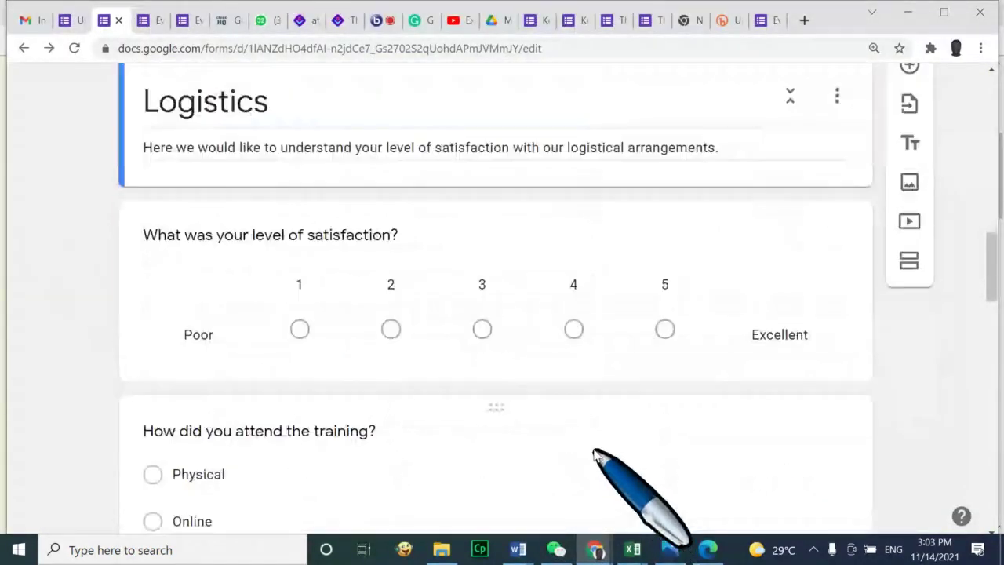
scroll(594, 453, "down", 3)
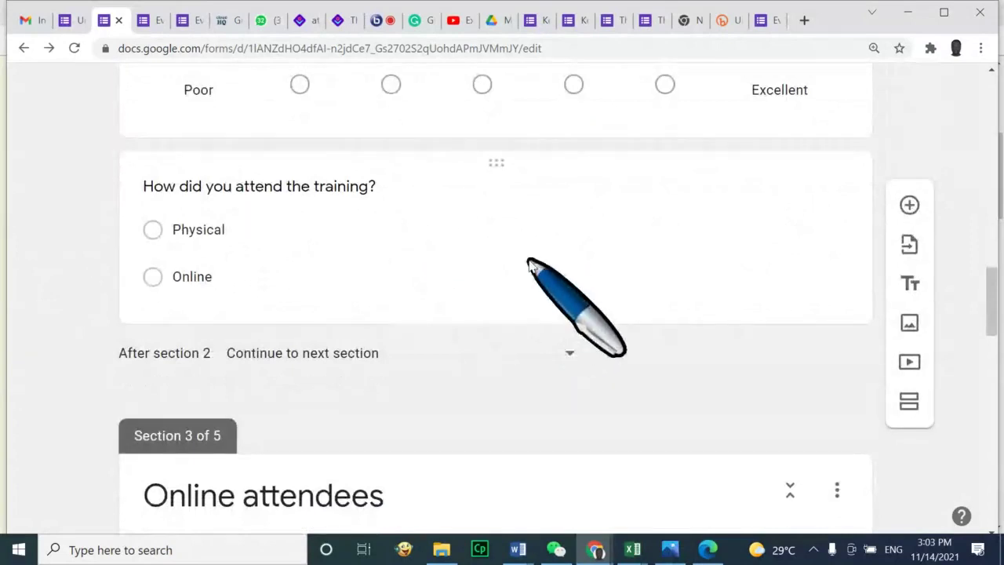
- Turn on 'Go to section based on answer' for the attendance question
left_click(533, 261)
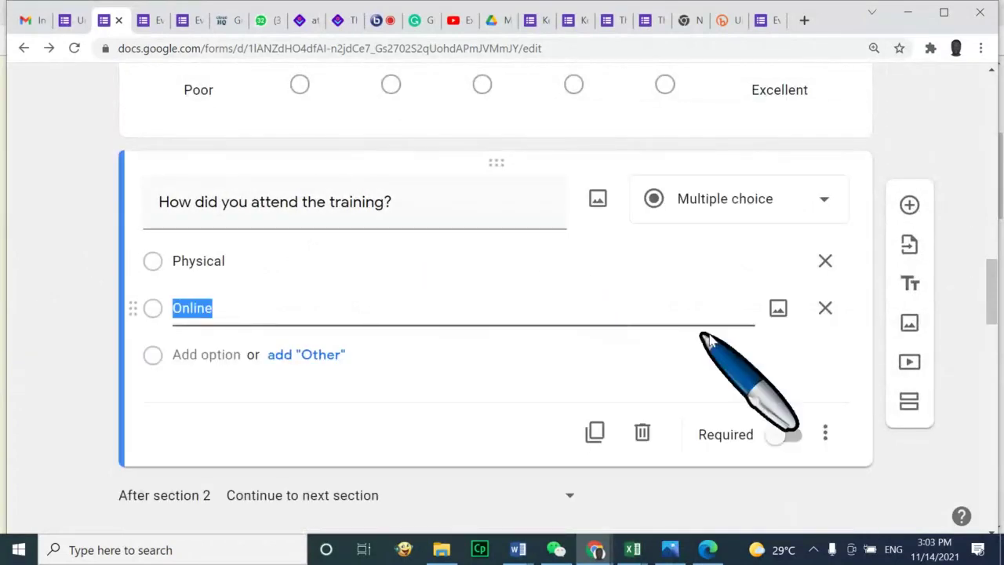
left_click(824, 434)
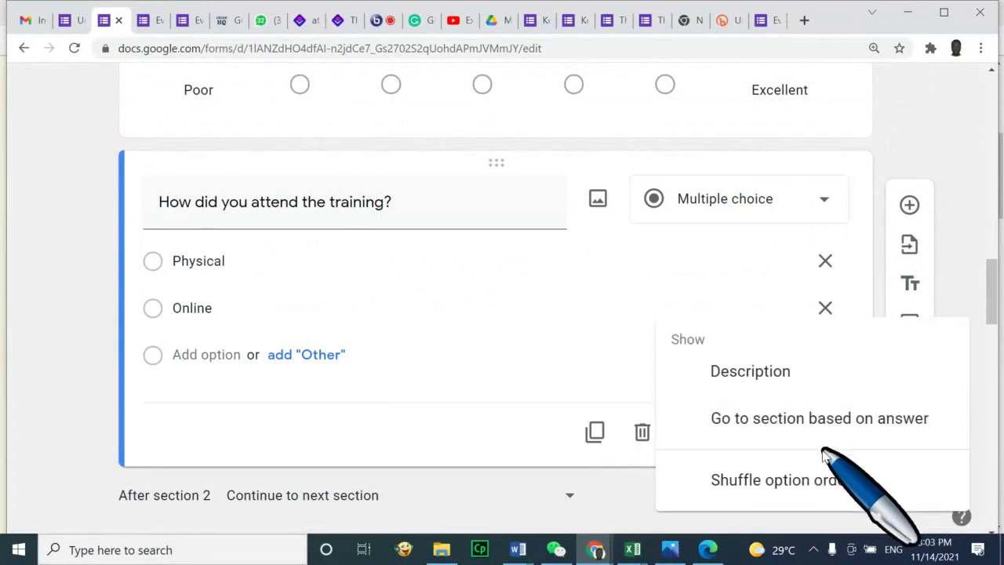
left_click(98, 223)
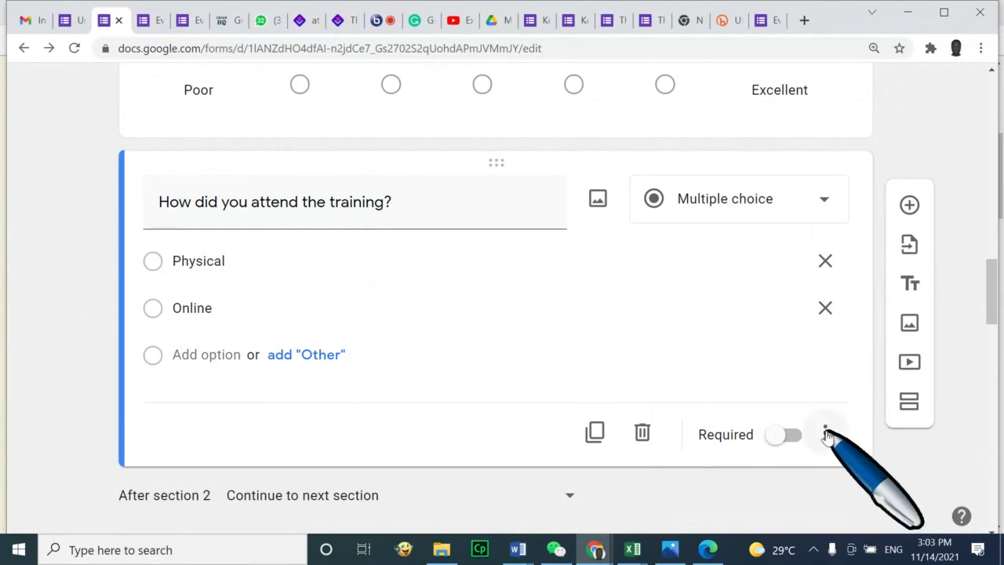
left_click(824, 434)
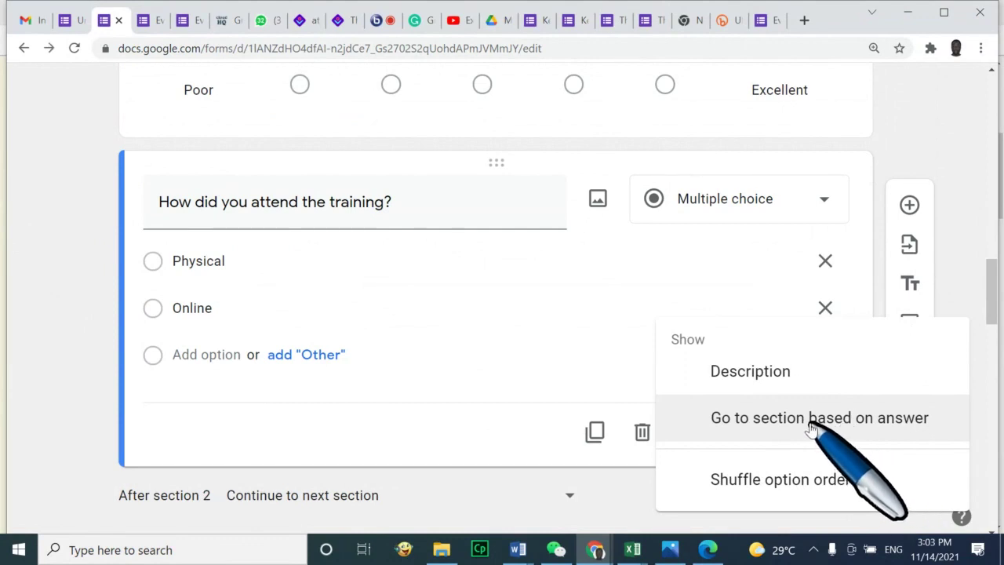
left_click(816, 430)
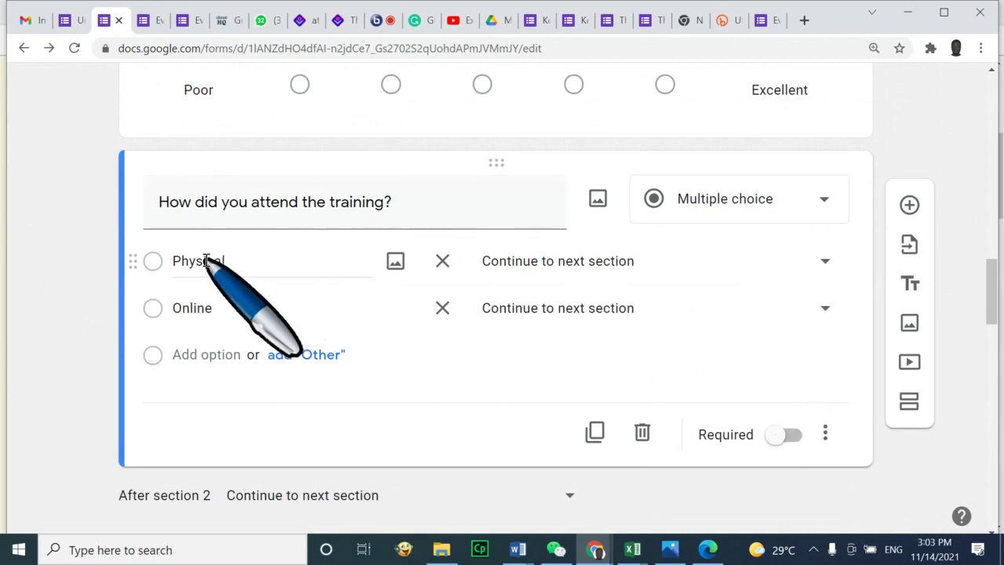
- Route Physical to section 4 (Offline attendees) and Online to section 3 (Online attendees)
left_click(824, 262)
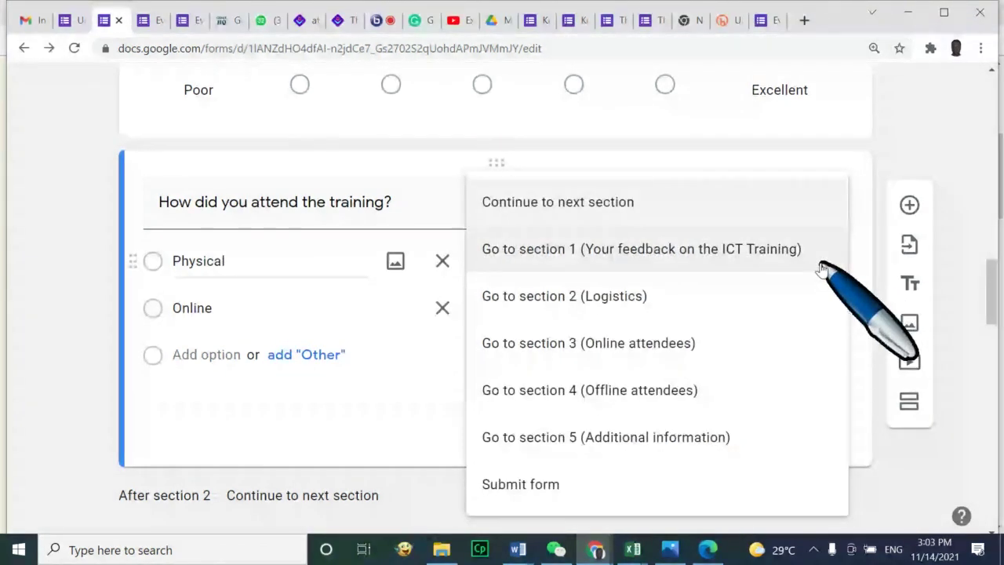
left_click(695, 398)
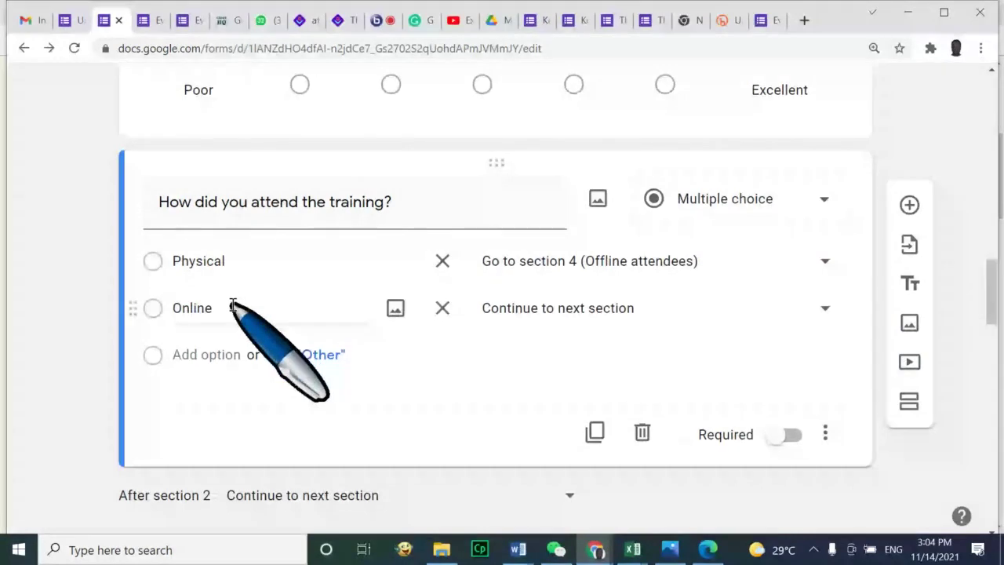
left_click(821, 311)
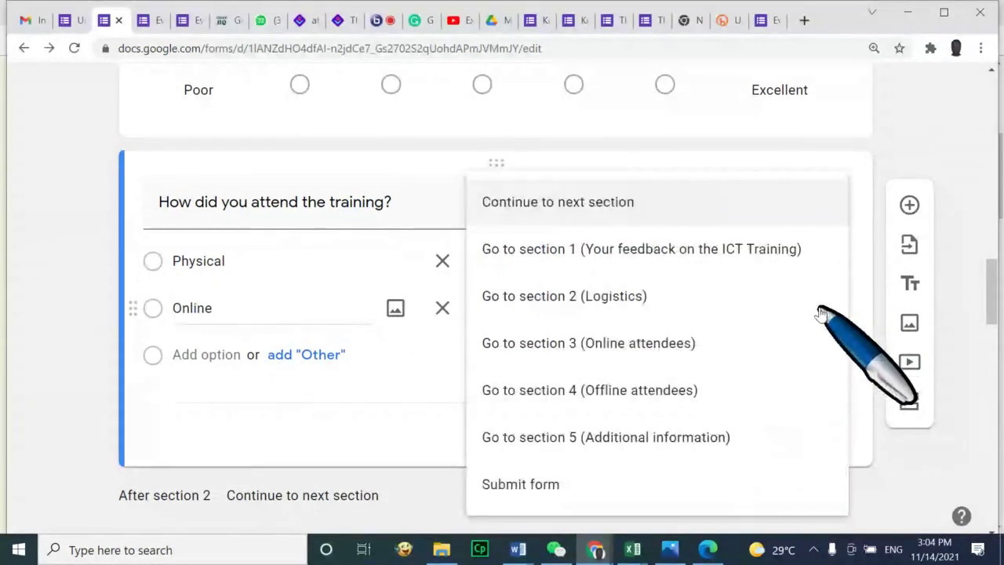
left_click(695, 345)
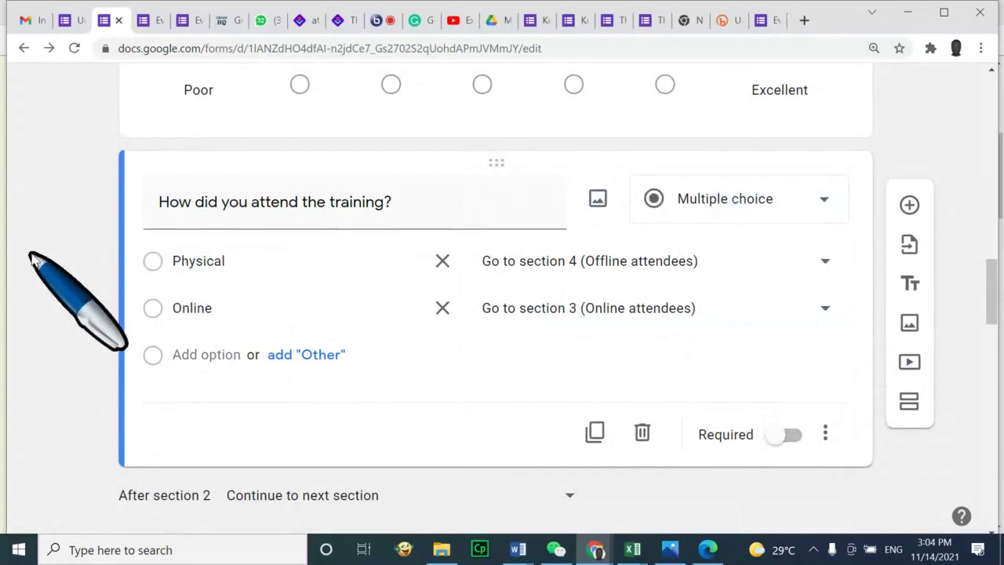
scroll(49, 264, "down", 3)
- Return to the top of the editor and preview 'Your feedback on the ICT Training' as respondents see it
scroll(50, 264, "down", 2)
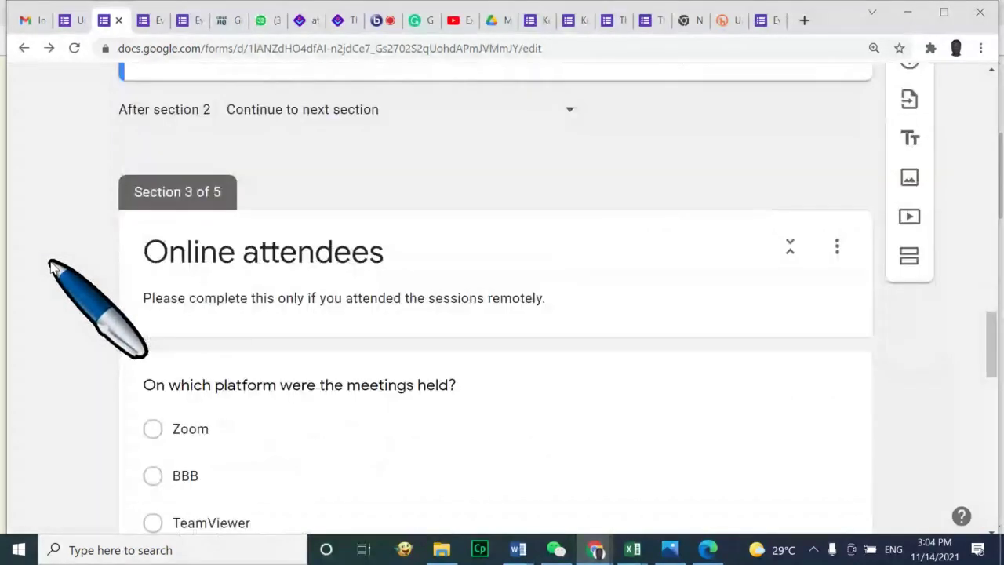
scroll(50, 264, "up", 2)
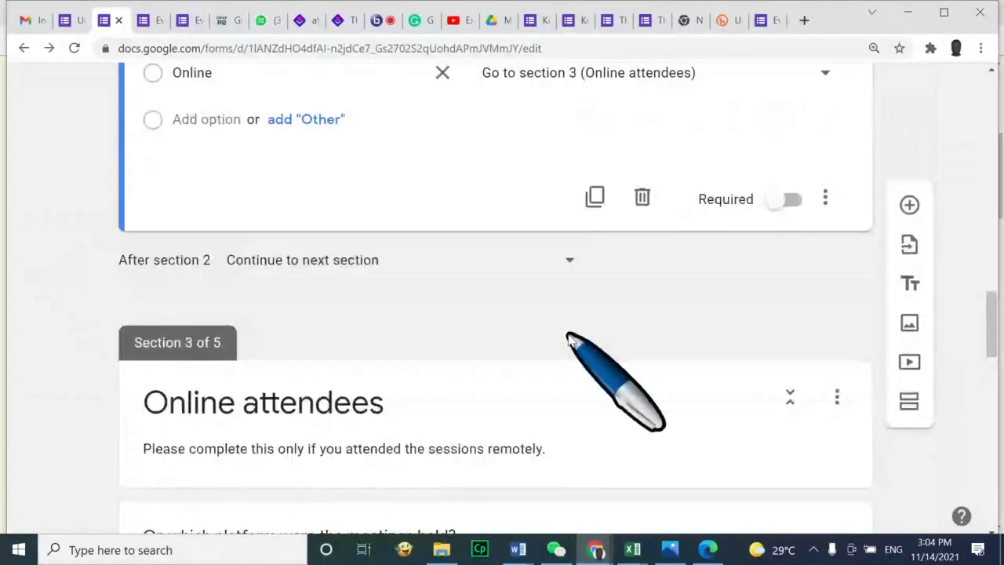
scroll(569, 337, "down", 2)
scroll(453, 344, "down", 5)
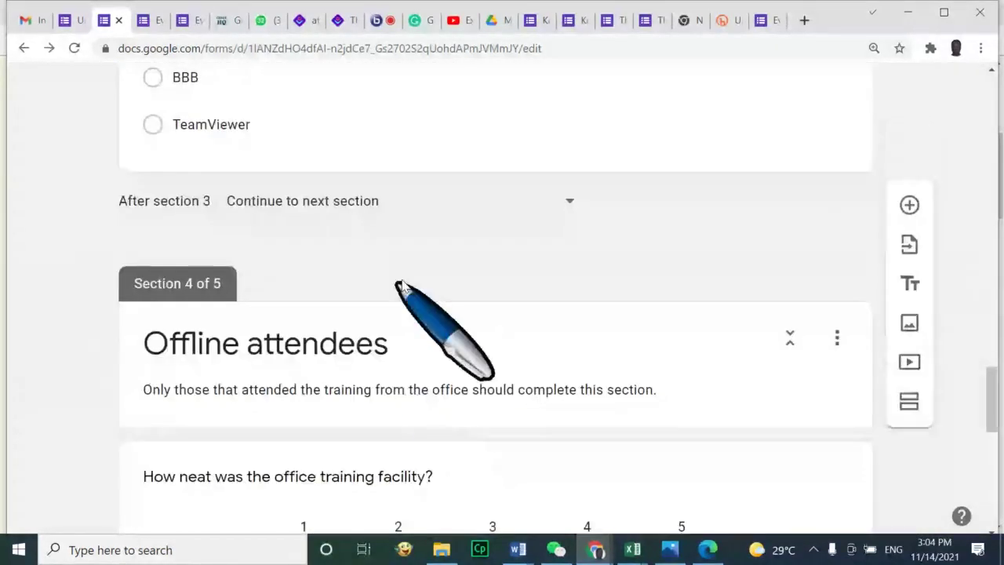
scroll(421, 264, "up", 3)
scroll(421, 265, "down", 3)
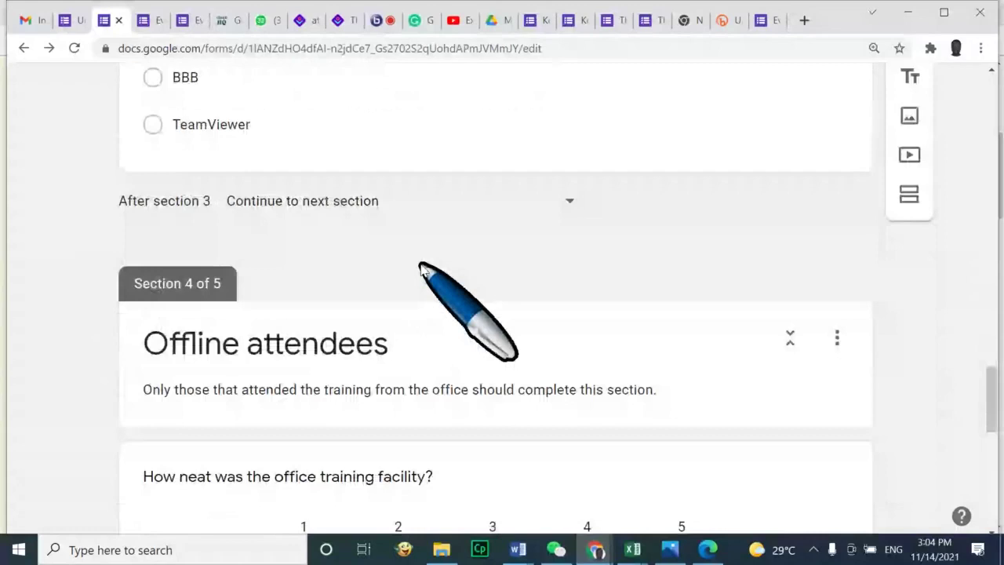
scroll(421, 266, "up", 5)
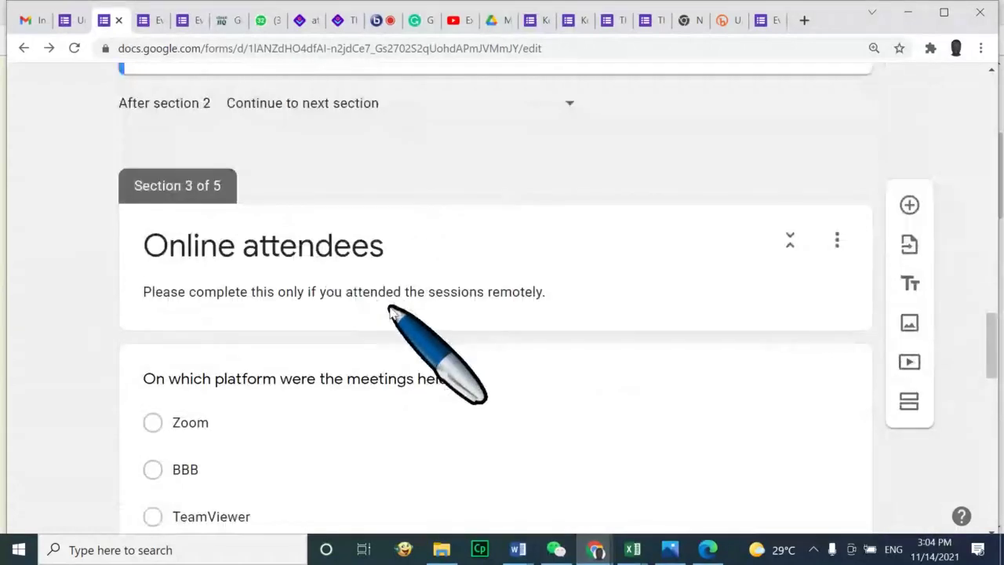
scroll(721, 139, "up", 20)
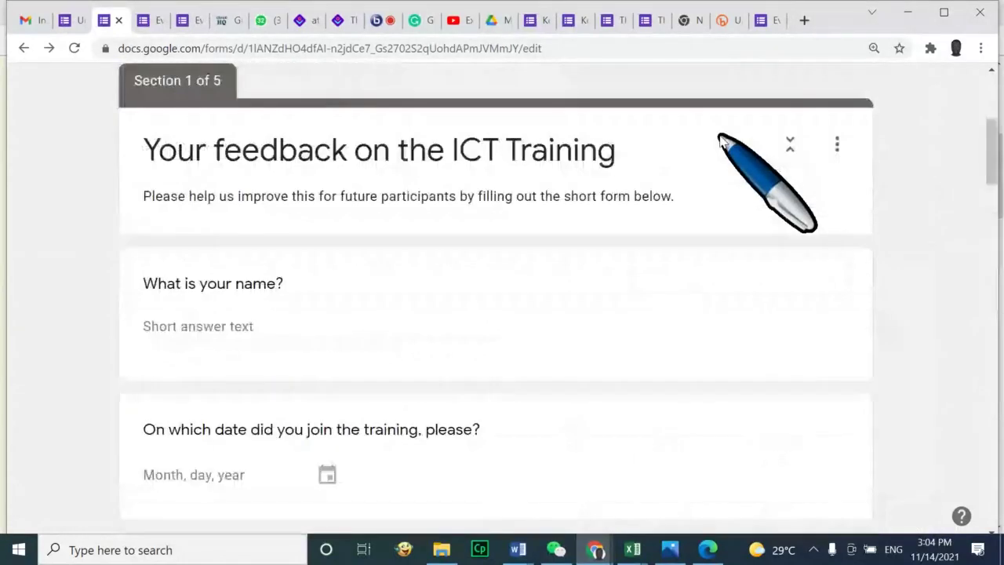
scroll(722, 139, "up", 4)
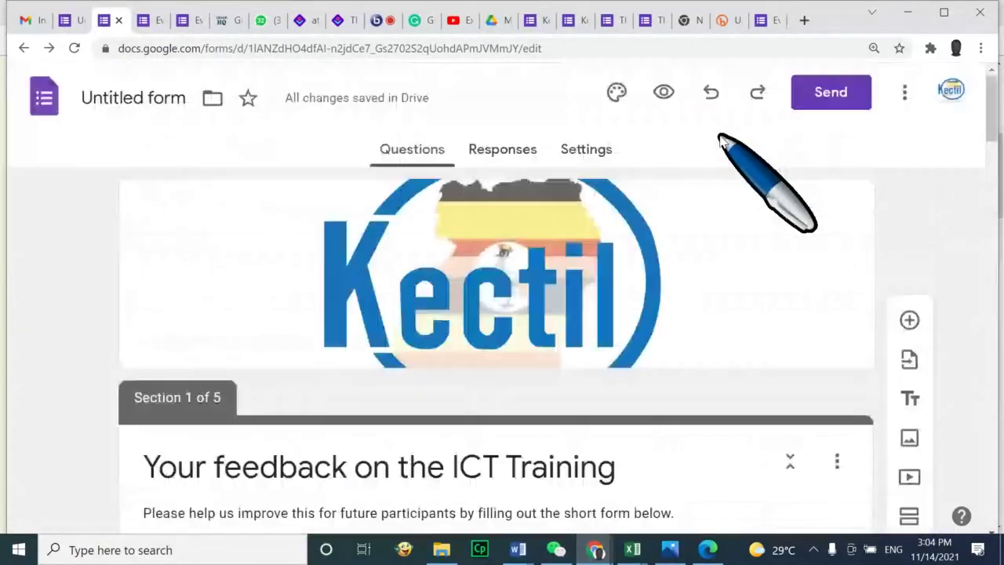
left_click(658, 94)
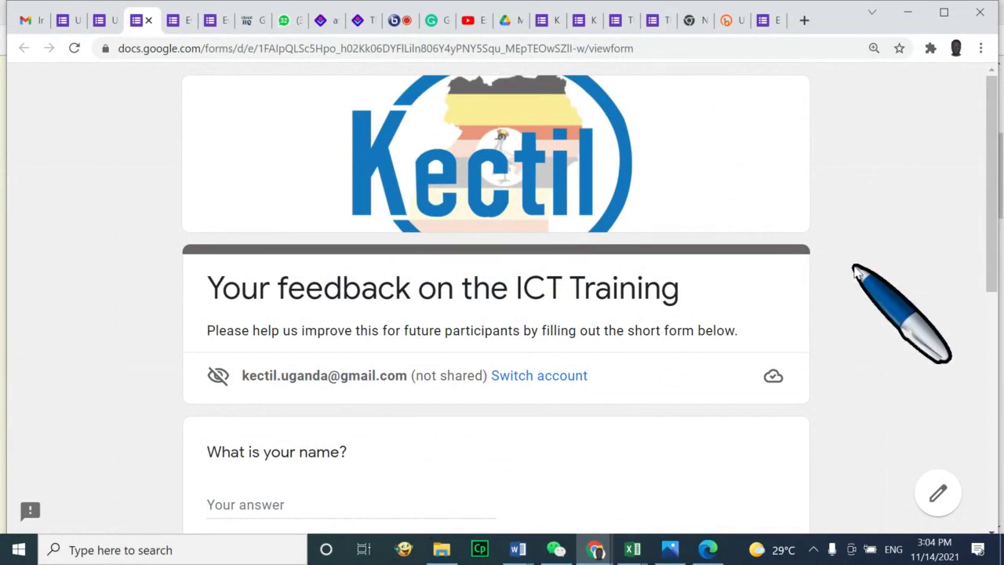
scroll(770, 320, "down", 6)
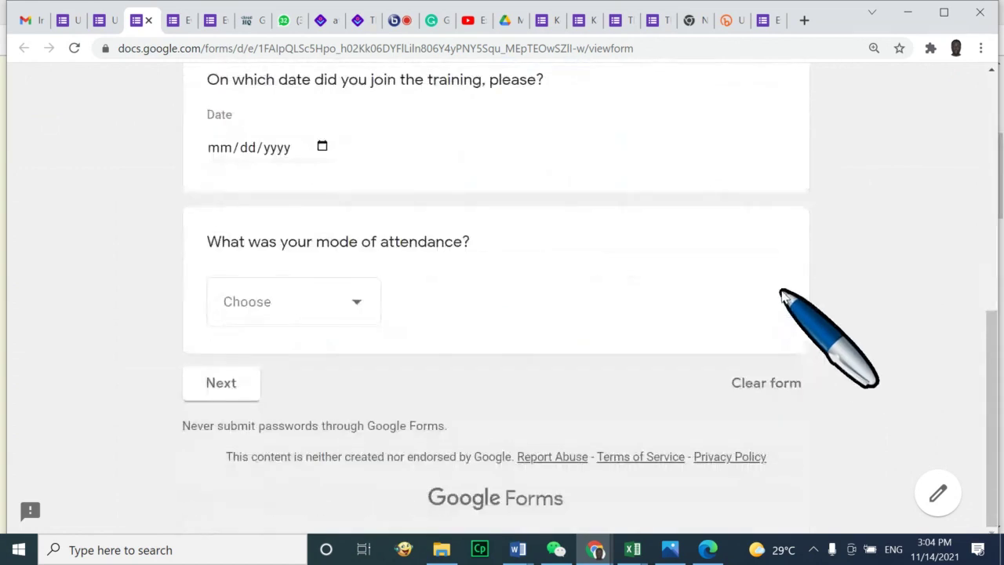
scroll(782, 292, "up", 4)
scroll(781, 291, "down", 1)
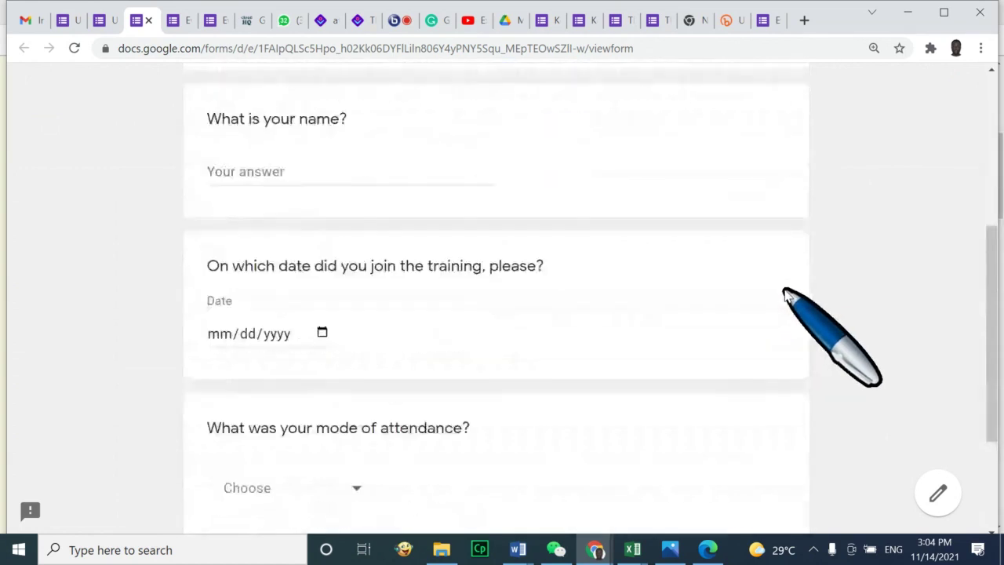
scroll(685, 202, "down", 1)
scroll(687, 202, "down", 2)
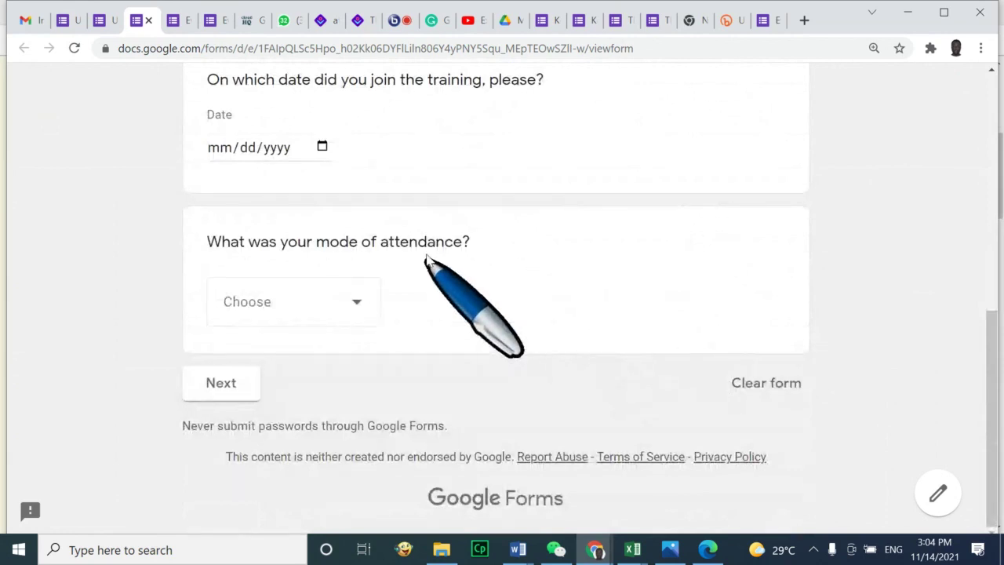
scroll(547, 280, "up", 1)
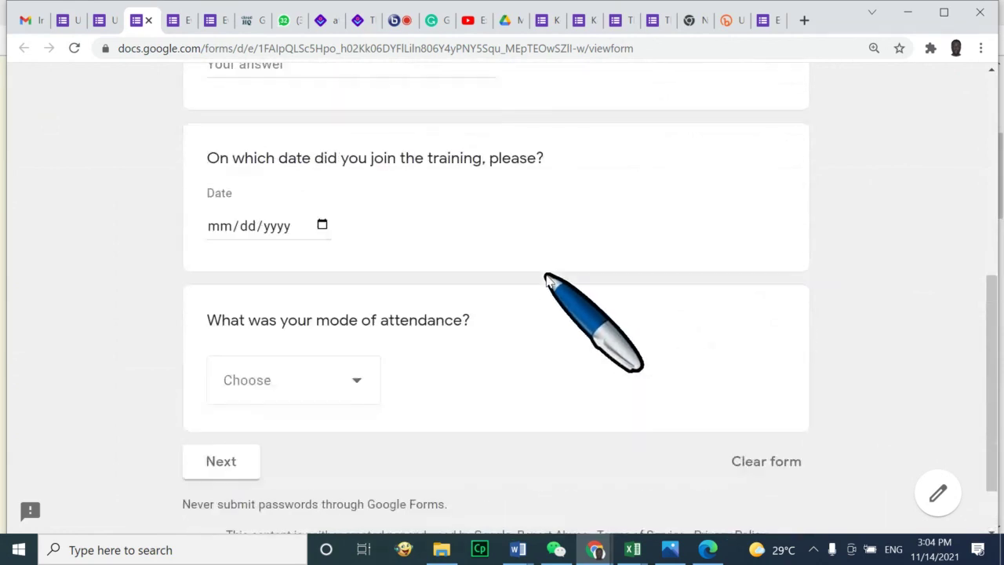
scroll(548, 279, "up", 1)
scroll(549, 280, "up", 2)
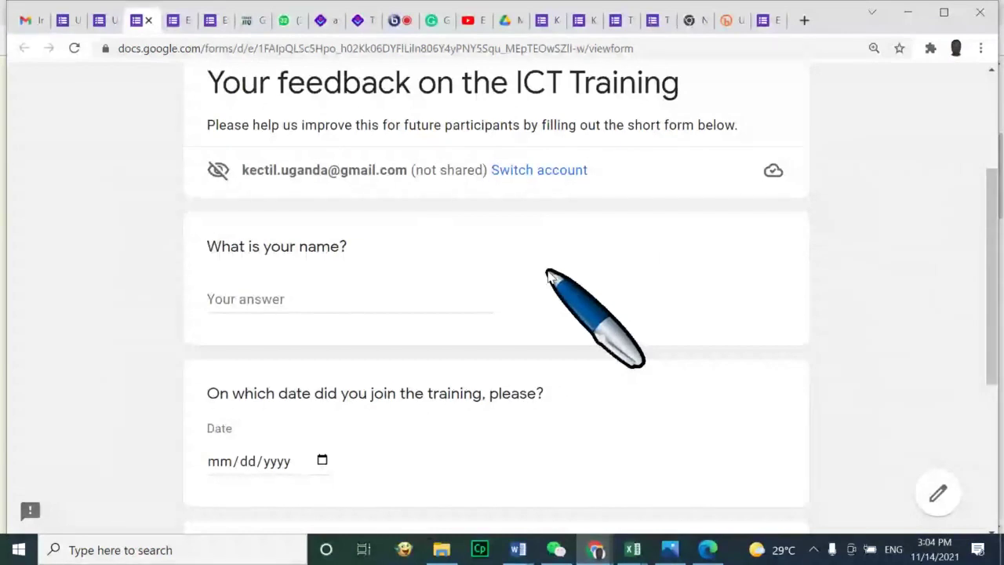
scroll(549, 345, "down", 1)
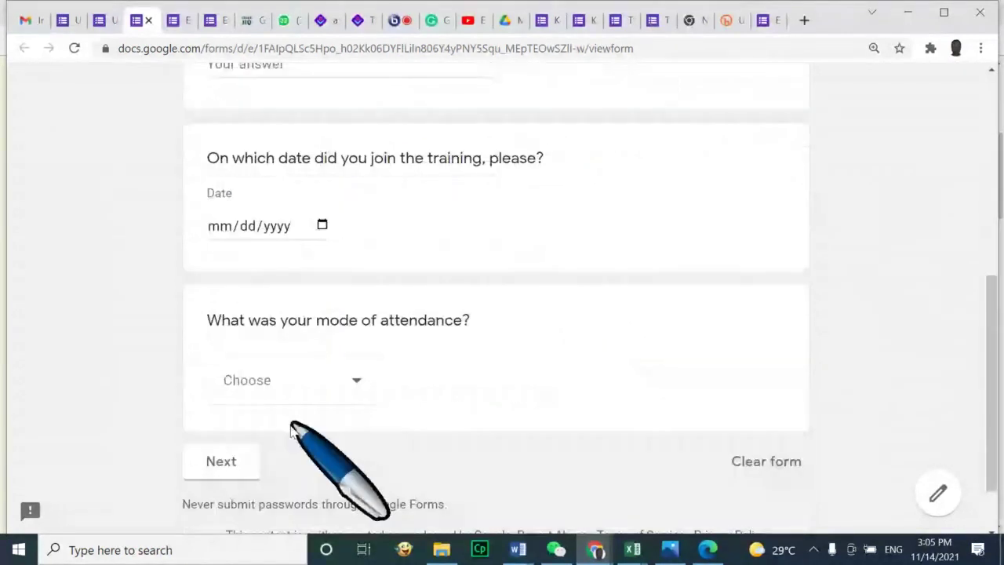
- In the preview, answer Physical and confirm it leads to the Offline attendees section
left_click(234, 464)
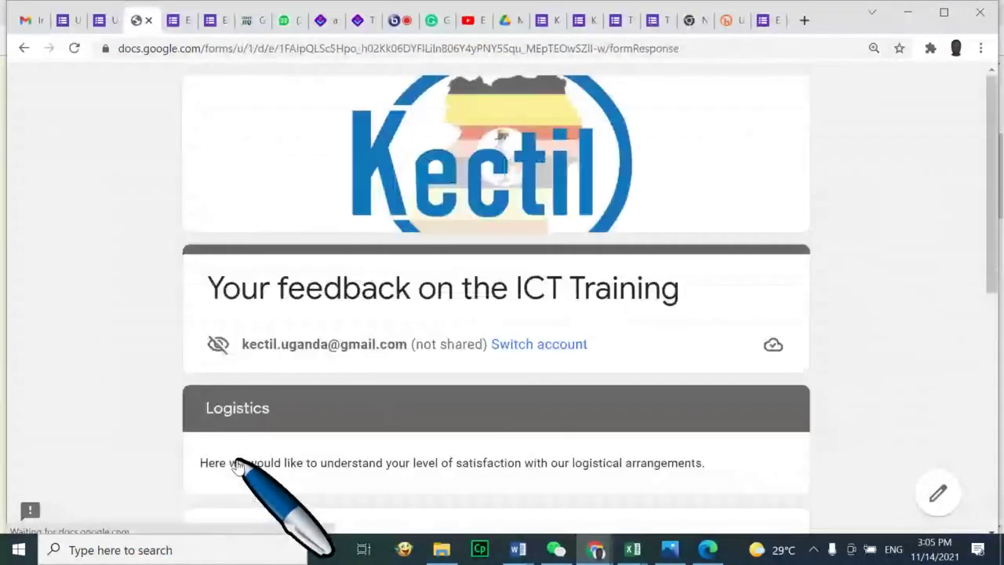
scroll(582, 369, "down", 3)
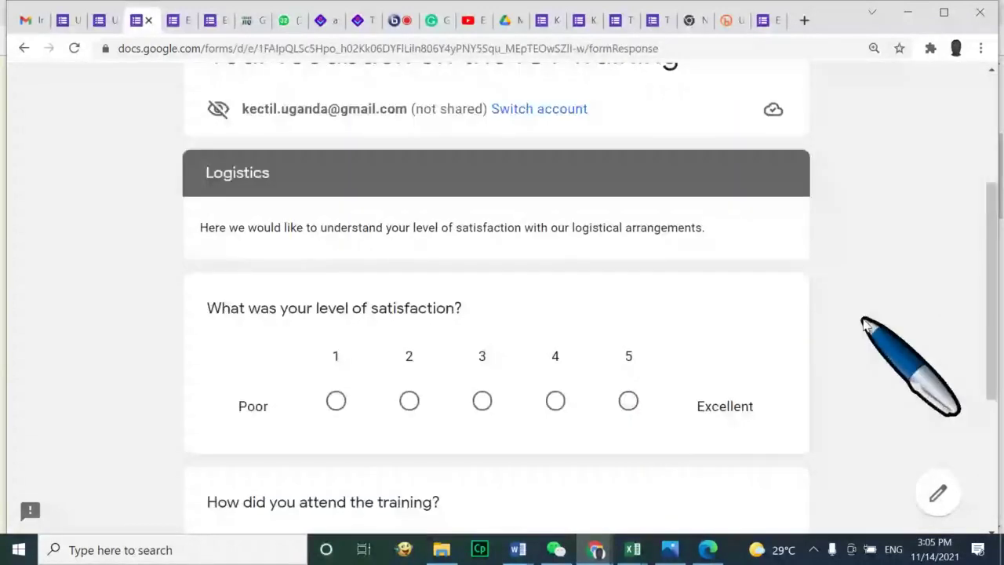
scroll(865, 327, "down", 2)
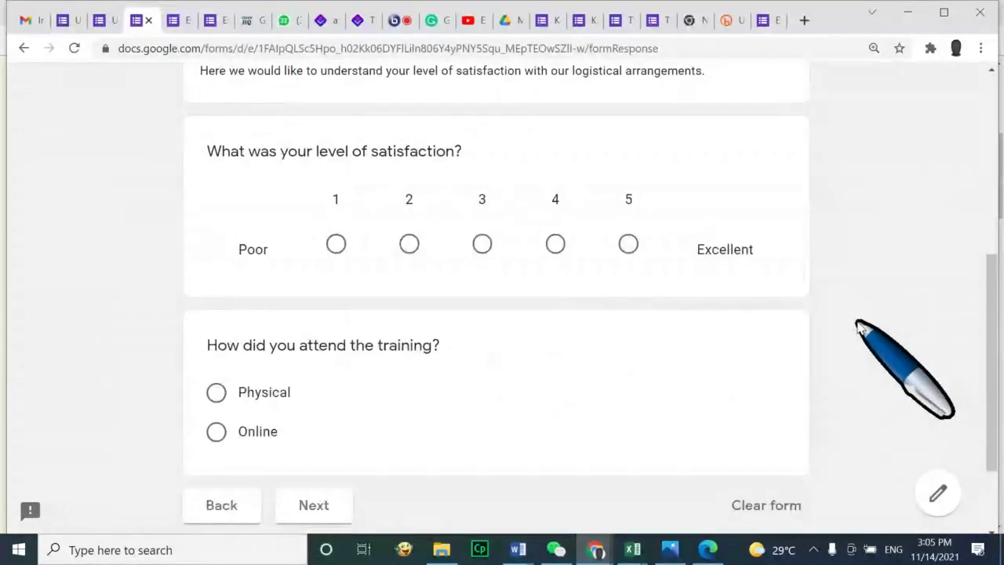
scroll(860, 327, "down", 2)
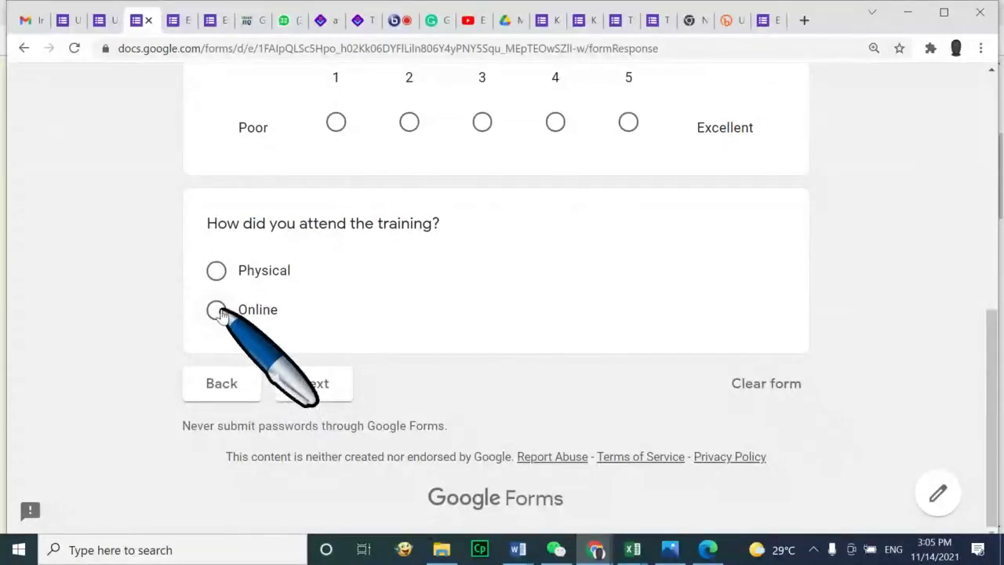
left_click(217, 271)
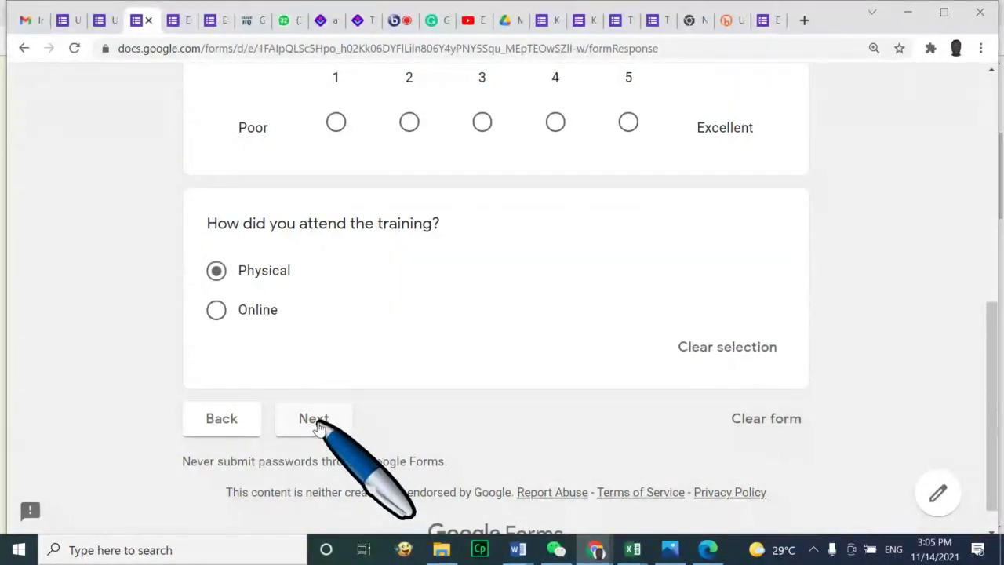
left_click(317, 423)
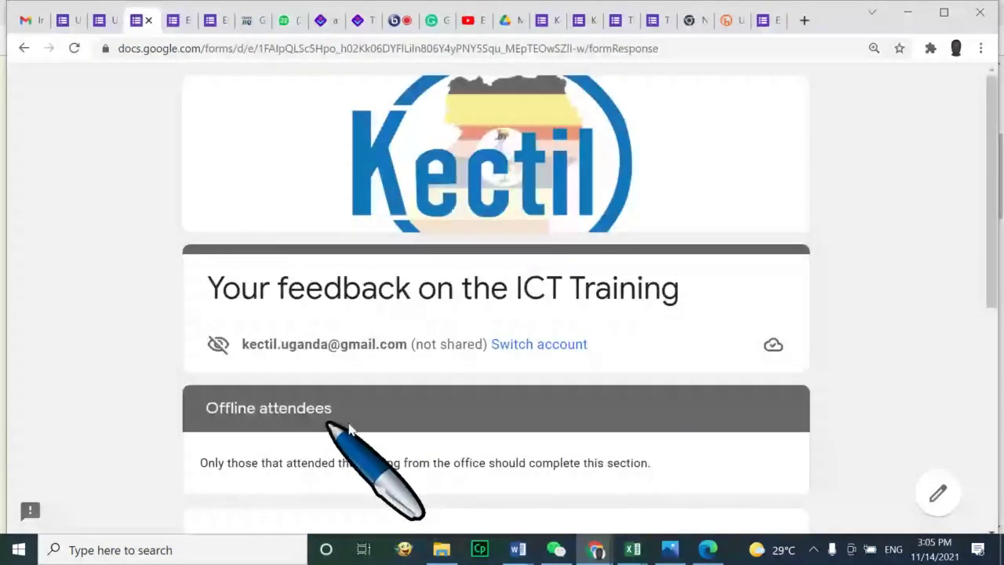
scroll(350, 430, "down", 4)
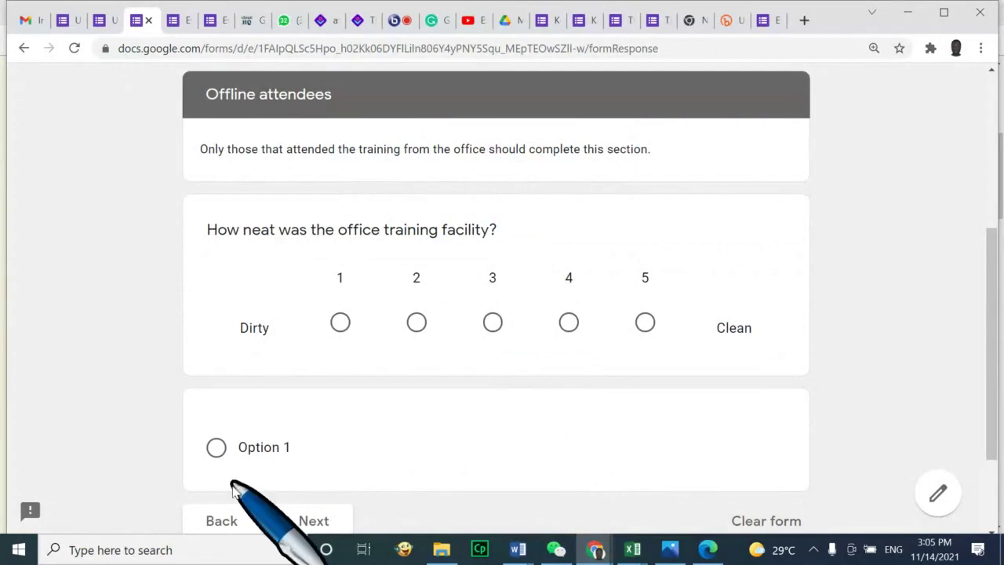
- Go back, answer Online, confirm it reaches Online attendees, then return to the BigBlueButton meeting
left_click(227, 521)
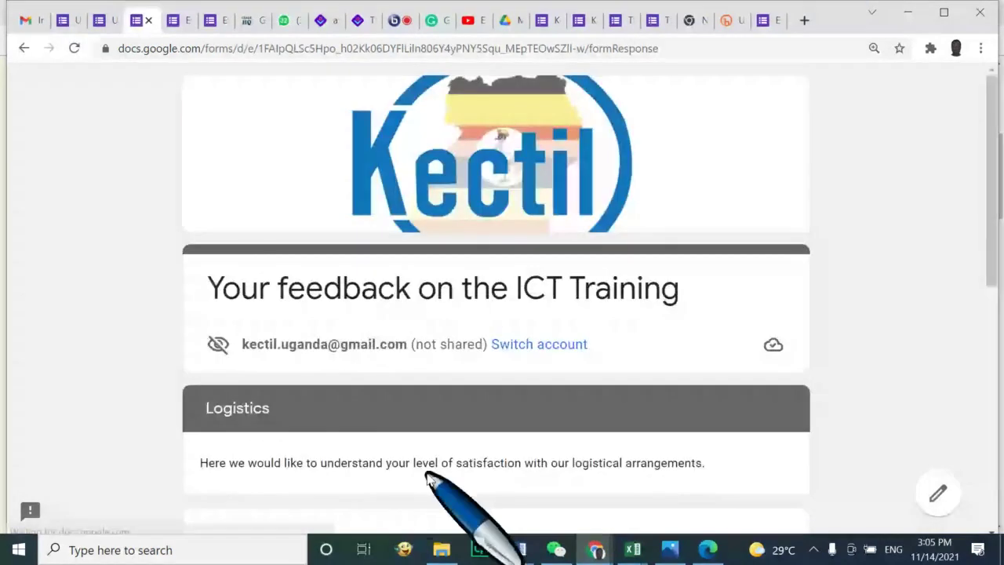
scroll(437, 470, "down", 5)
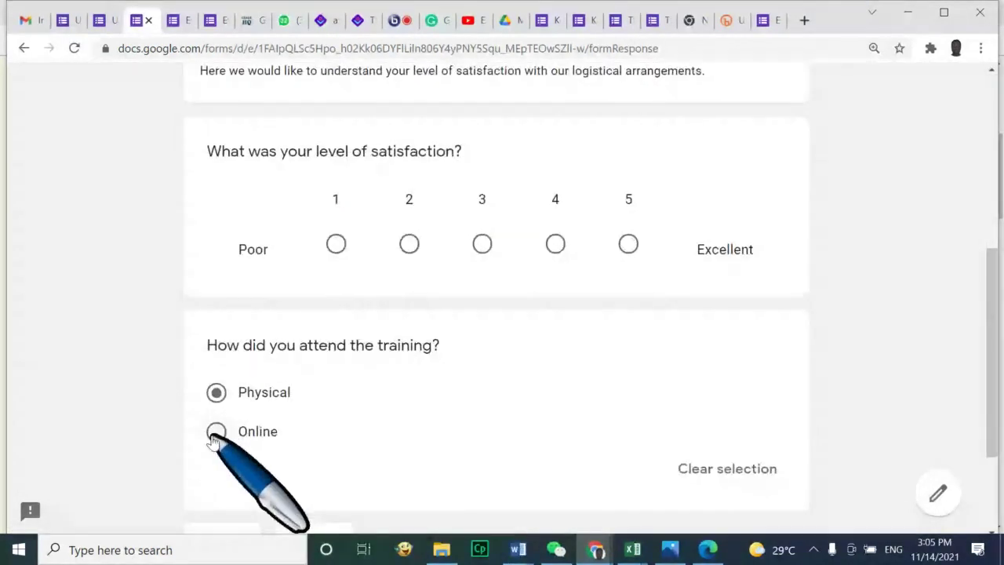
left_click(216, 432)
scroll(213, 439, "down", 2)
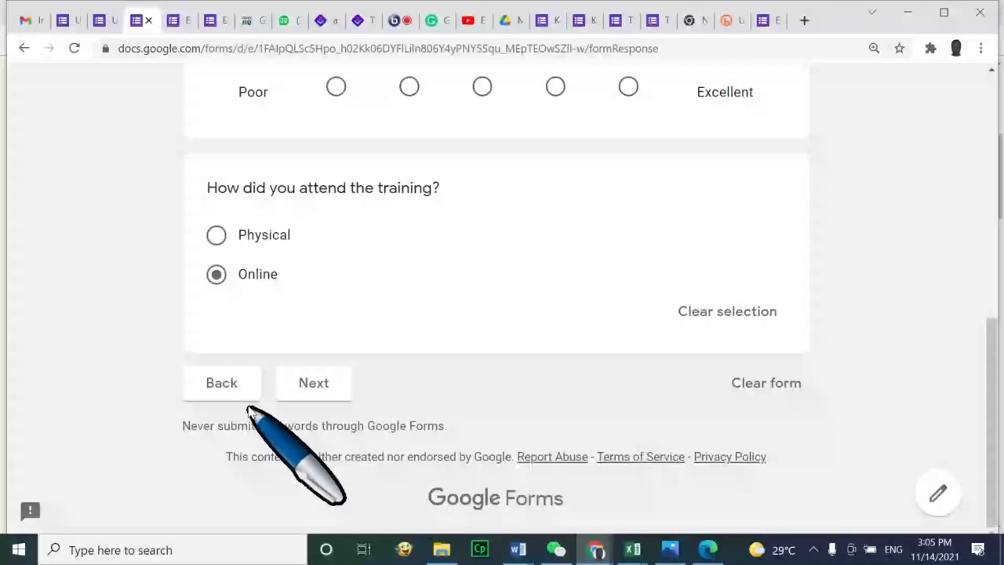
left_click(314, 381)
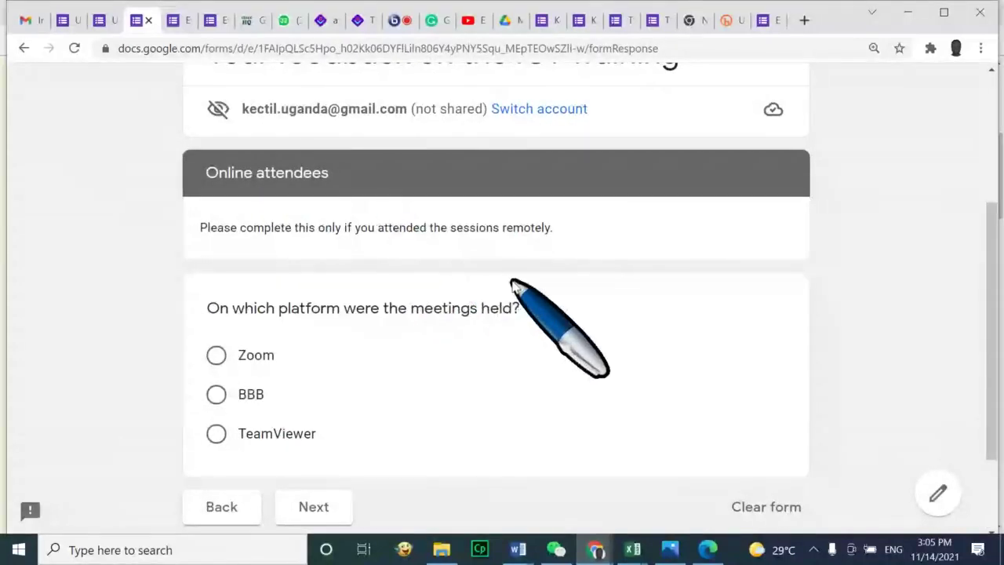
left_click(397, 20)
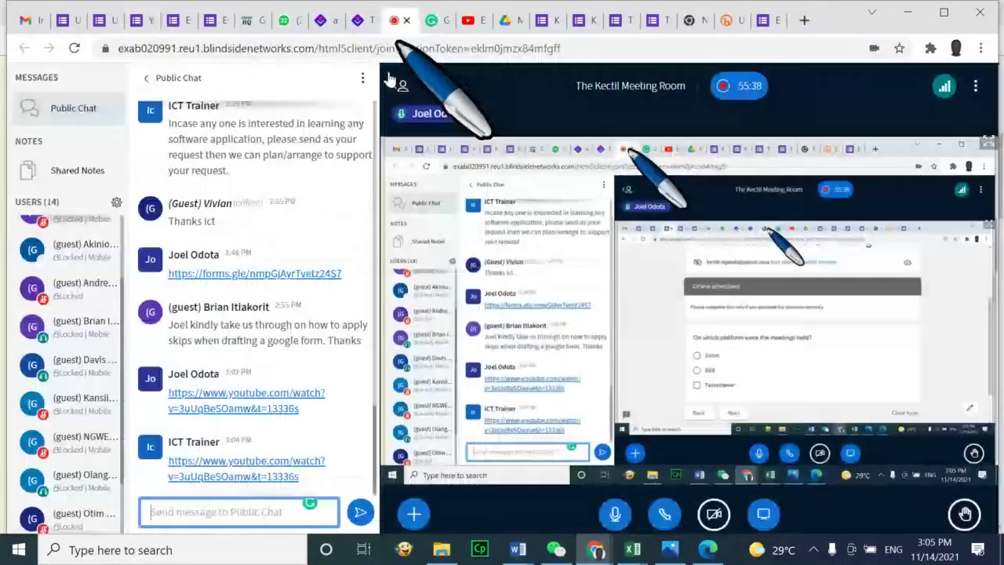
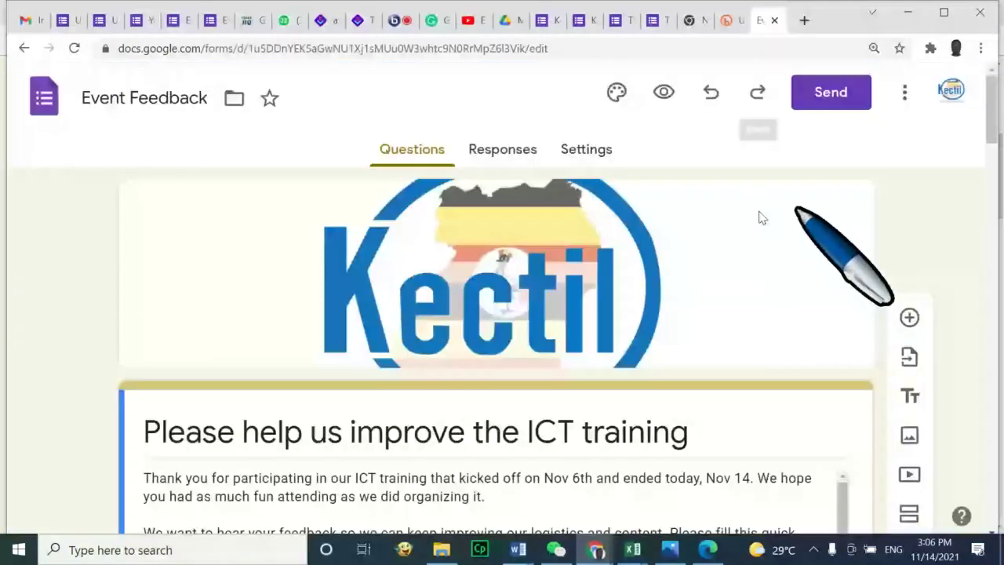
scroll(466, 387, "down", 5)
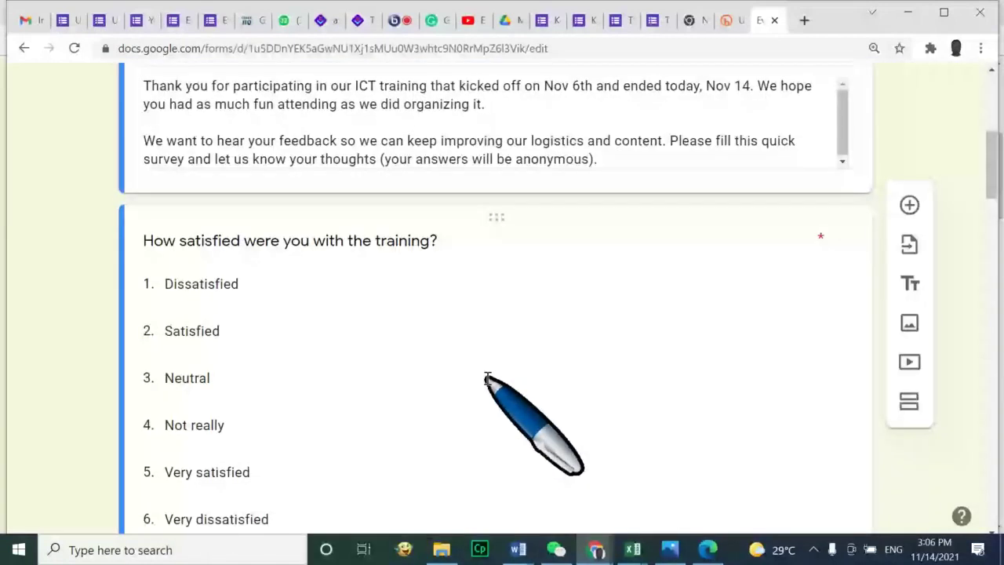
scroll(486, 379, "down", 4)
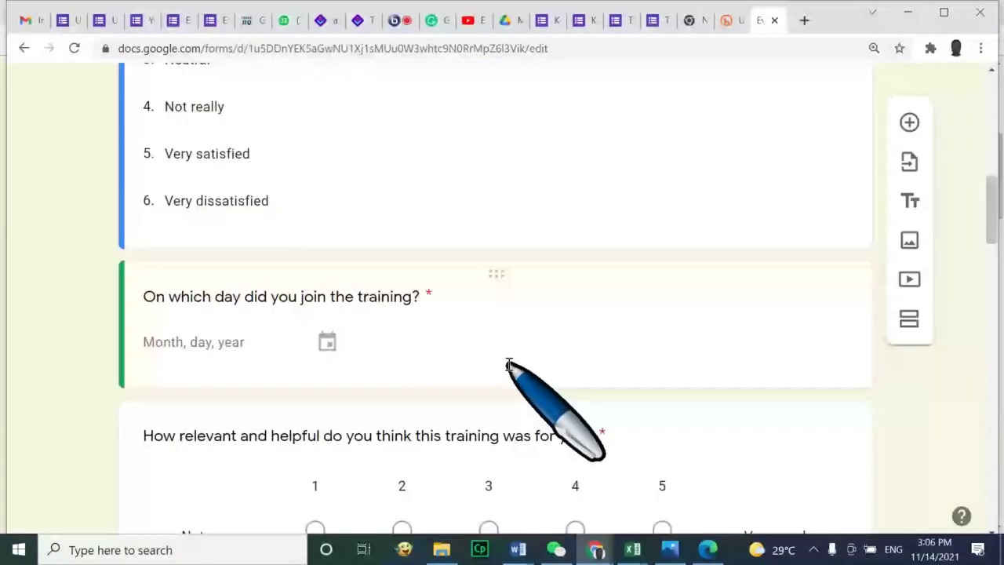
scroll(508, 364, "up", 10)
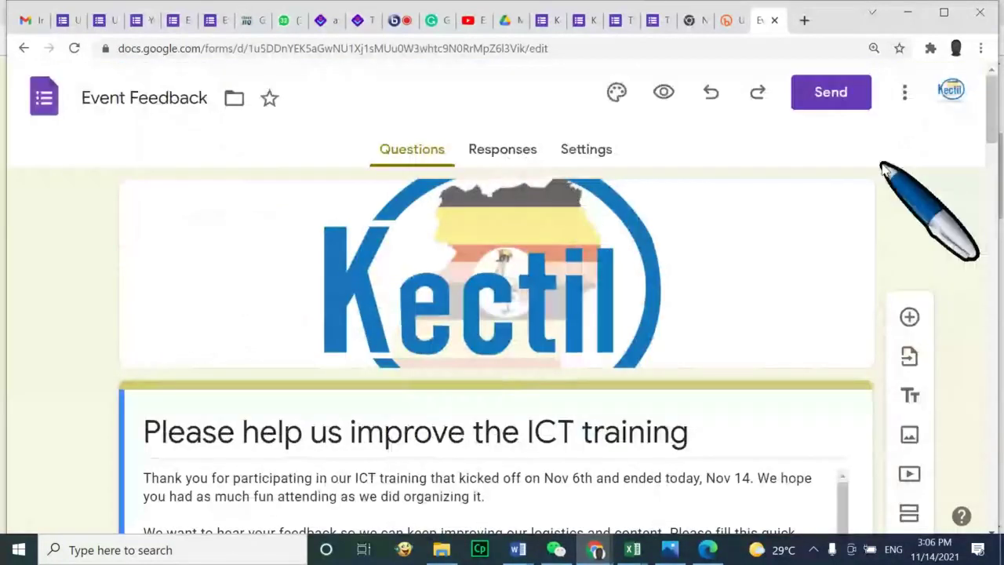
left_click(208, 21)
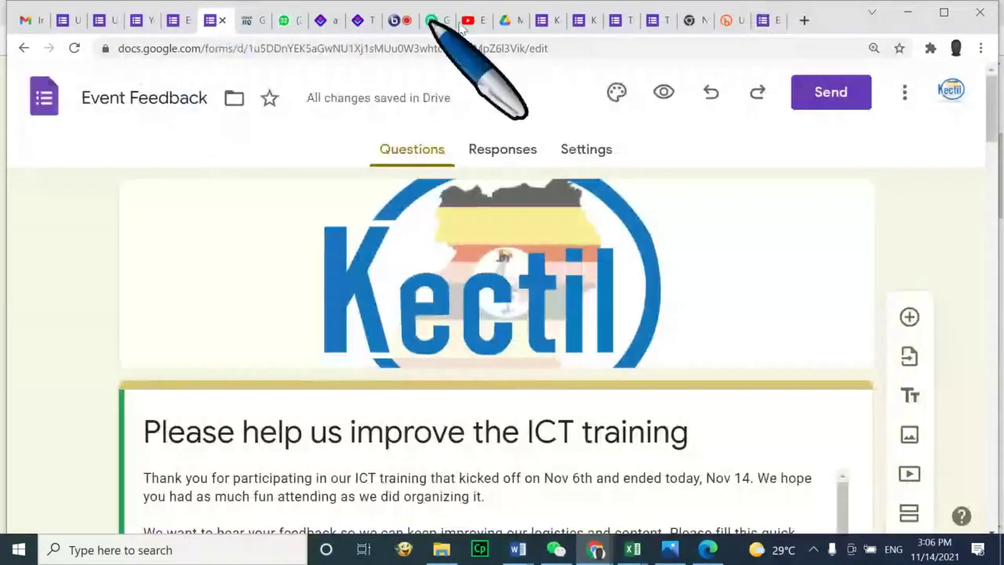
- Open the Kectil Uganda Application 2021 form in a new browser tab from the 'form' suggestion
left_click(799, 20)
type("fo")
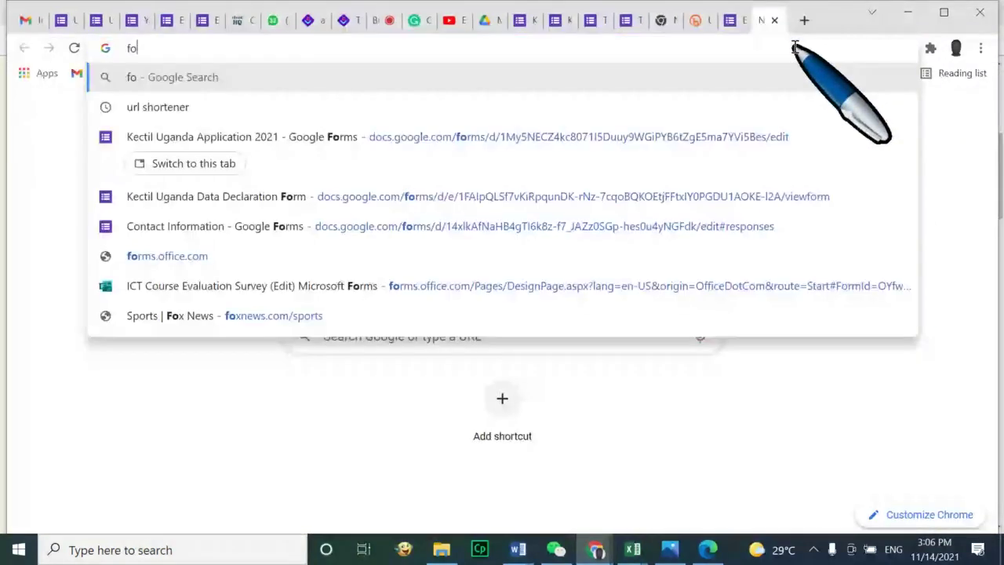
type("rm")
left_click(292, 197)
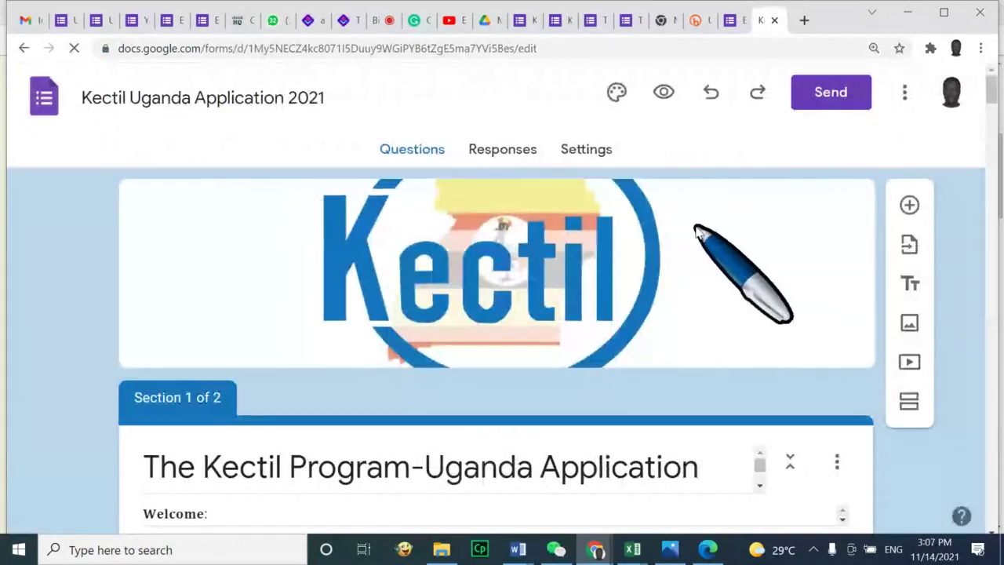
scroll(696, 229, "down", 5)
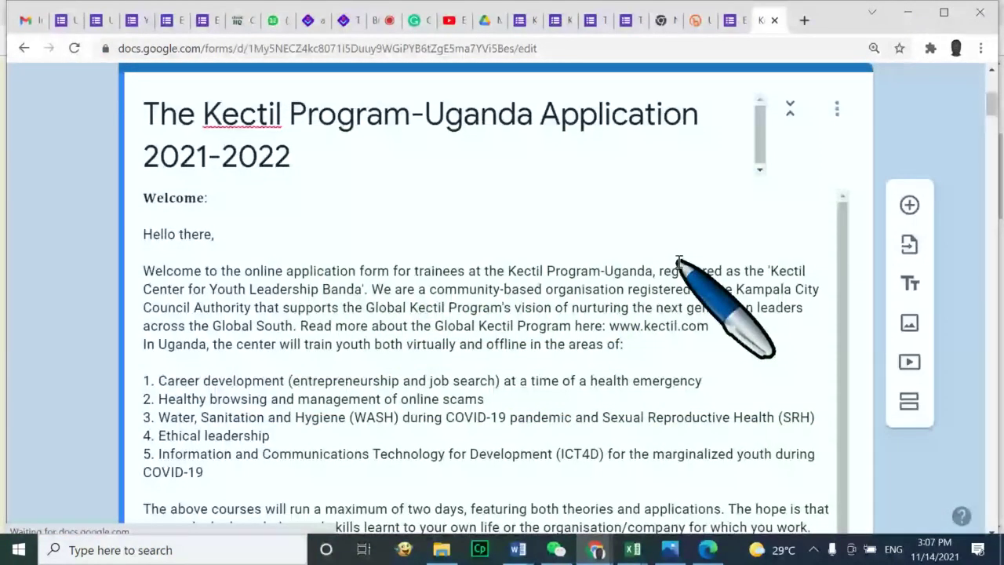
scroll(679, 261, "up", 5)
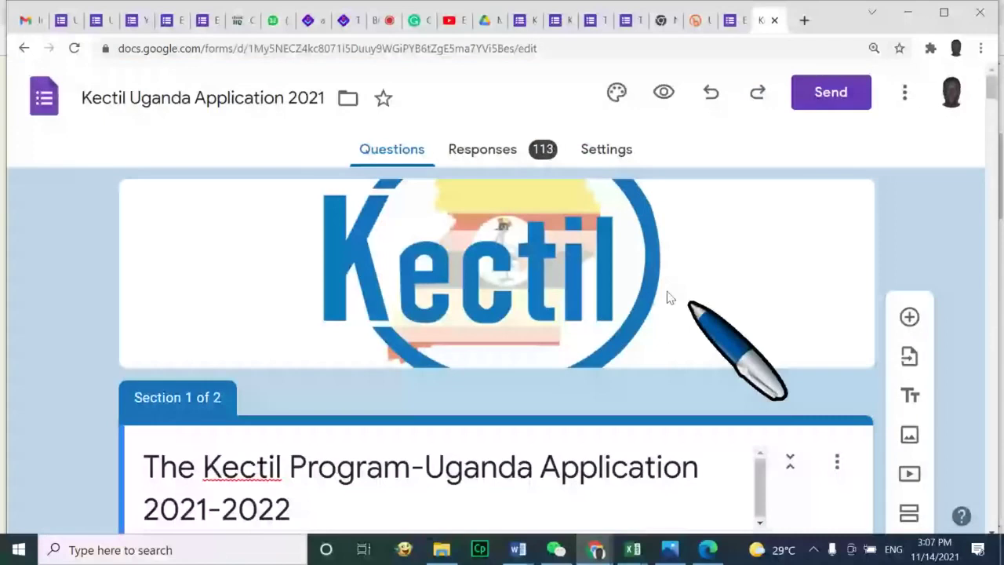
- Review the Responses summary of 113 submissions, through the name, gender and disability charts
left_click(549, 155)
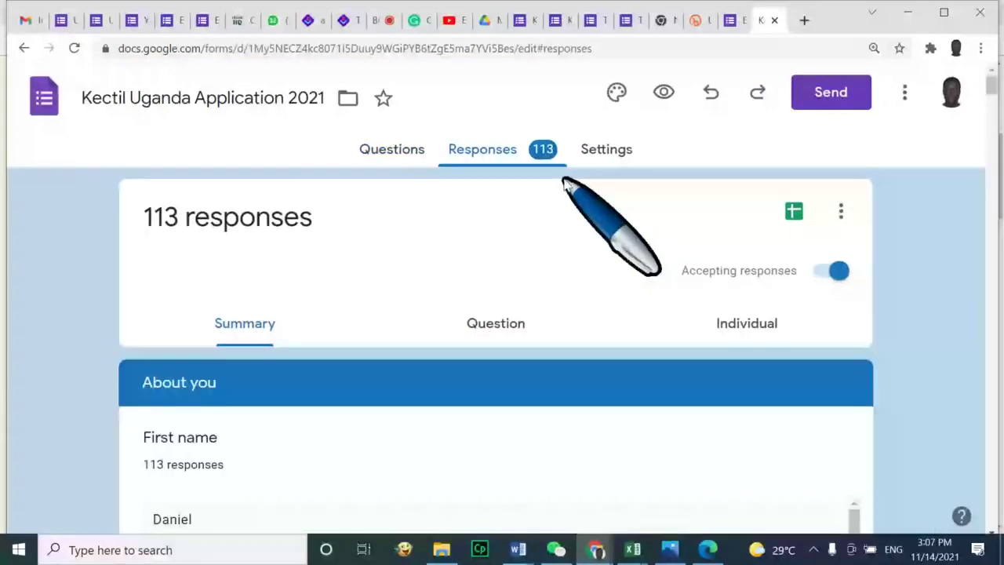
scroll(410, 271, "down", 3)
scroll(342, 235, "up", 1)
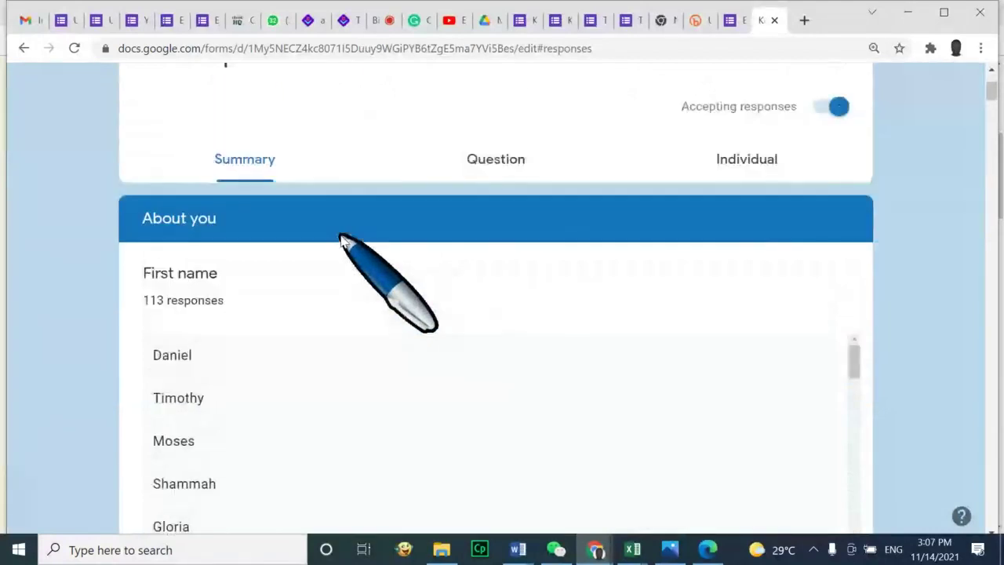
scroll(266, 243, "up", 1)
scroll(224, 303, "down", 2)
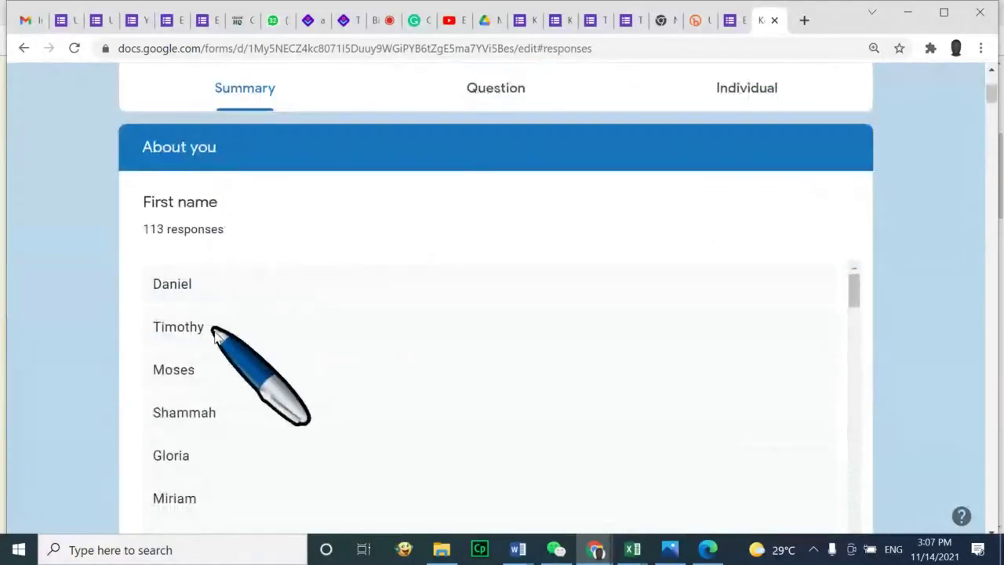
scroll(213, 331, "down", 20)
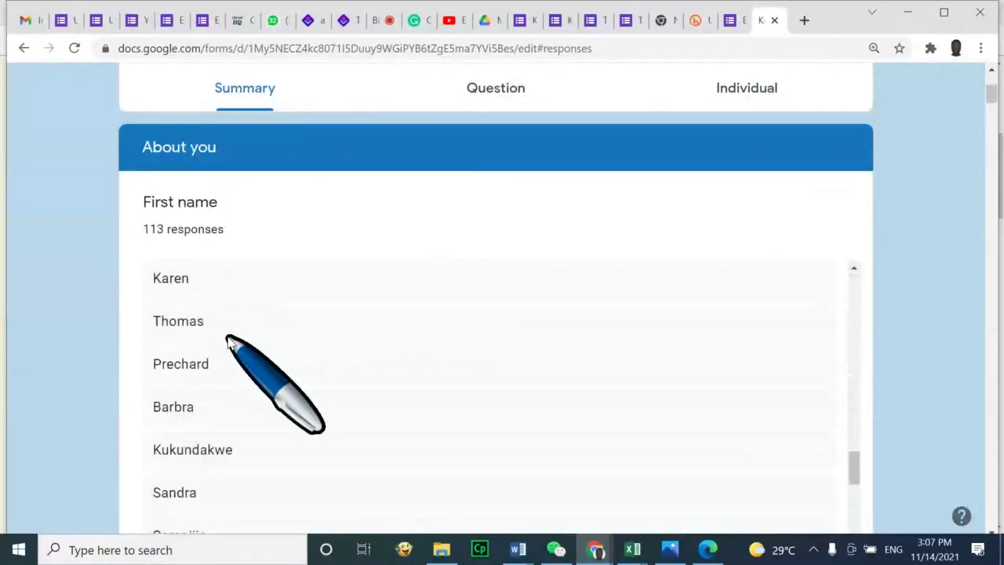
scroll(228, 341, "down", 20)
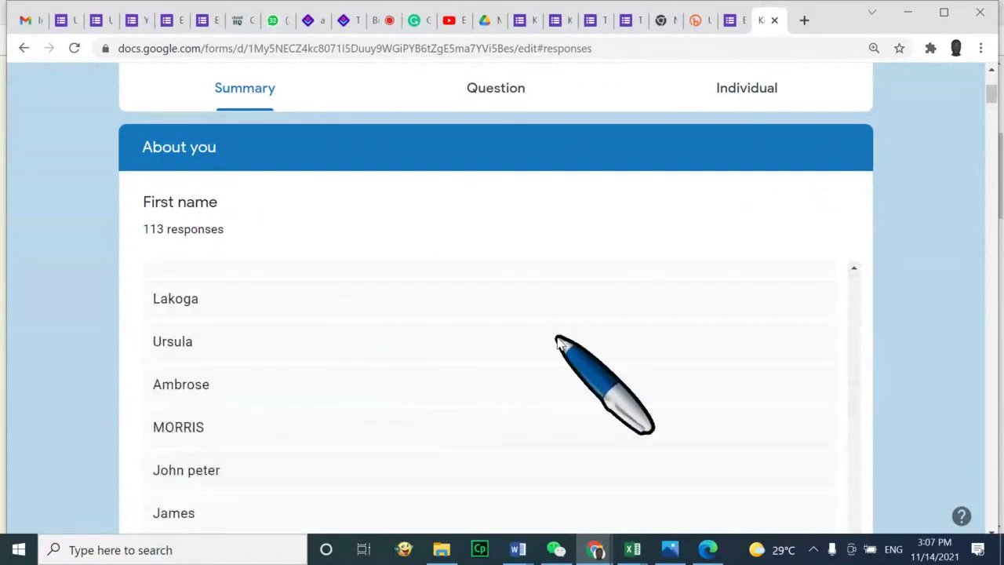
scroll(612, 356, "down", 10)
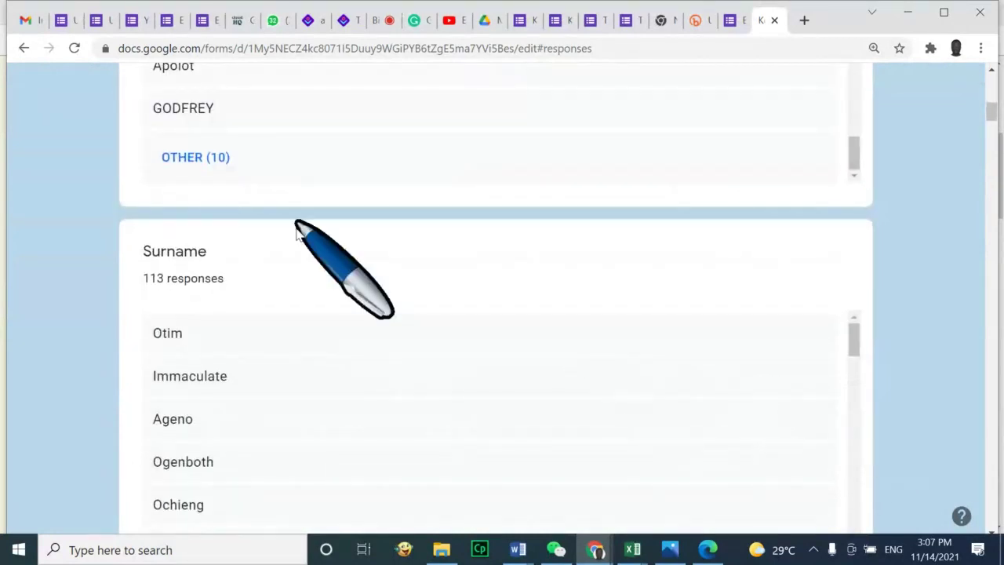
scroll(325, 347, "down", 10)
scroll(975, 332, "down", 5)
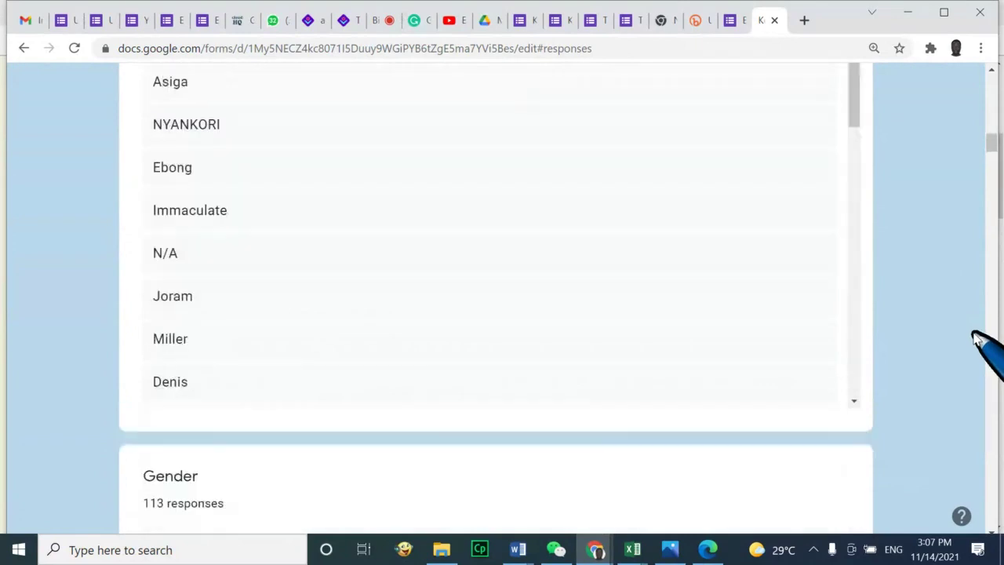
scroll(980, 341, "down", 5)
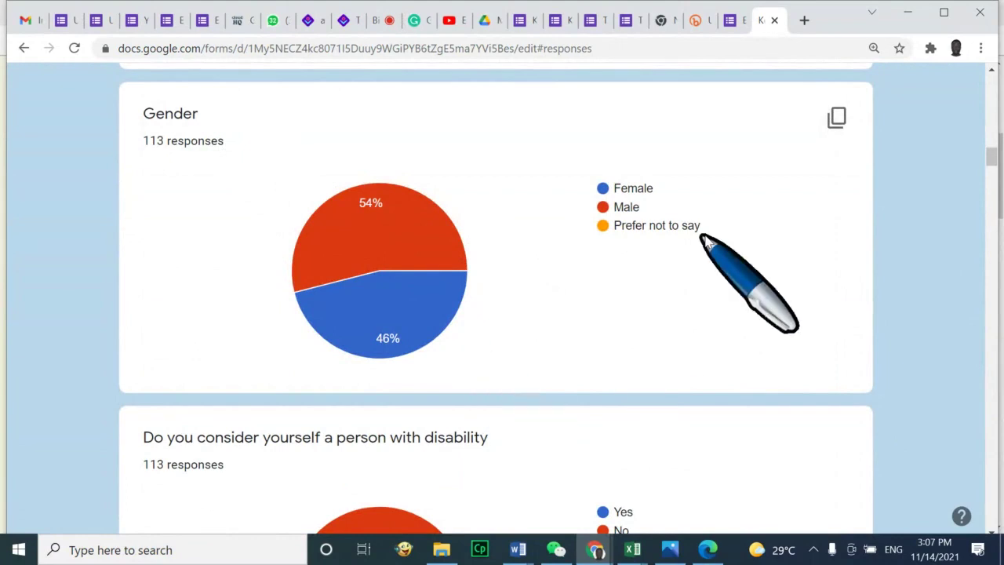
scroll(761, 336, "down", 1)
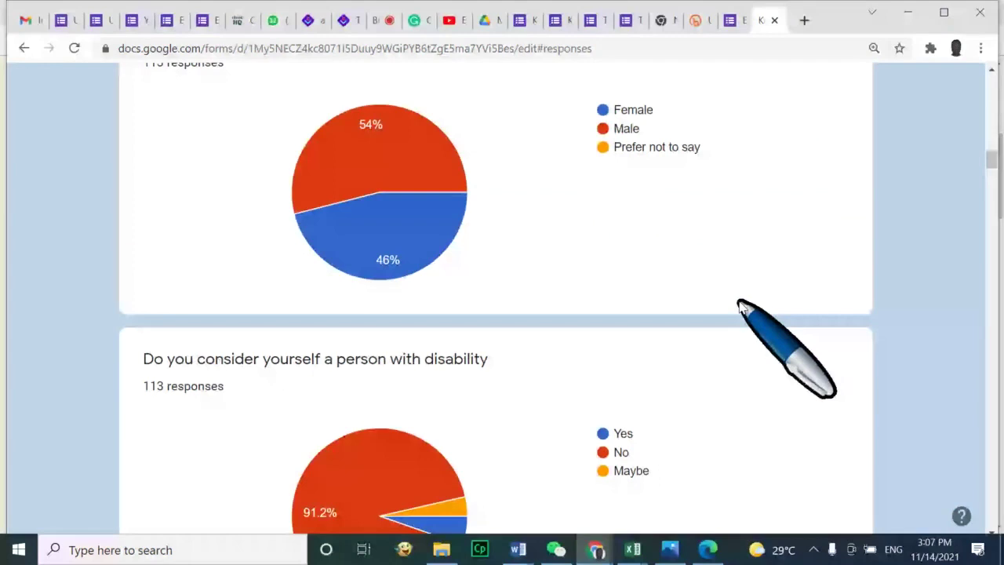
scroll(729, 306, "down", 3)
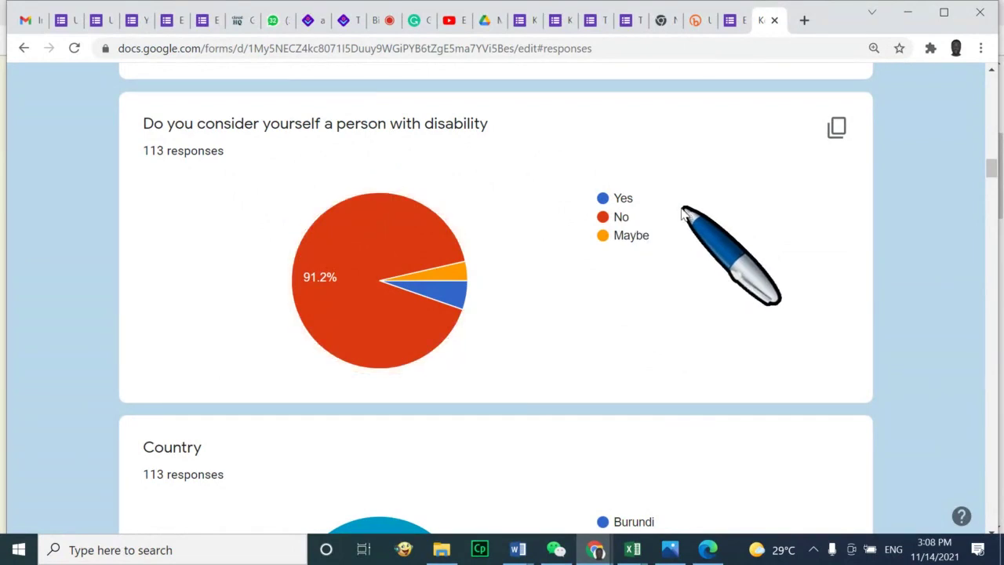
scroll(518, 349, "down", 4)
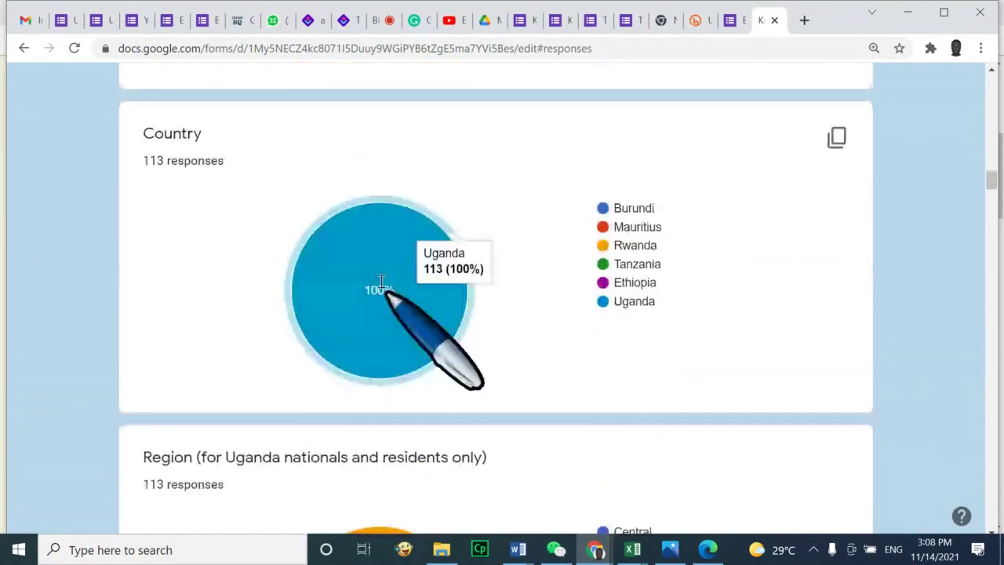
mouse_move(325, 271)
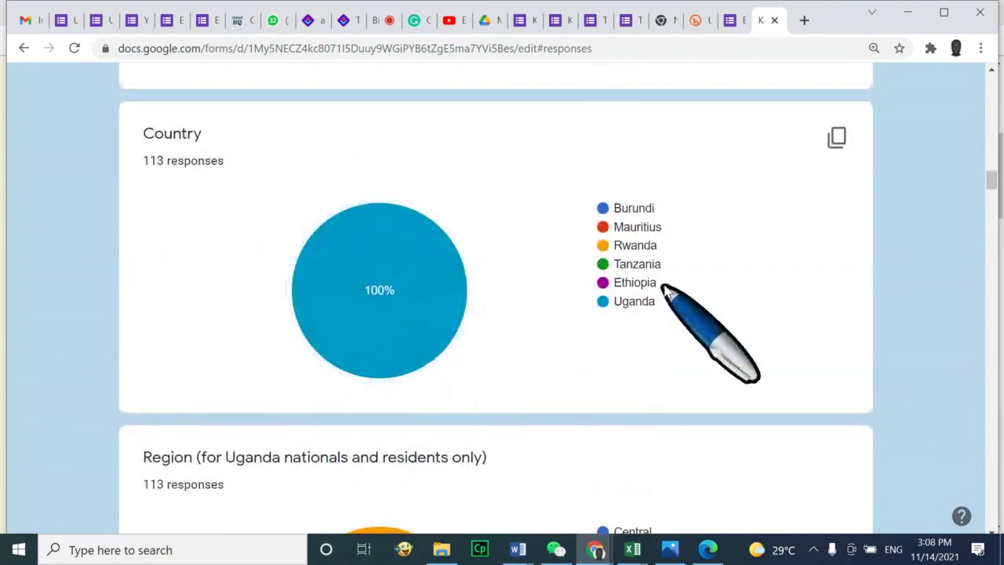
scroll(581, 349, "down", 4)
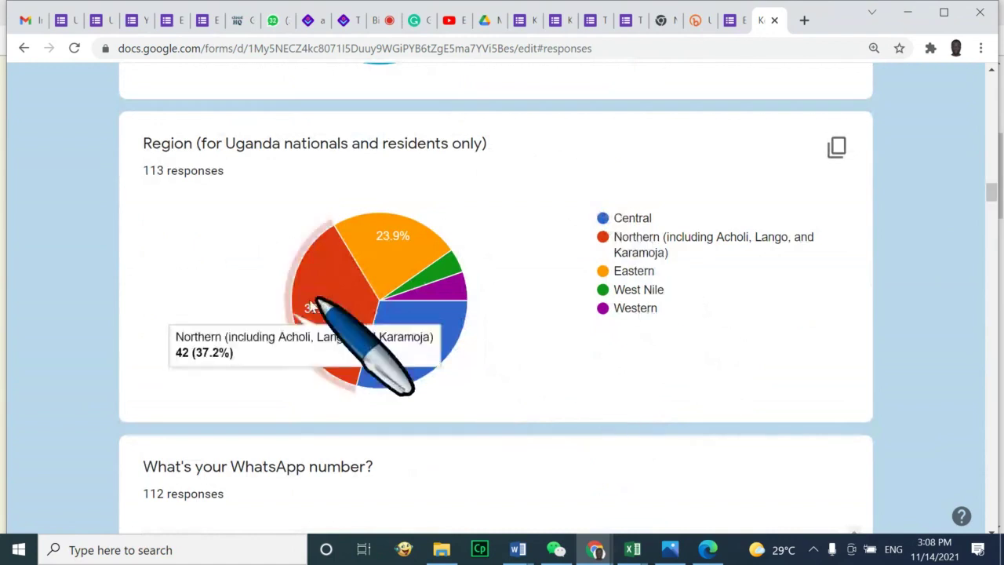
mouse_move(350, 245)
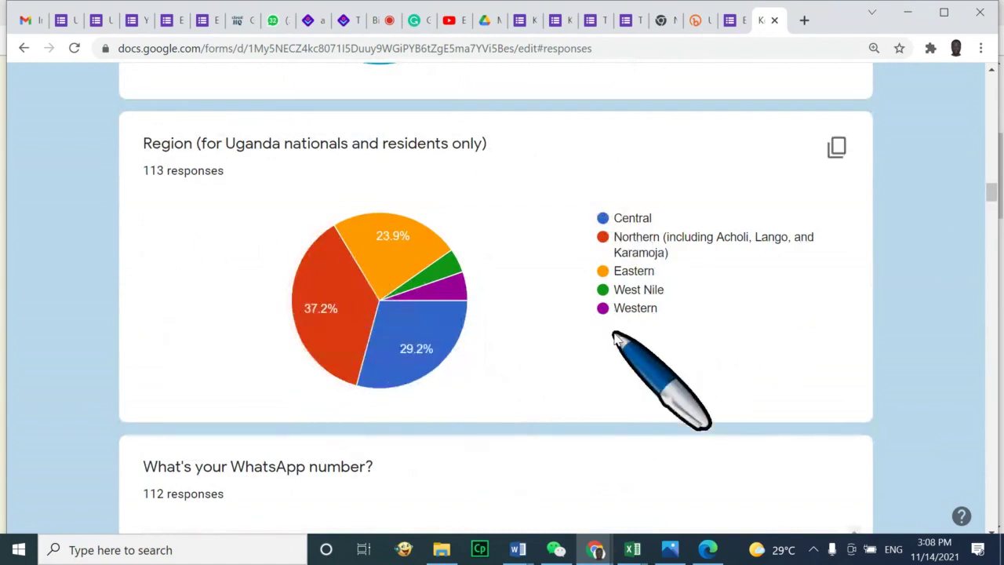
mouse_move(422, 361)
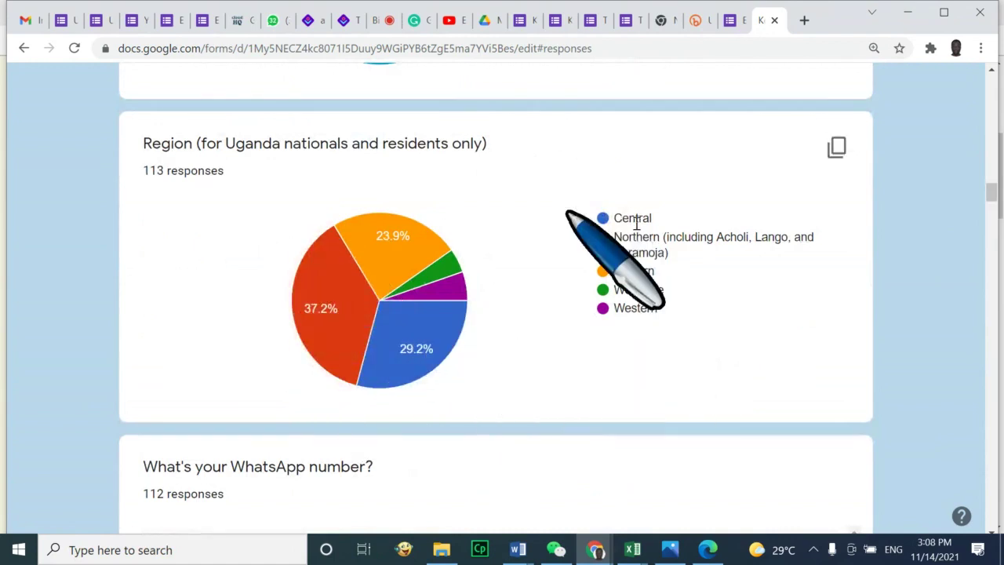
mouse_move(342, 342)
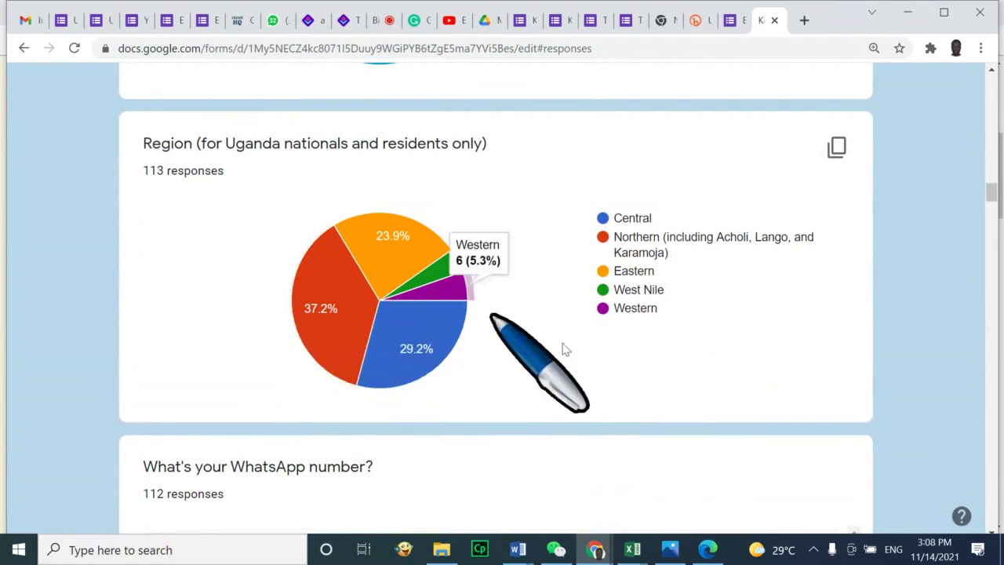
mouse_move(407, 267)
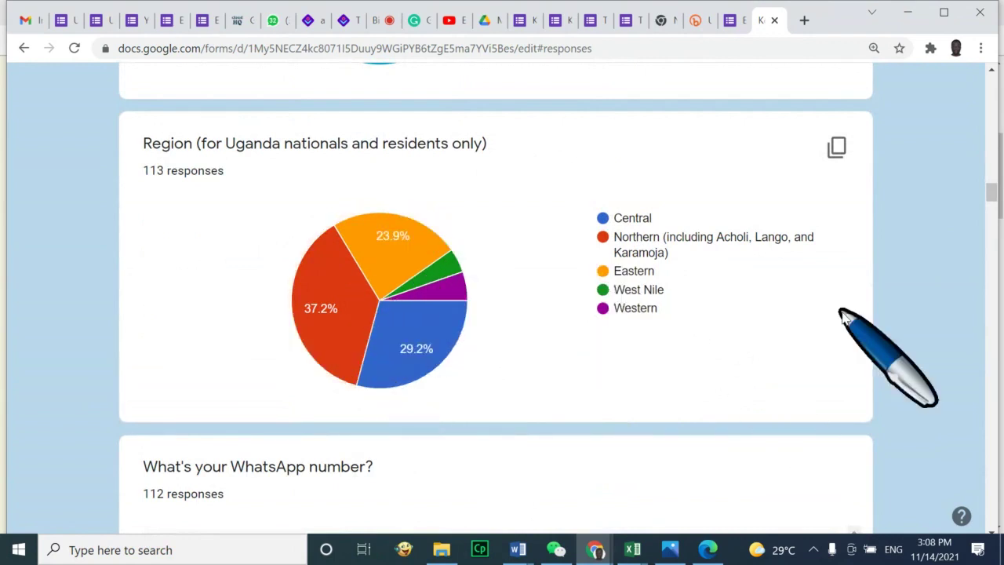
mouse_move(463, 287)
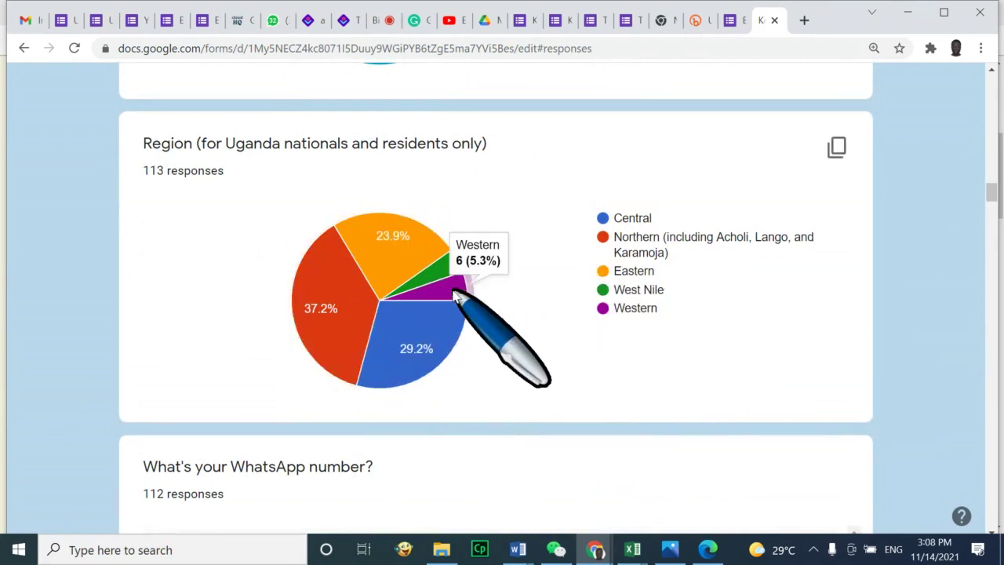
scroll(628, 392, "down", 7)
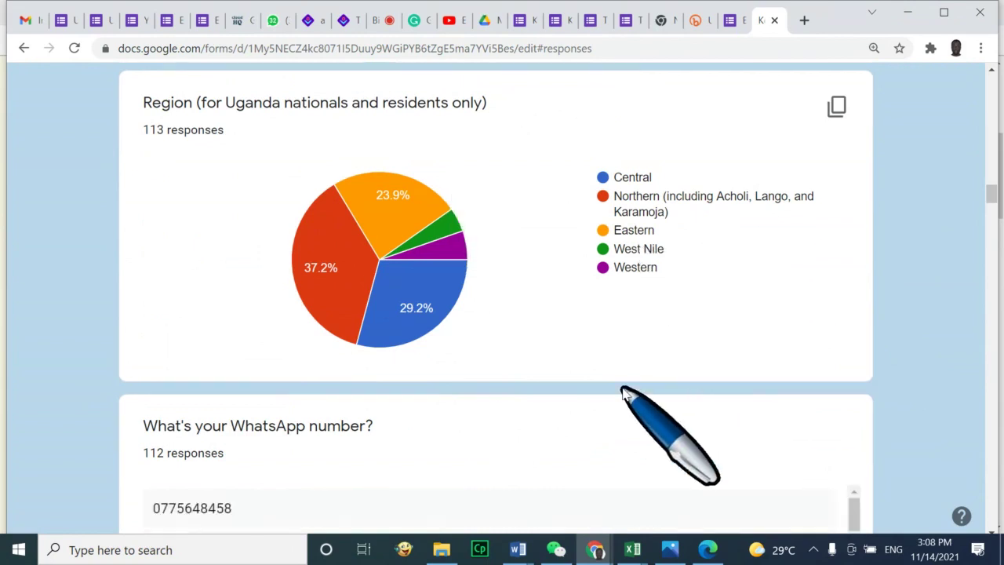
scroll(623, 394, "down", 4)
scroll(624, 393, "up", 2)
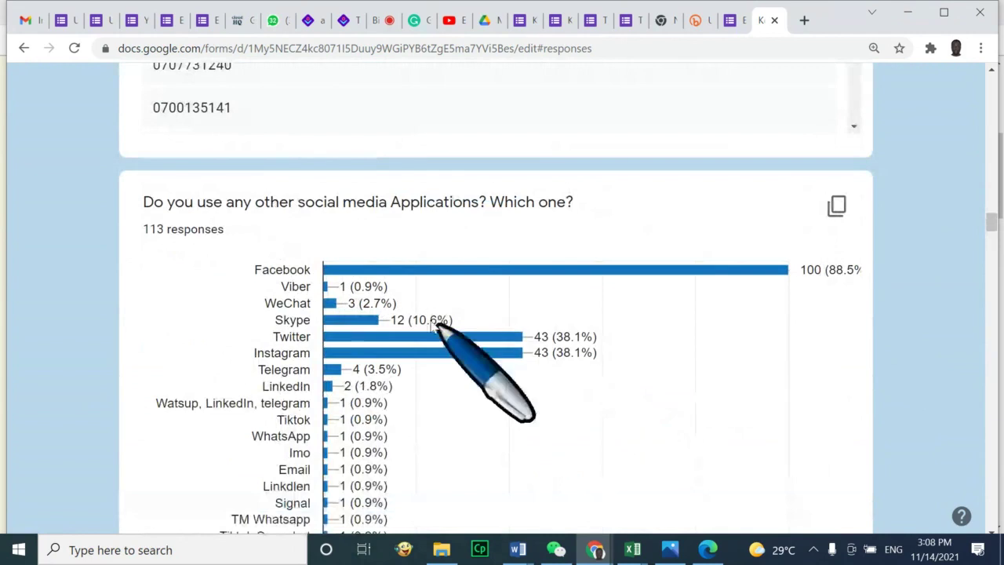
scroll(903, 369, "down", 2)
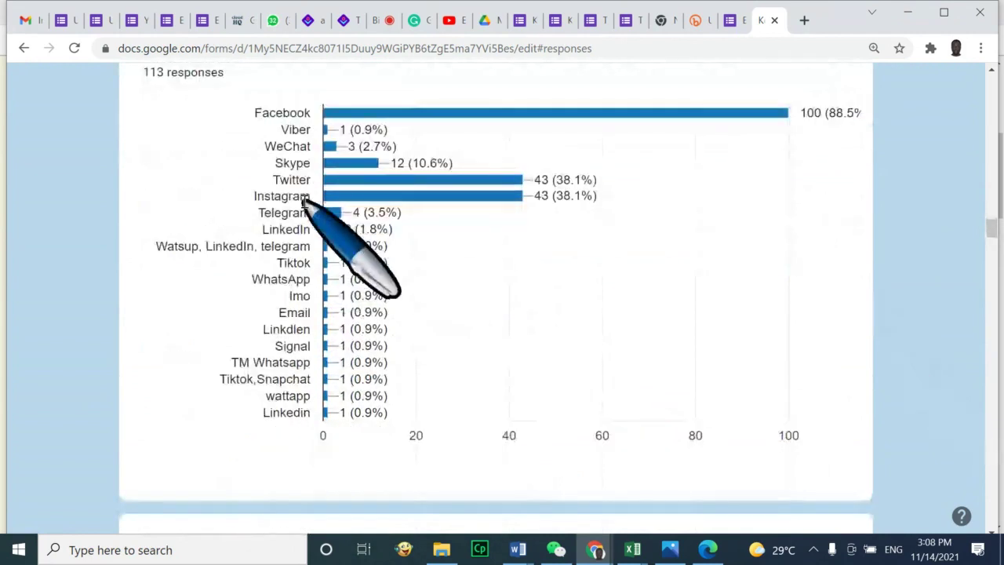
mouse_move(464, 199)
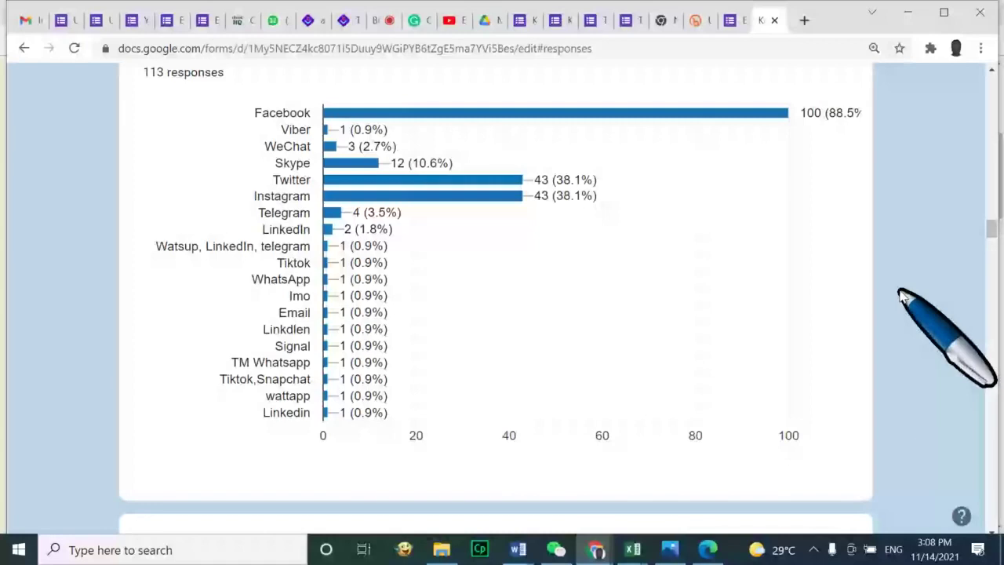
scroll(349, 201, "up", 1)
mouse_move(327, 197)
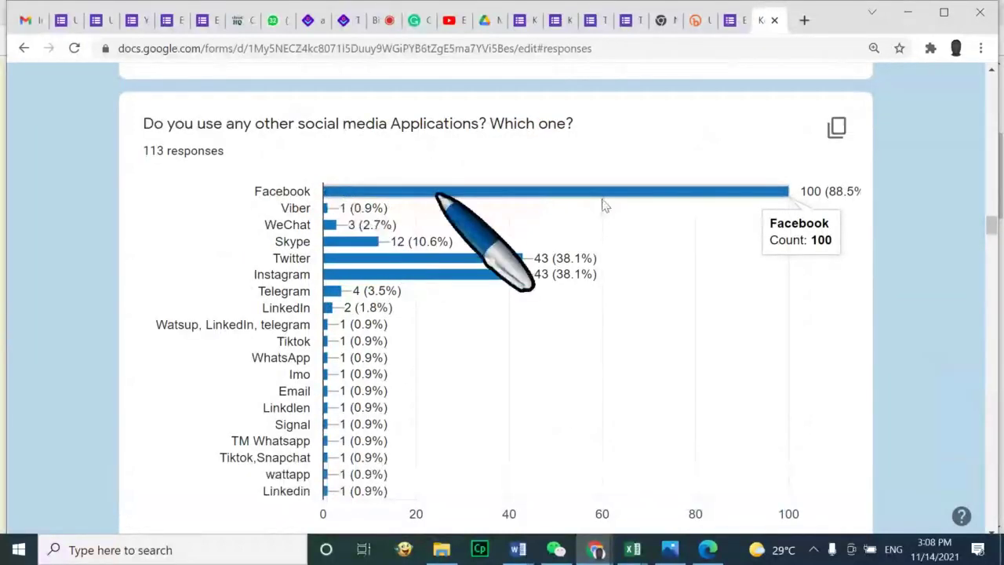
scroll(700, 296, "up", 1)
scroll(700, 296, "down", 6)
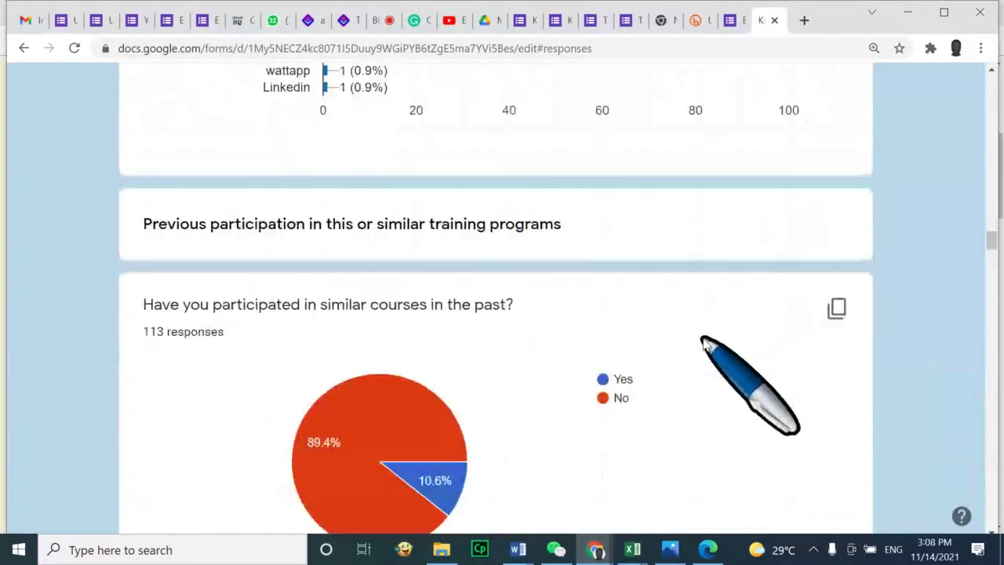
scroll(704, 341, "down", 2)
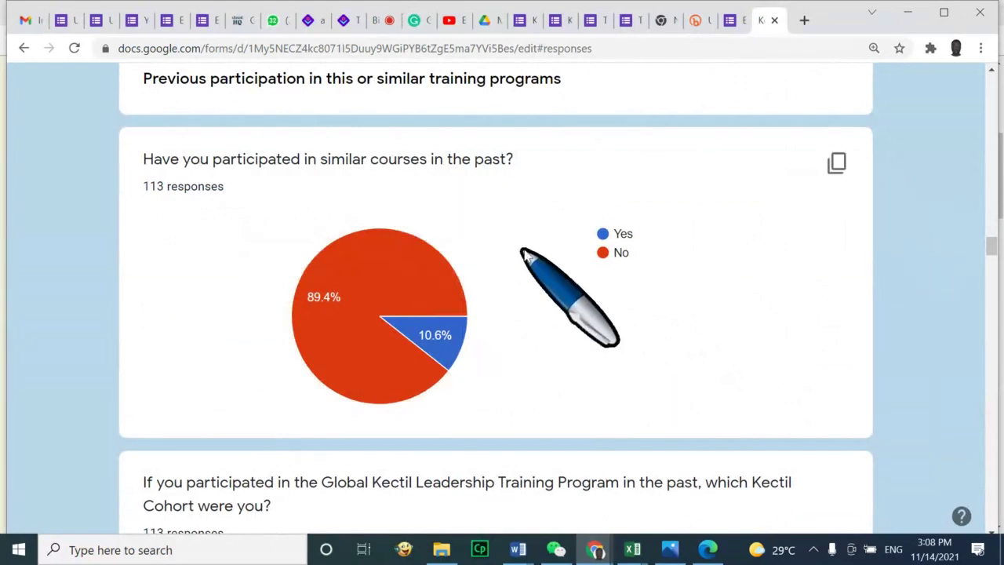
mouse_move(424, 304)
mouse_move(444, 347)
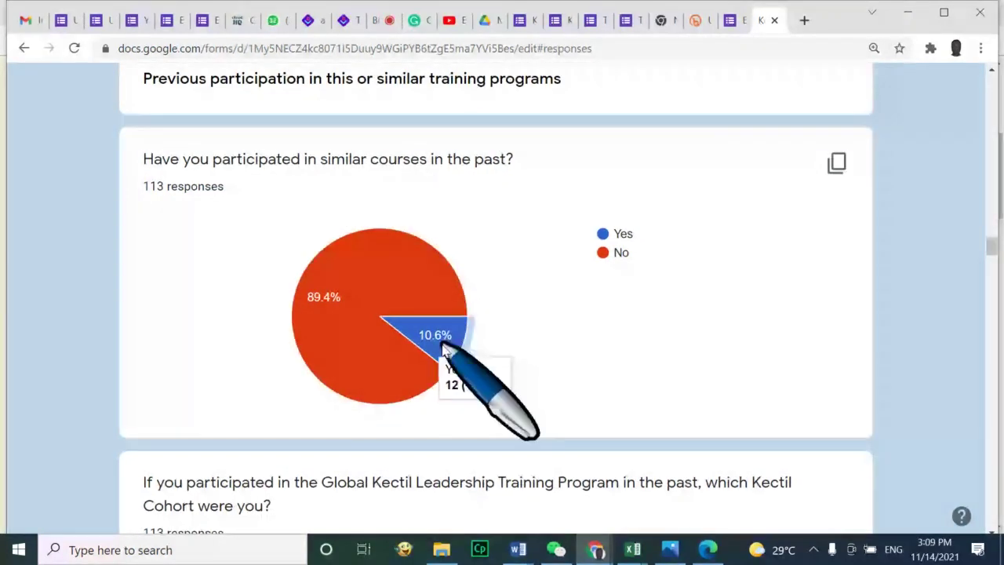
scroll(444, 348, "down", 3)
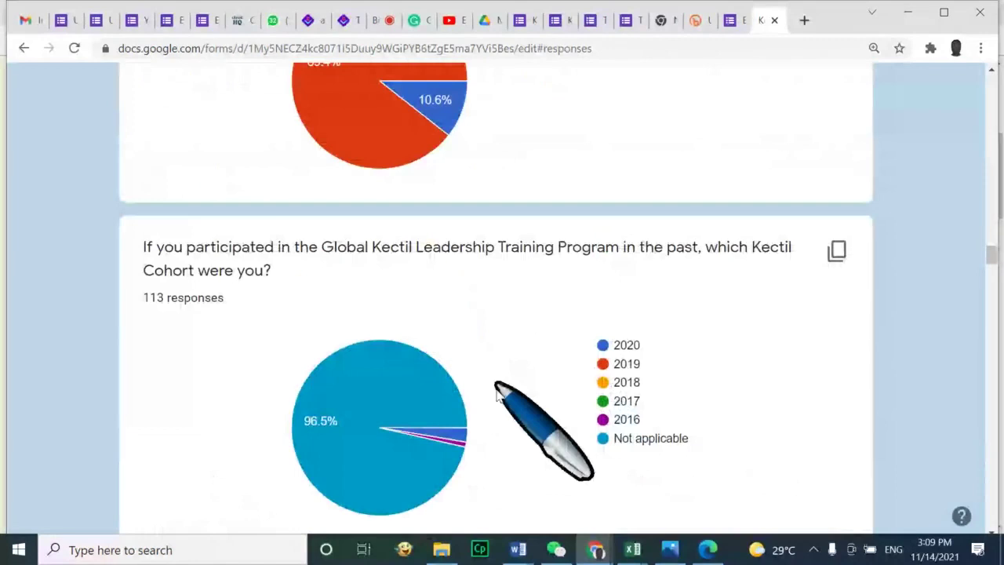
scroll(495, 394, "down", 3)
scroll(530, 359, "down", 3)
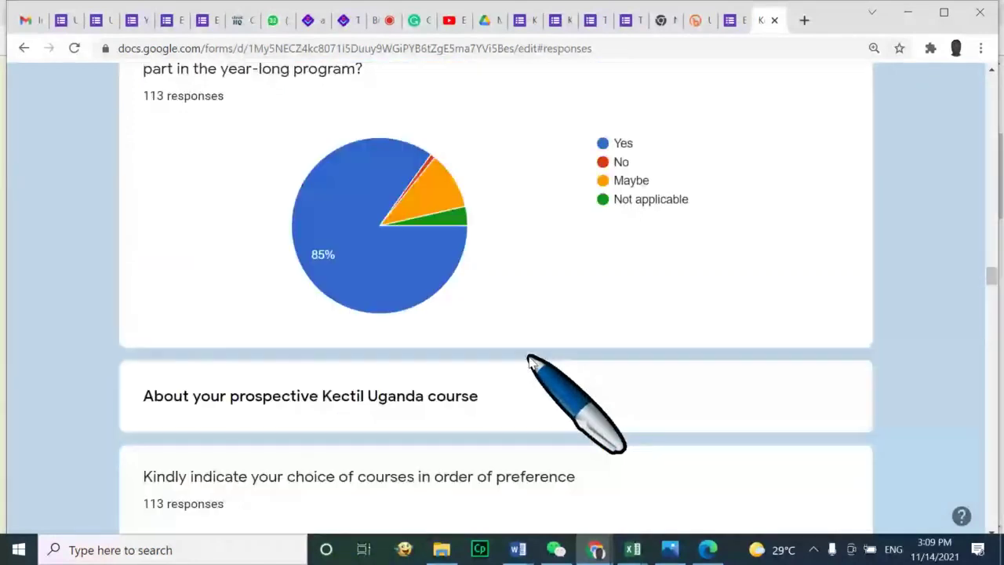
scroll(531, 363, "down", 7)
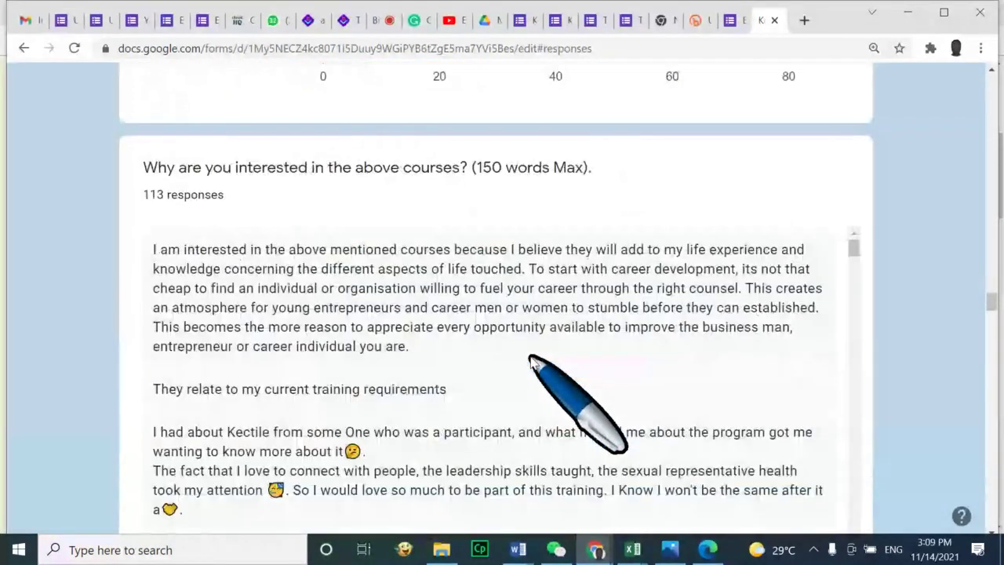
scroll(530, 359, "down", 1)
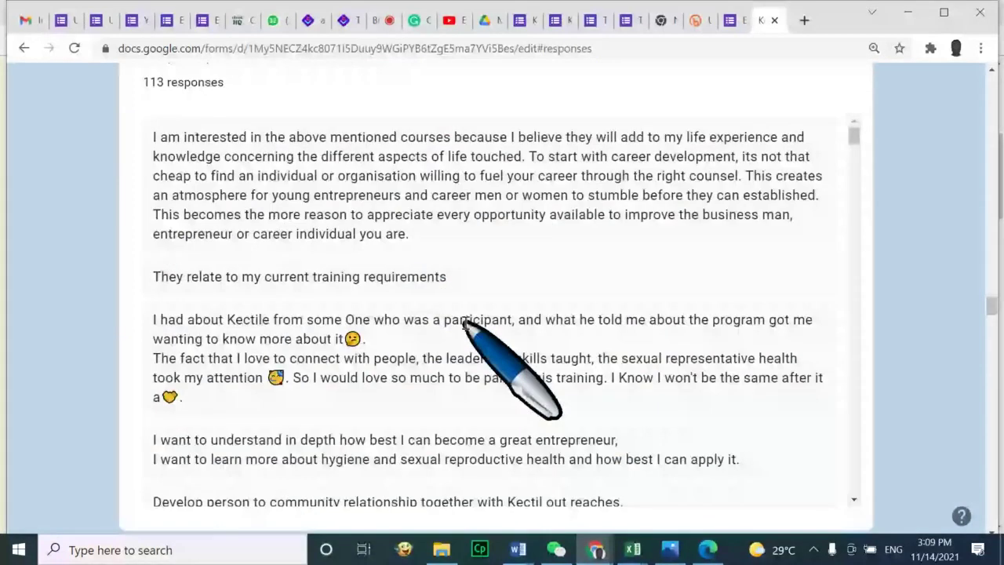
scroll(464, 323, "up", 1)
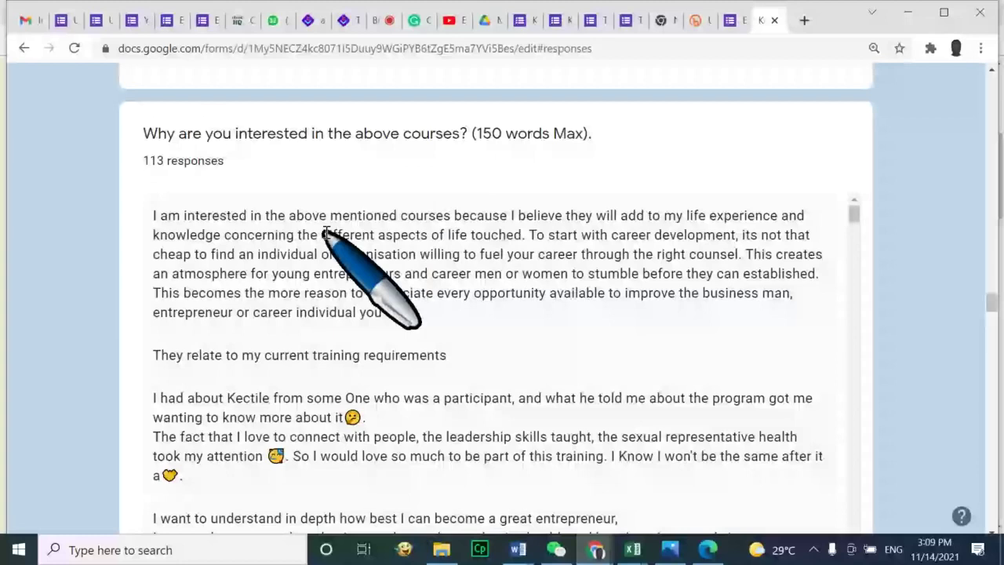
scroll(677, 302, "down", 10)
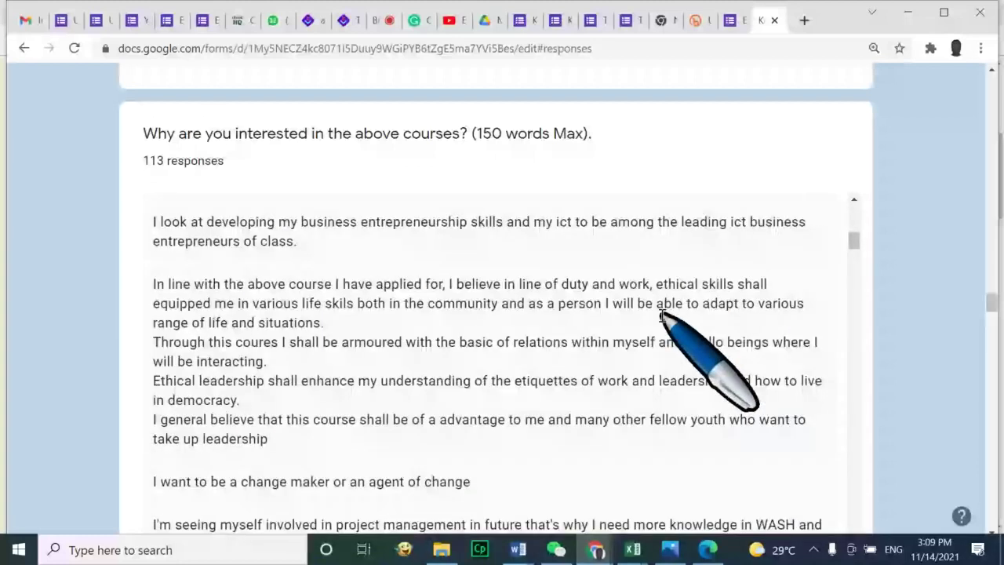
scroll(910, 408, "down", 10)
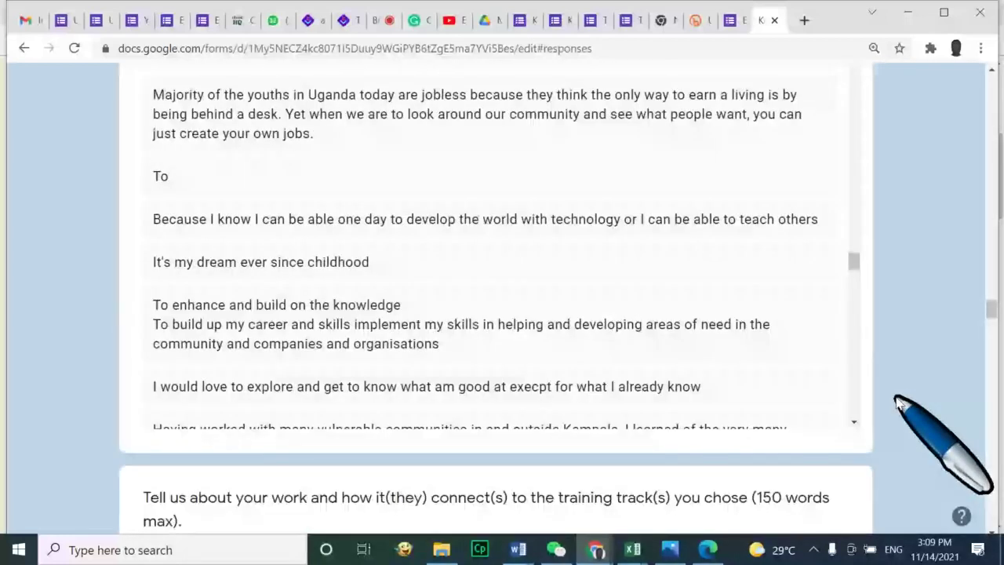
scroll(900, 403, "up", 20)
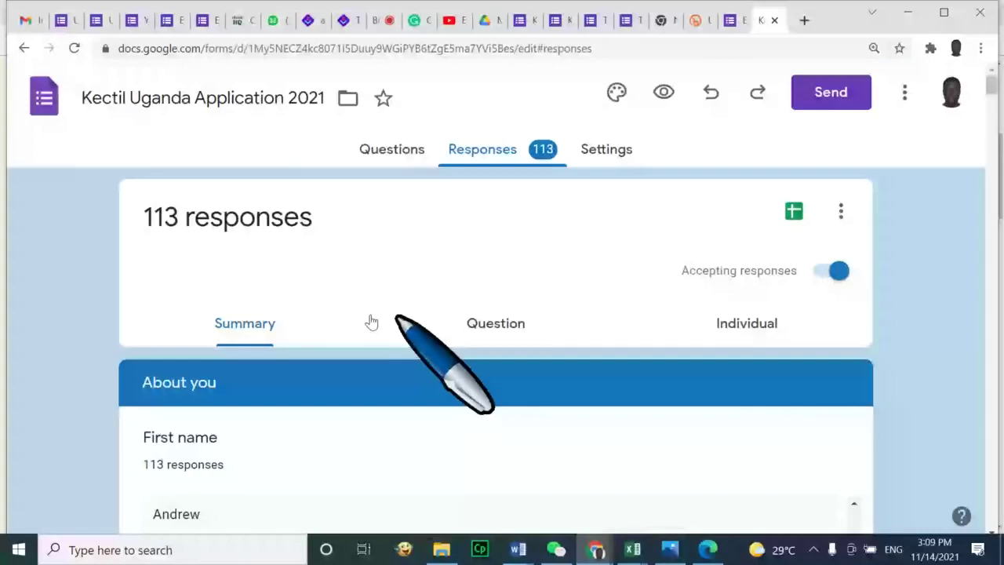
- Switch to Individual responses and read through response 1 of 113, ending back at the top
left_click(745, 323)
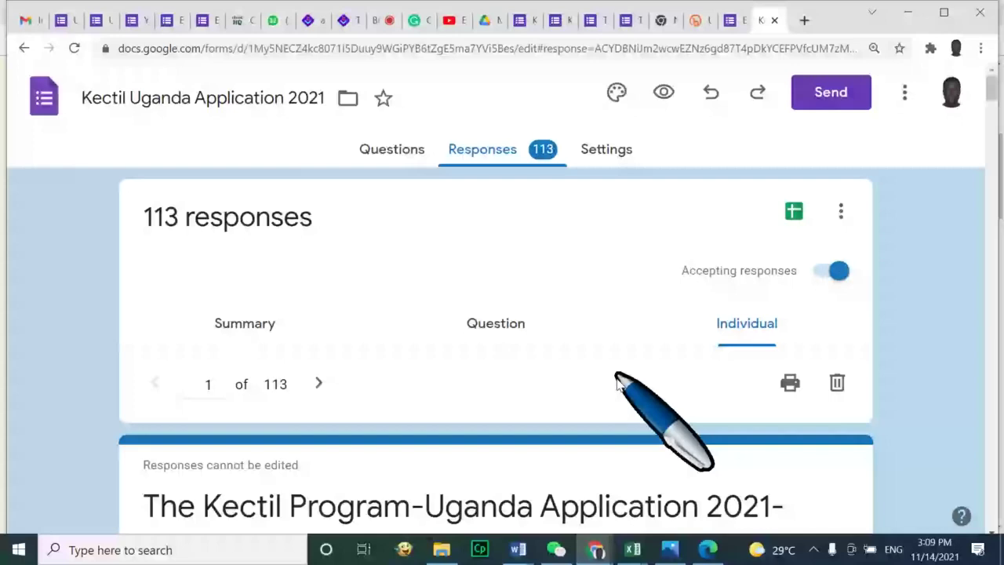
scroll(616, 379, "down", 5)
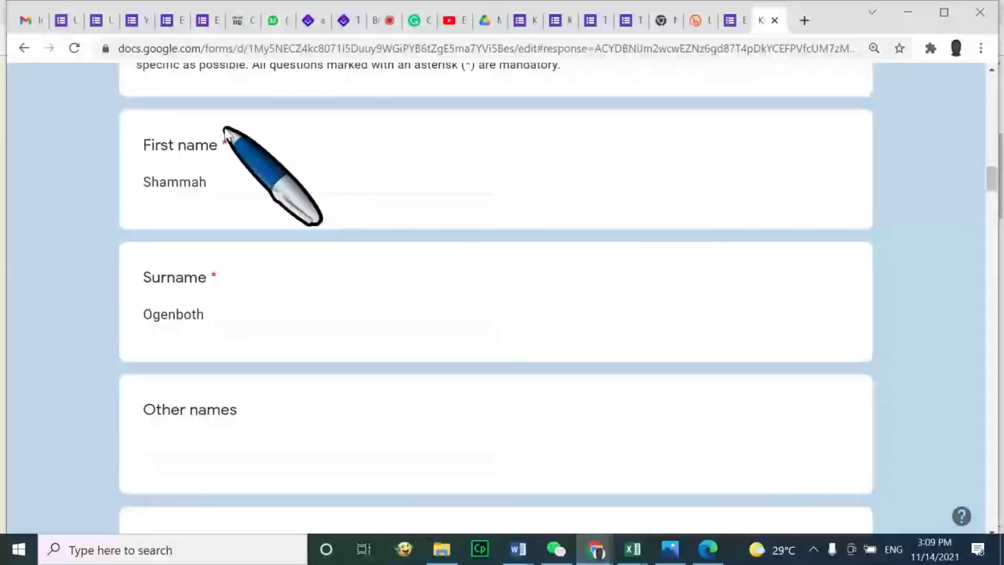
scroll(377, 291, "down", 3)
scroll(377, 291, "up", 1)
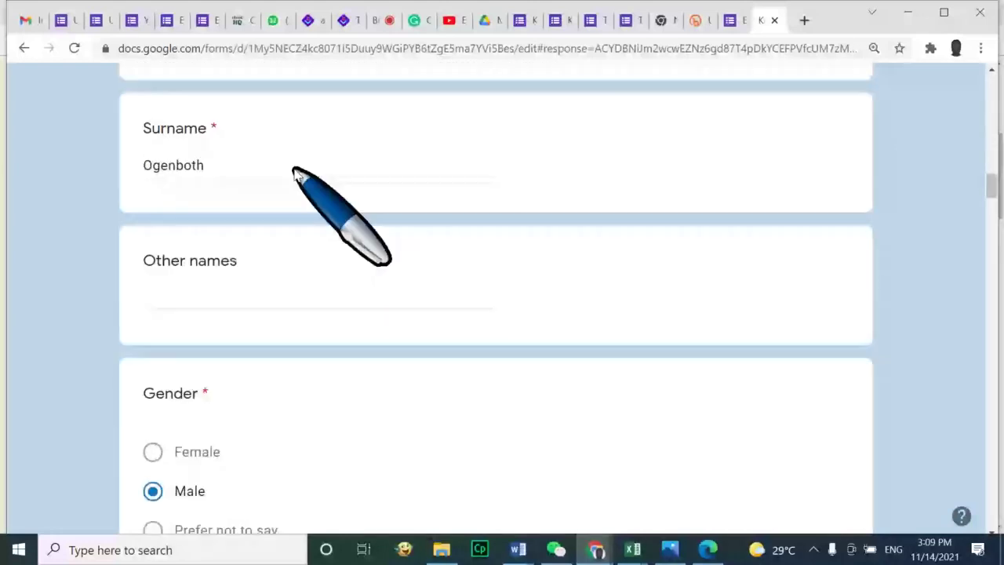
scroll(293, 171, "down", 9)
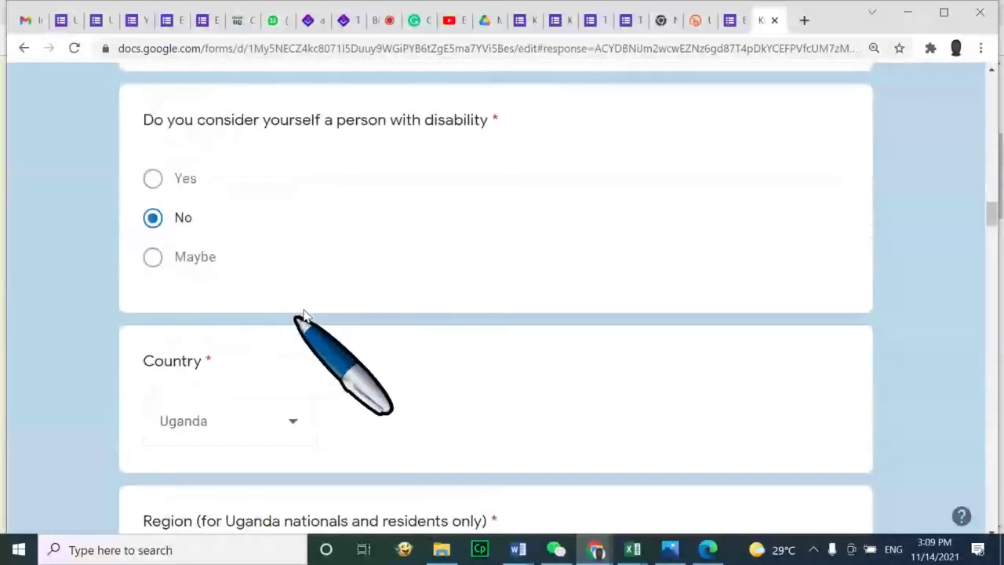
scroll(337, 330, "down", 10)
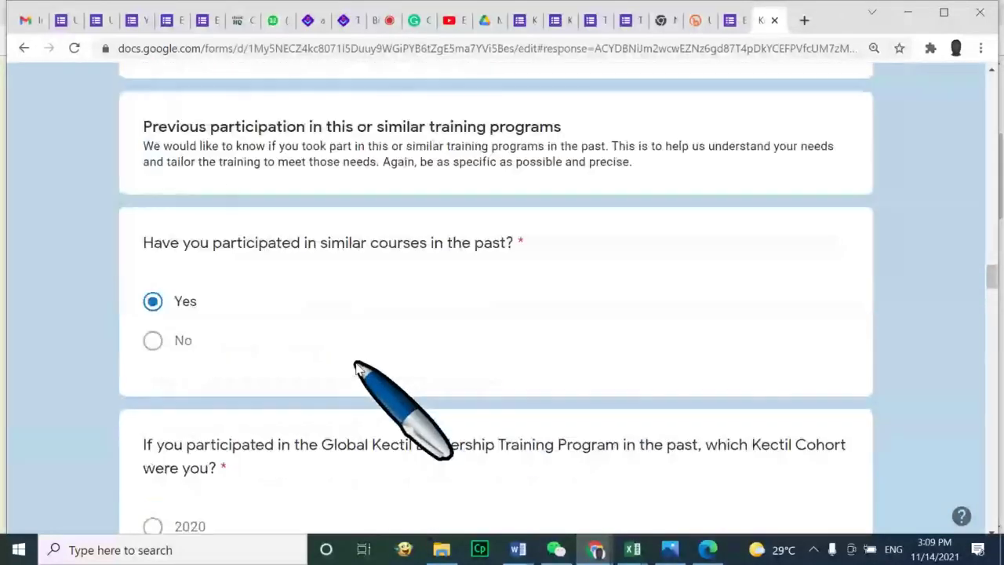
scroll(357, 369, "down", 8)
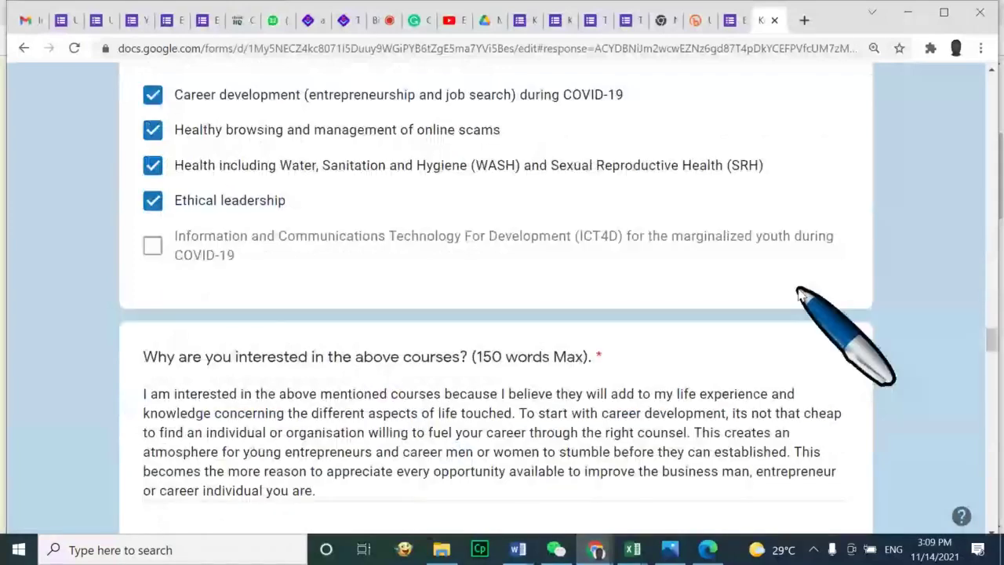
scroll(799, 294, "up", 15)
scroll(799, 252, "up", 5)
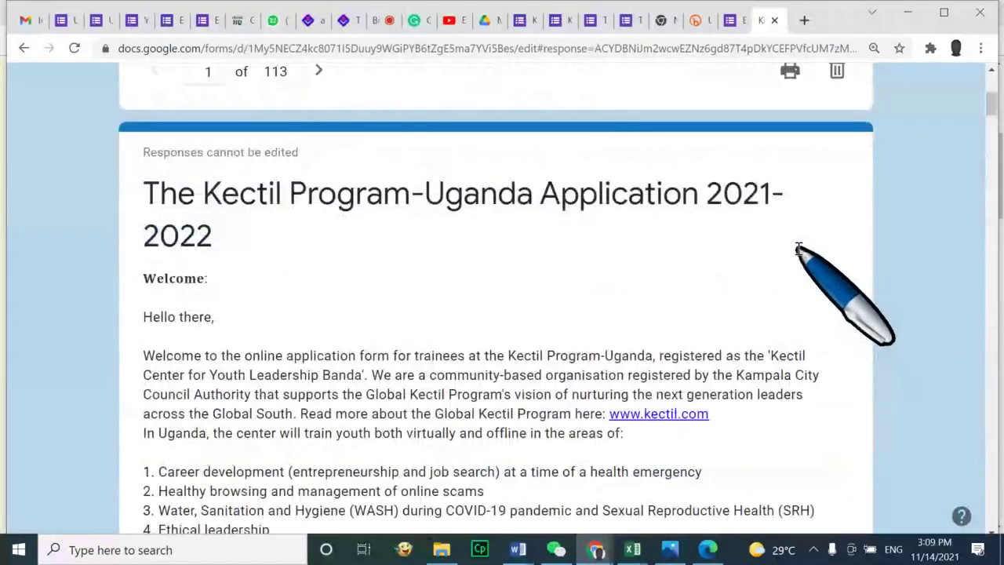
scroll(797, 250, "up", 4)
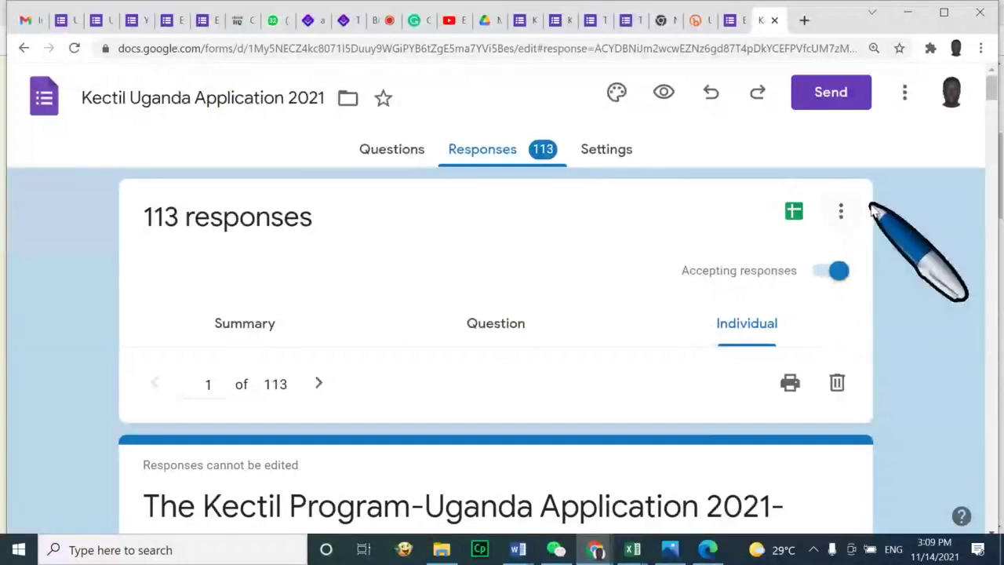
- Open the linked Kectil Uganda Application 2021 (Responses) spreadsheet, scan its rows, then return to the feedback form
left_click(793, 212)
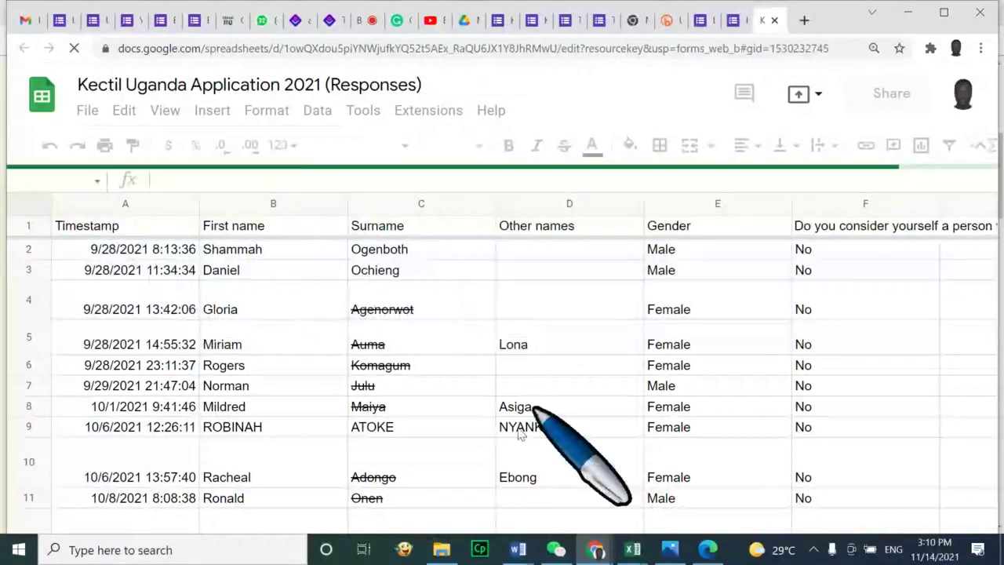
scroll(787, 462, "down", 2)
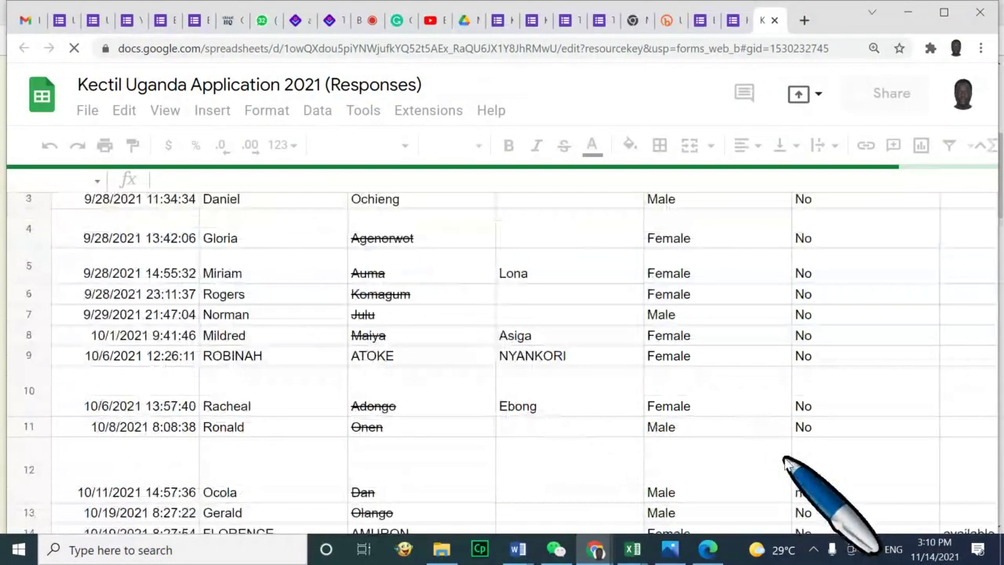
scroll(784, 461, "down", 6)
scroll(725, 392, "up", 6)
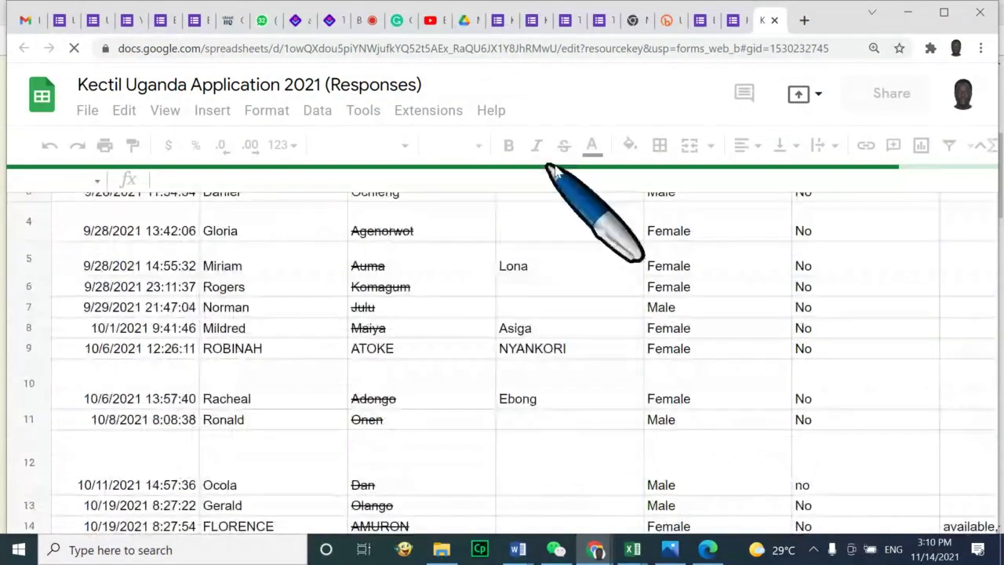
scroll(690, 392, "down", 1)
scroll(686, 390, "down", 3)
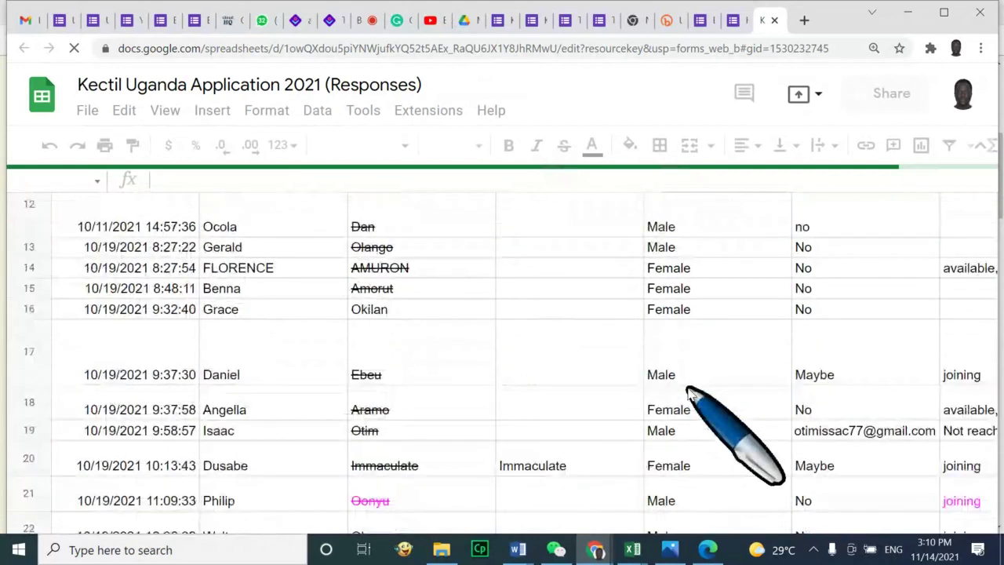
scroll(688, 392, "down", 4)
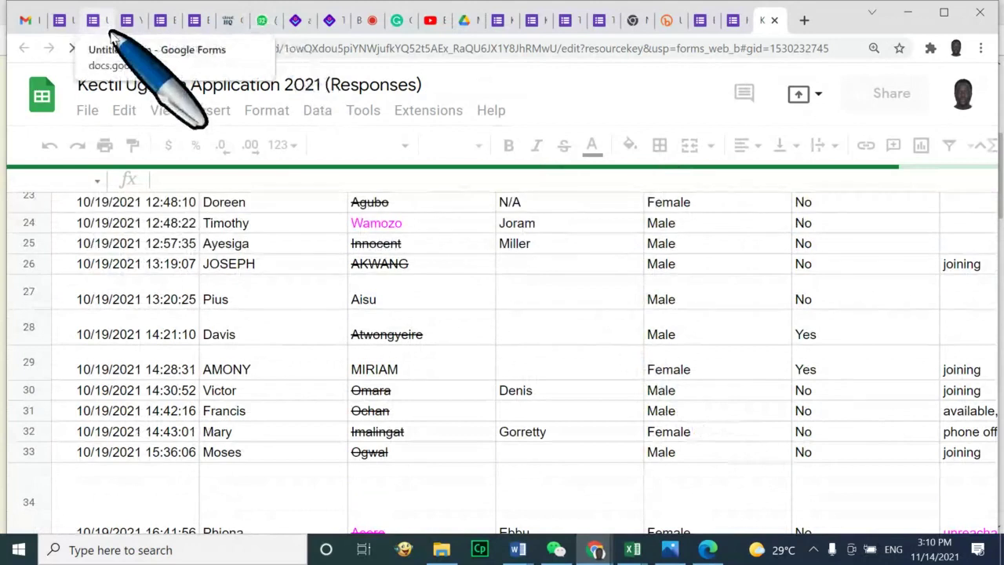
left_click(192, 20)
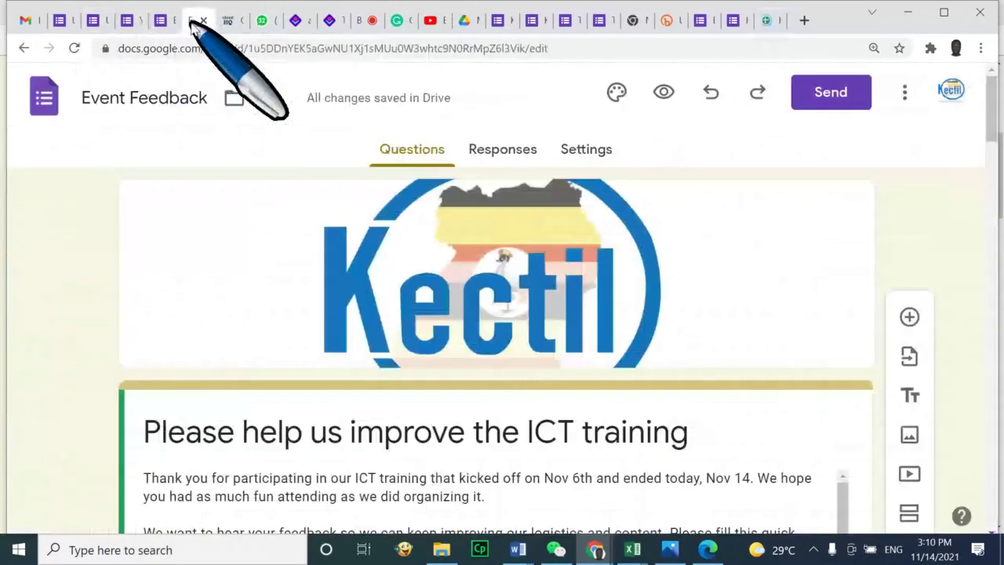
left_click(25, 20)
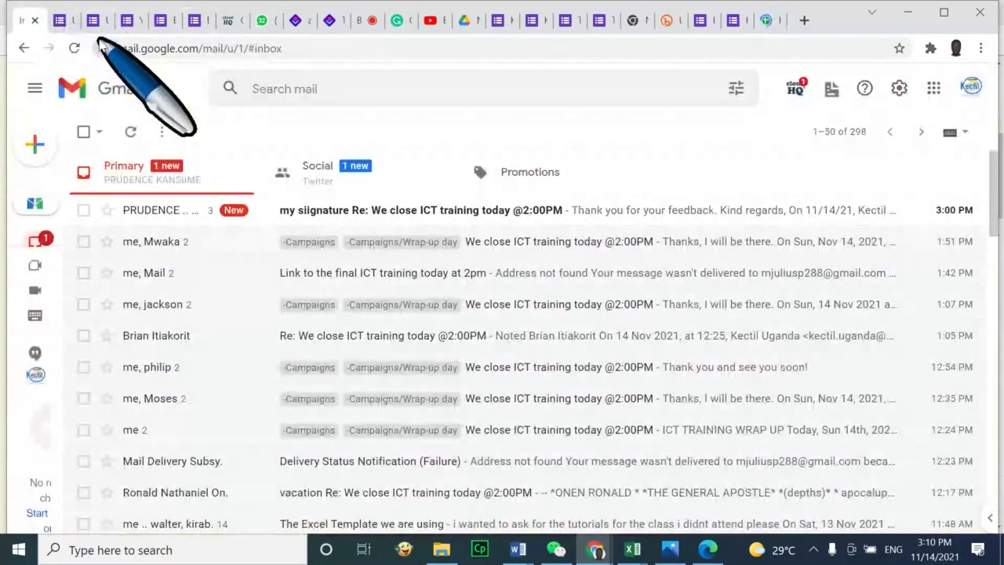
left_click(63, 21)
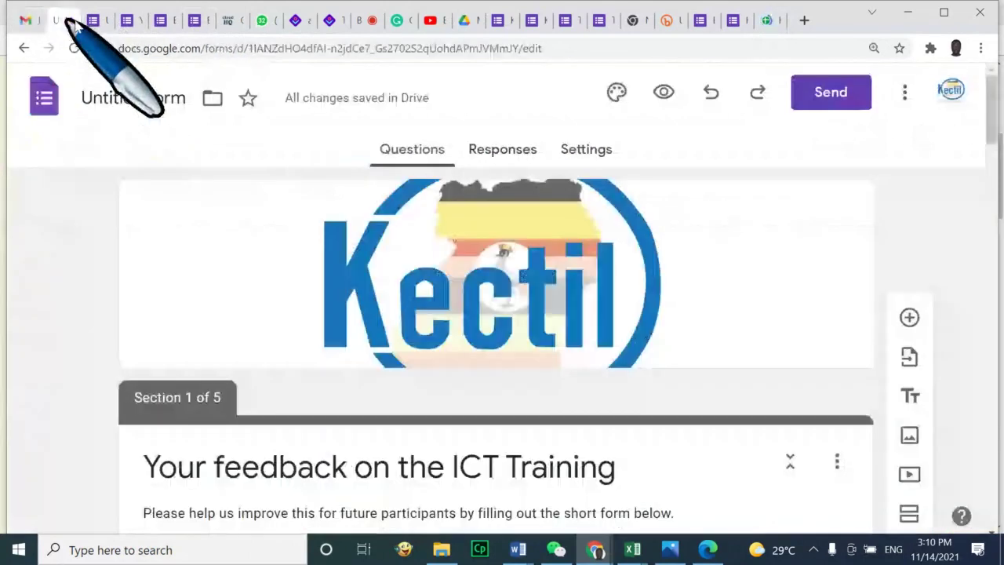
left_click(225, 22)
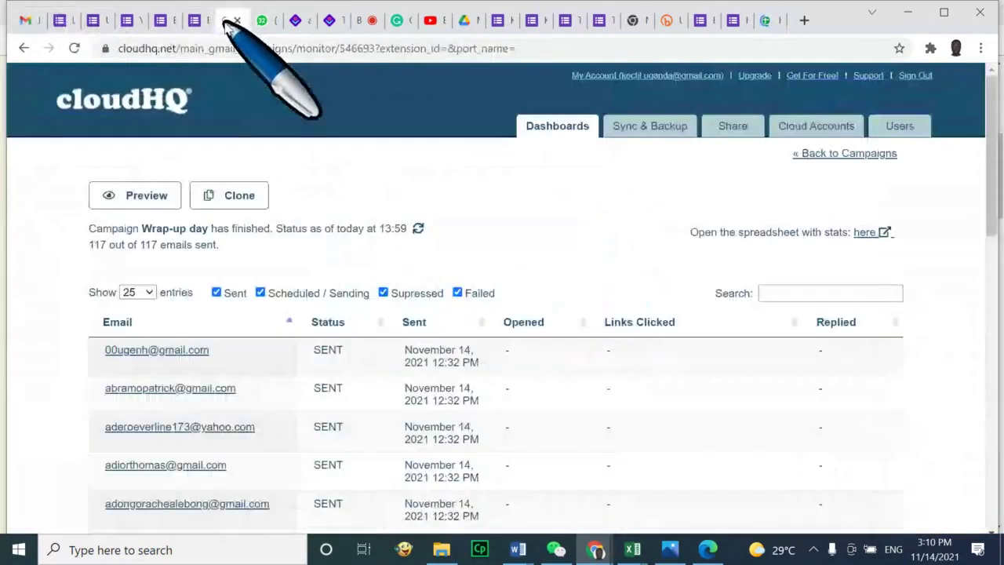
left_click(366, 21)
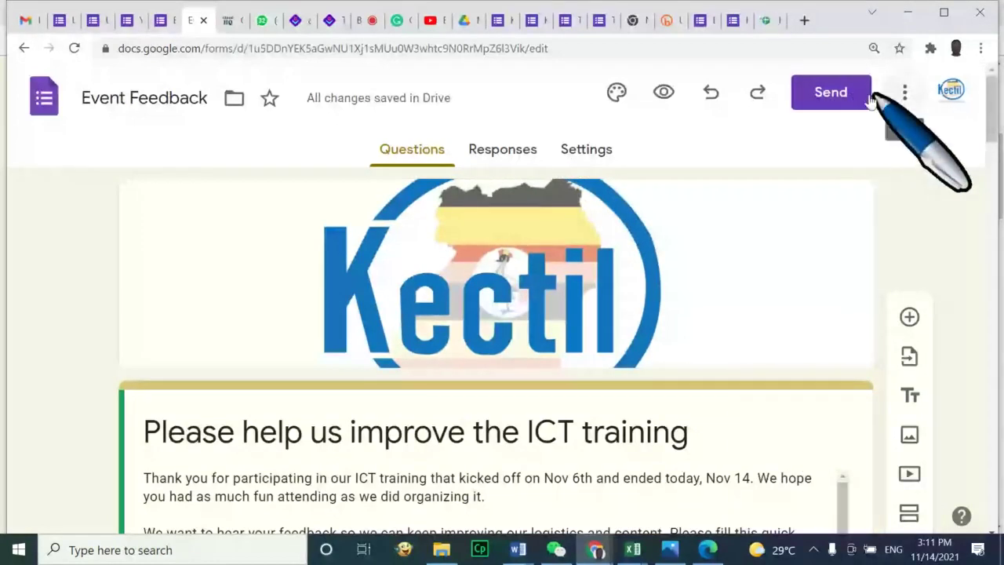
- Open Event Feedback's settings and expand the Responses section to review its collection options
left_click(586, 149)
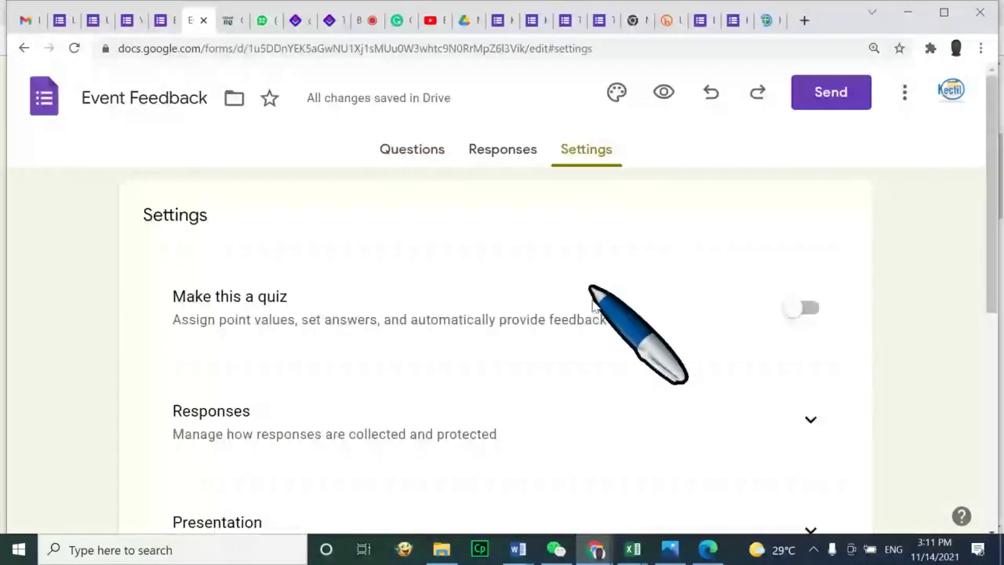
scroll(594, 306, "down", 5)
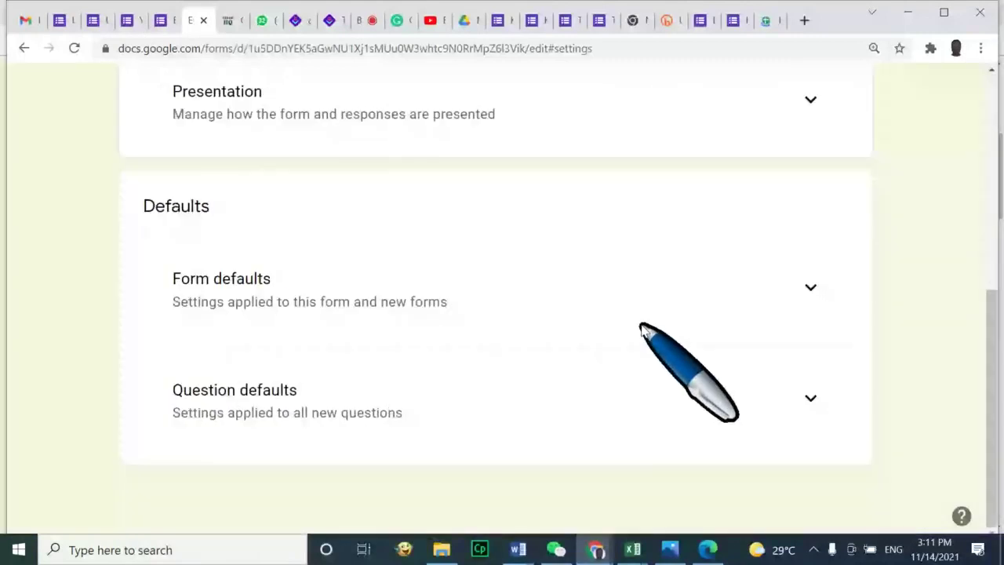
scroll(698, 273, "up", 2)
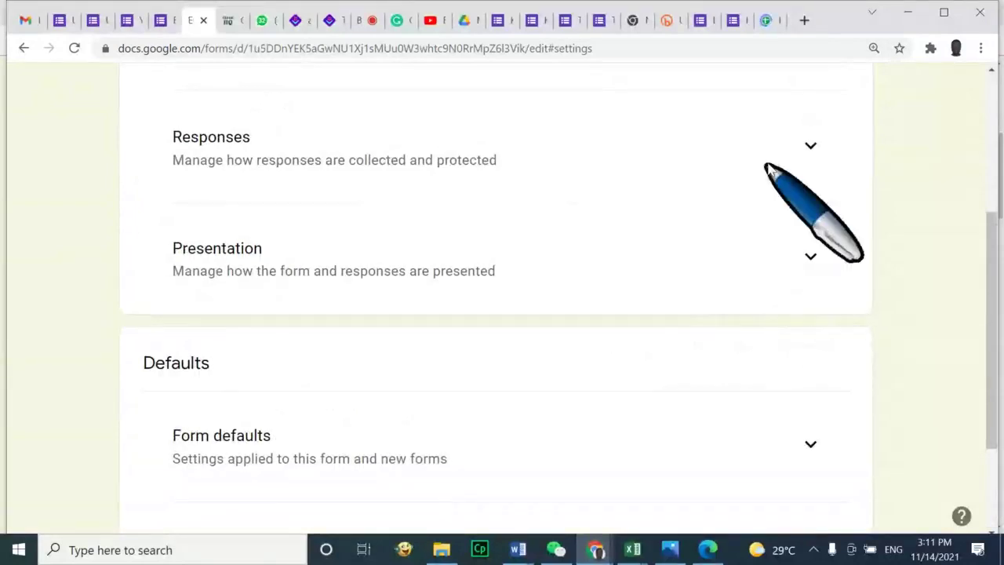
left_click(810, 144)
scroll(716, 329, "down", 3)
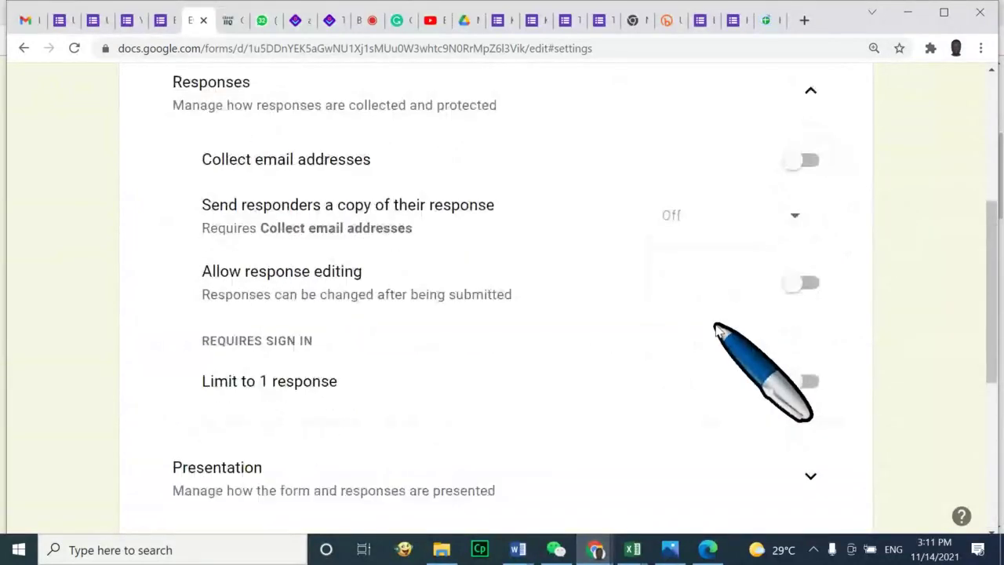
scroll(715, 329, "down", 1)
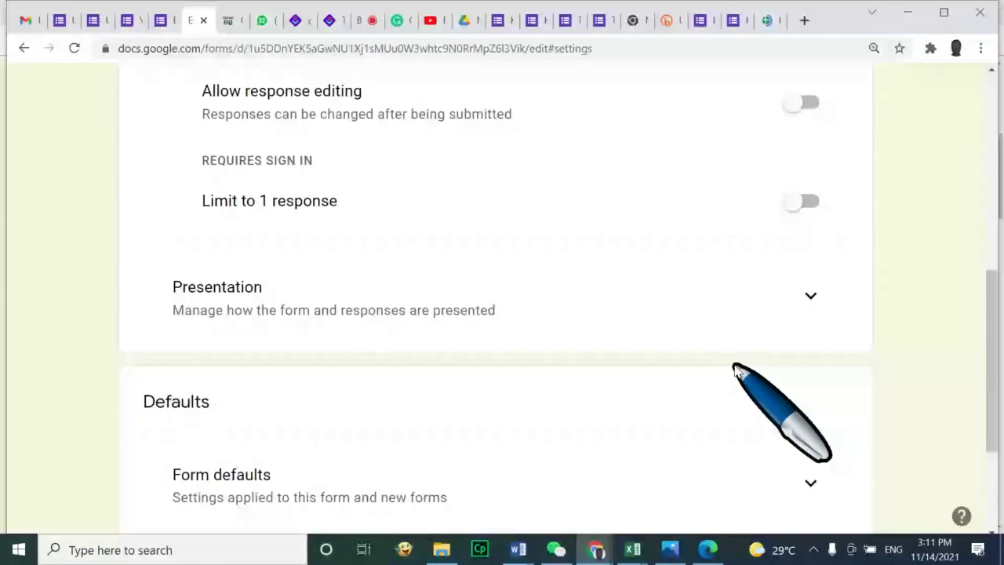
scroll(736, 370, "down", 3)
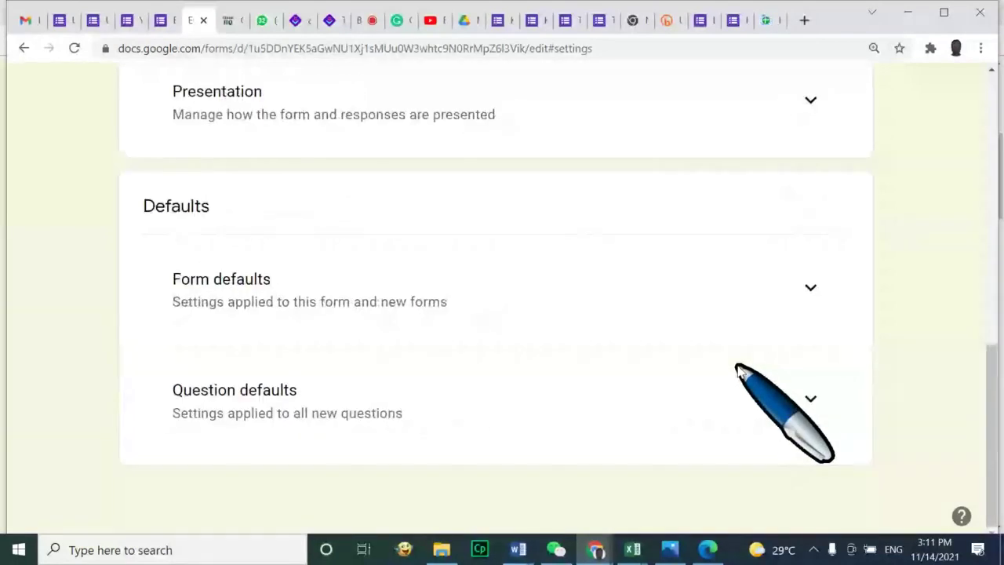
scroll(767, 352, "up", 5)
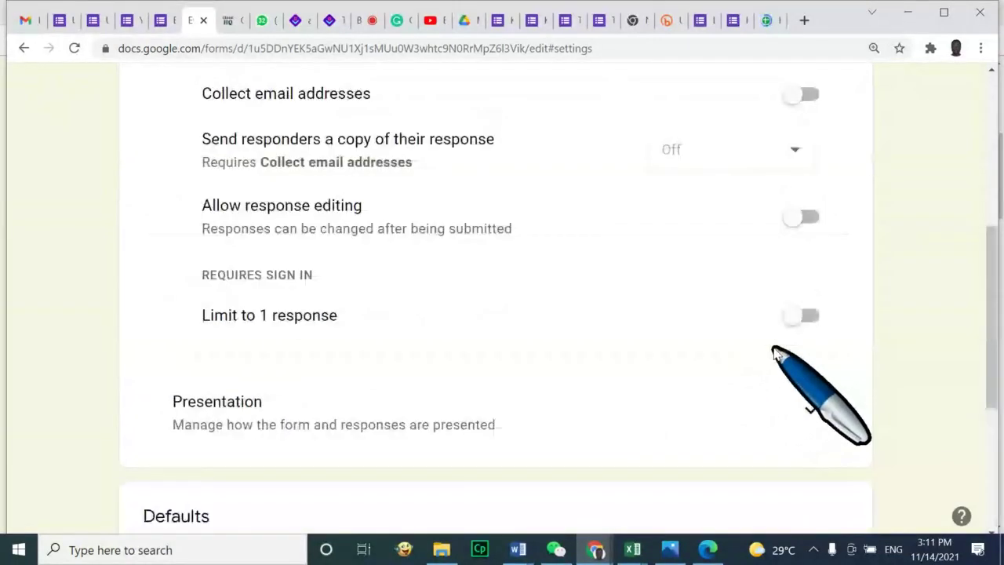
scroll(775, 350, "up", 4)
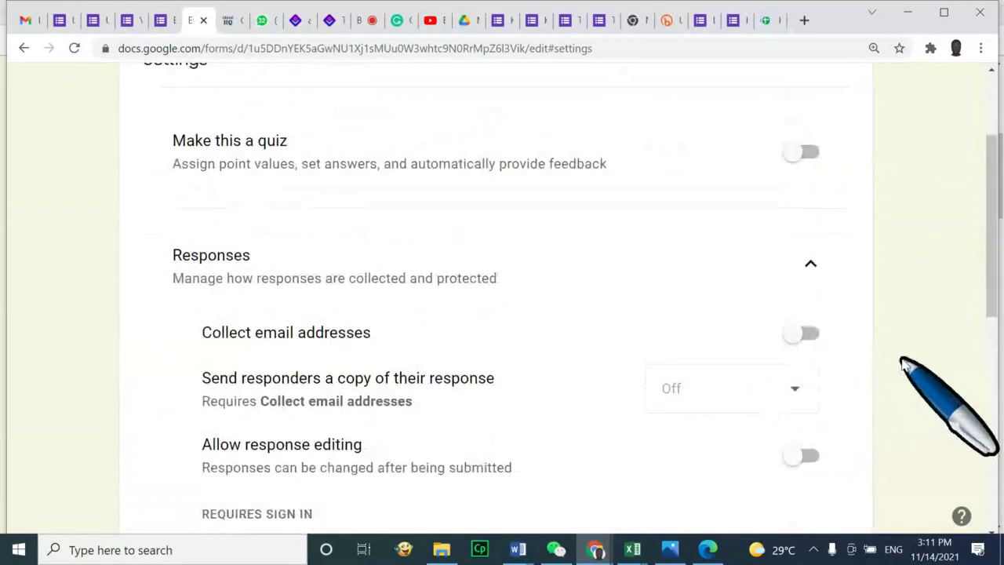
scroll(903, 365, "down", 2)
scroll(903, 365, "up", 4)
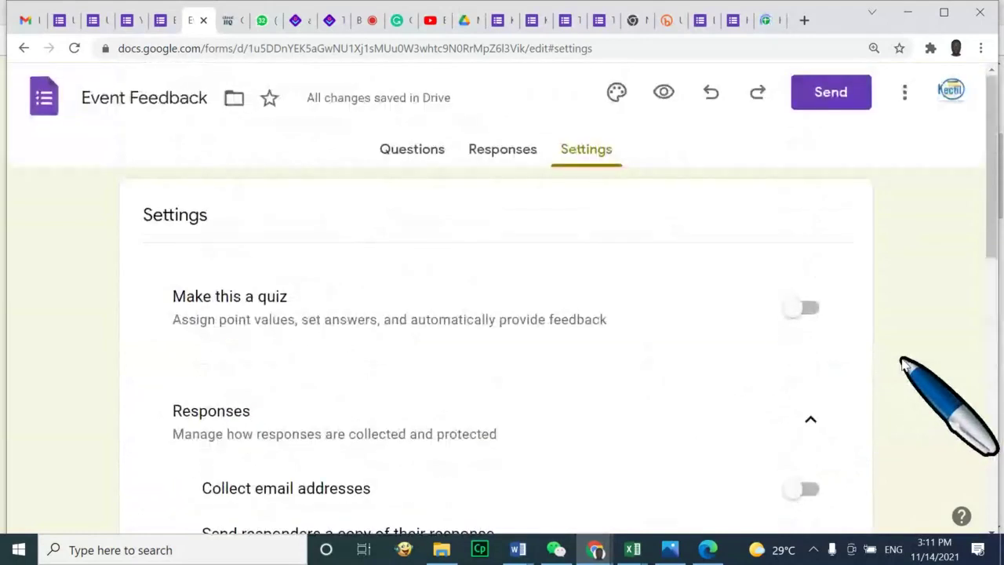
- Glance at the Responses tab, then return to Settings to check quiz, email and response-limit options
left_click(501, 151)
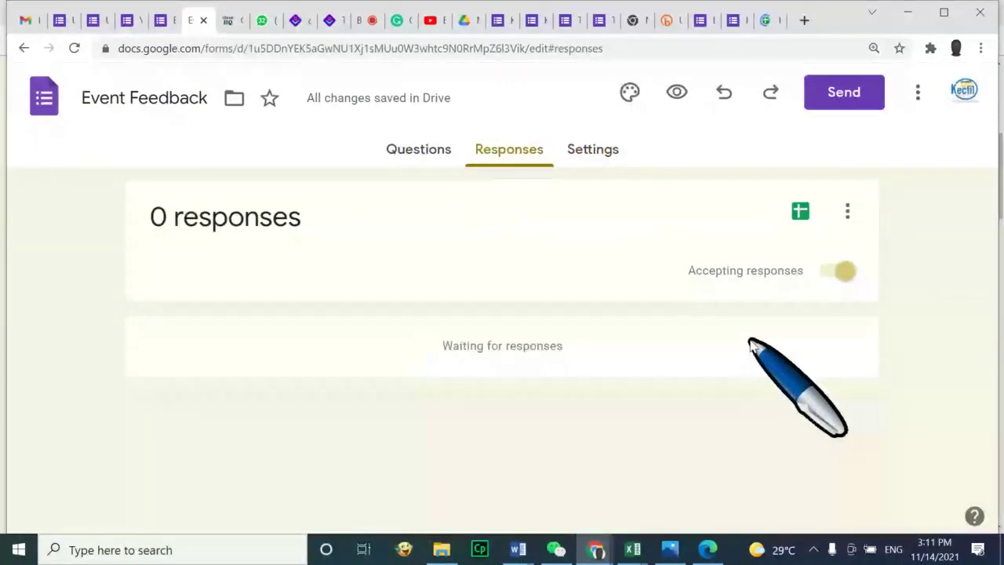
left_click(606, 155)
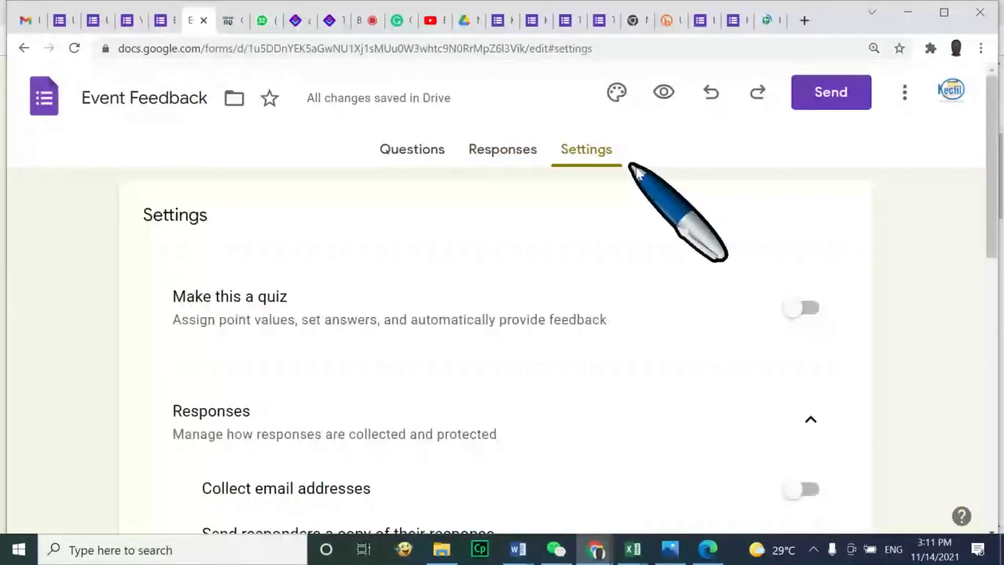
scroll(639, 370, "down", 1)
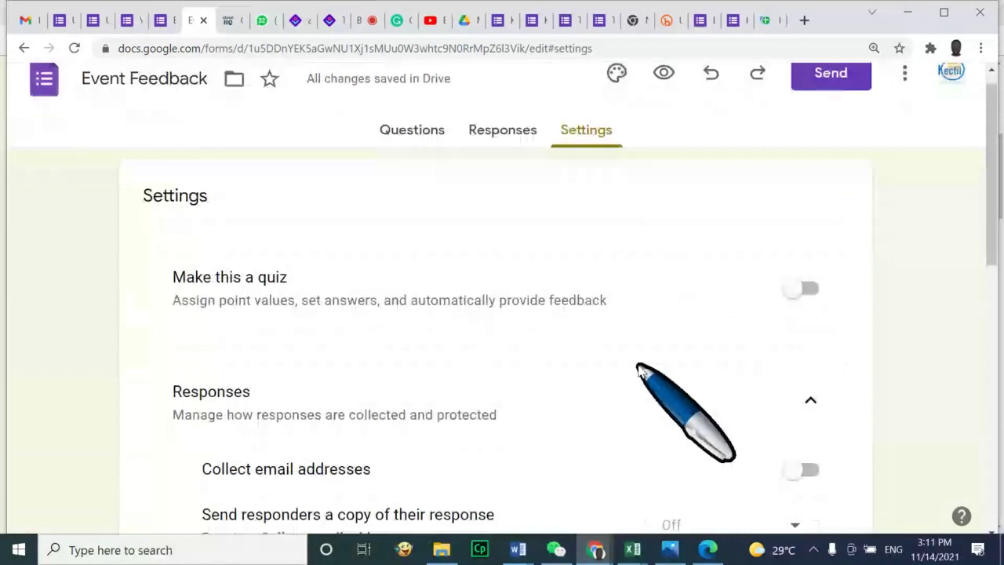
scroll(639, 369, "down", 5)
scroll(642, 368, "up", 2)
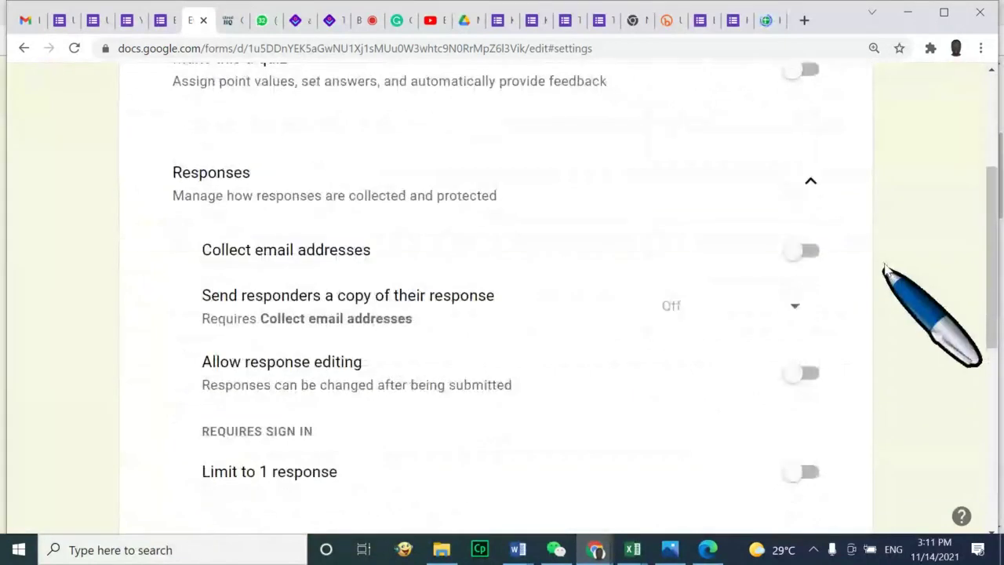
scroll(883, 266, "up", 3)
left_click(823, 96)
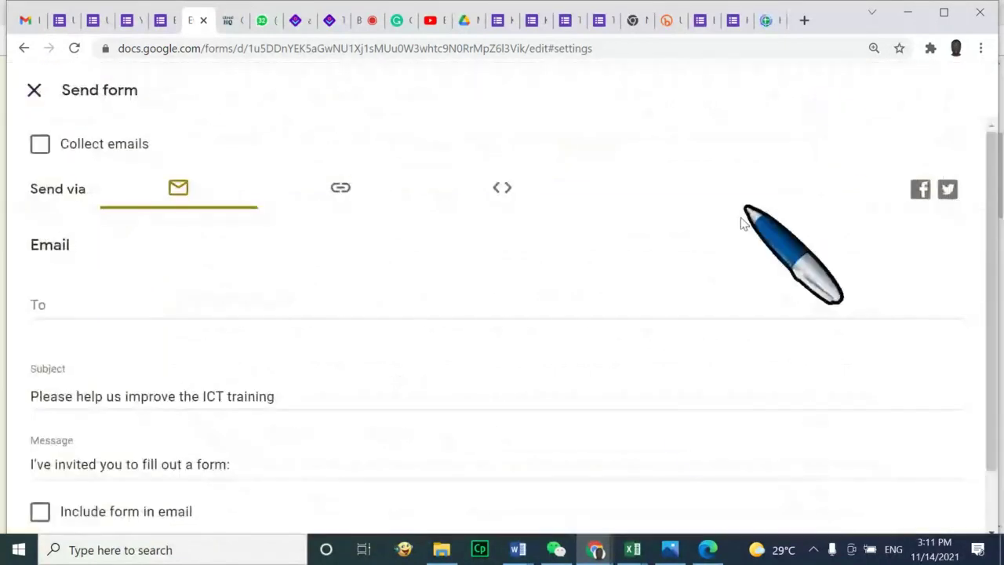
scroll(657, 415, "down", 1)
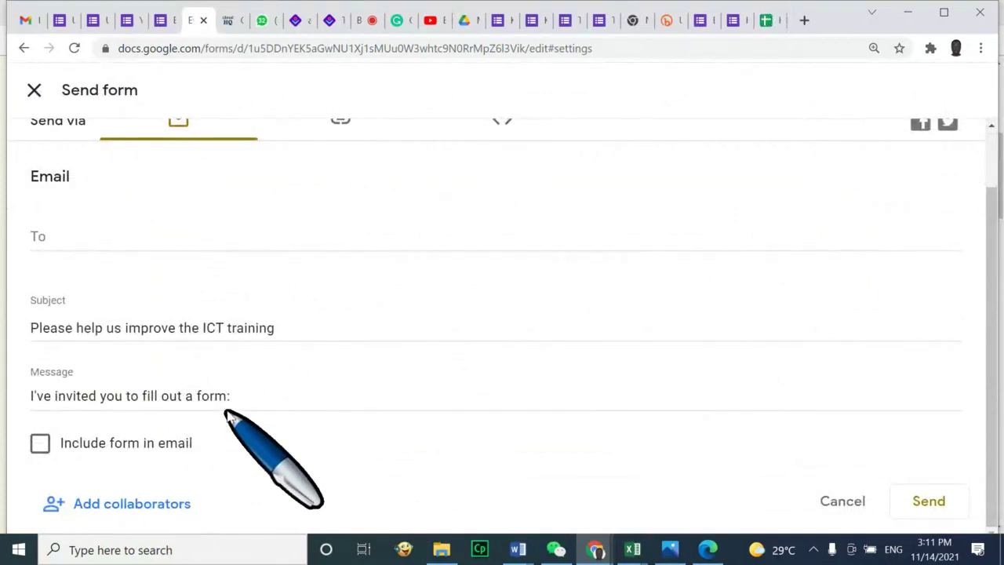
scroll(341, 345, "up", 1)
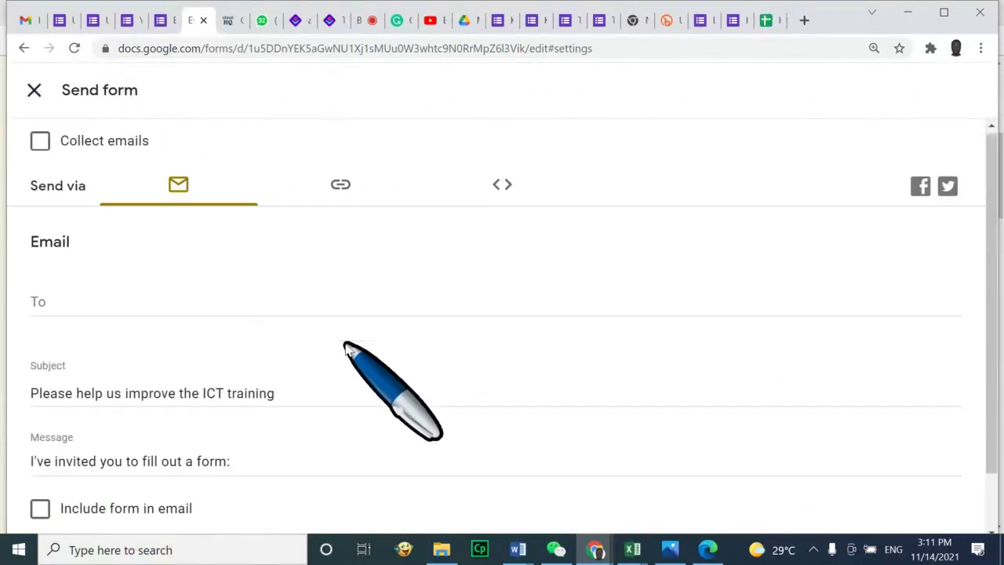
left_click(33, 92)
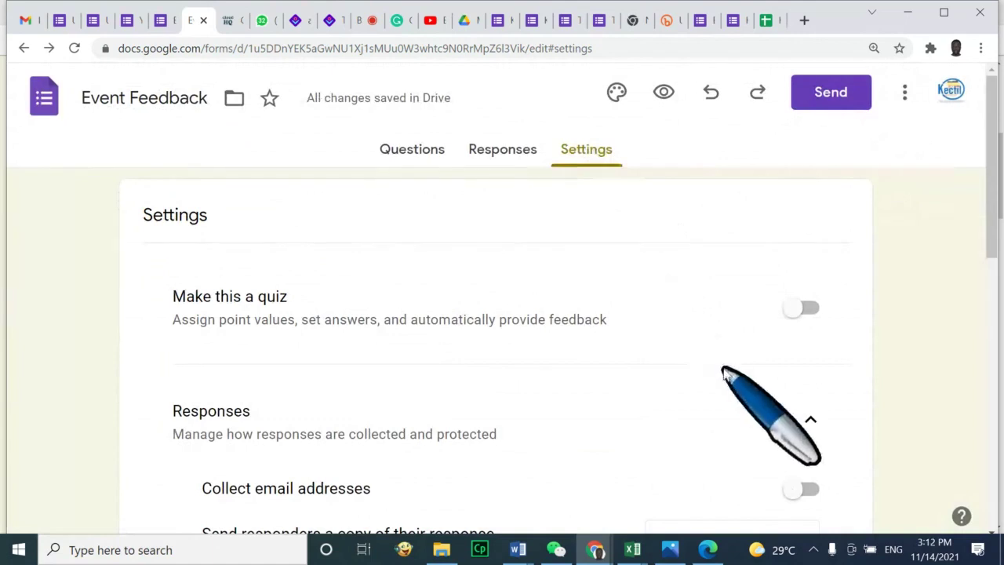
- Expand Presentation settings to reveal the 'Your response has been recorded' confirmation message
scroll(727, 362, "down", 2)
scroll(723, 367, "down", 2)
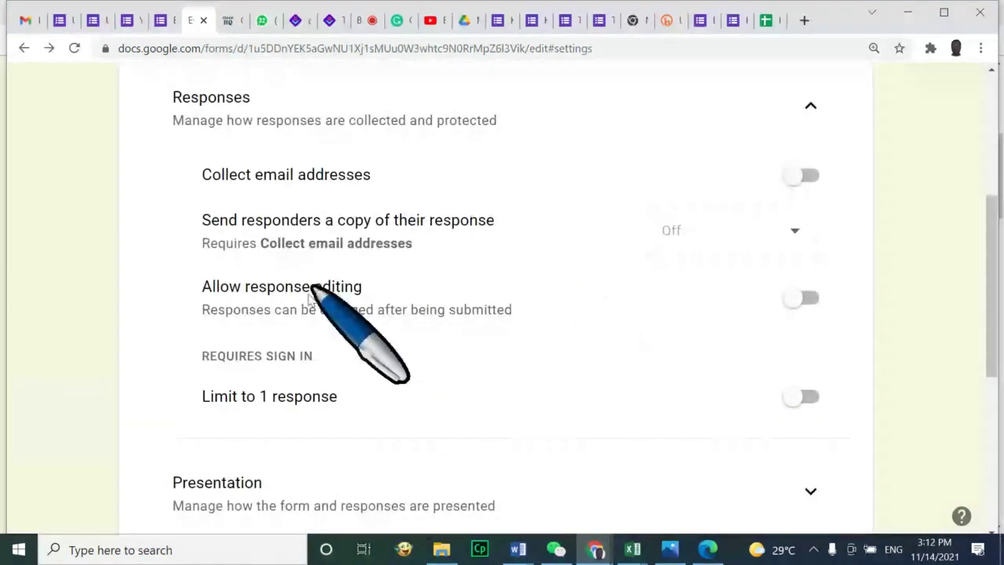
scroll(354, 302, "down", 2)
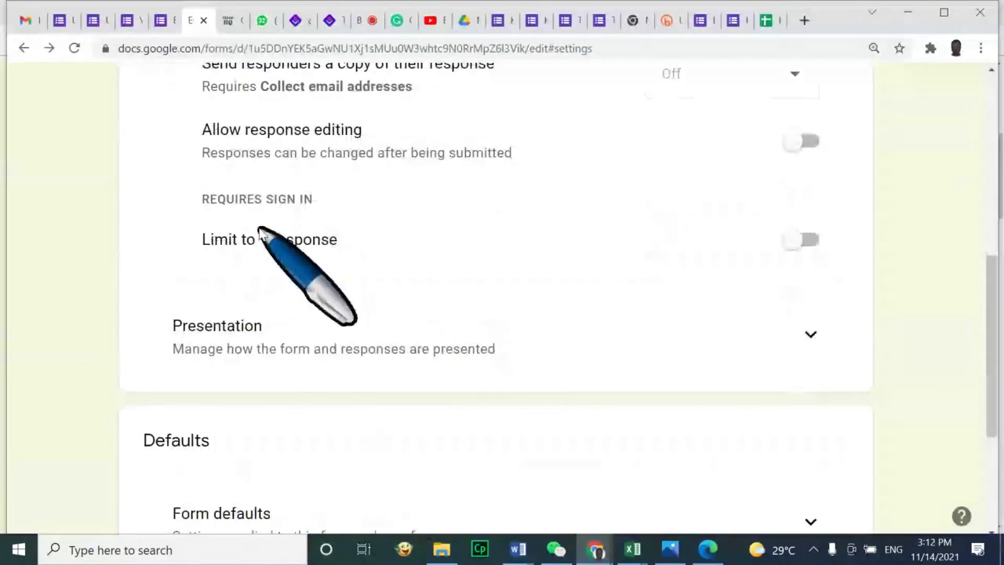
left_click(823, 323)
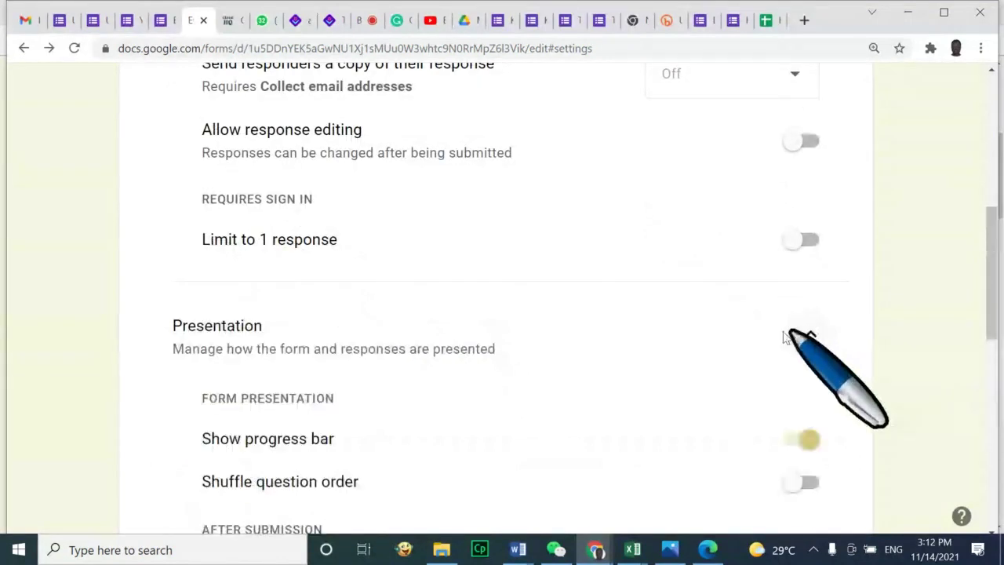
scroll(724, 352, "down", 2)
scroll(573, 337, "down", 1)
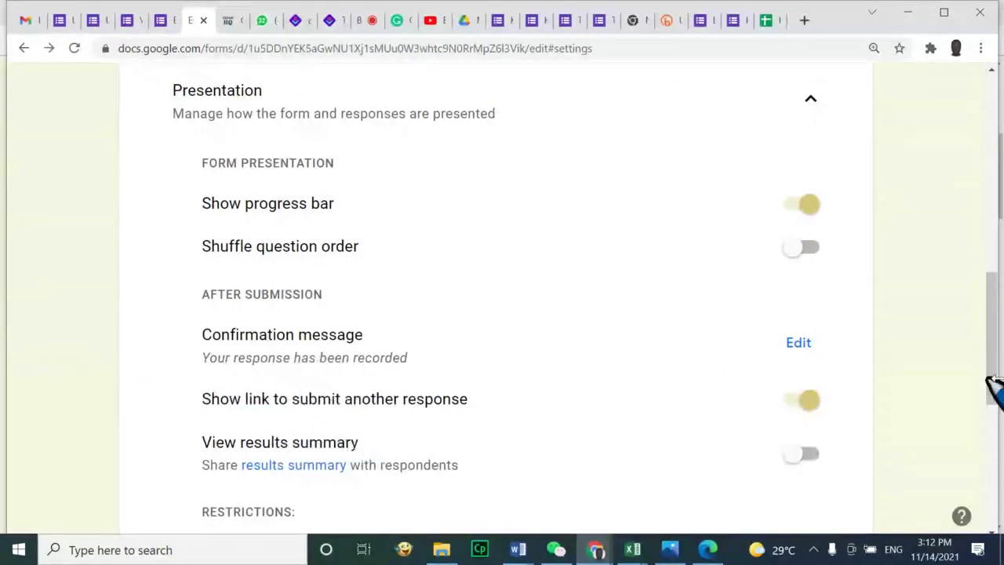
- Replace the confirmation message with thanks for time and feedback to improve the Kectil ICT course, and save
left_click(800, 343)
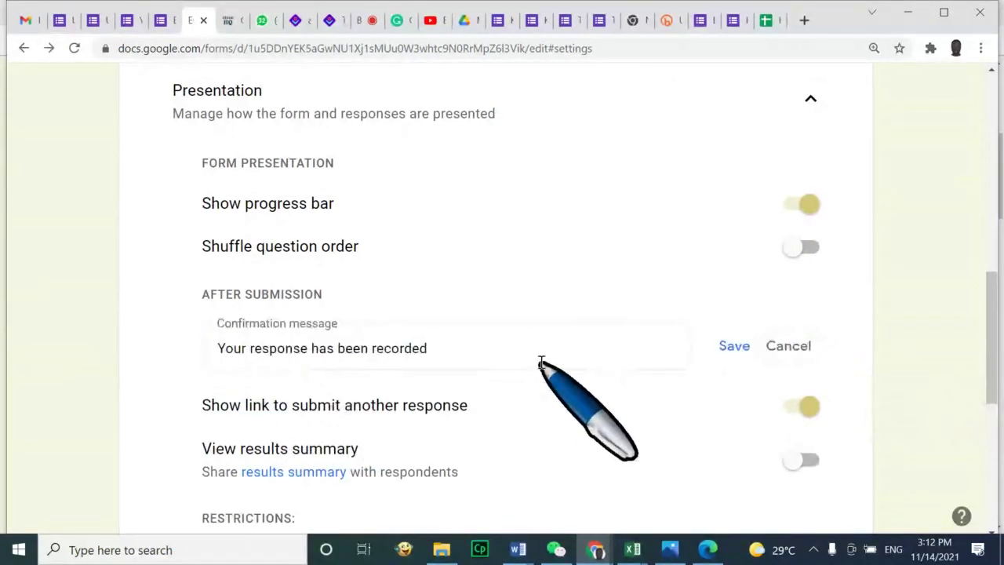
left_click_drag(540, 359, 174, 341)
type("Th")
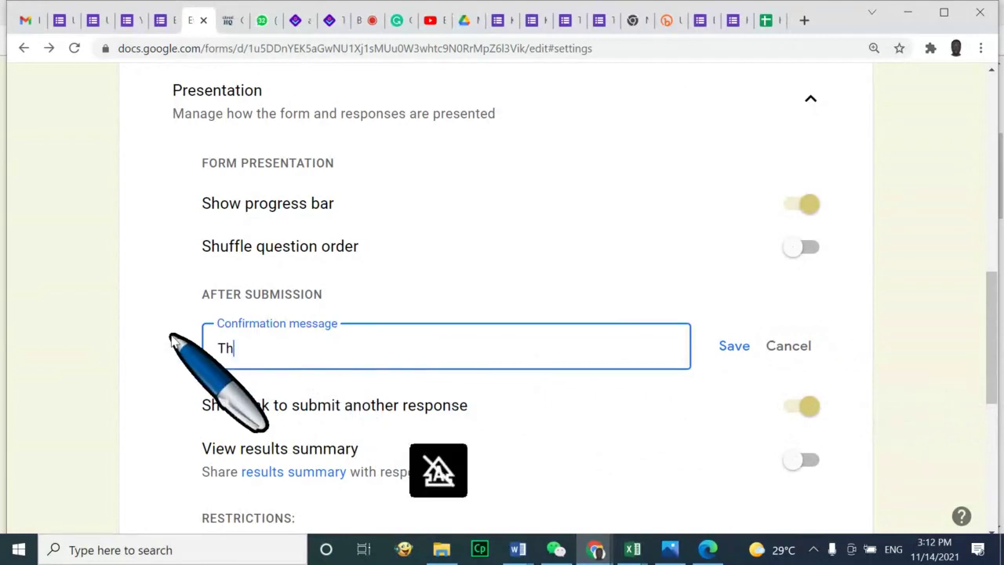
type("ank you for givi")
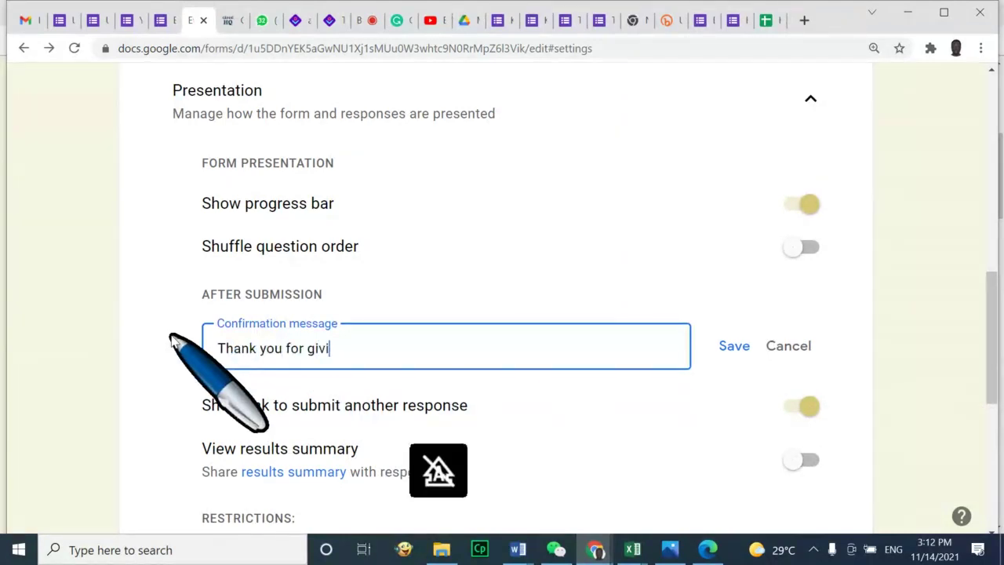
type("ng us your tim")
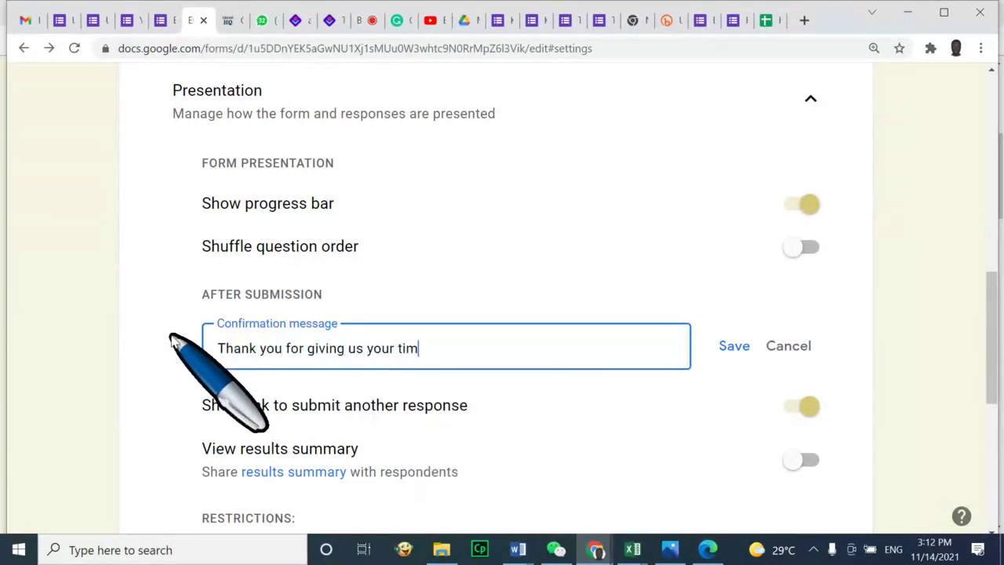
type("e and feedback ")
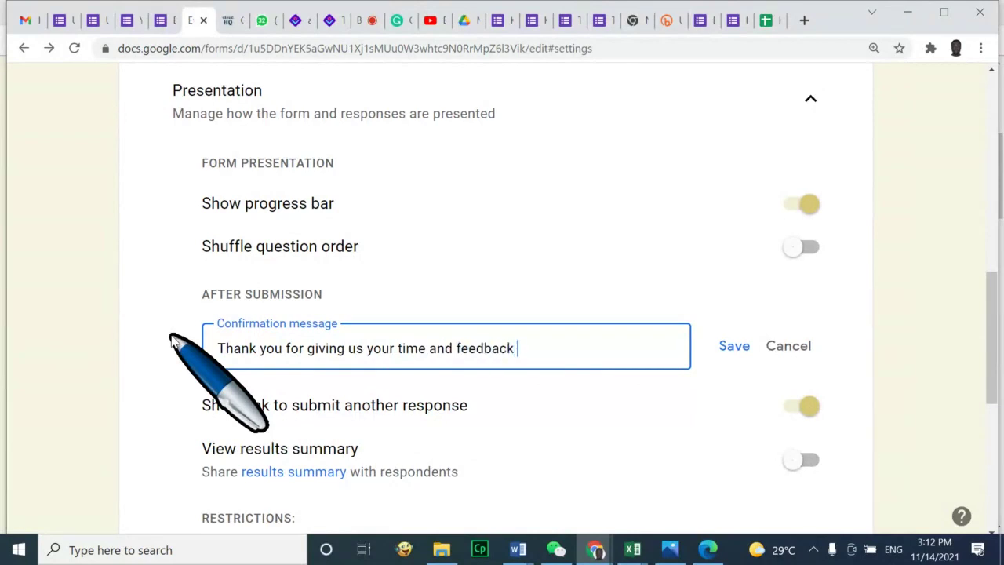
type("to improve the Kectil")
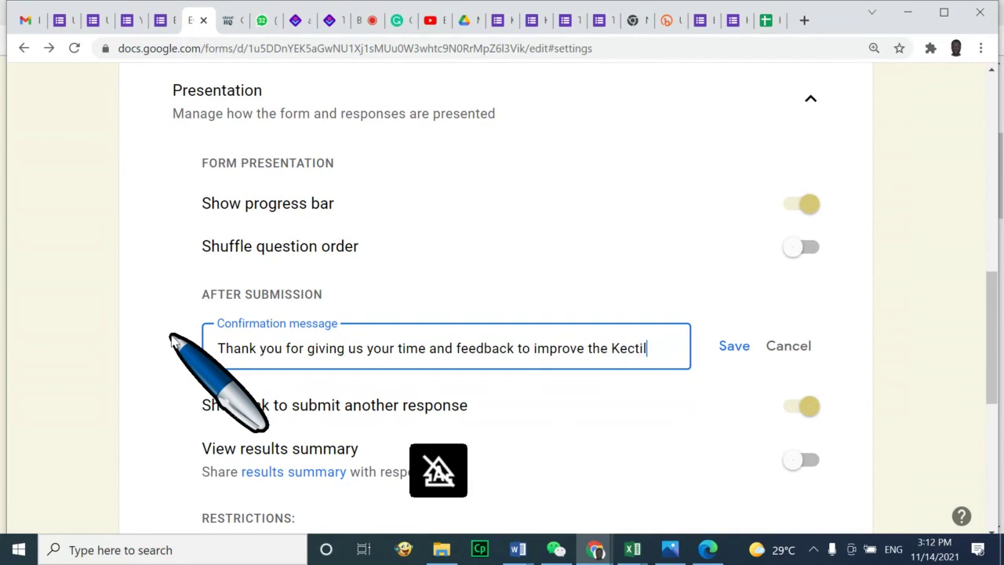
type(" ICT cour")
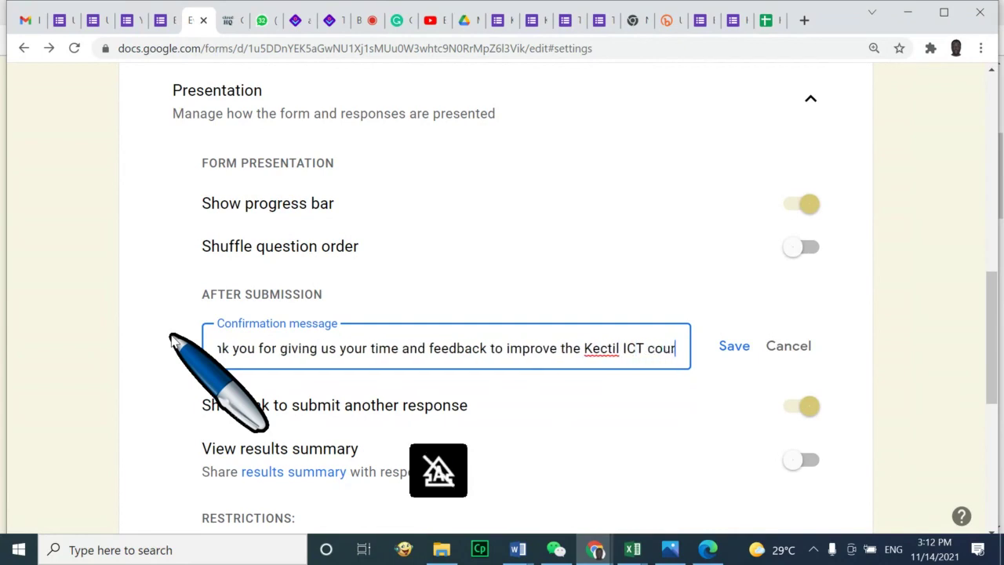
type("se. Plea")
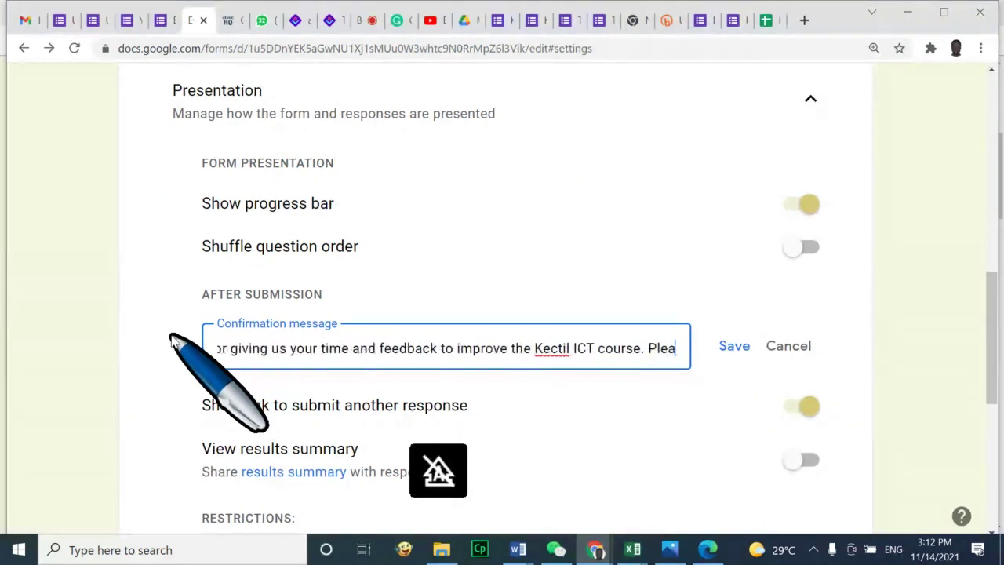
key("BackSpace")
key("BackSpace")
key("BackSpace")
key("BackSpace")
type("We")
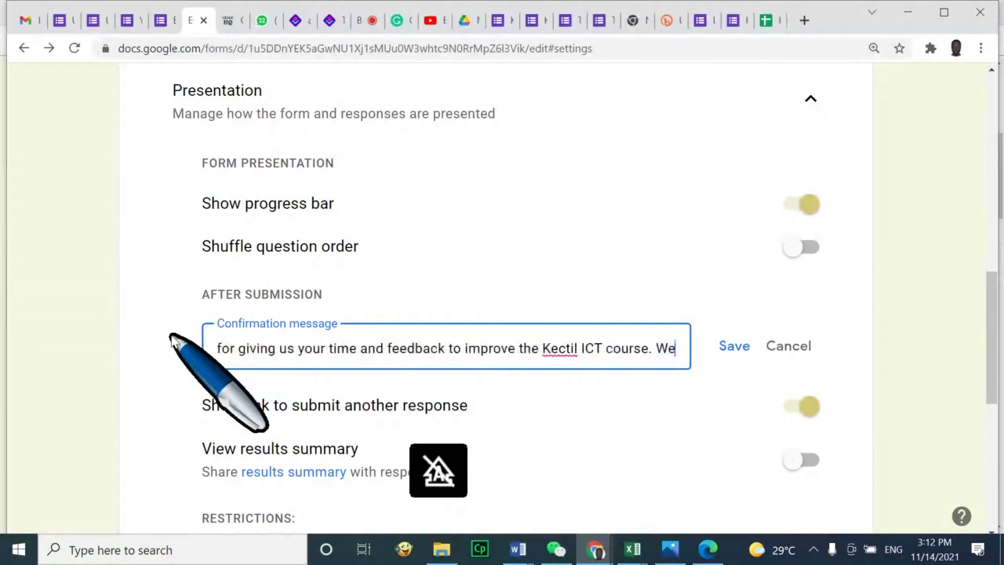
type(" really appreciate")
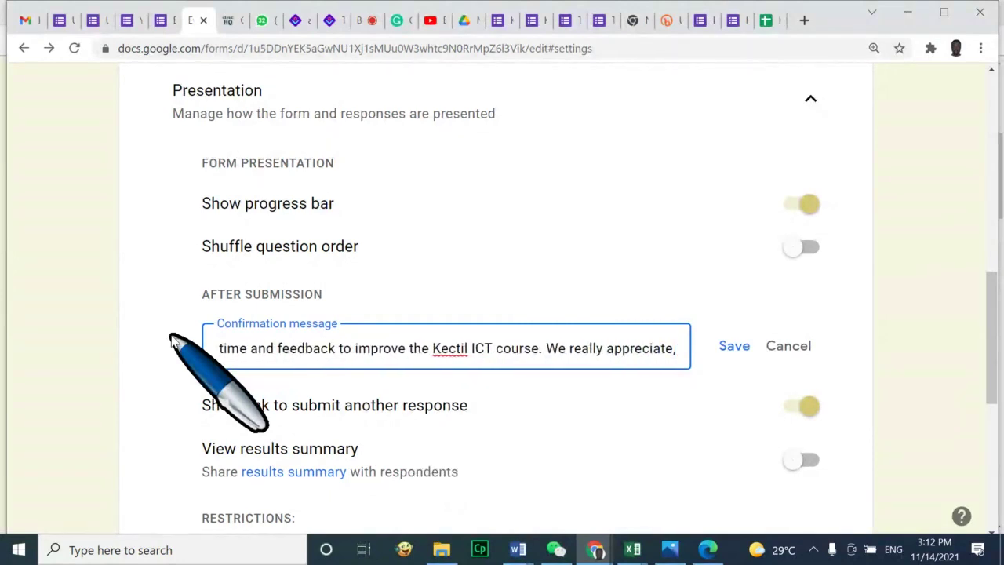
key("BackSpace")
type(".")
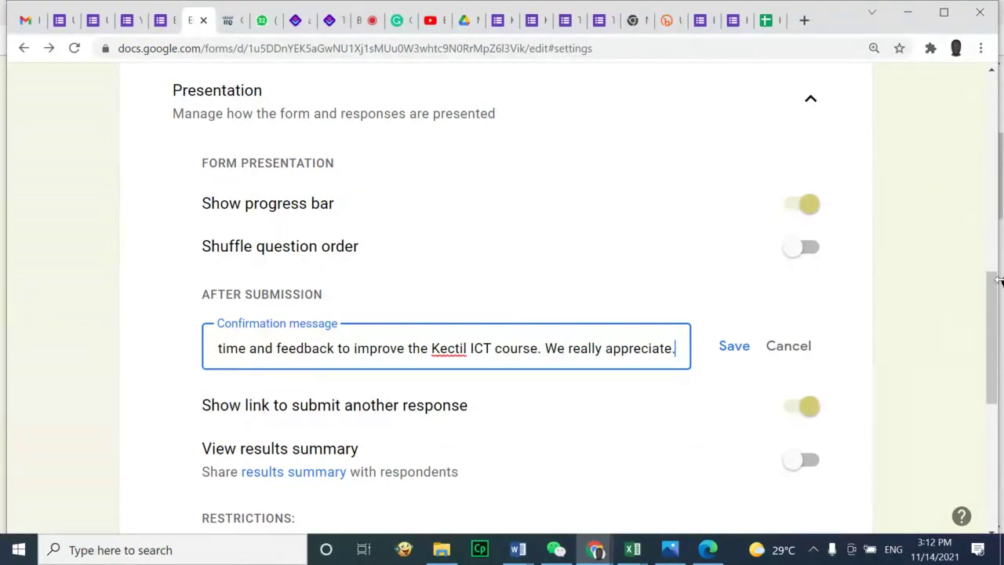
left_click_drag(997, 314, 1000, 386)
scroll(800, 251, "up", 1)
scroll(776, 289, "up", 1)
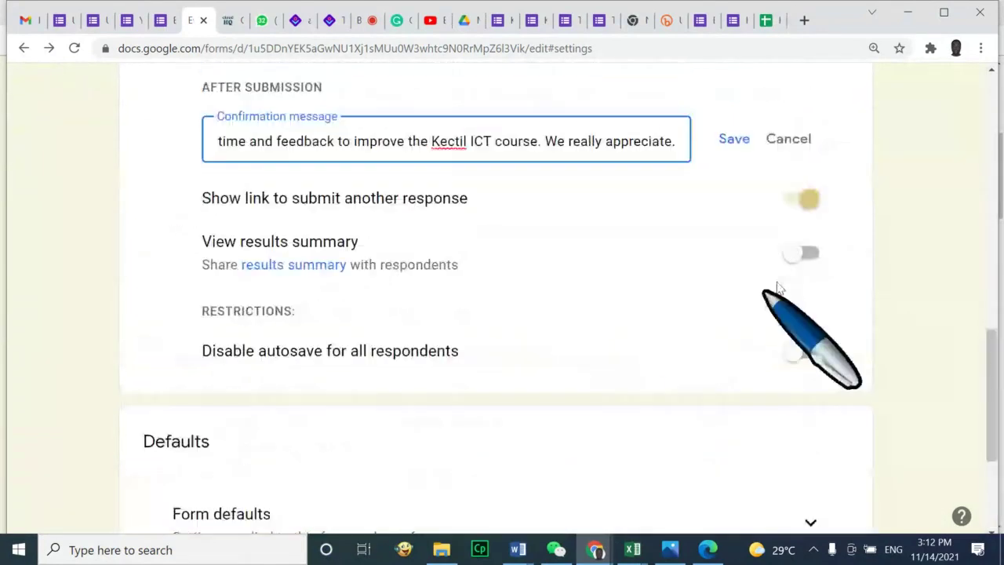
left_click(734, 139)
scroll(937, 188, "up", 7)
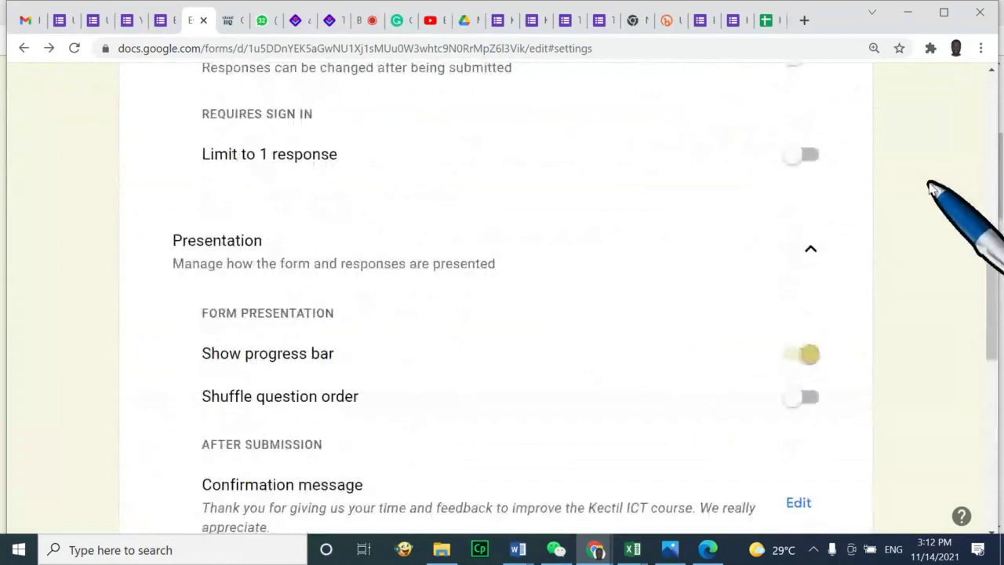
- Retitle the form 'Kectil ICT Training Feedback Form', then switch back to the meeting tab
scroll(533, 212, "up", 5)
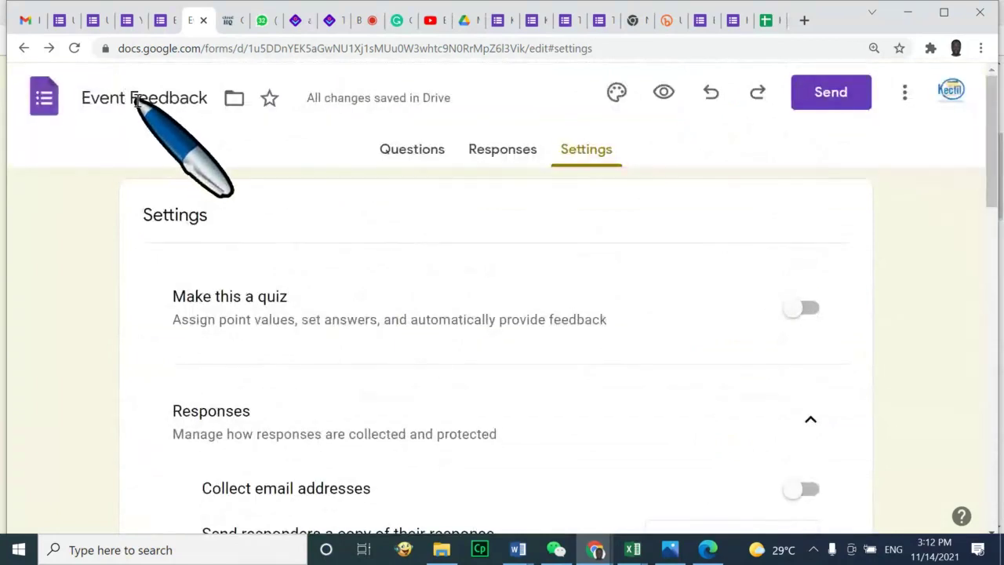
triple_click(141, 97)
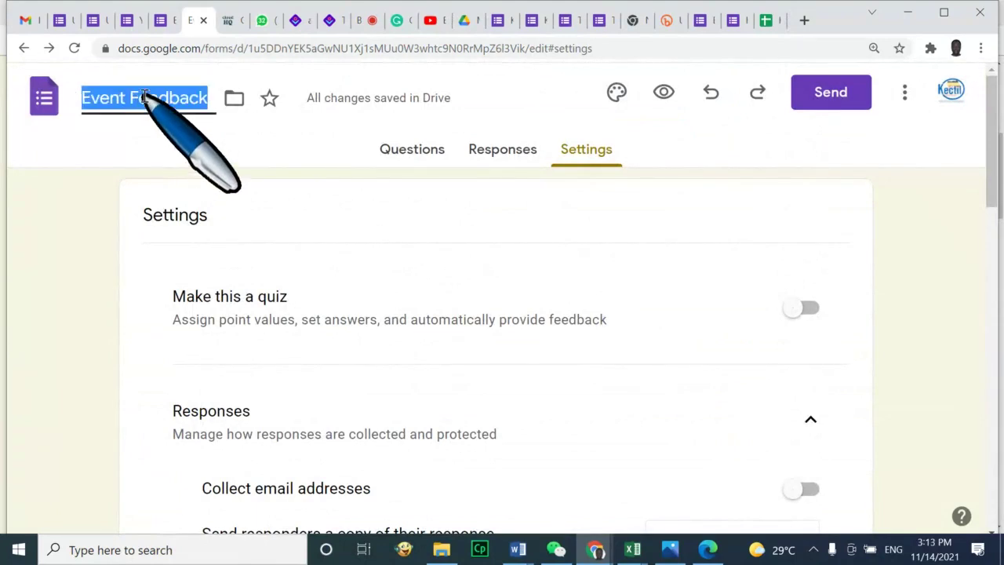
type("Kectil")
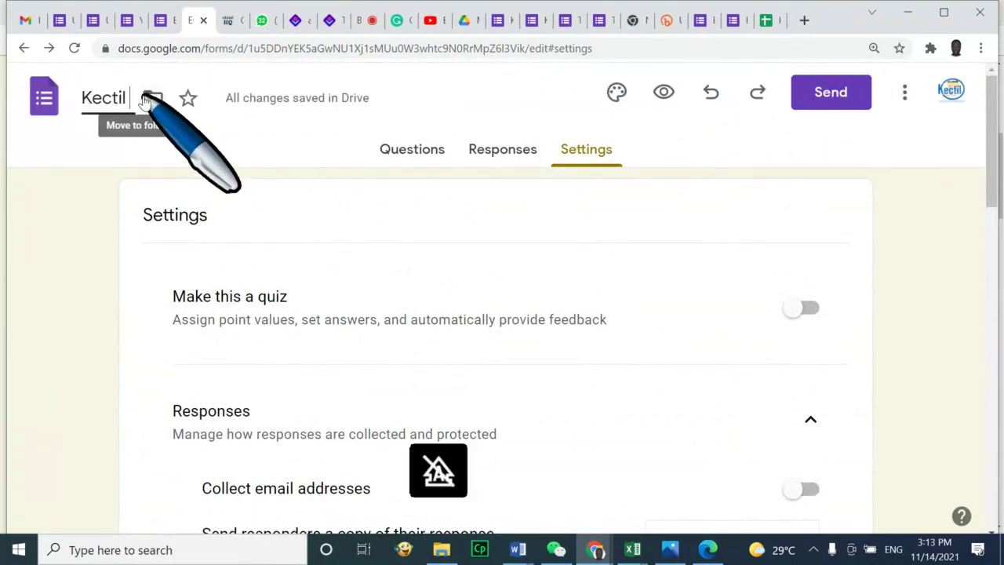
type(" ICT Traini")
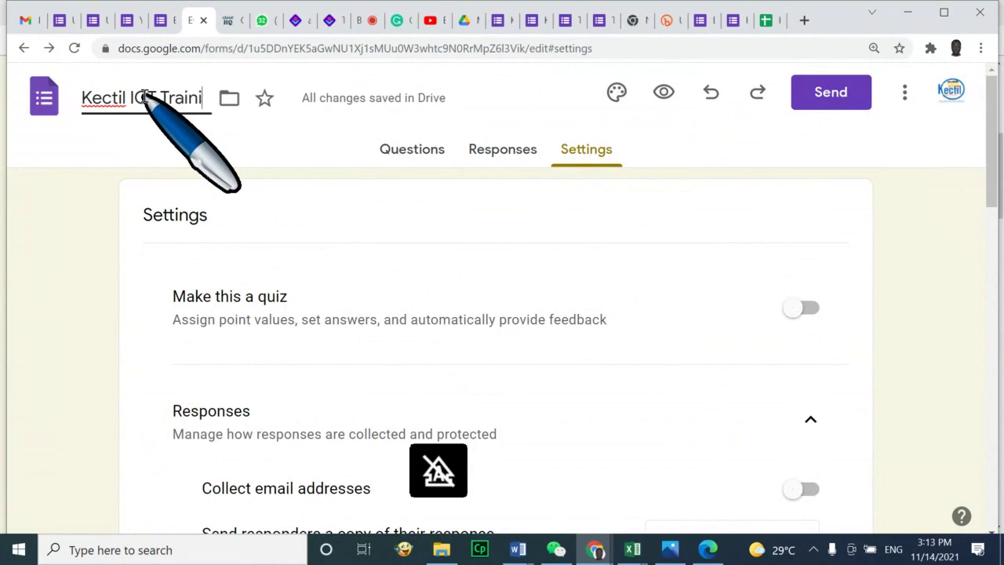
type("ng Feedback")
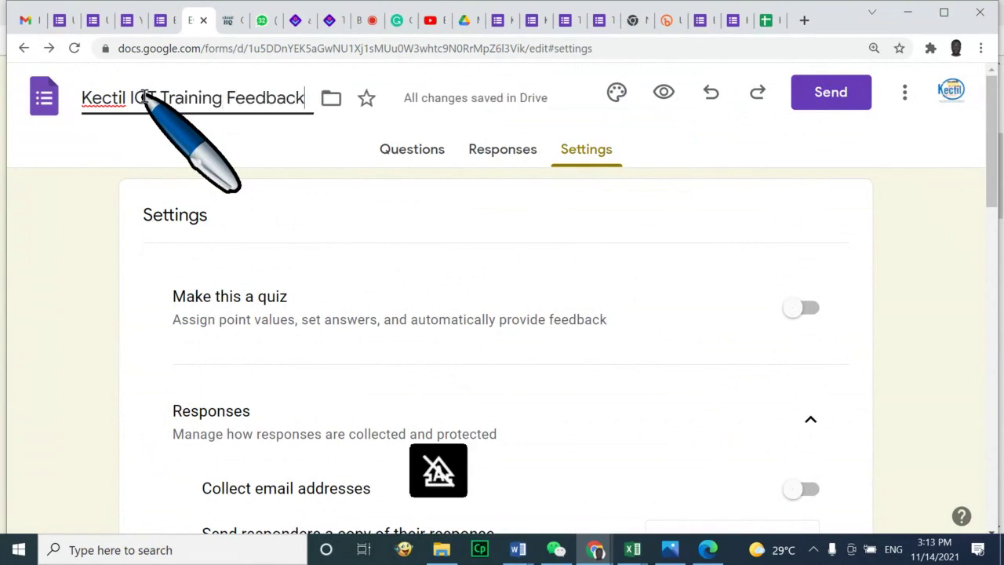
type(" Form")
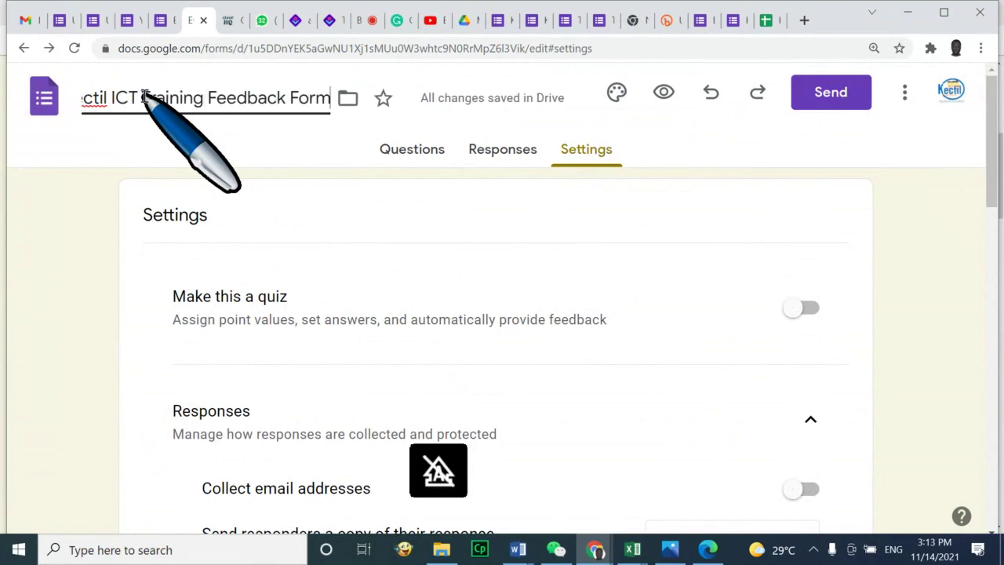
left_click(941, 236)
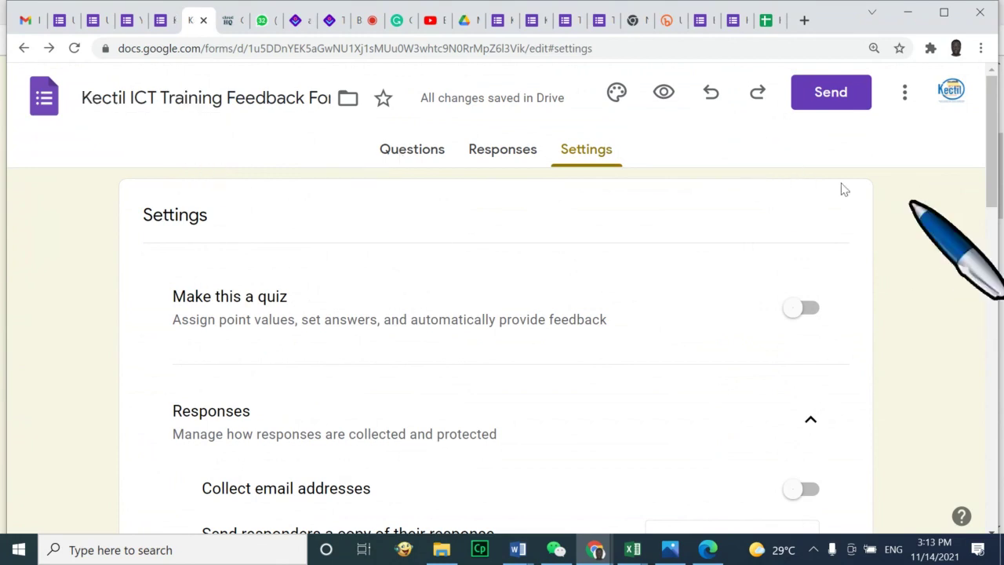
left_click(363, 20)
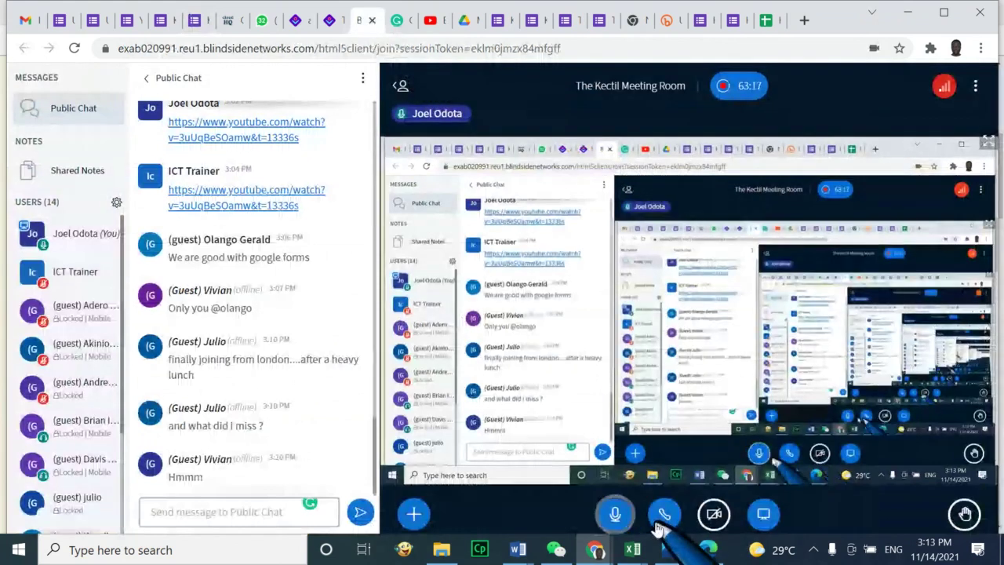
mouse_move(516, 551)
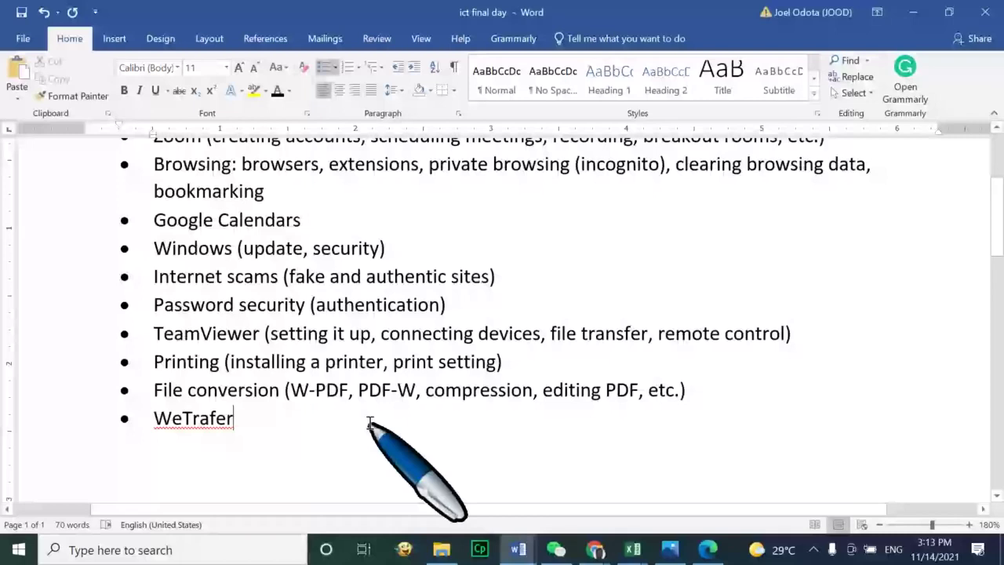
- Scroll the 'ict final day' topic list and select the File conversion and WeTrafer bullets
scroll(399, 392, "up", 2)
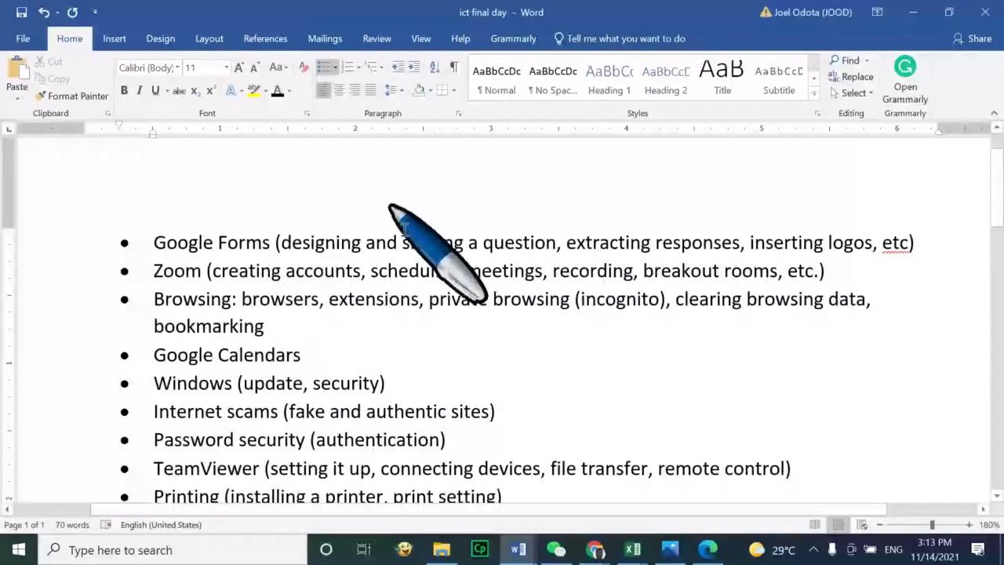
scroll(413, 379, "down", 1)
scroll(413, 379, "down", 1)
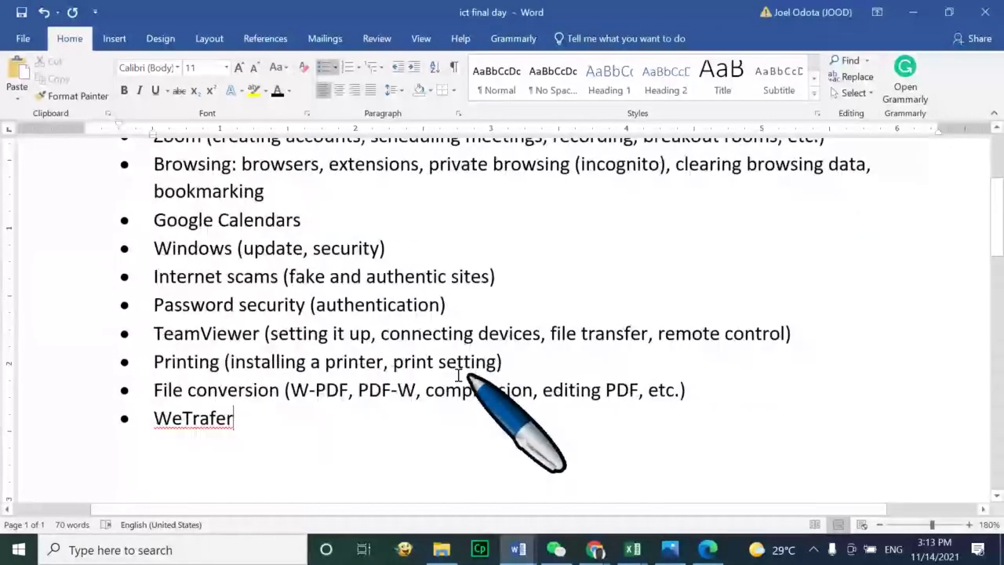
left_click(263, 421)
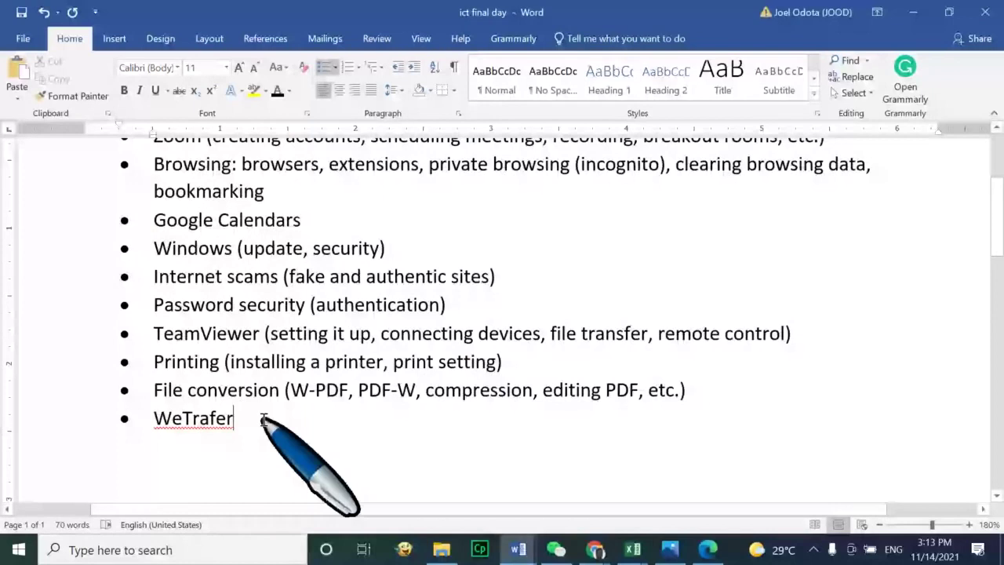
left_click_drag(154, 390, 637, 408)
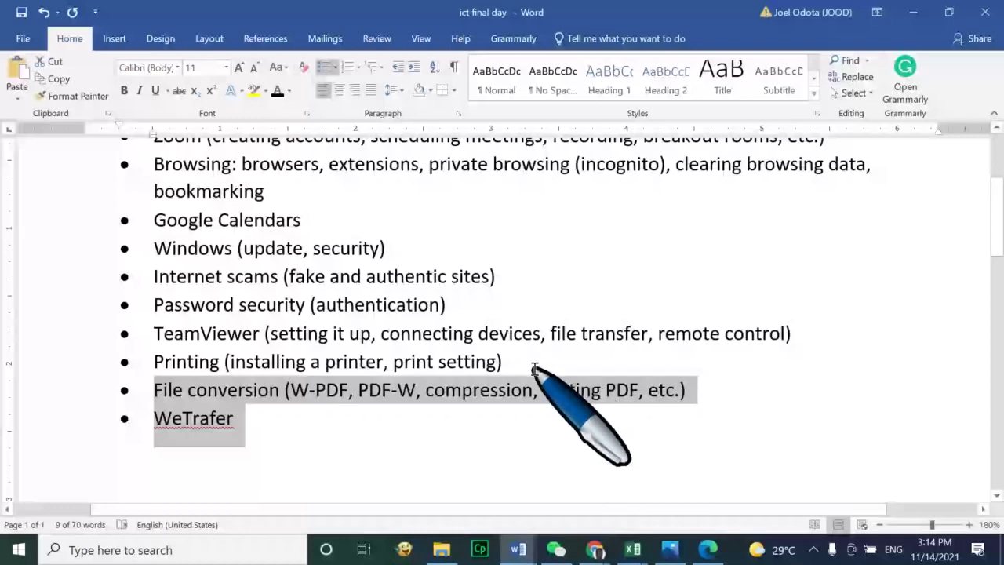
scroll(533, 369, "up", 3)
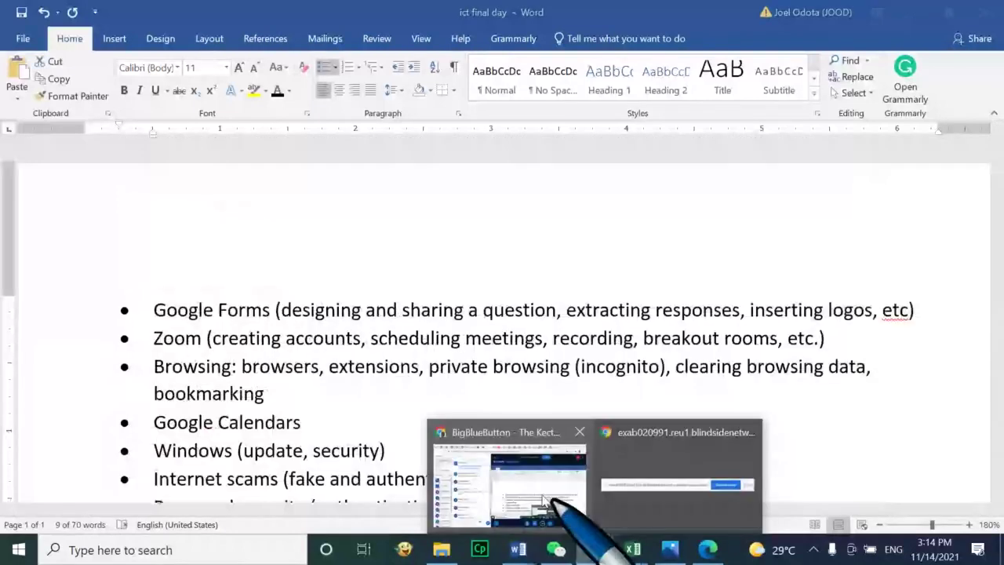
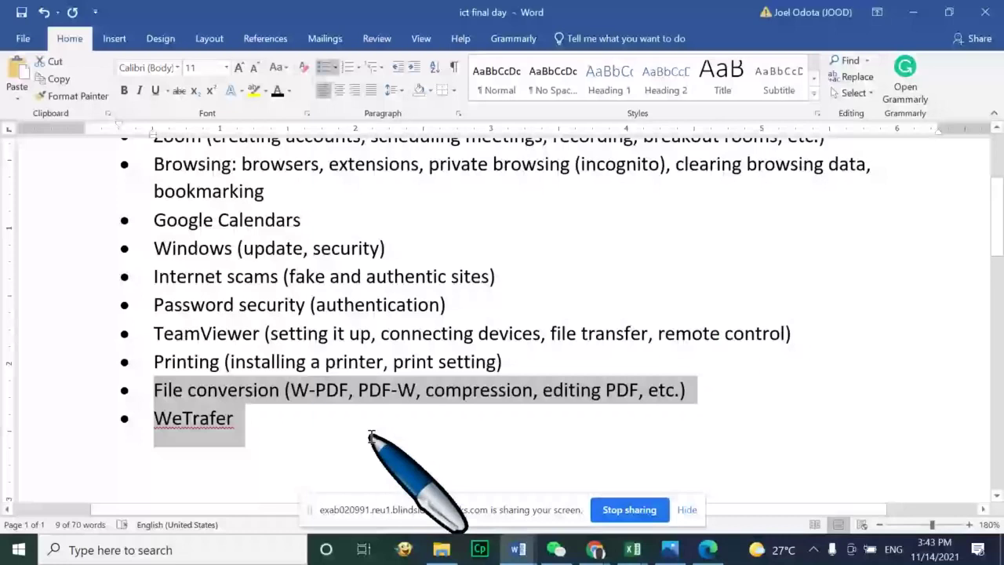
- Scroll through the ICT topics list and deselect the last two topics
scroll(477, 369, "up", 3)
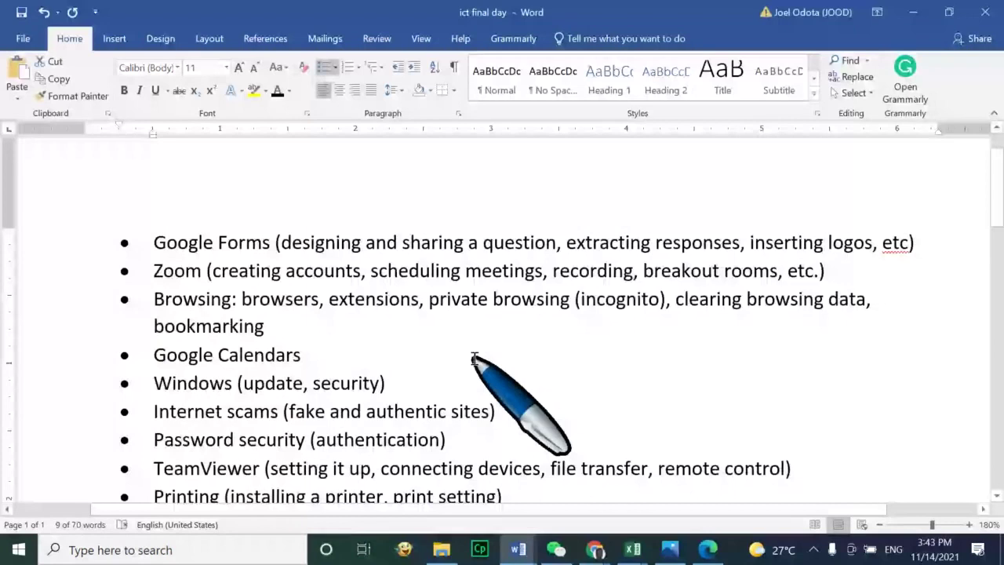
scroll(474, 359, "up", 2)
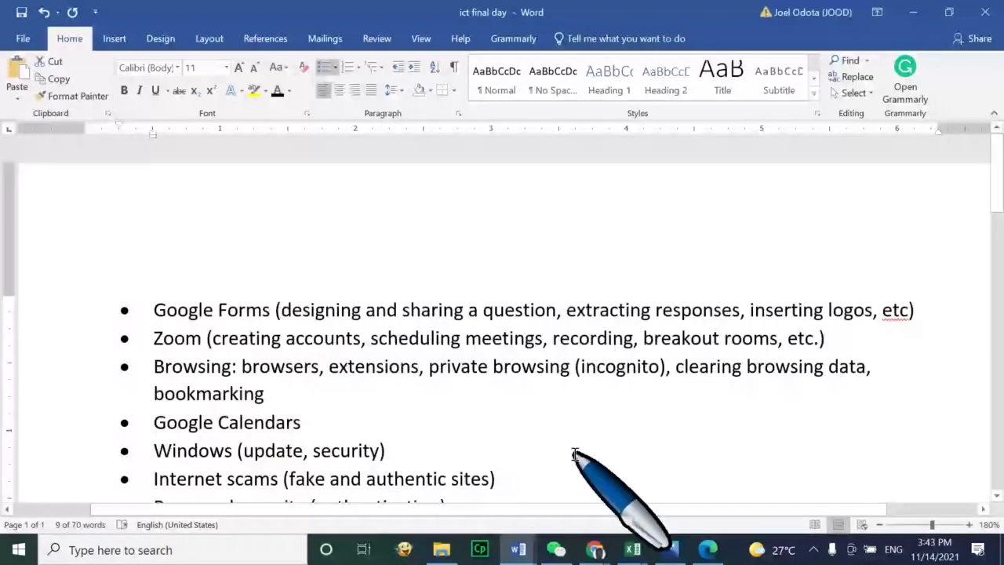
scroll(575, 454, "down", 3)
left_click(143, 205)
scroll(561, 406, "down", 4)
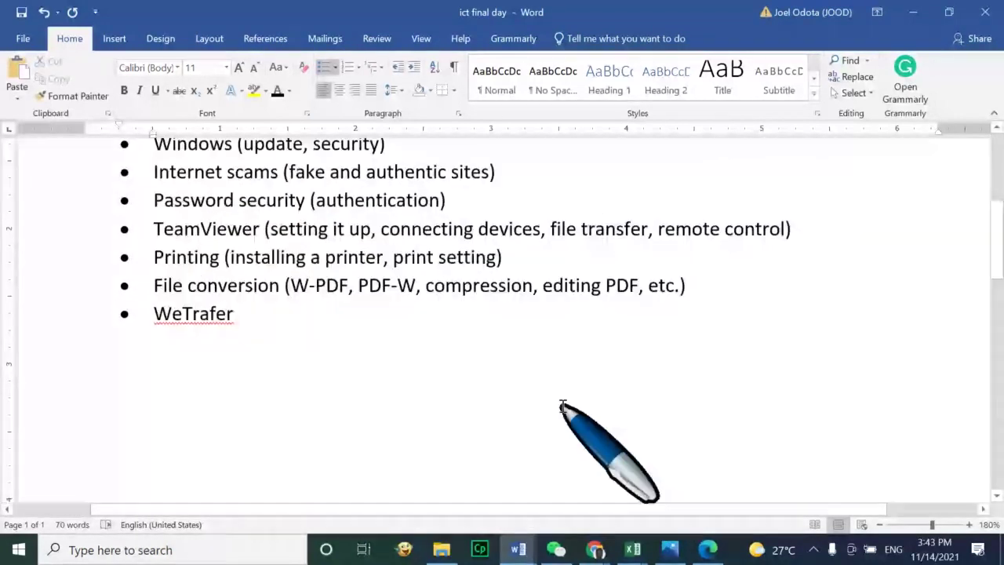
- Start a Windows search for 'in', then clear it and return to the document
left_click(258, 554)
type("in")
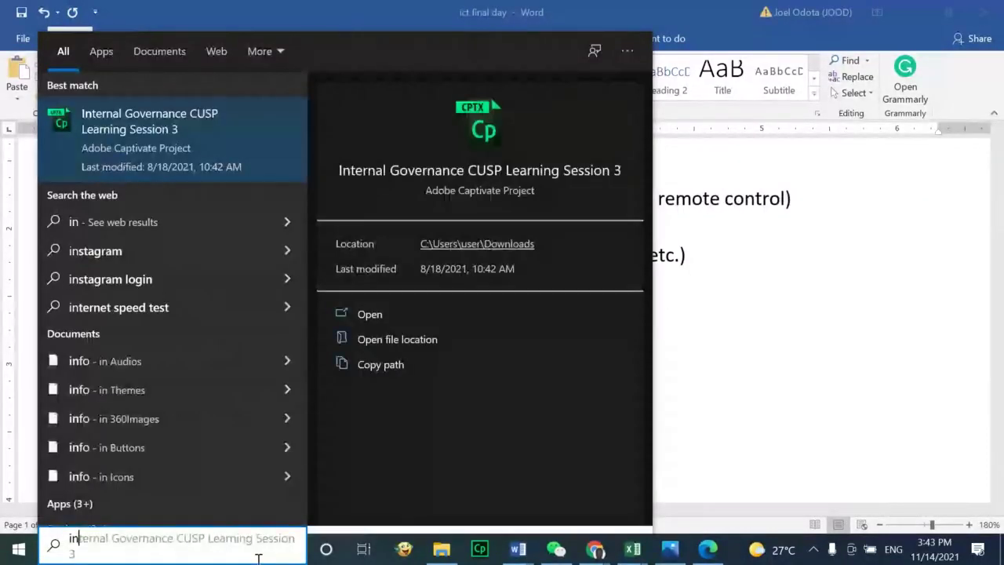
key("BackSpace")
key("BackSpace")
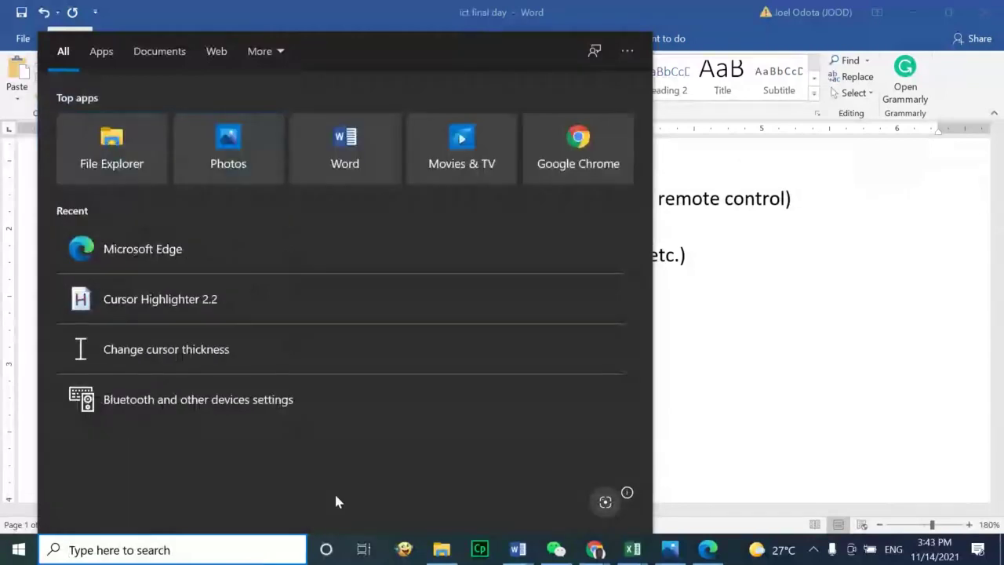
left_click(773, 380)
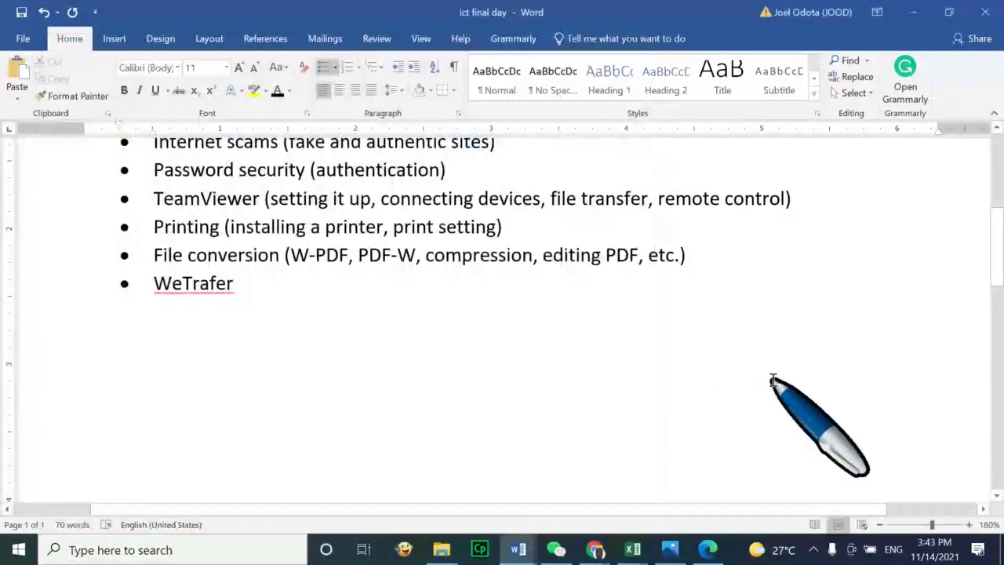
- Place the cursor after the Password security line, check the BigBlueButton meeting, then return
scroll(617, 288, "up", 4)
scroll(616, 289, "down", 3)
left_click(547, 298)
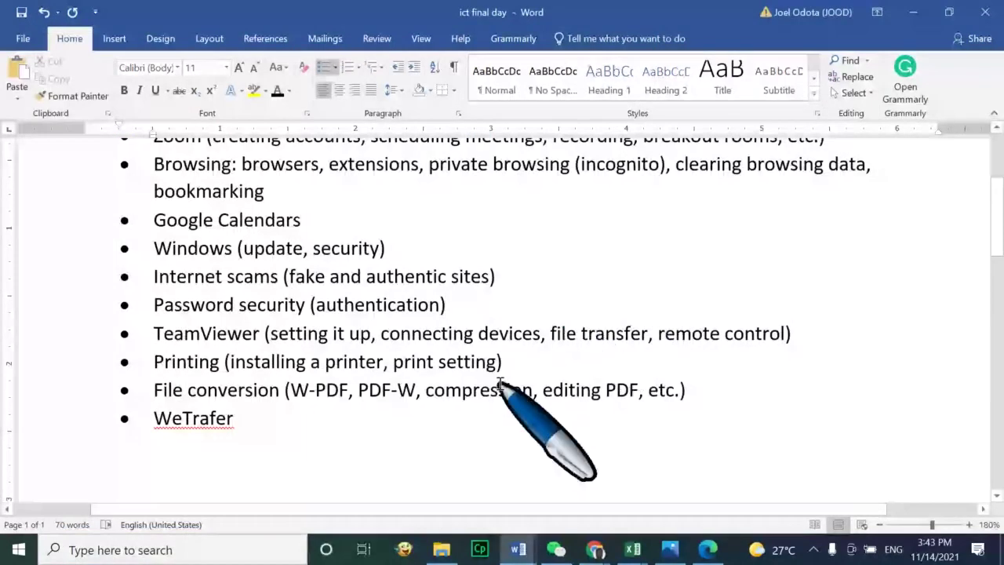
scroll(517, 377, "up", 1)
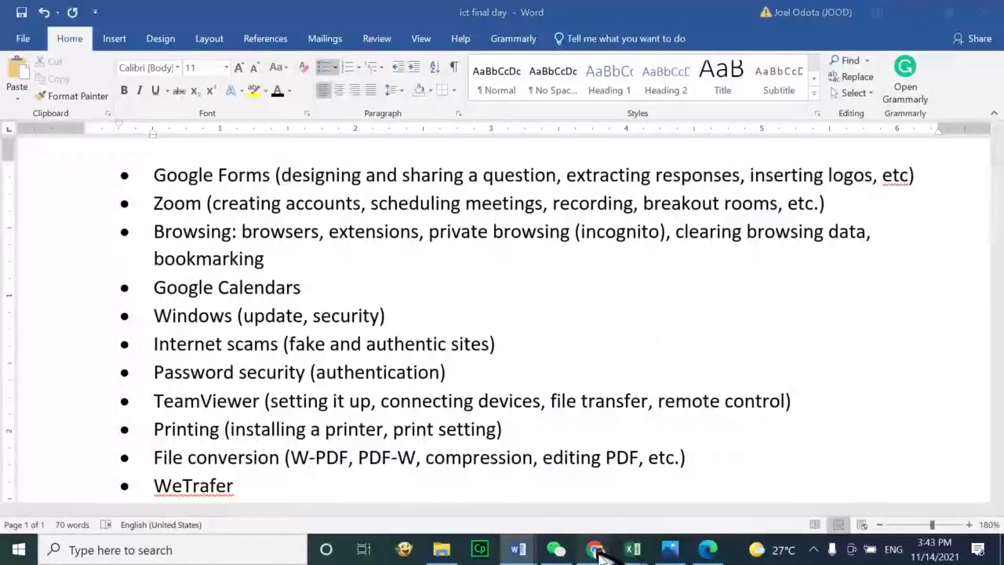
mouse_move(594, 549)
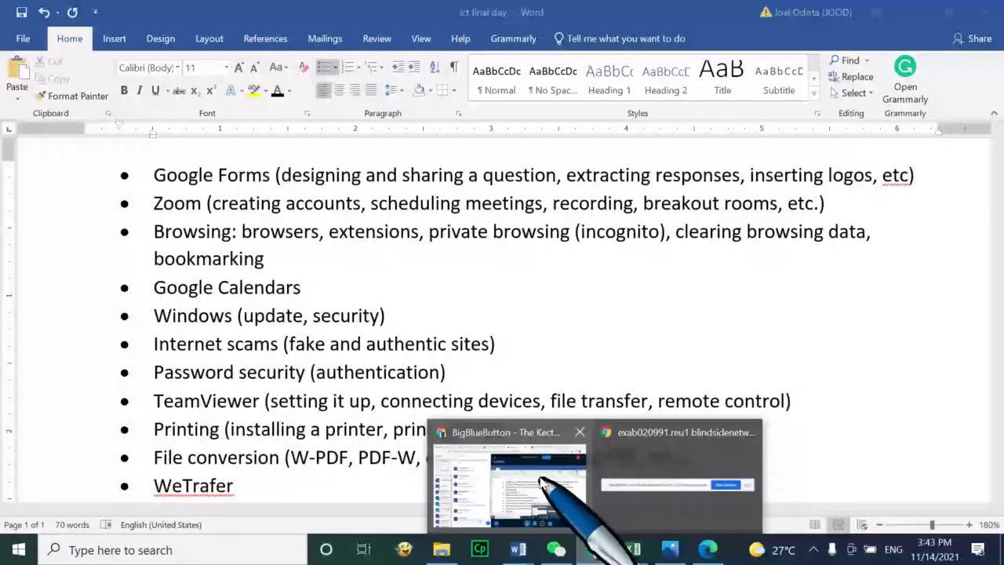
left_click(539, 480)
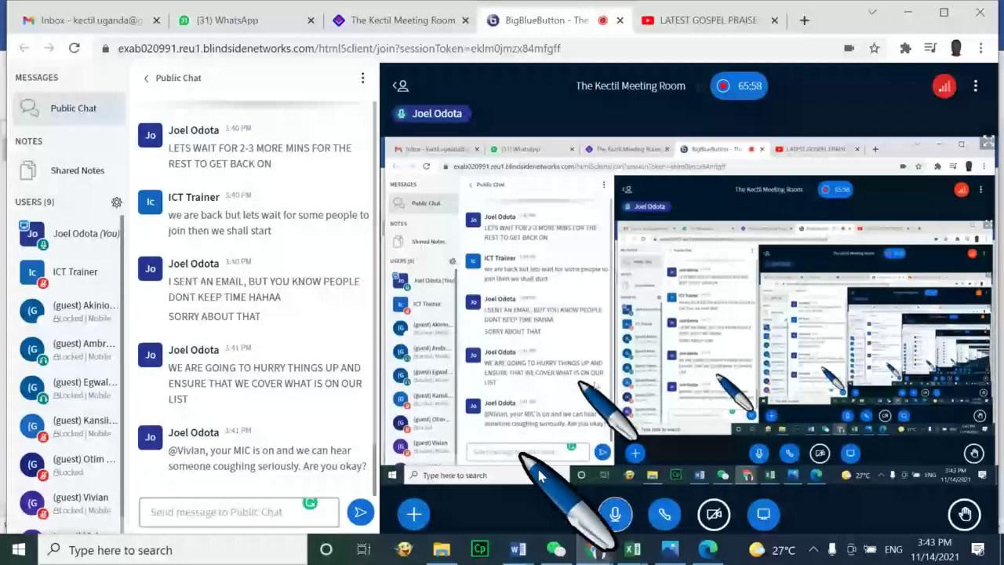
mouse_move(517, 549)
left_click(541, 502)
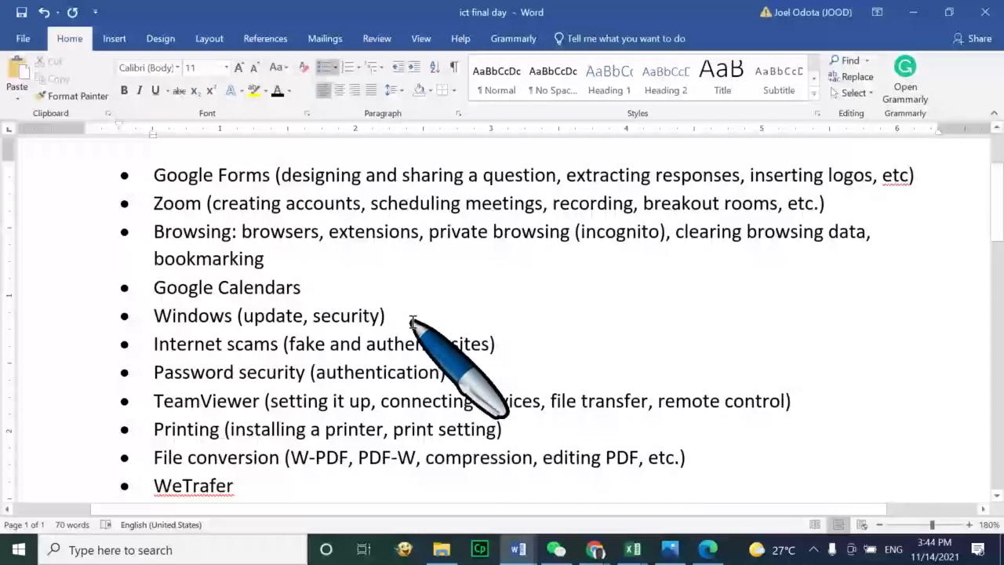
scroll(411, 322, "down", 2)
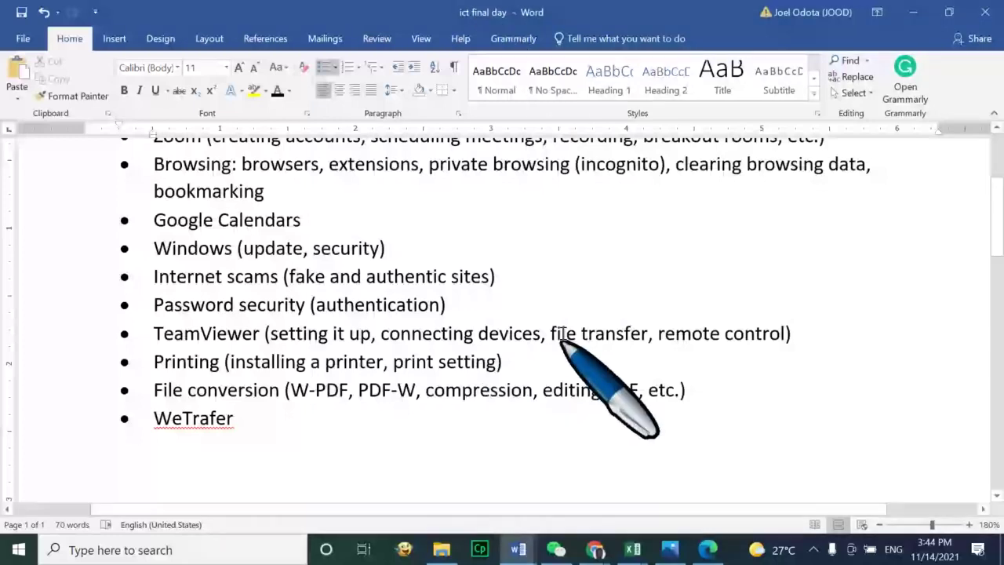
- Save the document as PDF 'ict final day' in Documents and close the PDF viewer
key("alt+f")
key("a")
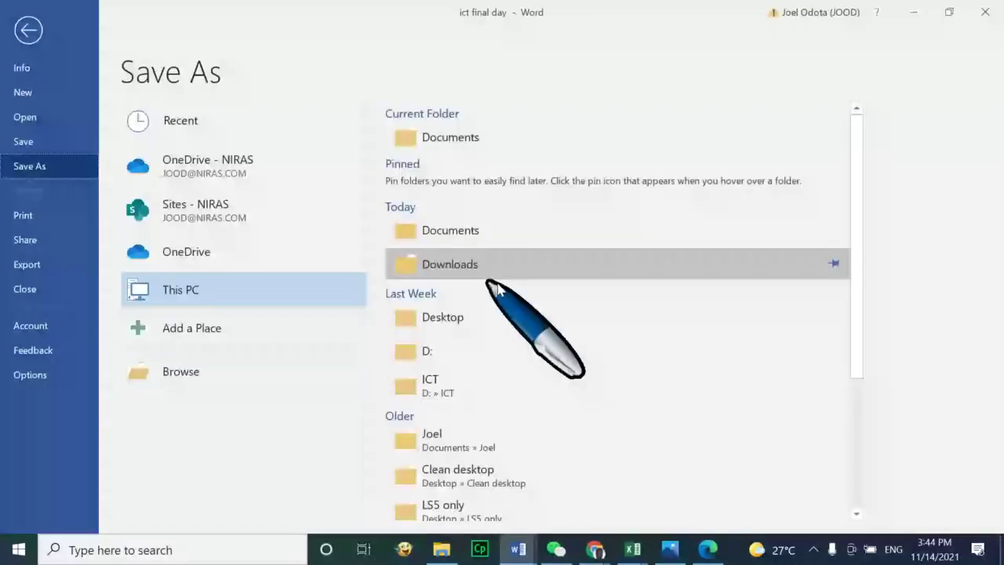
key("F12")
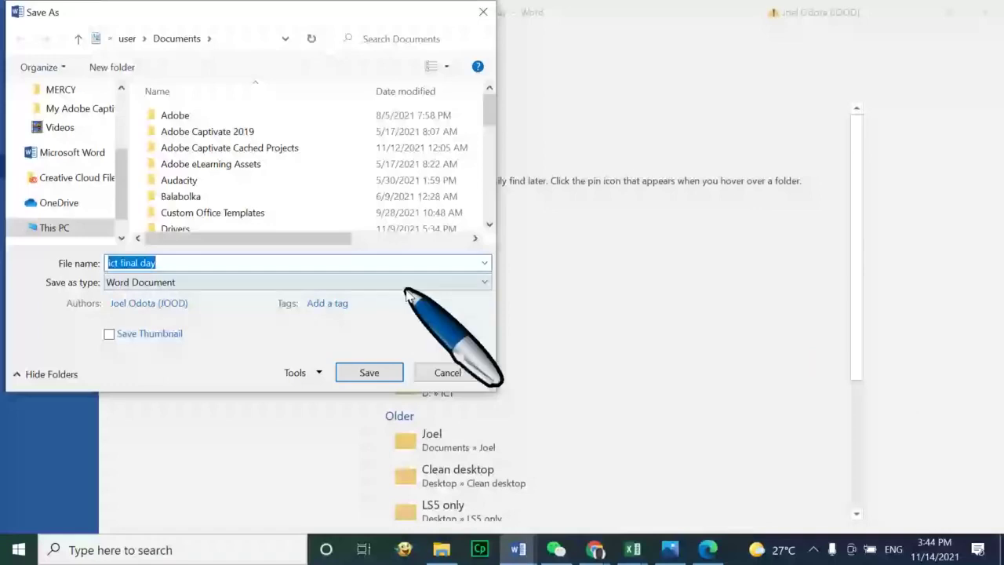
left_click(407, 282)
left_click(395, 368)
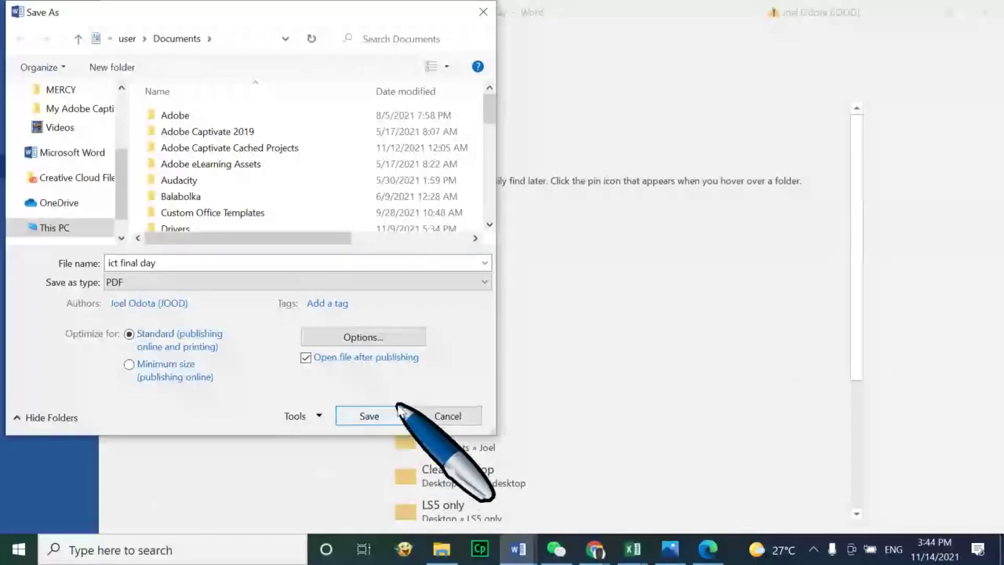
left_click(394, 410)
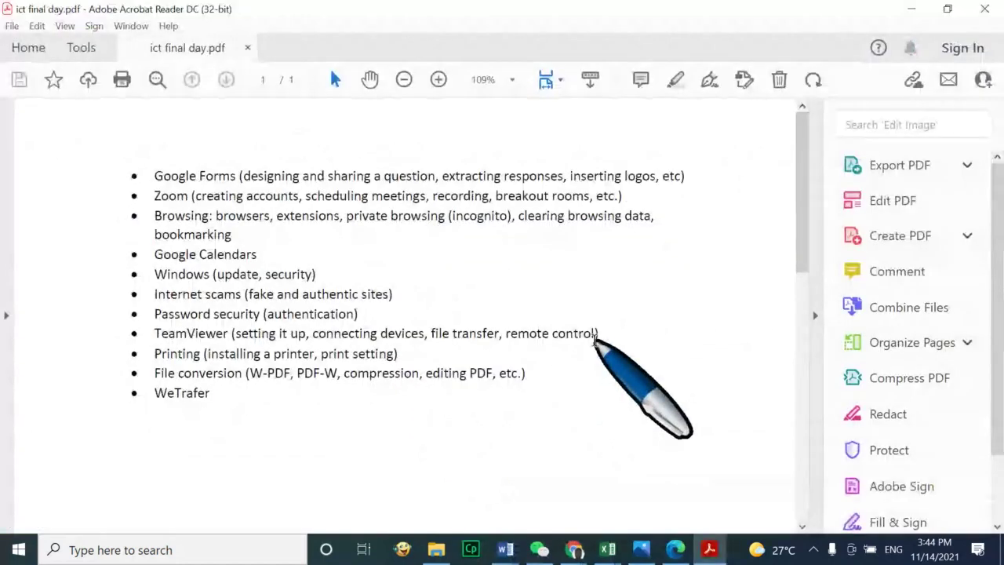
scroll(596, 337, "down", 5)
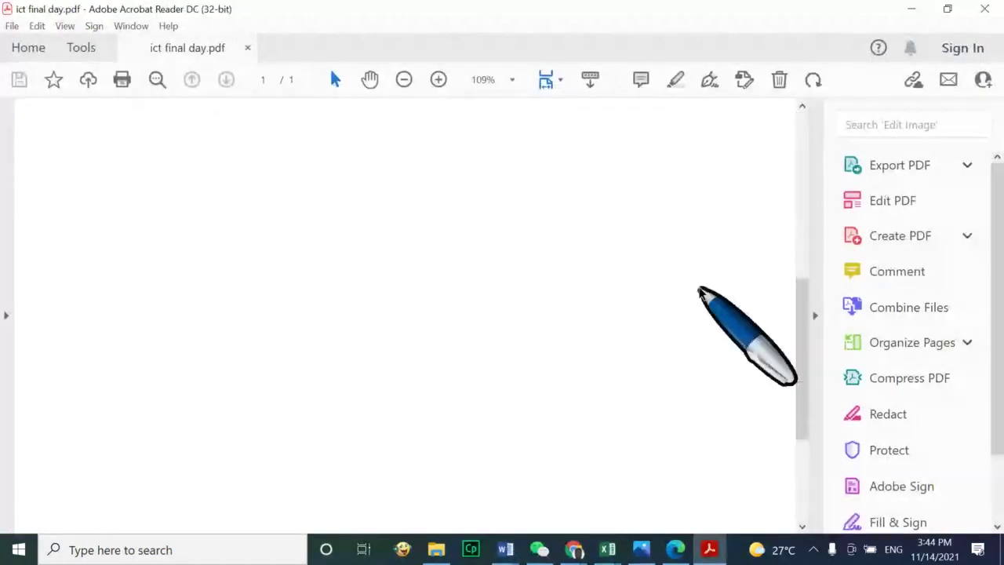
left_click(990, 9)
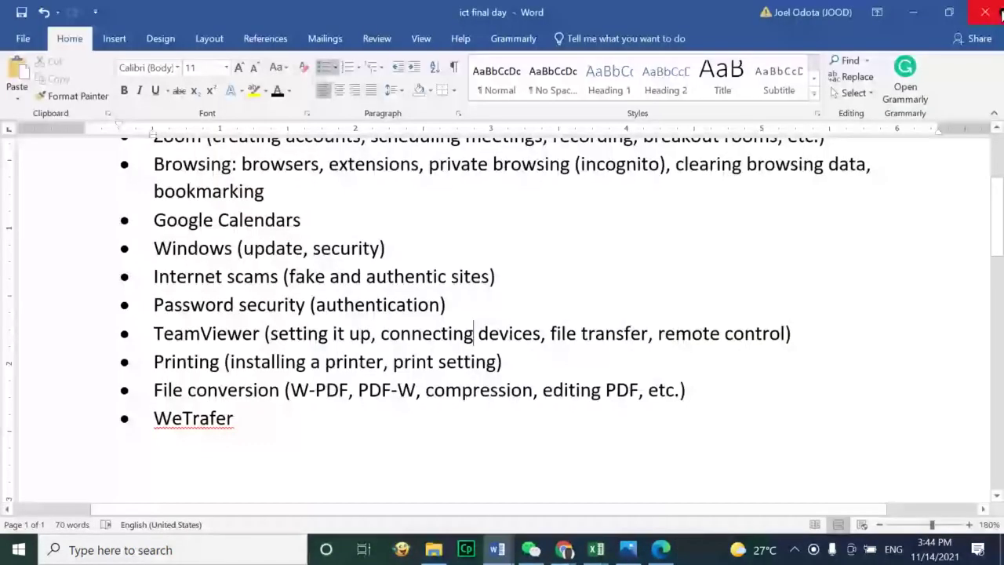
- Insert a page break after the end of the ICT topics list
scroll(627, 337, "up", 3)
scroll(560, 331, "down", 5)
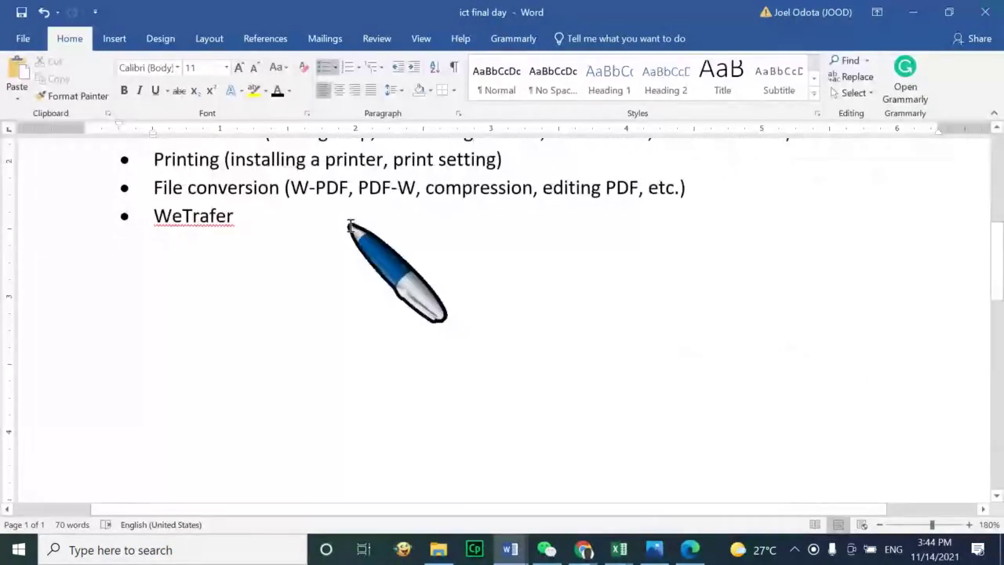
scroll(353, 231, "up", 2)
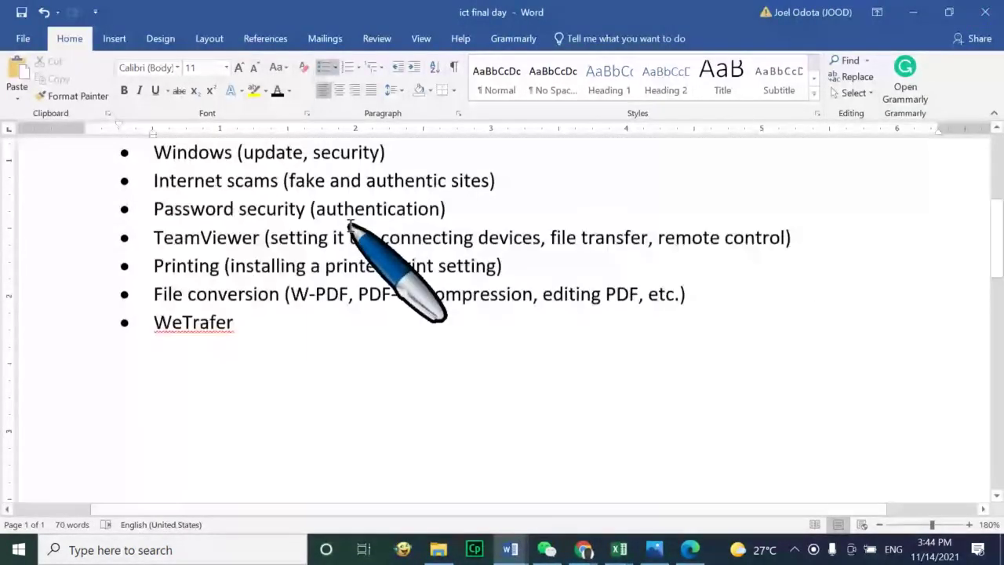
scroll(560, 255, "down", 3)
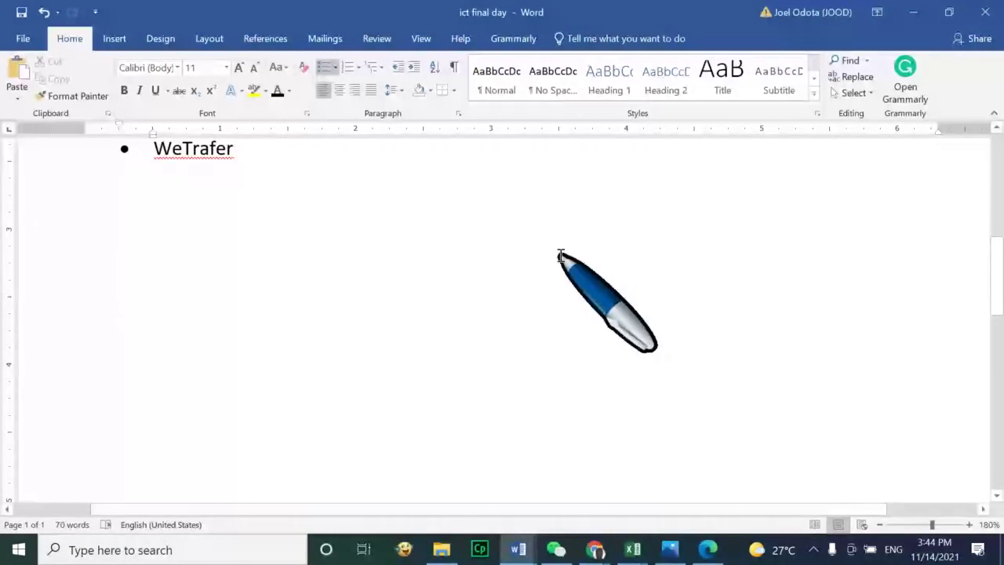
scroll(559, 255, "up", 4)
scroll(510, 308, "up", 1)
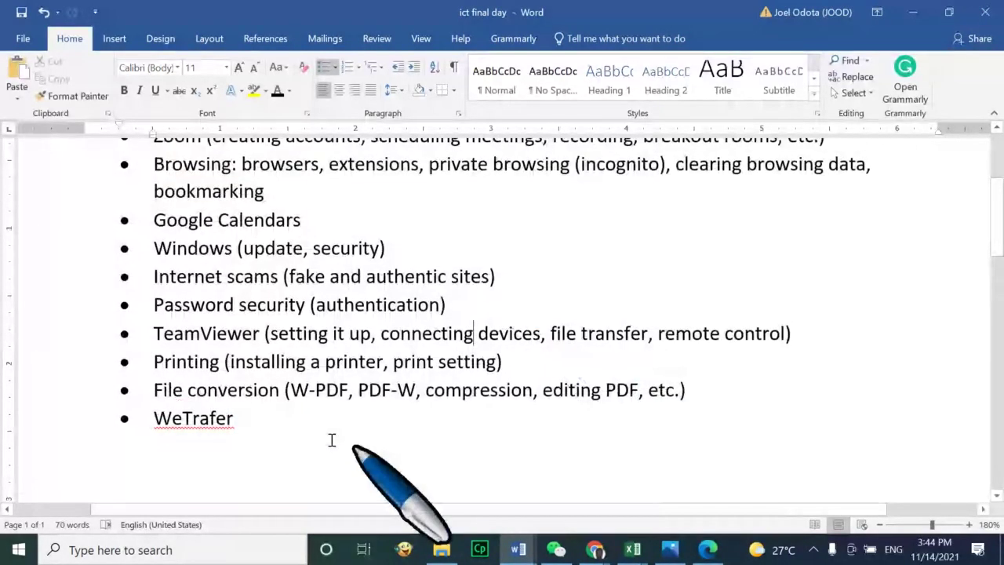
left_click_drag(154, 191, 299, 306)
left_click(298, 305)
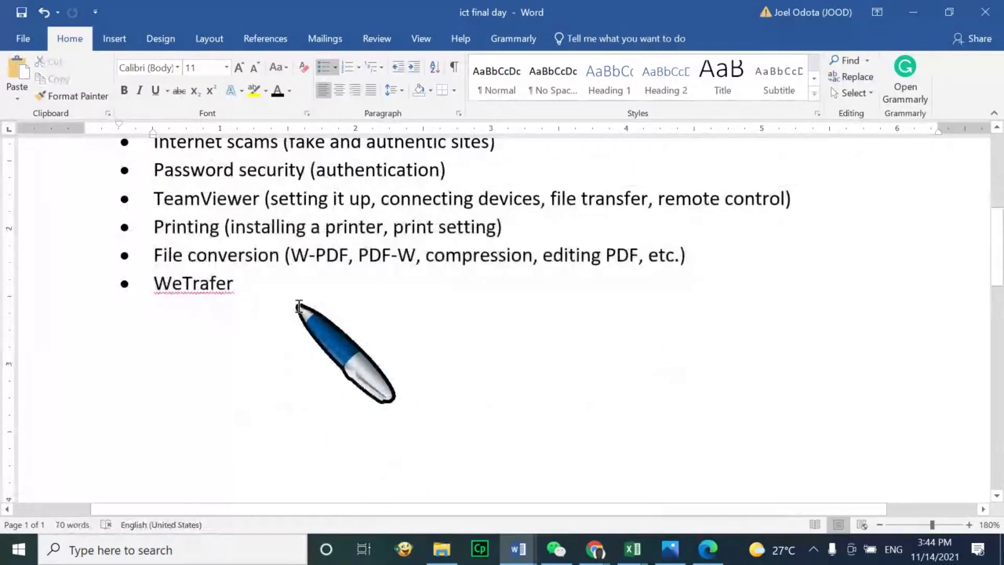
key("ctrl+Return")
- Search for 'cv', open and close a CV, then search 'cvhic' for Chicago CV
left_click(208, 560)
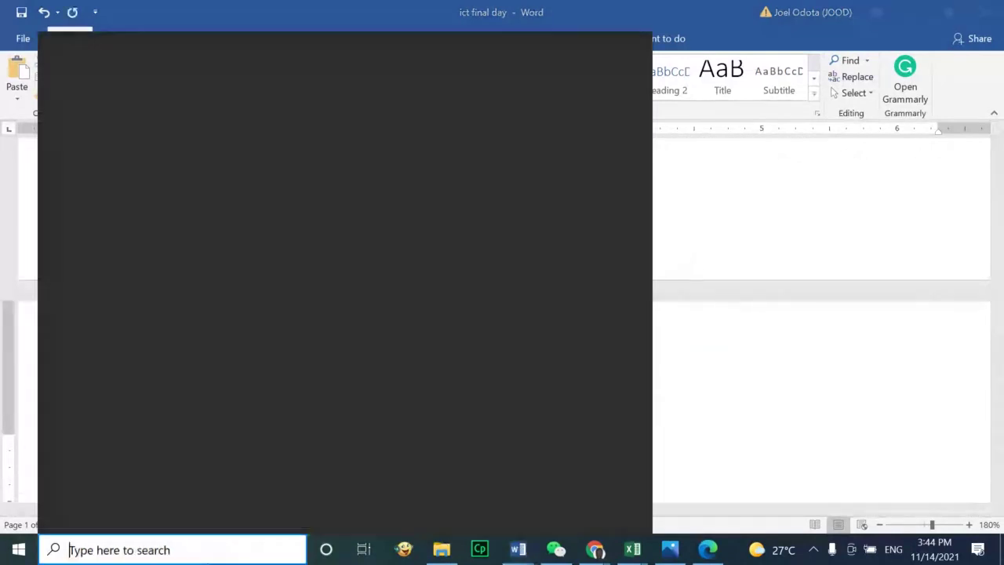
type("cv")
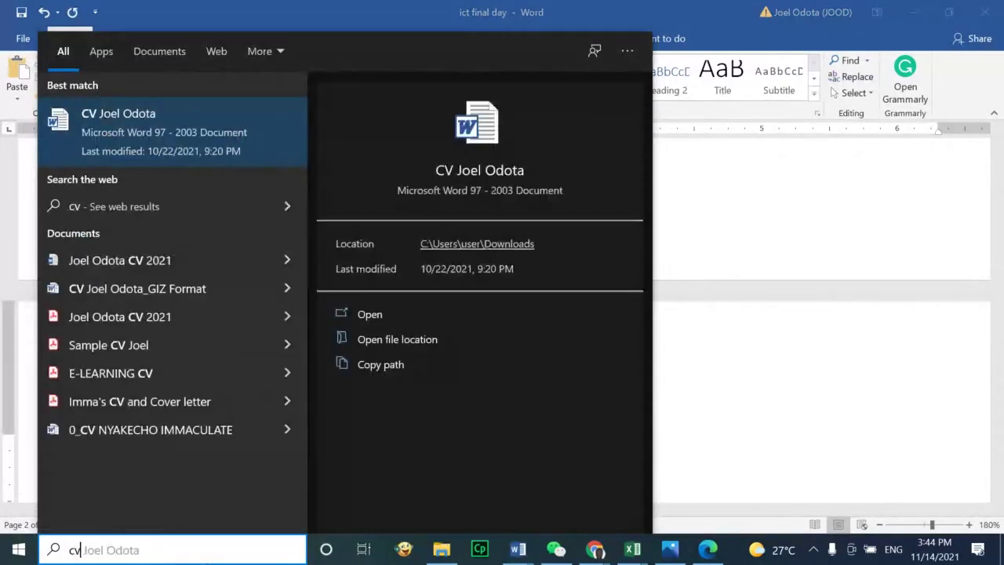
key("Escape")
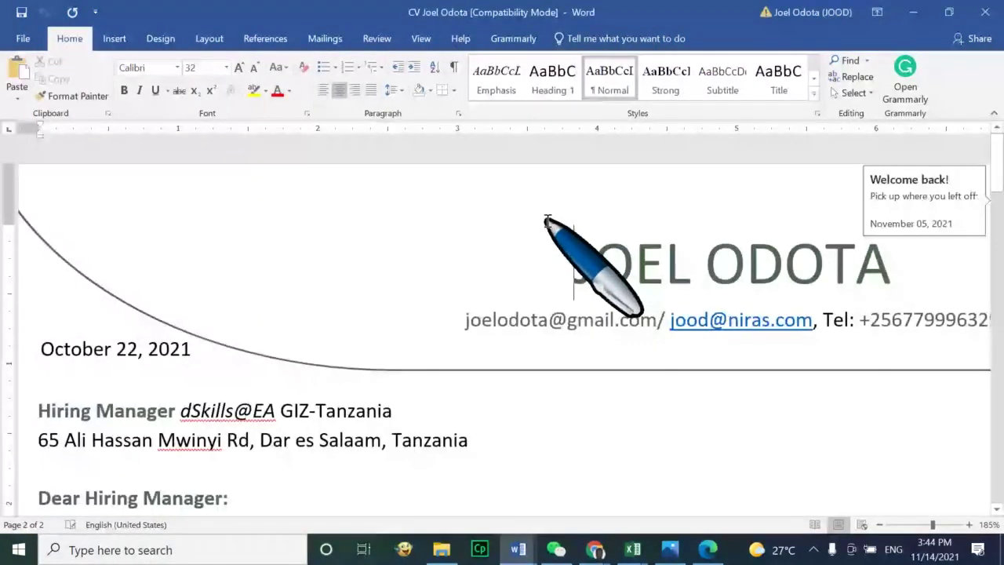
scroll(564, 267, "down", 15)
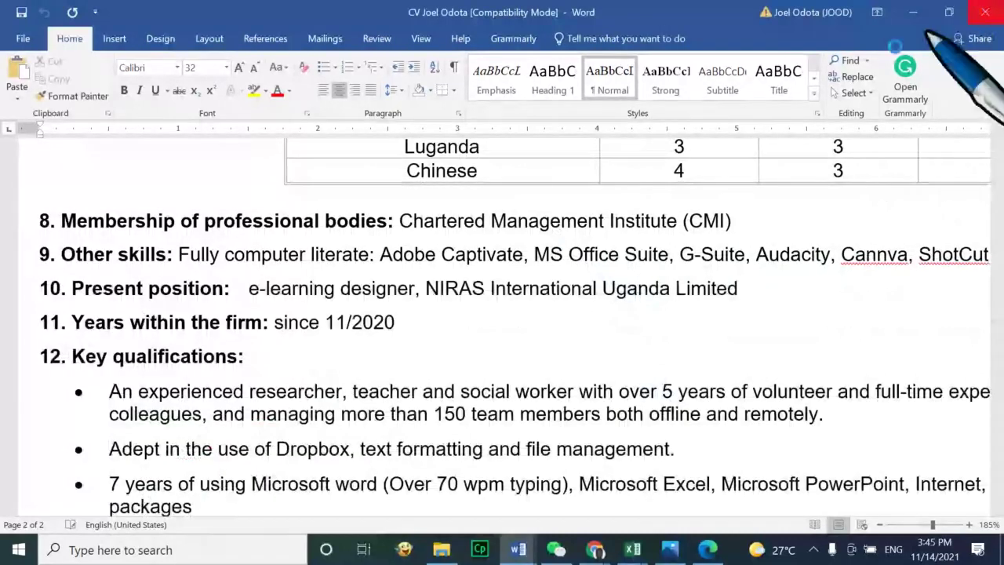
left_click(984, 12)
left_click(146, 549)
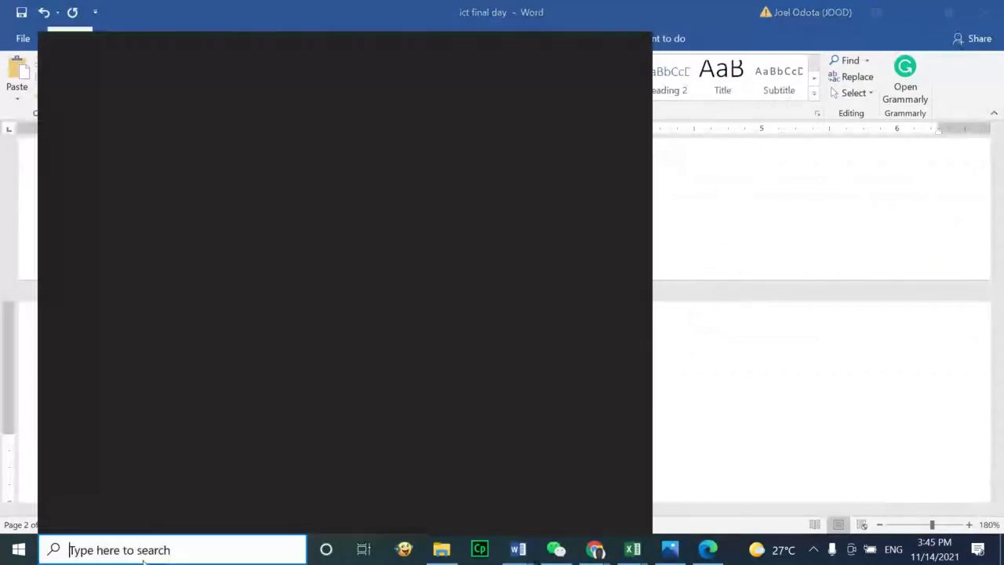
type("cv")
type("hic")
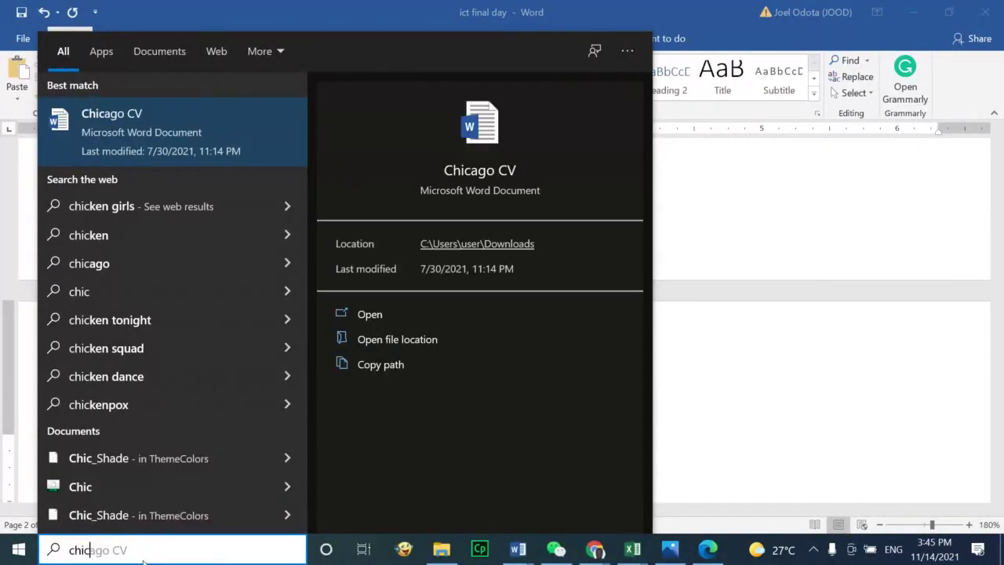
key("Escape")
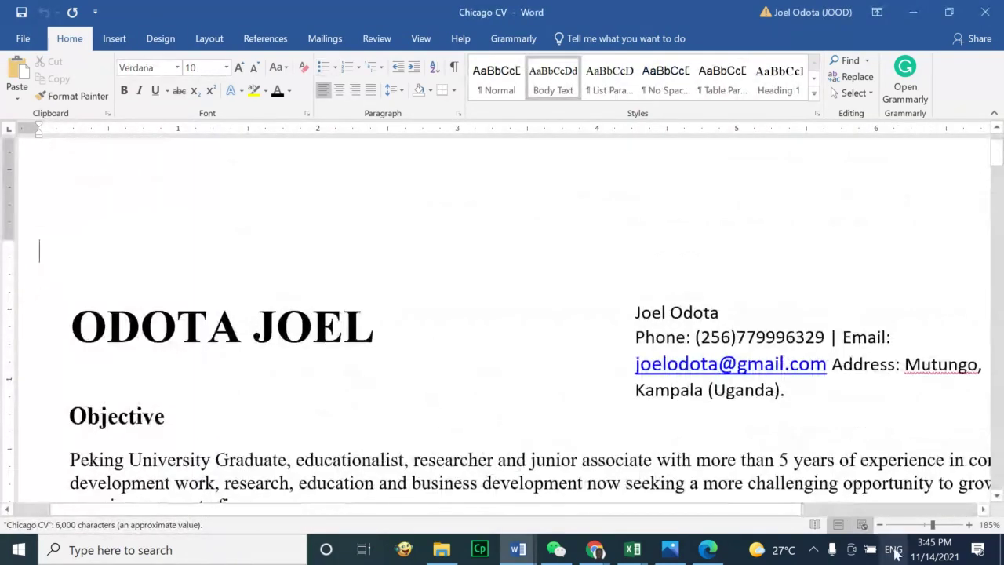
- In Chicago CV, zoom to 111%, remove the empty top line, and select the whole CV
left_click_drag(929, 524, 924, 524)
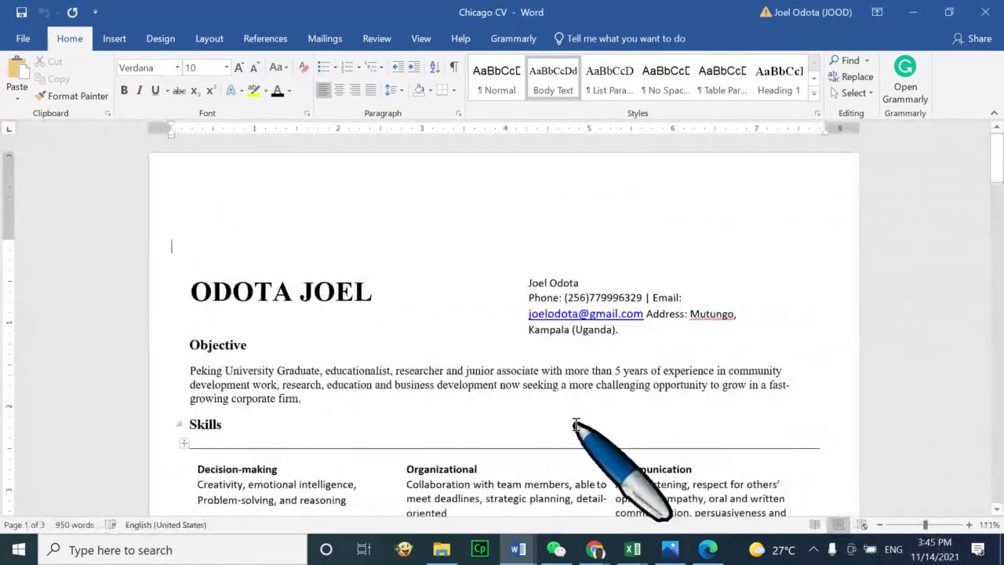
left_click(574, 423)
key("ctrl+a")
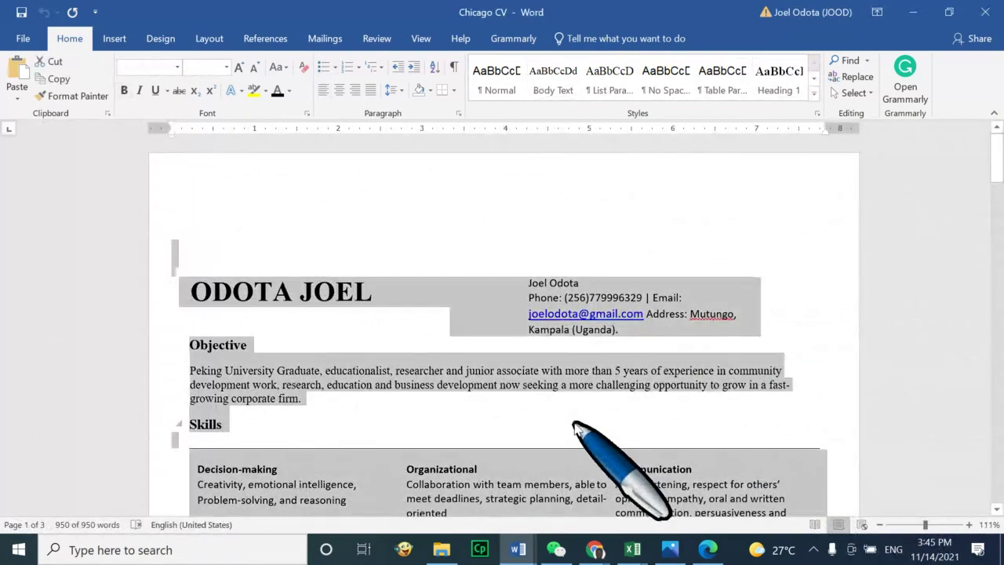
left_click(205, 242)
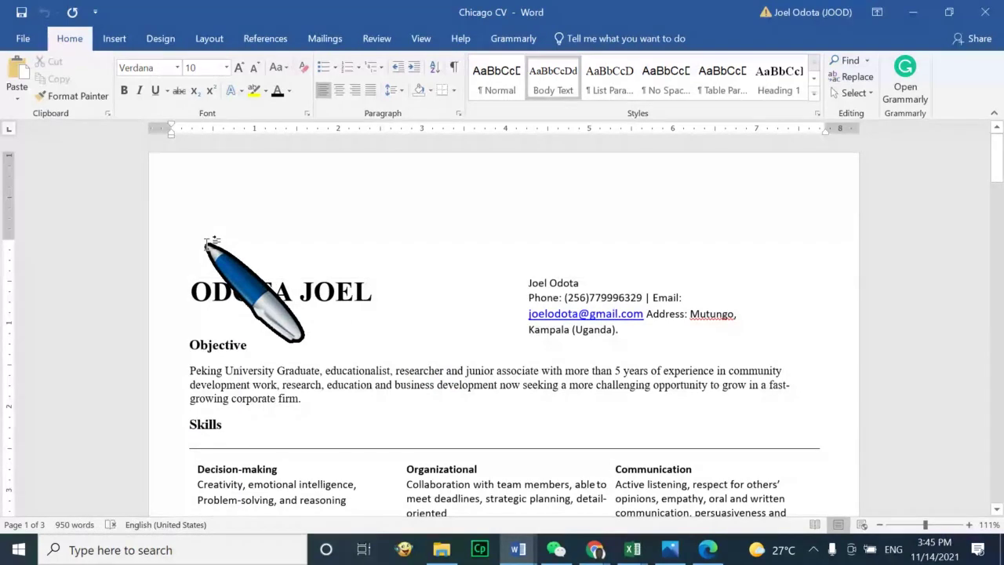
key("BackSpace")
key("BackSpace")
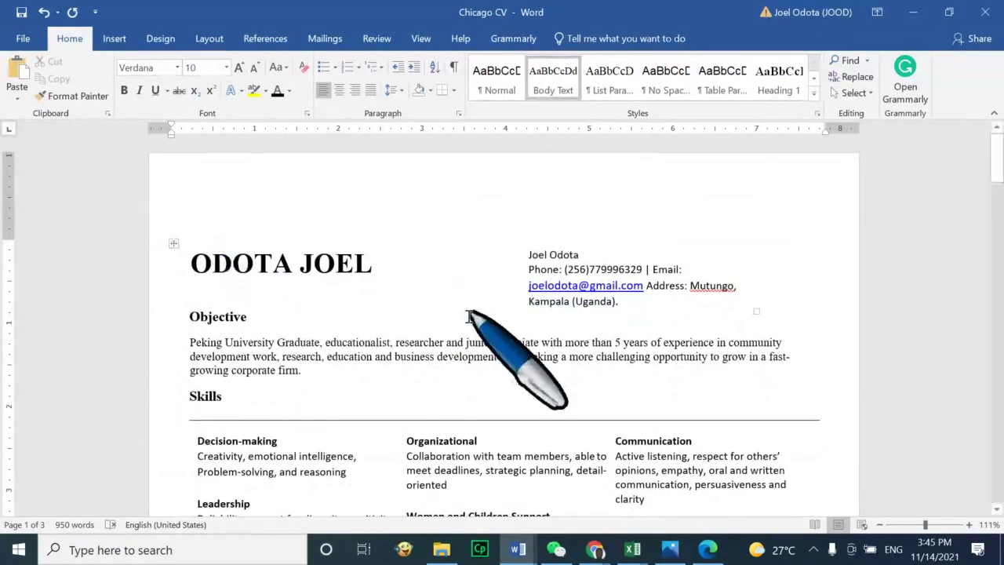
key("ctrl+a")
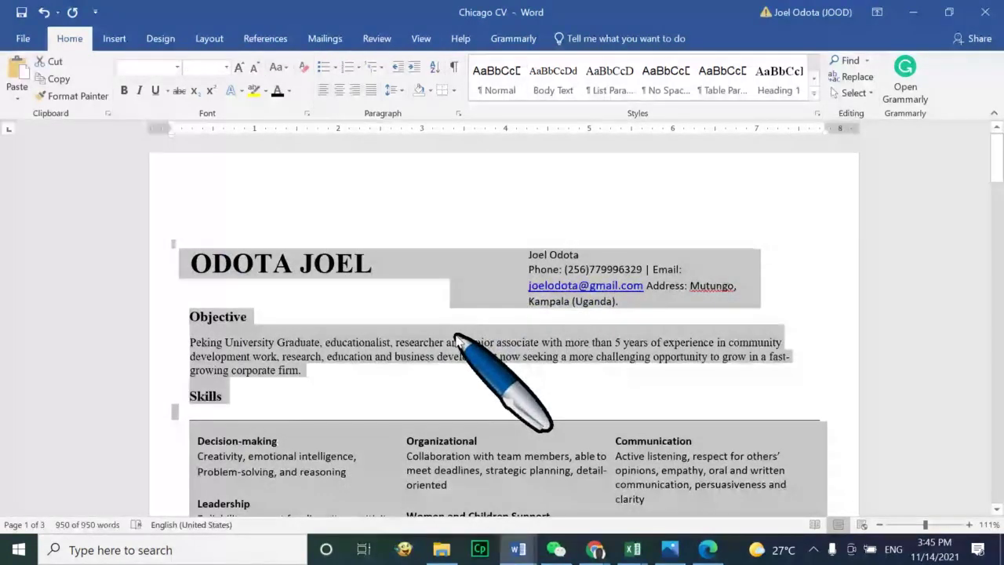
- In ict final day, remove the empty bullet on page 2 and paste the CV there
left_click(517, 548)
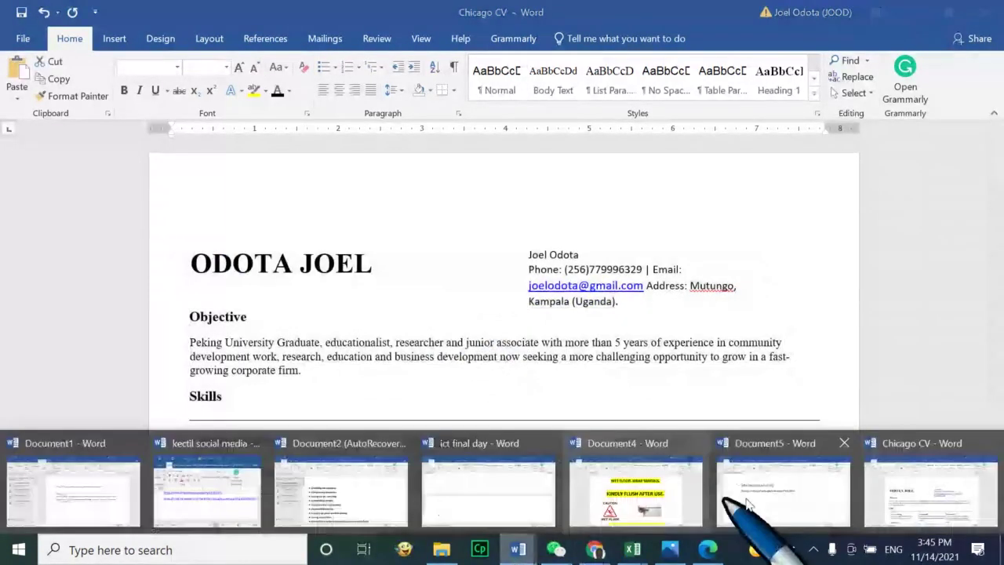
left_click(505, 519)
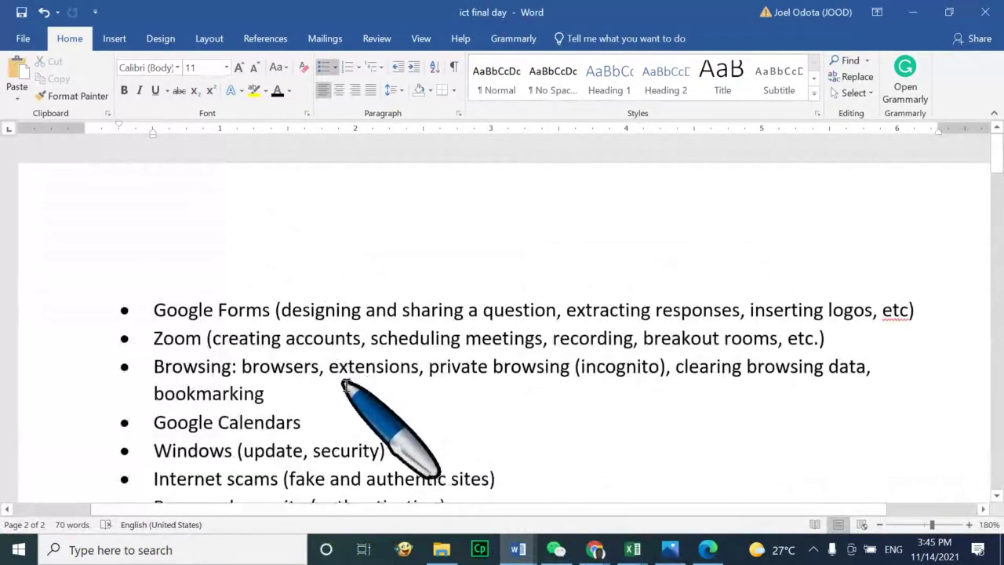
scroll(337, 408, "down", 10)
scroll(296, 457, "down", 3)
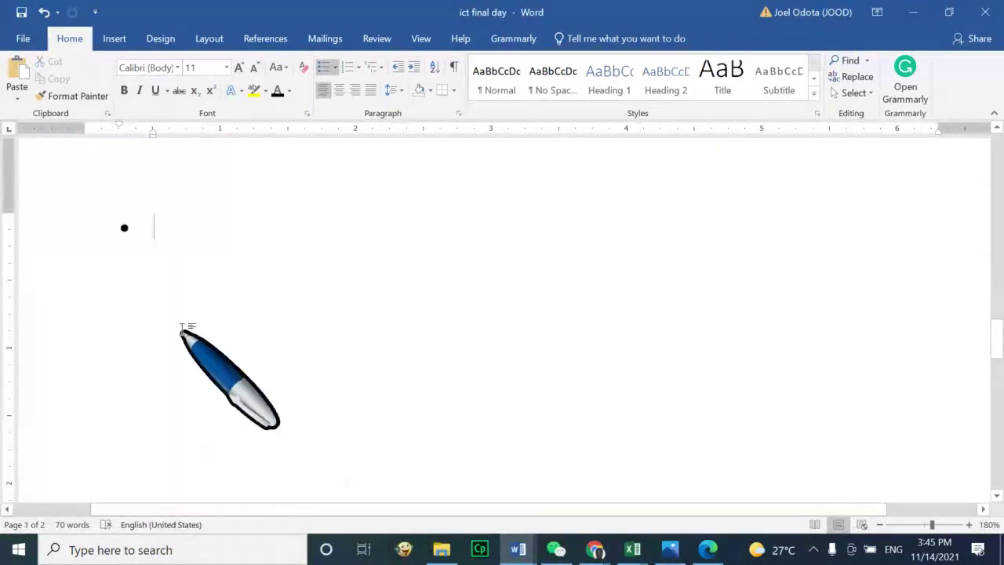
left_click(181, 307)
key("BackSpace")
key("BackSpace")
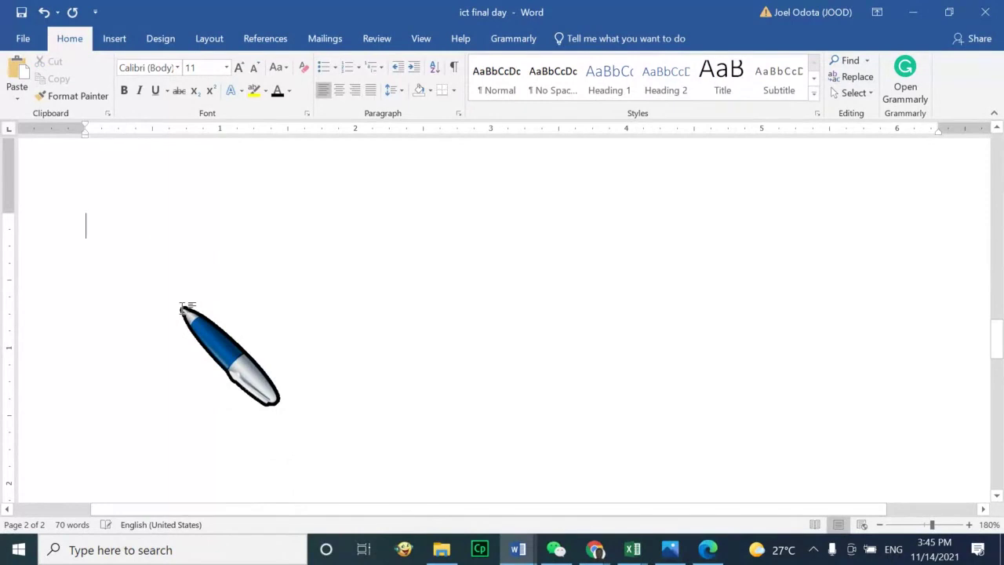
left_click(181, 308)
key("ctrl+v")
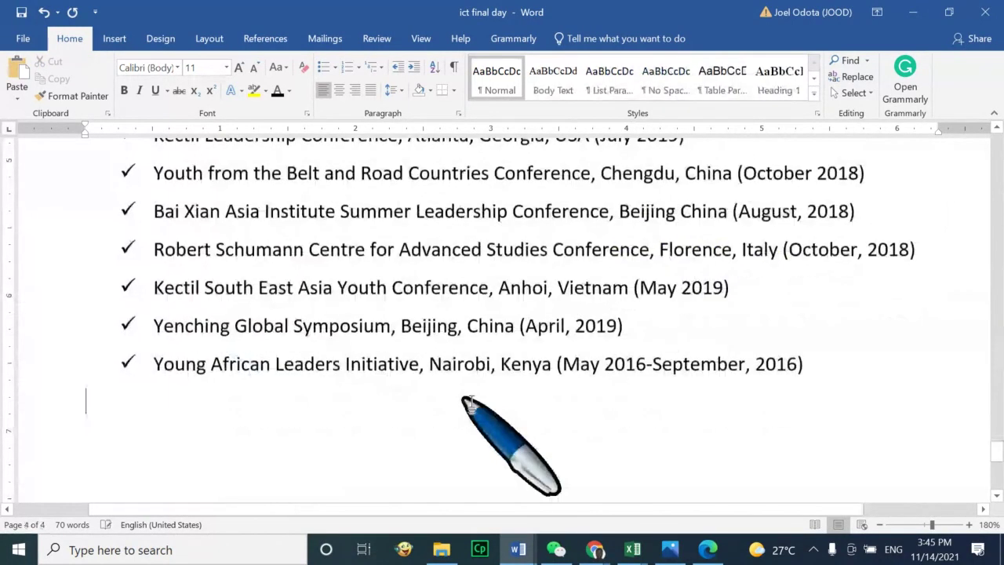
scroll(468, 402, "down", 9, "ctrl")
scroll(670, 422, "up", 5)
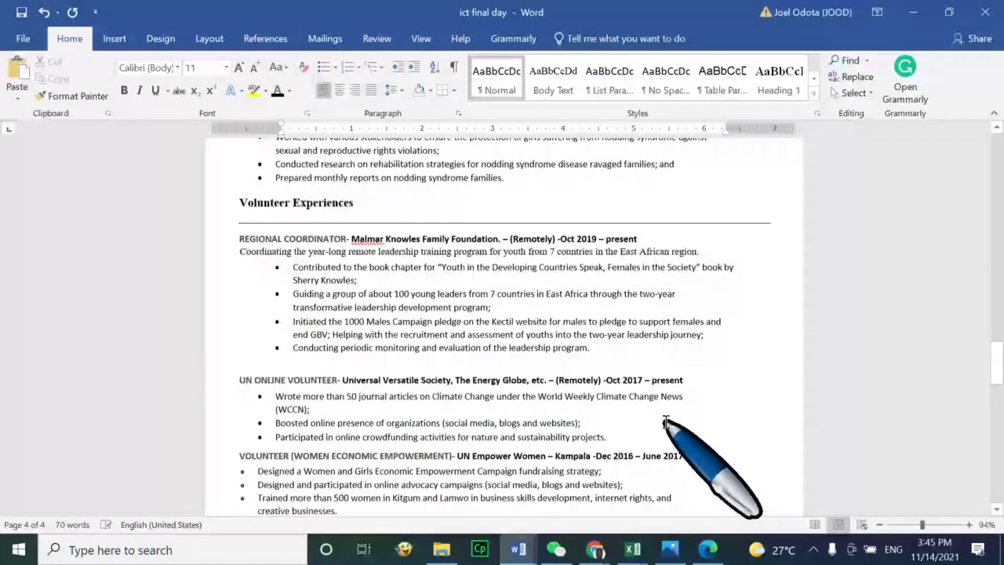
key("ctrl+Home")
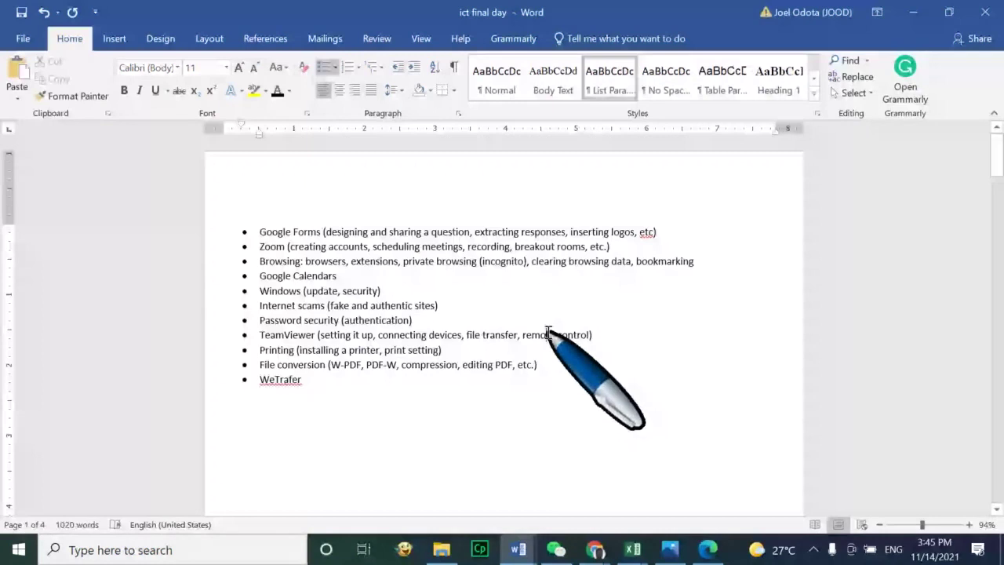
scroll(470, 274, "down", 3)
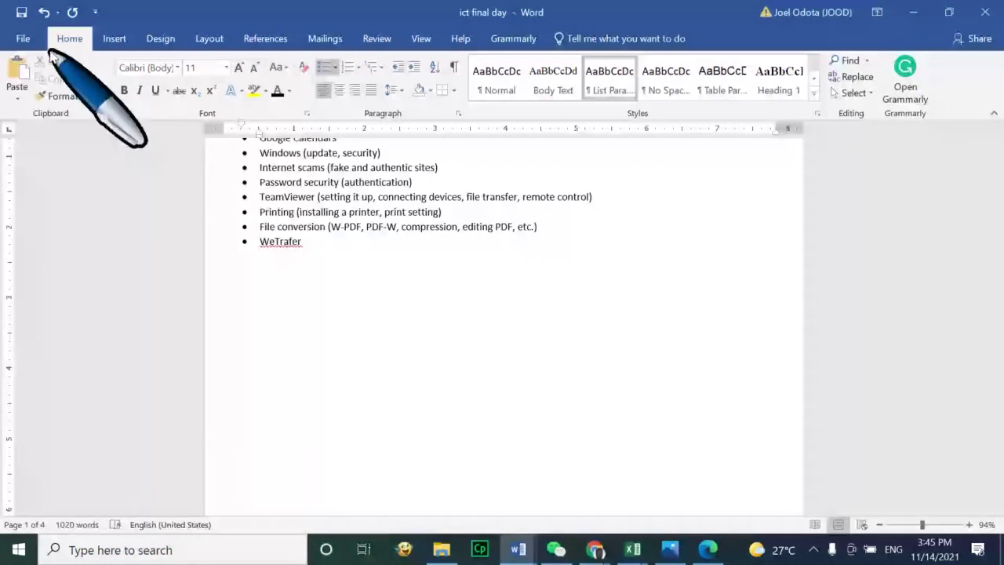
- Save a copy in Documents as a PDF named 'ICT final day2'
left_click(21, 38)
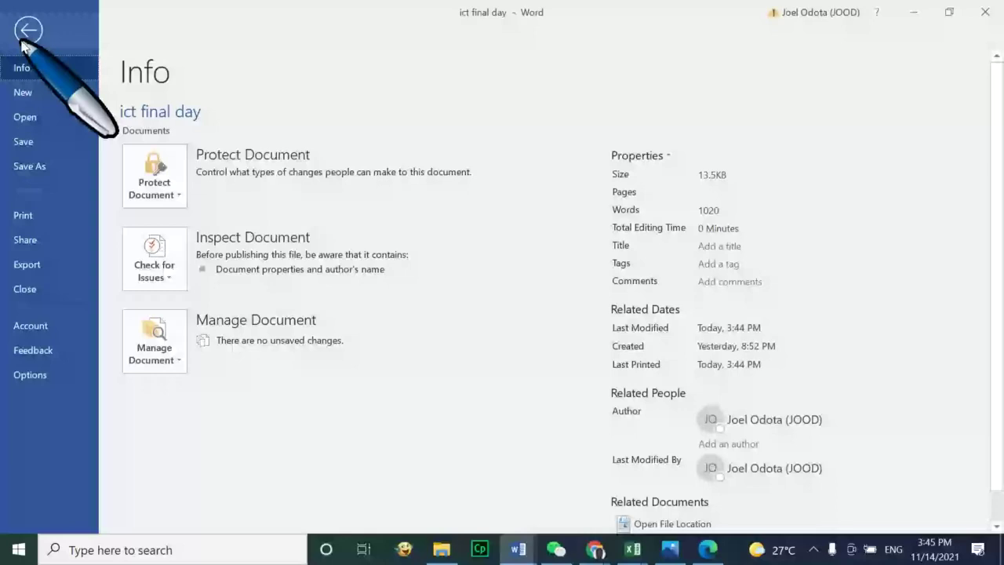
left_click(29, 166)
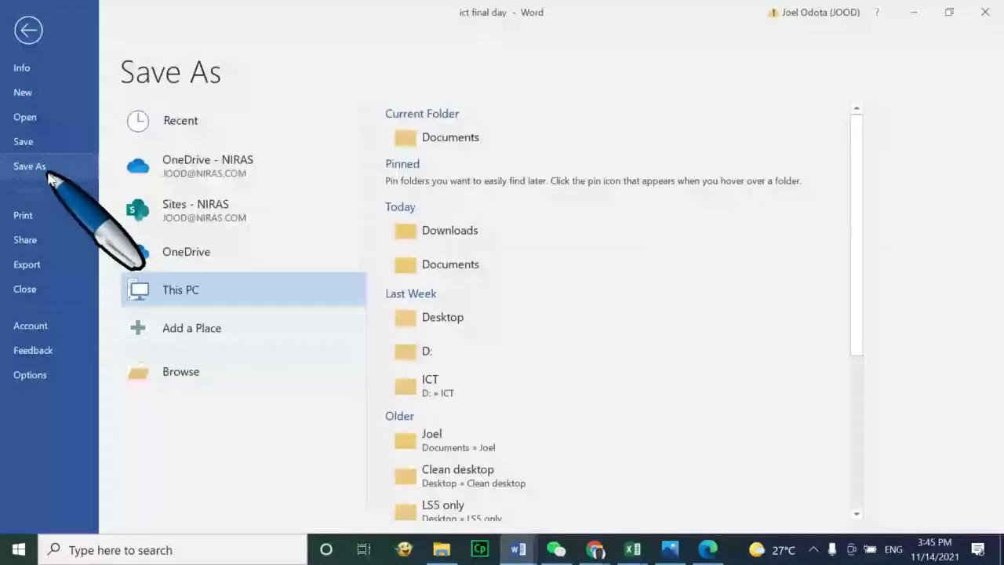
left_click(514, 142)
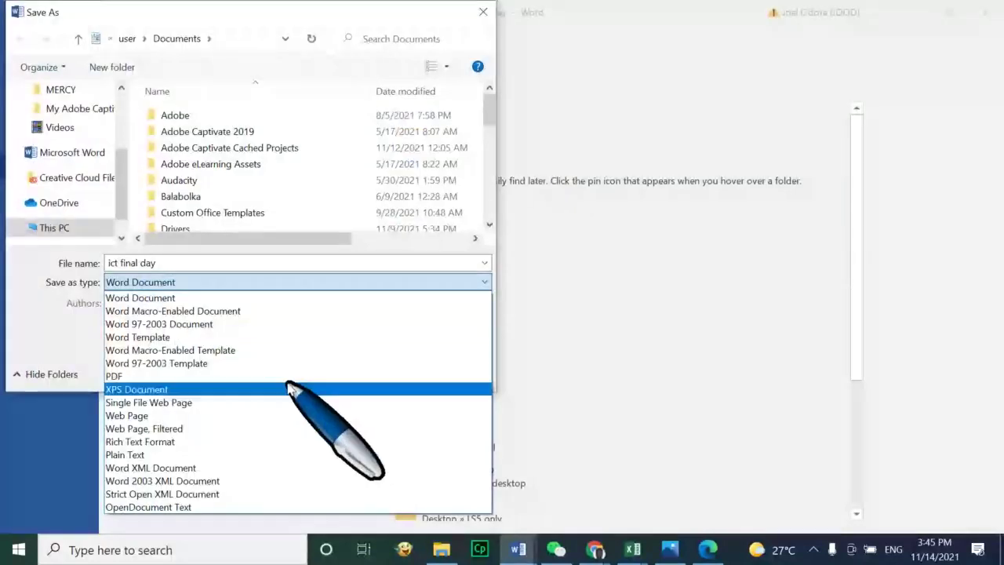
left_click(291, 382)
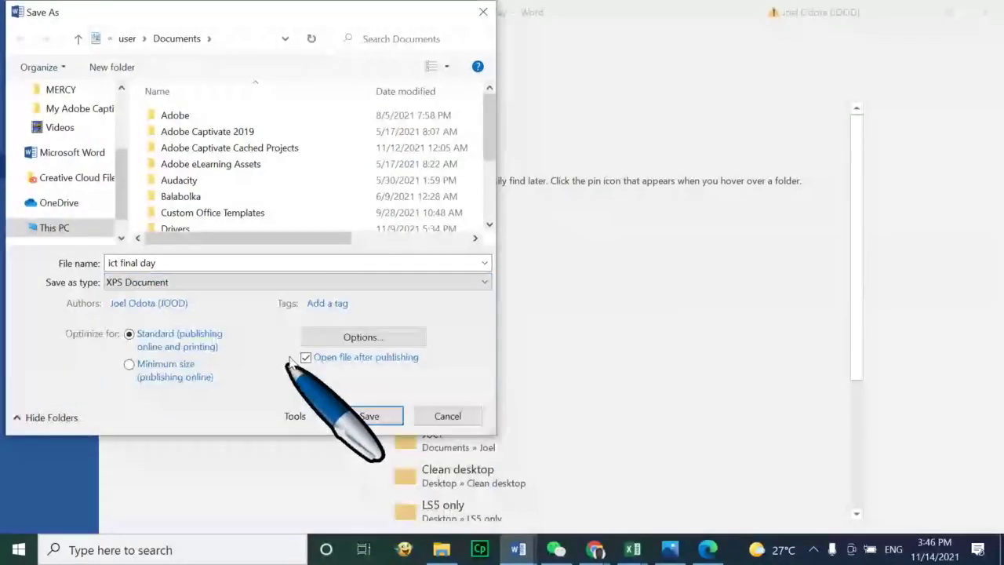
left_click(311, 279)
left_click(297, 344)
left_click(222, 266)
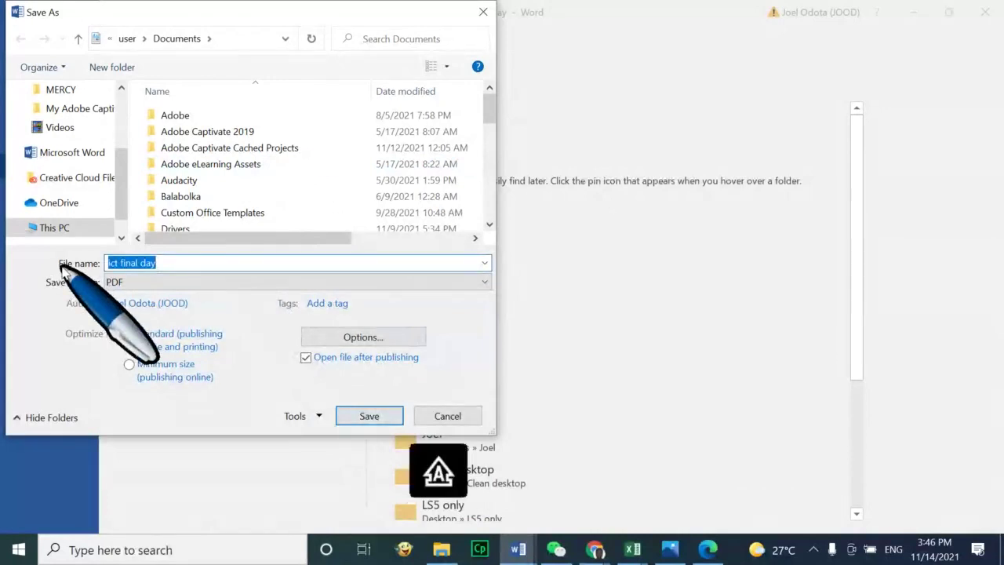
type("ICT")
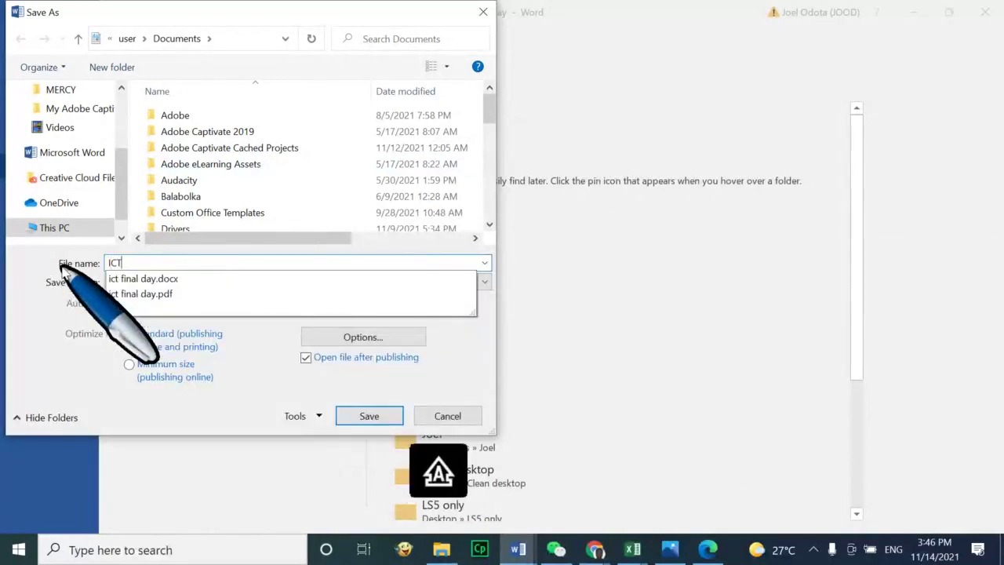
type(" final day2")
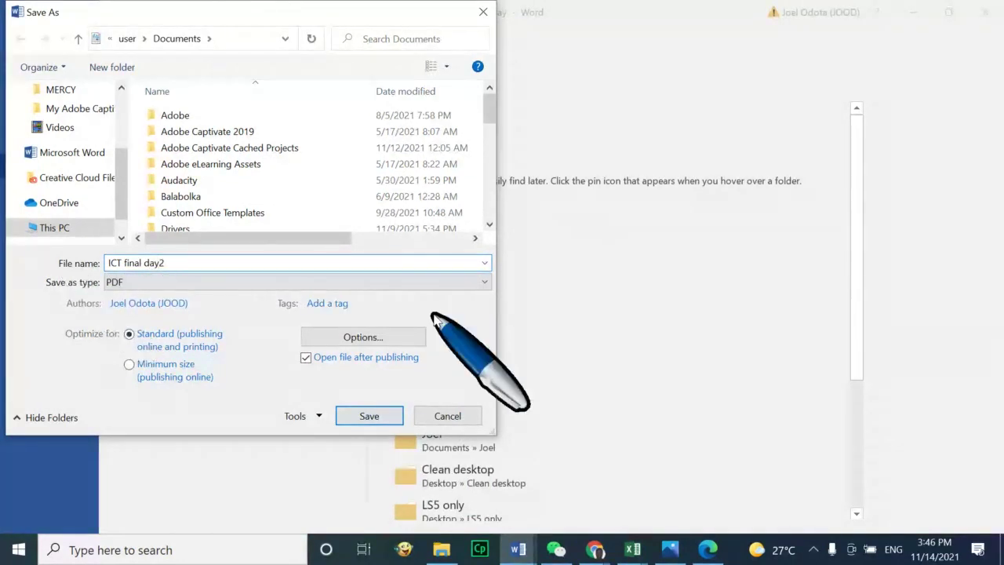
left_click(371, 414)
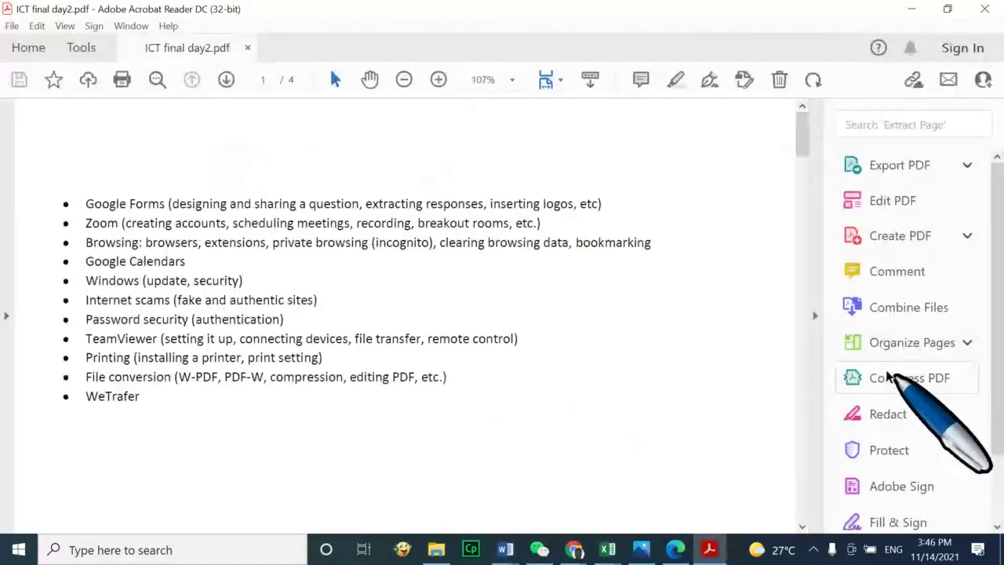
- Scroll through all four pages of ICT final day2.pdf, then close Acrobat Reader
scroll(553, 336, "down", 10)
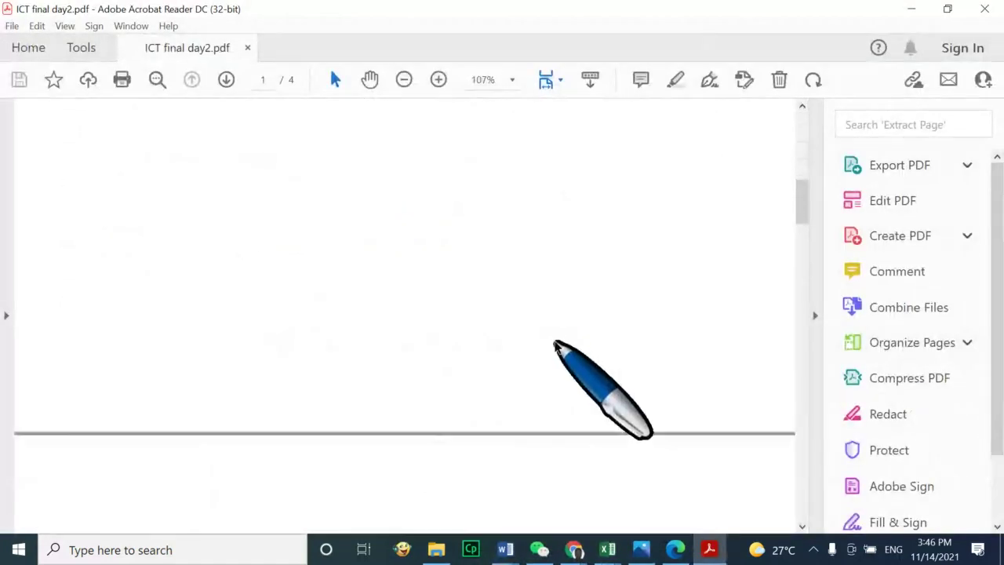
scroll(557, 349, "down", 15)
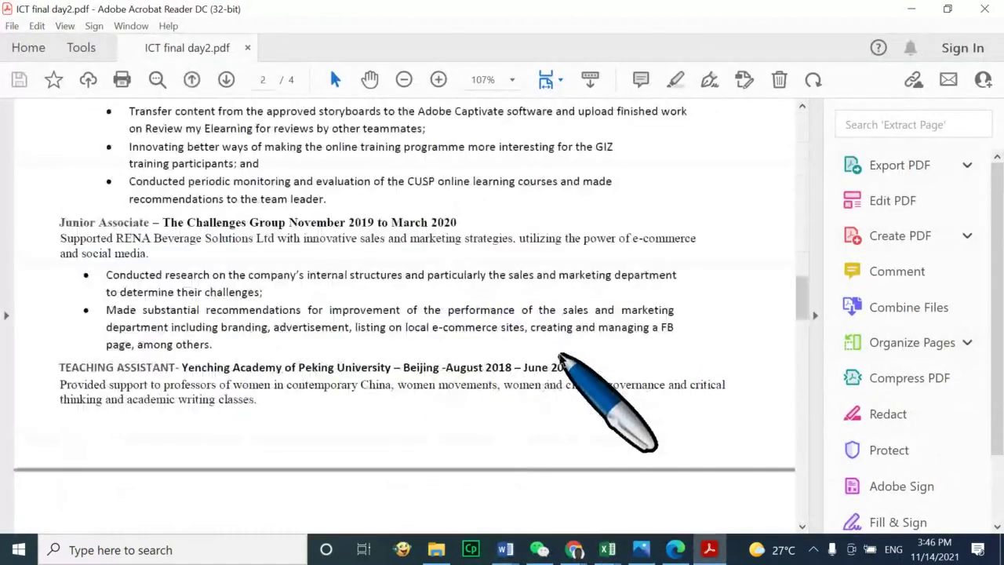
scroll(559, 356, "down", 10)
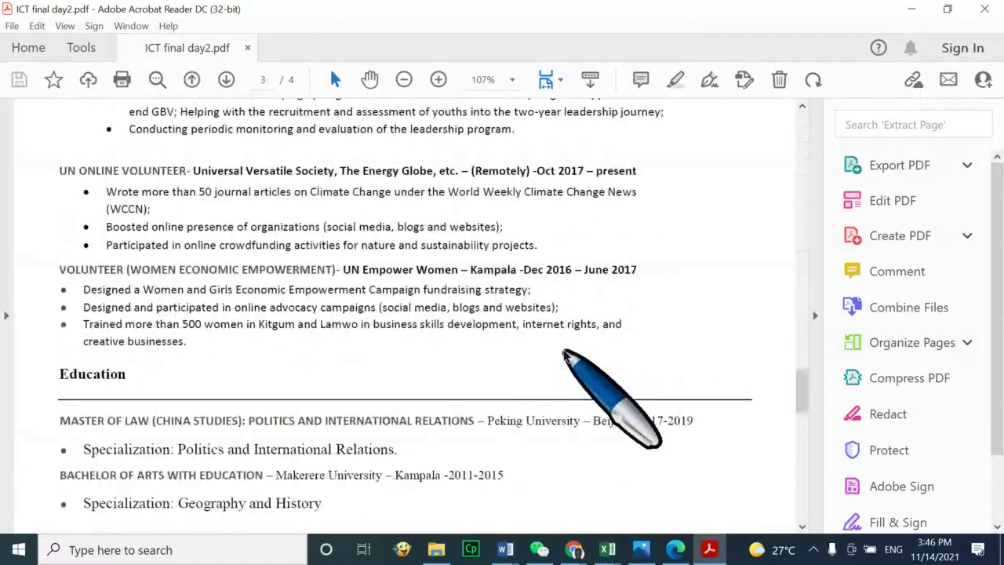
scroll(564, 353, "down", 10)
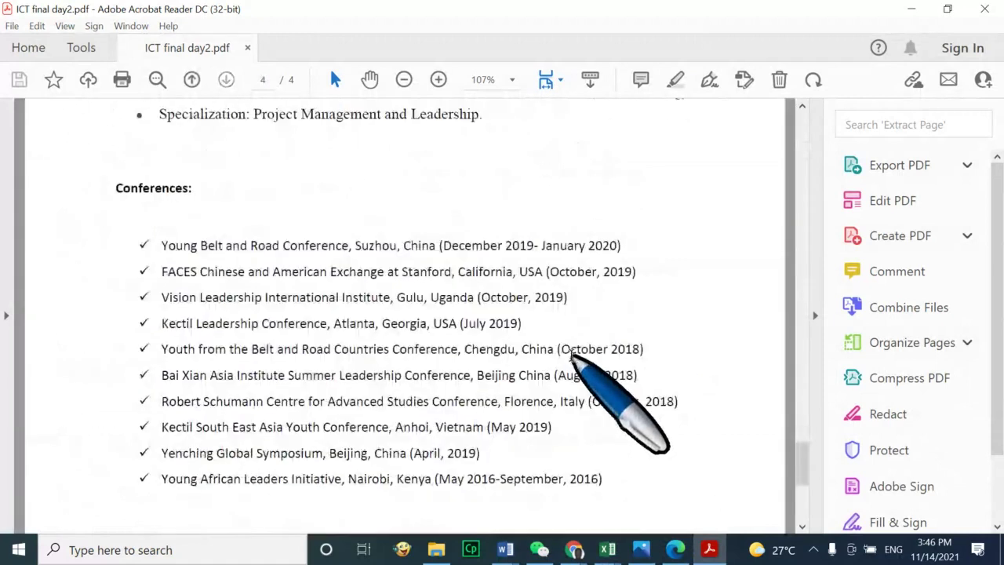
scroll(587, 365, "down", 8)
scroll(604, 345, "up", 4)
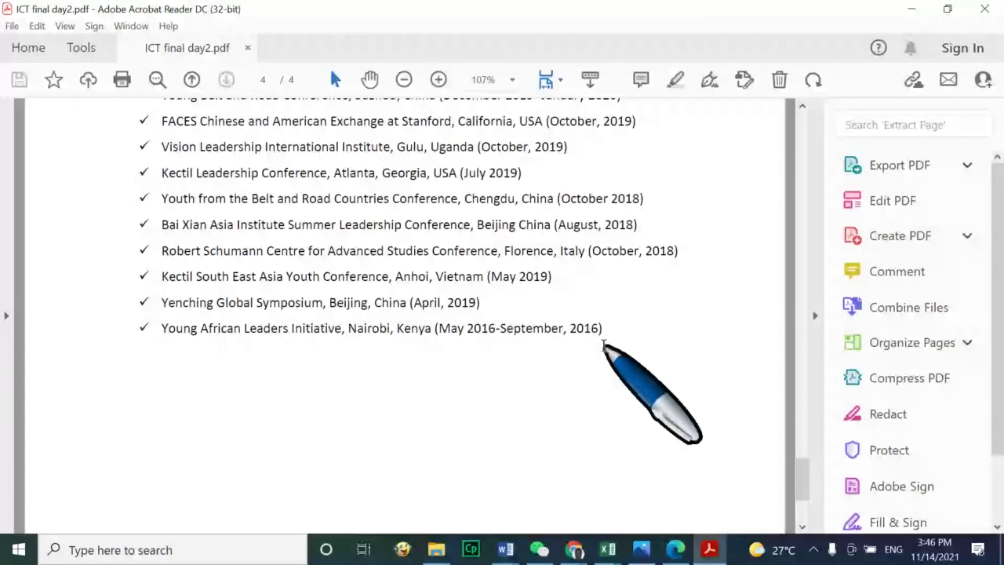
scroll(604, 345, "up", 8)
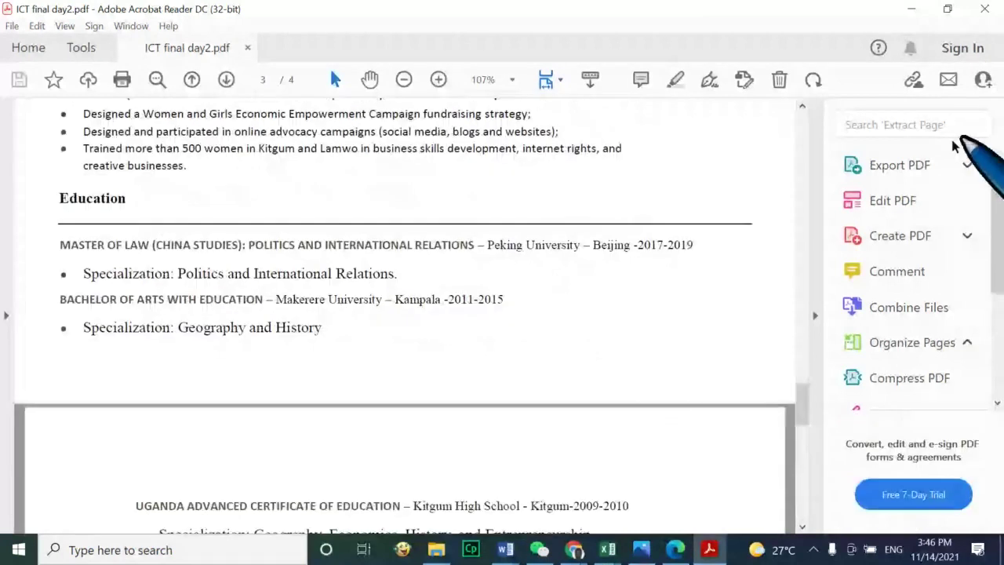
left_click(984, 9)
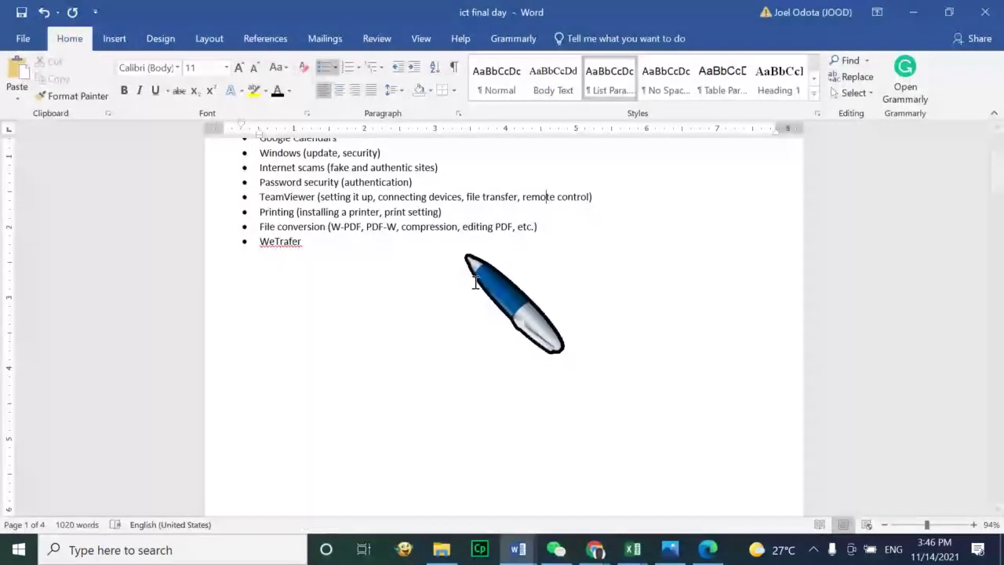
- Delete the pasted CV from its name header through the Conferences list, then open File Explorer
scroll(408, 321, "down", 10)
left_click(342, 367)
left_click(424, 322)
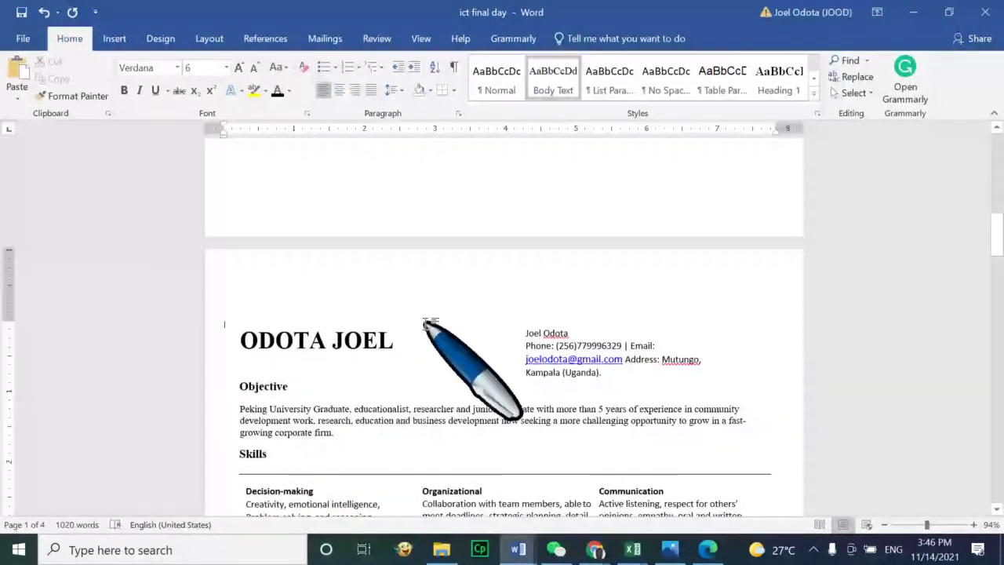
left_click_drag(424, 322, 735, 555)
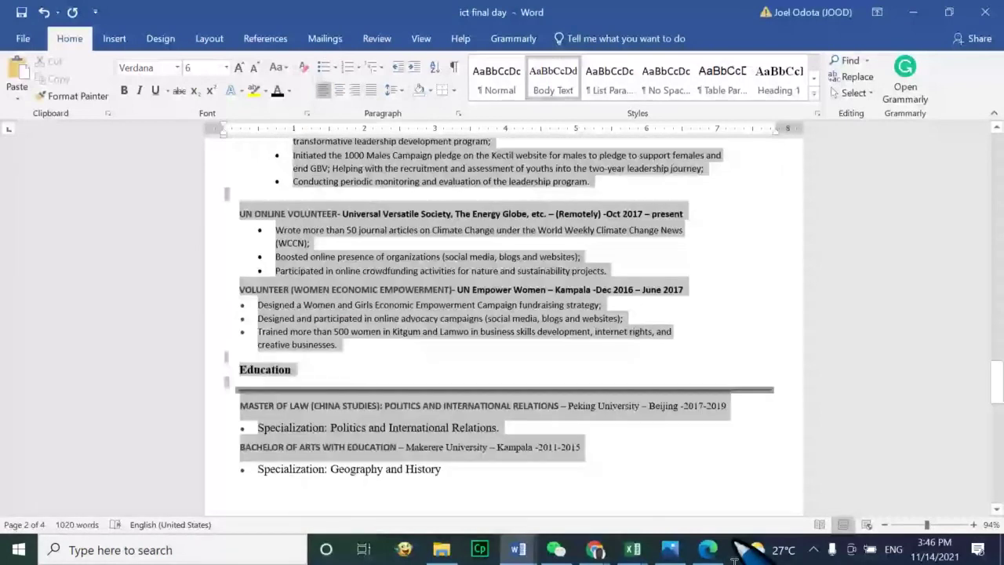
left_click_drag(736, 555, 737, 488)
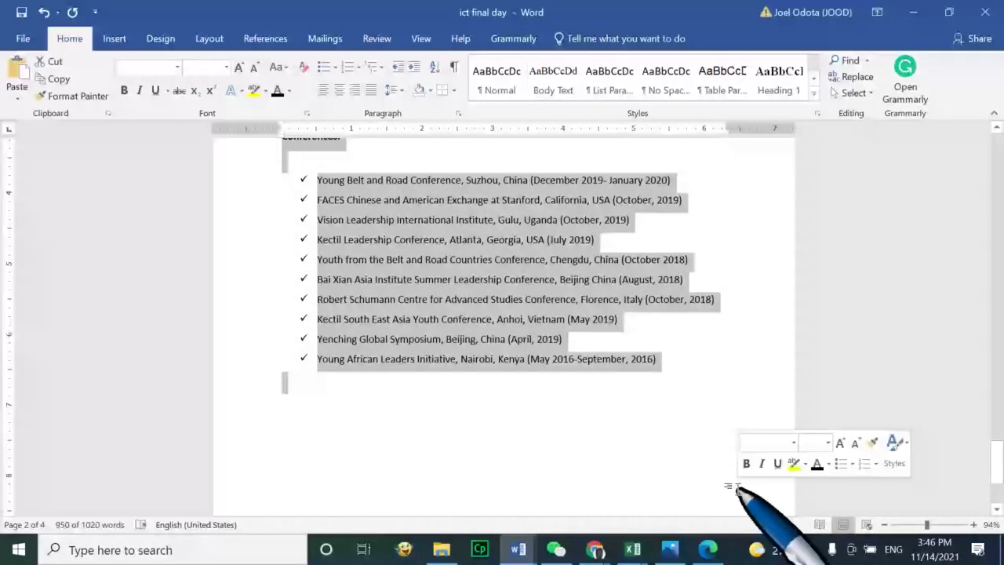
key("Delete")
left_click(440, 549)
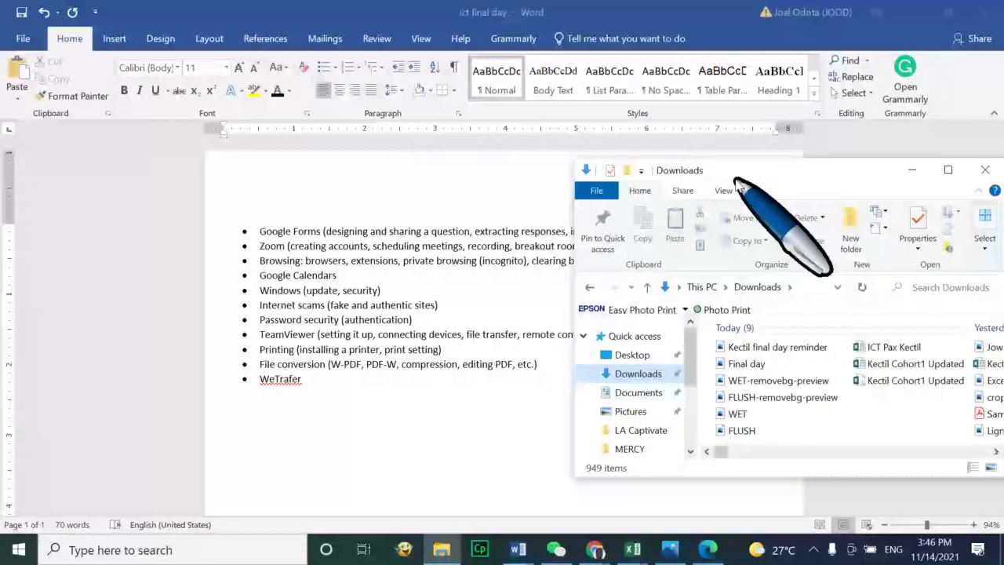
- In the maximized Documents folder, open ICT final day2.pdf with Word
left_click_drag(737, 179, 409, 136)
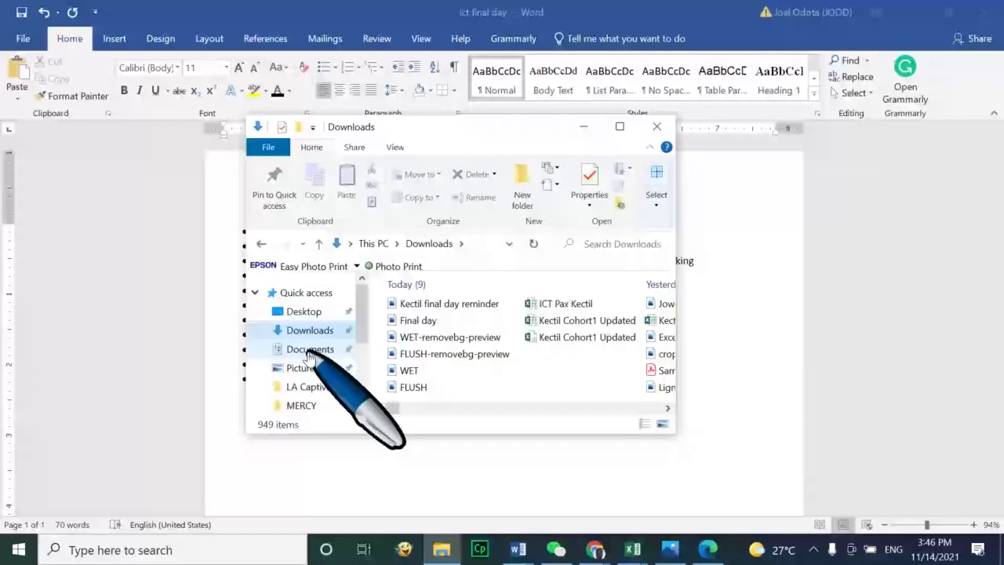
left_click(308, 353)
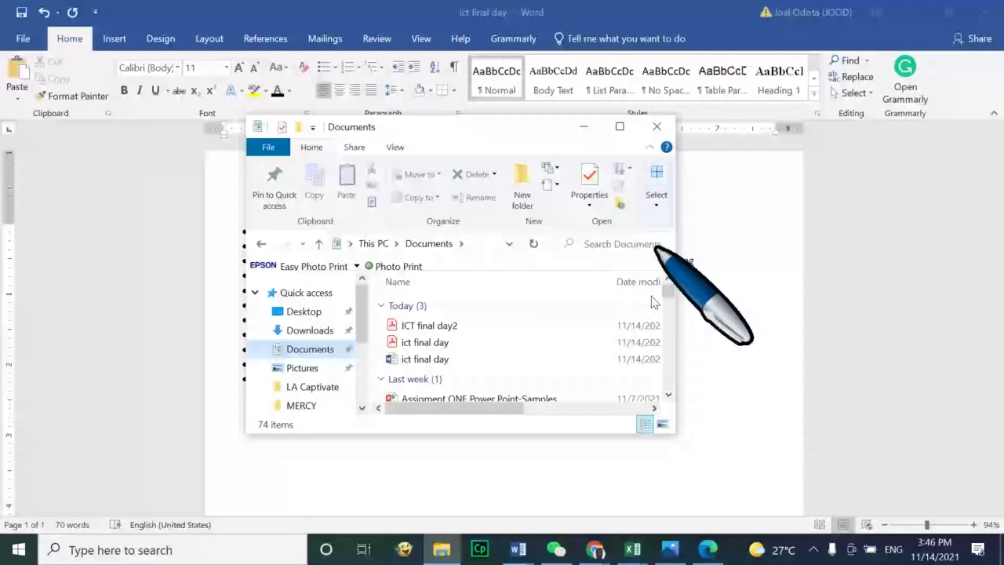
left_click(619, 126)
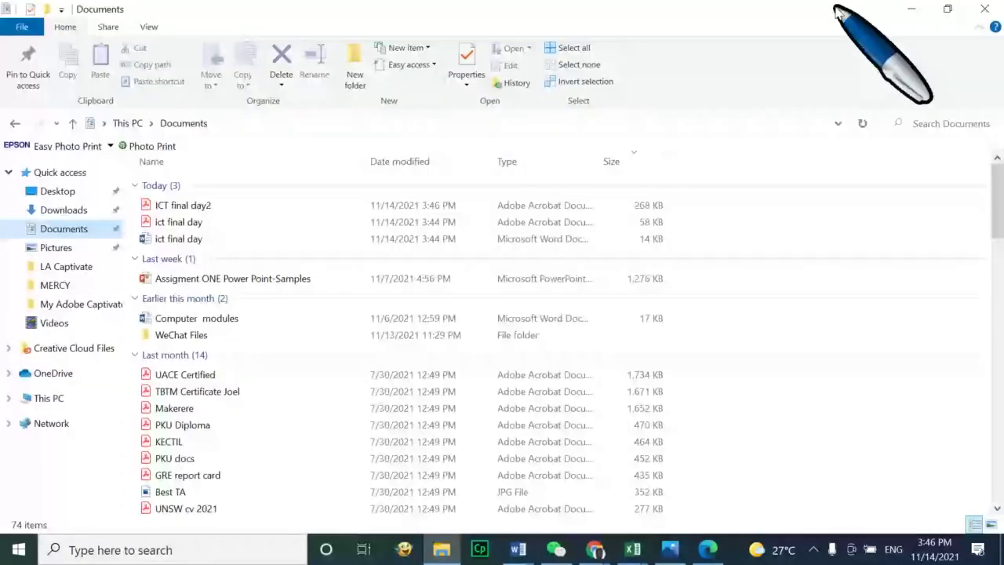
left_click(264, 204)
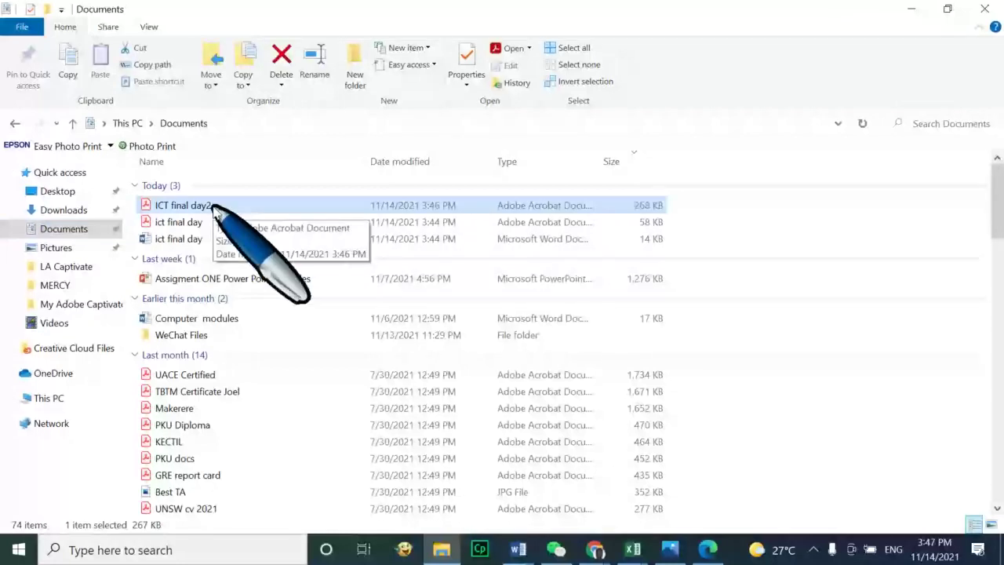
right_click(215, 206)
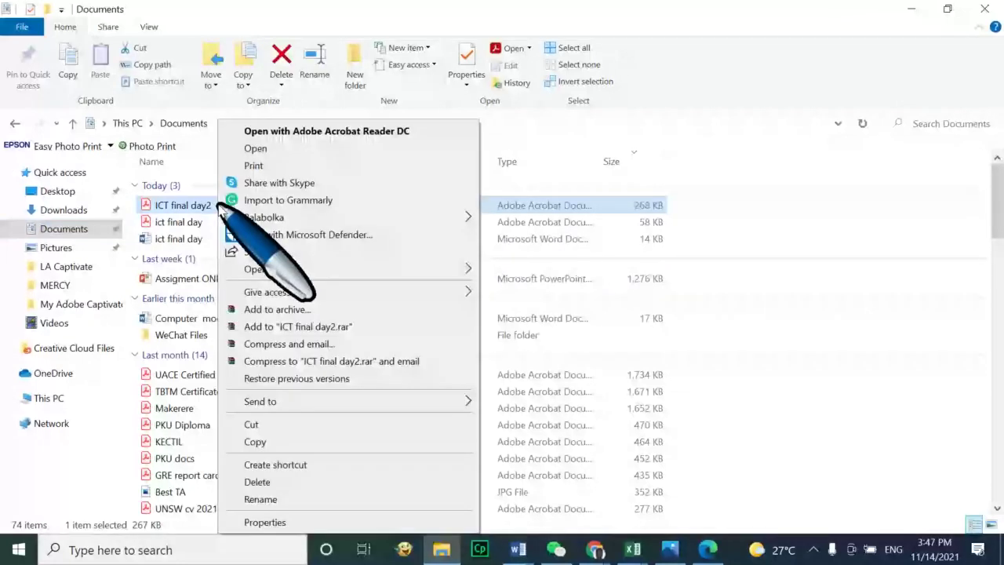
mouse_move(392, 269)
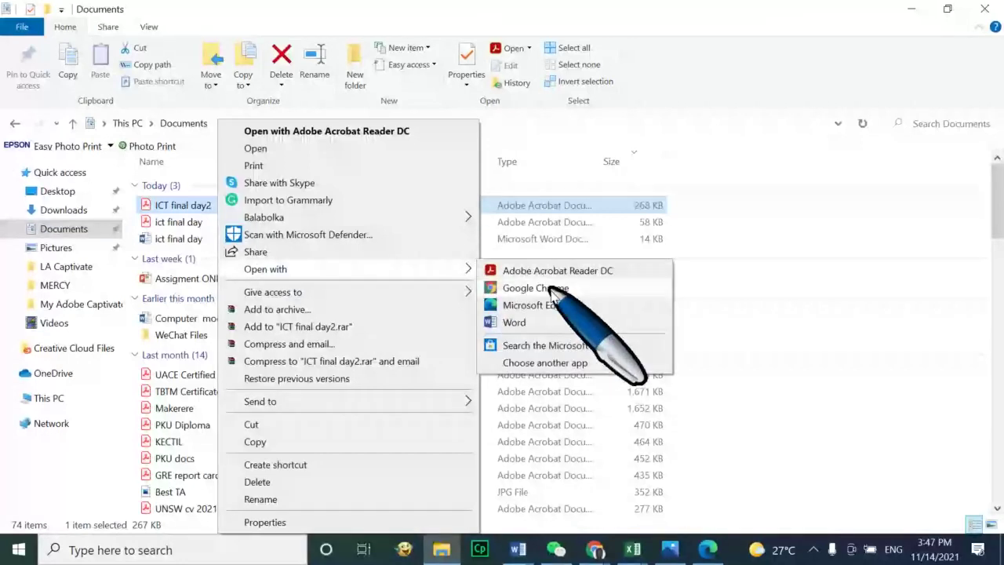
left_click(560, 323)
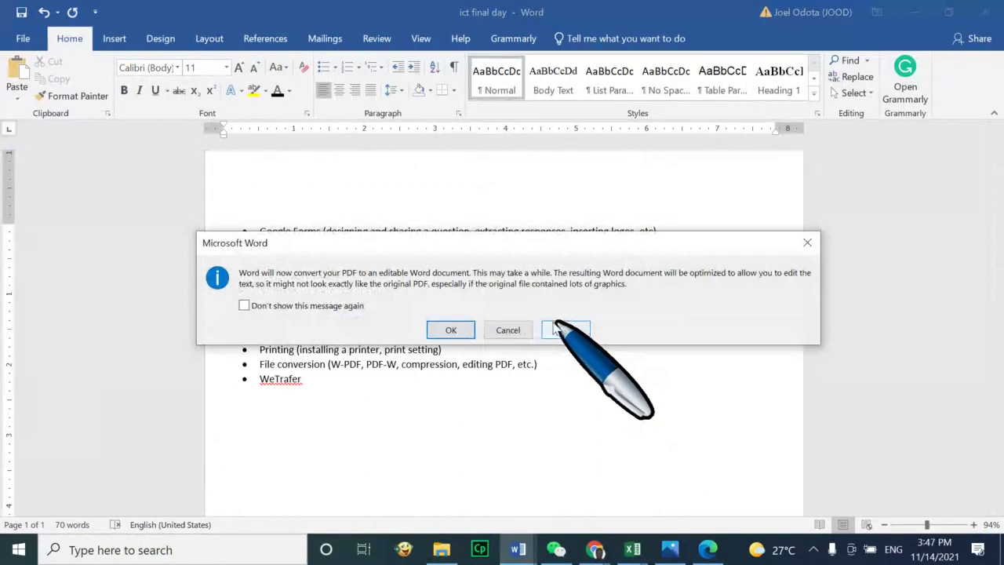
- Dismiss the notice, reopen ICT final day2.pdf with Word, and confirm converting it to editable text
left_click(807, 243)
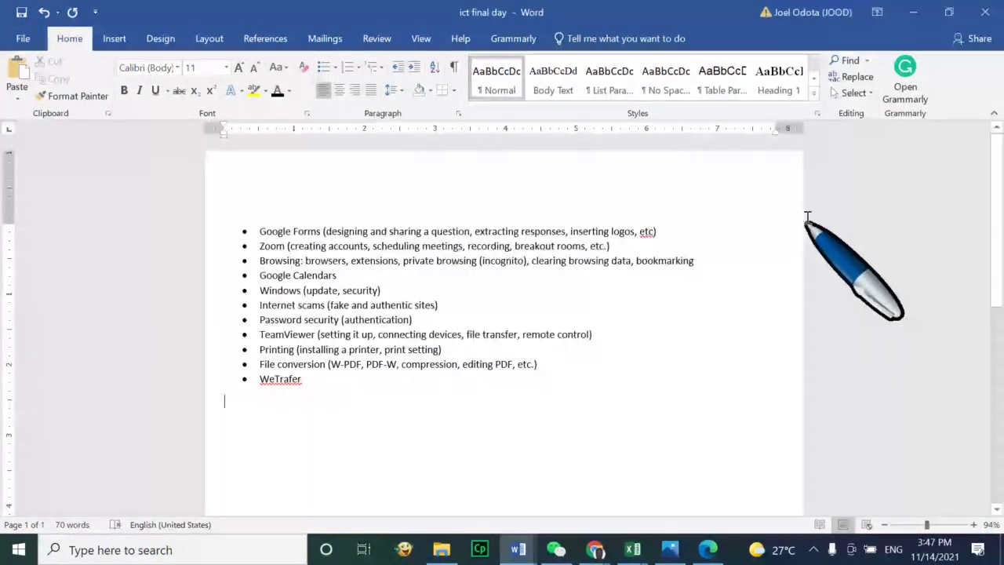
left_click(912, 13)
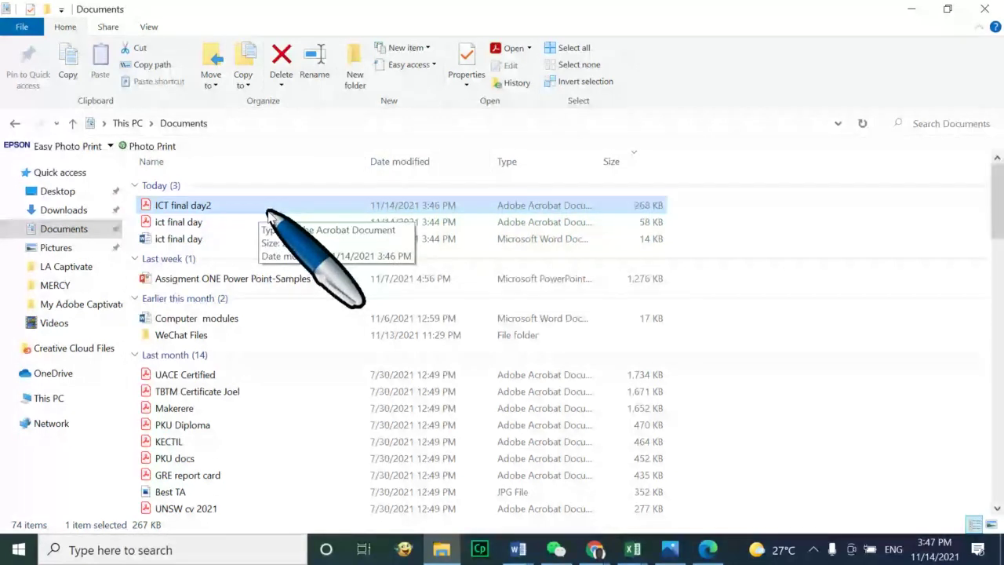
right_click(246, 211)
mouse_move(399, 268)
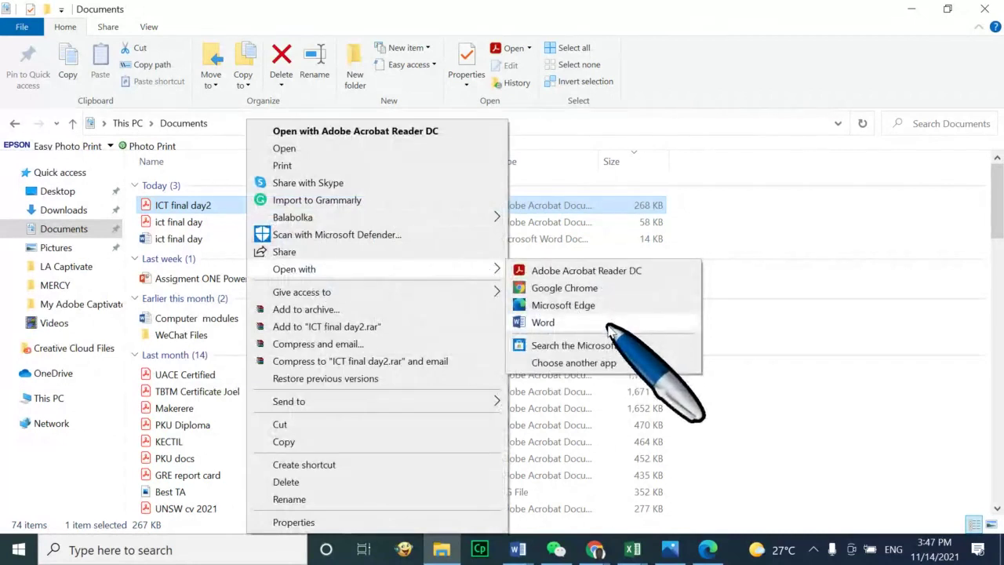
left_click(580, 322)
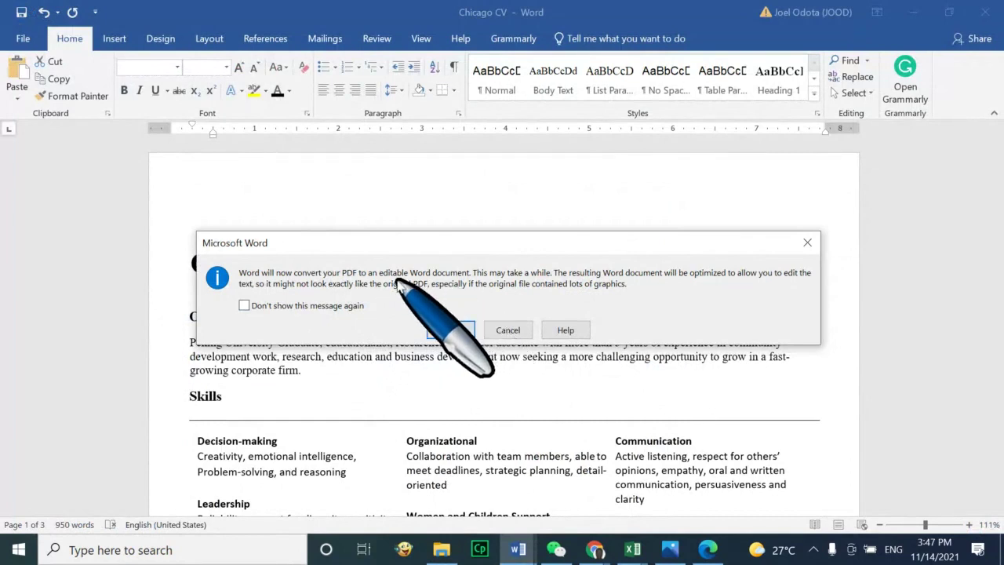
left_click(451, 330)
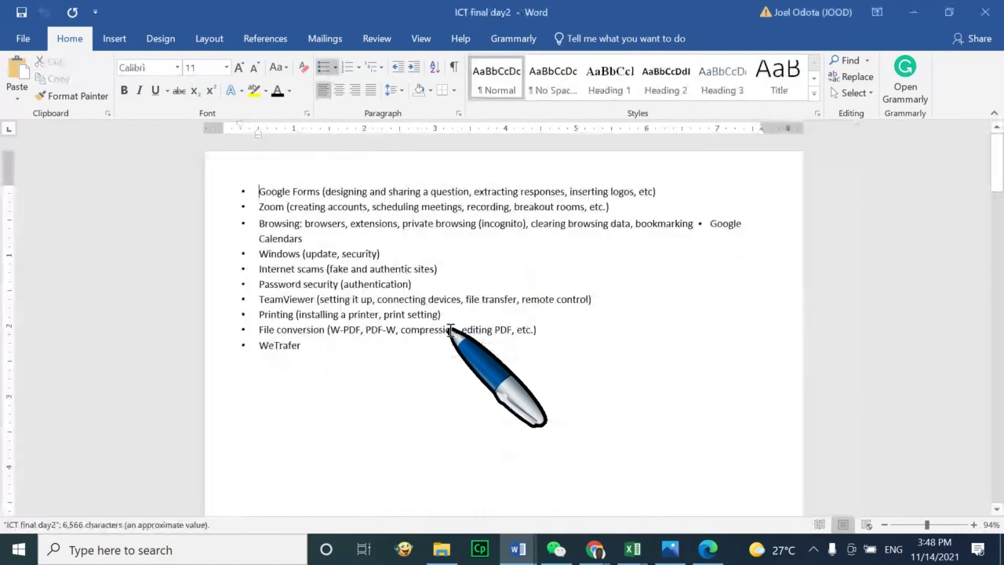
- Scroll through the converted ICT final day2, click into its Skills table, and close it
scroll(521, 302, "down", 2)
scroll(517, 289, "down", 12)
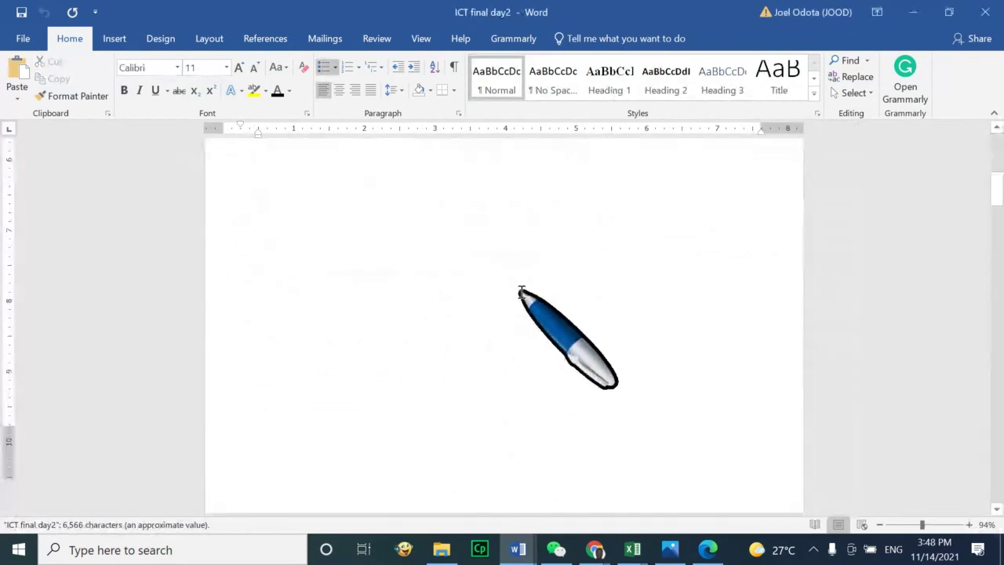
left_click(530, 306)
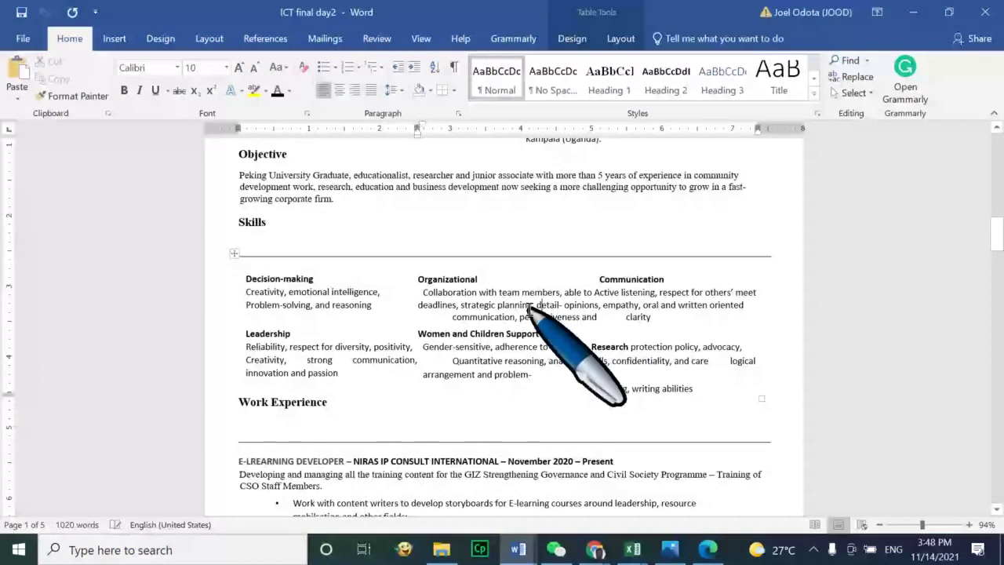
scroll(530, 306, "down", 10)
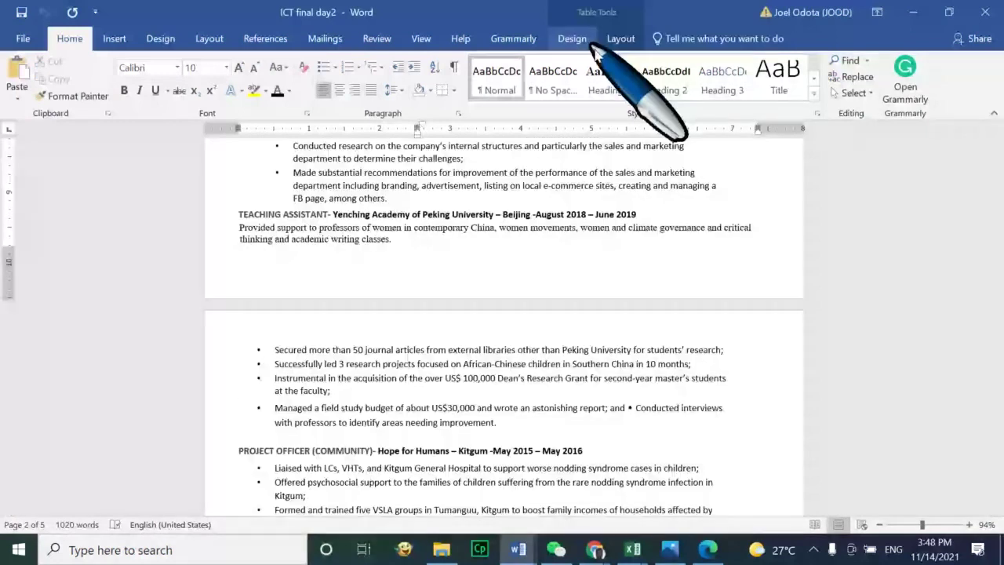
left_click(980, 12)
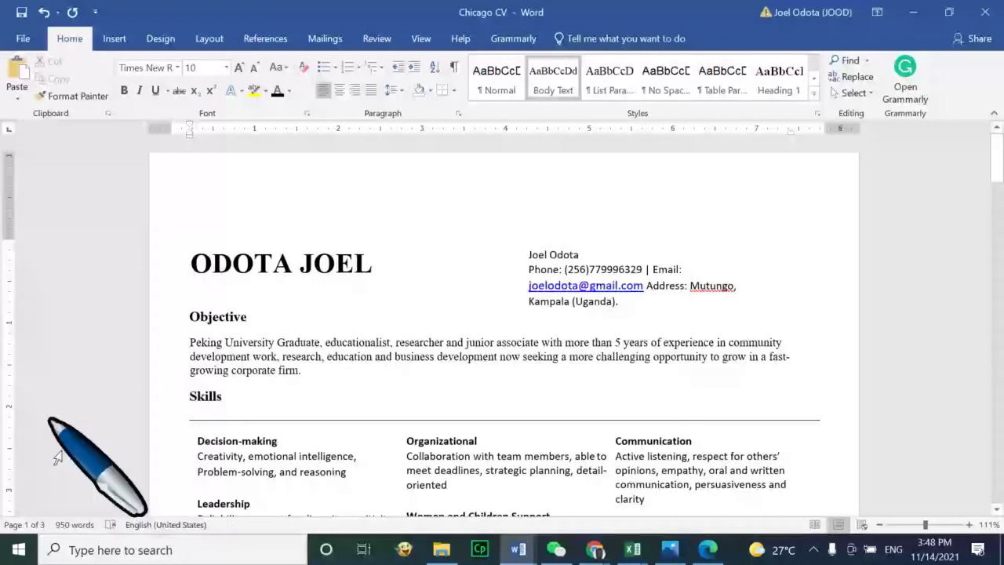
- Reopen the Documents folder and select the ict final day and ICT final day2 PDFs
left_click(442, 548)
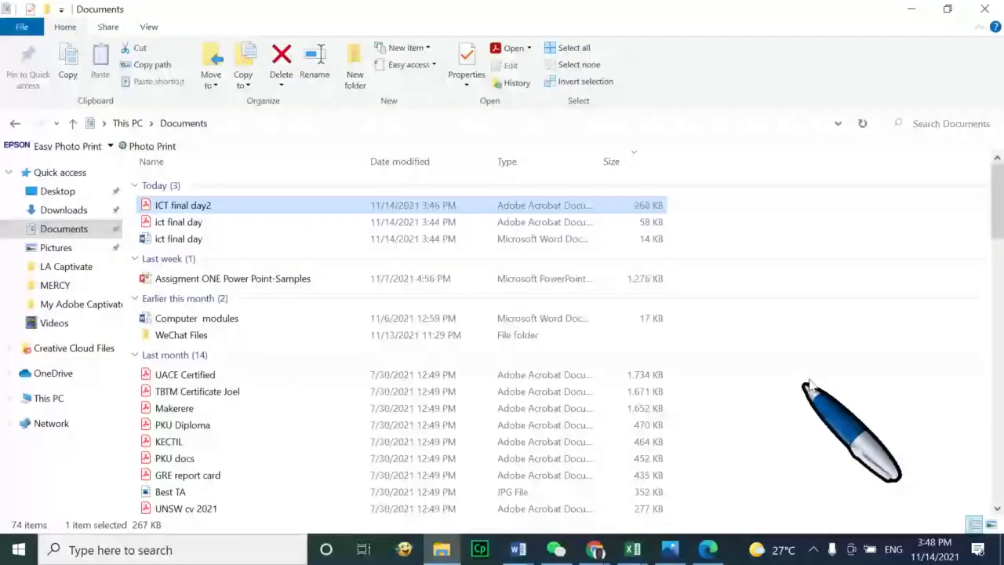
left_click(379, 224)
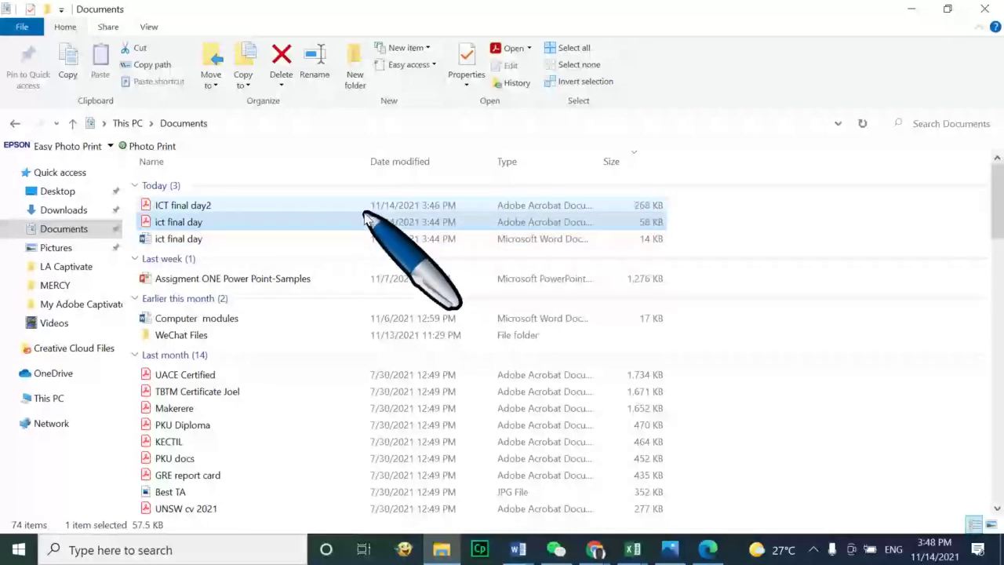
left_click(253, 206)
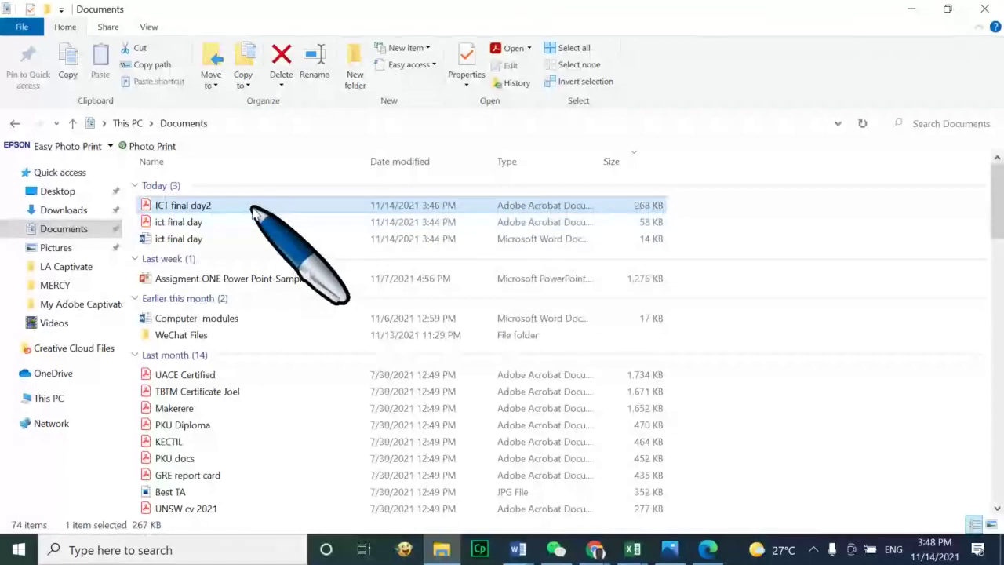
- Search Windows for 'zip' and open the folder containing the 93_1_4.zip archive
left_click(510, 562)
left_click(269, 559)
type("z")
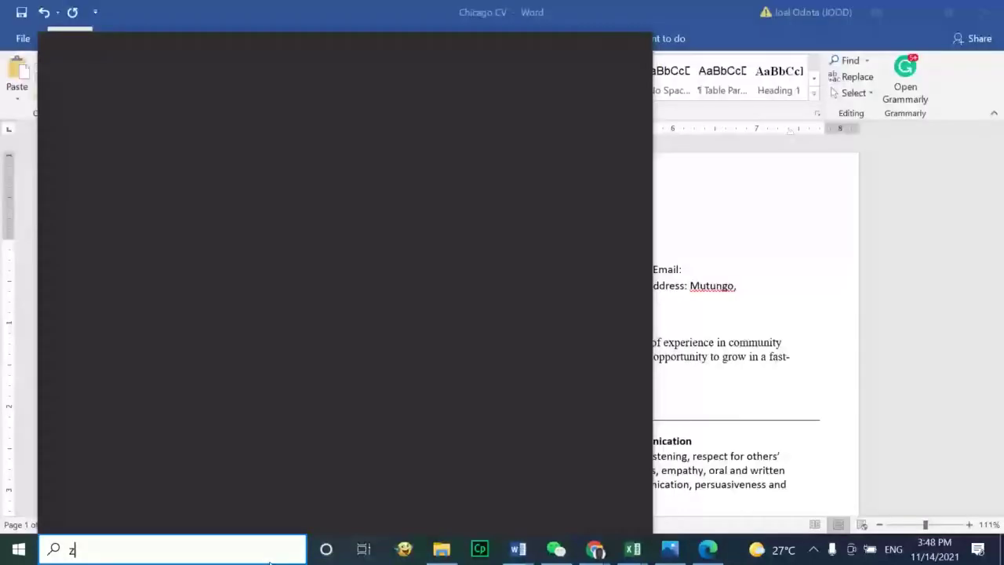
type("ip")
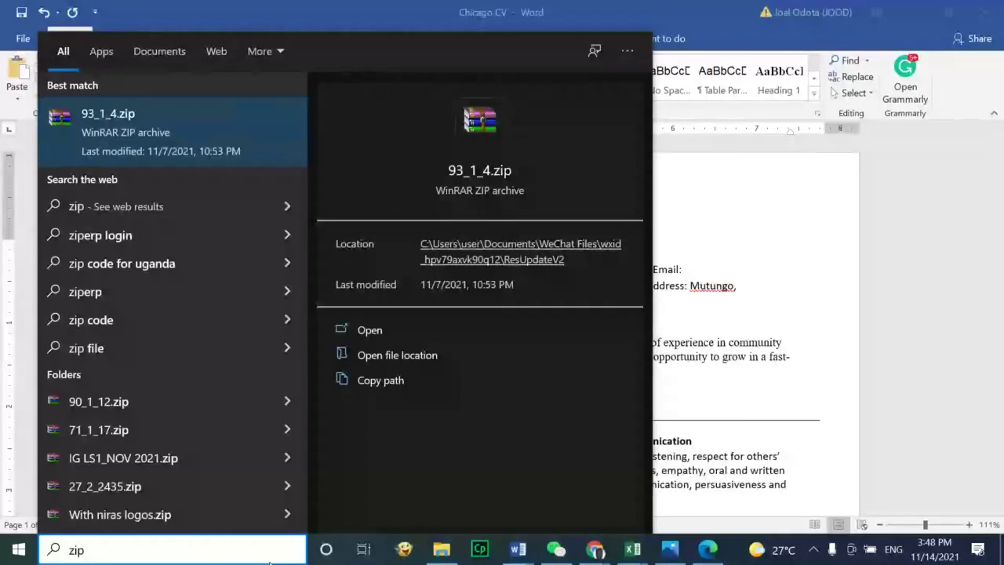
left_click(395, 355)
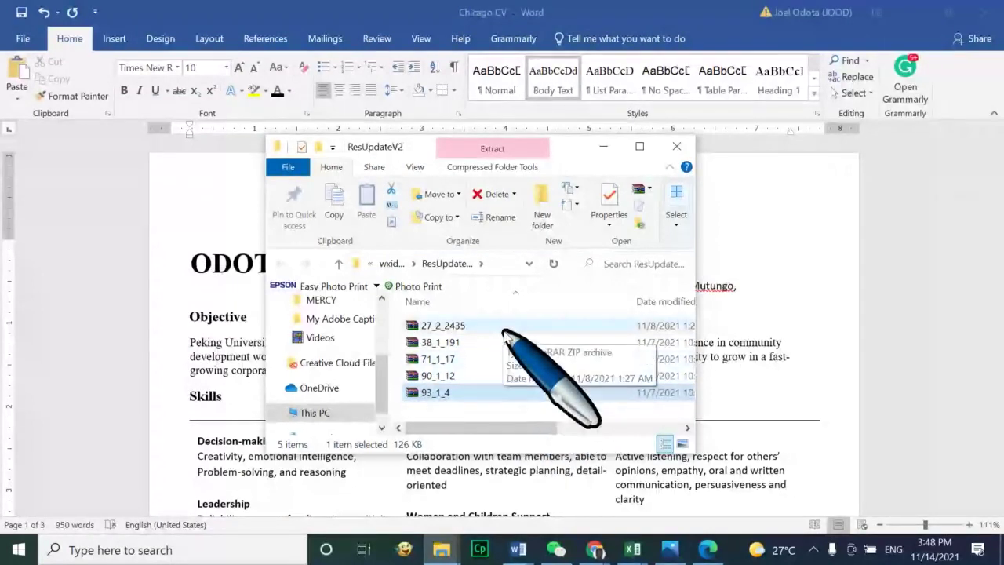
- Try opening and extracting the 27_2_2435 archive, dismissing the WinRAR errors
left_click(502, 328)
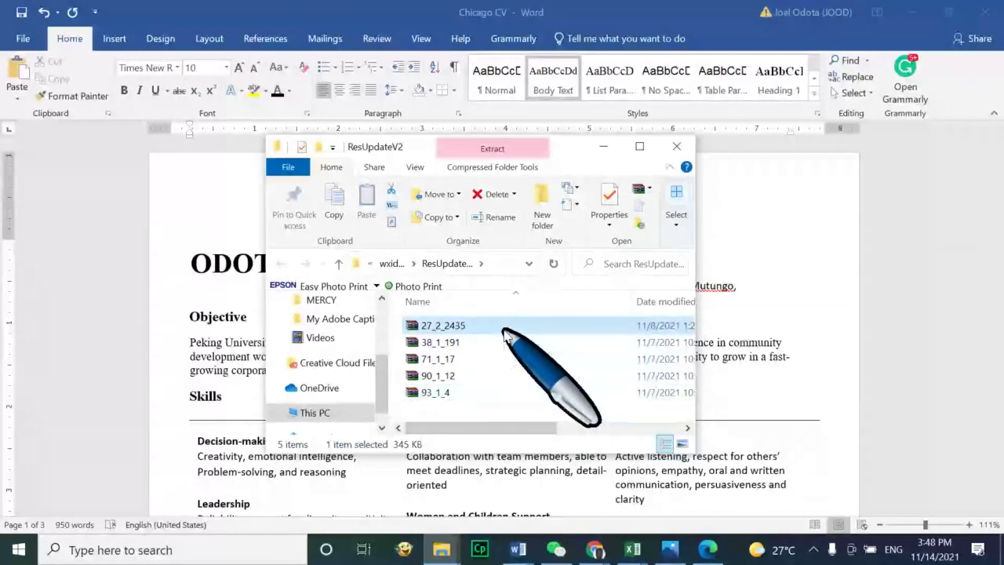
right_click(502, 328)
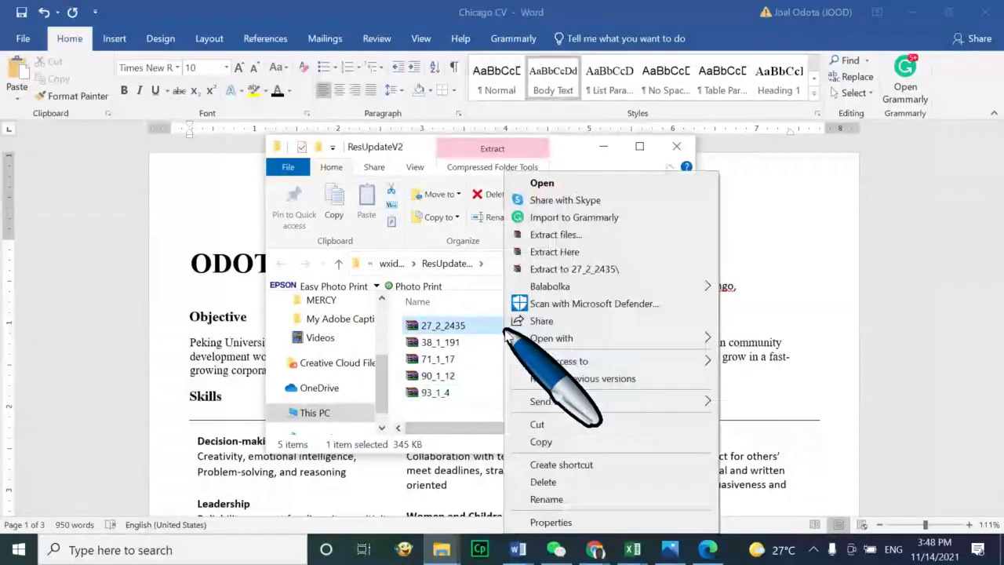
left_click(570, 185)
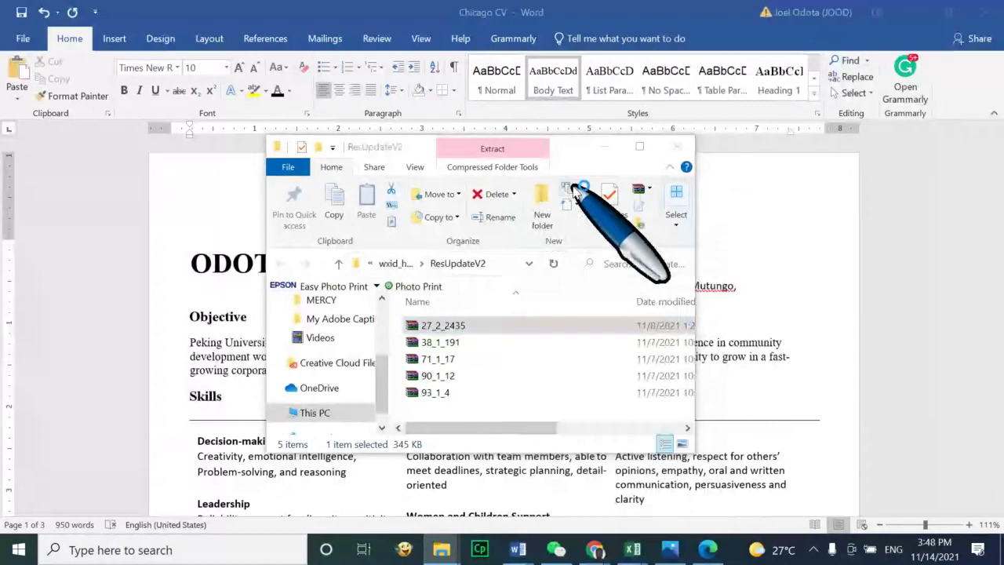
left_click(603, 330)
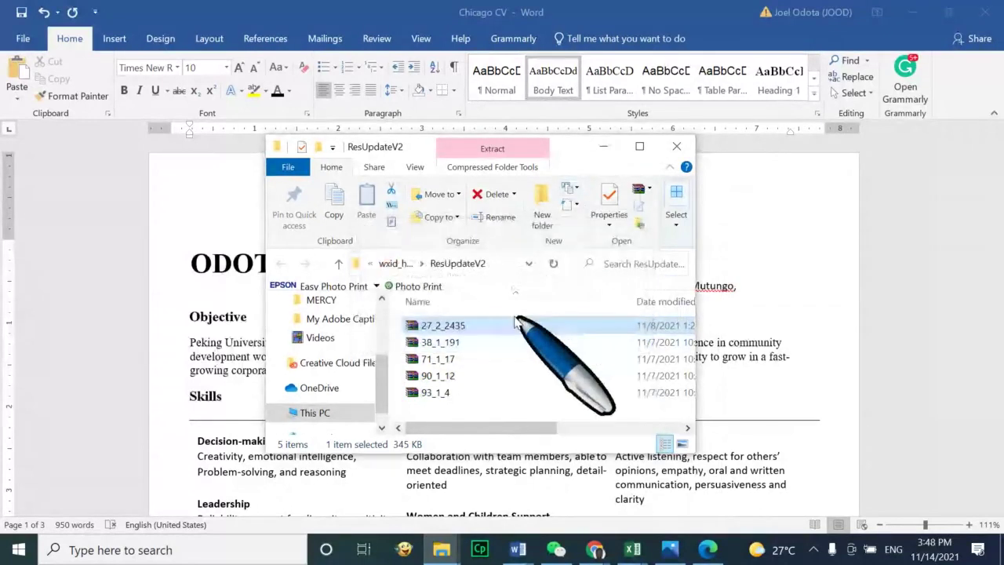
right_click(515, 321)
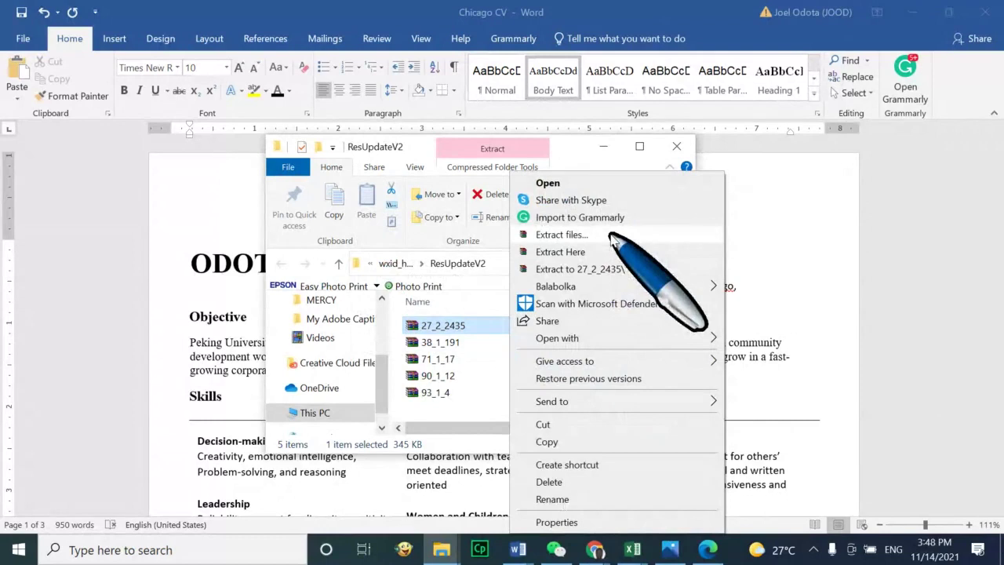
left_click(611, 237)
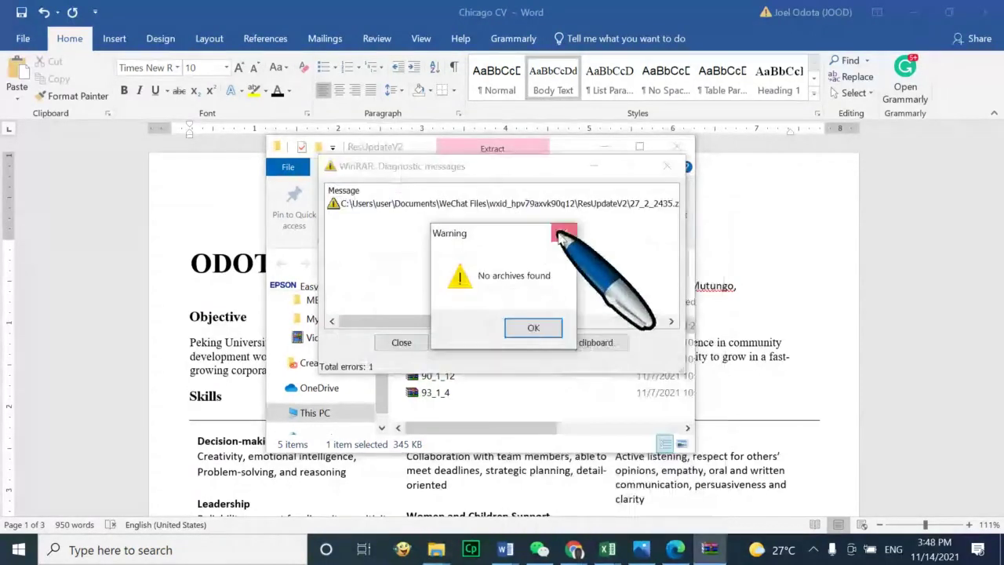
left_click(561, 231)
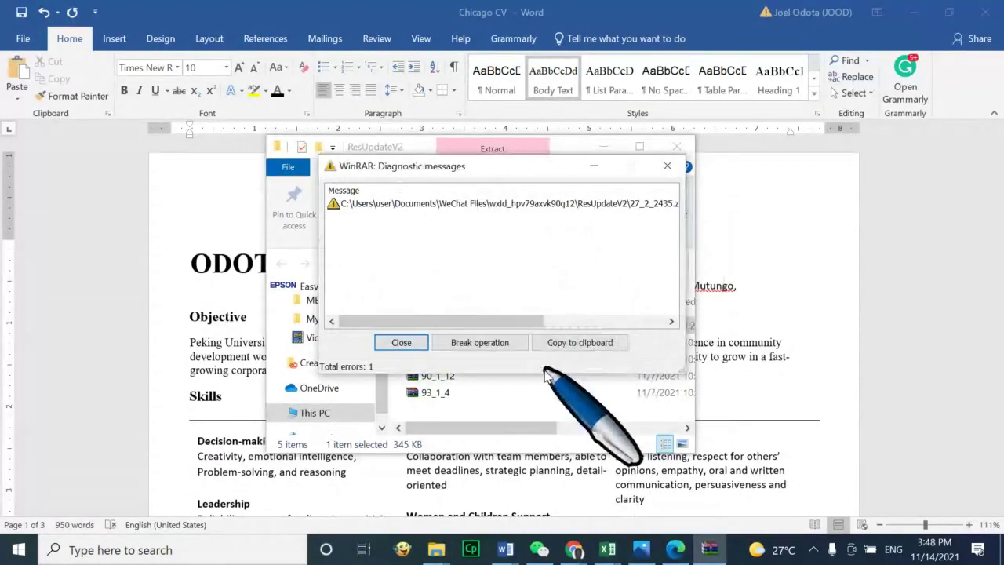
left_click(397, 342)
- Try opening the 71_1_17 and 93_1_4 archives in WinRAR, dismiss the errors, and close the folder
left_click(493, 359)
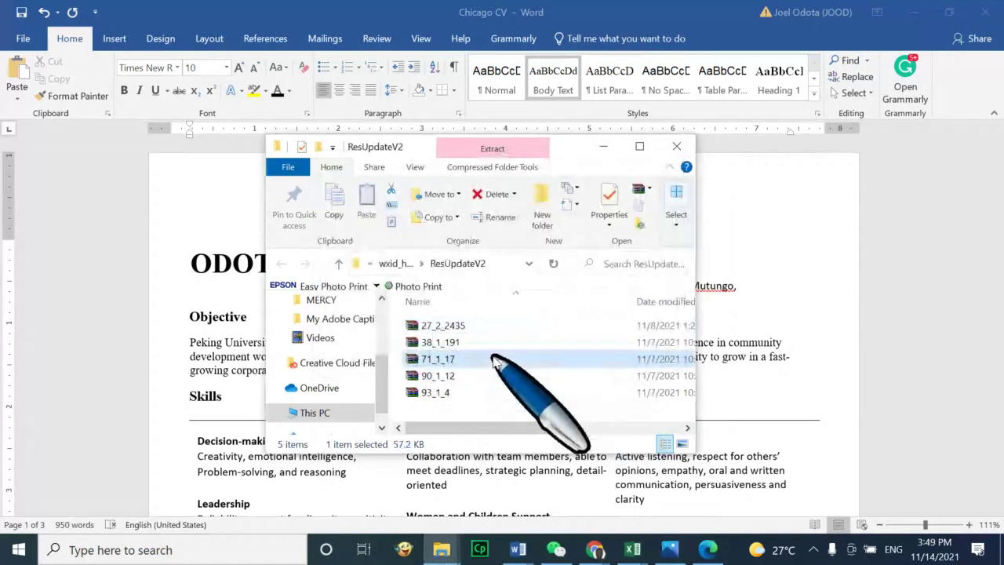
right_click(492, 359)
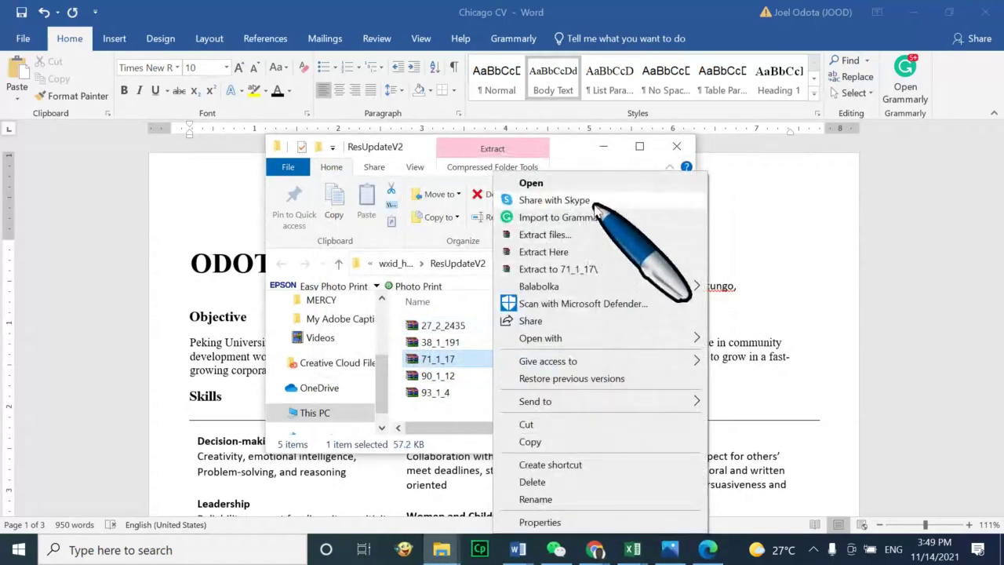
mouse_move(659, 338)
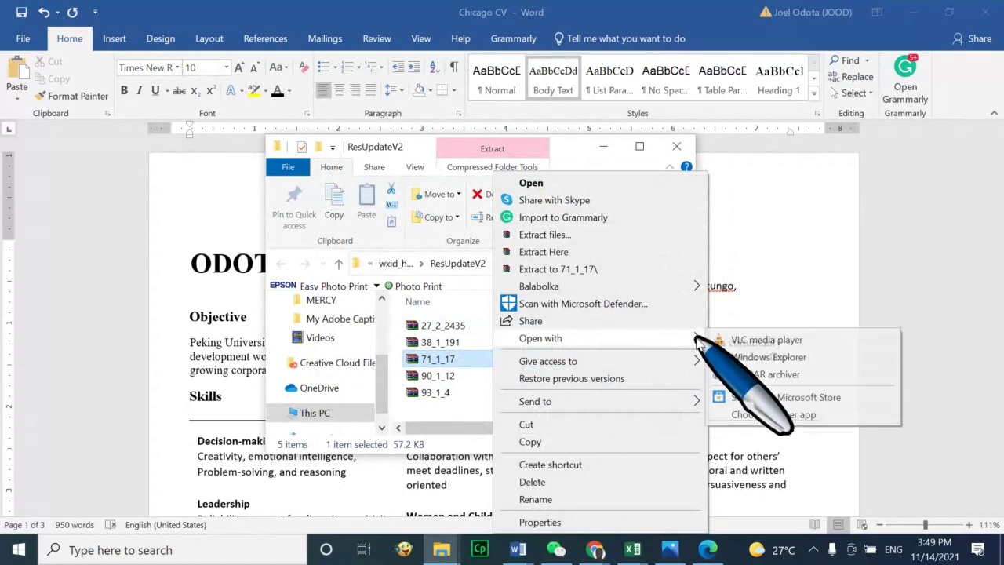
left_click(782, 373)
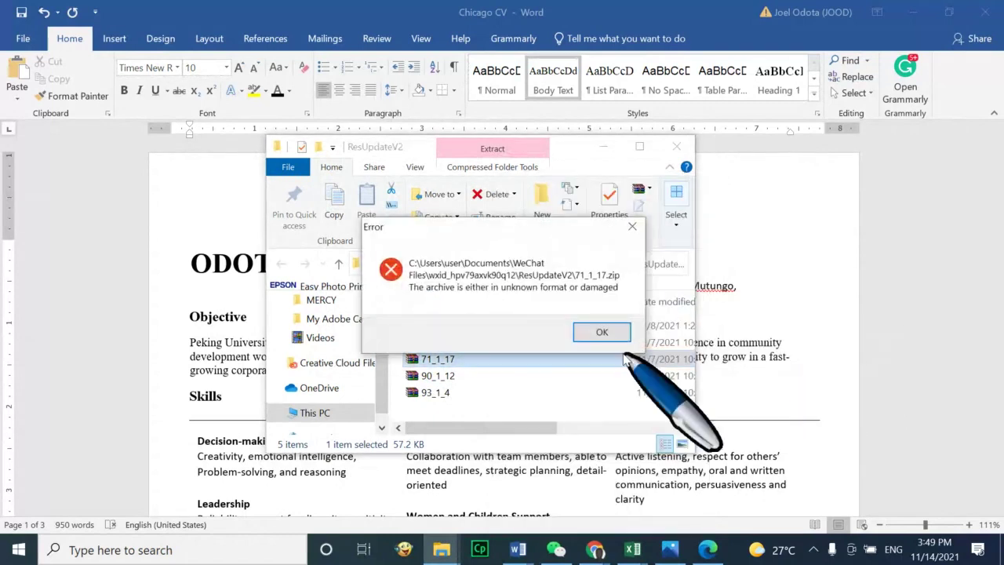
left_click(599, 333)
right_click(539, 390)
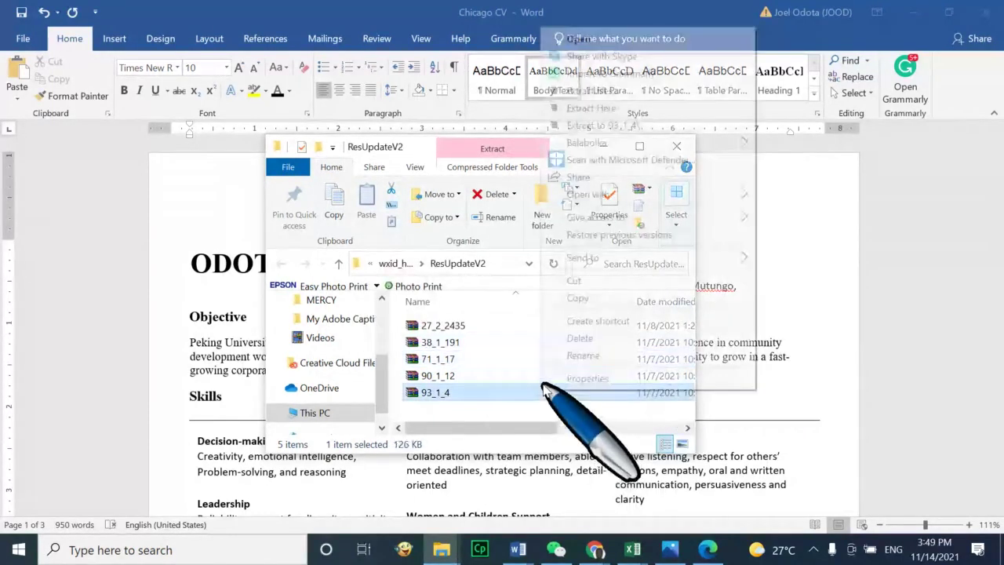
mouse_move(645, 195)
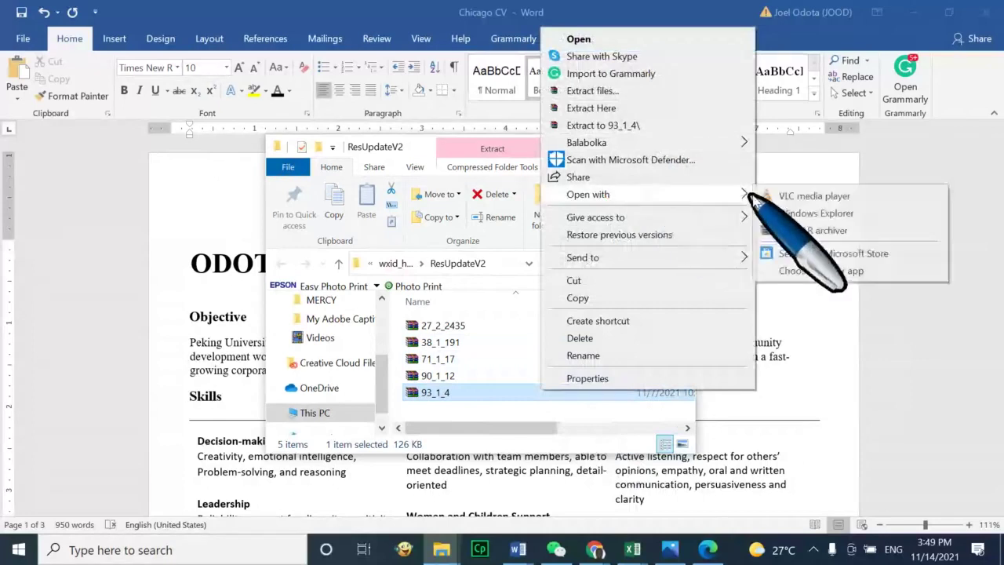
left_click(796, 232)
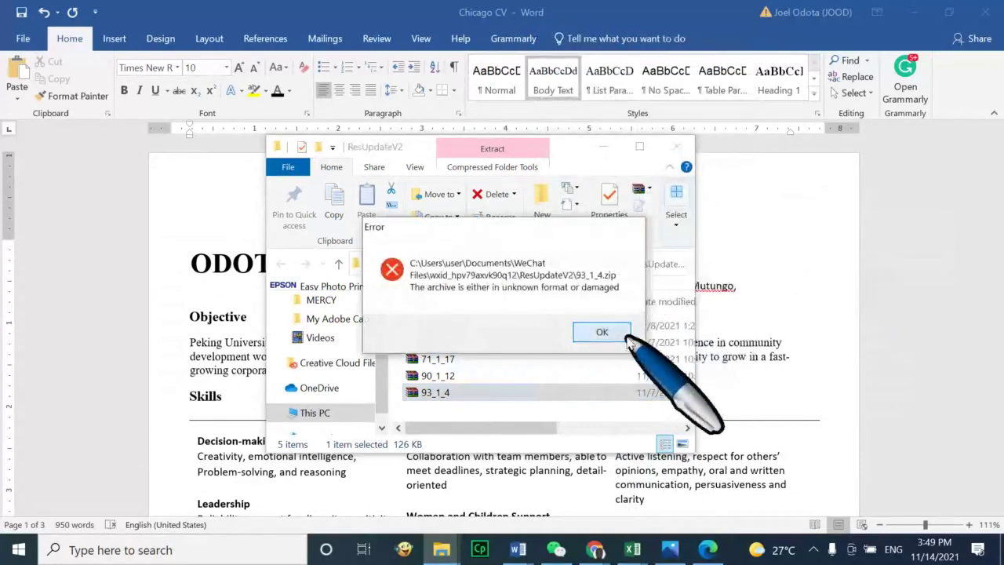
left_click(616, 333)
left_click(676, 148)
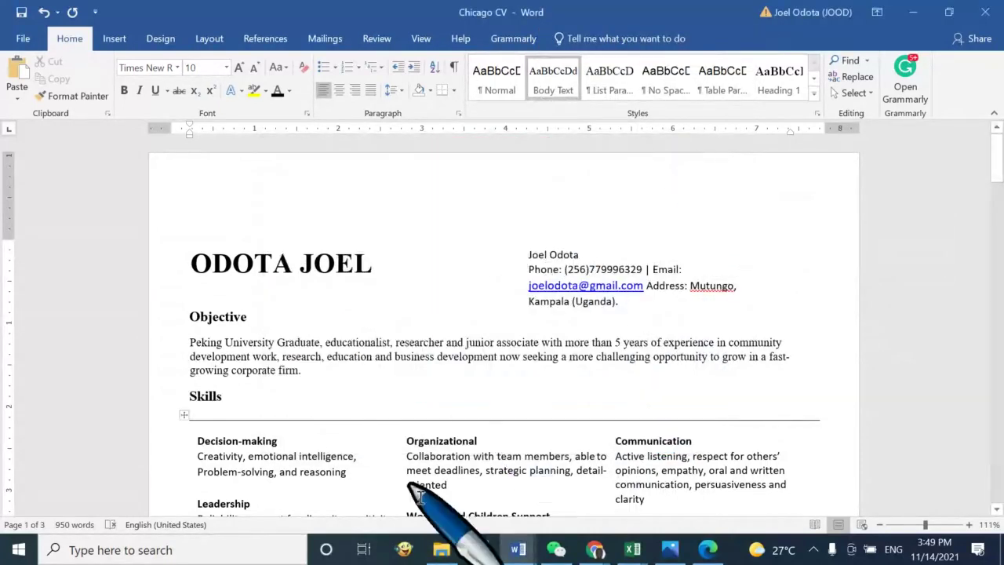
left_click(442, 549)
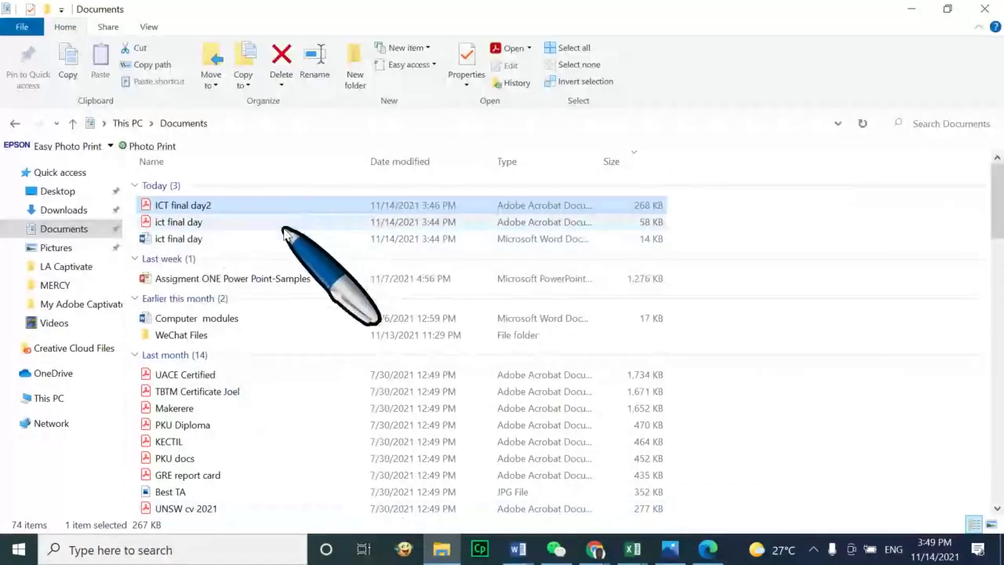
- Select the 'ICT final day2' and 'ict final day' PDFs and send them to a compressed zip folder
left_click(284, 225)
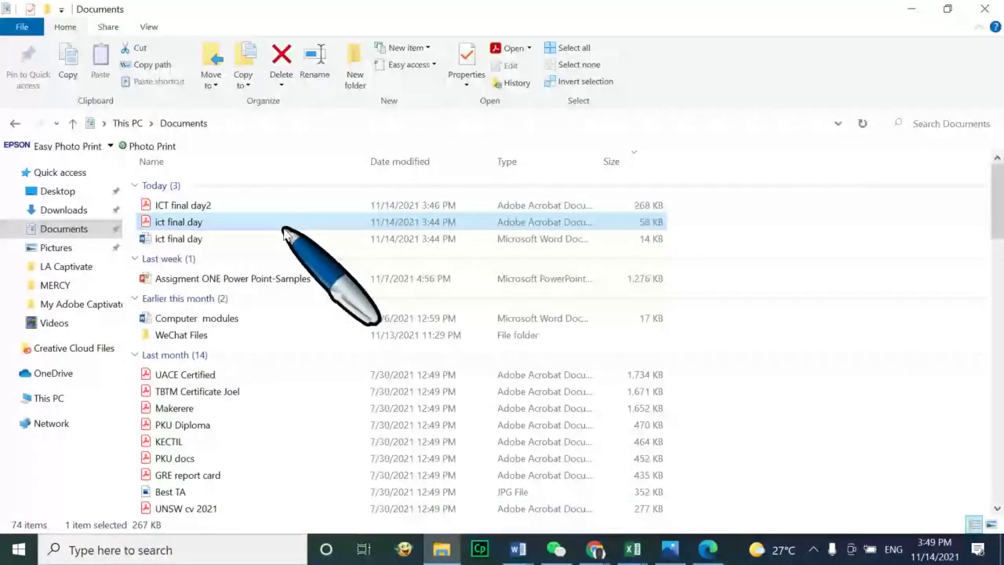
left_click(261, 210)
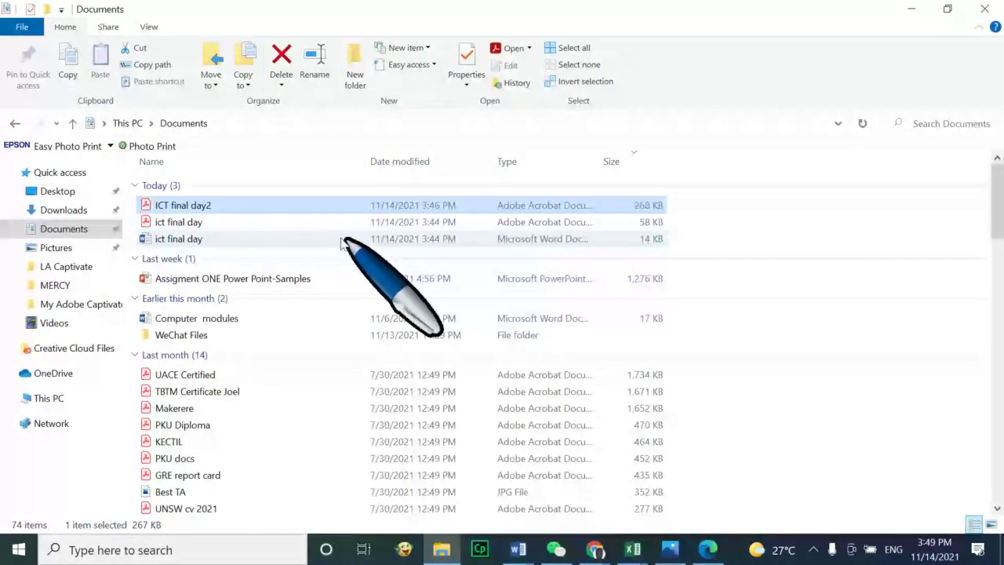
left_click(318, 227, "ctrl")
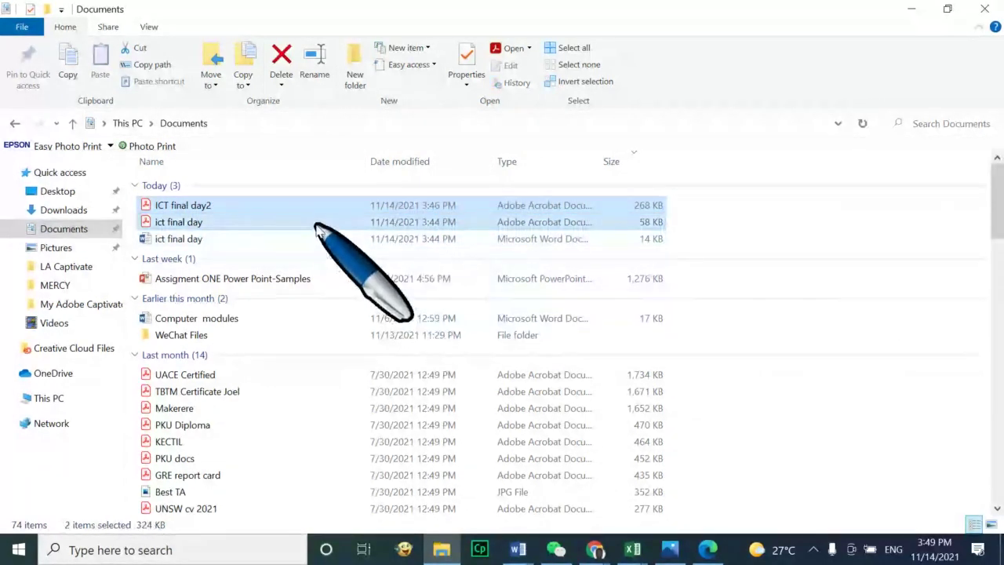
left_click(314, 208)
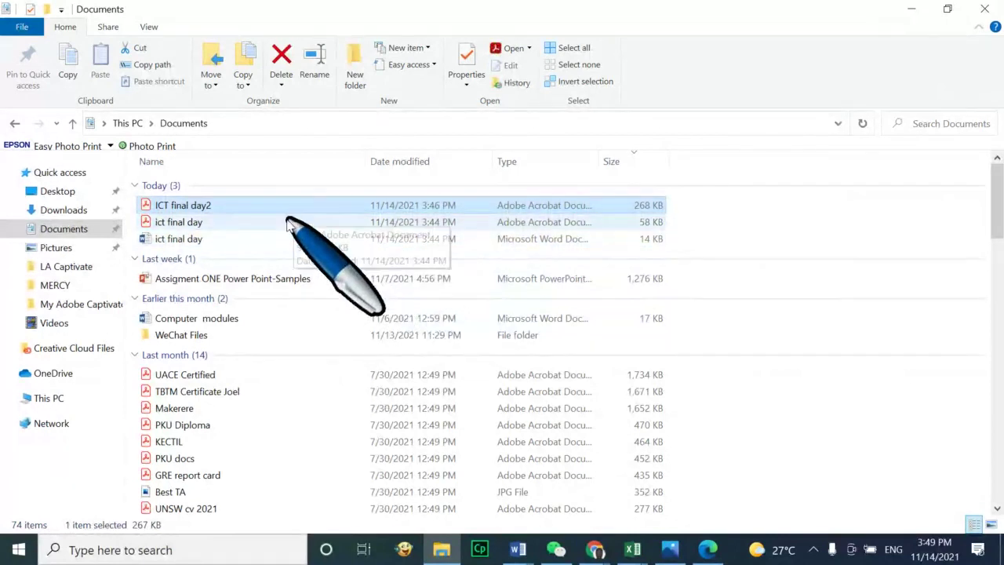
left_click(284, 227, "ctrl")
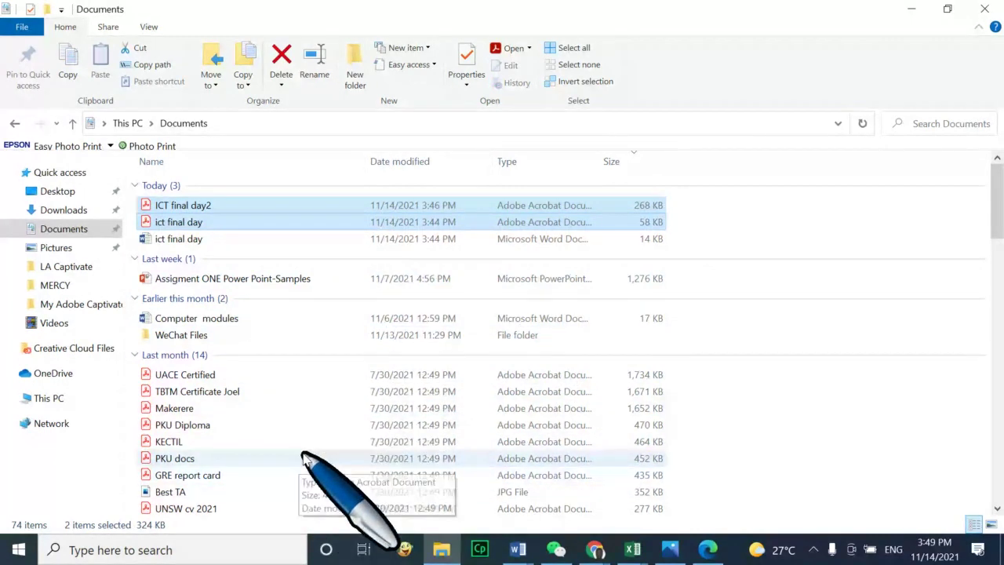
scroll(302, 463, "down", 3)
scroll(306, 454, "down", 1)
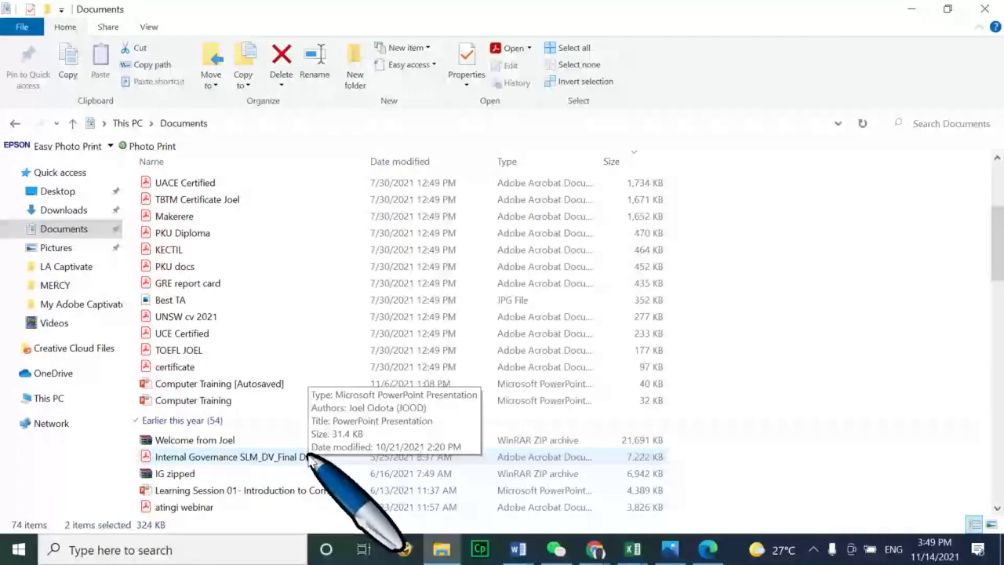
scroll(372, 188, "up", 4)
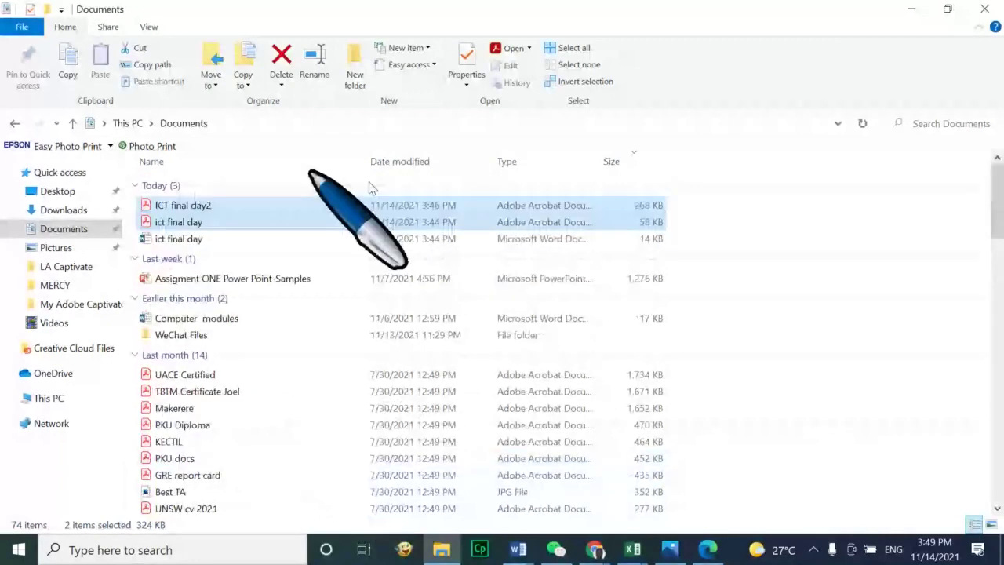
right_click(323, 217)
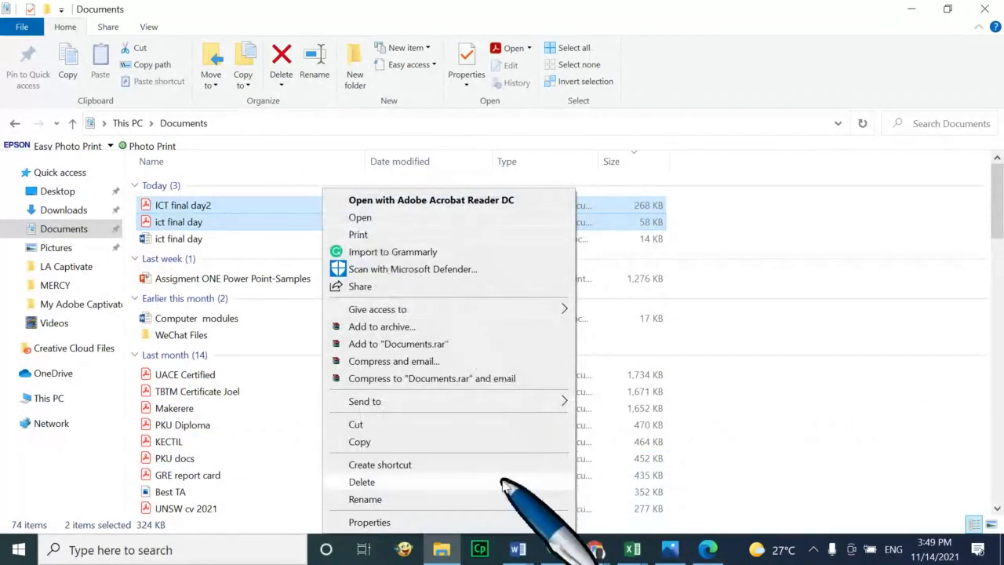
mouse_move(553, 402)
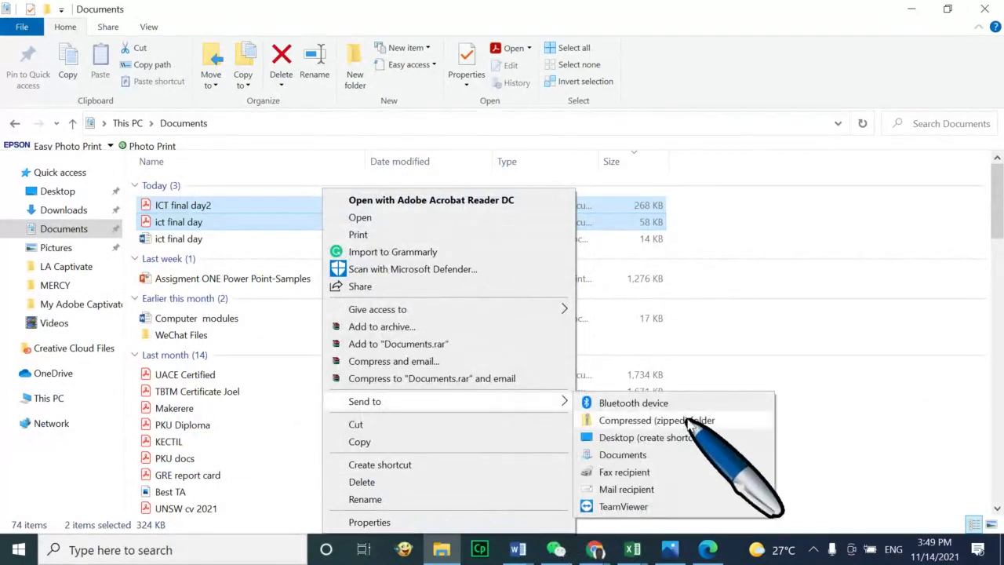
left_click(751, 422)
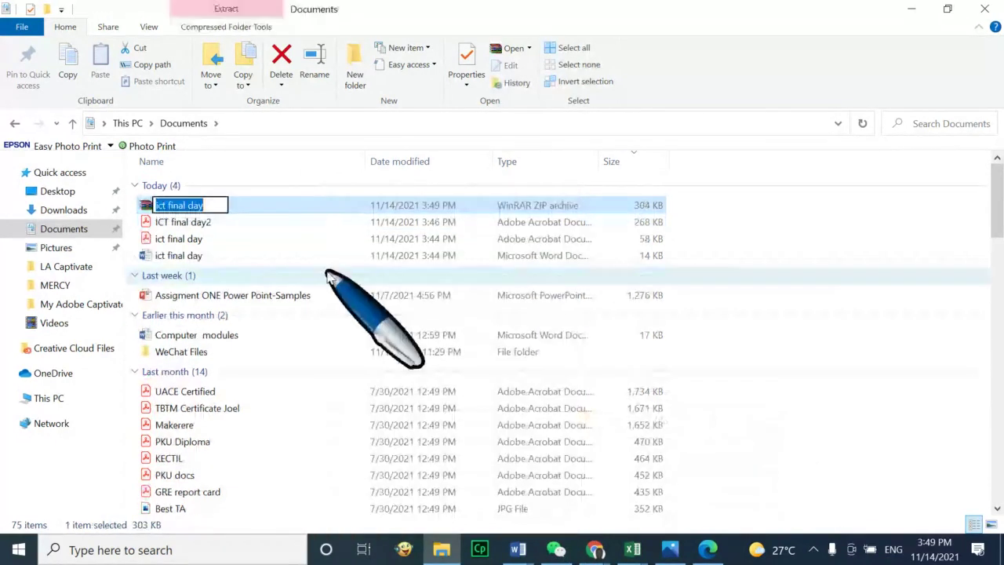
- Name the new zip archive 'zipped files'
type("zip")
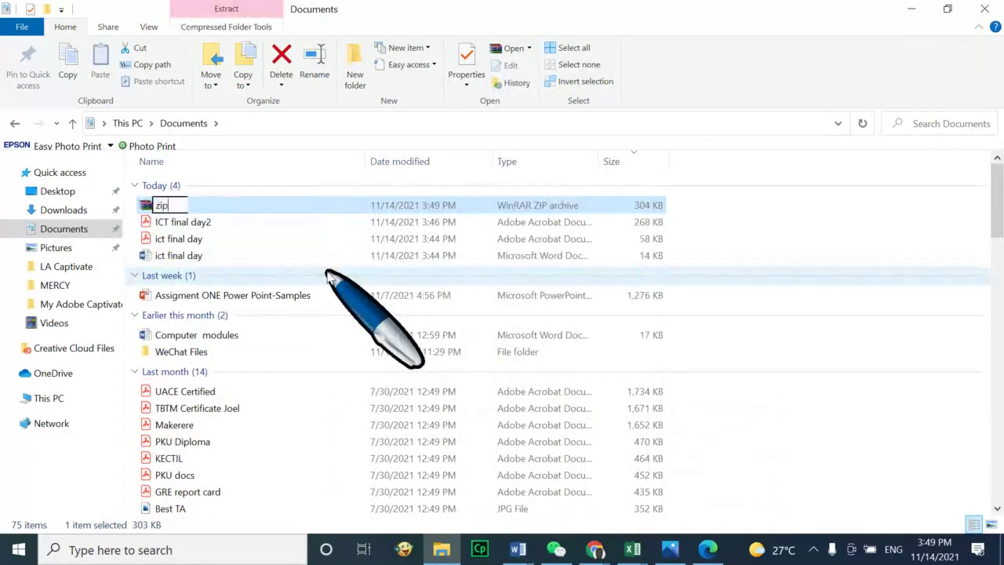
type("ped files")
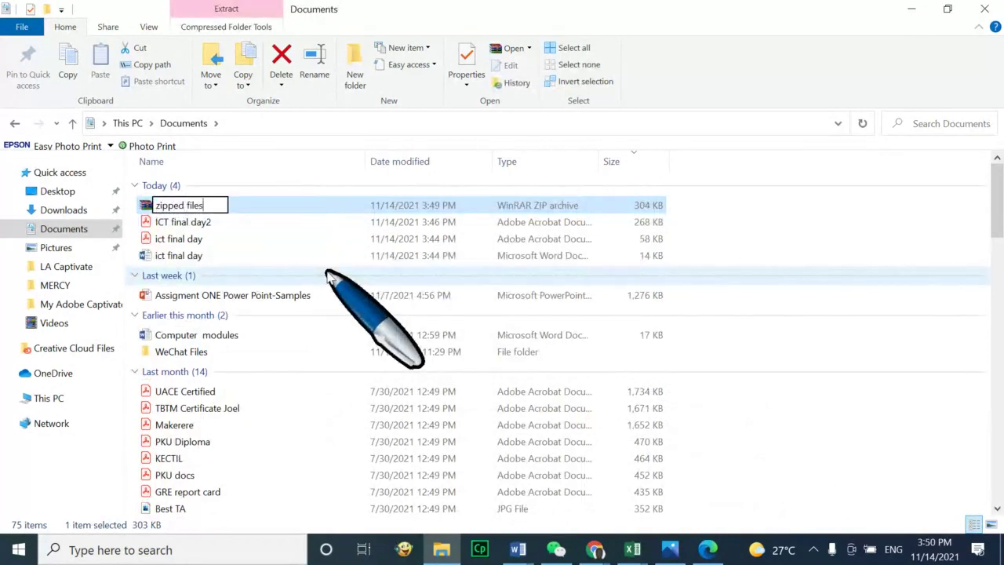
key("Return")
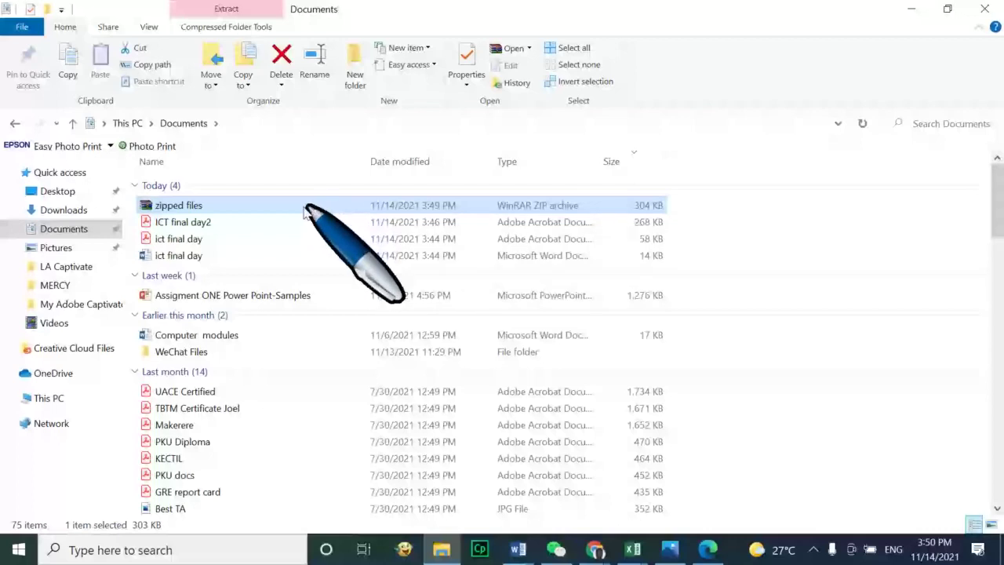
left_click(307, 222)
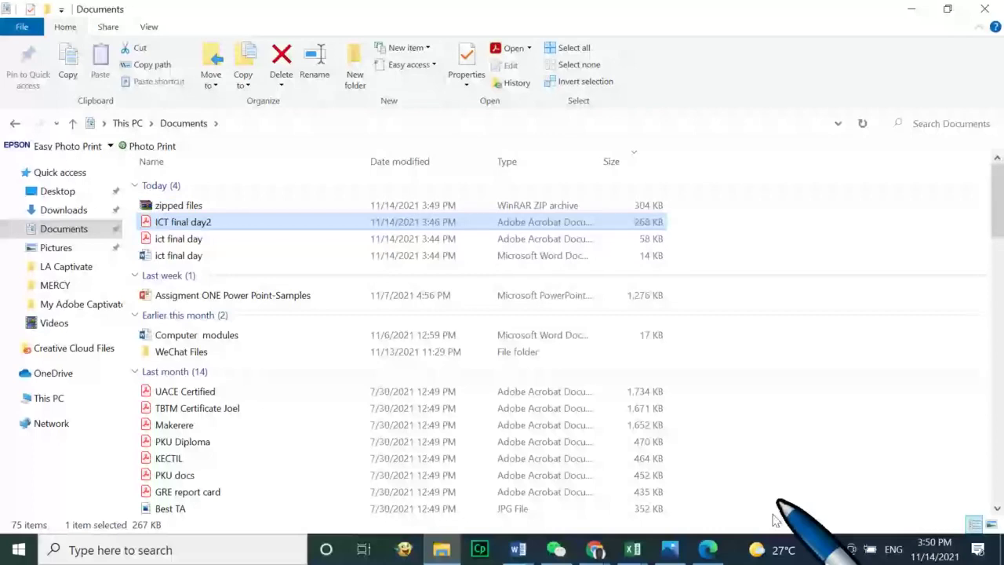
- Search Start for WinRAR with 'winr', then reselect the 'zipped files' archive in Documents
key("super")
type("winr")
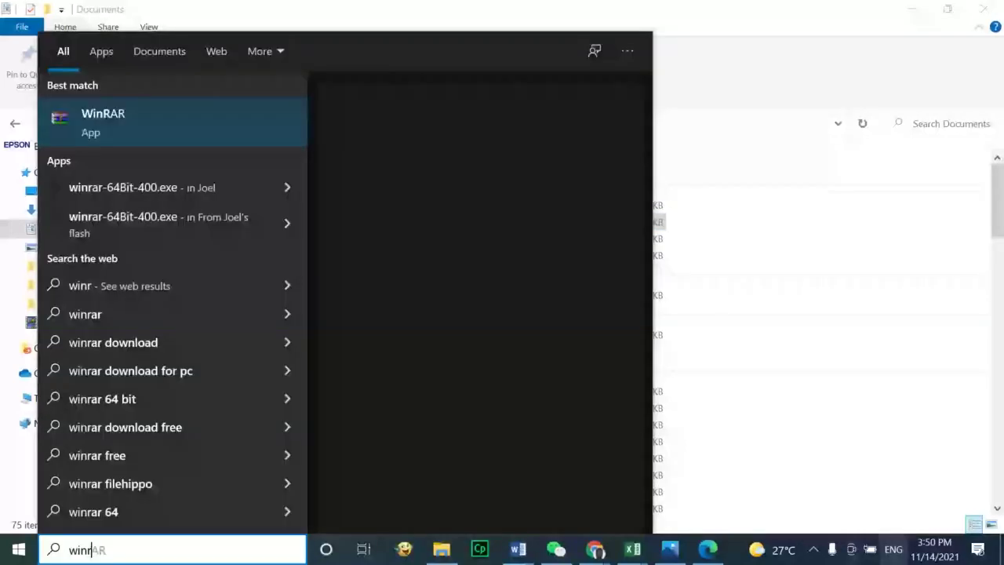
left_click(46, 116)
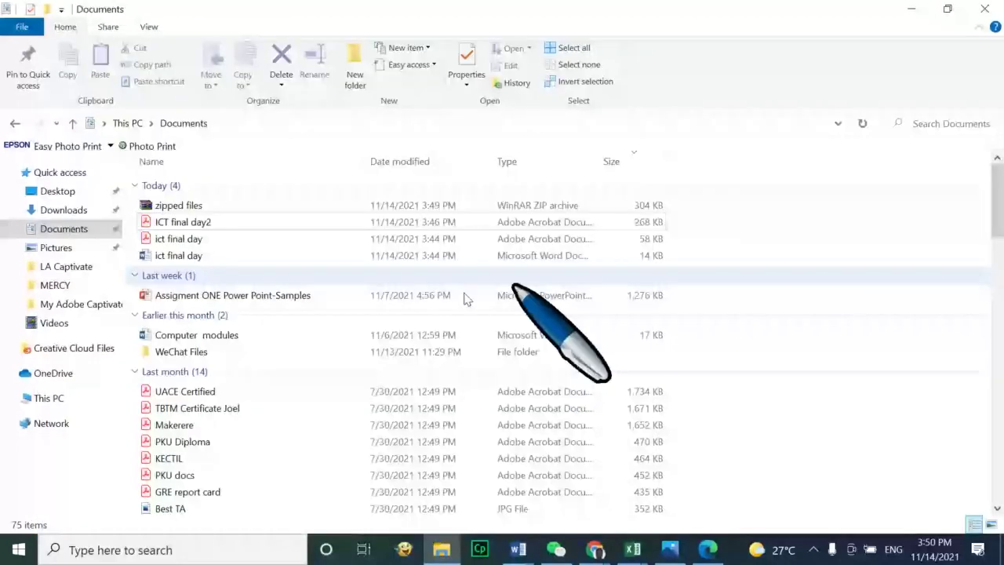
left_click(279, 209)
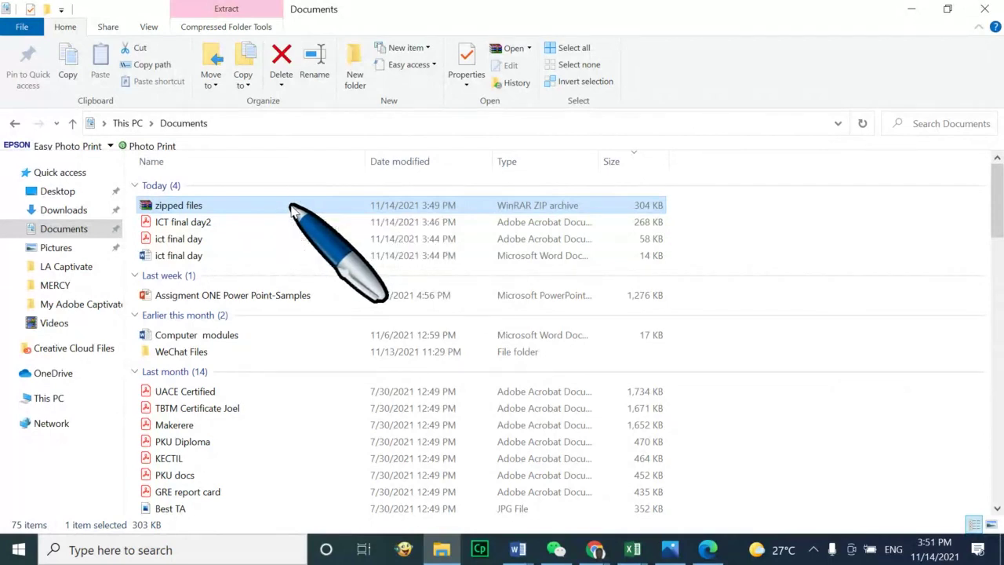
- Extract 'zipped files' into Documents using Extract and update files, replacing all existing files
right_click(290, 207)
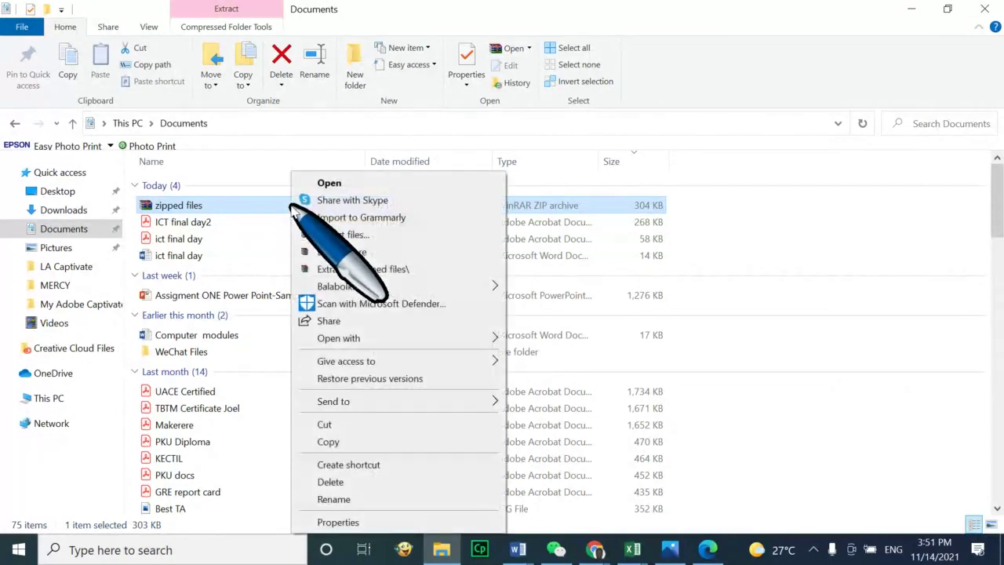
left_click(418, 236)
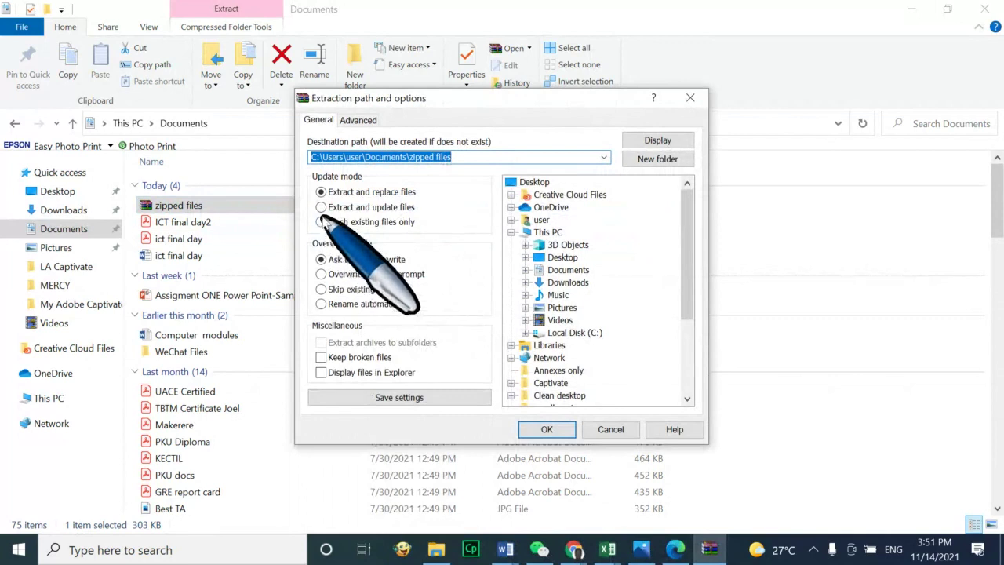
left_click(322, 208)
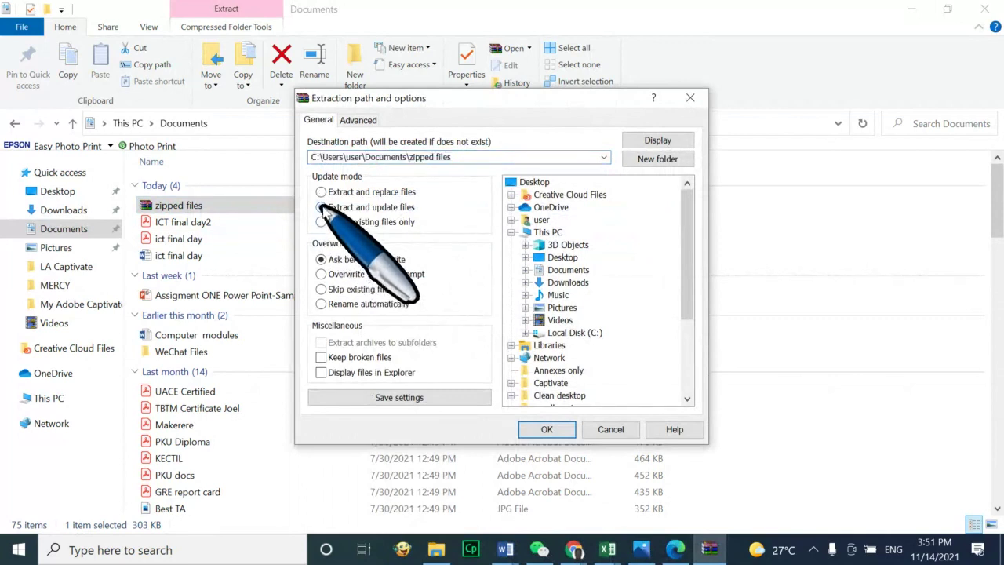
left_click(586, 269)
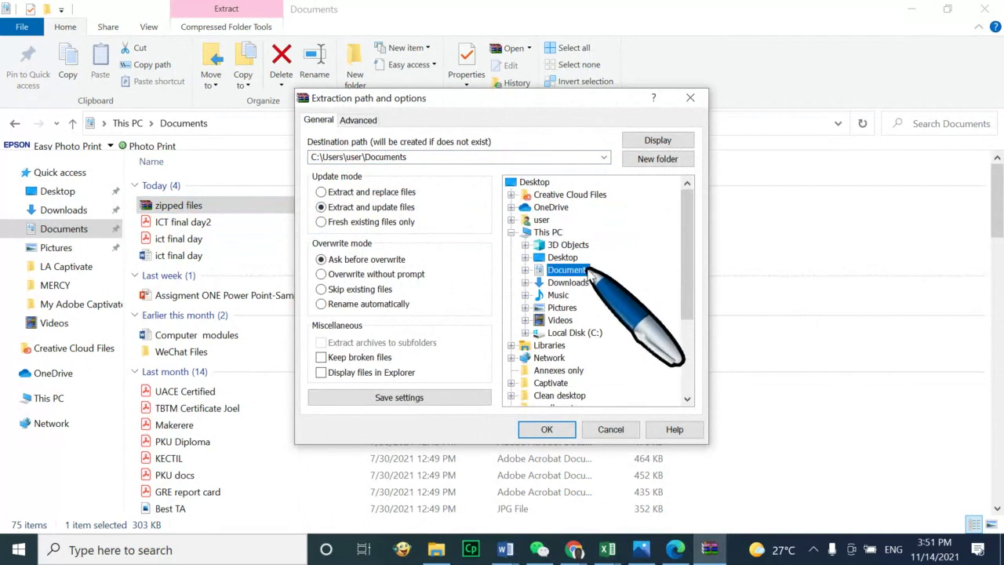
left_click(547, 429)
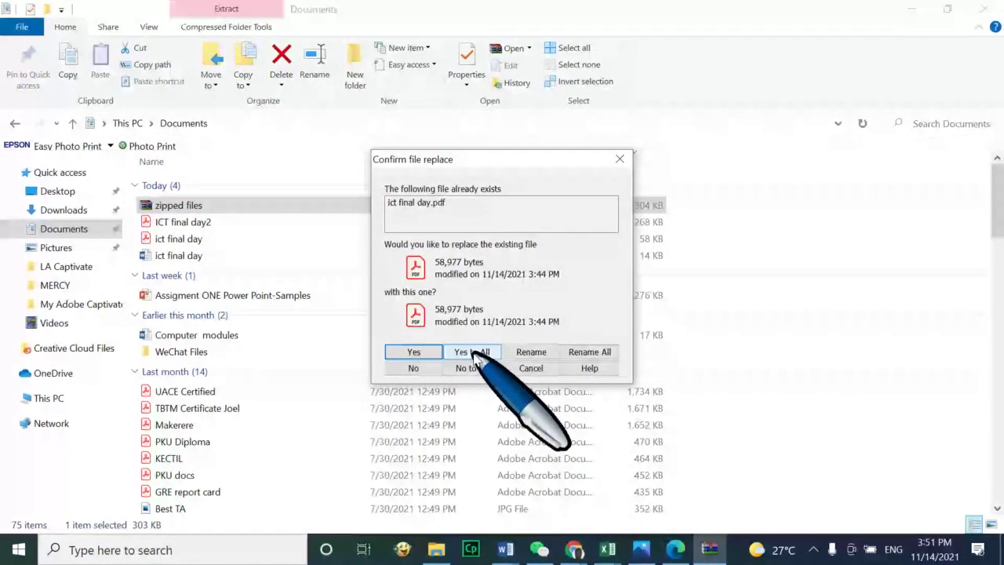
left_click(474, 355)
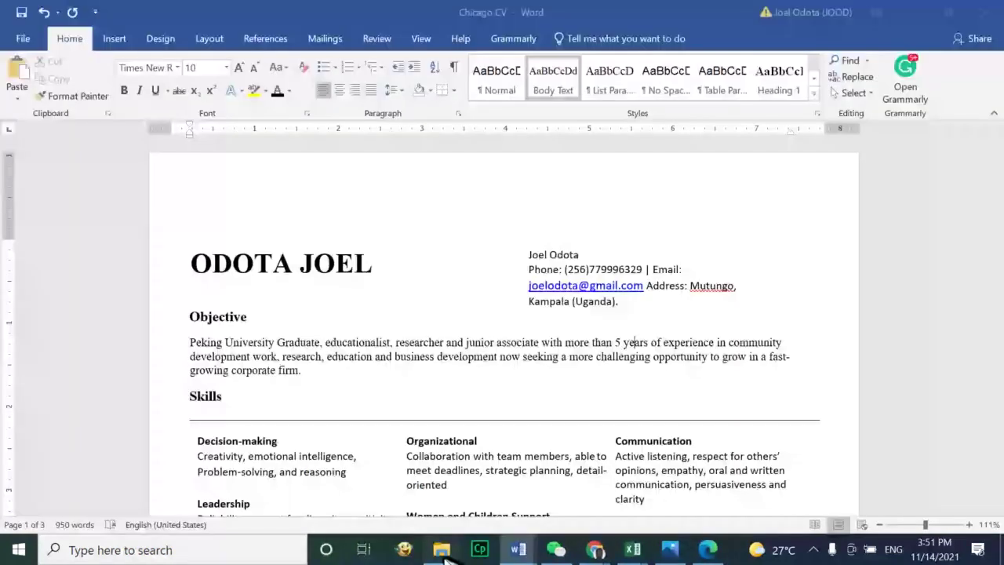
- Bring the Documents folder back and select the ICT final day2 PDF, then the 'zipped files' archive
left_click(441, 549)
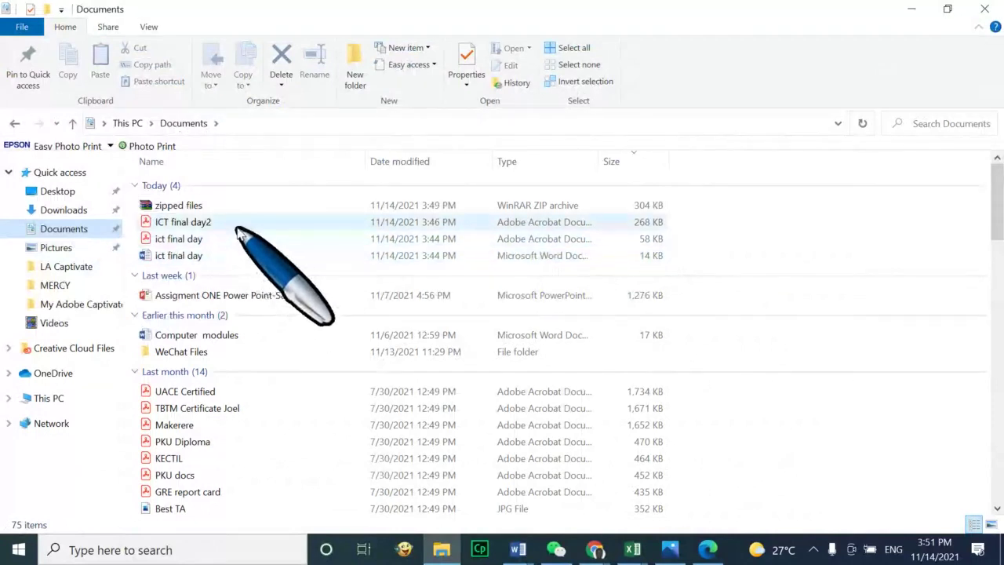
left_click(237, 228)
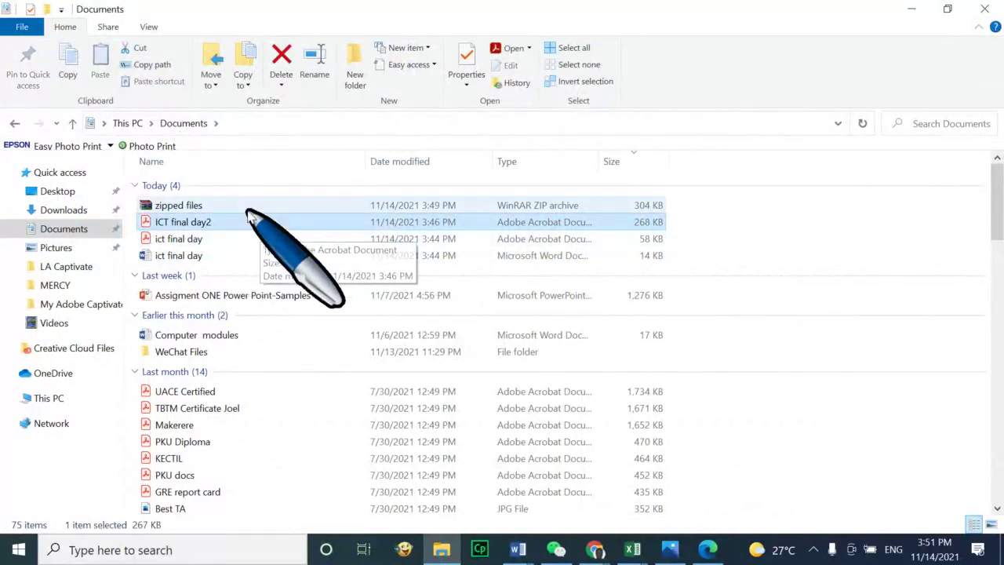
left_click(233, 206)
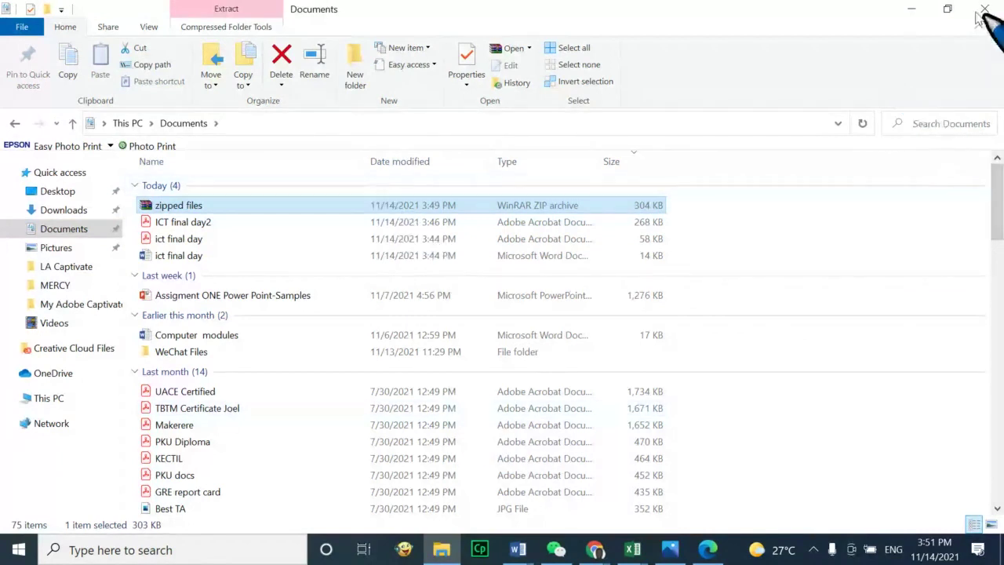
- Minimise the folder and Chicago CV windows, switch to Gmail, then reopen Documents
left_click(911, 10)
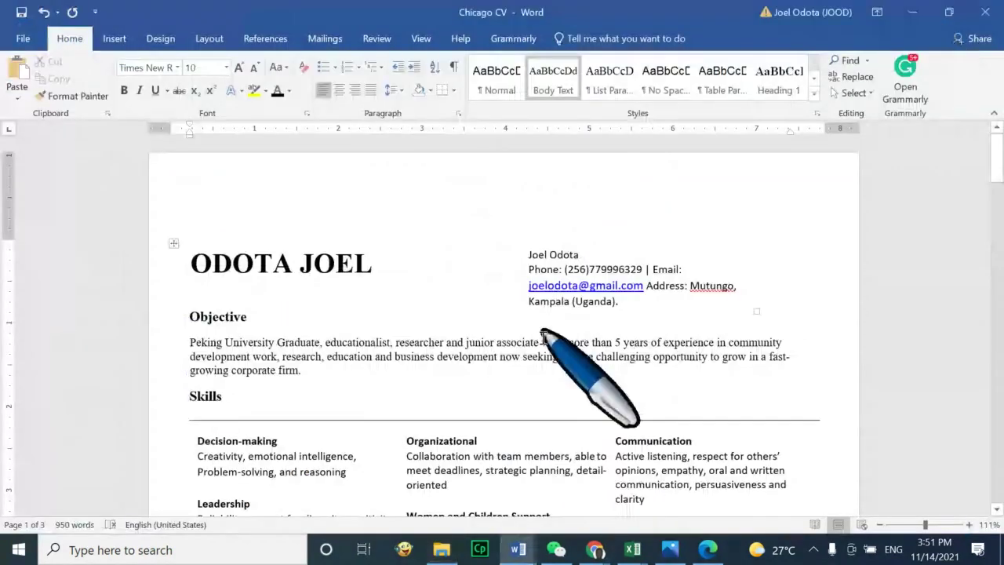
left_click(911, 12)
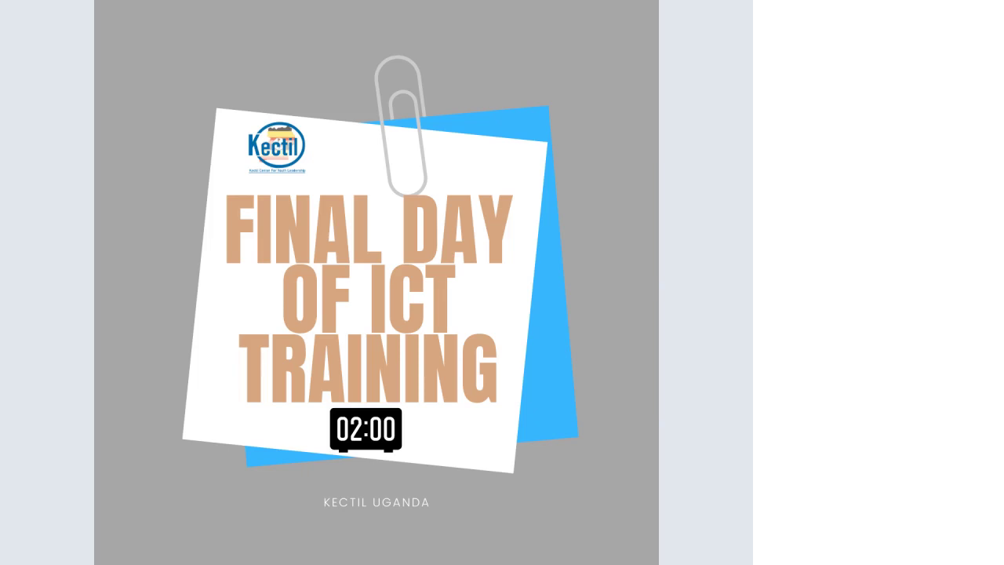
left_click(253, 21)
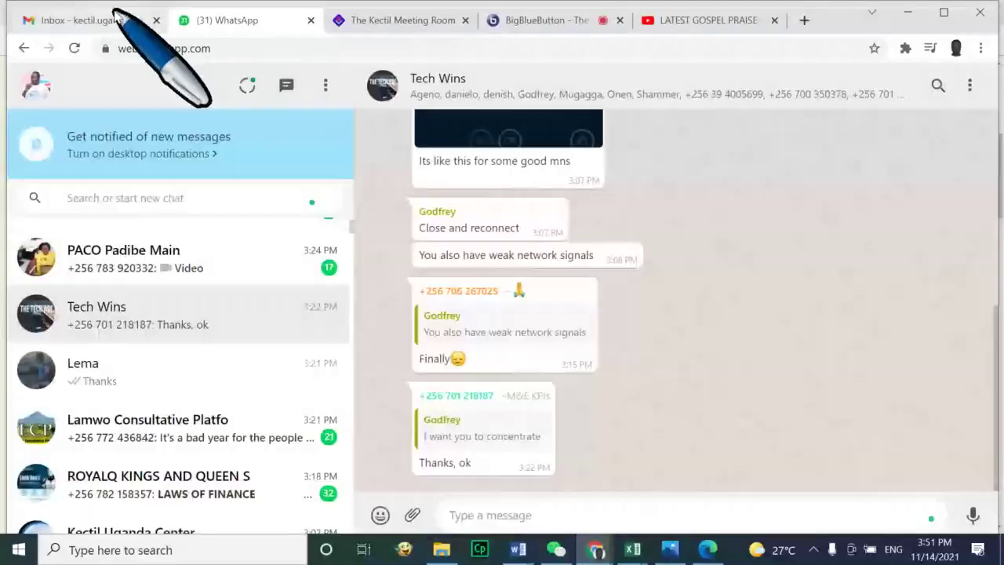
left_click(141, 20)
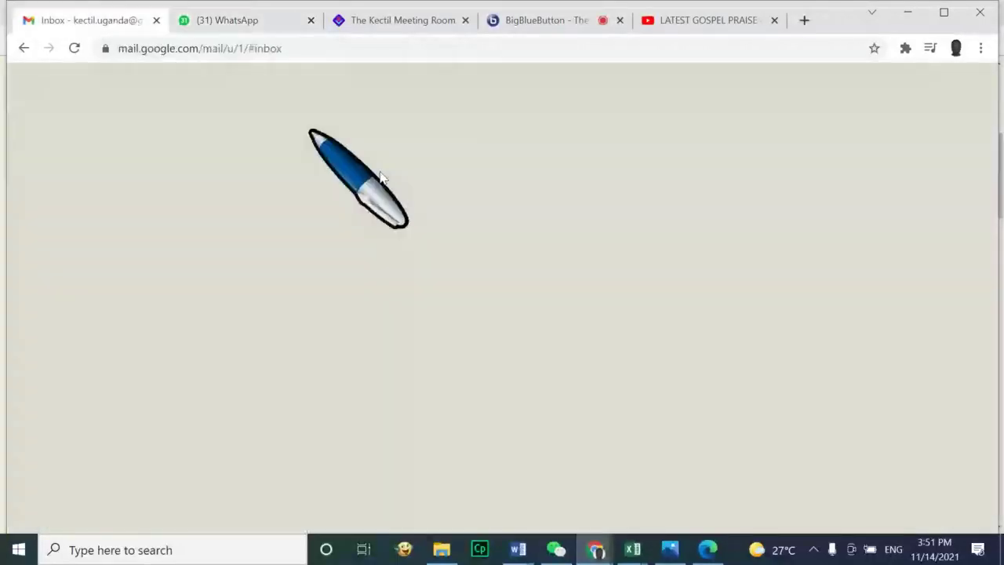
left_click(442, 549)
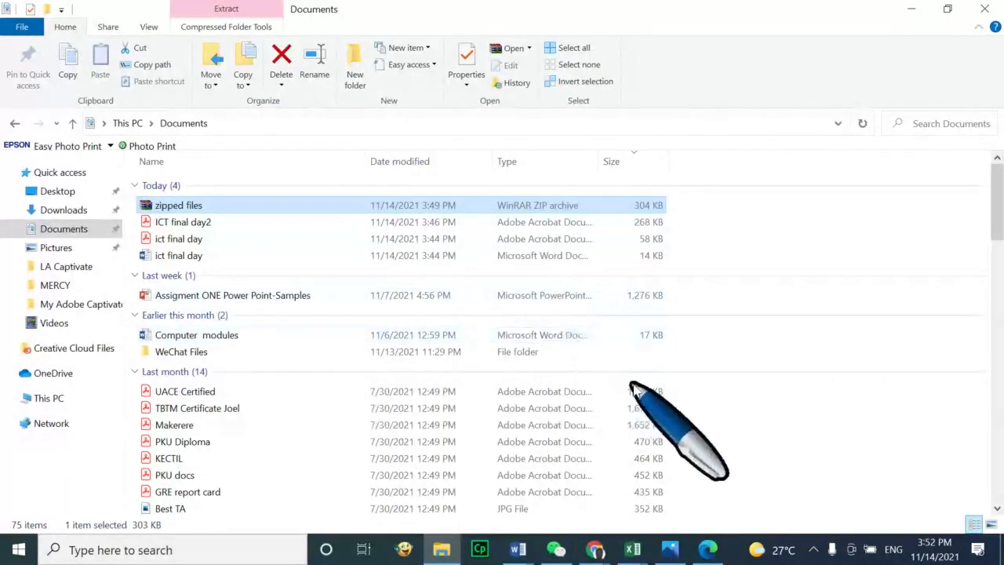
- Open the Windows search panel from the taskbar search box
left_click(190, 549)
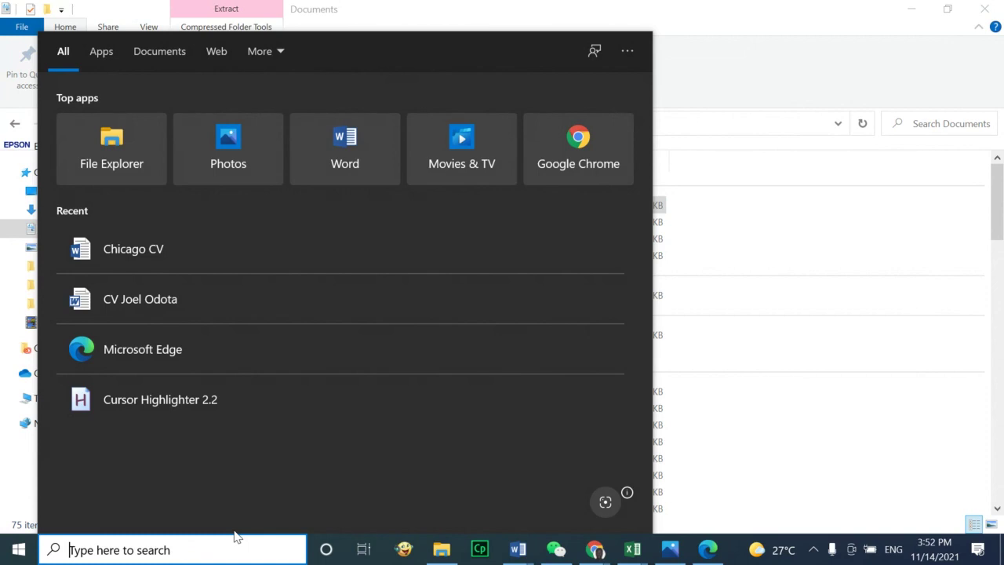
- Search 'unin' to open Add or remove programs and scroll down to Zoom
type("unin")
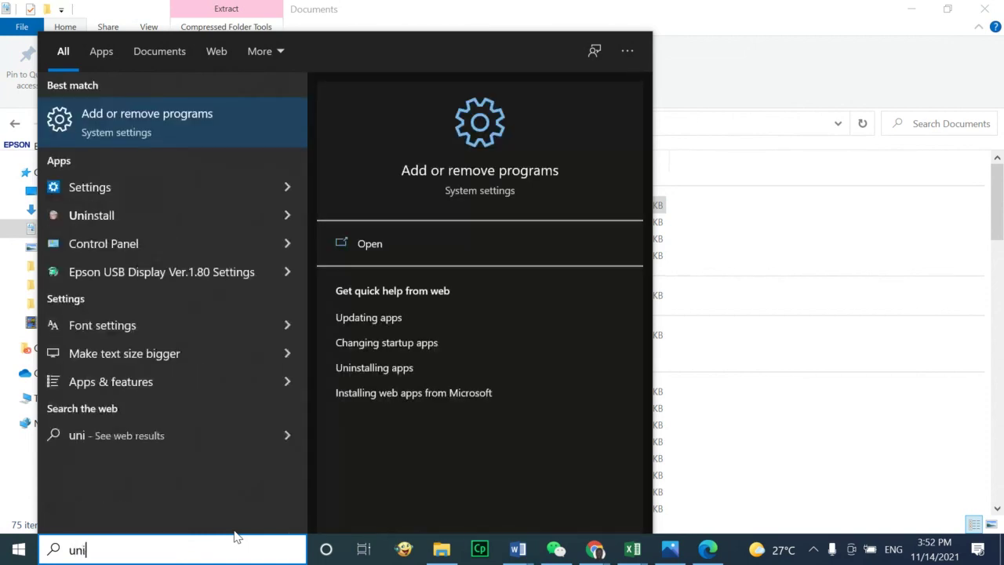
left_click(155, 132)
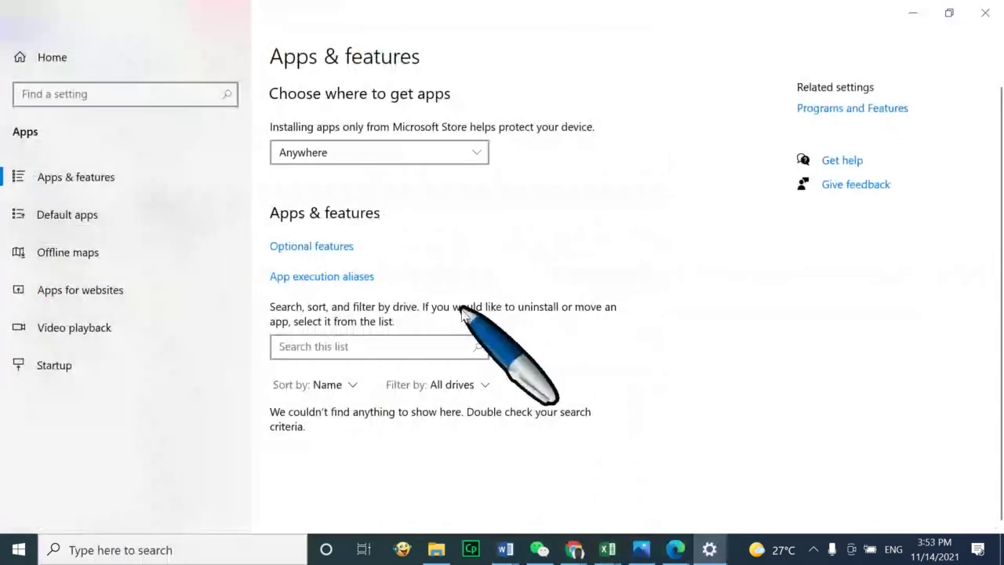
scroll(549, 364, "down", 10)
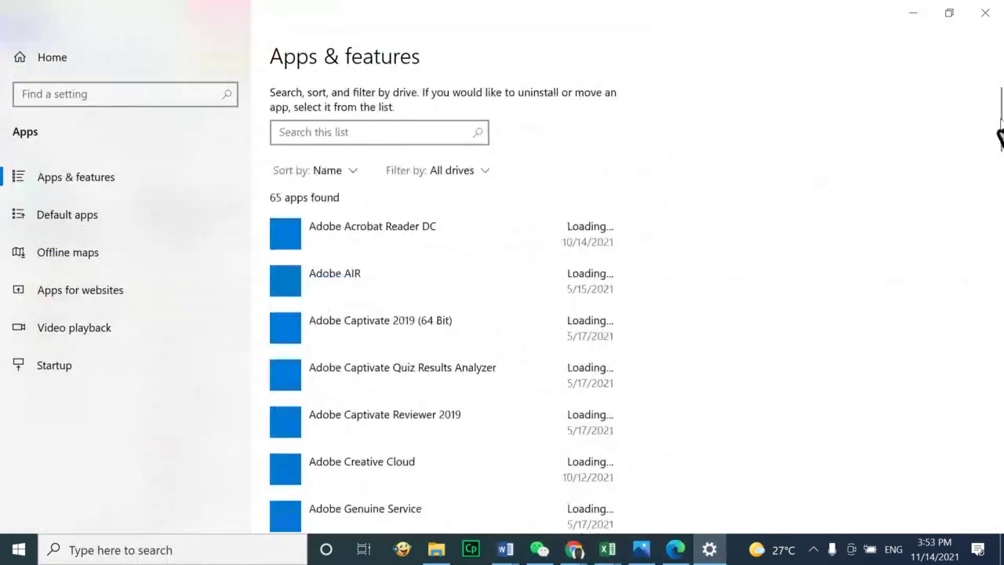
scroll(527, 419, "down", 2)
scroll(394, 357, "down", 8)
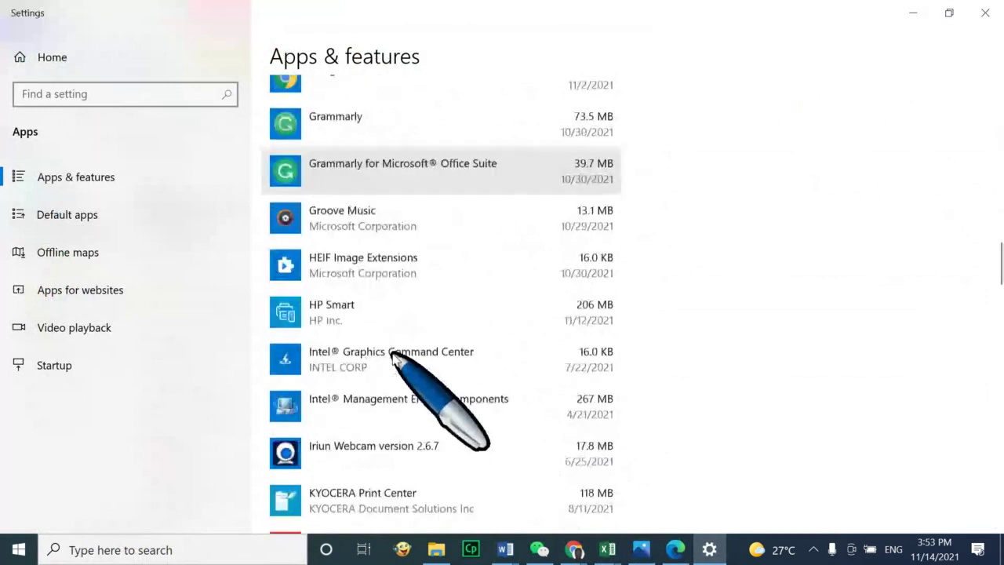
scroll(393, 356, "down", 15)
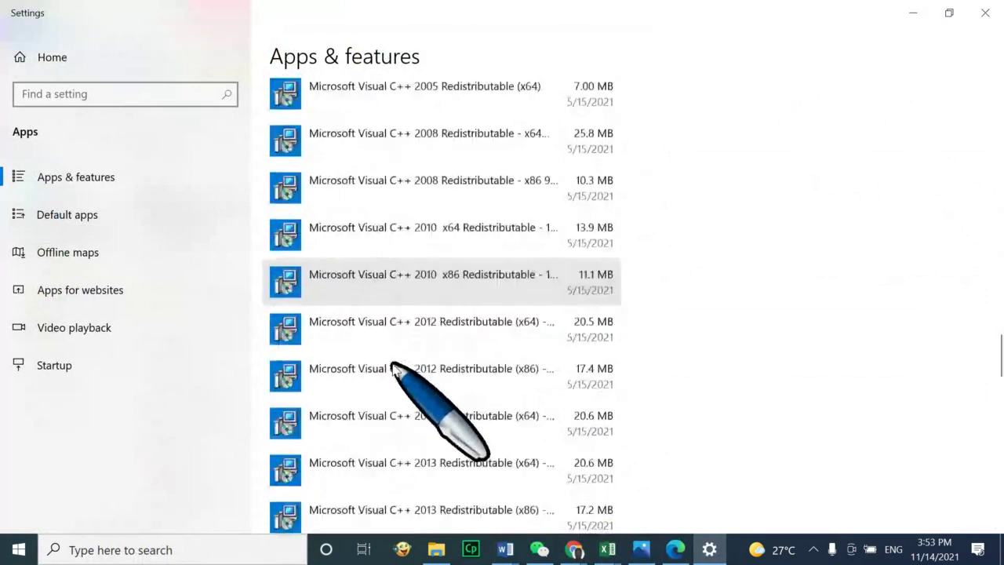
scroll(394, 368, "down", 6)
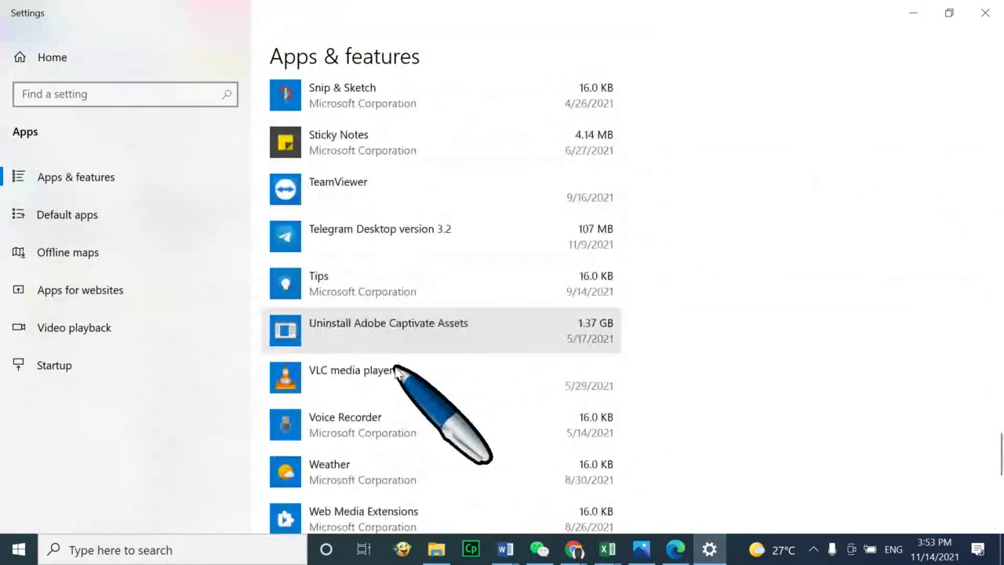
scroll(395, 369, "down", 5)
- Uninstall the Zoom app, confirming the prompt, and close Settings
left_click(400, 416)
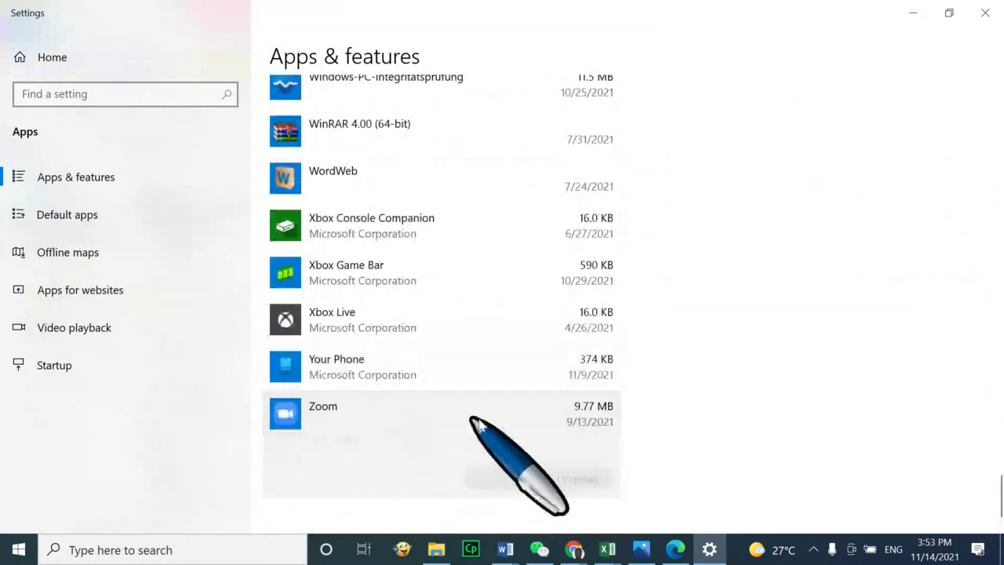
left_click(581, 480)
left_click(661, 440)
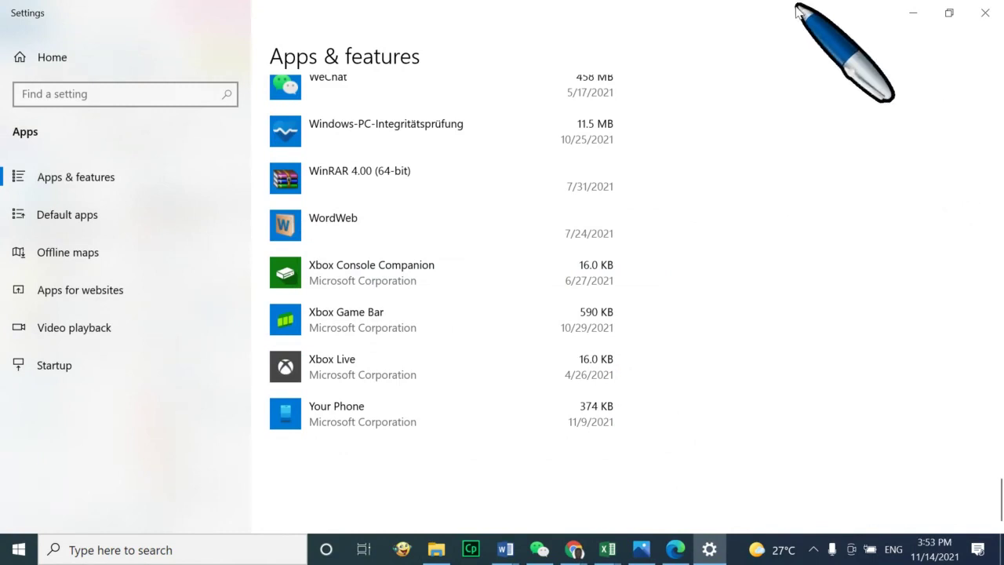
left_click(987, 17)
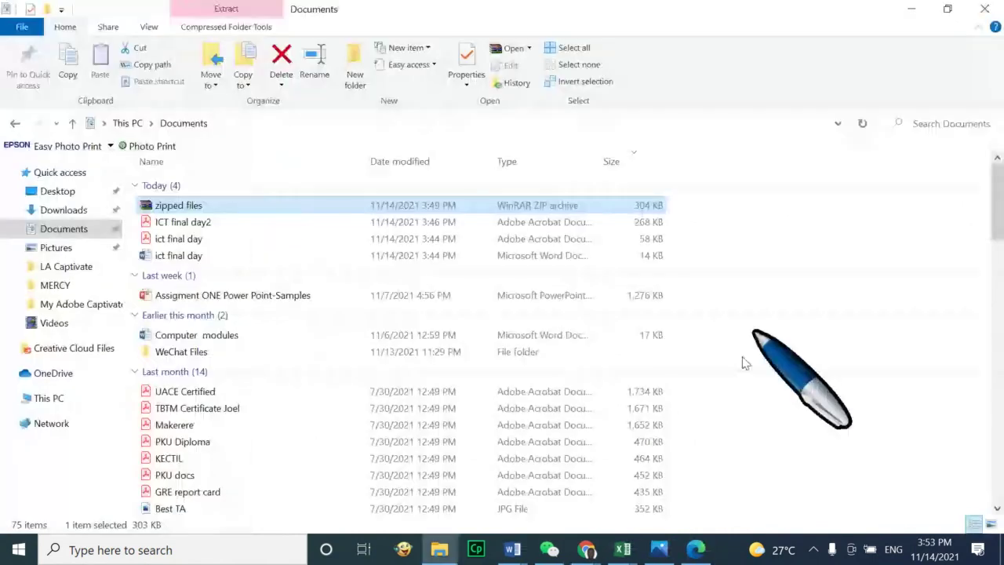
- Search 'download zoom for window' in a new Chrome tab and open Zoom's Download Center
left_click(502, 501)
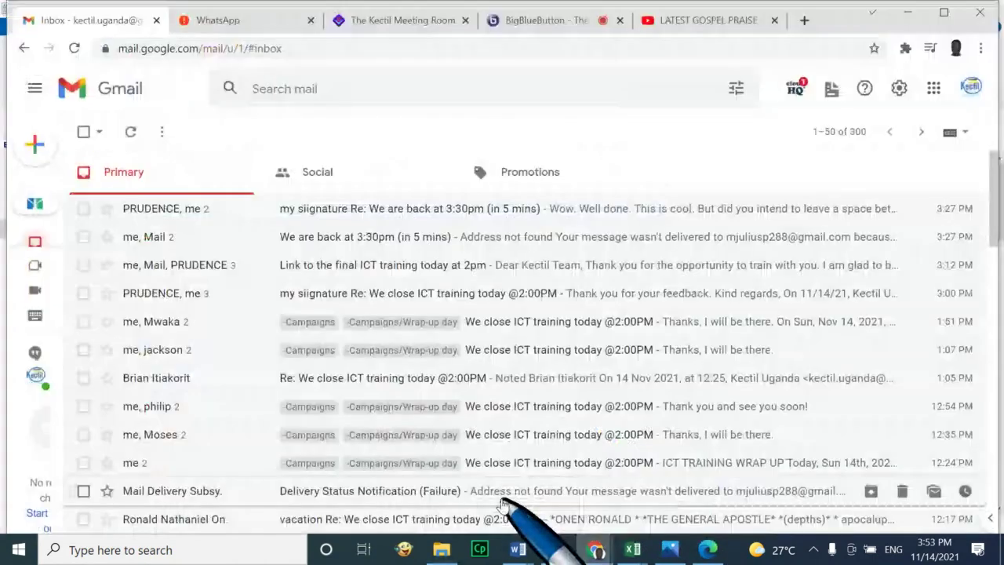
left_click(804, 22)
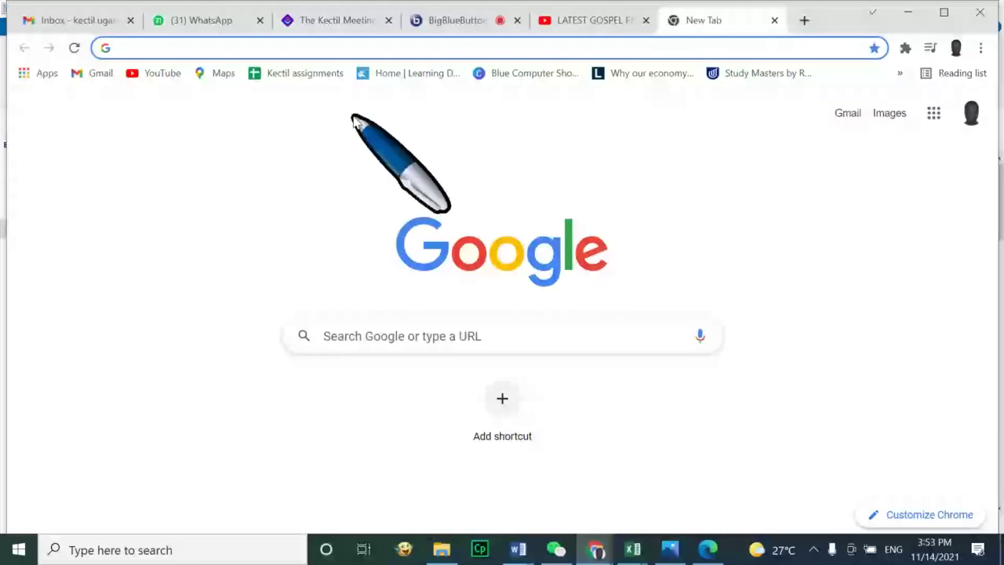
type("download ")
type("zoom for window")
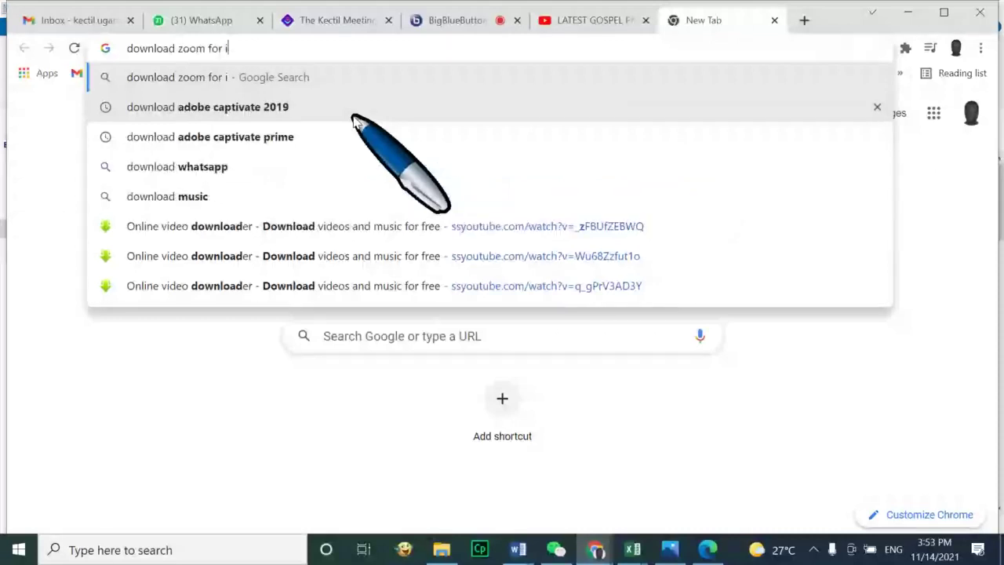
key("Return")
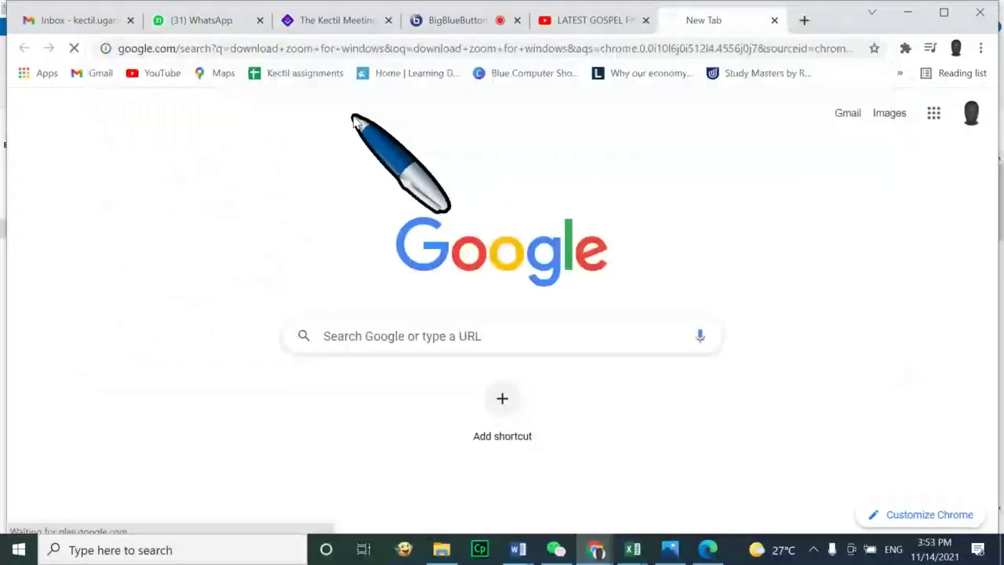
scroll(313, 282, "down", 3)
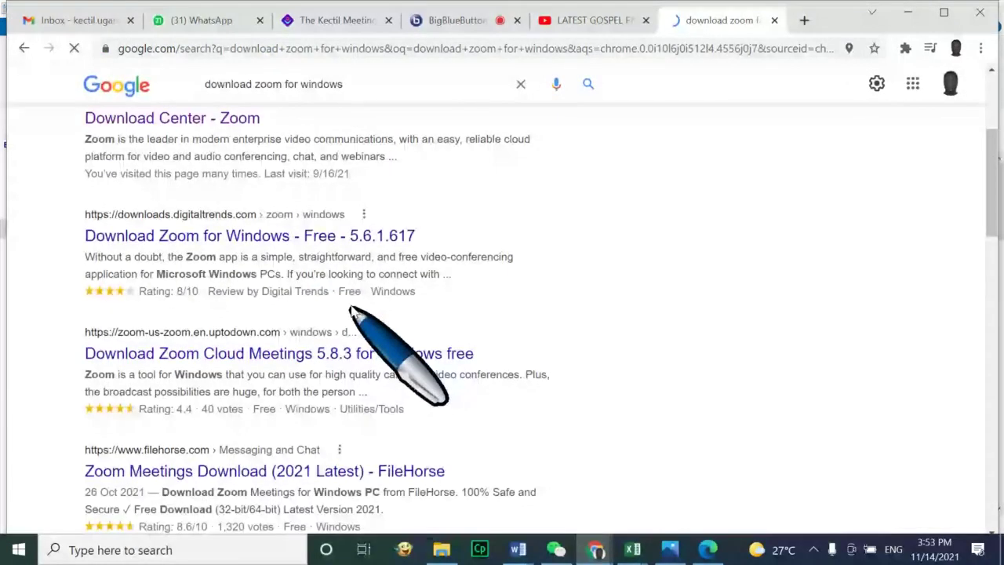
scroll(211, 201, "up", 1)
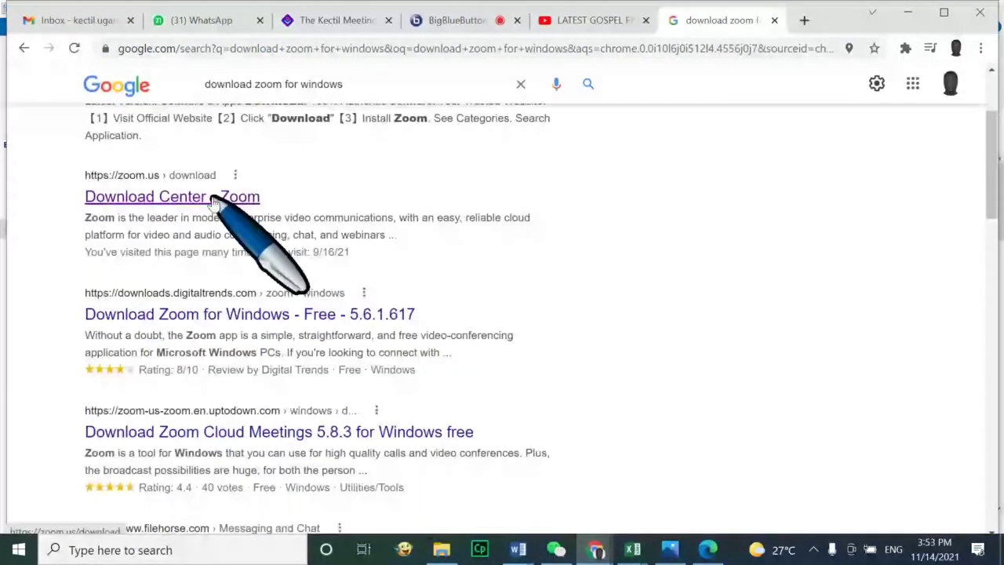
left_click(212, 200)
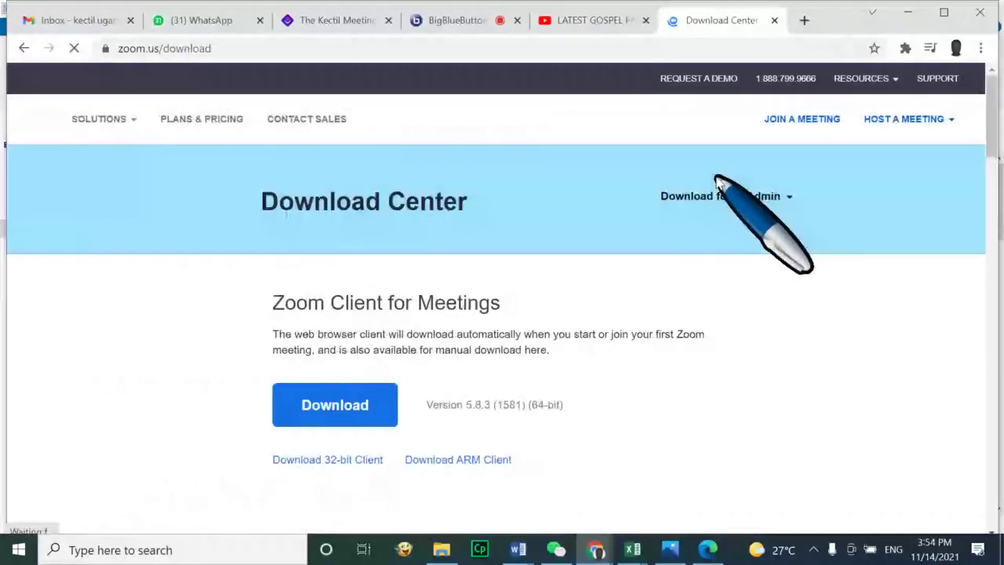
- Download the Zoom Client for Meetings installer, saving ZoomInstaller.exe to Downloads
scroll(753, 235, "down", 1)
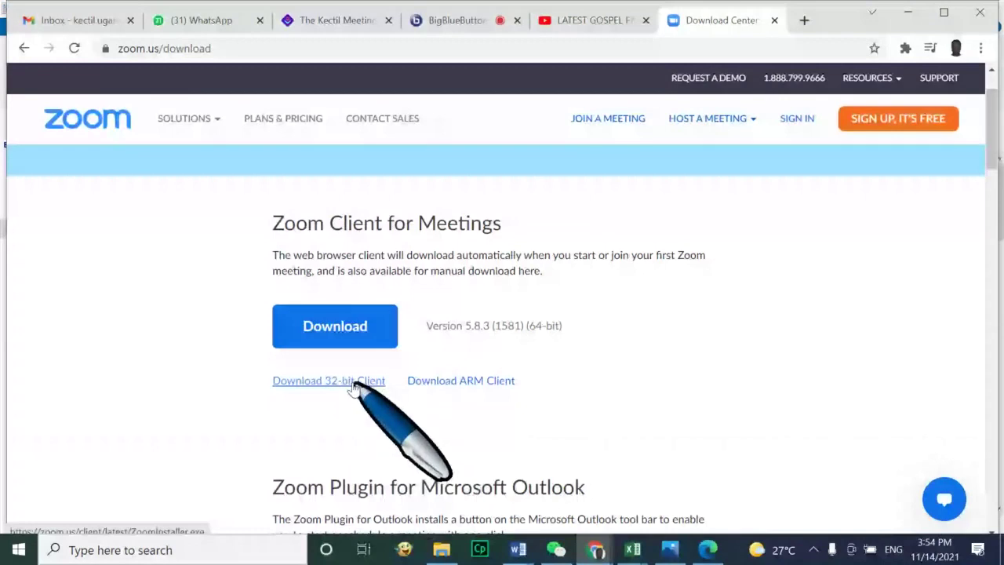
scroll(354, 390, "down", 3)
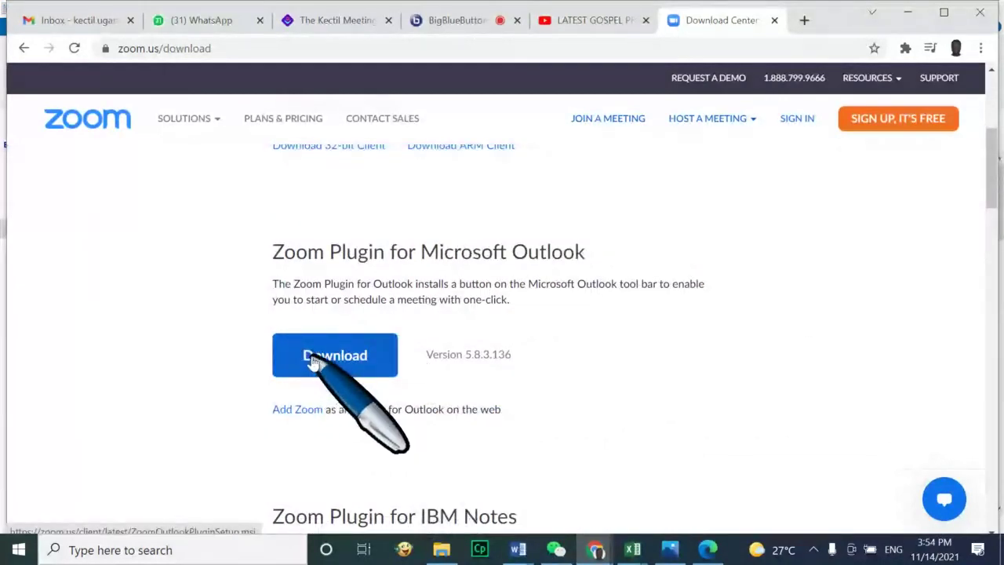
scroll(388, 363, "down", 1)
scroll(409, 369, "down", 2)
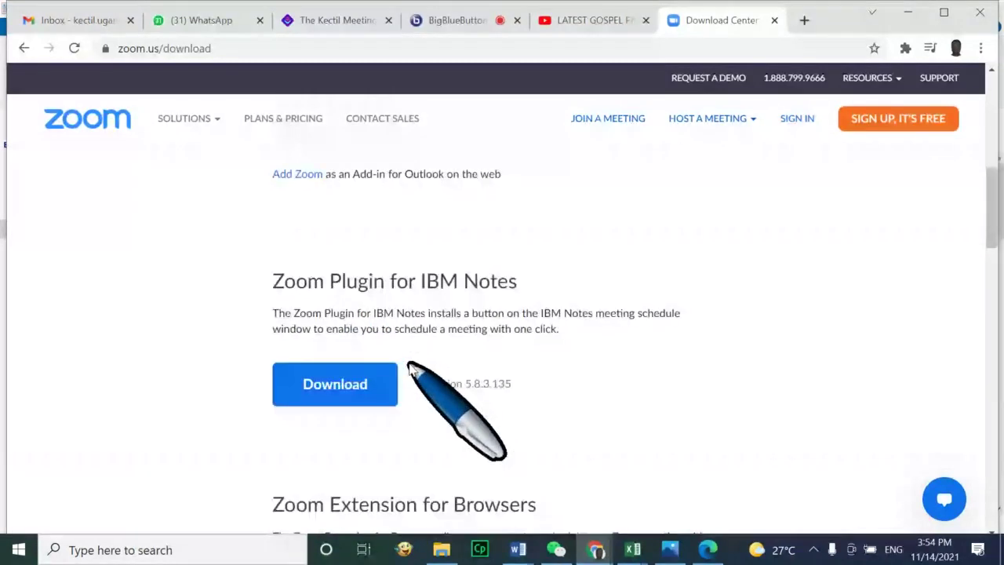
scroll(408, 364, "down", 6)
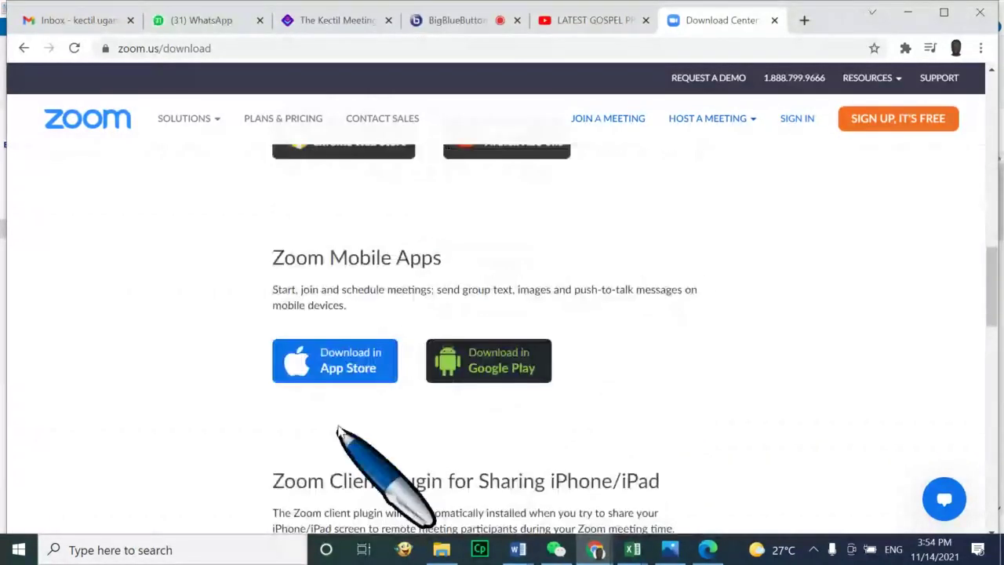
scroll(723, 411, "down", 3)
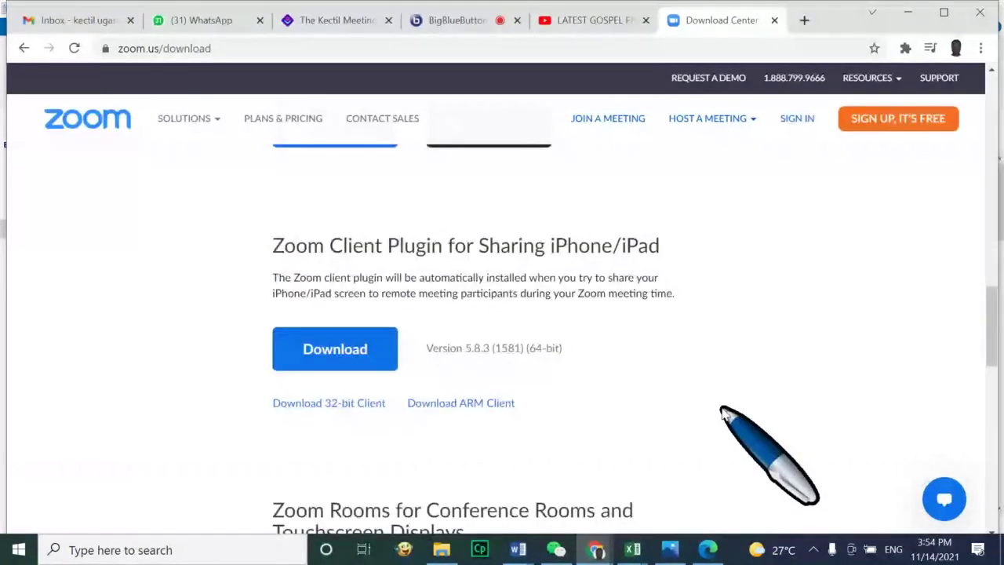
scroll(723, 411, "down", 6)
scroll(737, 412, "up", 2)
scroll(652, 362, "up", 1)
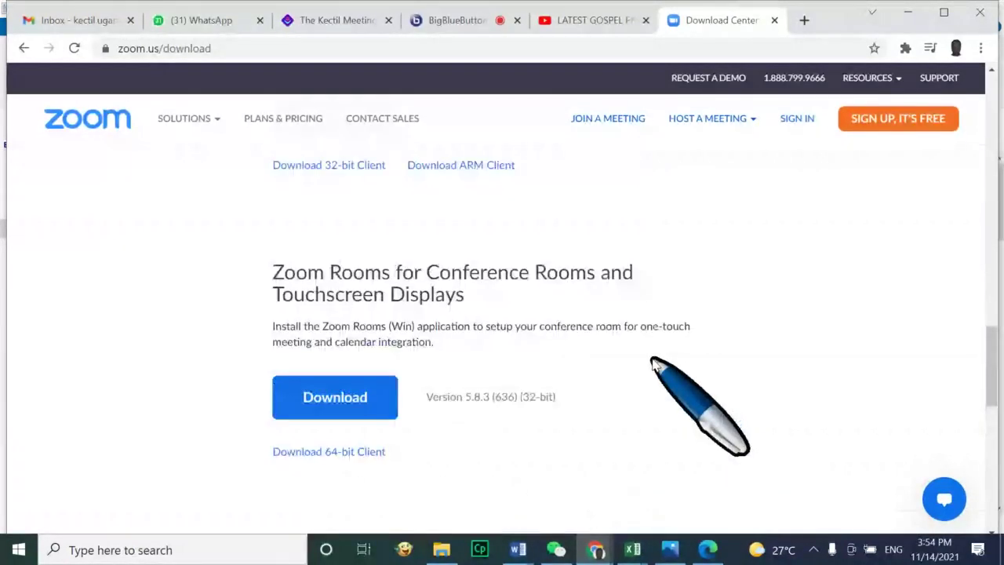
scroll(655, 363, "up", 20)
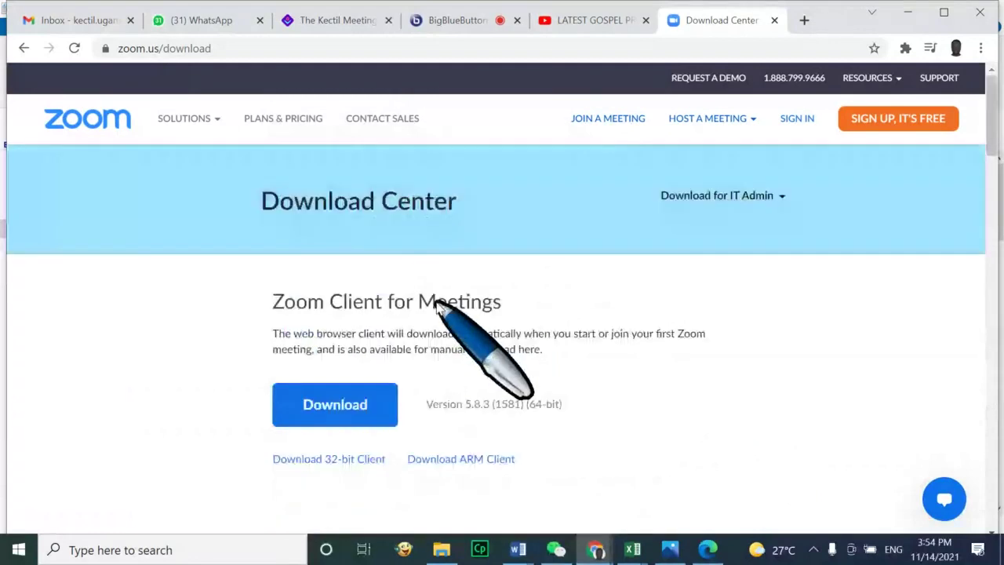
left_click(350, 413)
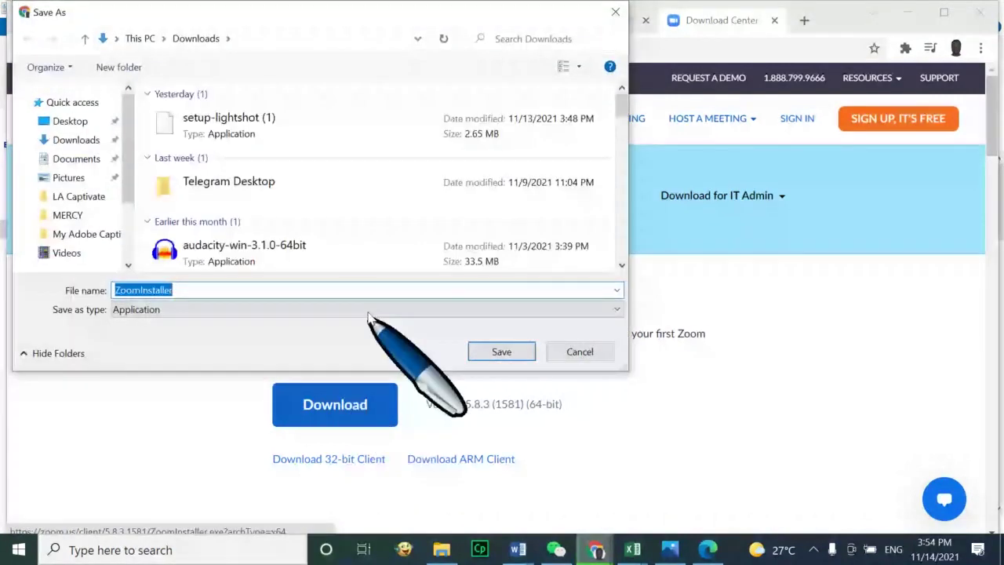
left_click(490, 353)
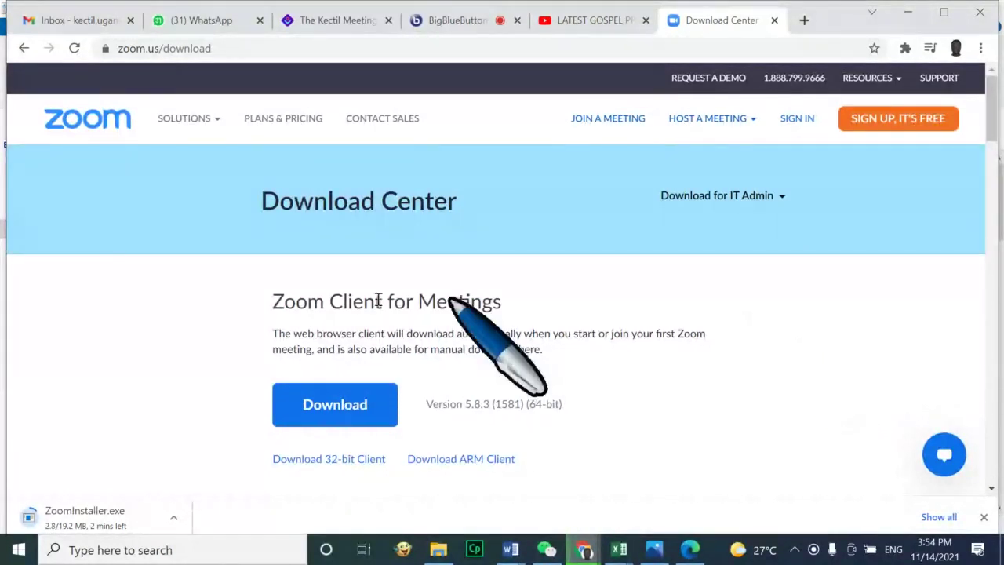
left_click(212, 48)
- Copy the Download Center address and switch to the live BigBlueButton session
right_click(213, 48)
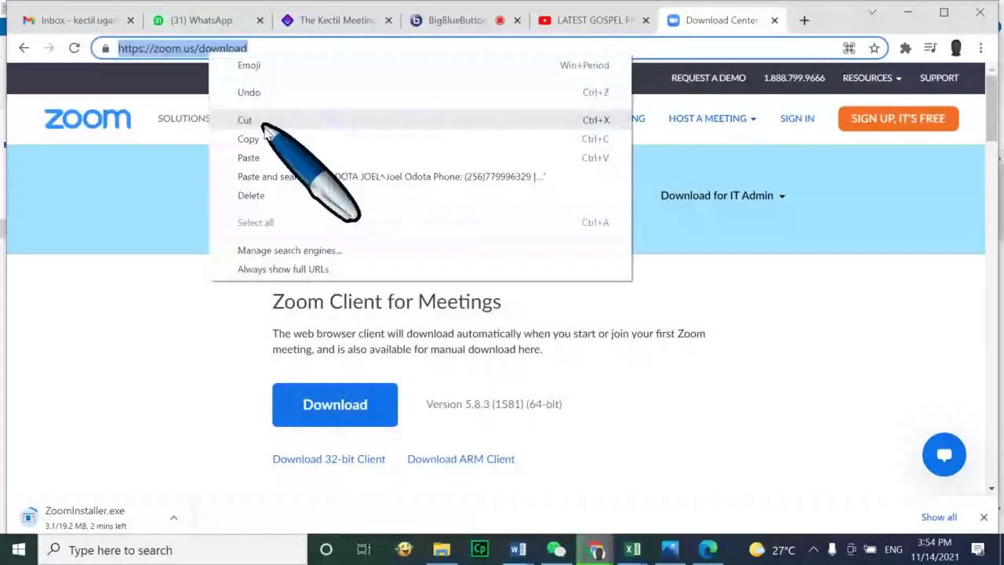
left_click(267, 139)
left_click(363, 19)
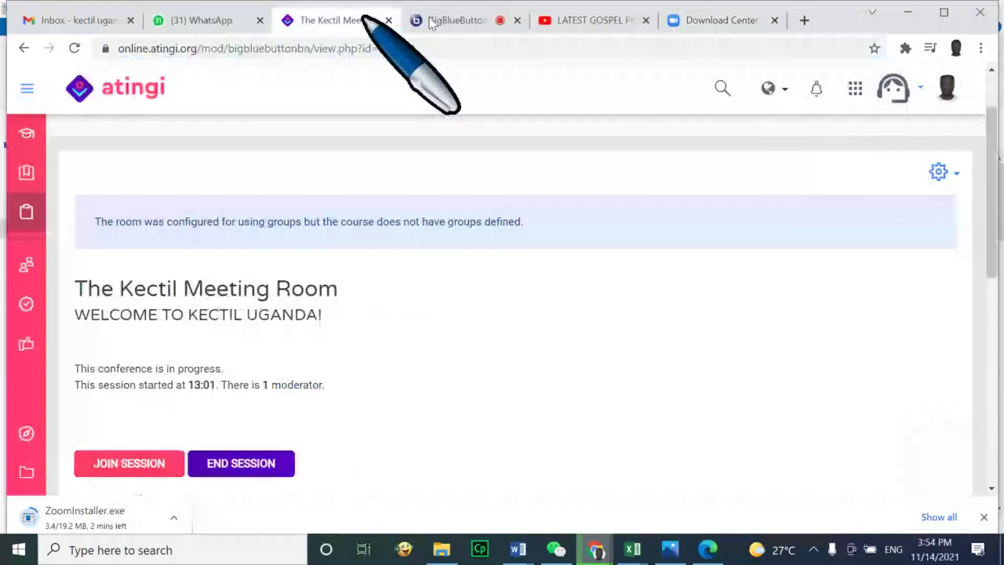
left_click(430, 24)
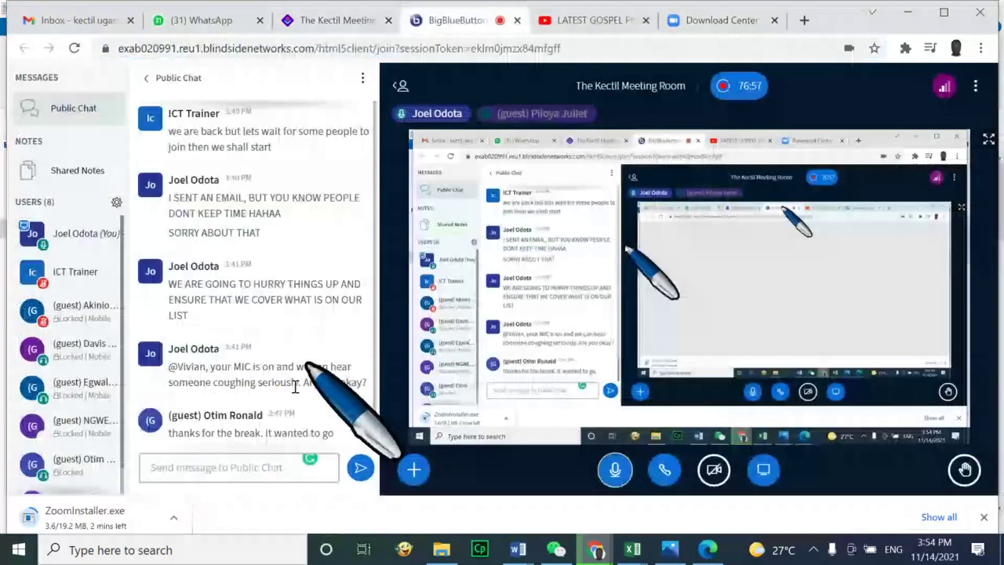
left_click(248, 471)
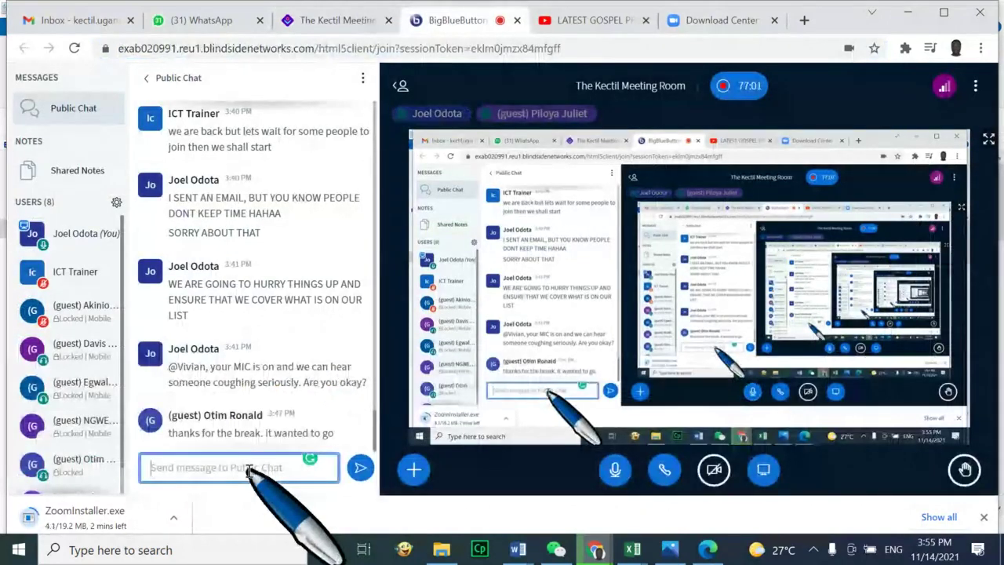
key("ctrl+v")
left_click(357, 466)
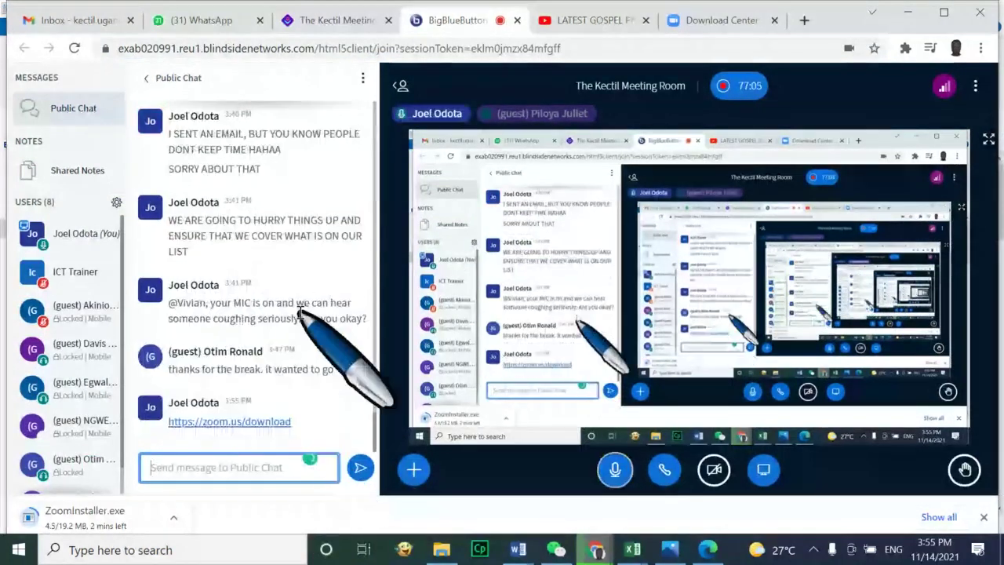
scroll(298, 308, "up", 1)
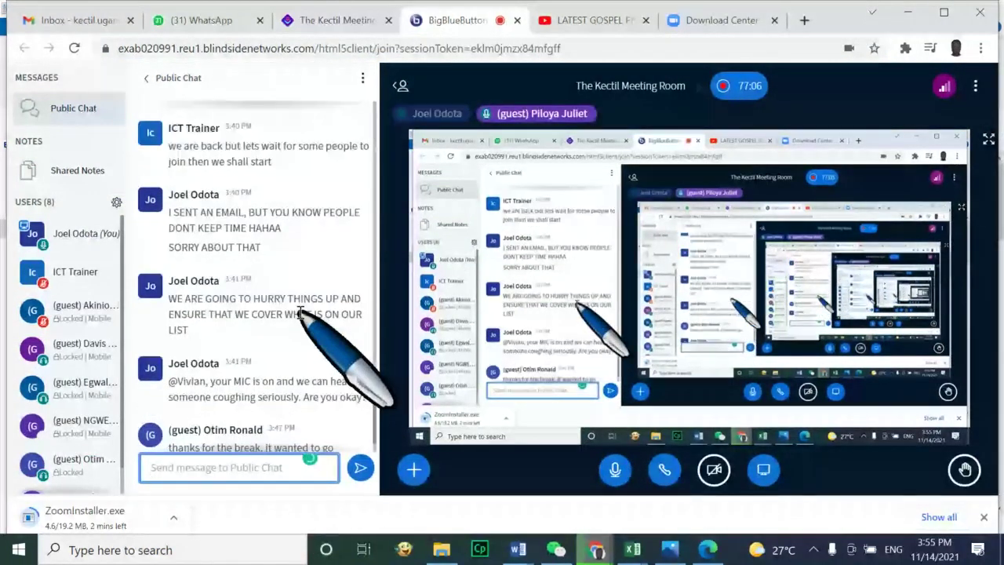
scroll(306, 303, "down", 1)
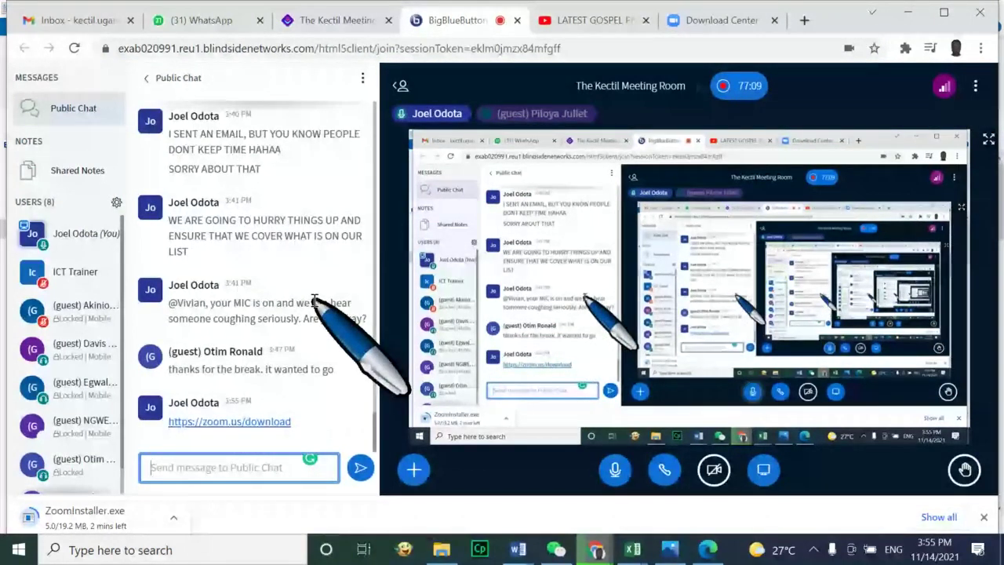
scroll(314, 301, "up", 2)
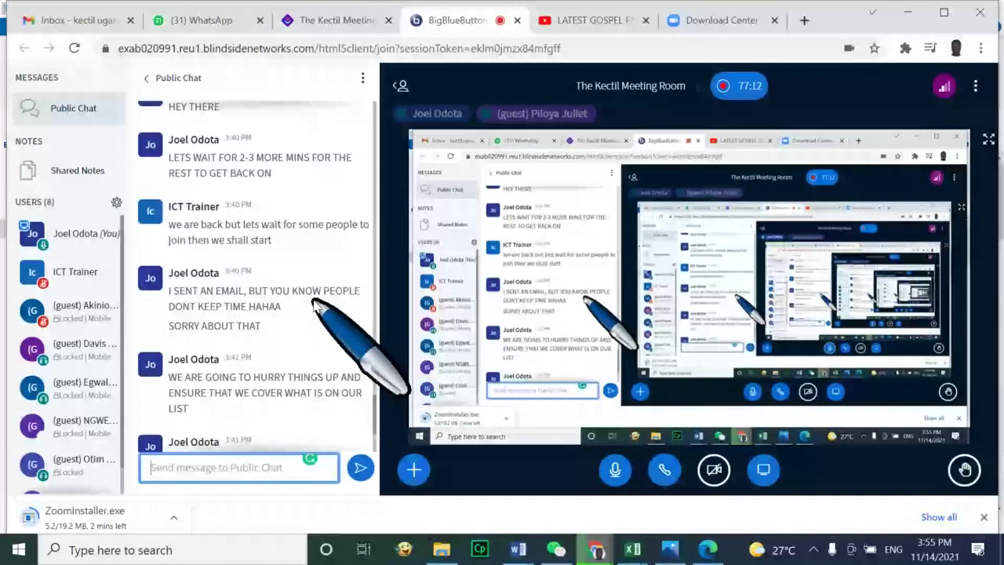
scroll(313, 302, "up", 2)
left_click(721, 23)
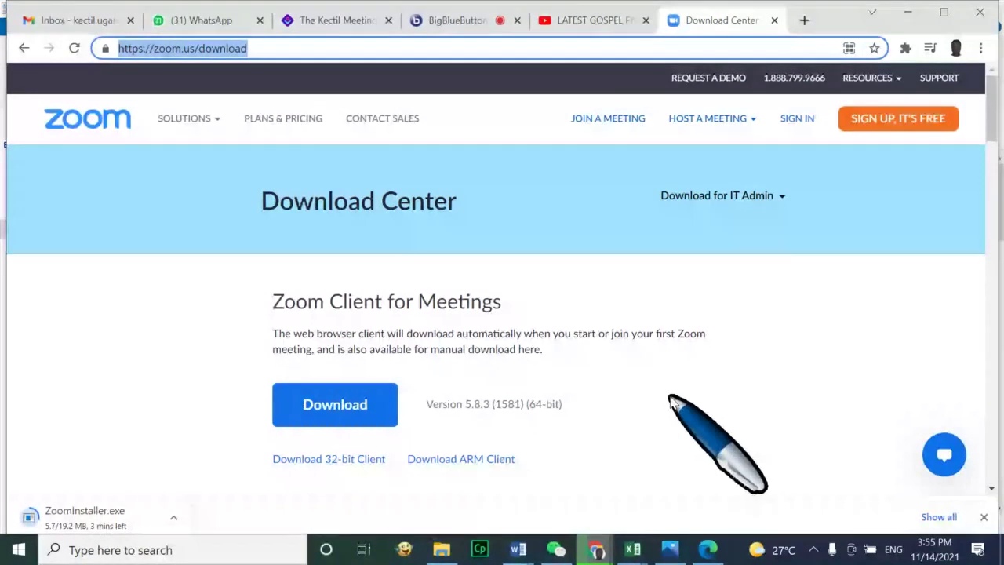
- Browse the Documents folder, then page through the Downloads folder's older files
left_click(441, 549)
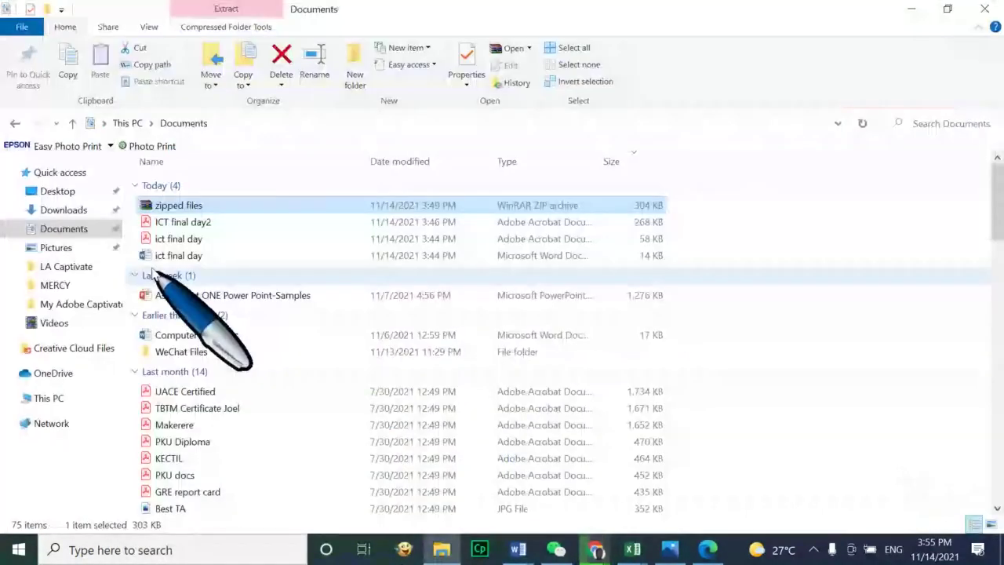
left_click(241, 254)
key("End")
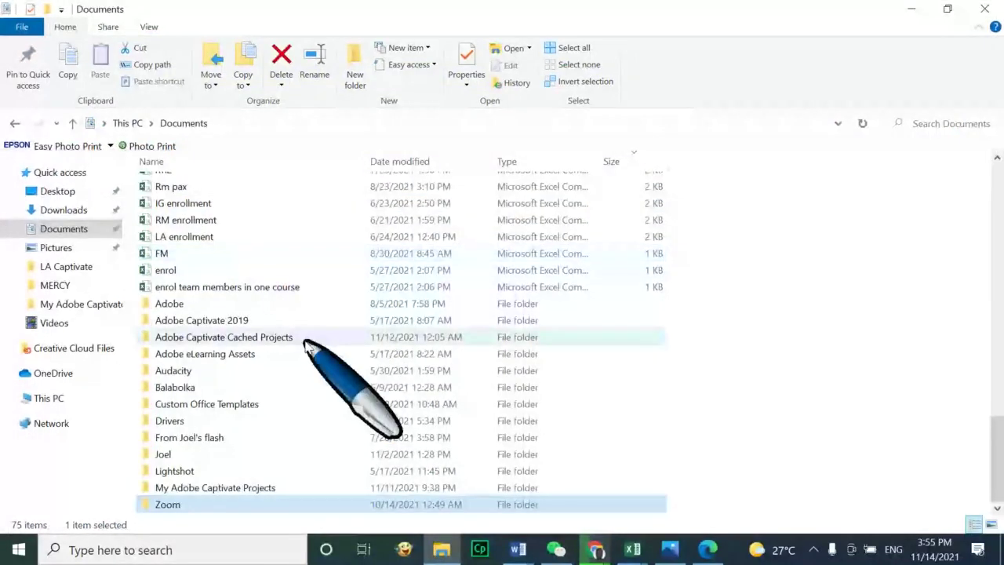
scroll(209, 298, "up", 4)
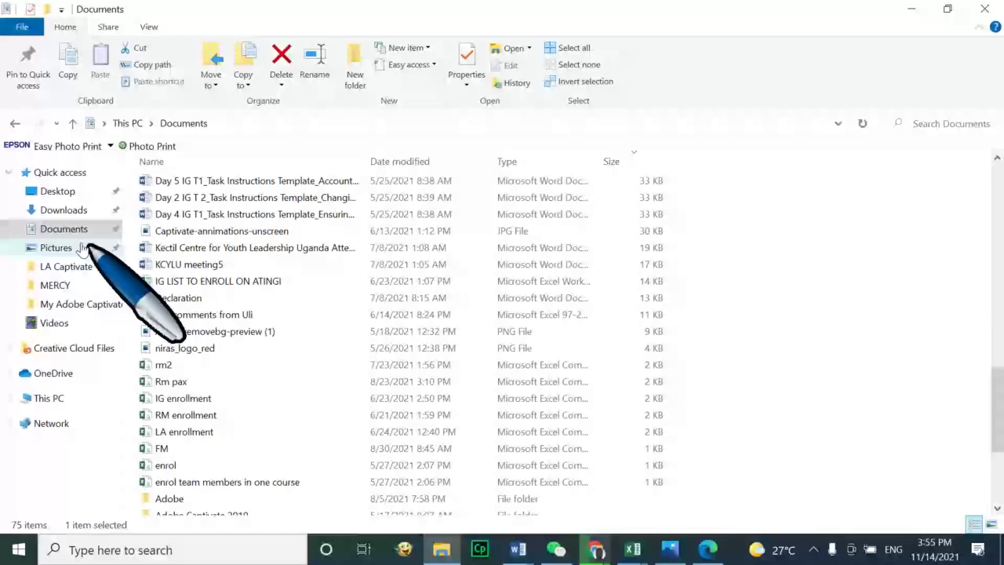
left_click(64, 209)
left_click(199, 234)
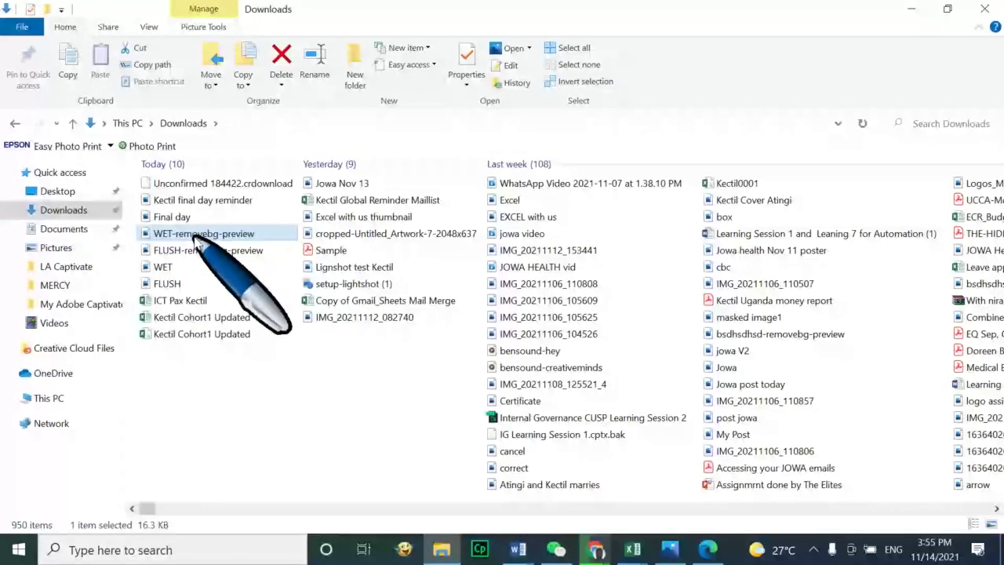
key("Page_Down")
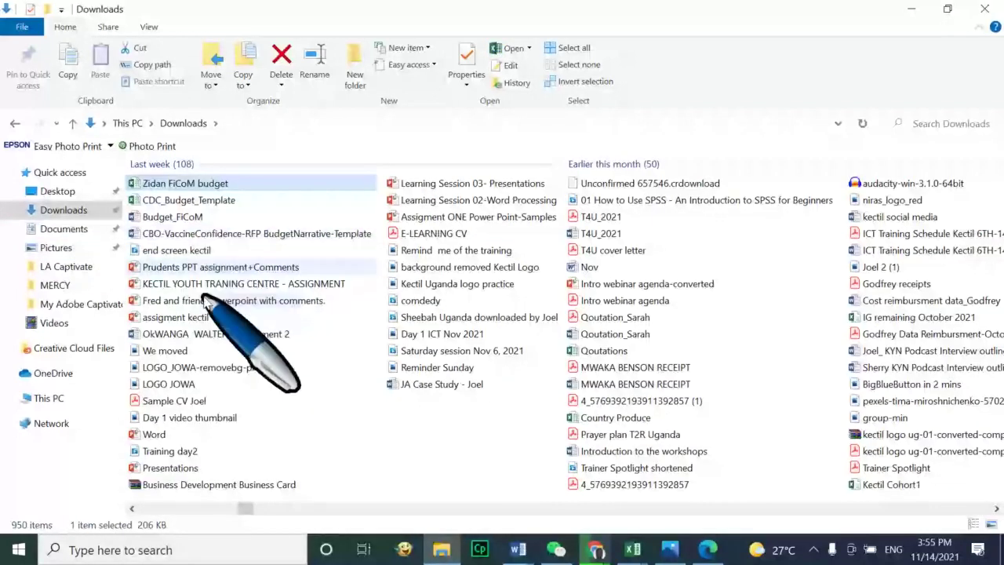
left_click(207, 301)
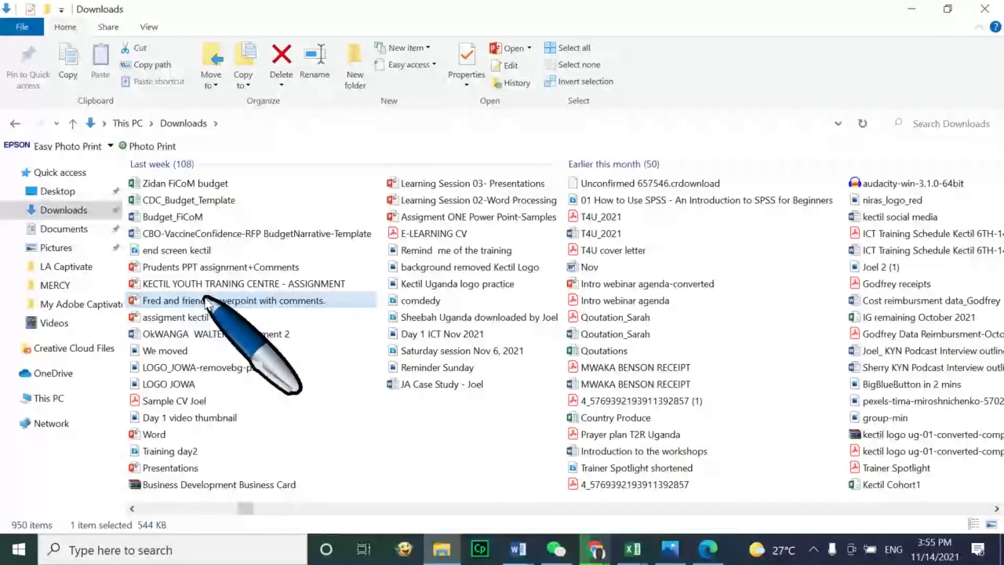
key("Page_Down")
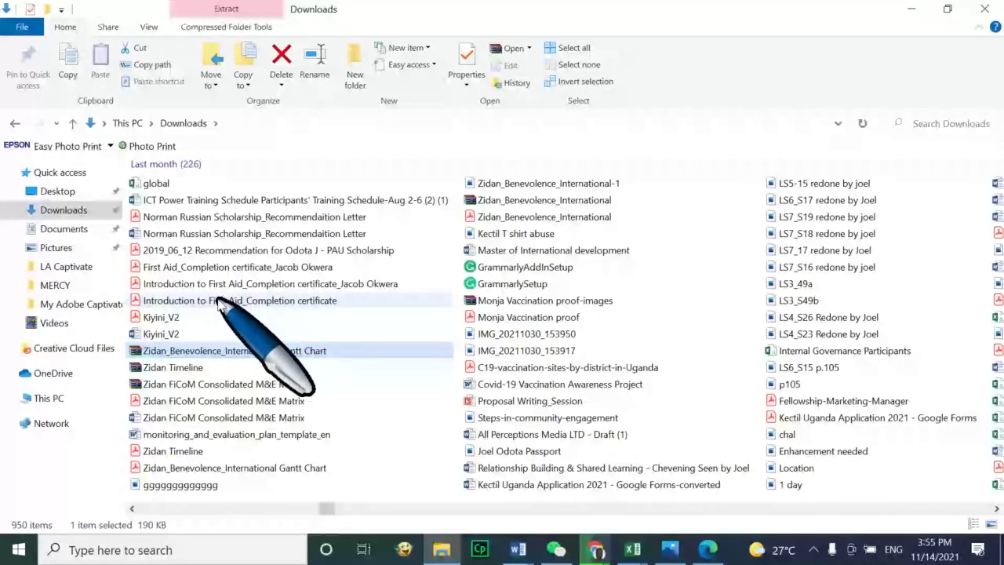
- Search the Downloads folder for 'zoom'
left_click(961, 126)
type("zoo")
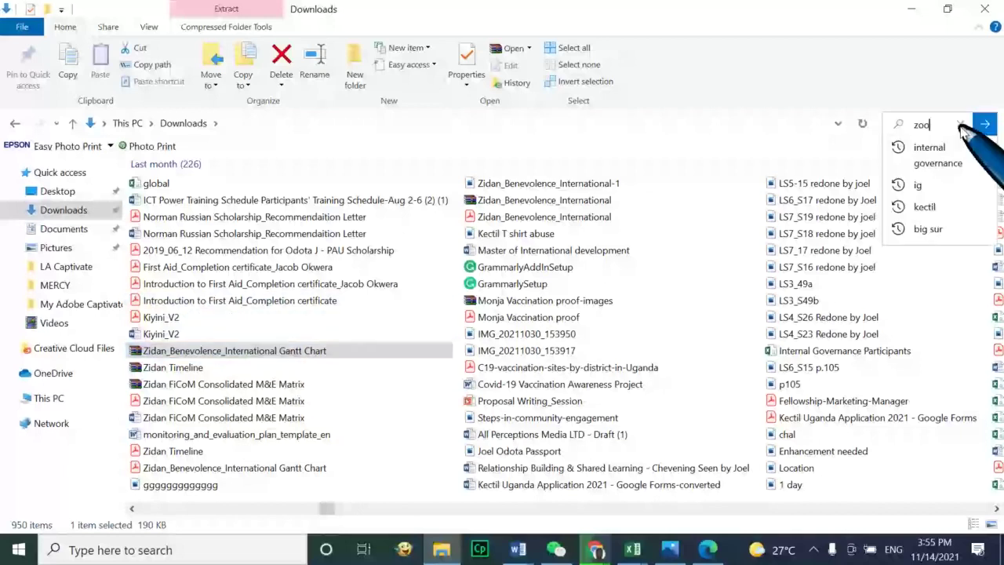
type("m")
key("Return")
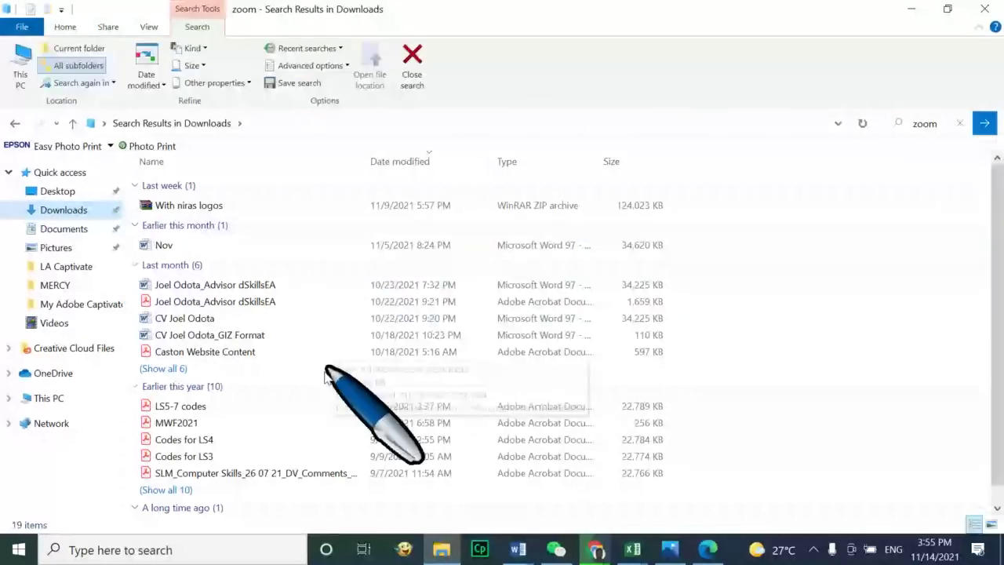
scroll(337, 392, "down", 1)
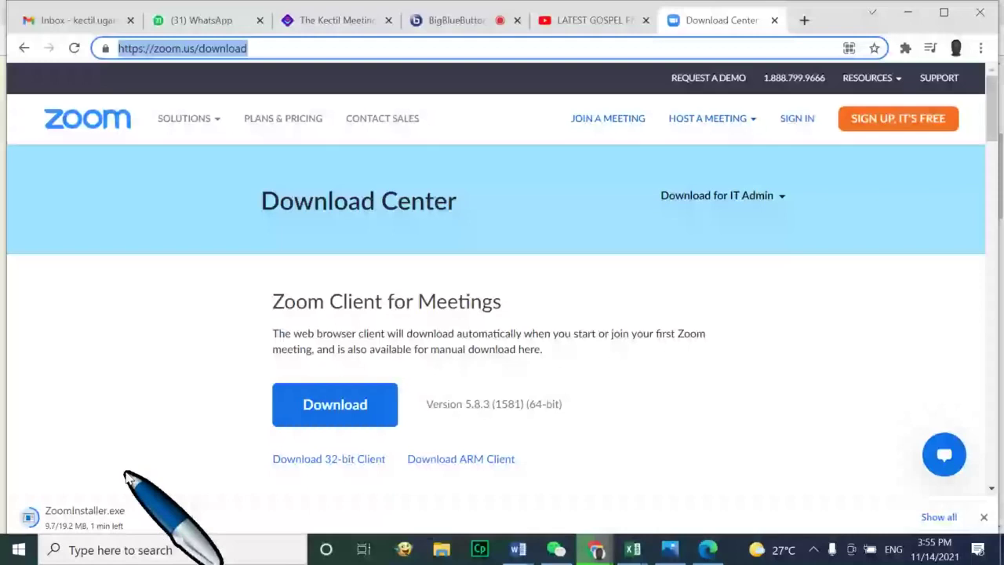
- Check the BigBlueButton and Zoom download tabs, then bring the 'ict final day' Word document forward
left_click(455, 20)
left_click(701, 22)
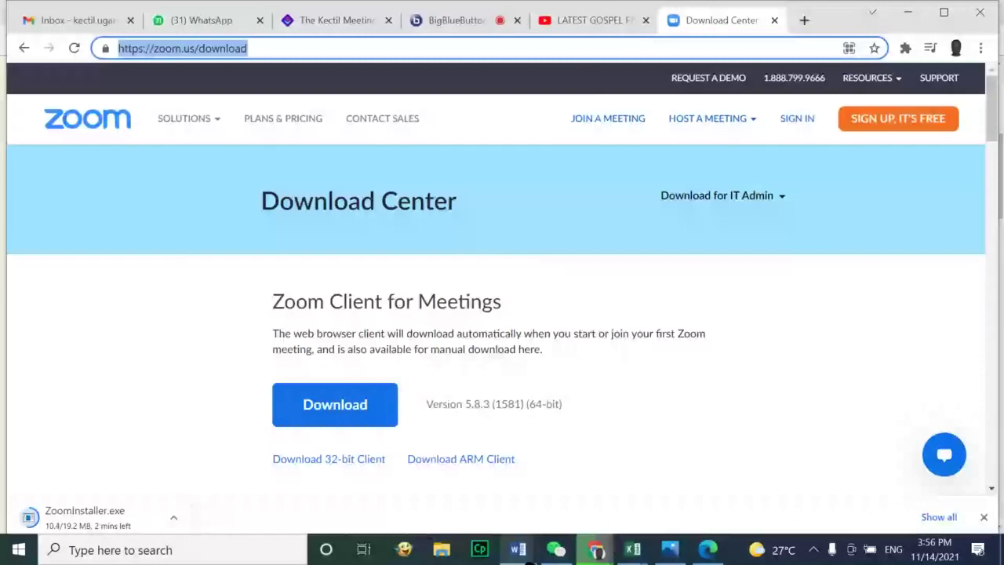
left_click(517, 550)
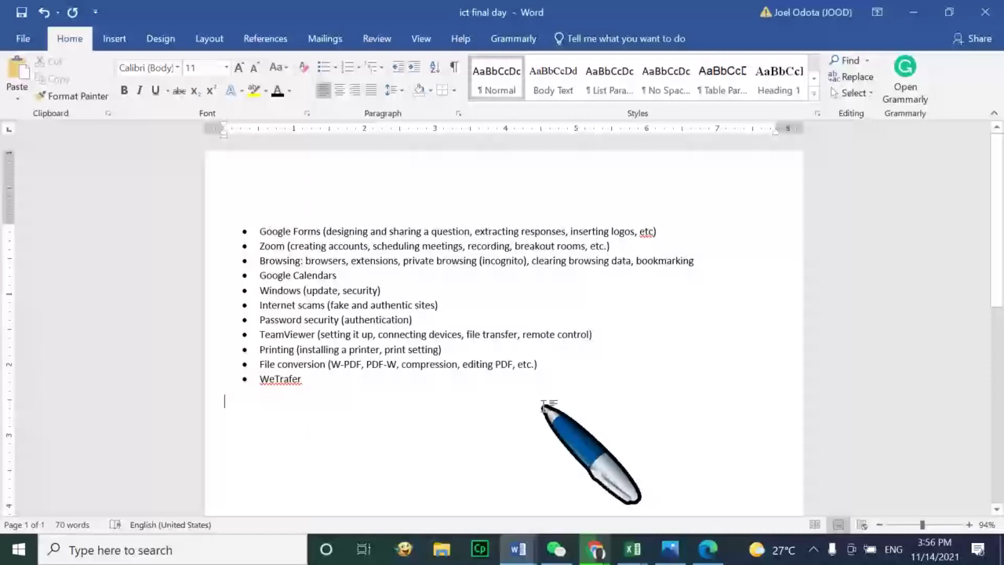
- Strike through the Google Forms, Zoom and File conversion topics
left_click_drag(259, 230, 679, 230)
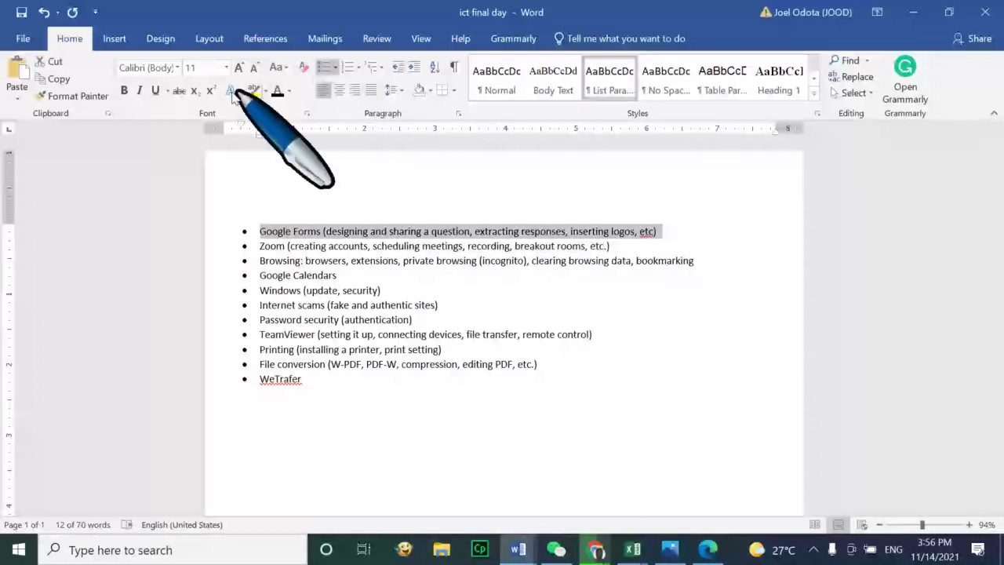
left_click(179, 90)
left_click(337, 275)
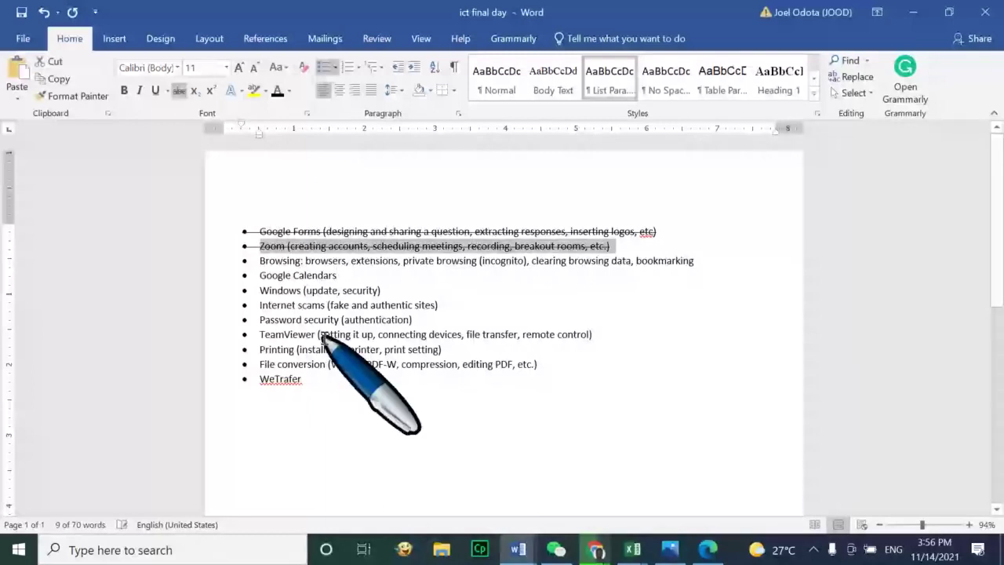
left_click(308, 363)
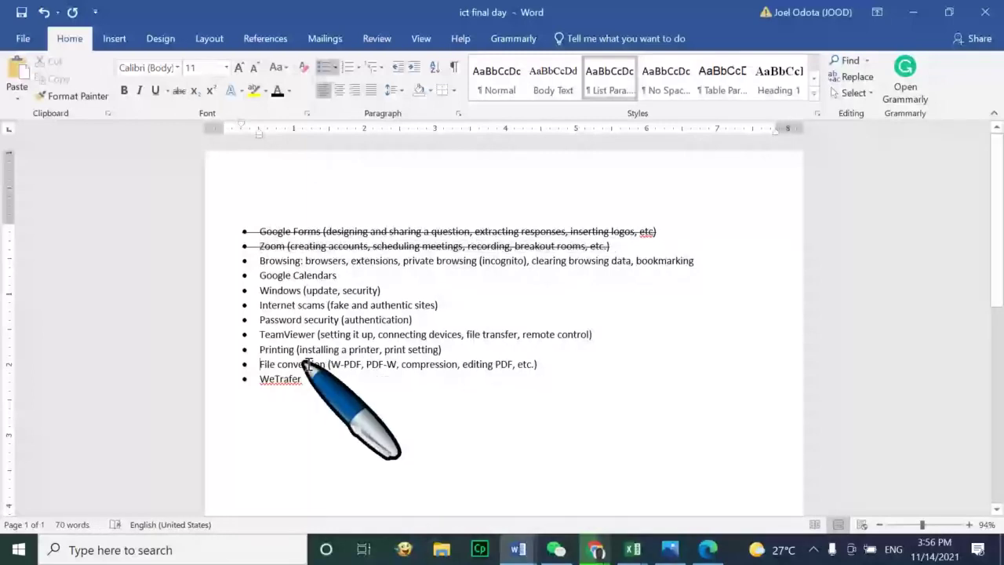
triple_click(308, 363)
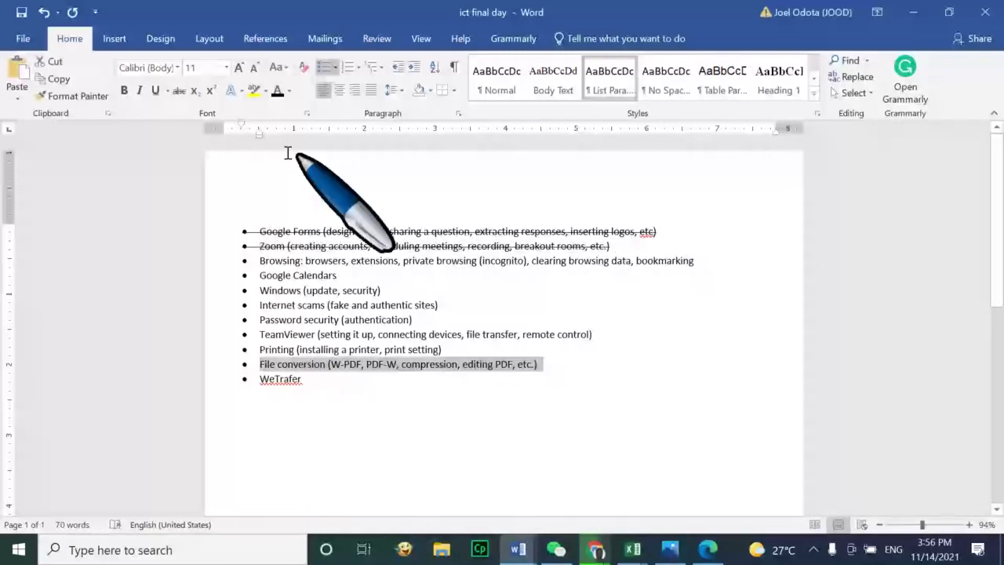
key("F4")
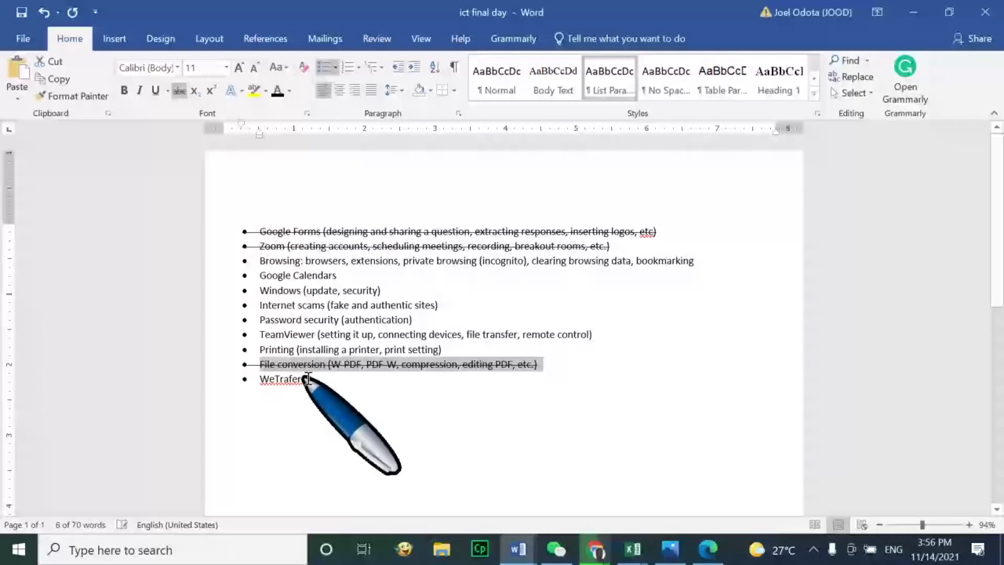
- Delete the WeTrafer line and highlight the covered topics in yellow
triple_click(306, 379)
key("Delete")
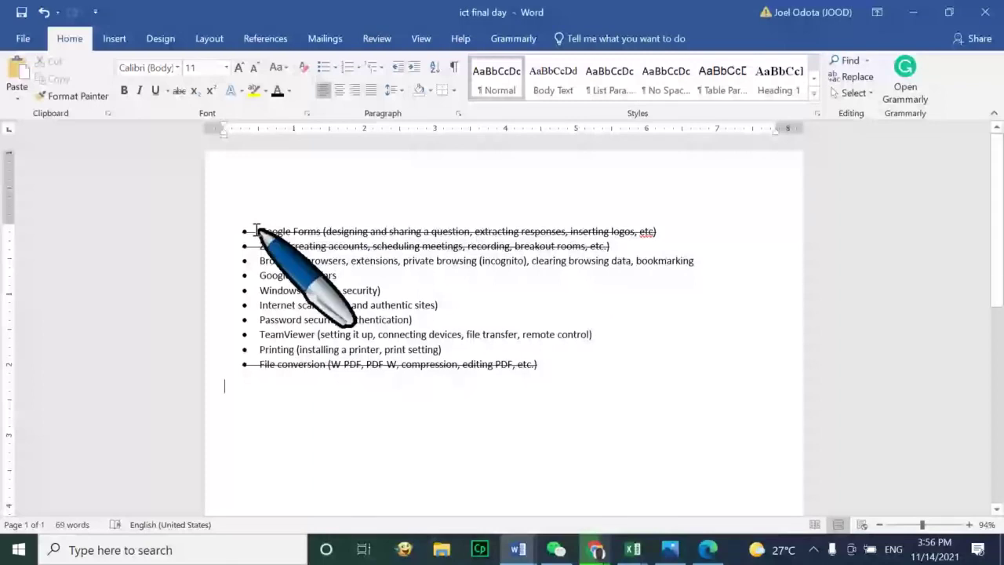
left_click_drag(256, 229, 627, 247)
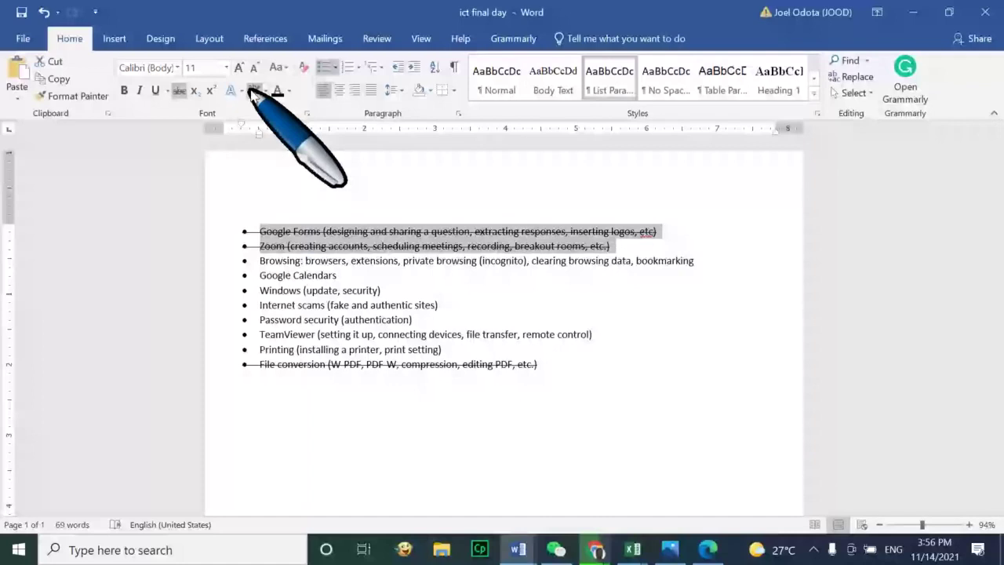
left_click(253, 90)
left_click(427, 397)
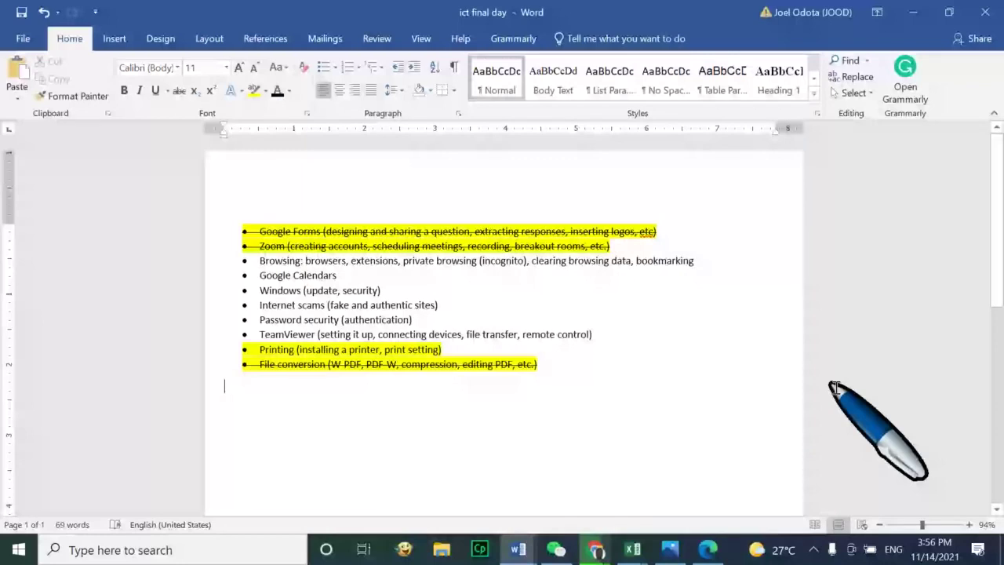
scroll(835, 386, "up", 6)
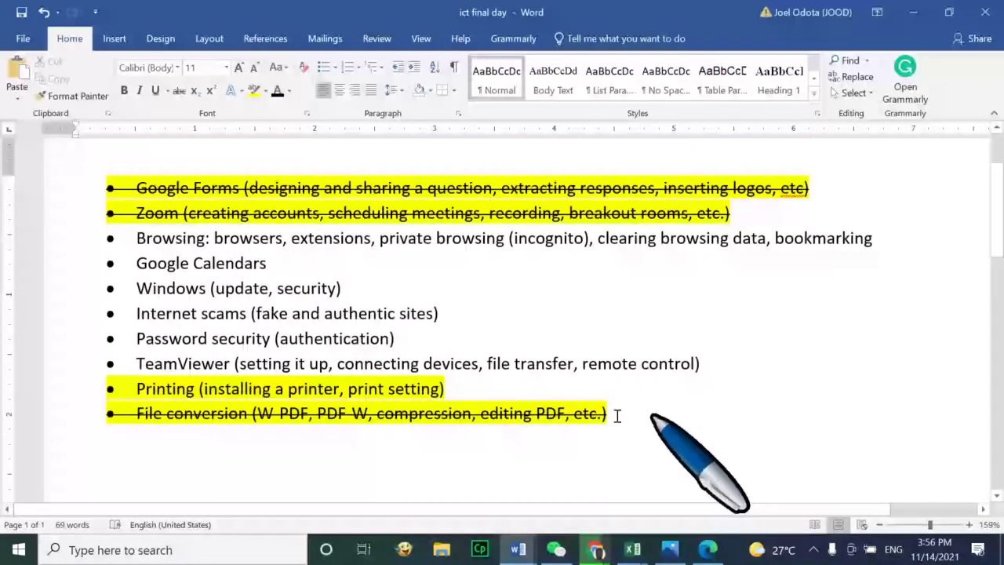
left_click(596, 549)
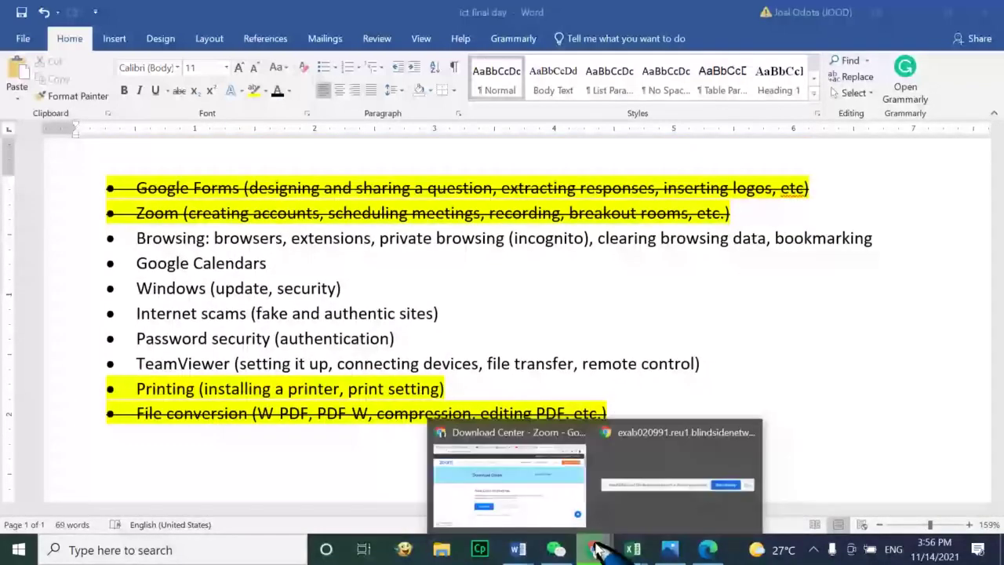
- Run the downloaded ZoomInstaller.exe and open the reinstalled Zoom Cloud Meetings 5.8.3 client
left_click(510, 482)
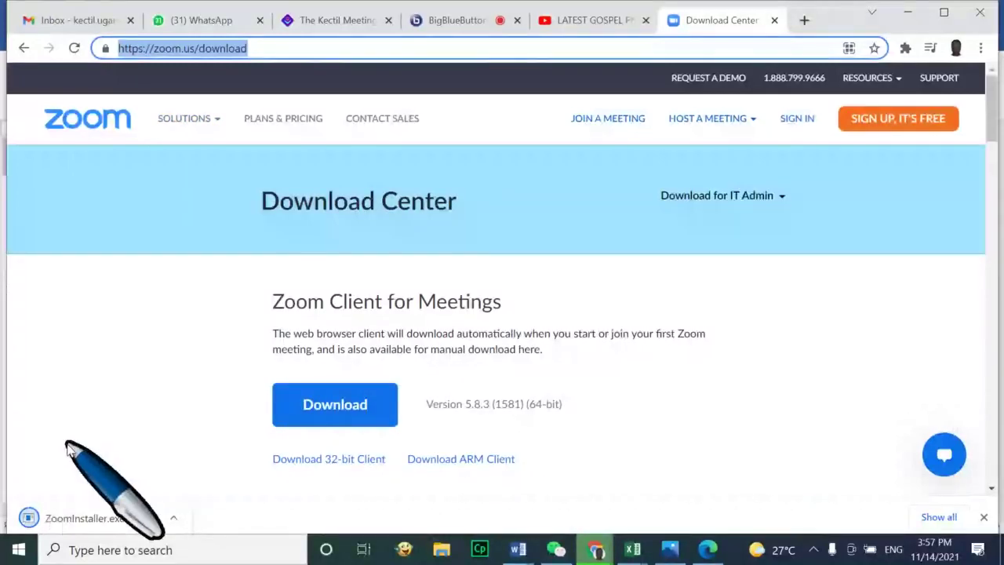
left_click(90, 521)
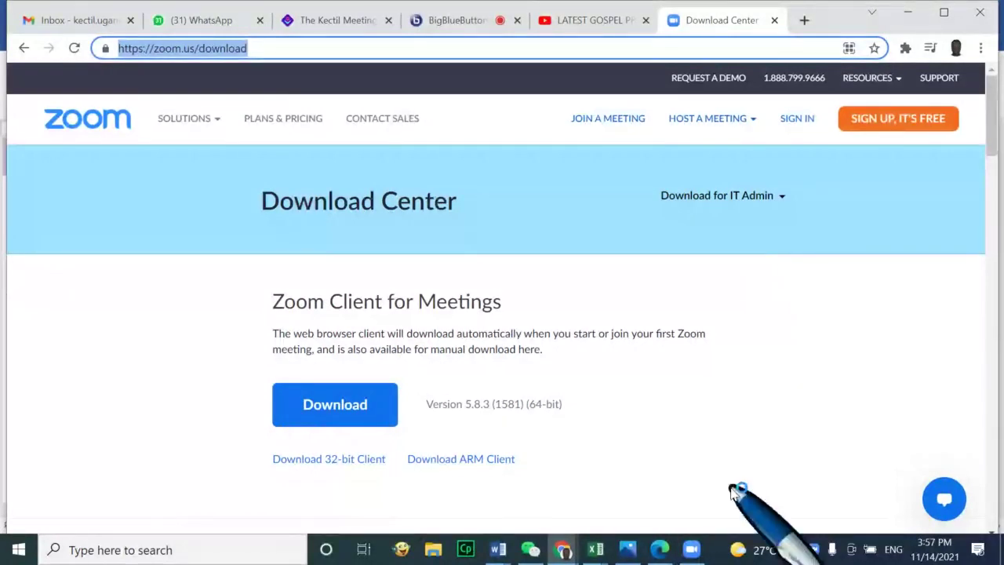
left_click(690, 549)
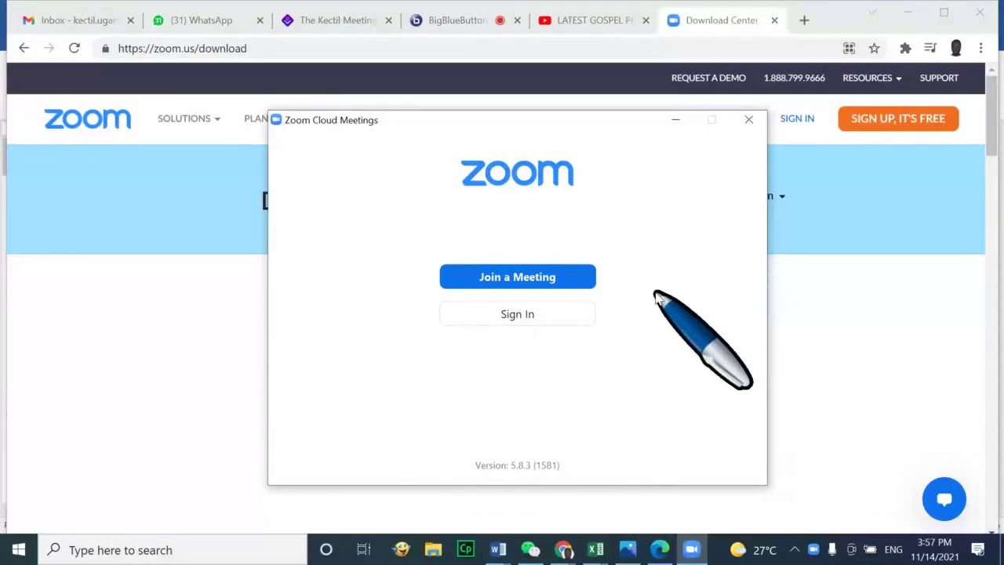
- Go from the Zoom client's Sign In form to the Sign Up page in Chrome
left_click(536, 314)
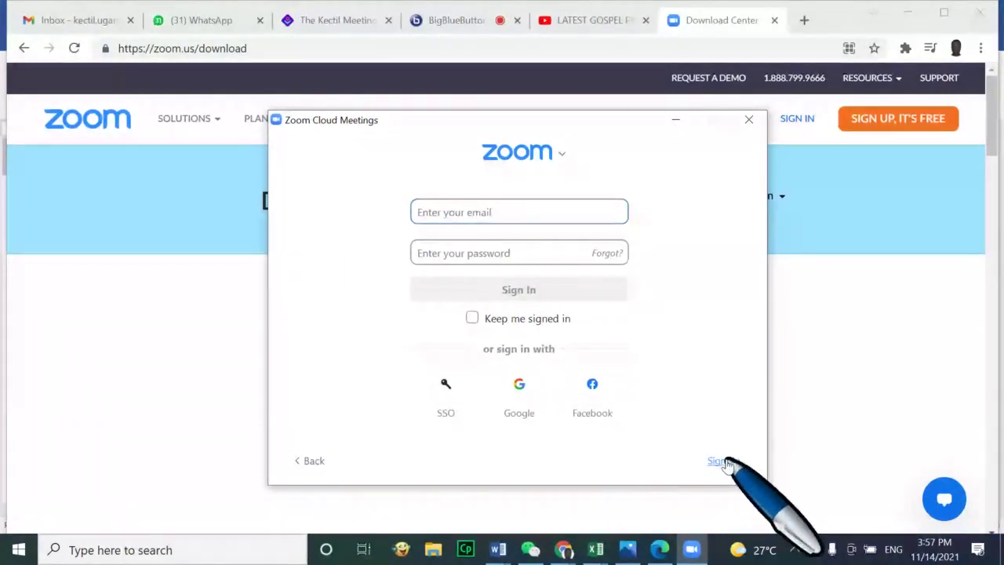
left_click(724, 462)
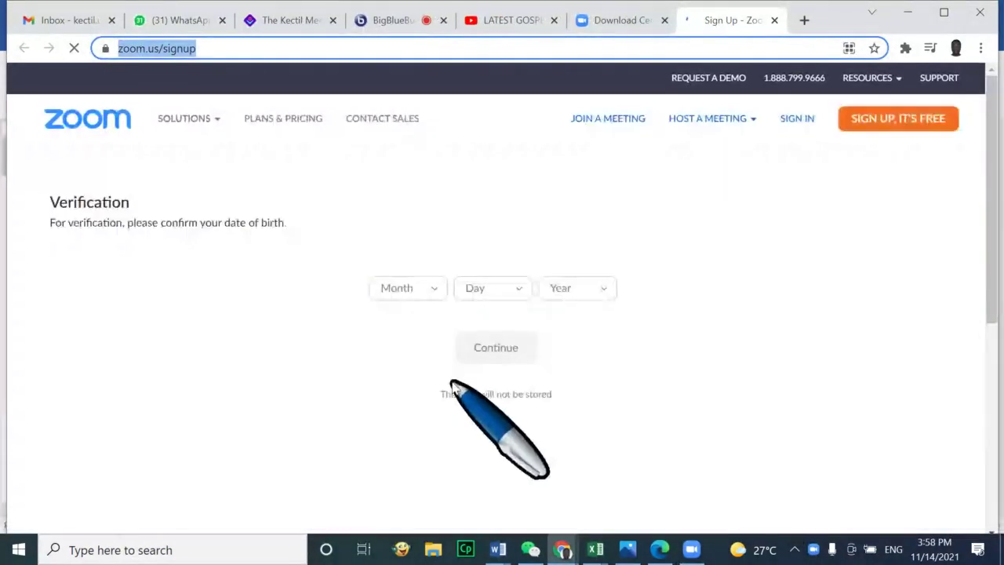
- Set the verification birth date to Jan 1, 2000
left_click(406, 288)
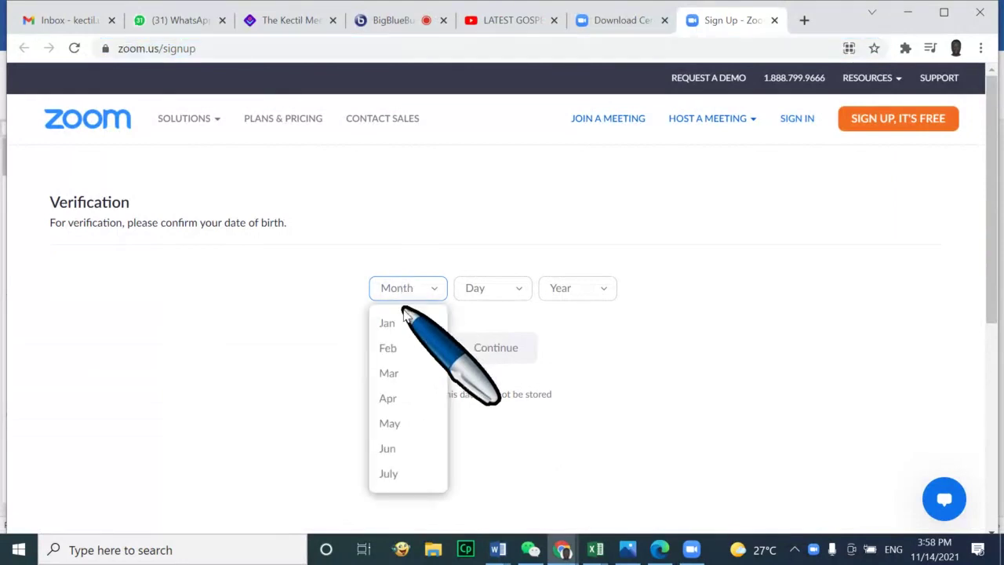
left_click(404, 323)
left_click(511, 291)
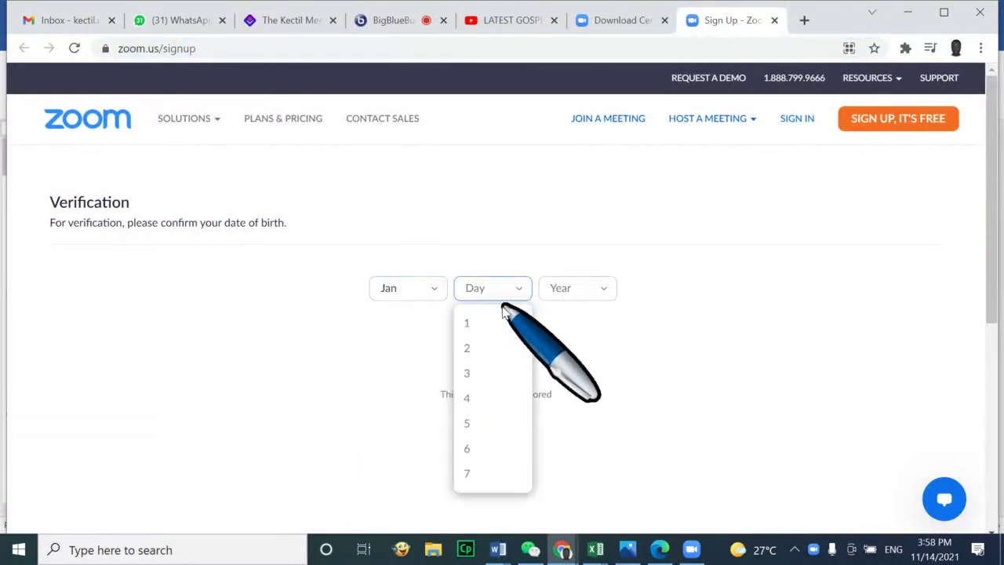
left_click(522, 313)
left_click(566, 291)
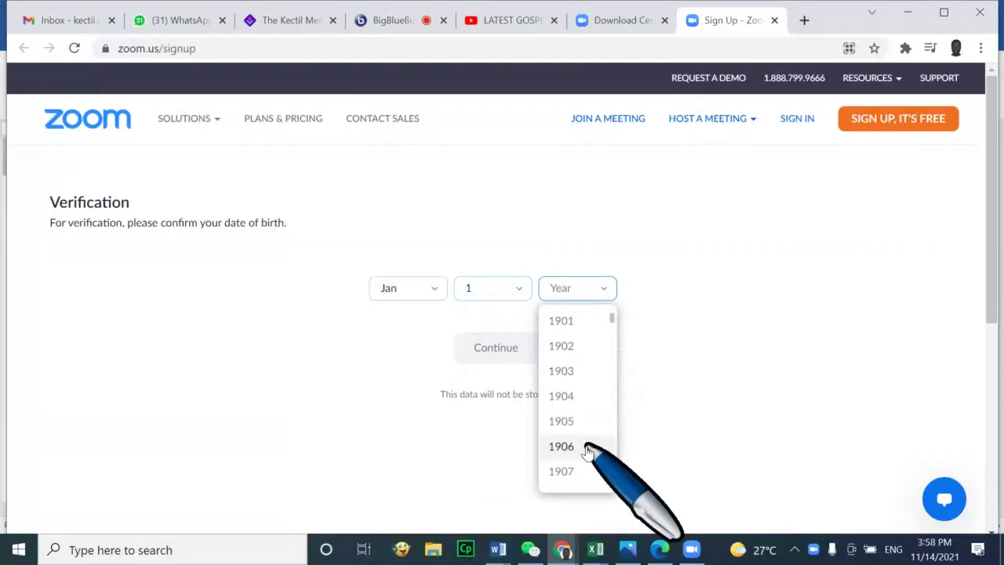
scroll(588, 451, "down", 5)
scroll(588, 455, "down", 20)
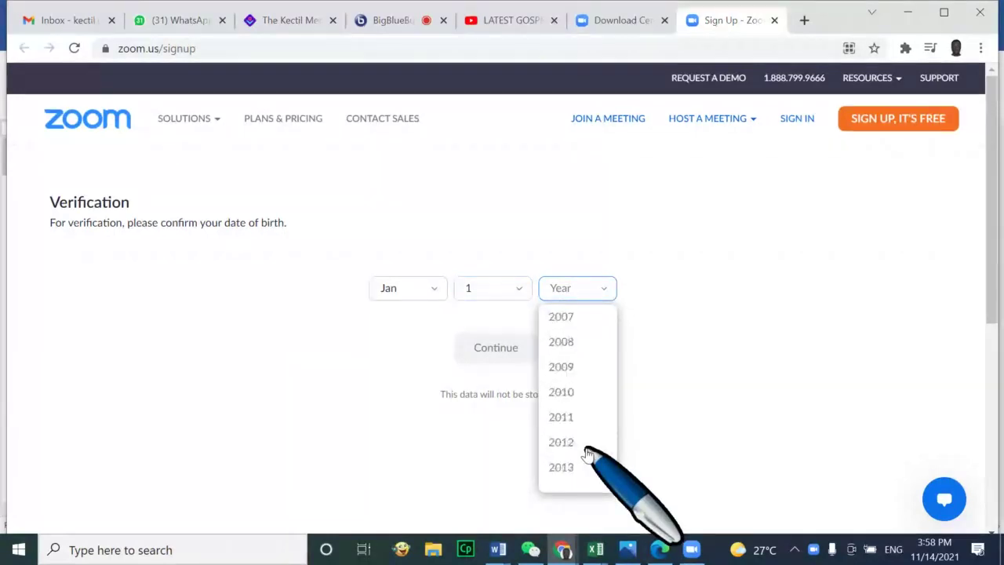
scroll(587, 451, "up", 10)
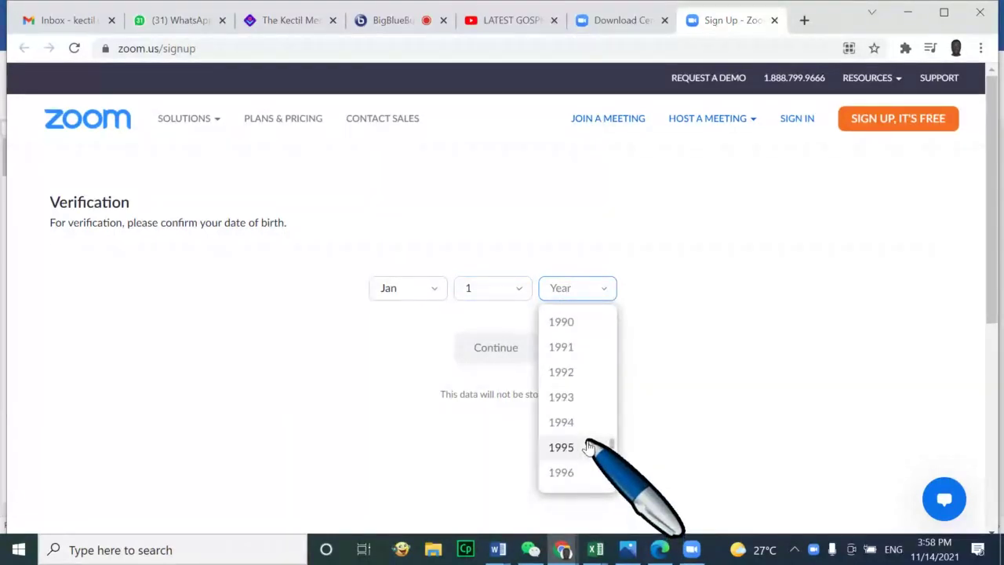
scroll(590, 445, "down", 5)
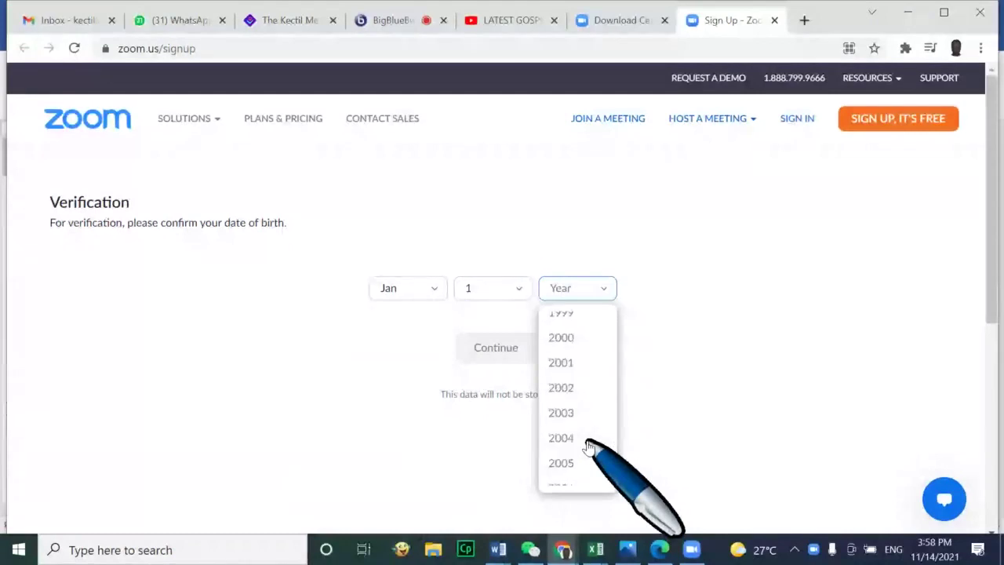
left_click(562, 338)
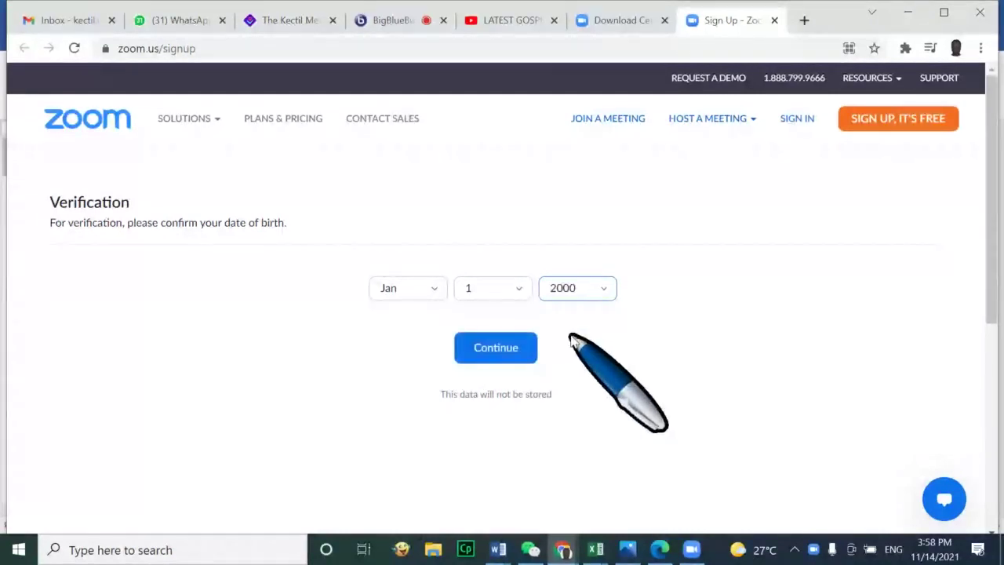
- Glance at the Kectil Meeting Room tab, then return to the Zoom verification page
left_click(398, 18)
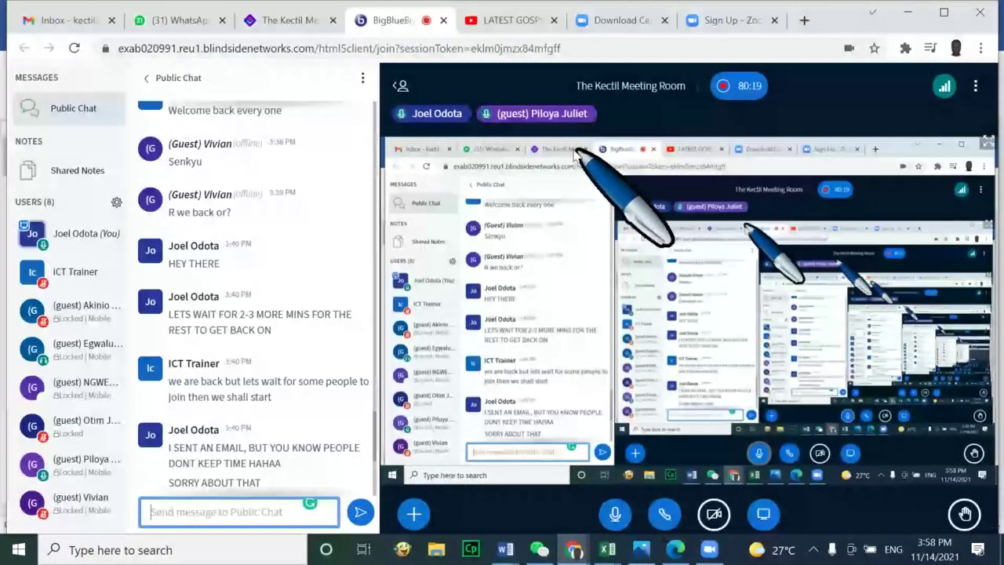
left_click(729, 20)
left_click(495, 352)
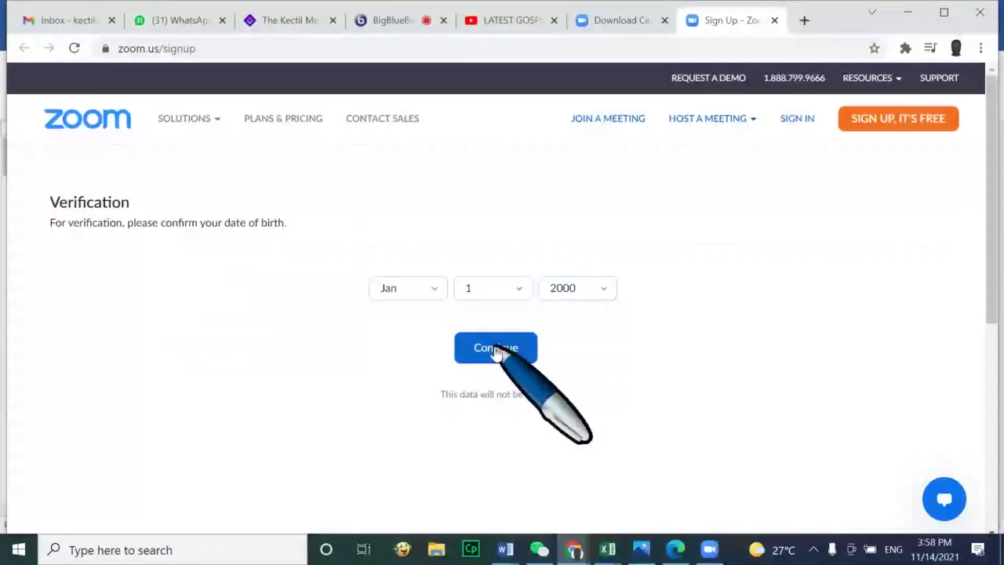
- Confirm the birth date, sign up with the organisation's e-mail address, then switch to Gmail
left_click(496, 351)
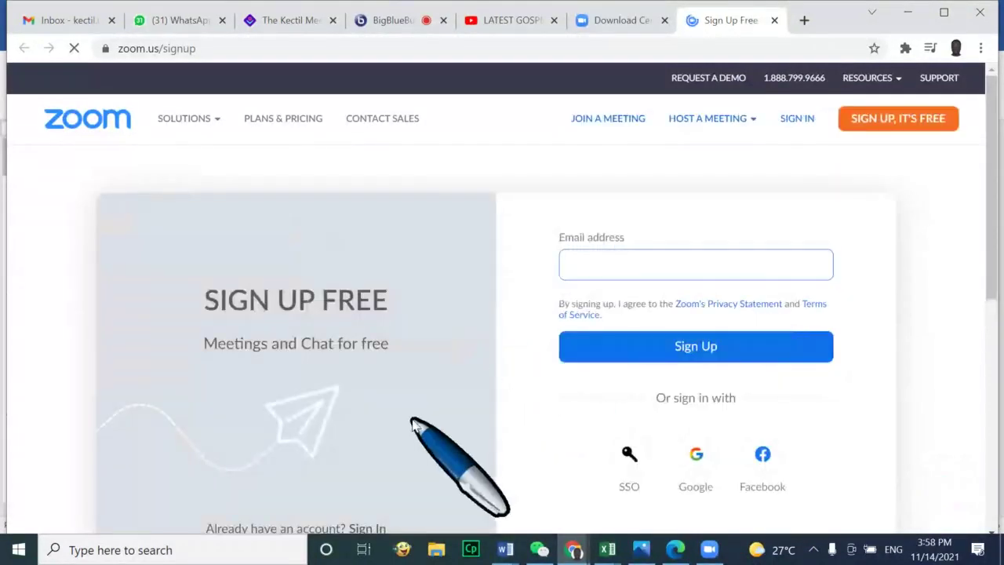
left_click(627, 261)
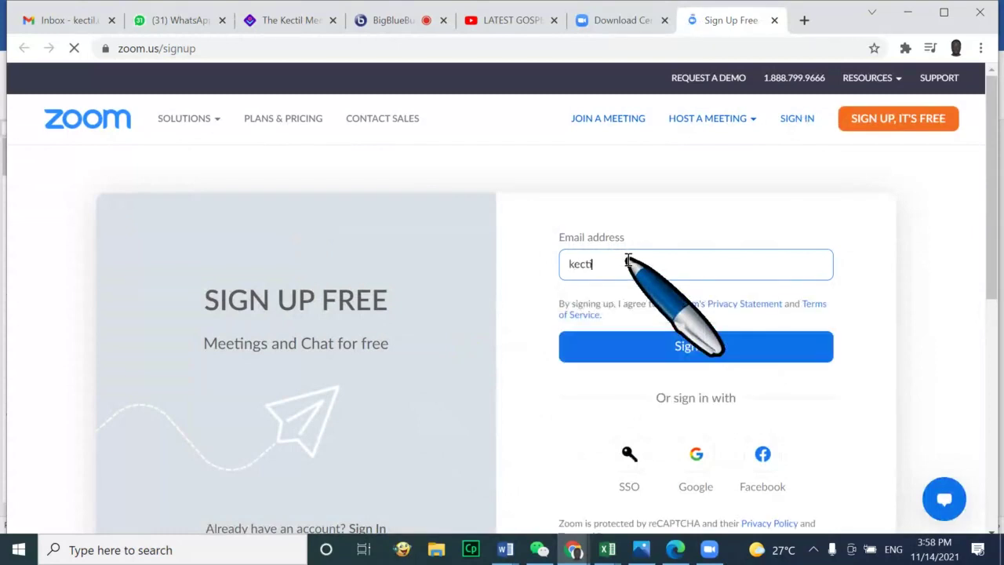
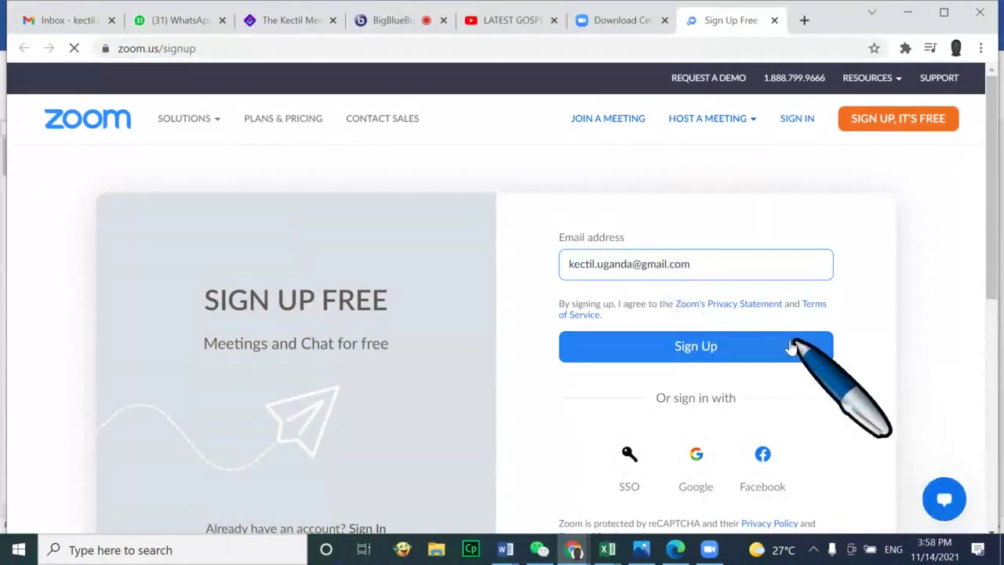
left_click(764, 350)
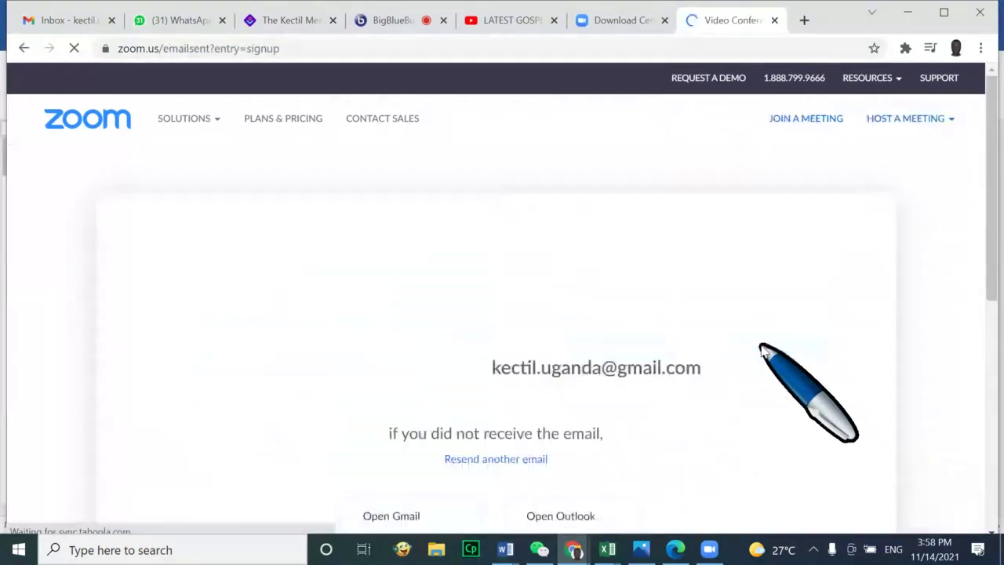
scroll(538, 416, "down", 2)
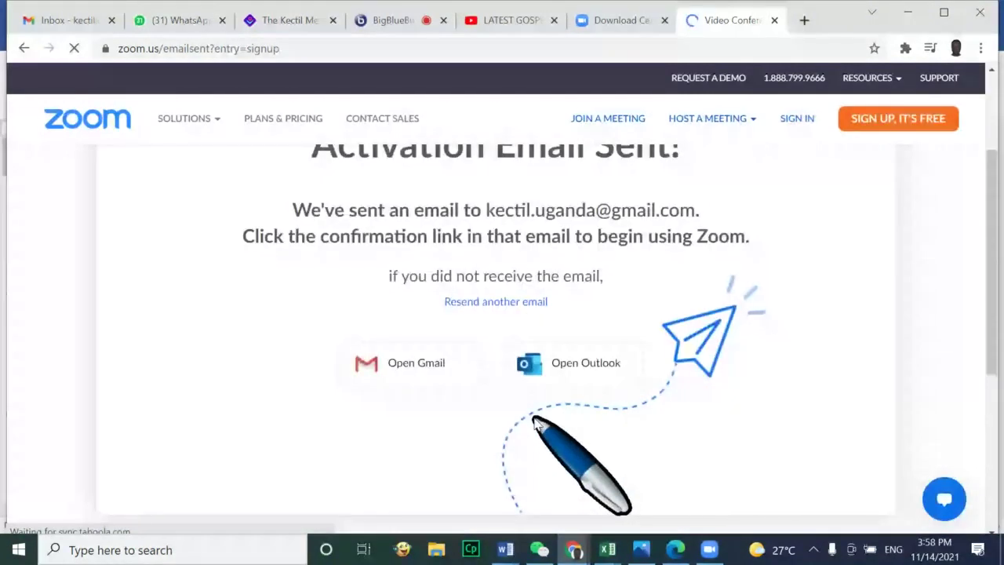
left_click(71, 20)
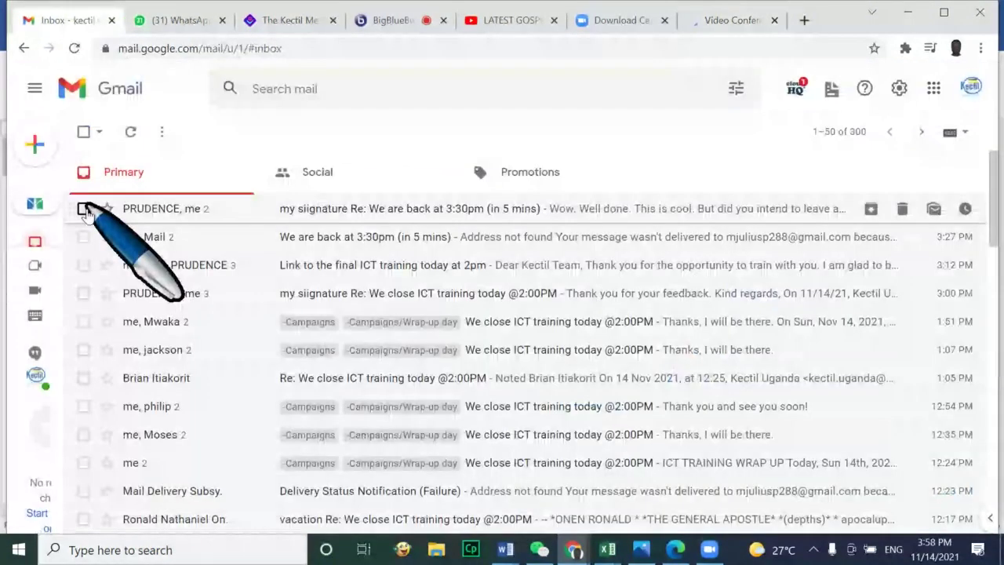
- Open the 'Please activate your Zoom account' email and use its Activate Account link
mouse_move(38, 243)
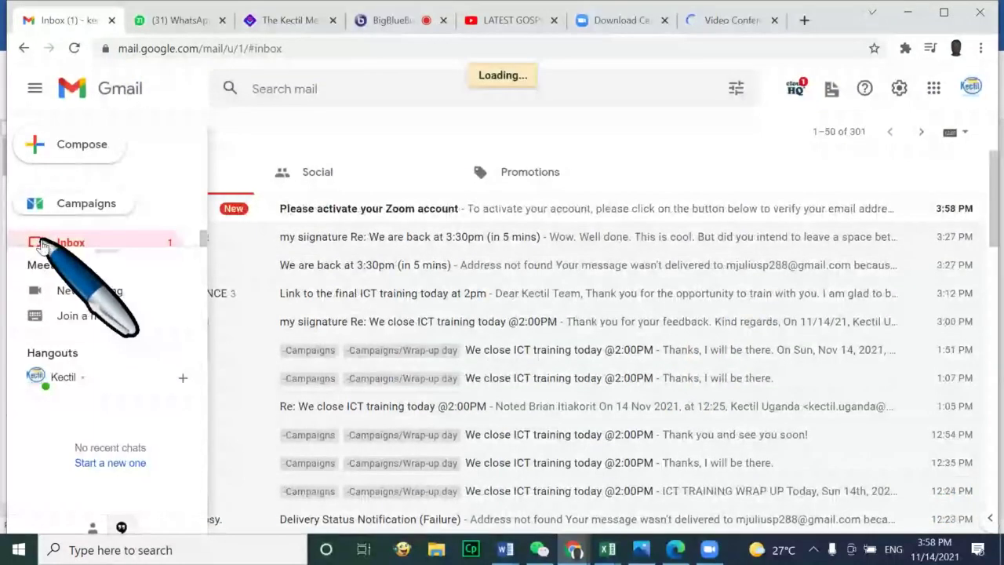
left_click(458, 209)
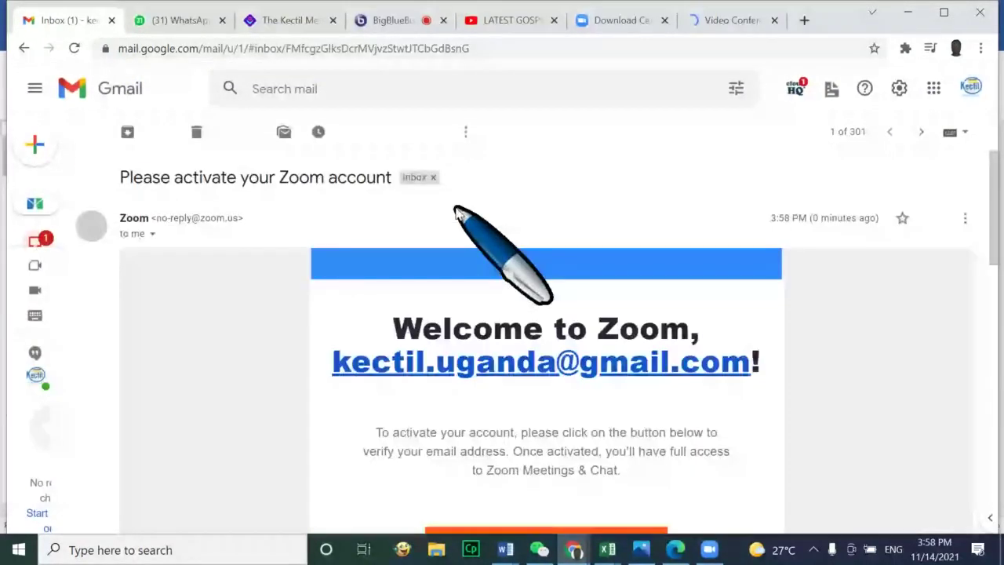
scroll(549, 330, "down", 3)
left_click(572, 316)
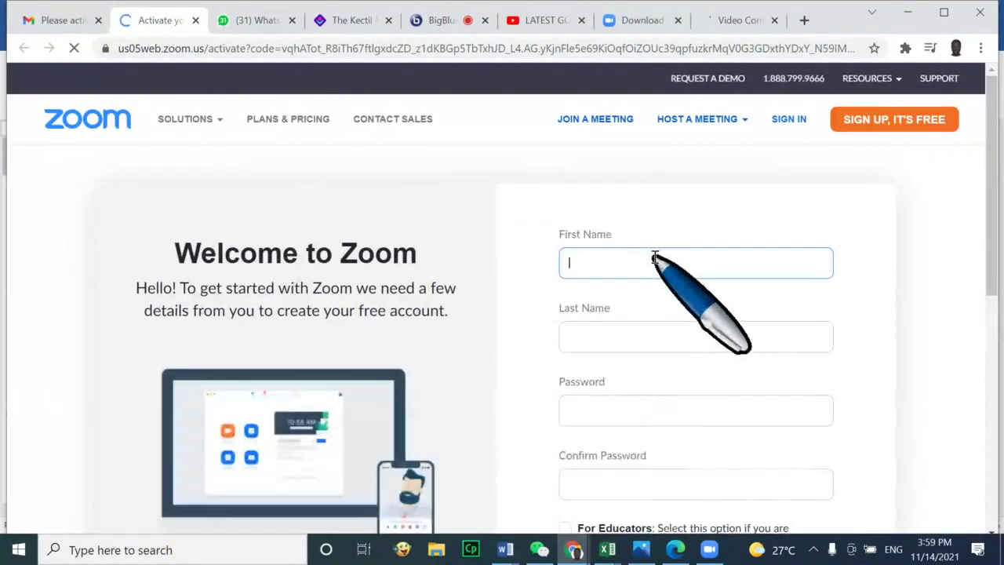
- Fill in the account holder's first and last name, then enter and confirm a password
key("Tab")
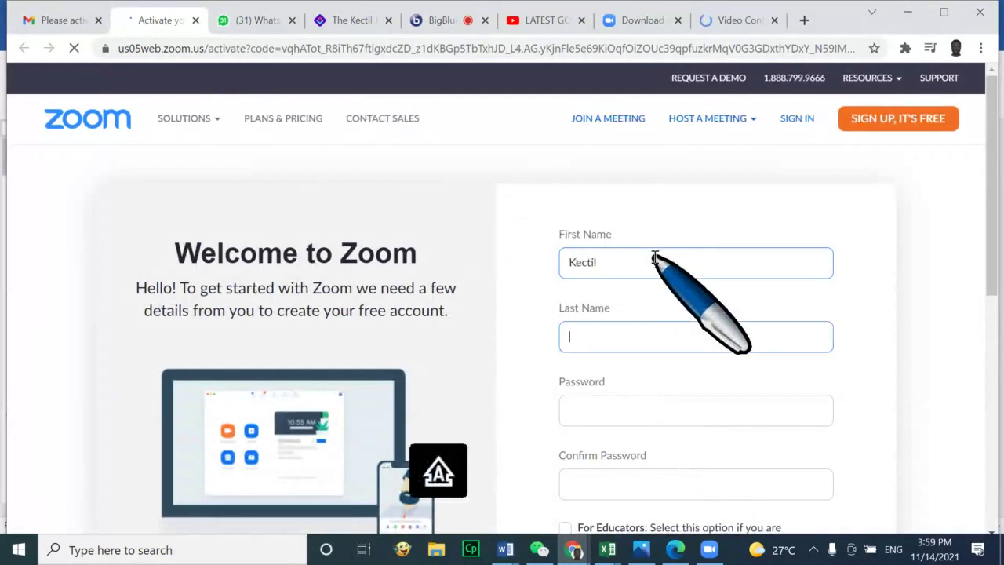
key("Tab")
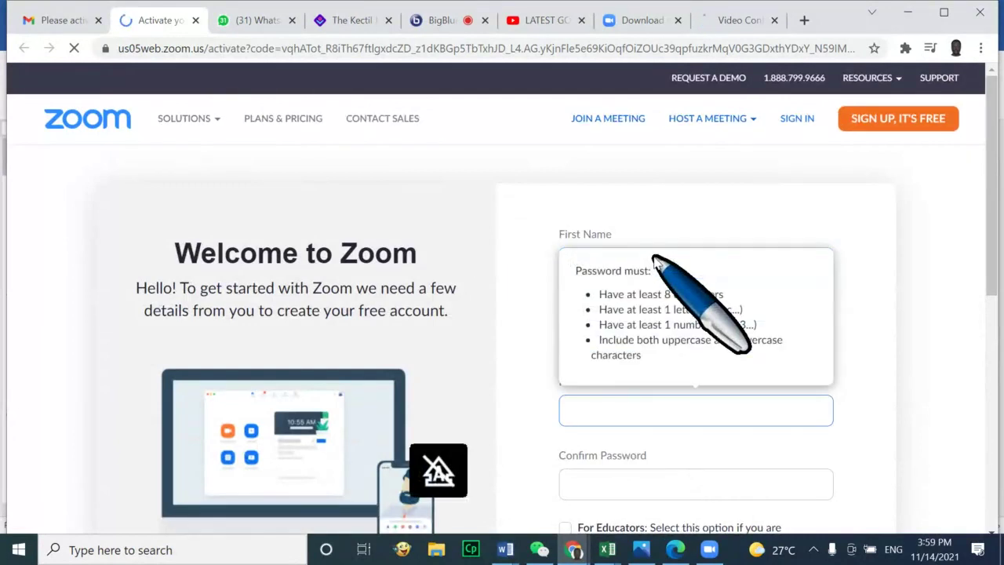
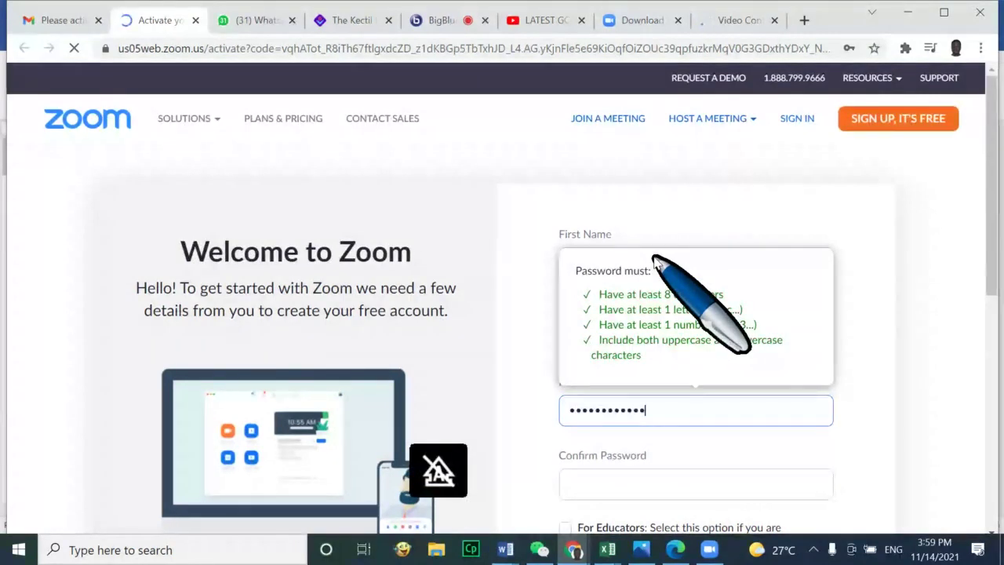
left_click(659, 483)
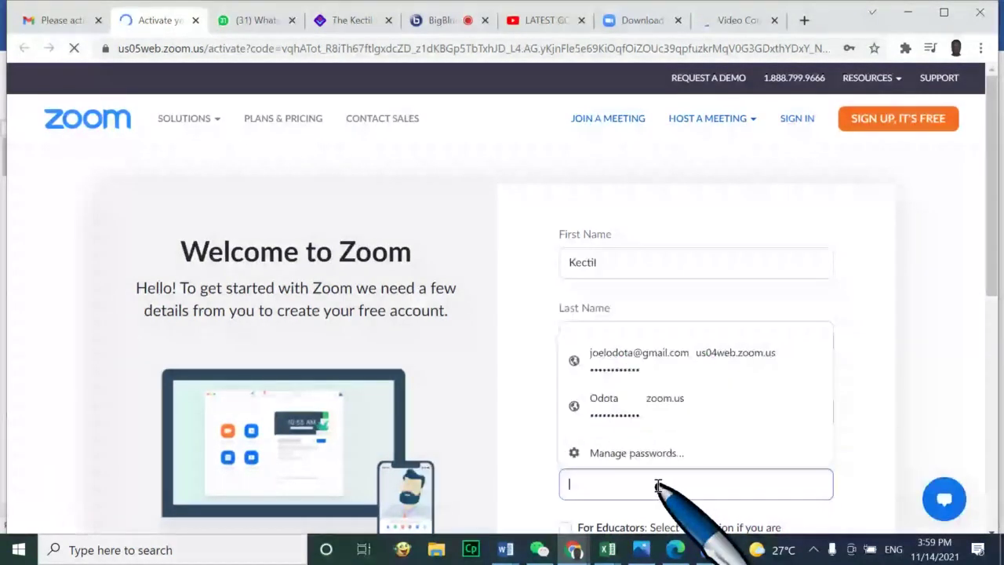
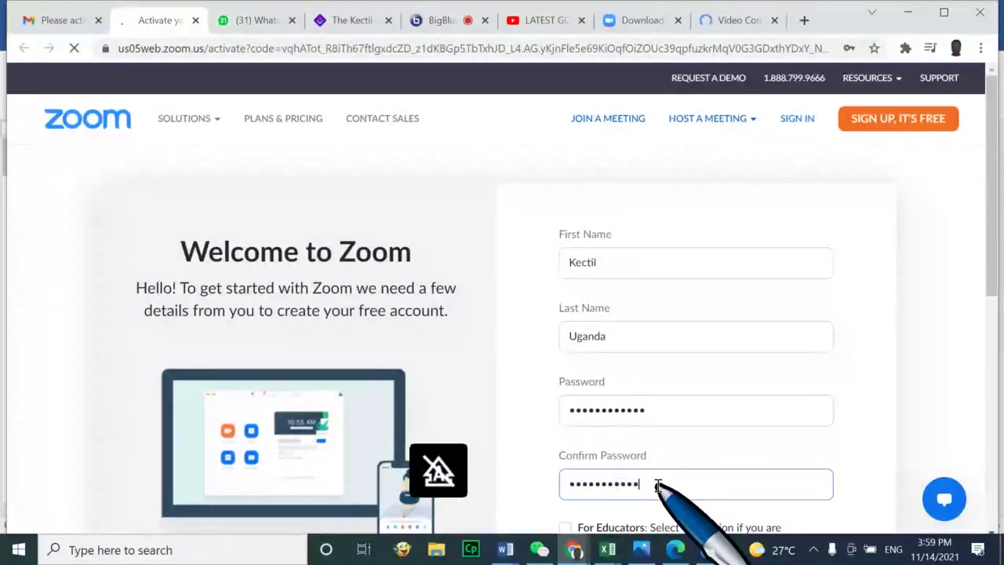
scroll(847, 415, "down", 1)
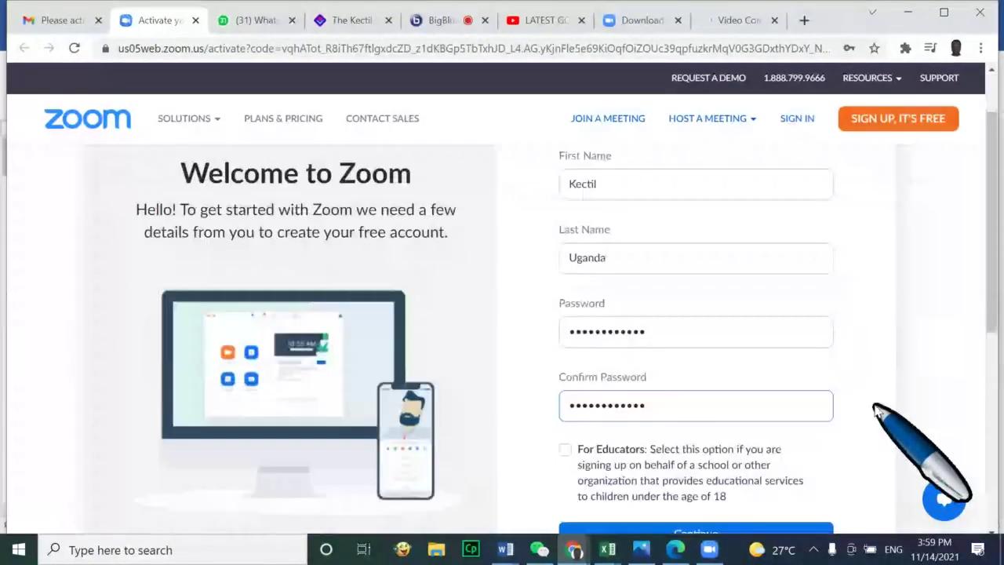
scroll(877, 411, "down", 1)
left_click_drag(745, 329, 478, 322)
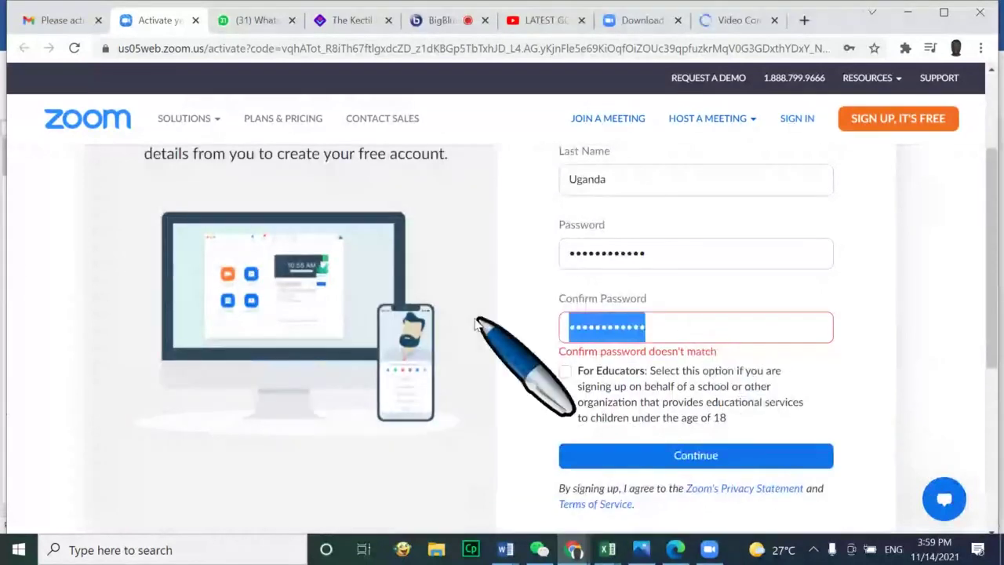
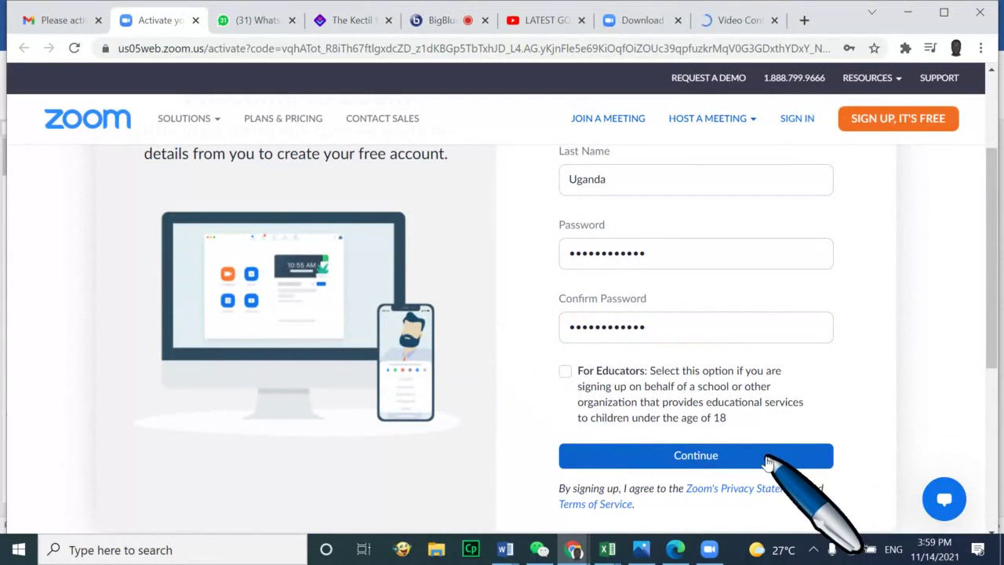
- Submit the new account details and move past the Invite Colleagues step
scroll(767, 463, "down", 3)
left_click(722, 222)
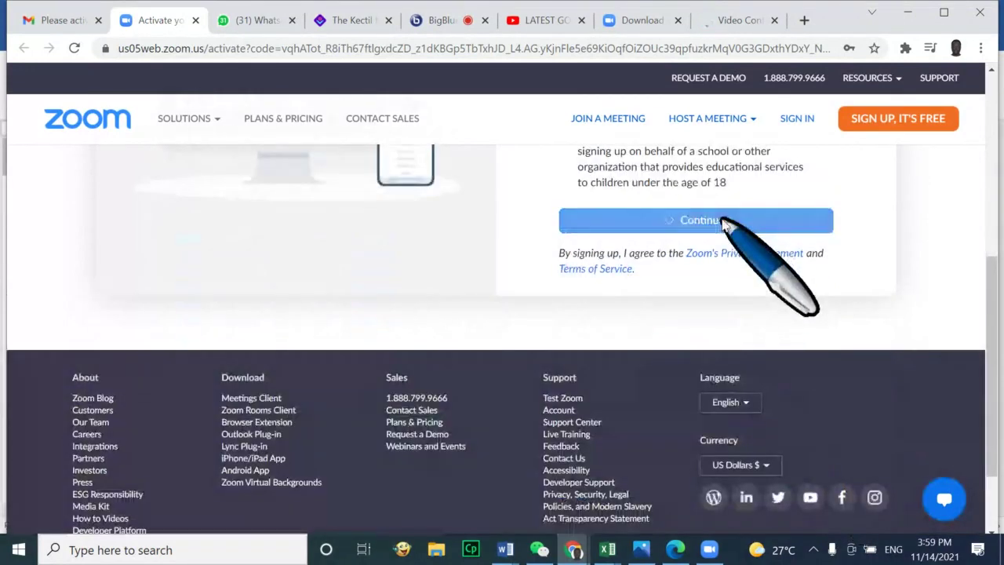
scroll(723, 259, "up", 3)
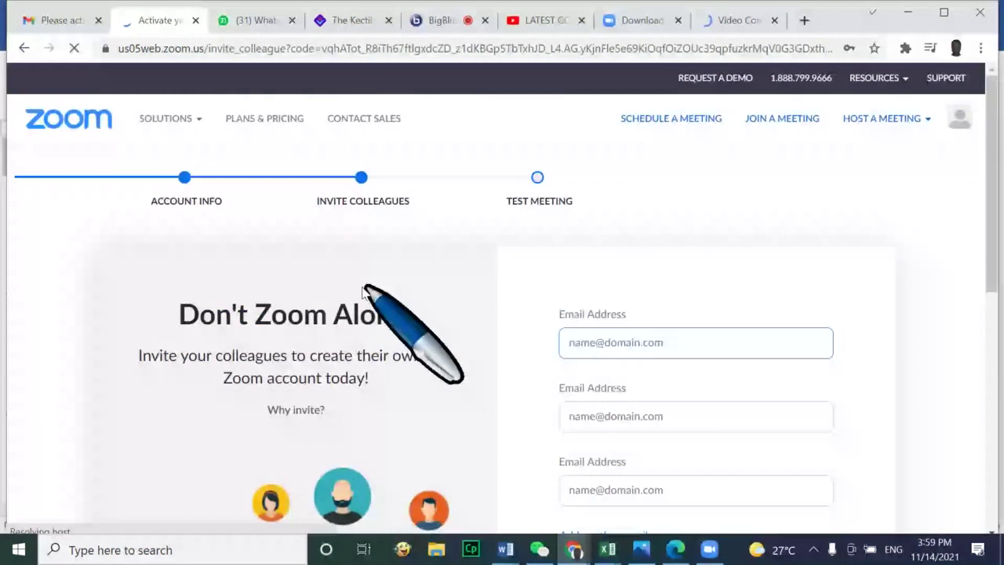
scroll(363, 291, "down", 3)
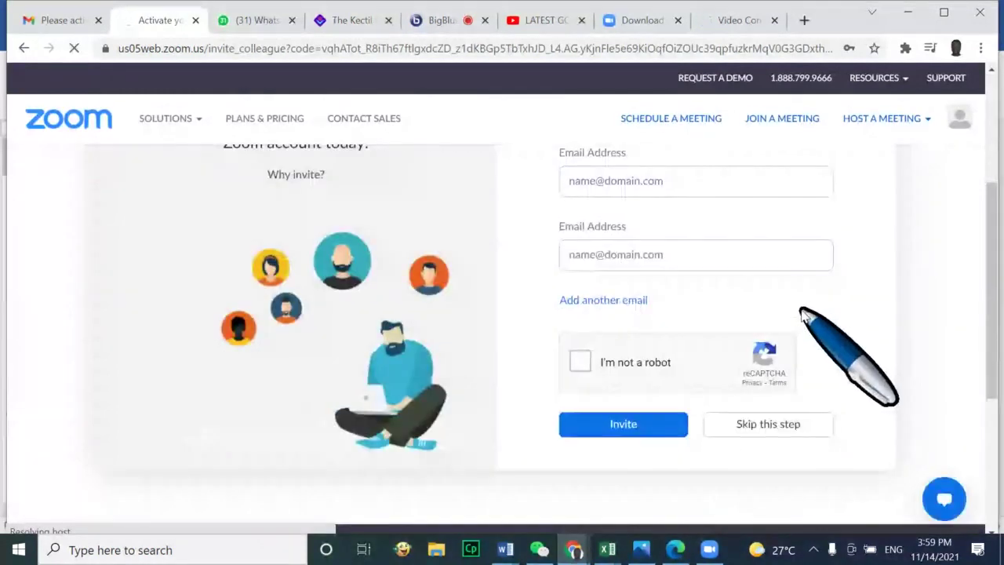
scroll(865, 374, "up", 2)
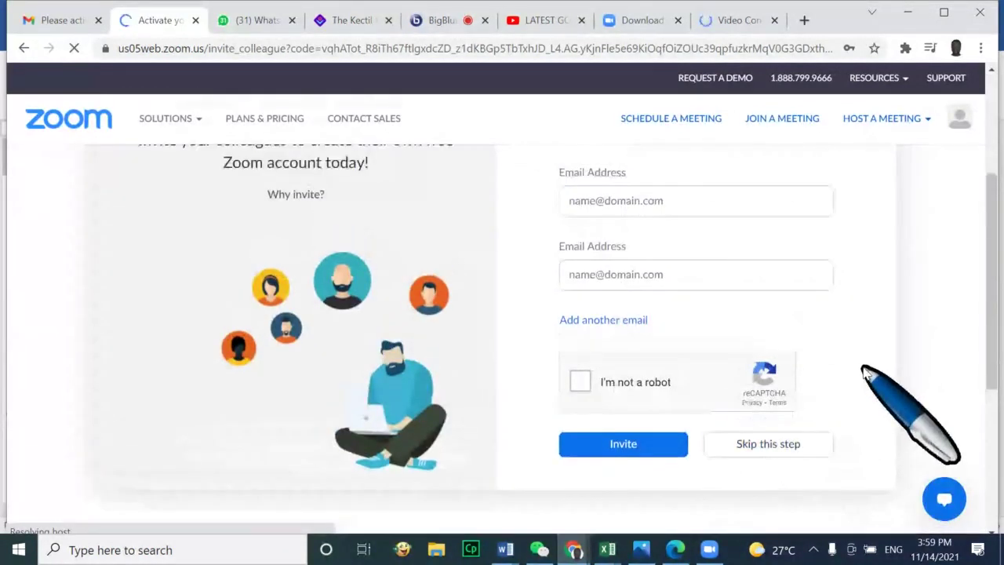
scroll(865, 374, "down", 3)
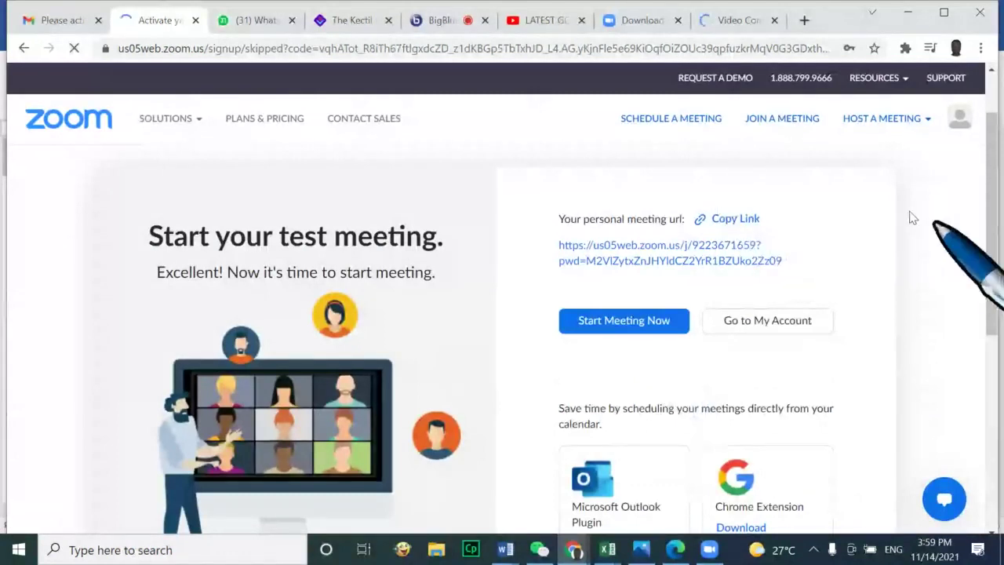
- Sign in to the Zoom desktop client with the account's e-mail and password
mouse_move(878, 78)
left_click(711, 550)
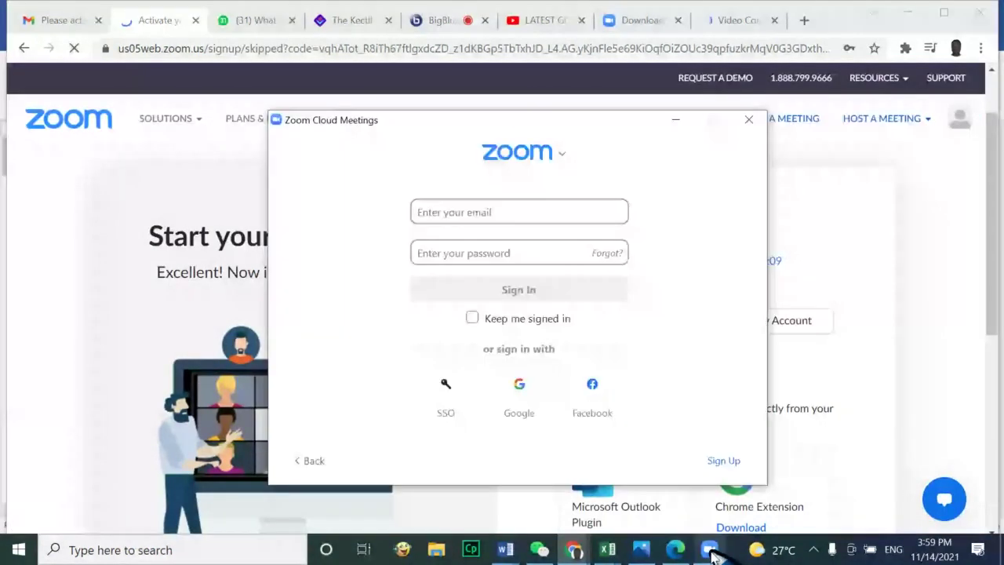
left_click(551, 212)
left_click(151, 169)
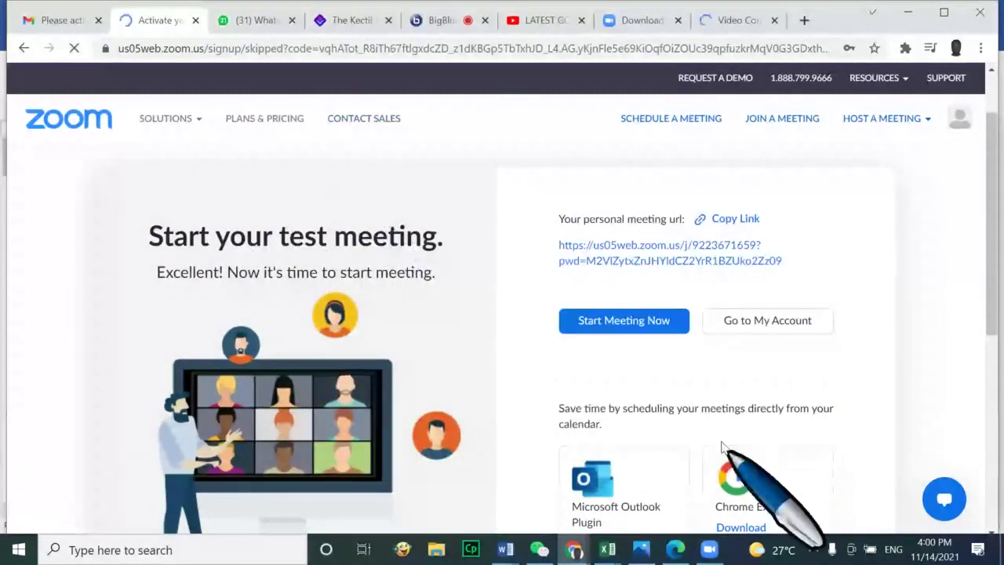
left_click(709, 549)
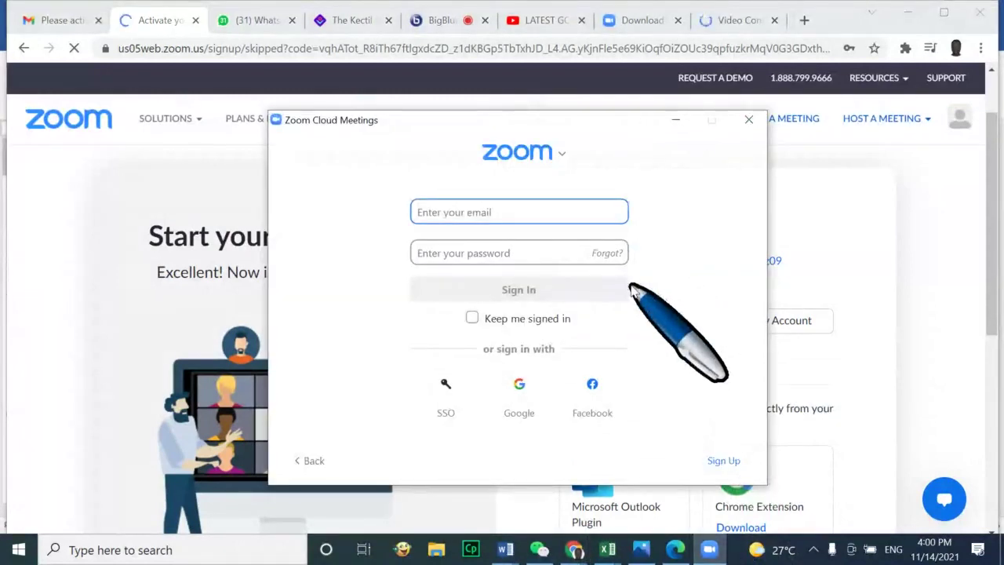
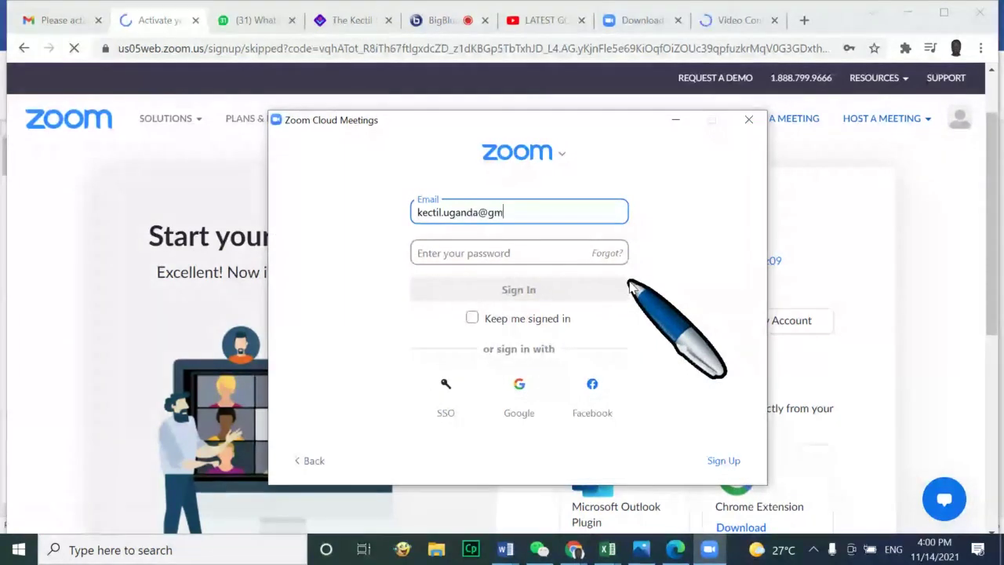
key("Tab")
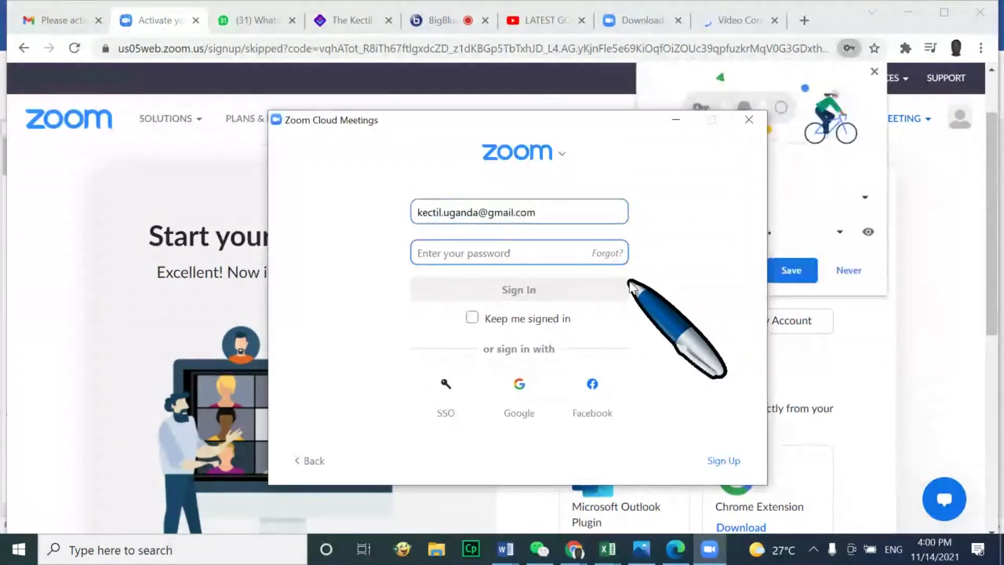
type("*")
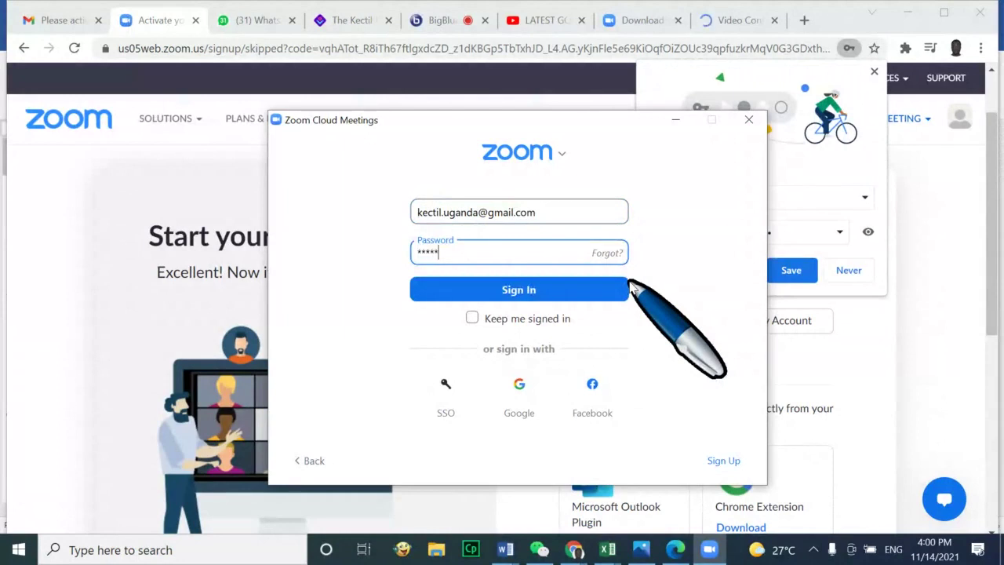
type("**")
key("BackSpace")
key("BackSpace")
key("BackSpace")
type("*******")
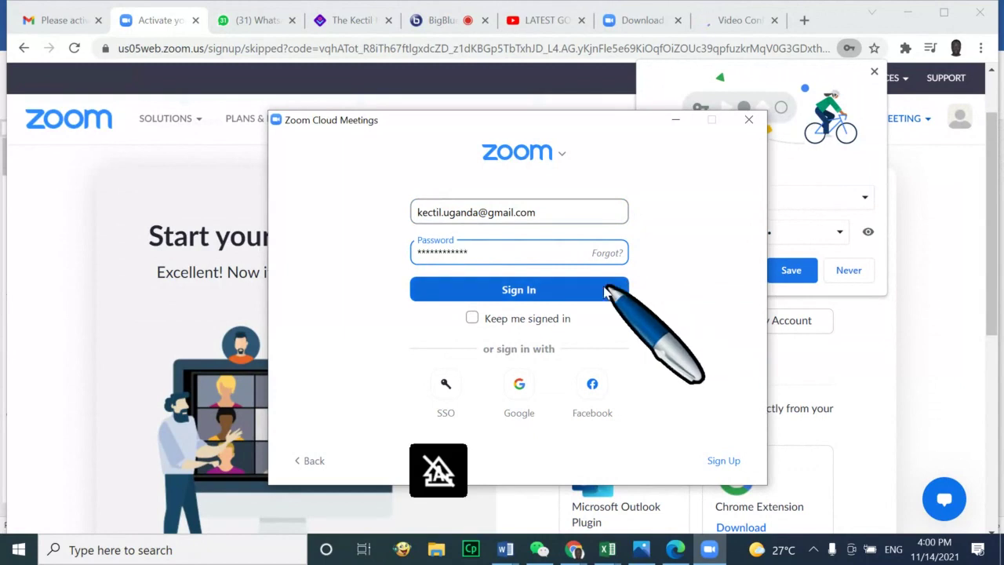
left_click(497, 288)
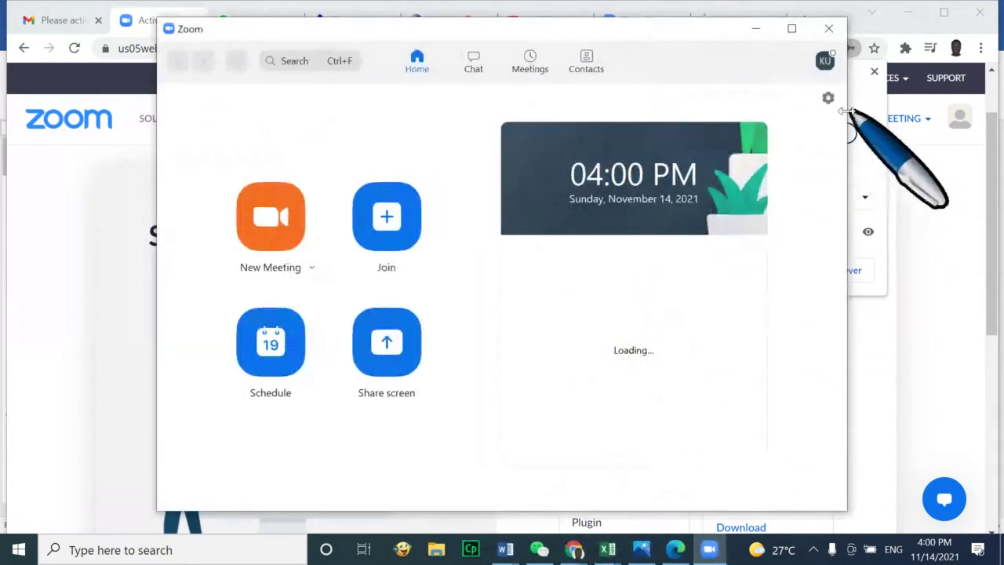
- Choose Change My Picture from the KU avatar menu in the Zoom client
left_click(823, 61)
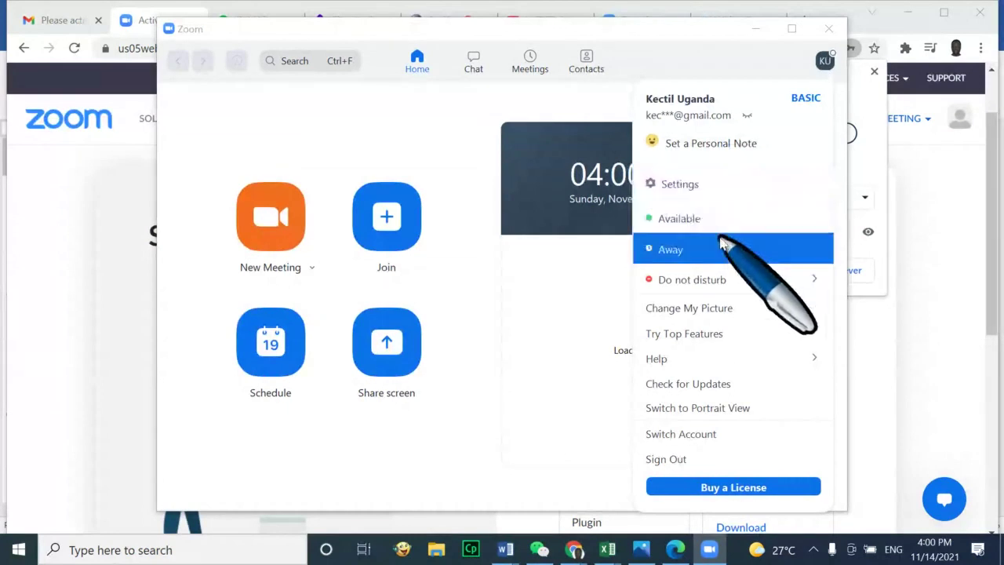
left_click(732, 308)
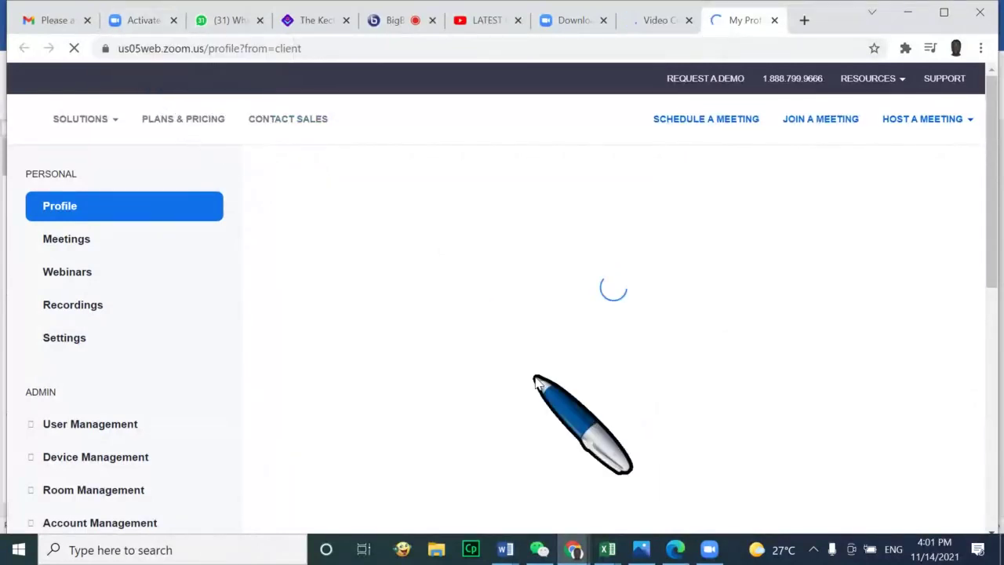
- Open the Change profile picture dialog from the avatar on the loaded web Profile page
scroll(685, 370, "down", 3)
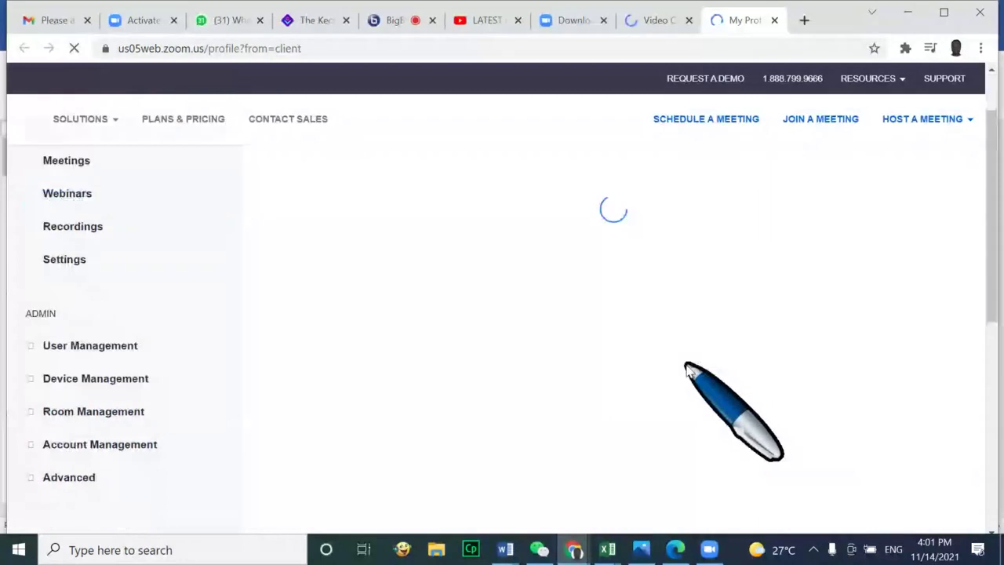
scroll(686, 369, "up", 3)
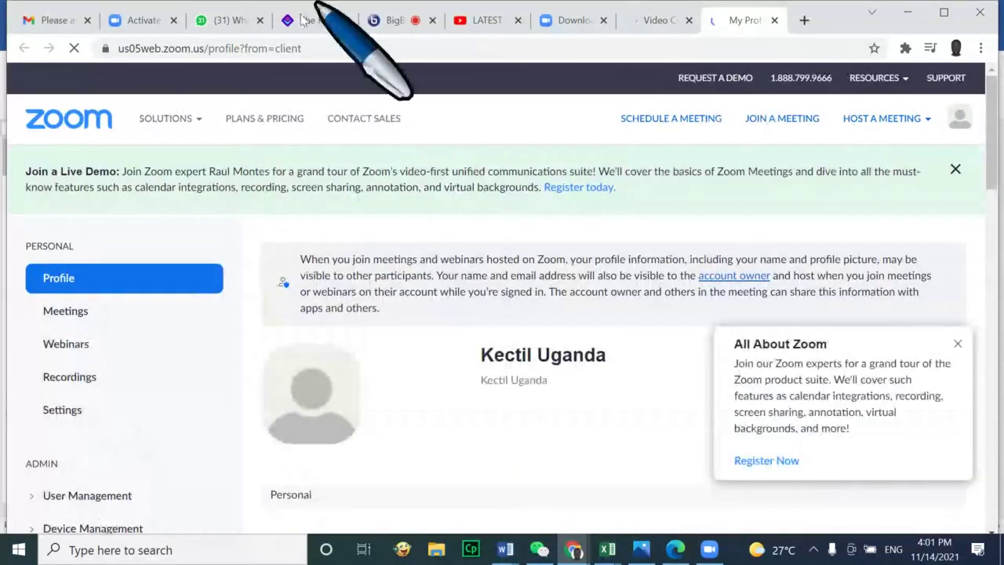
scroll(454, 443, "down", 1)
scroll(451, 443, "down", 1)
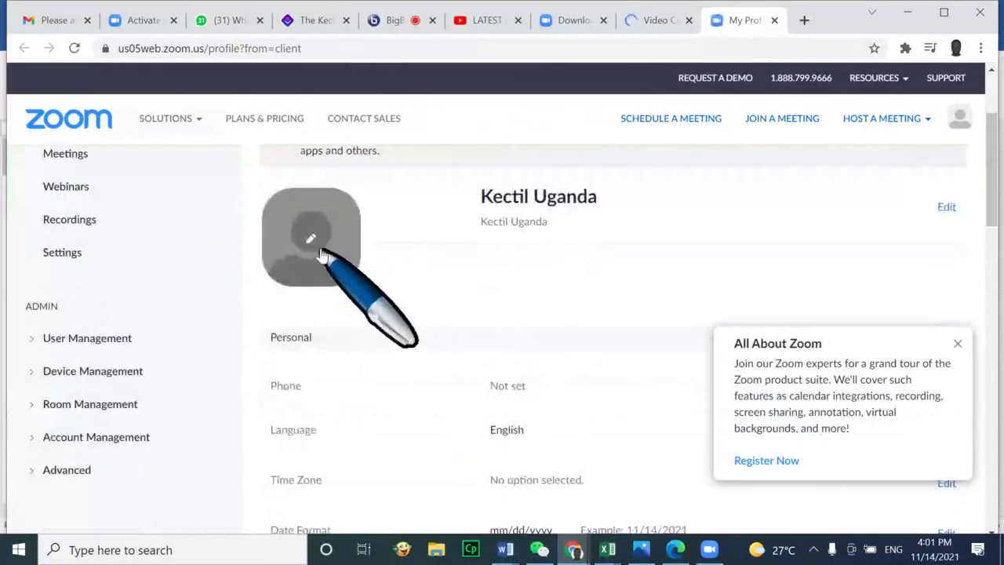
left_click(322, 251)
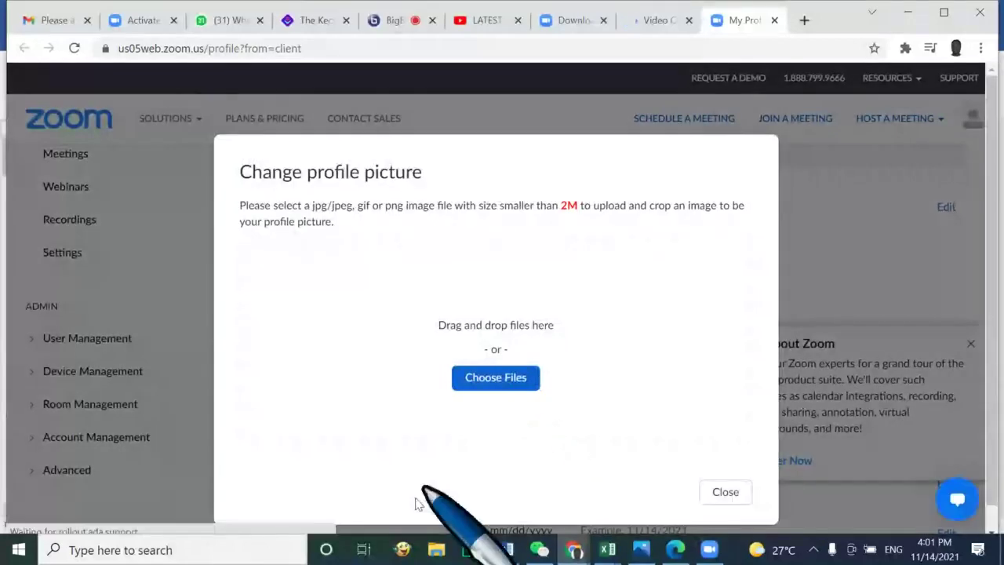
- Drag the 'Final day' image from Downloads into the profile picture upload area
left_click(437, 549)
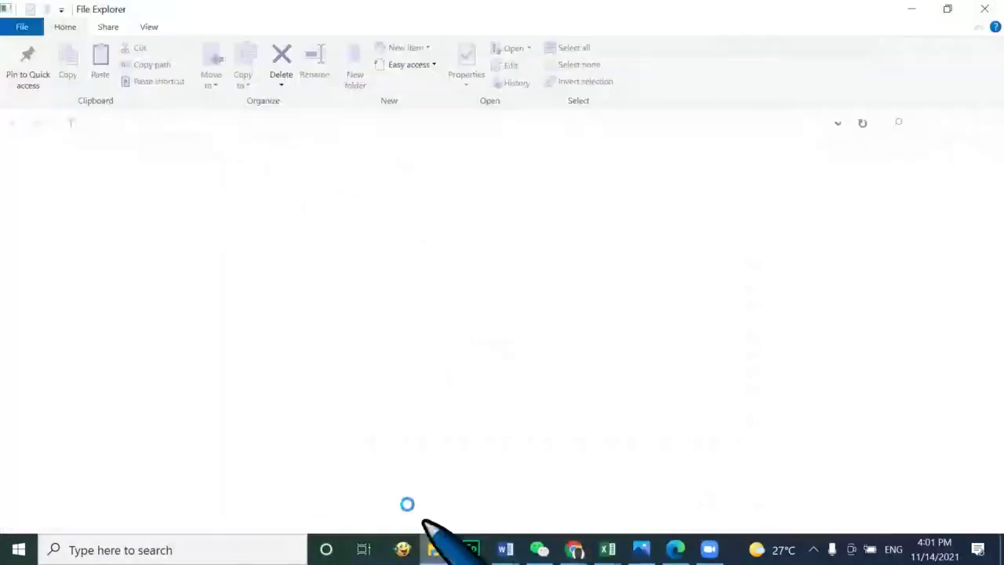
left_click(946, 9)
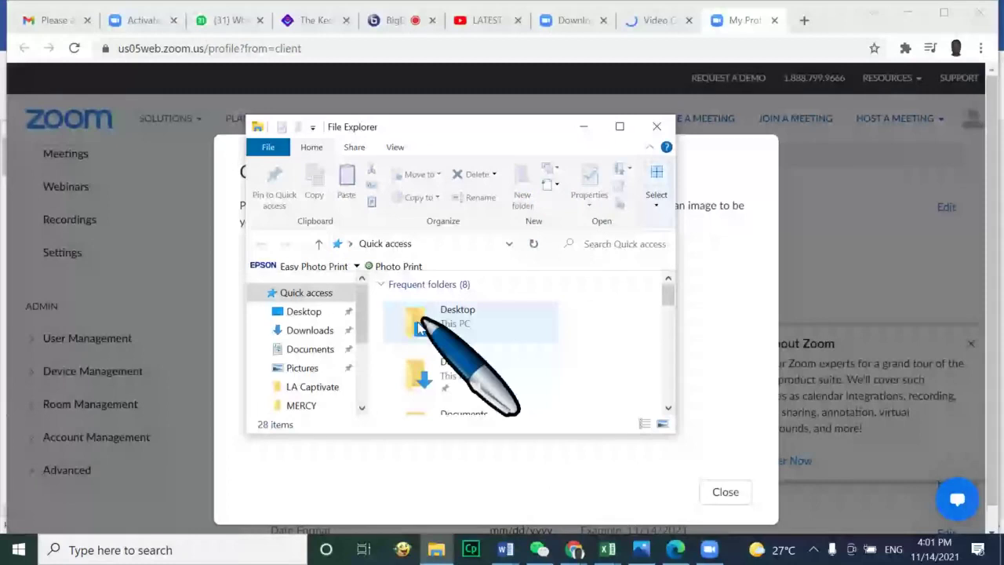
double_click(424, 368)
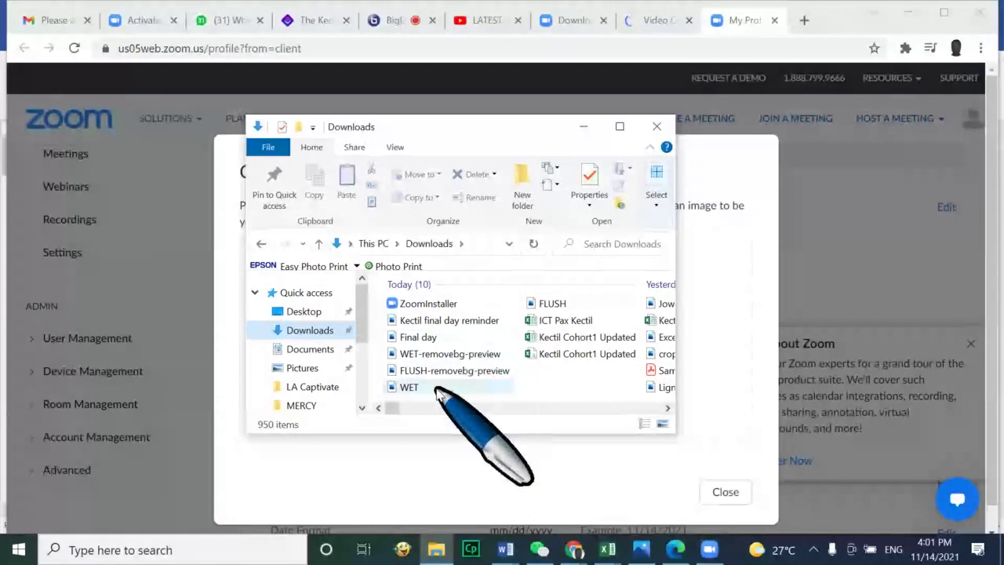
left_click(443, 336)
left_click_drag(538, 137, 249, 105)
left_click_drag(161, 305, 455, 364)
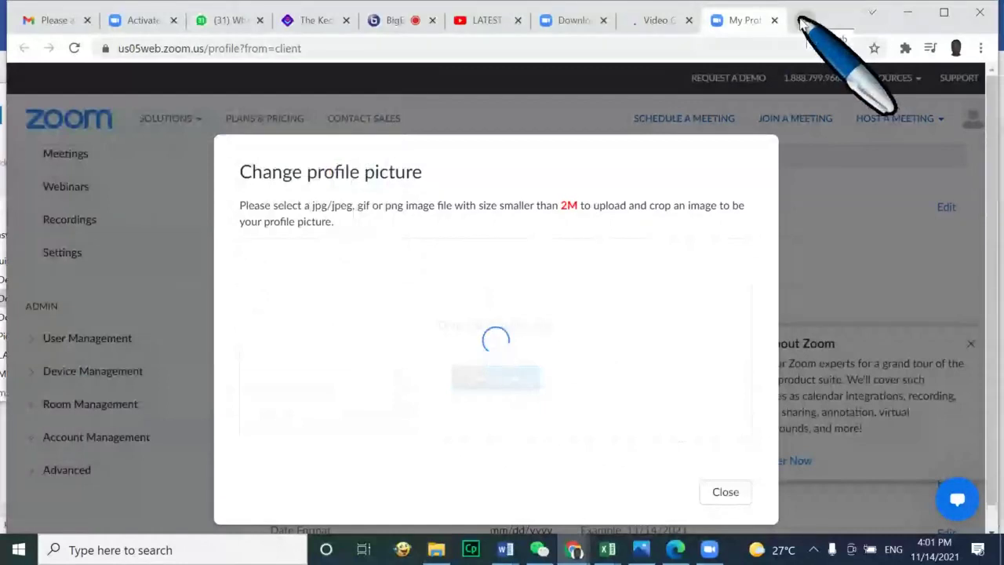
- Tighten the crop square around the poster from top and bottom, then save it
left_click(527, 48)
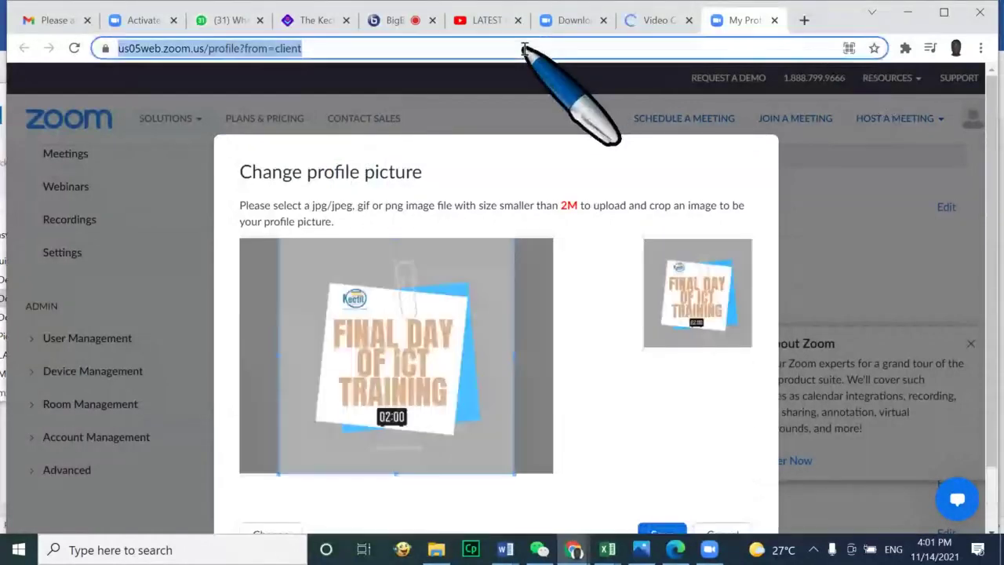
double_click(323, 48)
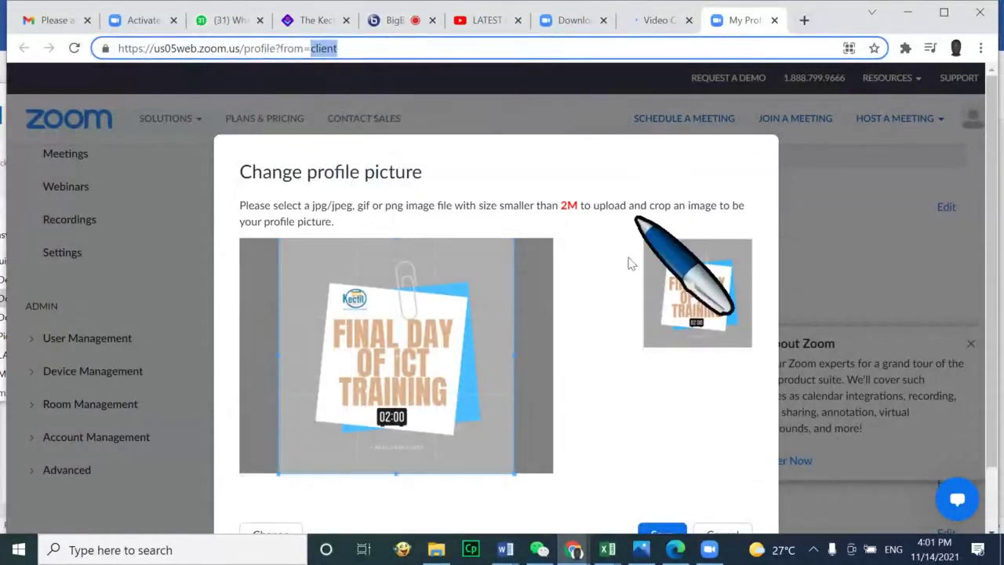
scroll(616, 416, "down", 1)
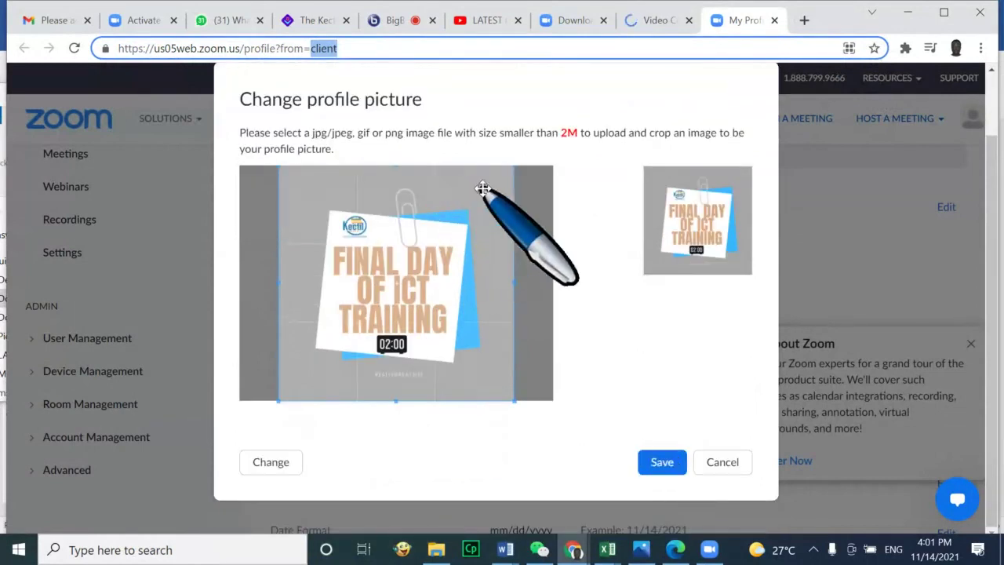
left_click(503, 171)
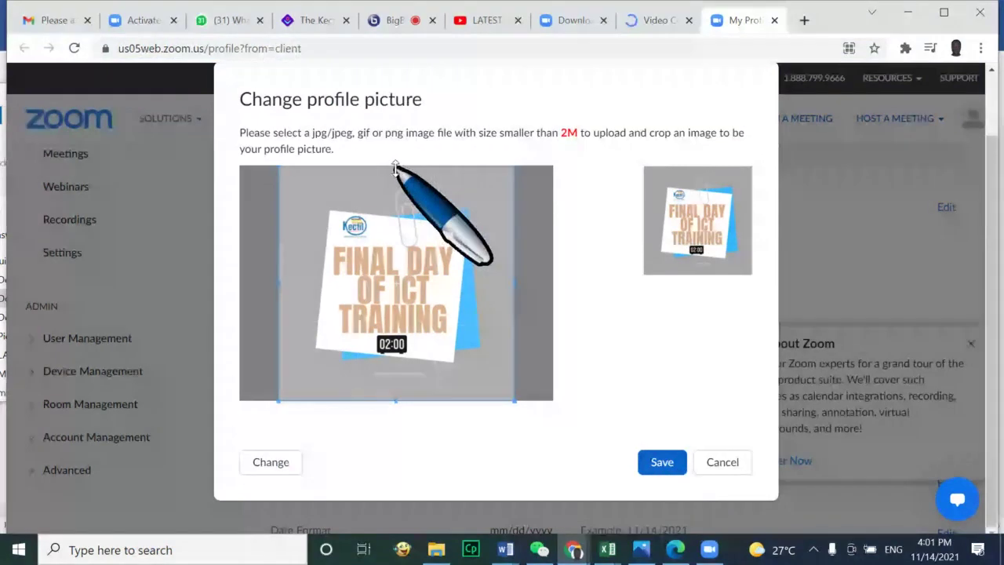
left_click_drag(396, 167, 398, 197)
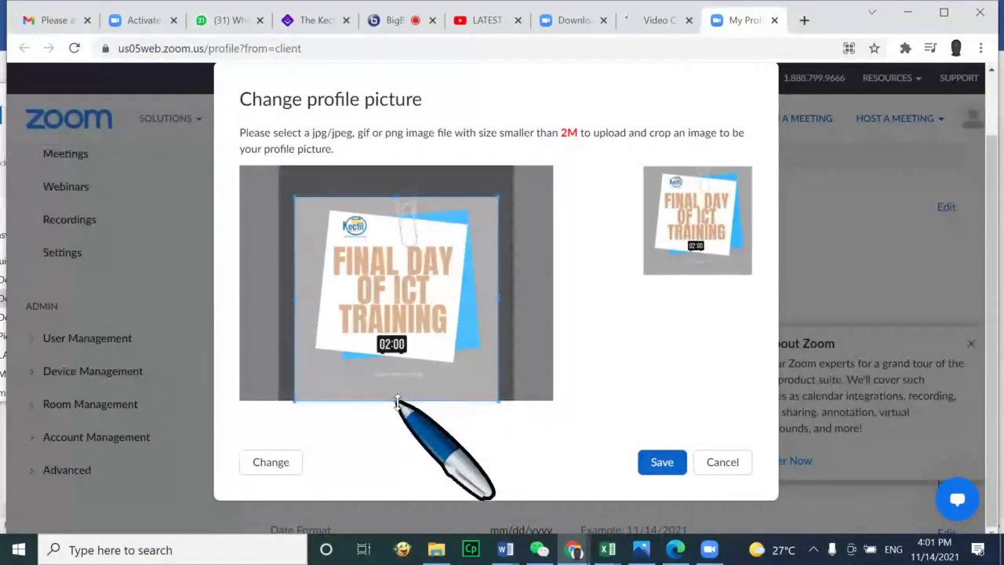
left_click_drag(398, 402, 404, 368)
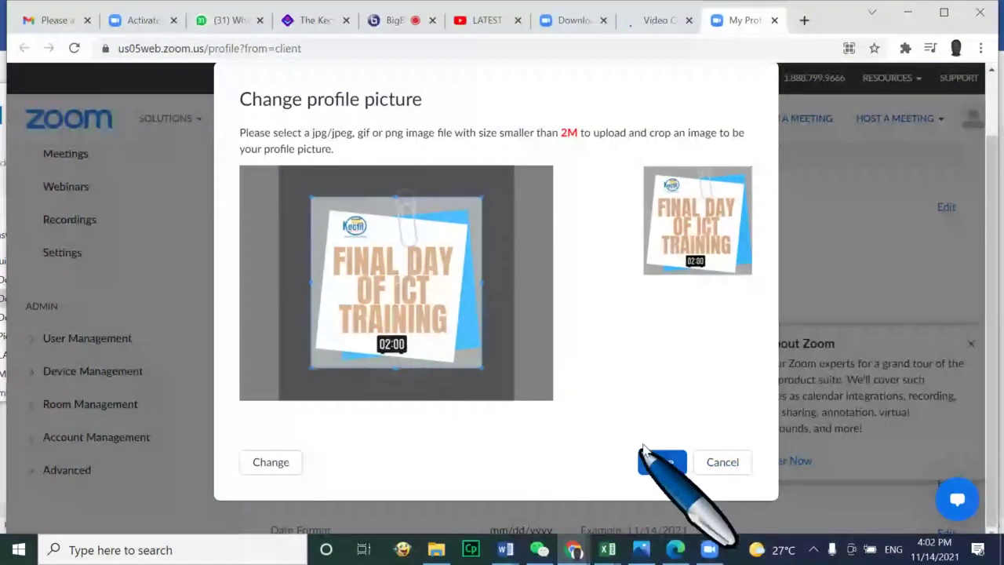
left_click(667, 465)
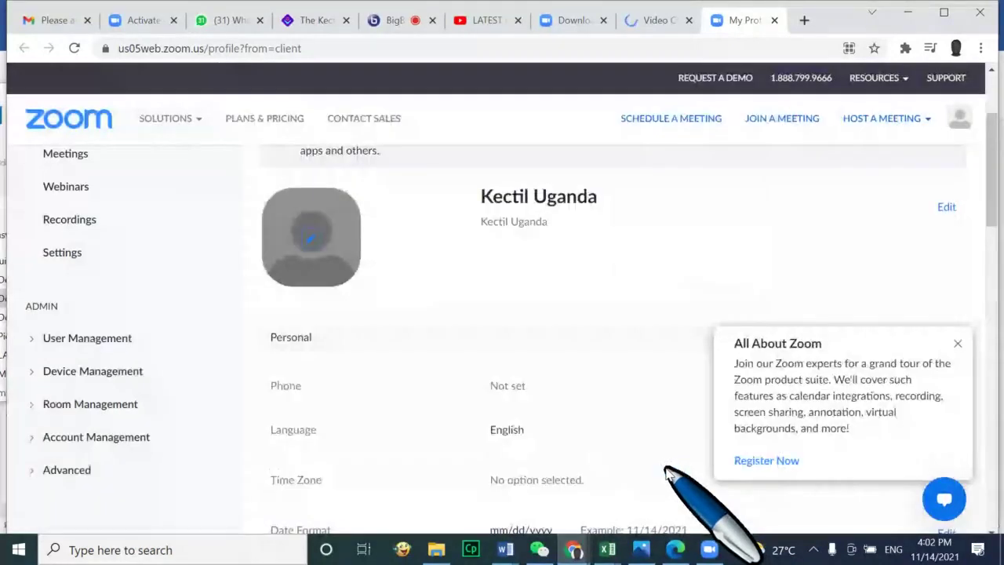
- Close the All About Zoom popup and Zoom Apps notice to reach the desktop client's Home screen
scroll(627, 444, "down", 5)
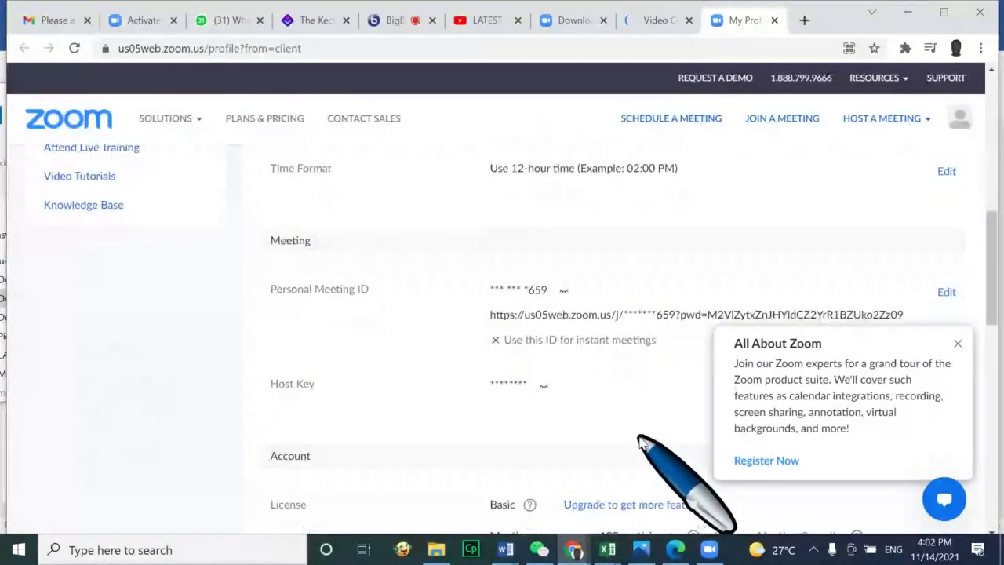
scroll(642, 444, "down", 1)
left_click(957, 343)
left_click(709, 550)
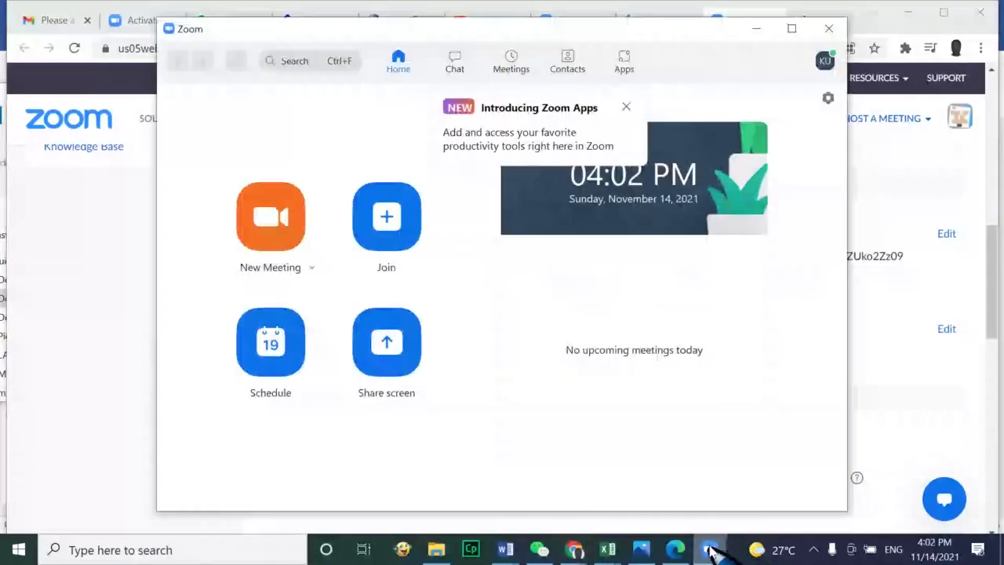
left_click(623, 106)
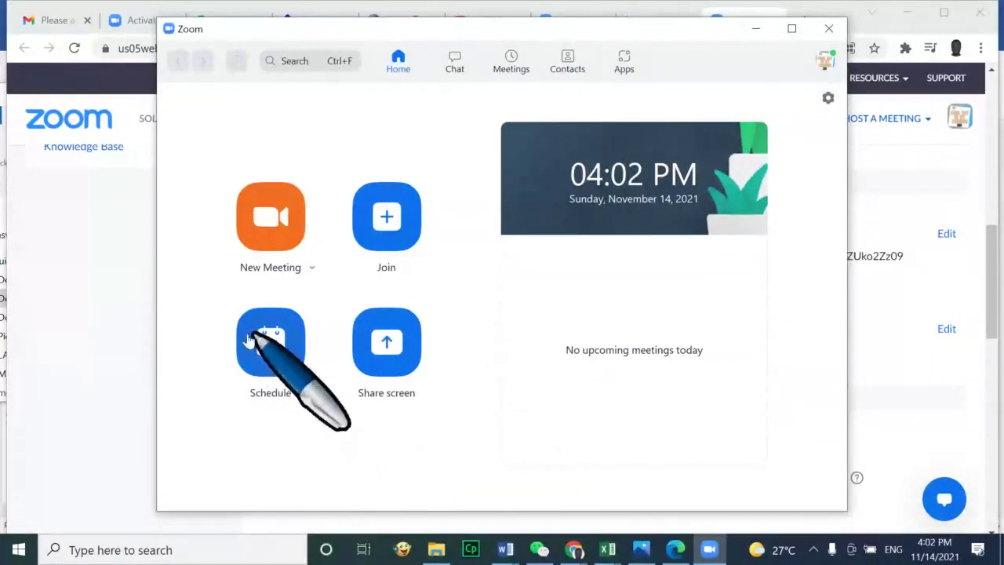
- Create a new scheduled meeting with the topic 'Kectil Uganda Catchup'
left_click(271, 343)
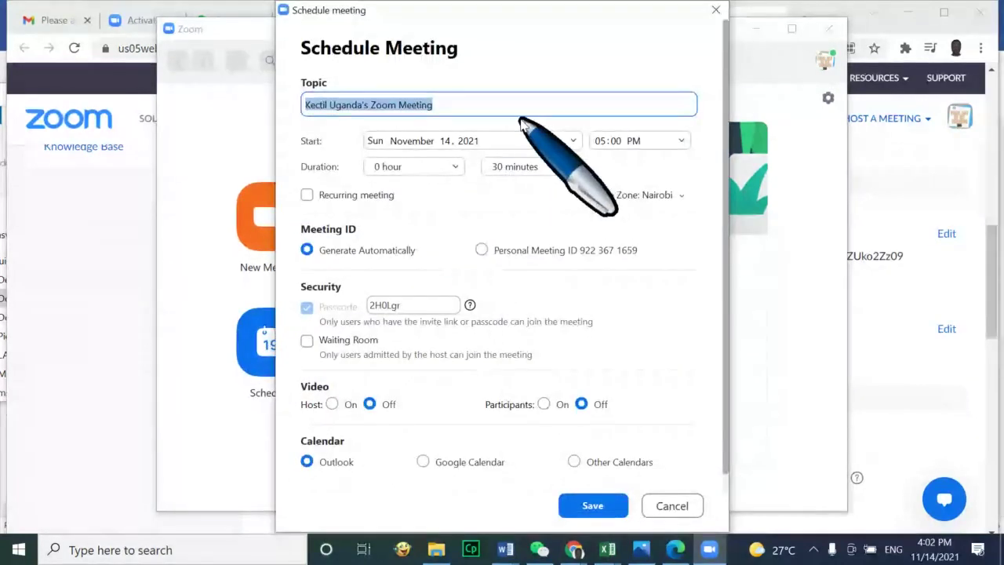
type("Ke")
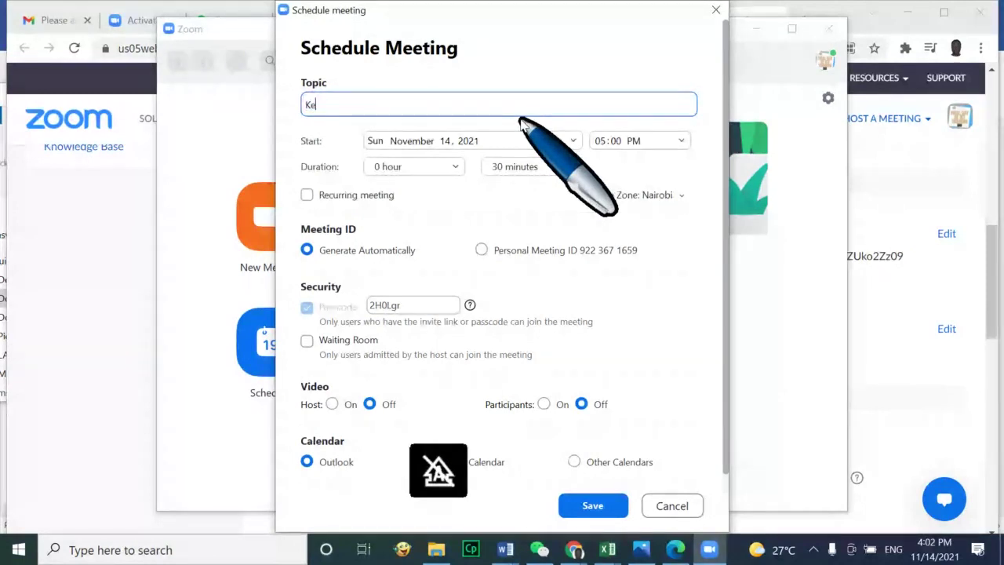
type("ctil Uganda T")
type("tchup")
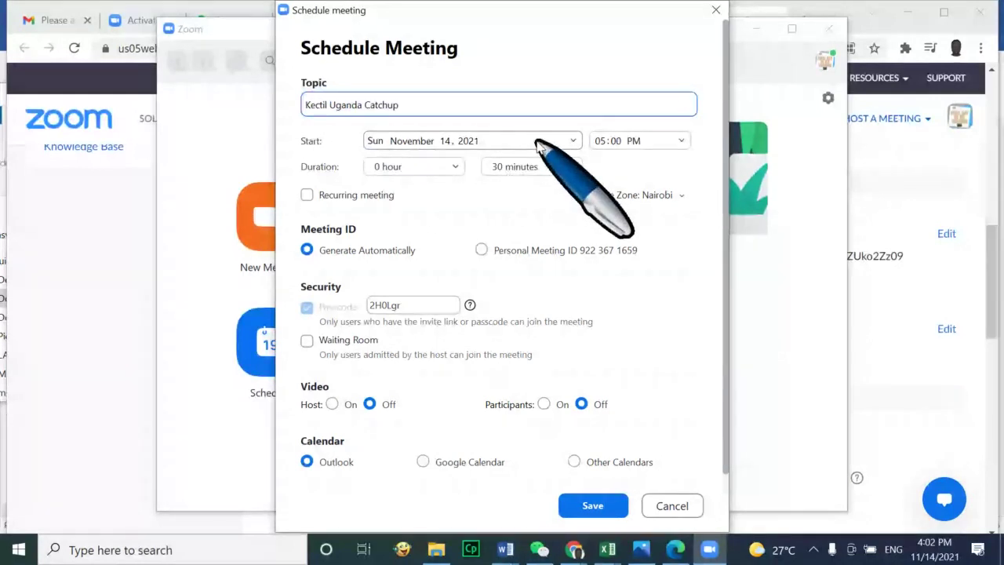
left_click(634, 142)
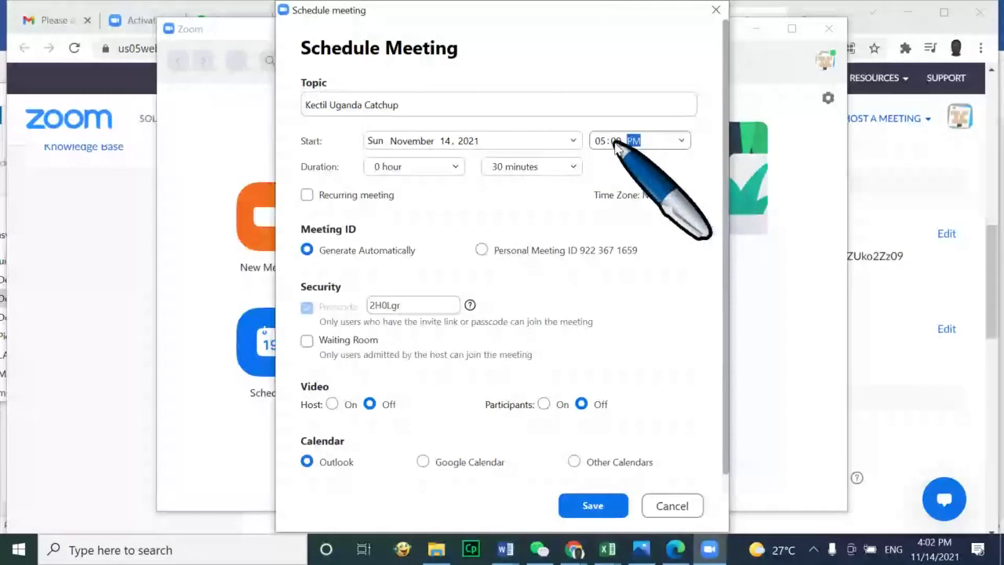
left_click(615, 141)
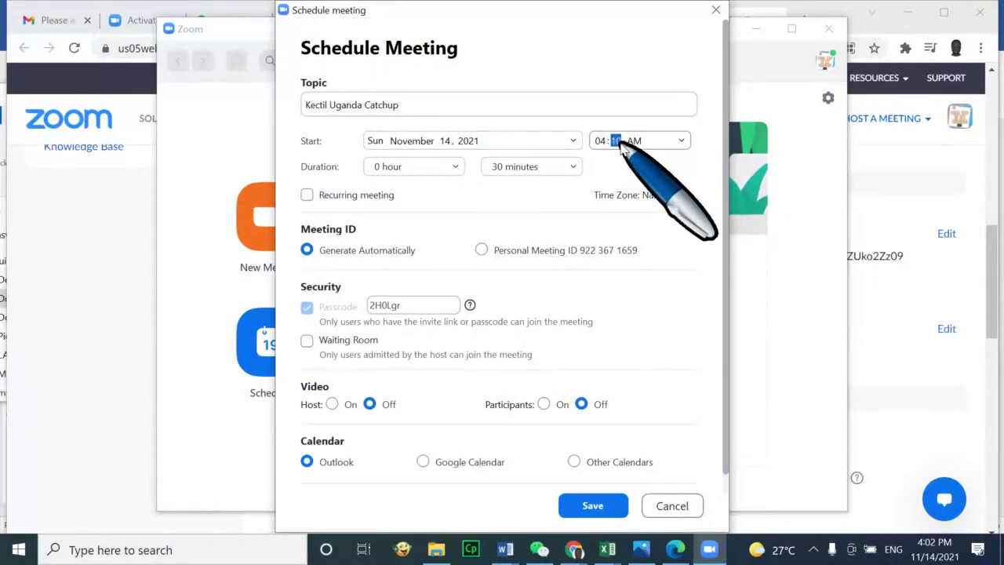
- Set the meeting start time to 04:15 PM on November 14, 2021
left_click(681, 141)
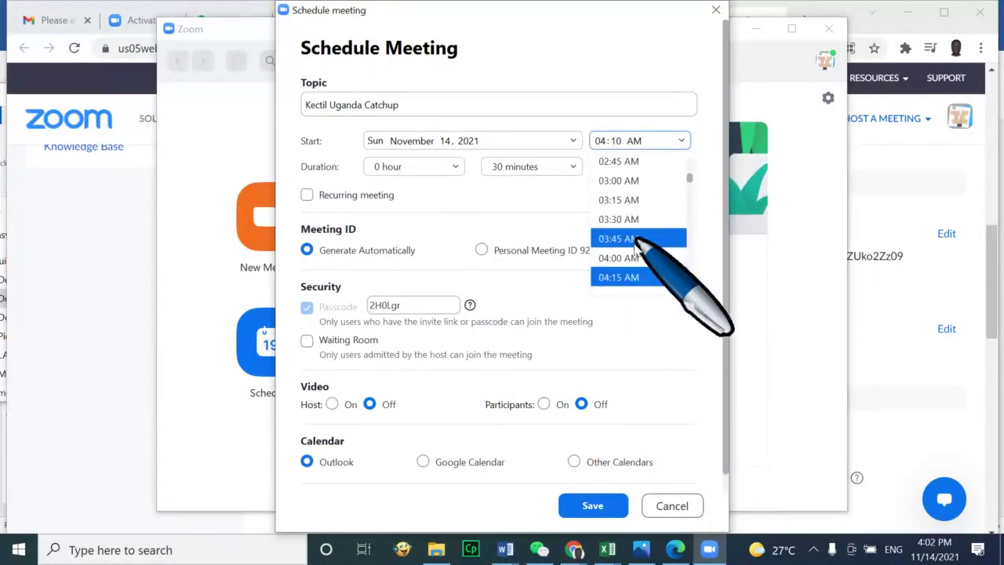
scroll(627, 259, "down", 1)
scroll(627, 266, "down", 5)
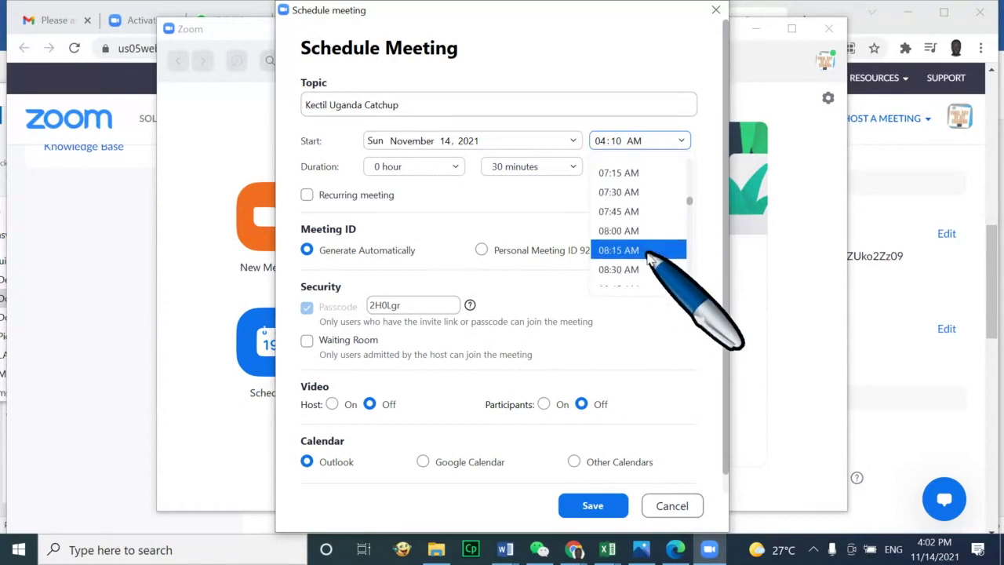
scroll(649, 258, "down", 19)
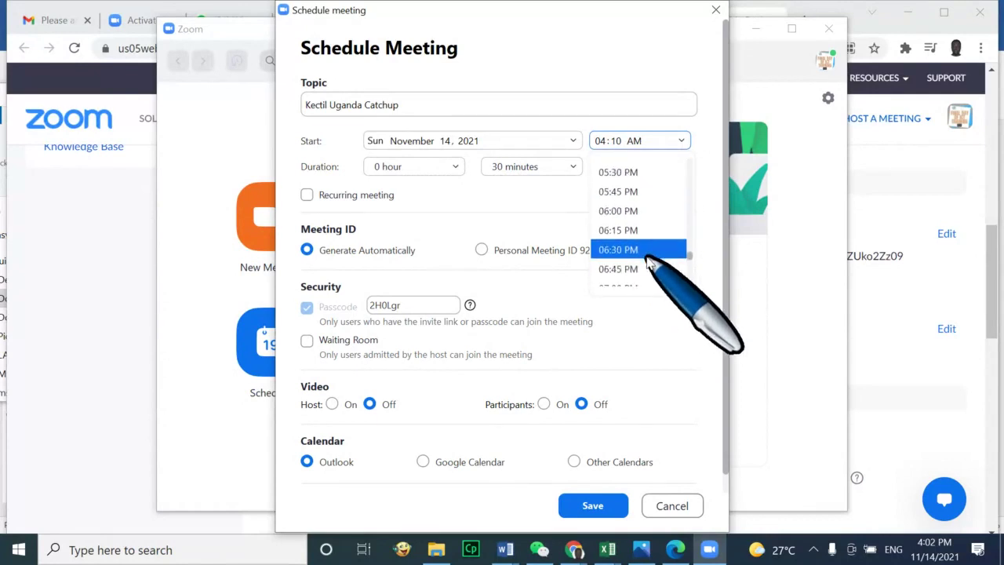
scroll(649, 262, "down", 1)
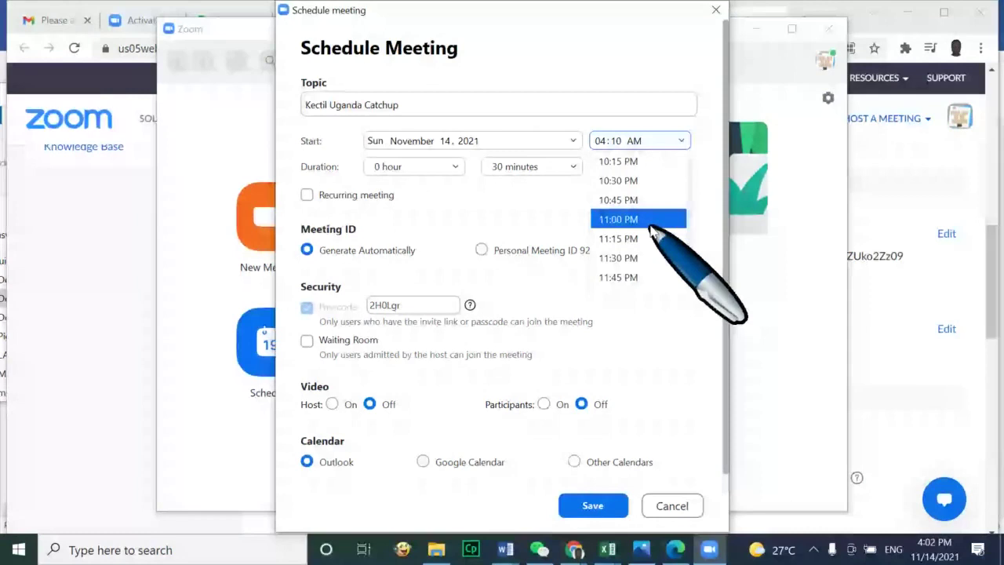
scroll(650, 222, "up", 1)
scroll(657, 221, "up", 1)
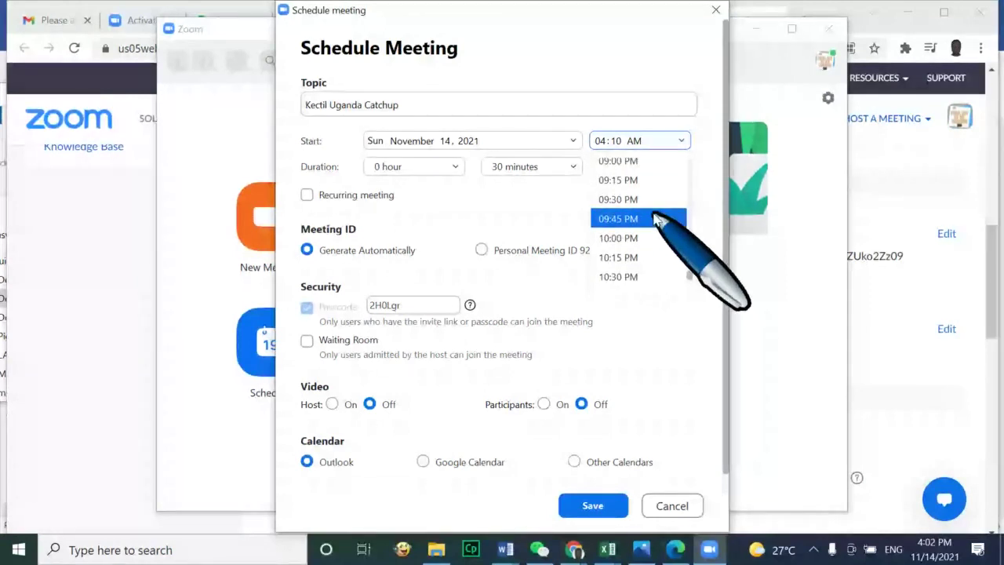
scroll(657, 221, "down", 1)
scroll(657, 223, "up", 4)
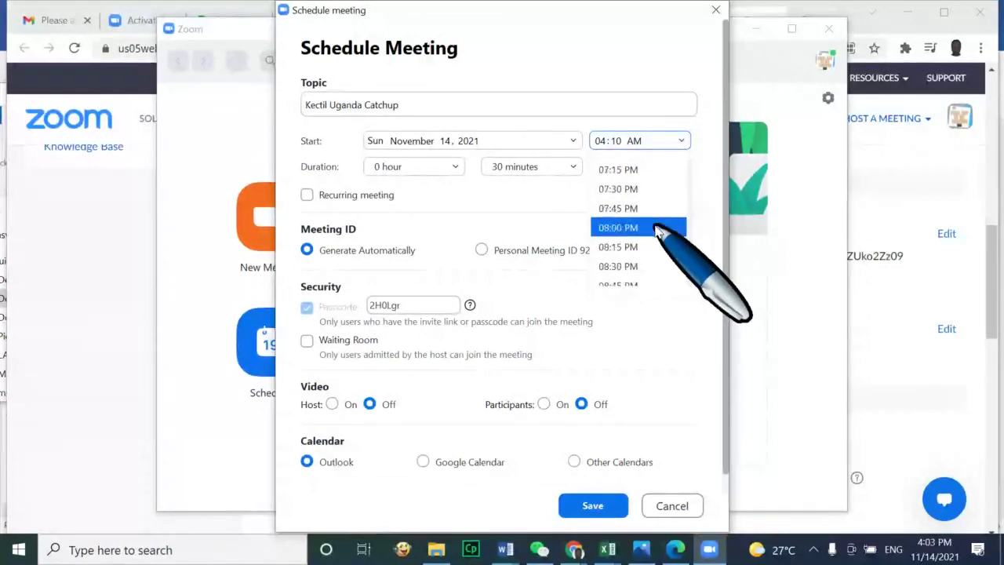
scroll(657, 228, "up", 2)
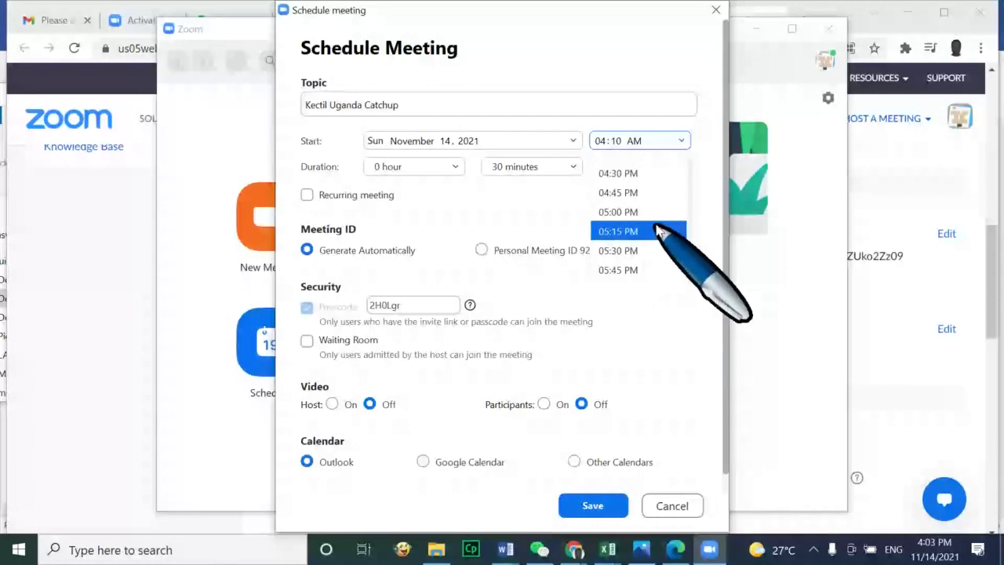
scroll(657, 227, "up", 1)
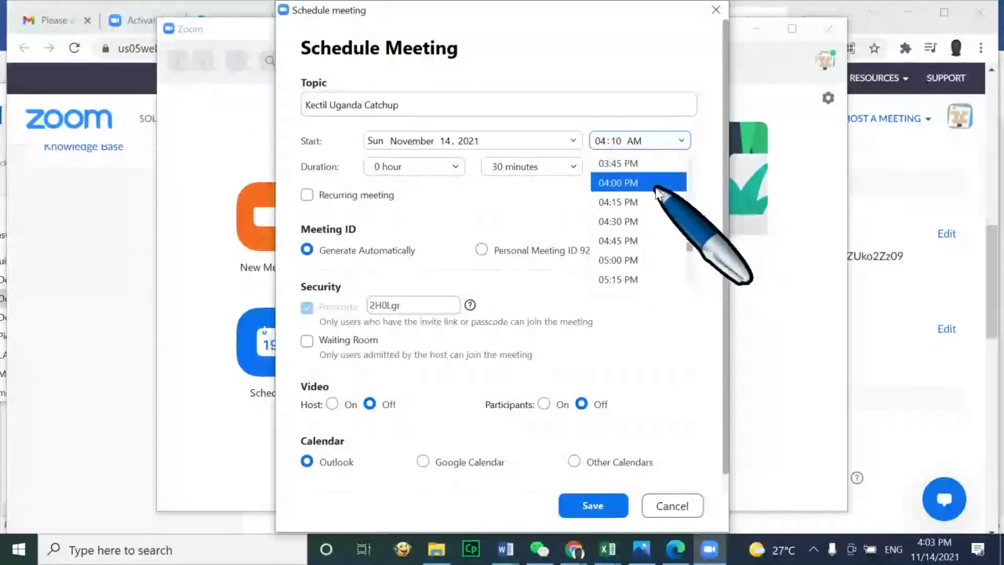
left_click(648, 207)
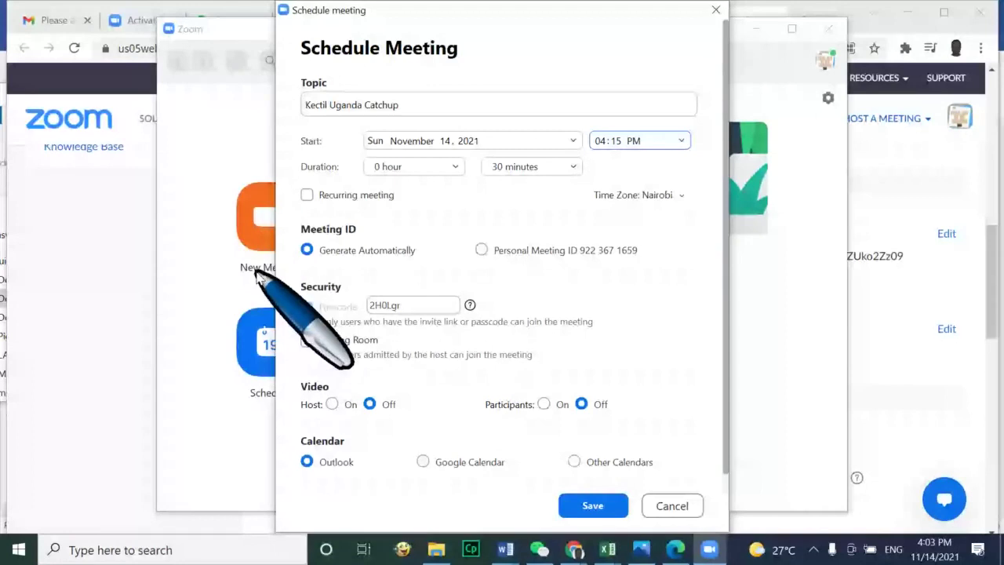
- Set the duration to 45 minutes and make it a recurring meeting
left_click(532, 166)
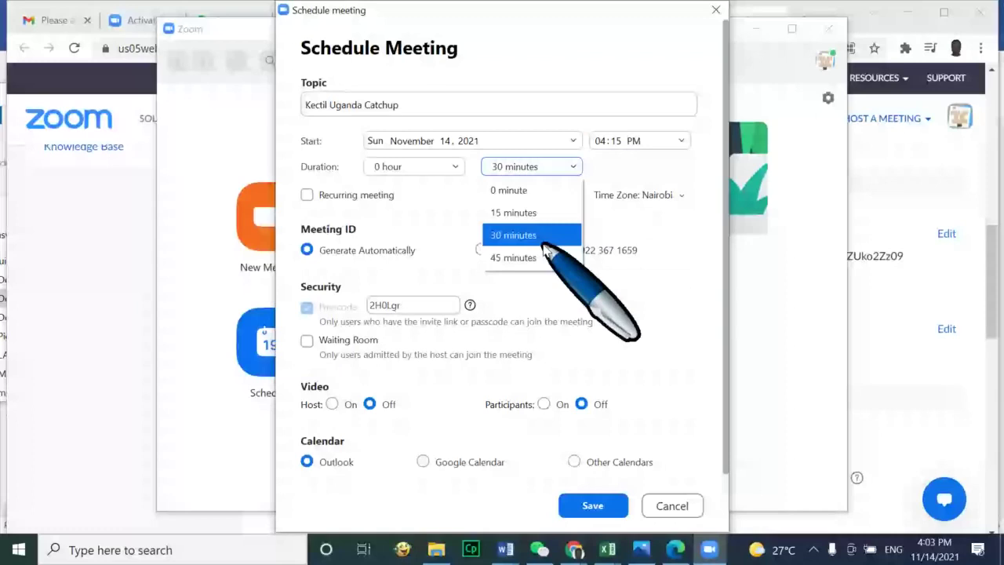
left_click(539, 257)
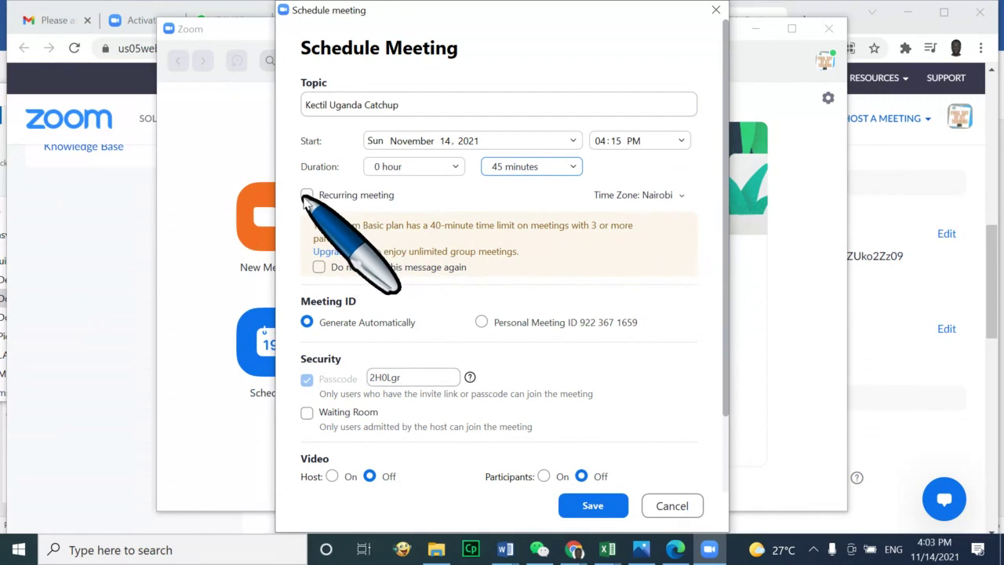
left_click(305, 196)
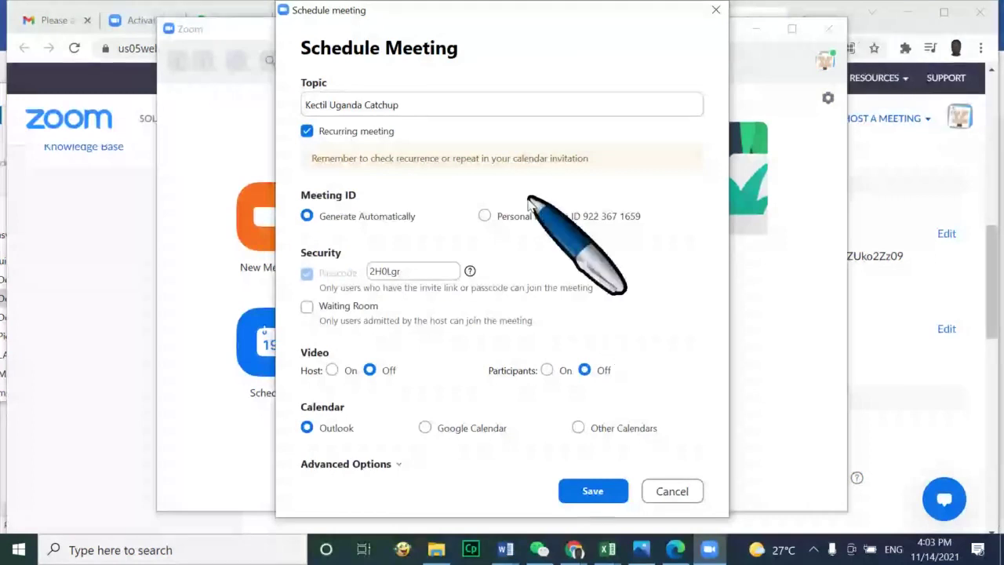
left_click(306, 131)
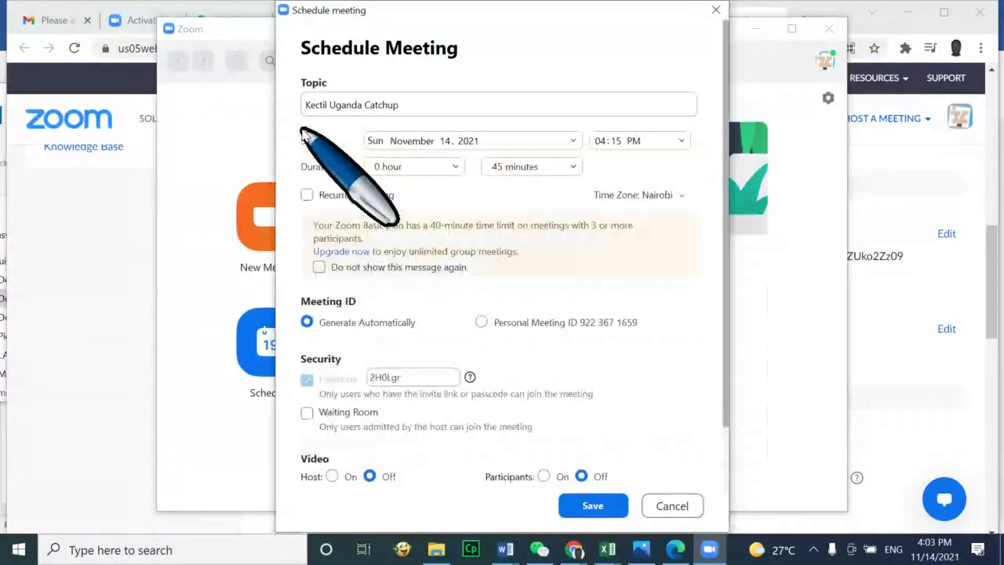
left_click(307, 195)
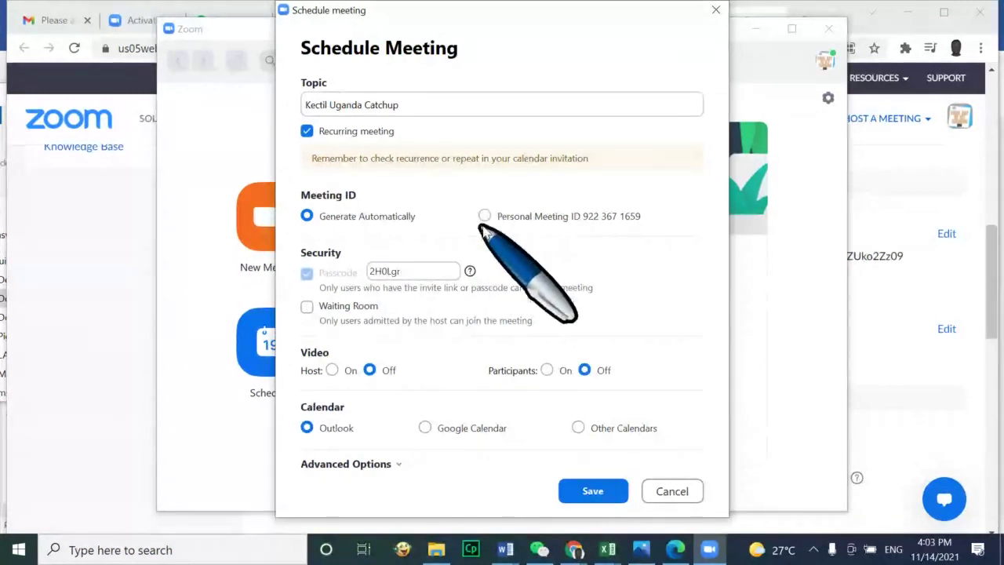
- Use the Personal Meeting ID and replace the passcode with a custom one
left_click(485, 217)
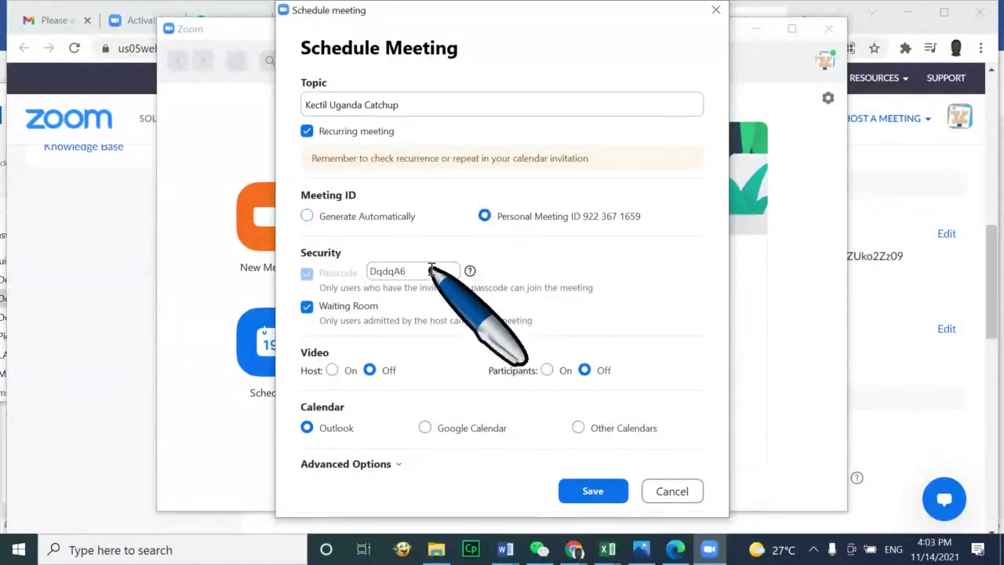
double_click(399, 271)
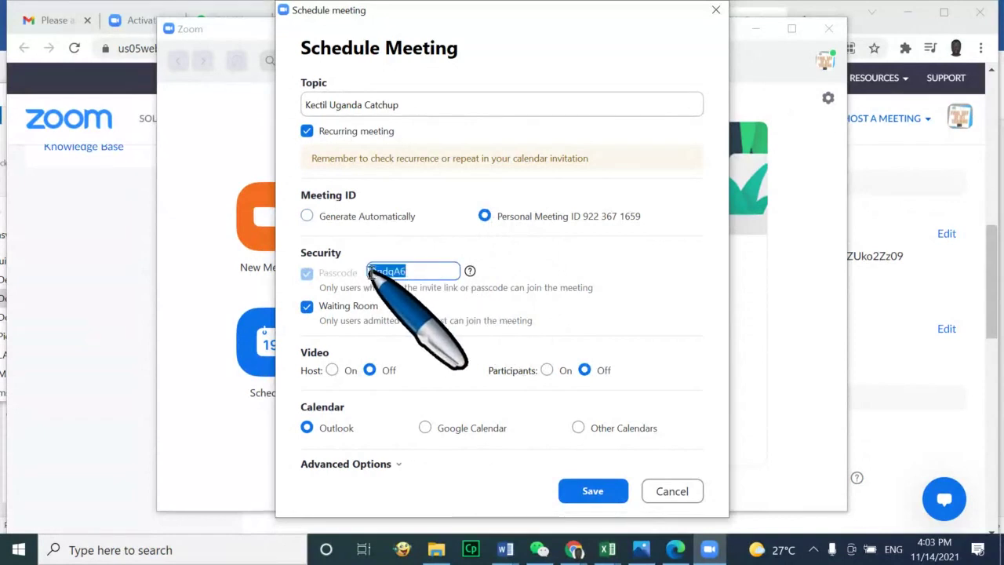
key("BackSpace")
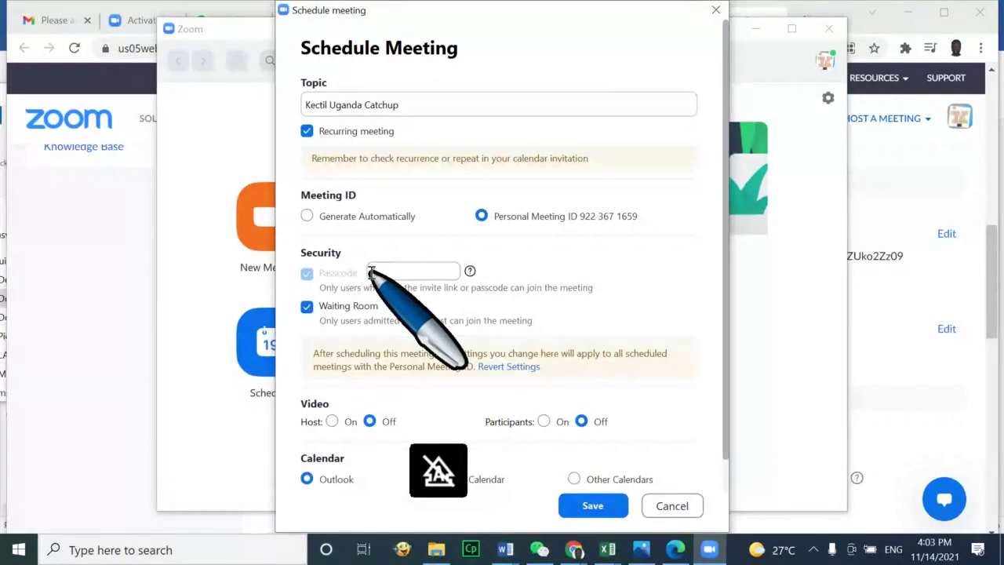
type("k")
double_click(421, 272)
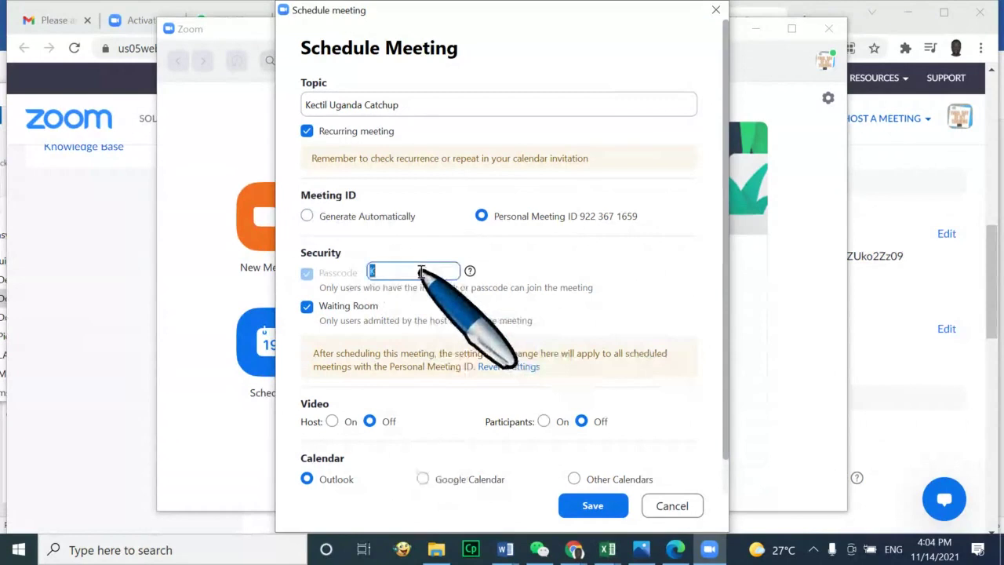
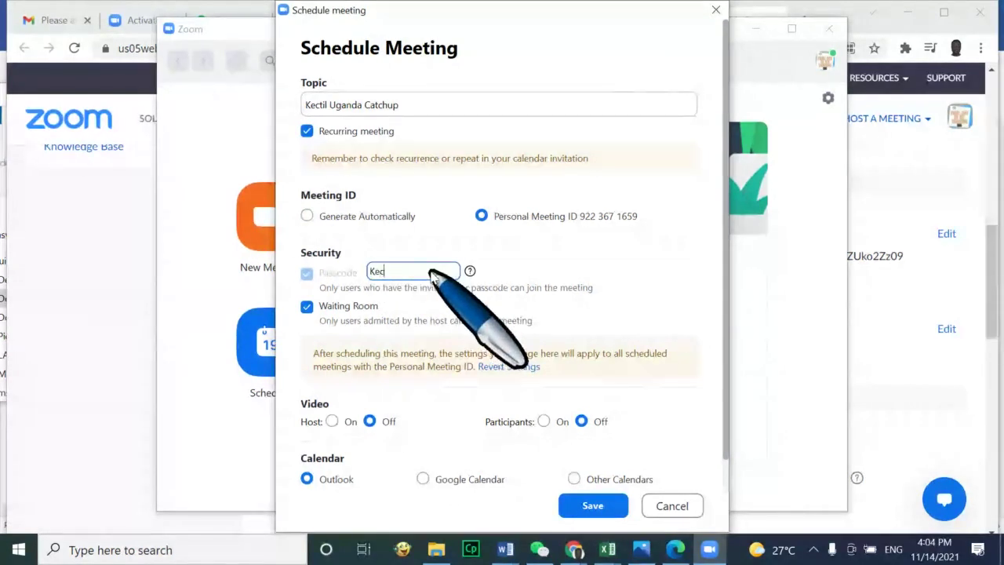
- Turn off the waiting room and choose Google Calendar for the meeting
scroll(604, 282, "down", 1)
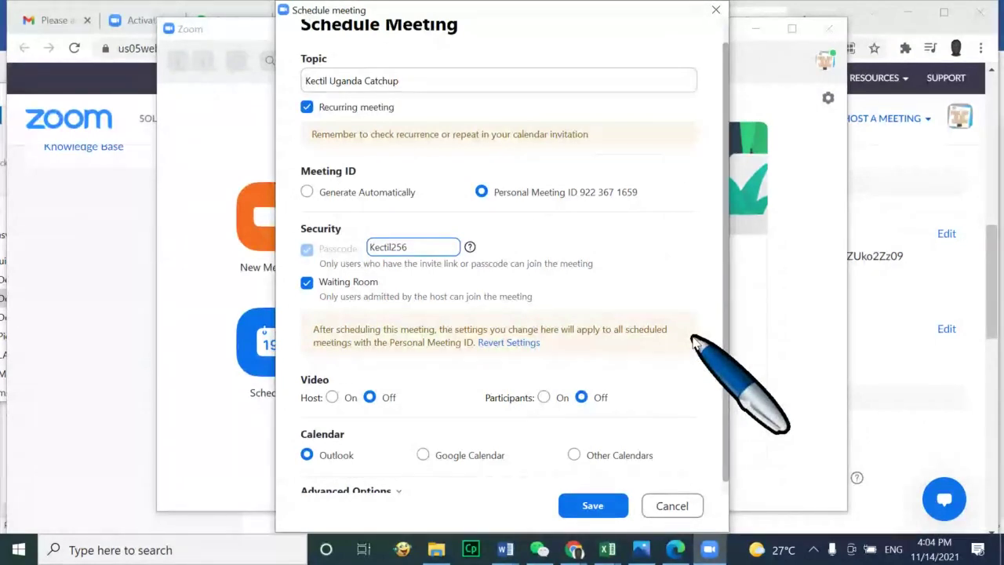
left_click(306, 282)
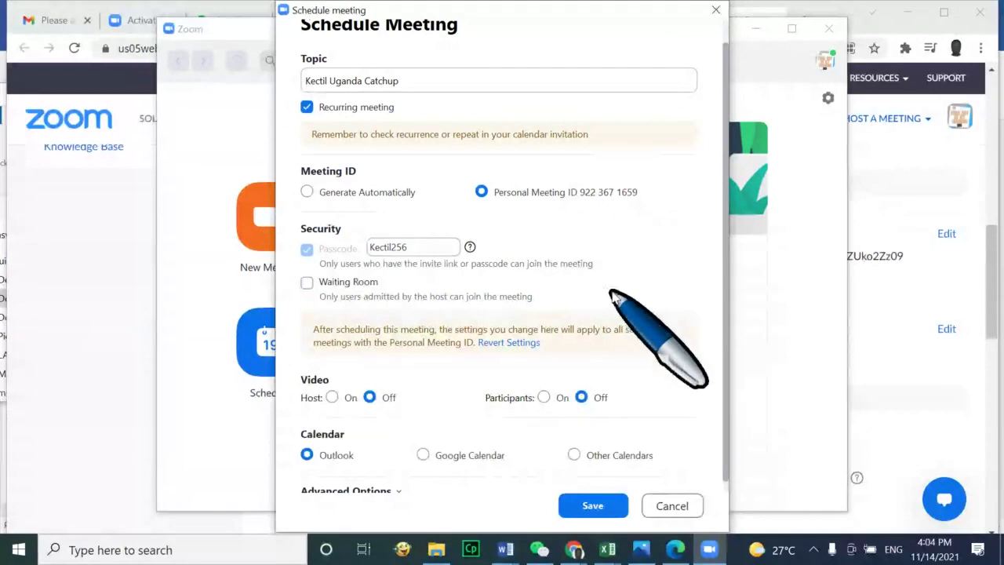
scroll(624, 293, "down", 1)
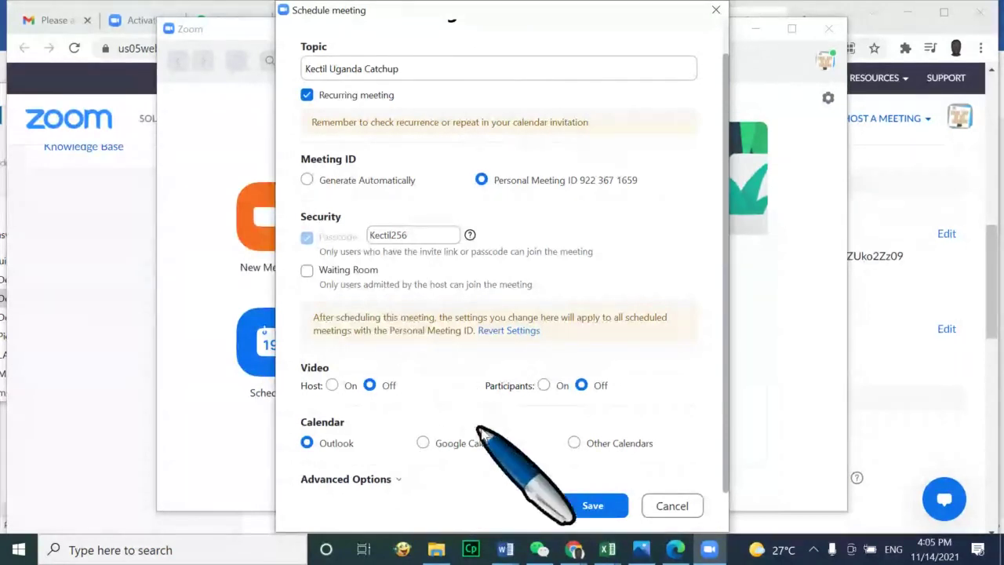
left_click(423, 443)
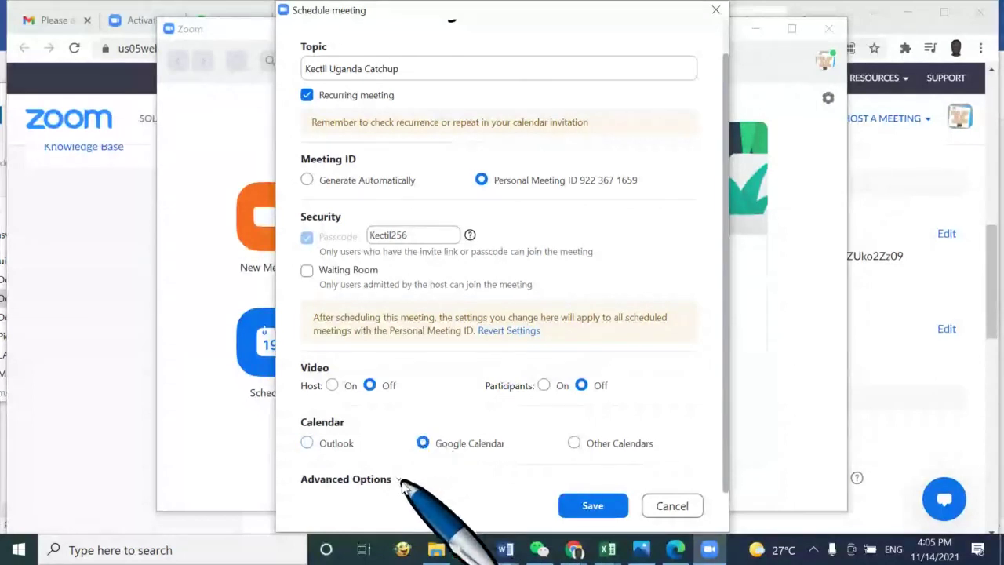
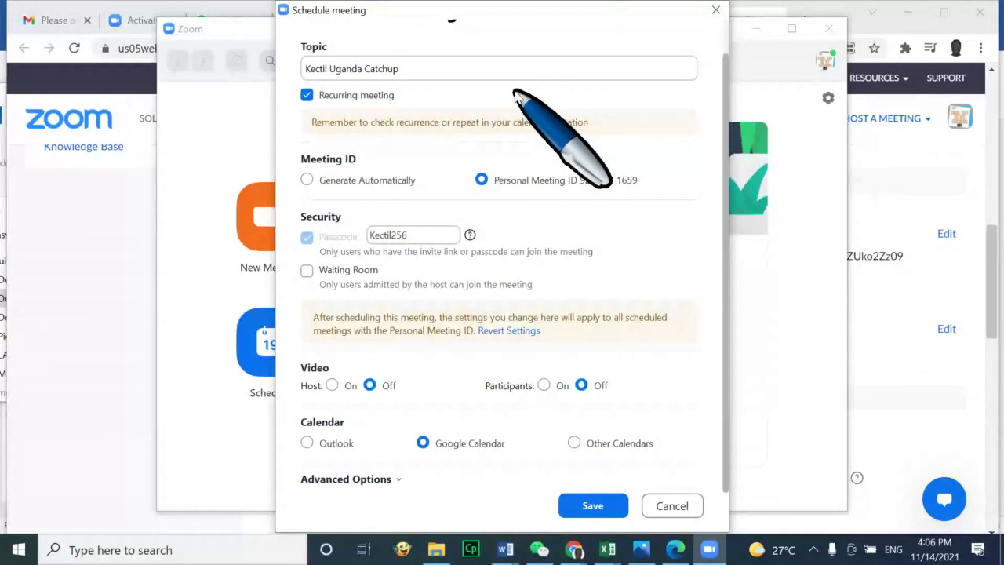
- Keep the meeting recurring, allow joining anytime, mute participants on entry, and save the schedule
left_click(306, 95)
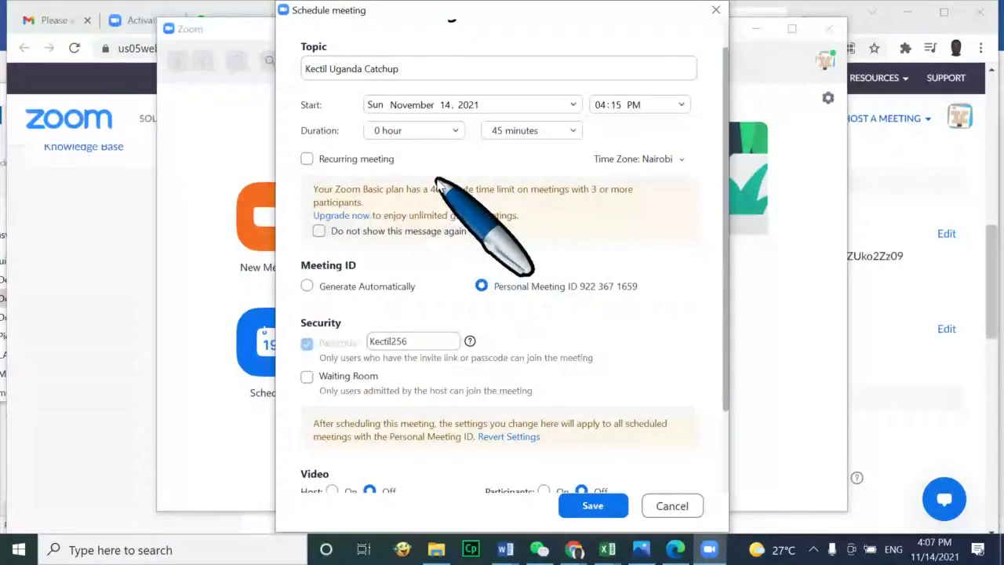
left_click(307, 159)
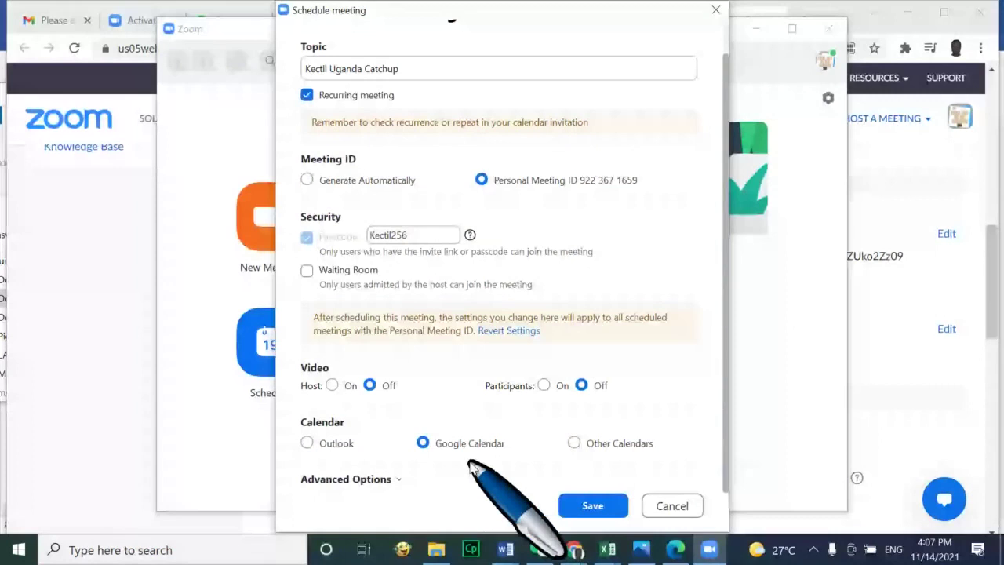
left_click(398, 481)
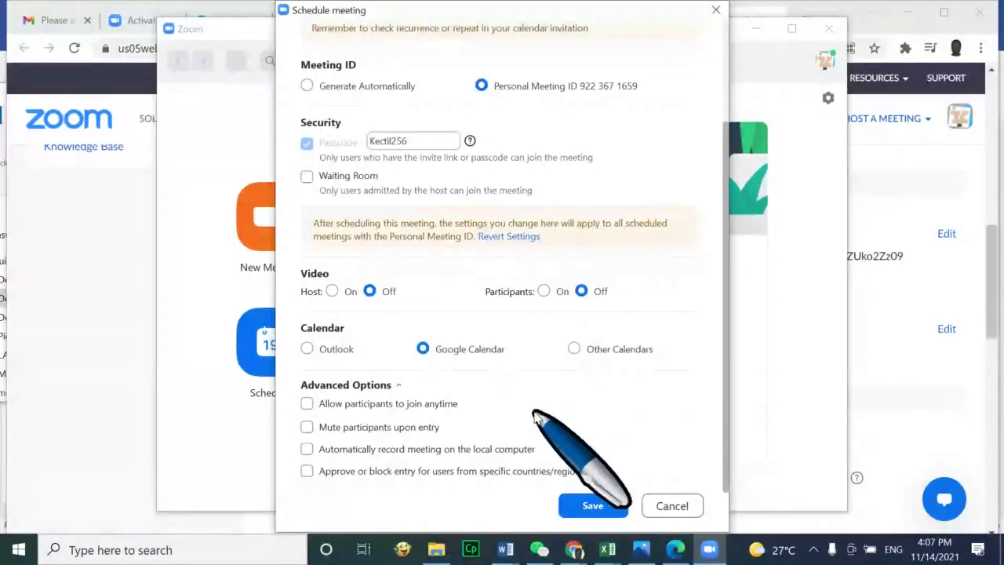
left_click(306, 403)
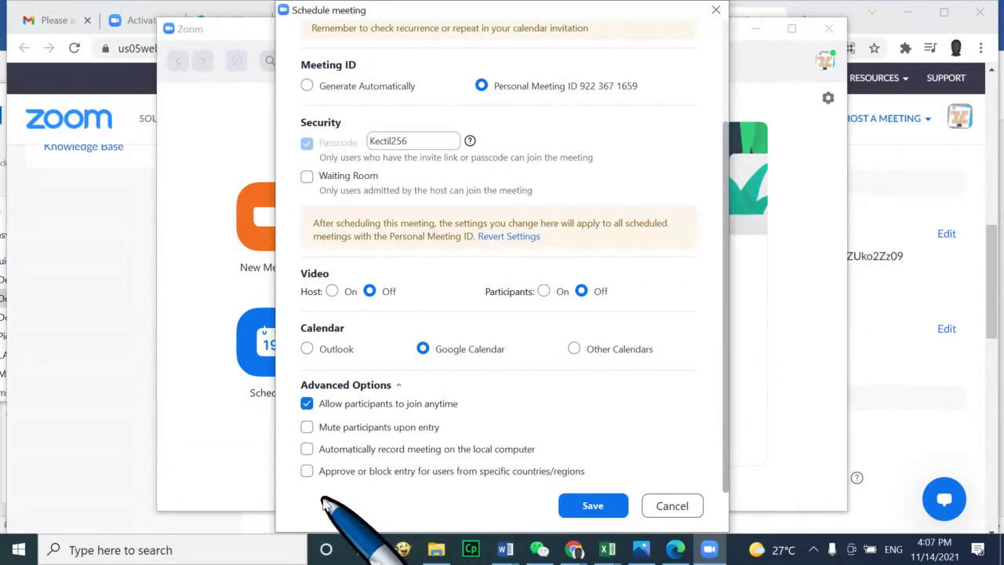
left_click(307, 427)
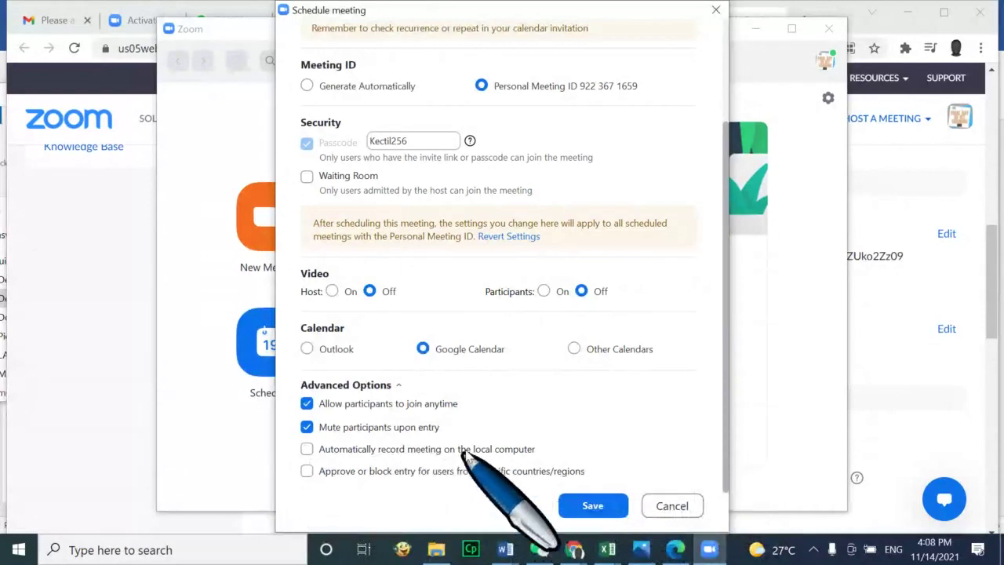
left_click(594, 506)
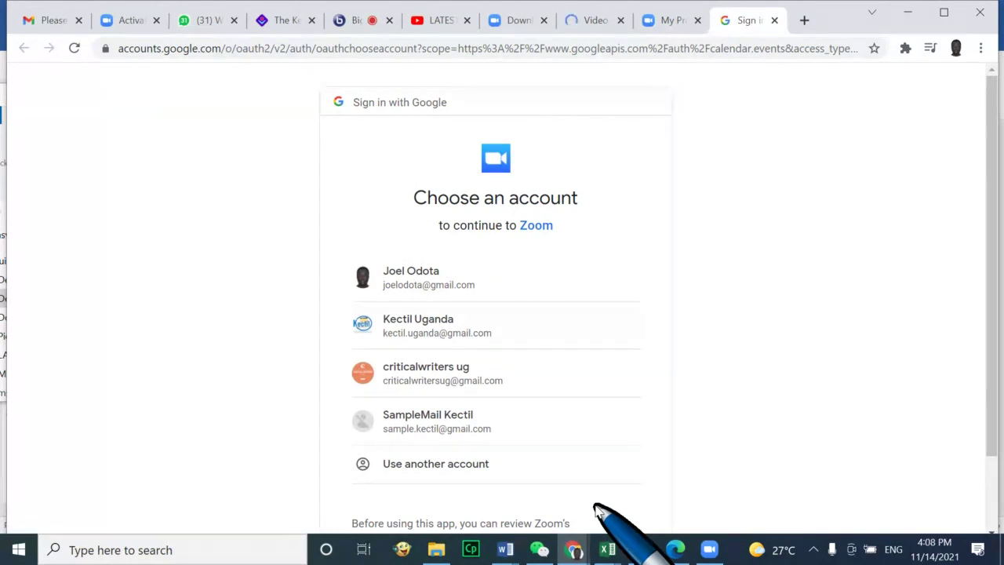
- Continue with the organisation's Google account on the account chooser page
left_click(454, 335)
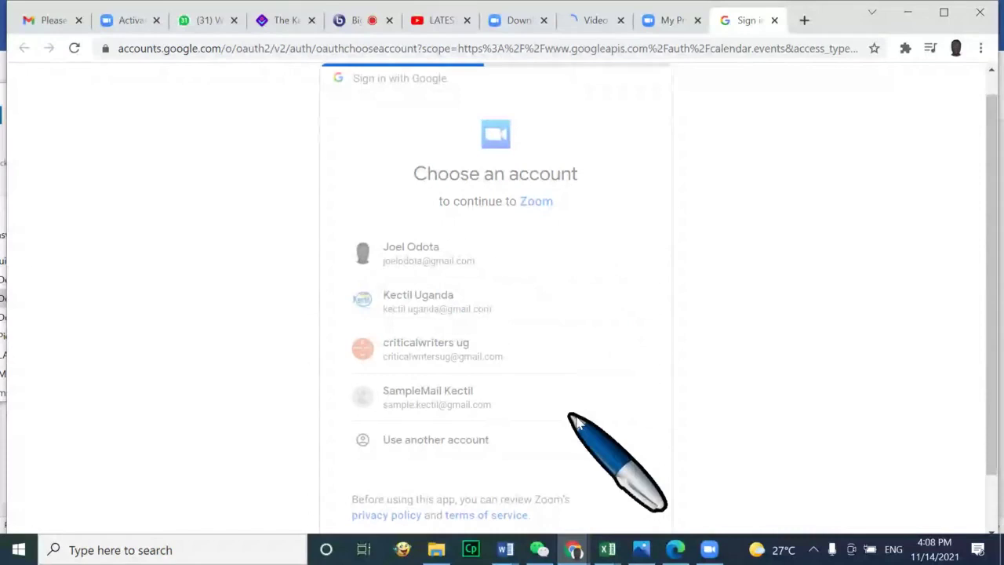
scroll(694, 399, "down", 1)
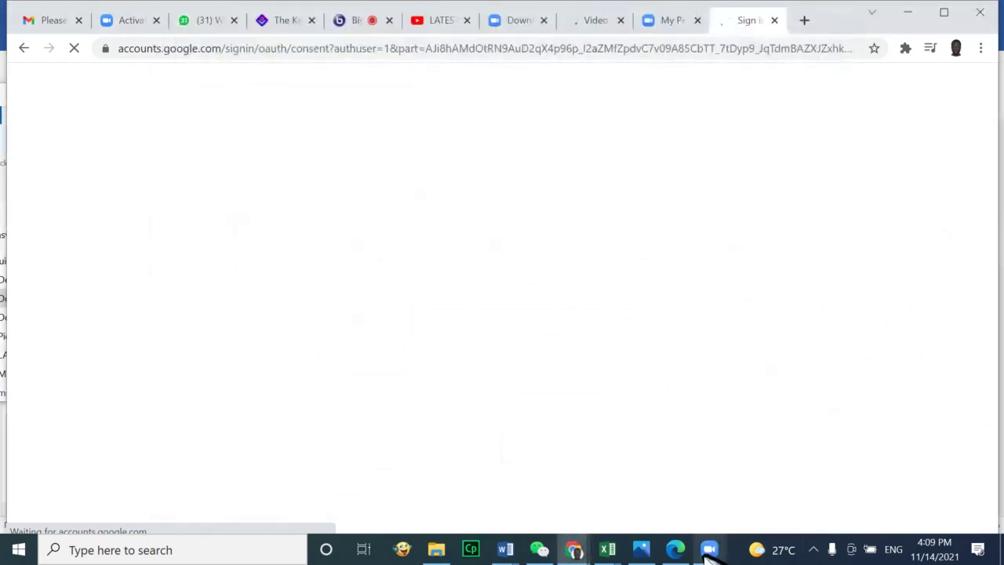
- Copy the Kectil Uganda Catchup invitation from Zoom's Meetings list
left_click(708, 549)
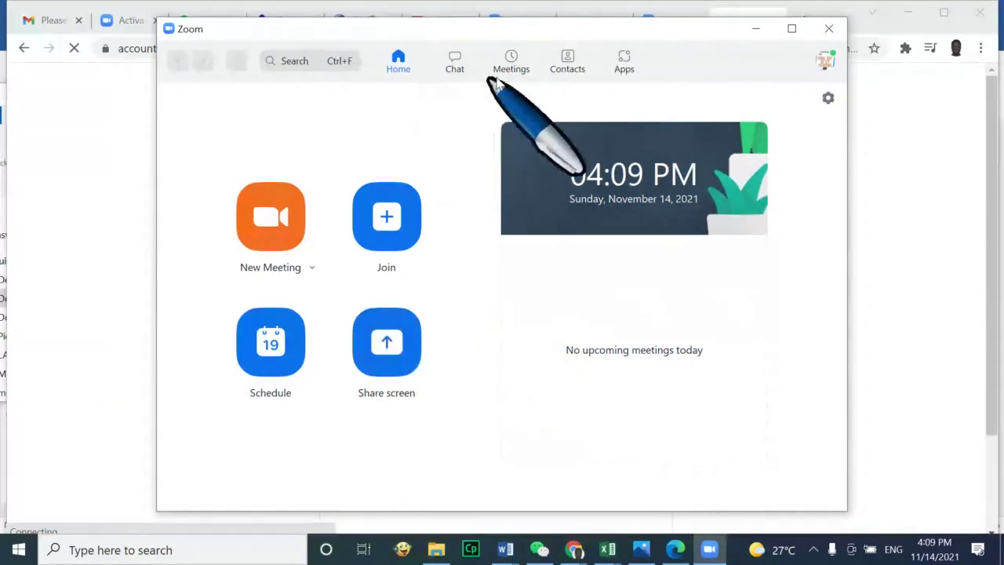
left_click(510, 63)
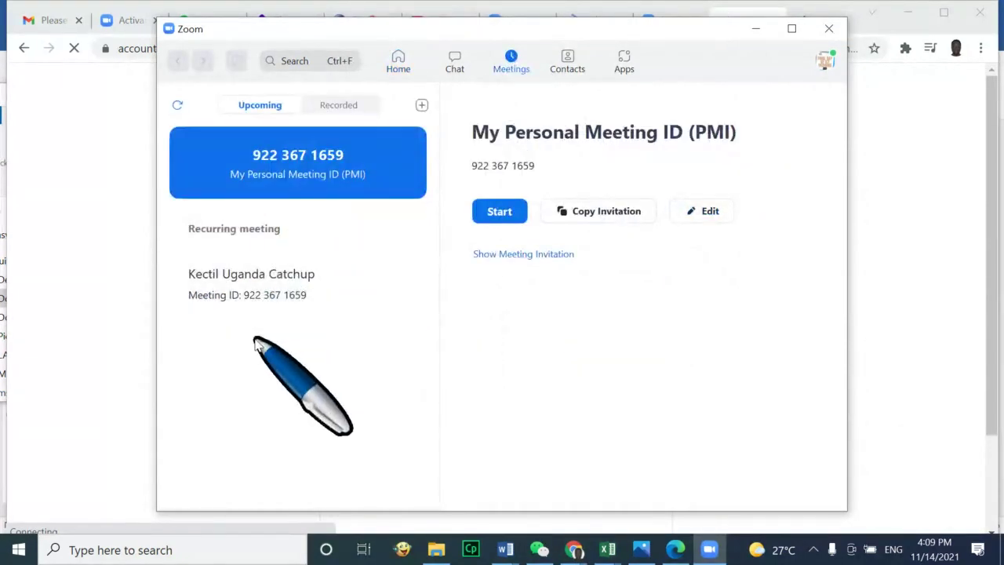
left_click(262, 310)
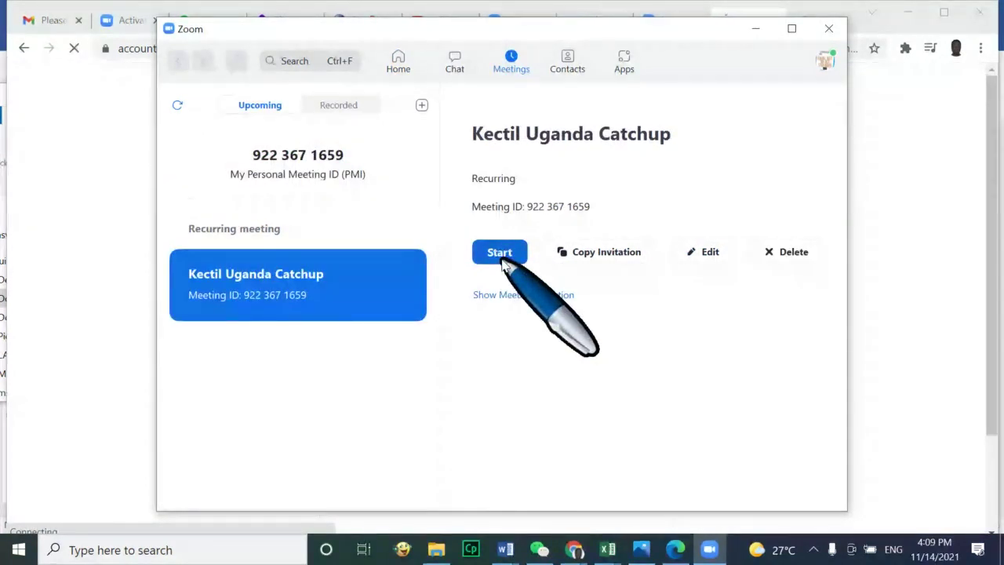
left_click(598, 255)
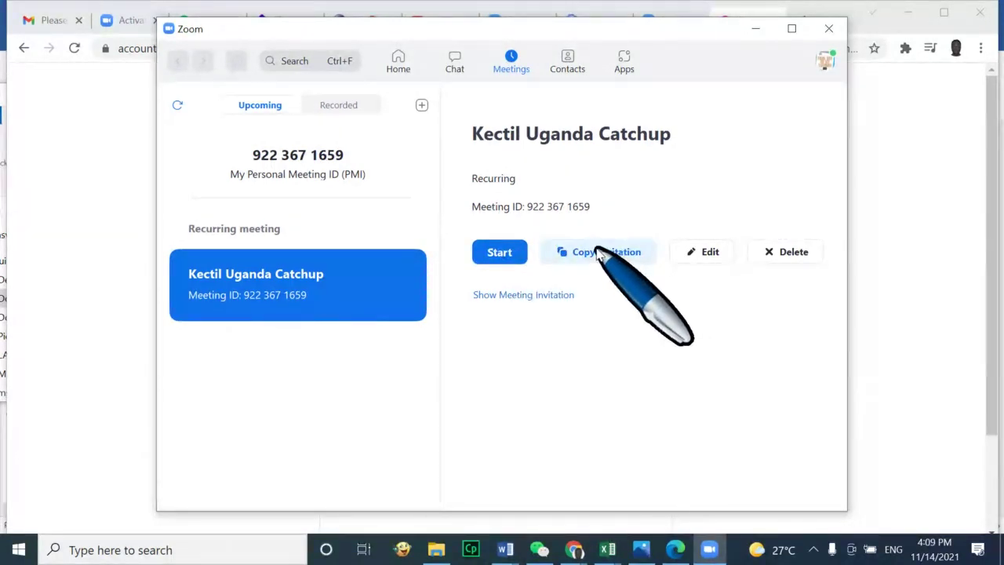
left_click(597, 257)
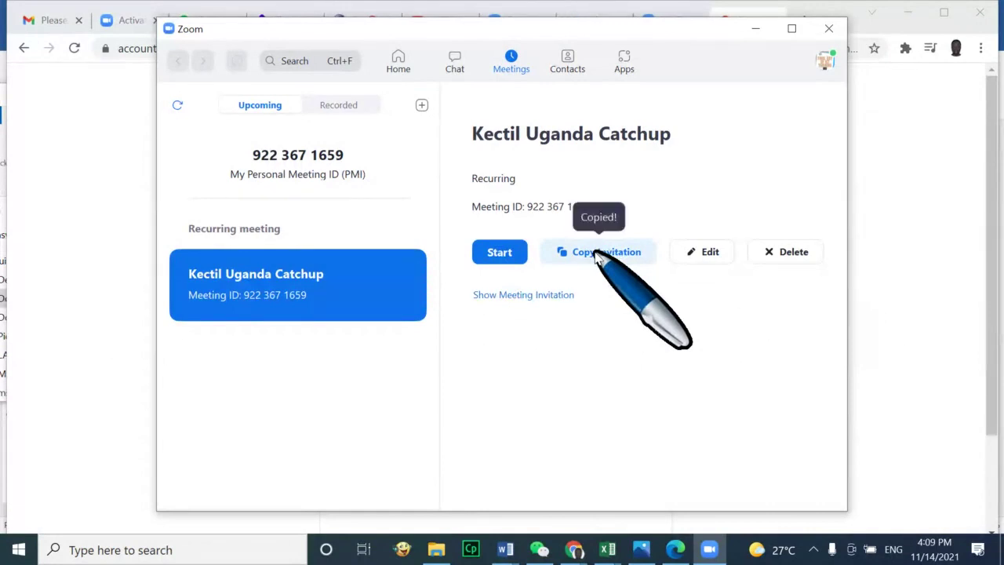
left_click(93, 280)
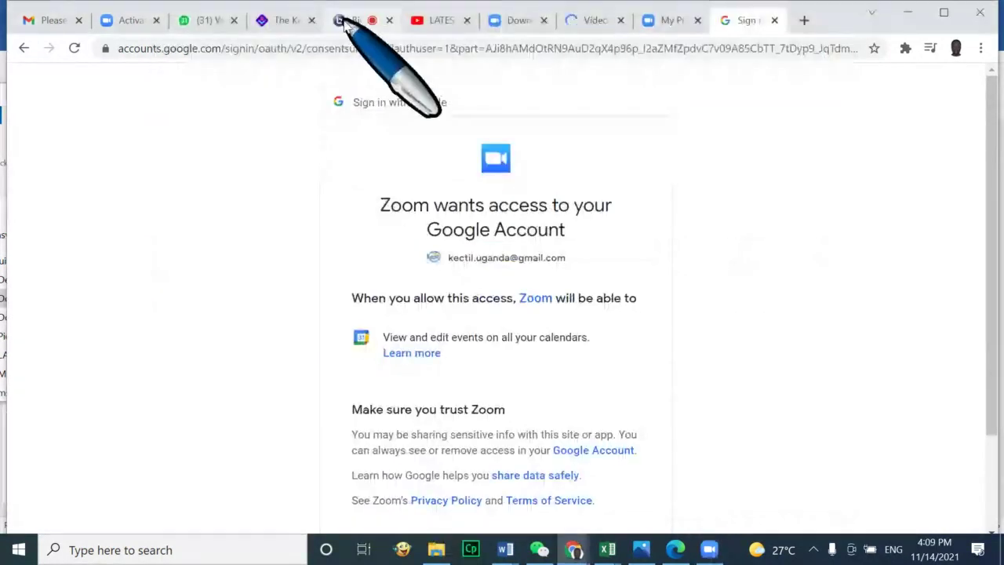
- Paste the Zoom invitation into the Kectil Meeting Room's Public Chat and send it
left_click(339, 19)
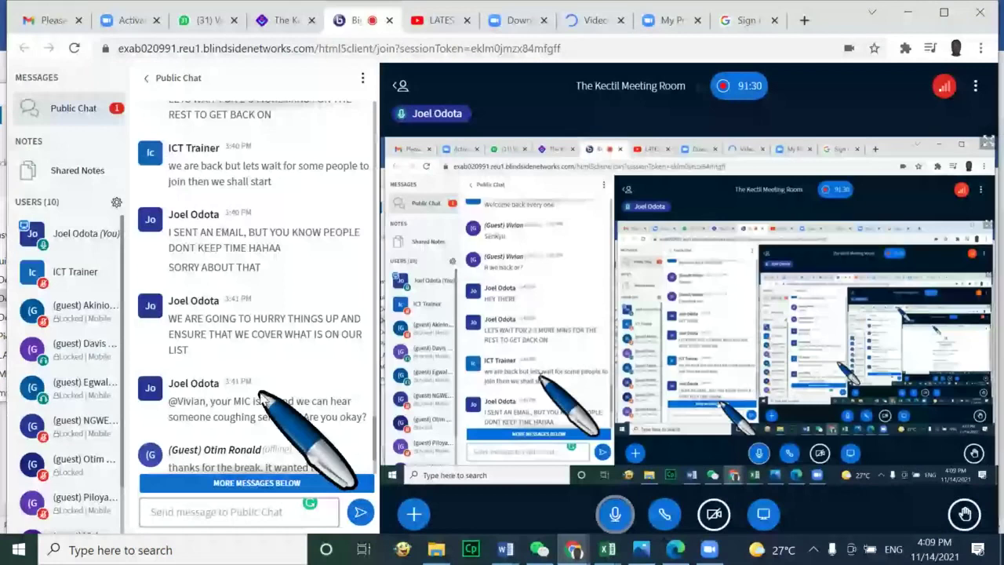
left_click(249, 482)
left_click(234, 513)
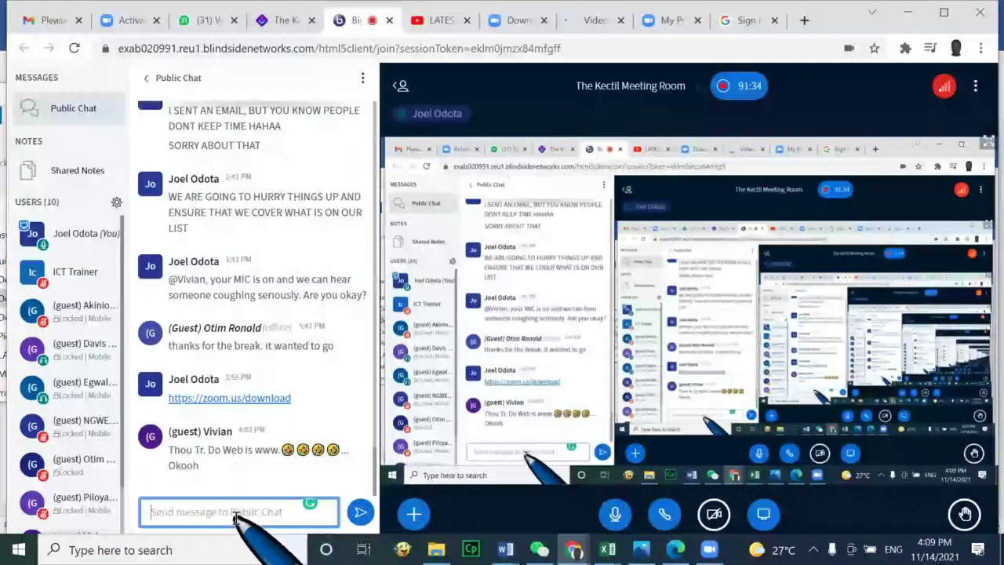
key("ctrl+v")
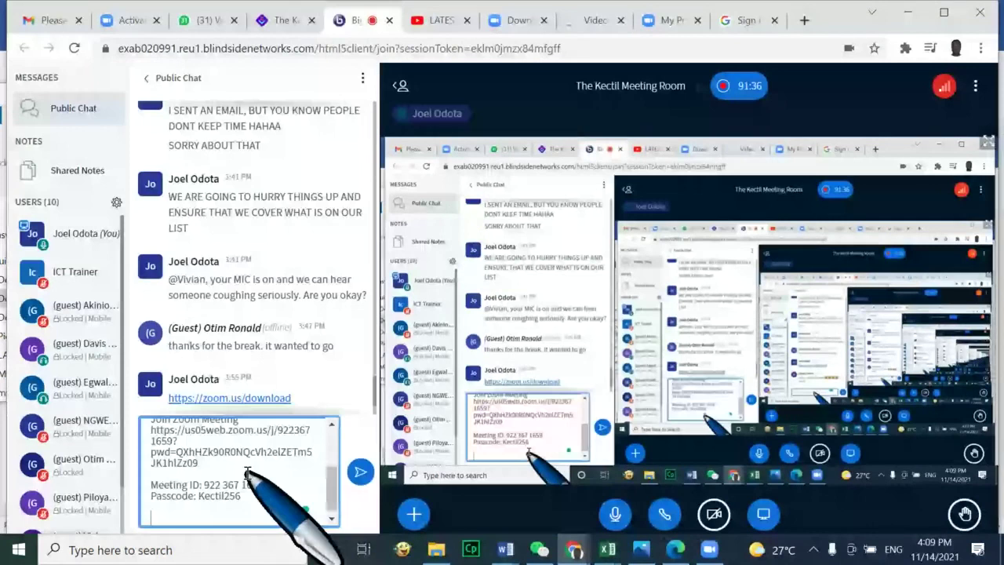
key("Return")
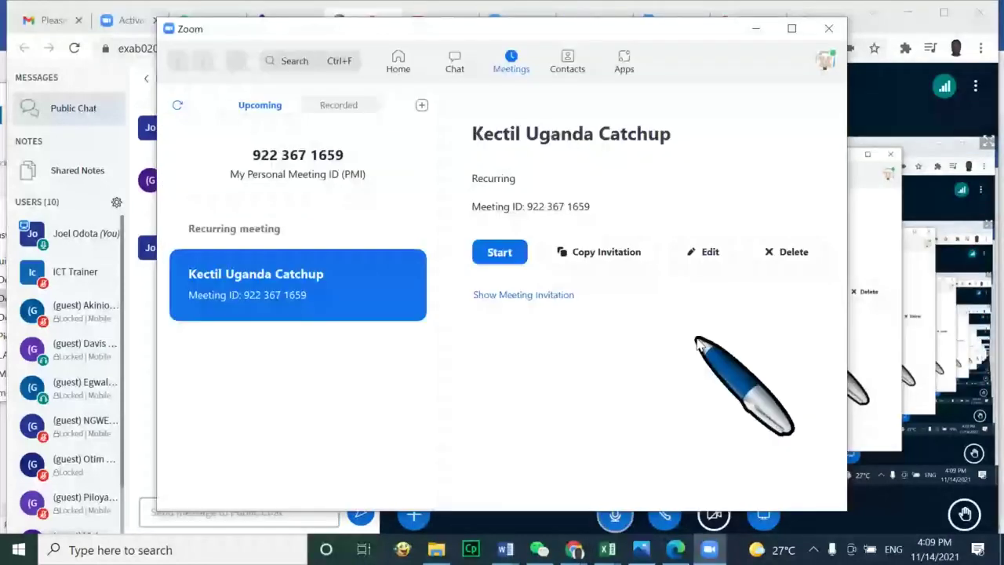
- Start Kectil Uganda Catchup using computer audio with the microphone muted
left_click(518, 265)
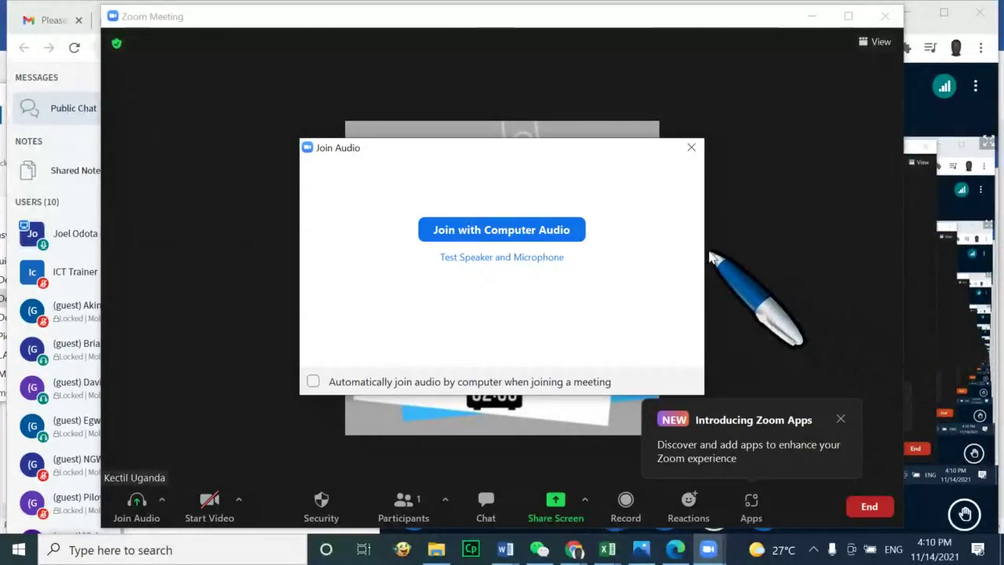
left_click(541, 234)
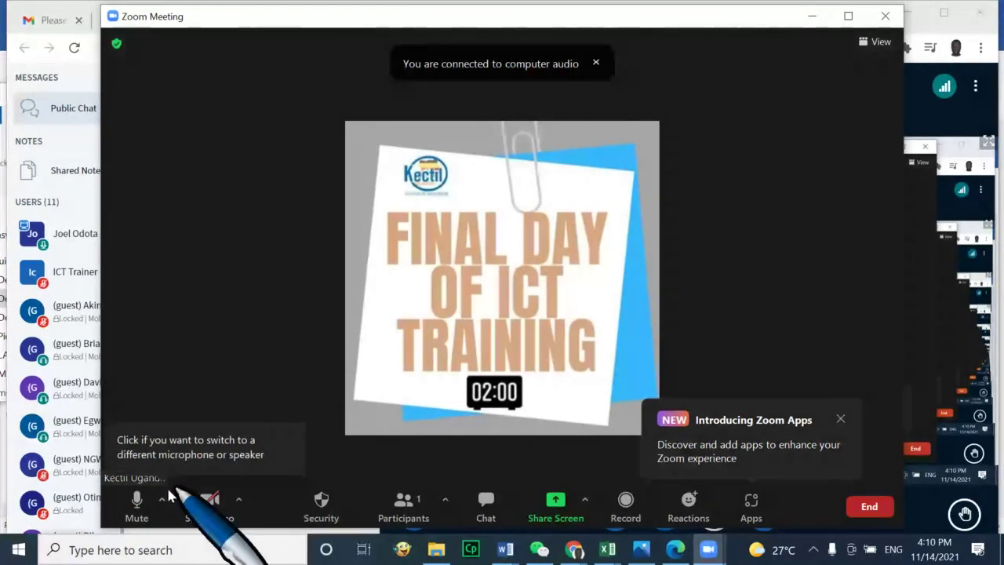
left_click(140, 506)
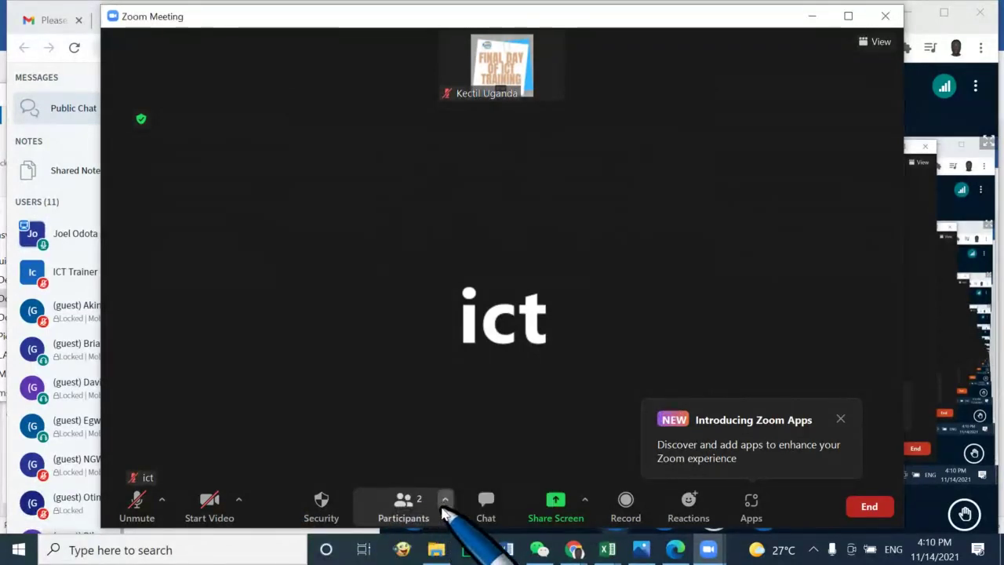
- Rename the host's entry in the Participants list to Robot
left_click(444, 499)
left_click(403, 506)
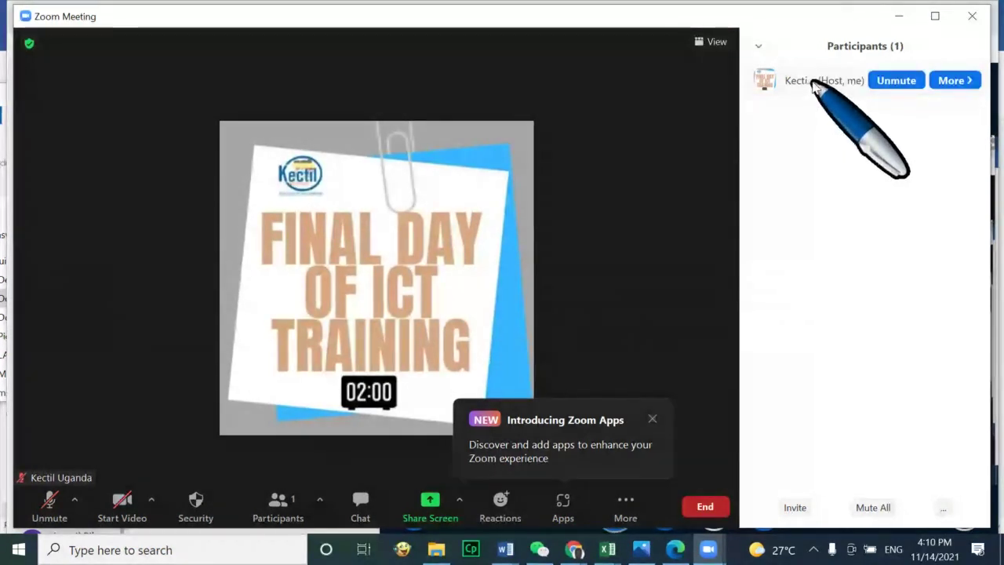
left_click(961, 81)
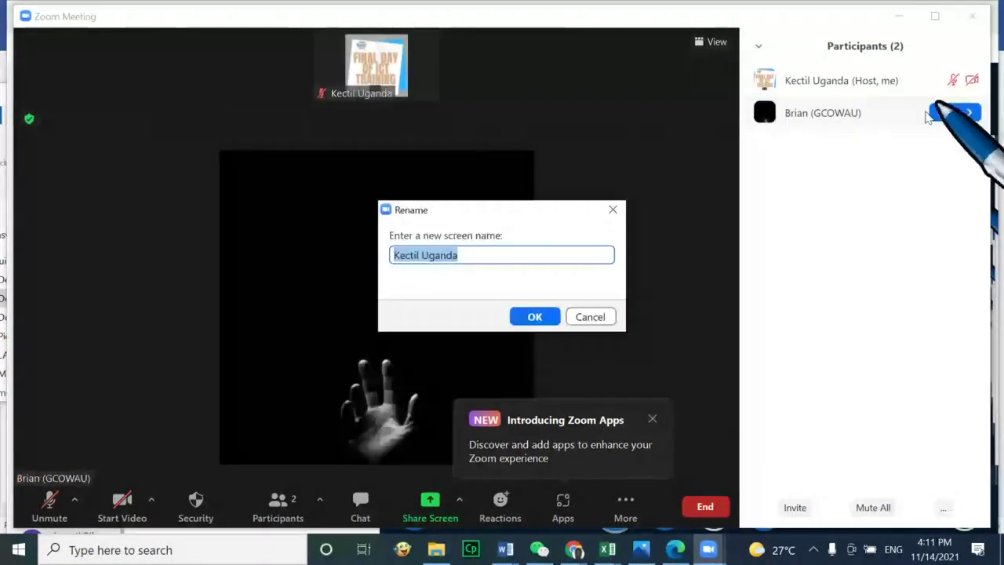
type("Robot")
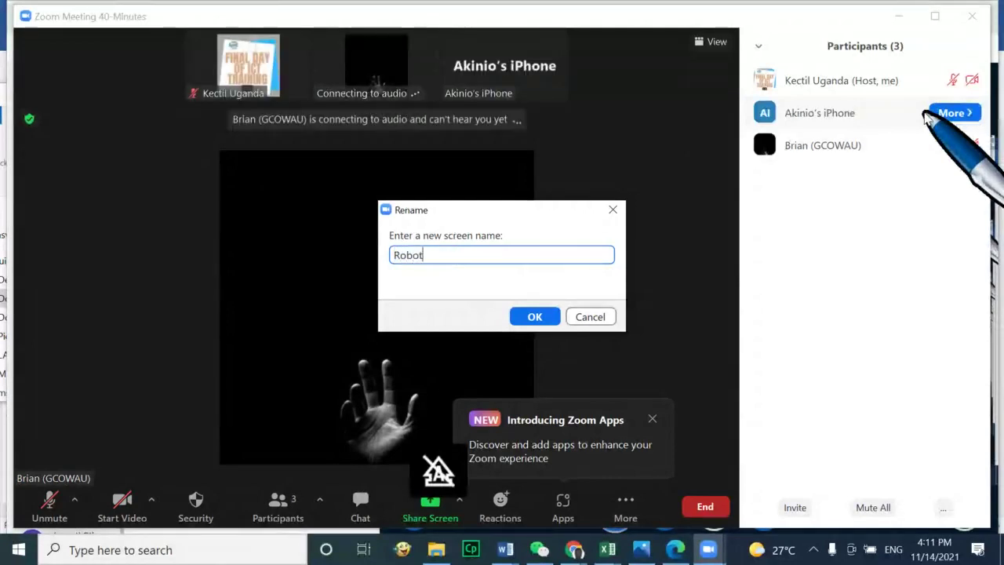
key("Return")
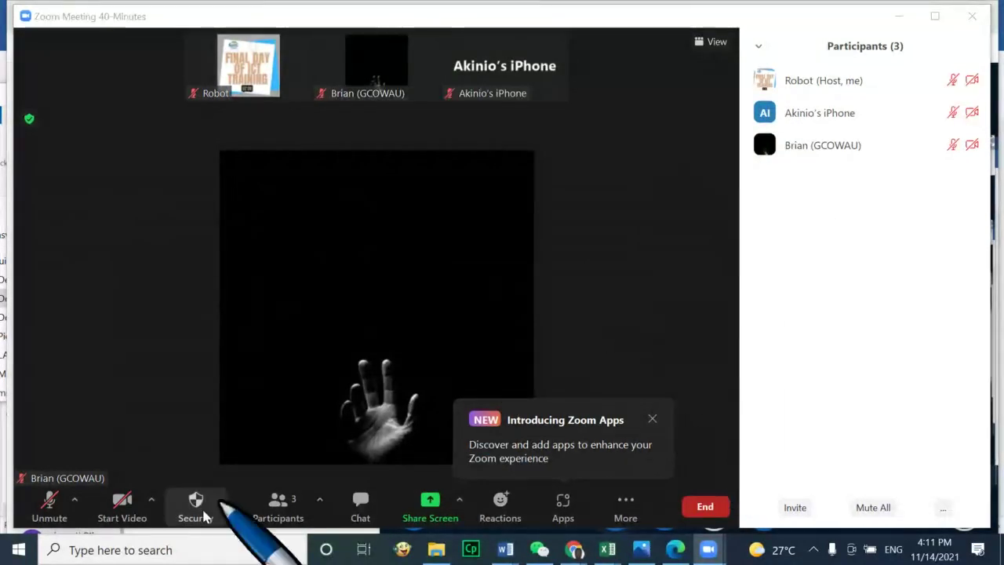
- Show the microphone and speaker options from the Unmute caret
left_click(142, 541)
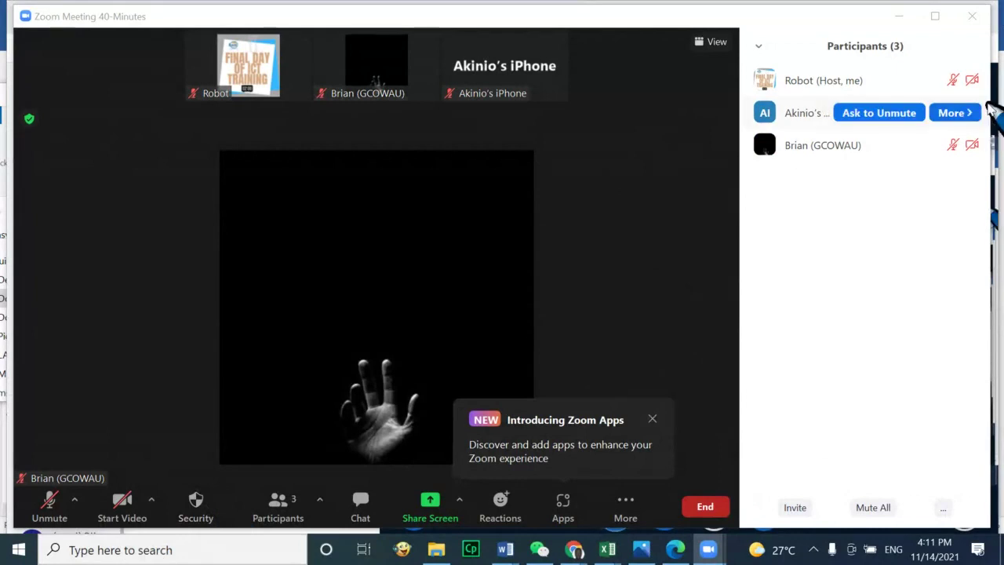
mouse_move(957, 86)
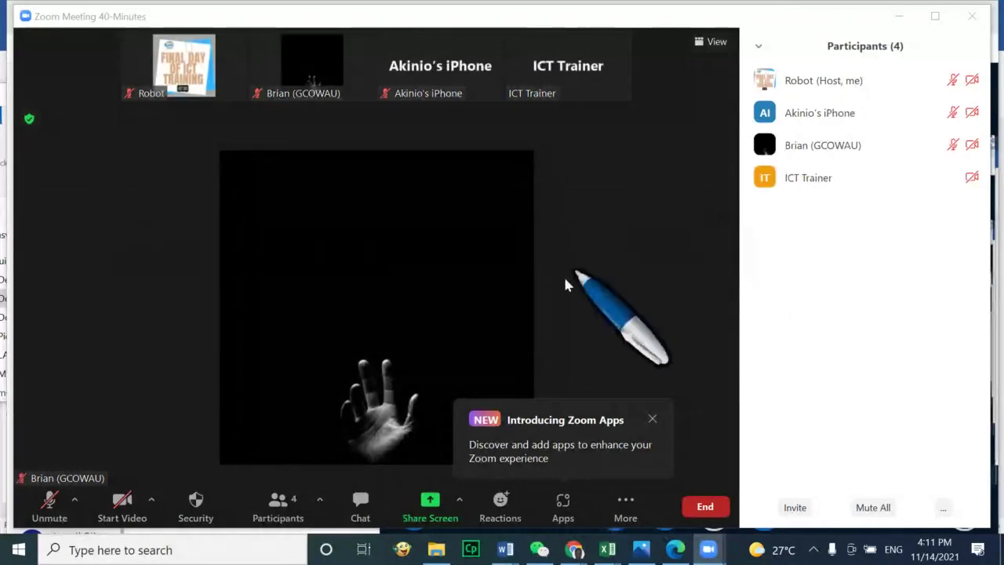
left_click(75, 501)
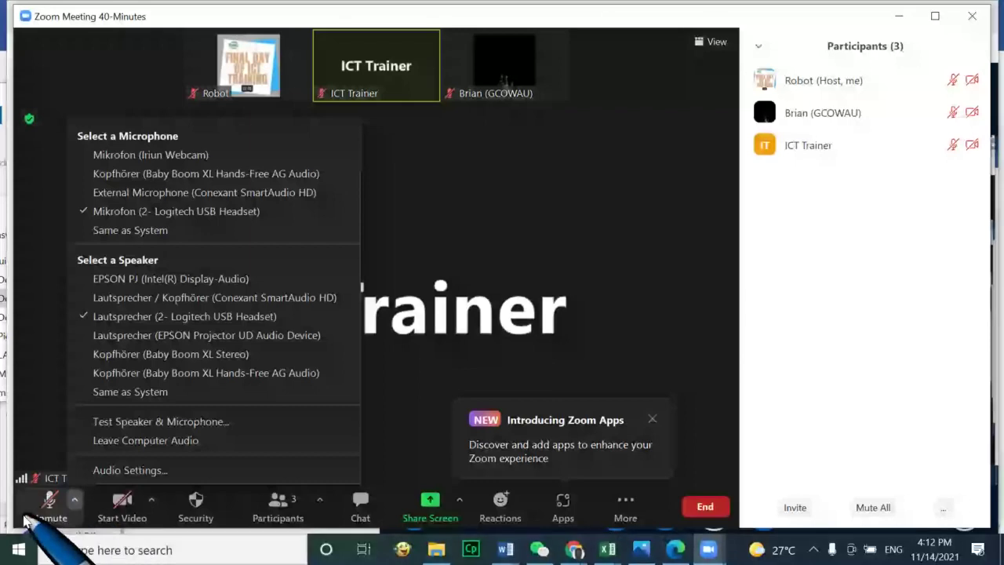
- Turn video on, switch the camera to Integrated Camera, then stop the video again
left_click(34, 418)
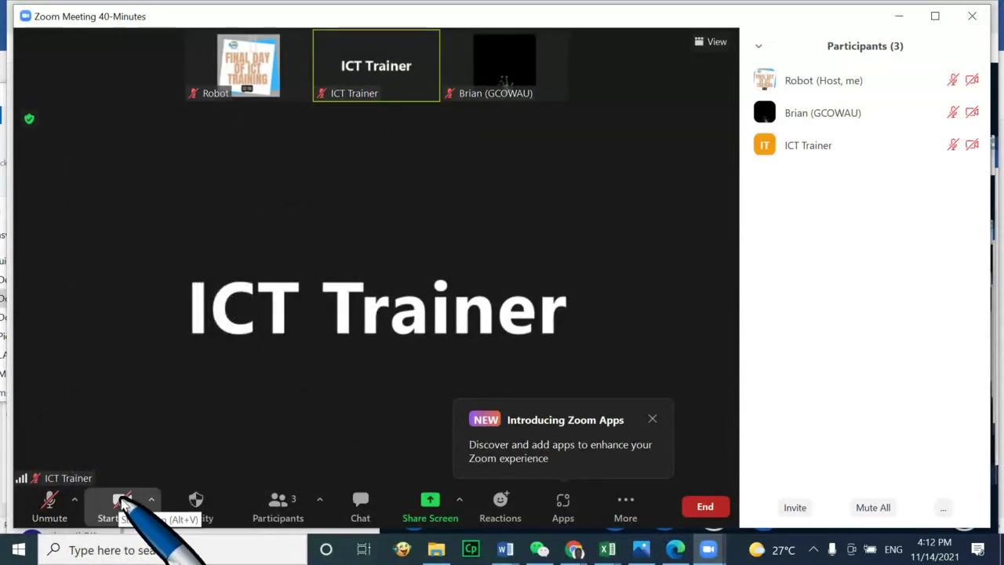
left_click(123, 503)
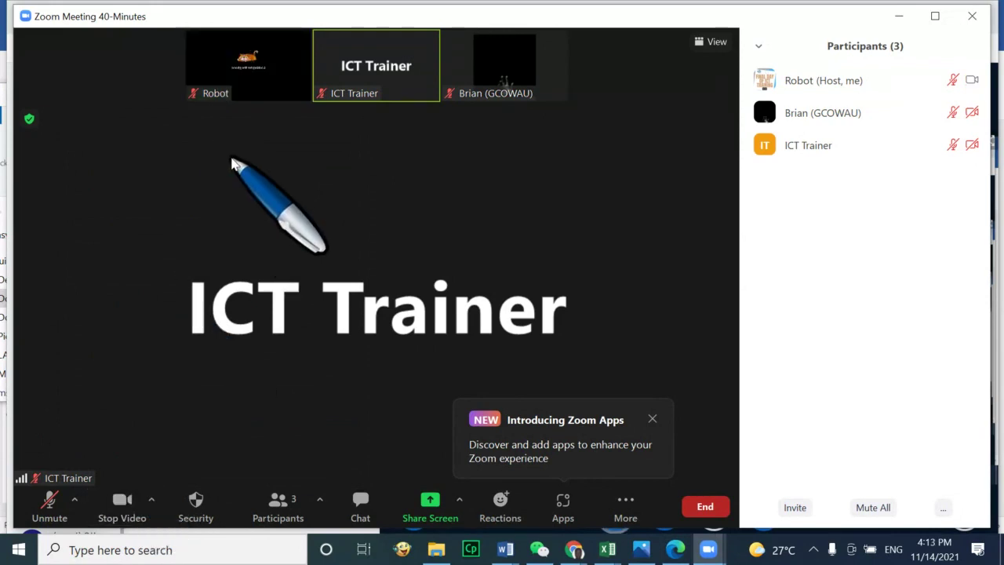
left_click(153, 500)
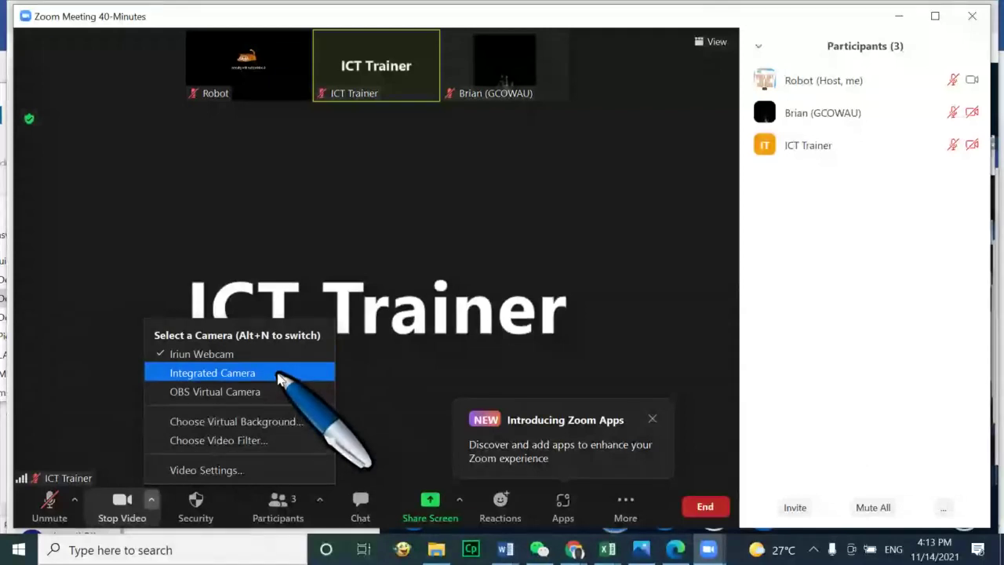
left_click(279, 373)
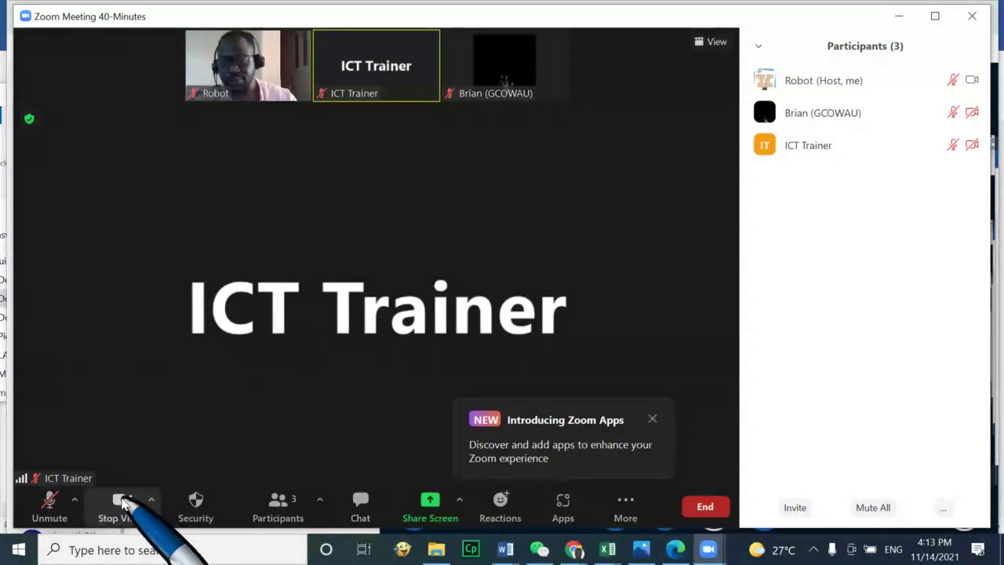
left_click(123, 503)
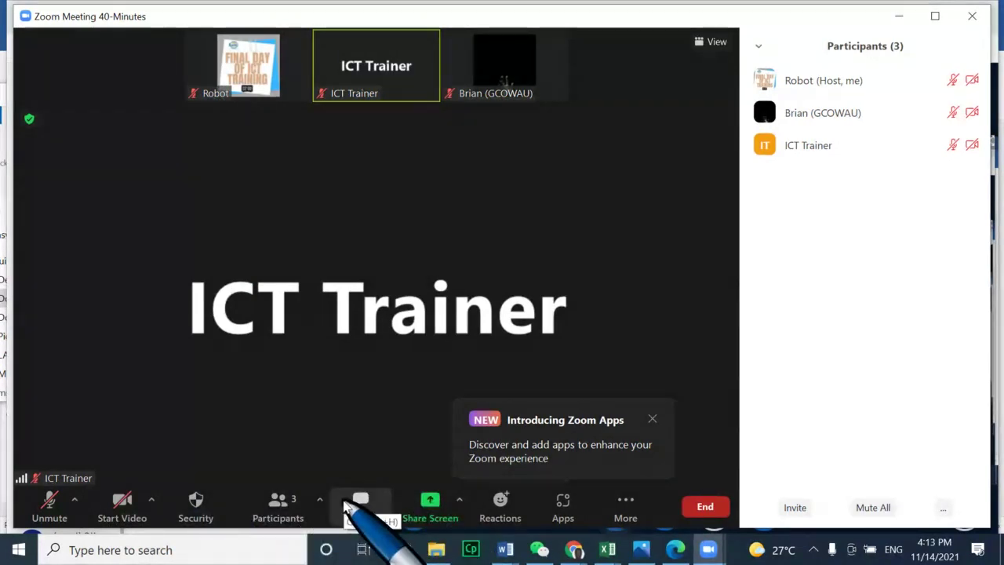
- Send 'hey there' to everyone in the meeting chat
left_click(345, 502)
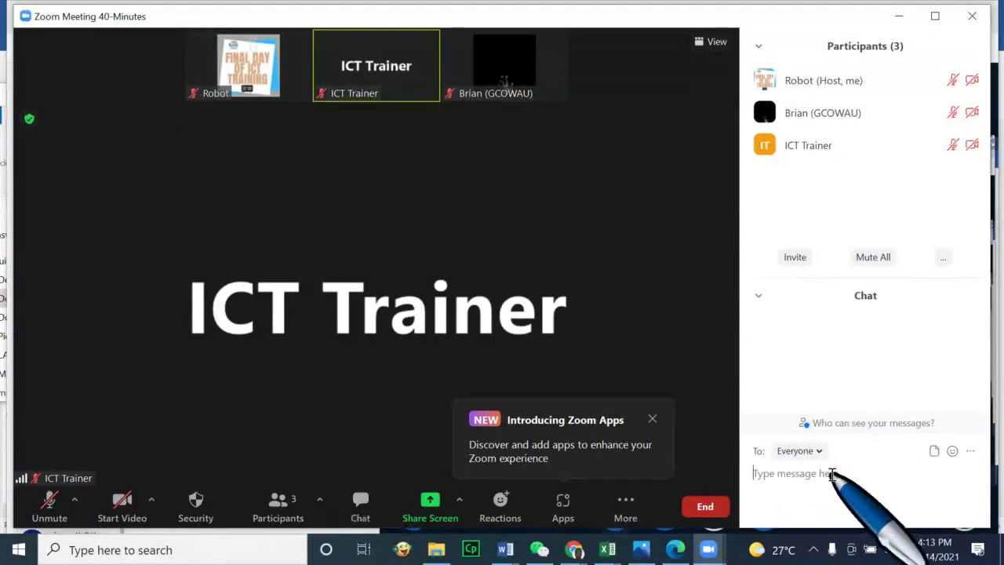
type("hey there")
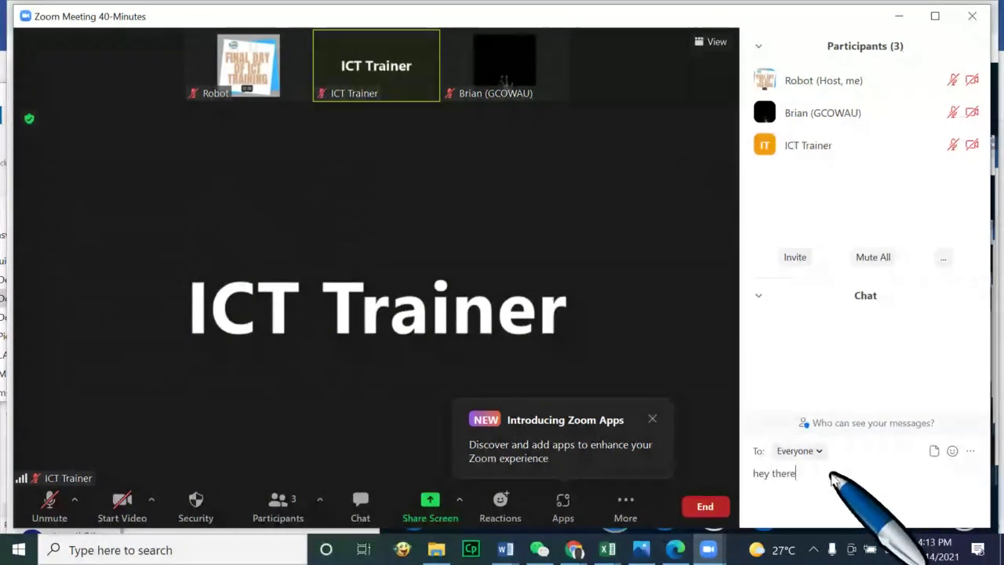
key("Return")
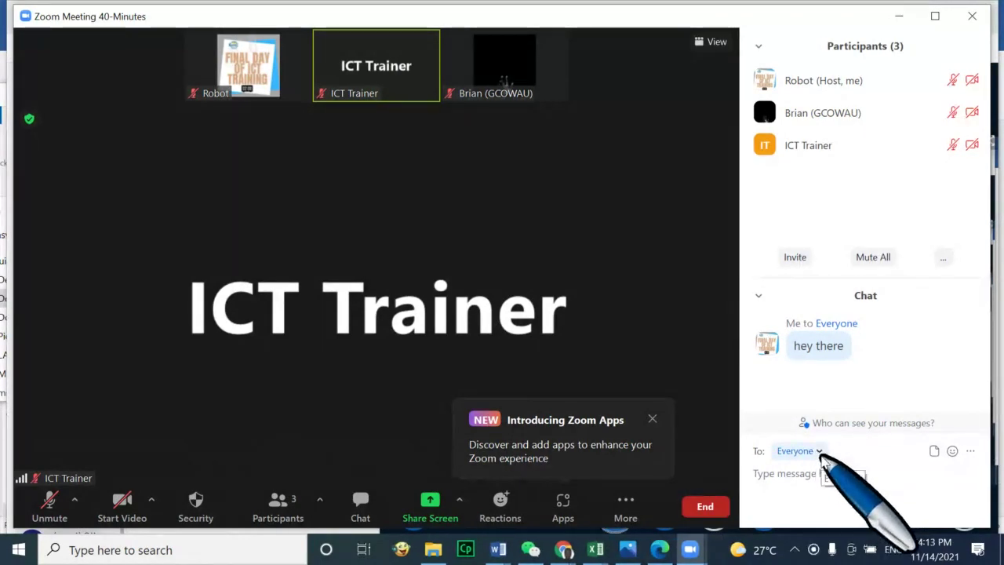
left_click(817, 453)
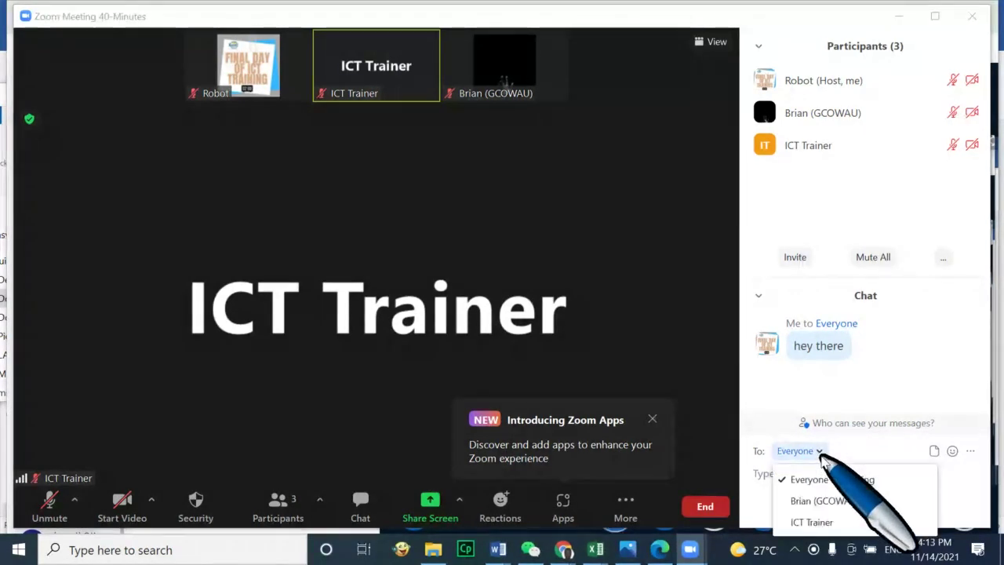
- Send ICT Trainer the private message 'Hey man, let us go drinking' and select its text
left_click(863, 524)
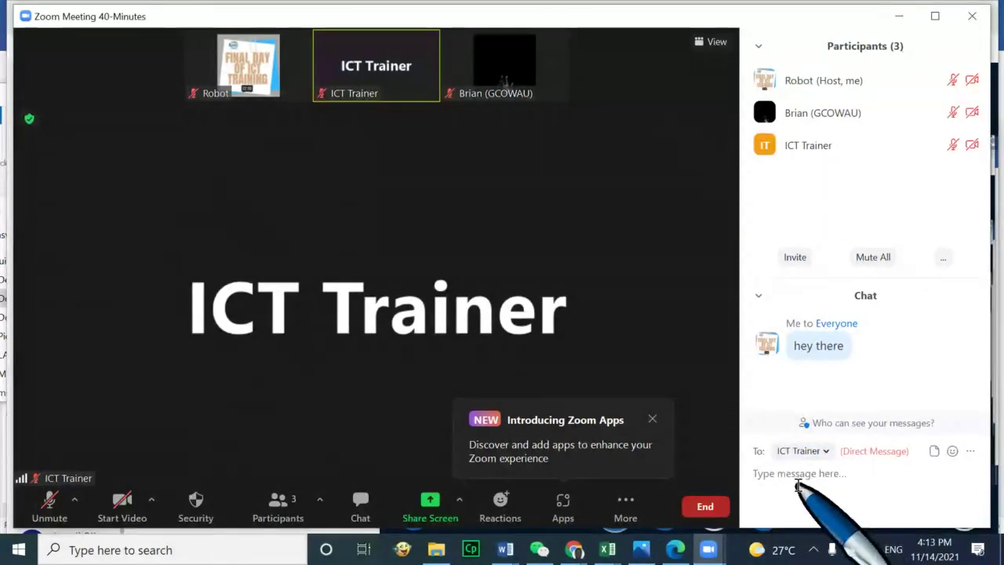
type("Hey man, let")
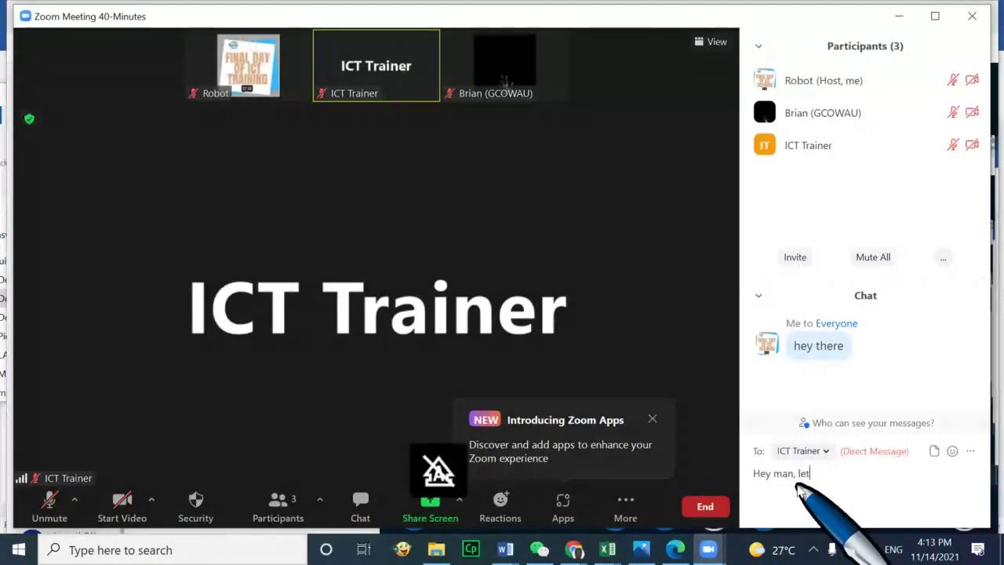
type(" m")
key("BackSpace")
type("us go drinking")
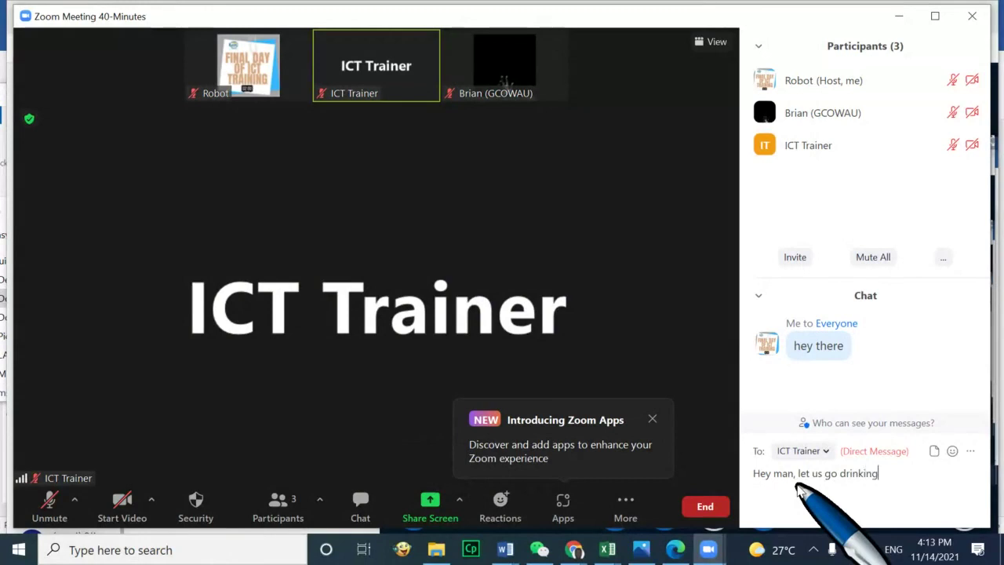
key("Return")
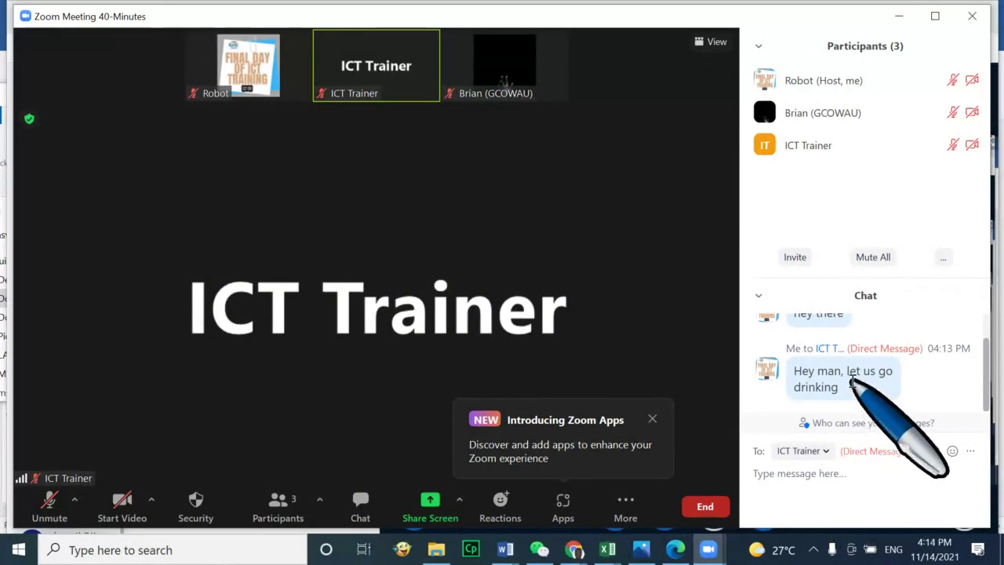
left_click_drag(837, 388, 793, 370)
key("ctrl+c")
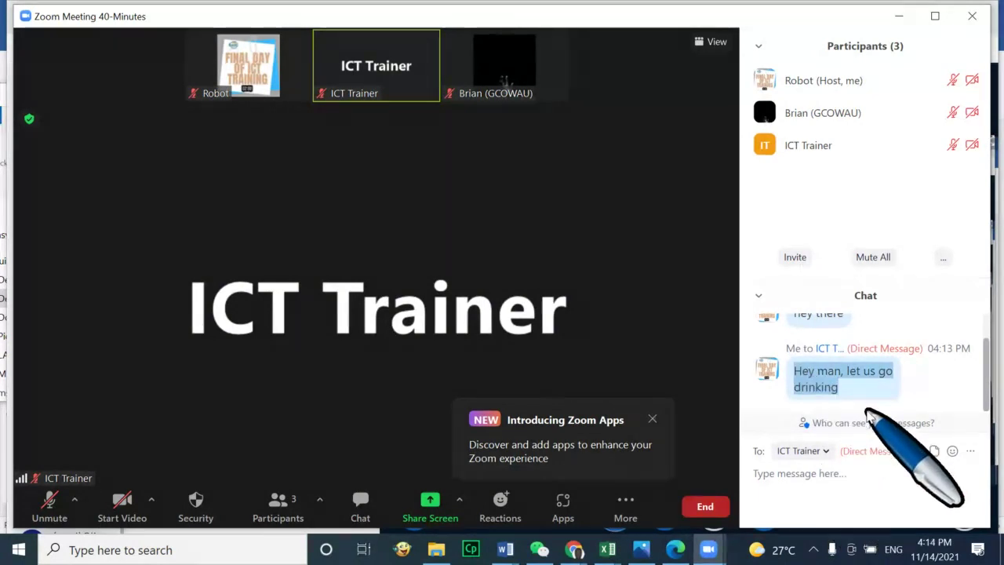
left_click(819, 471)
- Paste 'Hey man, let us go drinking' and send it to everyone
left_click(801, 451)
left_click(828, 477)
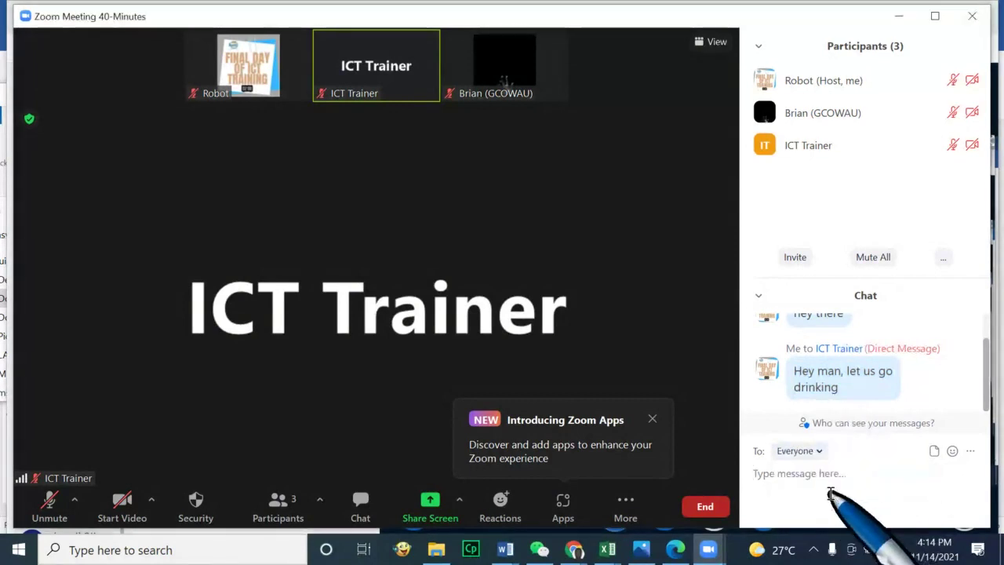
key("ctrl+v")
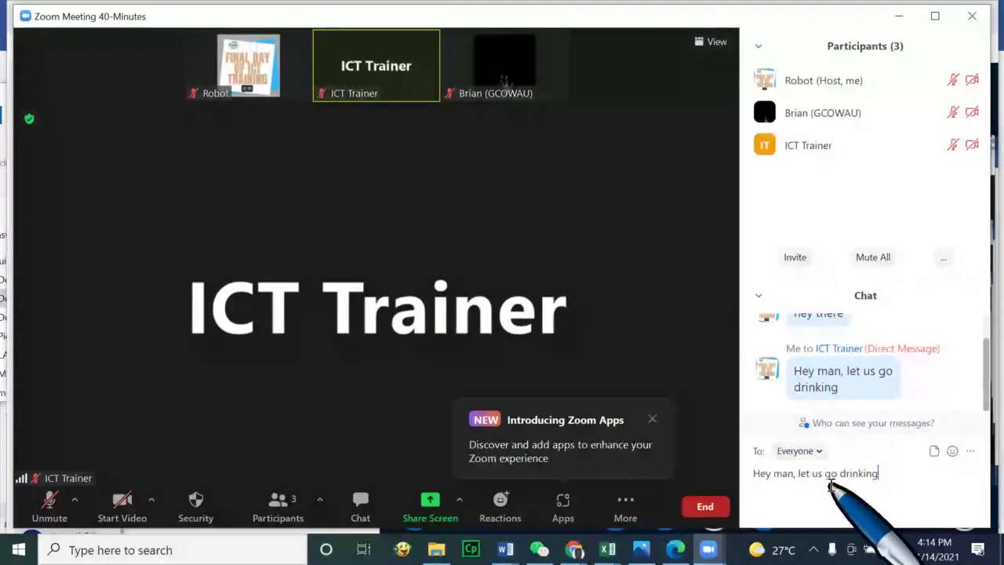
key("Return")
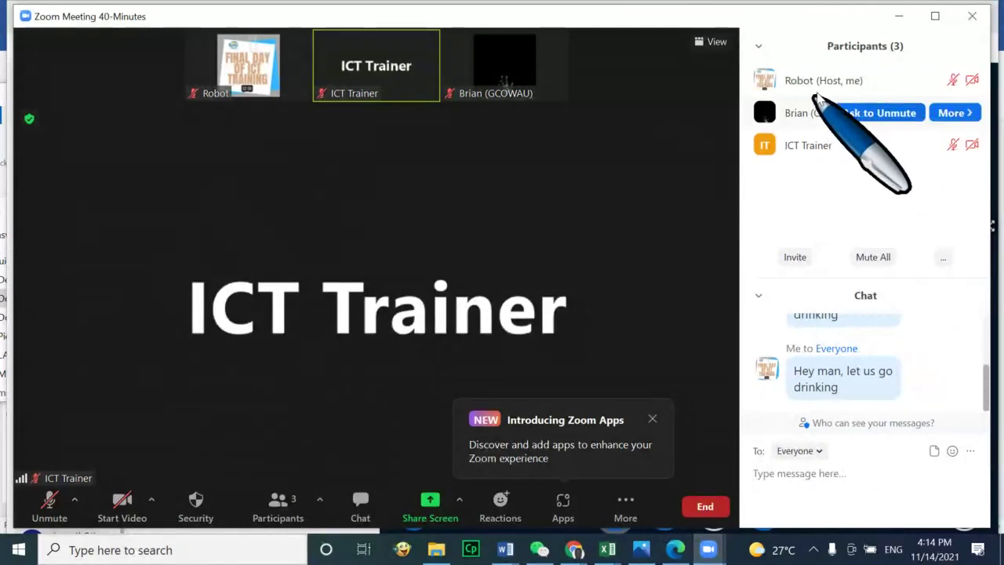
mouse_move(876, 145)
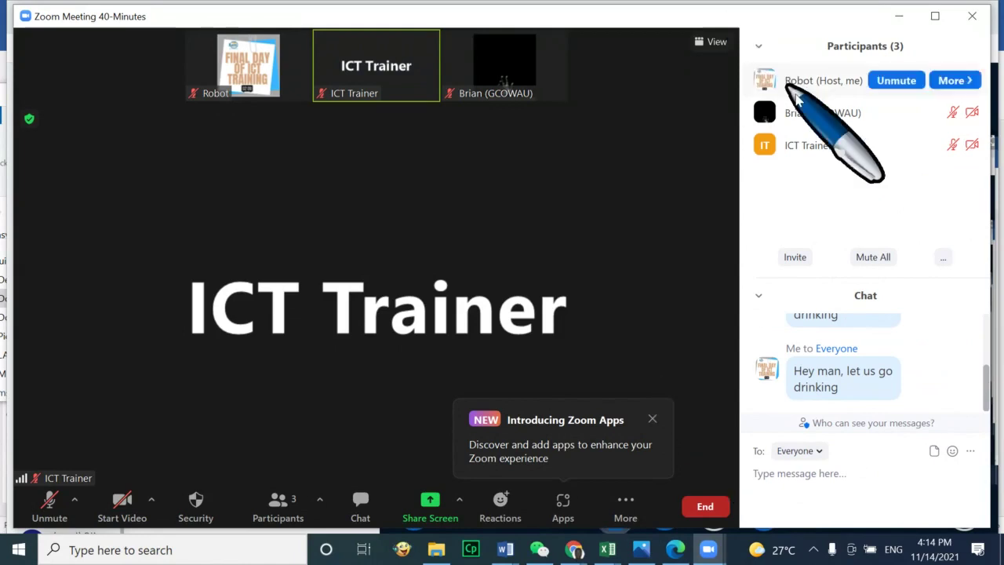
- Switch the chat recipient to ICT Trainer, then back to Everyone in Meeting
left_click(819, 453)
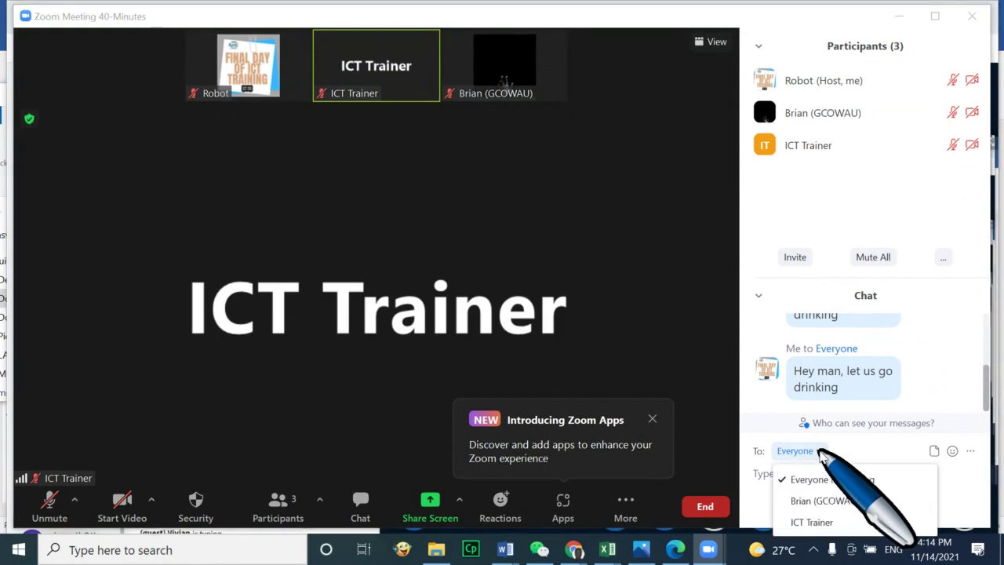
left_click(863, 522)
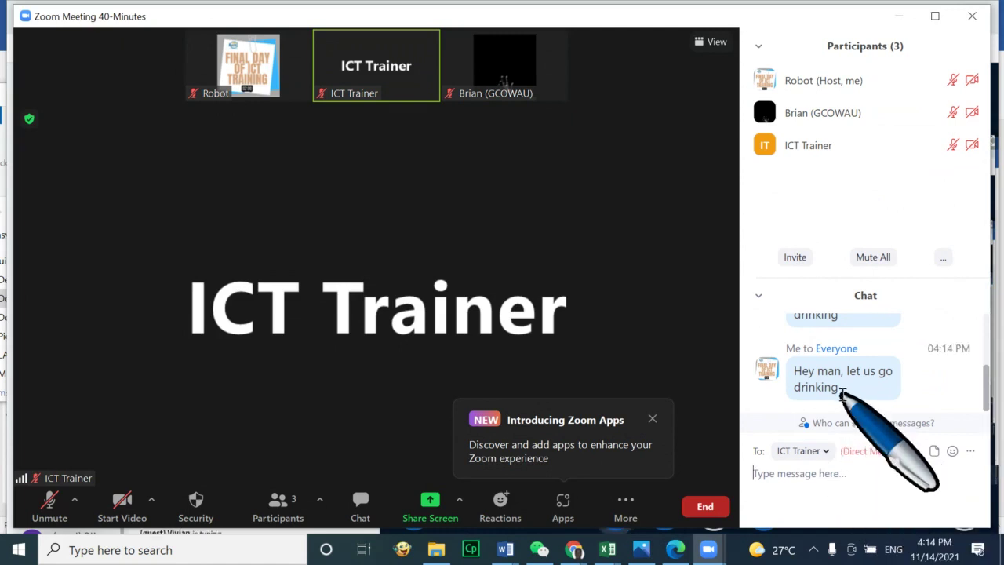
left_click(824, 451)
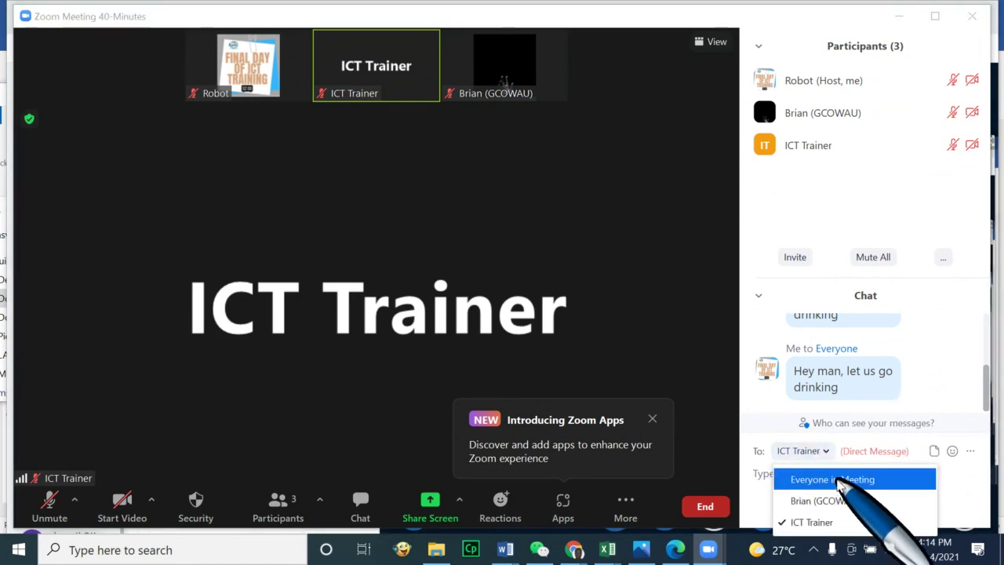
left_click(837, 479)
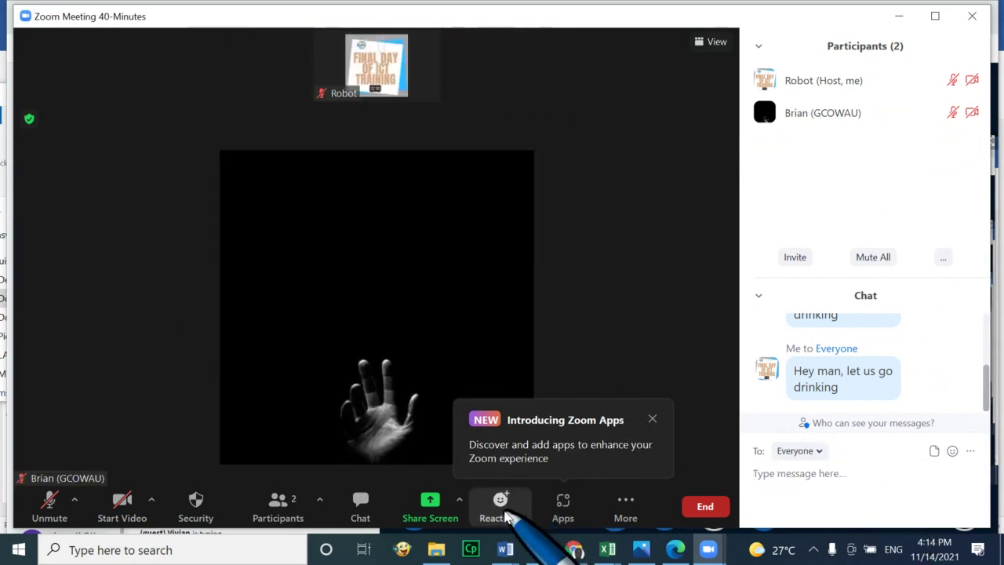
left_click(504, 511)
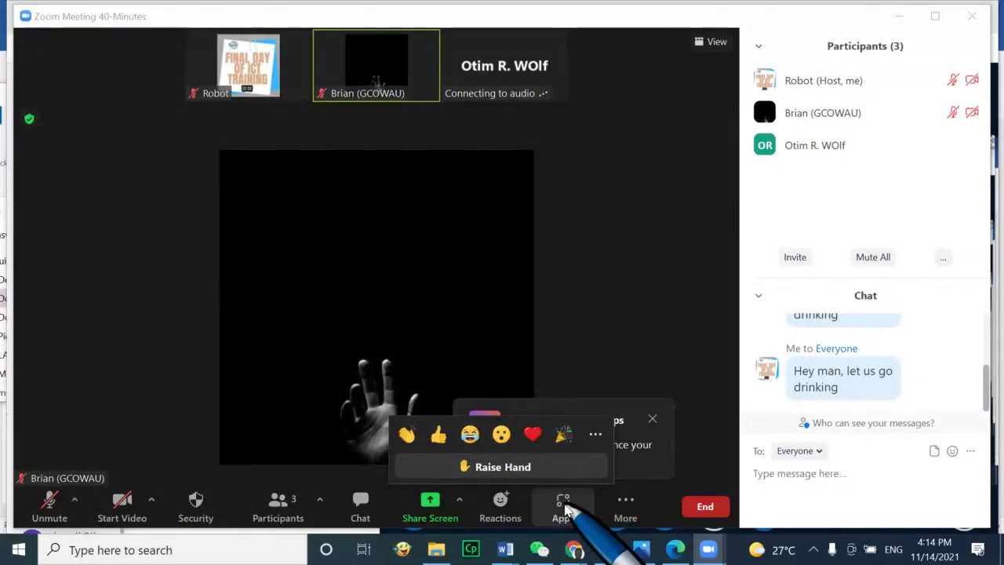
left_click(502, 466)
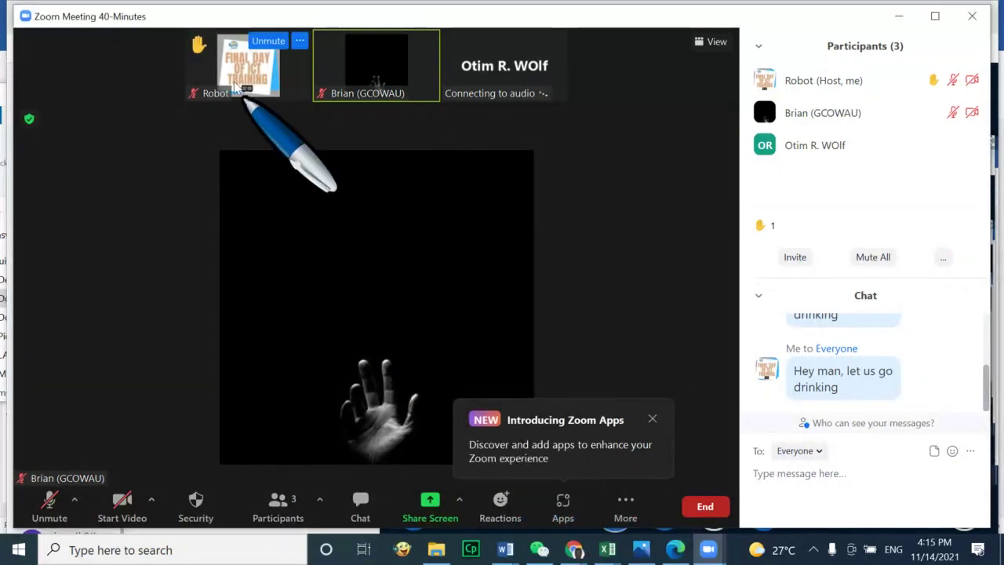
left_click(502, 510)
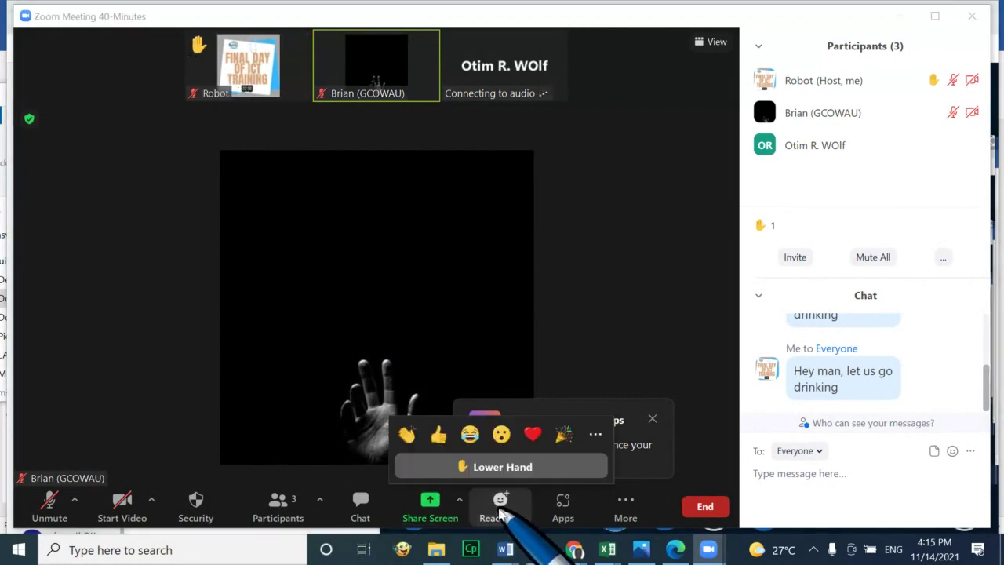
left_click(502, 469)
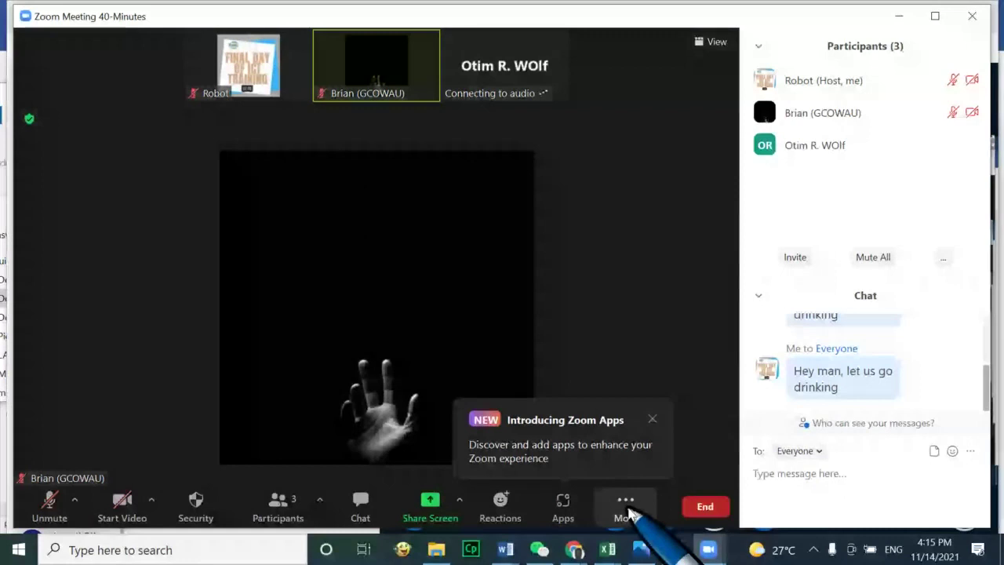
left_click(627, 510)
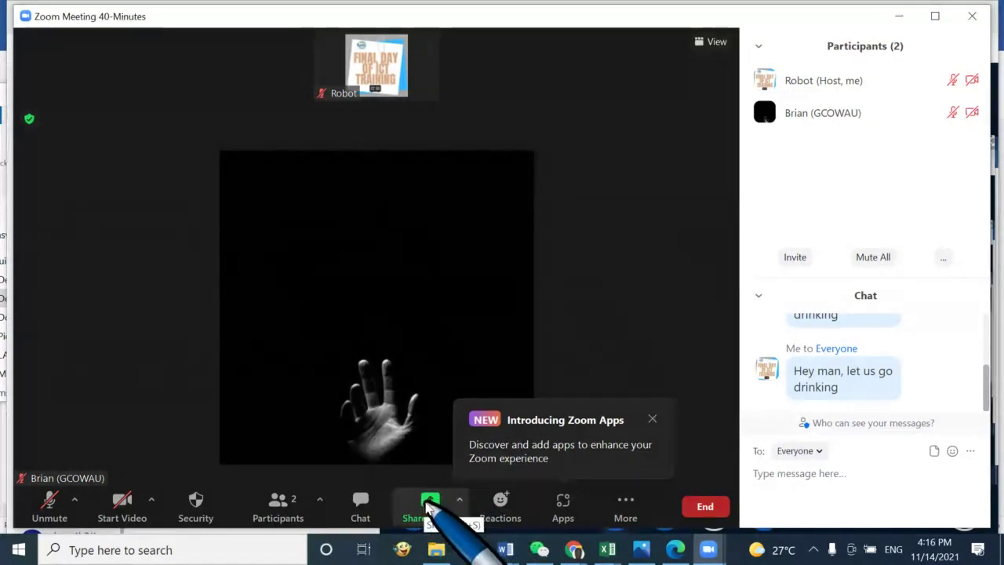
- Share the entire desktop, then bring the 'WET FLOOR' Word safety notice to the front
left_click(427, 506)
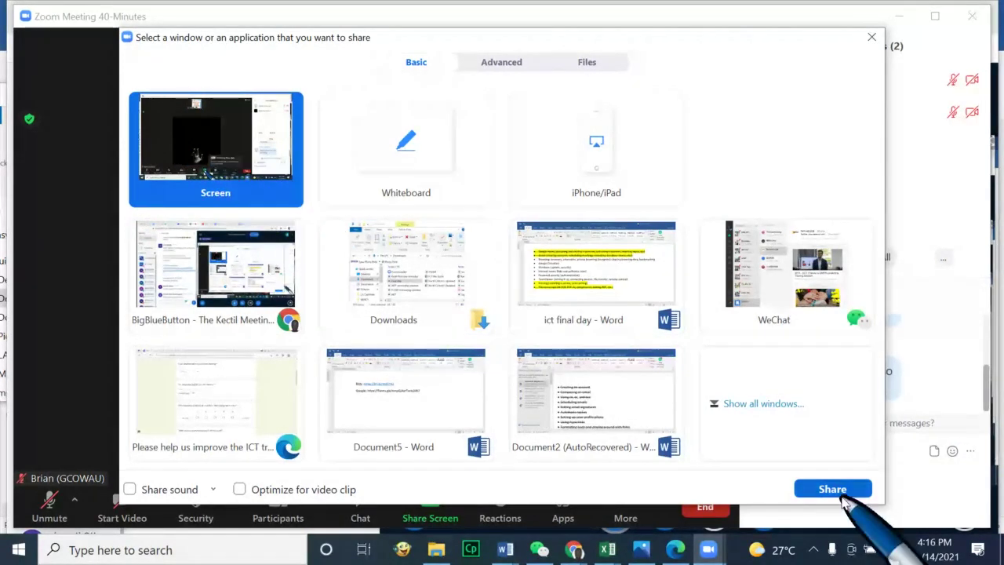
left_click(827, 488)
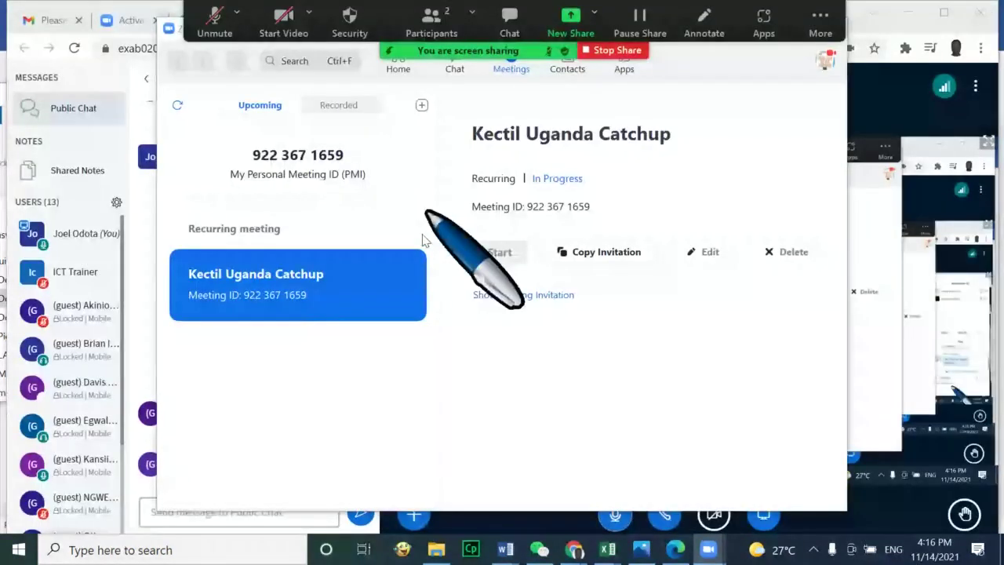
left_click(138, 392)
left_click(82, 349)
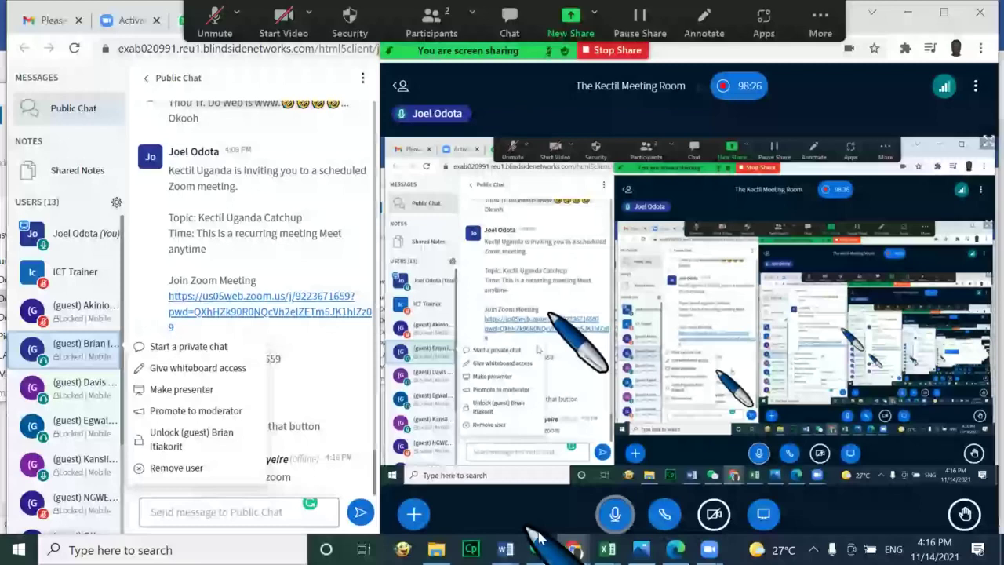
left_click(504, 549)
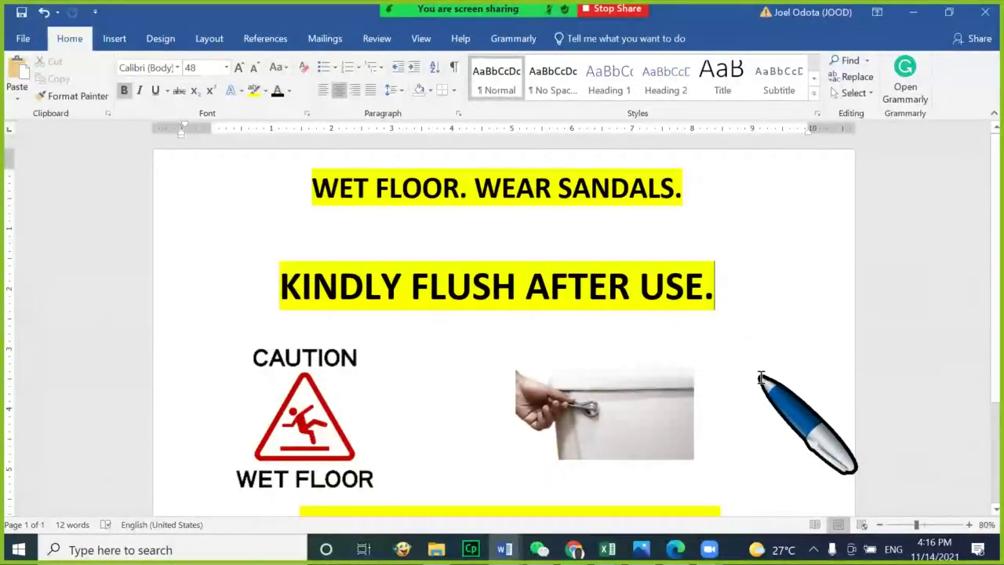
- Scroll down the sign, switch to Document5's survey links, then return to the BigBlueButton page
scroll(758, 374, "down", 3)
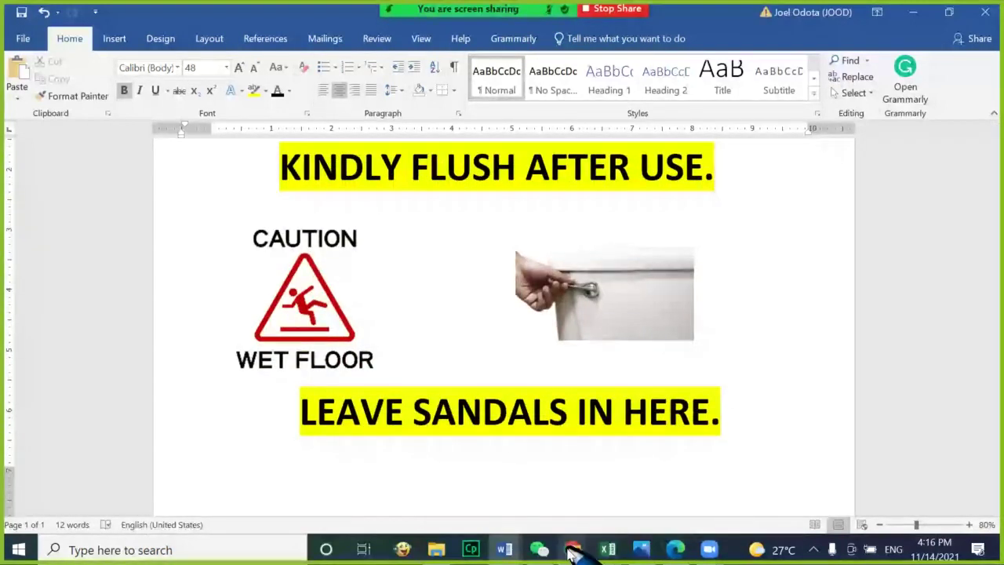
mouse_move(508, 546)
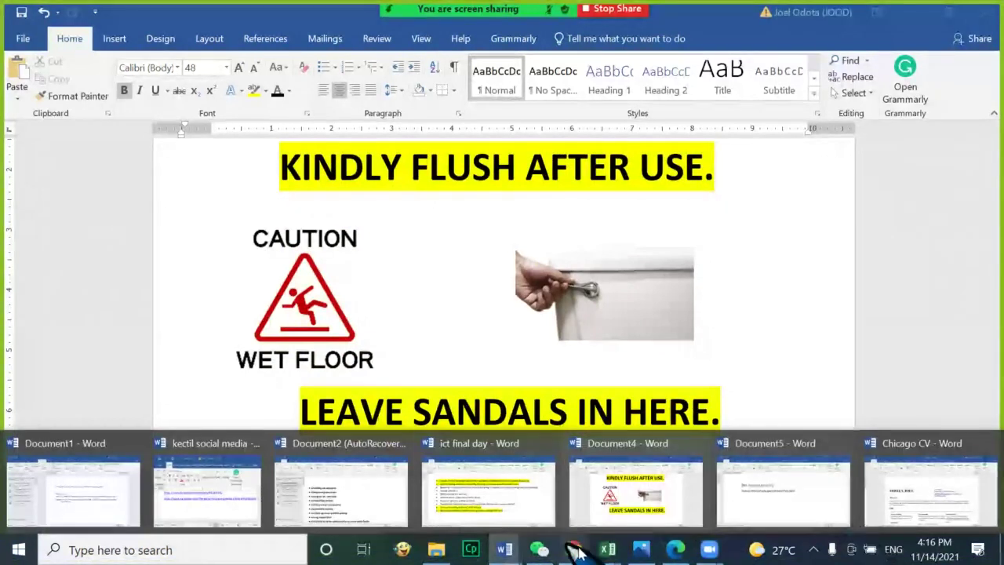
left_click(754, 512)
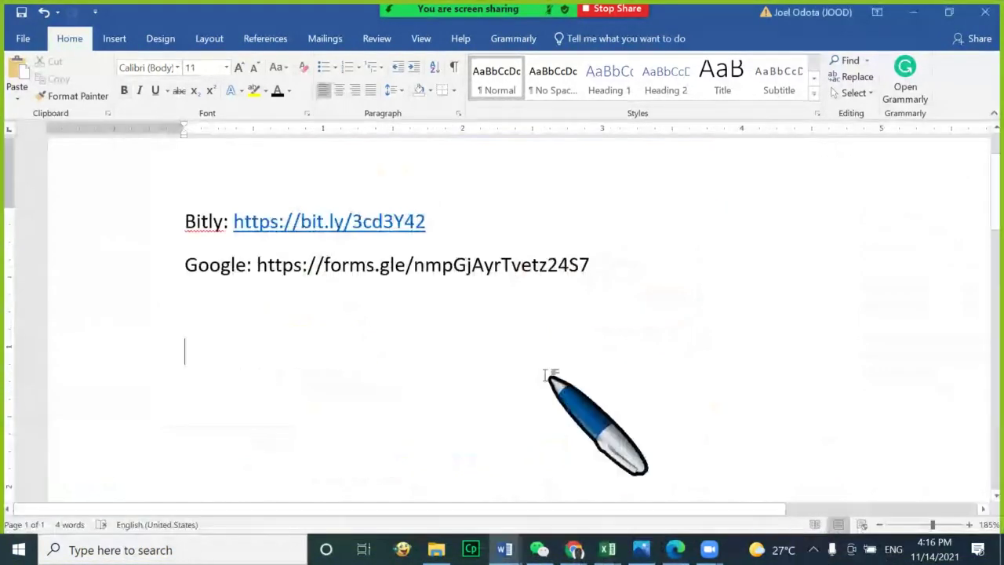
mouse_move(535, 550)
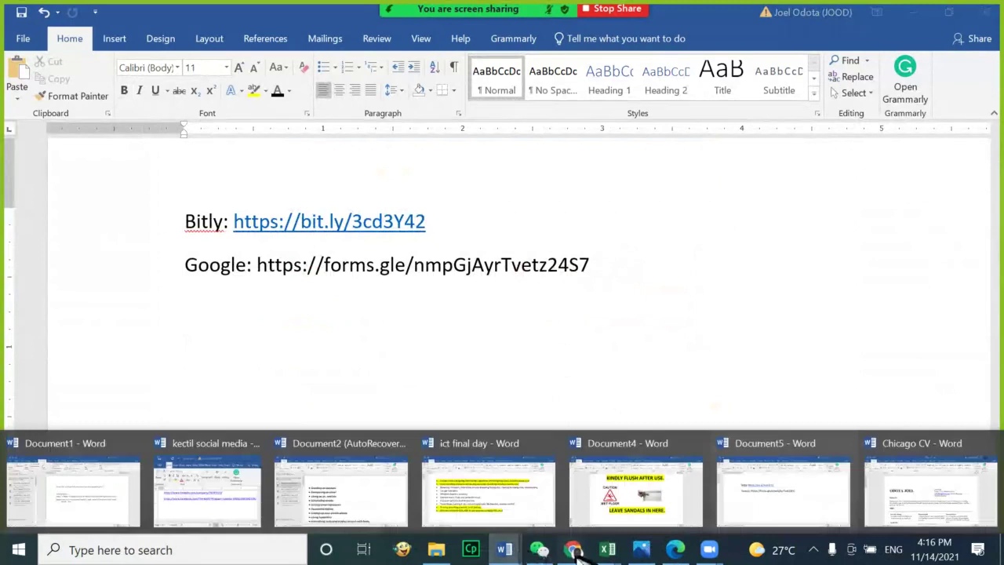
mouse_move(576, 548)
left_click(546, 488)
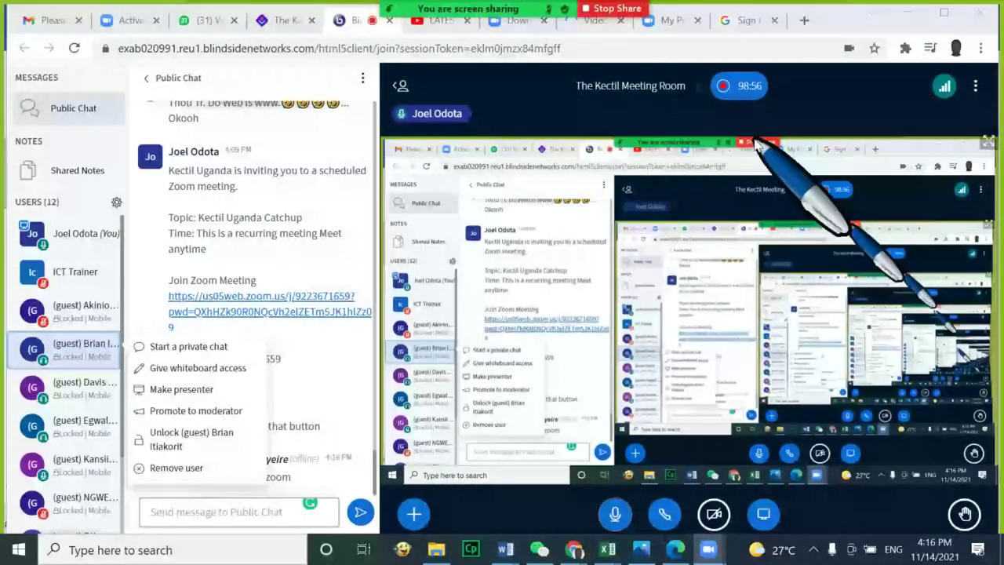
- Close the guest's options, briefly view the meeting details and Task View, then stop sharing
left_click(573, 549)
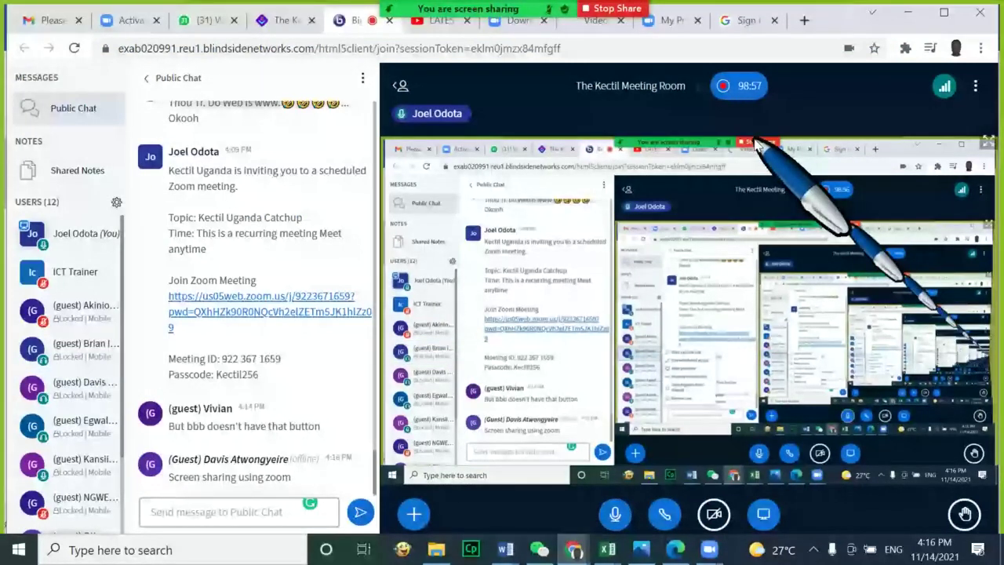
left_click(710, 550)
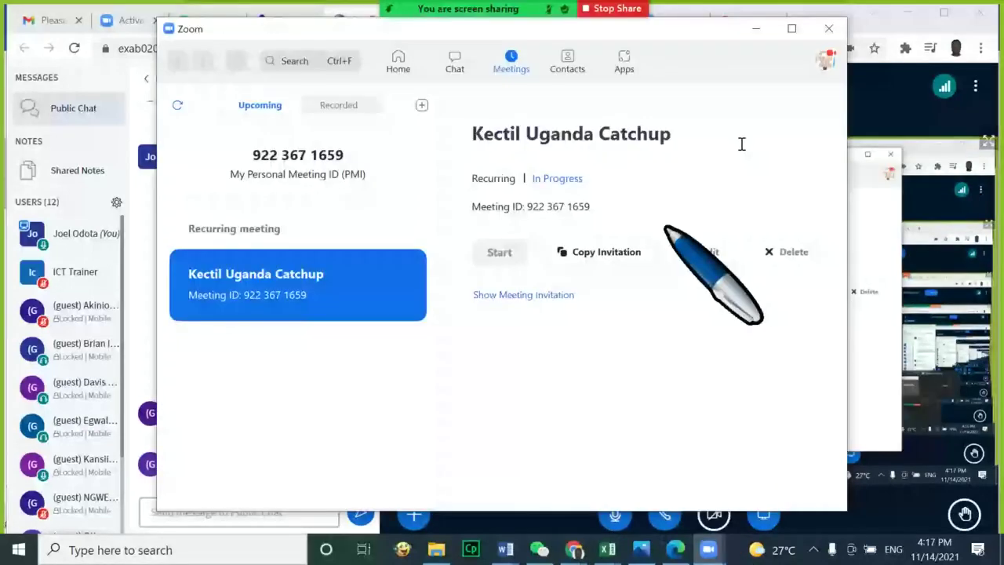
left_click(824, 29)
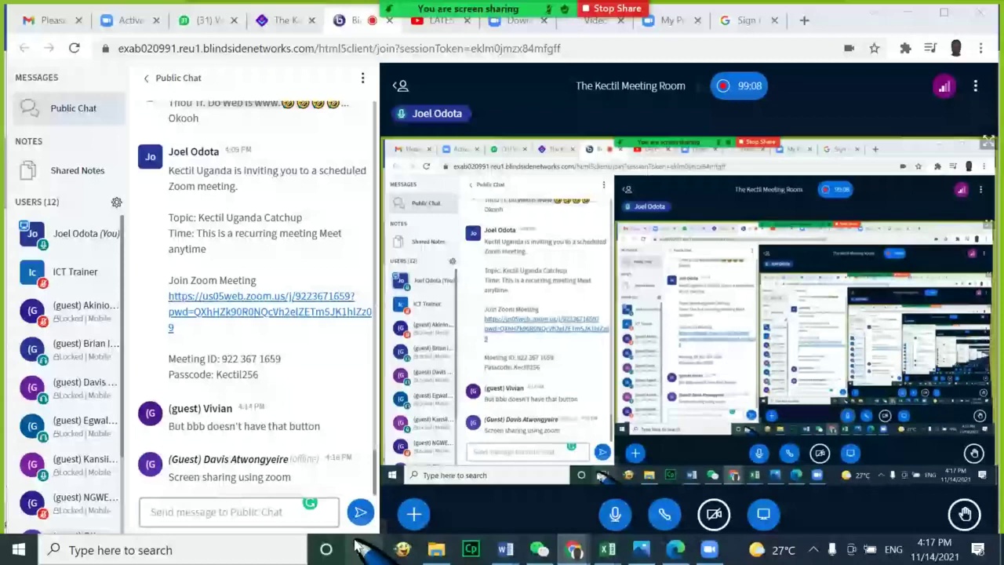
left_click(361, 550)
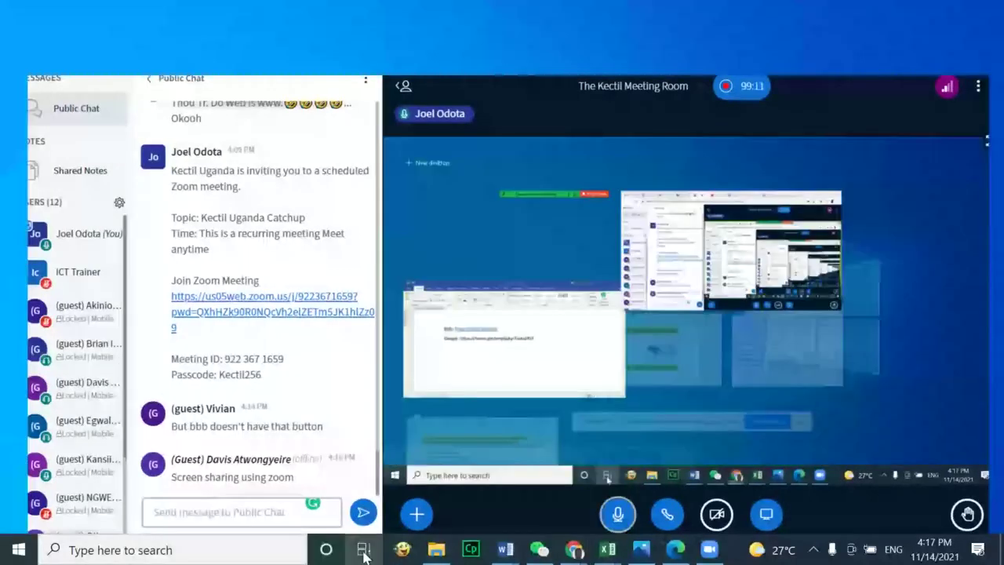
left_click(363, 554)
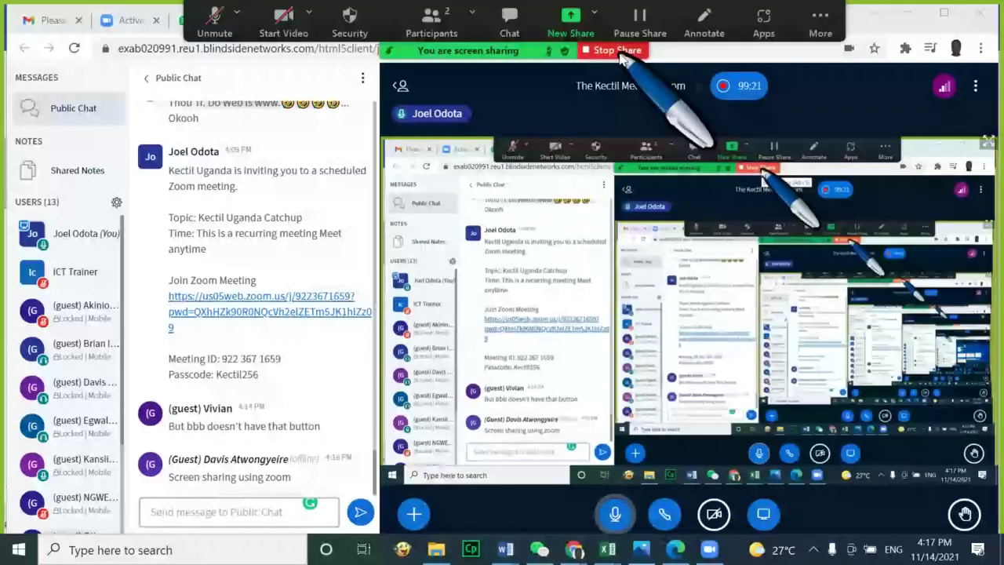
left_click(619, 55)
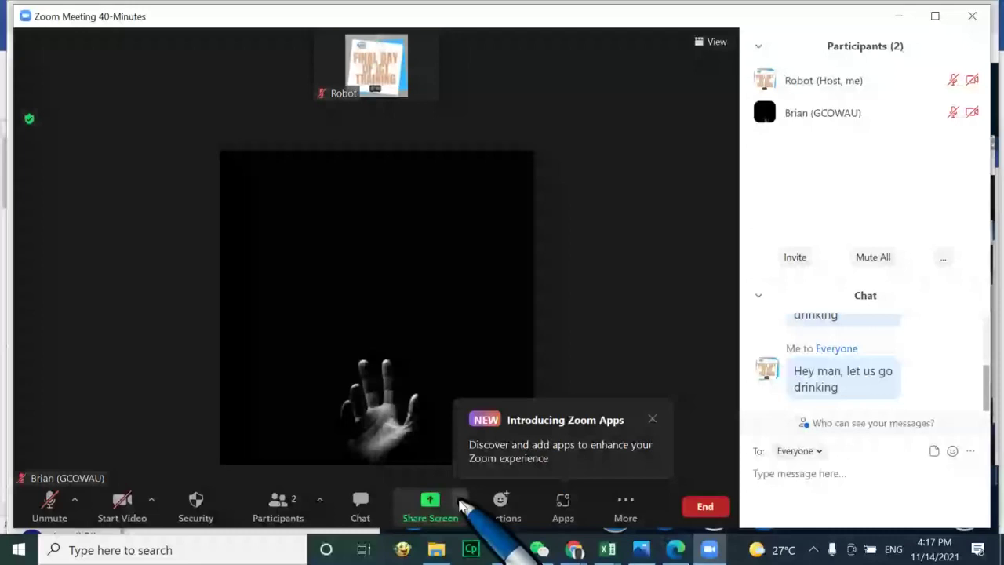
- Share only the 'Document4 - Word' window, then bring the BigBlueButton page forward
left_click(429, 508)
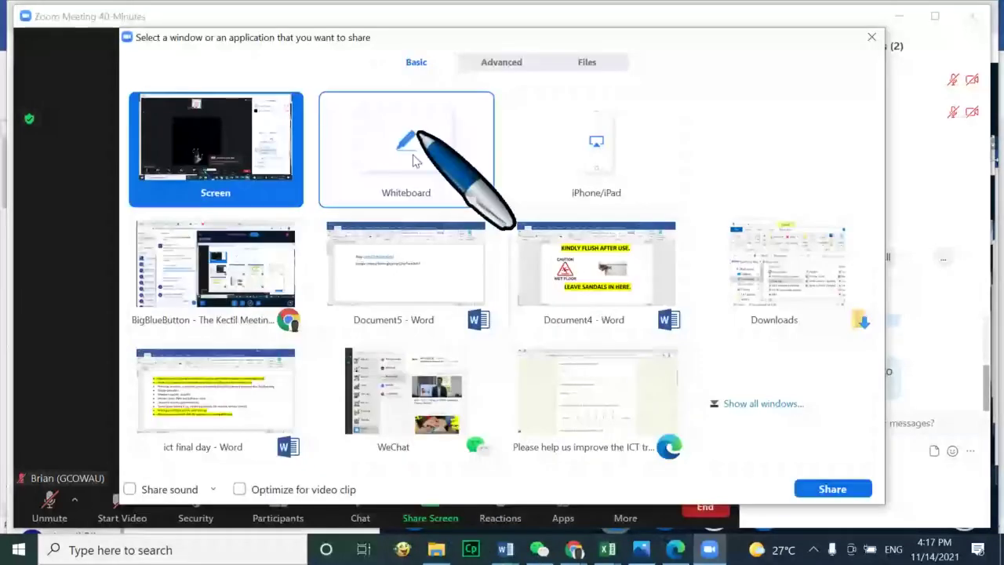
left_click(604, 270)
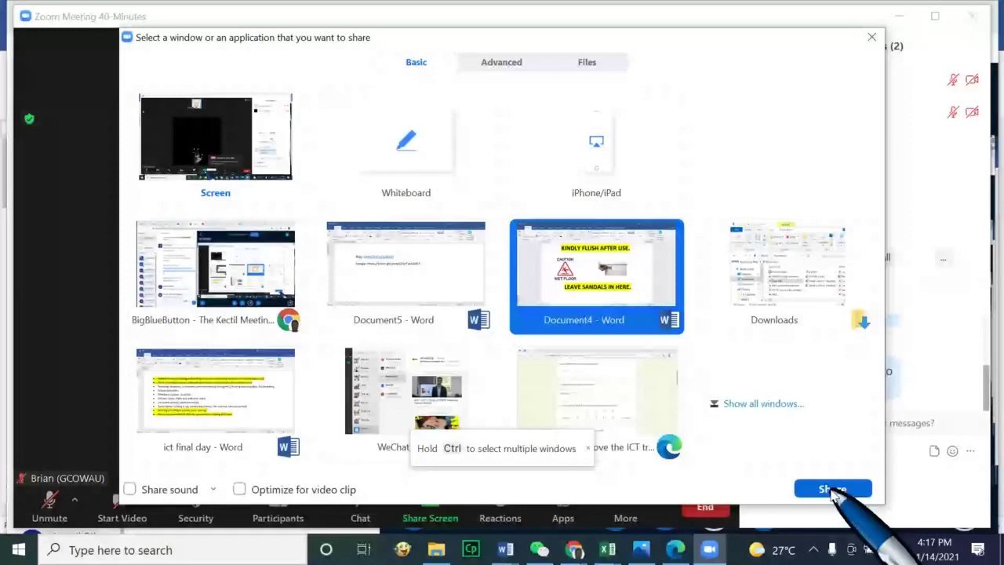
left_click(833, 488)
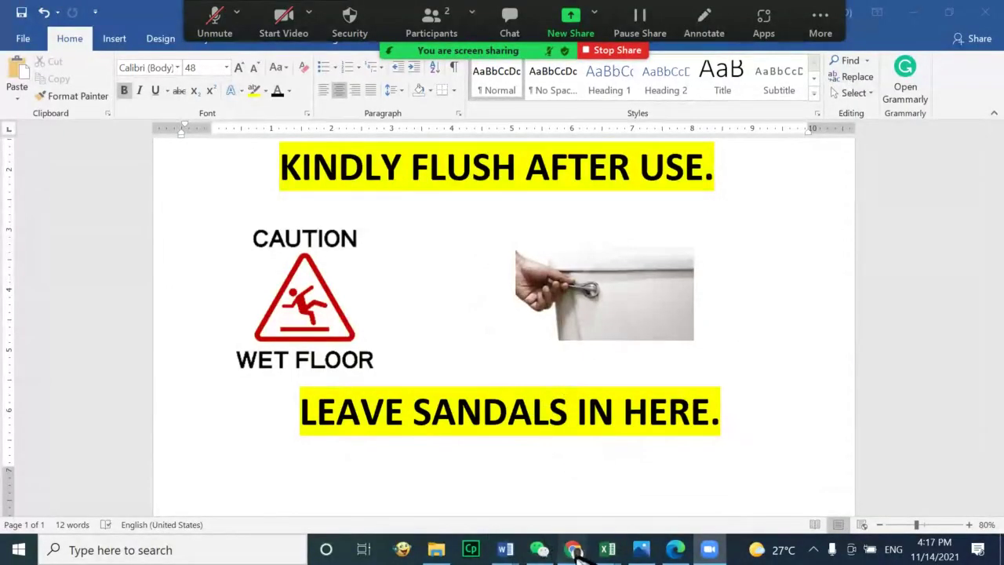
mouse_move(575, 548)
left_click(506, 478)
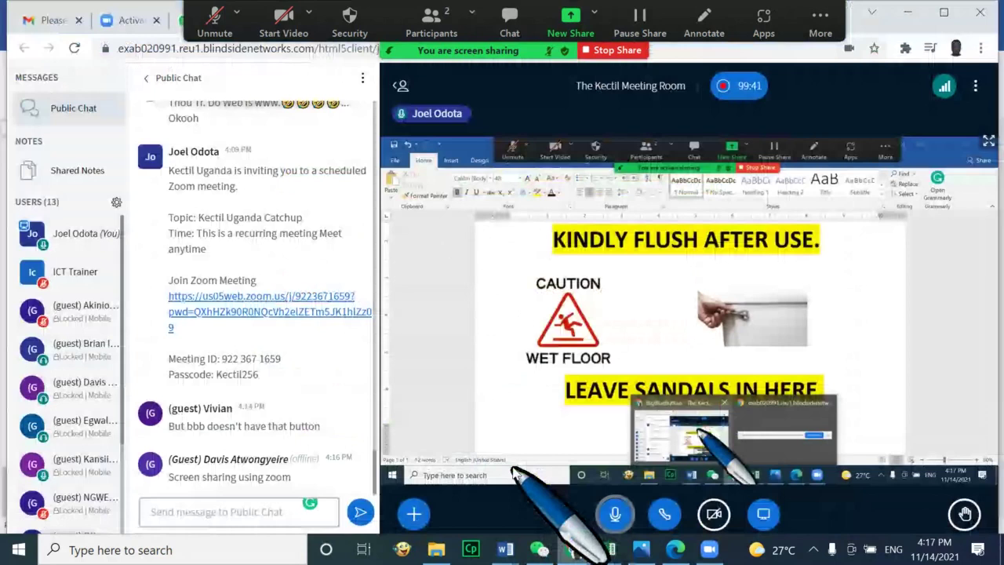
- Briefly show WeChat, then stop sharing the Word window
left_click(538, 550)
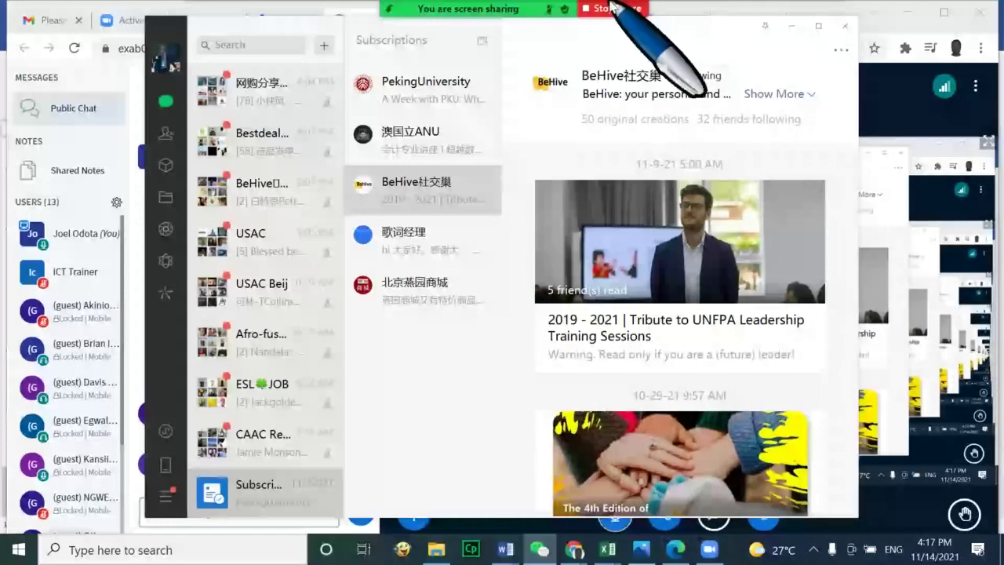
left_click(613, 8)
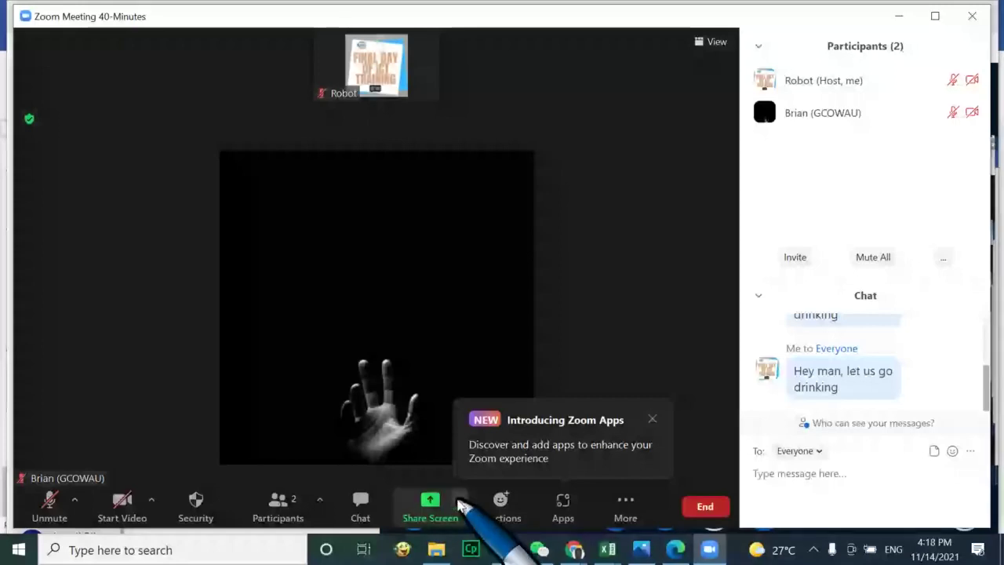
- Close the Zoom Apps intro and set Who can share to All Participants in Advanced Sharing Options
left_click(651, 418)
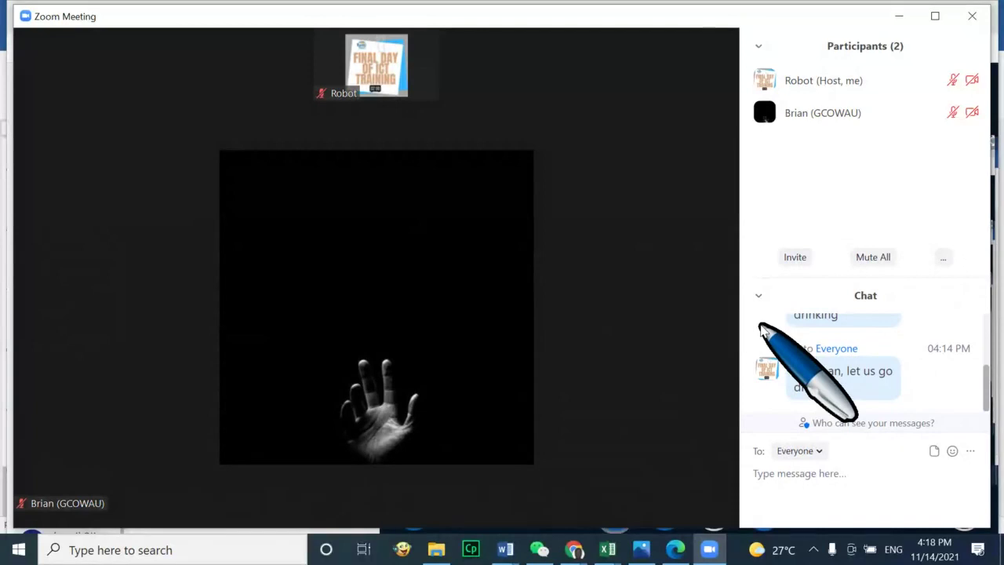
left_click(462, 500)
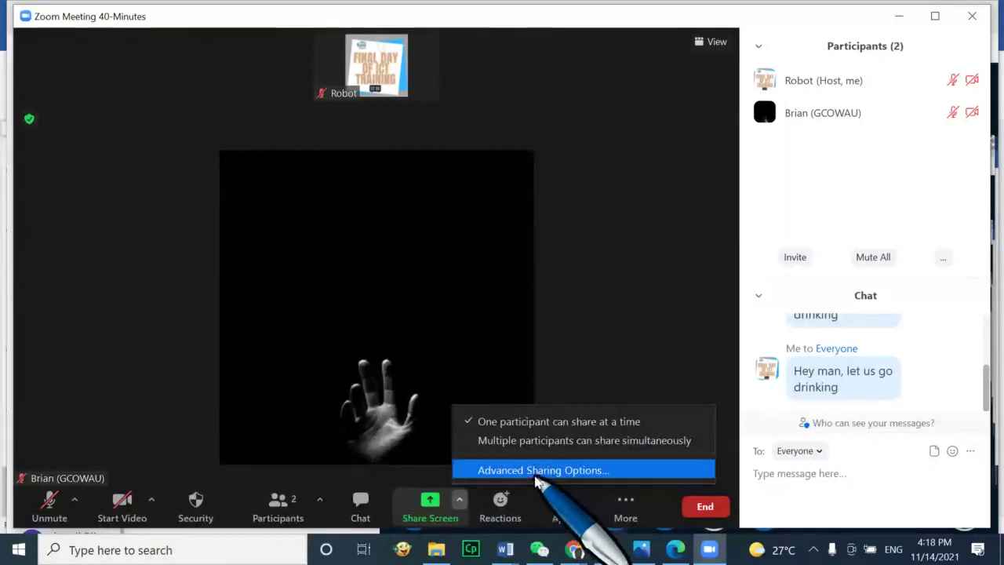
left_click(538, 473)
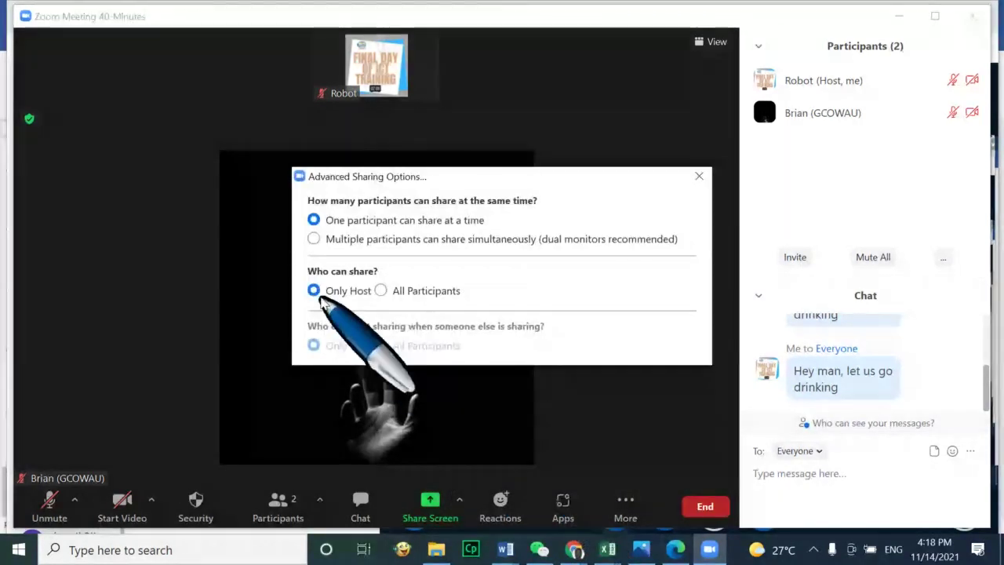
left_click(380, 290)
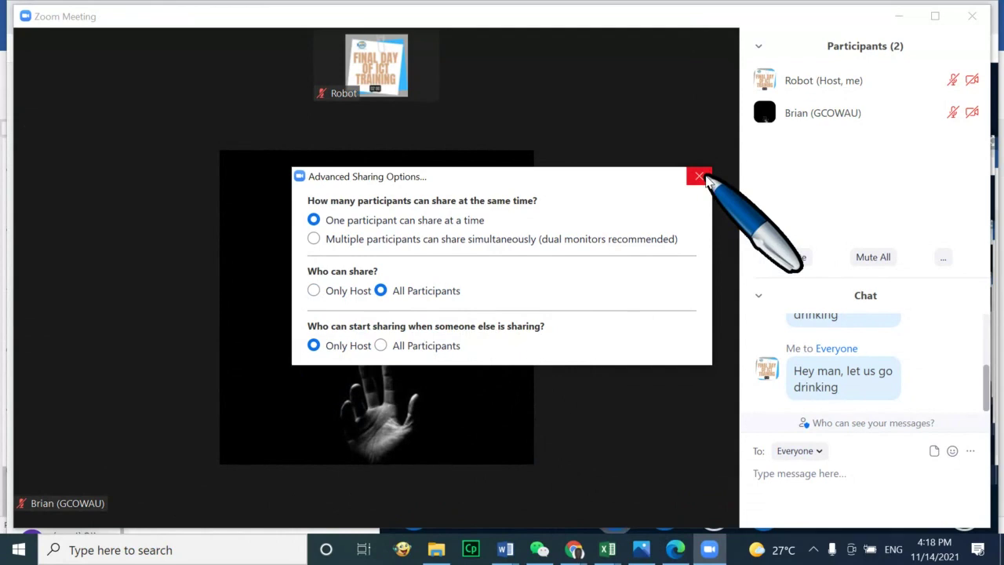
left_click(698, 176)
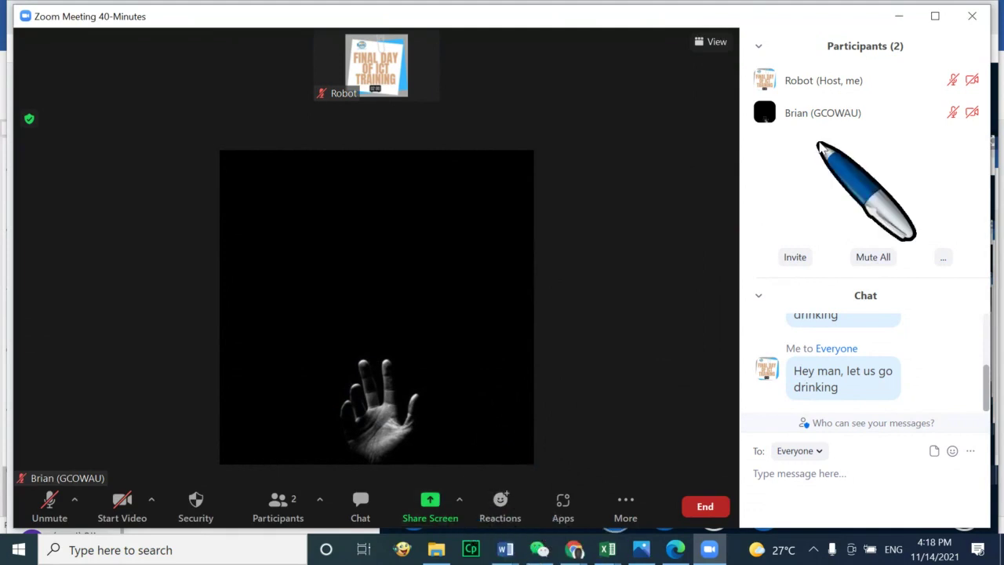
- Open the More menu on the other participant's row in the Participants panel
mouse_move(831, 106)
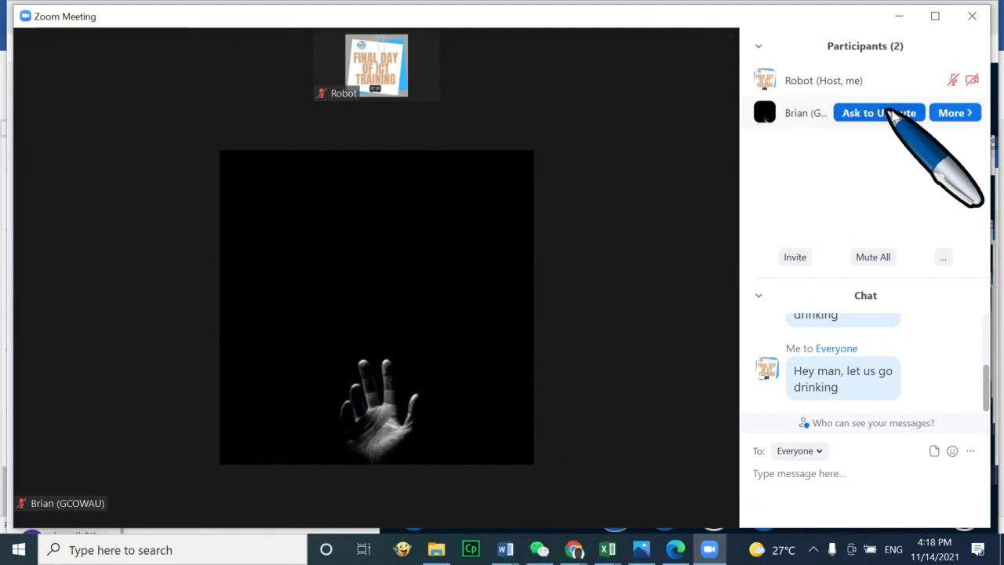
left_click(958, 113)
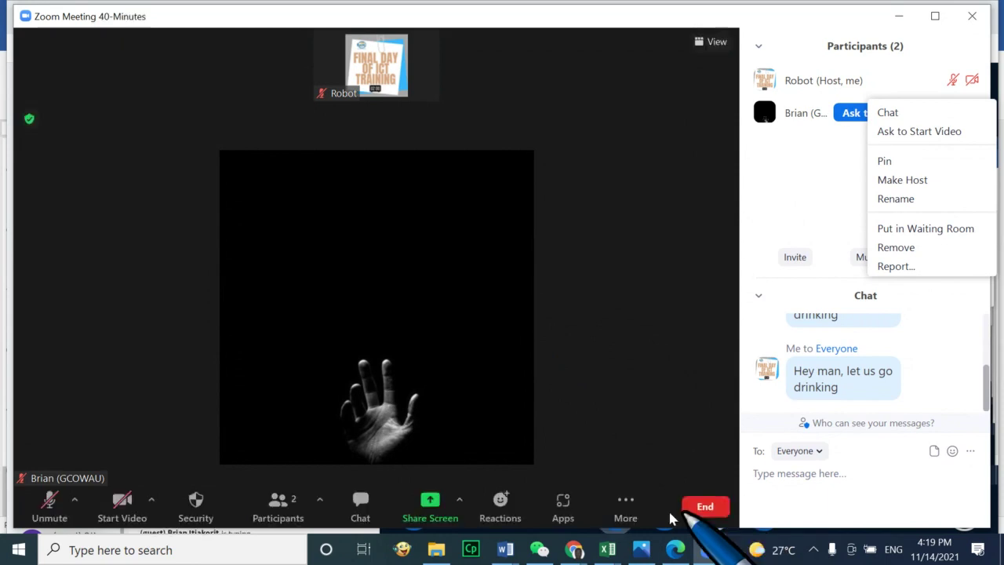
mouse_move(461, 498)
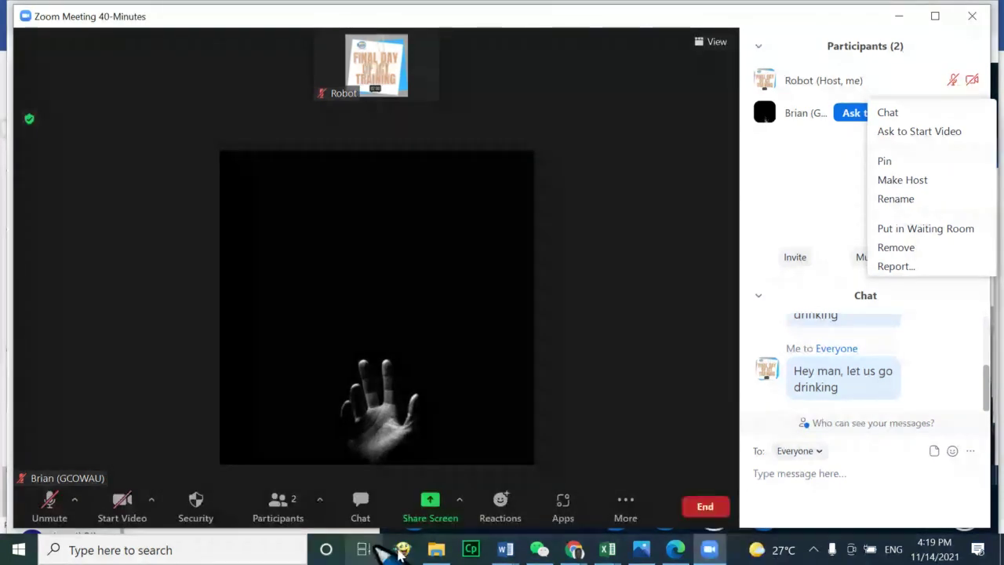
left_click(579, 551)
left_click(529, 494)
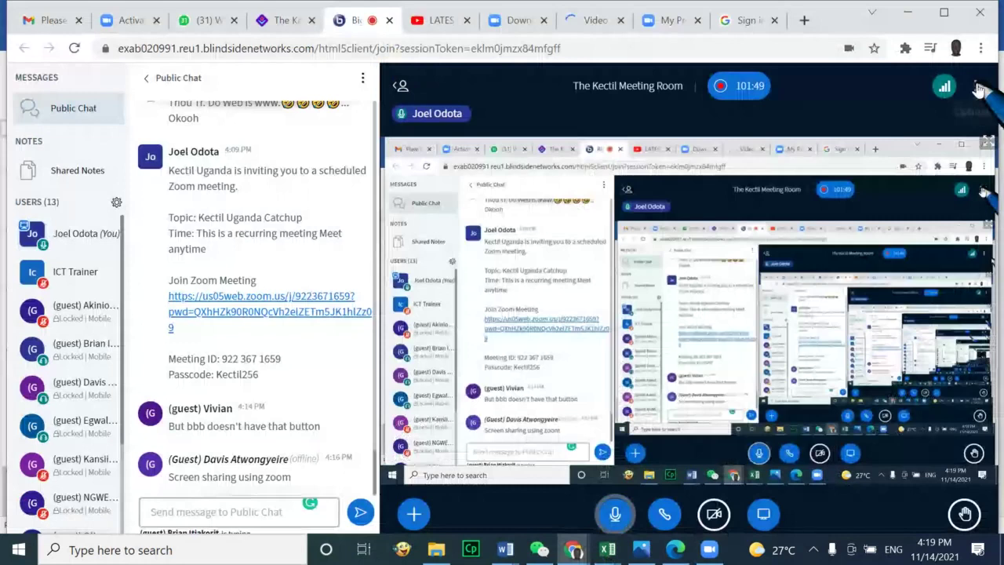
left_click(976, 86)
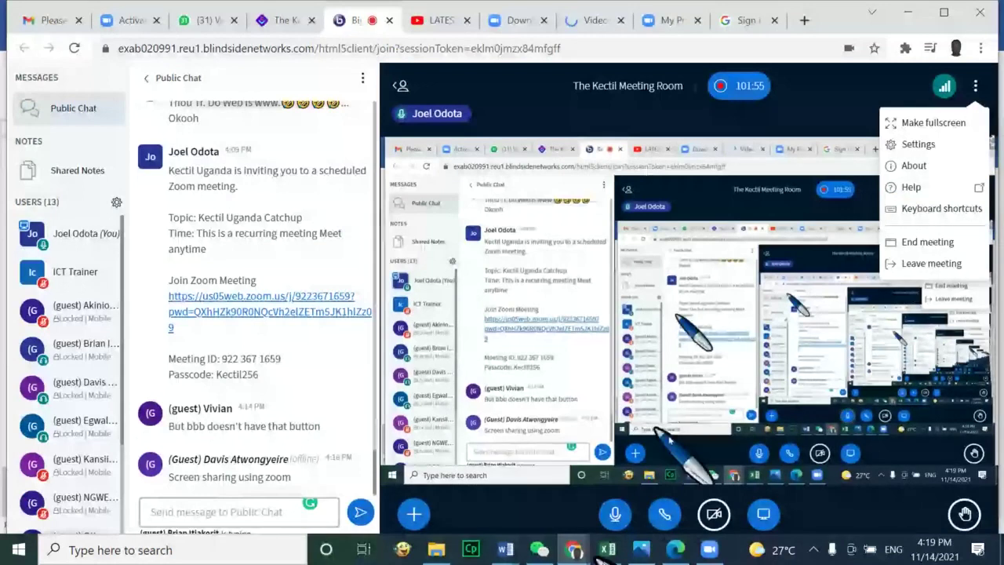
left_click(580, 549)
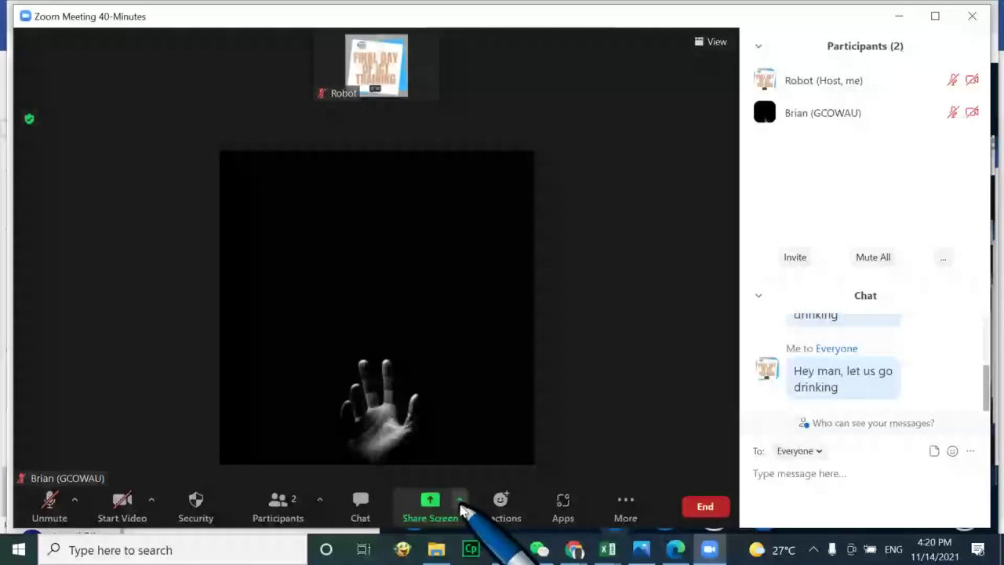
- Look over the Advanced Sharing Options and close them unchanged
left_click(460, 501)
left_click(520, 471)
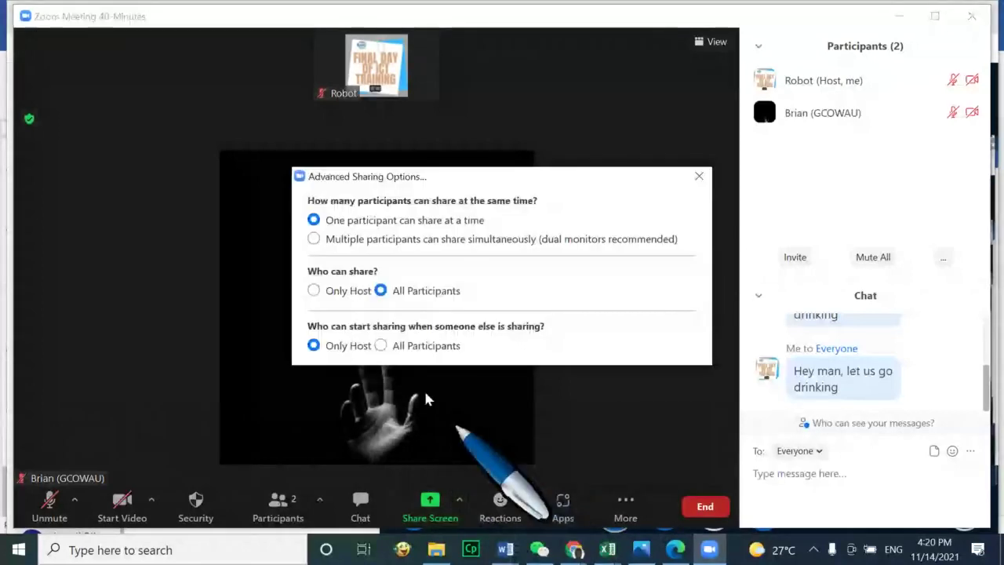
left_click(699, 176)
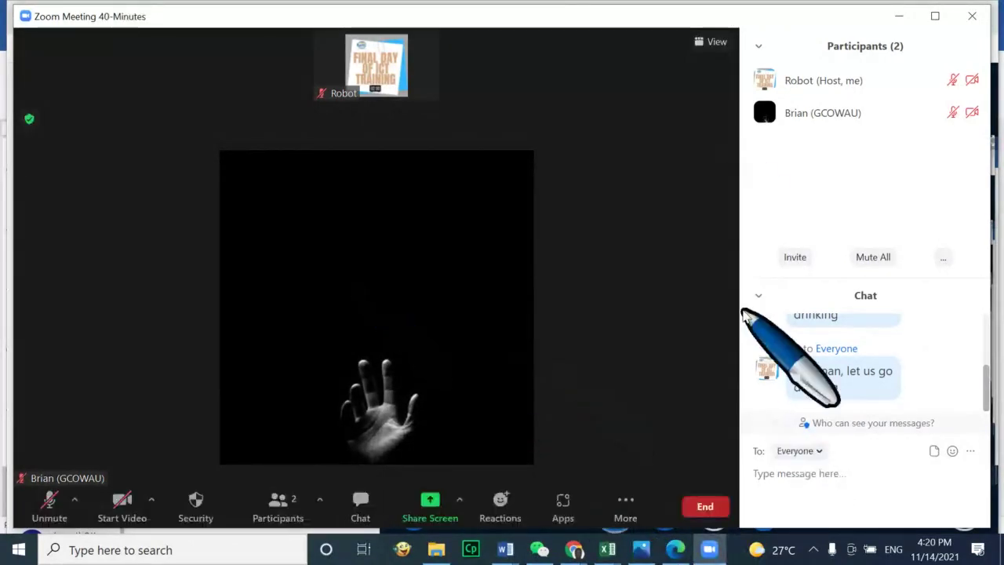
- Record the meeting on this computer, then stop the recording
left_click(626, 506)
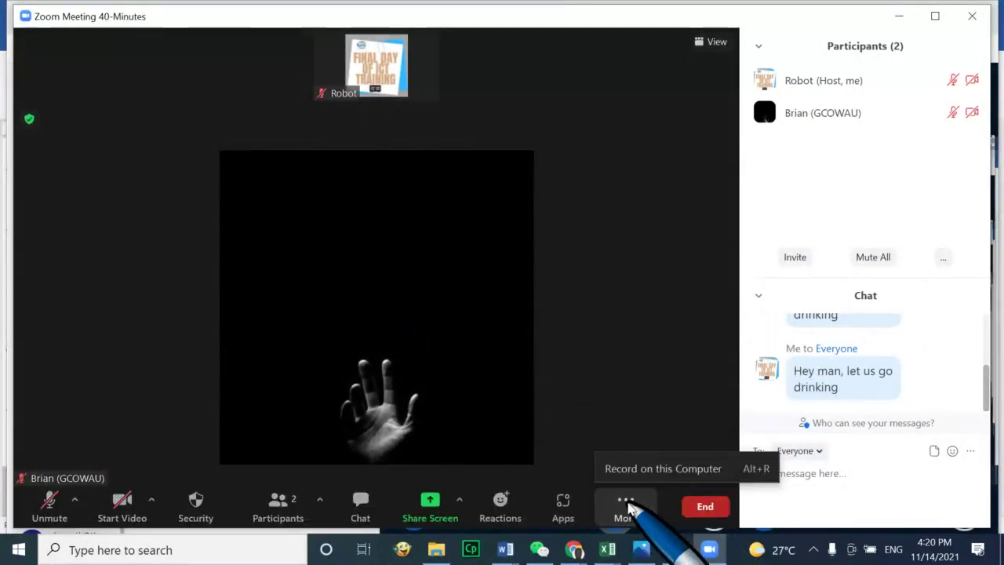
left_click(665, 471)
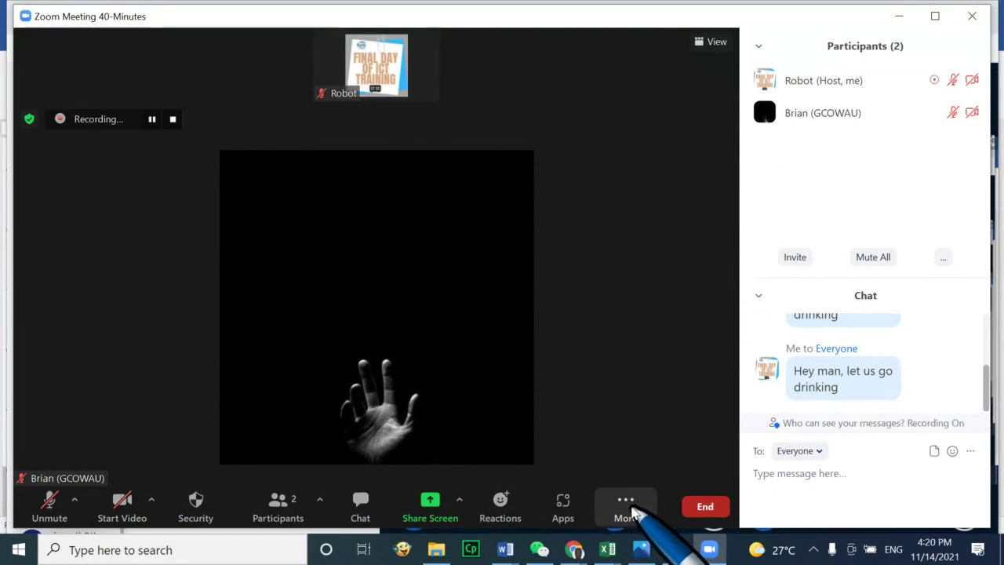
left_click(628, 502)
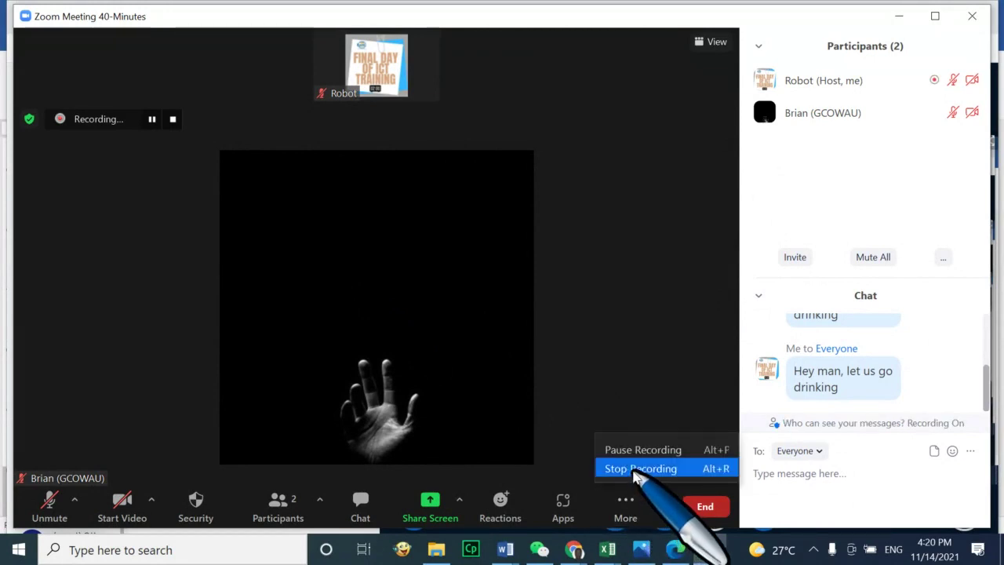
left_click(636, 471)
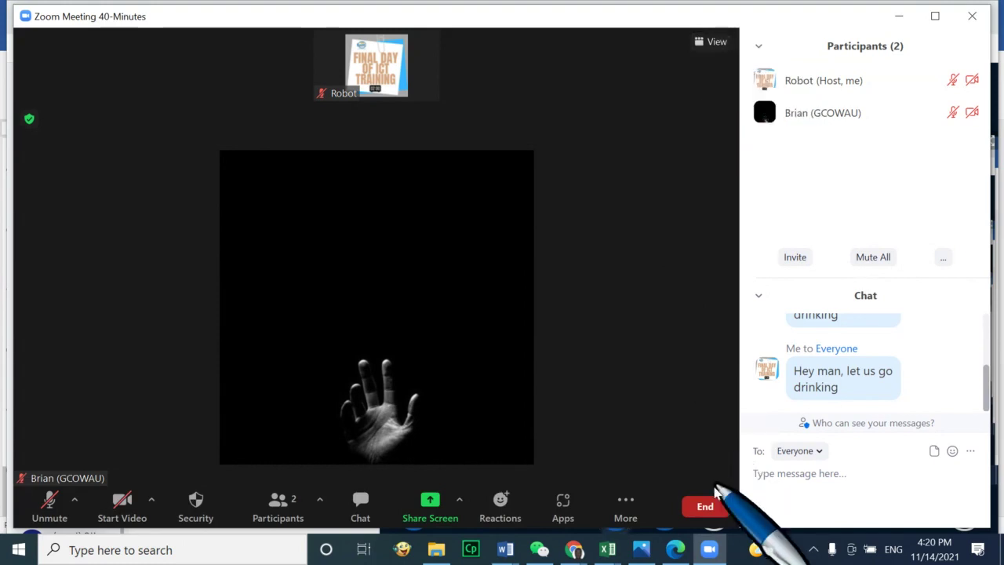
- Choose Leave Meeting, cancel once, then assign the other participant as host and leave
left_click(705, 506)
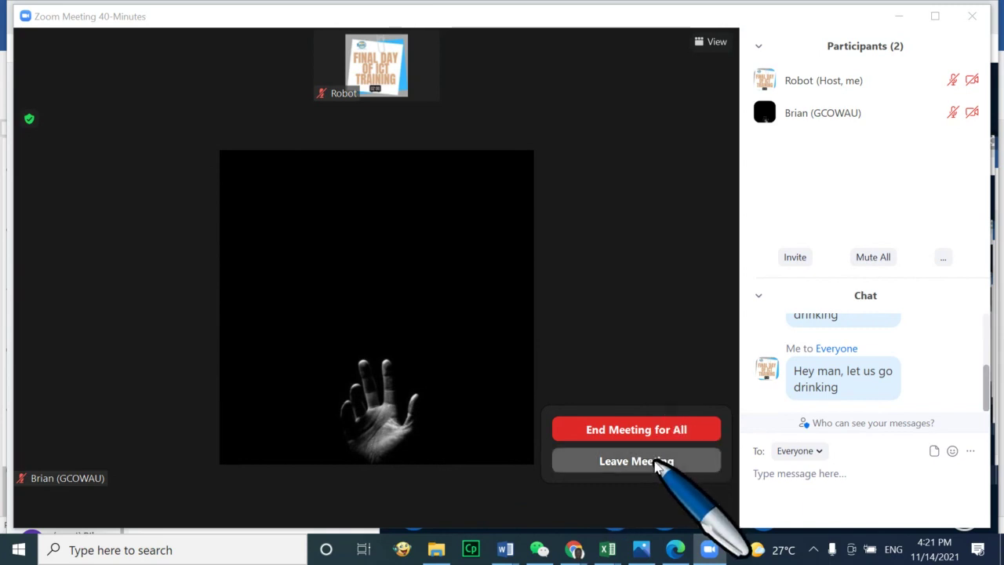
left_click(655, 462)
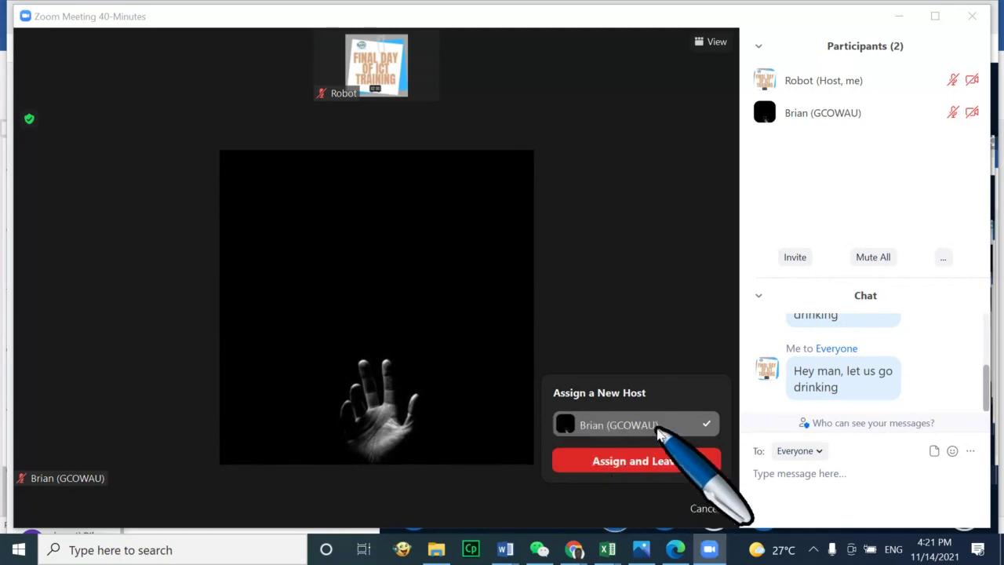
left_click(645, 280)
left_click(703, 506)
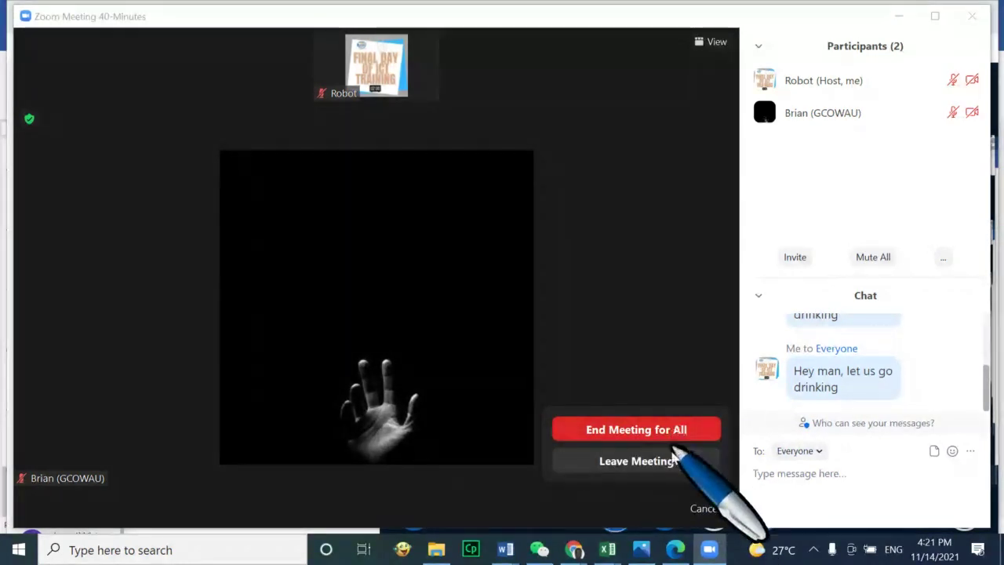
left_click(664, 461)
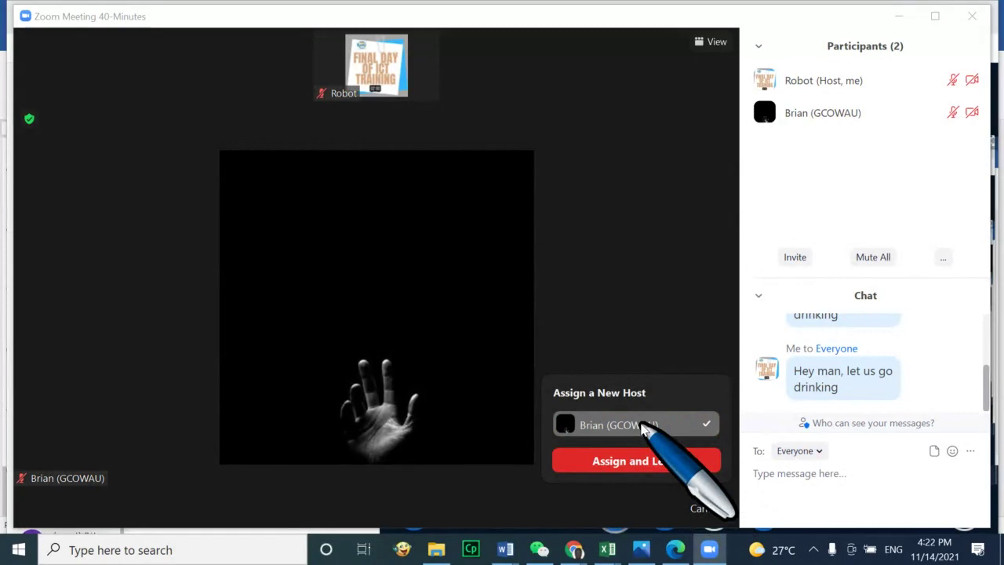
left_click(663, 462)
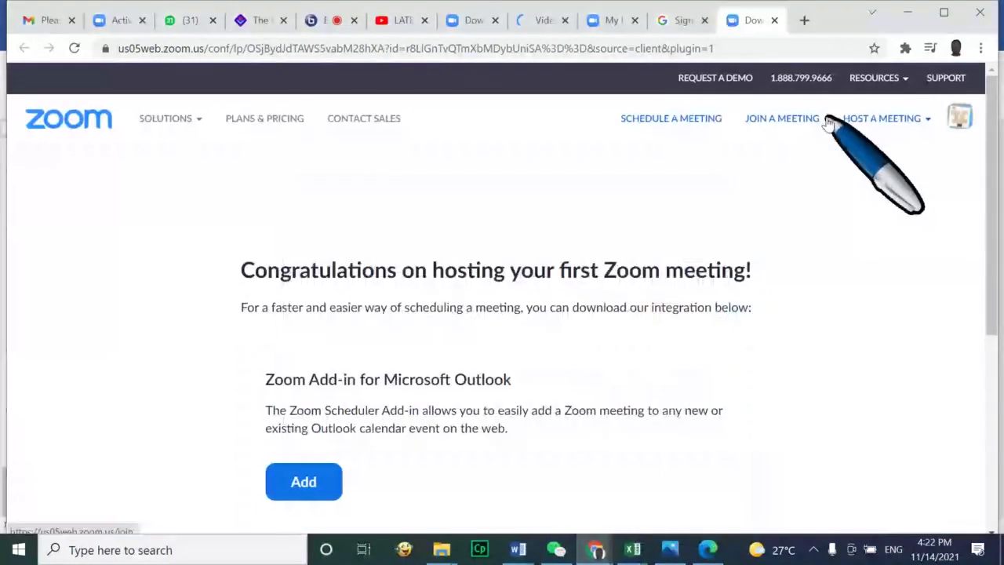
- Search Windows for 'zoom' and launch the Zoom desktop app
left_click(253, 548)
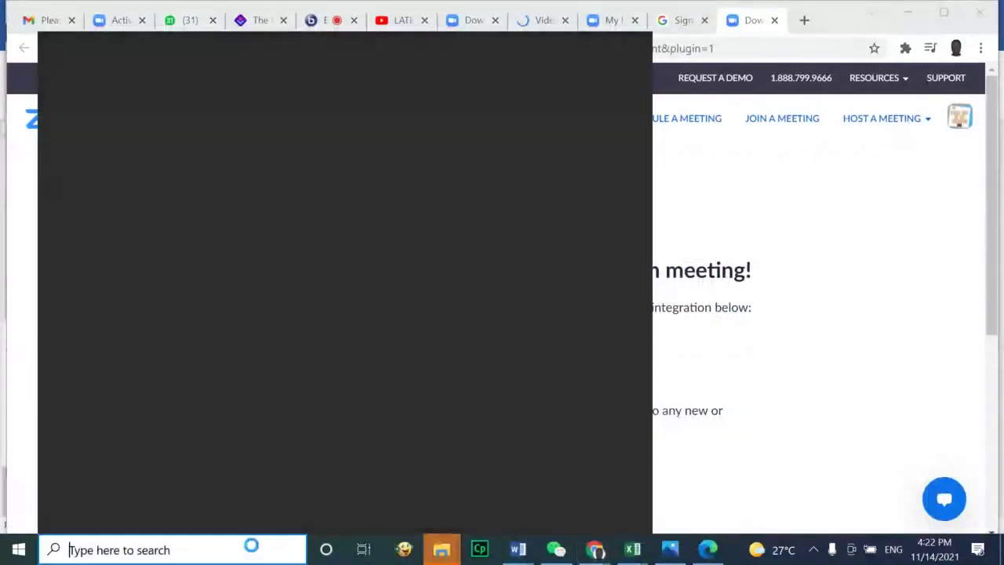
type("zo")
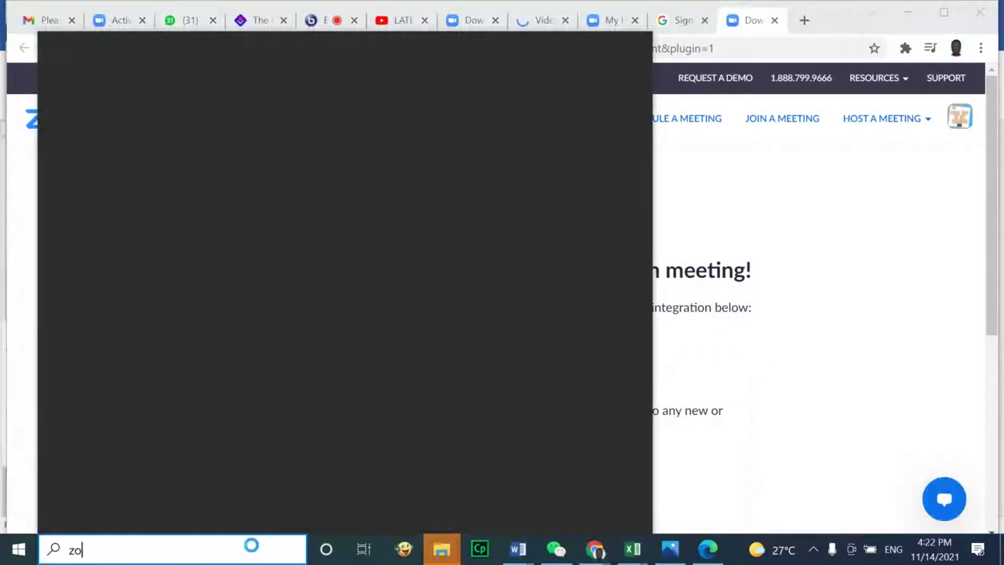
type("om")
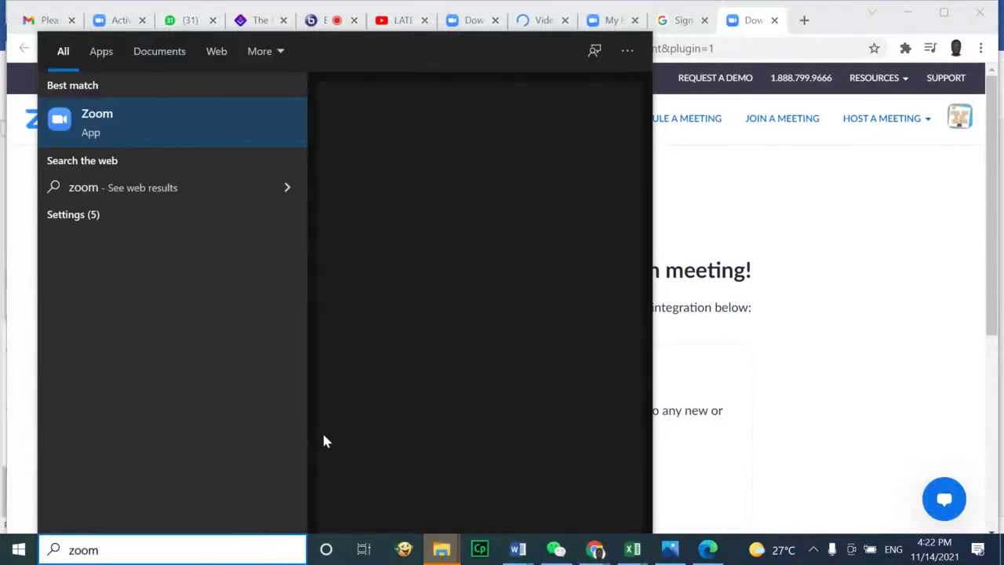
key("Escape")
mouse_move(157, 118)
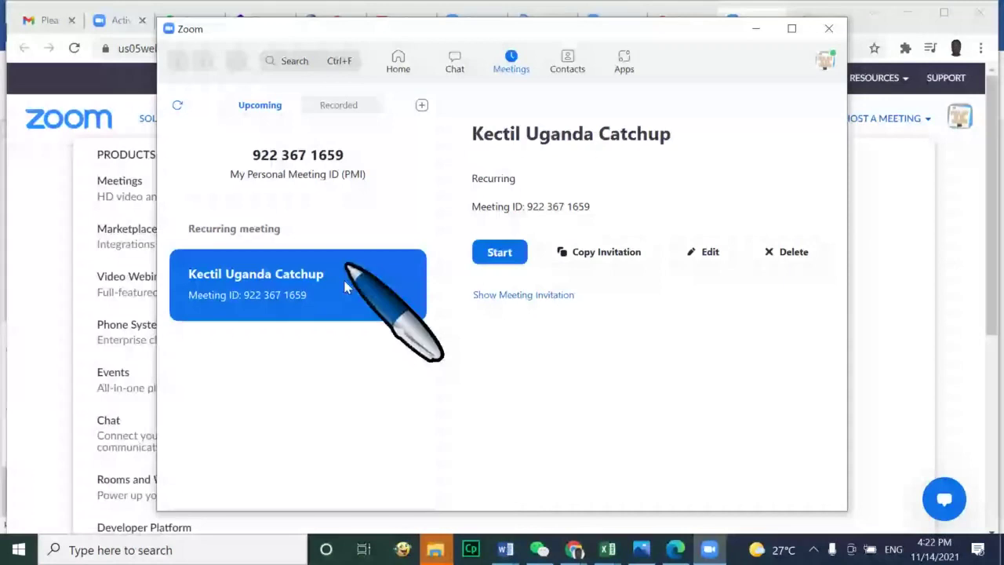
- Restart the Kectil Uganda Catchup meeting and join with computer audio, leaving auto-join audio off
left_click(499, 252)
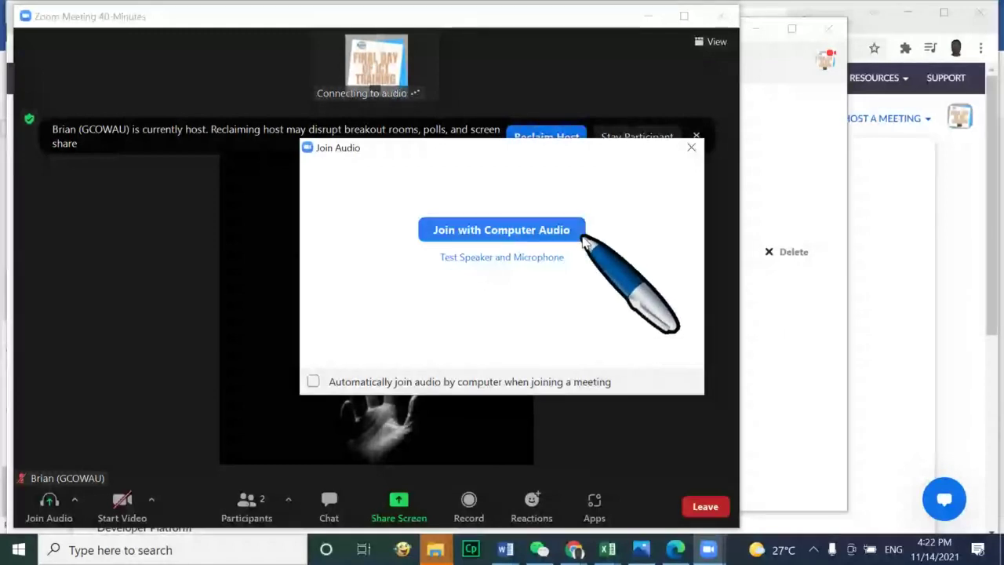
left_click(313, 381)
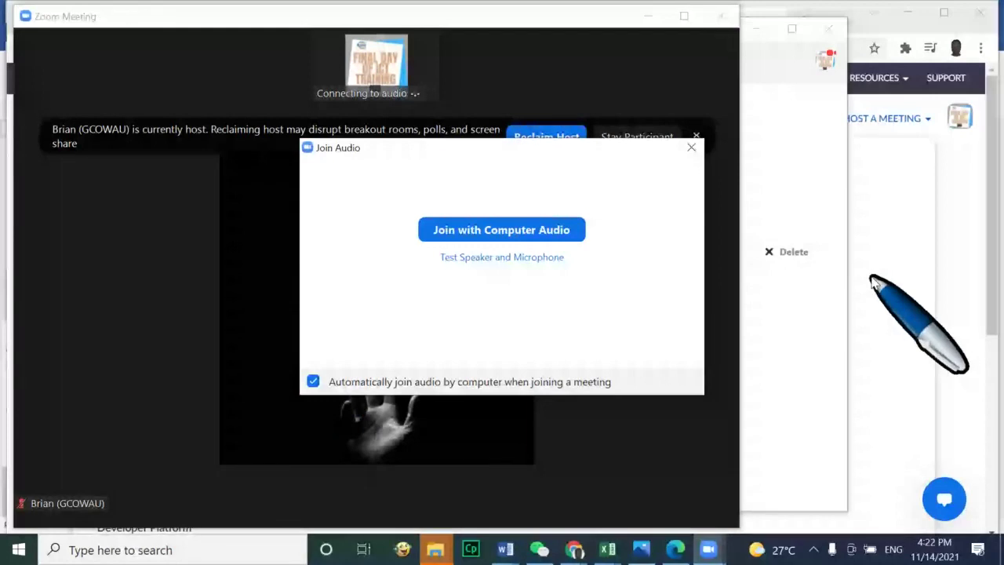
left_click(313, 381)
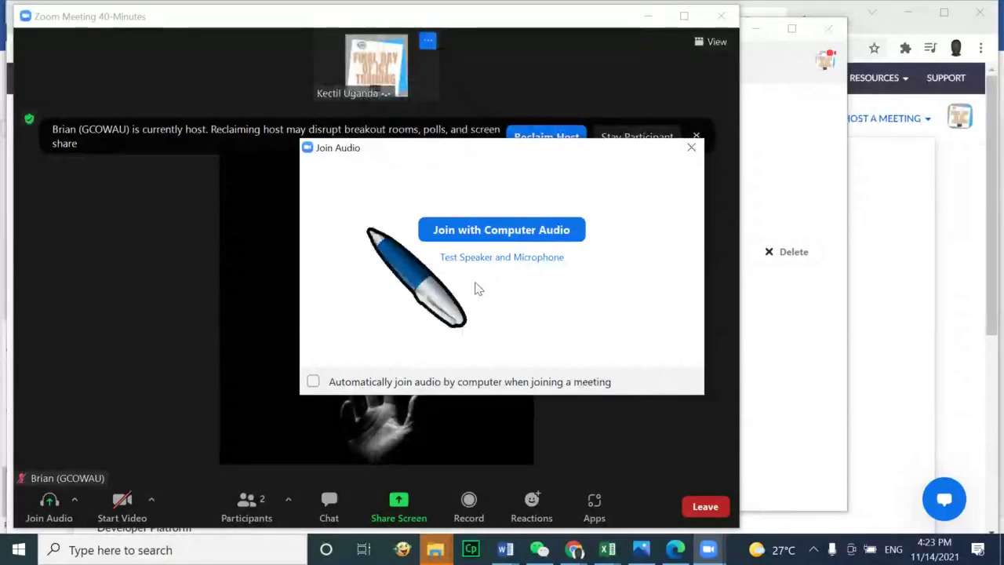
left_click(559, 235)
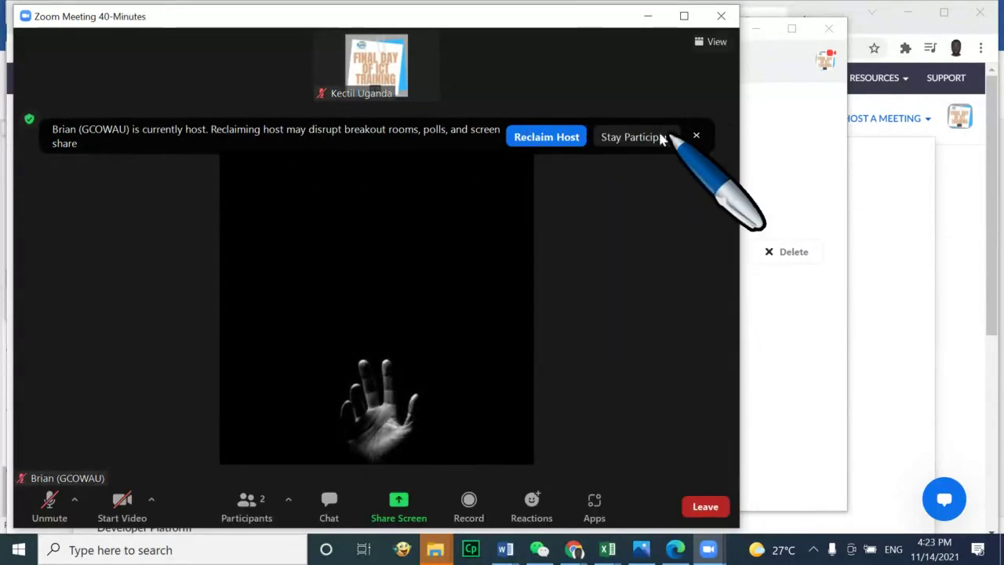
- Reclaim the host role from the other participant, then end the meeting
left_click(547, 139)
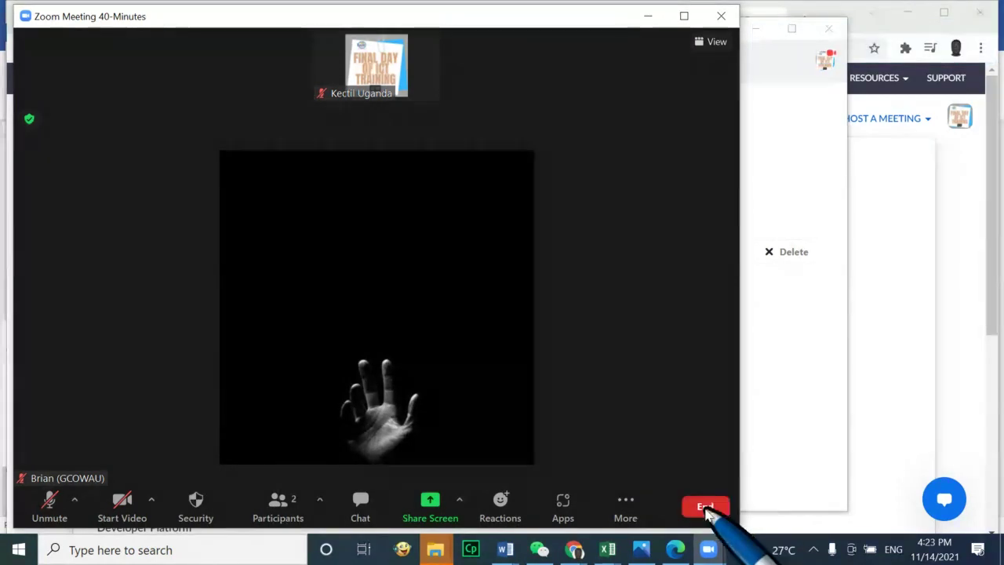
left_click(708, 510)
left_click(681, 430)
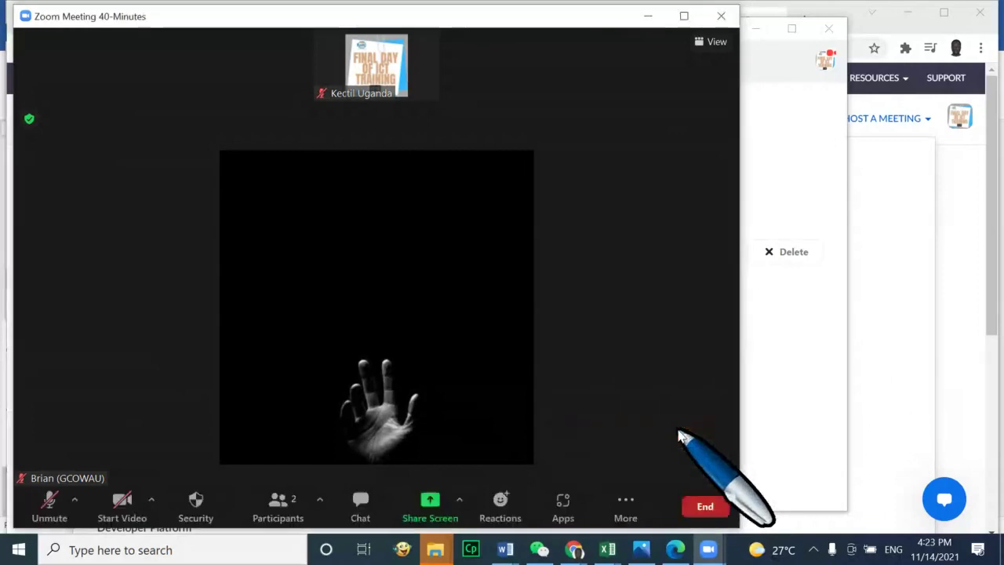
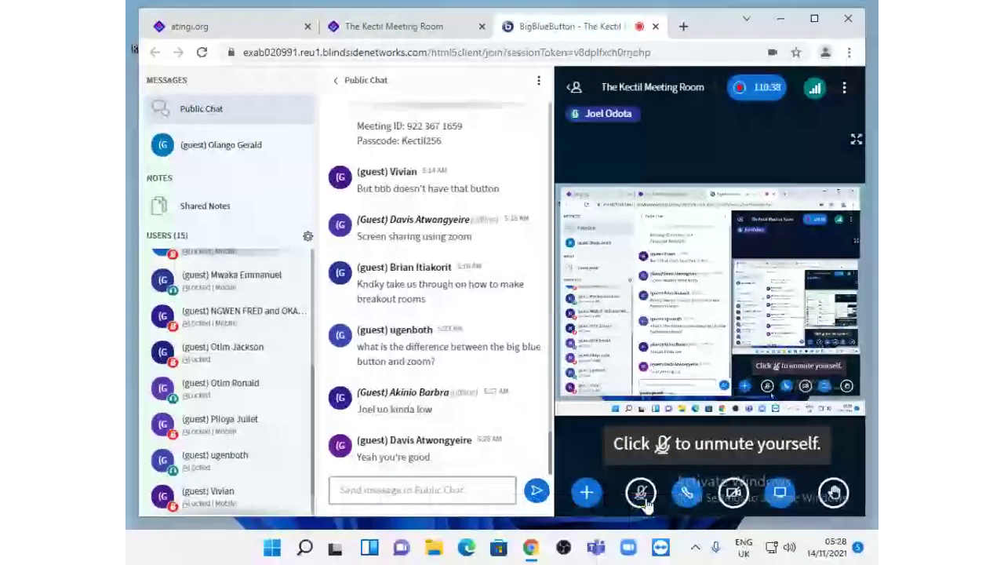
- Unmute the microphone in the BigBlueButton meeting and minimize the meeting window
left_click(641, 492)
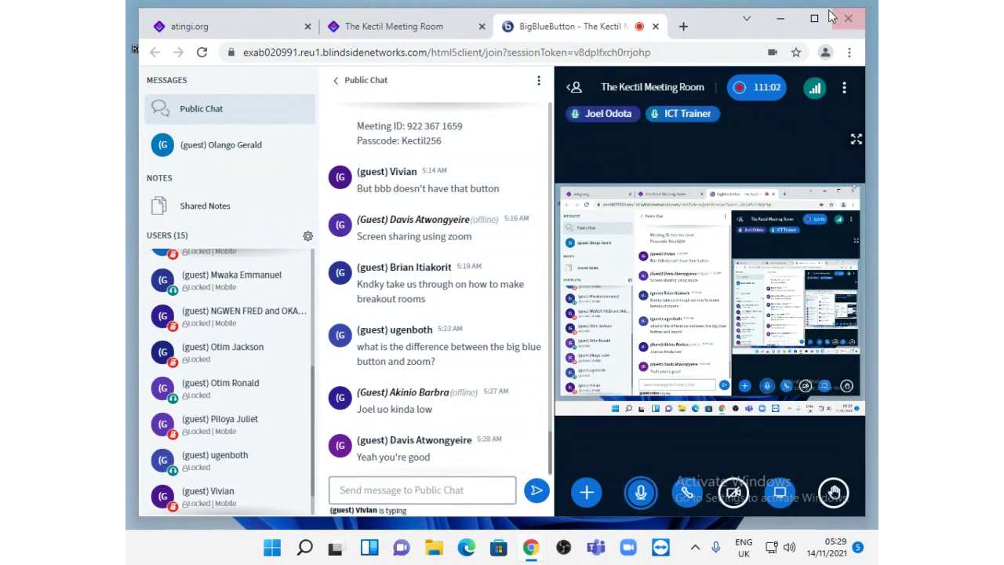
left_click(782, 19)
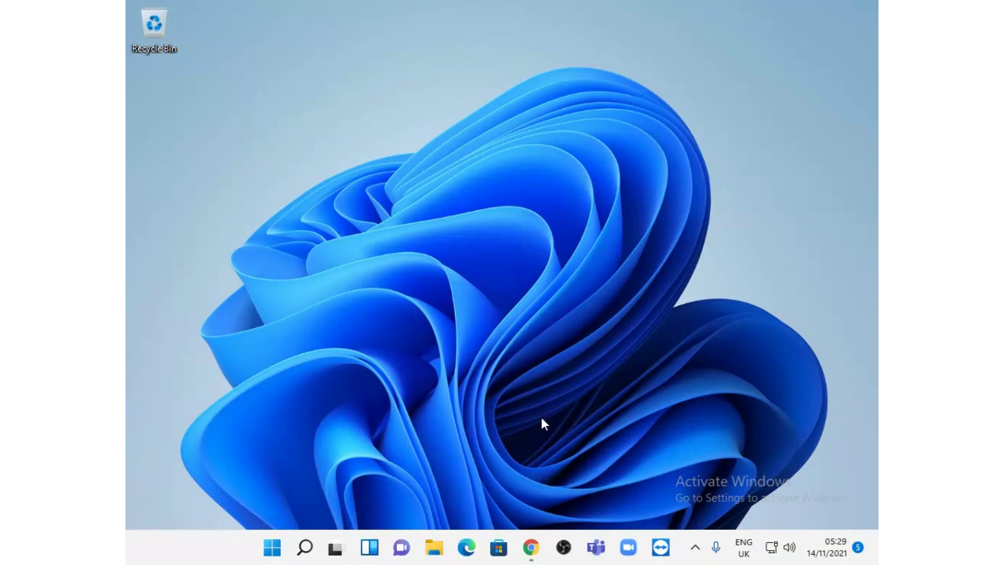
- Restore the BigBlueButton meeting from Chrome's taskbar preview, unmute the microphone, and minimize it again
mouse_move(533, 551)
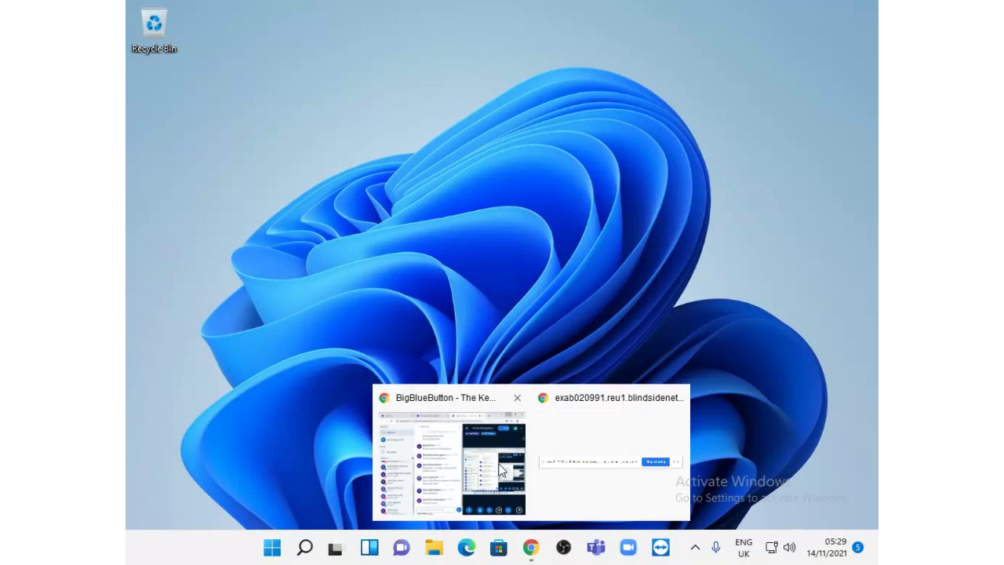
left_click(506, 468)
left_click(641, 492)
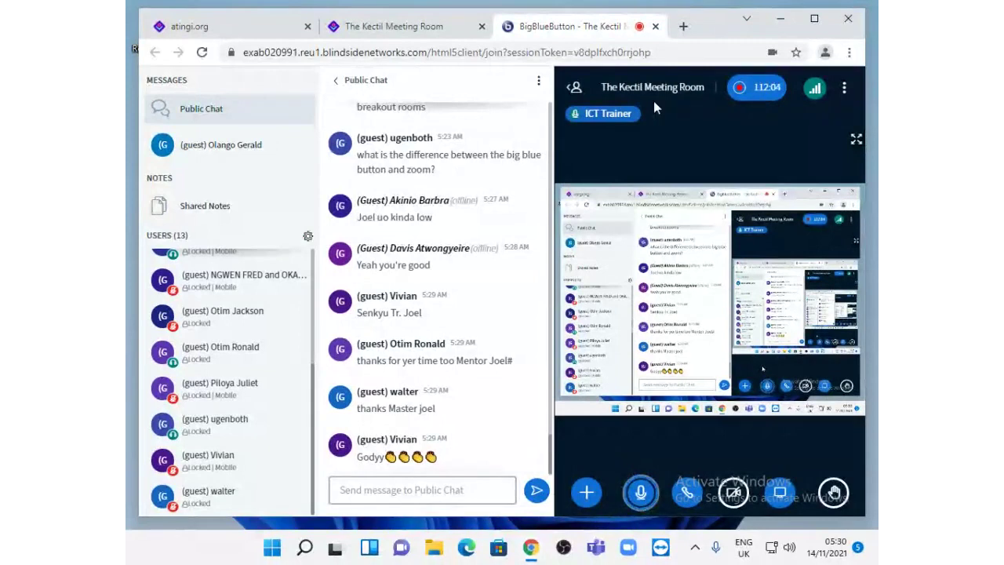
left_click(781, 26)
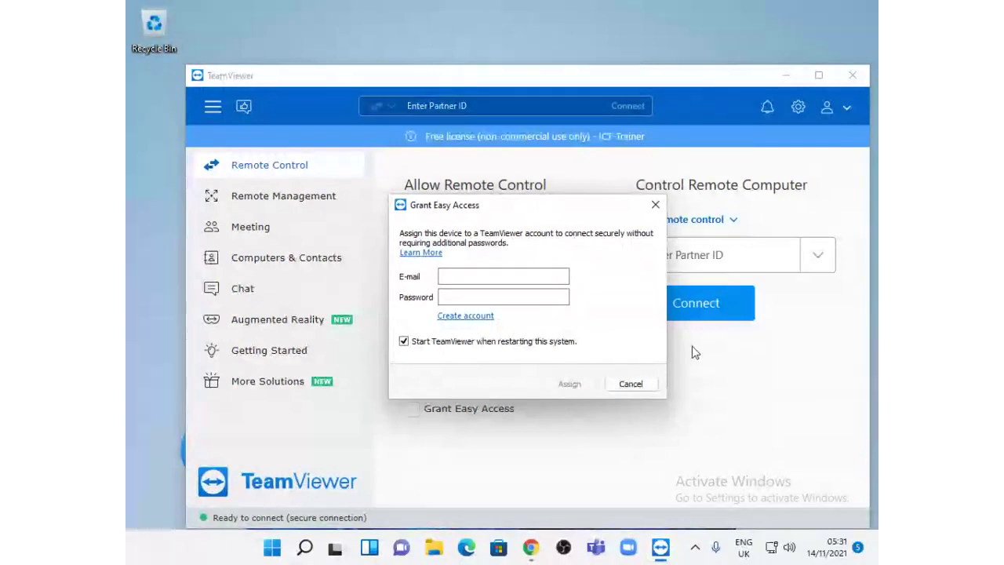
- Close the Grant Easy Access dialog to reveal TeamViewer's Remote Control page
left_click(656, 206)
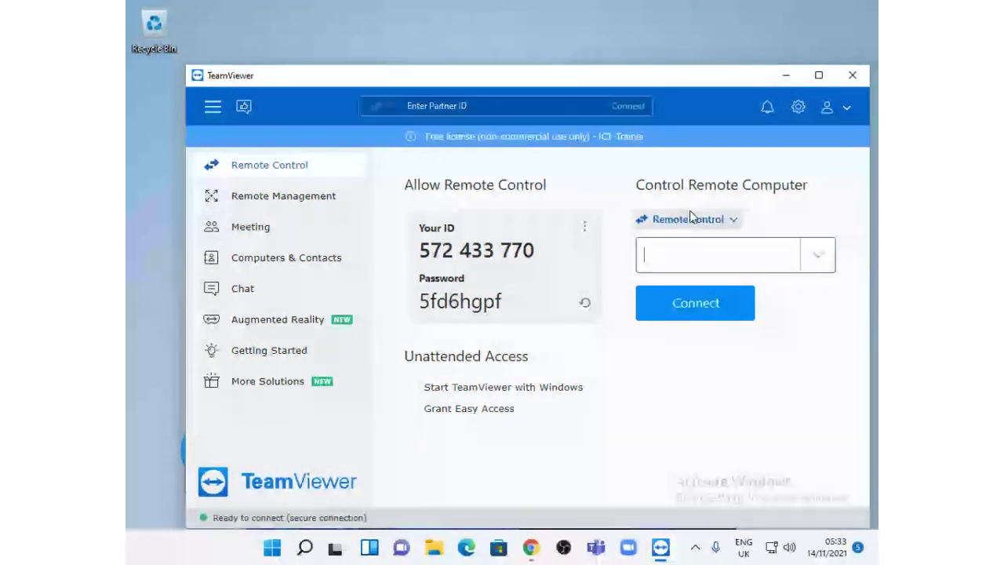
- In TeamViewer Options > Security, allow Windows logon for all users and confirm with OK
left_click(795, 104)
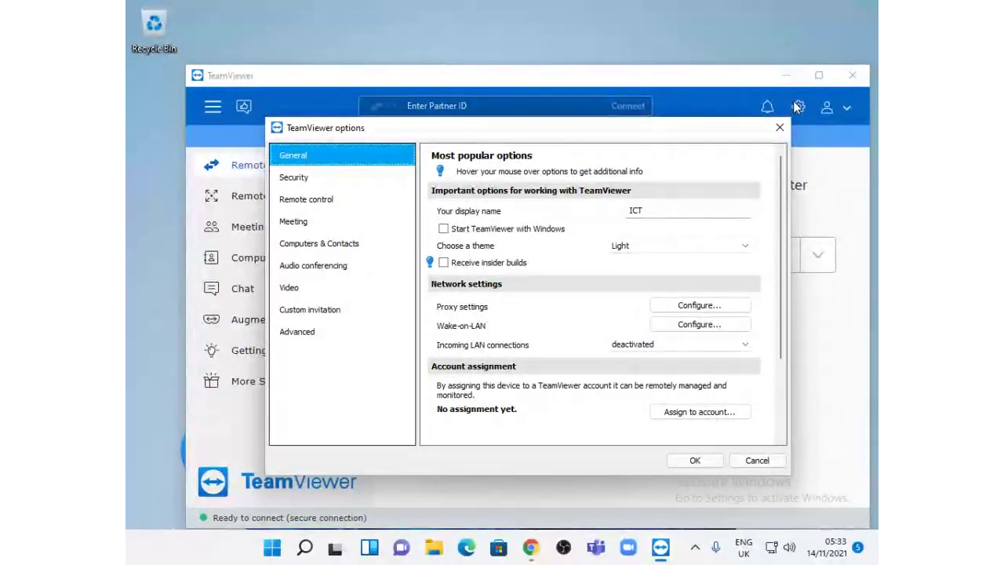
left_click(311, 184)
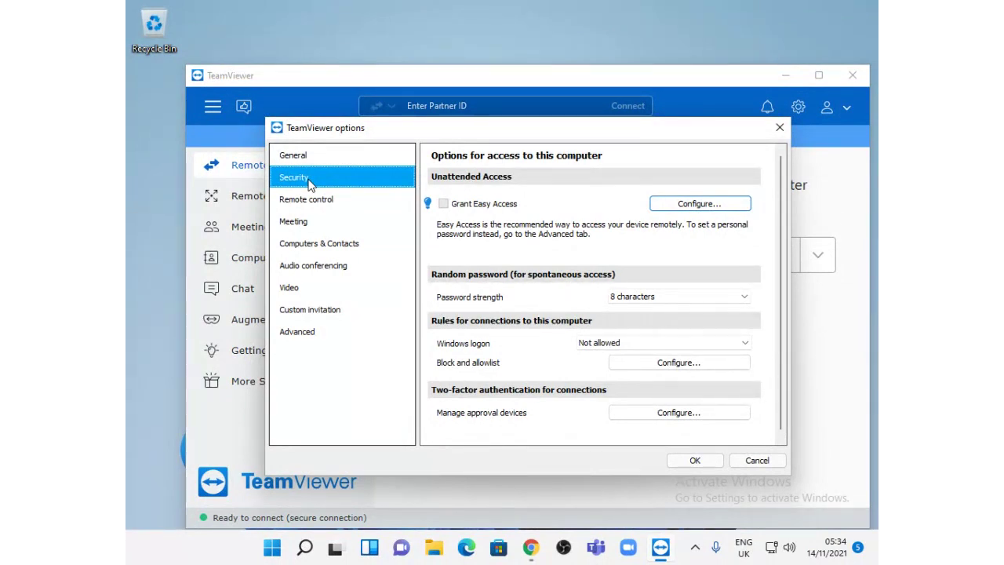
left_click(722, 345)
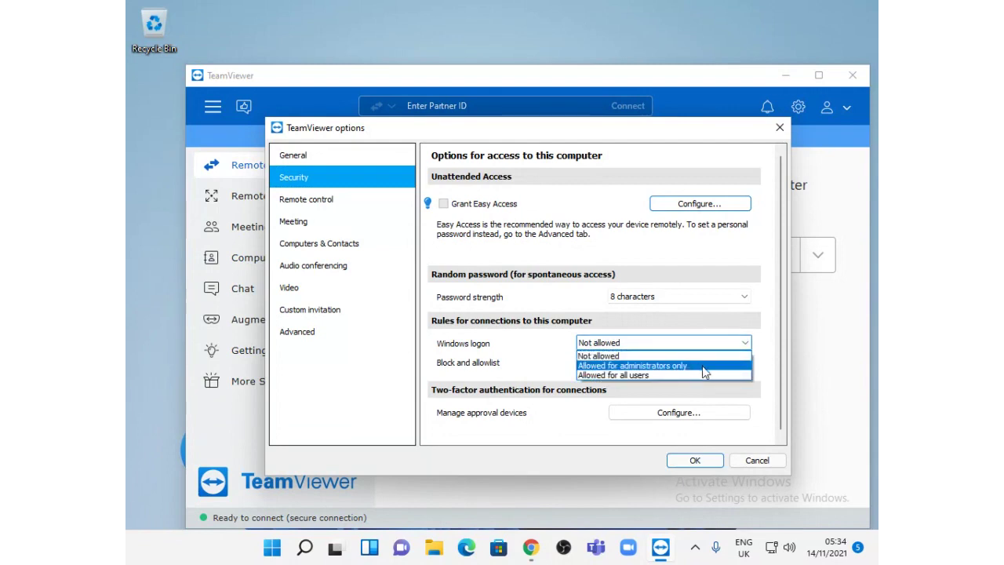
left_click(701, 374)
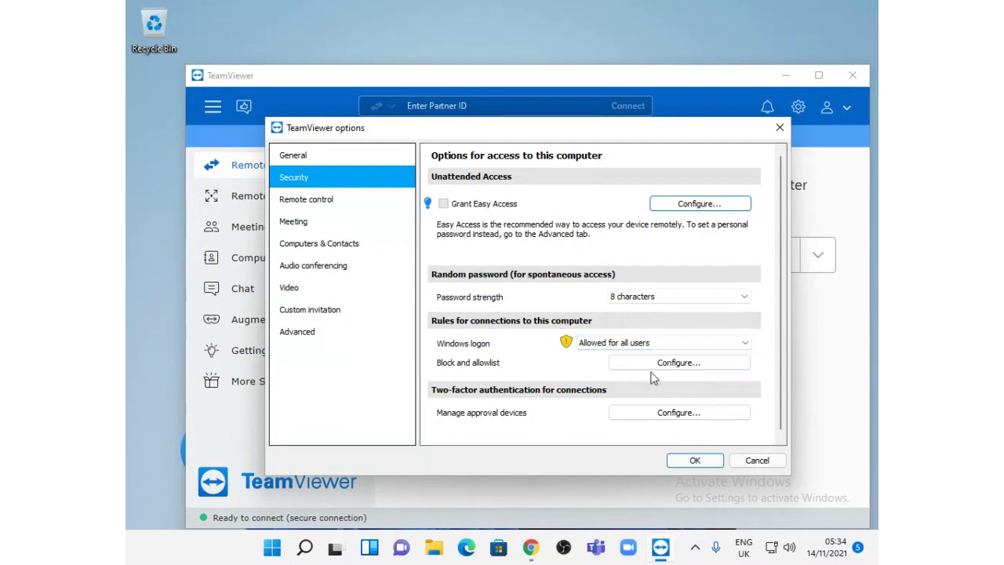
mouse_move(501, 348)
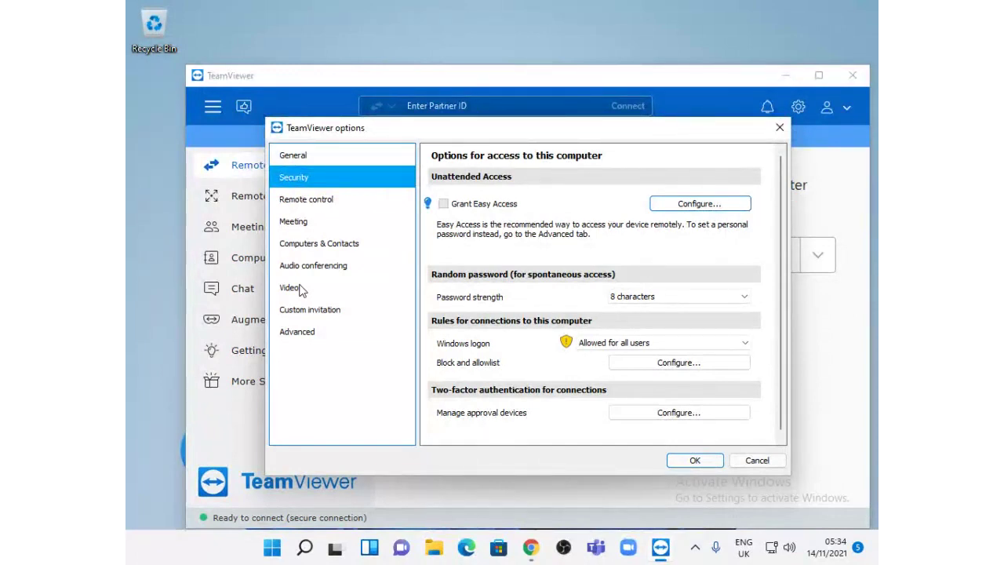
left_click(701, 459)
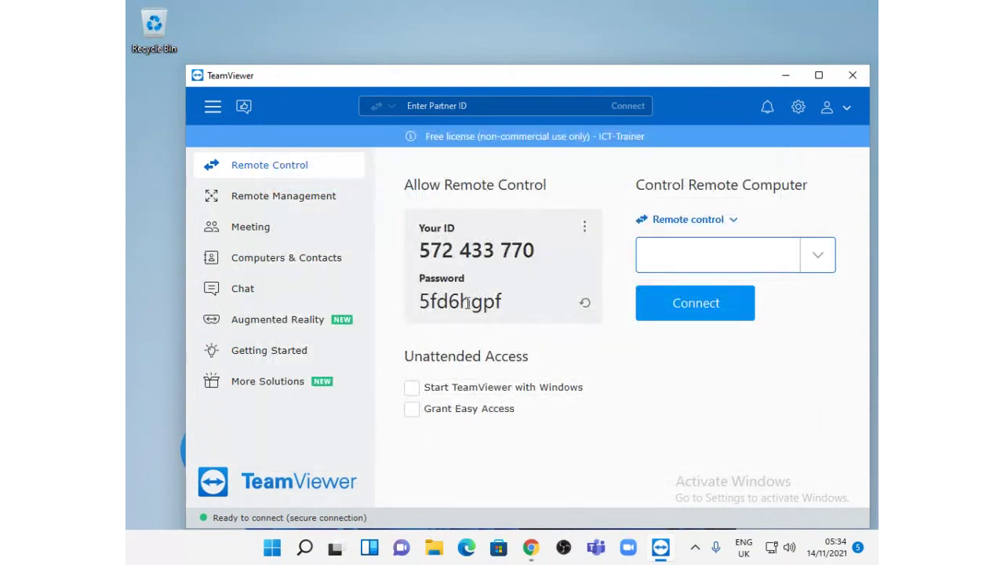
- Place the cursor in the Partner ID box to start entering the partner's ID
left_click(659, 240)
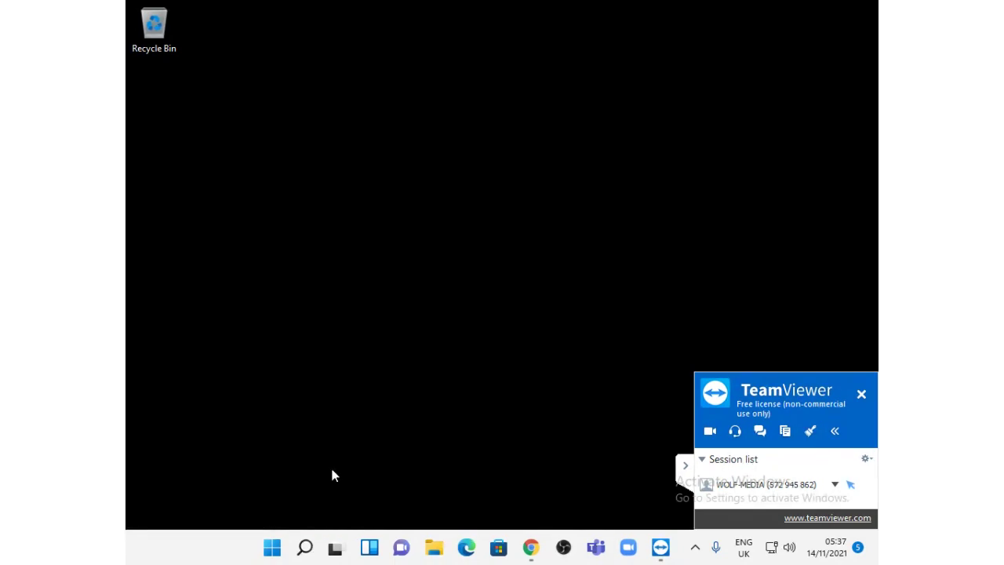
left_click(272, 547)
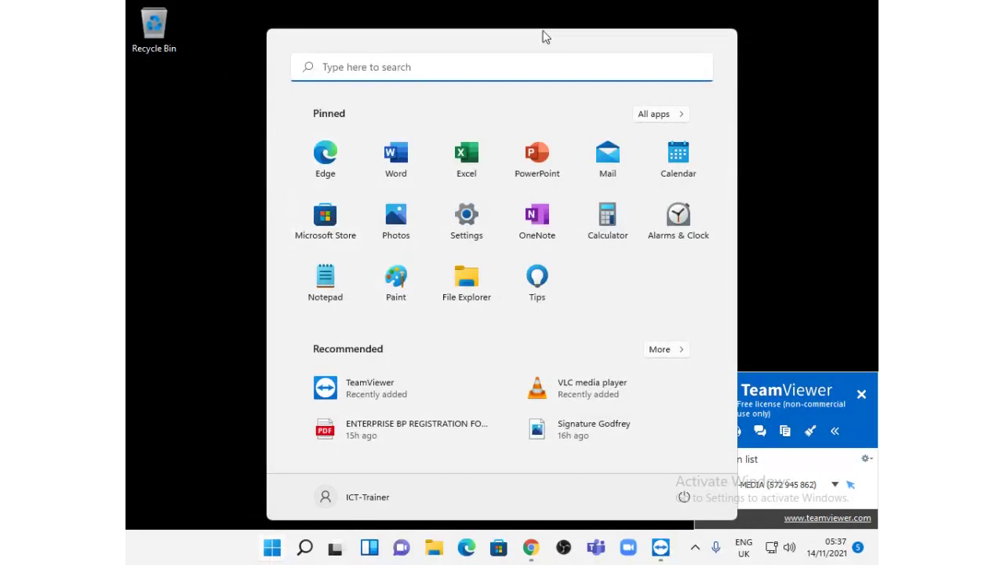
left_click(776, 282)
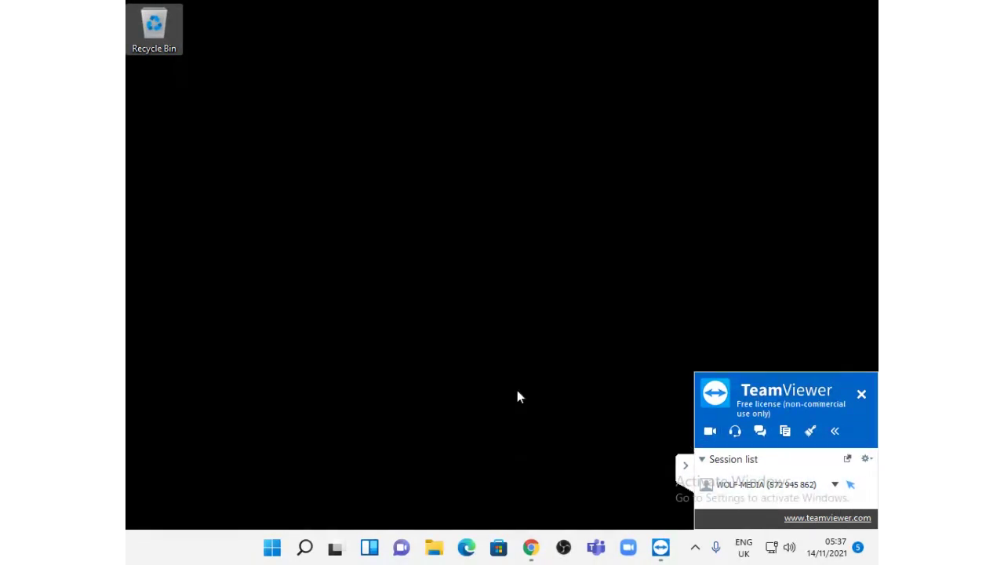
mouse_move(341, 562)
left_click(272, 548)
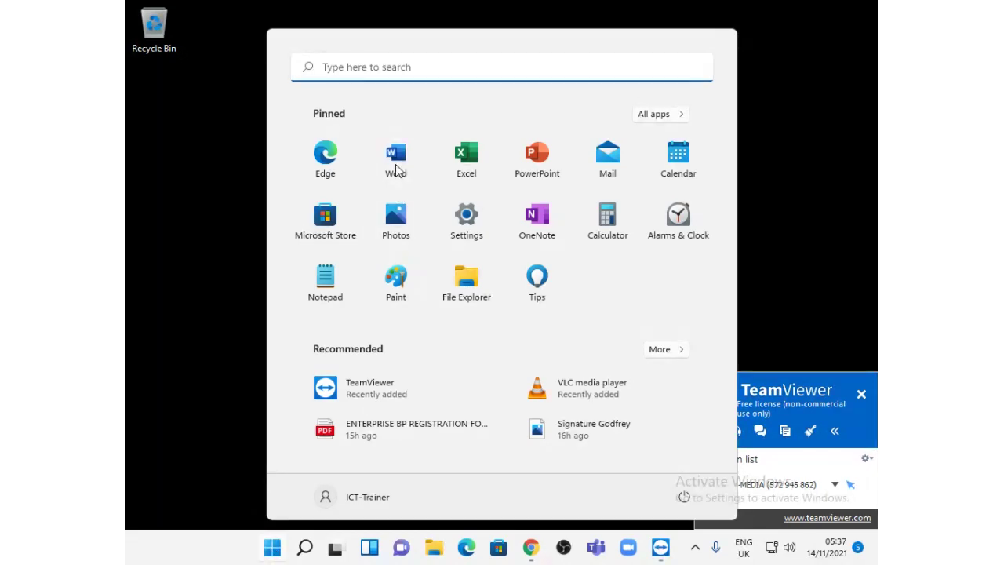
left_click(396, 168)
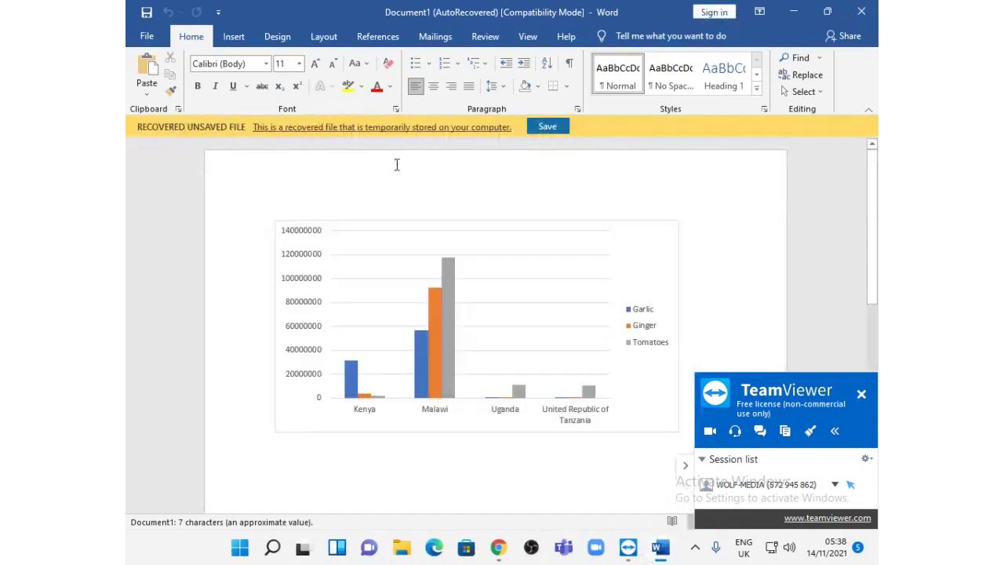
type("Am ")
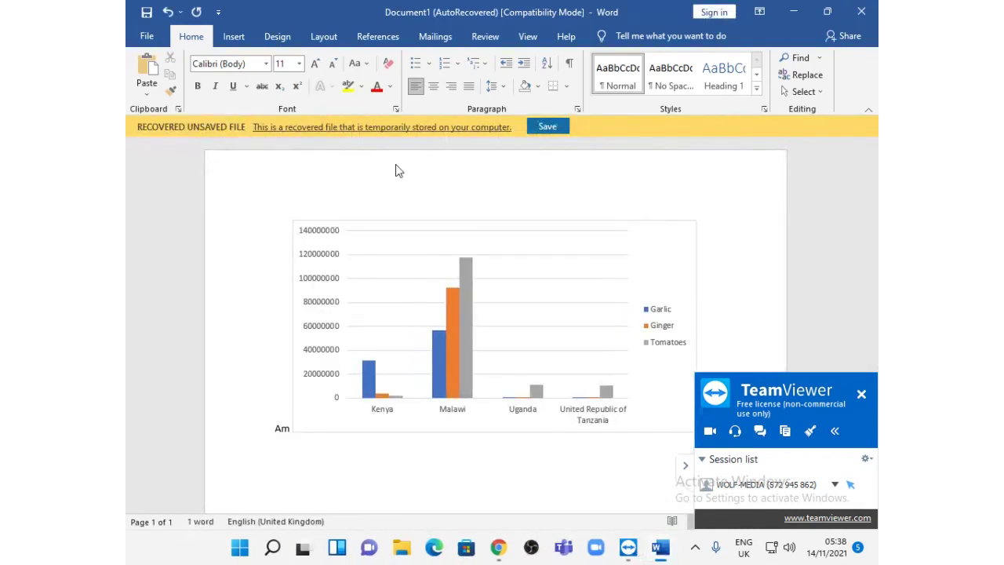
type(" in jinja")
key("Return")
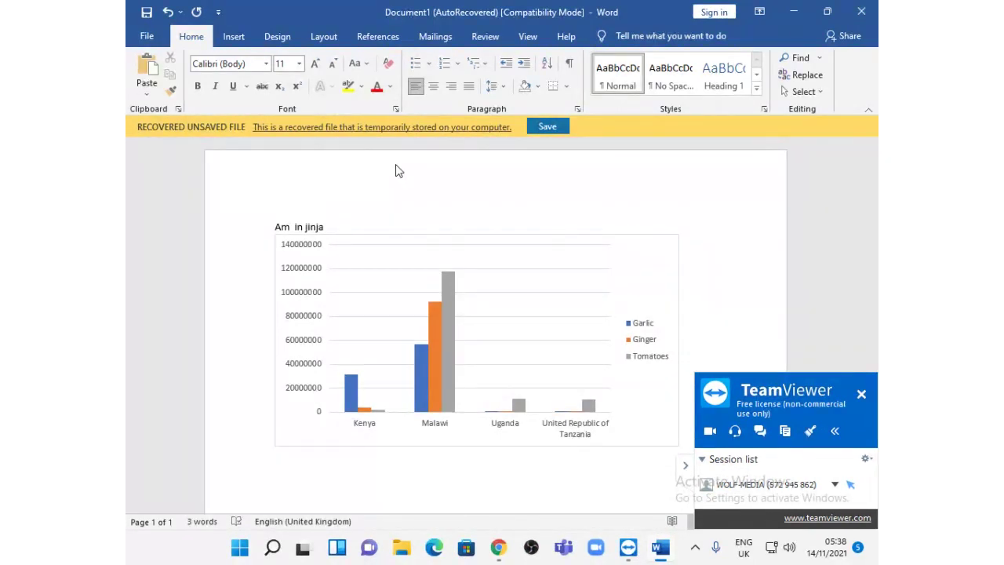
left_click_drag(324, 226, 285, 226)
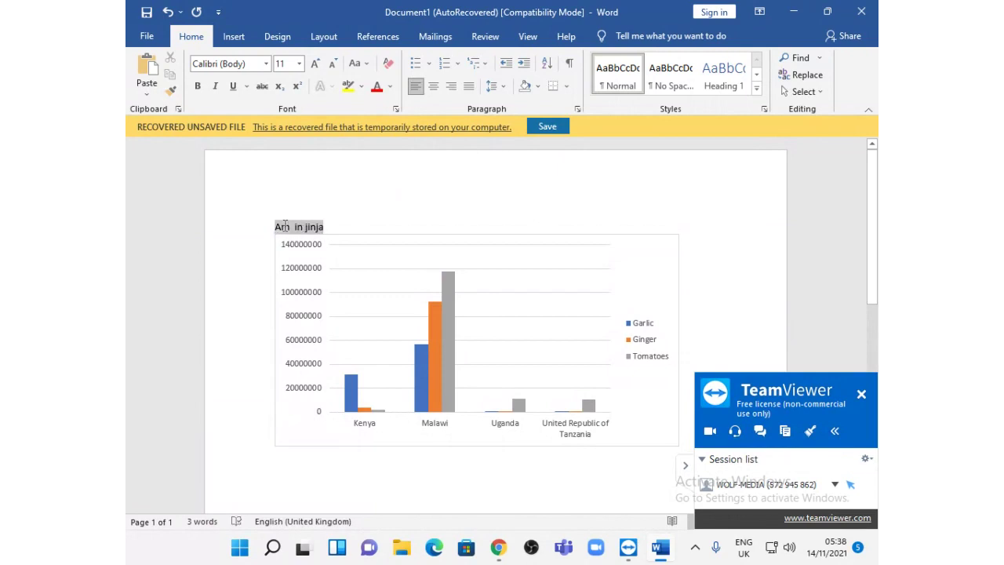
key("BackSpace")
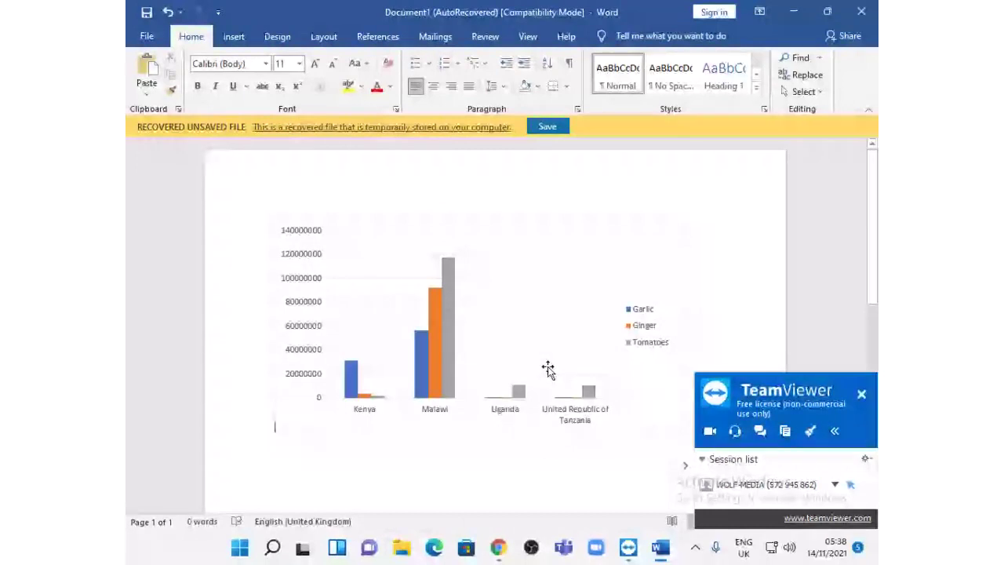
- Close Word and discard the chart document's changes with Don't Save
left_click(858, 15)
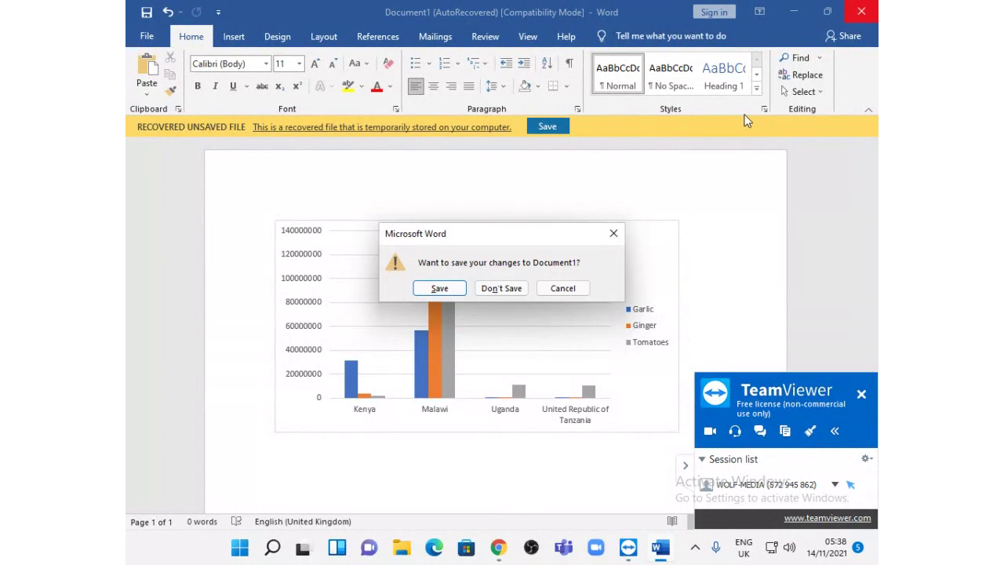
left_click(503, 289)
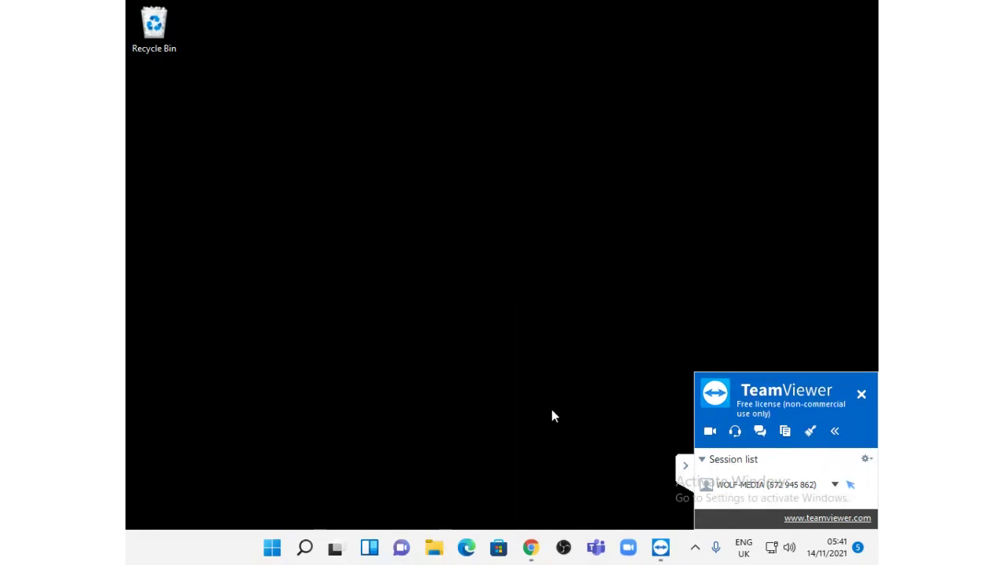
- Close all TeamViewer connections and dismiss the Sponsored session notice
left_click(861, 396)
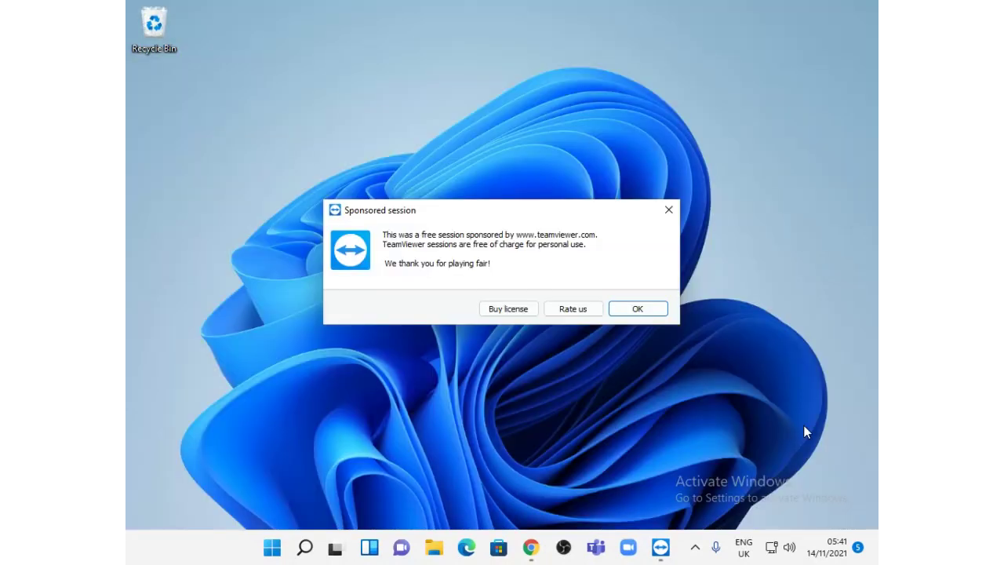
left_click(669, 211)
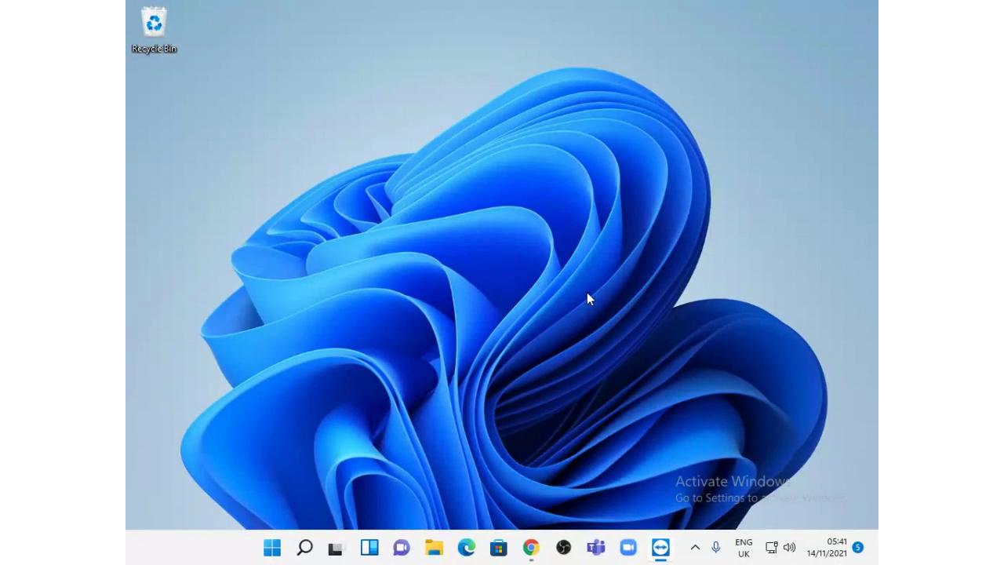
left_click(581, 239)
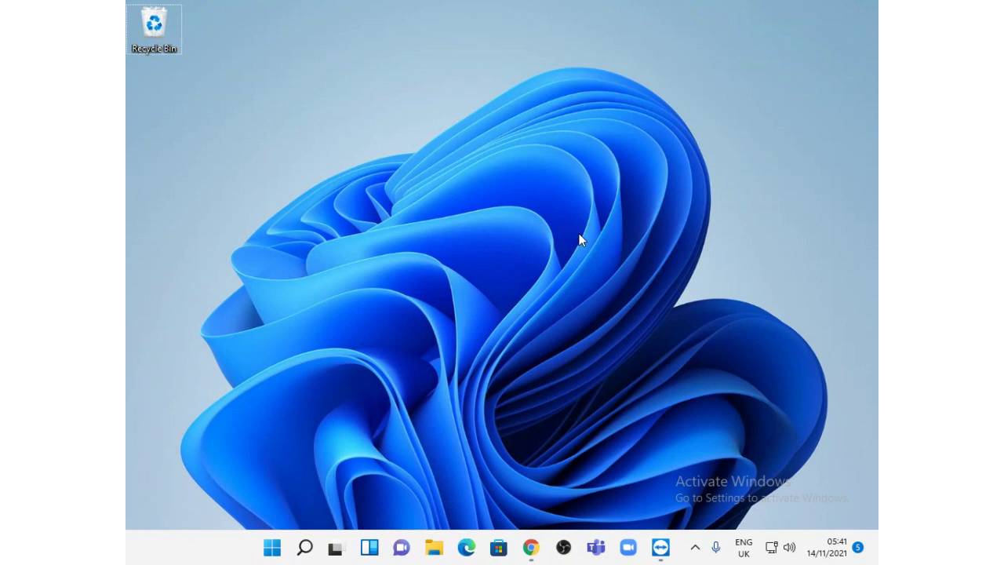
right_click(580, 239)
left_click(582, 238)
right_click(584, 246)
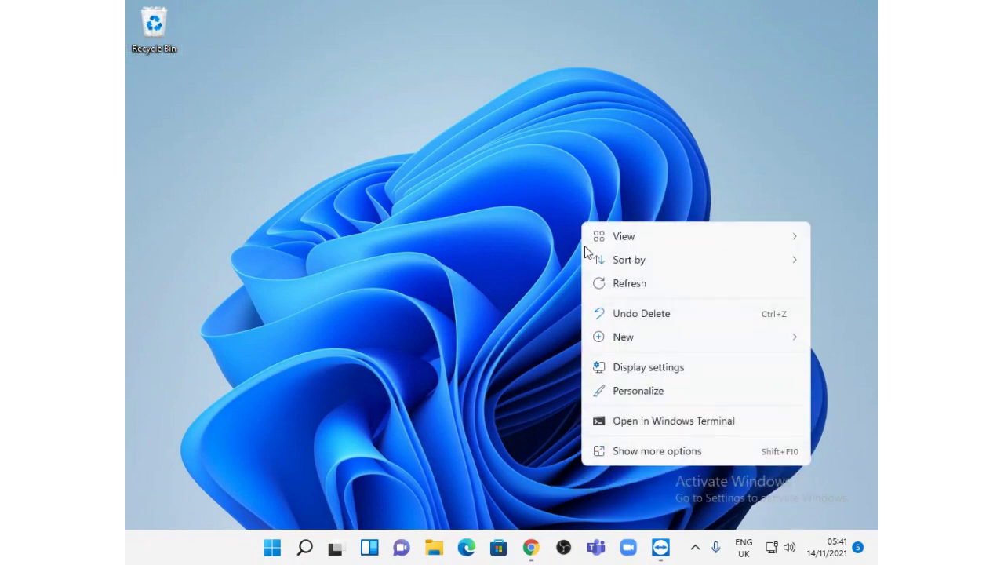
left_click(607, 282)
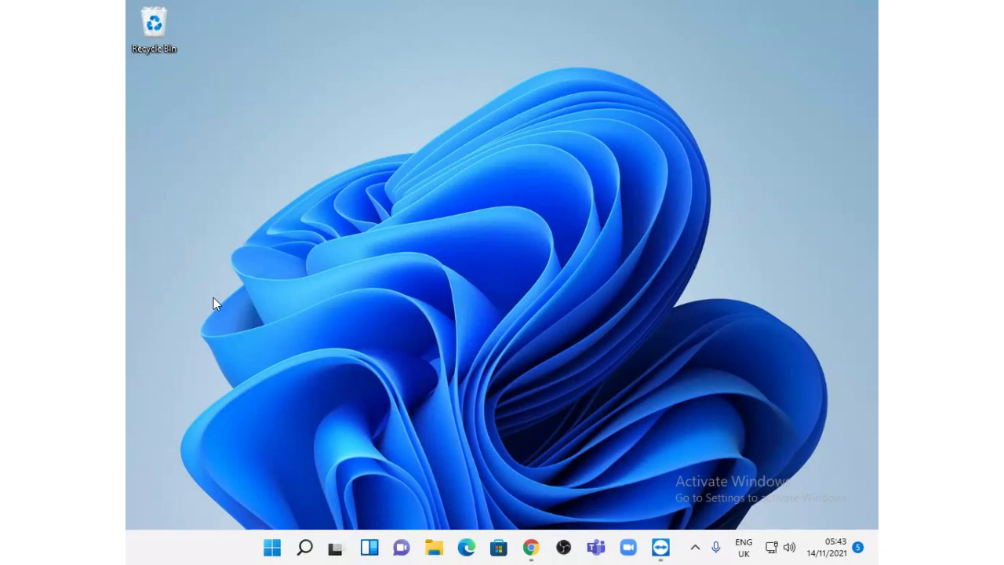
- Bring TeamViewer back and set Options > General Incoming LAN connections to 'accept exclusively'
left_click(661, 547)
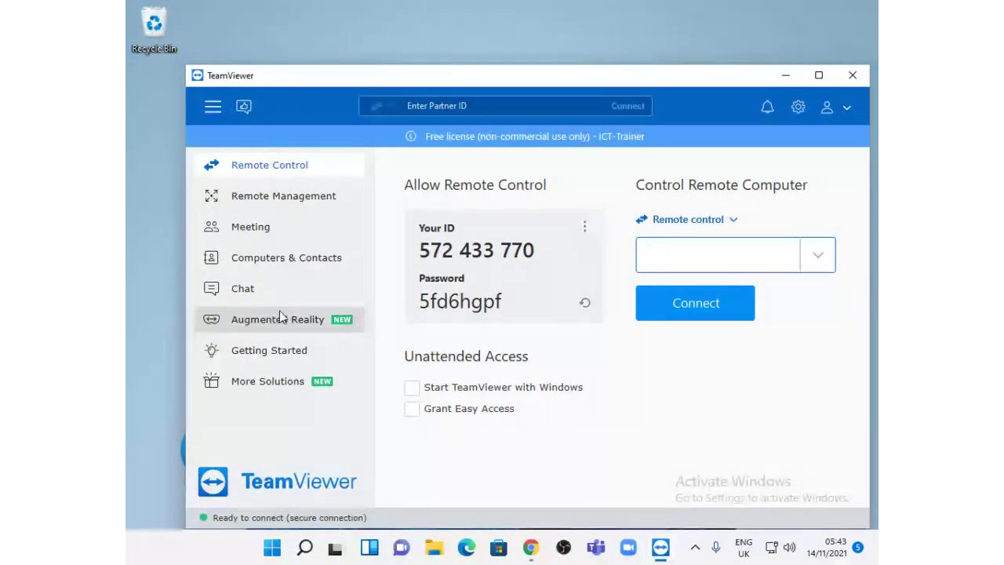
left_click(797, 107)
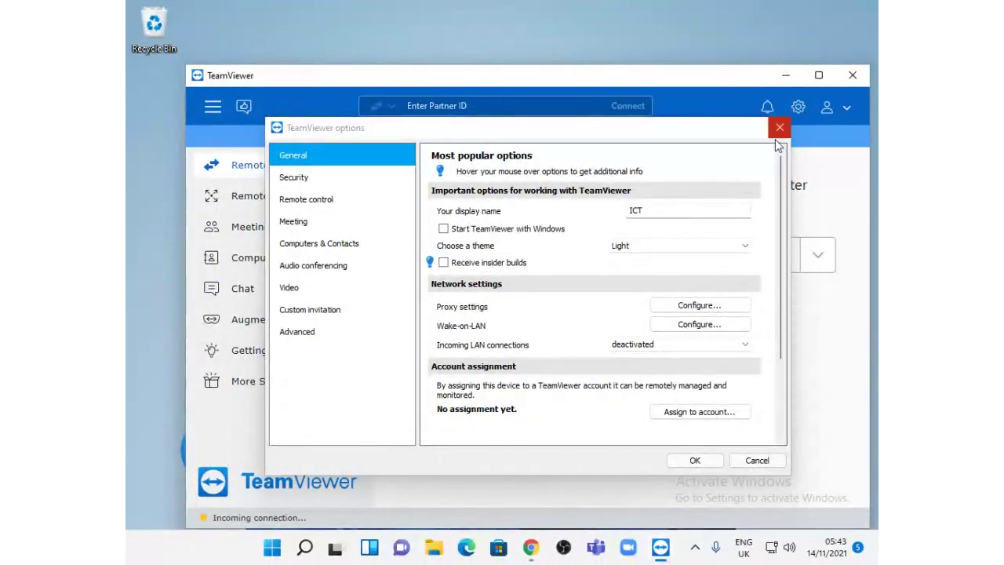
mouse_move(653, 350)
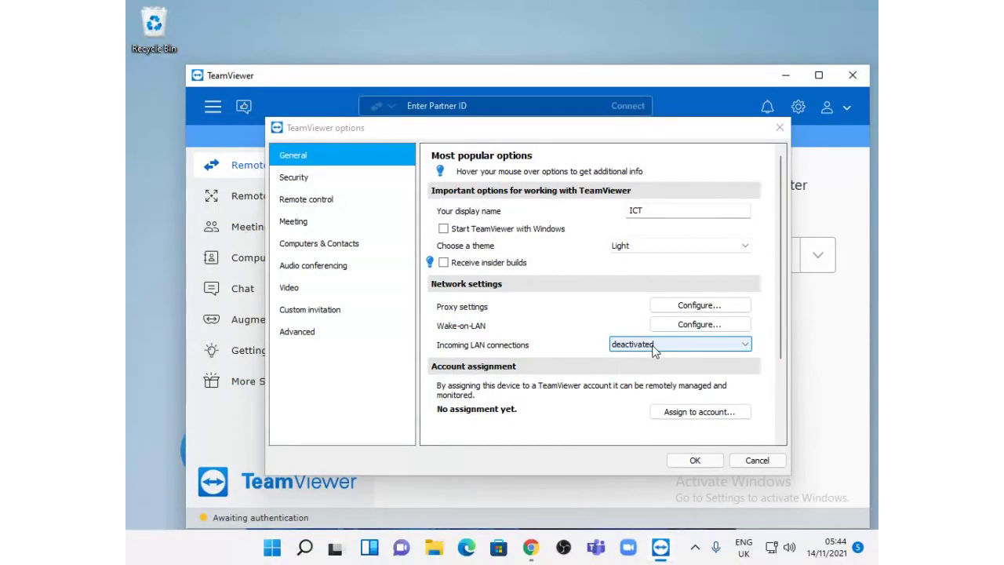
left_click(655, 348)
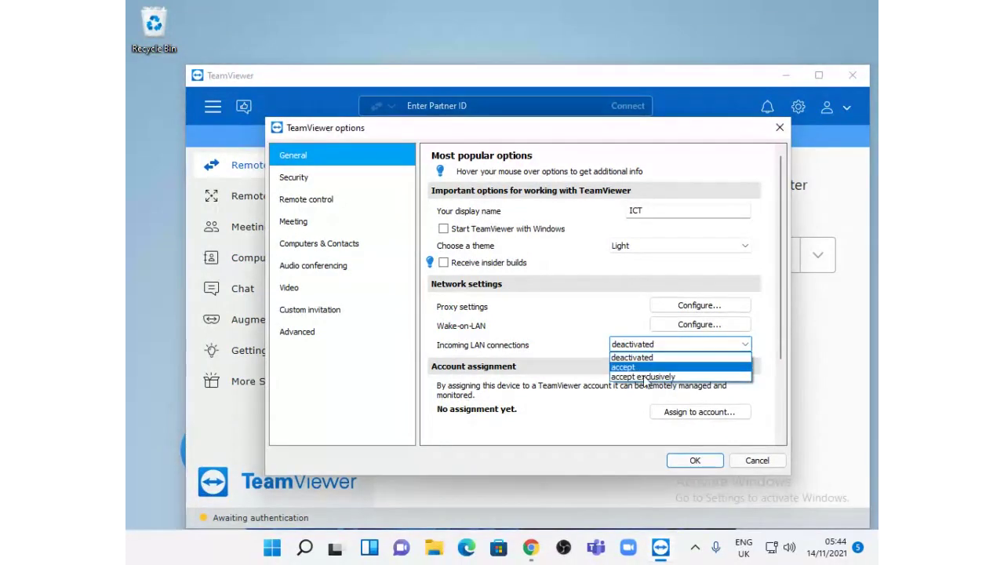
left_click(655, 377)
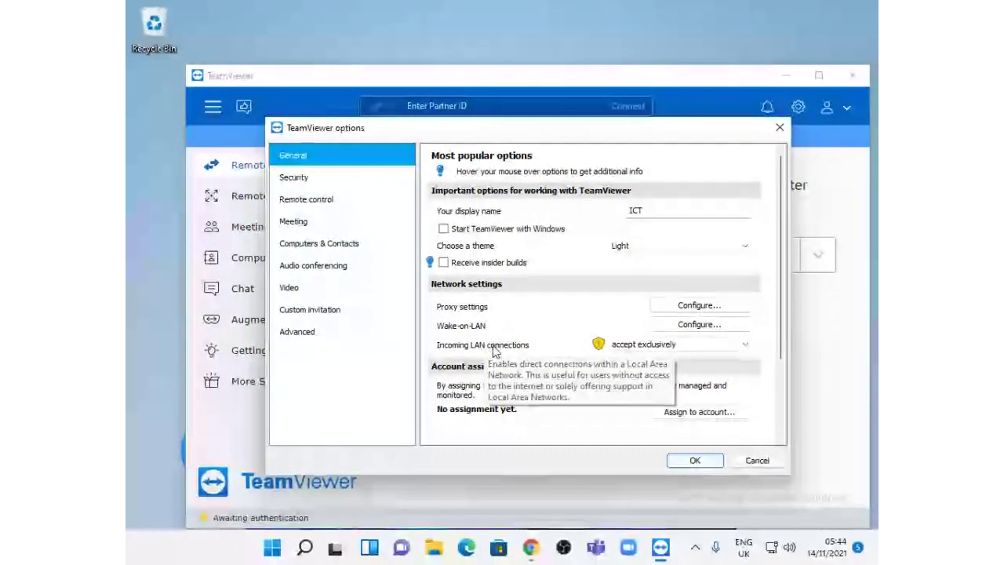
- Save the options with OK, then reopen Options to verify 'accept exclusively' was kept
left_click(713, 458)
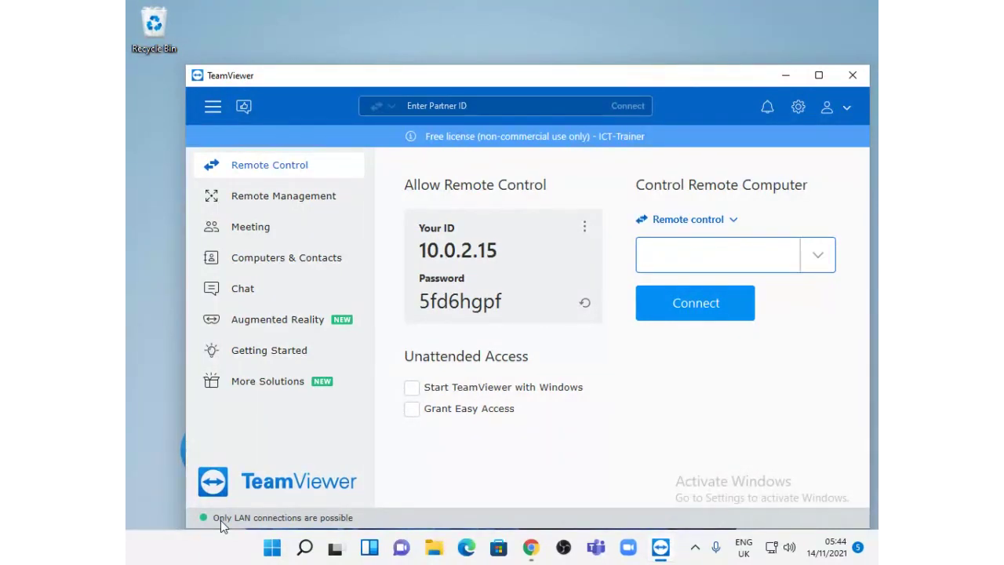
left_click(797, 107)
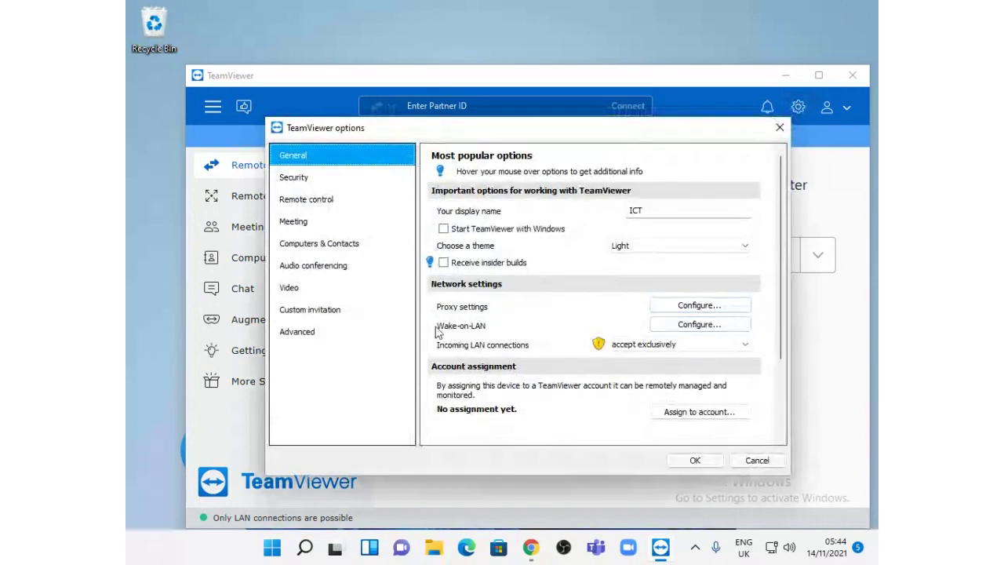
scroll(570, 315, "down", 3)
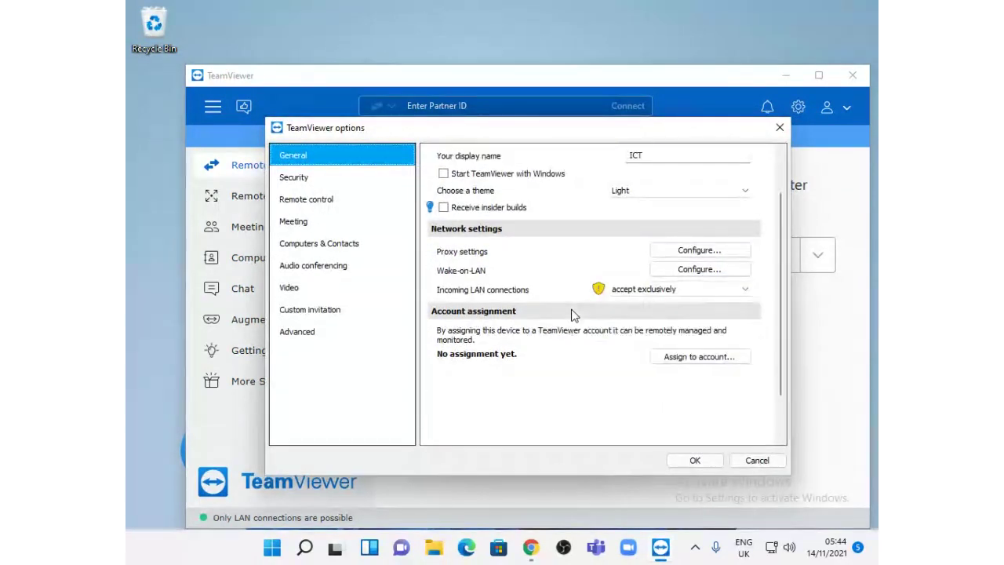
- Switch Incoming LAN connections to 'deactivated' and apply the options with OK
scroll(571, 315, "up", 2)
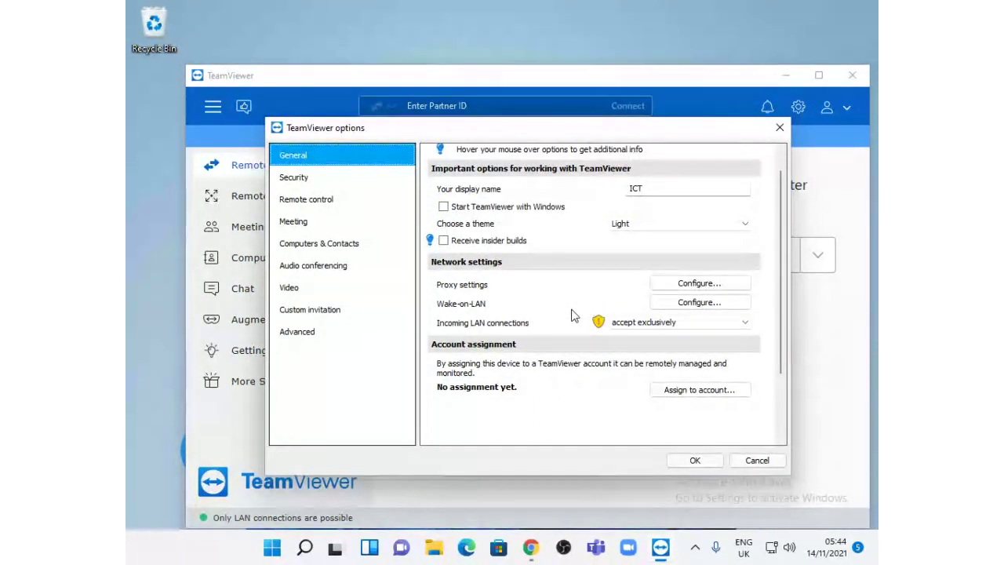
left_click(745, 323)
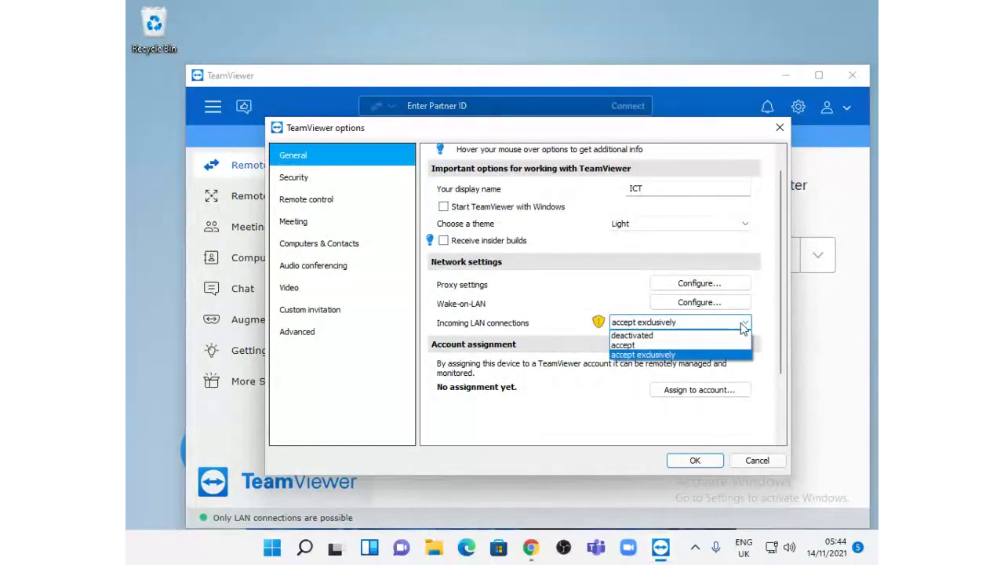
left_click(661, 342)
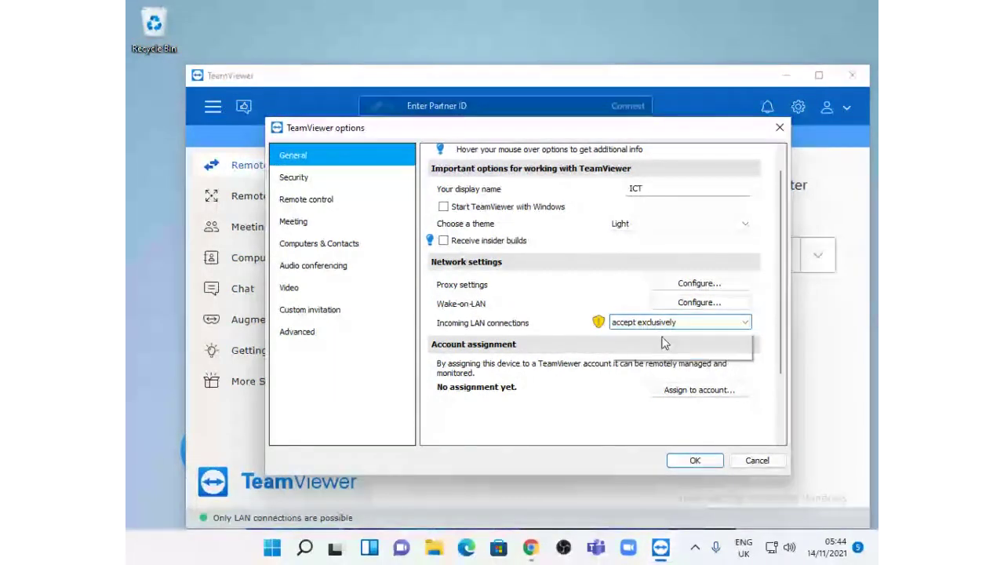
left_click(700, 462)
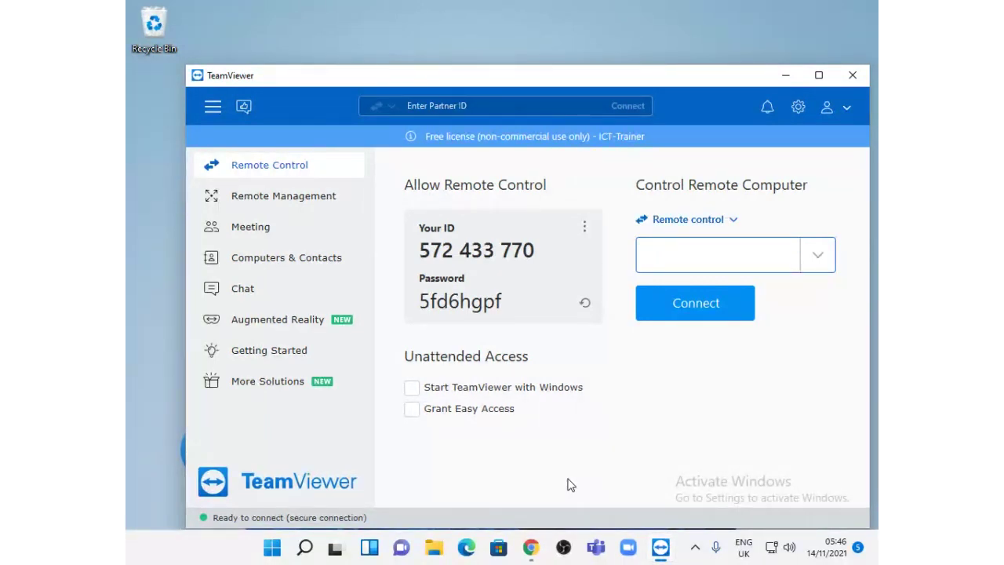
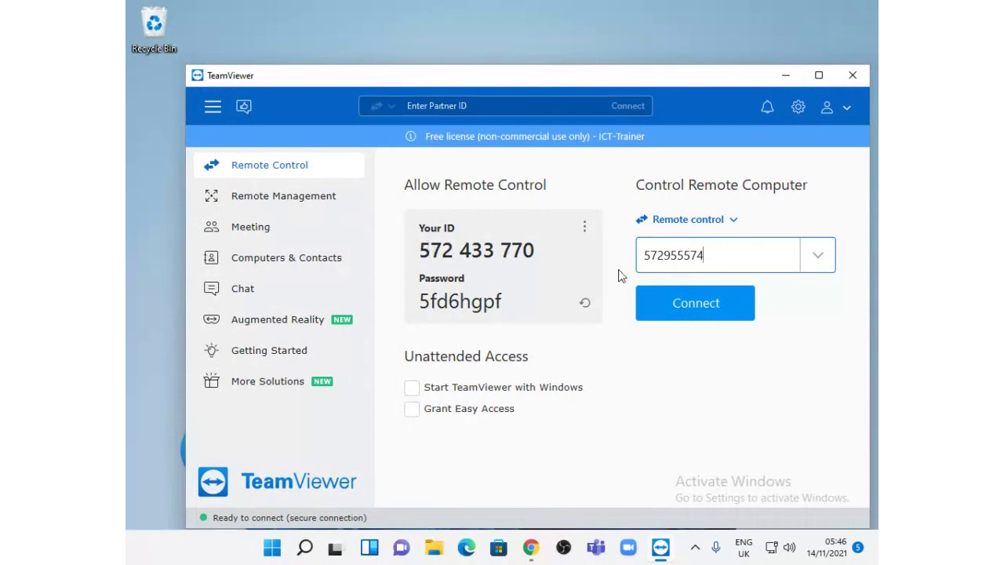
- Connect to the partner computer, retrying after dismissing the no-connection error
left_click(710, 301)
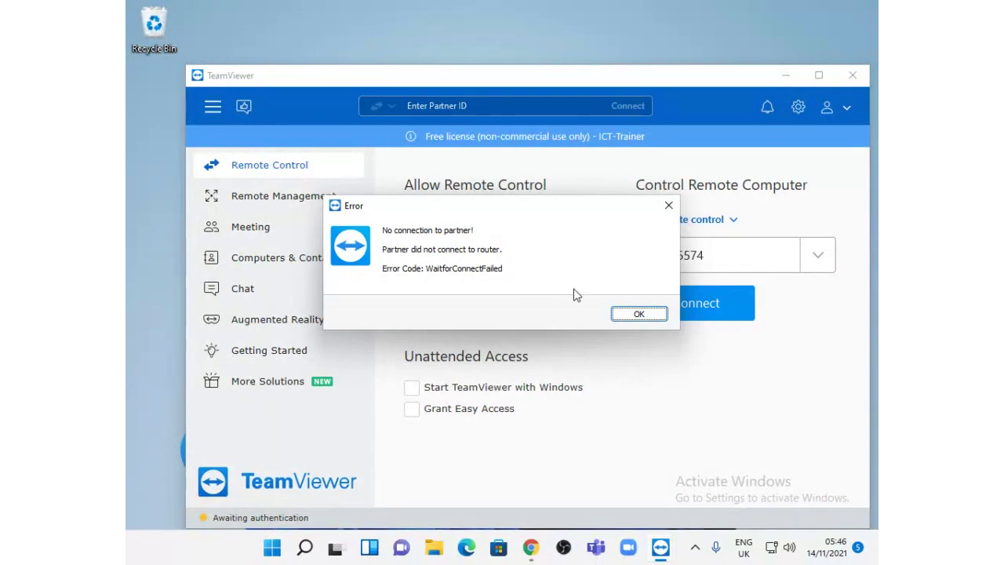
left_click(639, 314)
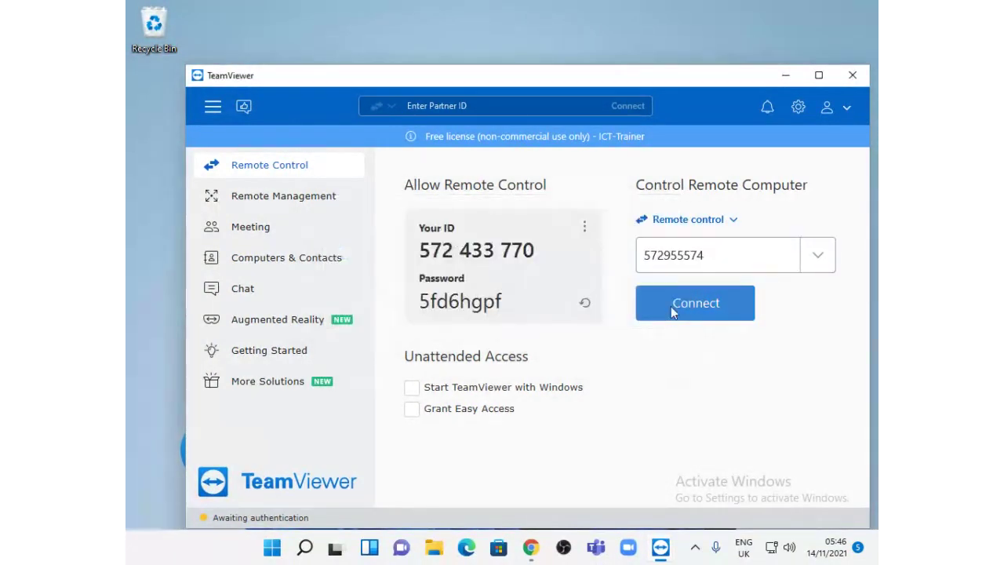
left_click(670, 306)
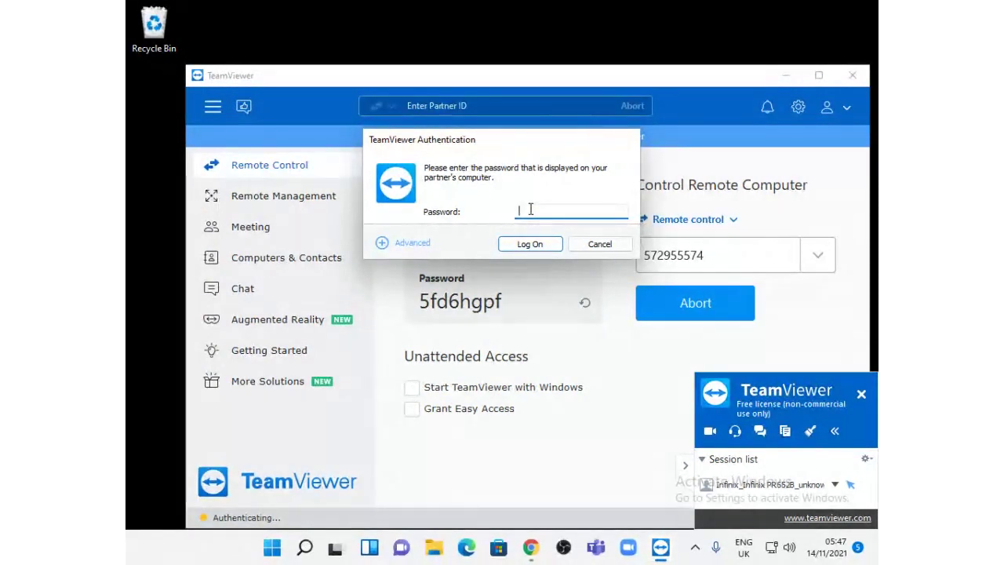
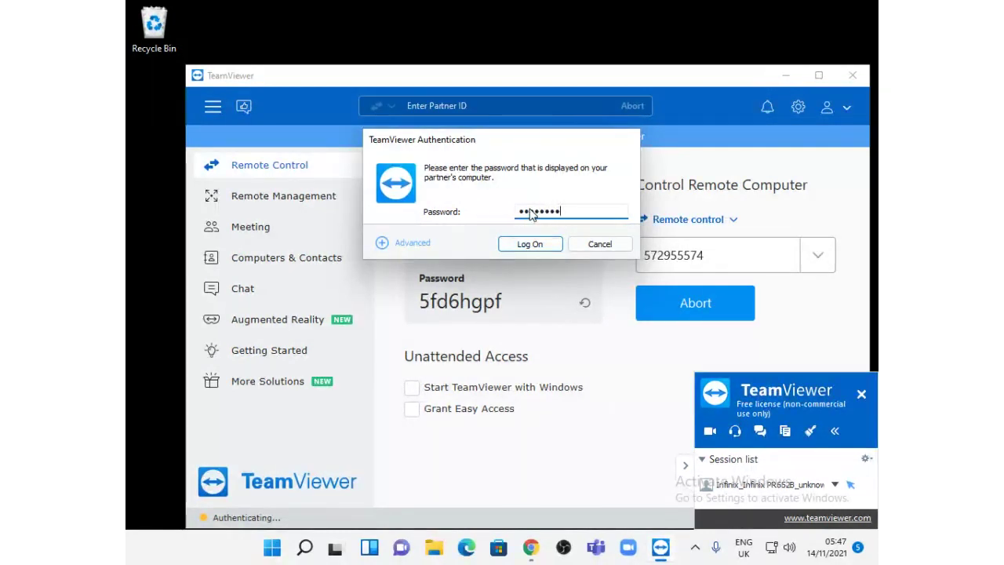
- Log on to DESKTOP-D8KI1H5 with the partner's password in the Authentication dialog
left_click(524, 243)
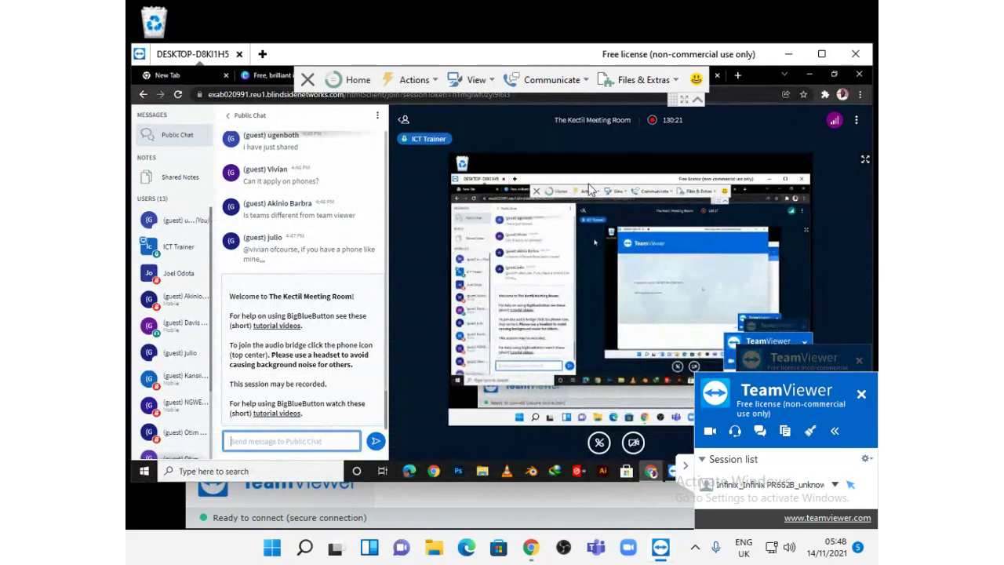
- Minimise the remote Chrome meeting window and refresh the partner's desktop from its context menu
left_click(809, 72)
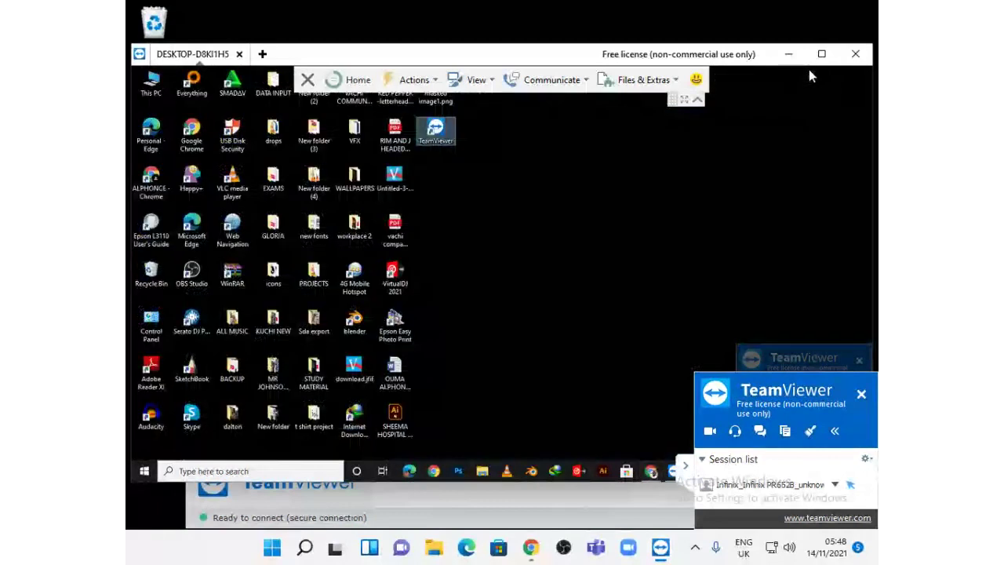
right_click(512, 242)
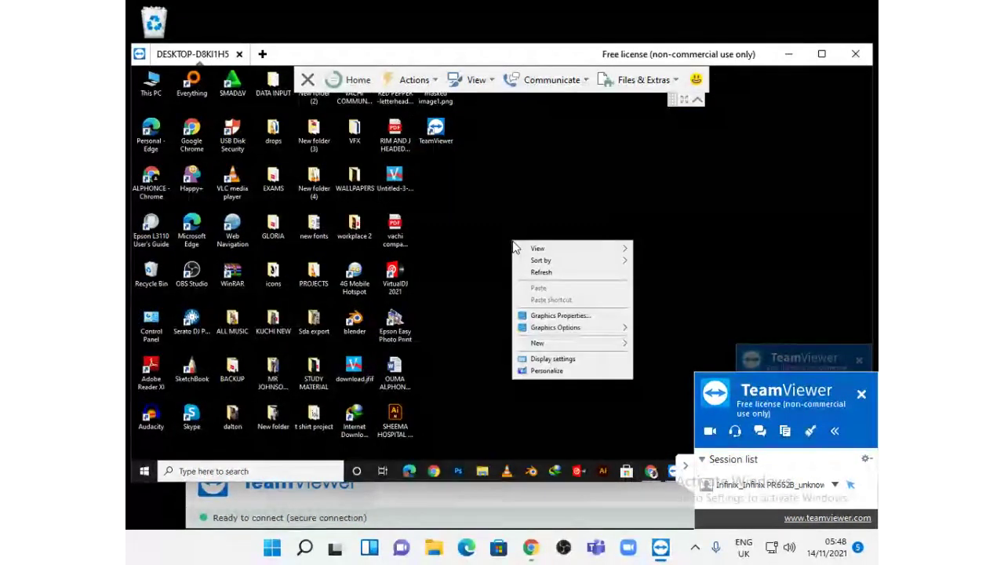
left_click(540, 272)
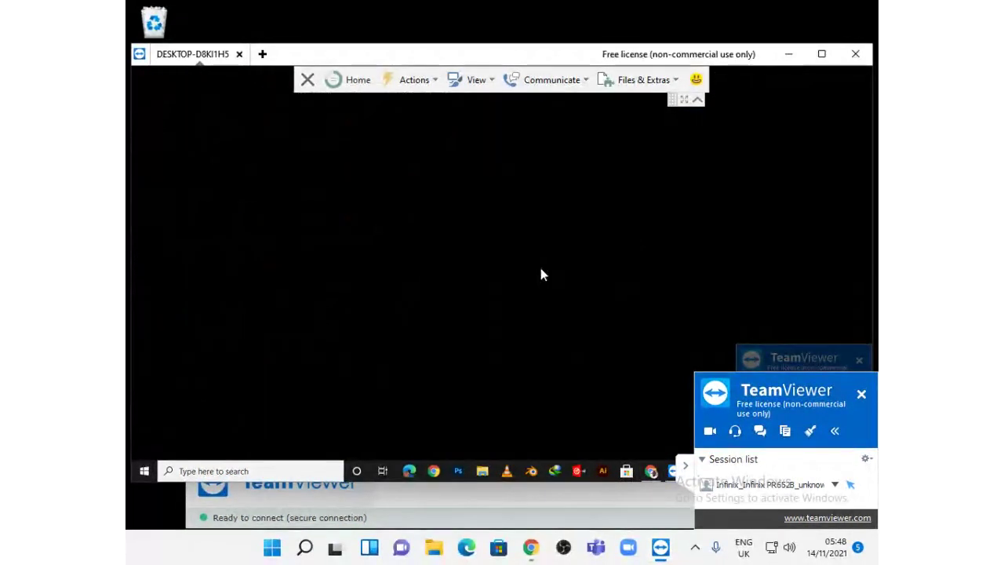
- End the Infinix device session, dismiss its sponsored notice, and return to the DESKTOP-D8KI1H5 desktop
left_click(865, 394)
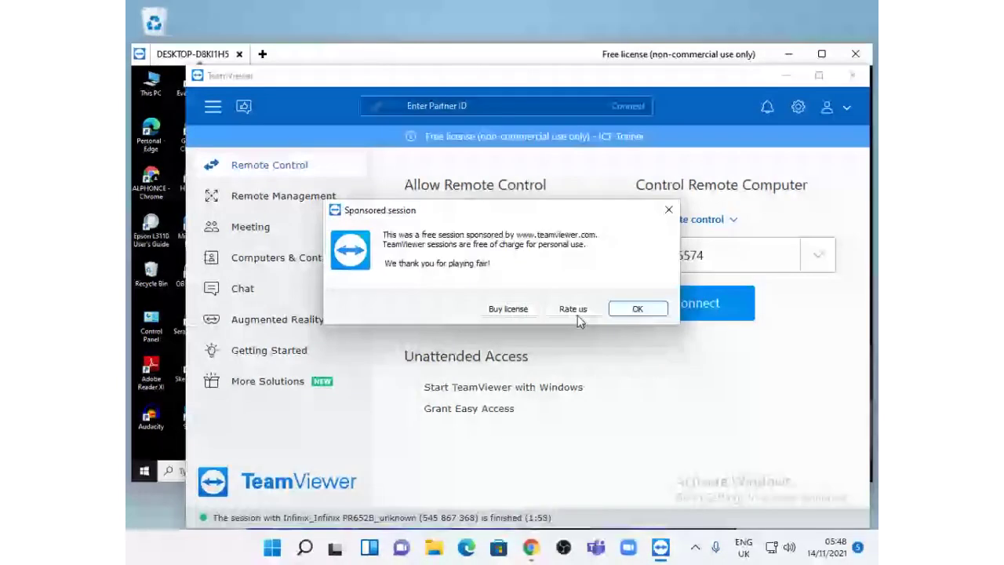
left_click(668, 210)
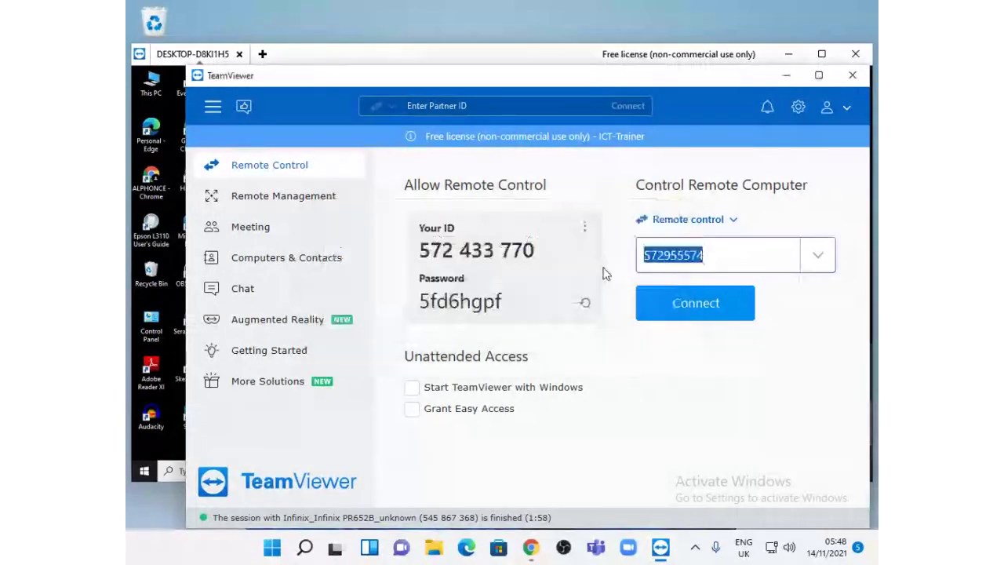
left_click(216, 57)
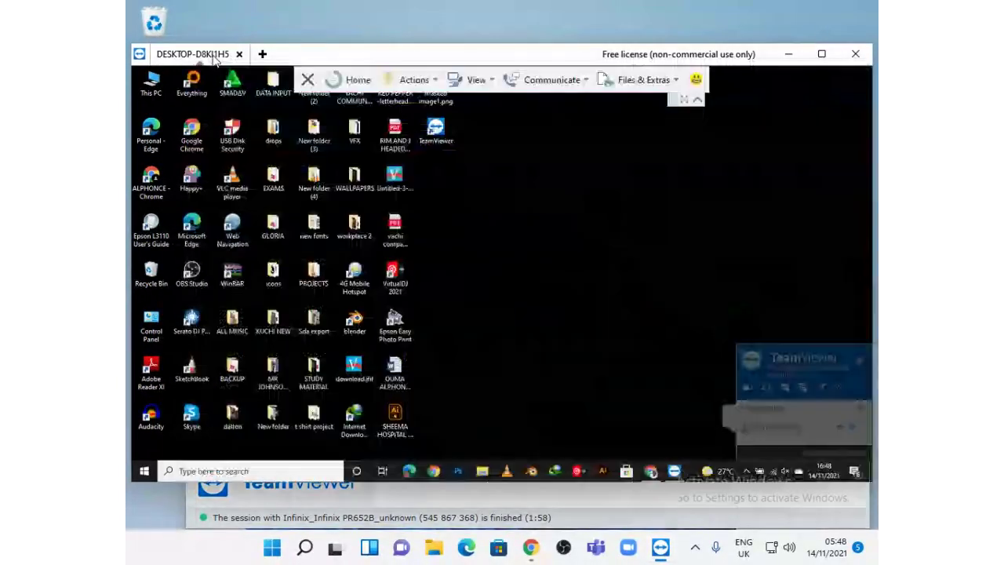
right_click(605, 266)
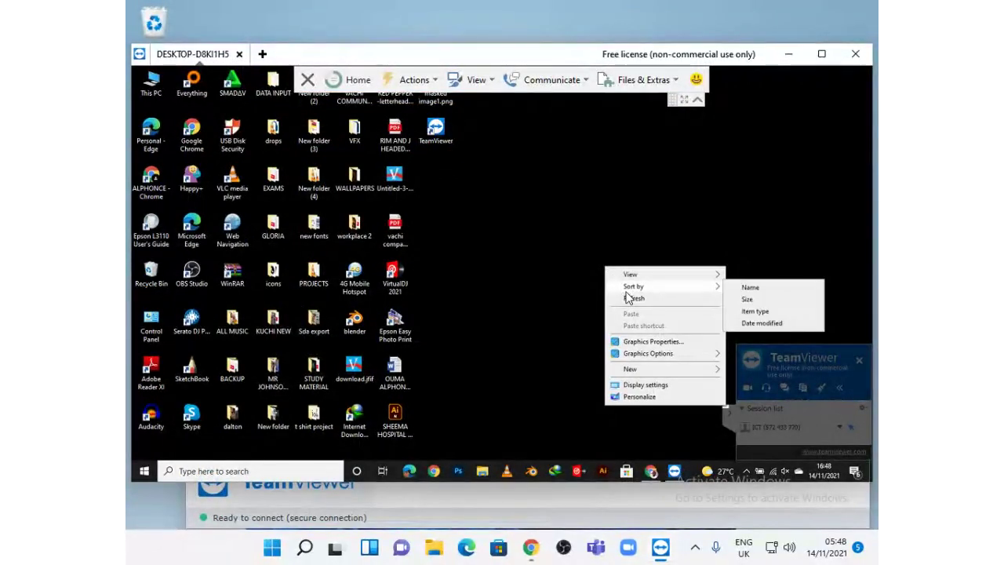
- Refresh the remote desktop and open This PC's Properties to view its i5-4200U, 4 GB specs
left_click(632, 299)
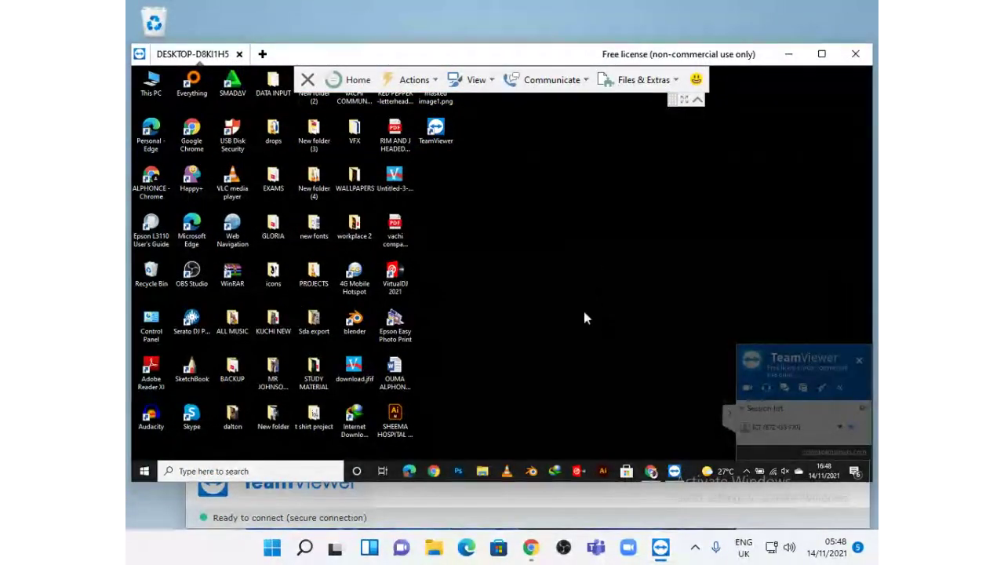
right_click(151, 85)
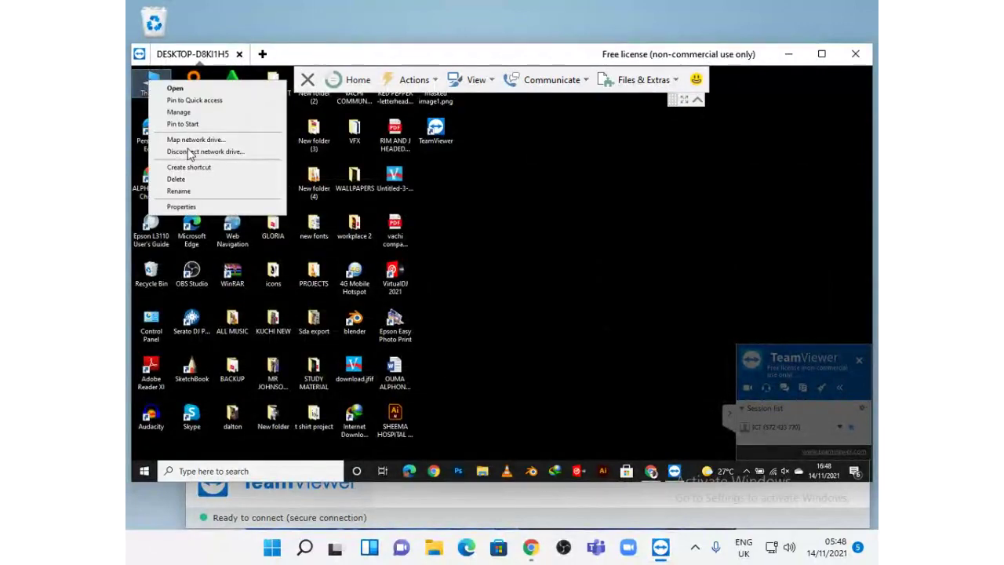
left_click(197, 208)
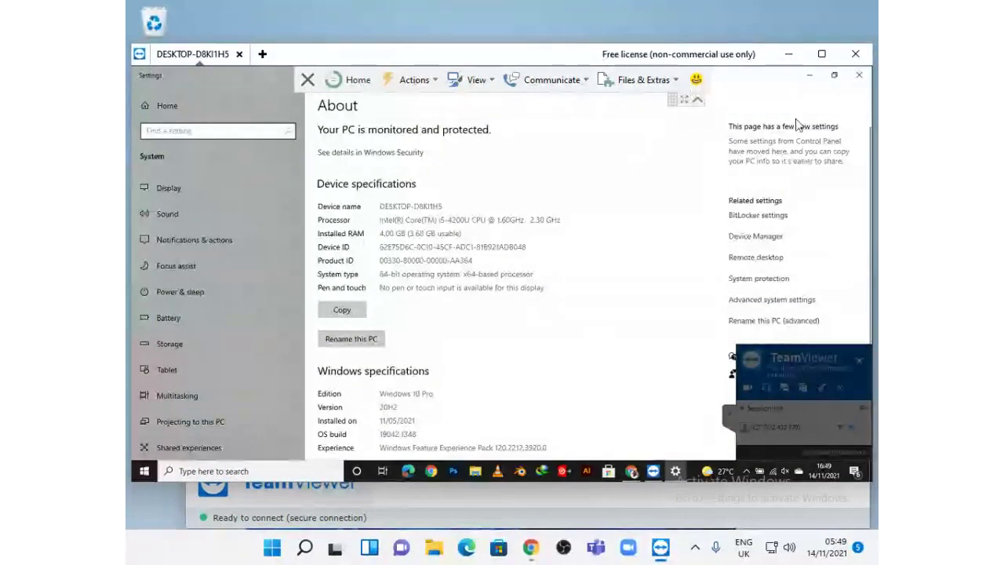
- Close the About page, open This PC in File Explorer, view its pinned folders, then disconnect
left_click(859, 75)
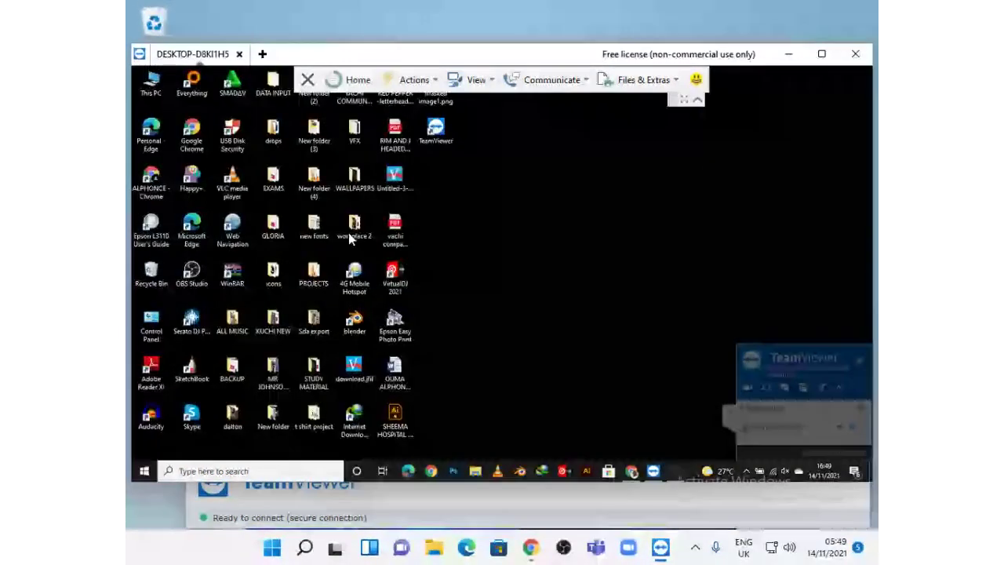
left_click(153, 83)
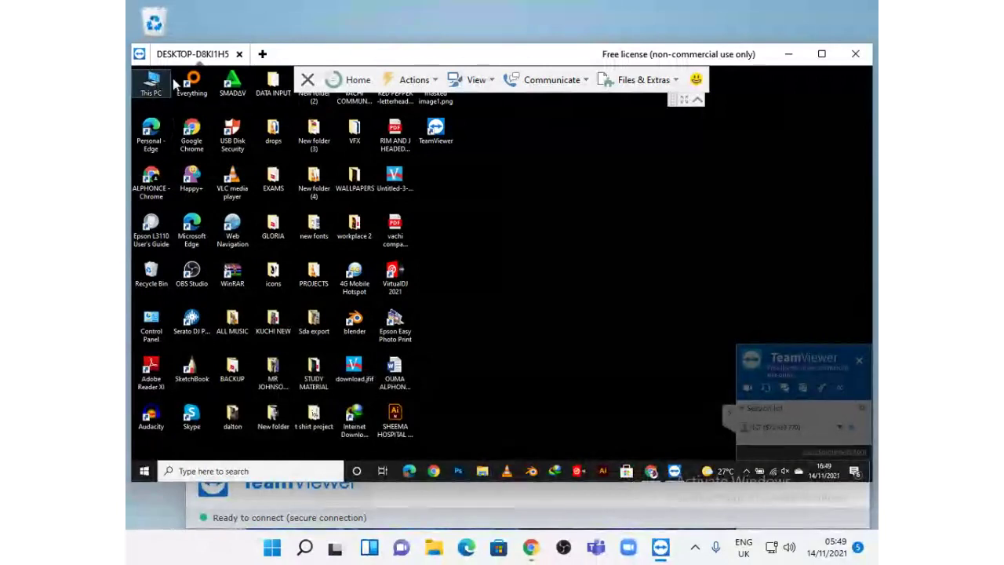
key("Return")
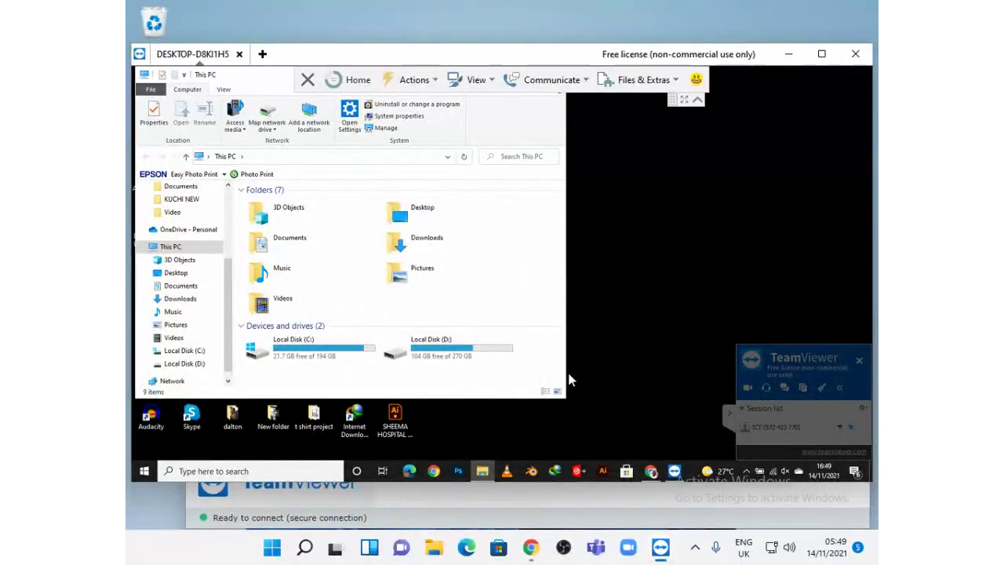
right_click(479, 473)
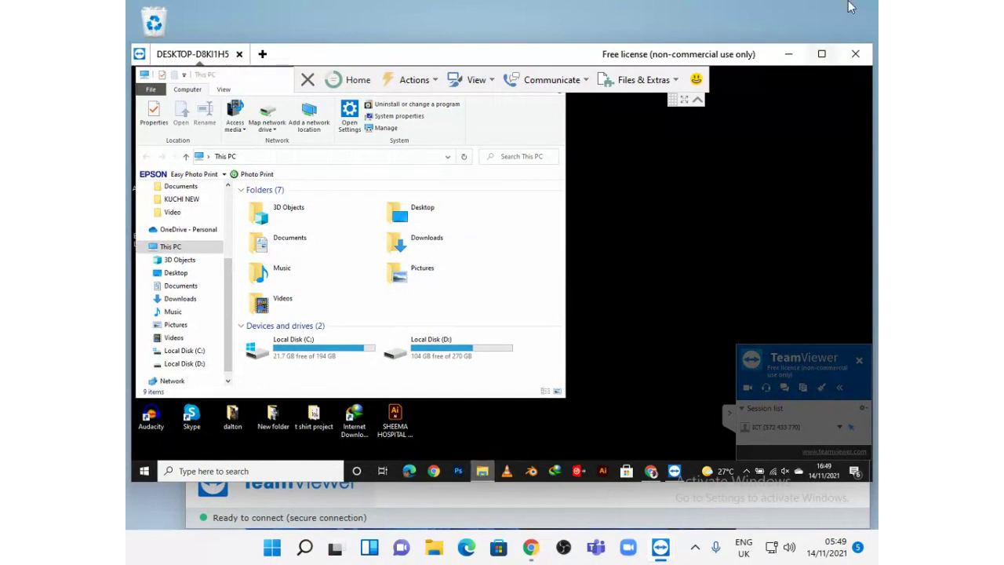
left_click(856, 54)
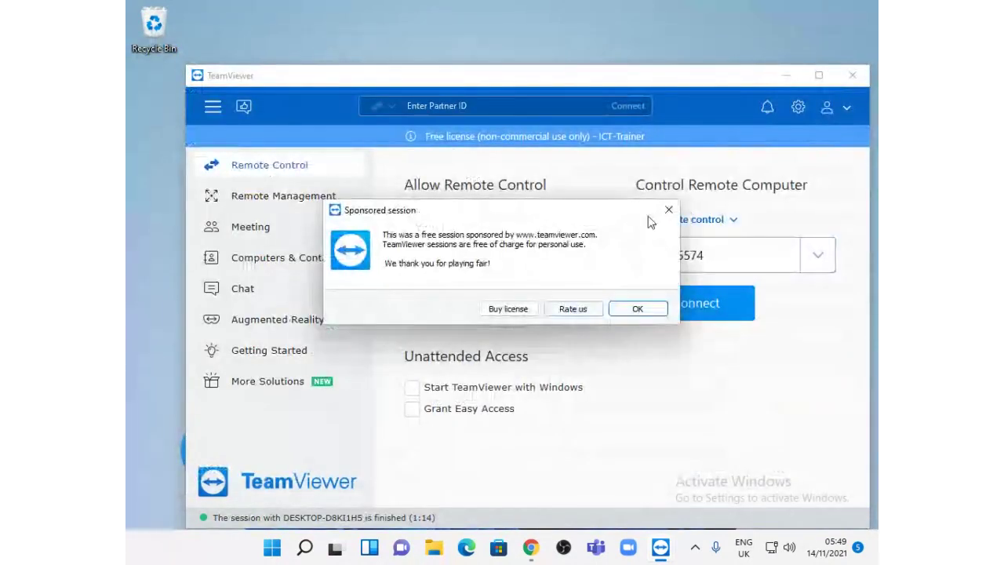
- Dismiss the sponsored-session notice and close the TeamViewer main window
left_click(667, 213)
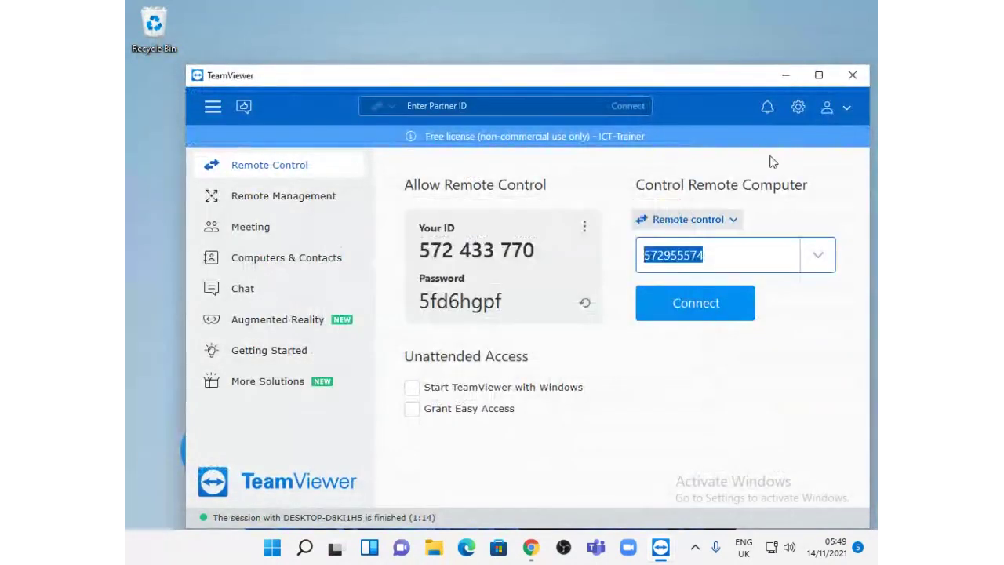
left_click(852, 75)
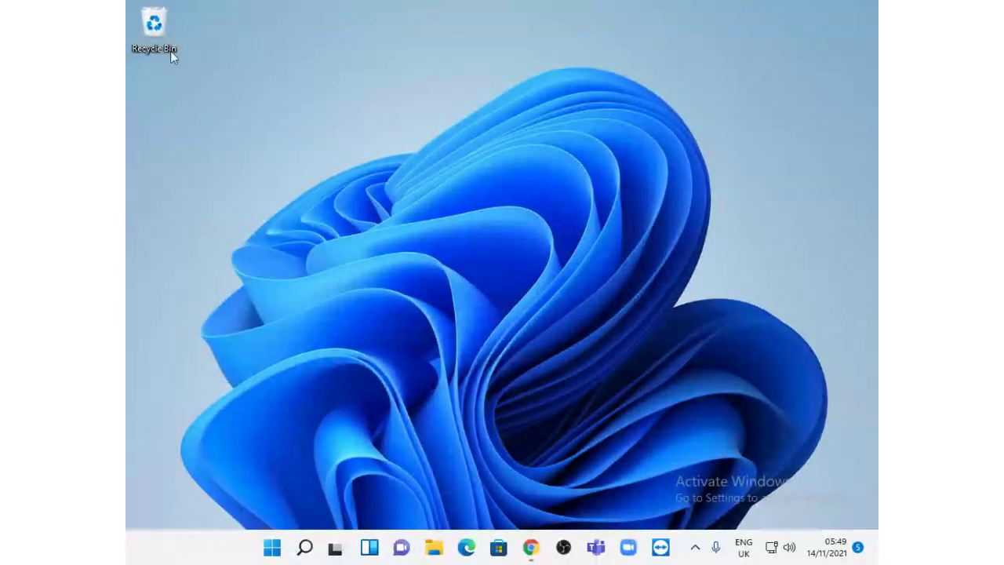
- Empty the Recycle Bin, confirming permanent deletion
right_click(160, 25)
left_click(199, 55)
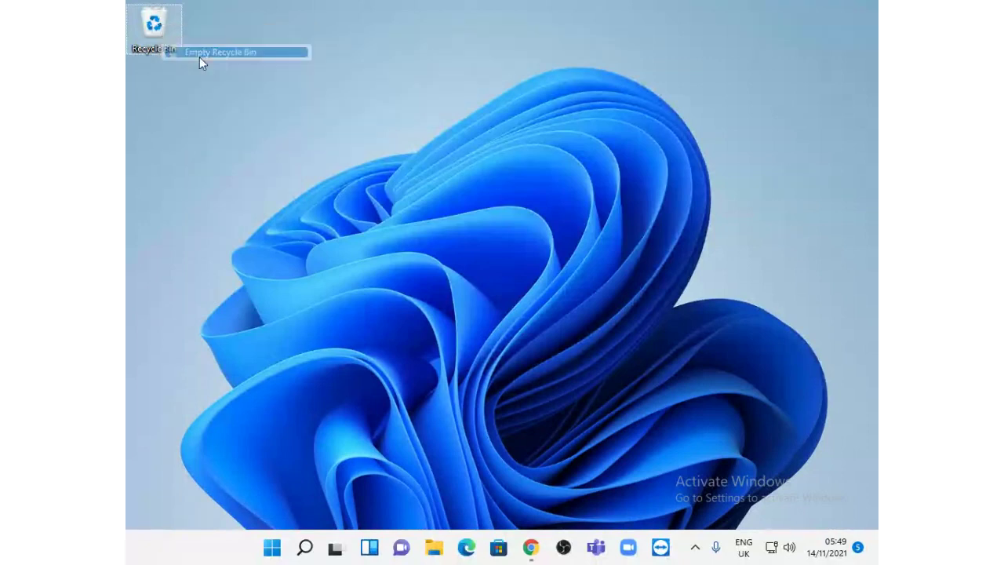
left_click(537, 336)
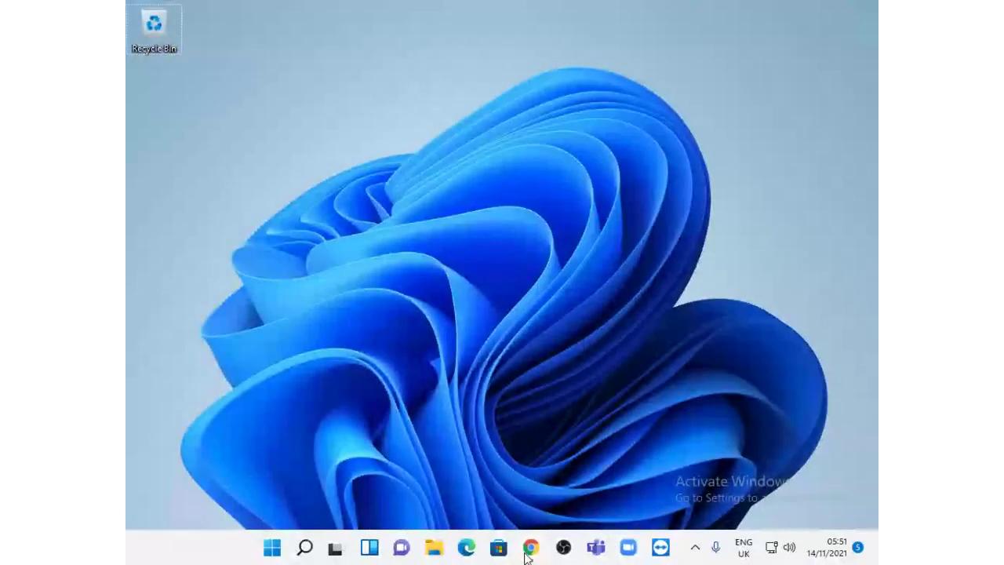
- Switch back to the BigBlueButton meeting window in Chrome from the taskbar preview
mouse_move(531, 546)
mouse_move(476, 469)
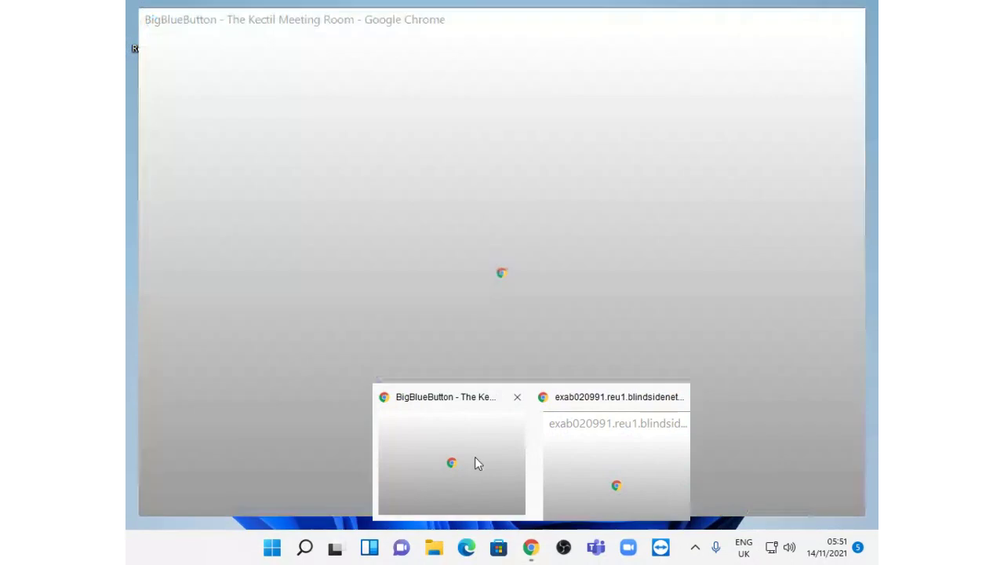
left_click(474, 459)
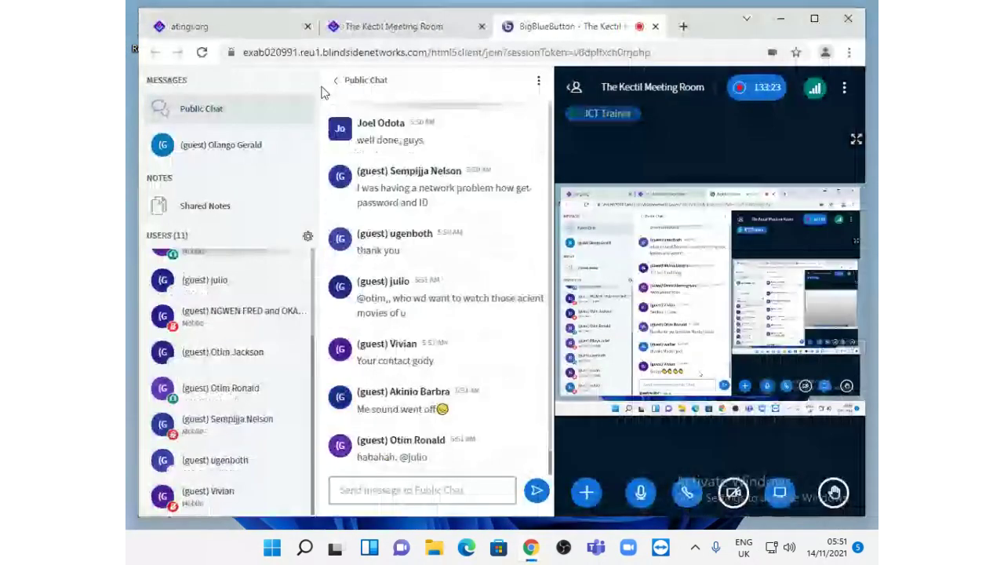